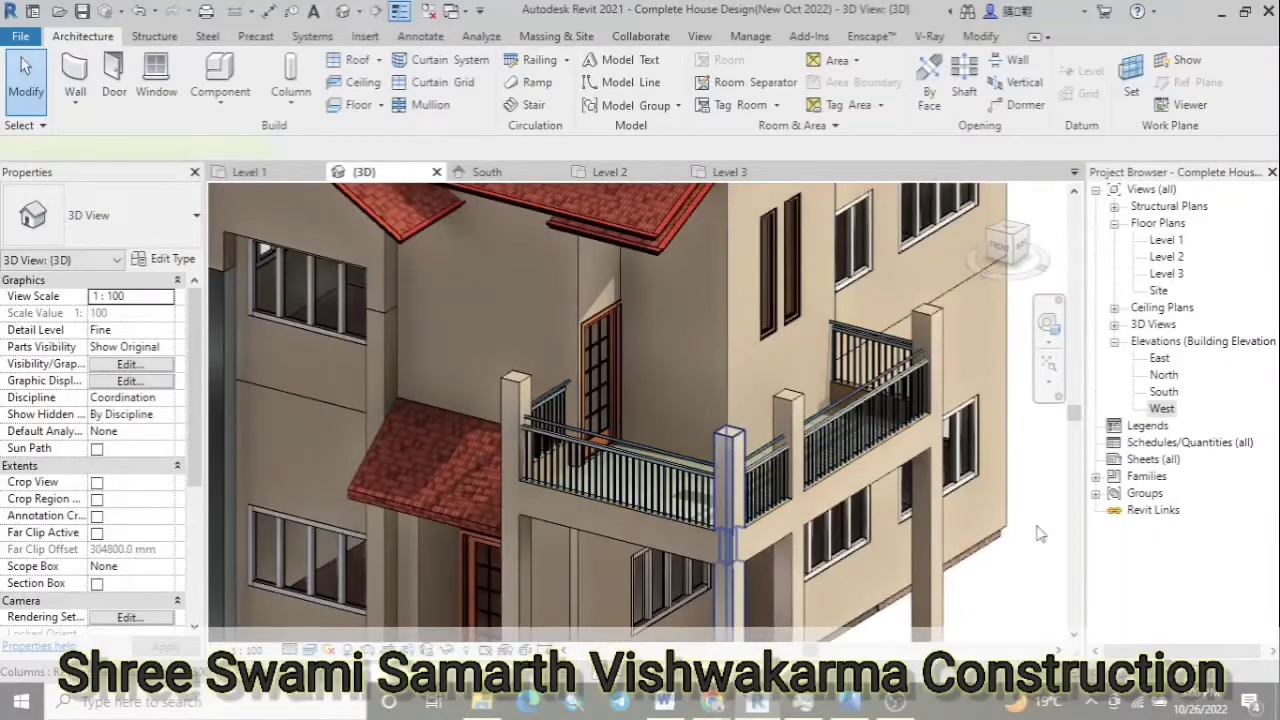
Set the three balcony corner columns' Top Offset to 1500 mm above Level 2
click(730, 480)
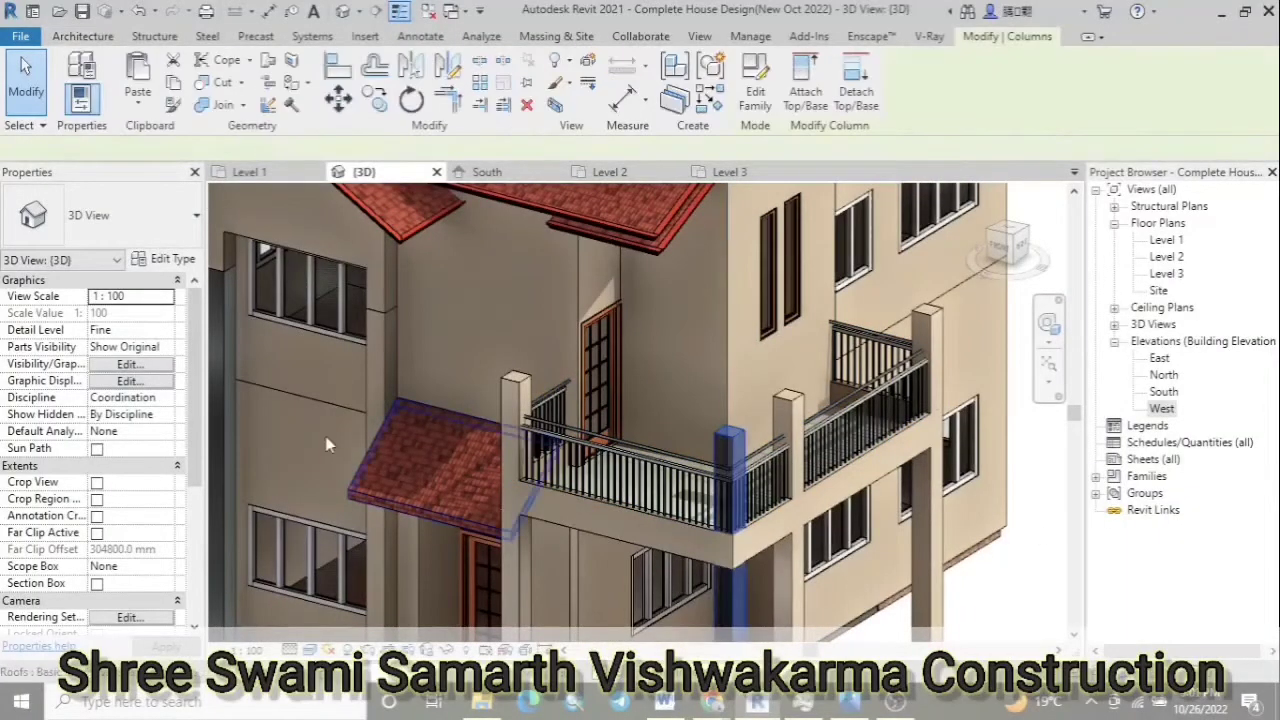
text(1500)
key(Return)
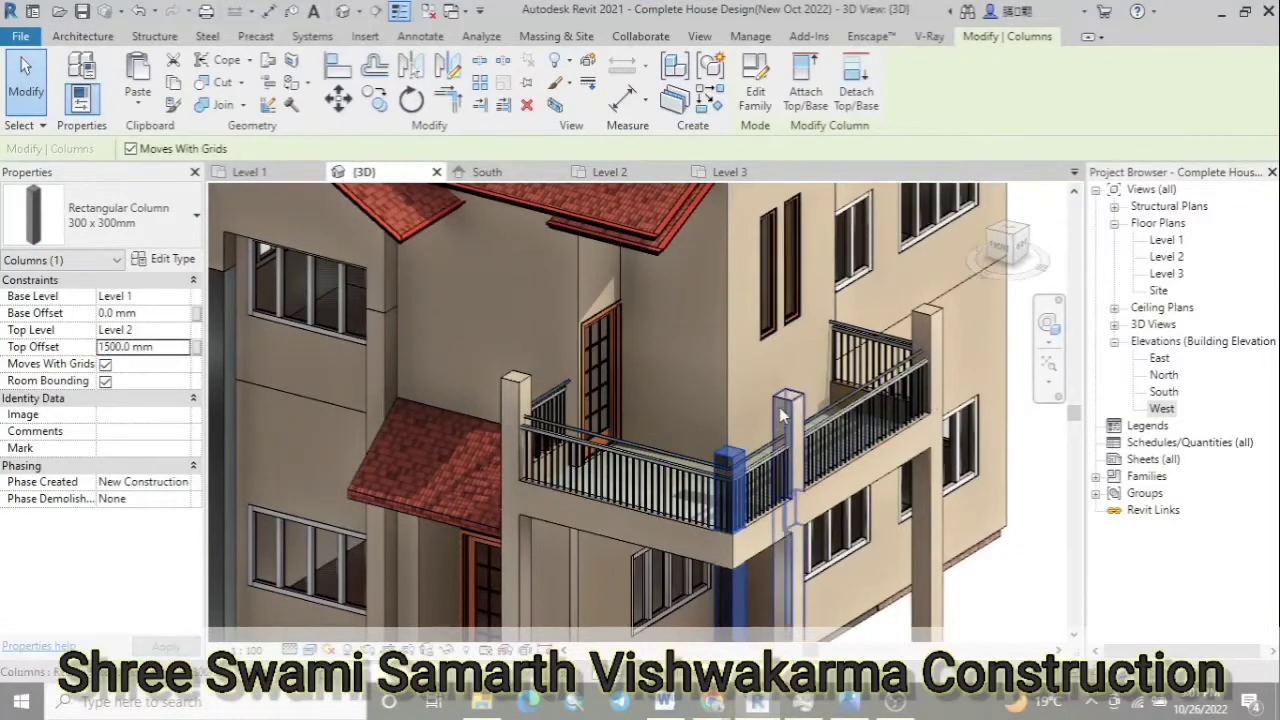
ctrl+click(515, 450)
ctrl+click(926, 450)
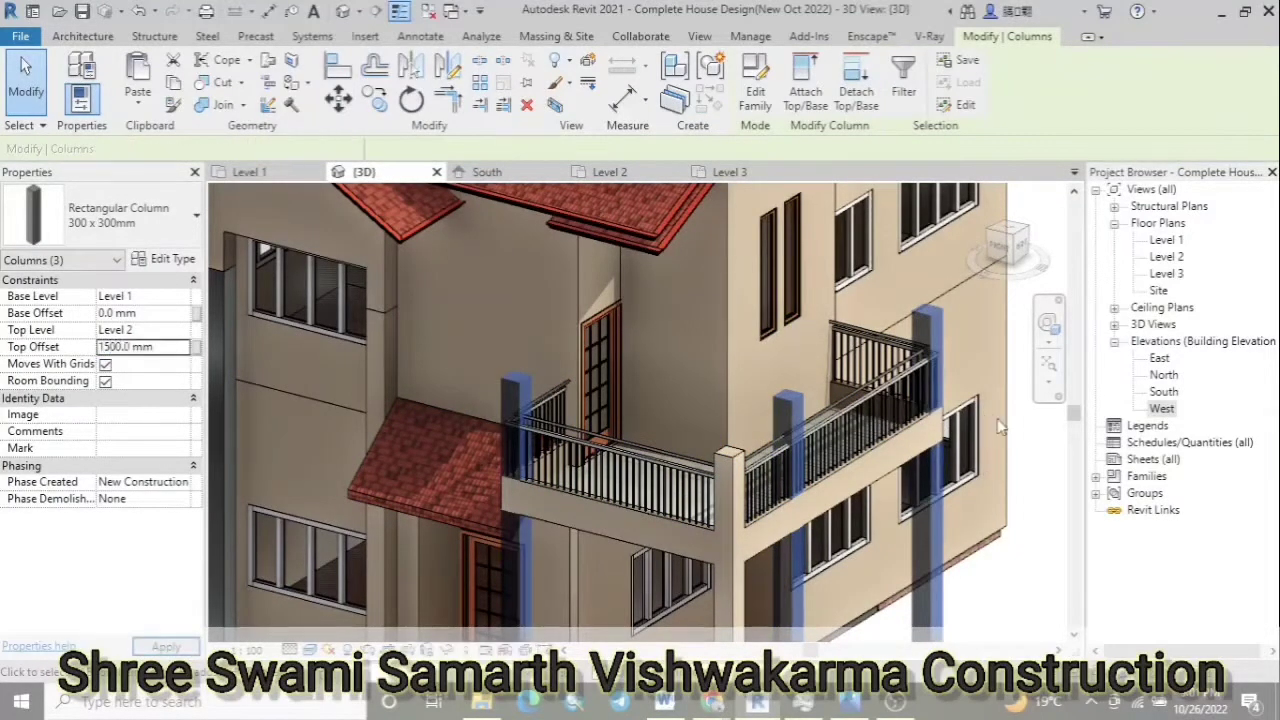
click(1040, 485)
scroll(572, 306, up, 5)
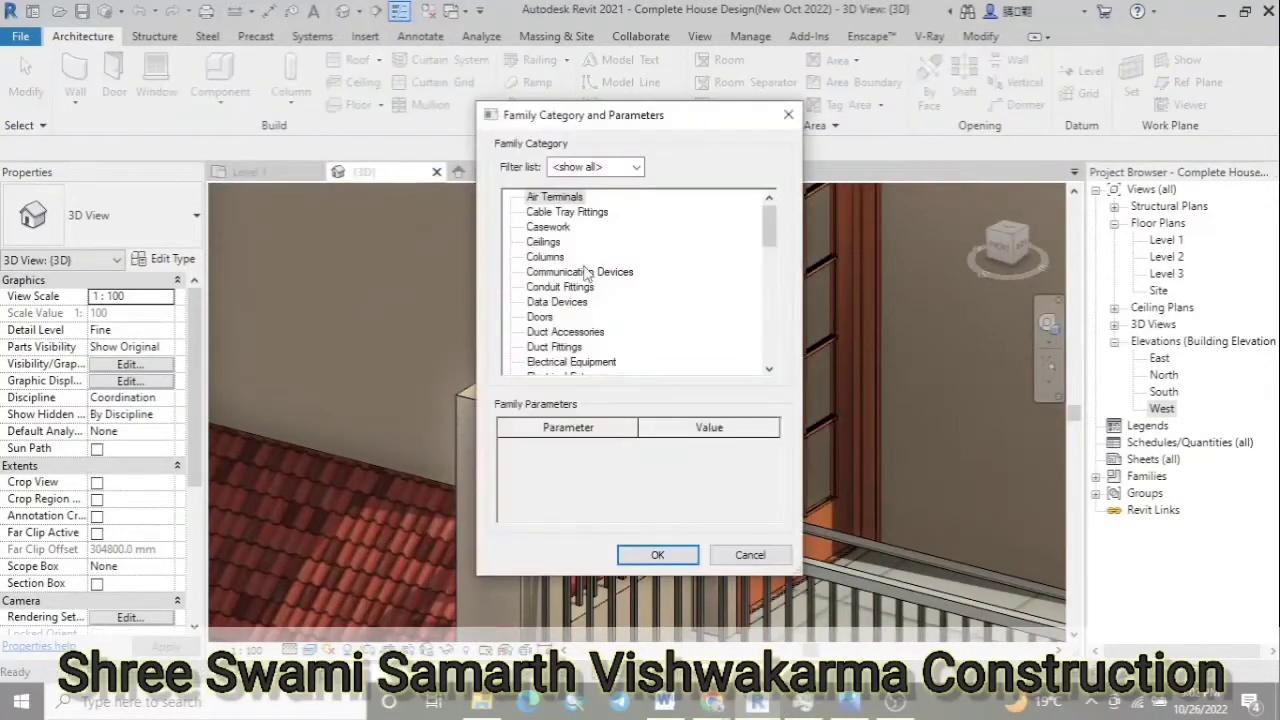
Create an in-place Casework sweep whose path is the post's top edge
click(657, 556)
key(Return)
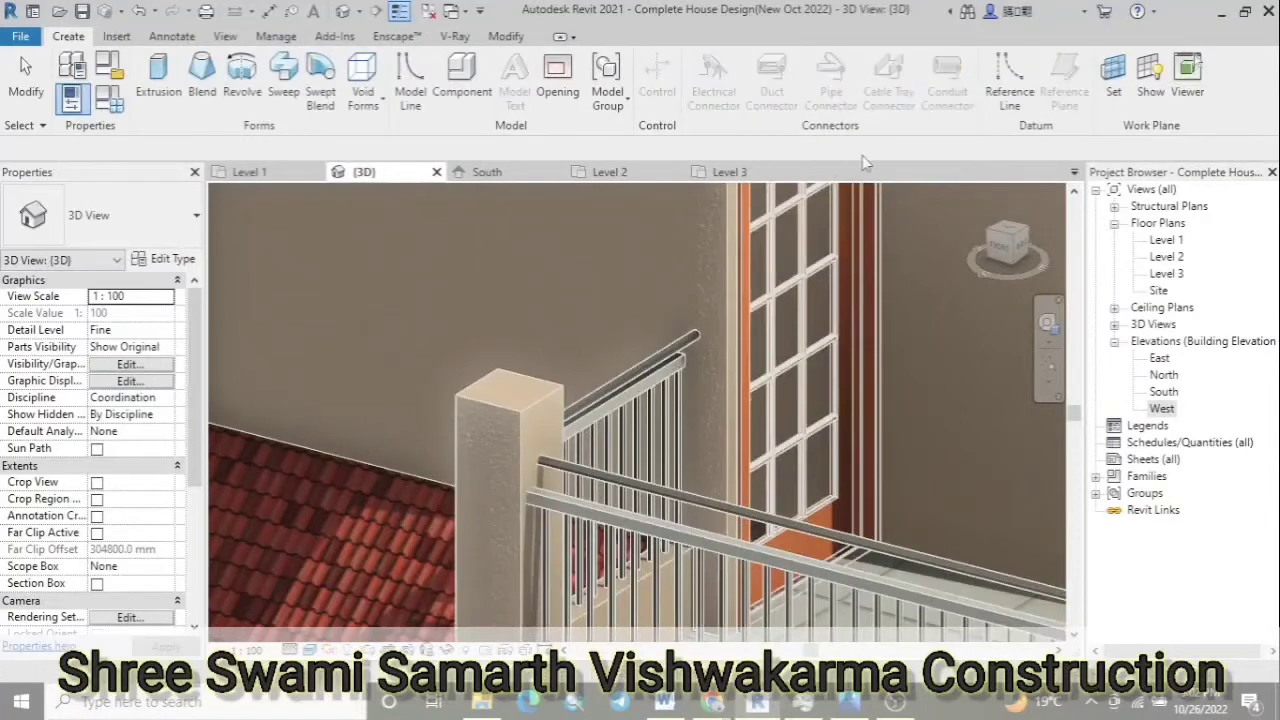
click(846, 97)
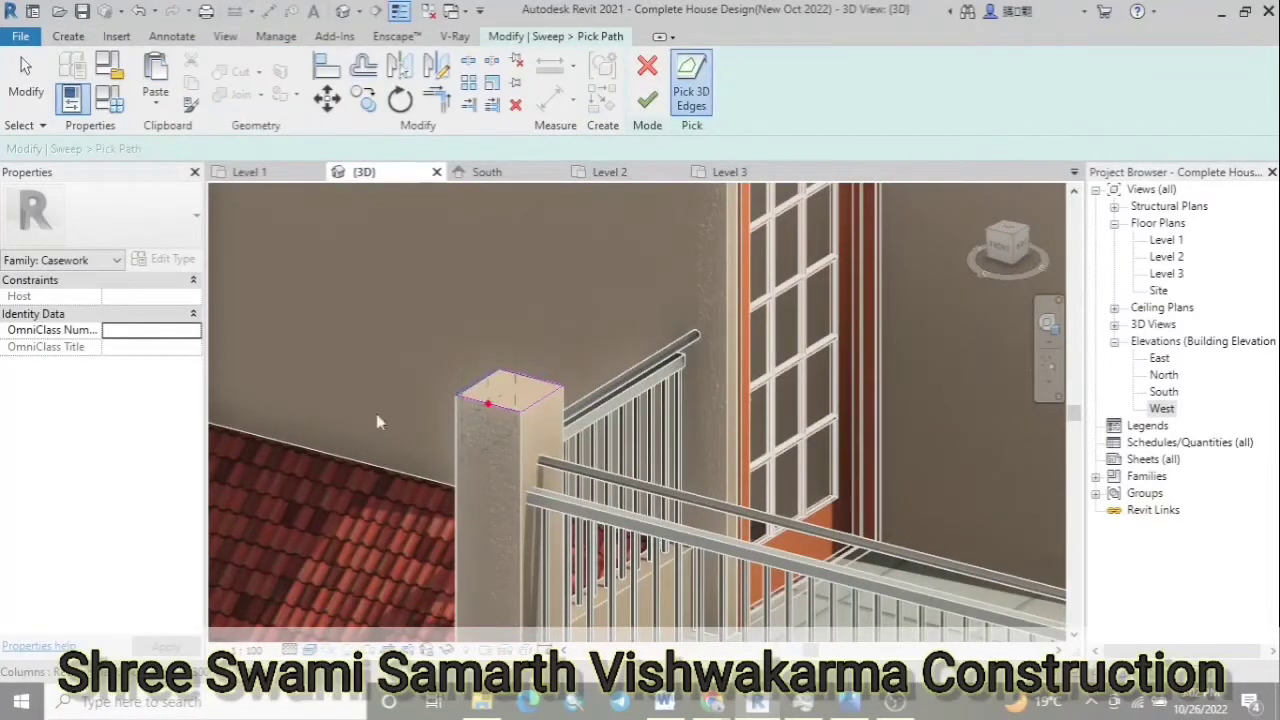
click(647, 100)
click(1005, 243)
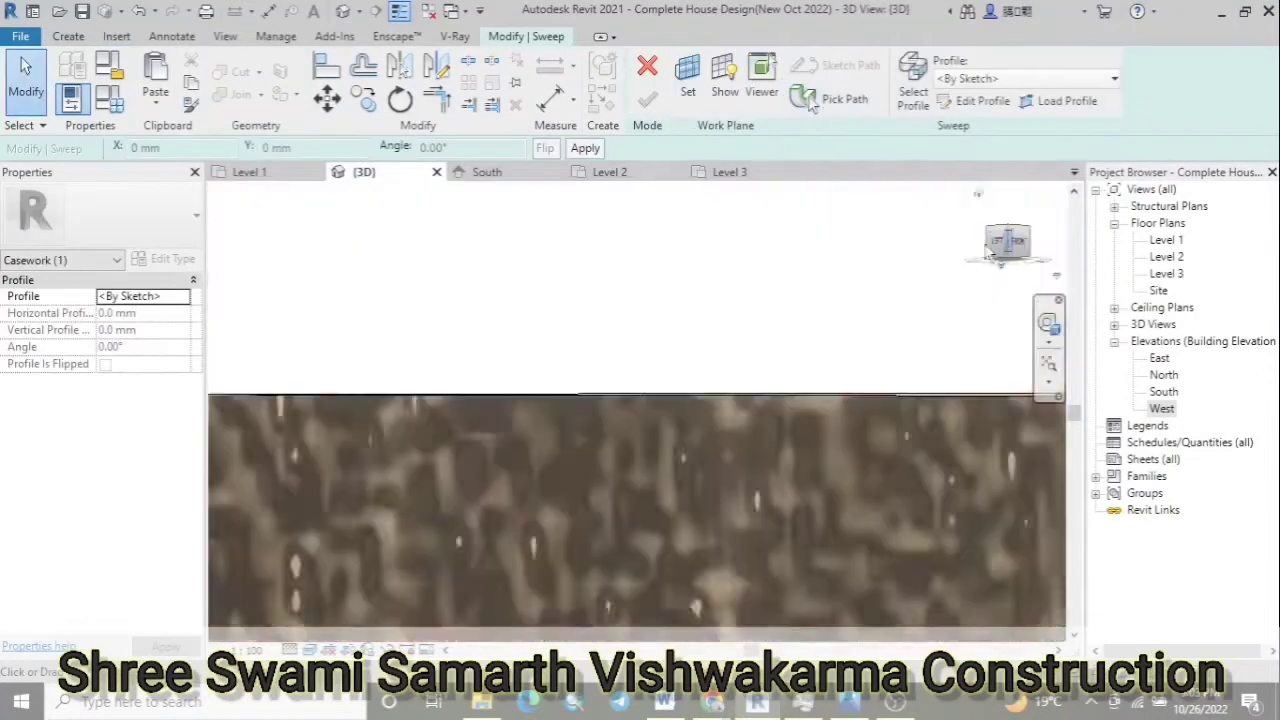
click(1005, 245)
scroll(505, 372, down, 4)
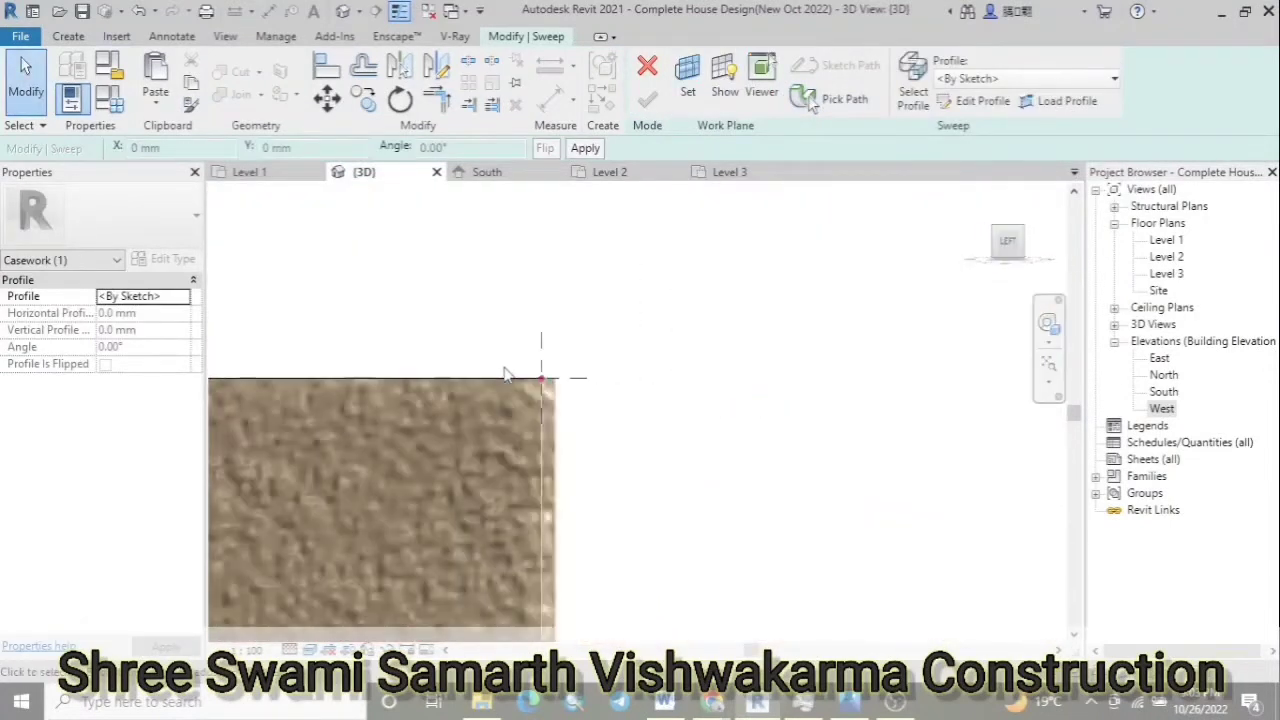
scroll(524, 400, up, 2)
Start the sweep profile at the post's top corner with a horizontal edge and short vertical step
click(982, 100)
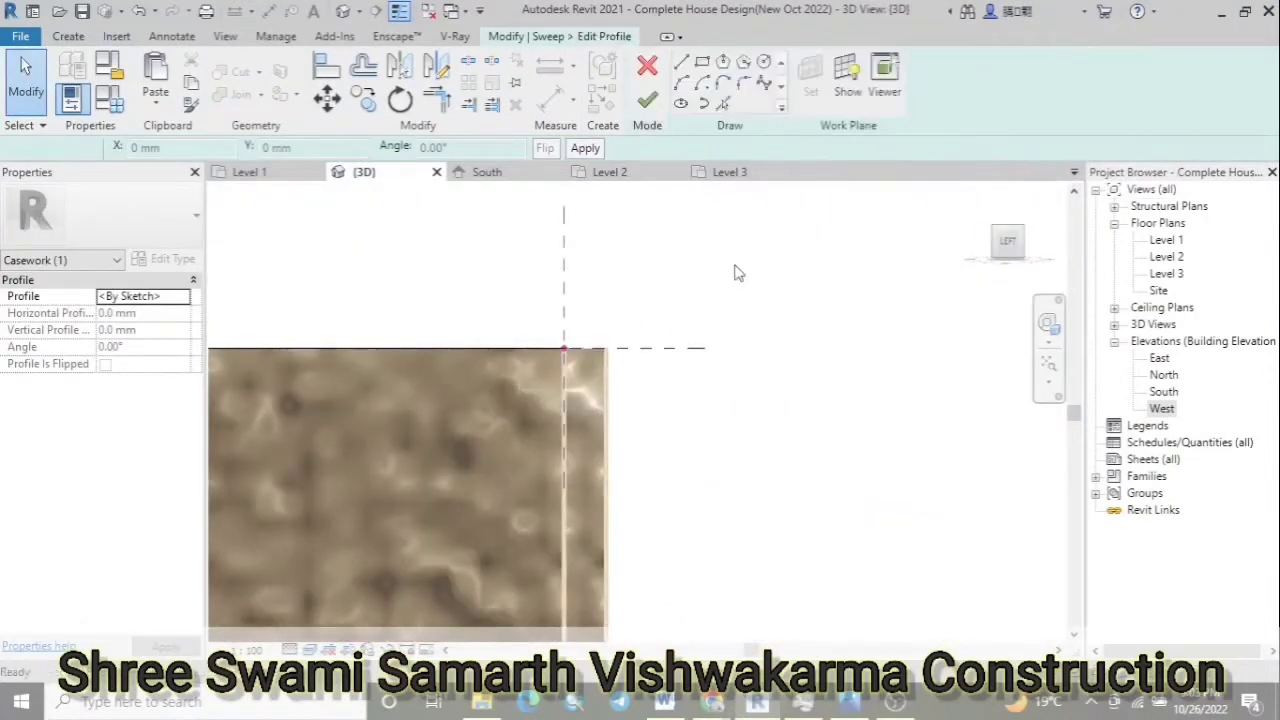
click(564, 348)
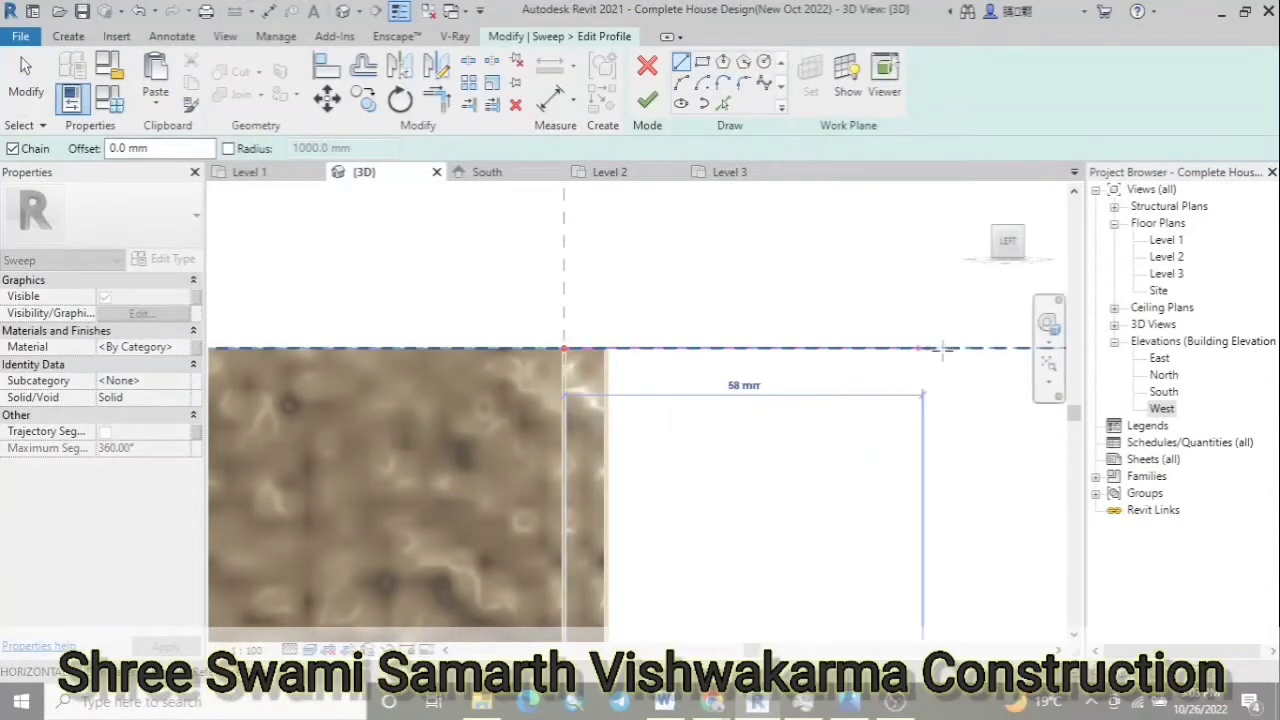
scroll(830, 337, down, 2)
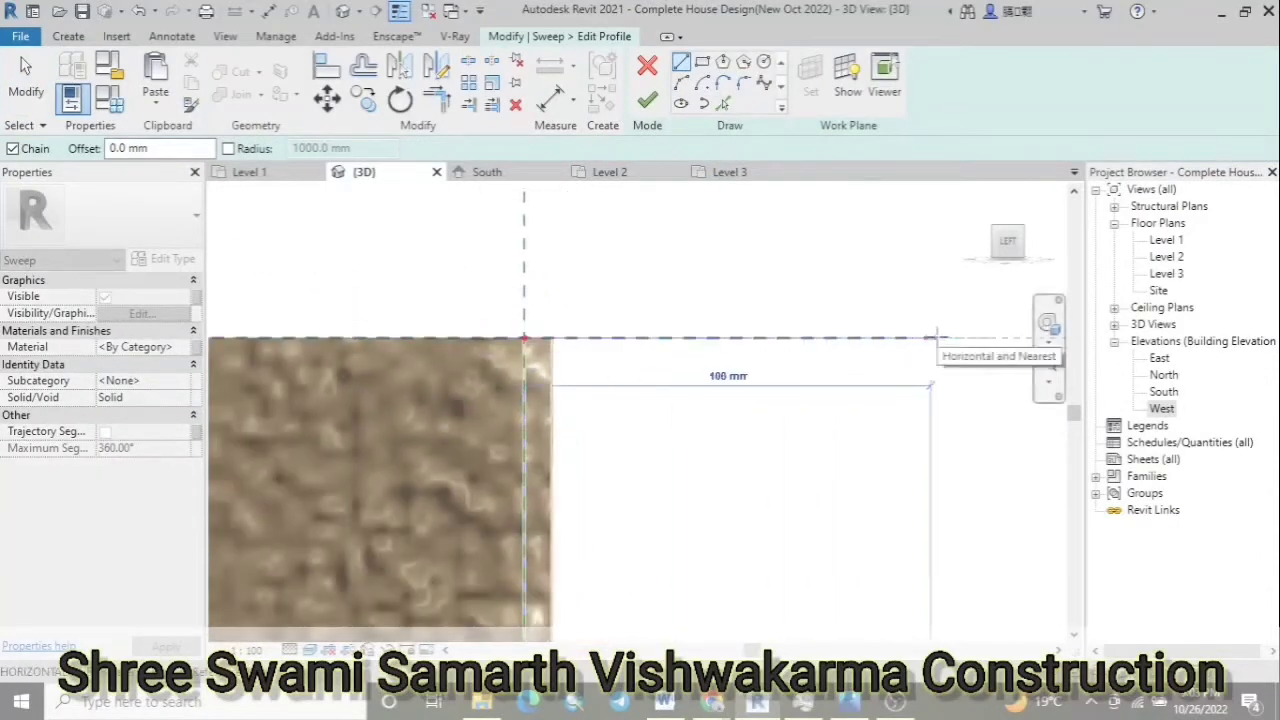
click(932, 338)
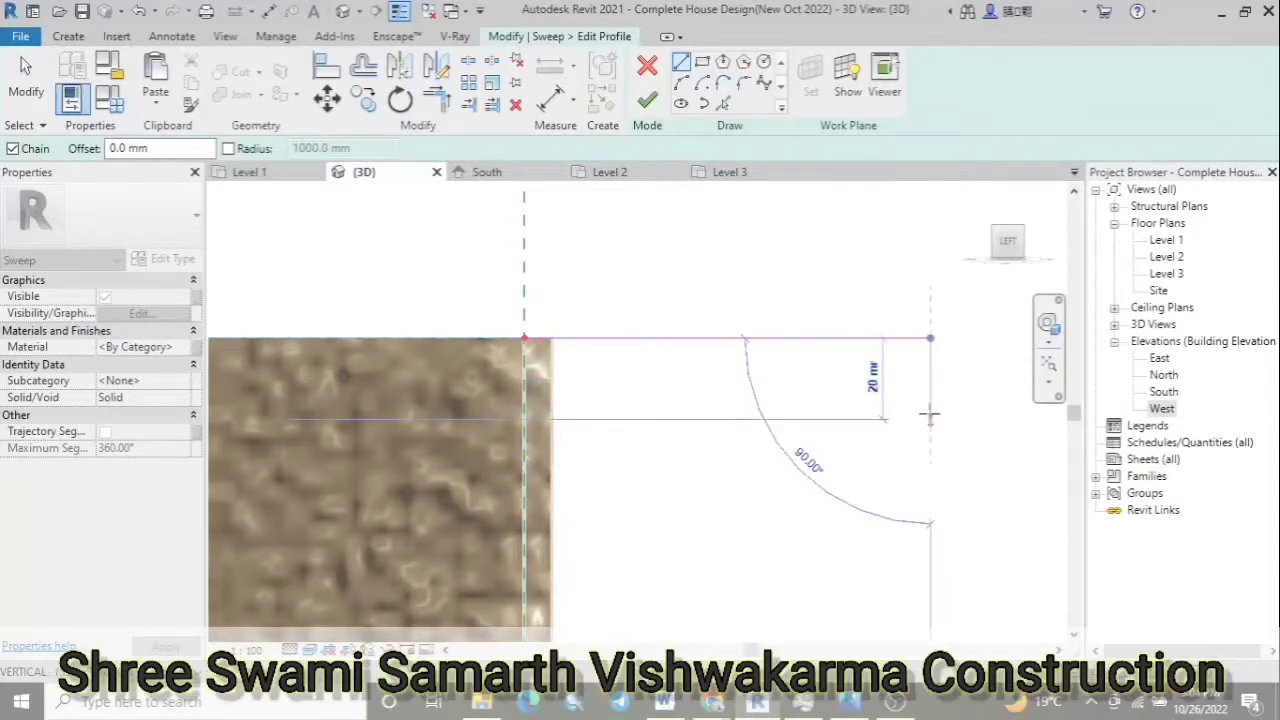
click(930, 418)
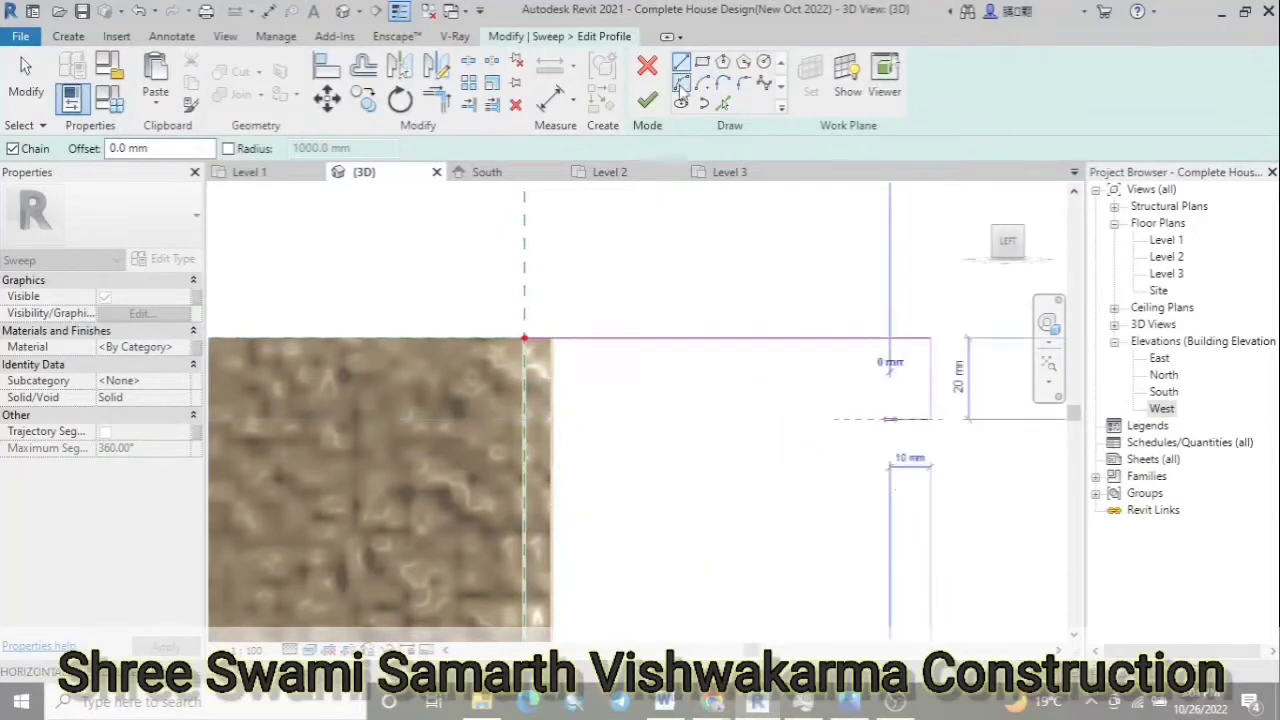
Add the curved moulding arcs and diagonal, then close the profile back at the post
click(680, 84)
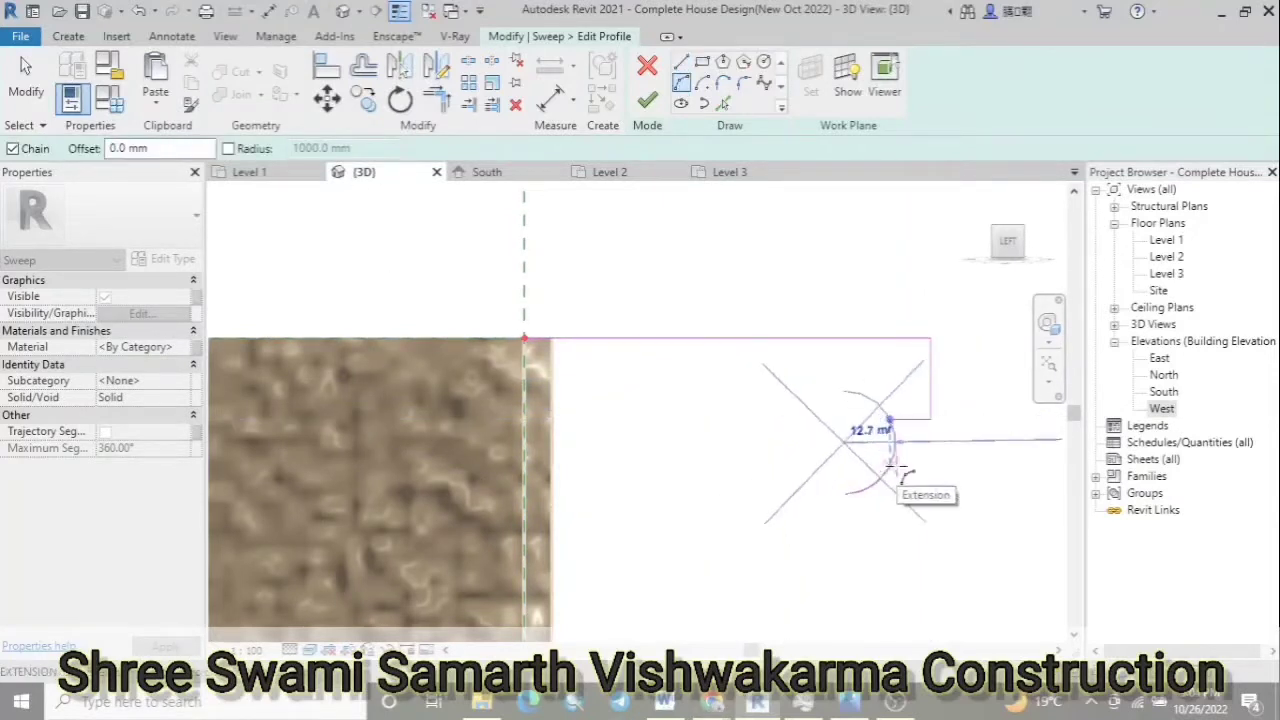
click(857, 490)
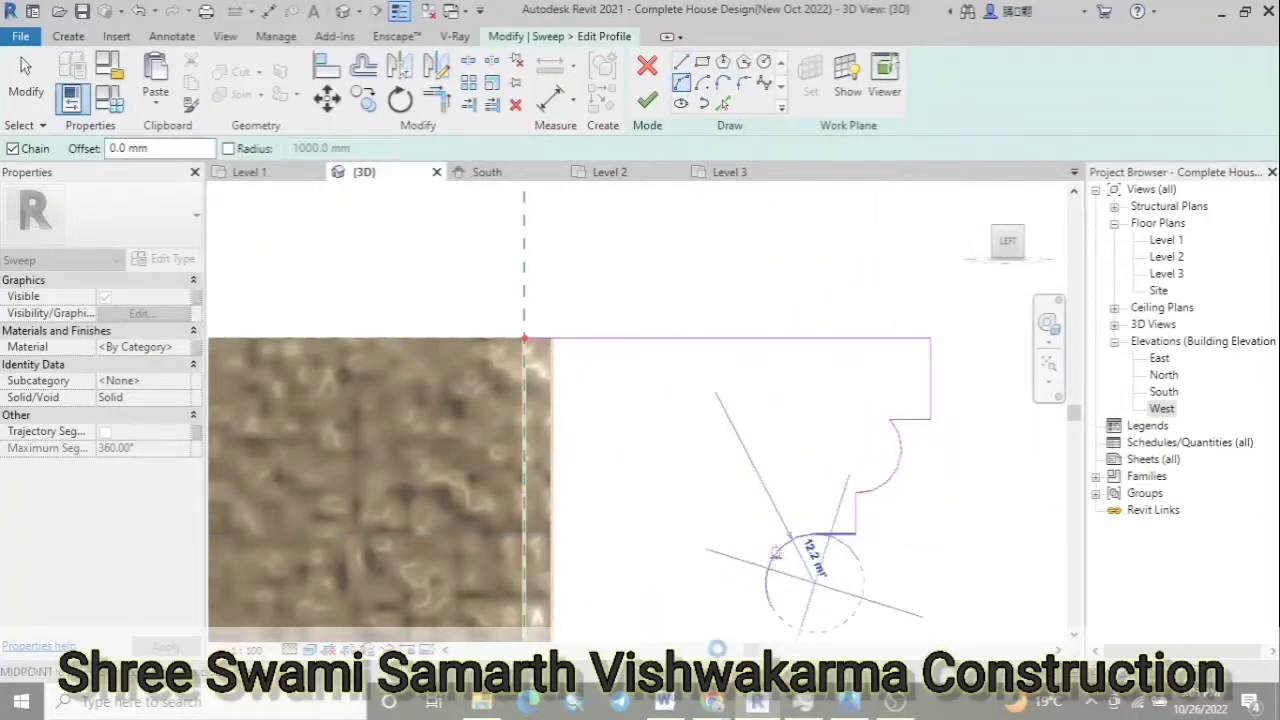
click(767, 595)
scroll(767, 595, down, 1)
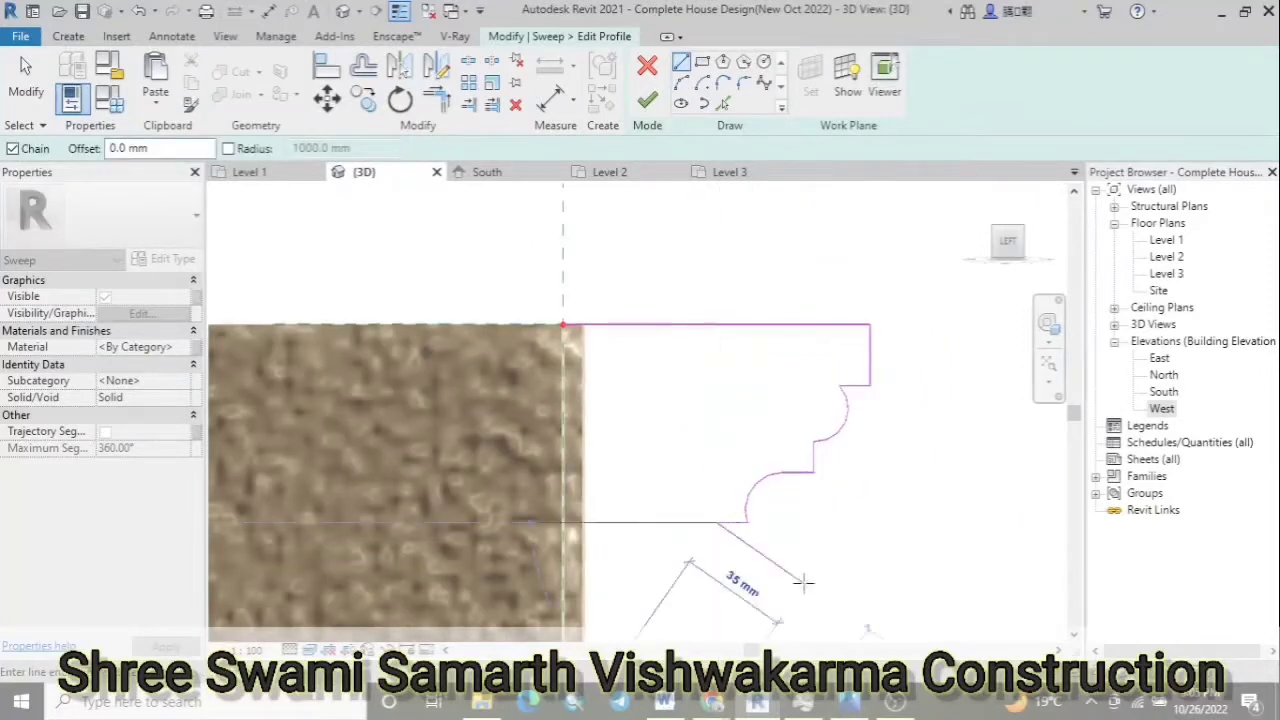
click(672, 563)
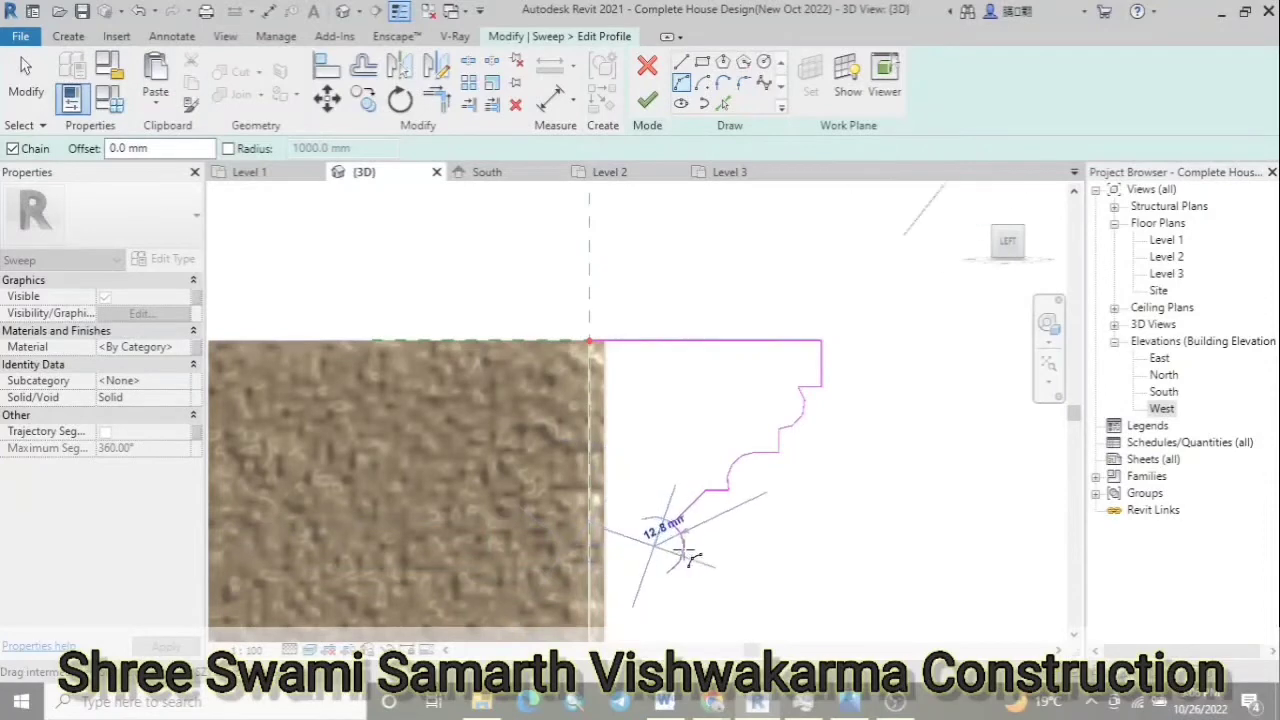
click(635, 580)
key(l)
key(i)
click(590, 569)
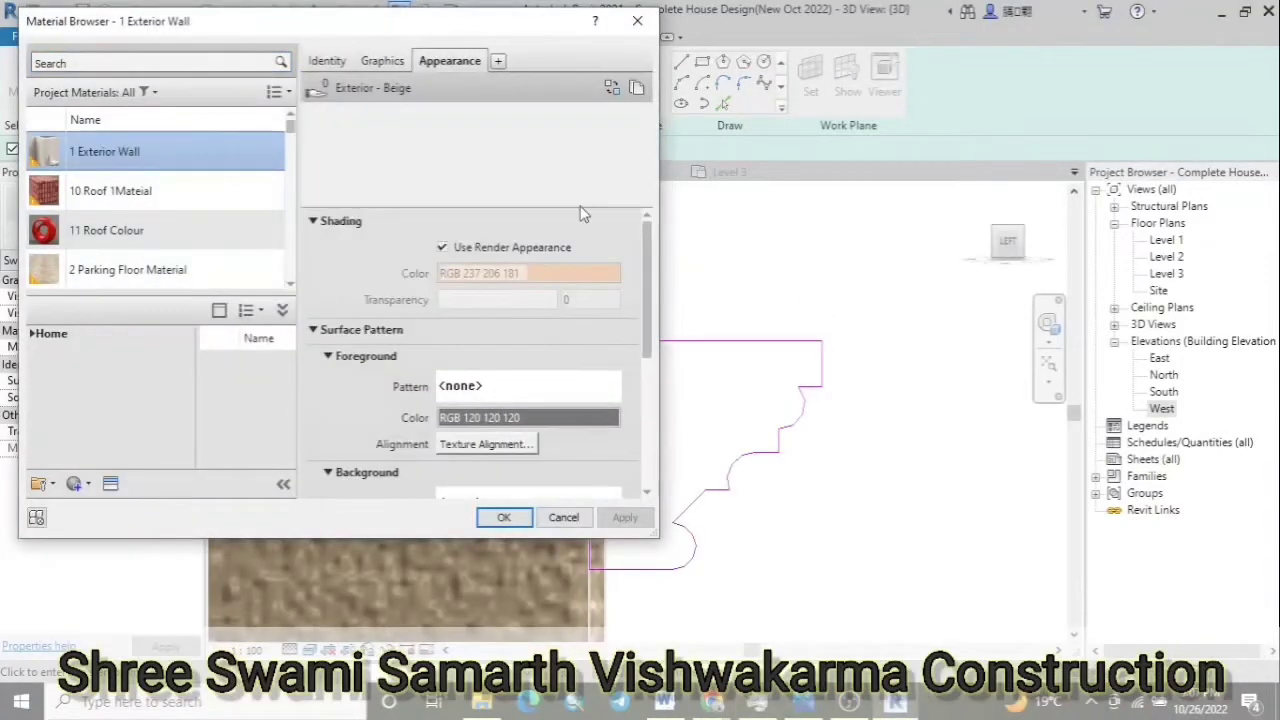
Apply the 1 Exterior Wall material and finish the moulded post cap sweep
click(504, 517)
click(645, 97)
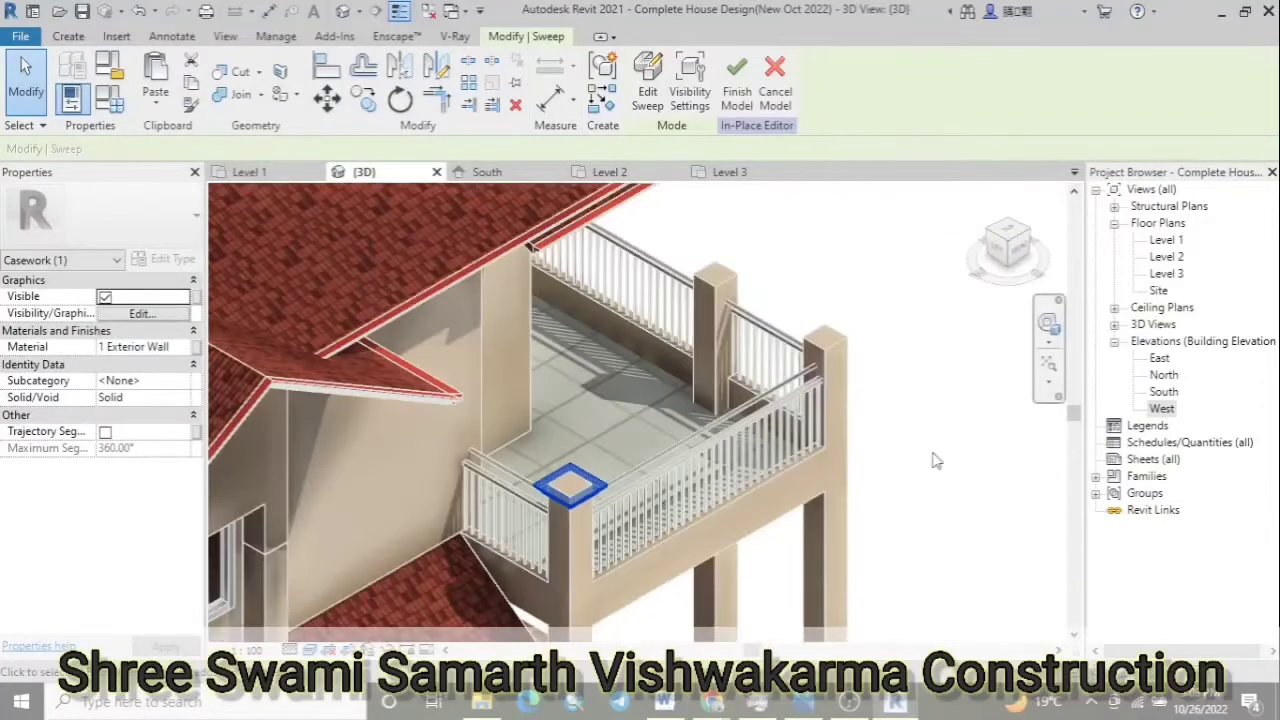
click(935, 460)
click(1010, 235)
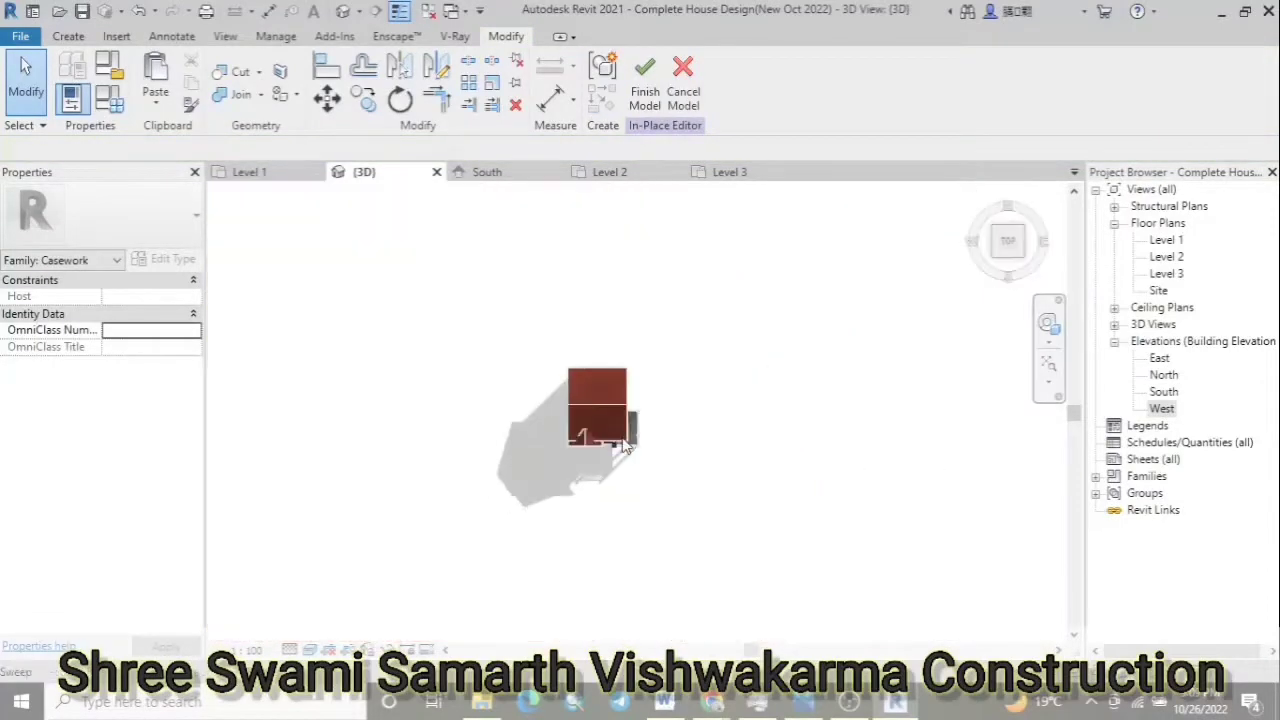
Copy the moulded cap with CO onto the other balcony post tops in top view
click(557, 312)
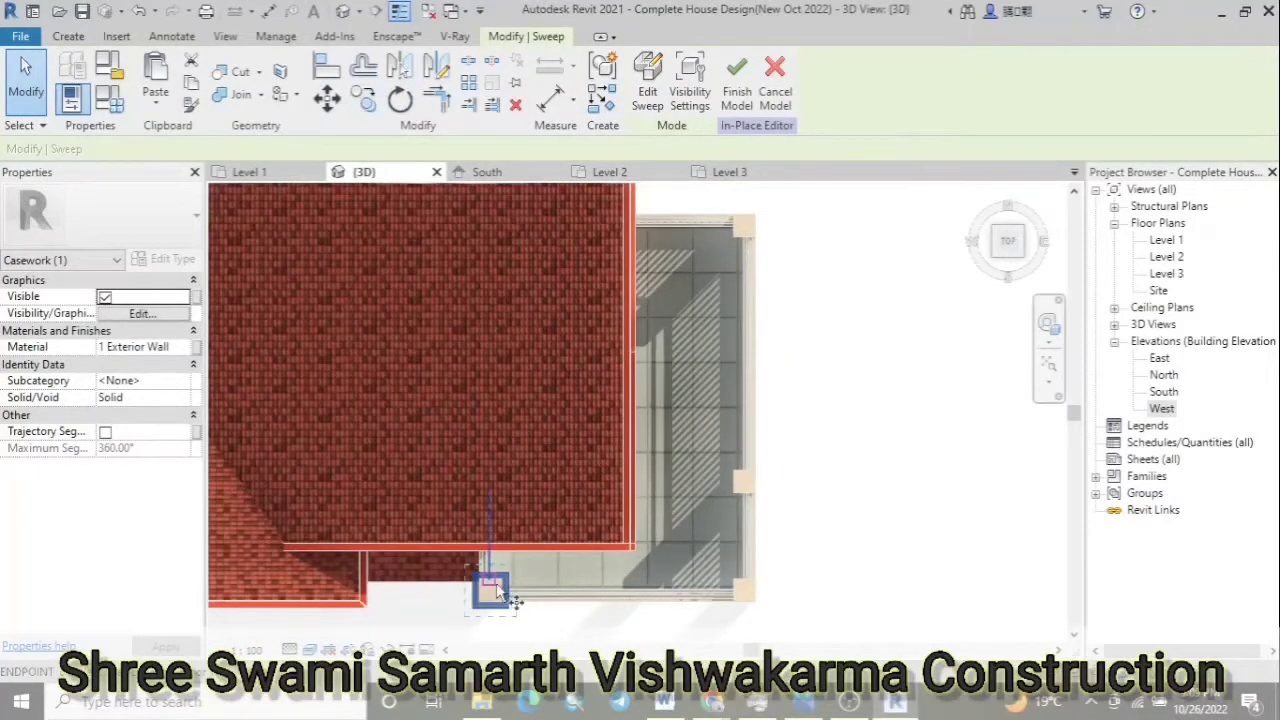
key(c)
key(o)
scroll(492, 590, up, 2)
scroll(714, 523, up, 3)
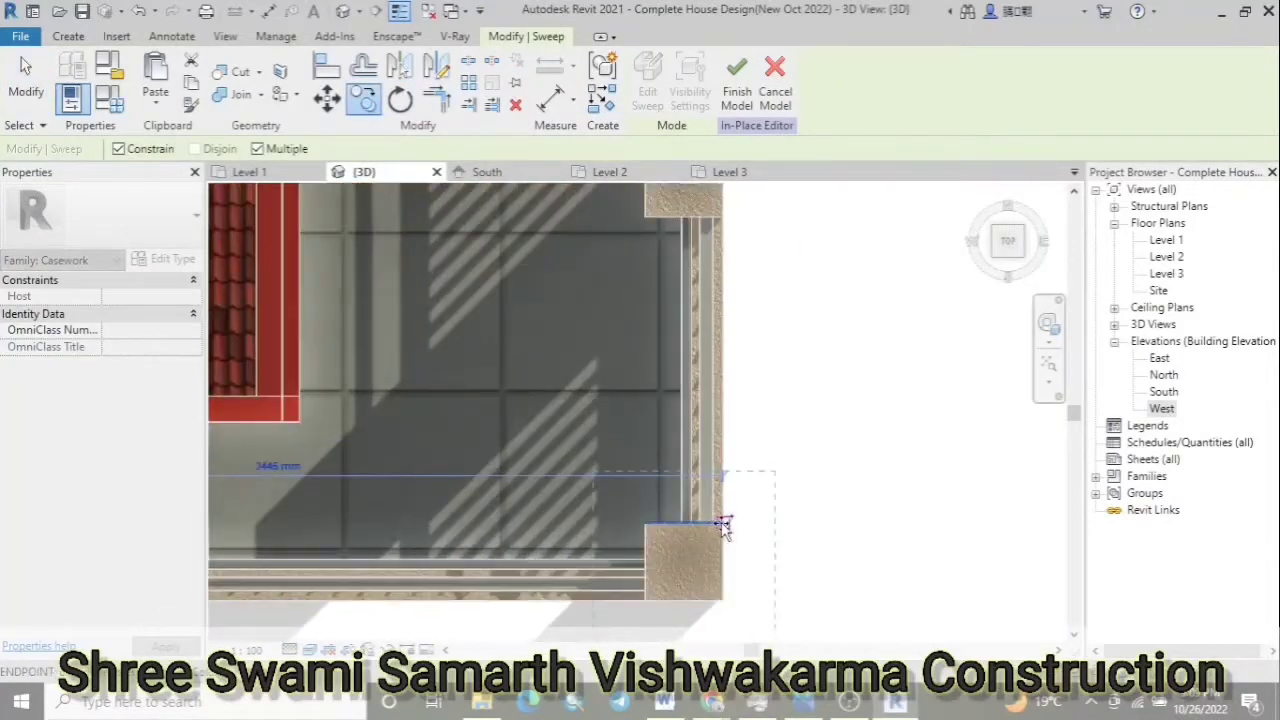
scroll(849, 390, up, 3)
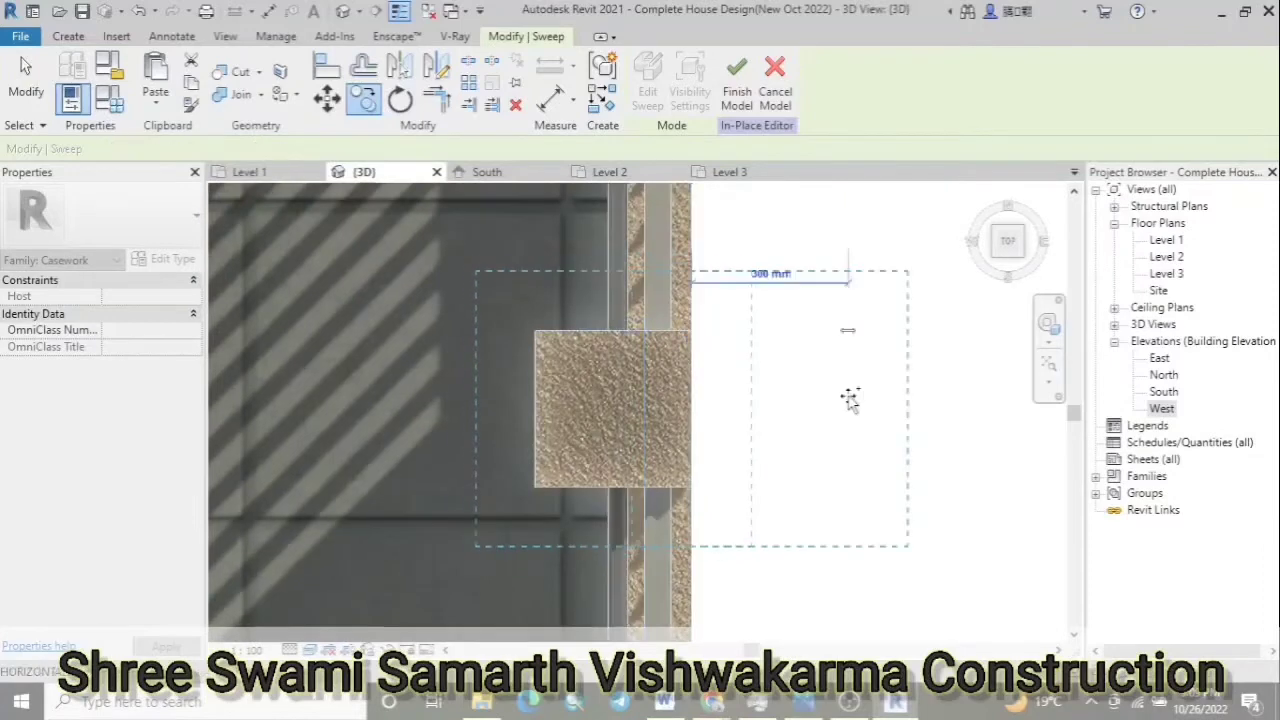
scroll(760, 470, down, 2)
scroll(655, 490, down, 4)
scroll(640, 400, down, 2)
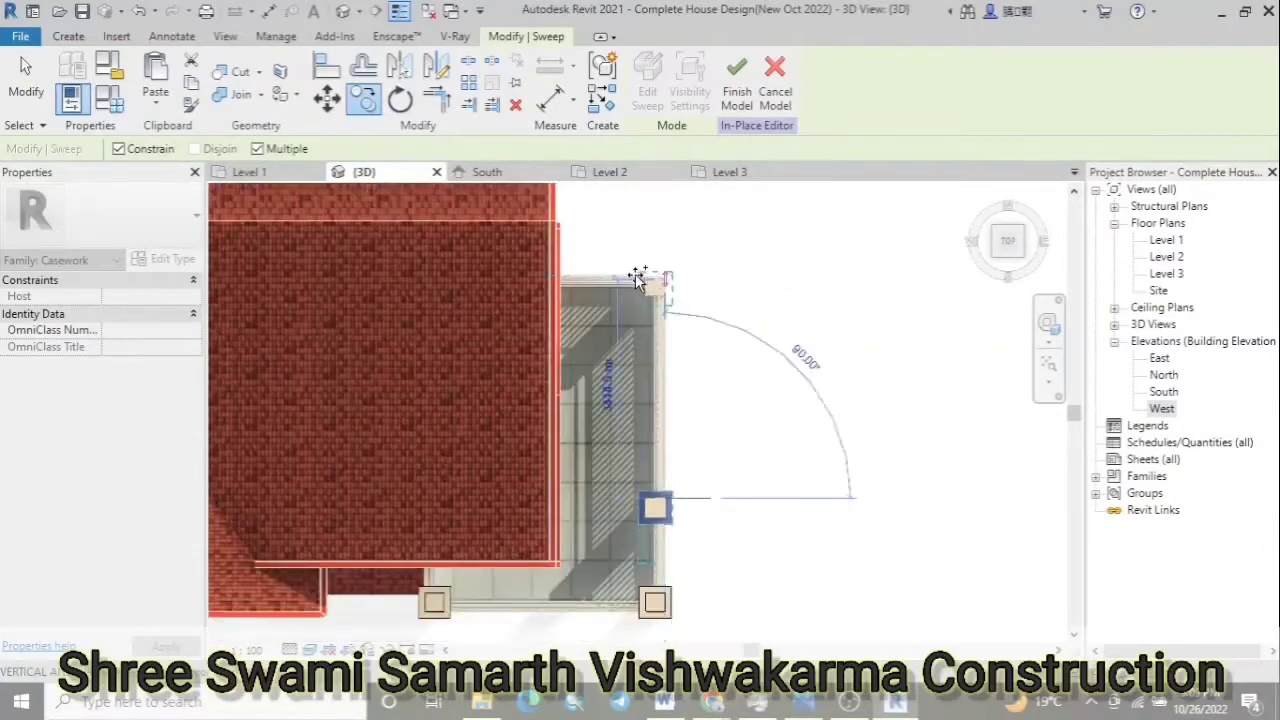
scroll(680, 290, up, 6)
click(708, 275)
Return to an angled 3D view of the whole house with nothing selected
scroll(929, 394, down, 3)
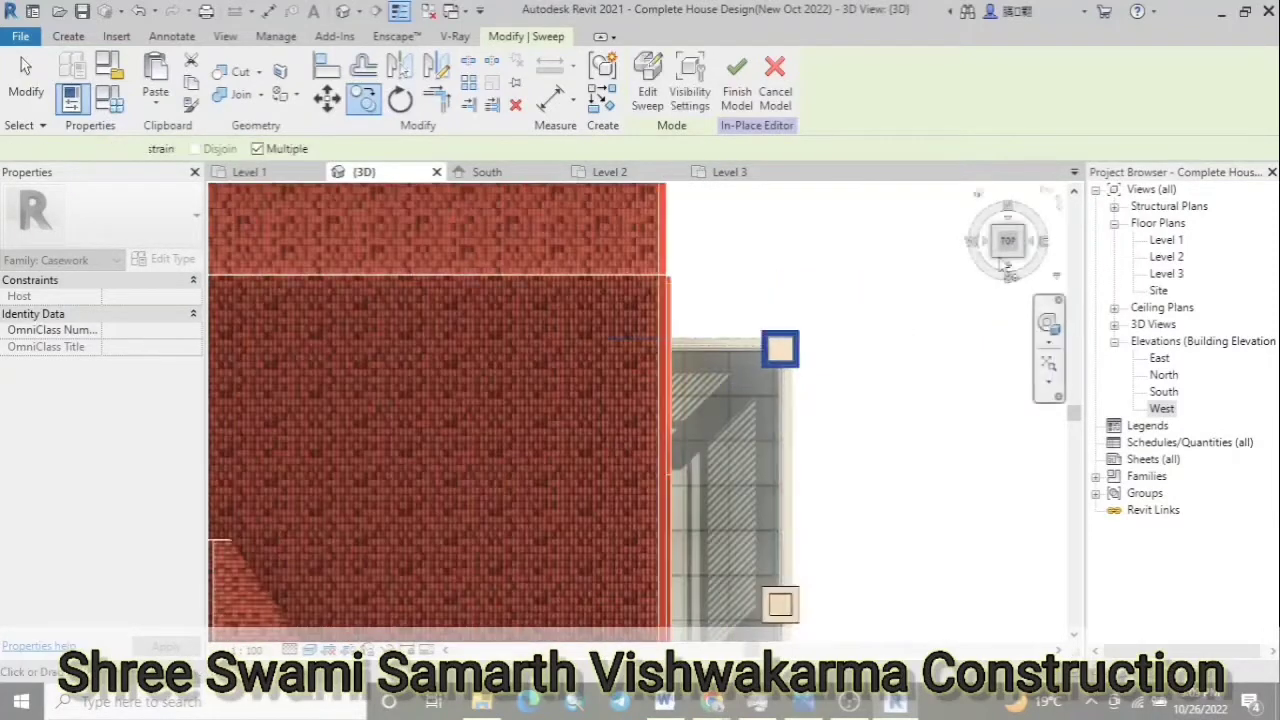
click(1000, 258)
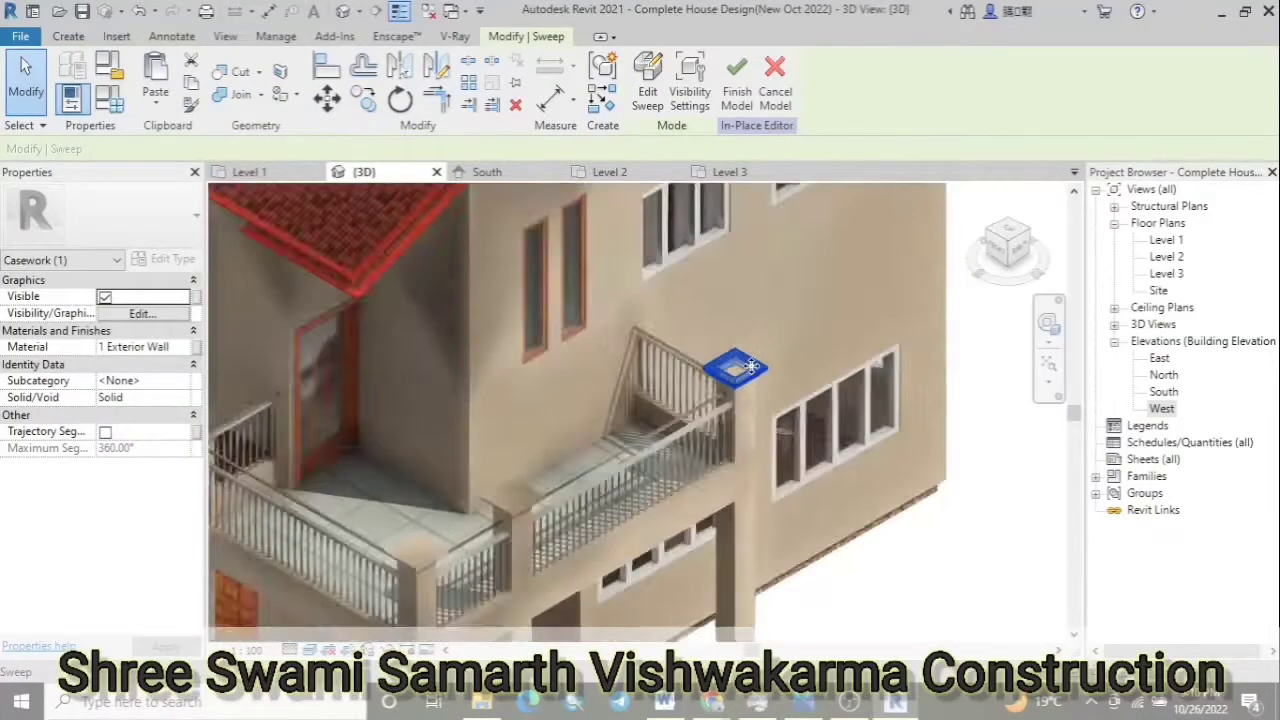
scroll(752, 366, down, 4)
click(886, 485)
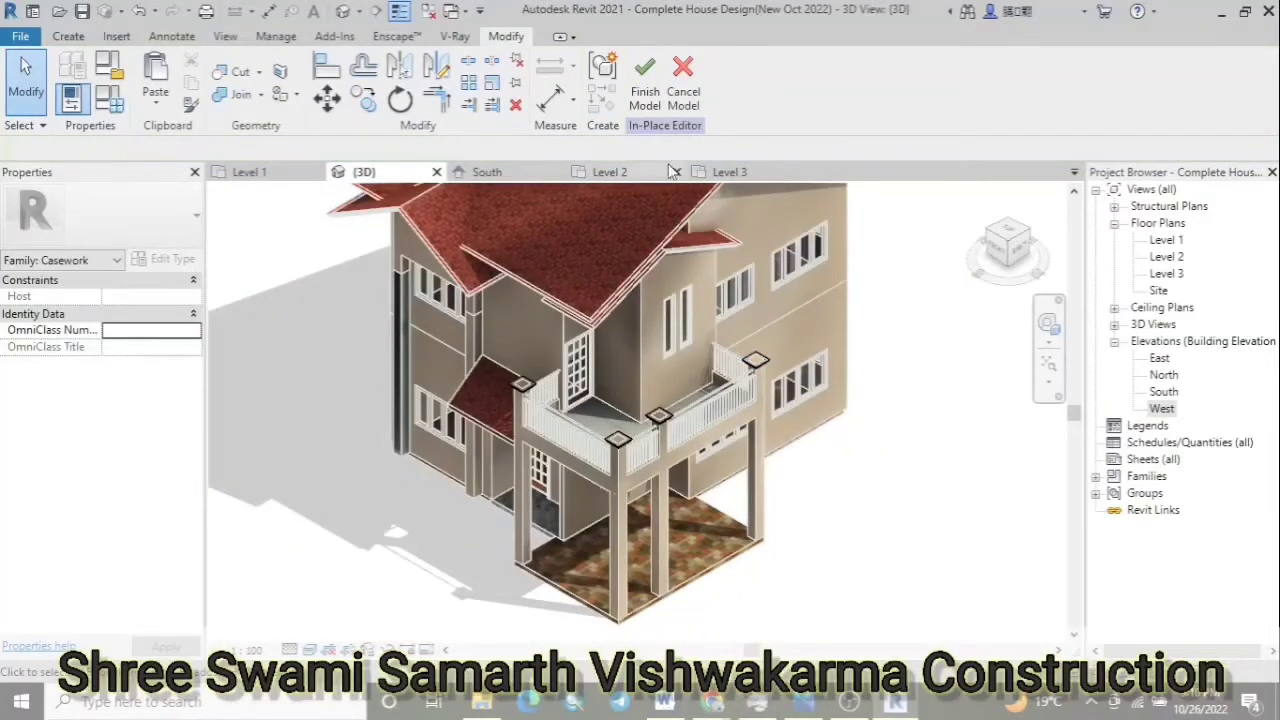
Draw a 6200 mm horizontal detail line across the South elevation's balcony opening
scroll(544, 410, up, 5)
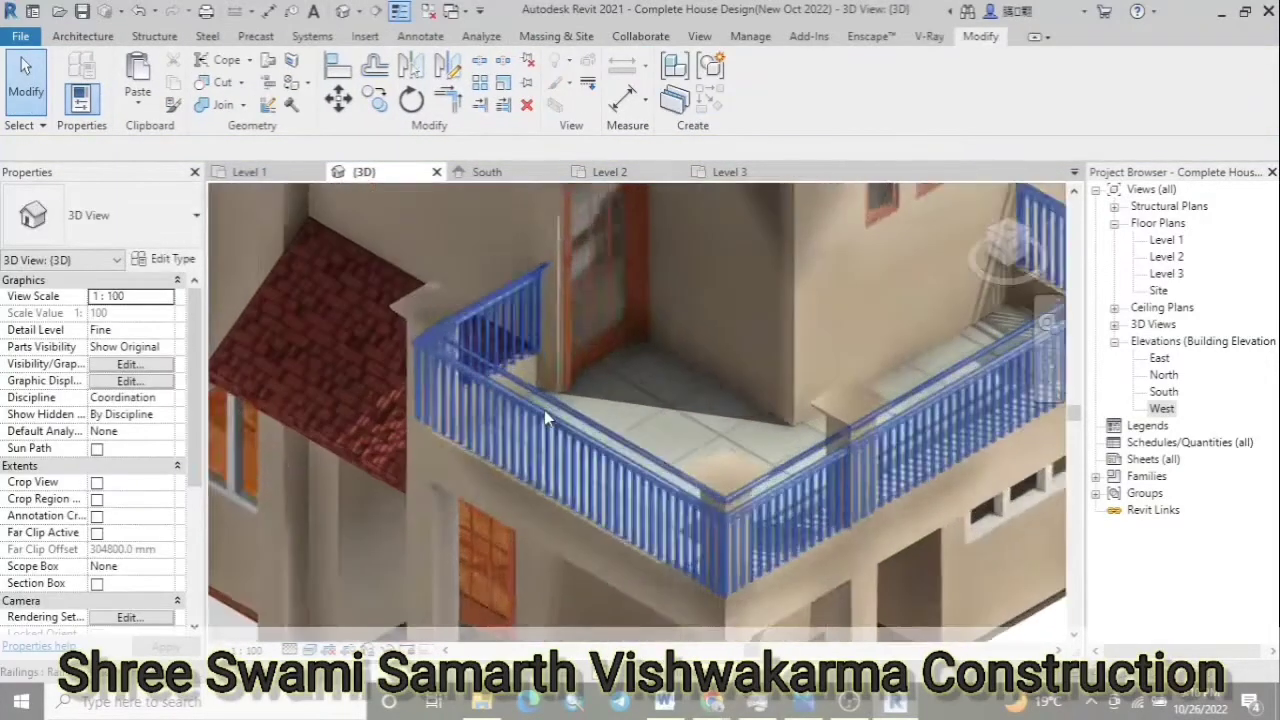
scroll(409, 489, down, 5)
mouse_move(409, 489)
shift+middle_down()
mouse_move(749, 367)
mouse_move(746, 399)
shift+middle_up()
scroll(420, 210, up, 3)
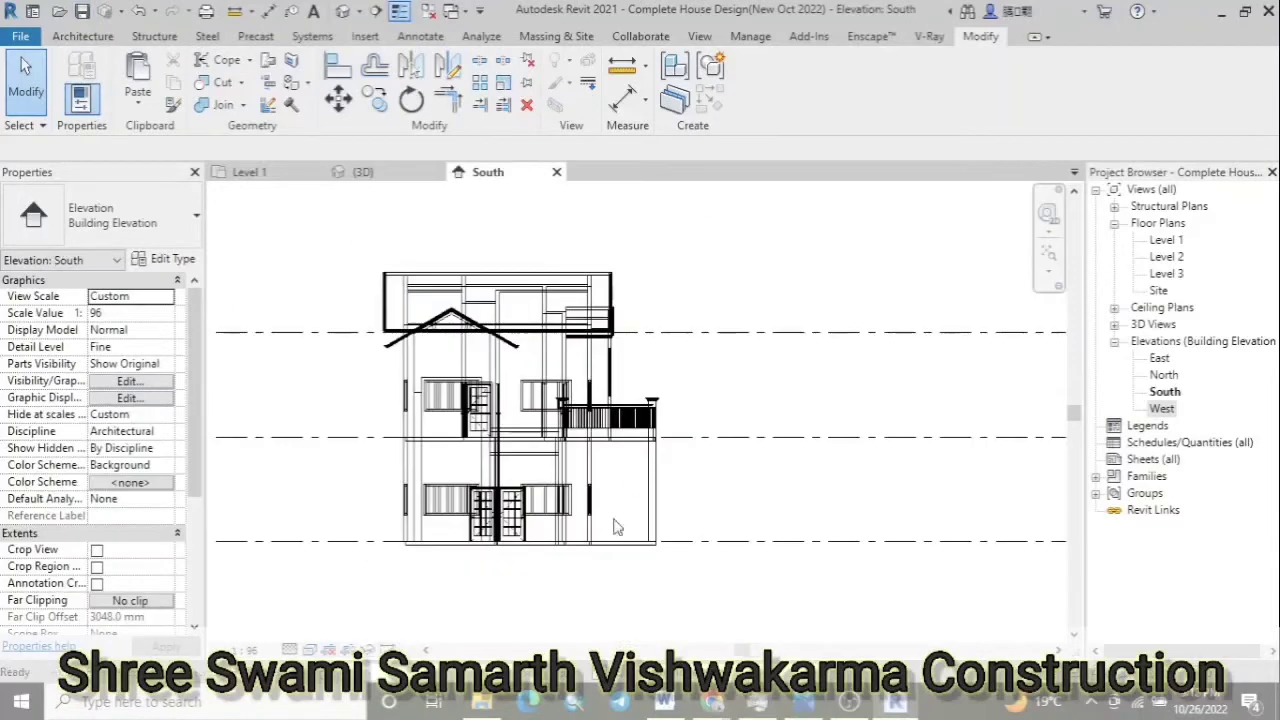
scroll(700, 480, up, 3)
scroll(716, 490, up, 2)
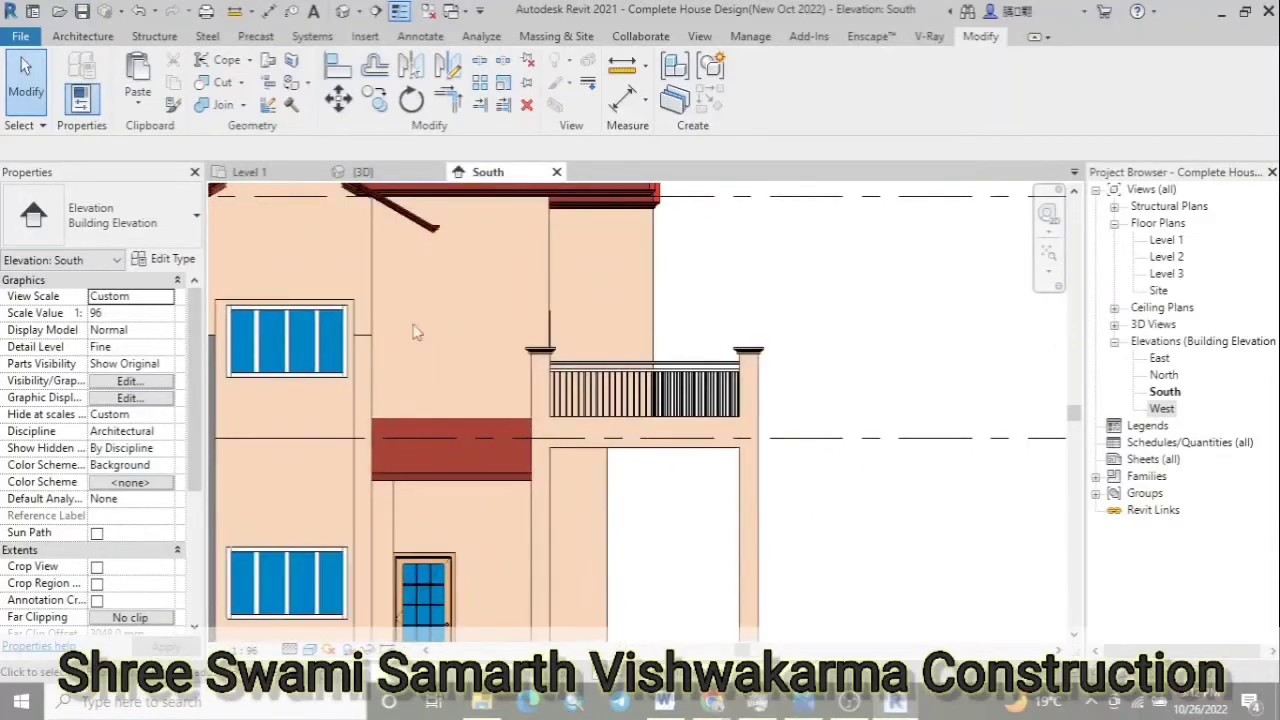
click(421, 36)
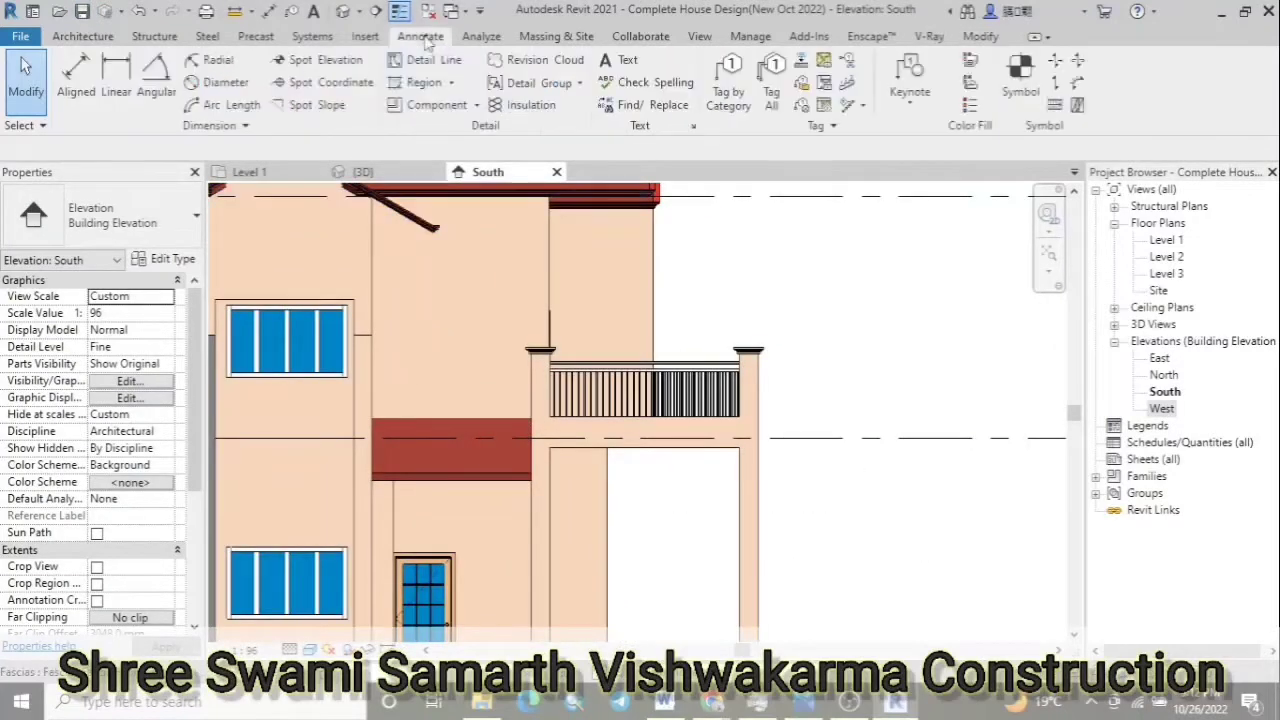
click(478, 480)
click(852, 480)
Move the guide line down and dimension it 800 mm from the line above
click(622, 100)
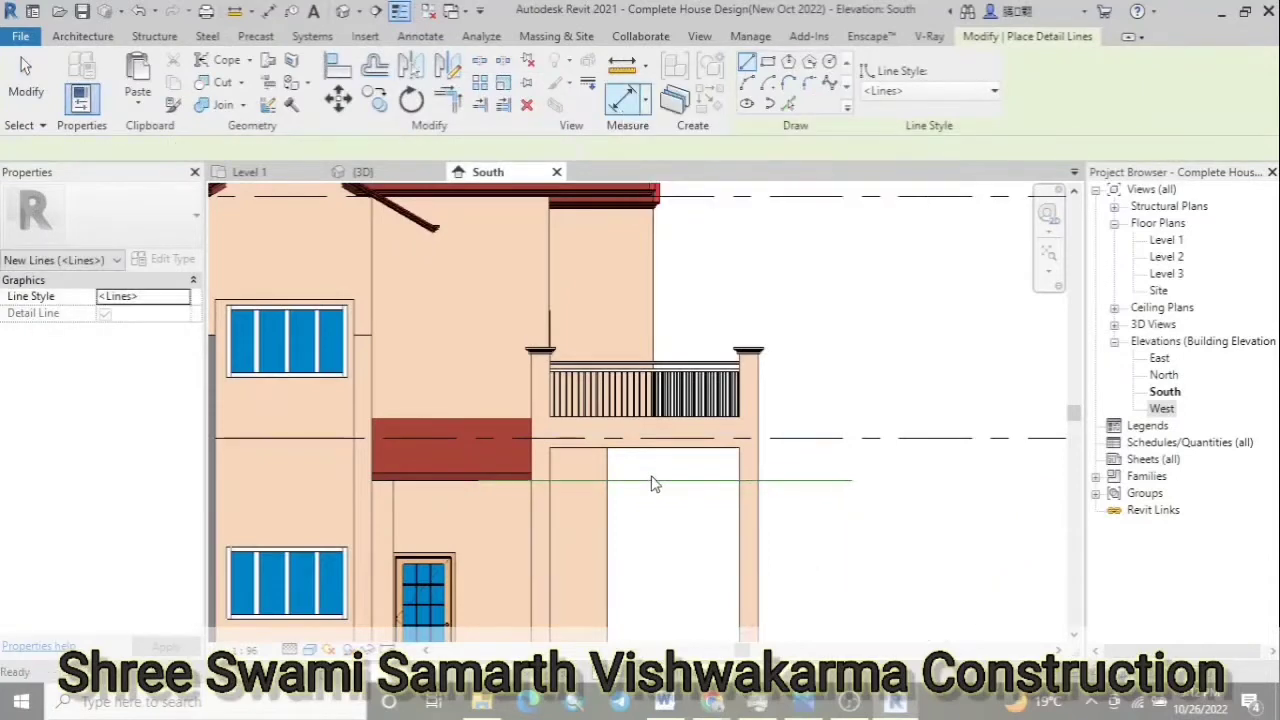
click(651, 480)
click(651, 447)
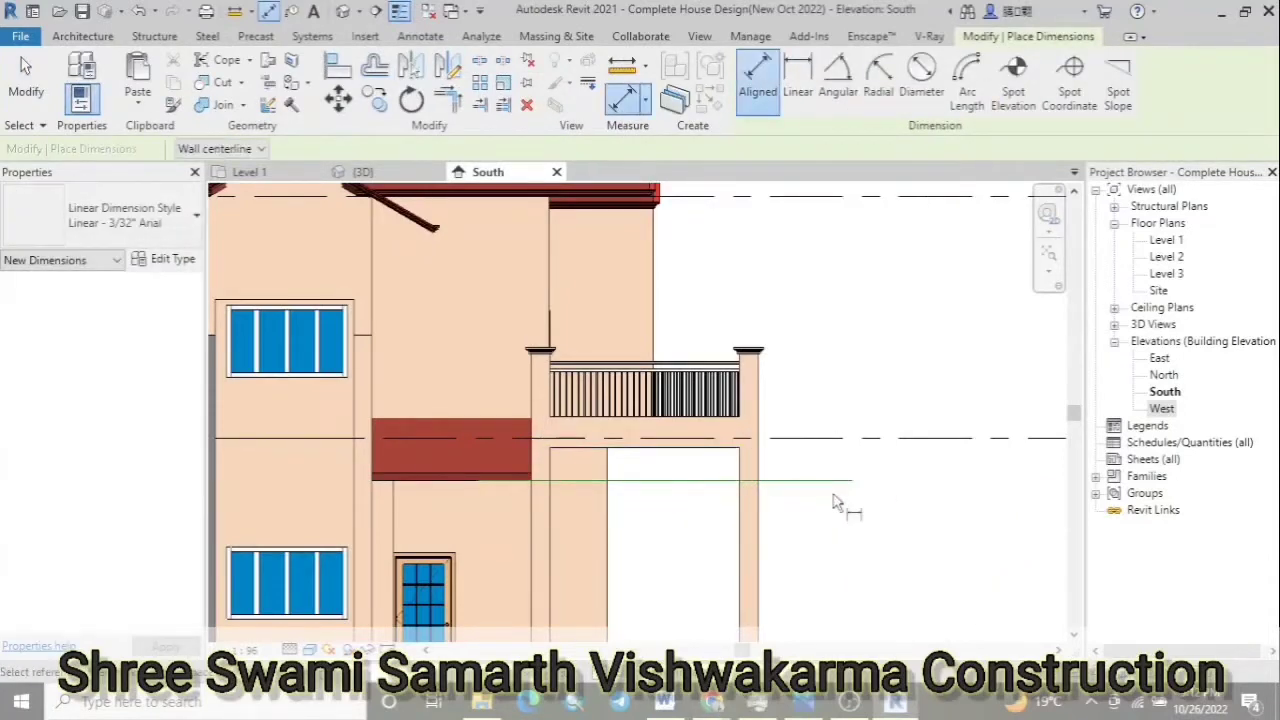
key(Escape)
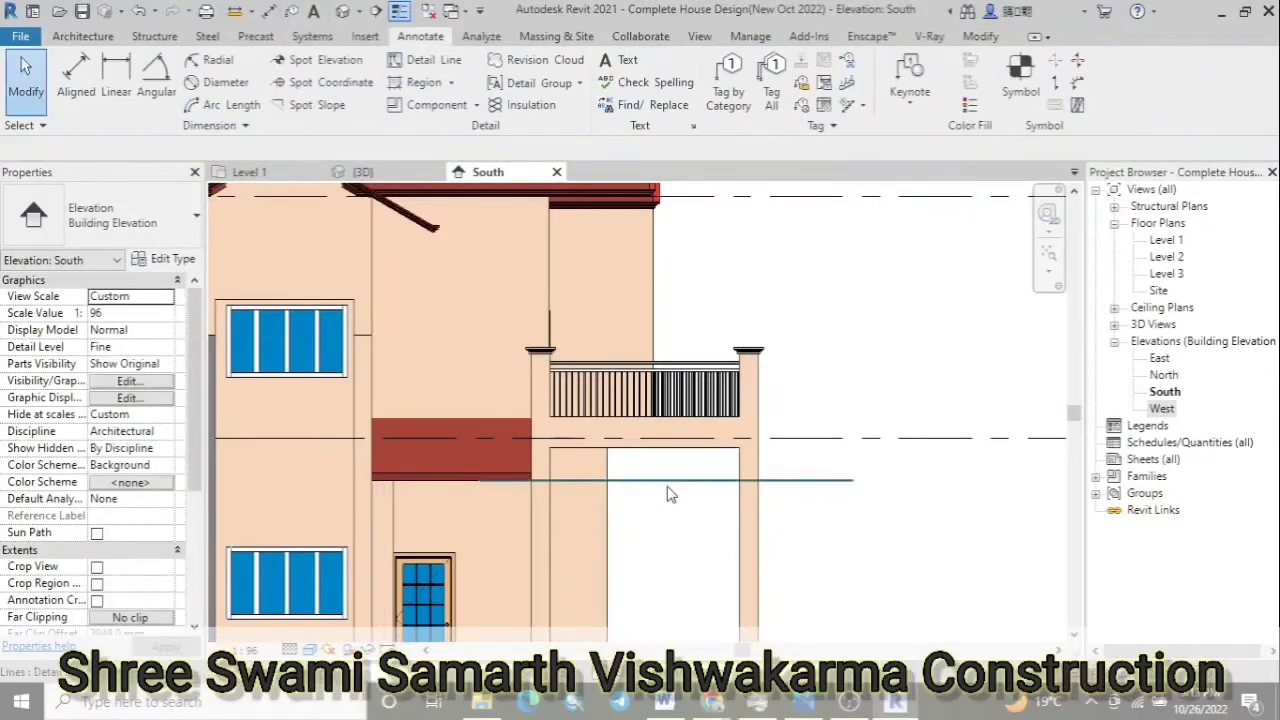
click(812, 480)
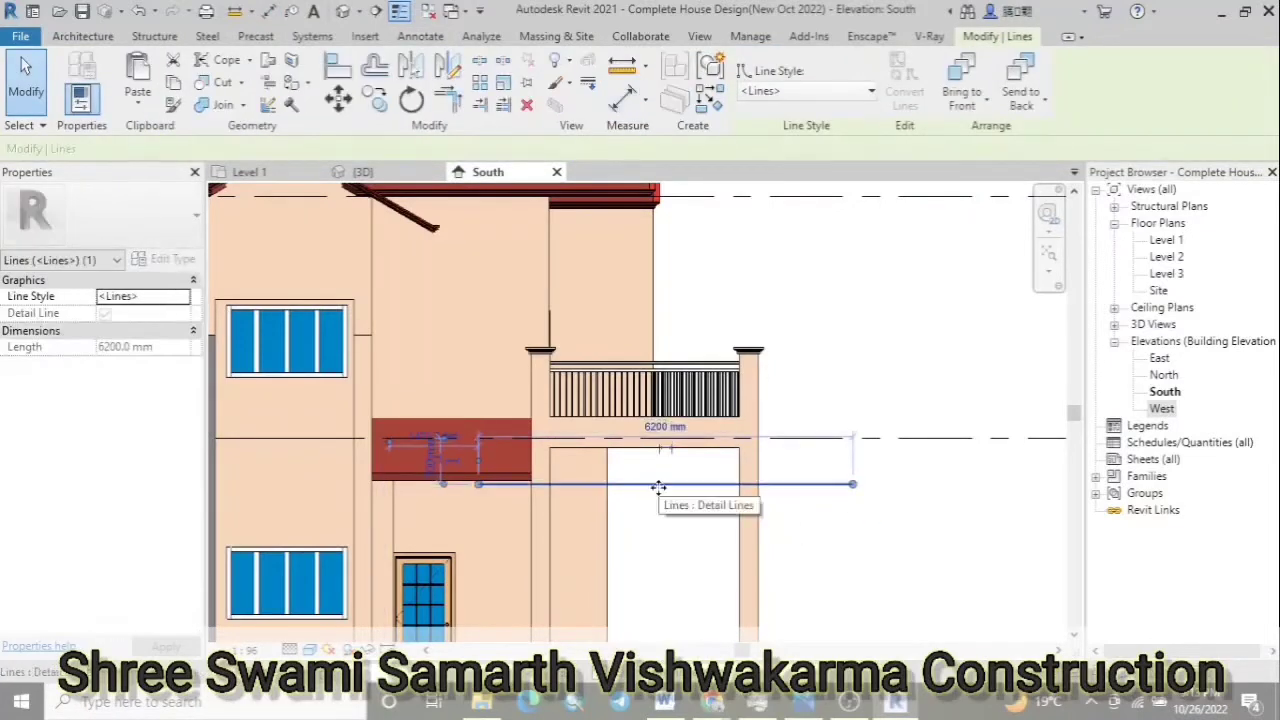
drag(659, 487, 650, 534)
key(d)
key(i)
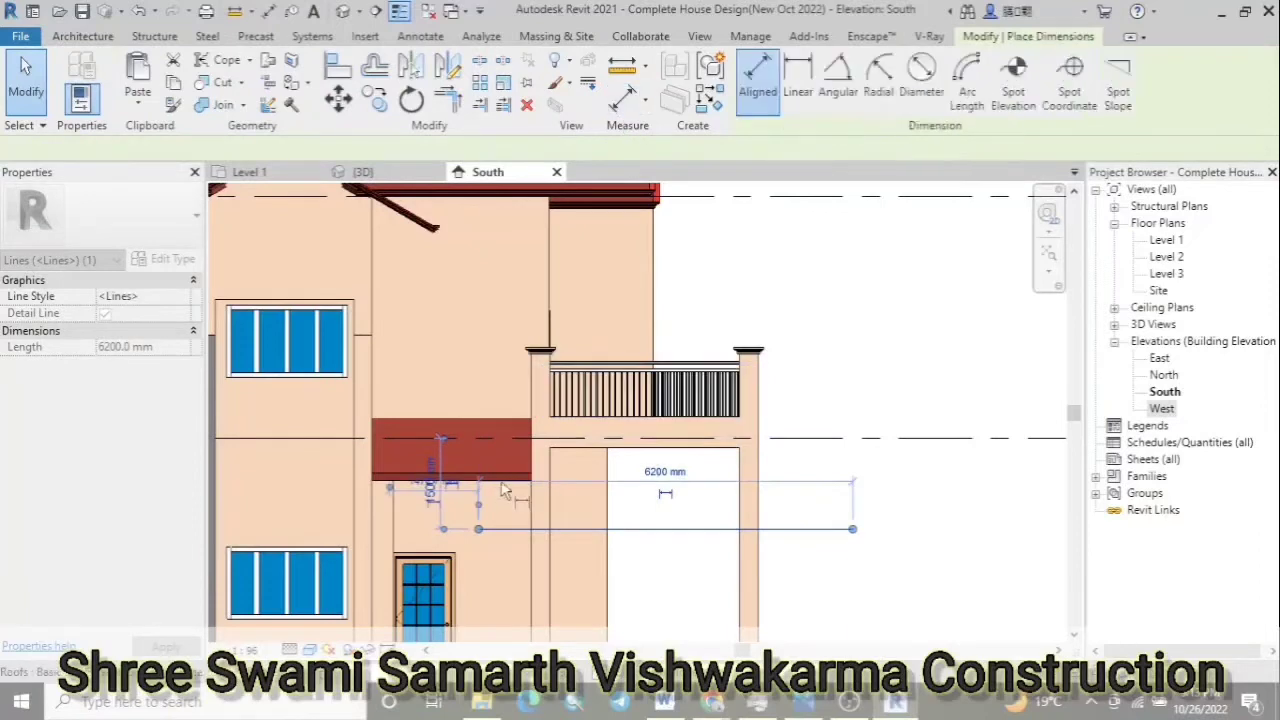
click(649, 482)
key(Escape)
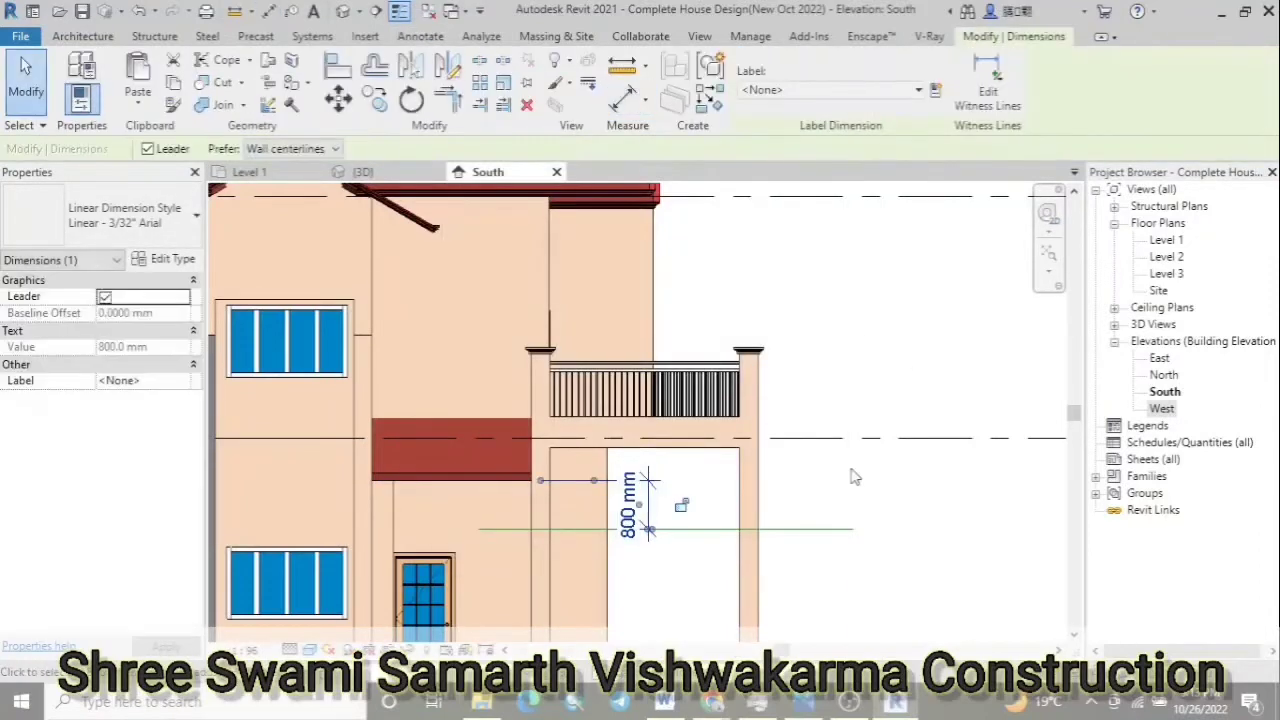
key(Escape)
Set the guide line 500 mm below the line above, then select the column cap moulding
scroll(597, 526, up, 2)
click(597, 526)
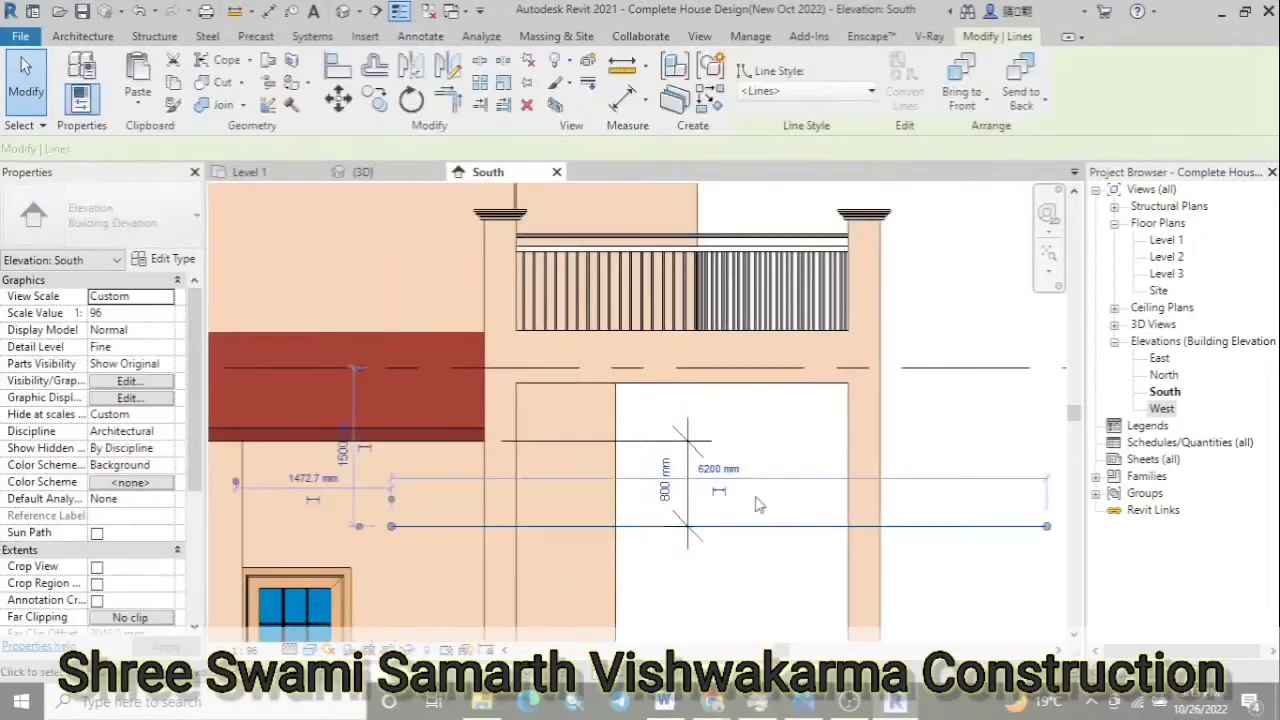
click(666, 474)
key(Return)
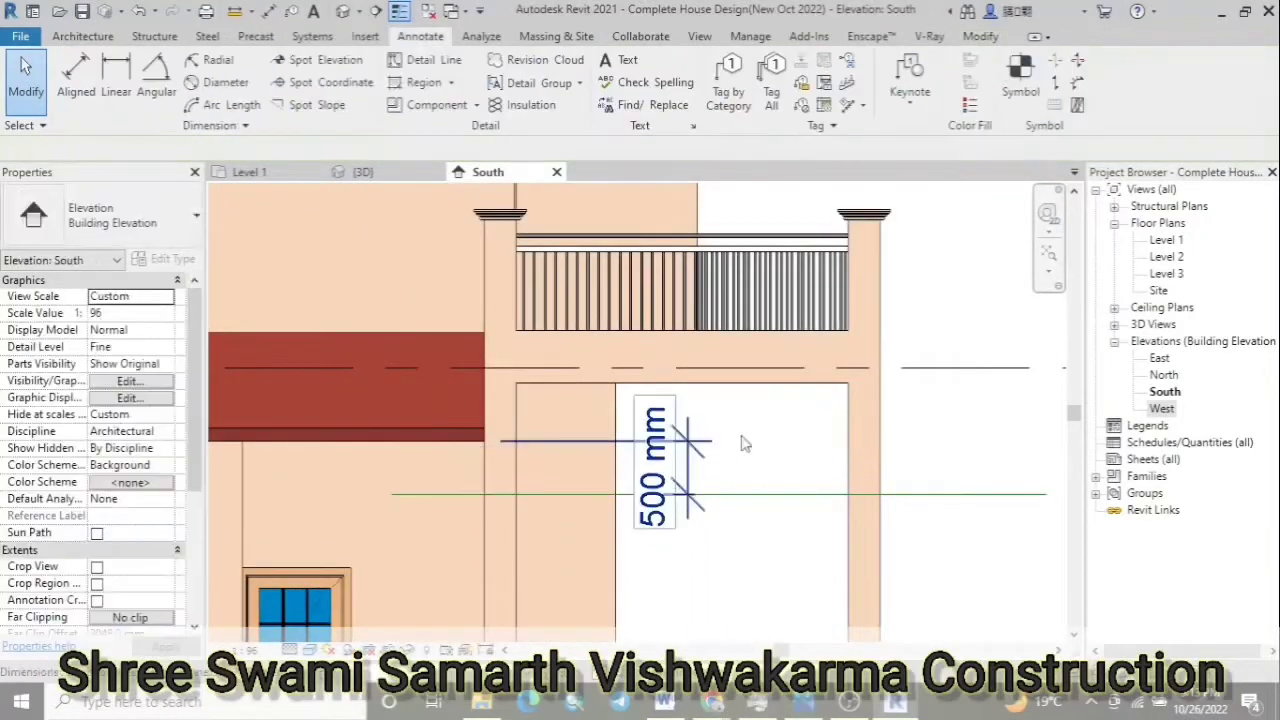
click(920, 212)
scroll(920, 212, up, 4)
Copy the column cap mouldings down to the guide-line height on the balcony columns
scroll(786, 257, up, 3)
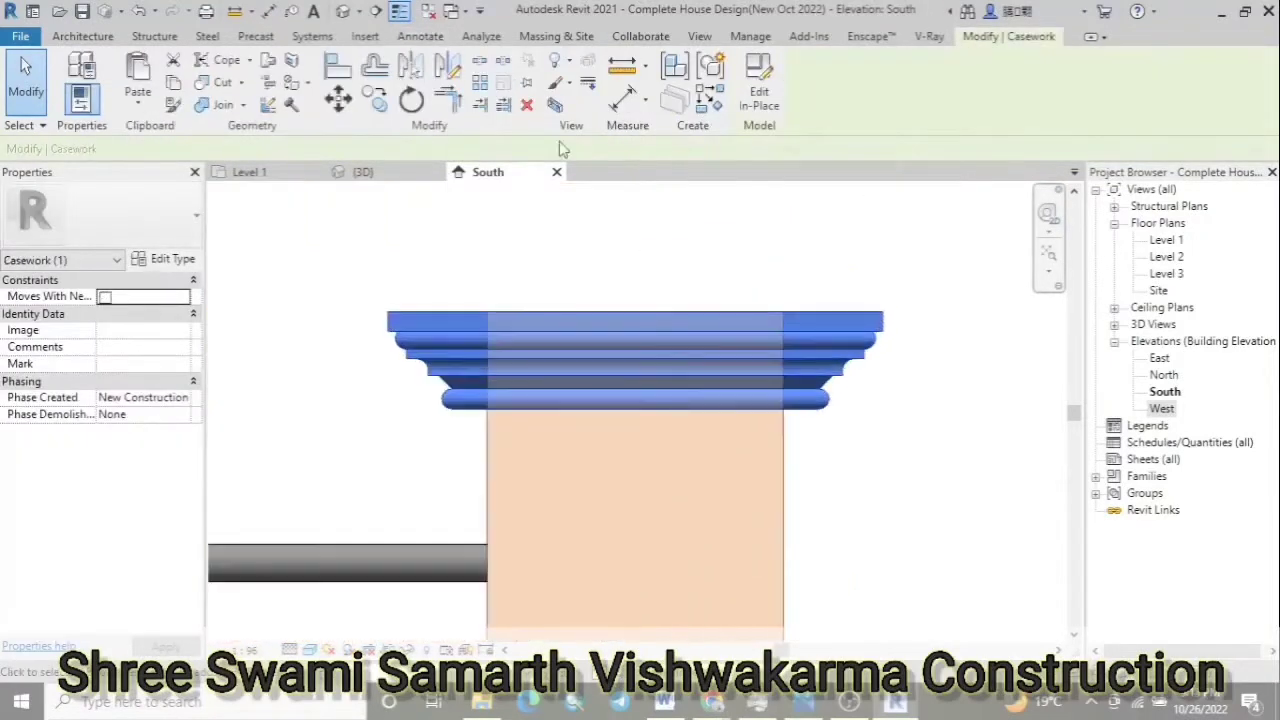
key(c)
key(o)
scroll(783, 322, down, 3)
click(654, 360)
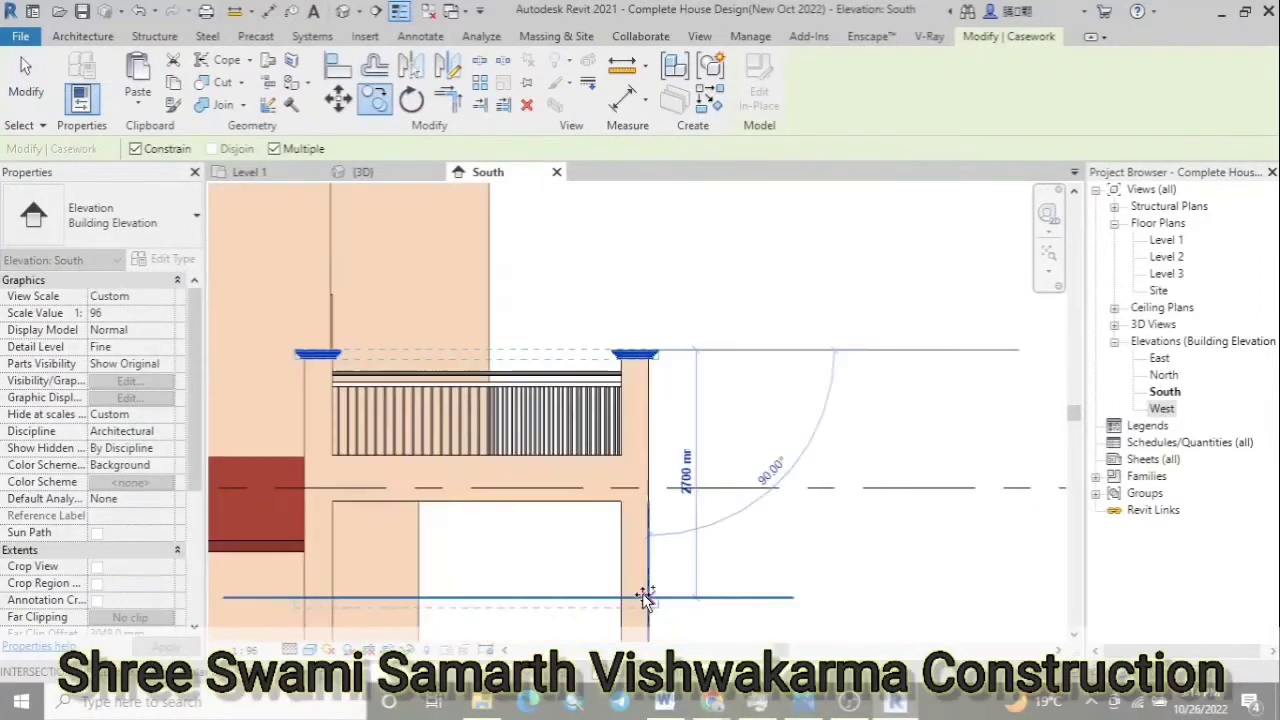
scroll(646, 600, down, 2)
scroll(794, 503, down, 2)
click(862, 372)
key(Escape)
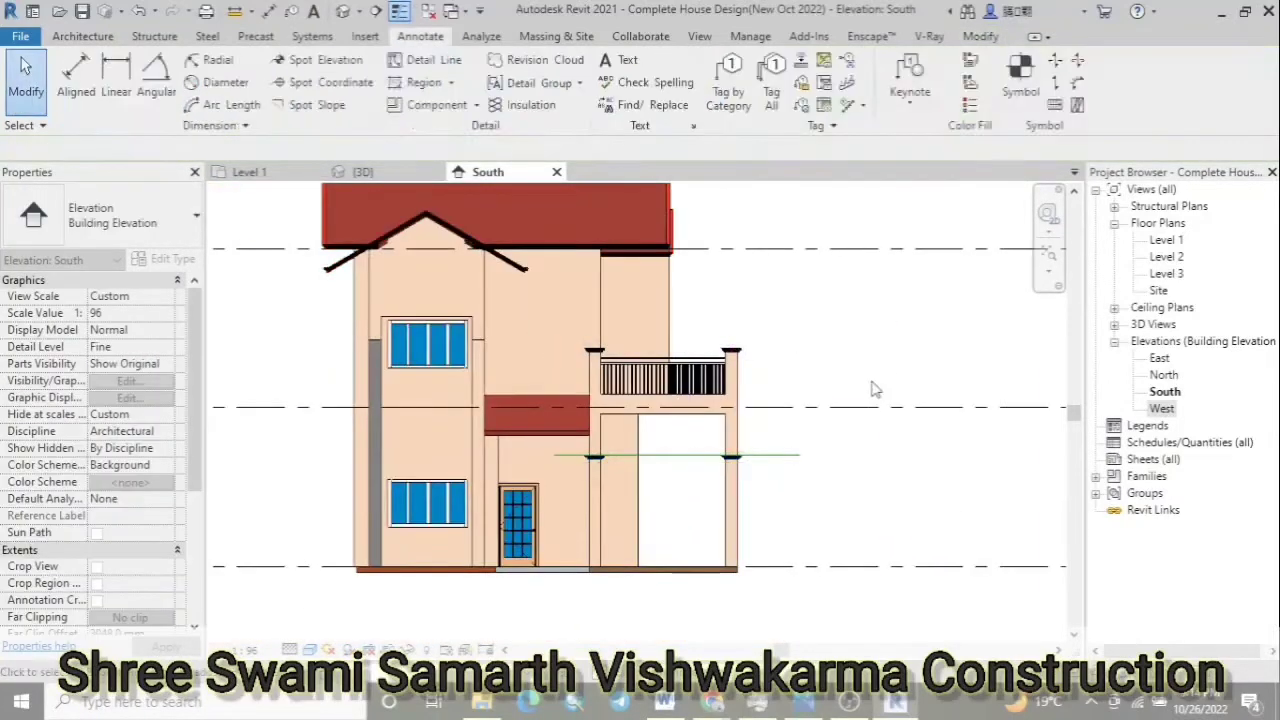
middle_drag(891, 394, 893, 370)
Switch to the 3D view and zoom to inspect the new caps on the house
key(ctrl+Tab)
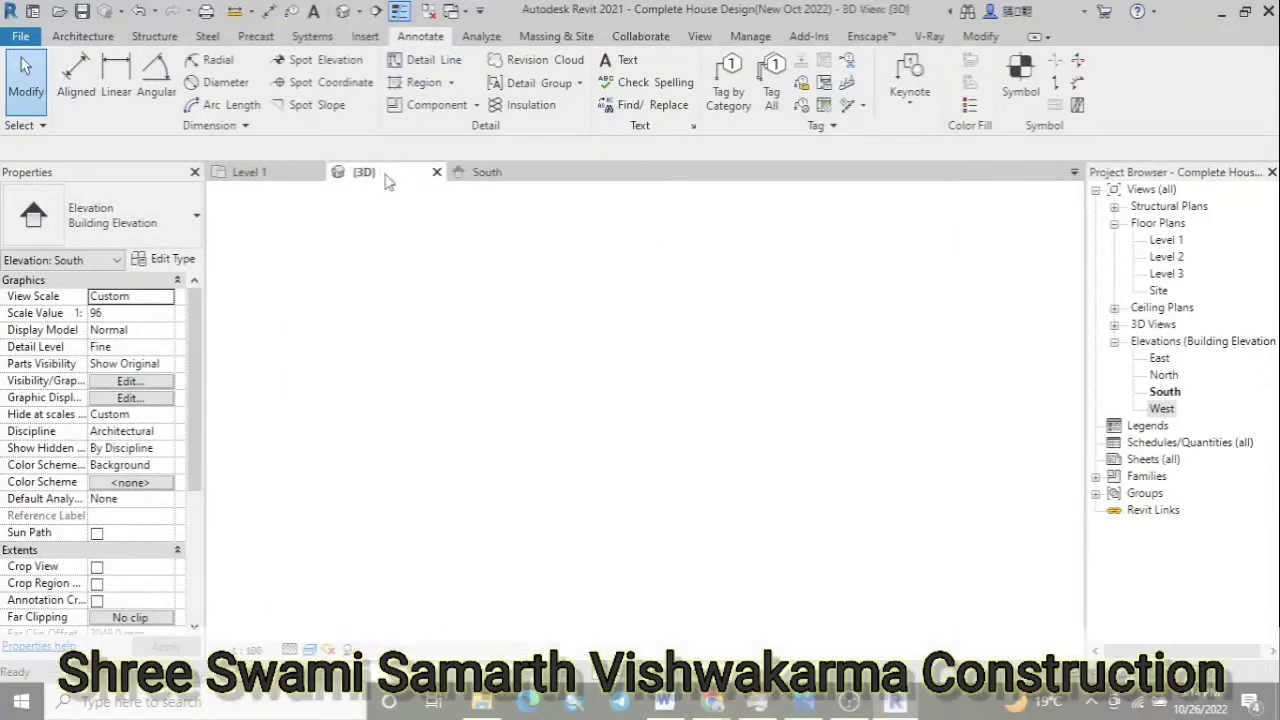
scroll(680, 560, up, 3)
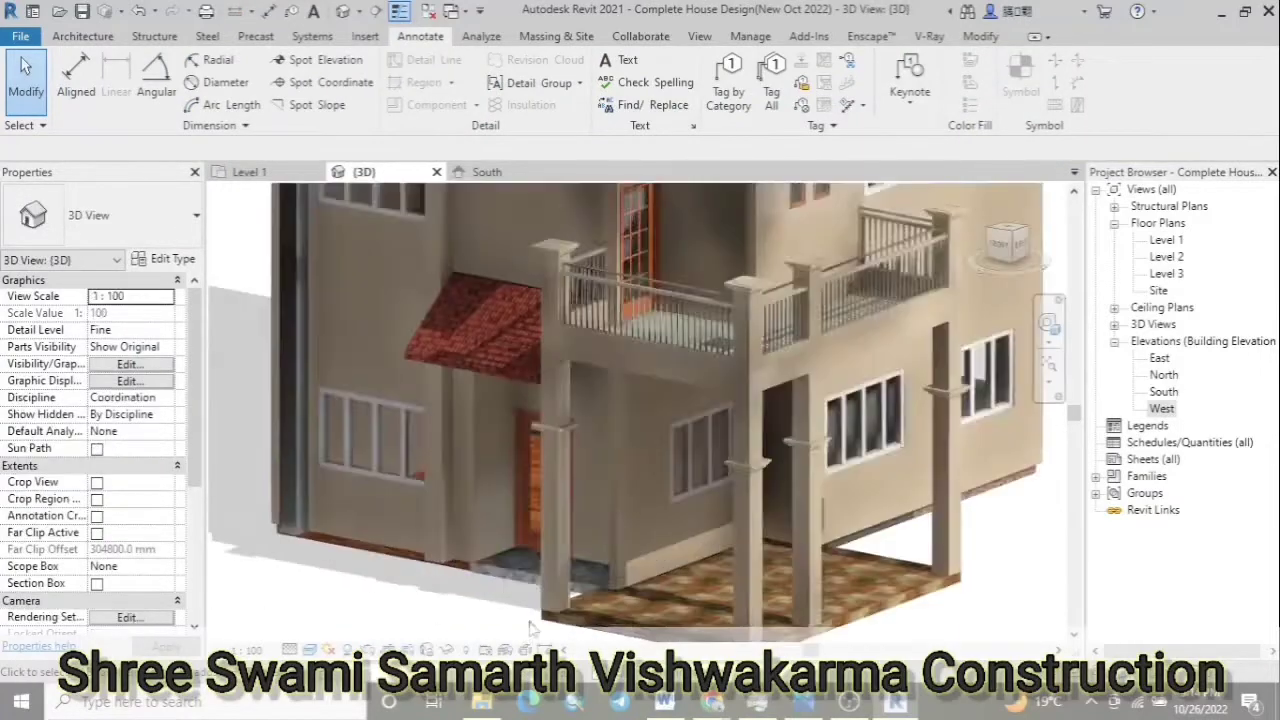
scroll(688, 590, up, 3)
scroll(688, 592, up, 3)
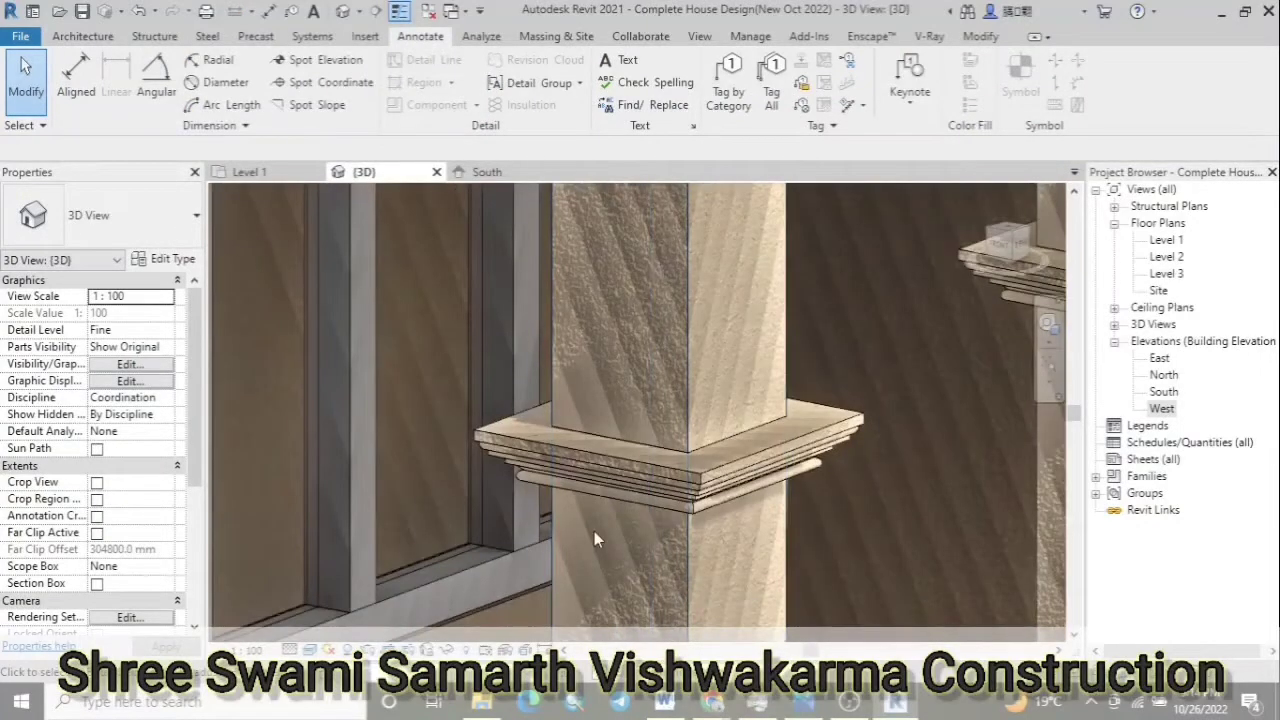
scroll(590, 529, down, 3)
scroll(596, 455, down, 3)
scroll(620, 460, down, 2)
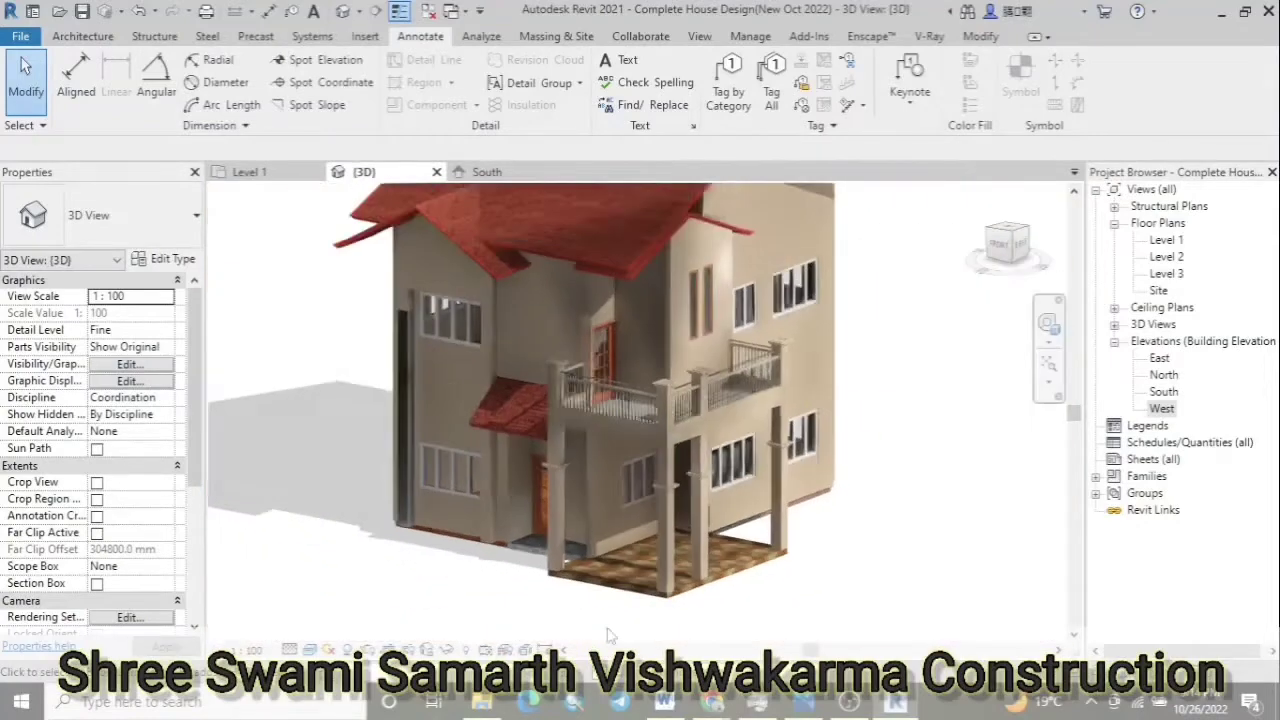
scroll(700, 470, down, 2)
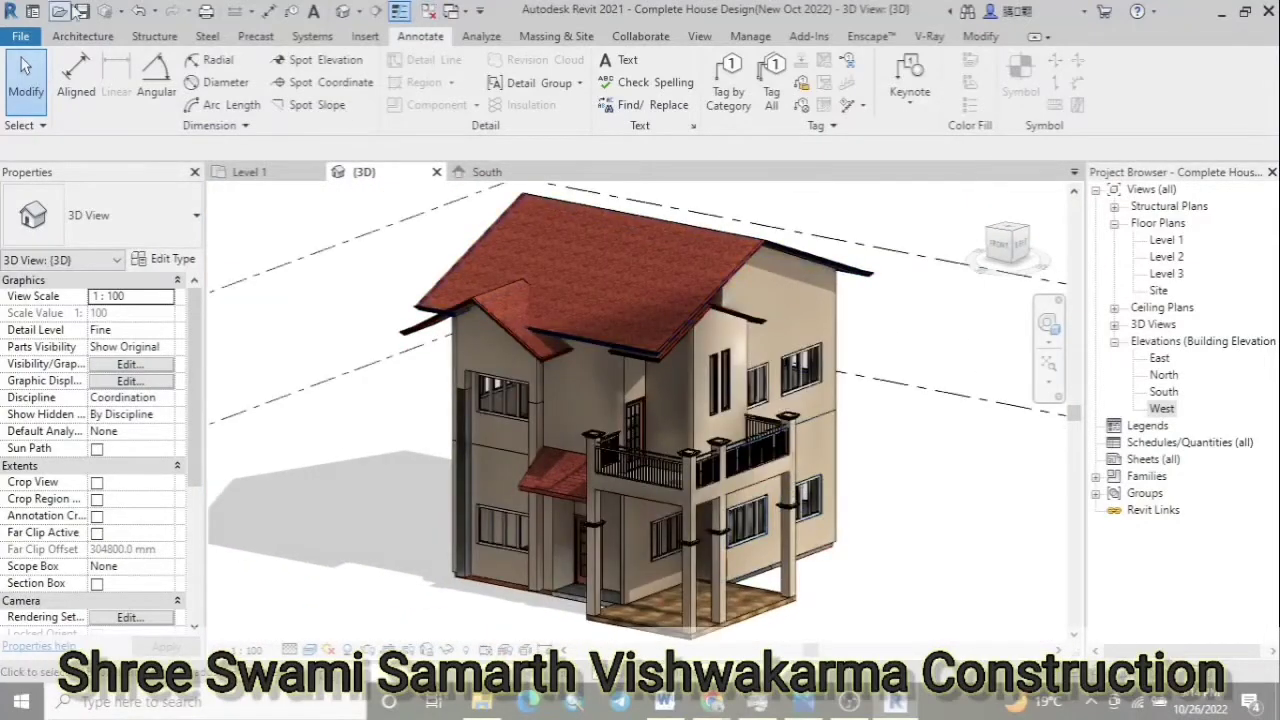
scroll(400, 465, down, 2)
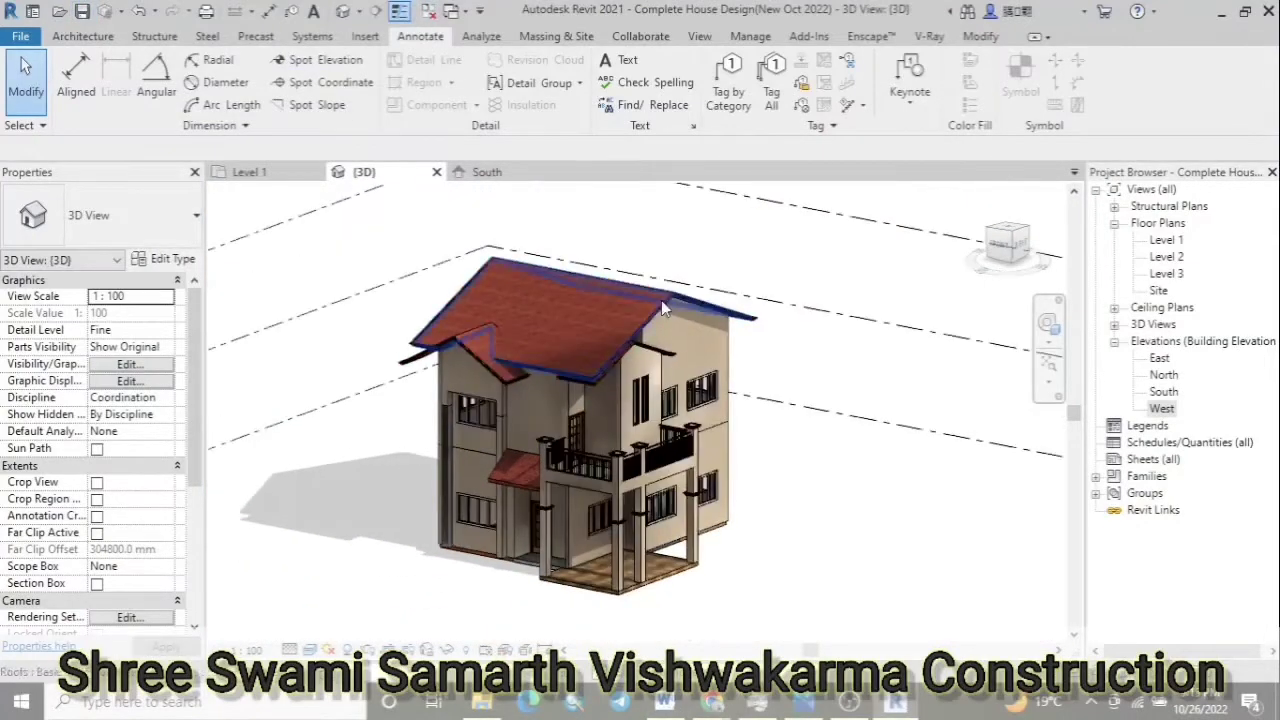
Copy the main roof and paste it aligned to Level 3
click(645, 290)
click(138, 95)
click(175, 172)
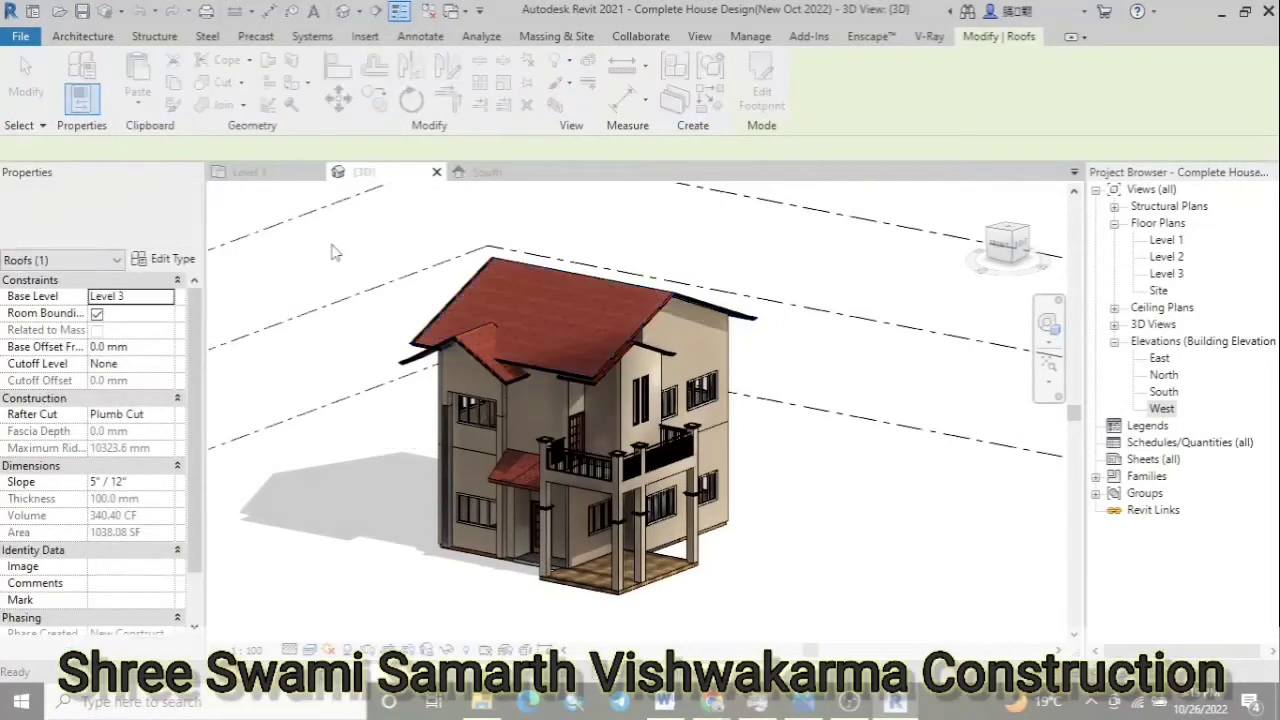
click(740, 257)
click(811, 486)
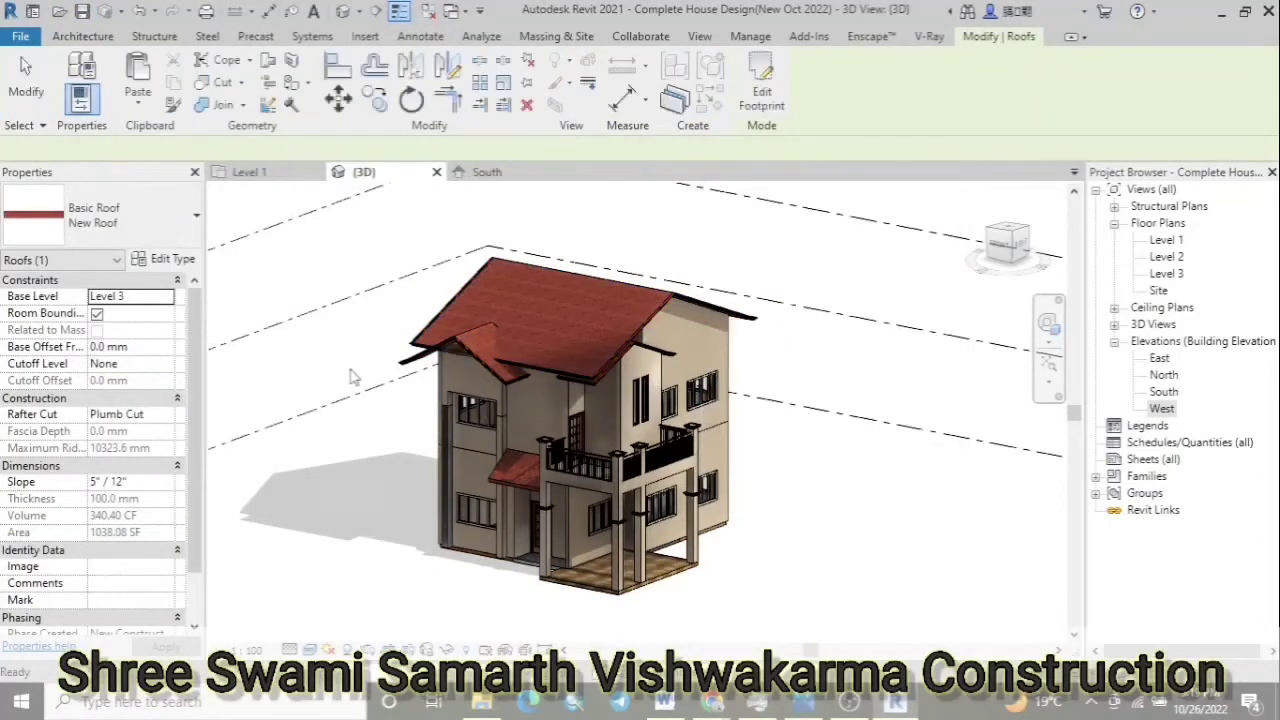
Duplicate the roof type as 'Under Roof' with a 1 Exterior Wall structure layer
click(167, 259)
text(Under Roof)
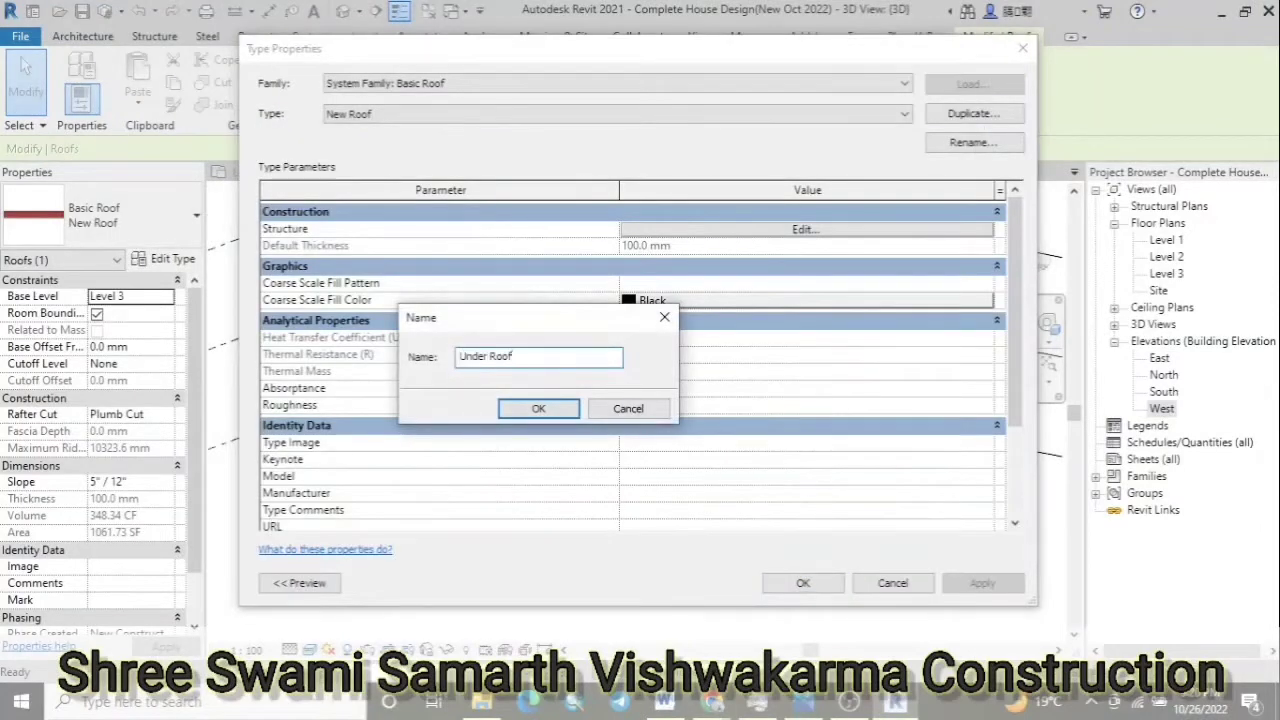
click(545, 410)
click(817, 229)
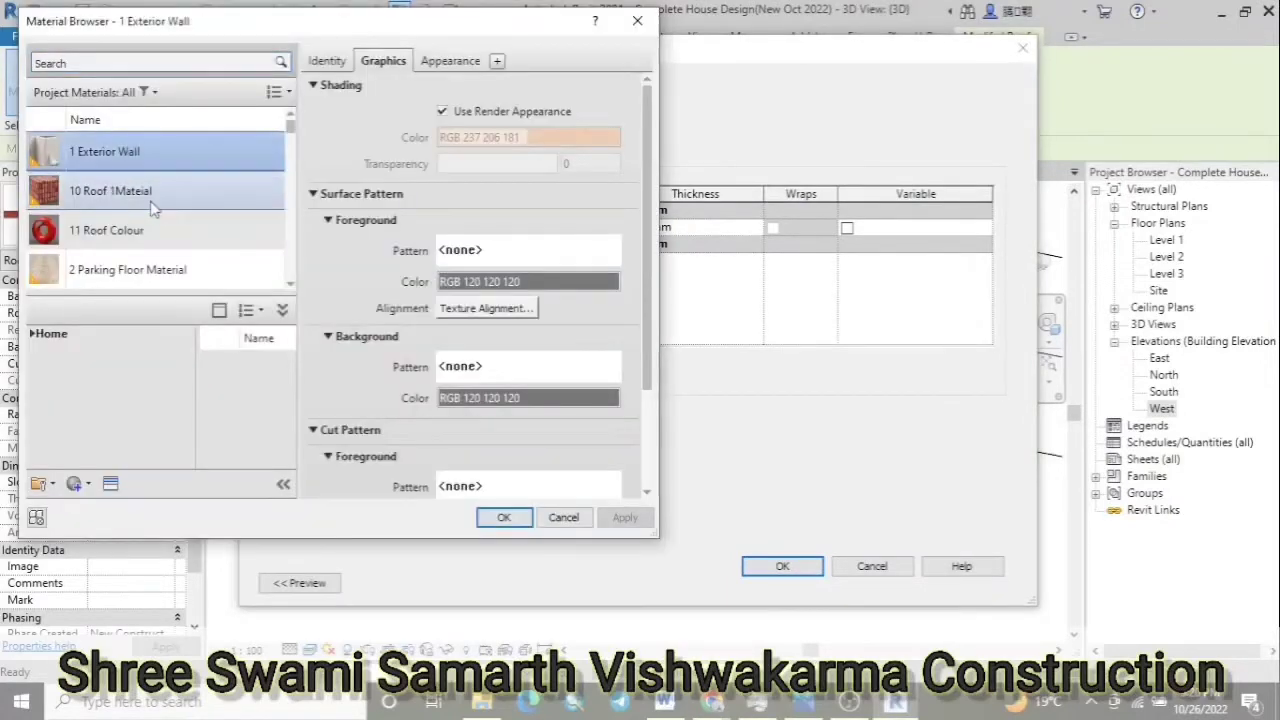
click(504, 517)
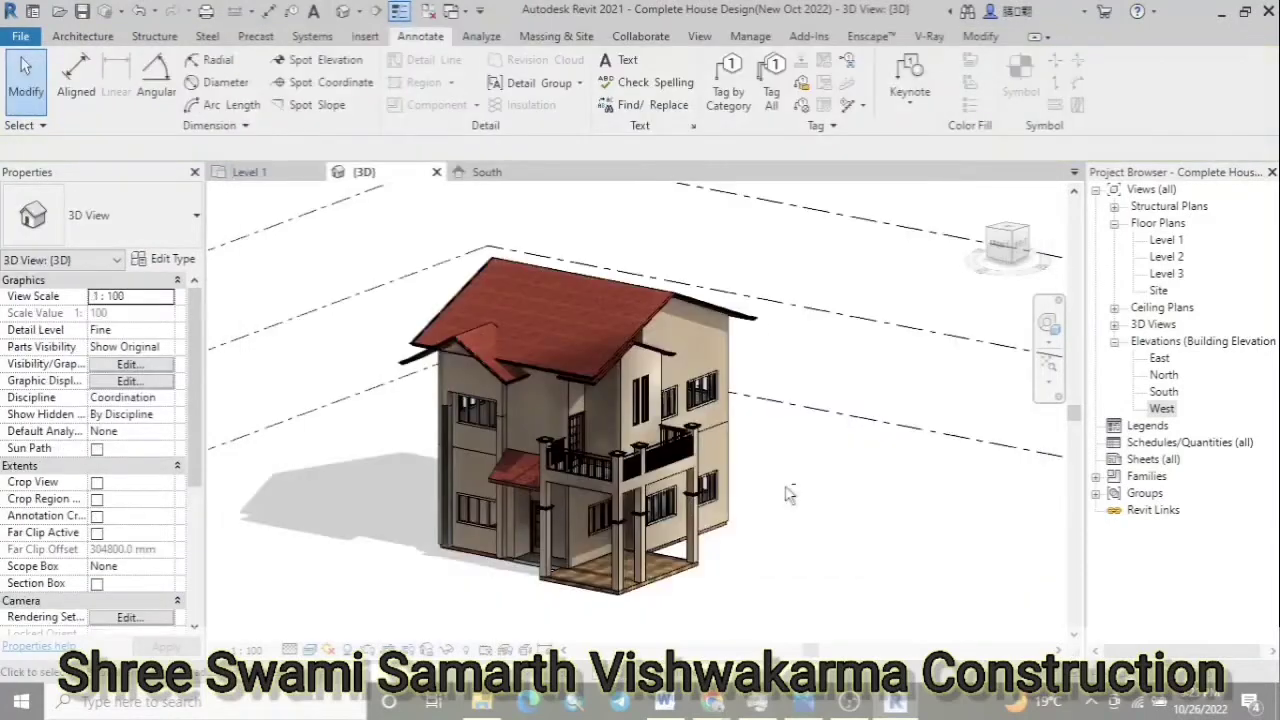
shift+middle_drag(789, 494, 988, 397)
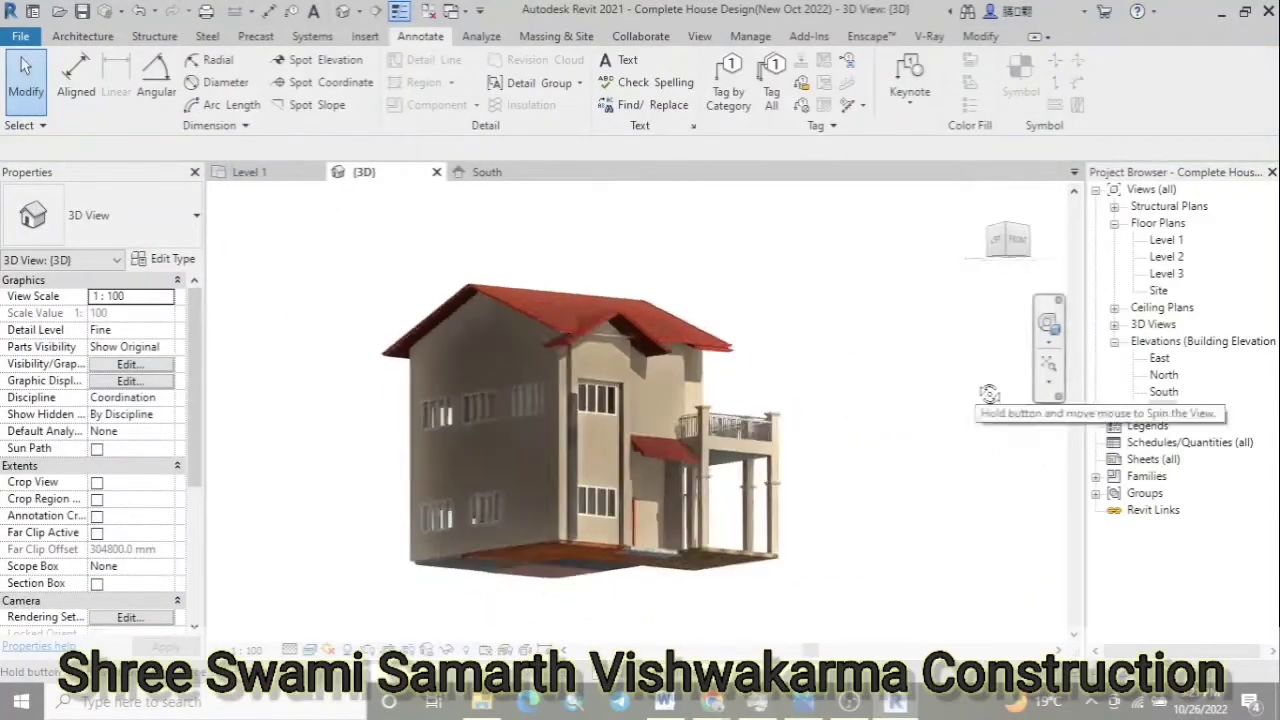
scroll(588, 319, up, 5)
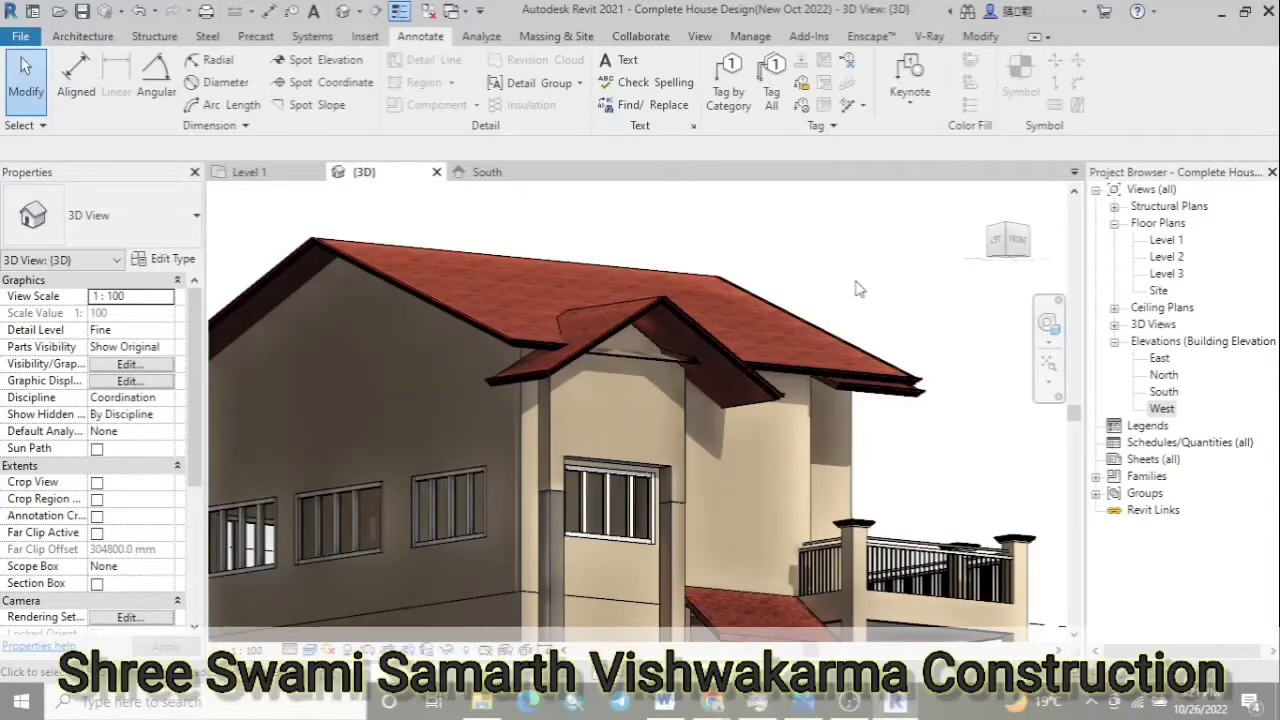
shift+middle_drag(856, 289, 882, 220)
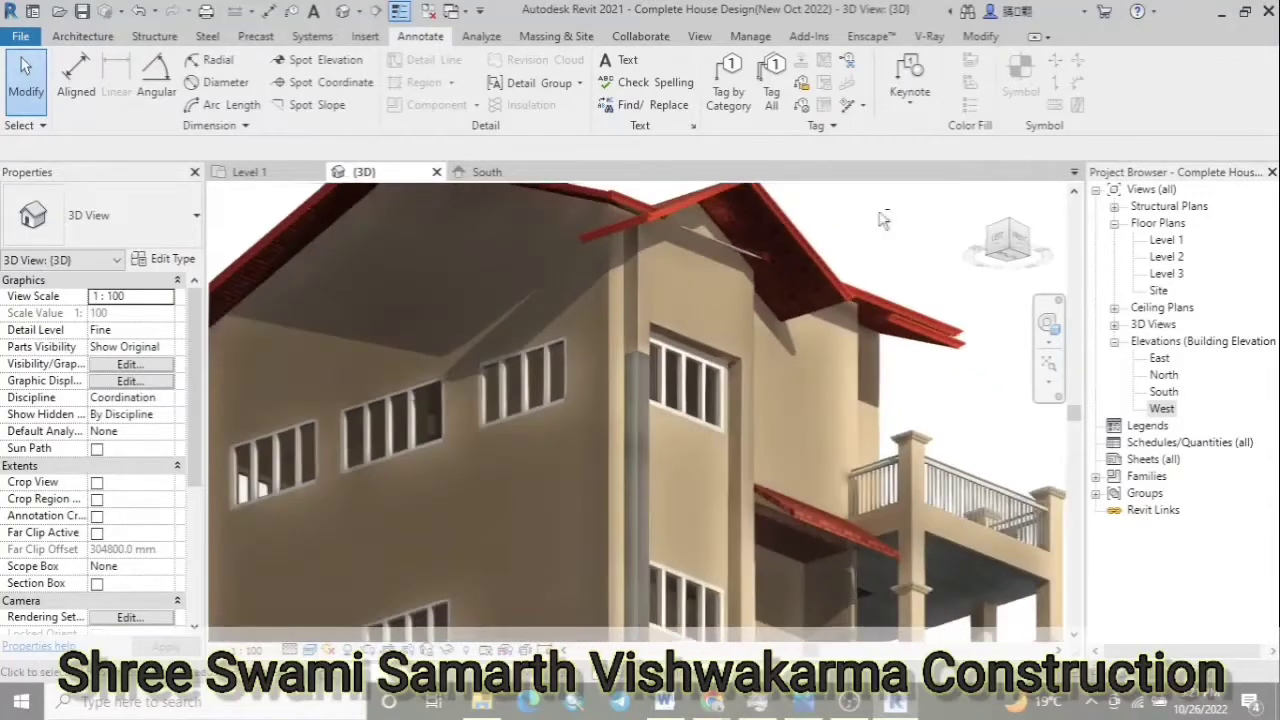
scroll(393, 317, down, 3)
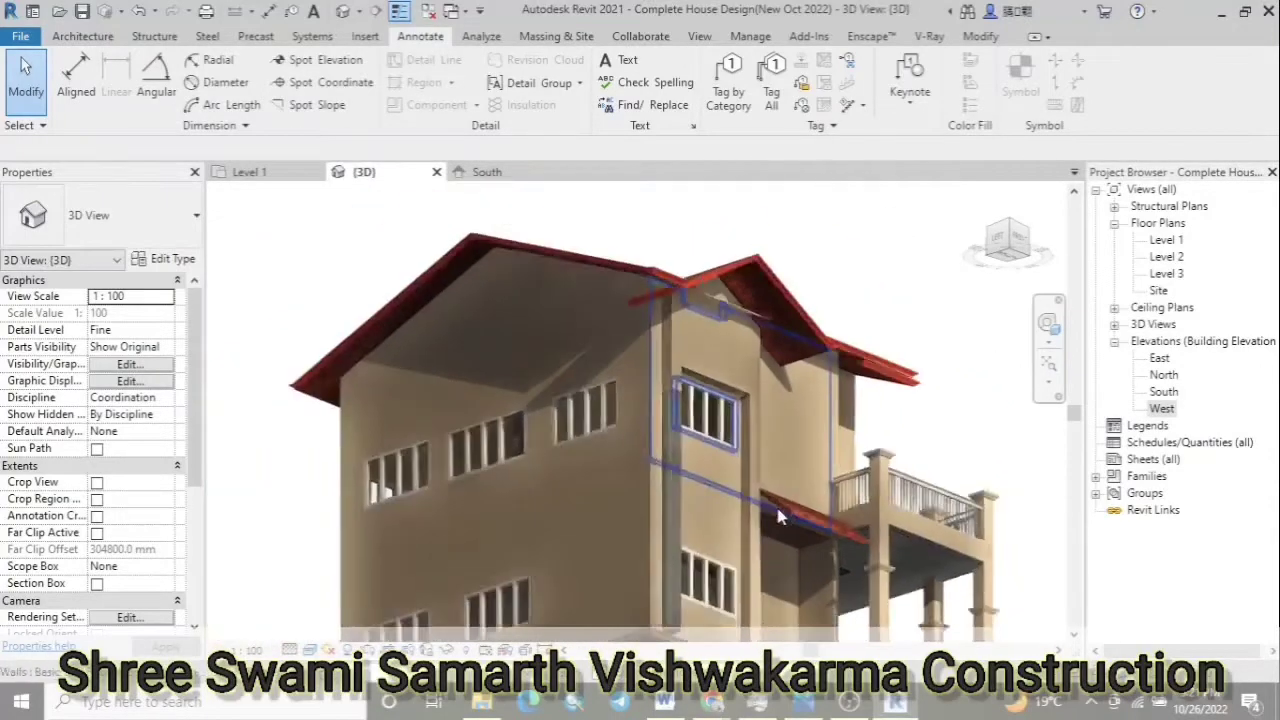
click(393, 317)
scroll(474, 479, up, 4)
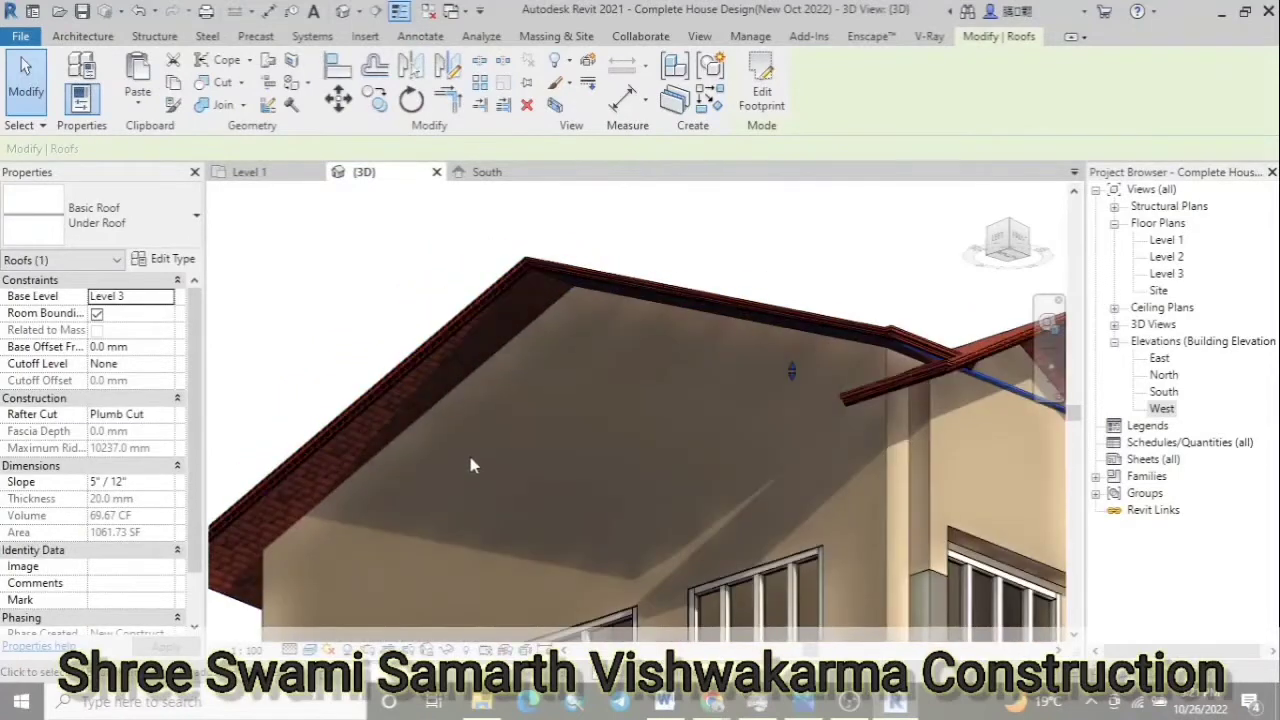
scroll(472, 460, up, 2)
scroll(470, 457, up, 3)
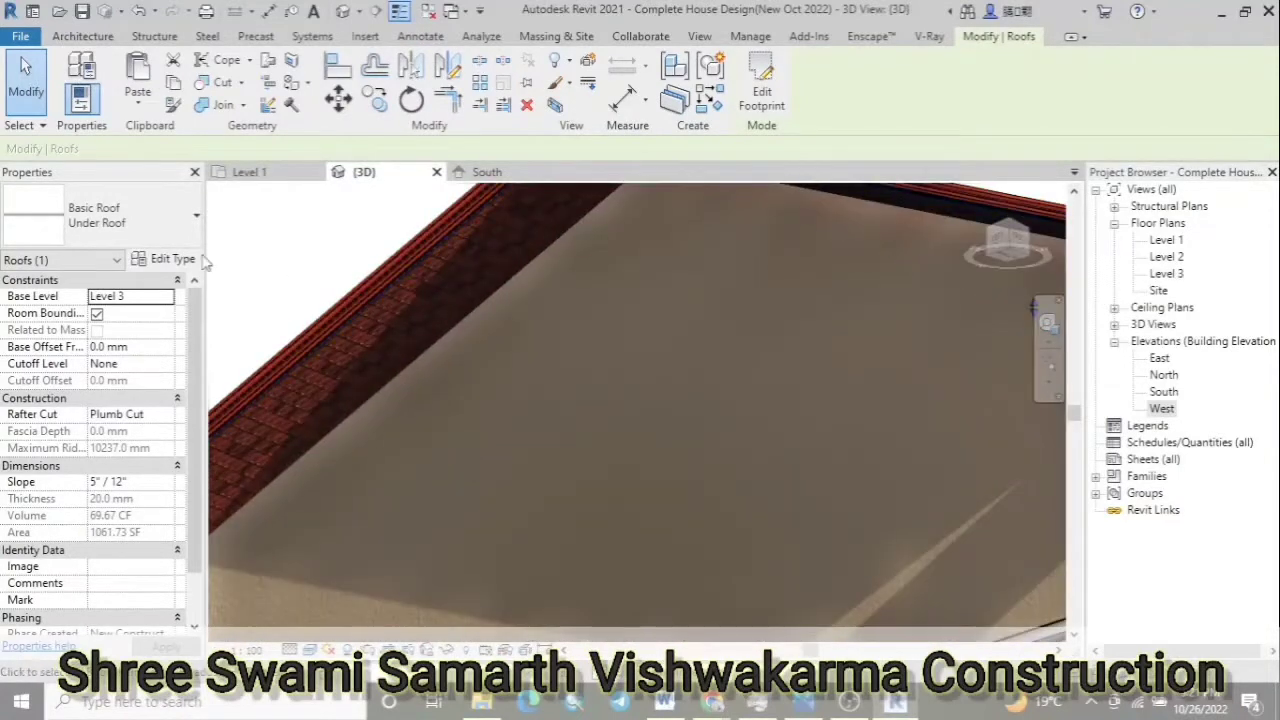
click(170, 259)
click(843, 238)
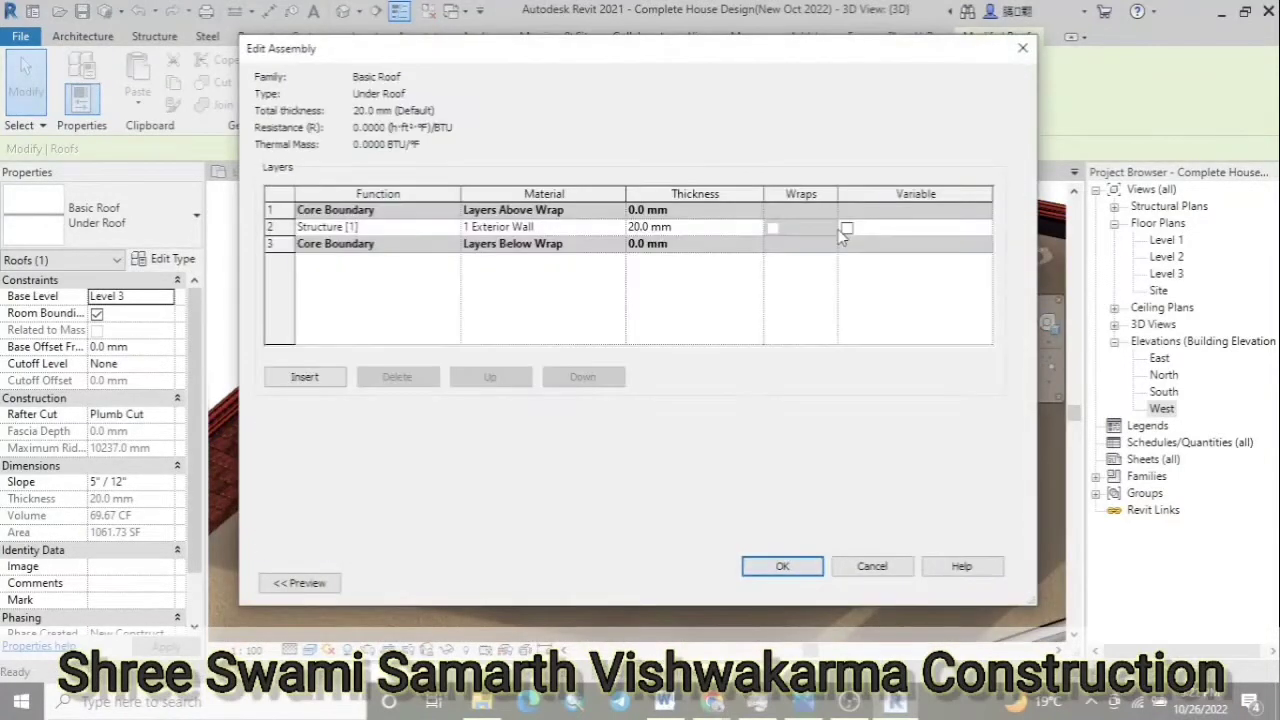
click(782, 566)
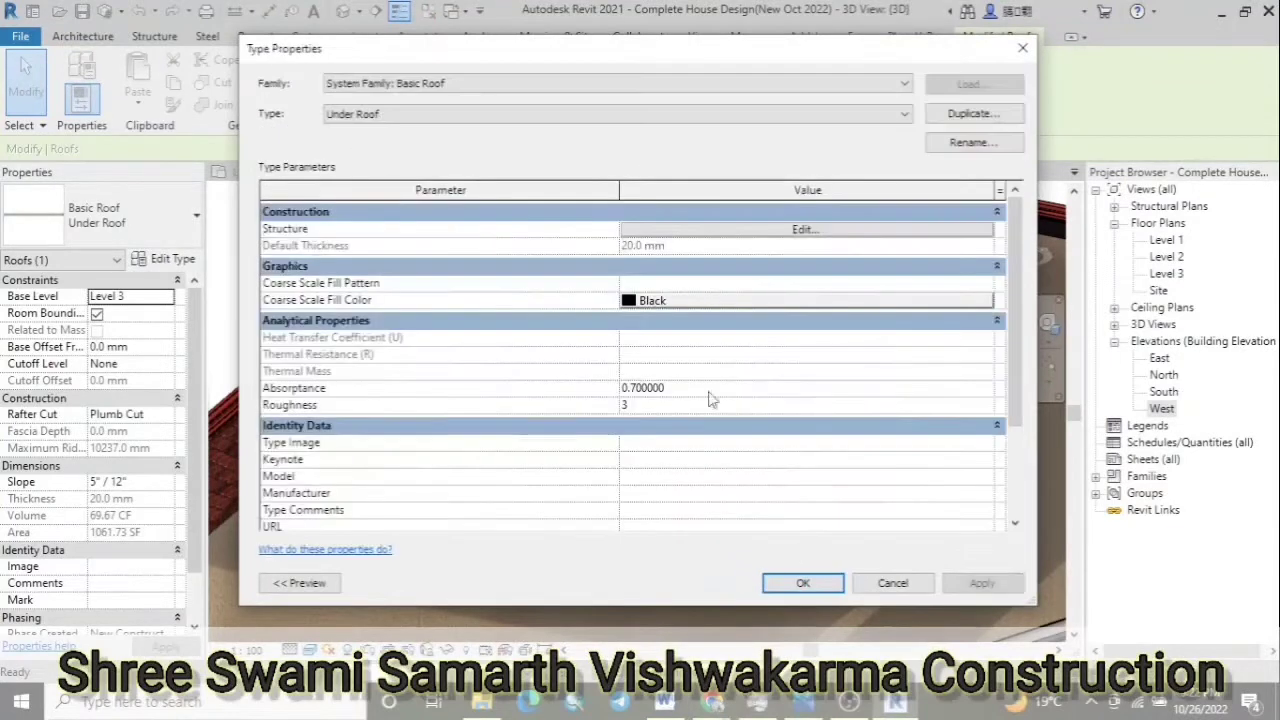
click(830, 586)
text(-15)
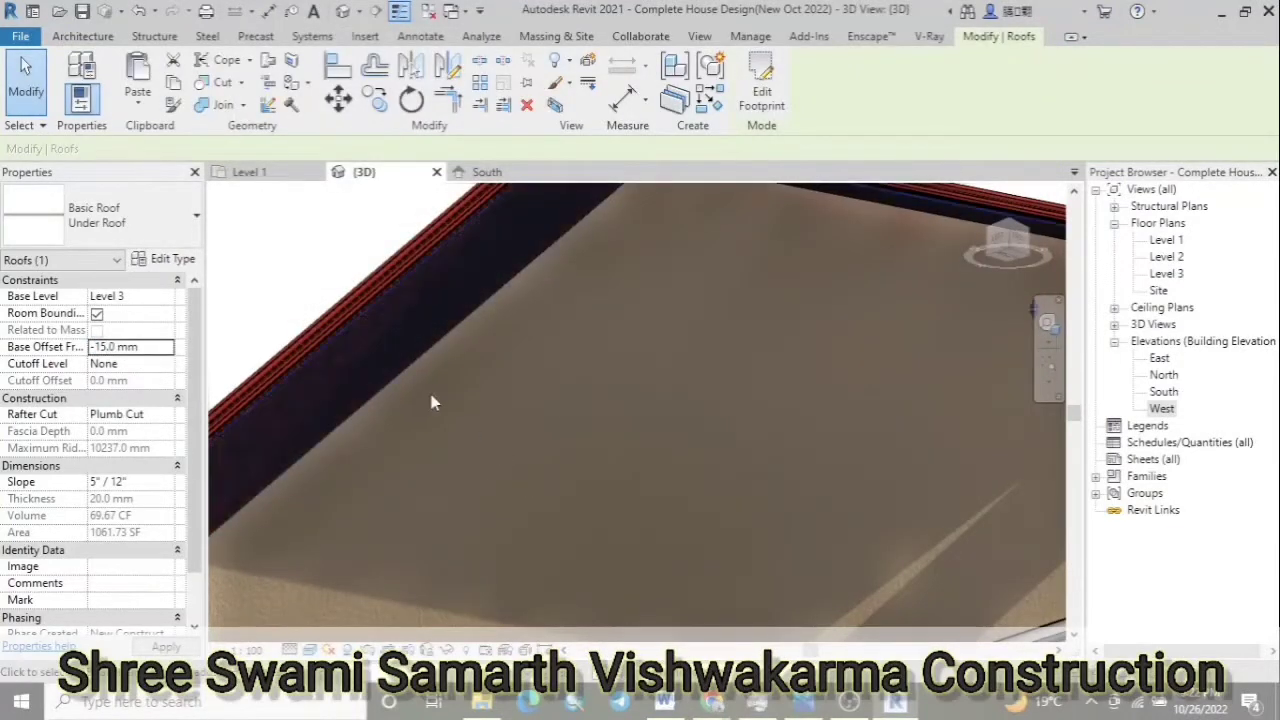
key(Escape)
Orbit around the house to inspect the roof, then snap to a straight front view
scroll(873, 359, down, 5)
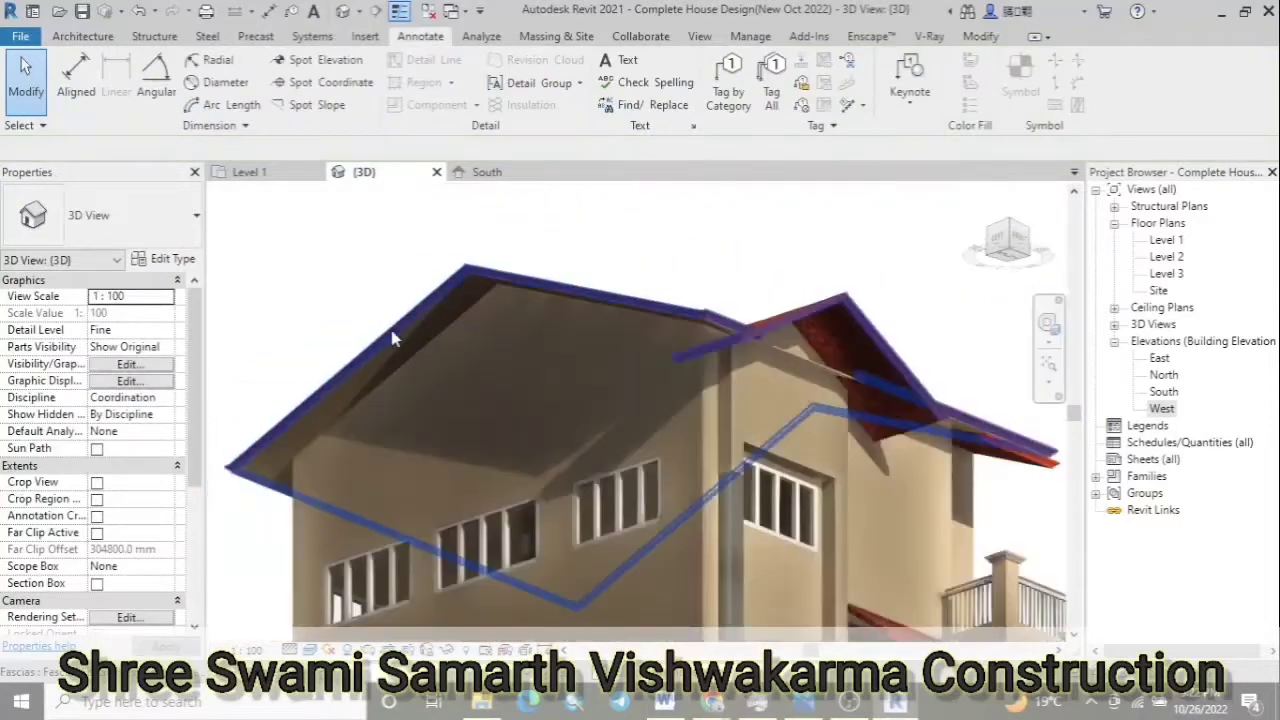
mouse_move(899, 348)
shift+middle_down()
mouse_move(940, 375)
mouse_move(813, 418)
mouse_move(547, 464)
shift+middle_up()
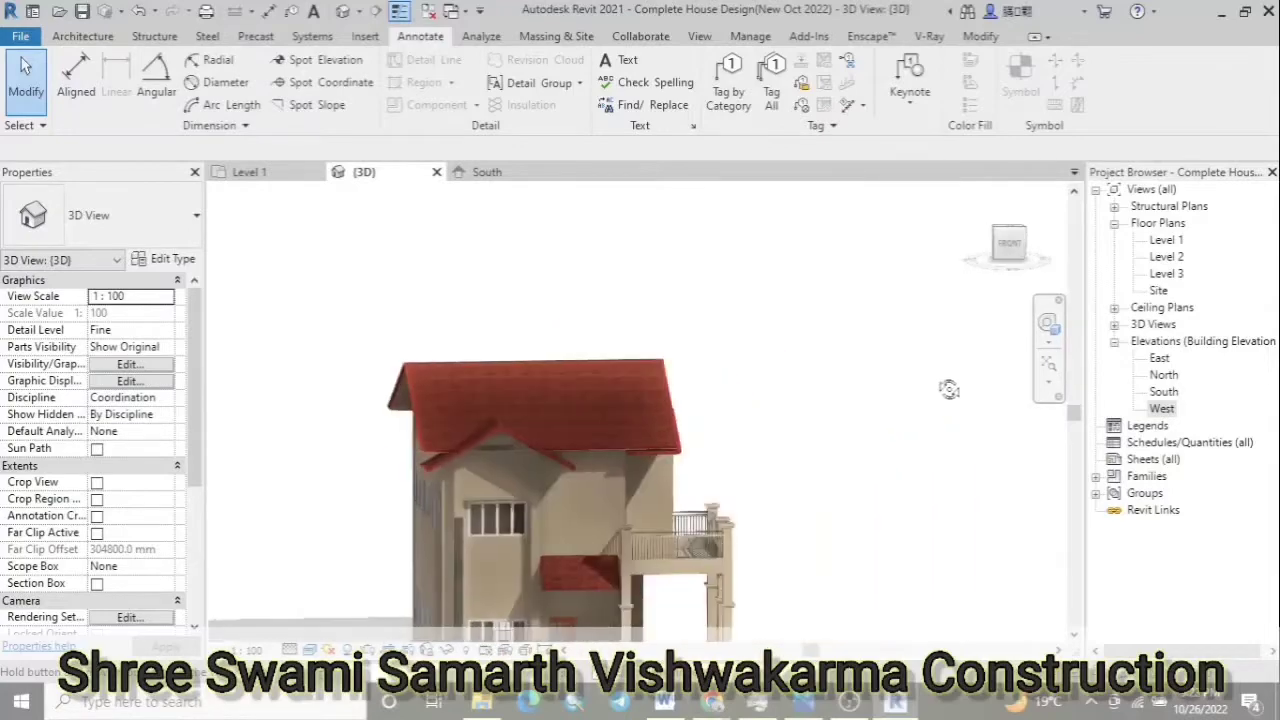
scroll(547, 464, up, 5)
mouse_move(620, 476)
shift+middle_down()
mouse_move(514, 483)
mouse_move(548, 469)
mouse_move(435, 388)
mouse_move(645, 450)
shift+middle_up()
scroll(645, 450, down, 5)
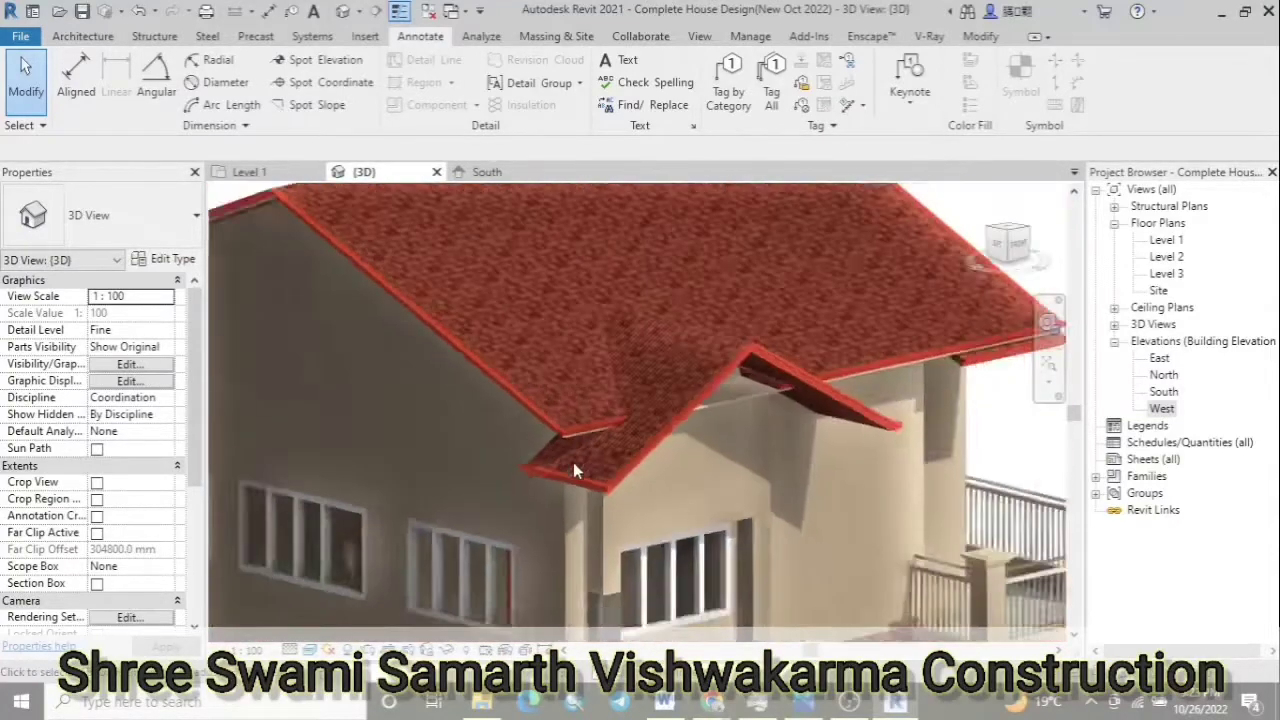
scroll(573, 462, down, 5)
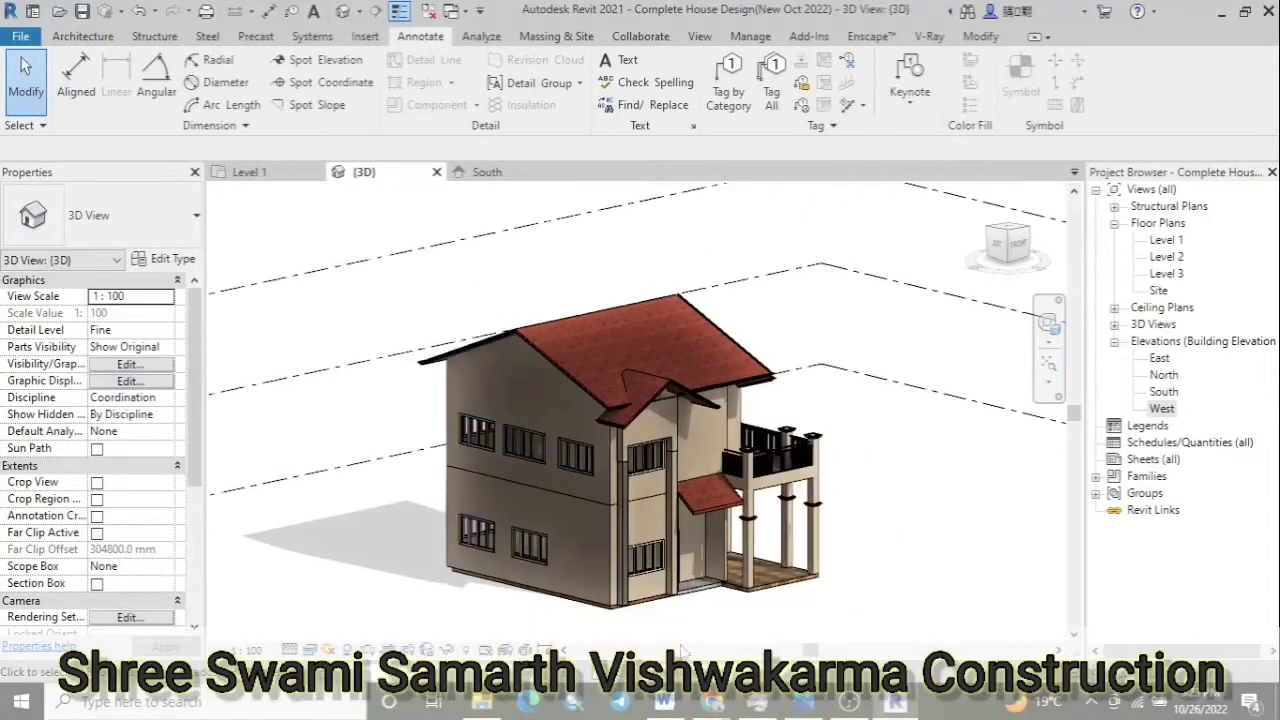
scroll(942, 496, up, 2)
click(1018, 244)
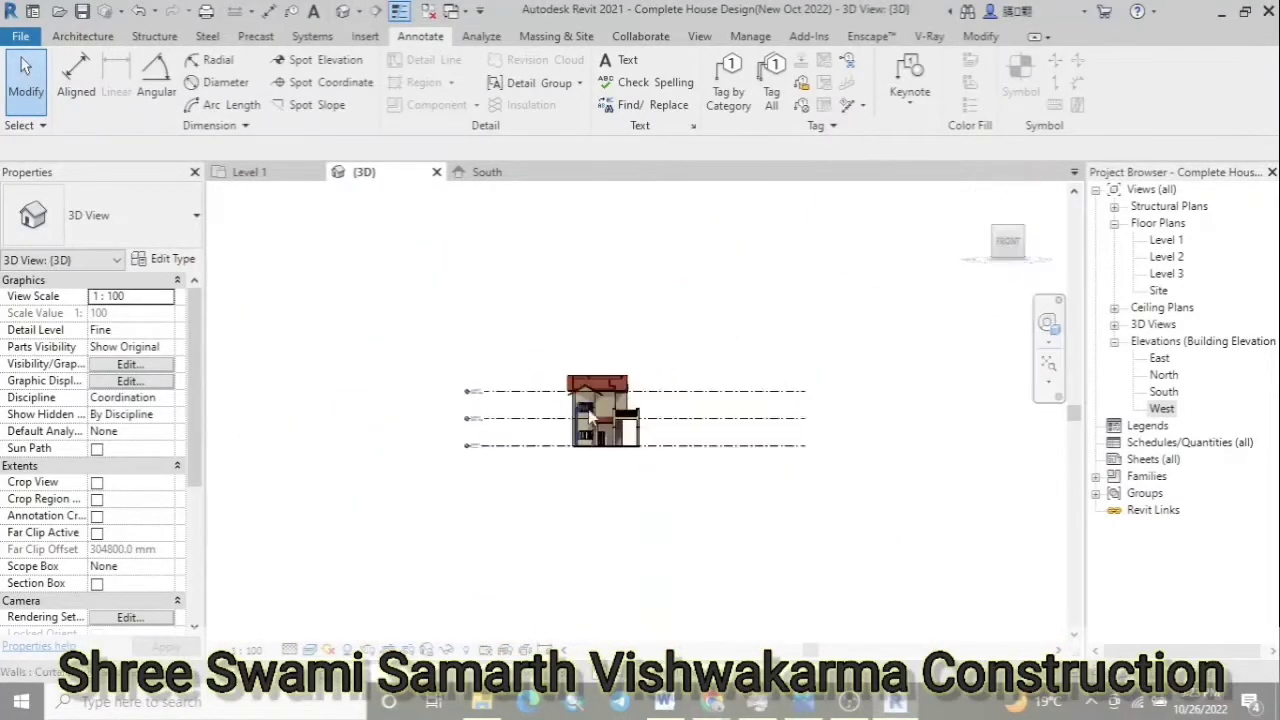
scroll(604, 304, up, 3)
scroll(456, 338, up, 2)
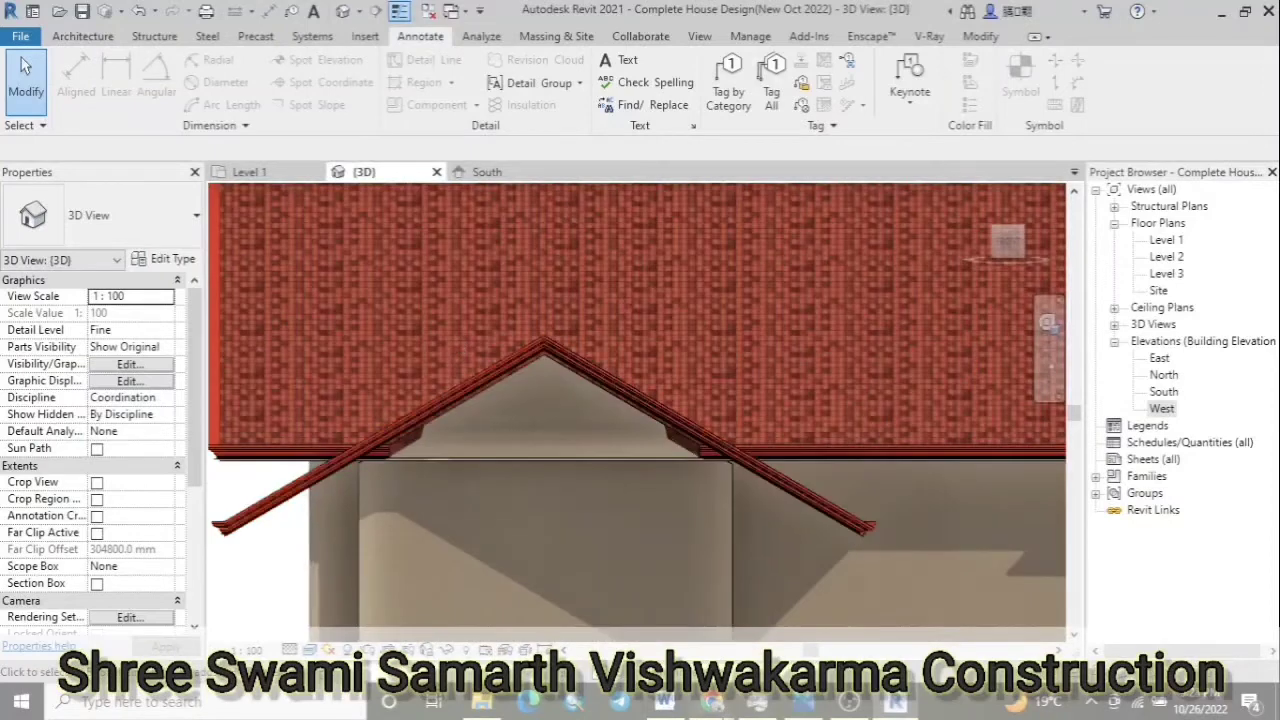
Show the South elevation in Hidden Line style
click(484, 176)
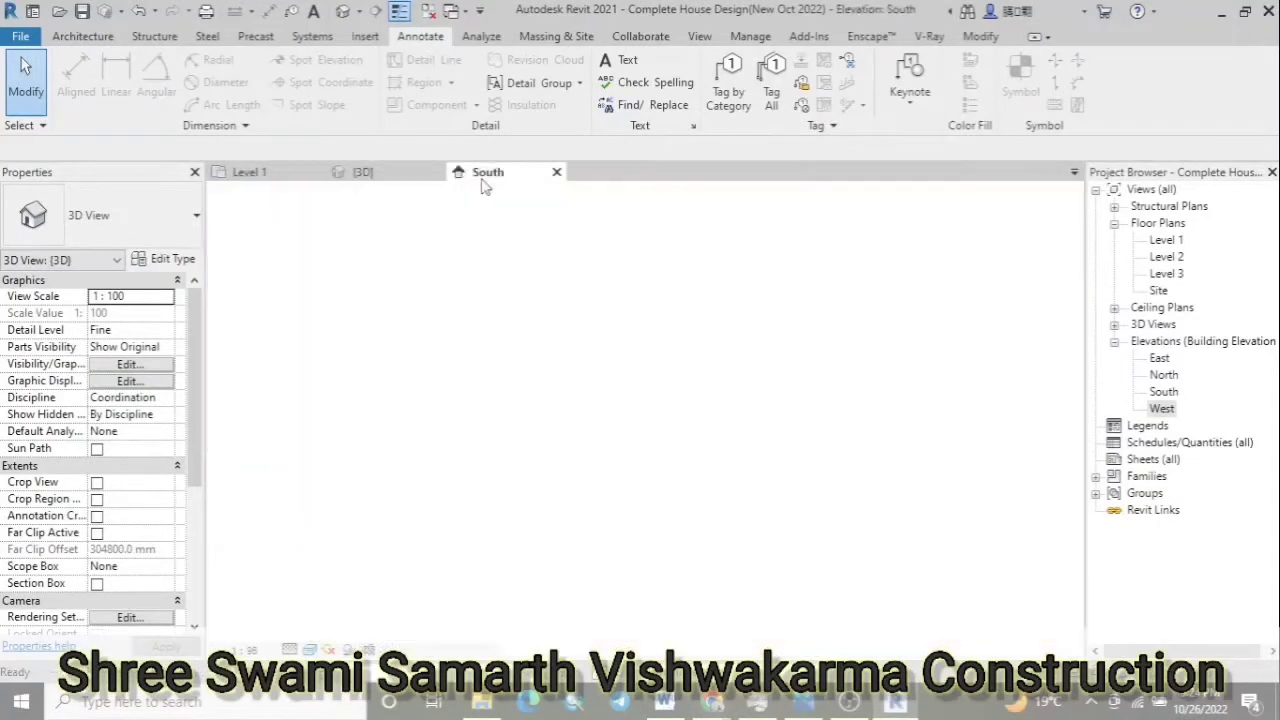
scroll(290, 220, up, 4)
click(330, 574)
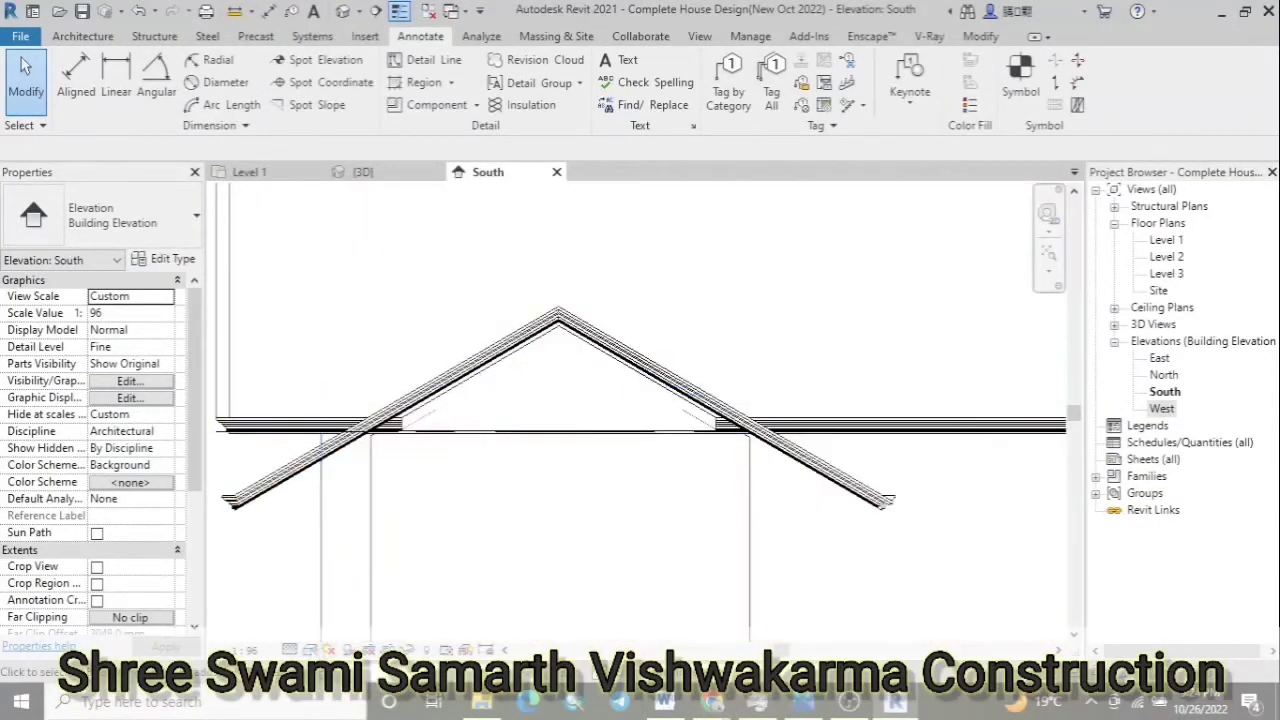
scroll(491, 514, up, 1)
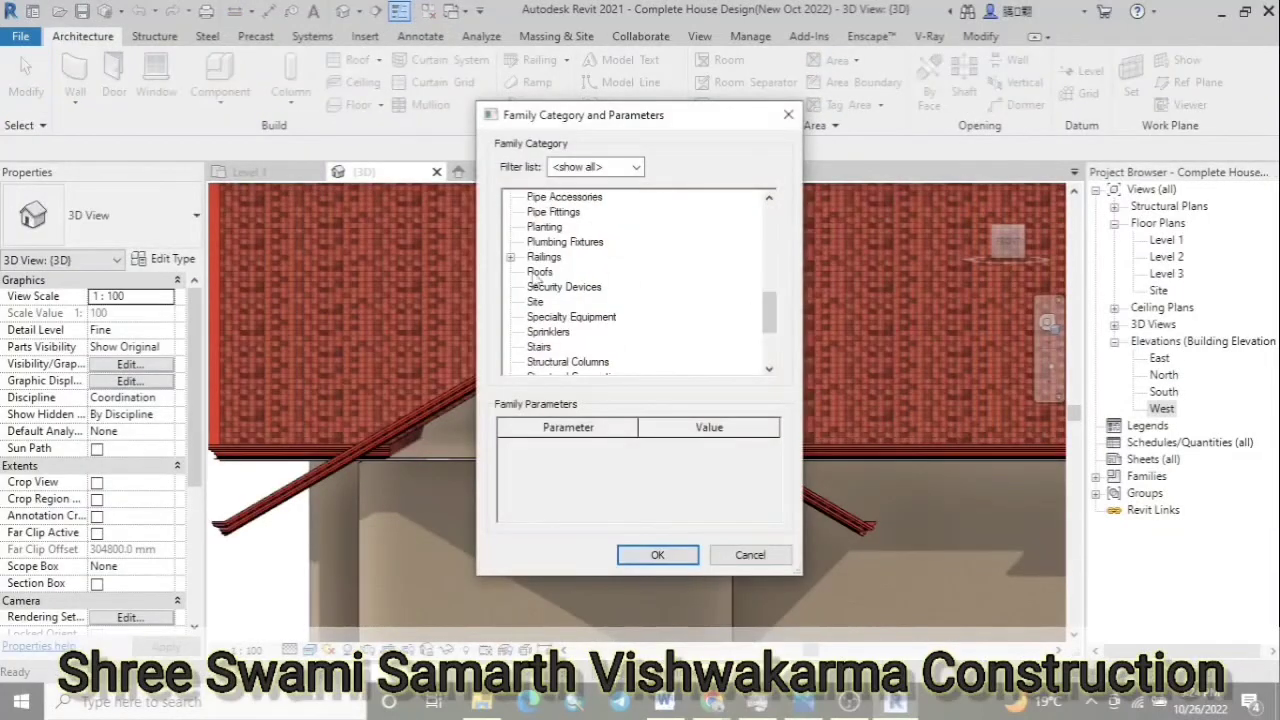
Create an in-place Roofs model and start a void extrusion sketched on the roof plane
double_click(539, 272)
key(Return)
click(363, 95)
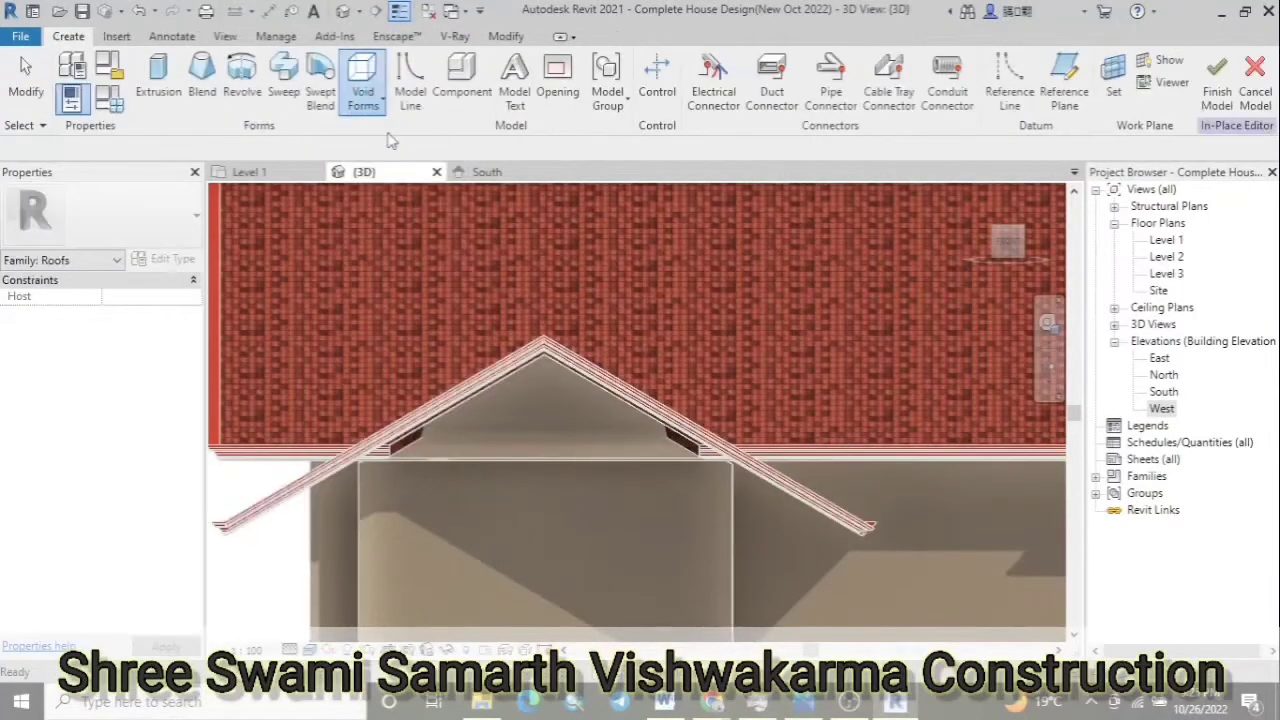
click(390, 140)
click(191, 331)
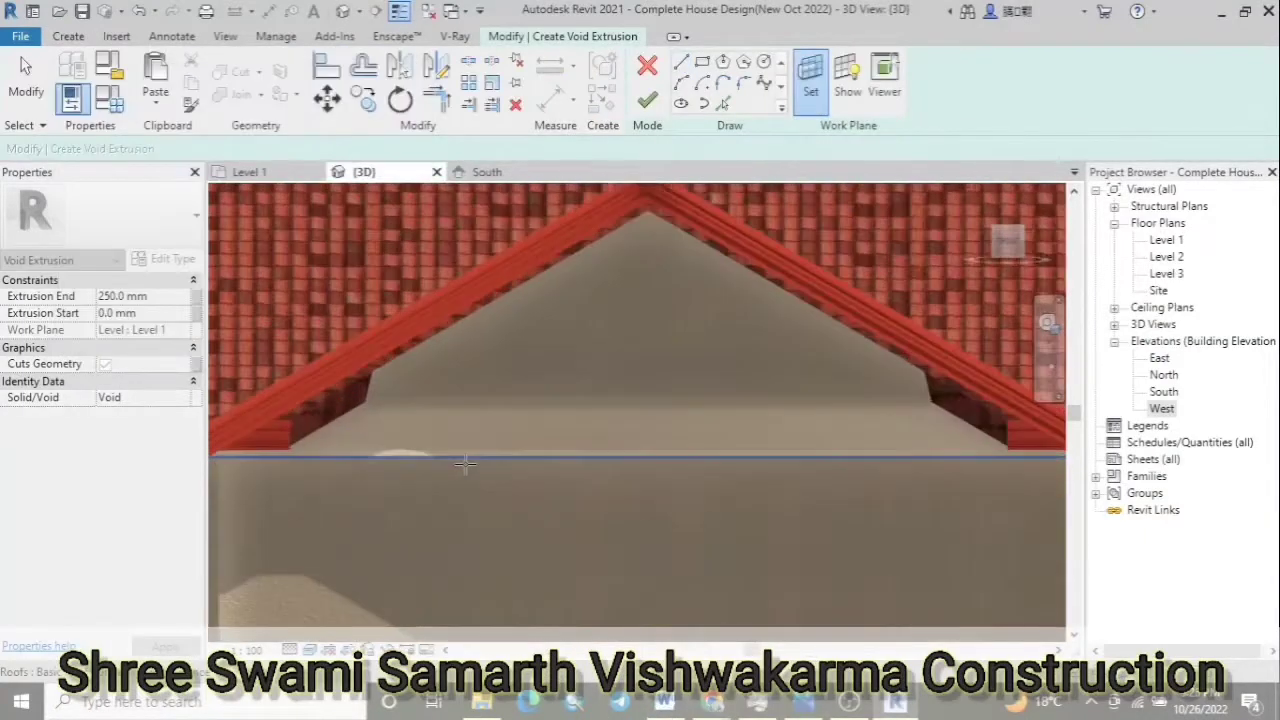
click(462, 458)
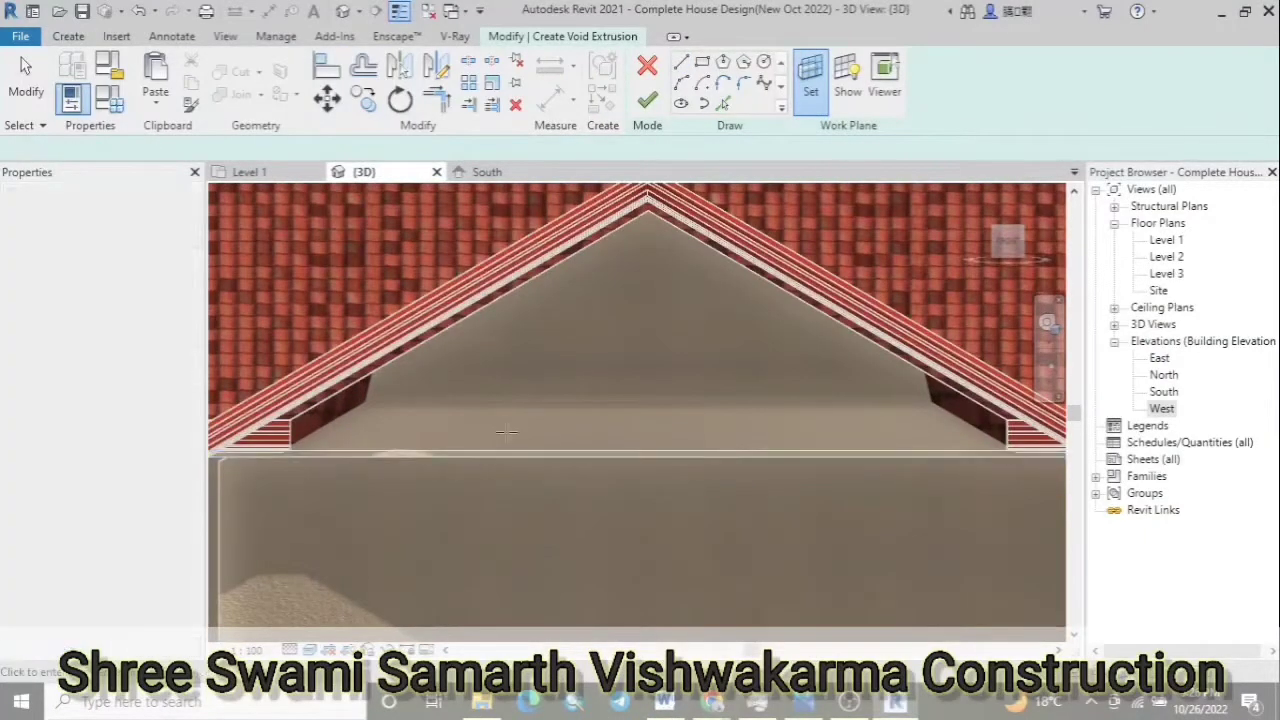
Show the South elevation in hidden-line style, then return to the 3D view
click(487, 172)
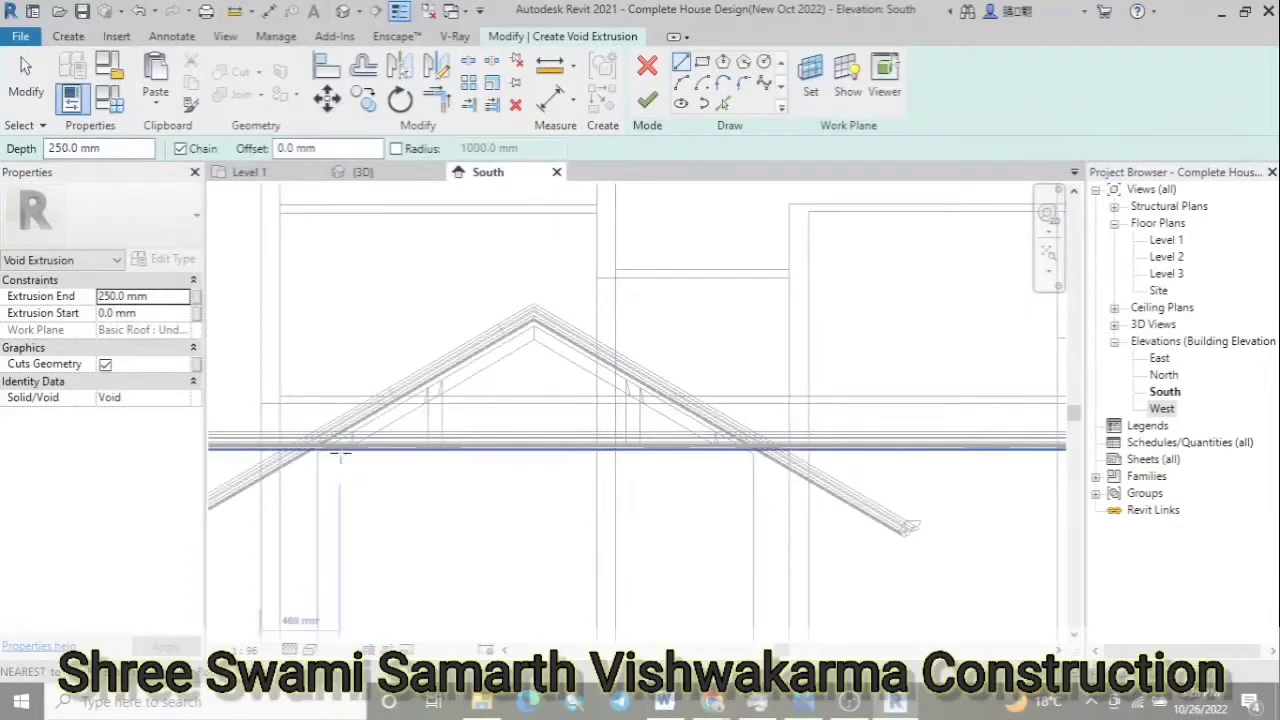
scroll(344, 458, up, 3)
click(289, 650)
click(343, 571)
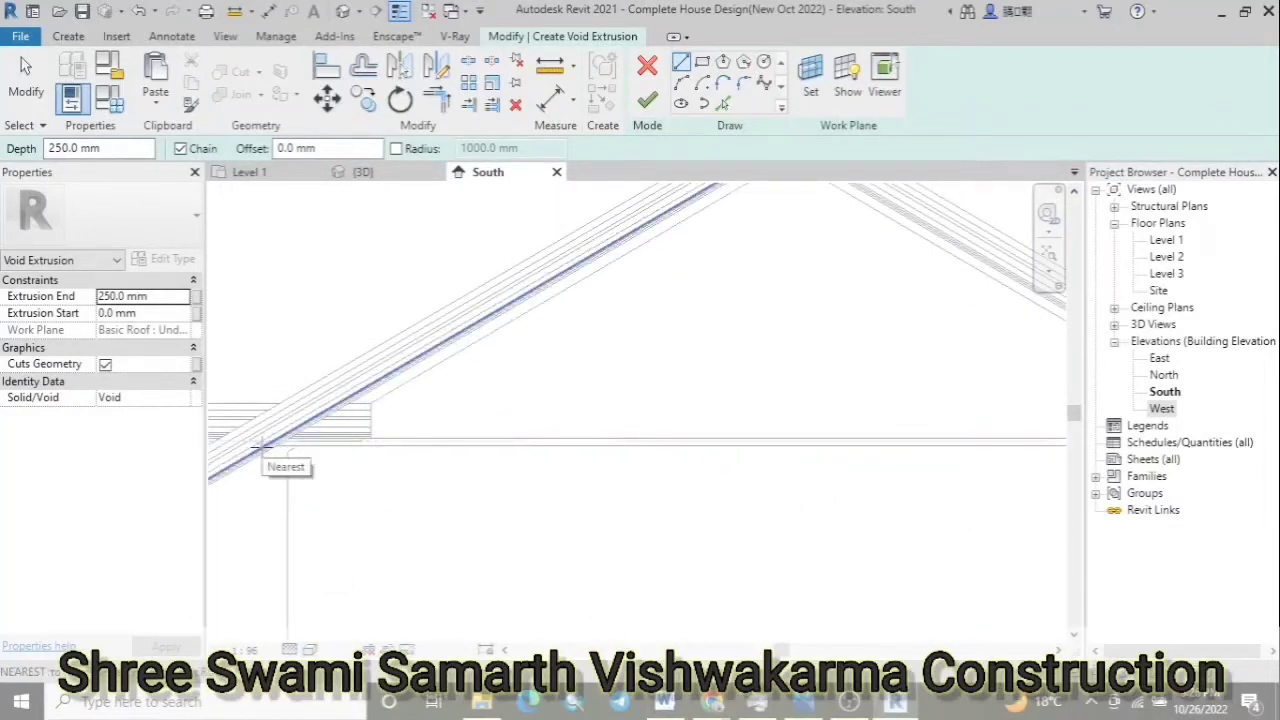
click(363, 172)
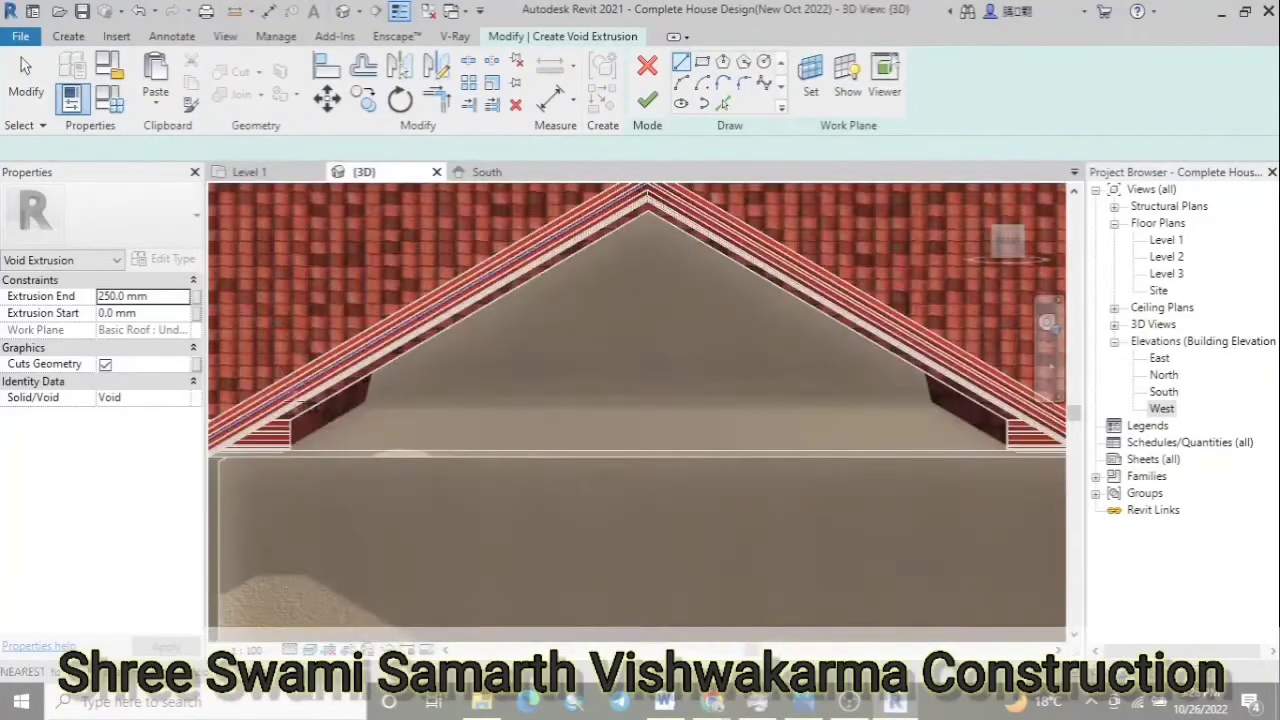
scroll(510, 428, down, 2)
Sketch and trim the triangular void outline along the front gable, then finish the extrusion
click(290, 453)
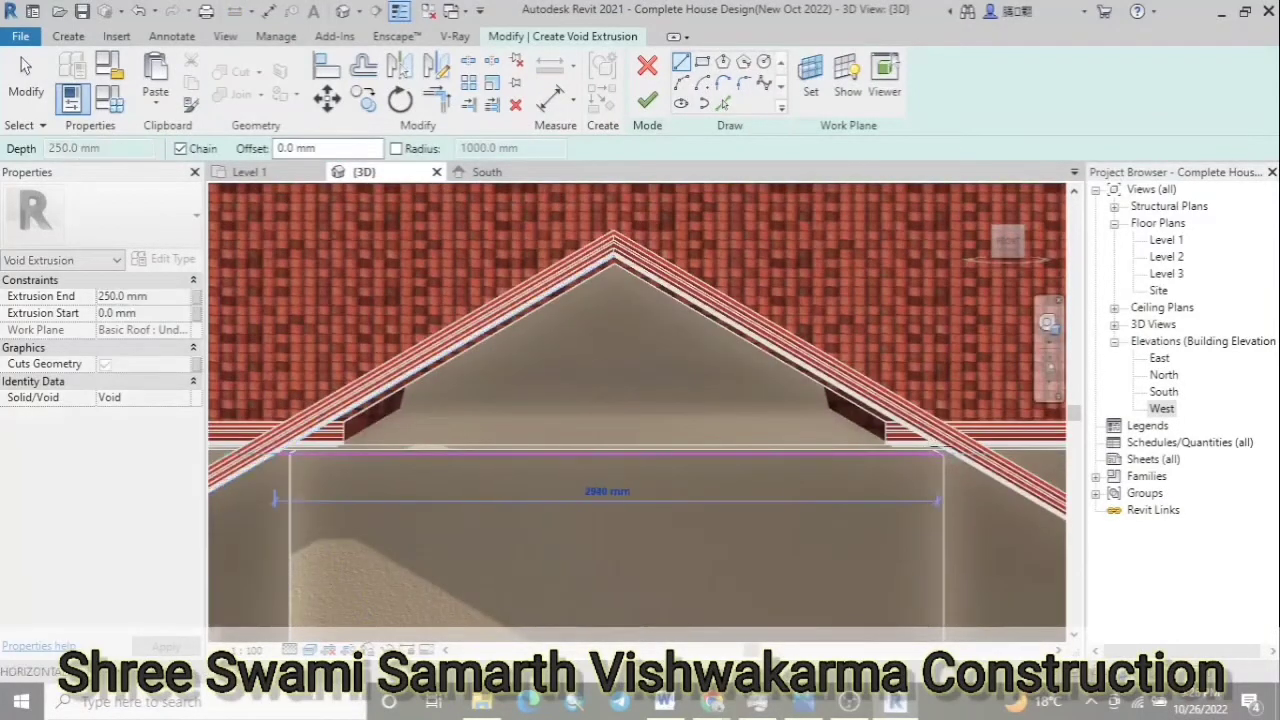
click(960, 453)
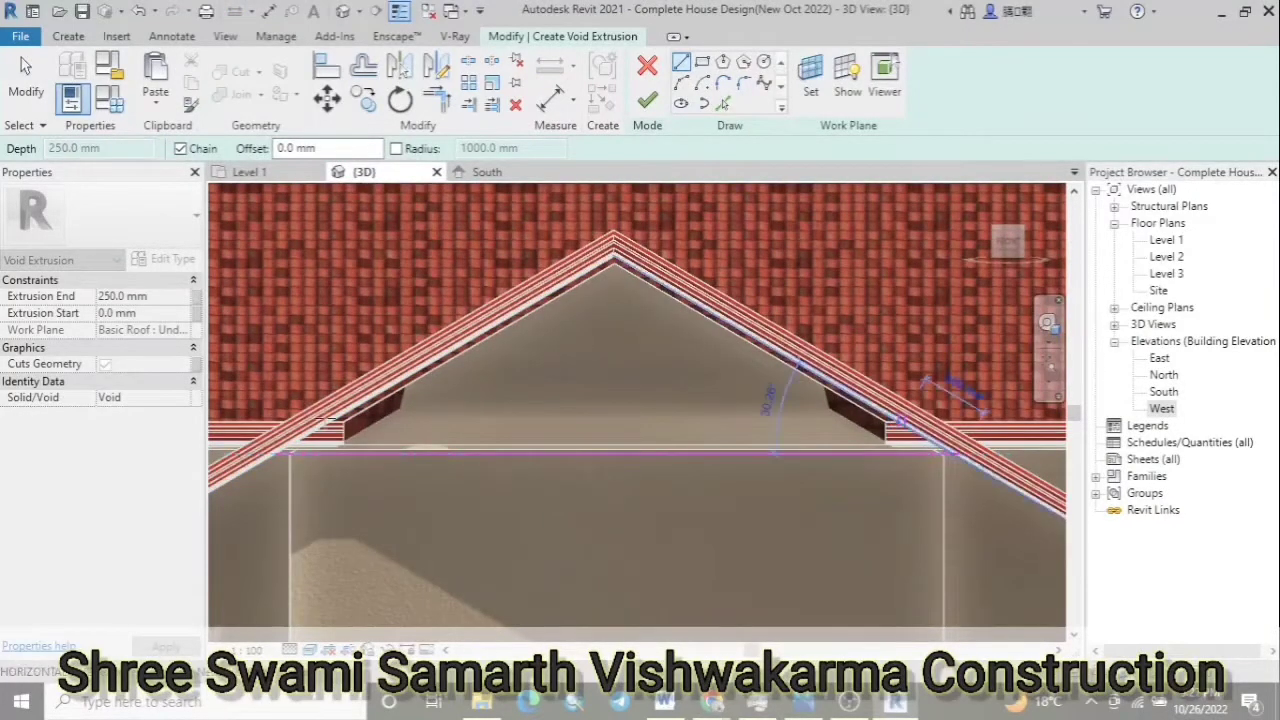
click(614, 254)
scroll(268, 453, up, 3)
scroll(268, 453, up, 1)
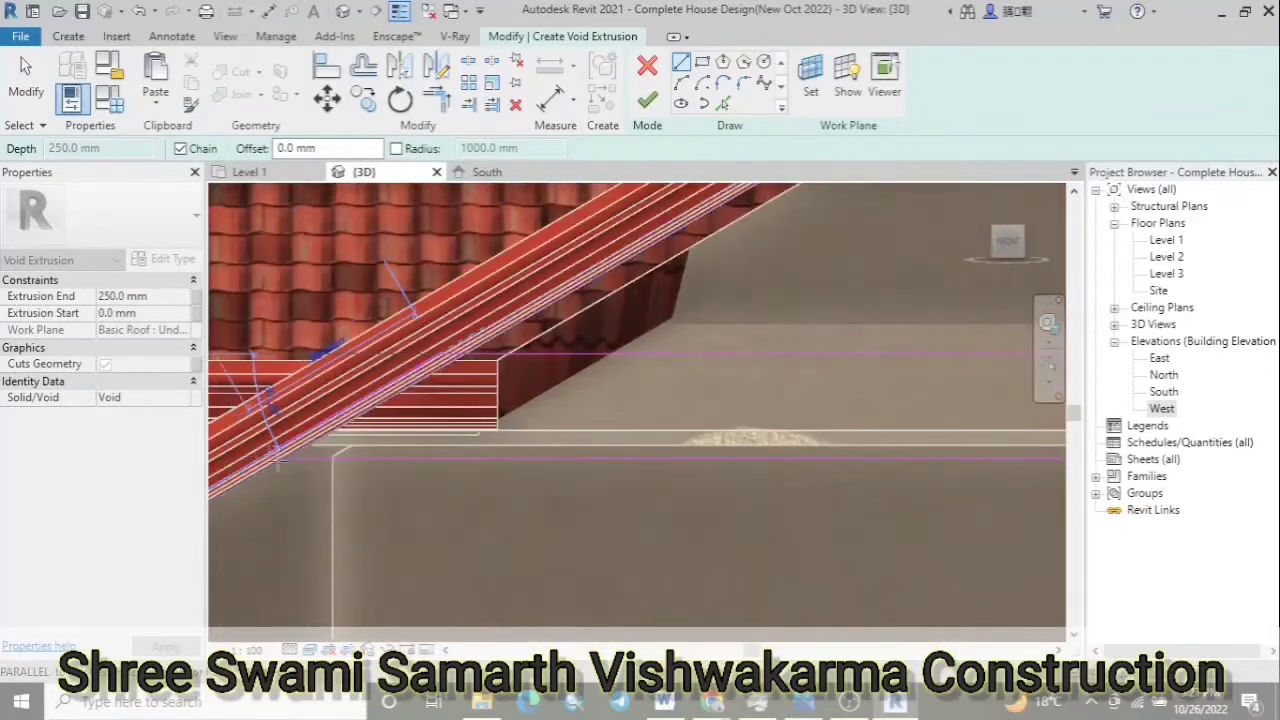
scroll(268, 453, up, 3)
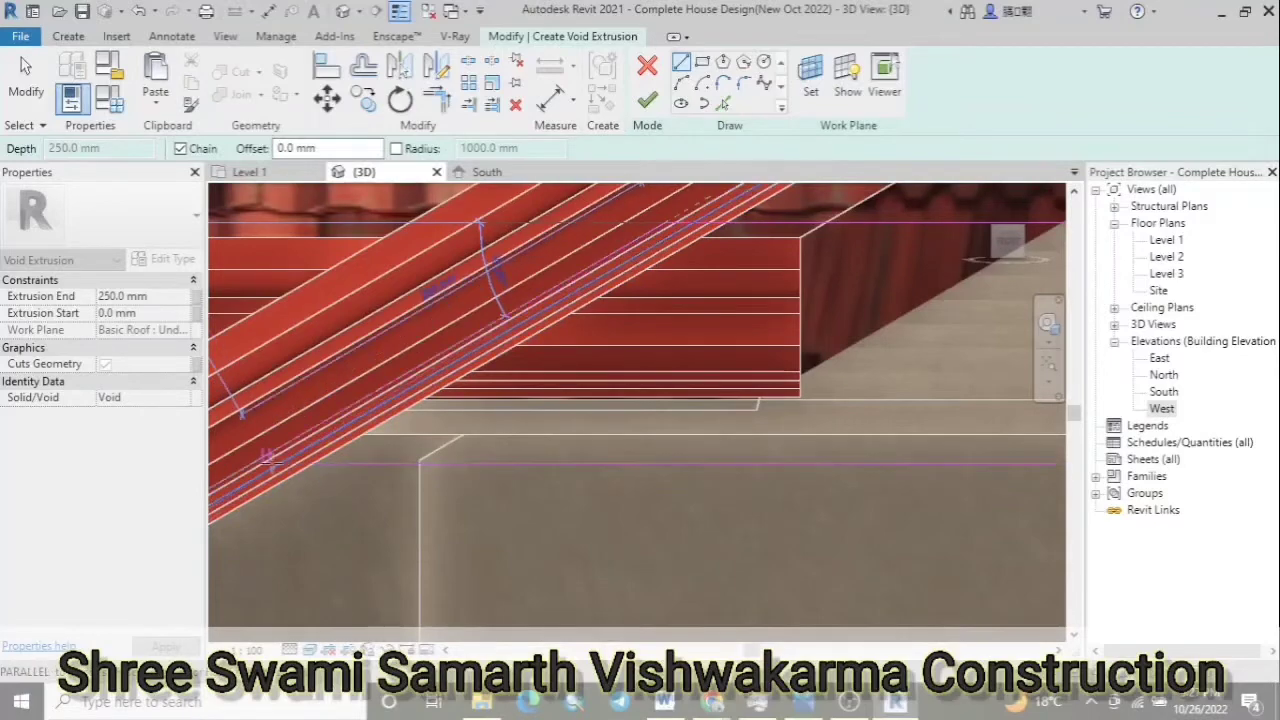
key(t)
key(r)
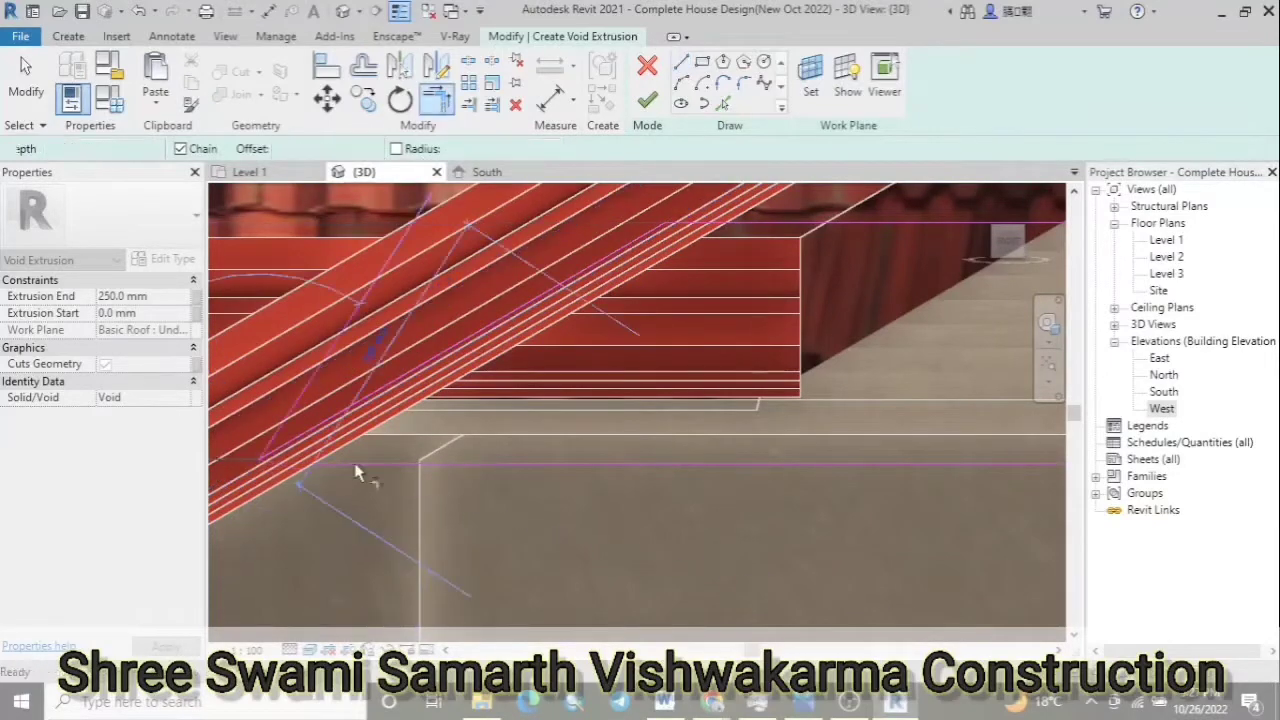
mouse_move(266, 457)
shift+middle_down()
mouse_move(380, 490)
mouse_move(857, 466)
mouse_move(640, 400)
shift+middle_up()
click(647, 100)
mouse_move(650, 464)
shift+middle_down()
mouse_move(642, 548)
mouse_move(415, 172)
shift+middle_up()
scroll(642, 548, down, 2)
Cut the roof with the void extrusion using Cut Geometry (CG)
key(Escape)
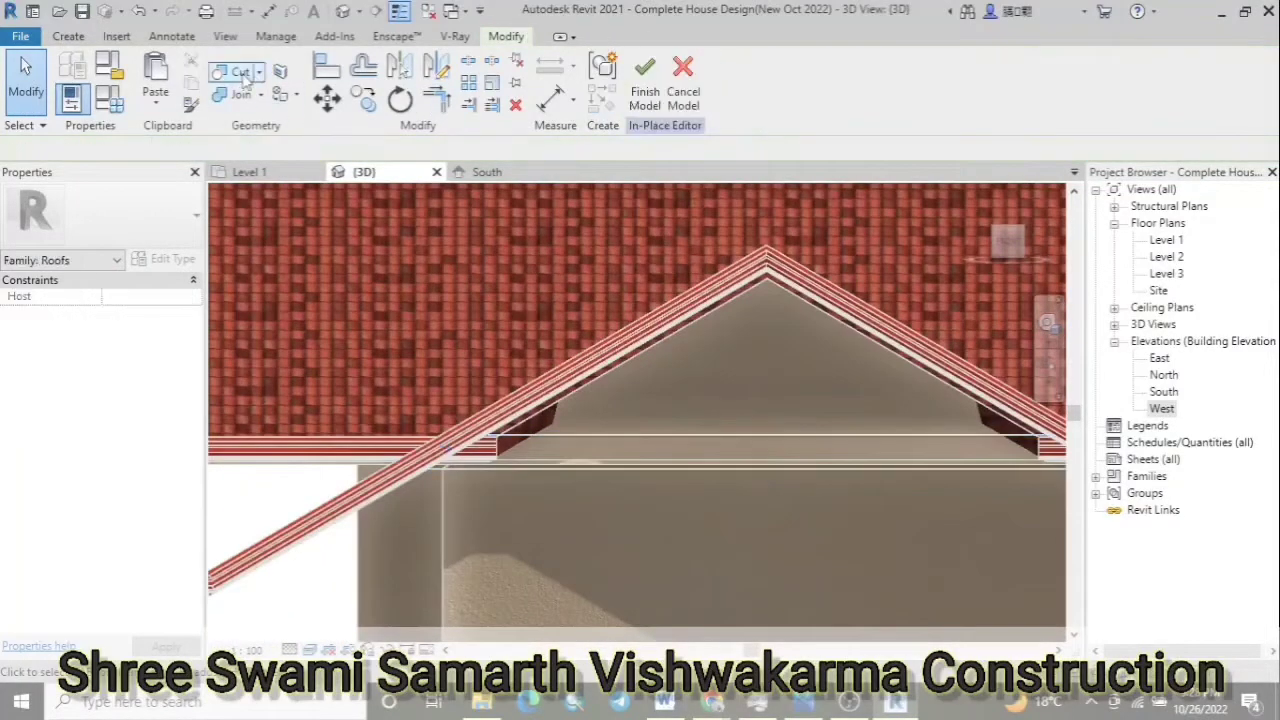
key(c)
key(g)
mouse_move(265, 480)
shift+middle_down()
mouse_move(400, 480)
mouse_move(509, 509)
shift+middle_up()
shift+middle_drag(752, 471, 313, 463)
click(313, 463)
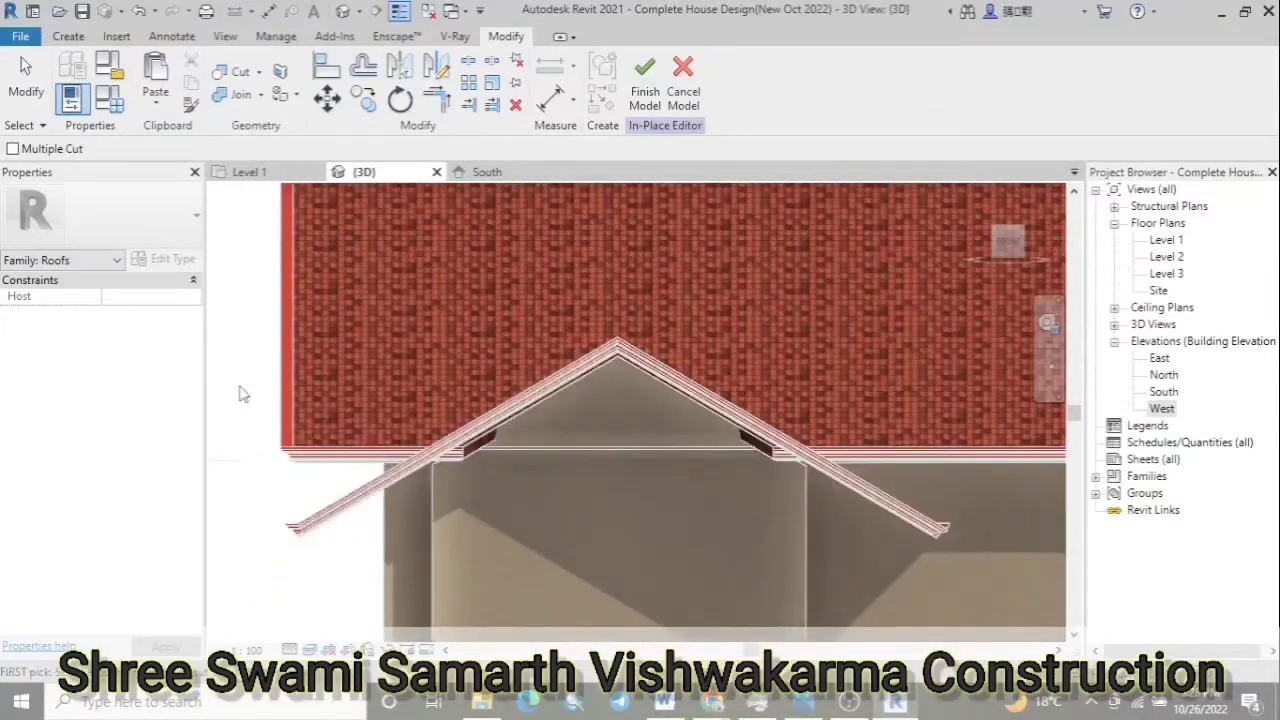
click(645, 80)
scroll(360, 357, down, 2)
scroll(287, 441, down, 2)
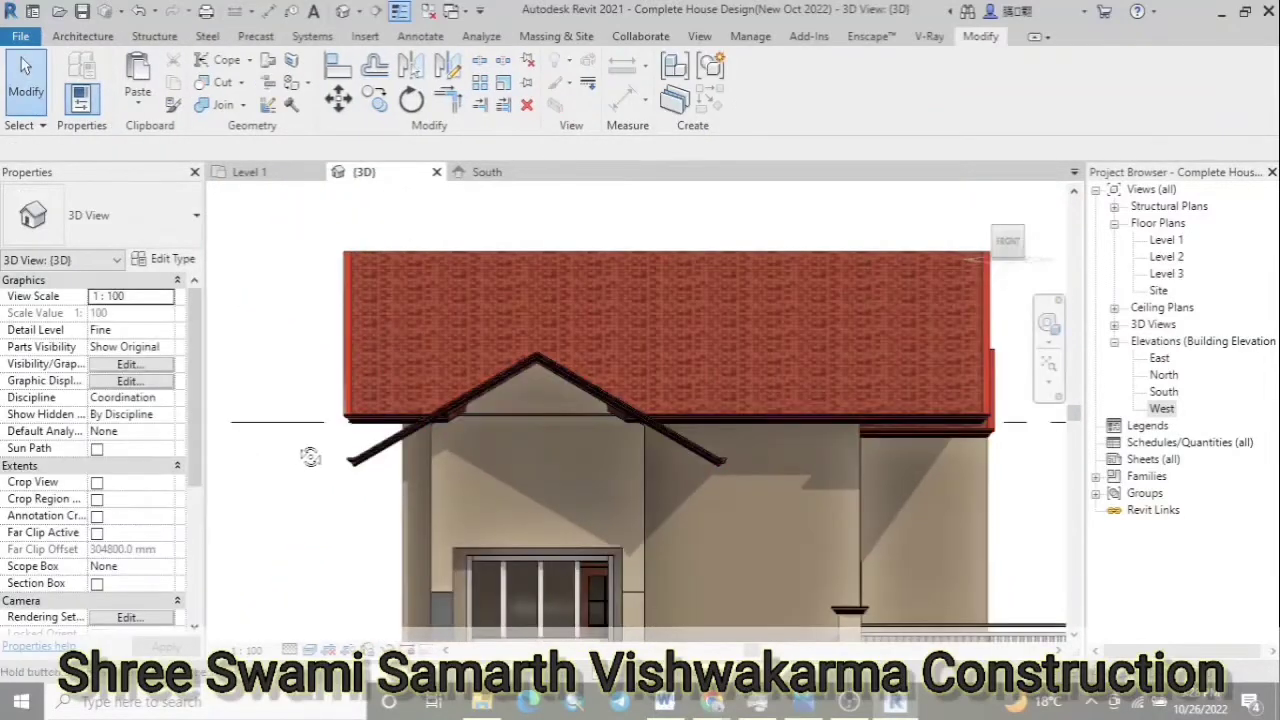
Orbit to an elevated corner view and inspect the roof over the upper gables
mouse_move(310, 456)
shift+middle_down()
mouse_move(251, 254)
mouse_move(248, 375)
mouse_move(263, 360)
mouse_move(520, 368)
mouse_move(406, 374)
mouse_move(510, 300)
shift+middle_up()
scroll(406, 374, down, 5)
scroll(414, 486, up, 3)
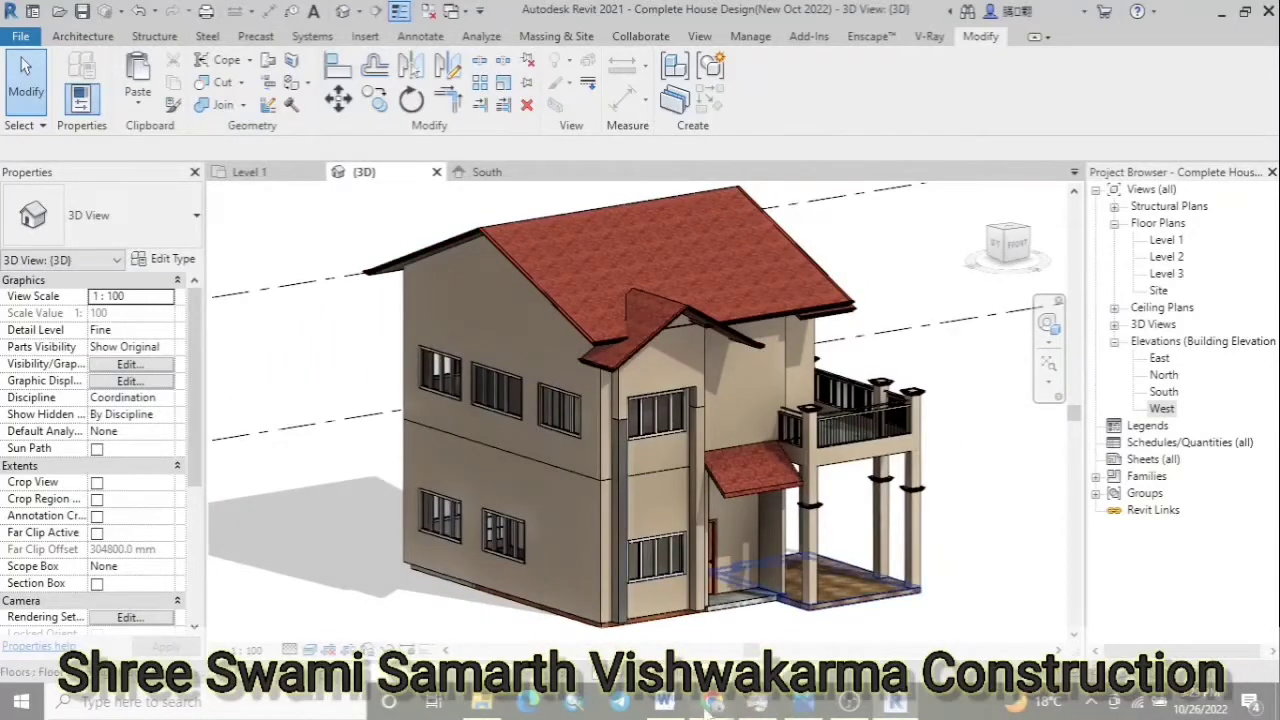
scroll(766, 303, up, 3)
click(594, 280)
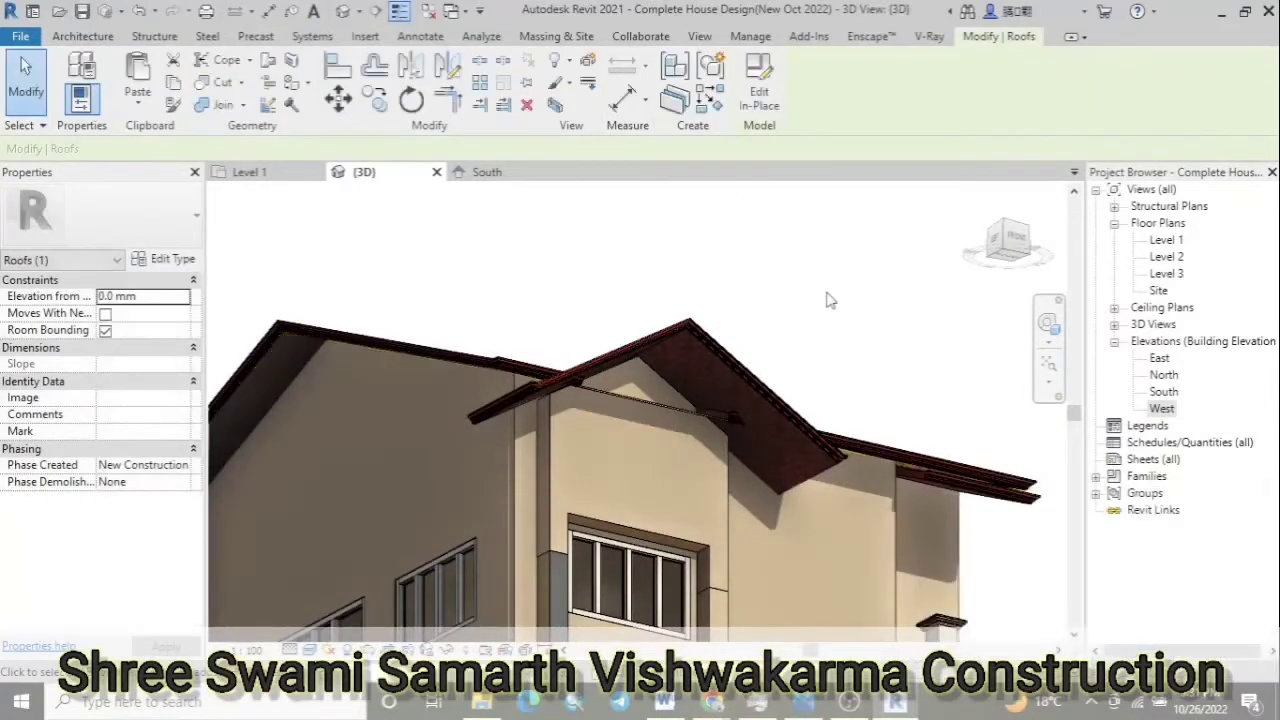
shift+middle_drag(829, 297, 737, 266)
click(737, 266)
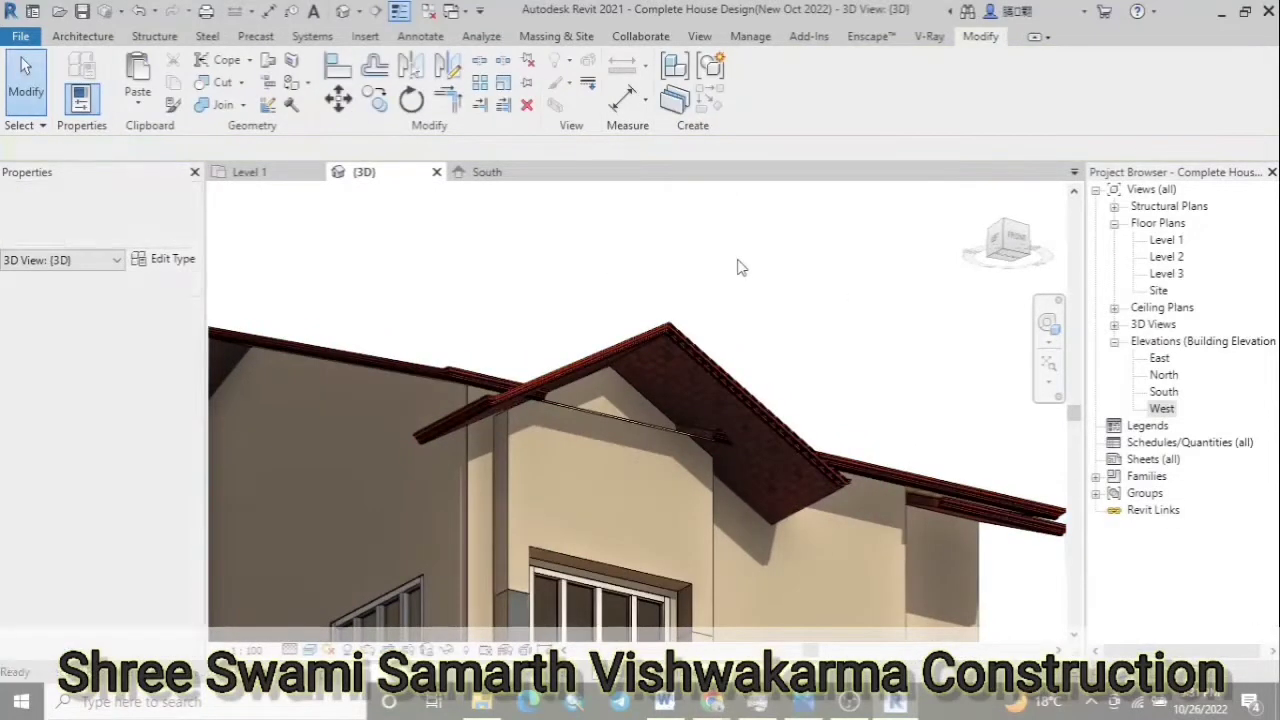
scroll(766, 290, down, 5)
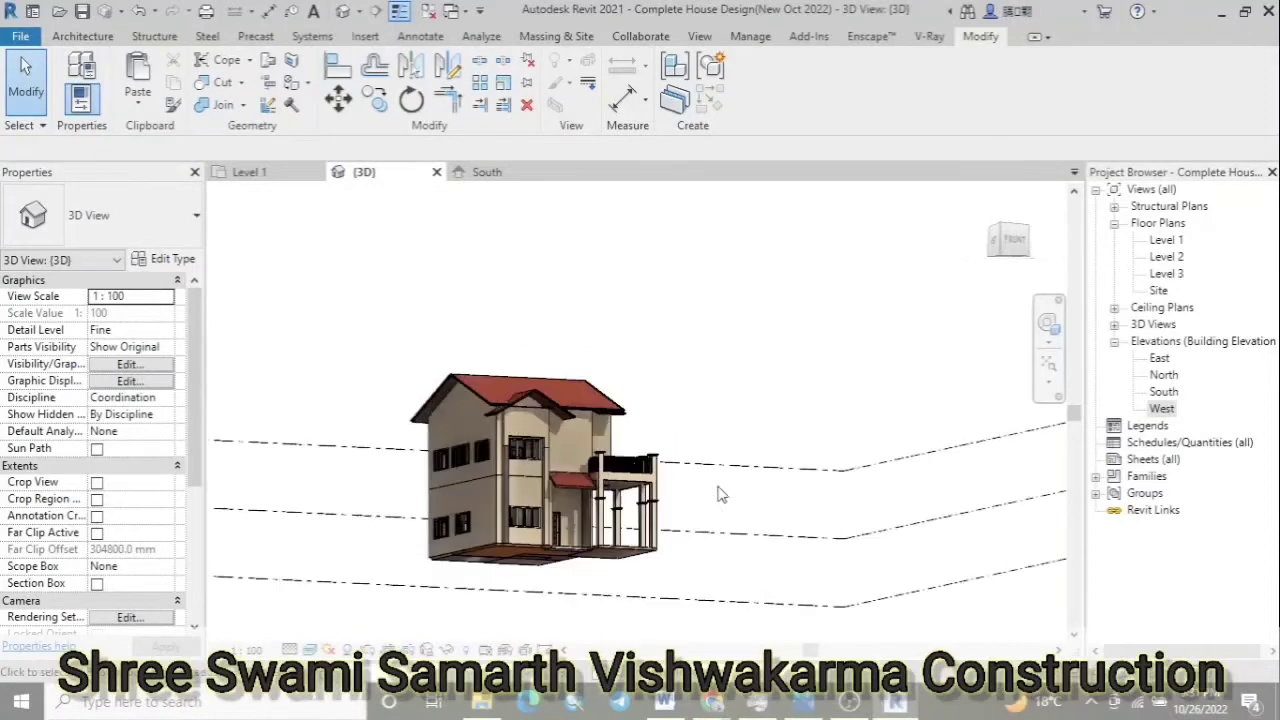
scroll(546, 433, up, 5)
scroll(546, 433, up, 3)
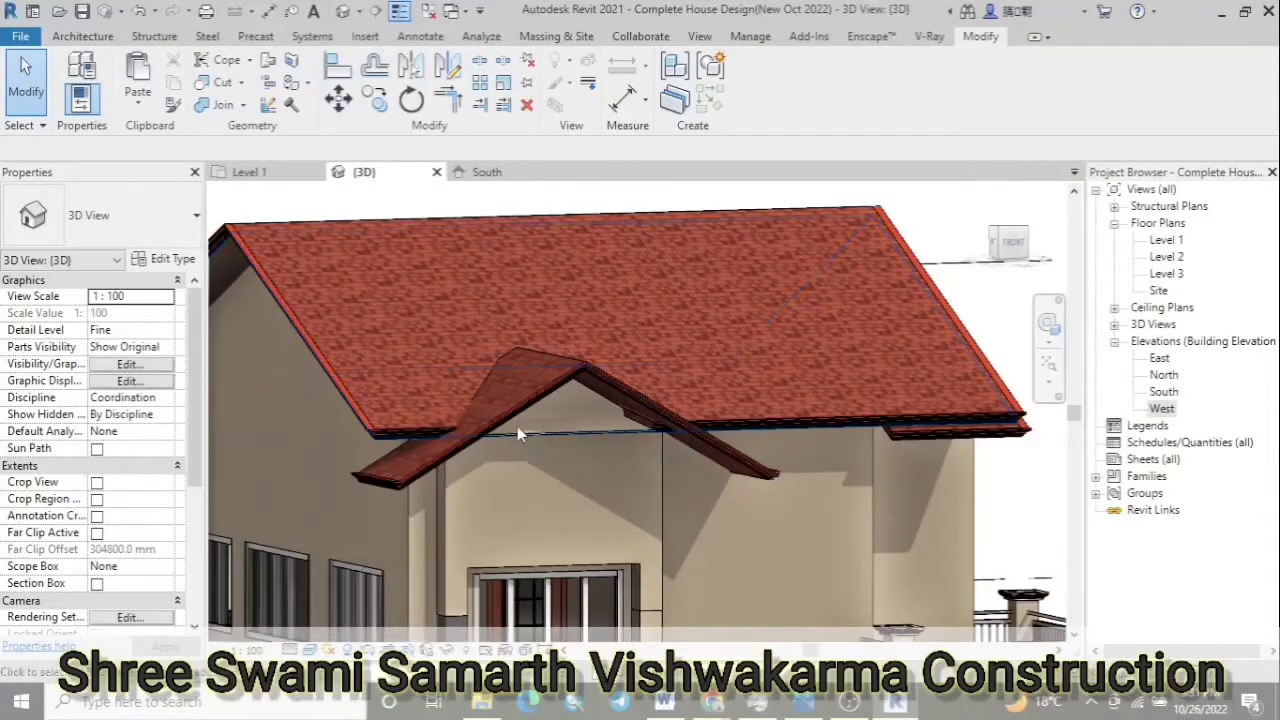
Inspect the roof at the gable eave from a view facing the gable
click(518, 428)
scroll(760, 485, up, 3)
scroll(729, 488, up, 1)
key(Escape)
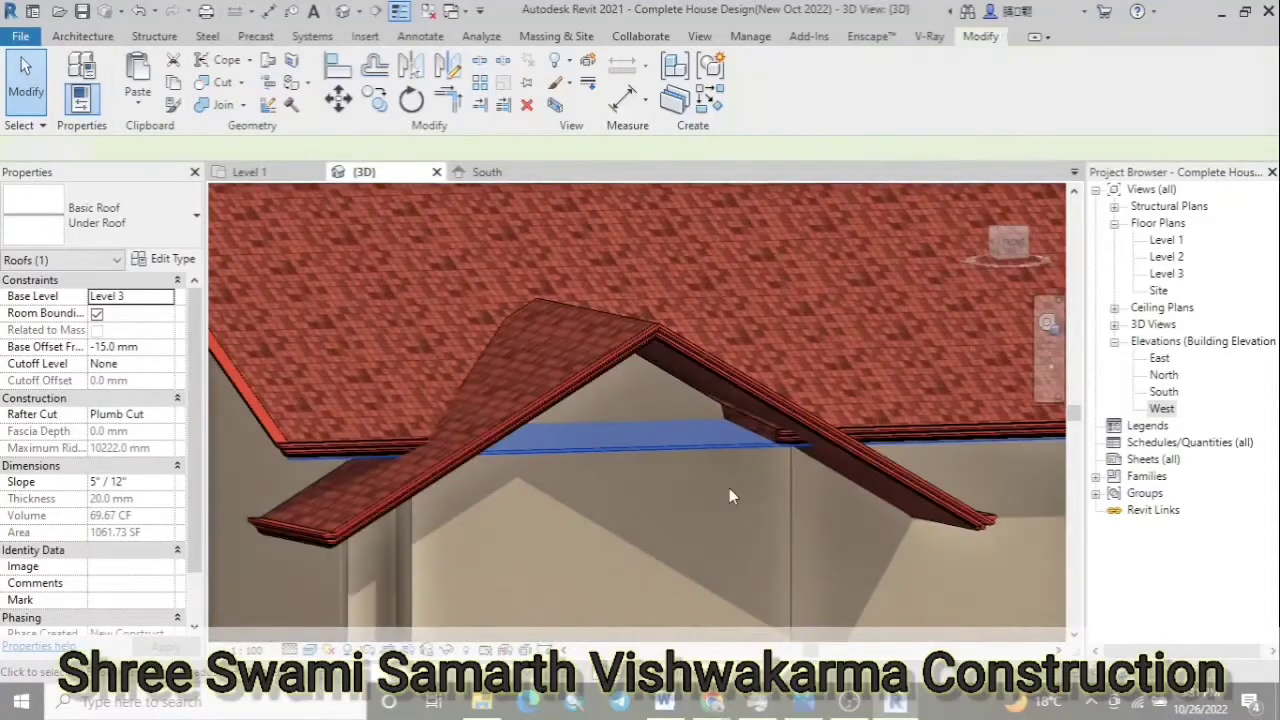
shift+middle_drag(729, 488, 568, 520)
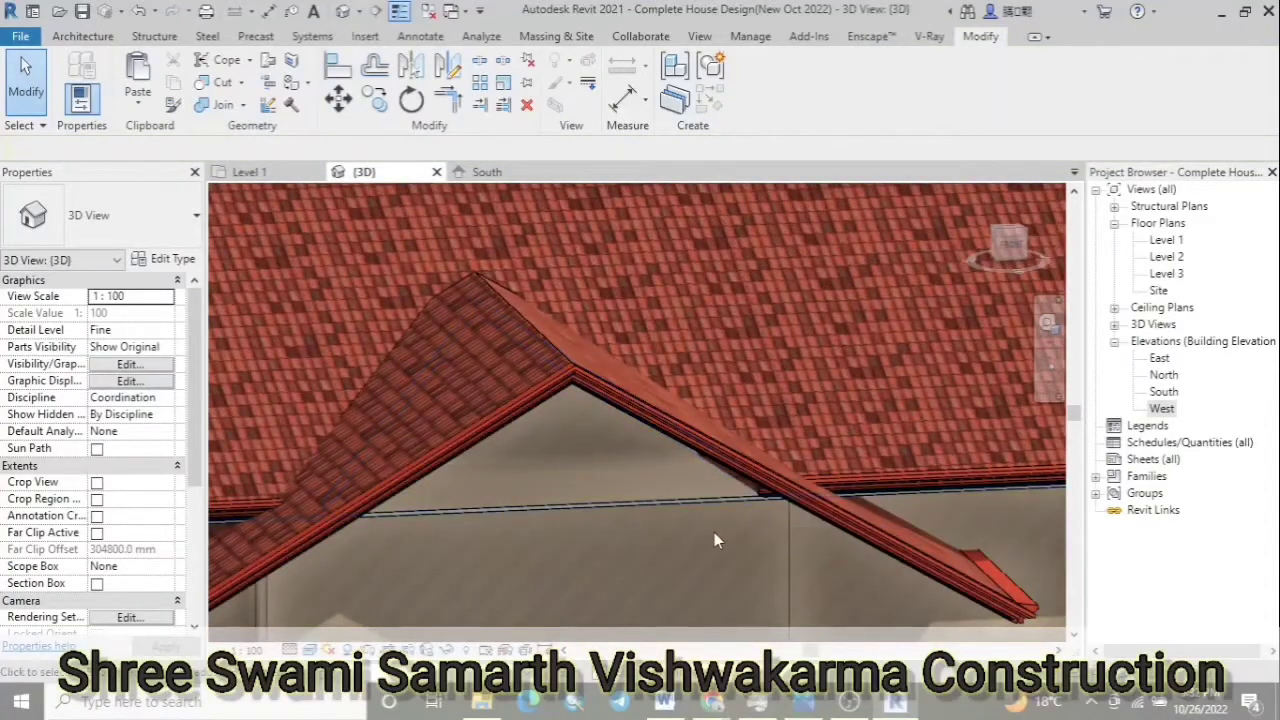
scroll(676, 429, down, 2)
scroll(676, 429, down, 3)
click(945, 384)
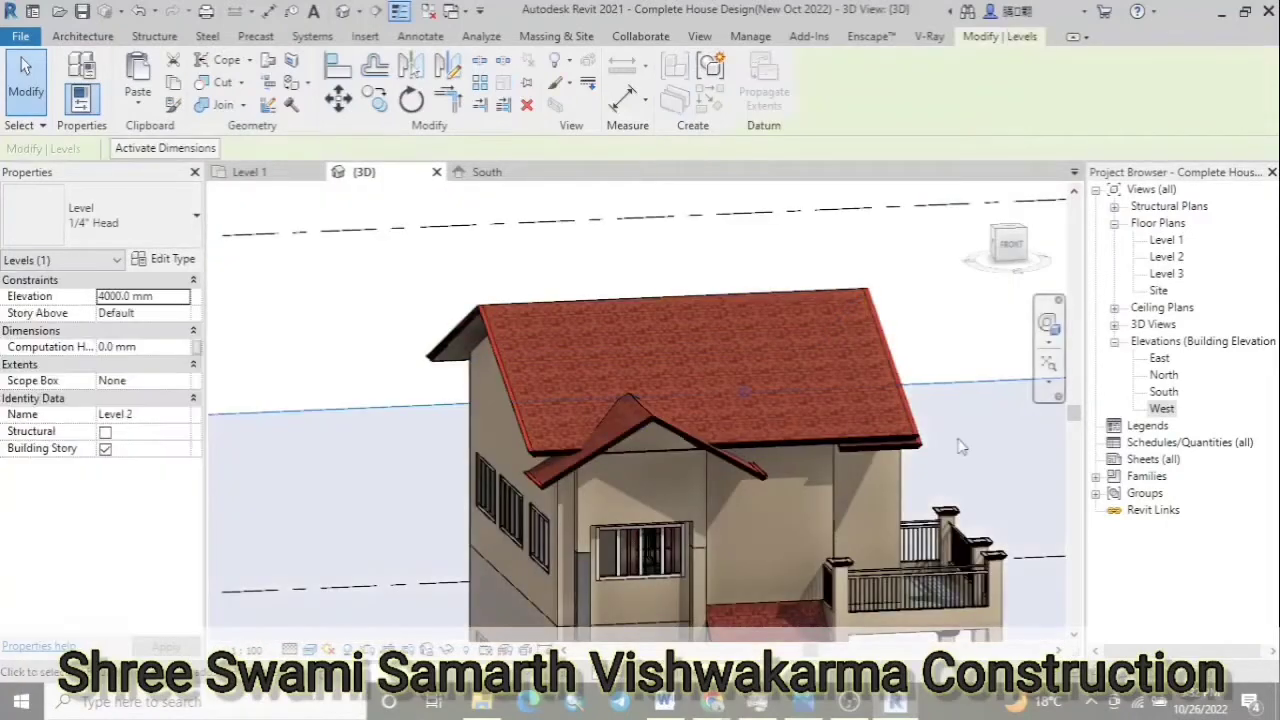
key(Escape)
scroll(673, 463, down, 5)
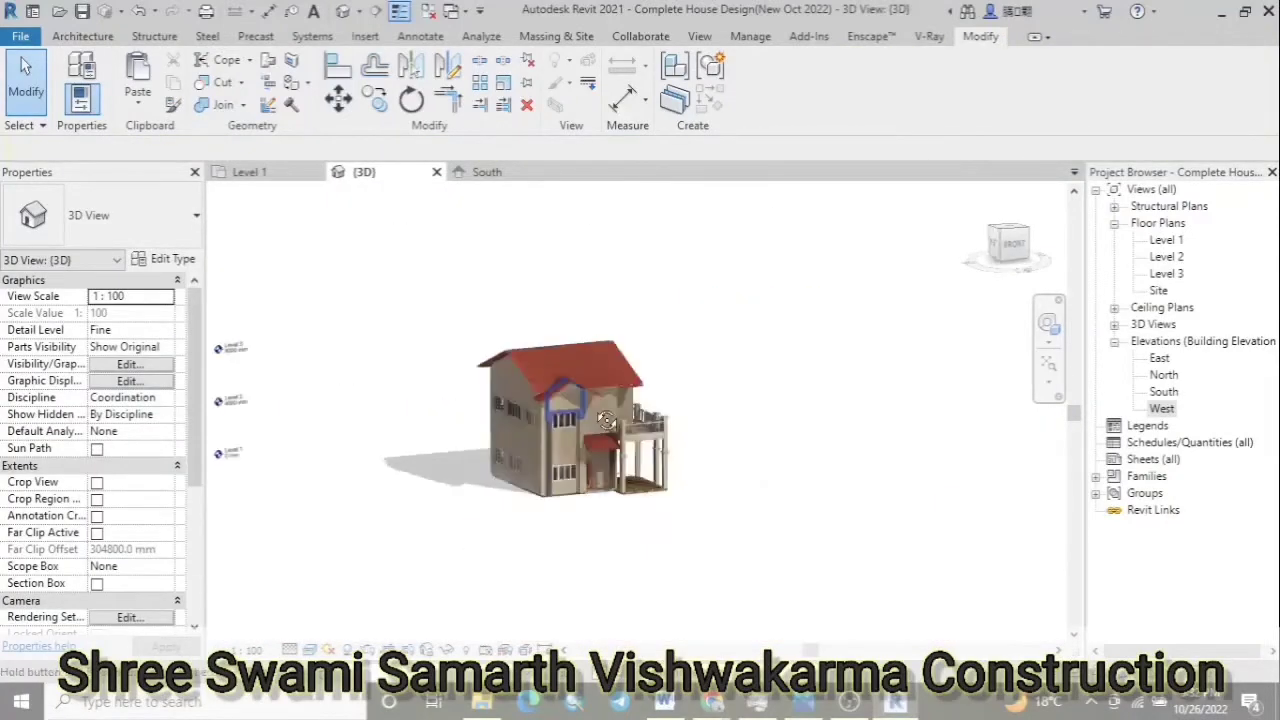
Check the dormer and under roofs, undo the last change, and reopen the in-place roof
click(590, 290)
scroll(604, 357, up, 6)
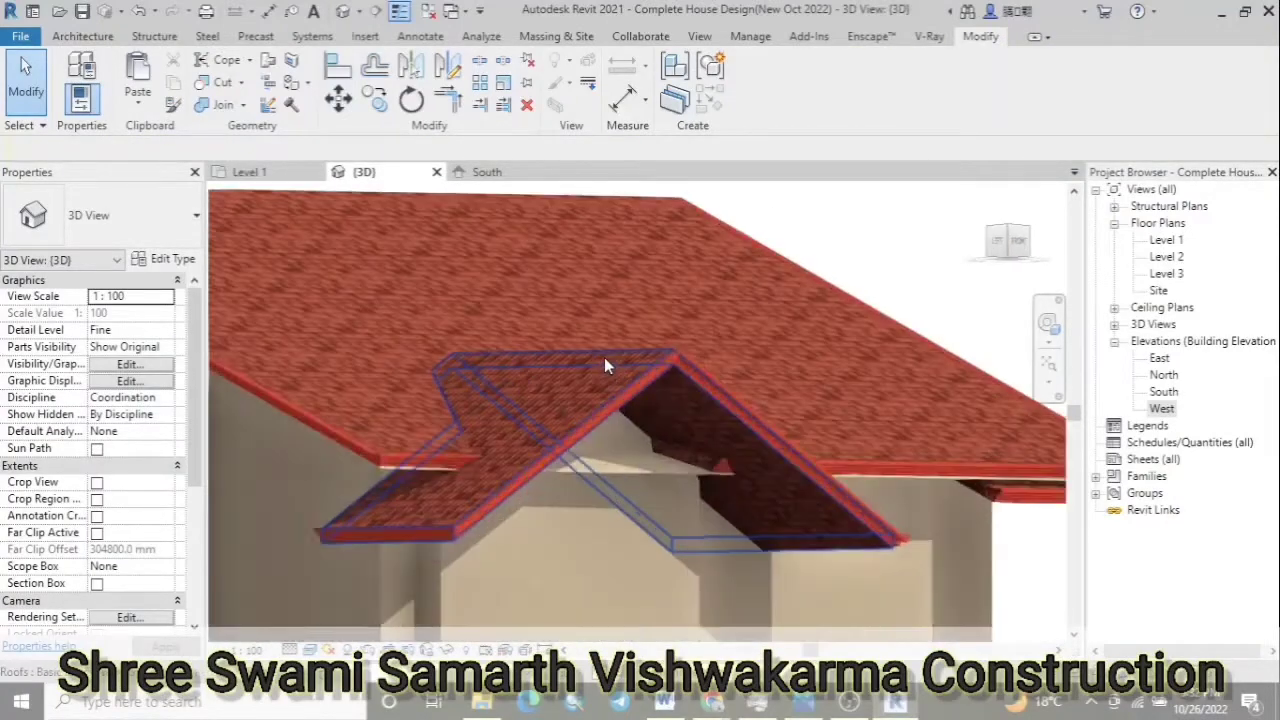
click(657, 478)
scroll(614, 445, up, 3)
scroll(614, 445, up, 2)
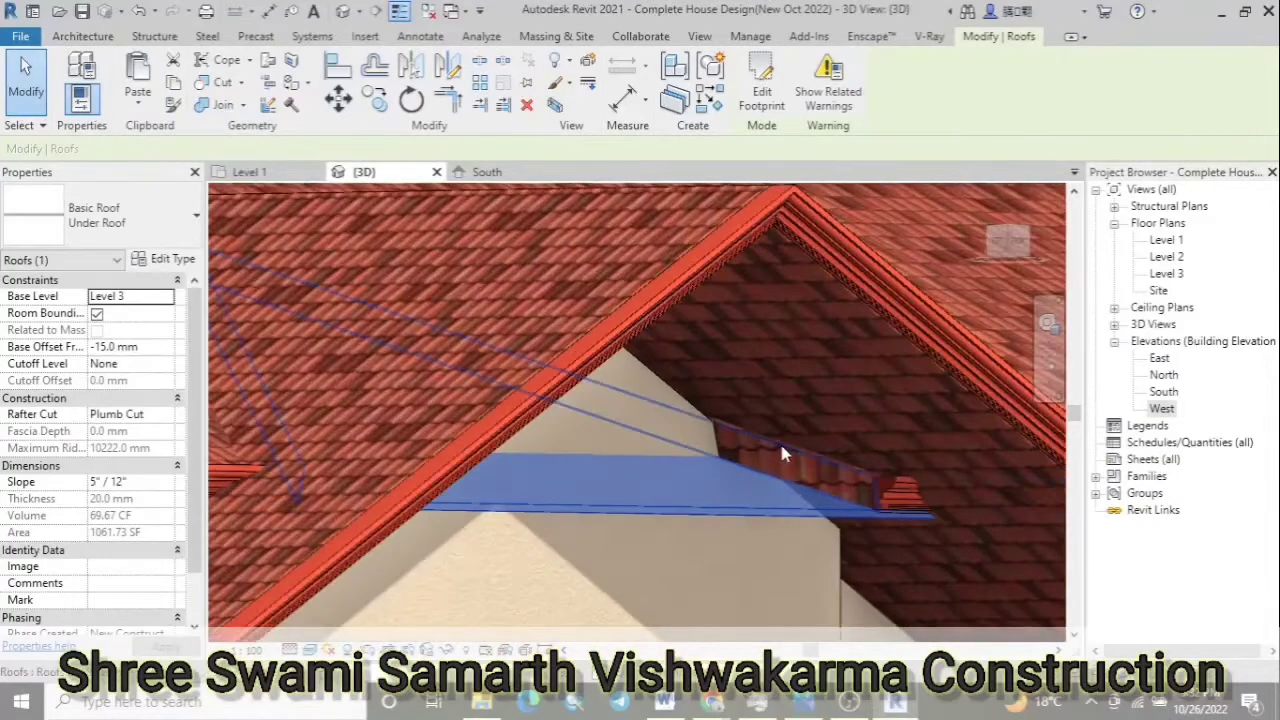
scroll(798, 519, down, 3)
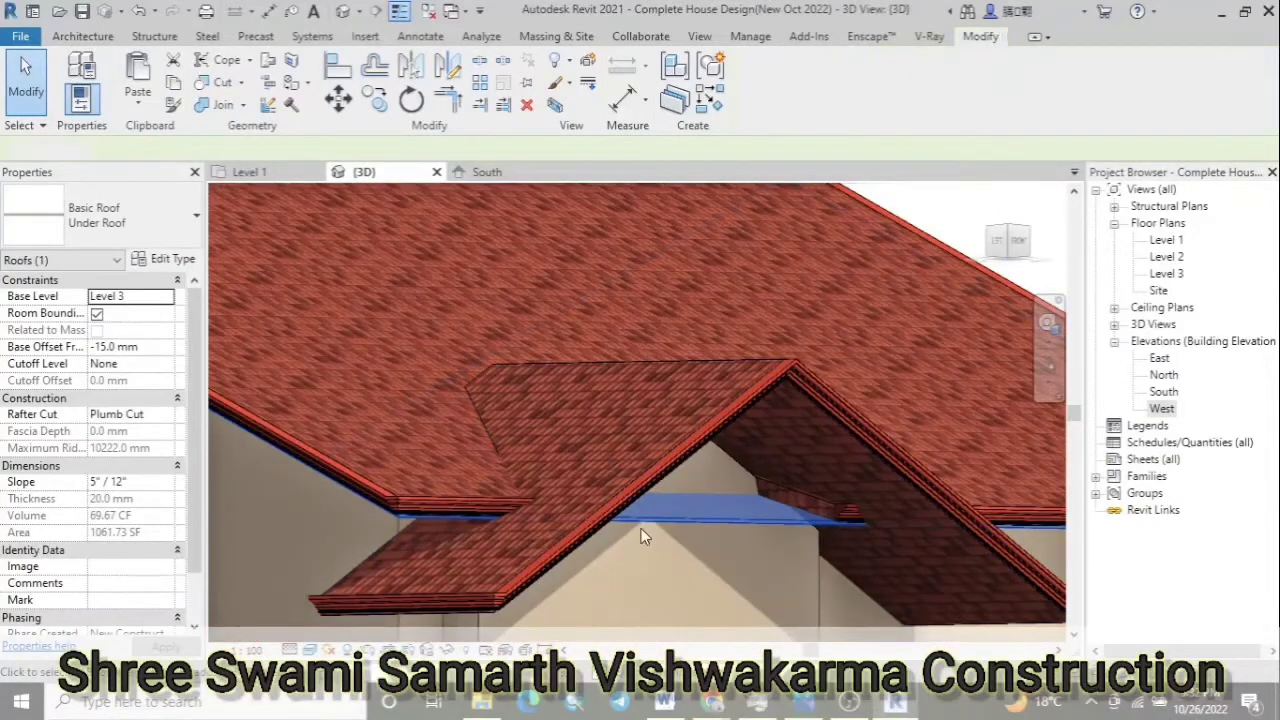
key(Escape)
click(138, 12)
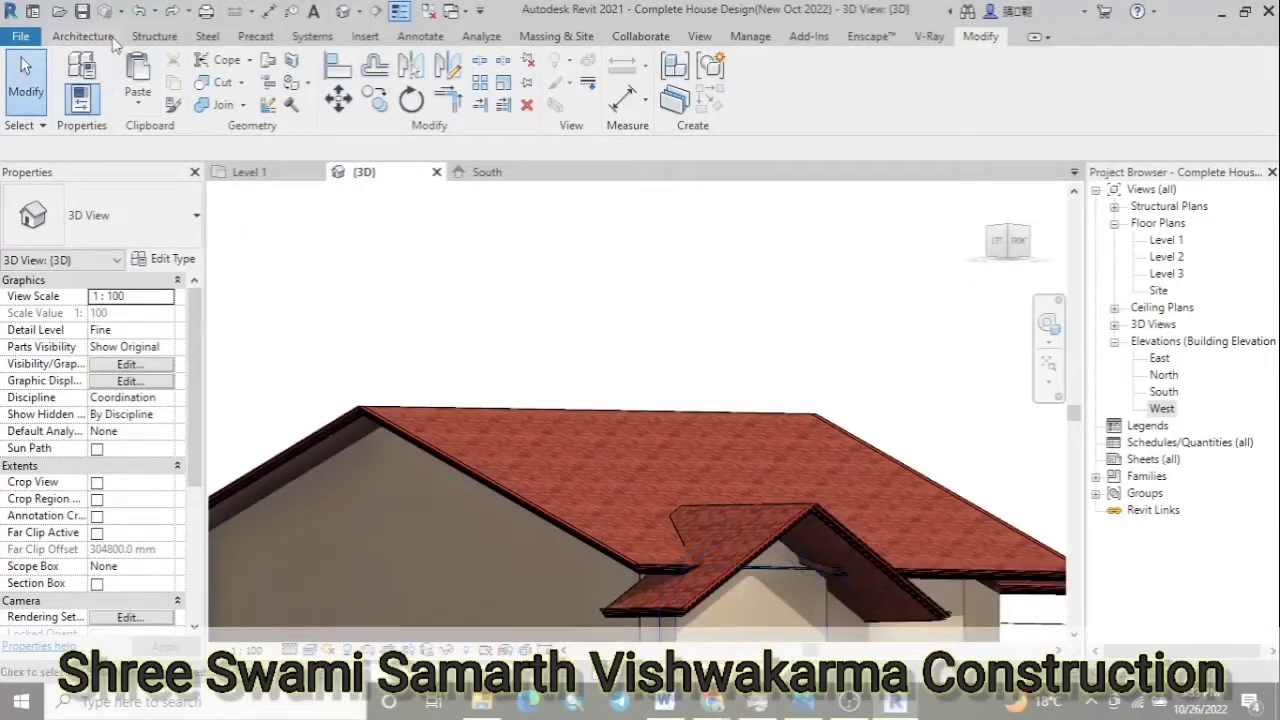
click(138, 12)
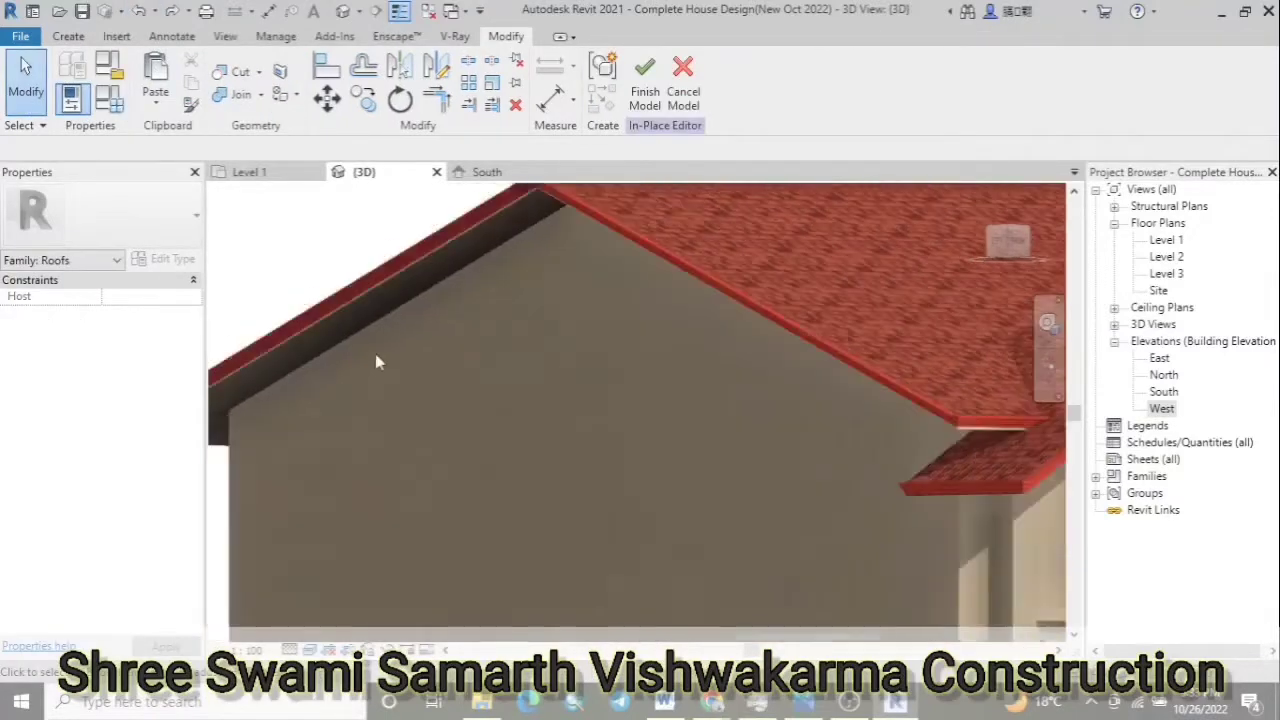
In top wireframe view, stretch the gable void to start at -159 mm and end at 700 mm
scroll(375, 362, down, 5)
click(831, 393)
scroll(831, 393, up, 5)
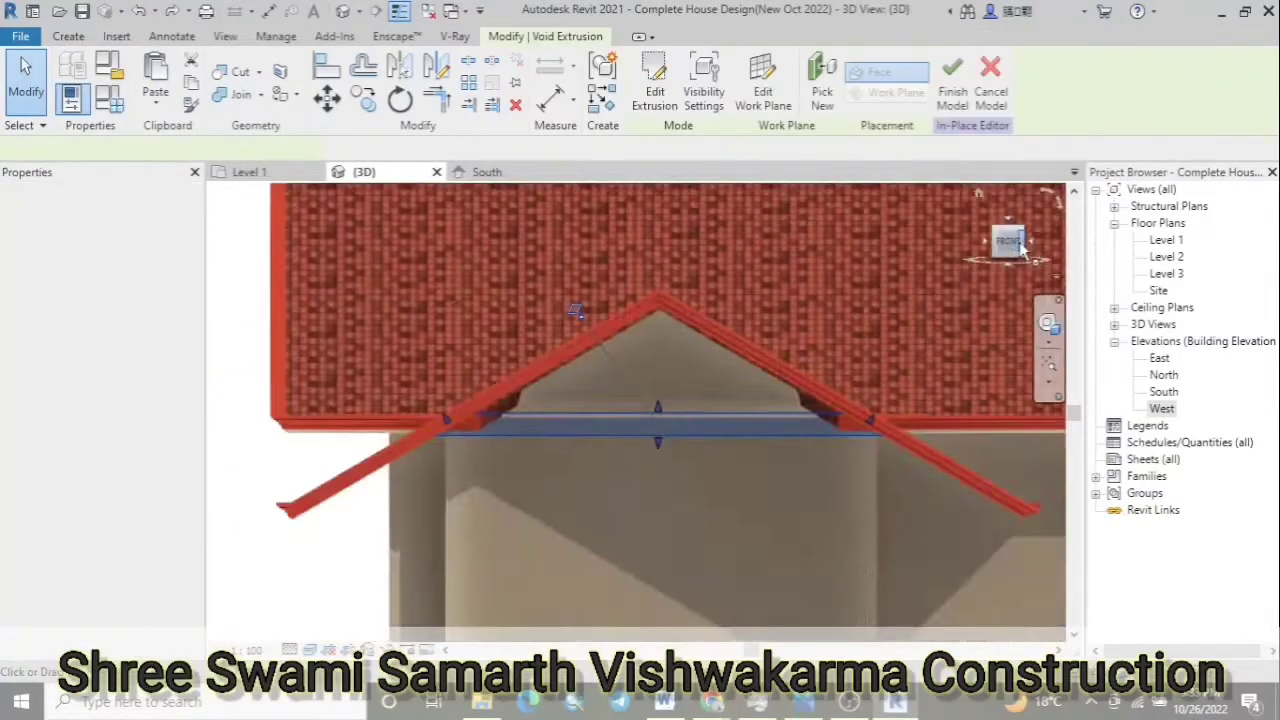
shift+middle_drag(810, 306, 771, 428)
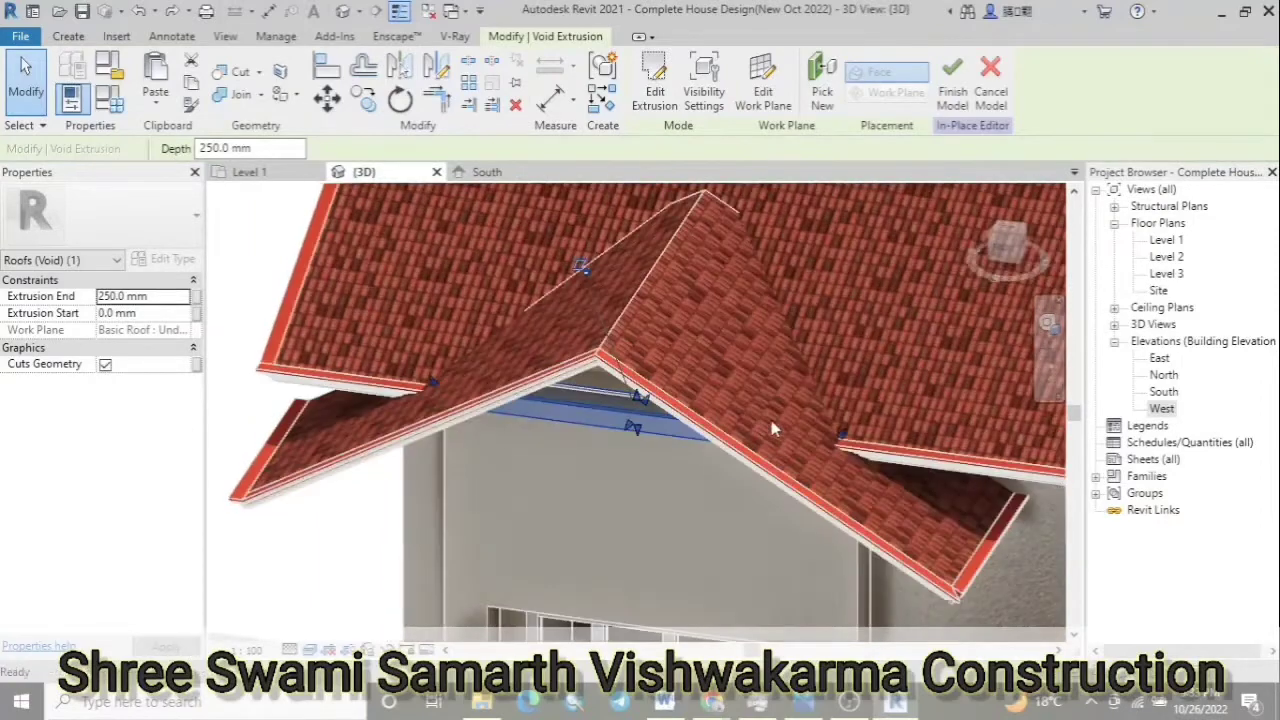
click(1015, 232)
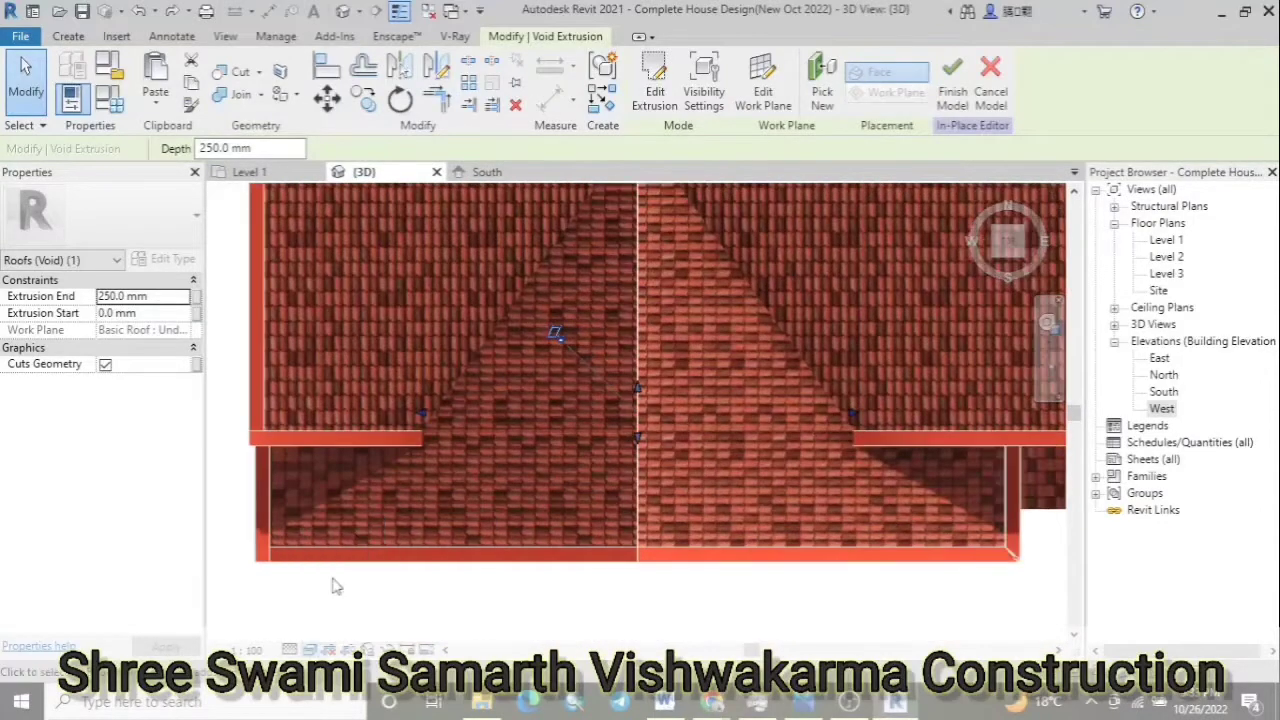
key(w)
key(f)
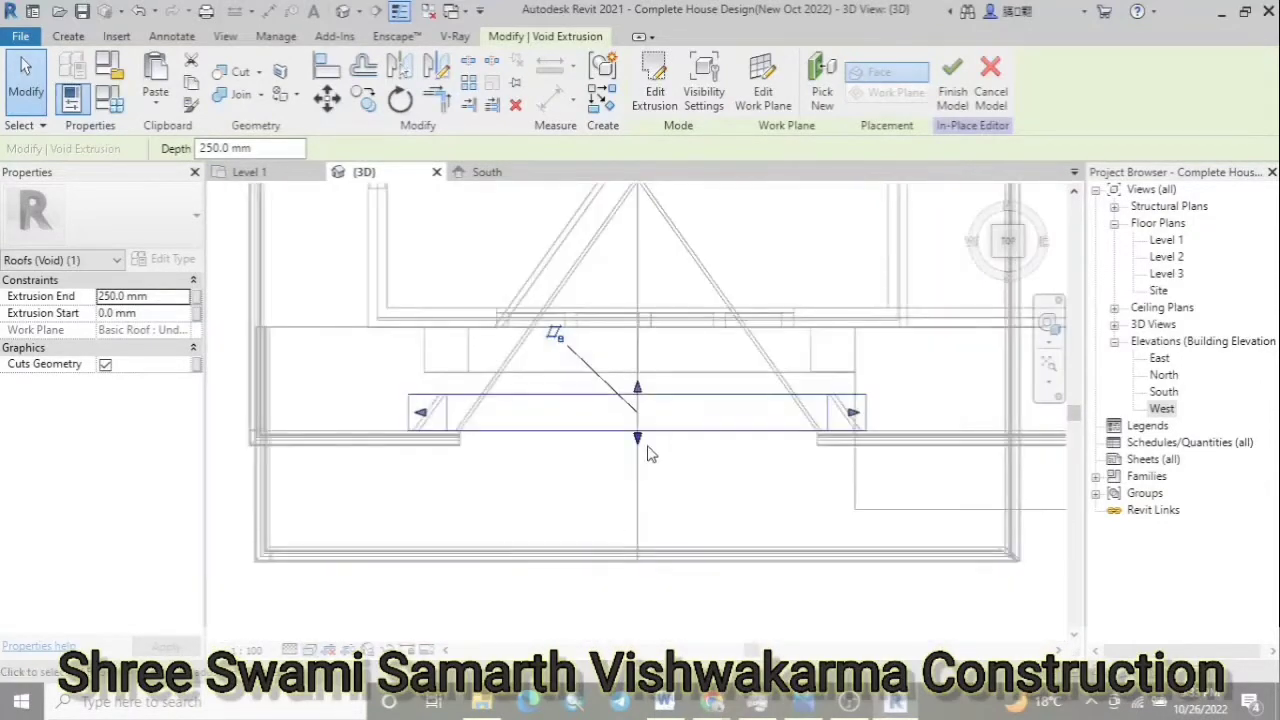
drag(638, 443, 631, 458)
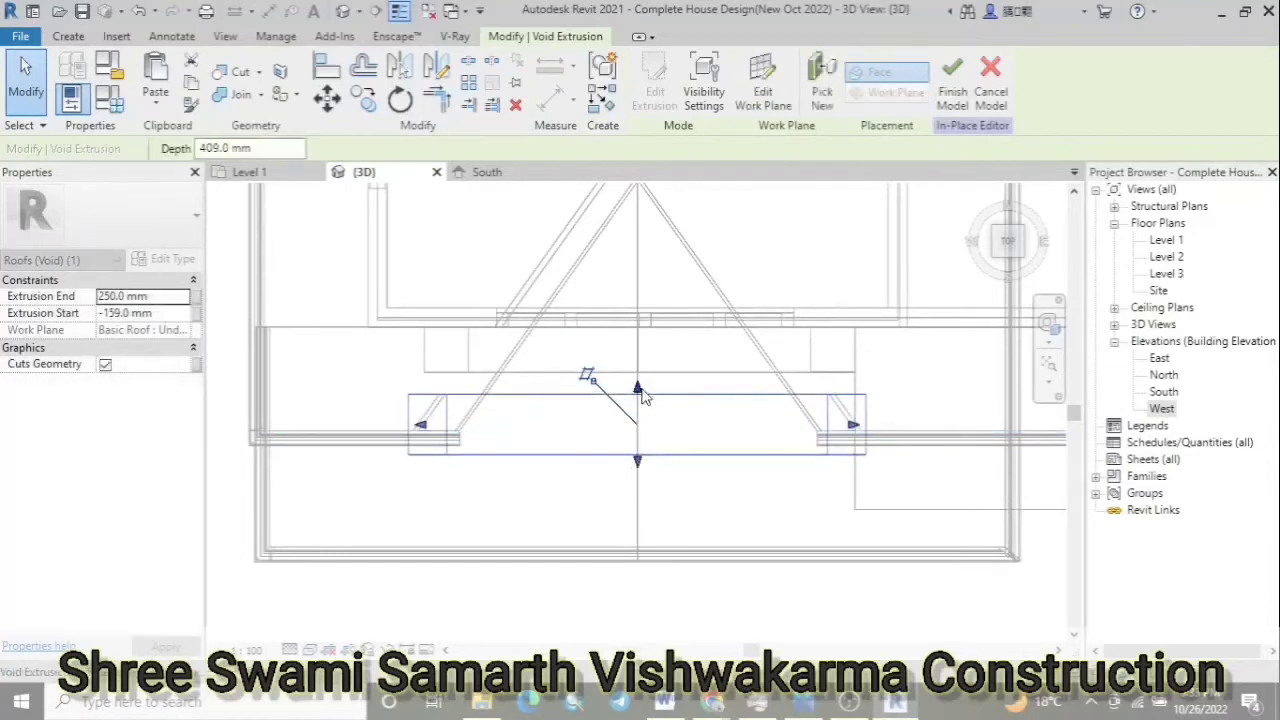
drag(637, 386, 650, 295)
shift+middle_drag(935, 305, 858, 472)
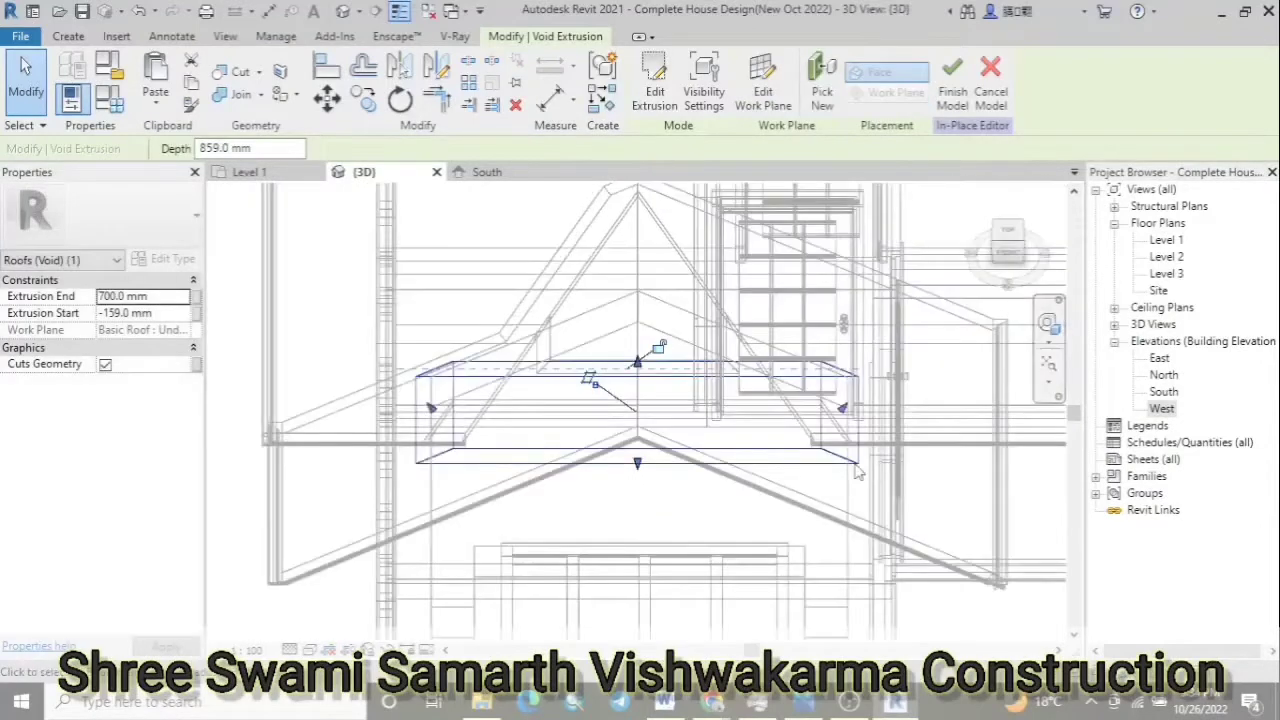
Check the gable from the front in shaded display and finish the in-place roof model
click(1016, 256)
scroll(825, 400, up, 2)
scroll(825, 400, up, 4)
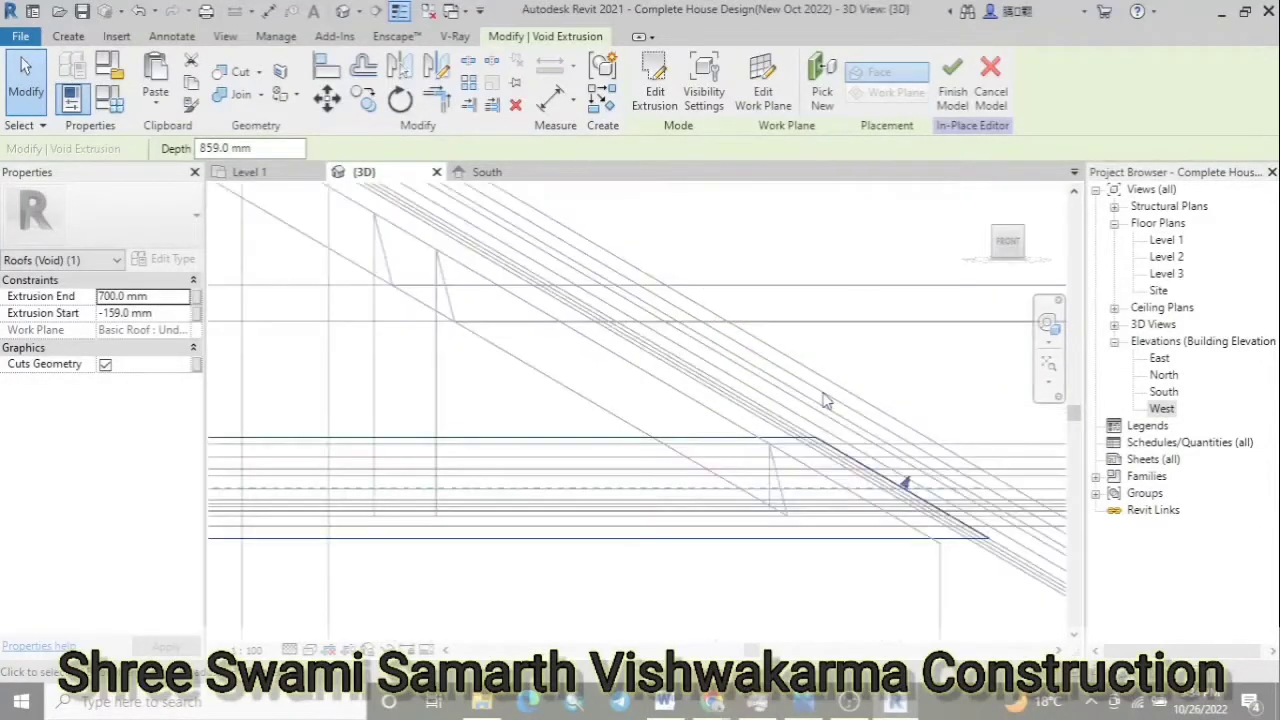
scroll(905, 487, down, 4)
scroll(430, 490, up, 4)
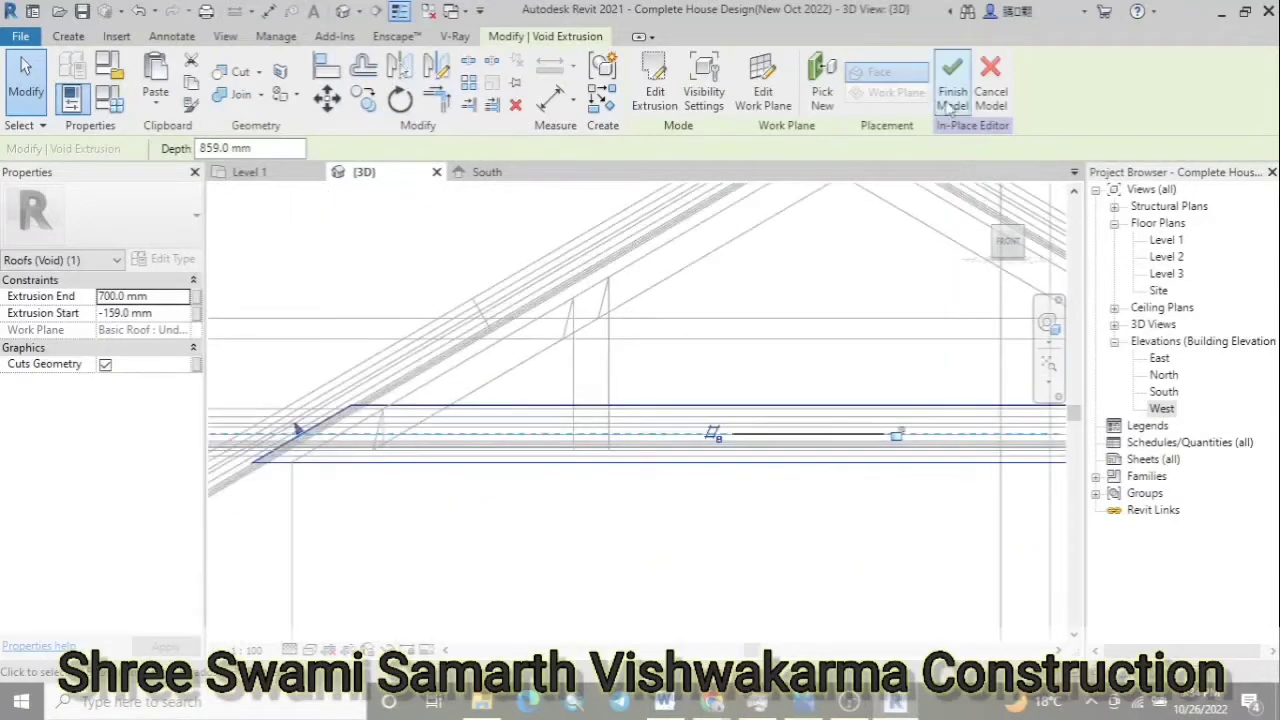
click(308, 650)
click(372, 594)
scroll(372, 594, down, 3)
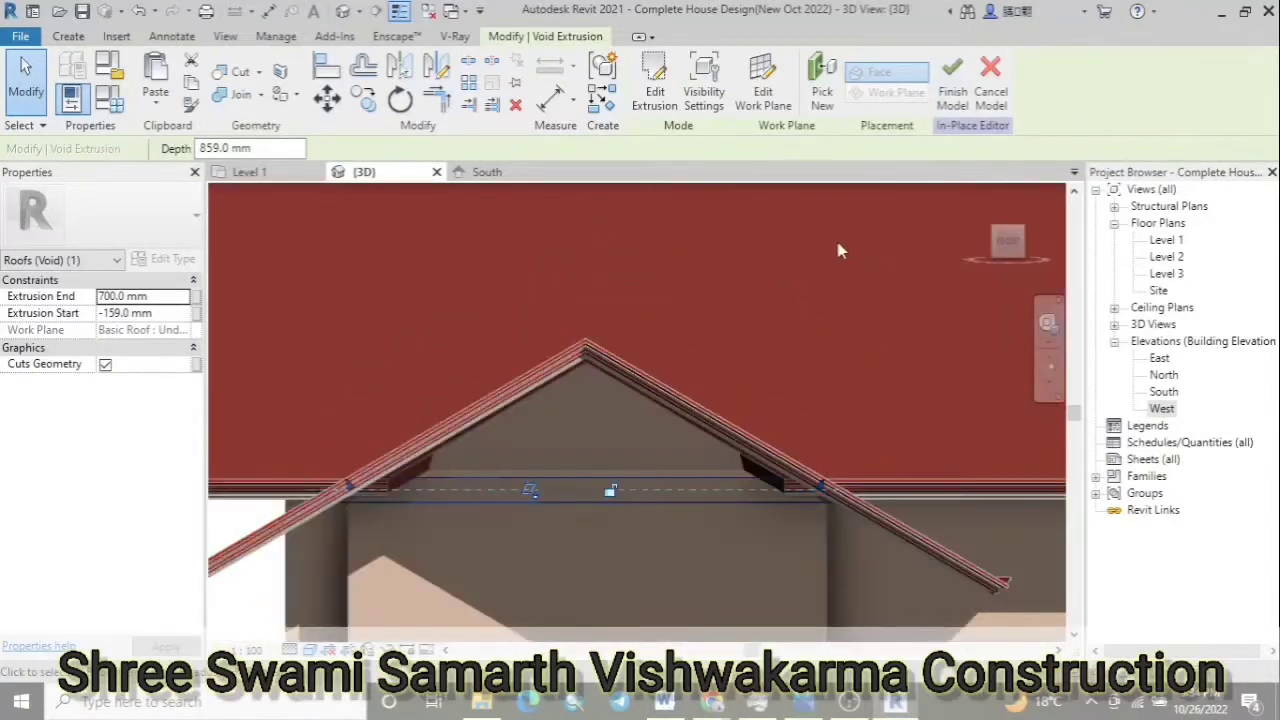
click(948, 100)
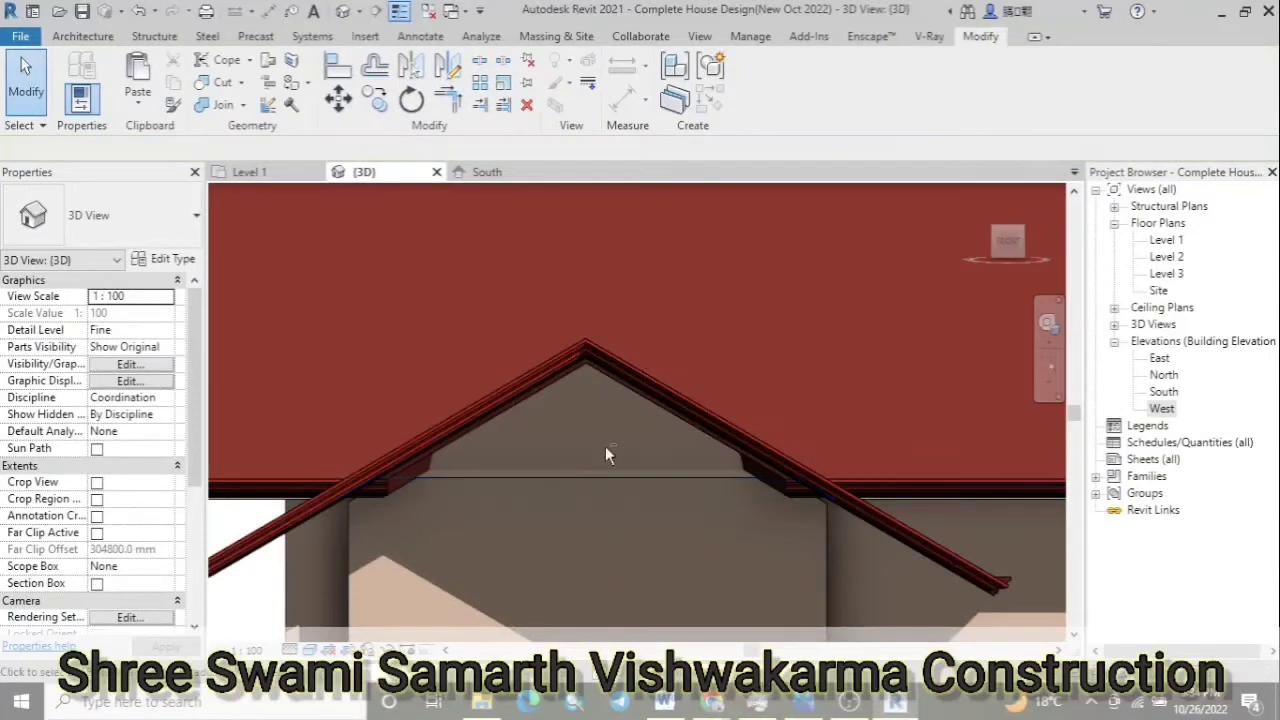
scroll(600, 459, down, 4)
scroll(517, 375, up, 4)
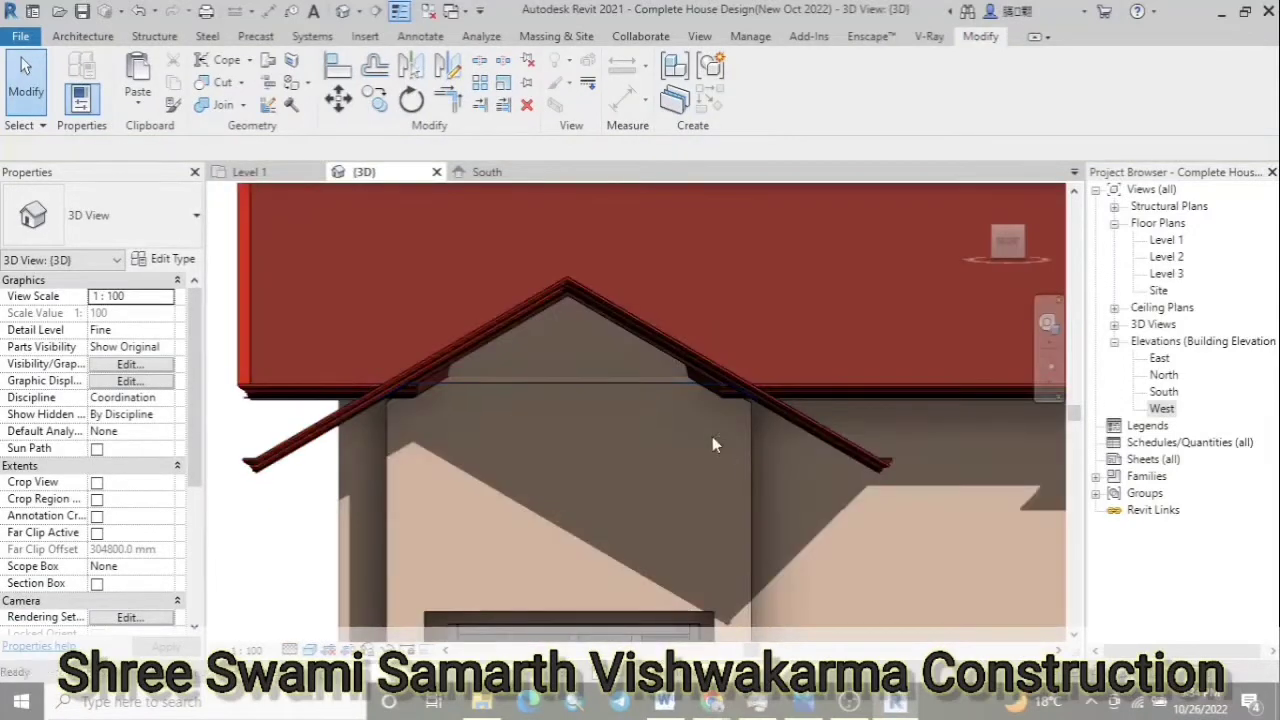
key(z)
key(f)
mouse_move(690, 350)
shift+middle_down()
mouse_move(689, 437)
mouse_move(691, 403)
shift+middle_up()
scroll(600, 380, up, 3)
scroll(543, 345, up, 3)
key(z)
key(f)
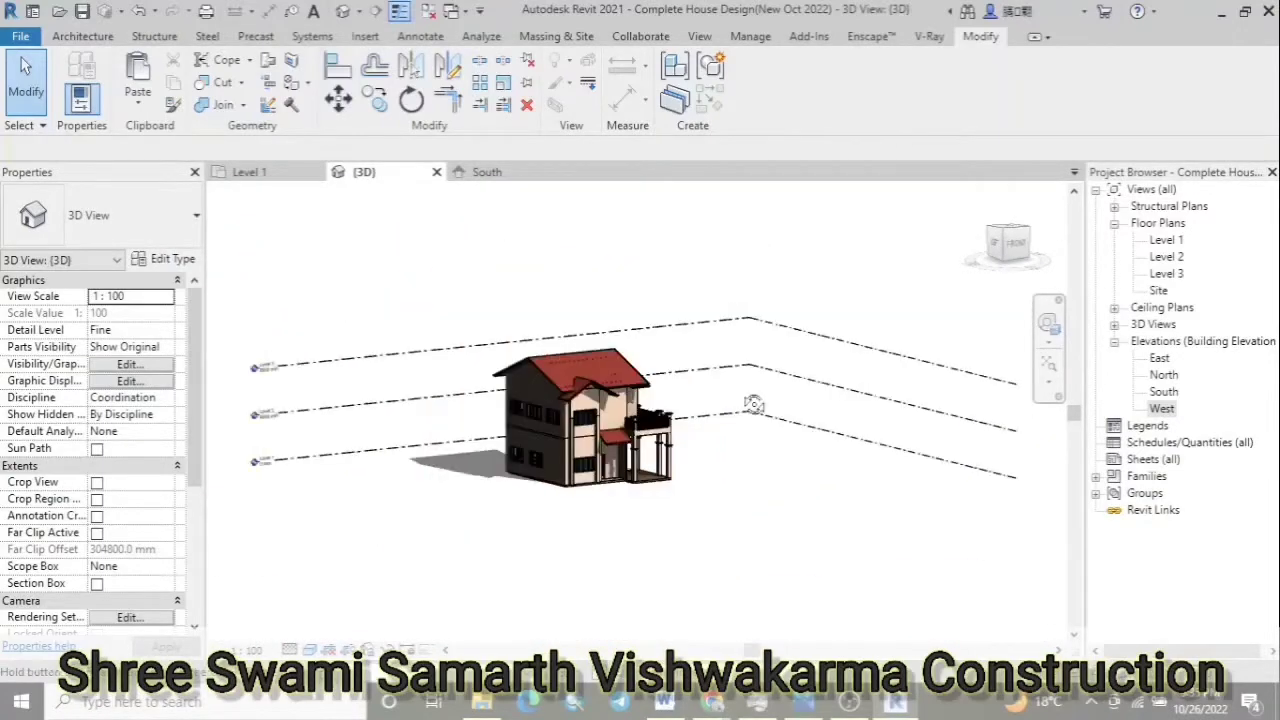
scroll(631, 405, up, 3)
mouse_move(510, 440)
shift+middle_down()
mouse_move(600, 420)
mouse_move(415, 420)
mouse_move(263, 488)
mouse_move(363, 452)
shift+middle_up()
scroll(631, 405, up, 3)
scroll(632, 350, down, 3)
scroll(677, 362, up, 3)
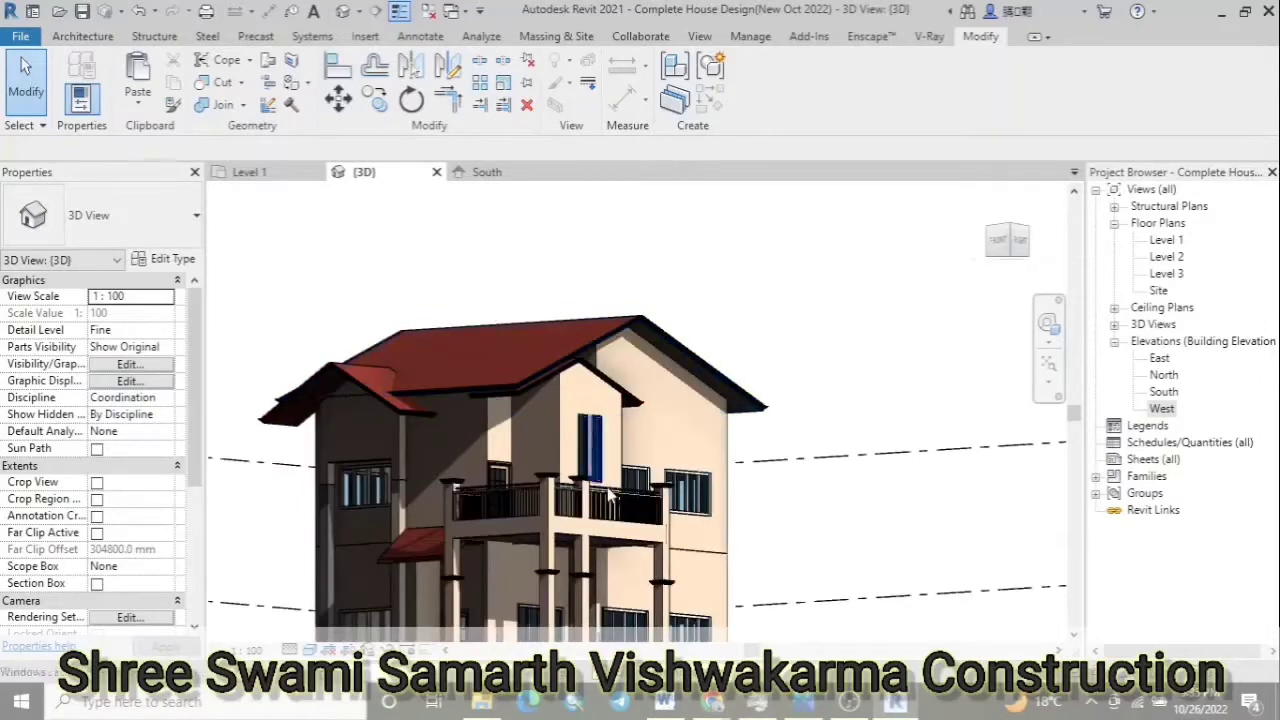
shift+middle_drag(775, 484, 653, 451)
scroll(770, 468, up, 5)
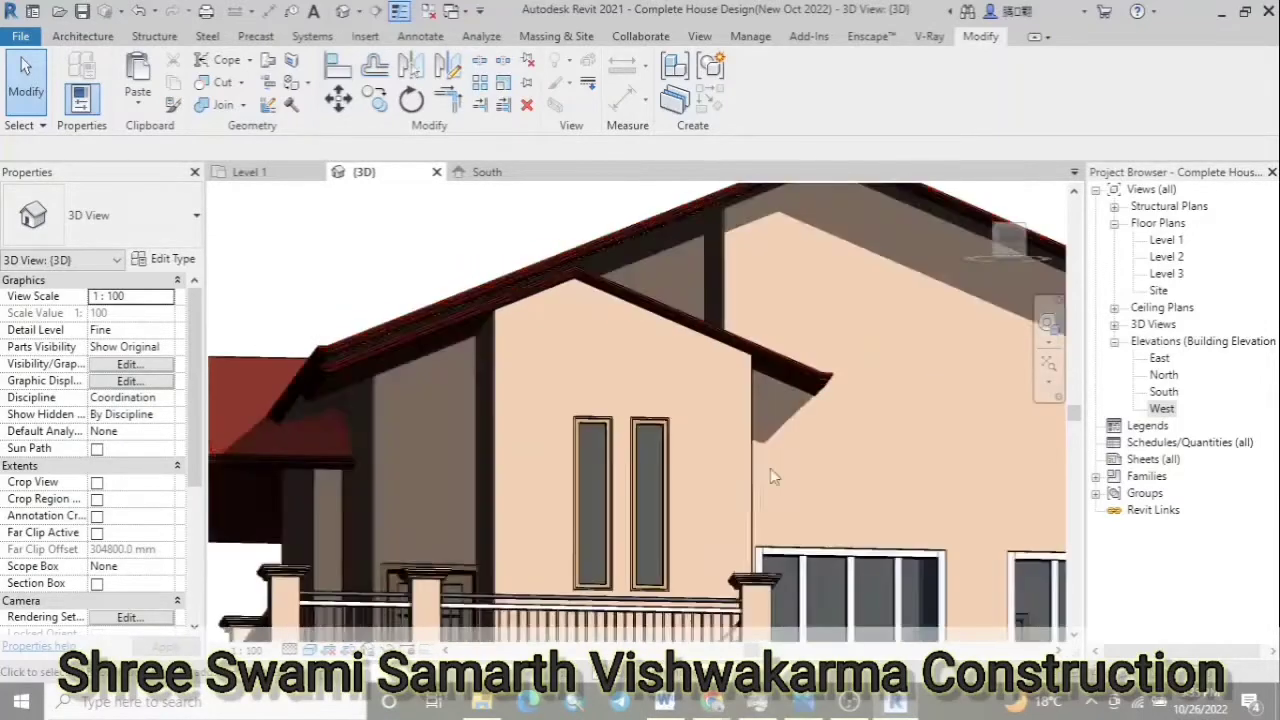
mouse_move(770, 468)
shift+middle_down()
mouse_move(503, 578)
mouse_move(371, 266)
shift+middle_up()
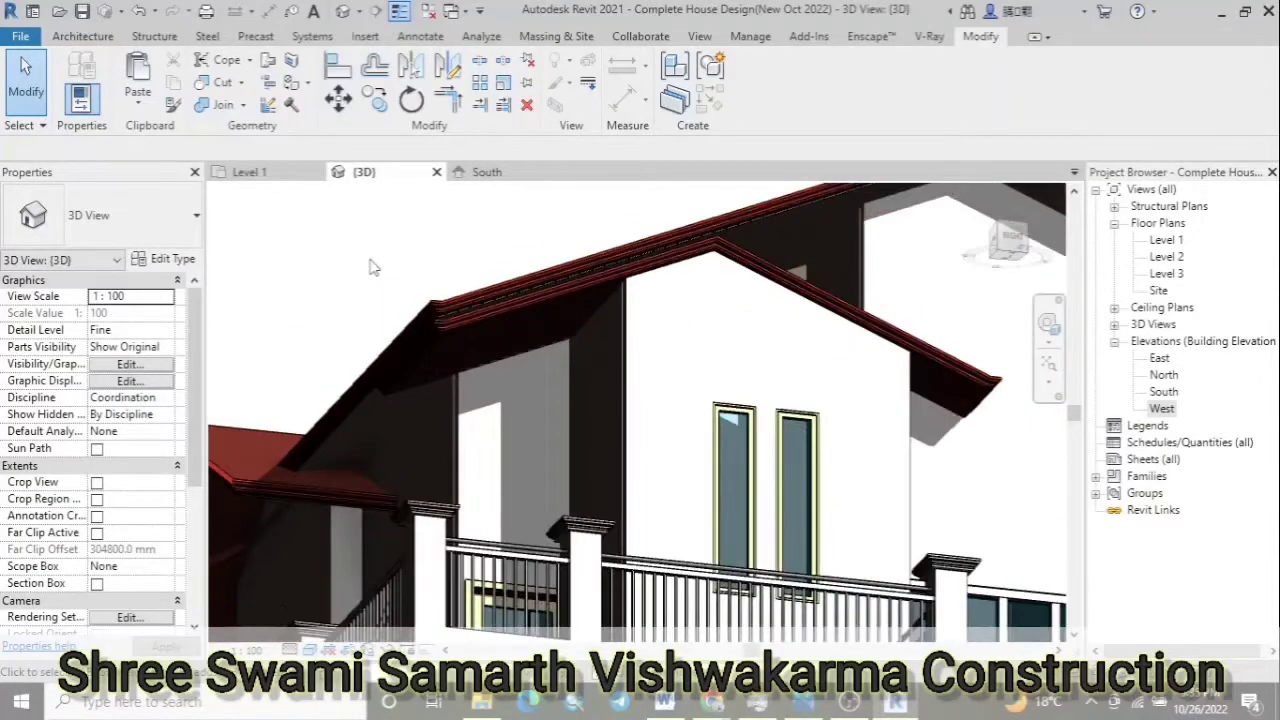
click(500, 580)
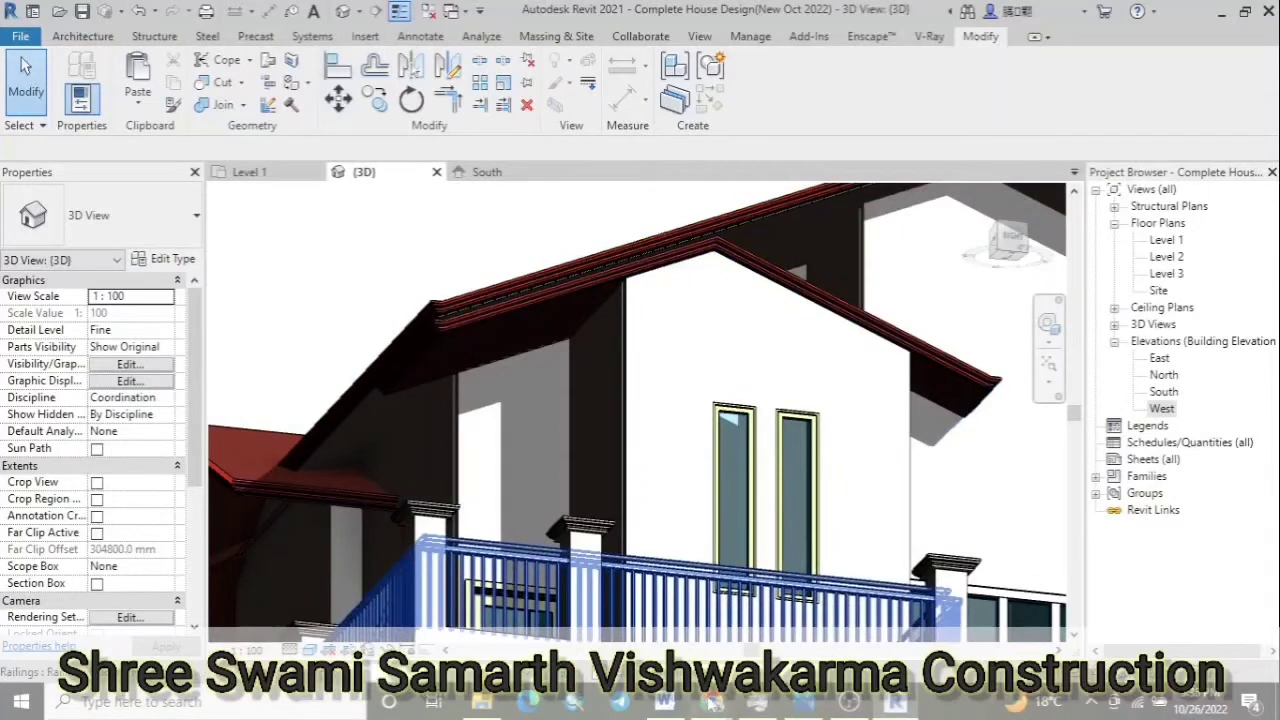
click(515, 322)
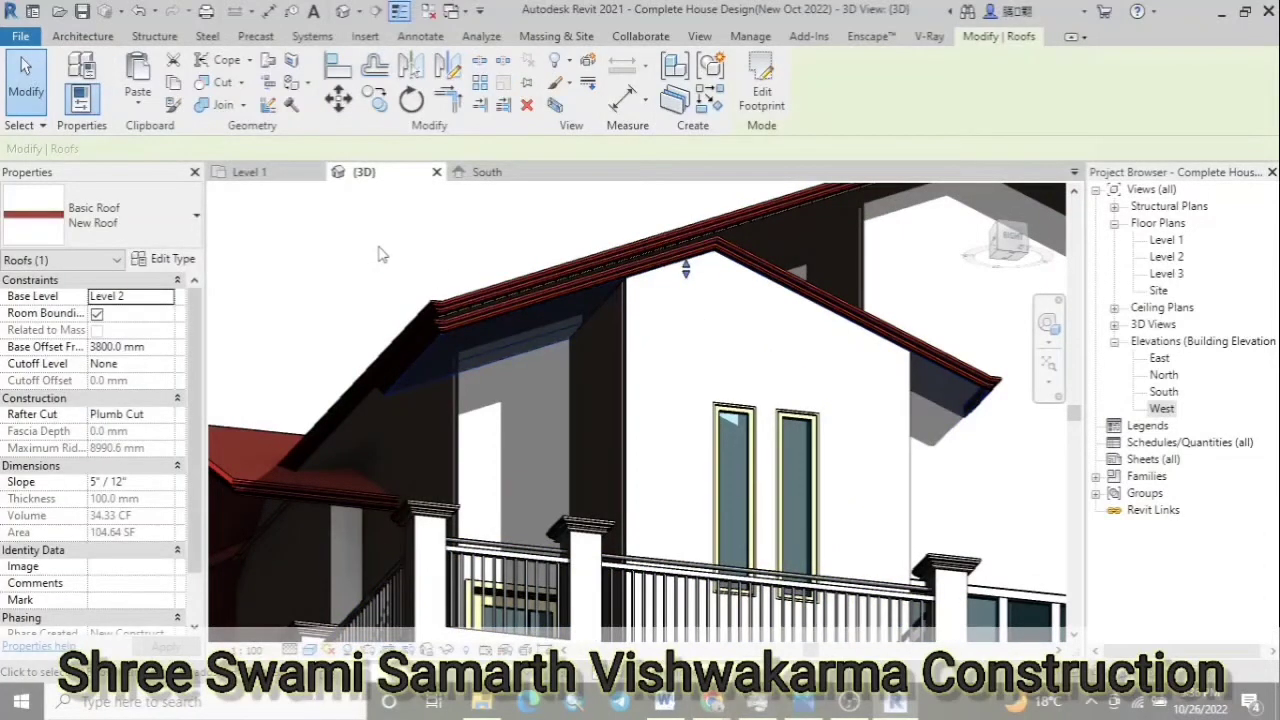
key(Tab)
click(700, 245)
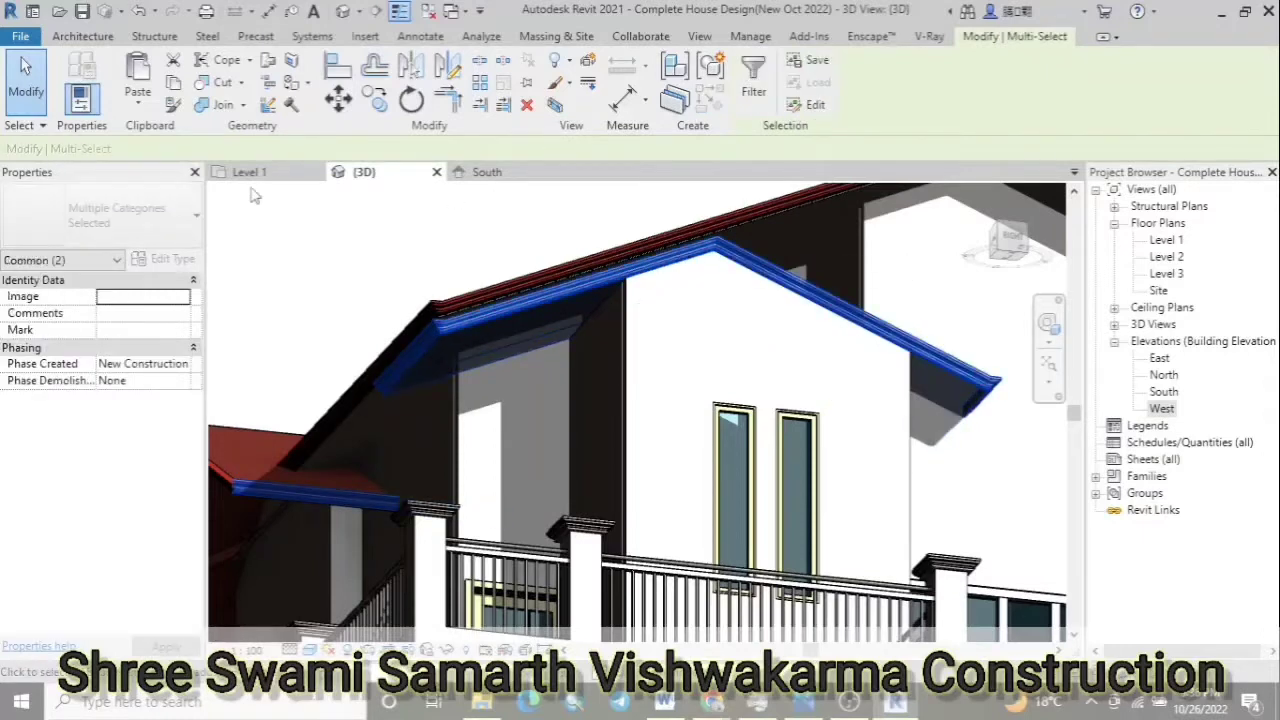
key(ctrl+c)
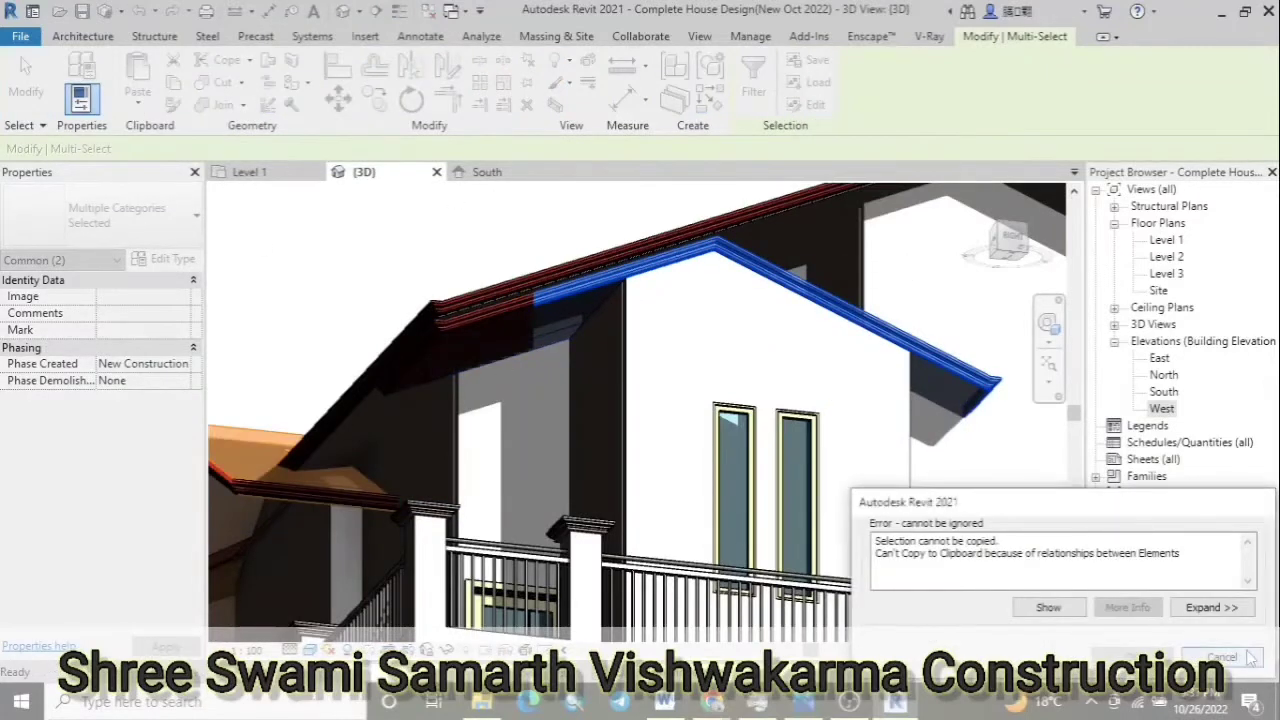
click(1240, 656)
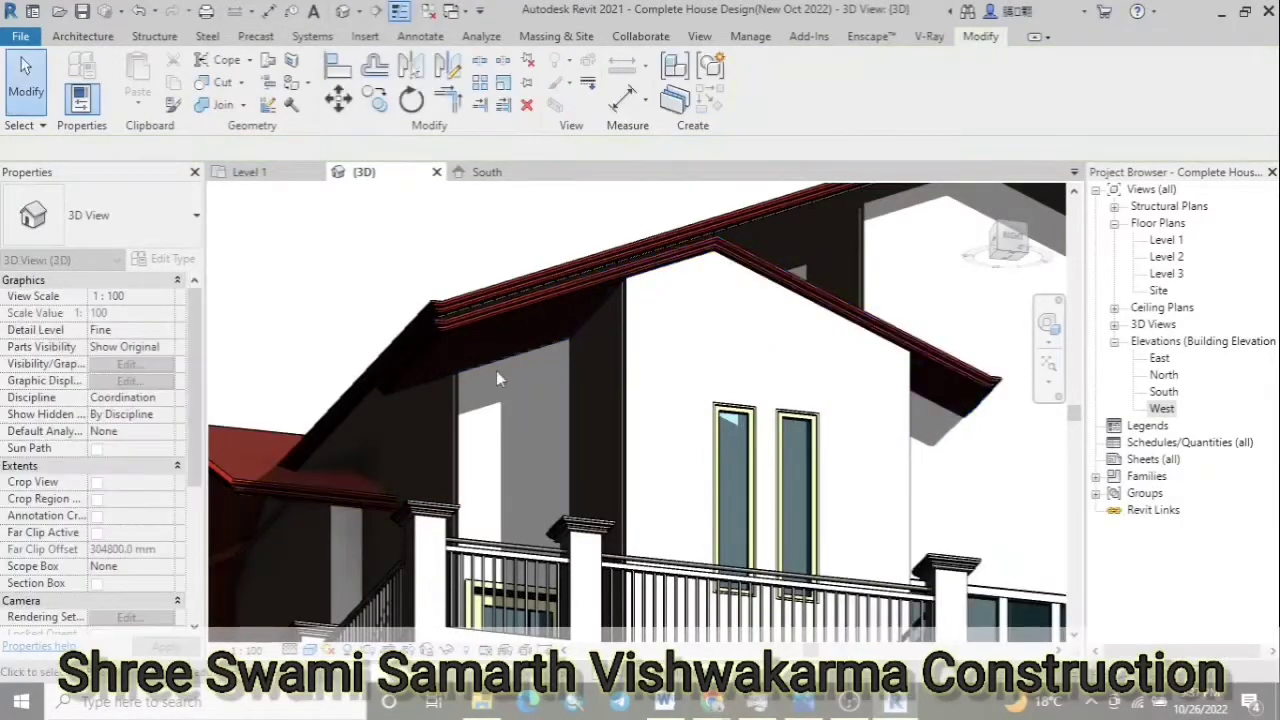
click(284, 493)
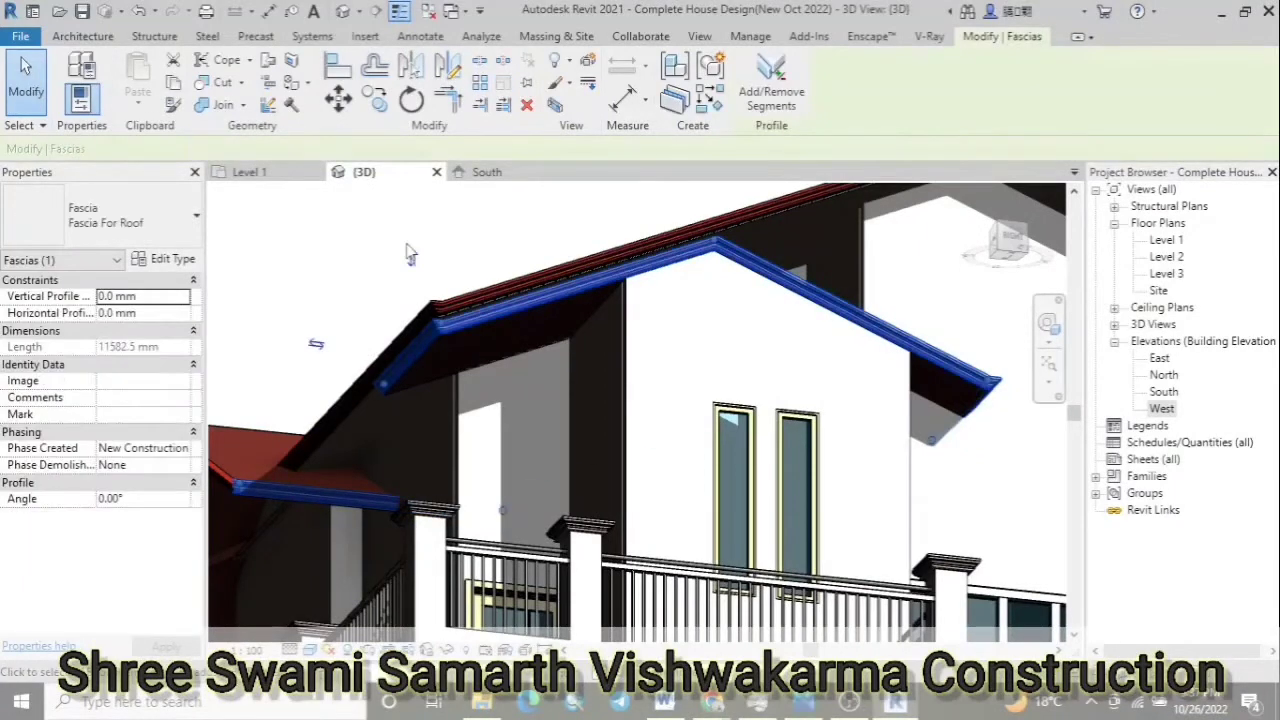
click(519, 241)
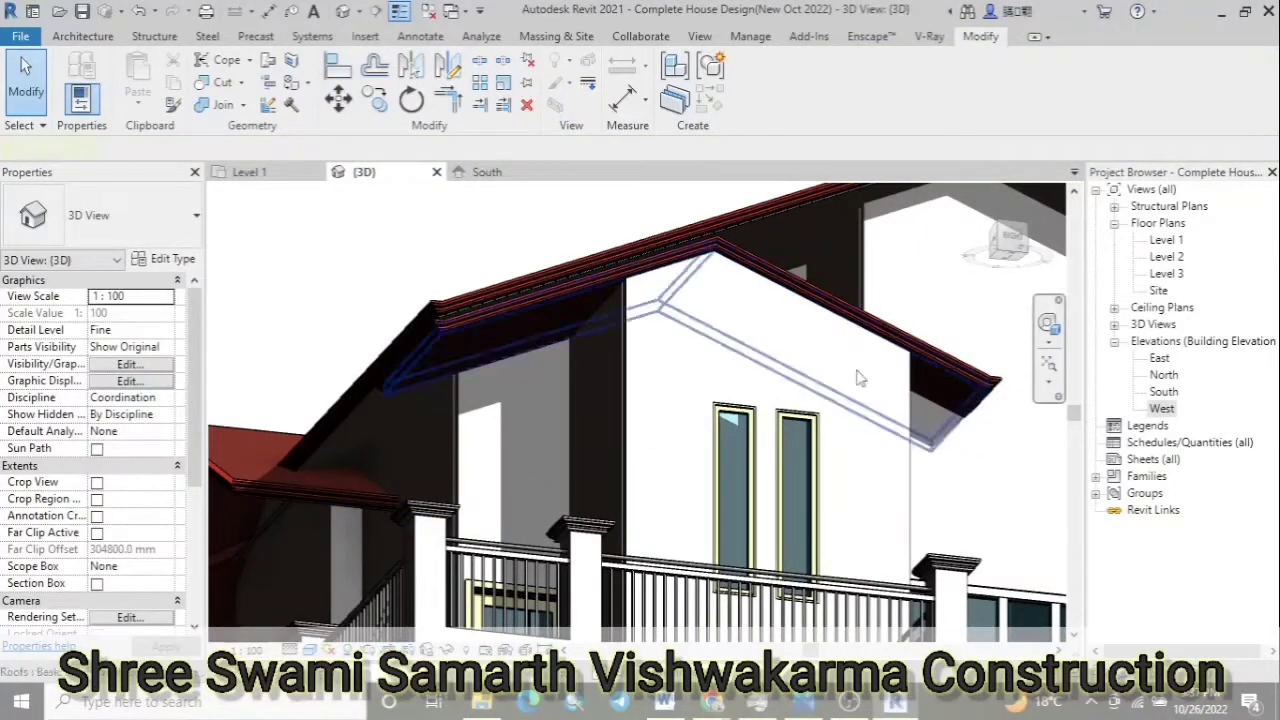
scroll(945, 420, down, 3)
mouse_move(800, 380)
shift+middle_down()
mouse_move(727, 330)
mouse_move(715, 467)
shift+middle_up()
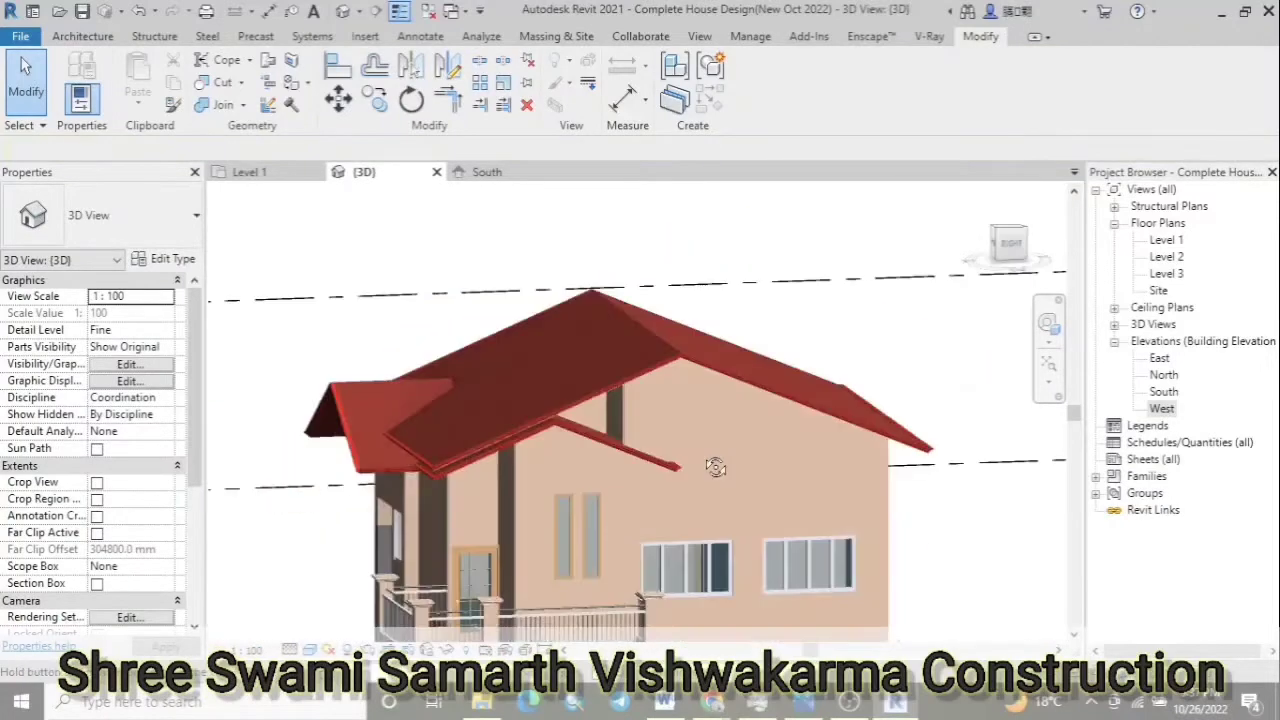
scroll(715, 467, up, 3)
double_click(757, 331)
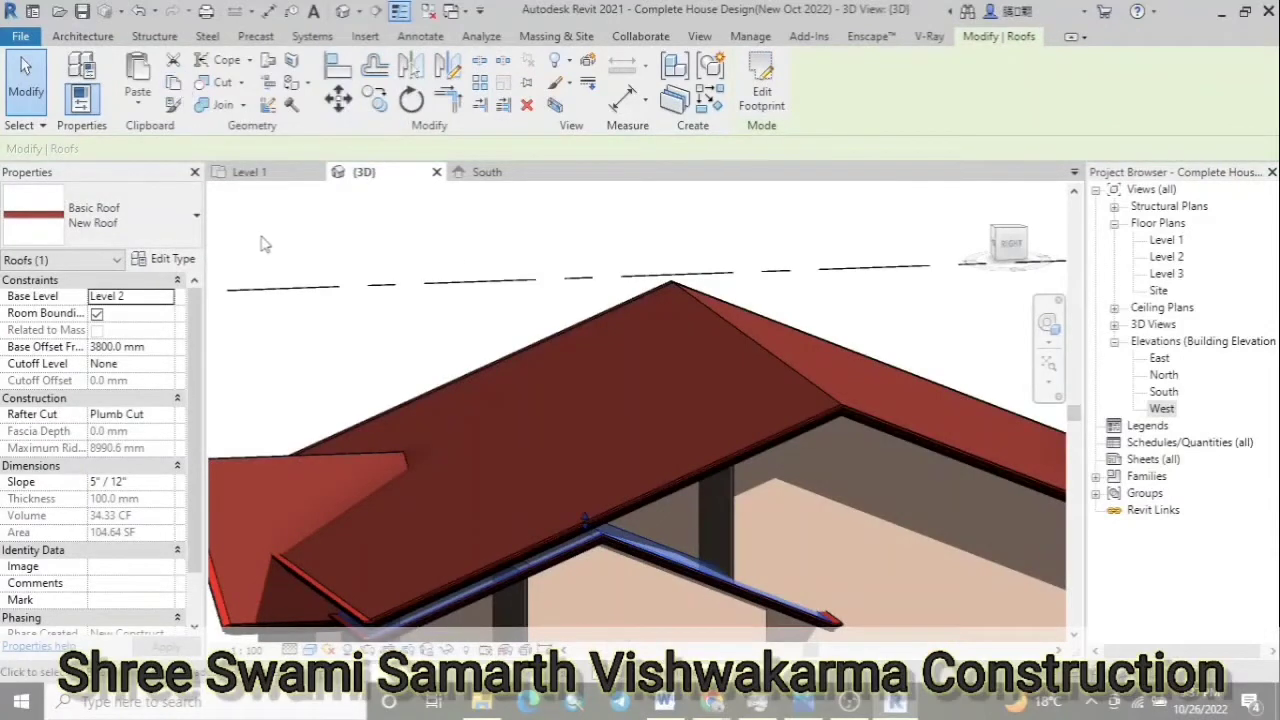
Paste the copied gable roof aligned to Level 3
click(138, 106)
click(200, 171)
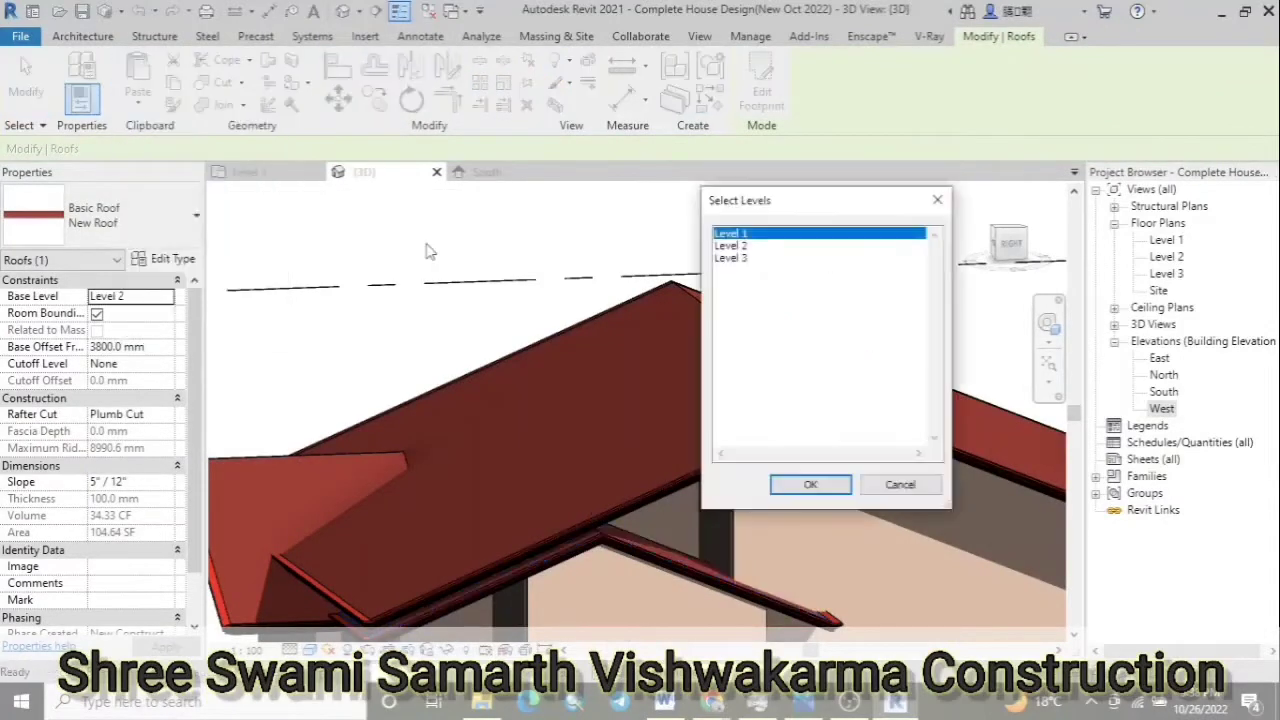
click(810, 485)
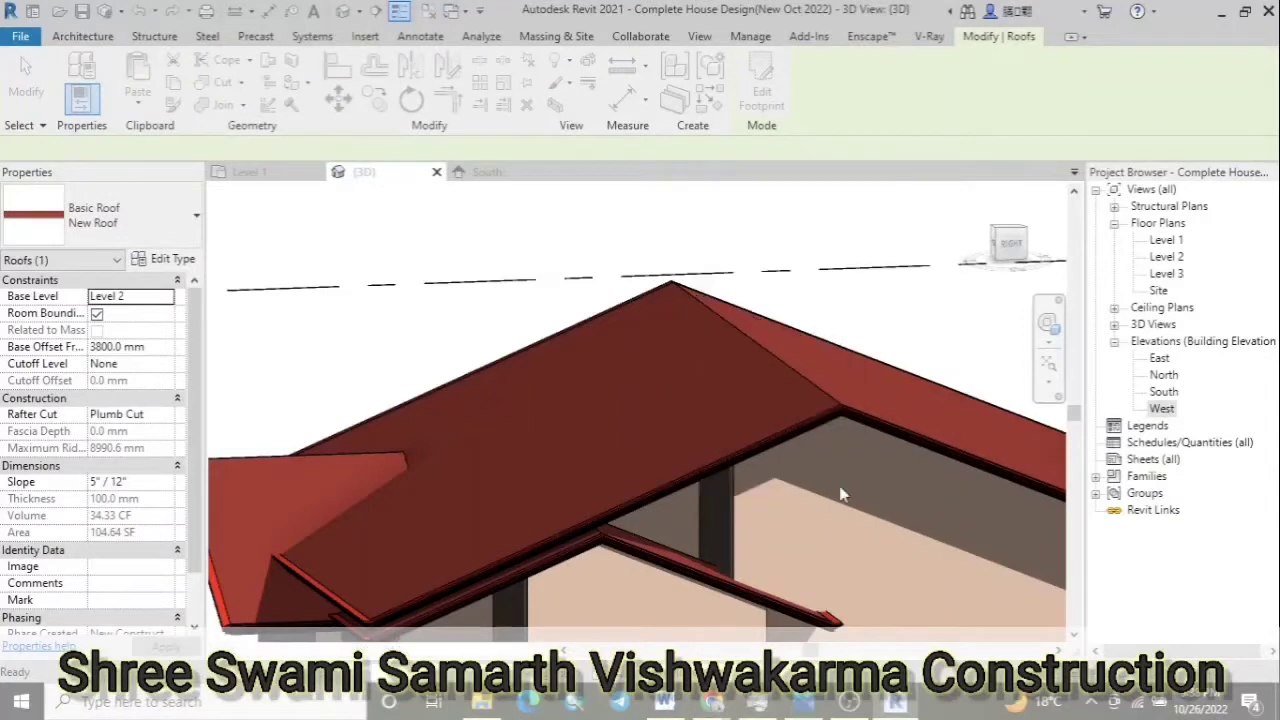
scroll(457, 306, down, 2)
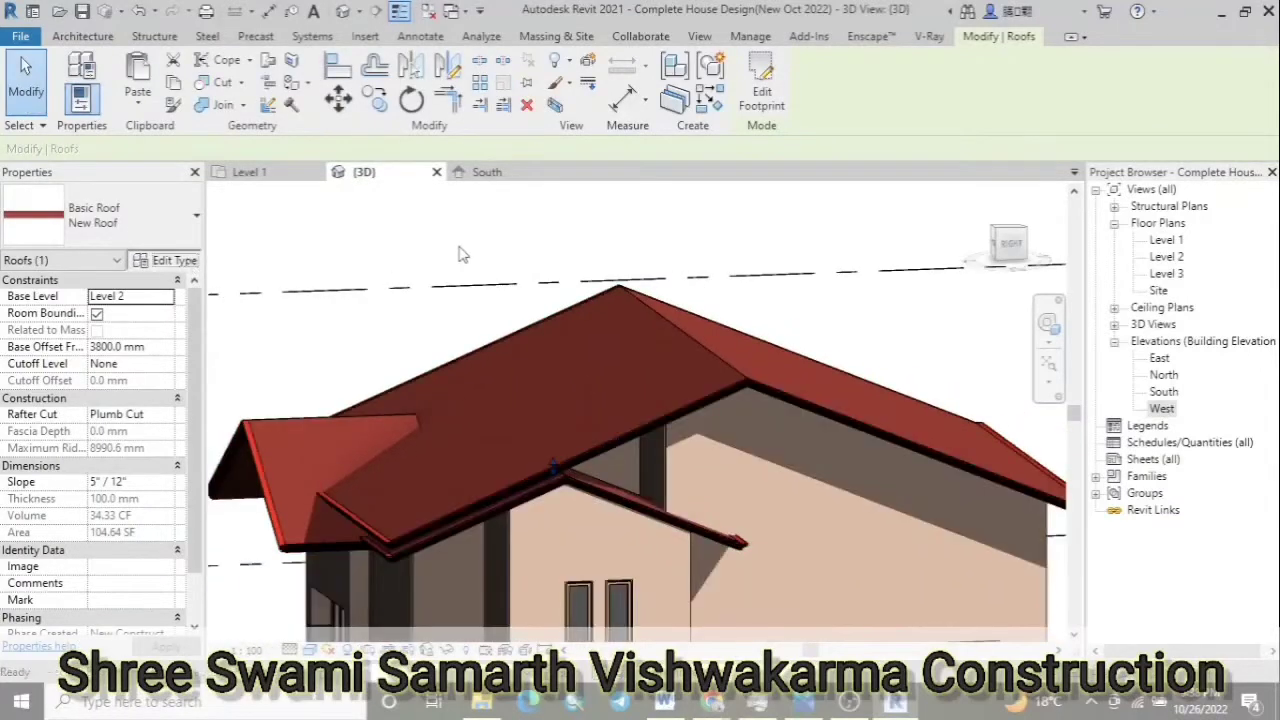
Duplicate its type as 'Side Under Roof New' with a 20 mm 1 Exterior Wall layer
click(168, 260)
click(973, 113)
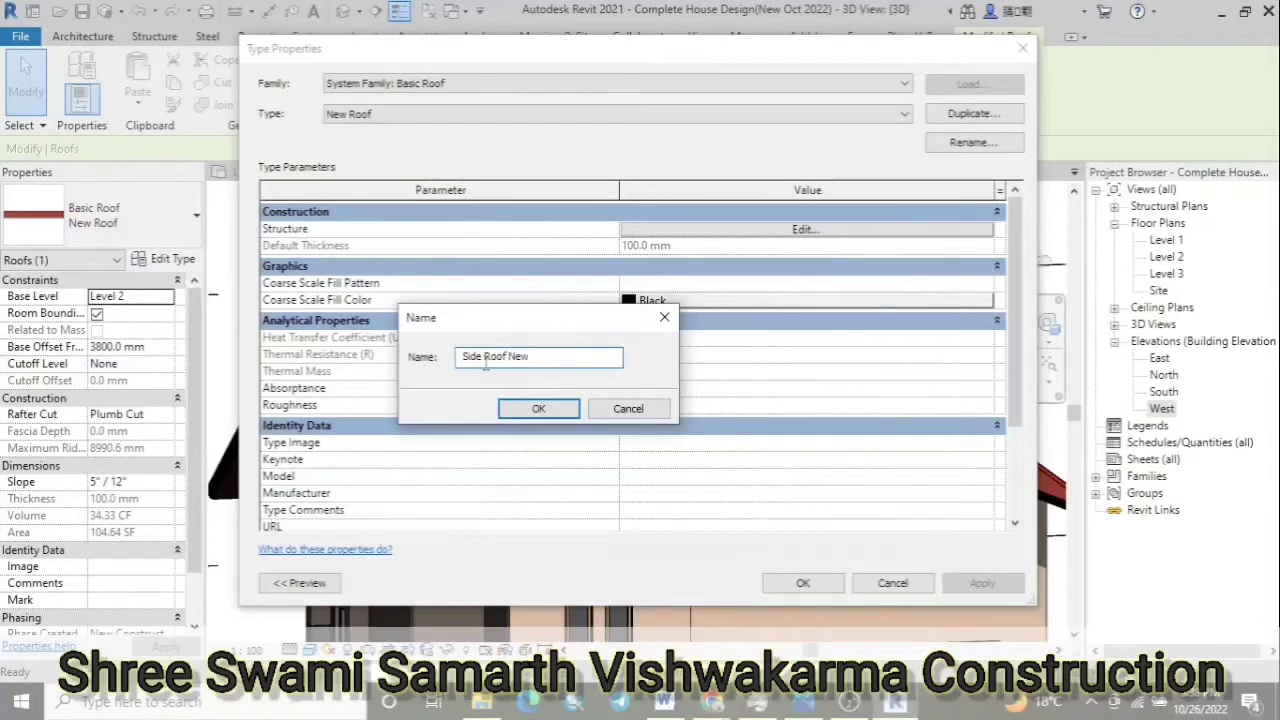
click(520, 408)
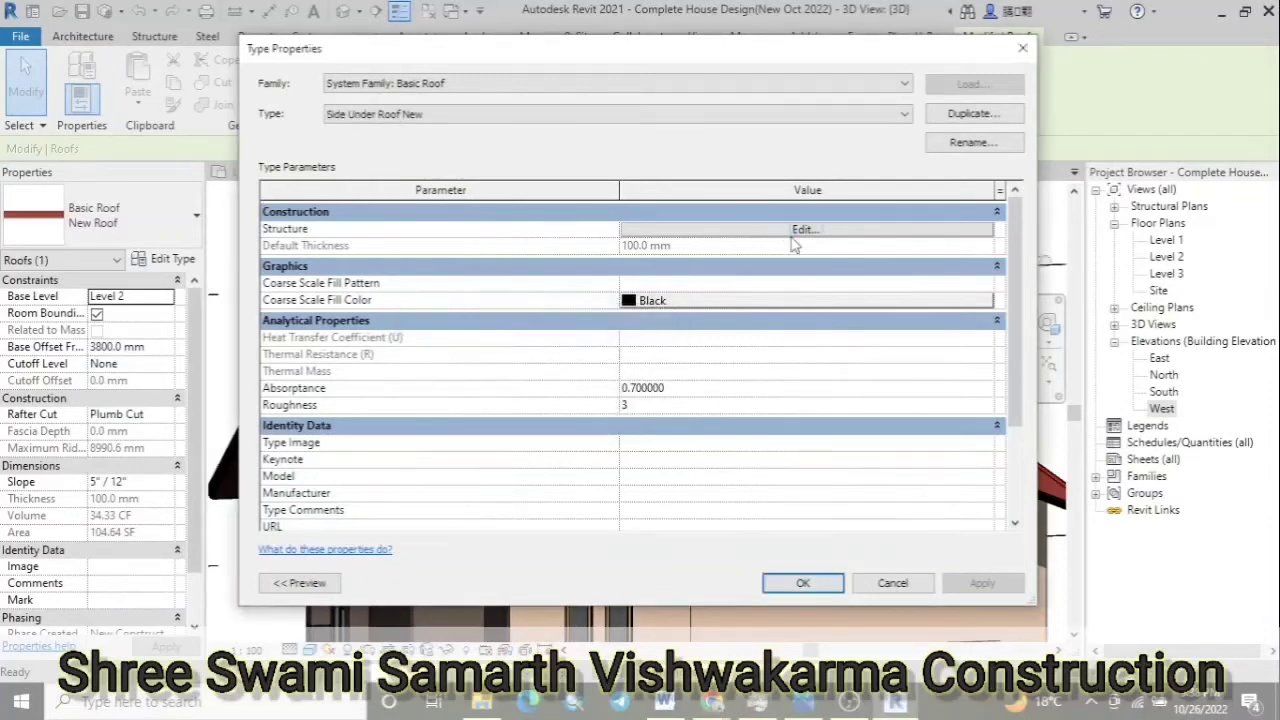
click(803, 230)
click(618, 227)
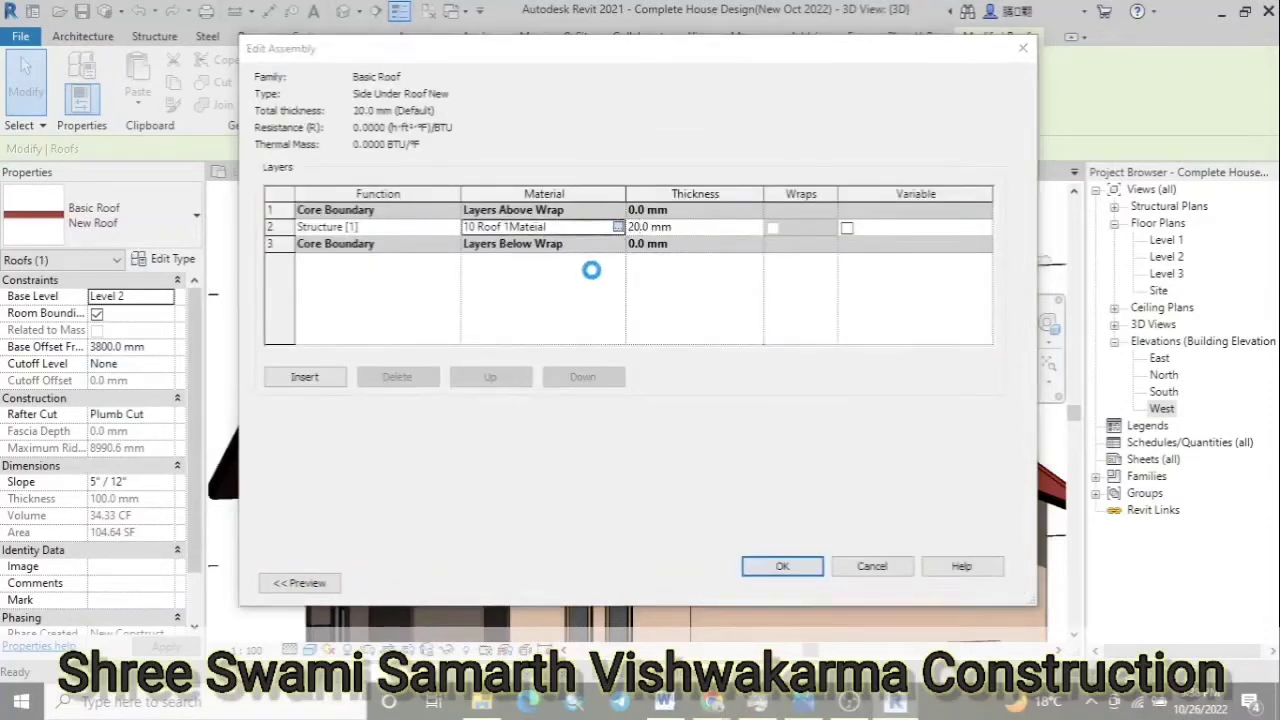
click(125, 149)
click(503, 515)
click(782, 566)
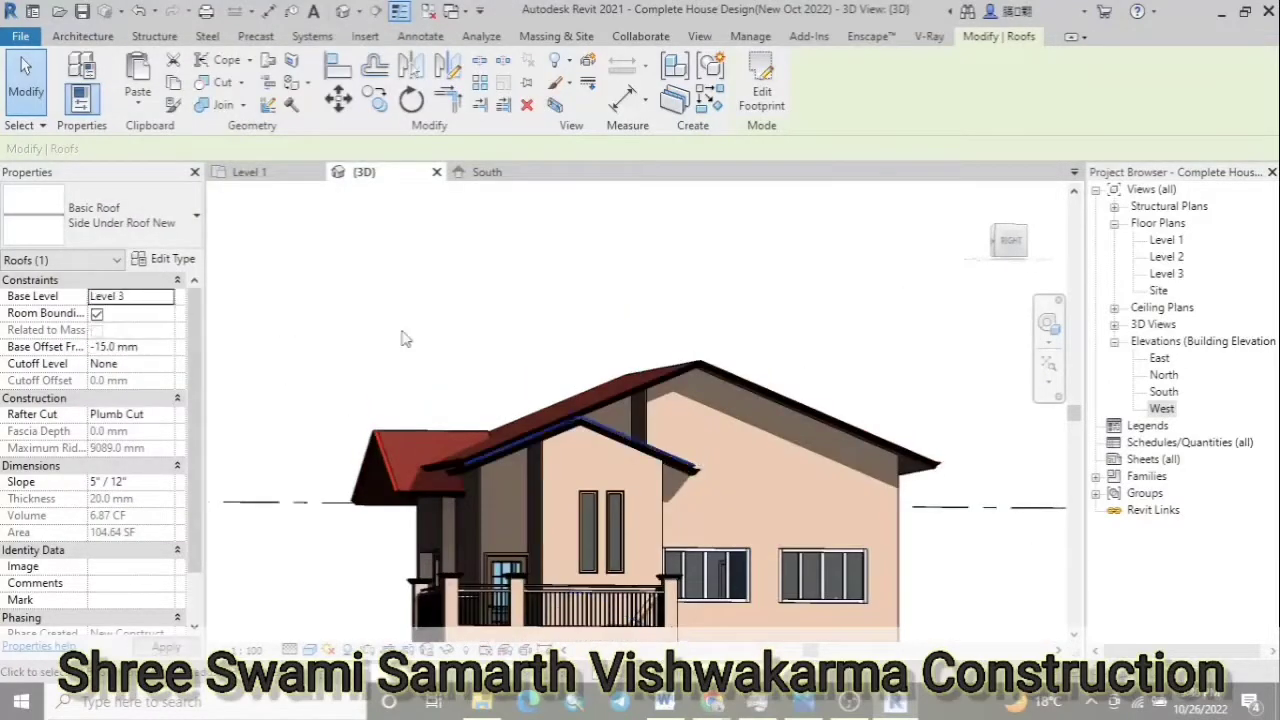
Set the Side Under Roof New base offset to -220 mm and deselect it
scroll(574, 441, up, 3)
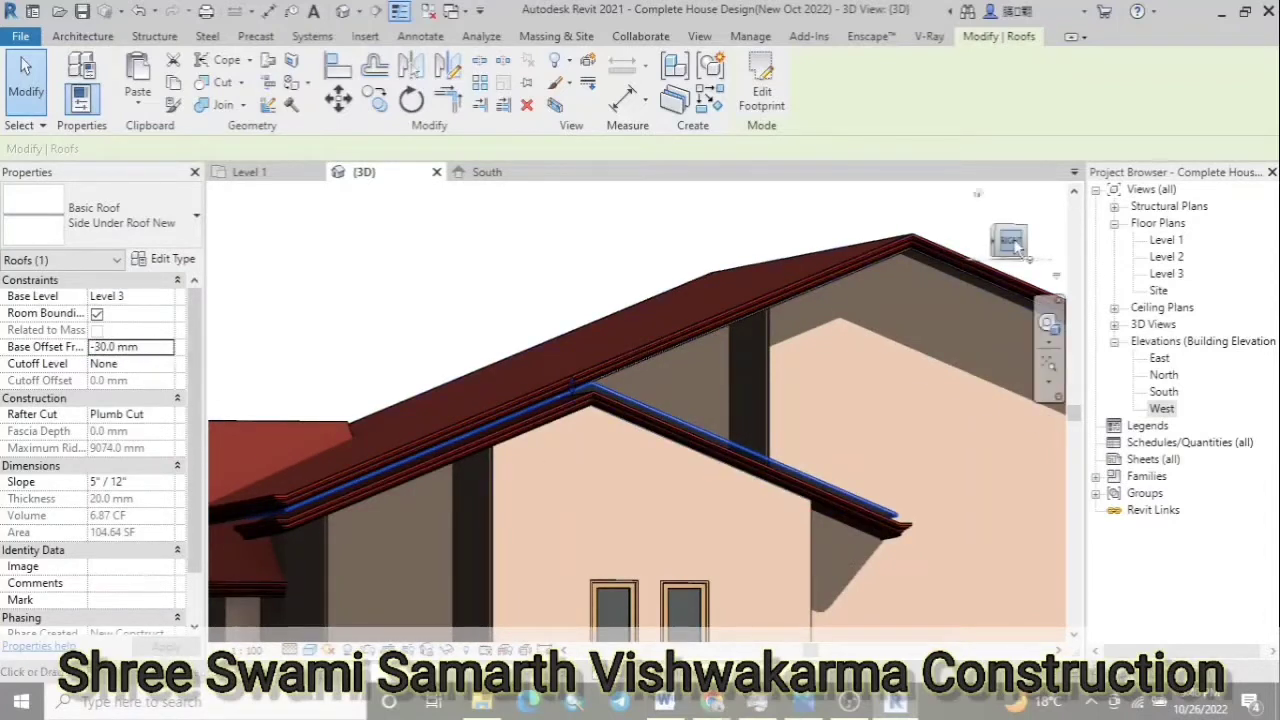
scroll(732, 393, down, 3)
scroll(633, 378, up, 3)
scroll(633, 378, up, 2)
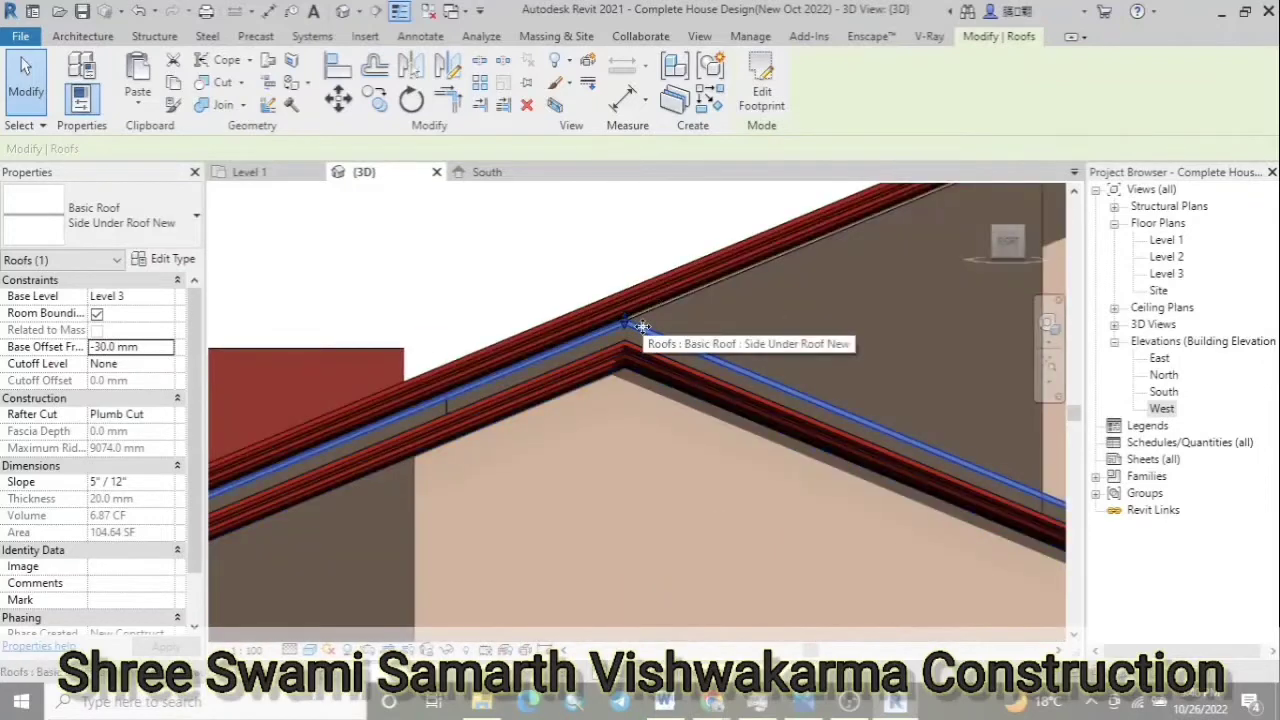
text(-220)
key(Return)
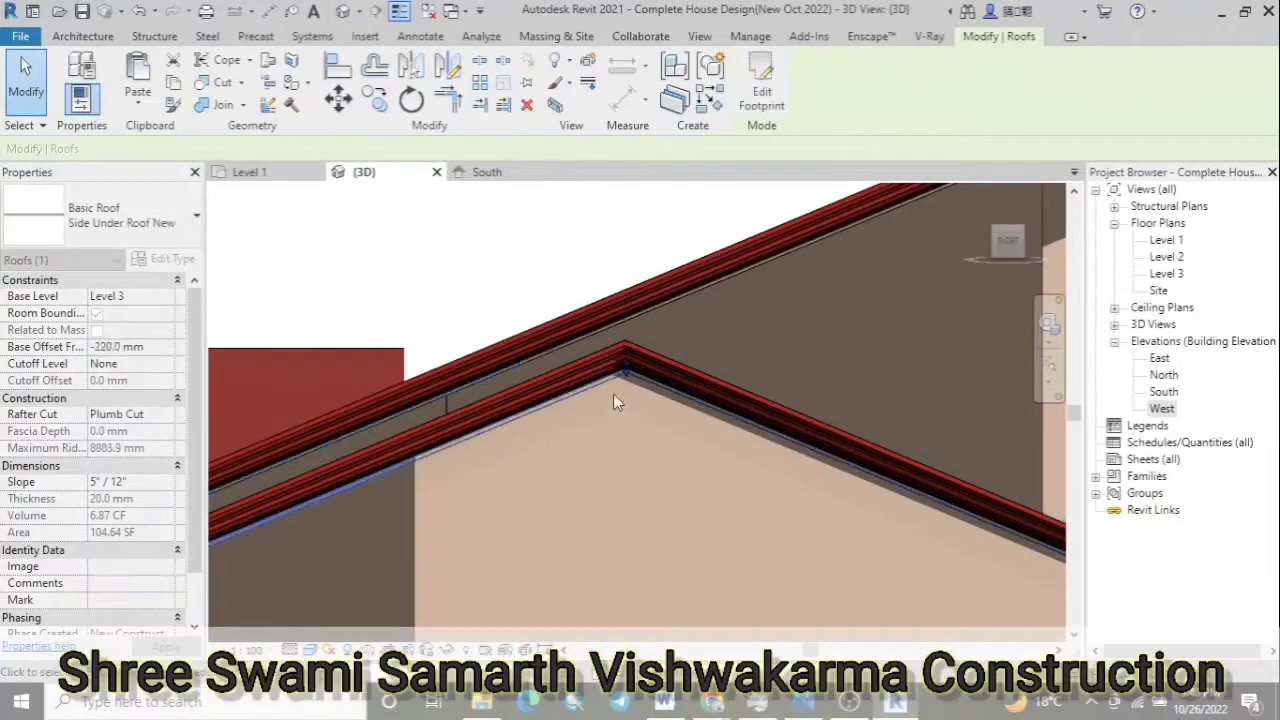
scroll(617, 382, down, 3)
key(Escape)
scroll(540, 479, up, 1)
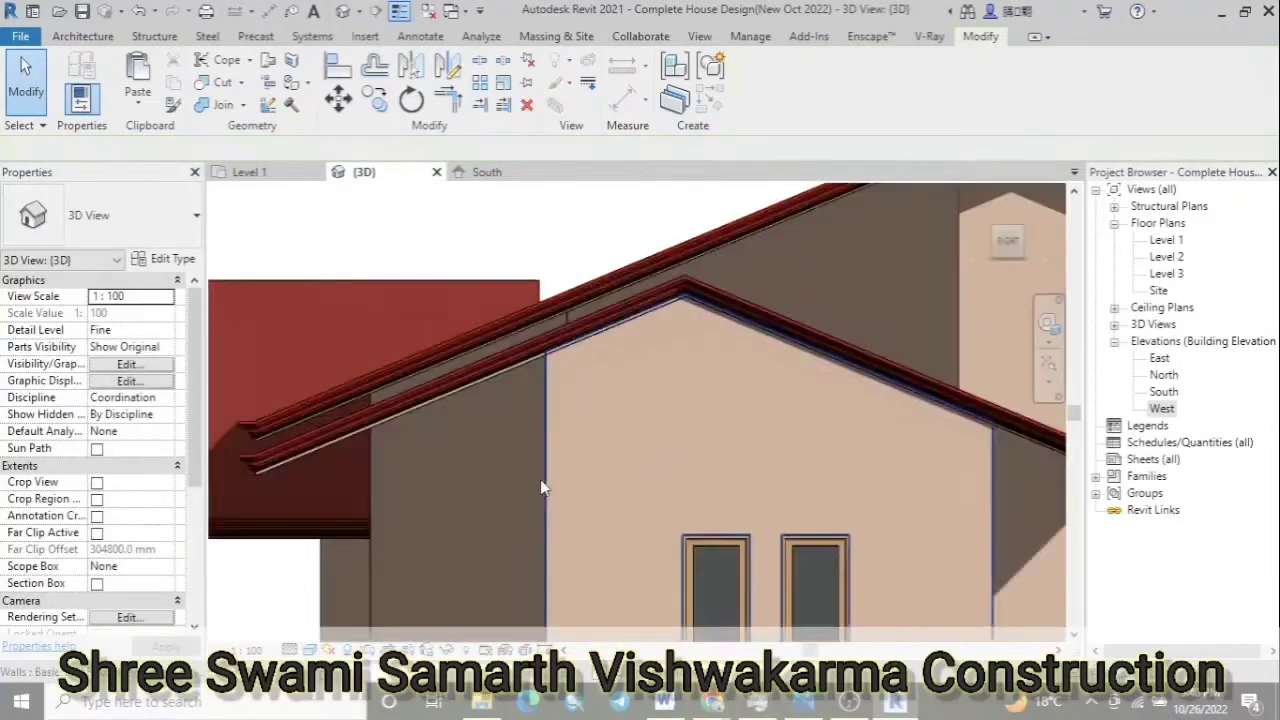
scroll(573, 369, down, 2)
mouse_move(573, 369)
shift+middle_down()
mouse_move(461, 463)
mouse_move(636, 342)
shift+middle_up()
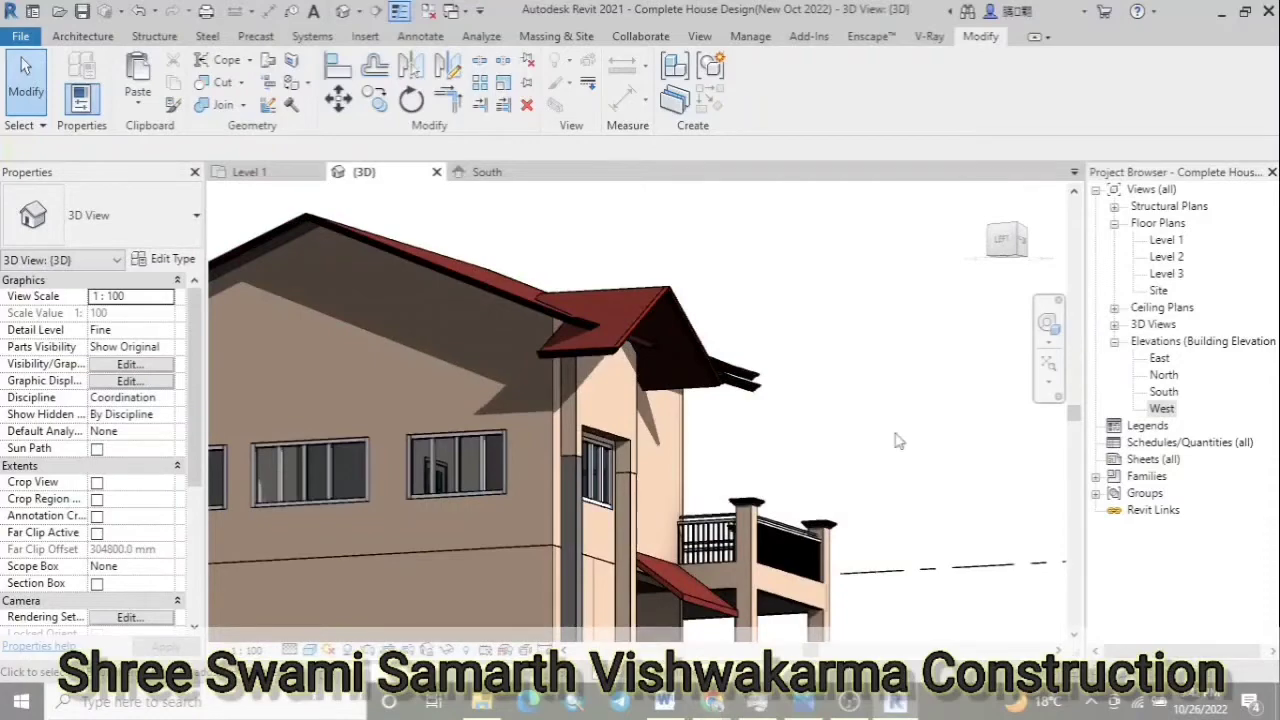
Orbit and zoom around the house to bring the small front gable roof into view
scroll(897, 441, down, 5)
mouse_move(897, 441)
shift+middle_down()
mouse_move(870, 425)
mouse_move(740, 449)
mouse_move(859, 526)
mouse_move(868, 319)
shift+middle_up()
scroll(862, 418, up, 5)
scroll(862, 418, up, 2)
scroll(862, 418, down, 5)
scroll(862, 418, up, 4)
shift+middle_drag(955, 366, 363, 361)
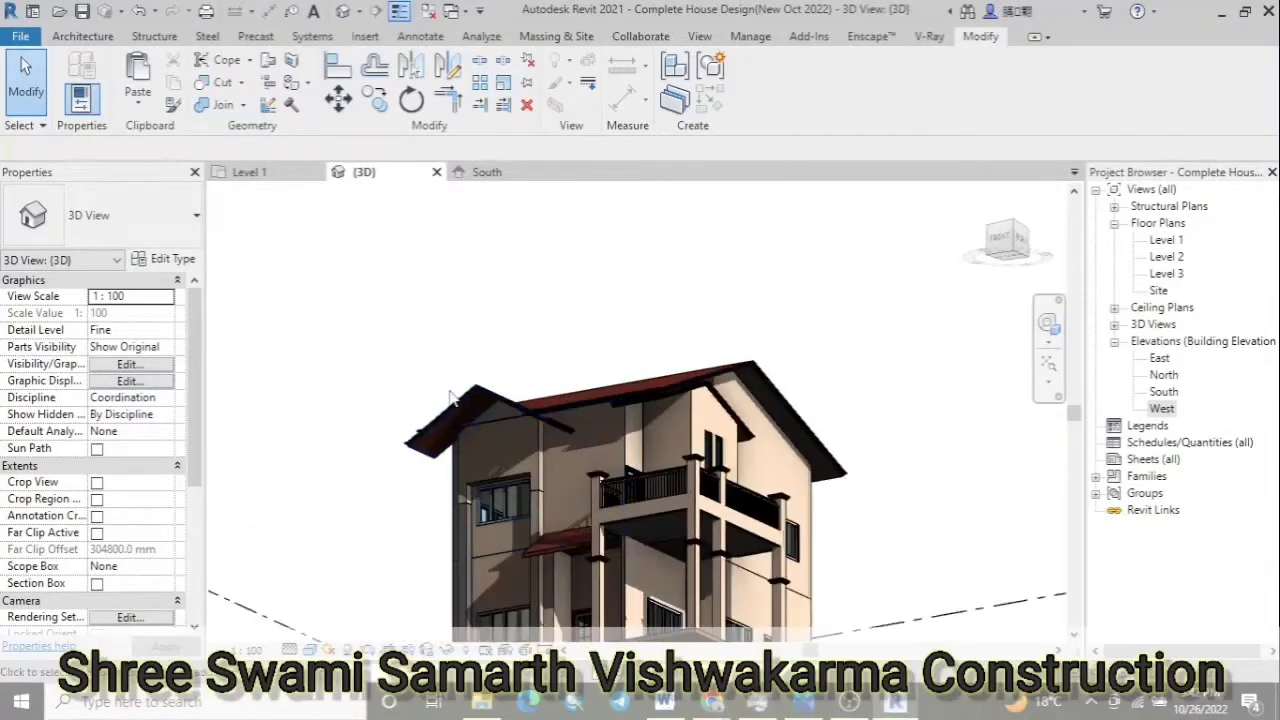
scroll(363, 361, up, 3)
scroll(311, 322, down, 2)
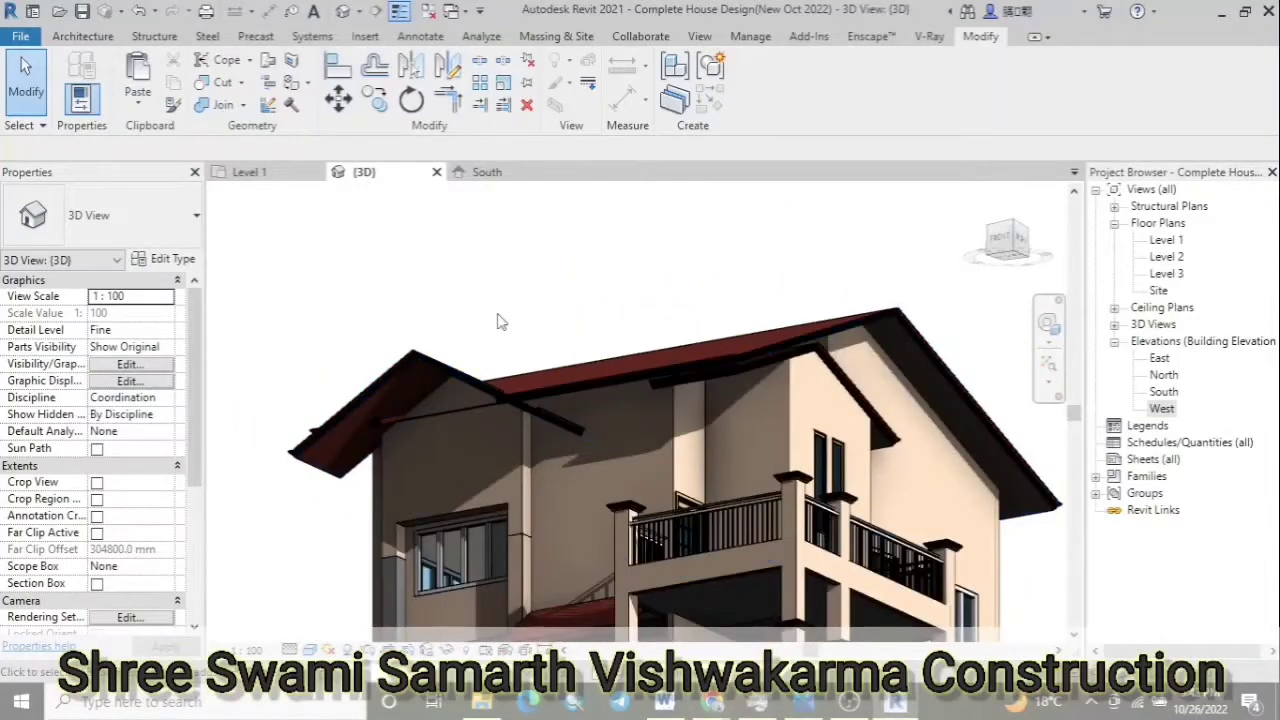
shift+middle_drag(452, 265, 703, 400)
Copy the small front gable roof and paste it aligned to Level 3
click(703, 400)
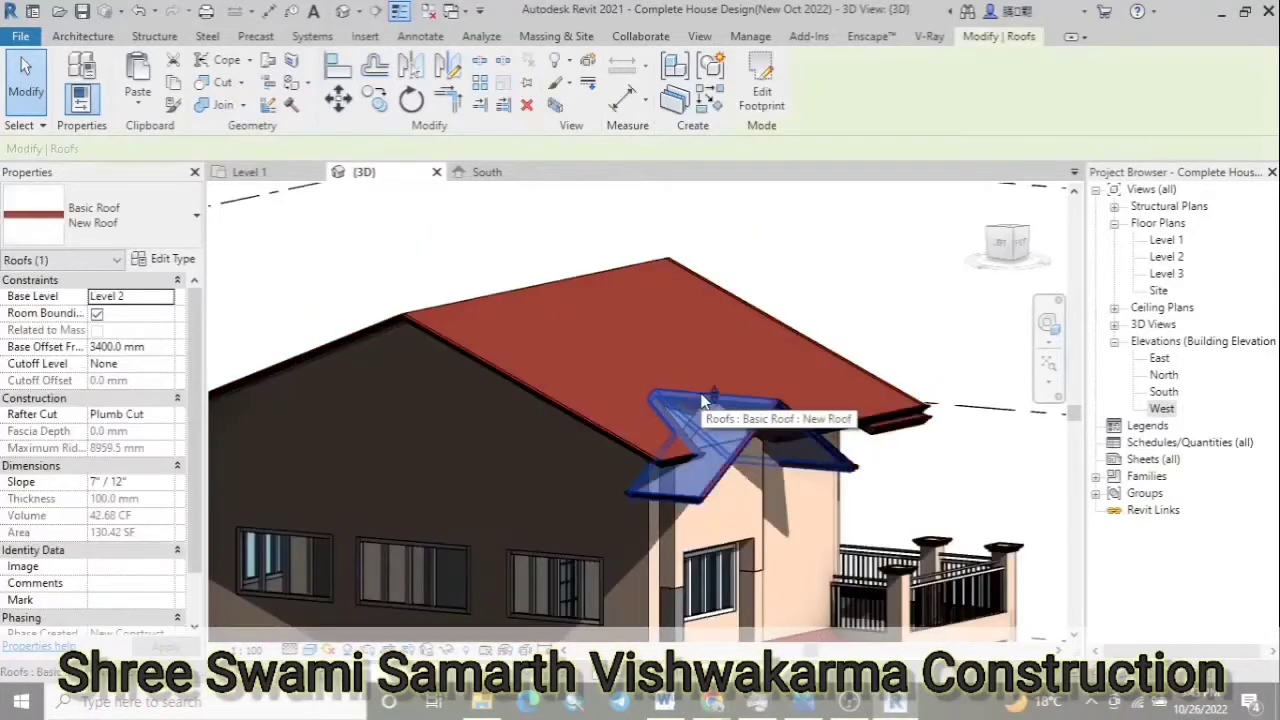
click(138, 108)
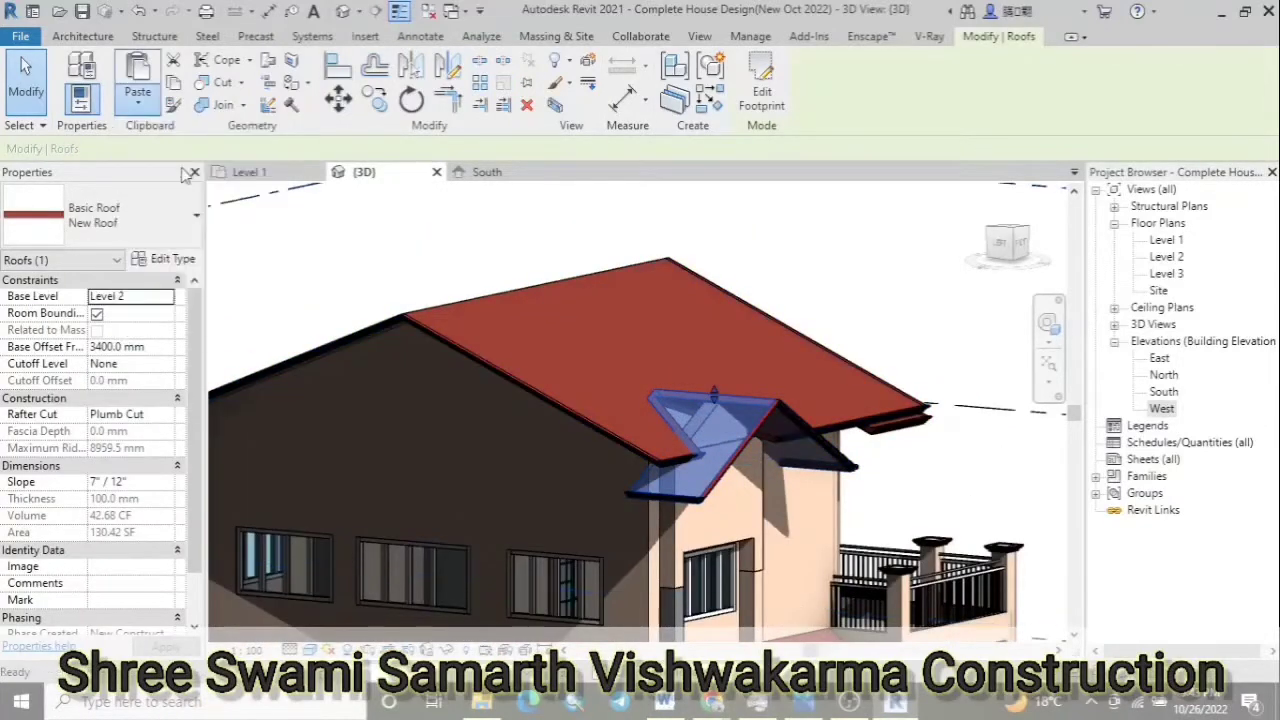
click(180, 168)
click(757, 260)
click(880, 400)
Duplicate its type as 'Front Under Roof New' with a 20 mm 1 Exterior Wall layer
click(172, 259)
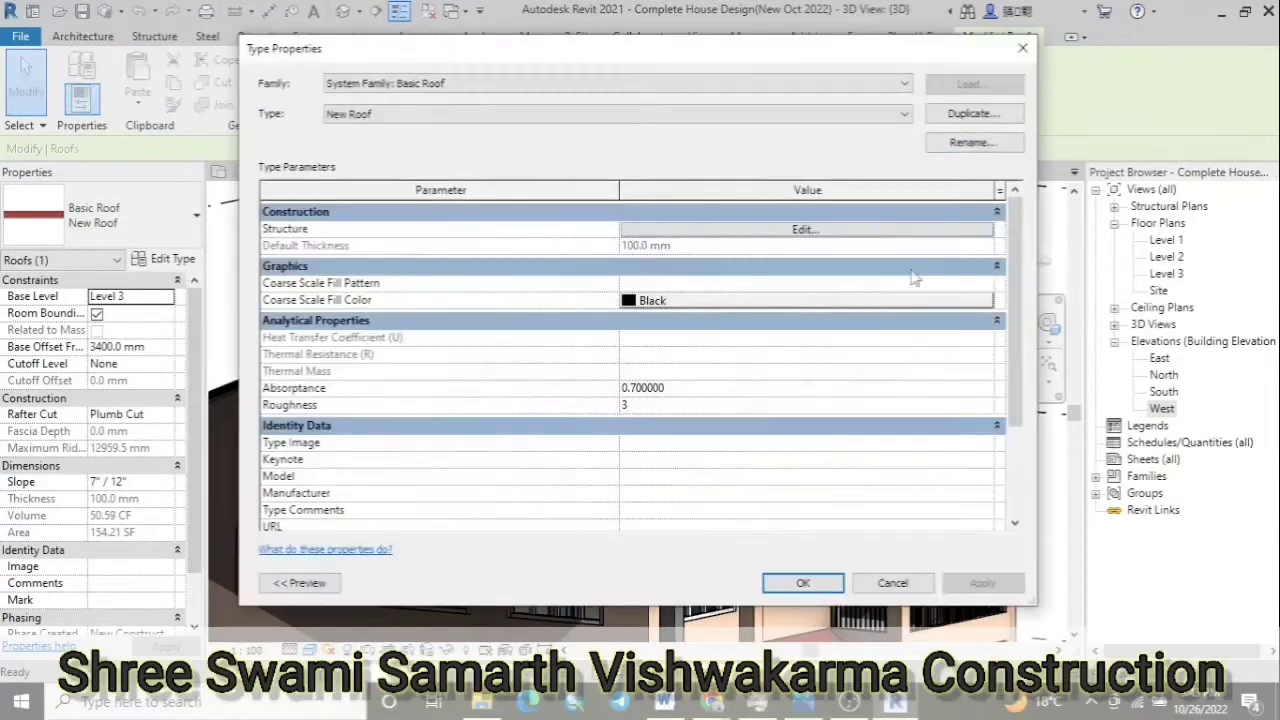
click(973, 113)
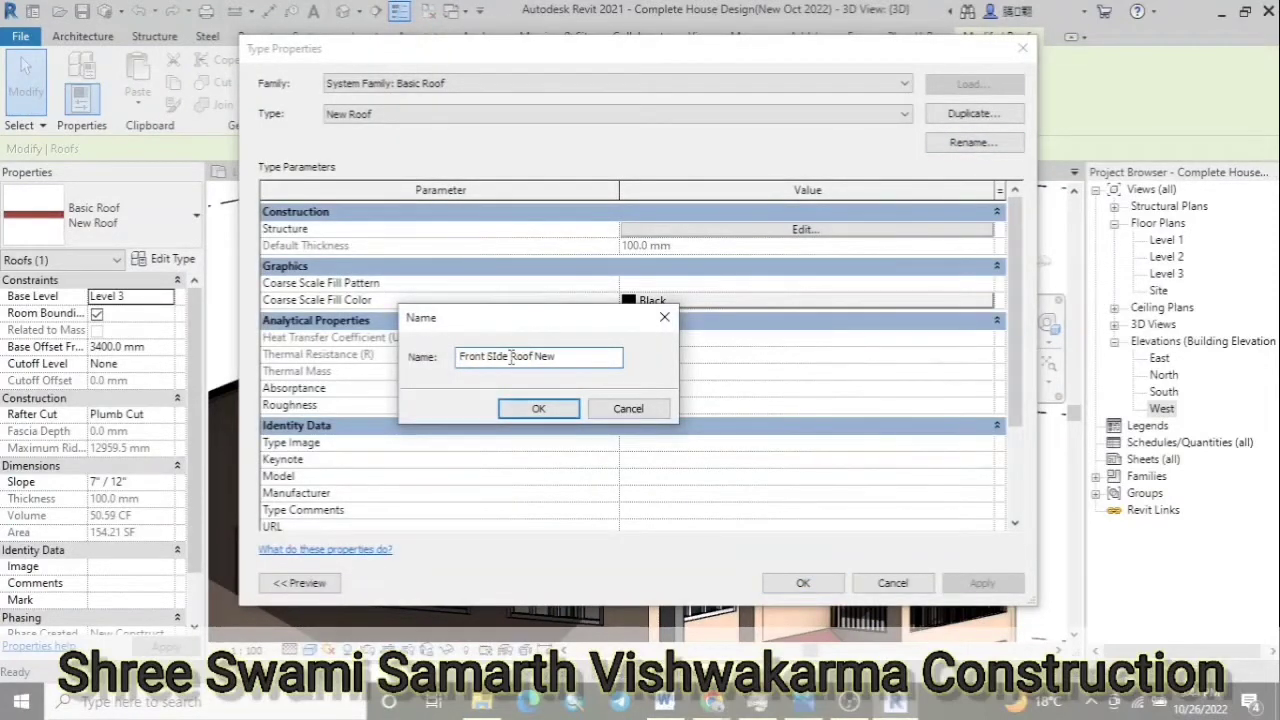
click(538, 408)
click(645, 229)
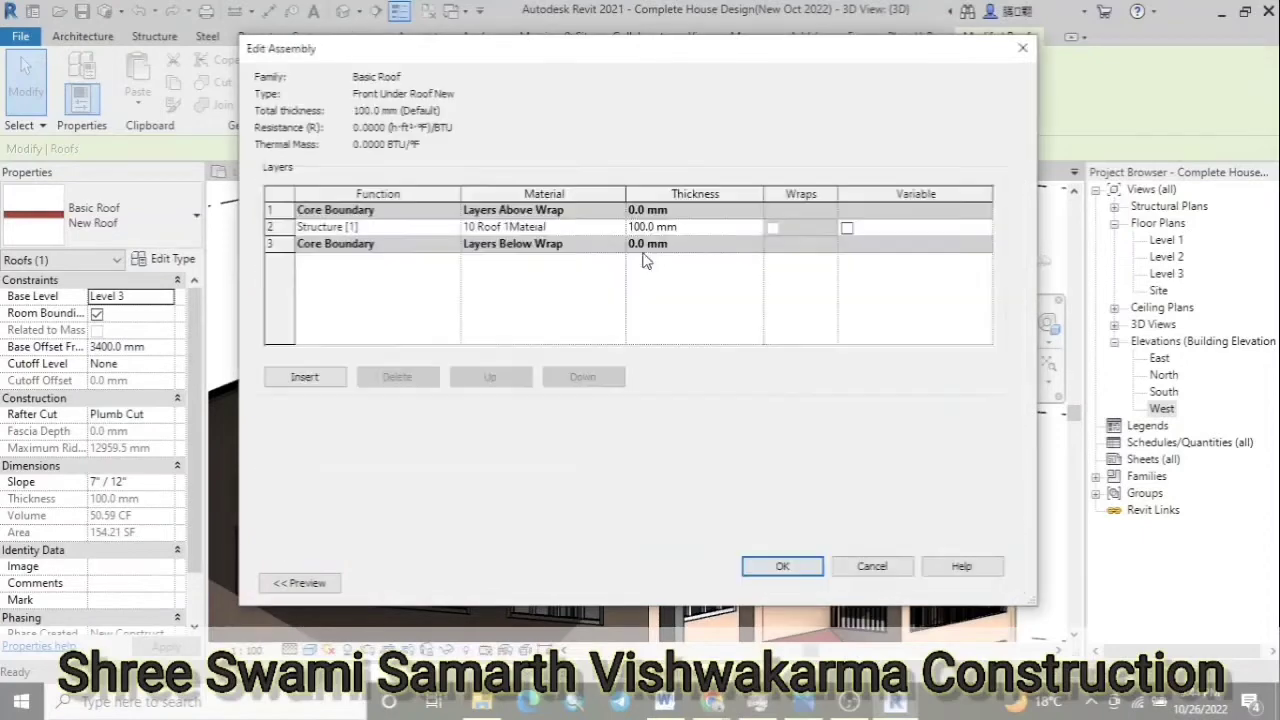
click(618, 227)
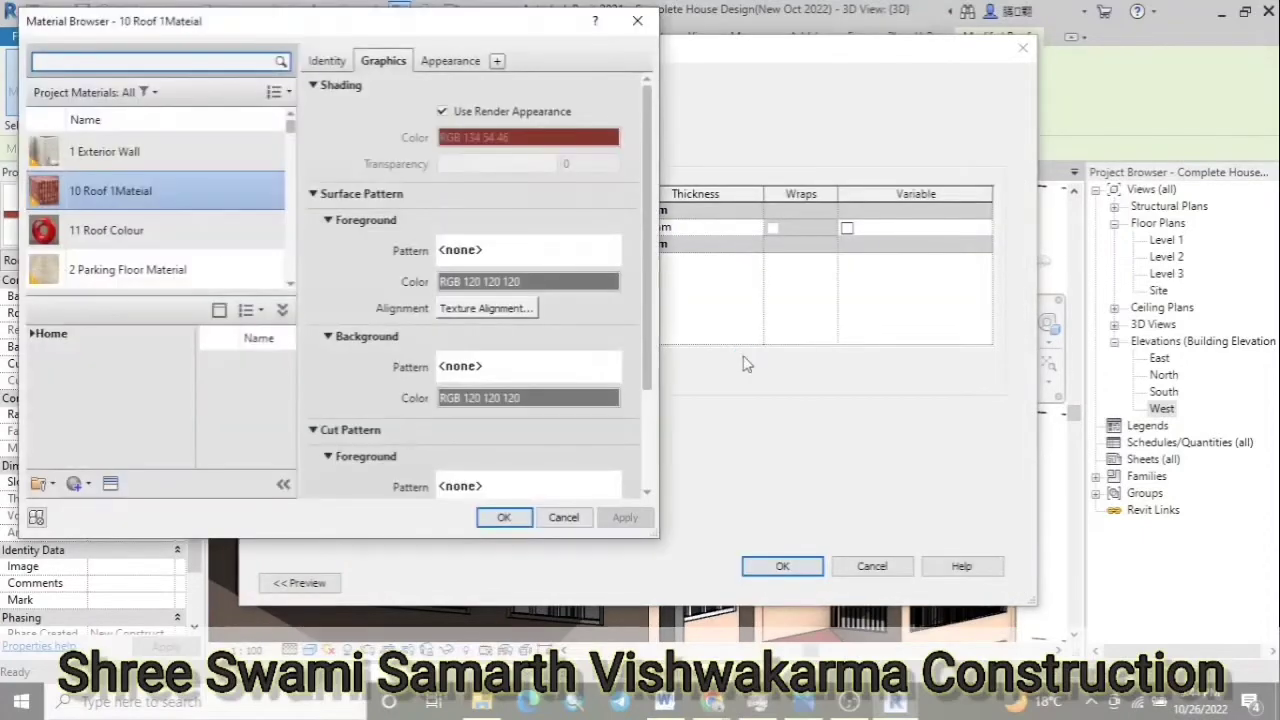
click(140, 154)
click(500, 517)
click(782, 566)
Apply the new roof type and set the upper roof's base level to Level 2
click(806, 660)
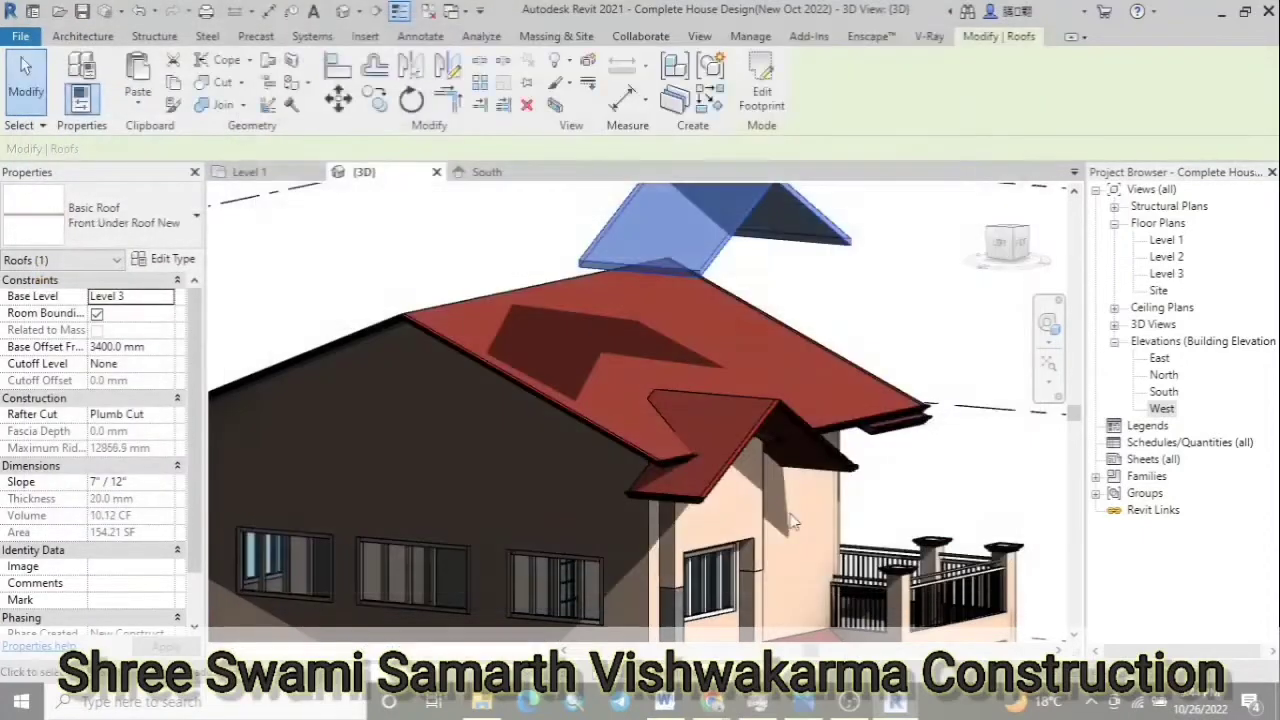
click(726, 250)
text(3485)
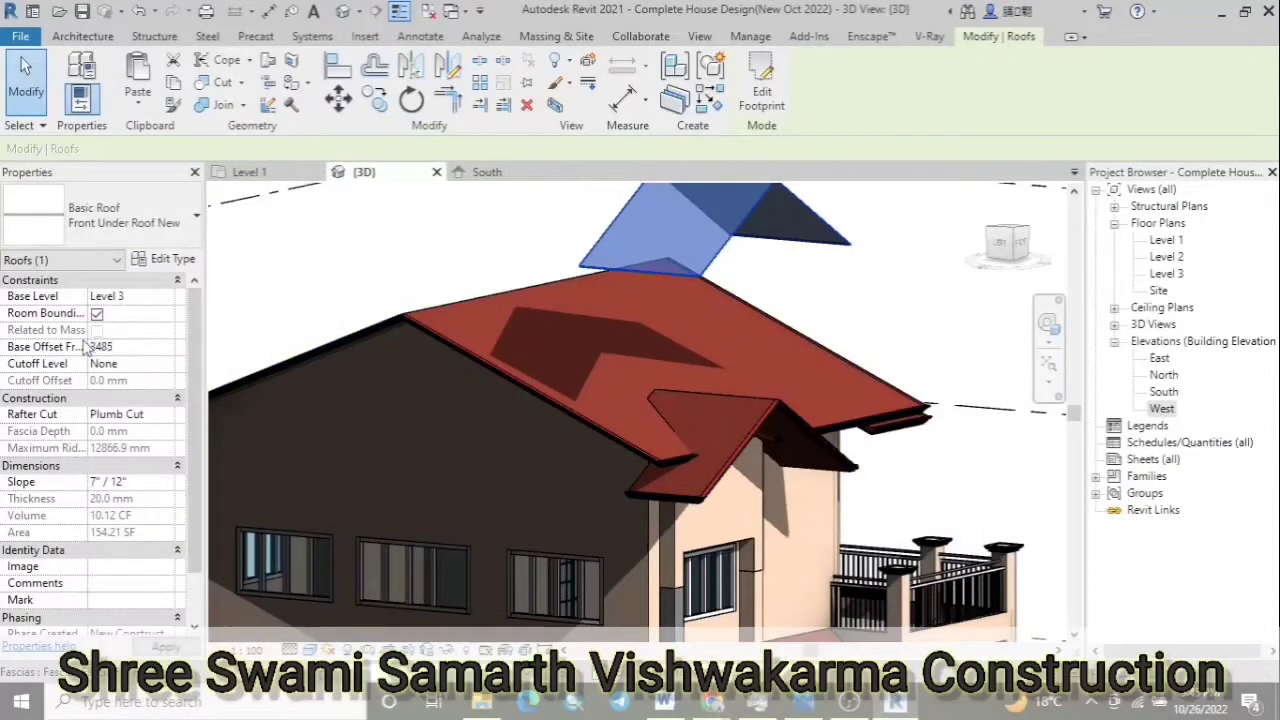
click(166, 296)
click(120, 322)
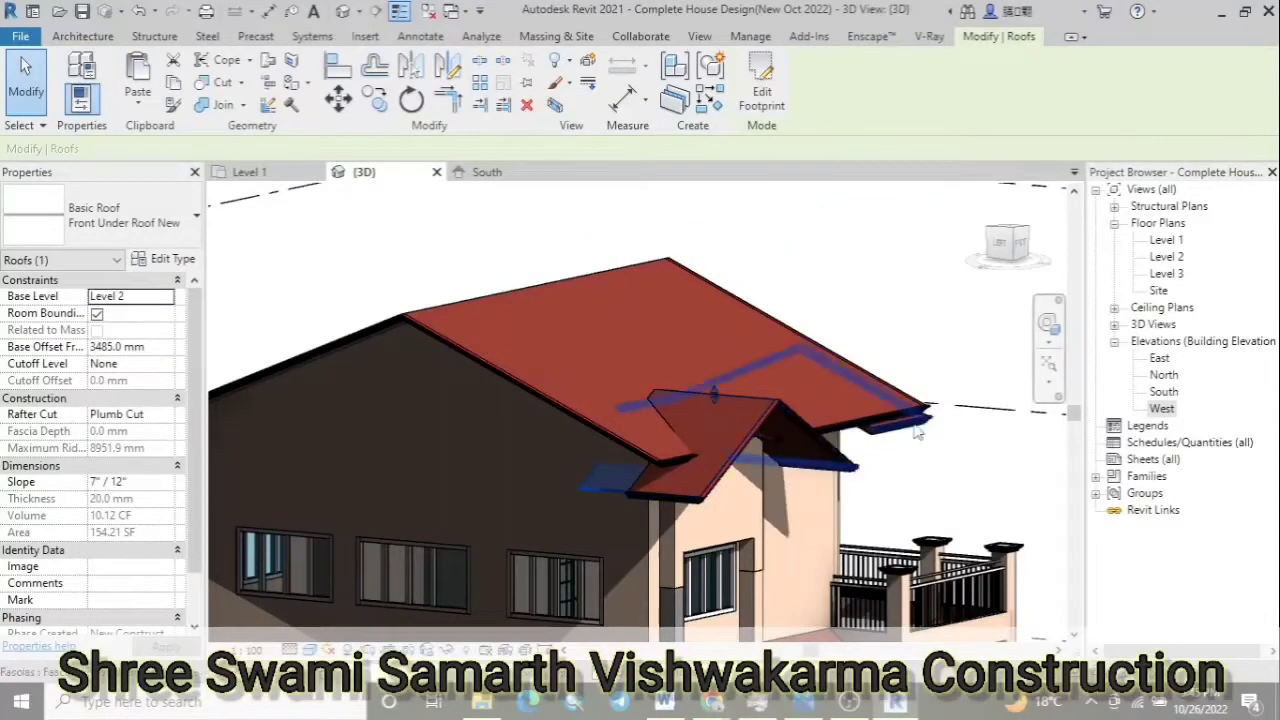
Lower the roof's base offset to 3365 mm, checking it from the front view
click(1019, 243)
scroll(633, 400, up, 2)
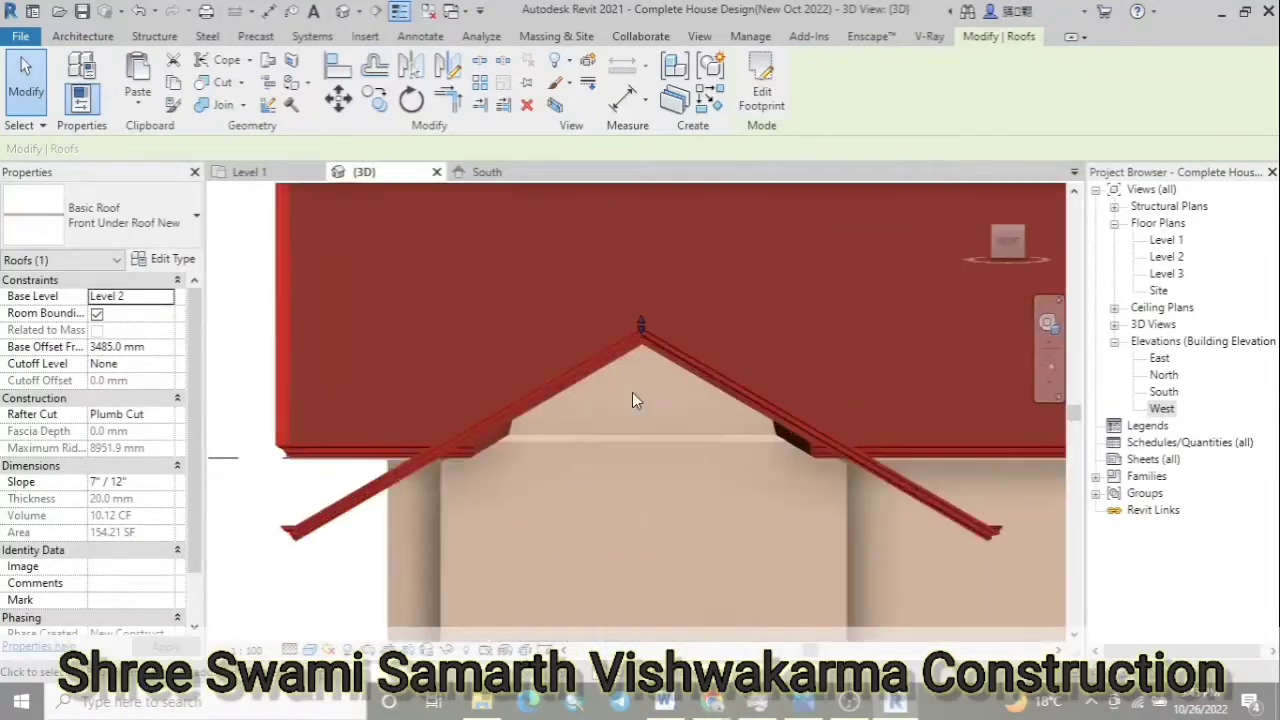
scroll(633, 400, up, 2)
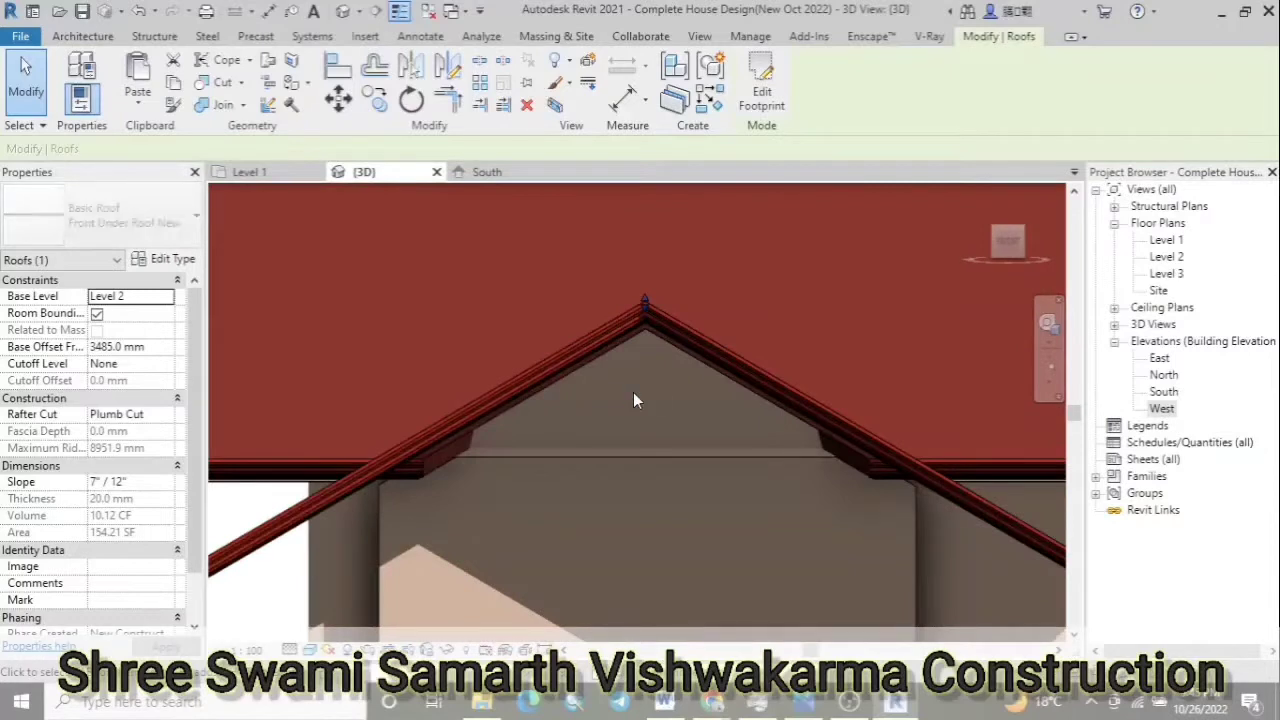
key(Down)
key(Down)
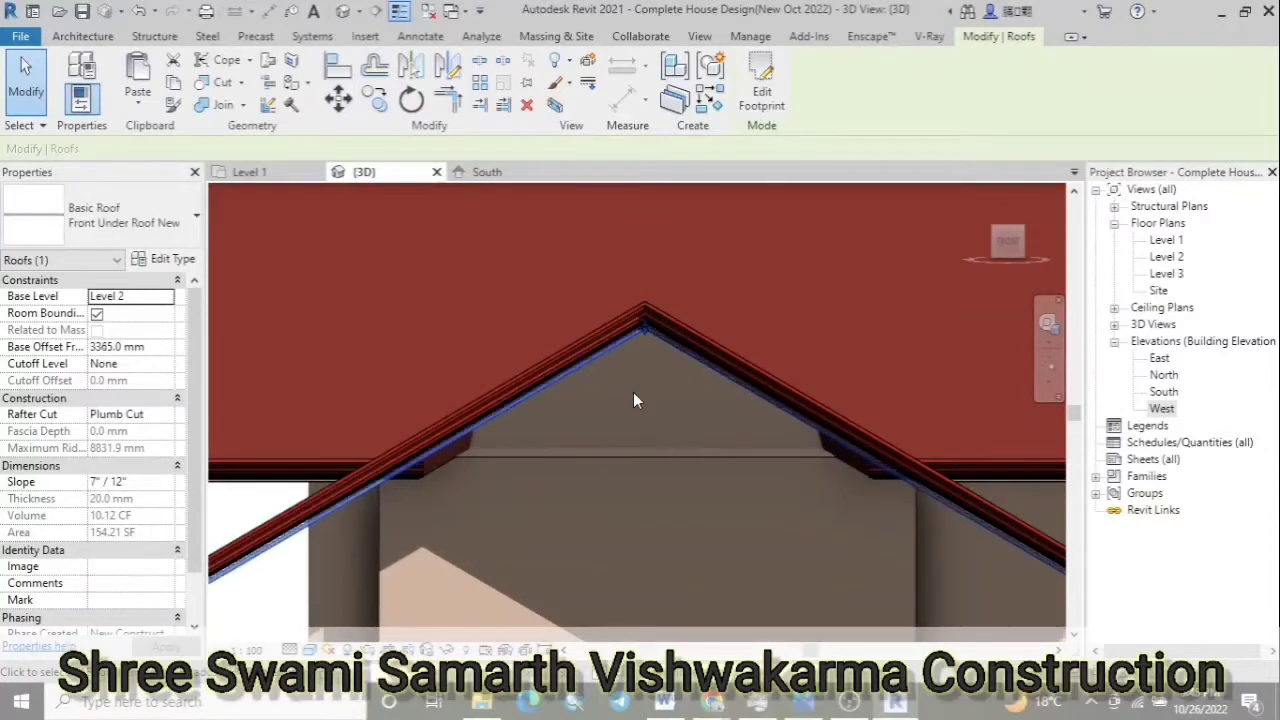
key(Escape)
scroll(650, 397, down, 3)
scroll(376, 382, down, 3)
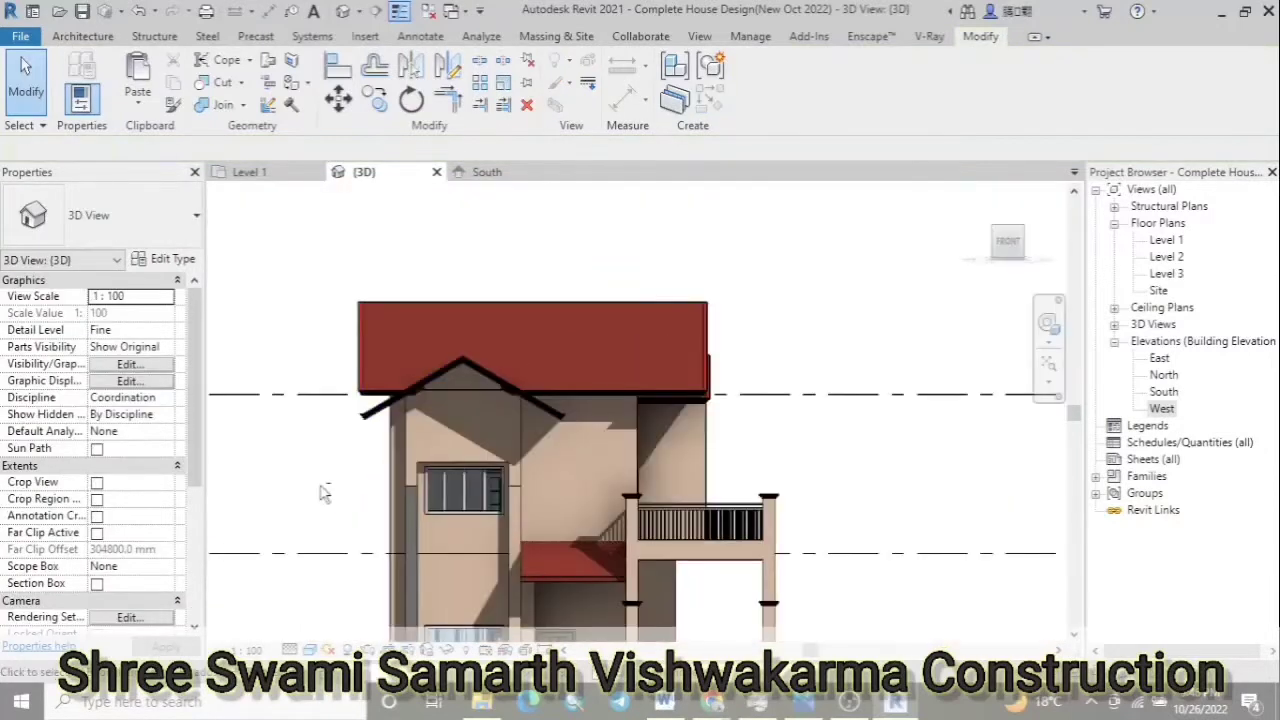
mouse_move(322, 492)
shift+middle_down()
mouse_move(672, 543)
mouse_move(531, 471)
mouse_move(644, 386)
shift+middle_up()
scroll(644, 386, up, 5)
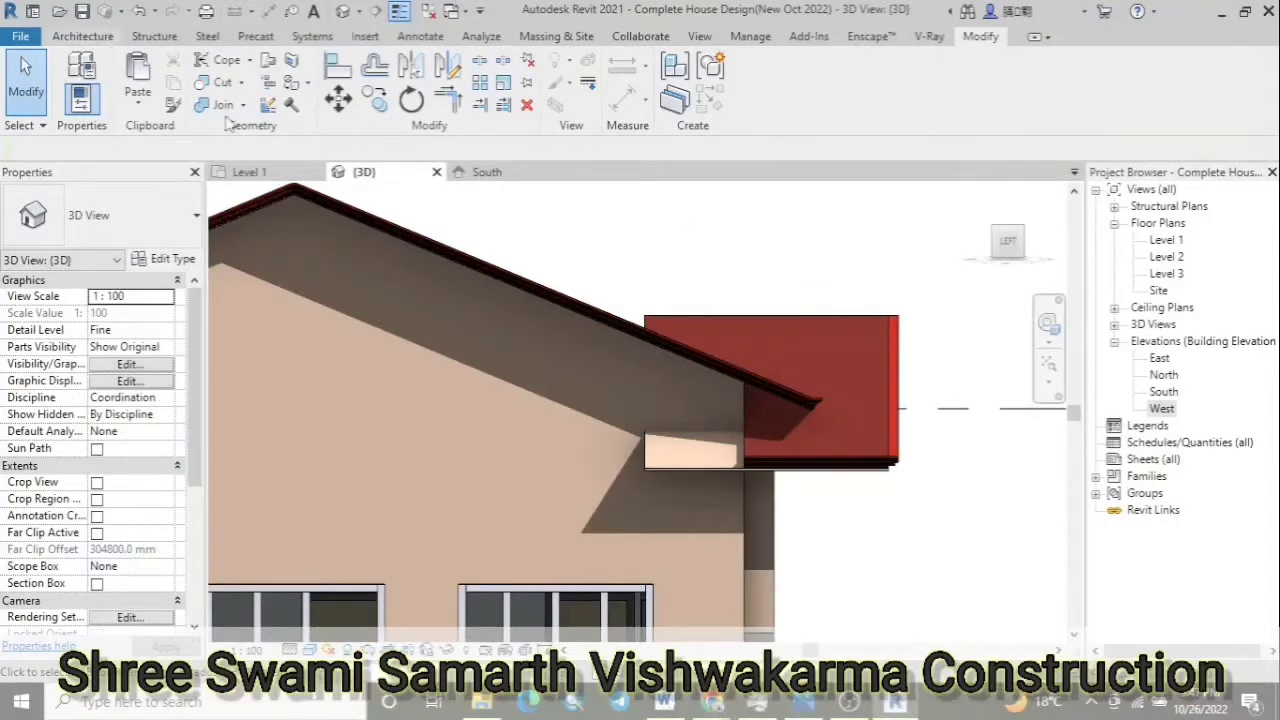
Start a Model In-Place with the Roofs category, then cancel the naming prompt
click(83, 36)
click(220, 91)
click(245, 168)
scroll(540, 205, down, 10)
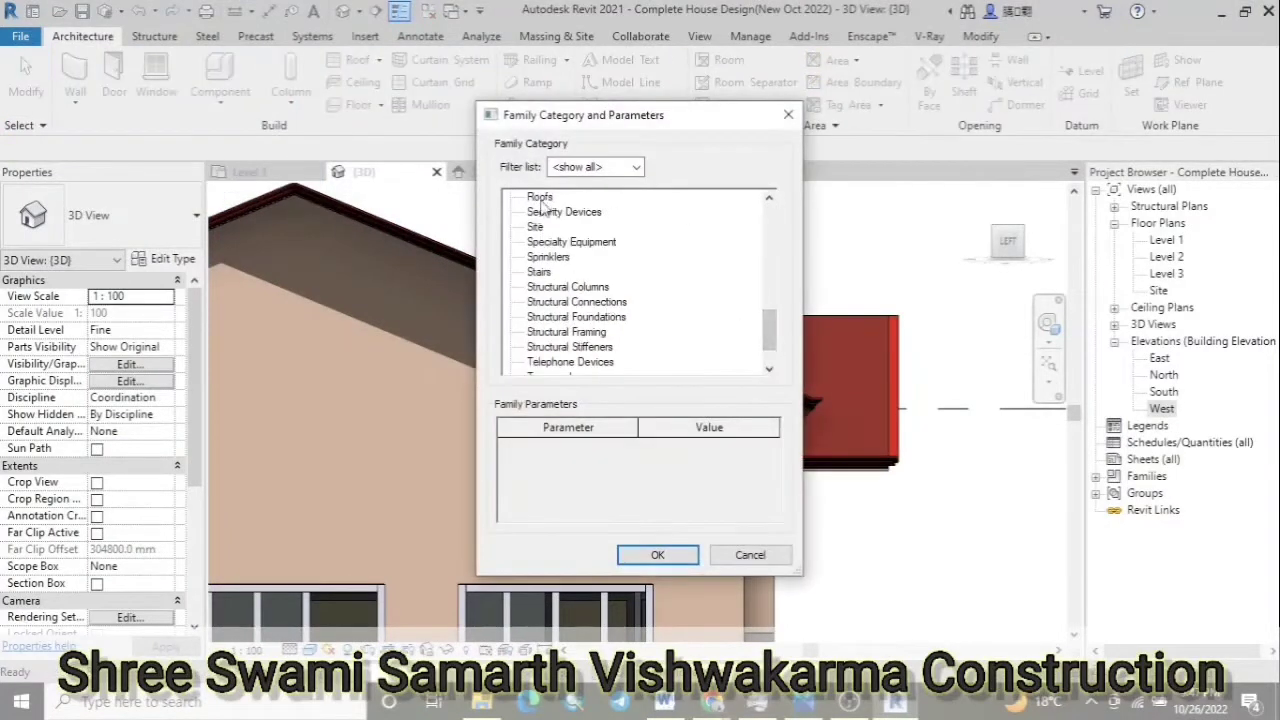
click(540, 197)
click(657, 554)
click(675, 313)
Restart the in-place model in the Roofs category and accept the name Roofs 4
click(220, 91)
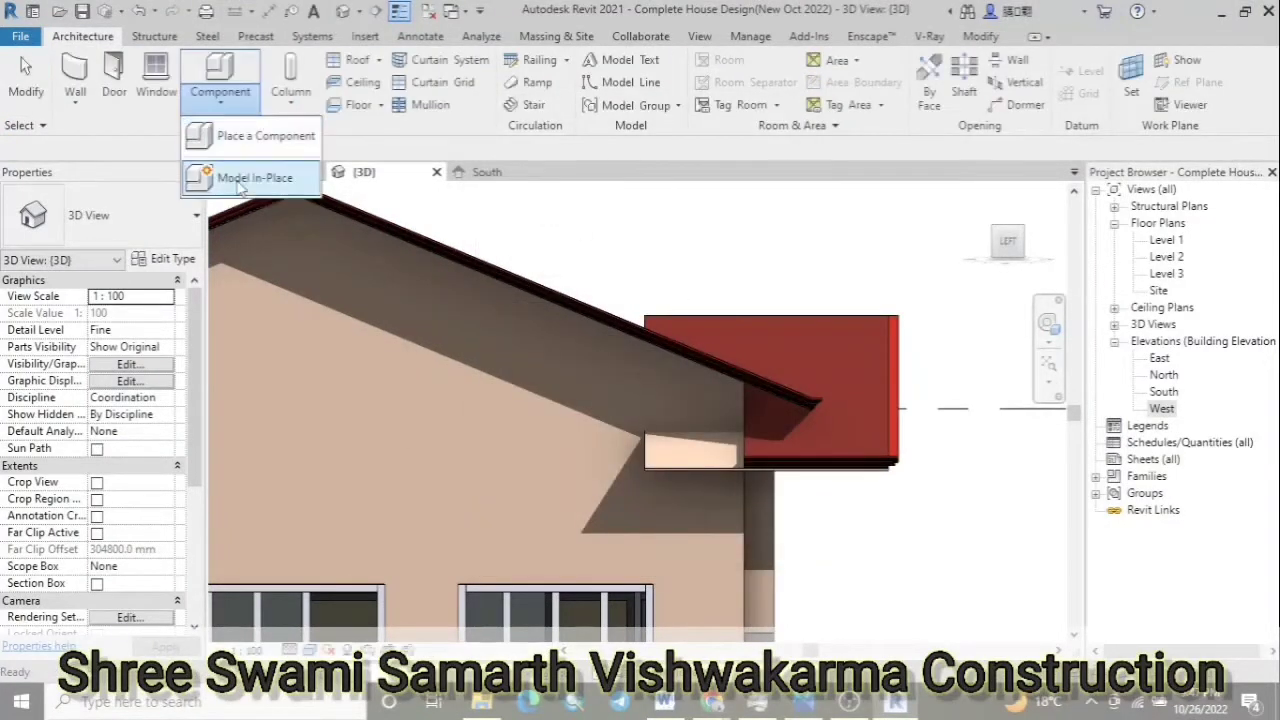
click(240, 180)
scroll(530, 320, down, 5)
double_click(530, 316)
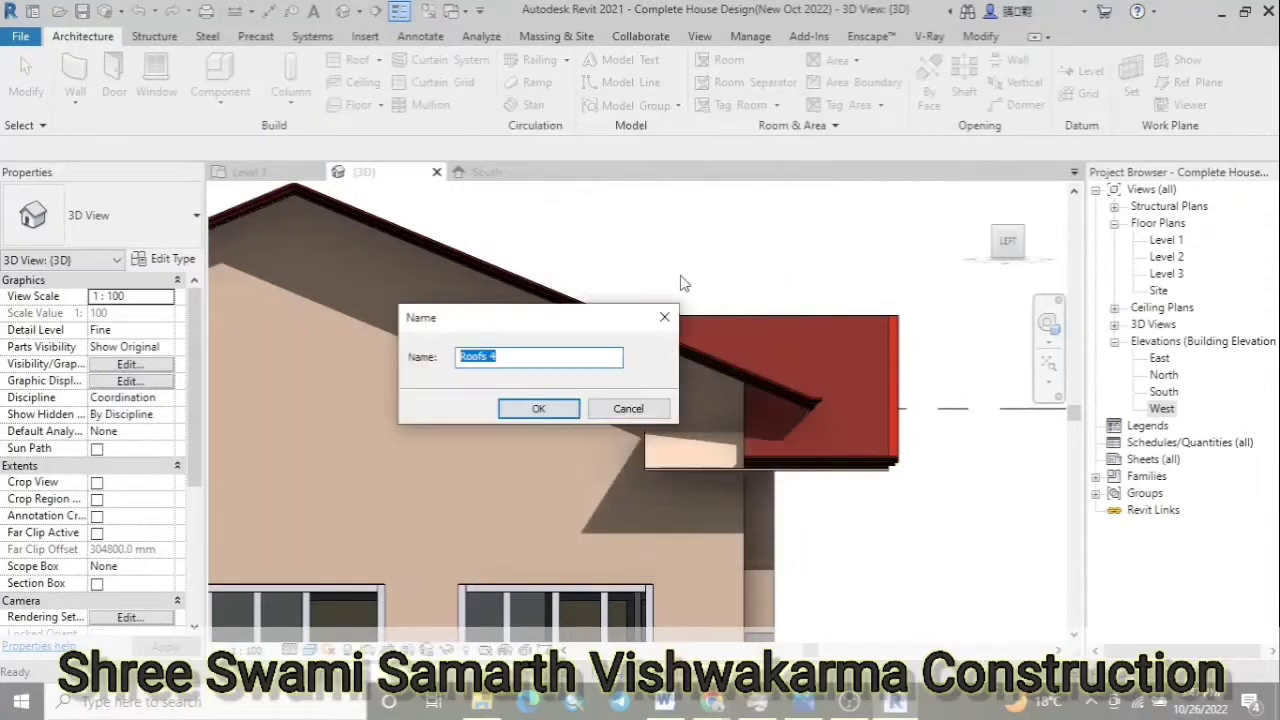
click(538, 408)
click(362, 75)
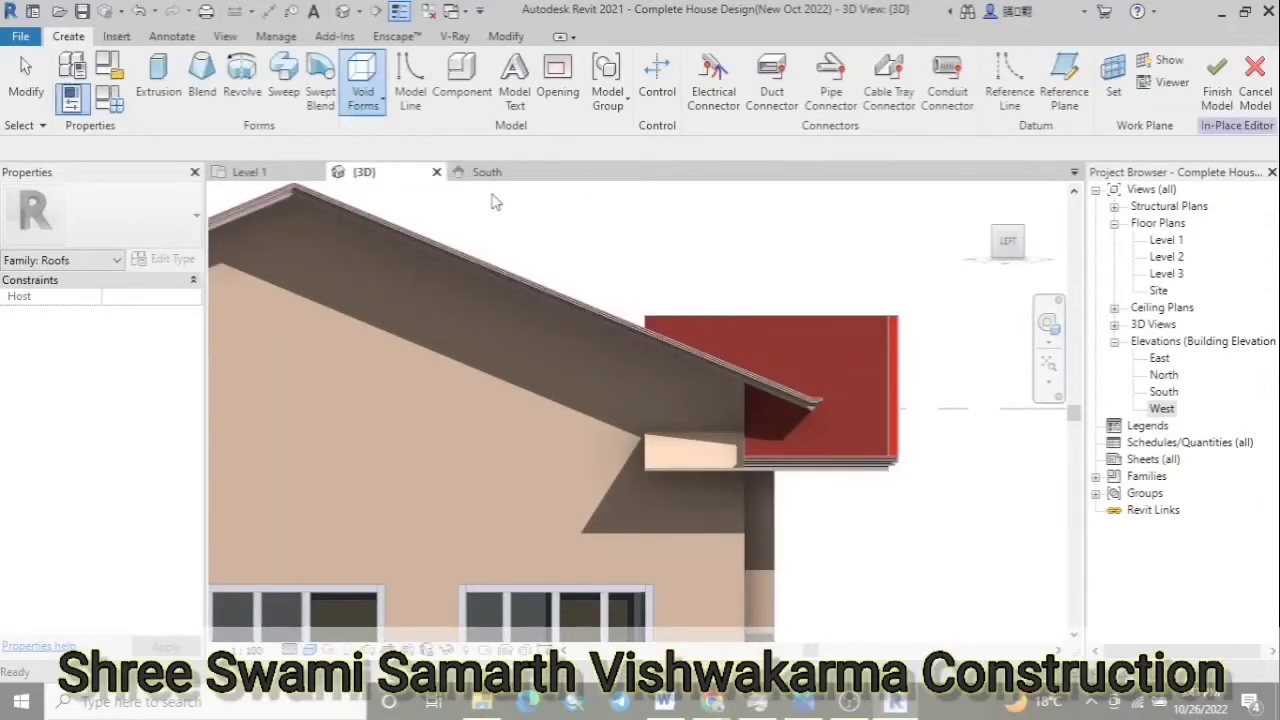
Sketch a closed void extrusion loop around the eave block under the sloped roof
key(Return)
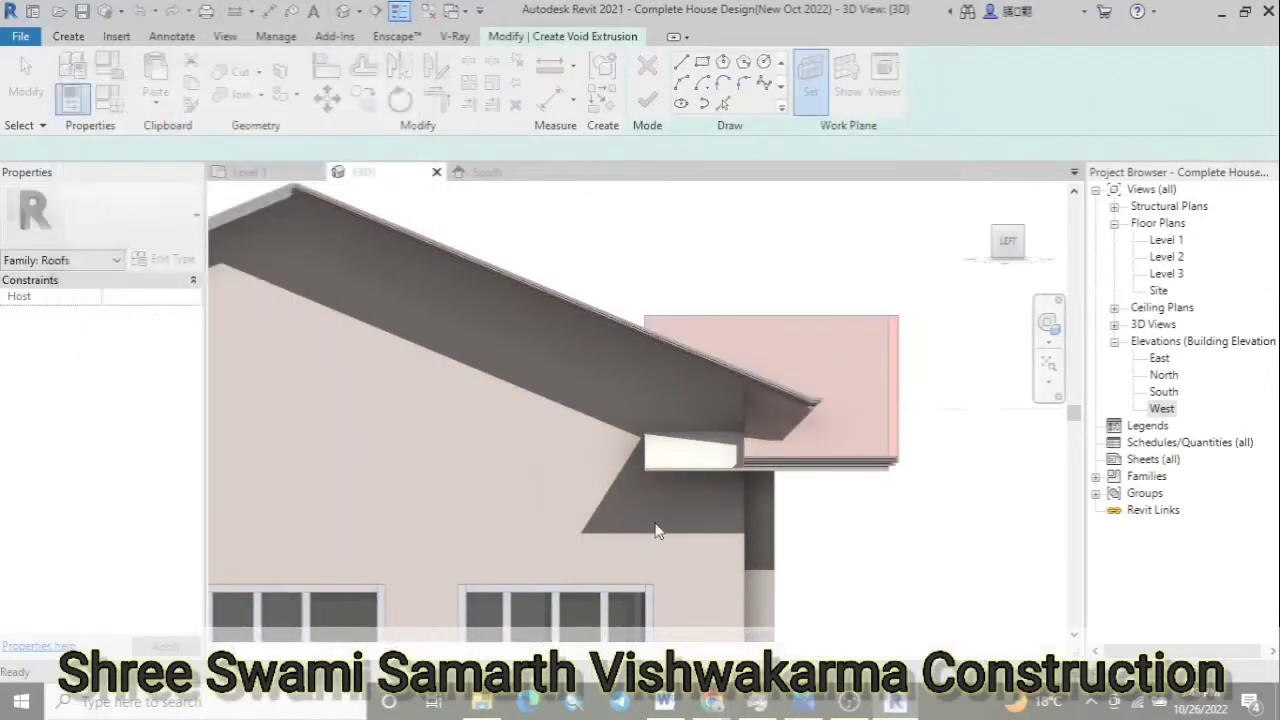
scroll(723, 451, up, 3)
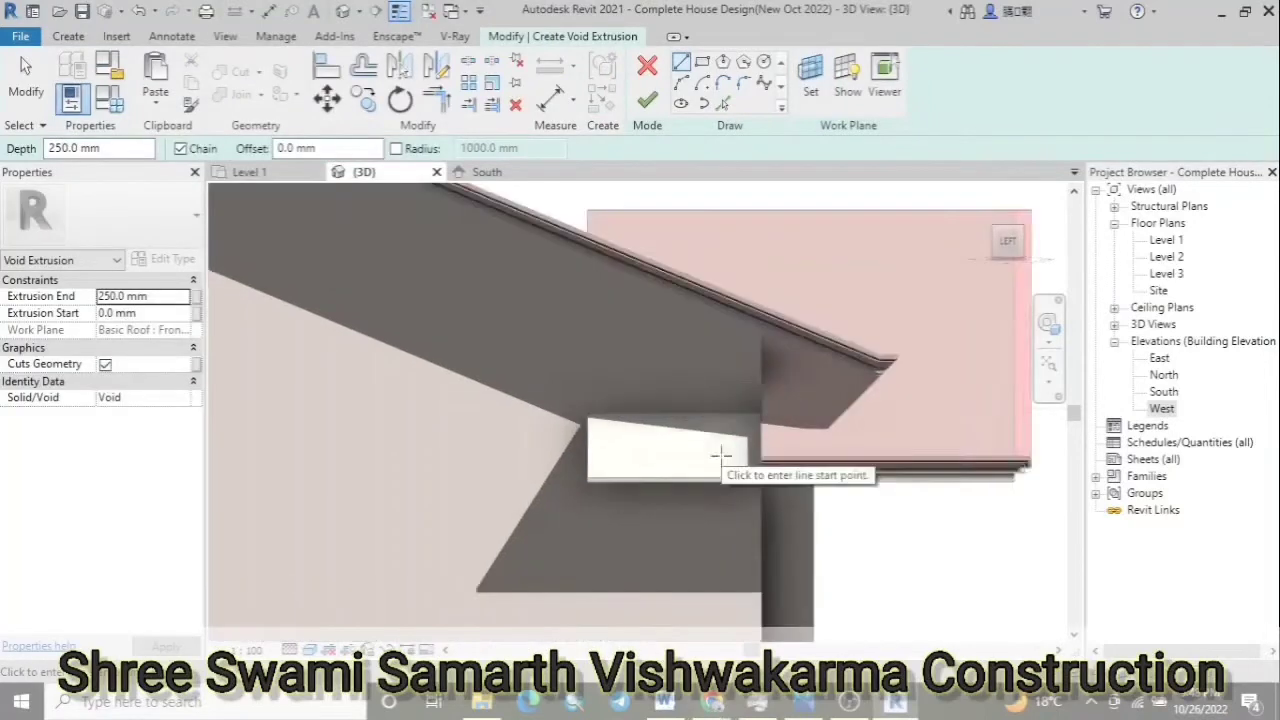
click(560, 488)
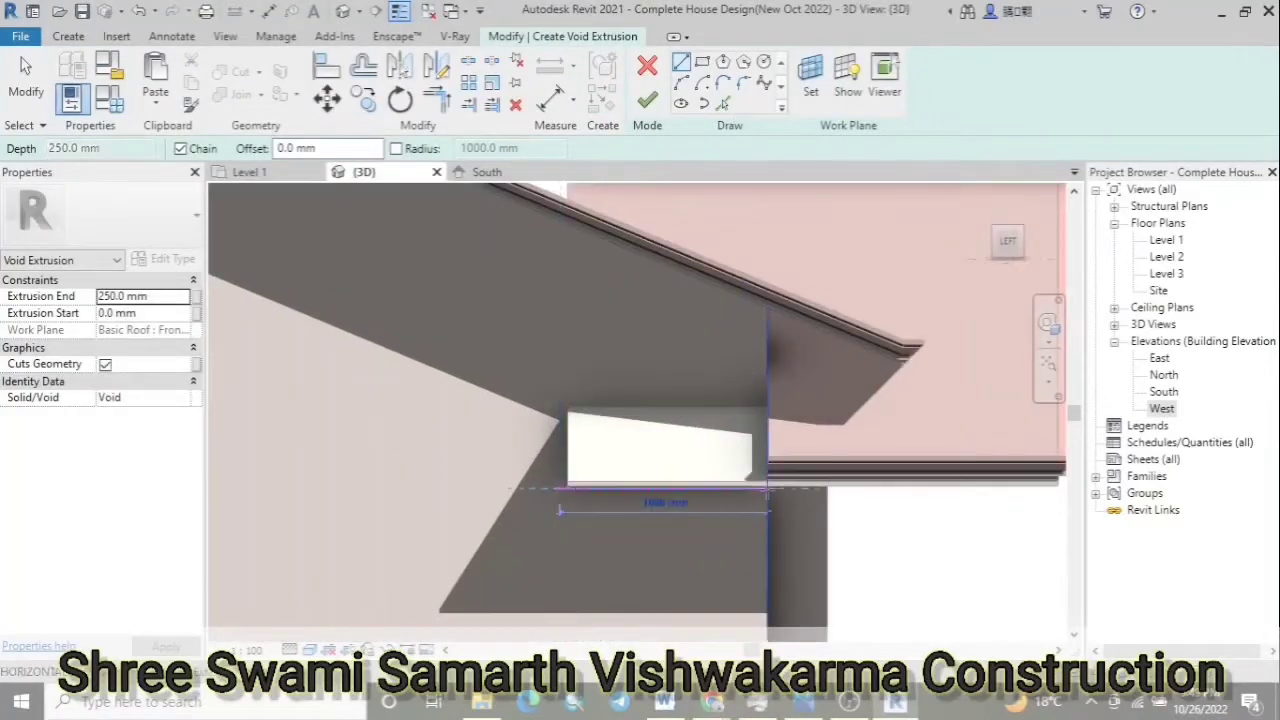
click(767, 488)
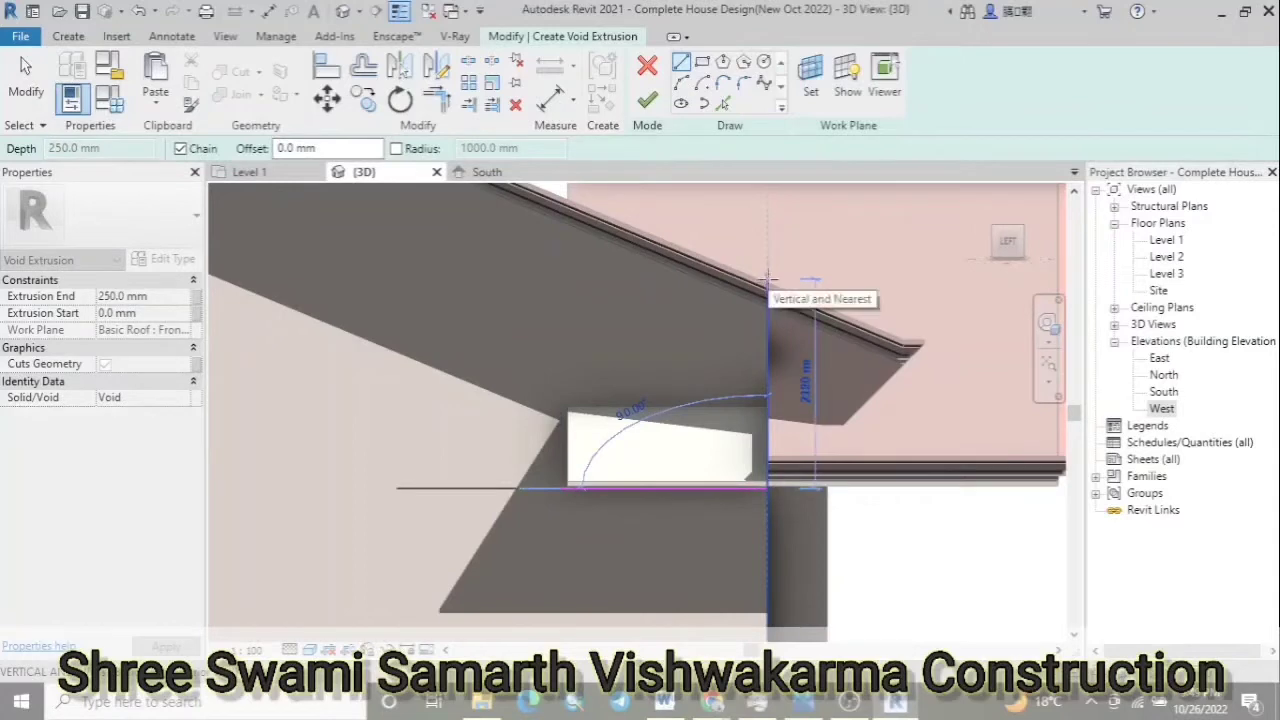
click(767, 278)
click(565, 195)
click(562, 488)
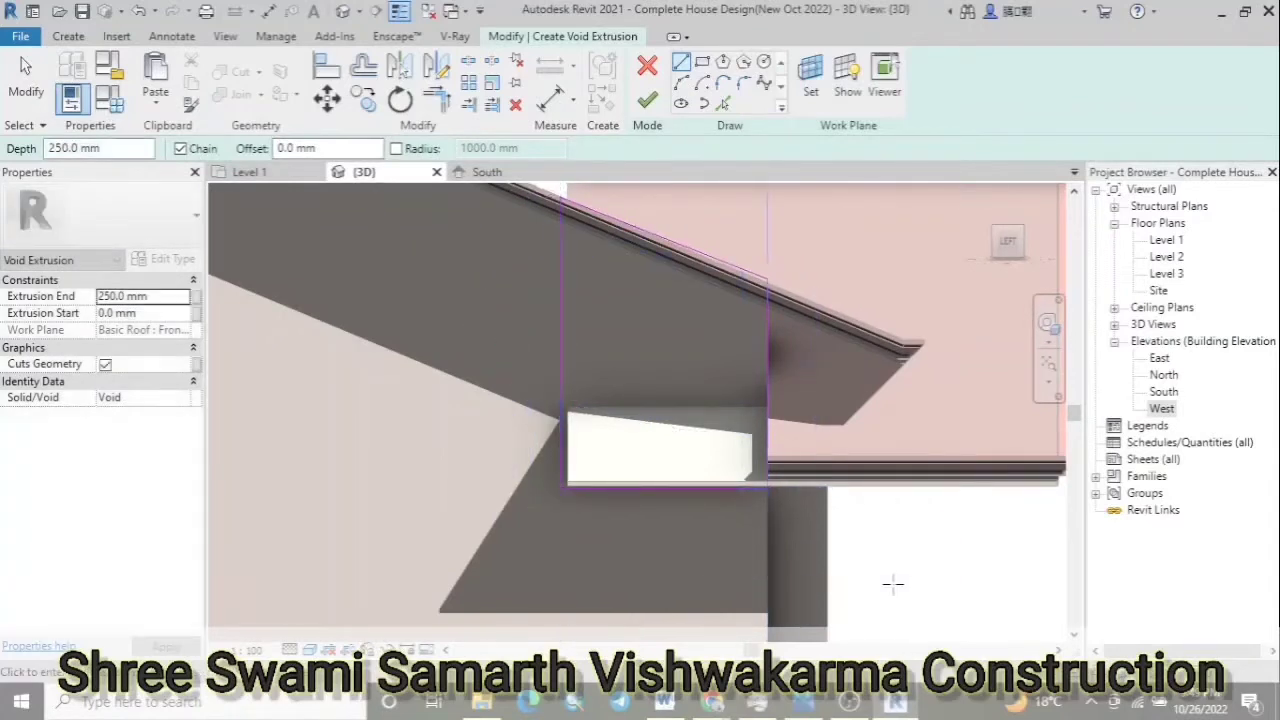
Tidy the void sketch's corners with Trim/Extend to Corner
scroll(896, 585, up, 3)
key(Escape)
key(Escape)
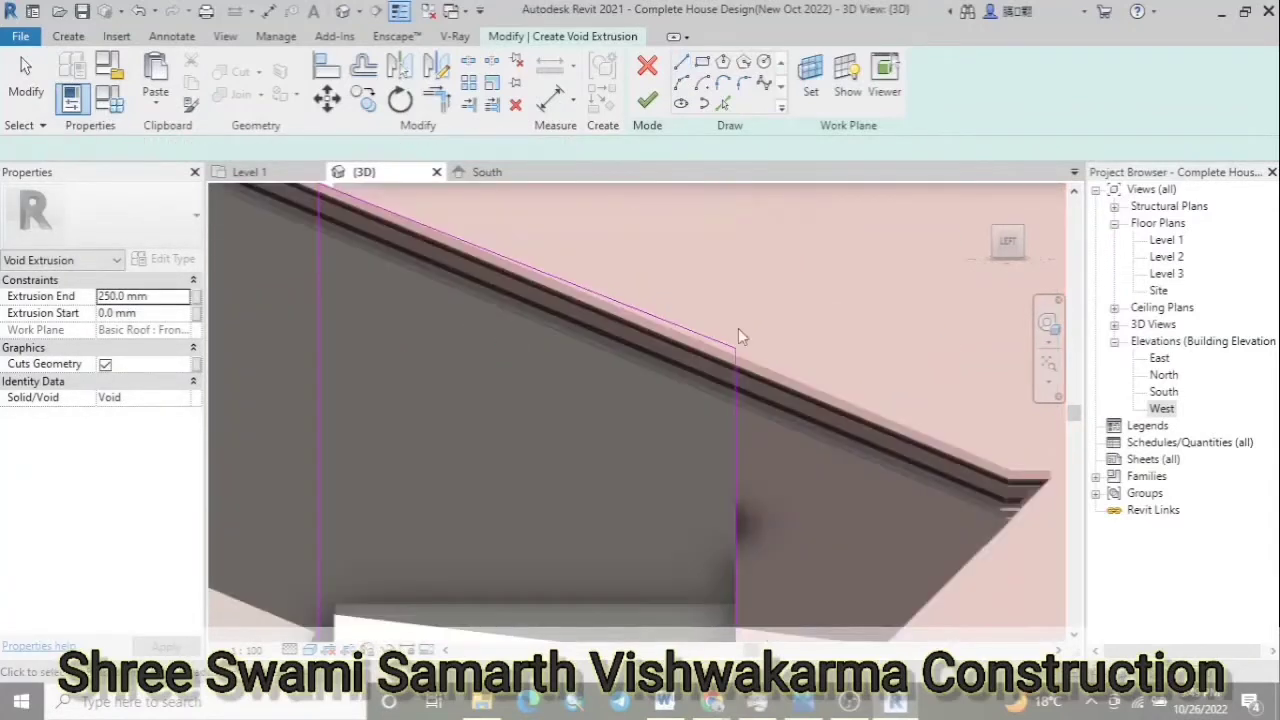
click(705, 338)
key(Escape)
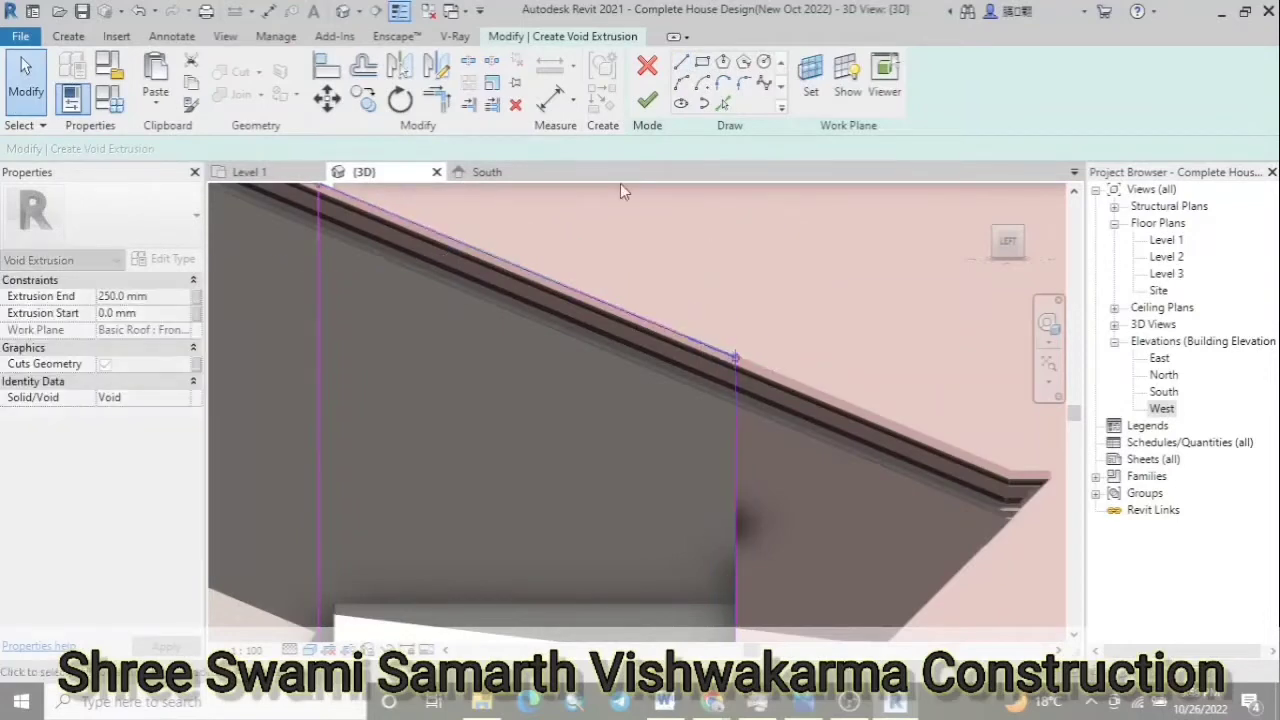
key(t)
key(r)
key(Escape)
scroll(631, 346, down, 3)
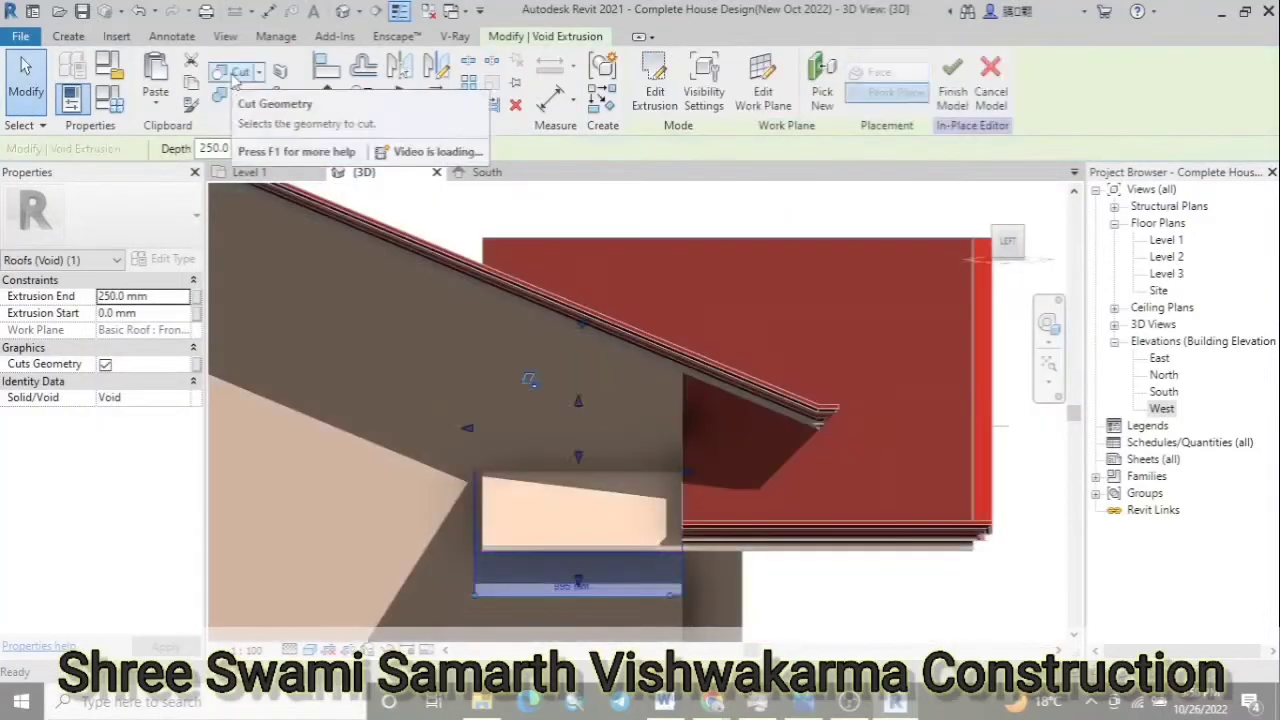
Finish the void and cut the roof with it using Cut Geometry
click(232, 72)
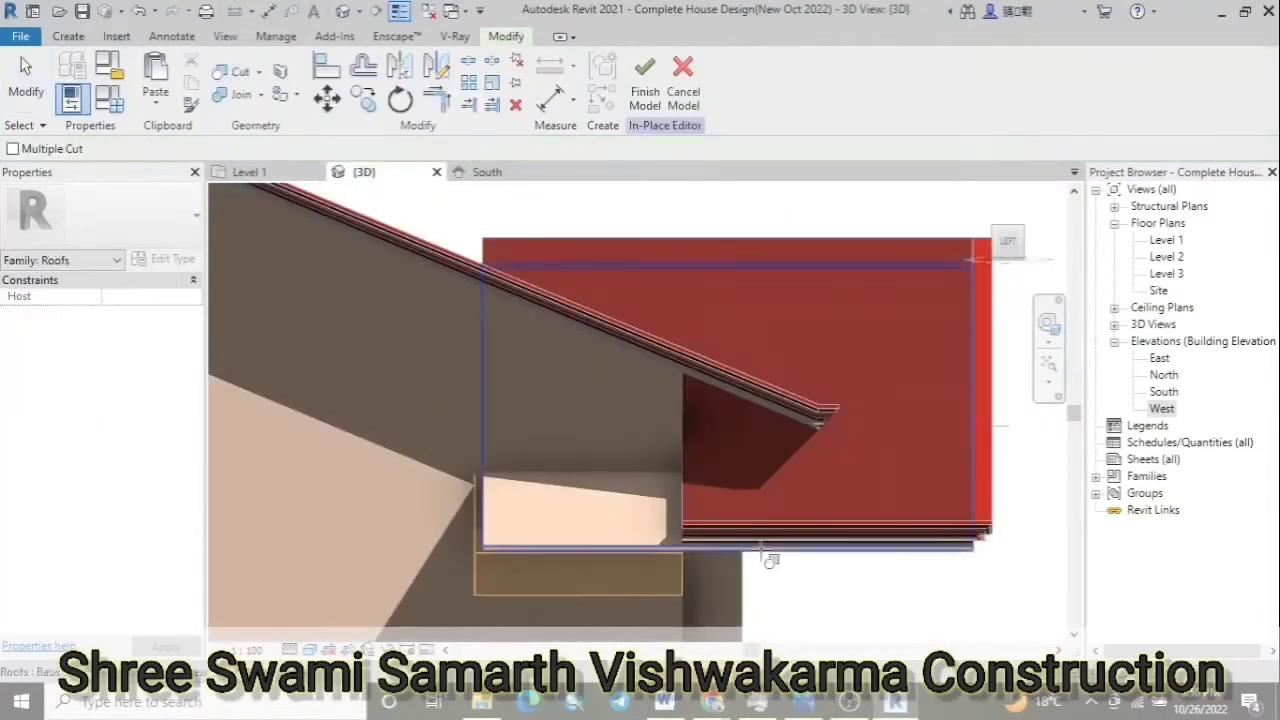
click(792, 349)
click(645, 80)
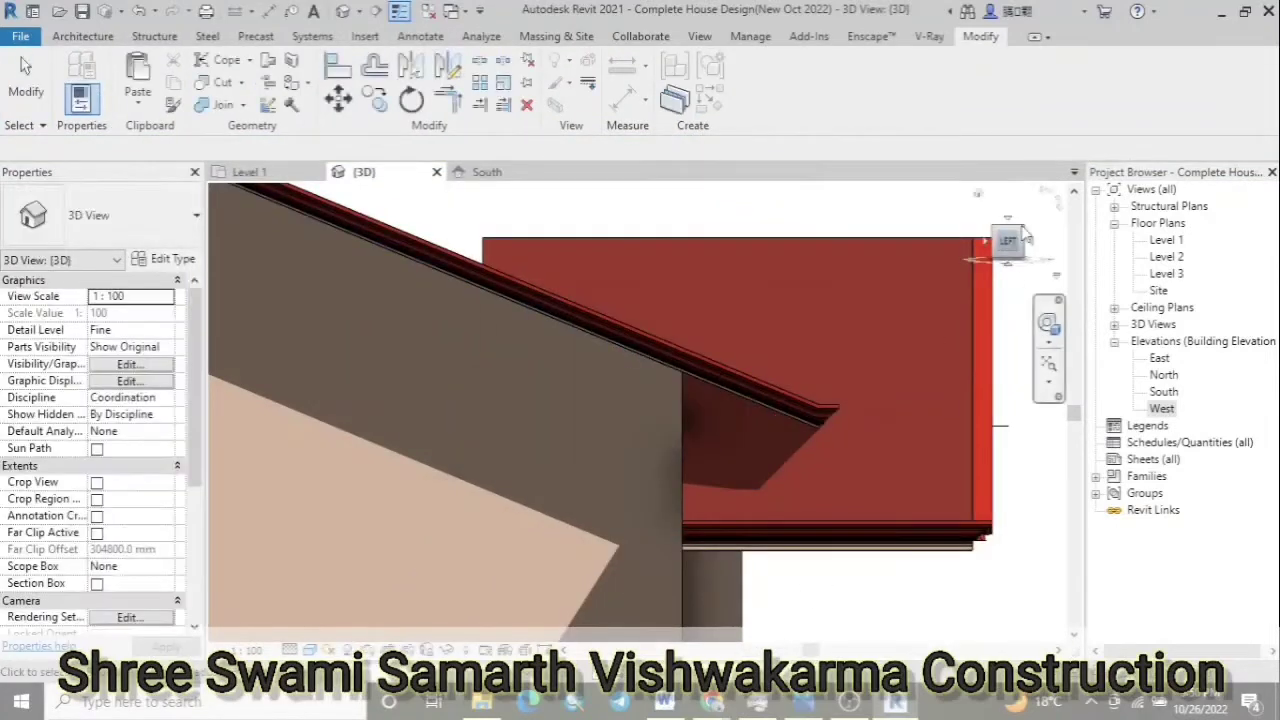
Orbit and zoom around the house to review the finished roof
scroll(620, 445, down, 5)
scroll(620, 445, up, 2)
scroll(618, 436, up, 2)
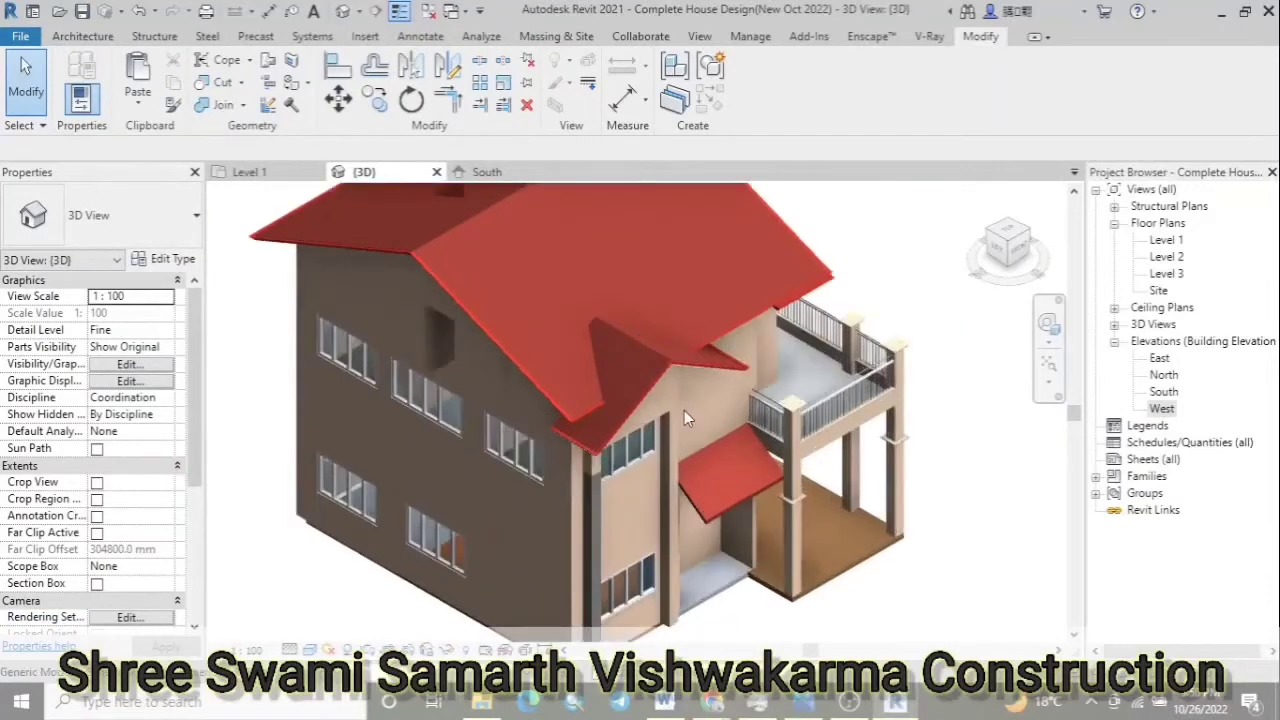
mouse_move(684, 410)
shift+middle_down()
mouse_move(859, 245)
mouse_move(843, 474)
mouse_move(880, 415)
mouse_move(877, 384)
mouse_move(723, 480)
shift+middle_up()
scroll(843, 474, down, 1)
scroll(723, 480, up, 3)
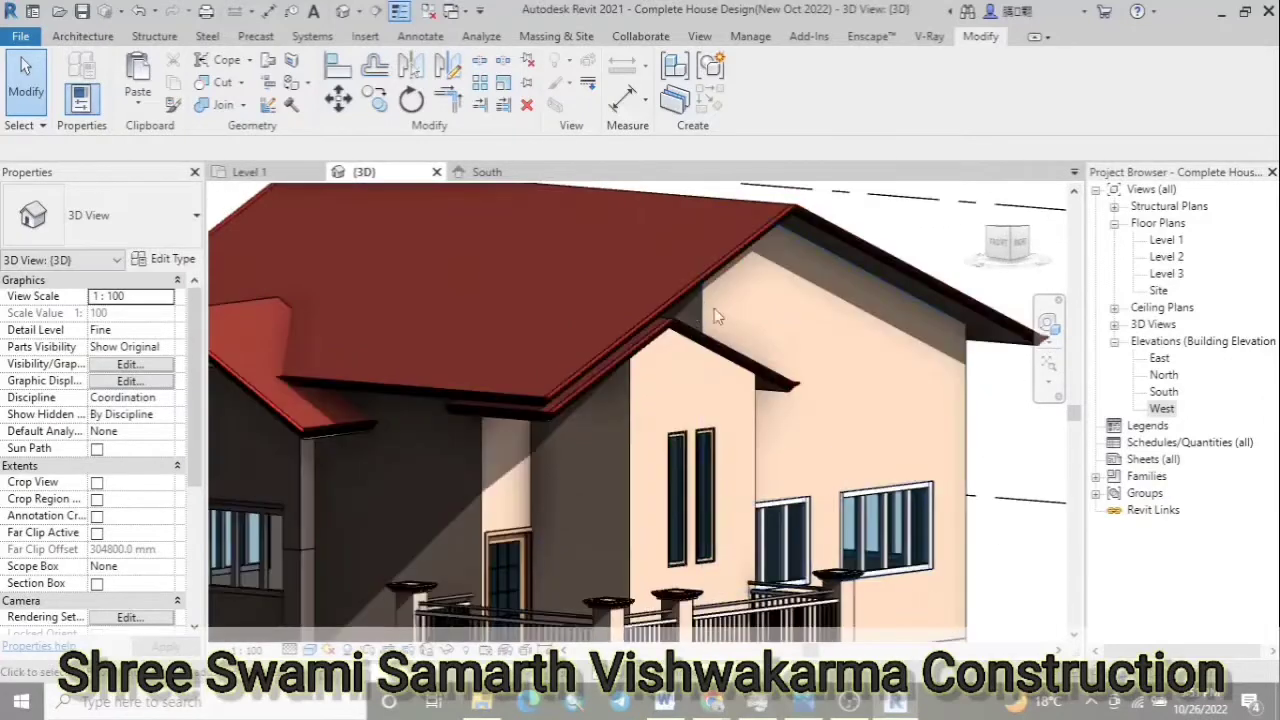
scroll(640, 360, down, 2)
scroll(578, 352, up, 3)
scroll(580, 356, up, 2)
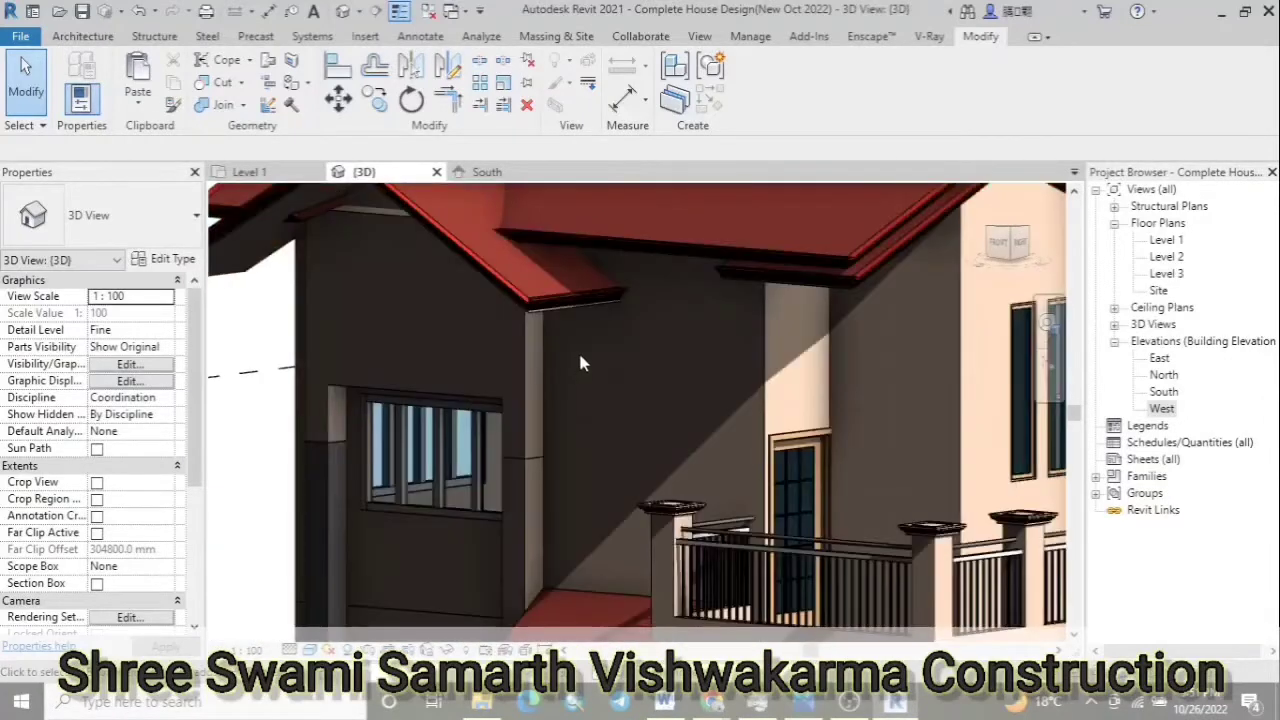
scroll(611, 345, down, 3)
scroll(440, 275, down, 2)
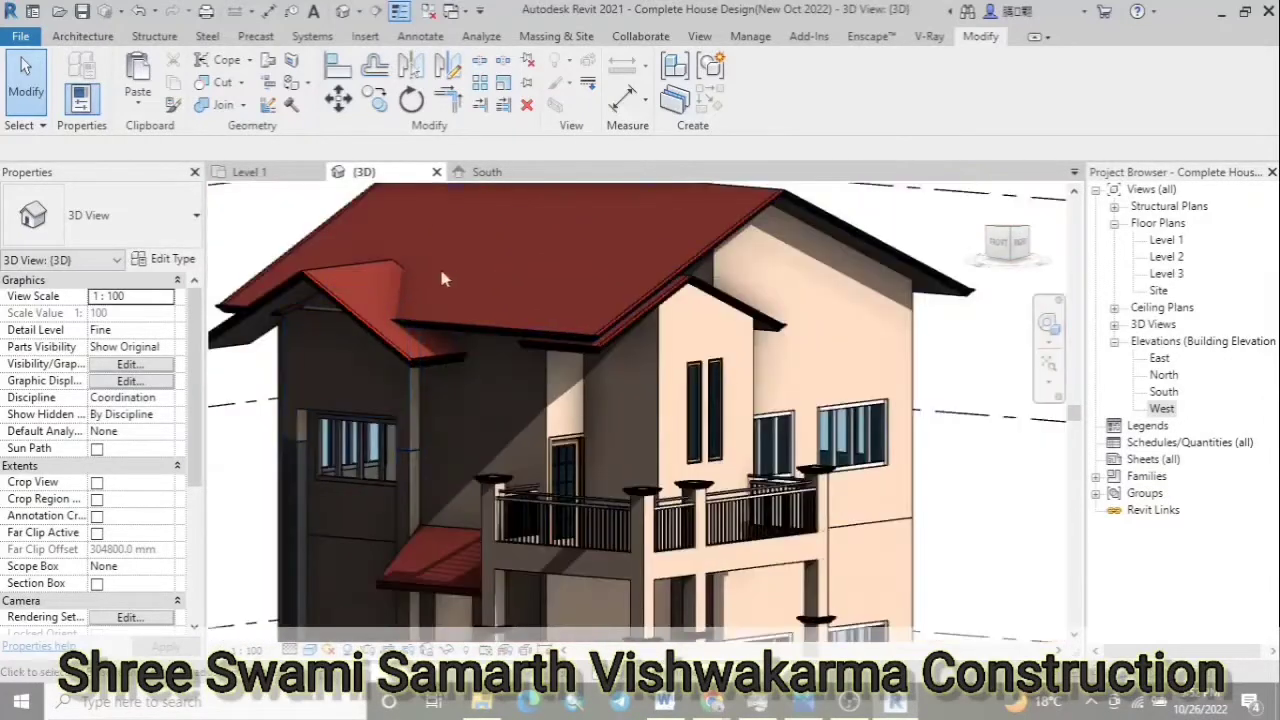
scroll(300, 292, up, 2)
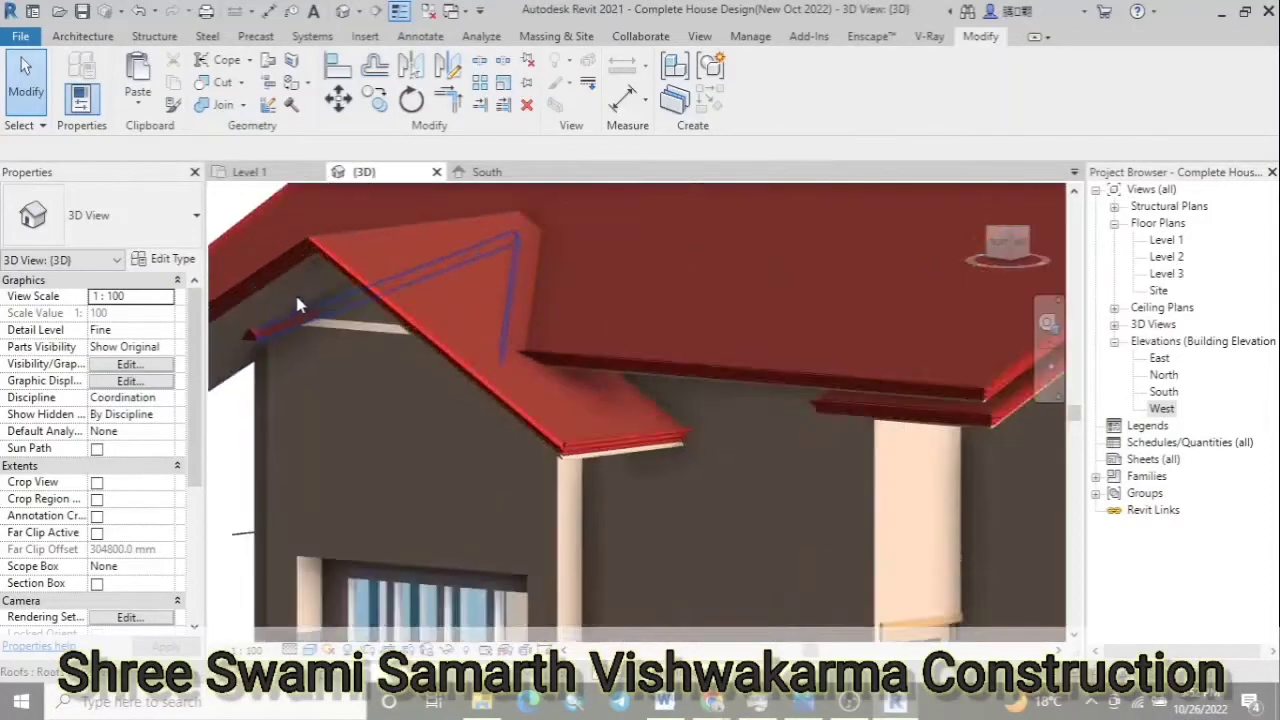
scroll(300, 292, up, 2)
scroll(357, 294, down, 3)
scroll(296, 291, down, 2)
Turn to the front, select the front gable model and open it with Edit In-Place
shift+middle_drag(296, 292, 497, 434)
scroll(380, 340, up, 2)
scroll(585, 391, up, 2)
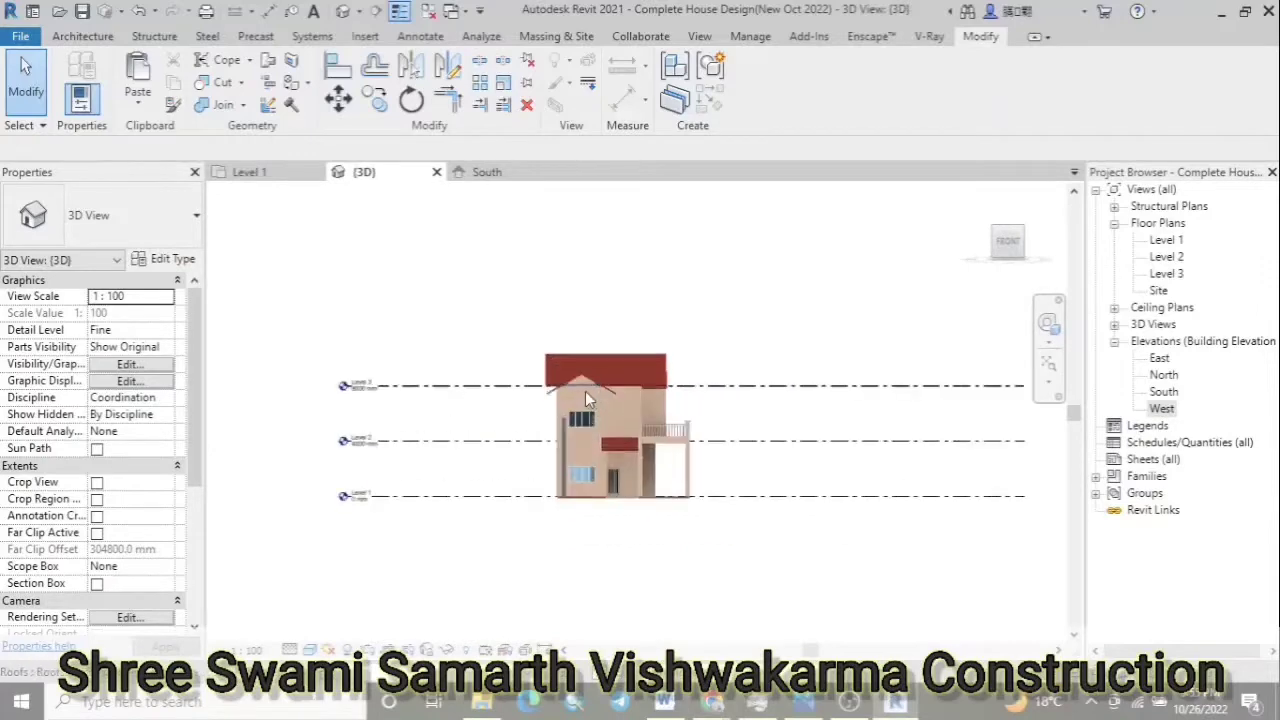
scroll(585, 391, up, 3)
scroll(585, 391, up, 1)
scroll(717, 433, down, 1)
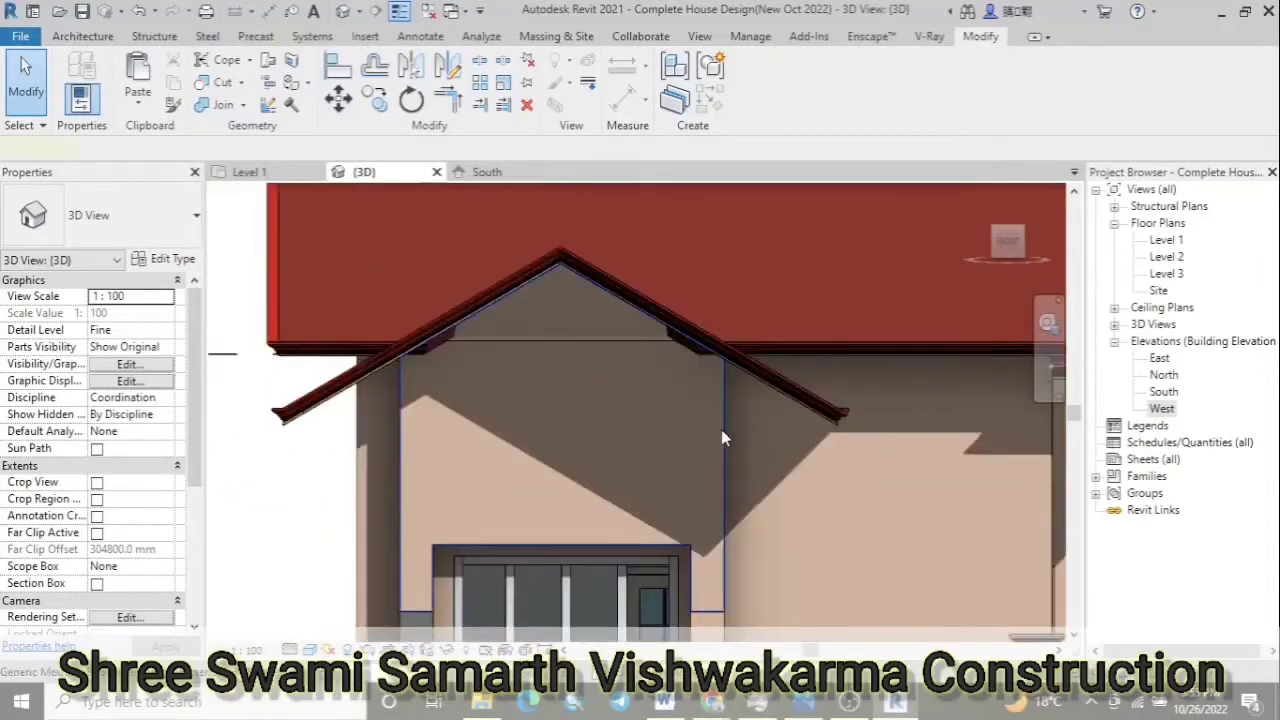
click(700, 338)
click(758, 90)
Open the gable extrusion's sketch and draw a short line at the left eave
click(533, 363)
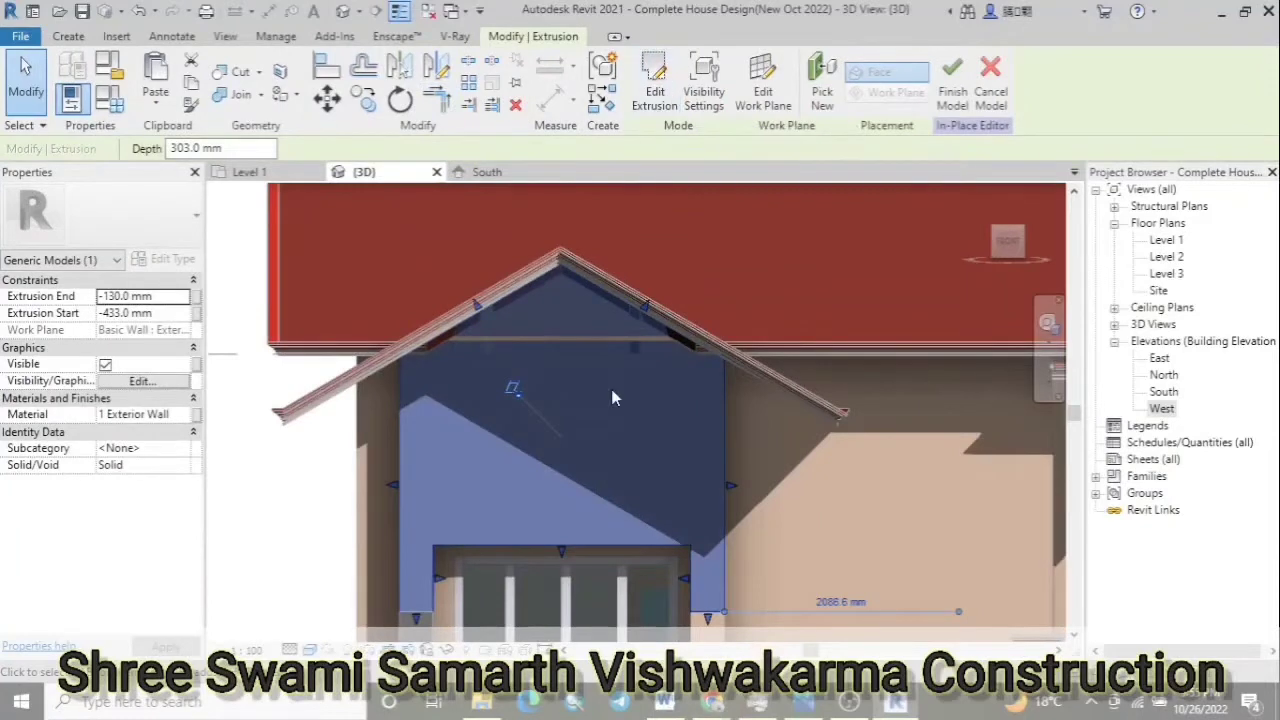
click(655, 92)
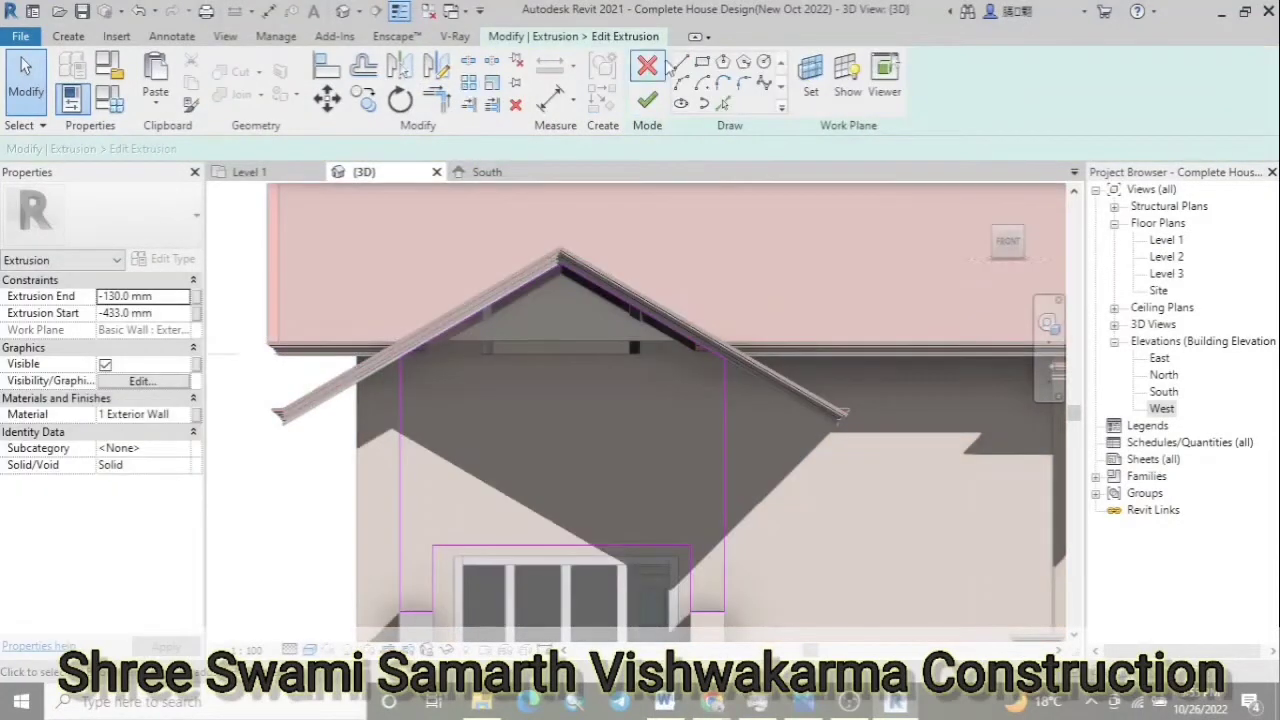
click(680, 62)
click(672, 569)
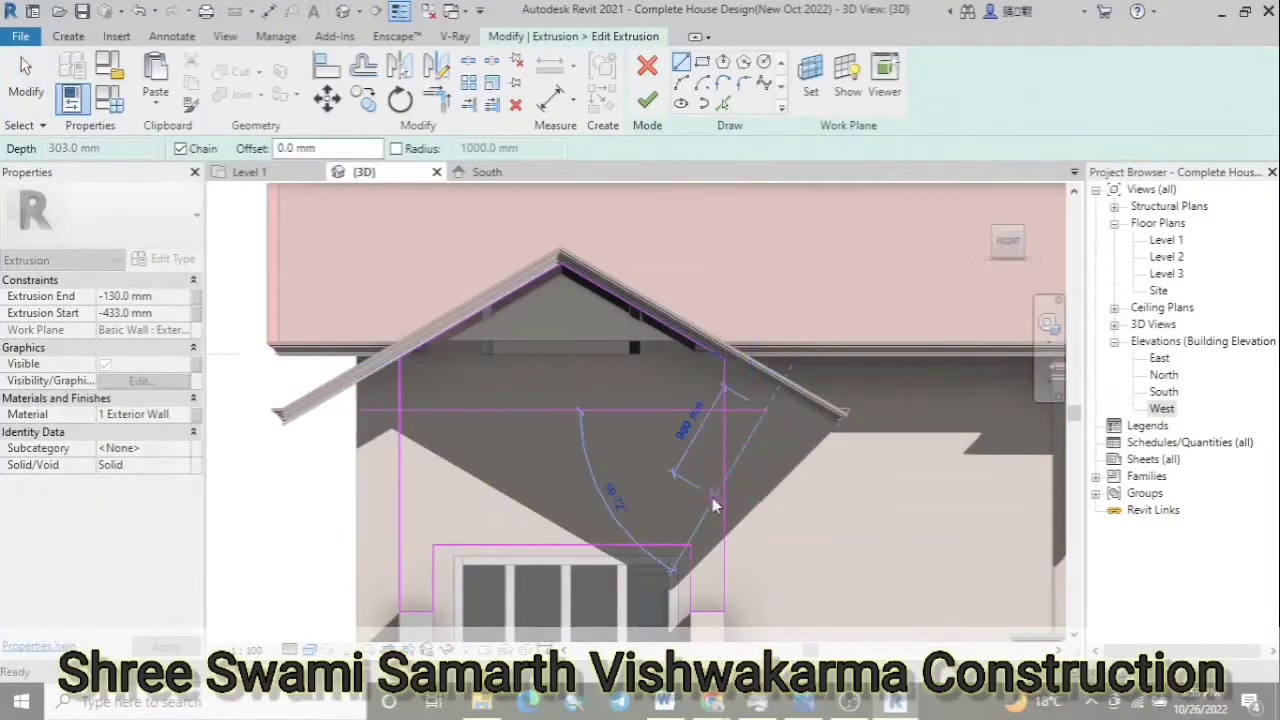
key(Escape)
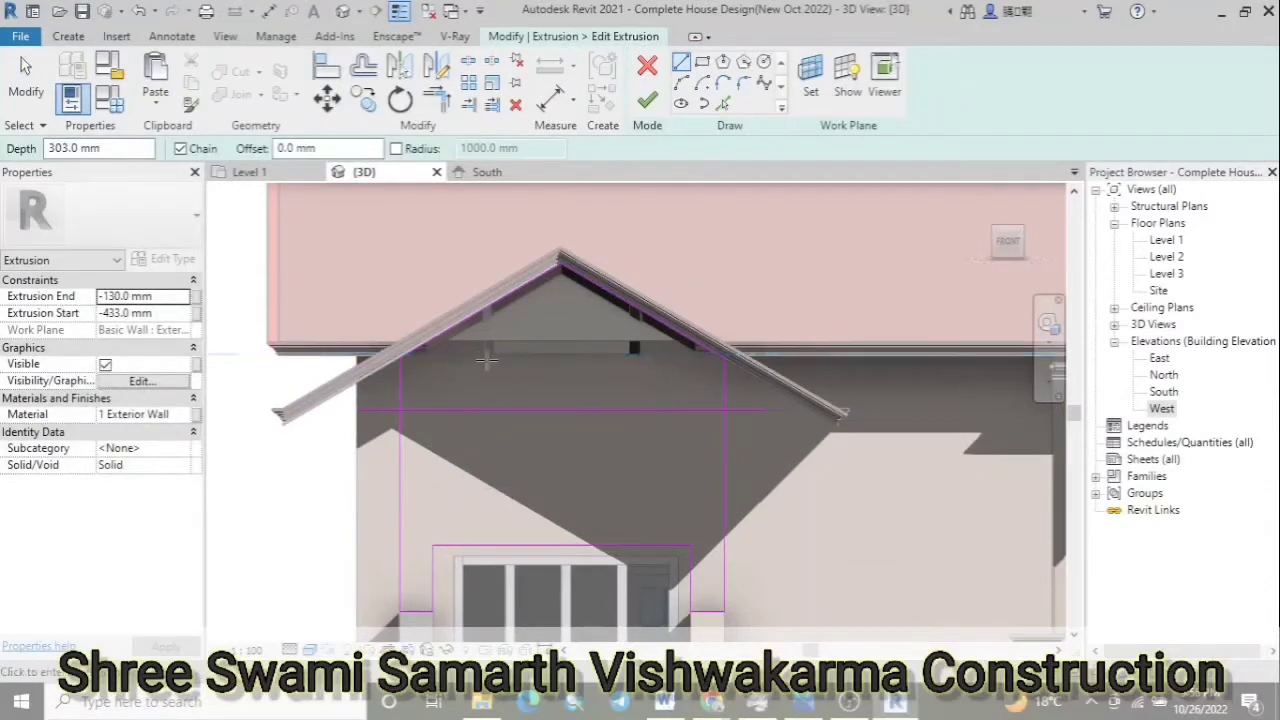
click(357, 380)
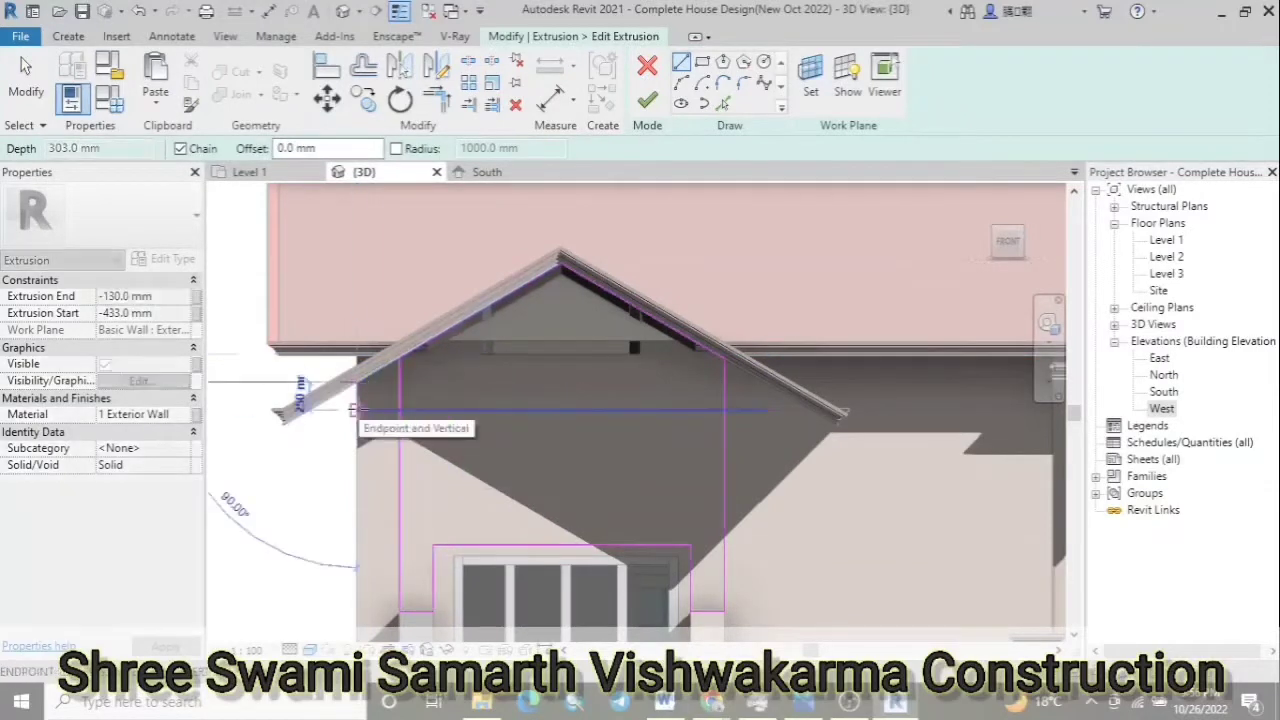
key(Escape)
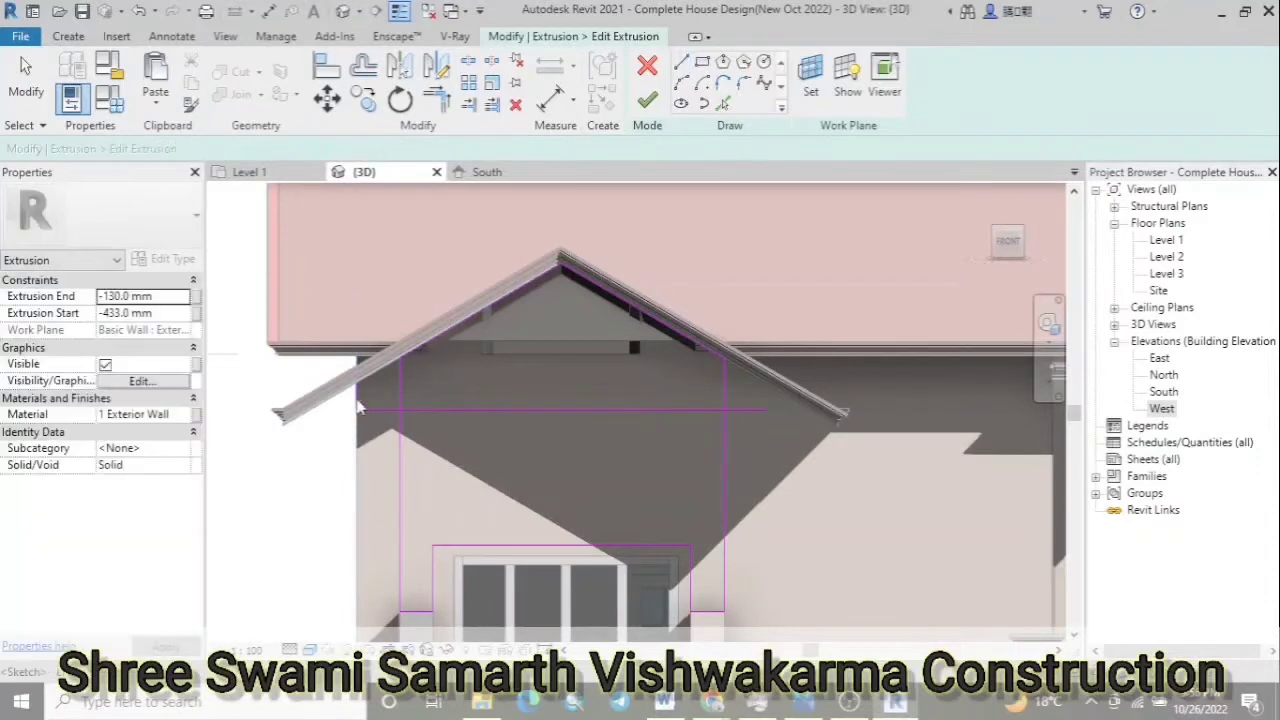
key(Escape)
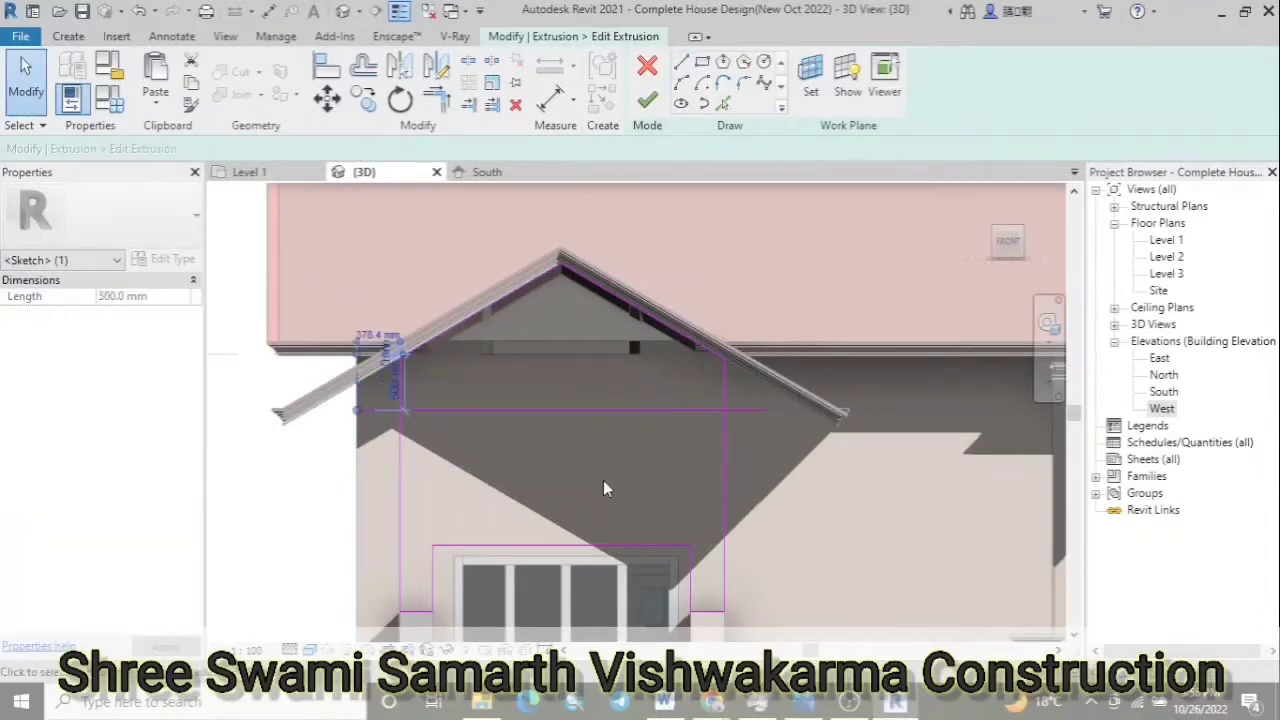
Set the long horizontal sketch line's offset to 500 mm and trim it into the left corner
click(497, 407)
click(718, 412)
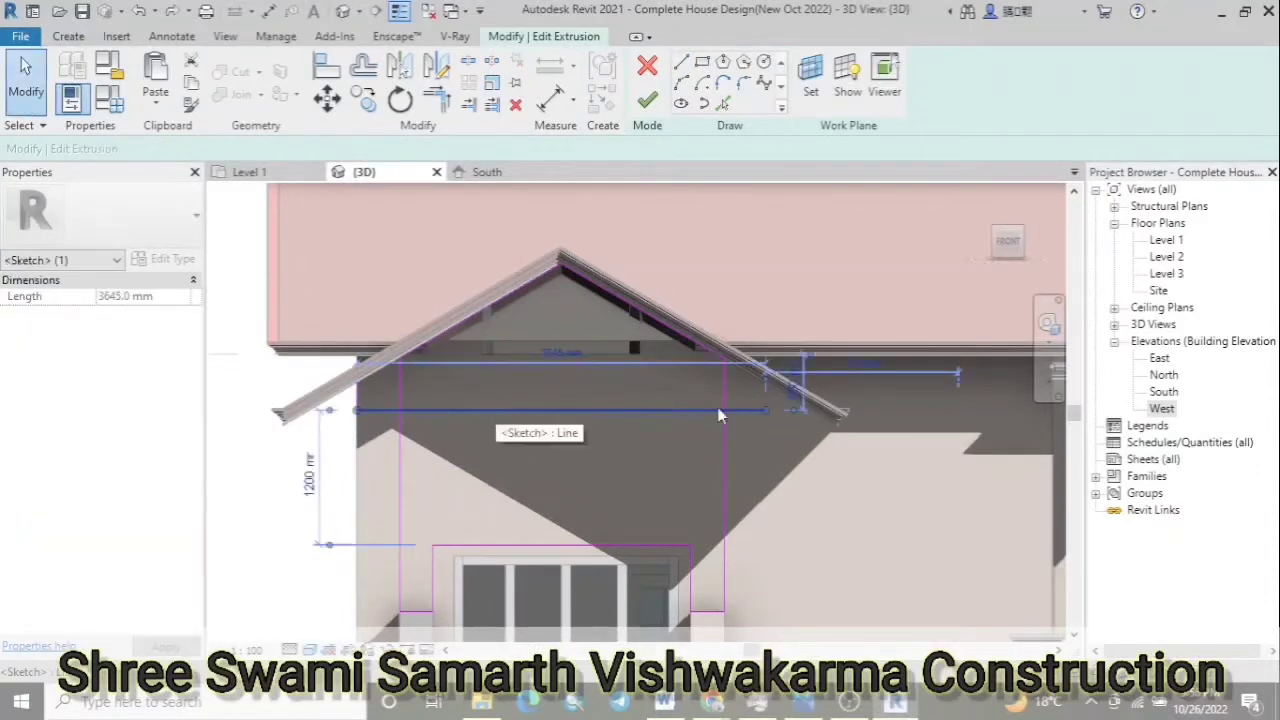
click(780, 382)
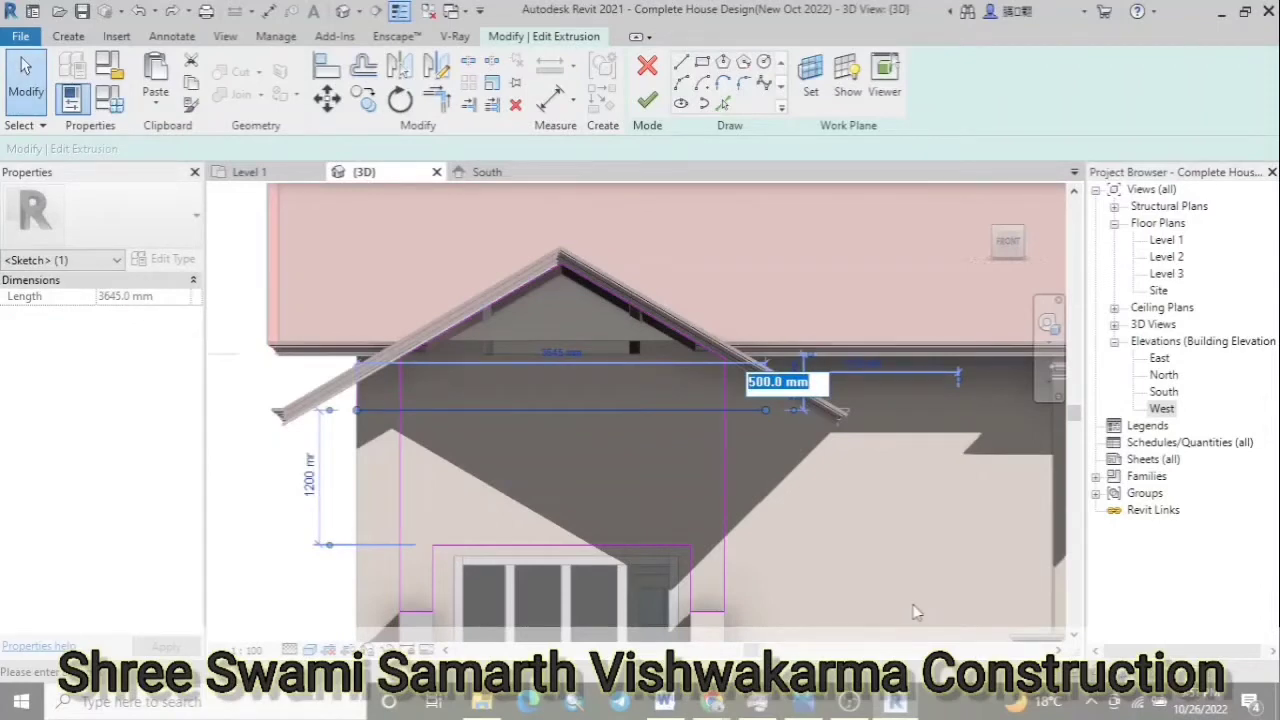
key(Return)
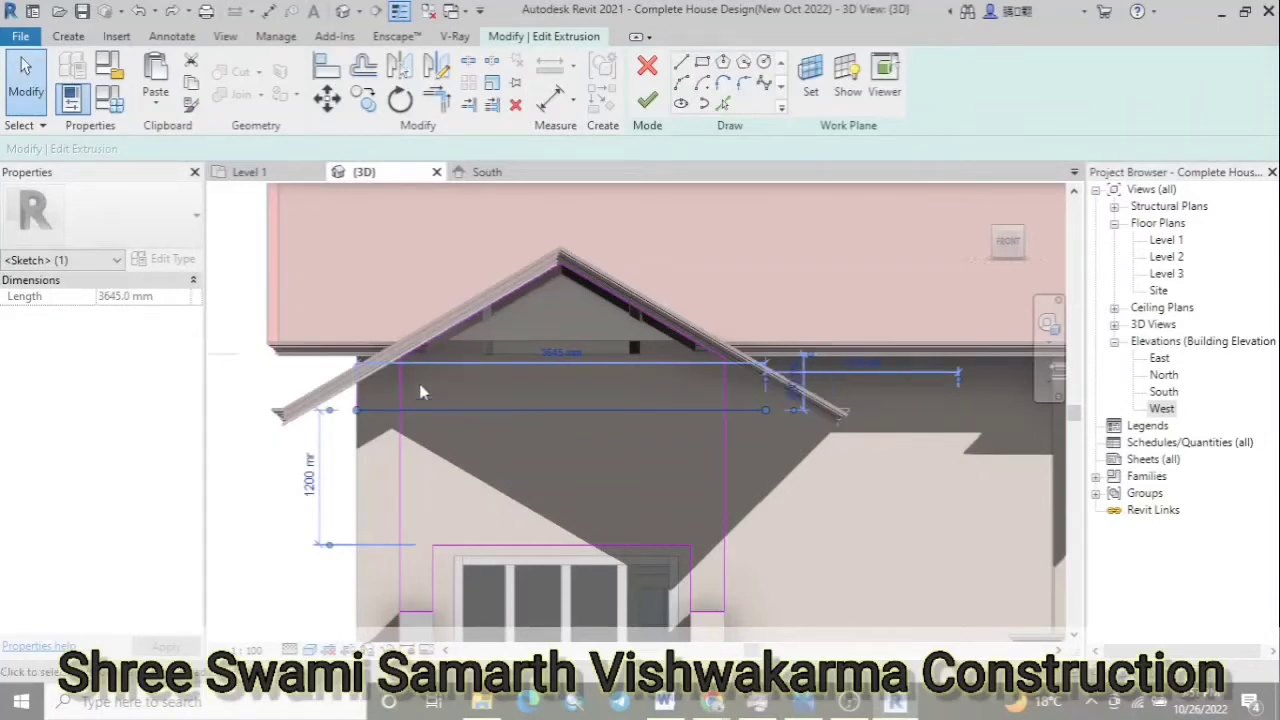
key(t)
key(r)
click(400, 450)
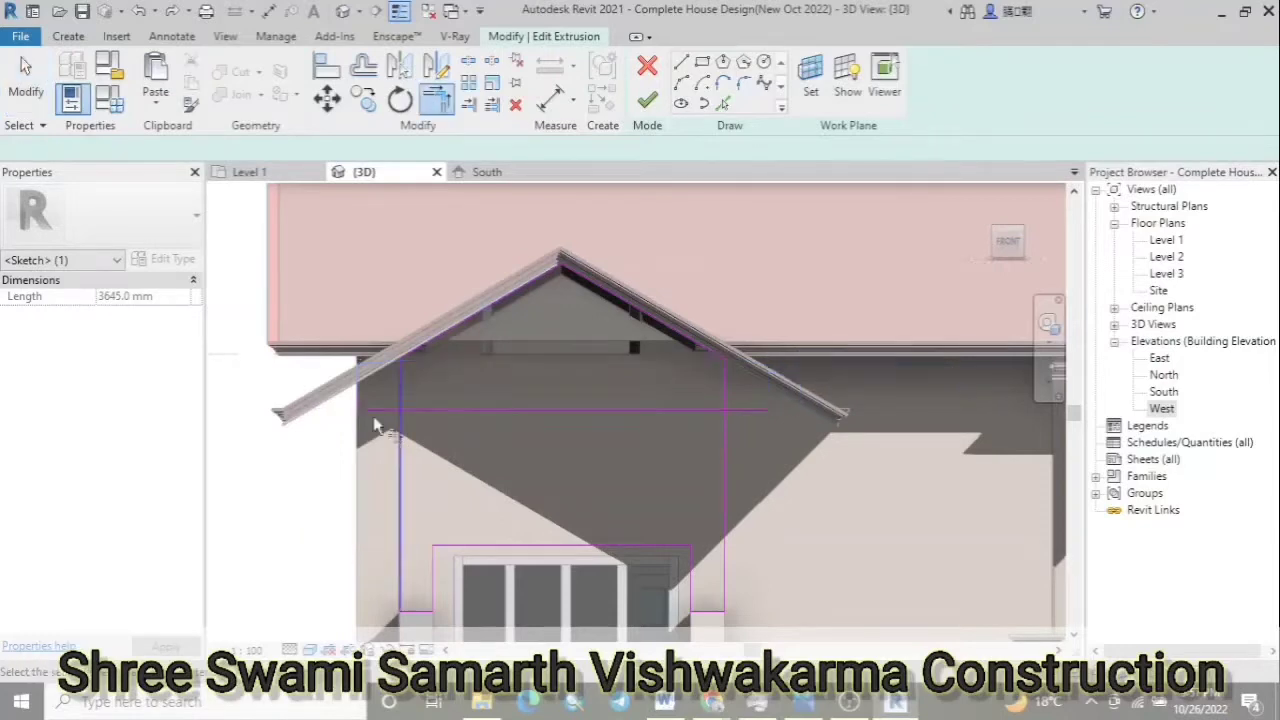
click(380, 410)
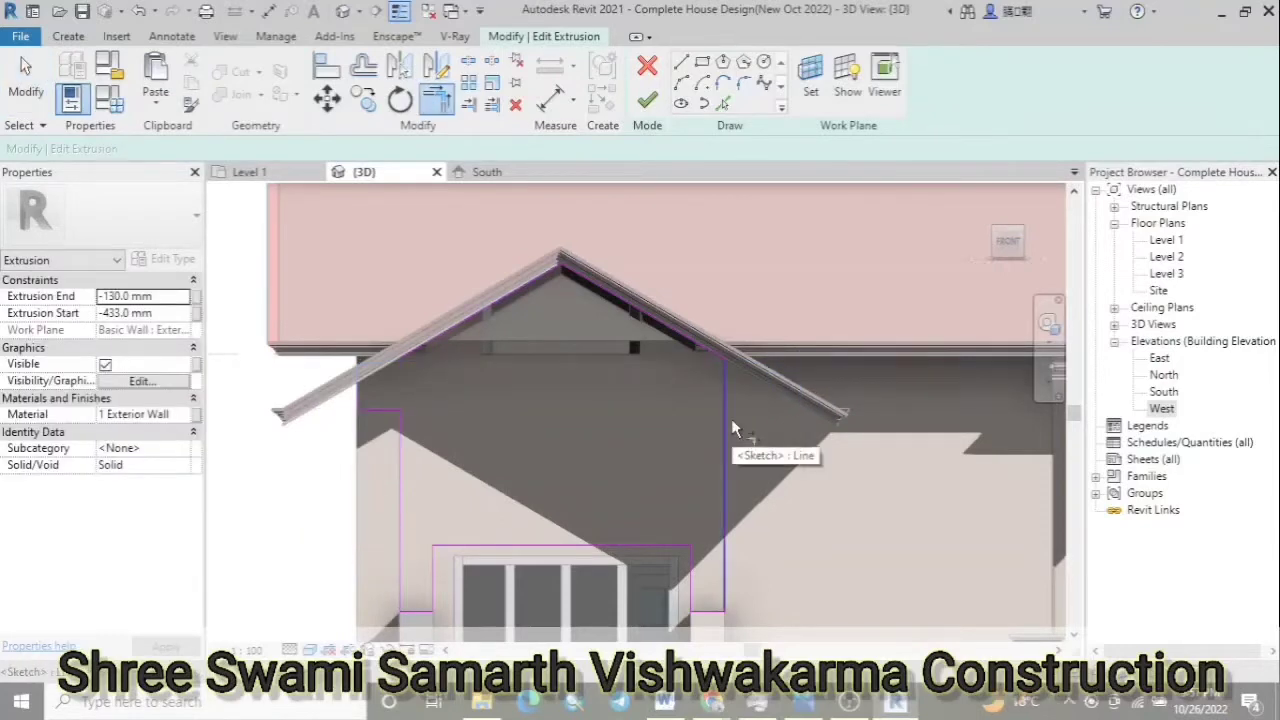
key(Escape)
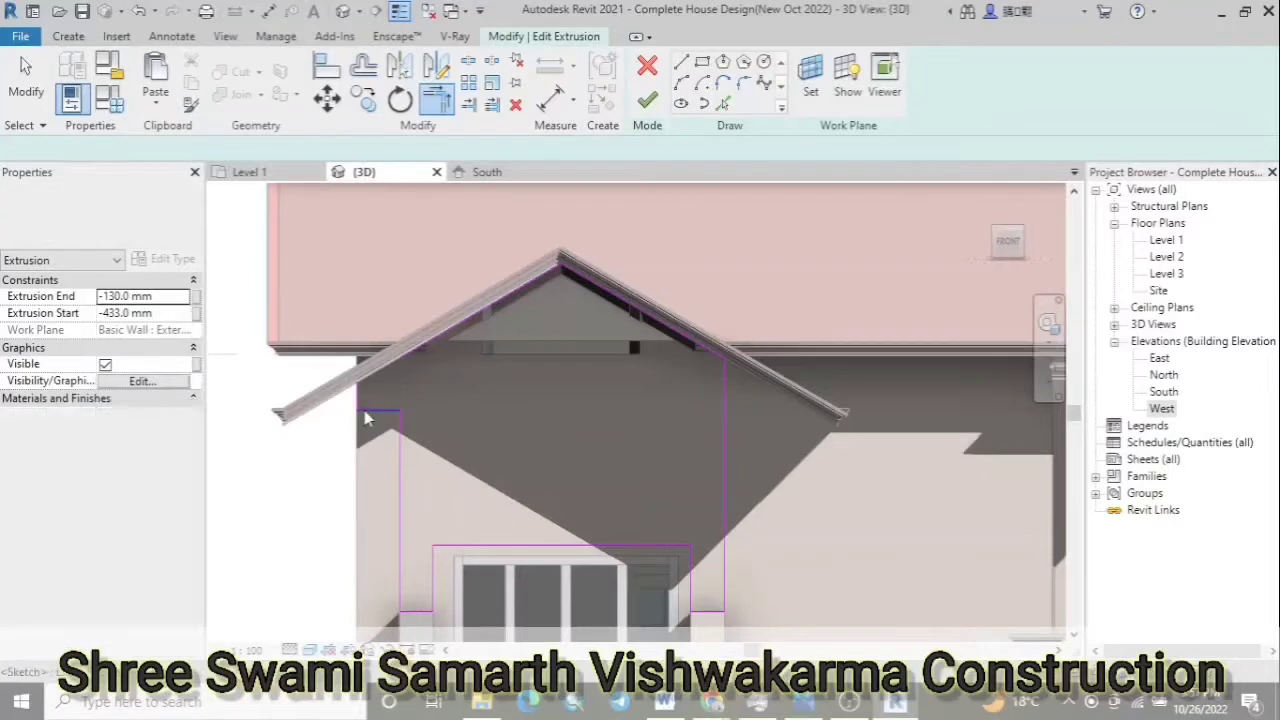
Measure the gap at the wall edge, then draw a horizontal eave line from the left corner
click(549, 98)
click(400, 428)
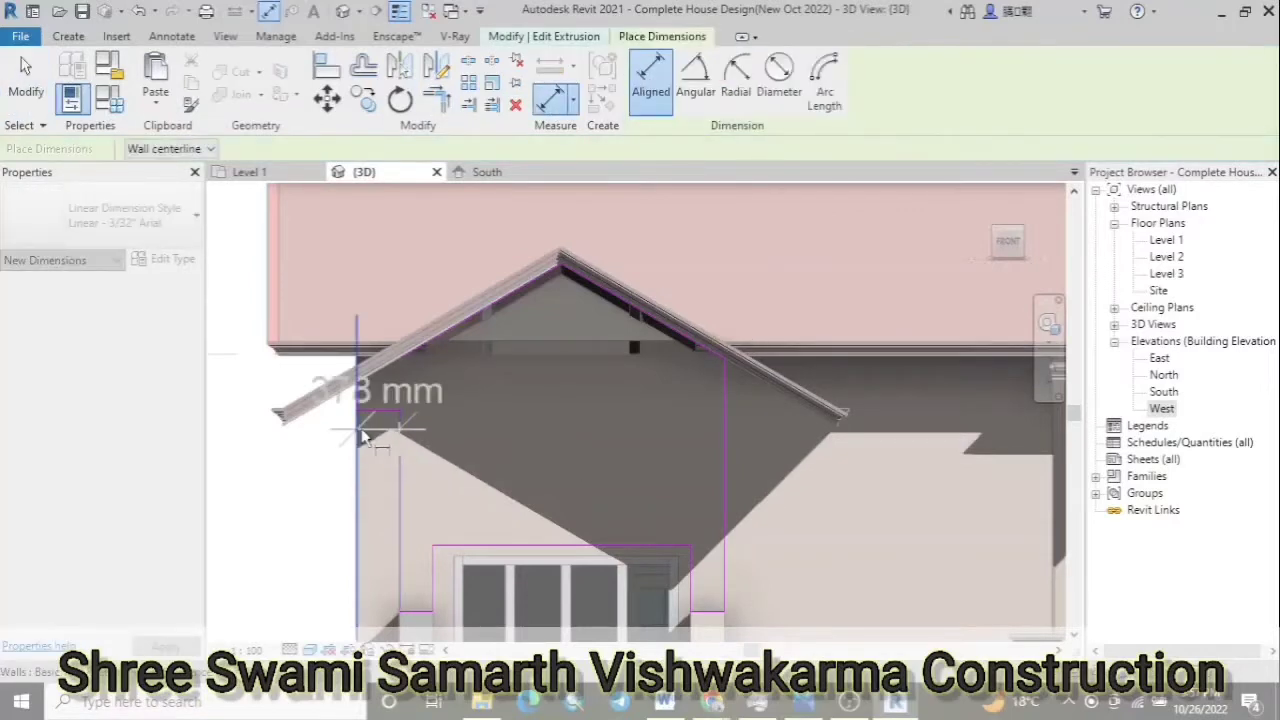
key(Escape)
key(l)
key(i)
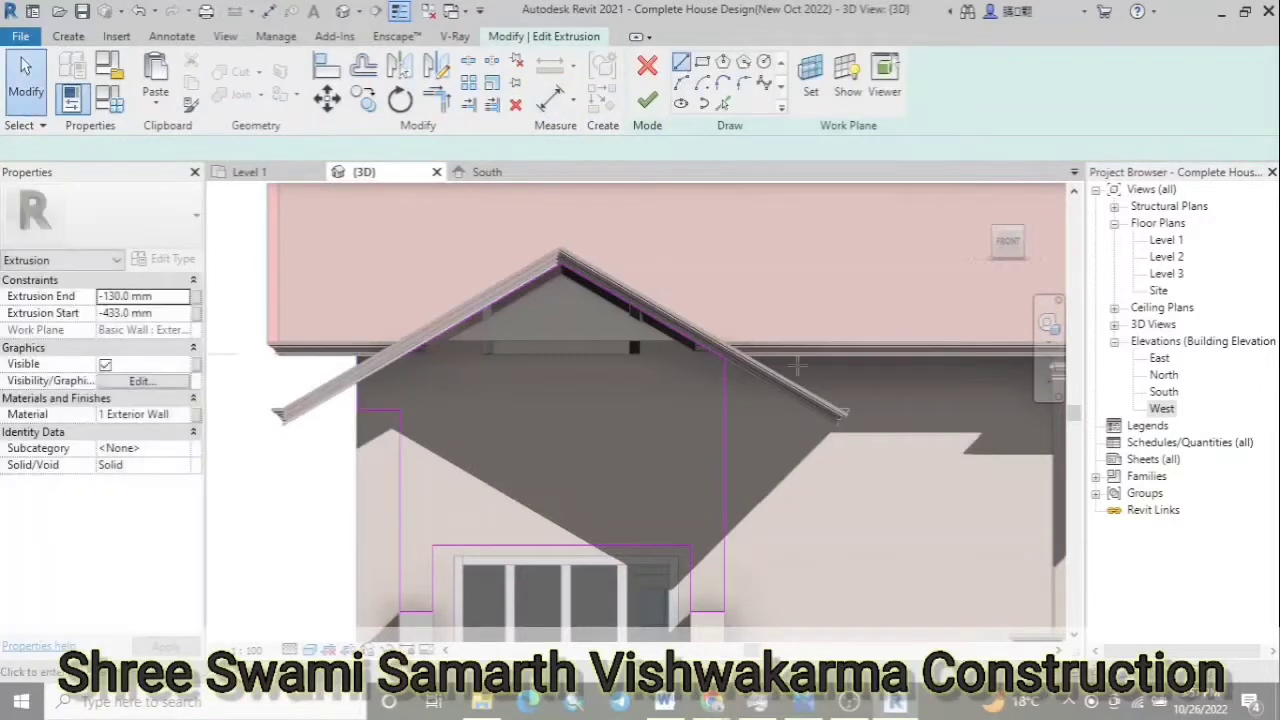
click(400, 410)
click(727, 410)
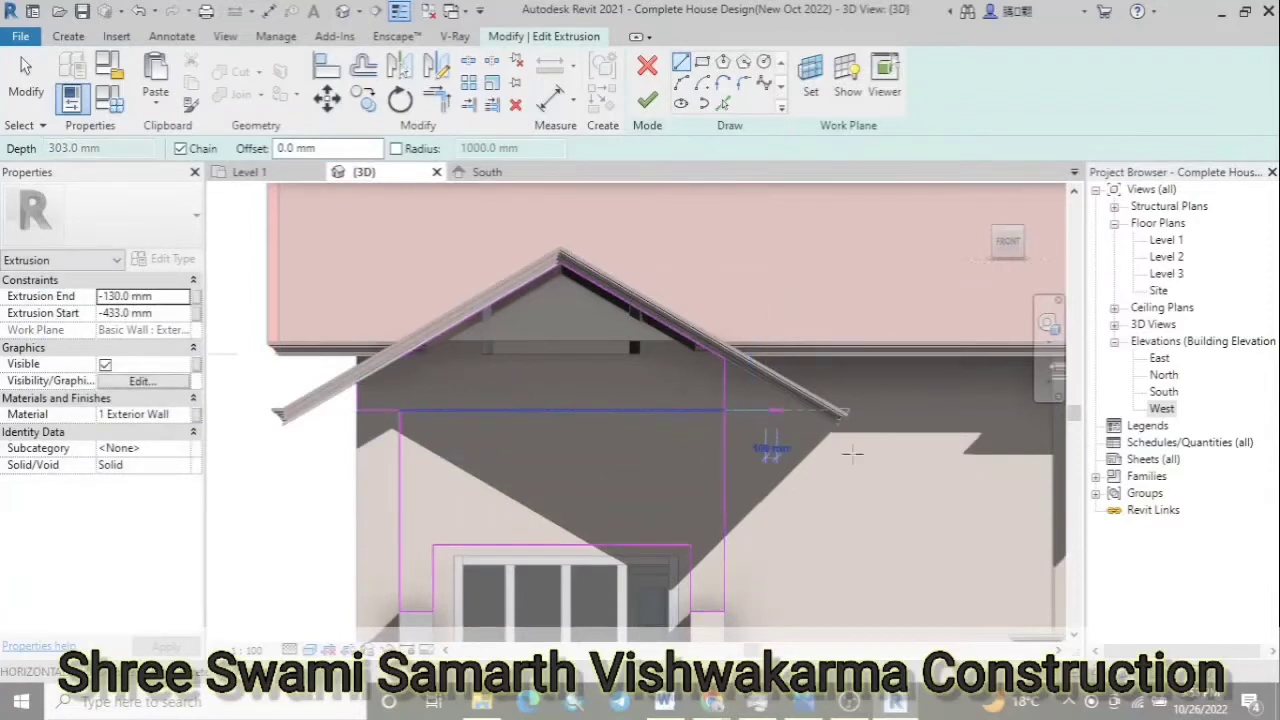
key(Escape)
key(Escape)
Extend the eave line to the right eave with a short segment up to the roof edge
key(l)
key(i)
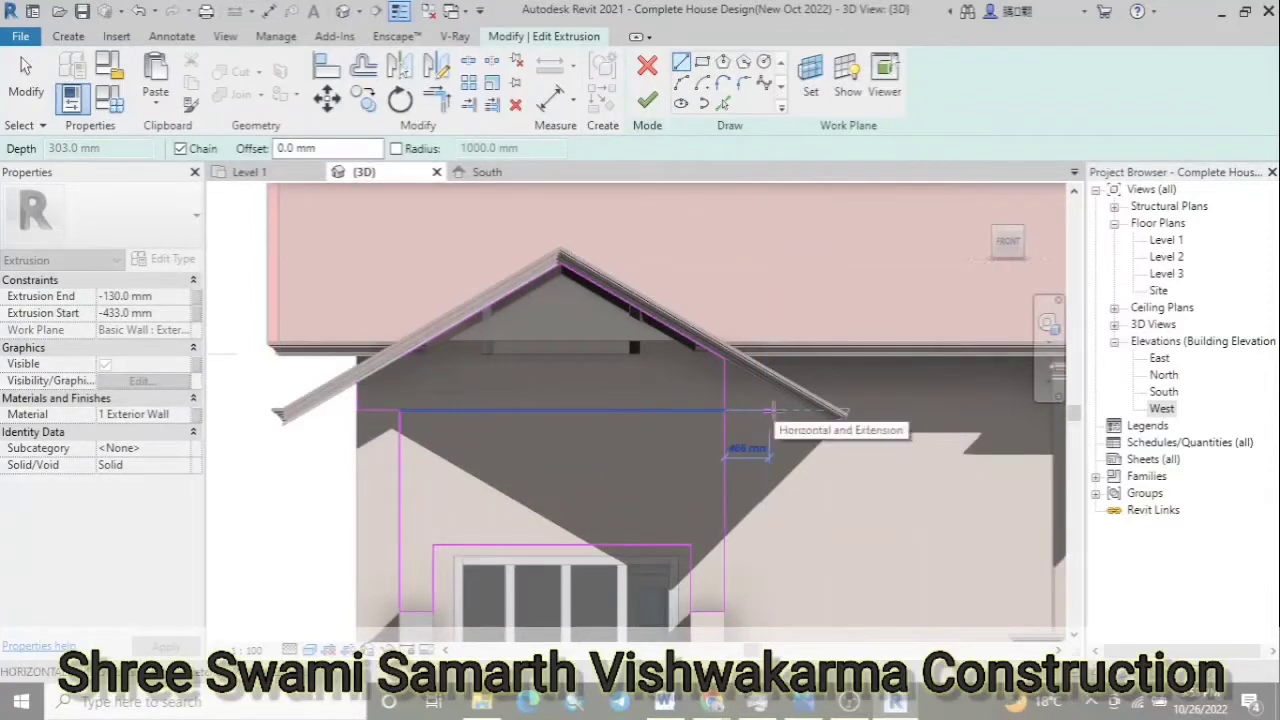
click(768, 410)
click(767, 385)
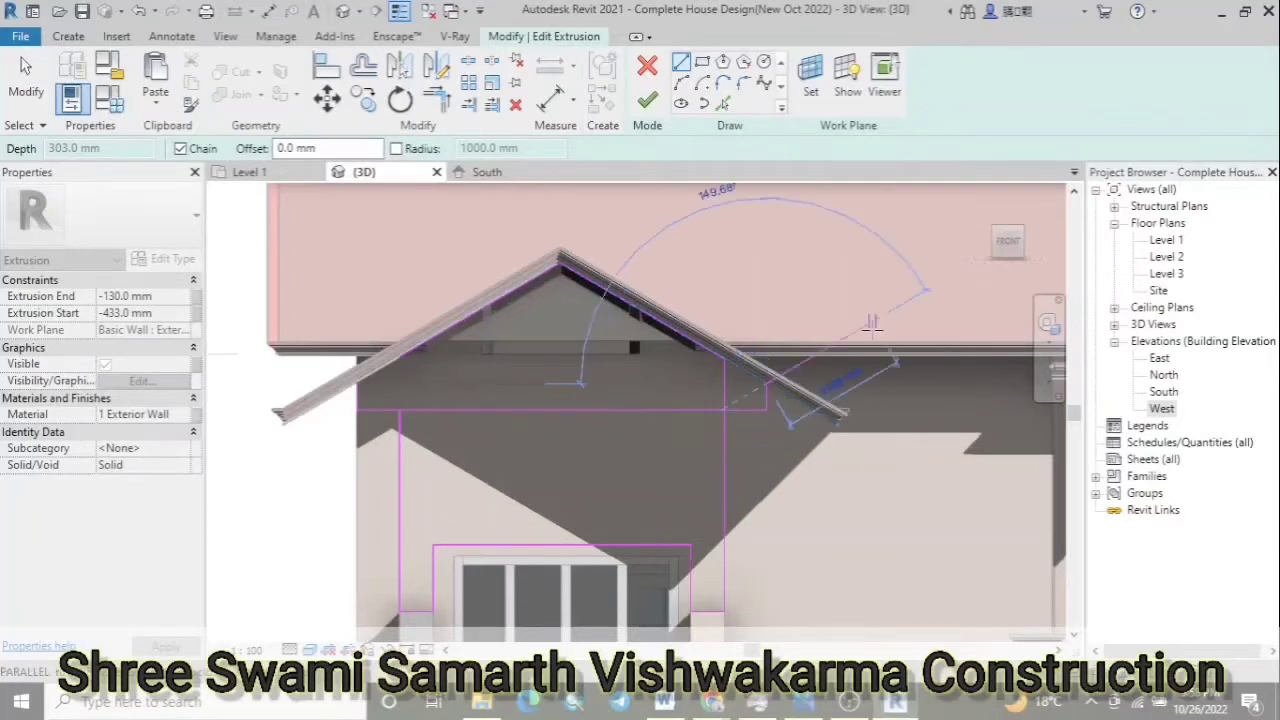
key(Escape)
key(Escape)
key(t)
key(r)
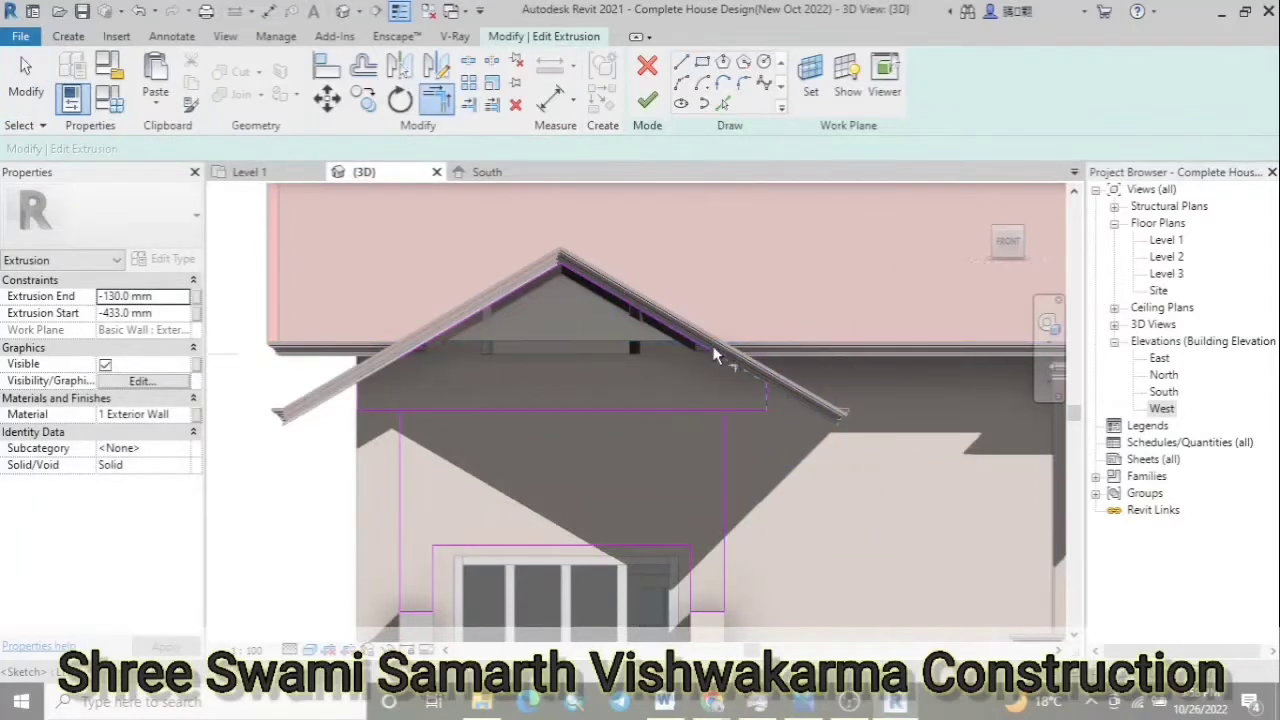
key(Escape)
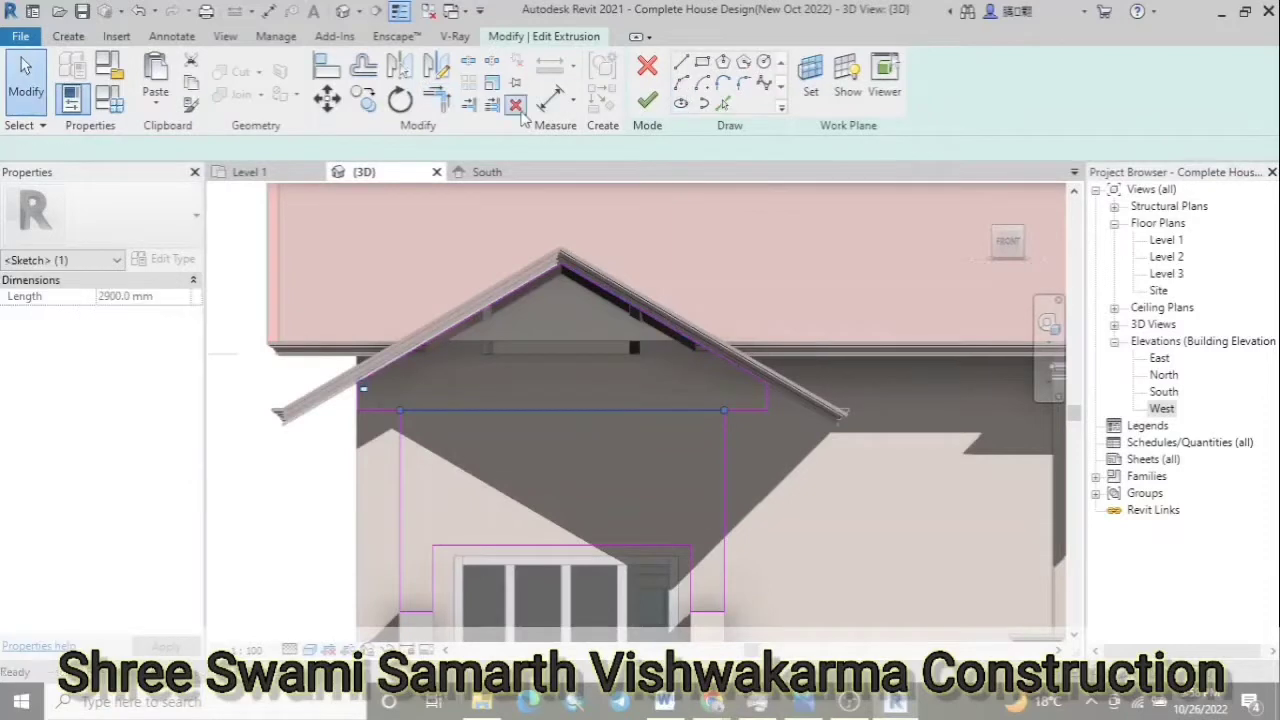
scroll(548, 390, down, 3)
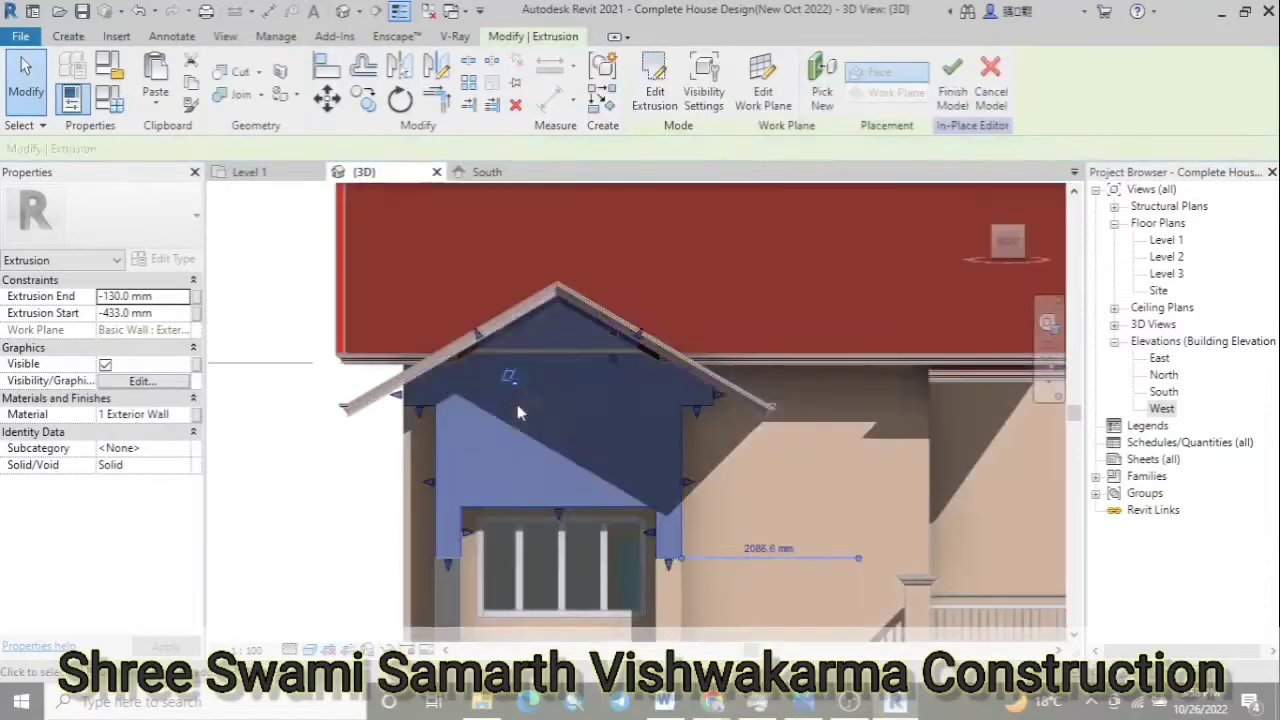
Finish the reshaped gable model and orbit to view the house from above
scroll(457, 366, down, 3)
scroll(479, 364, down, 2)
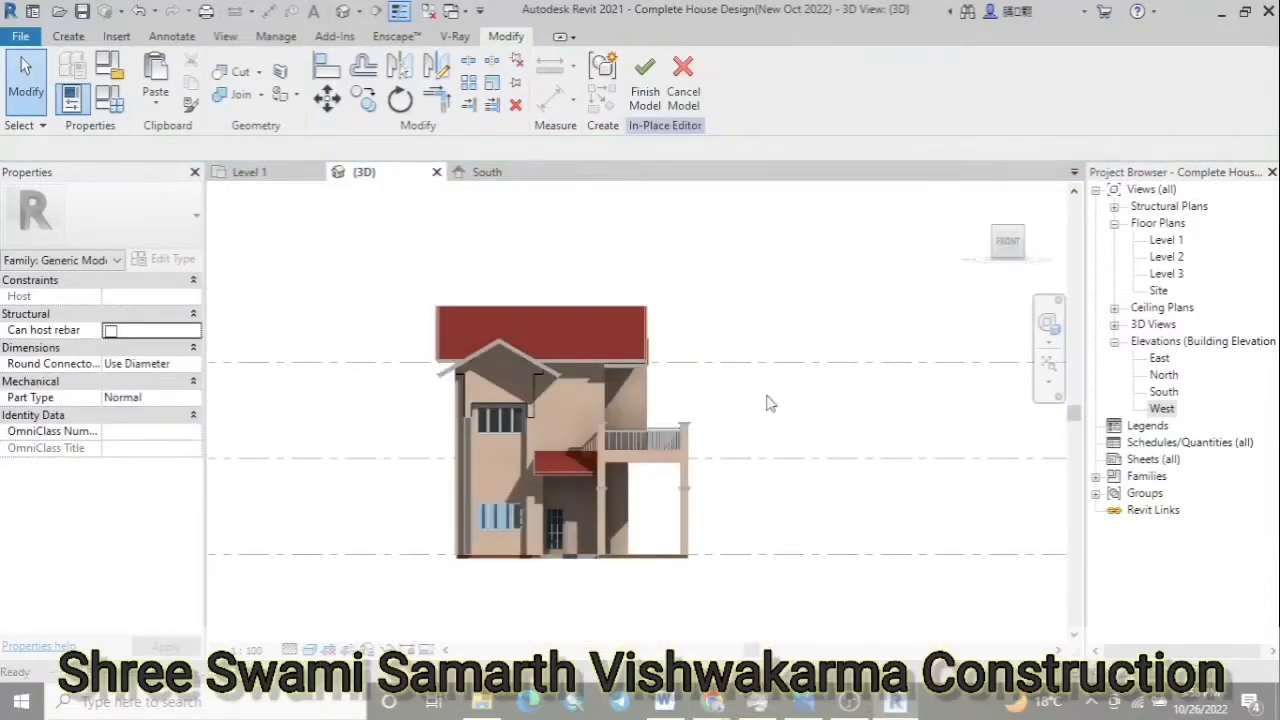
shift+middle_drag(443, 371, 384, 371)
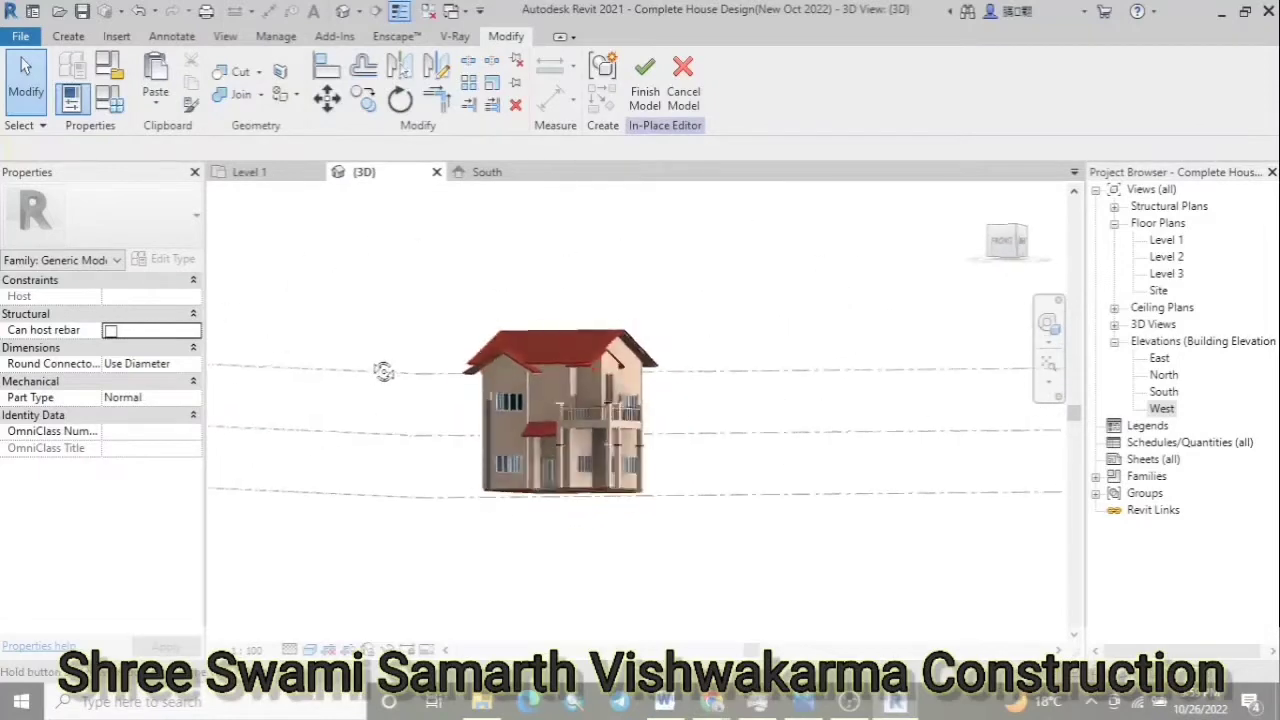
scroll(403, 374, up, 3)
scroll(407, 424, up, 3)
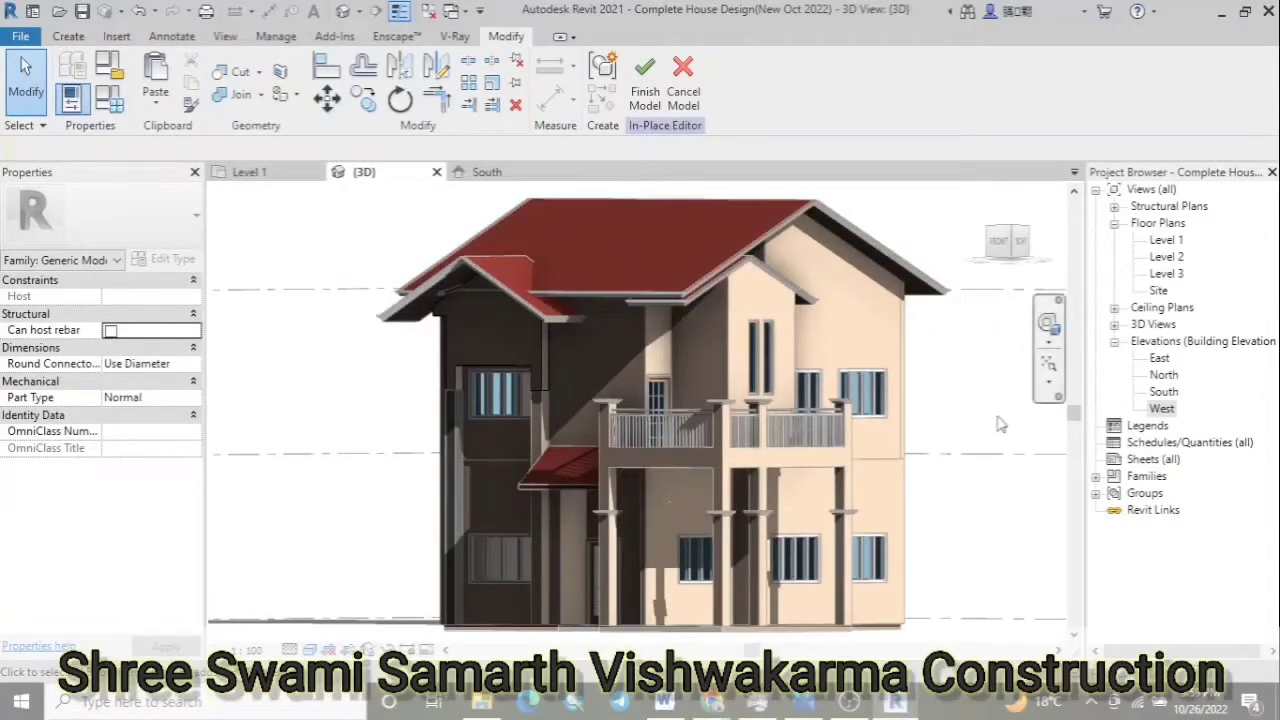
click(645, 80)
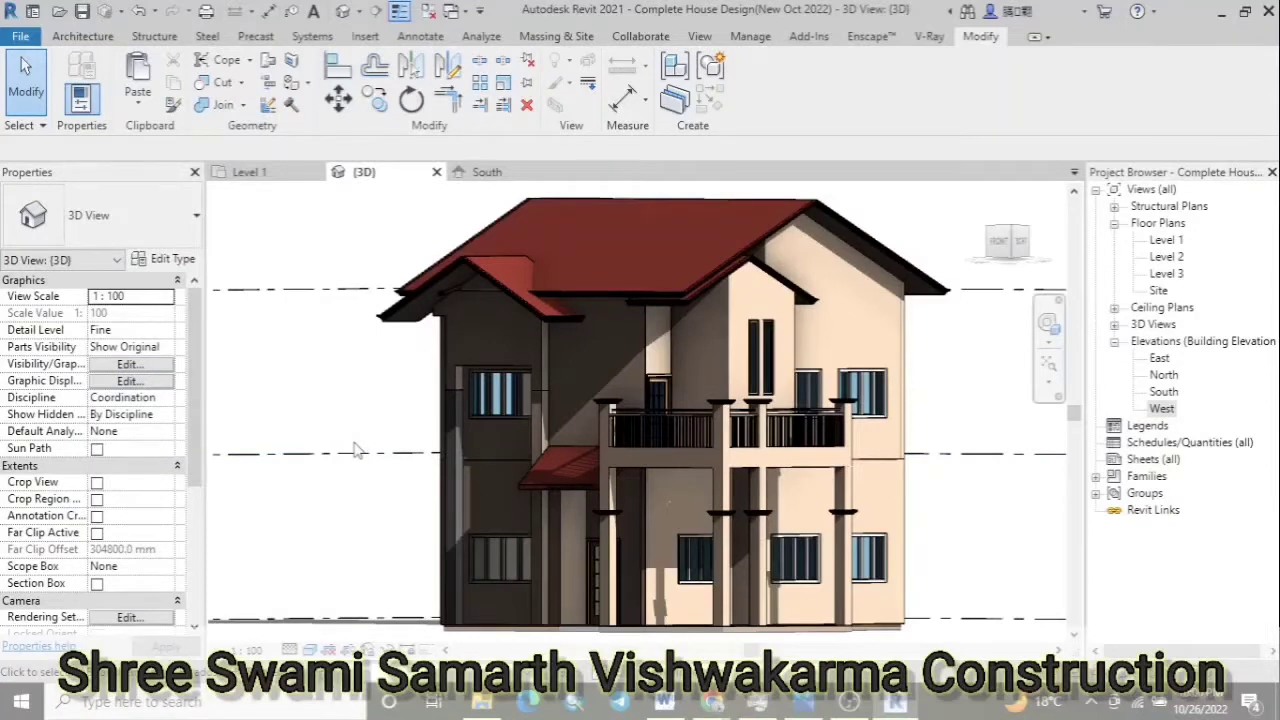
shift+middle_drag(355, 450, 510, 583)
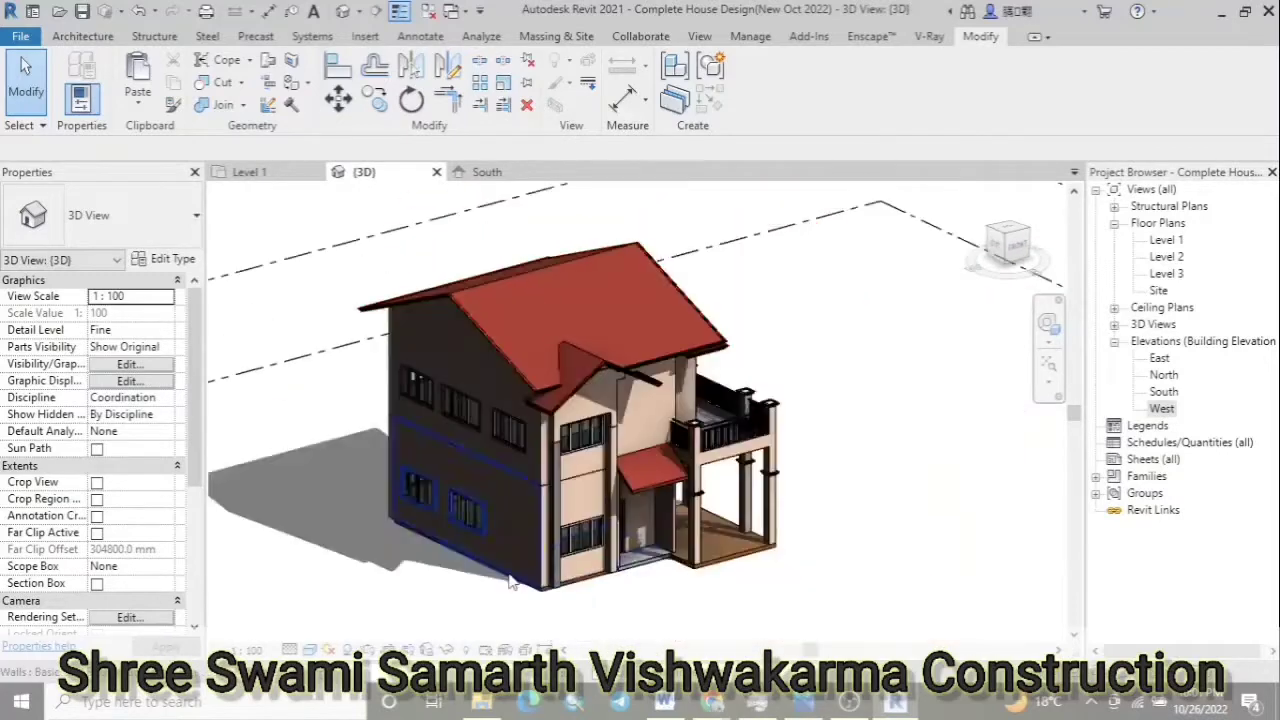
scroll(510, 583, up, 3)
Start an in-place model in the Walls category, keeping the name Walls 1
click(83, 36)
click(220, 103)
click(229, 176)
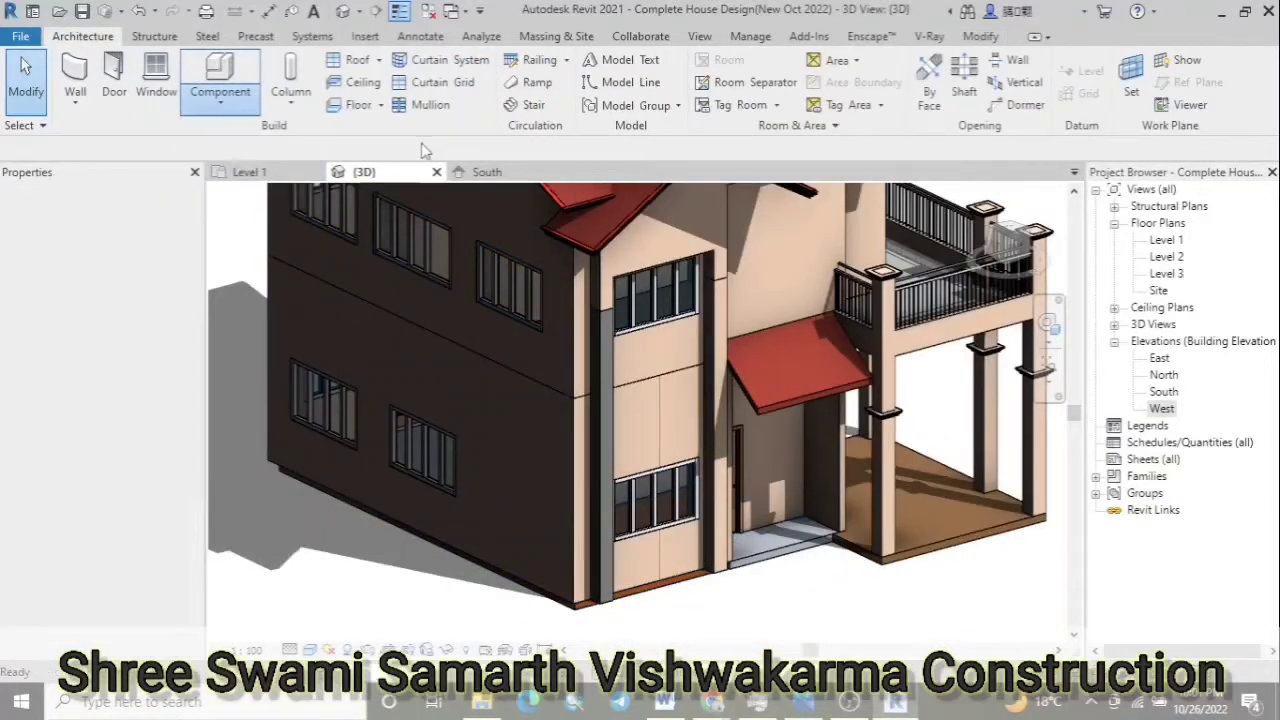
key(w)
key(Return)
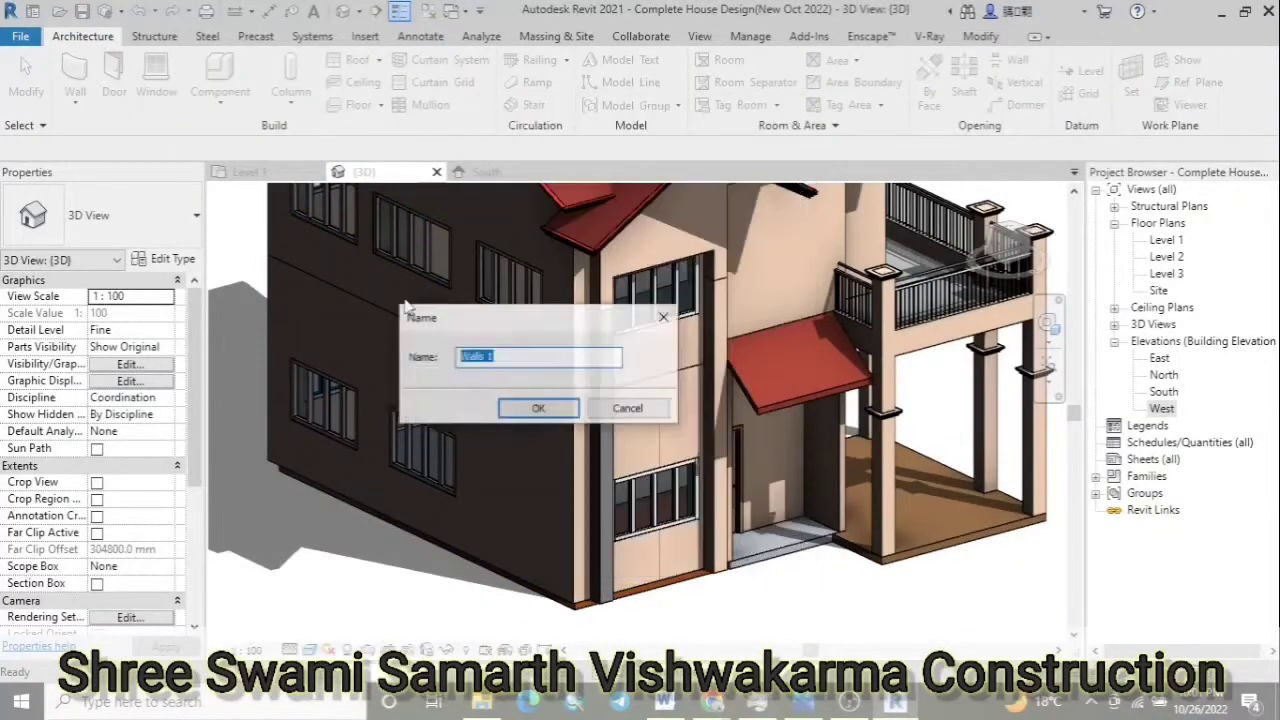
key(Return)
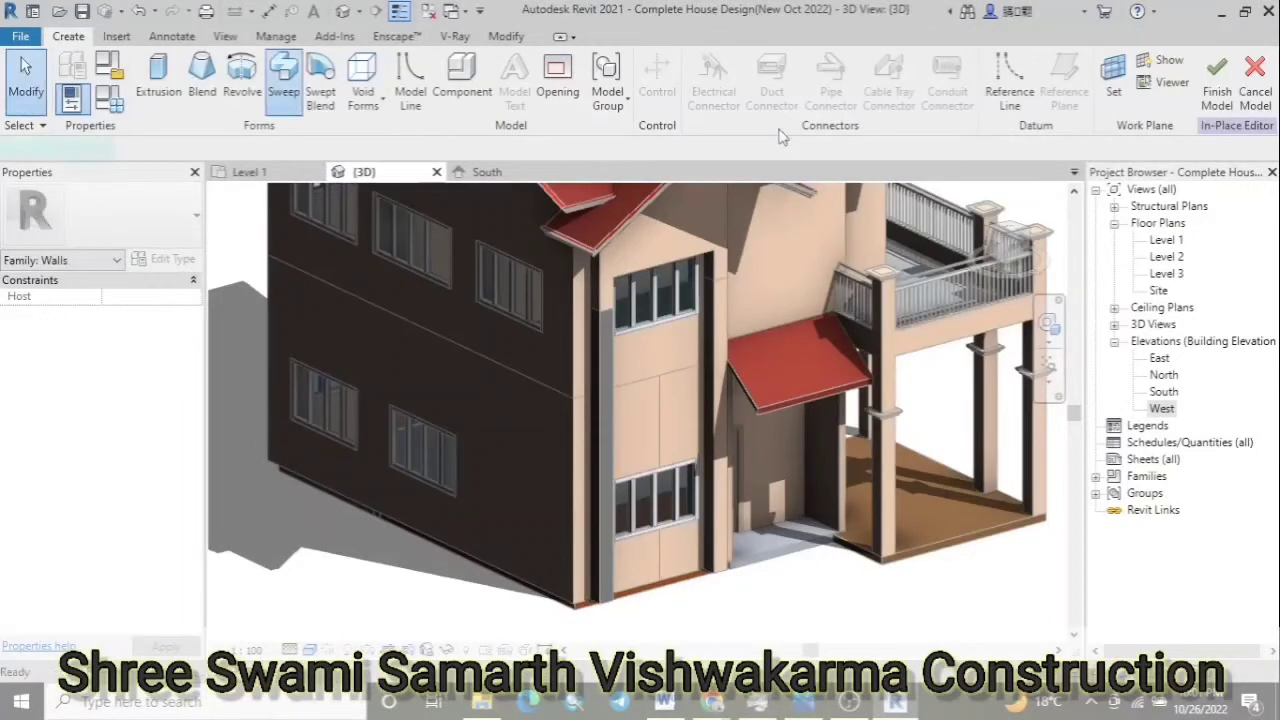
Pick the exterior wall's bottom edge as the sweep path and finish the path from the LEFT view
click(752, 90)
scroll(588, 609, up, 3)
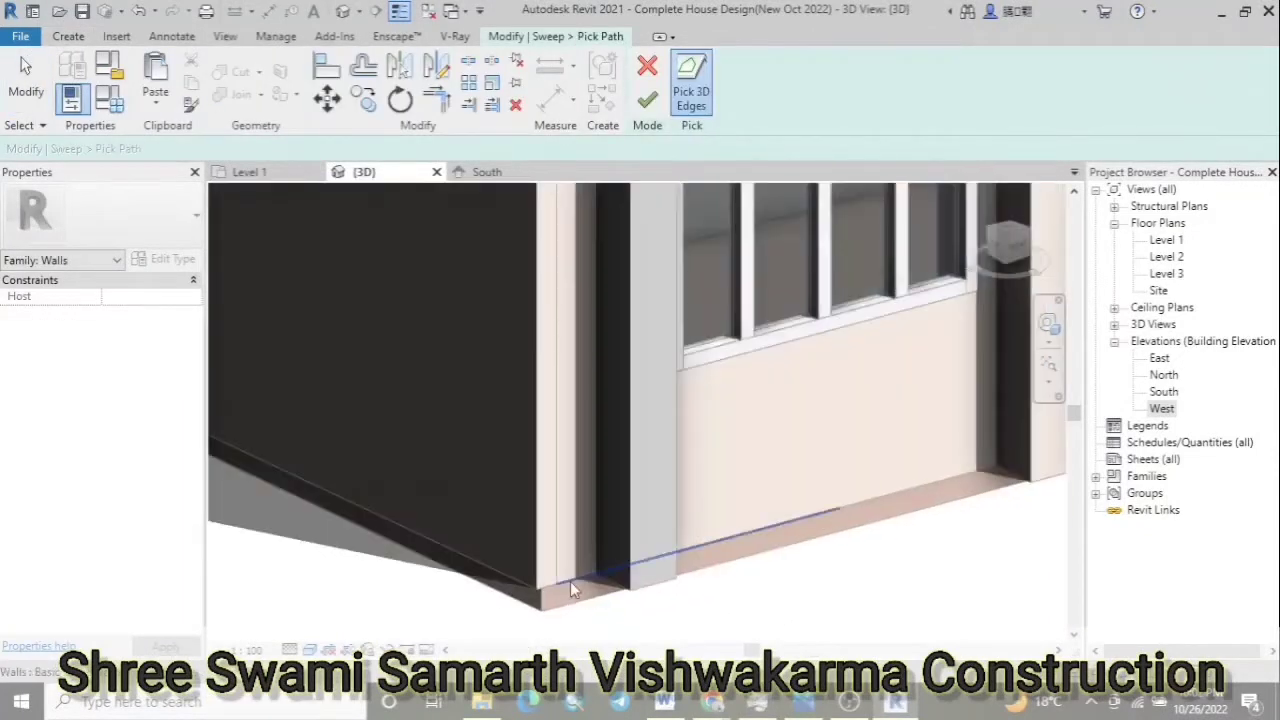
click(572, 588)
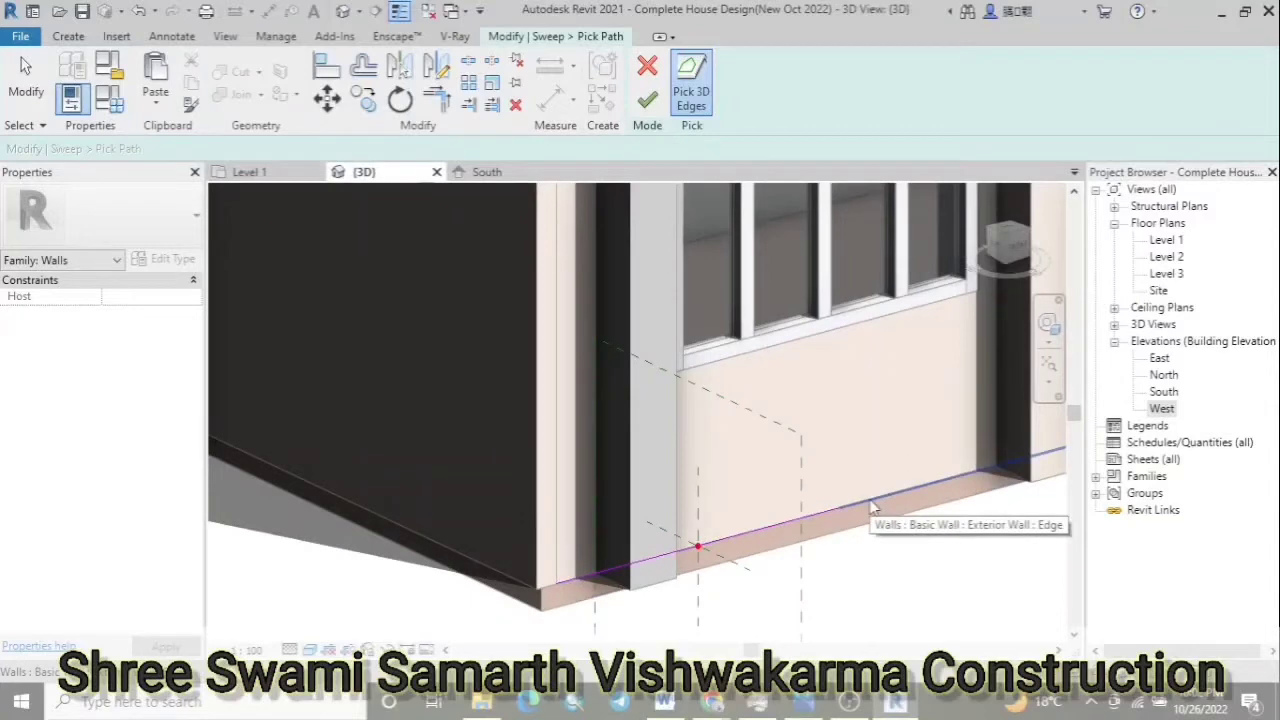
scroll(765, 592, down, 5)
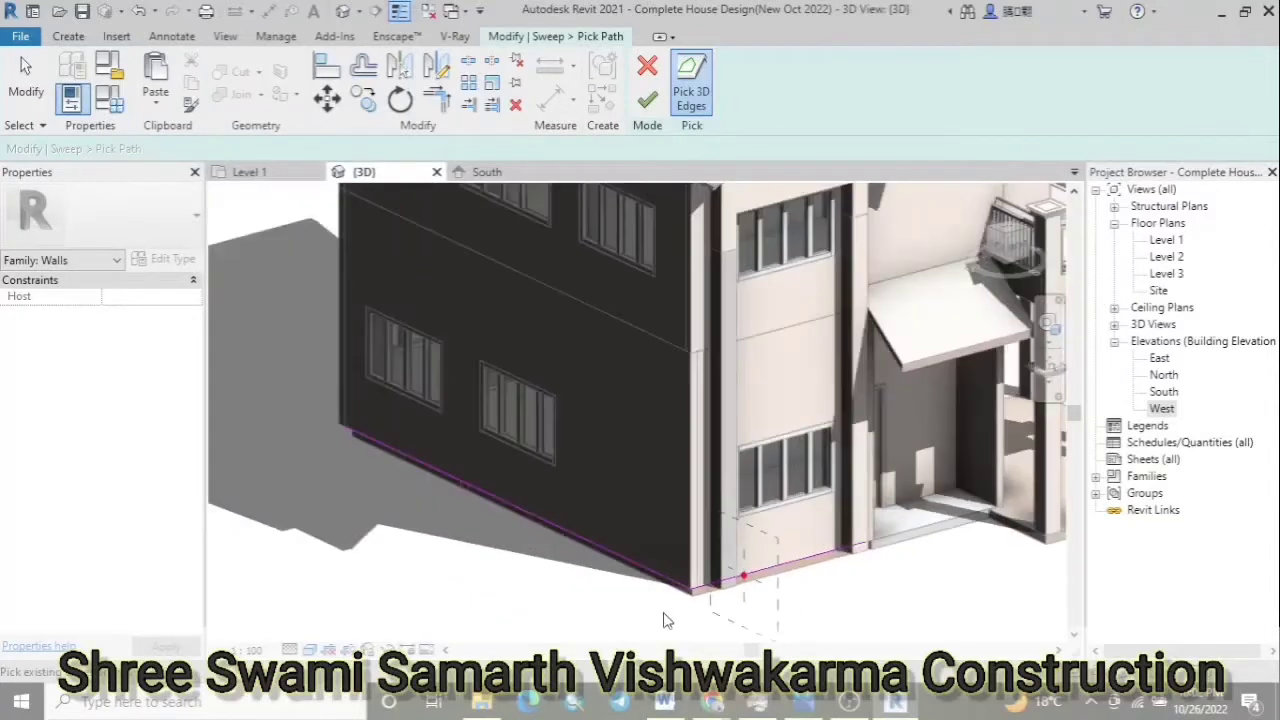
click(1040, 255)
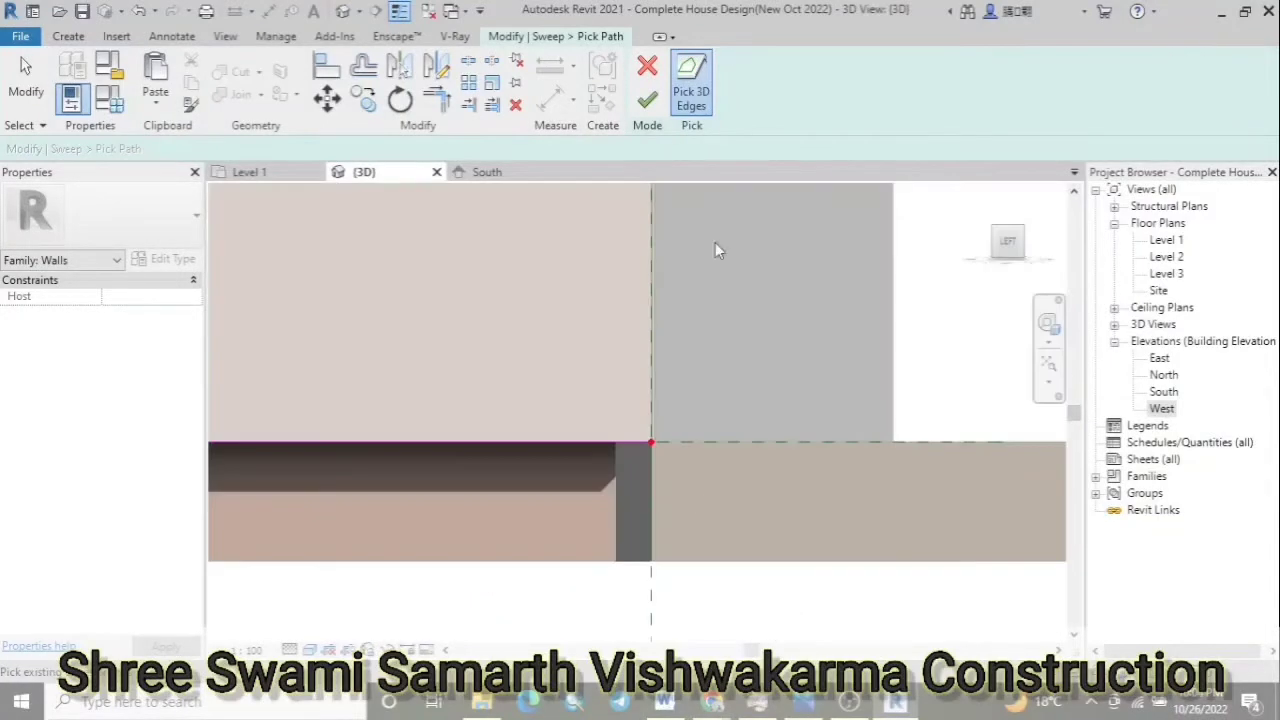
click(647, 100)
Begin the profile at the wall corner with a rounded arc top and a vertical line
click(905, 95)
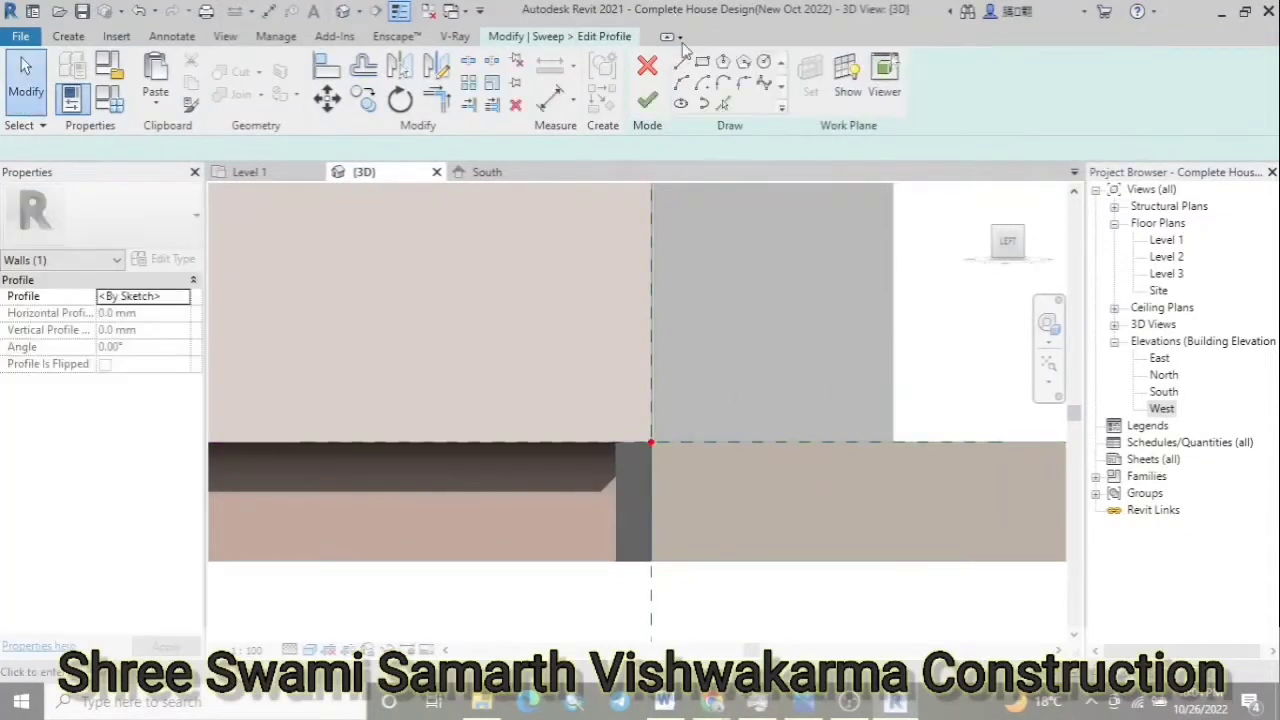
click(681, 62)
click(651, 441)
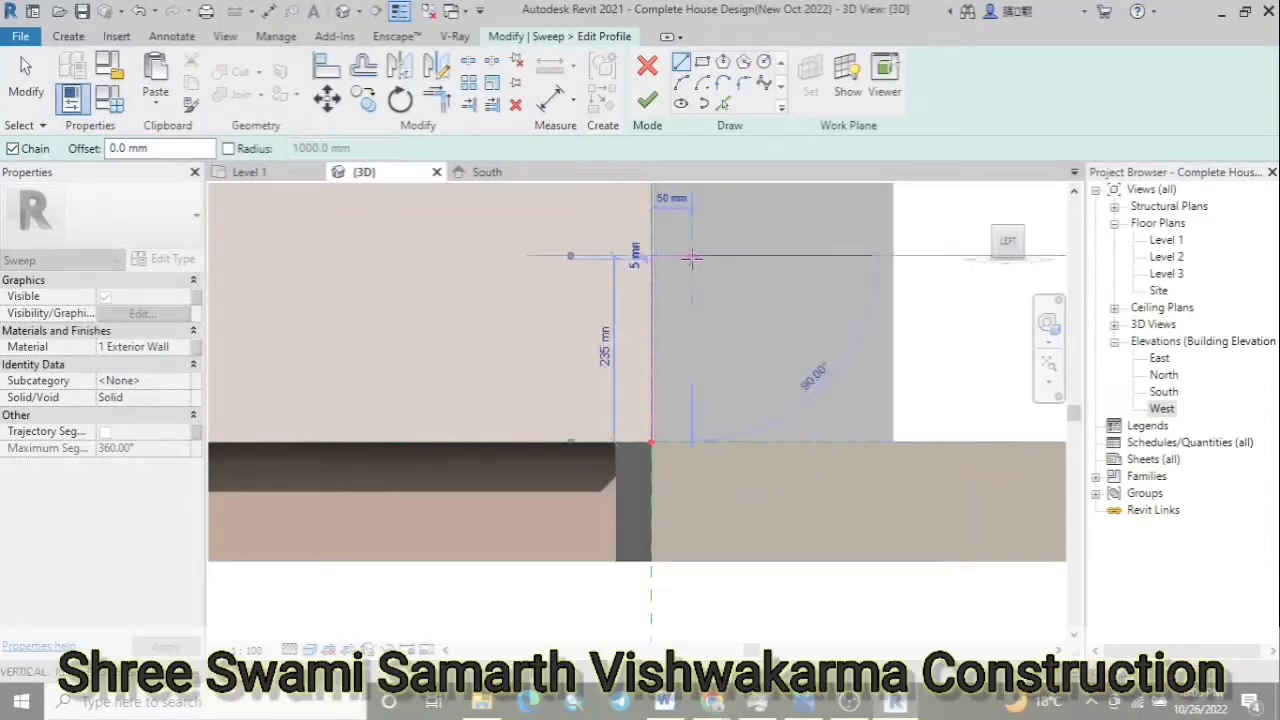
click(681, 83)
click(716, 280)
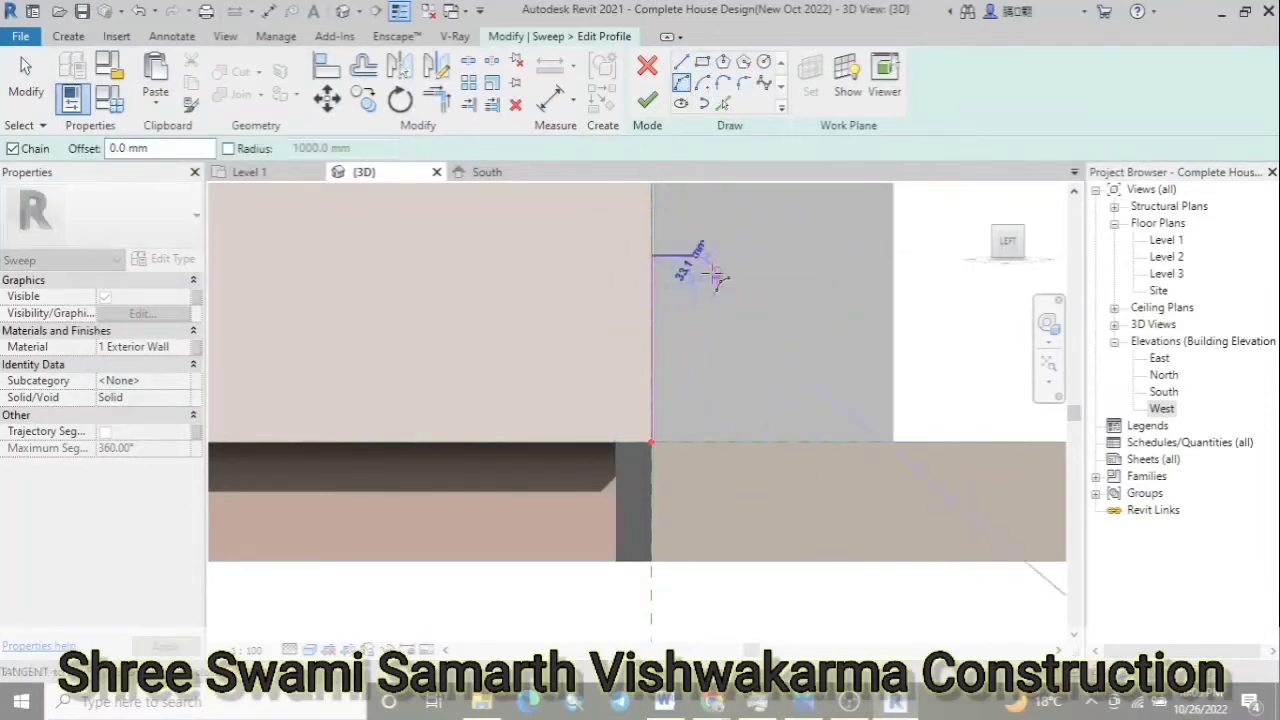
click(718, 333)
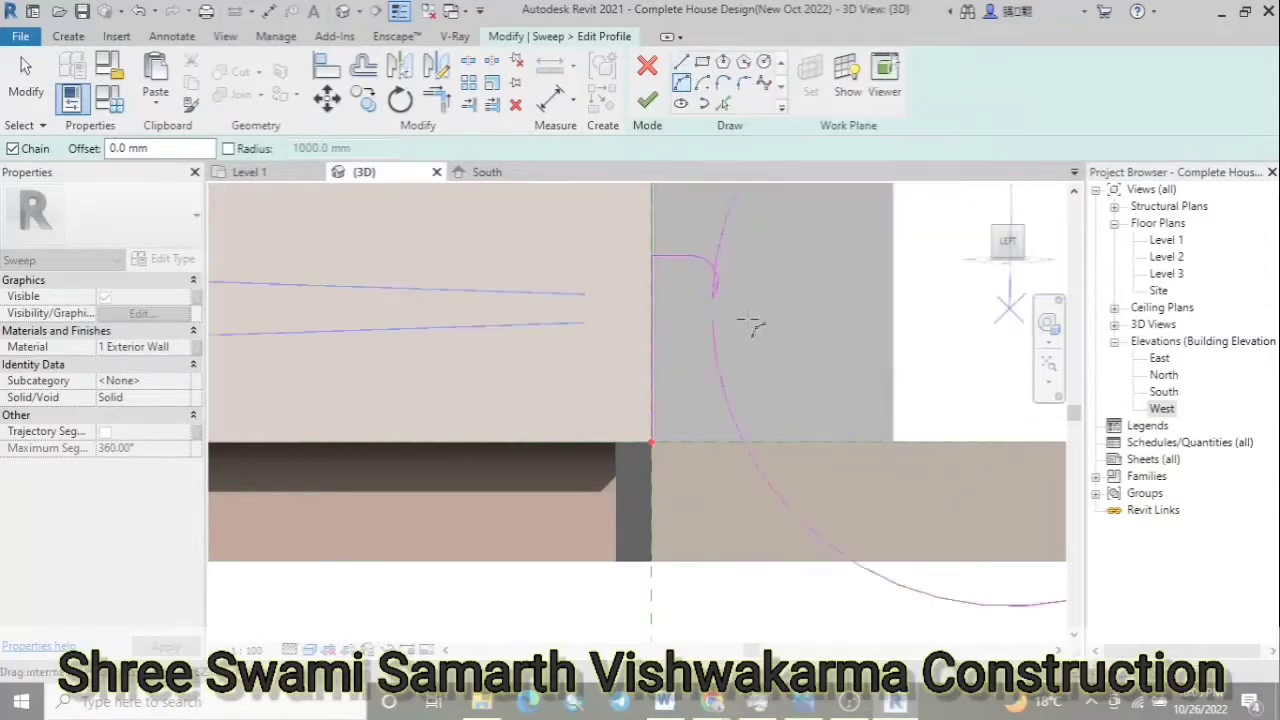
click(682, 63)
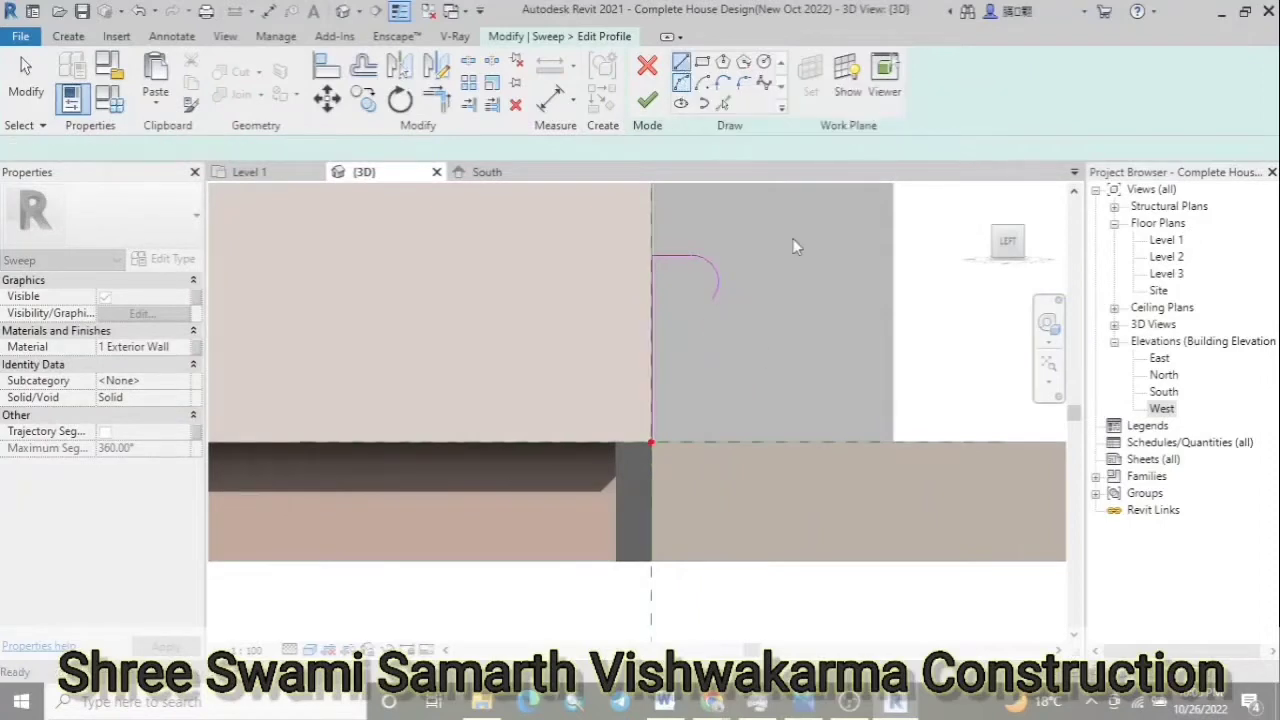
click(715, 297)
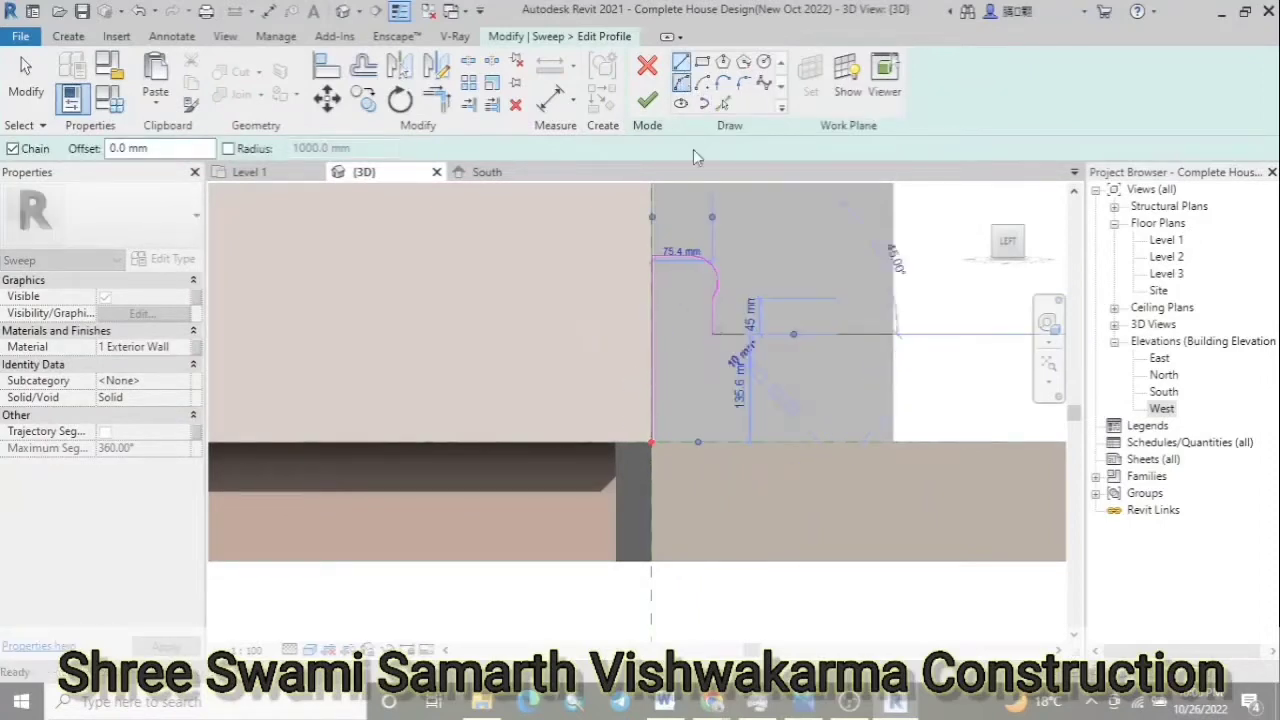
Add the second rounded curve and close the profile back down to the base
click(681, 82)
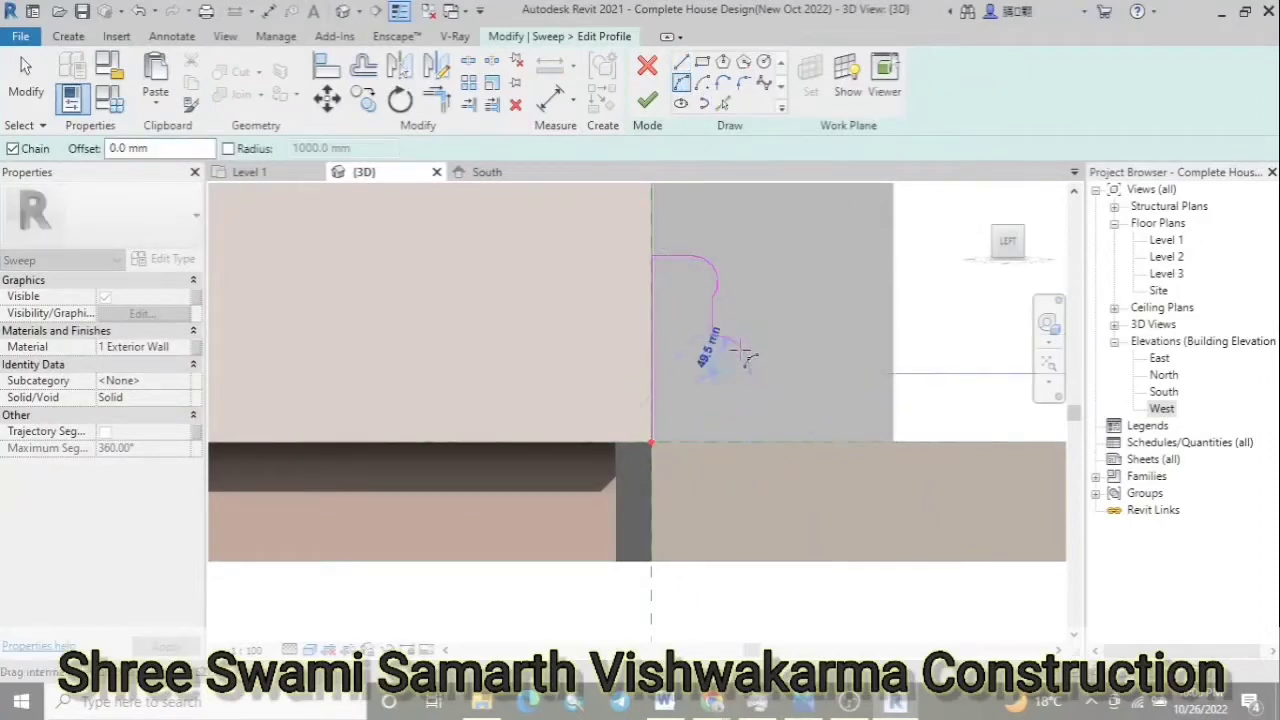
click(750, 373)
key(l)
key(i)
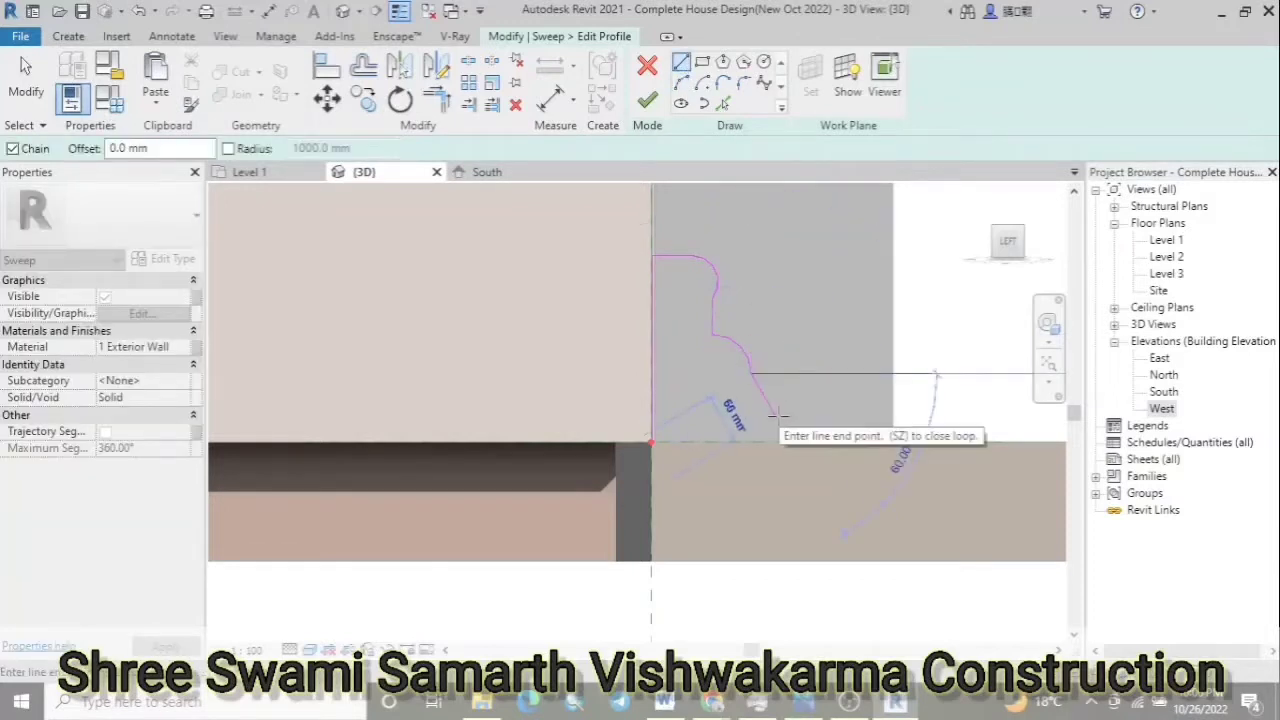
key(Escape)
key(Escape)
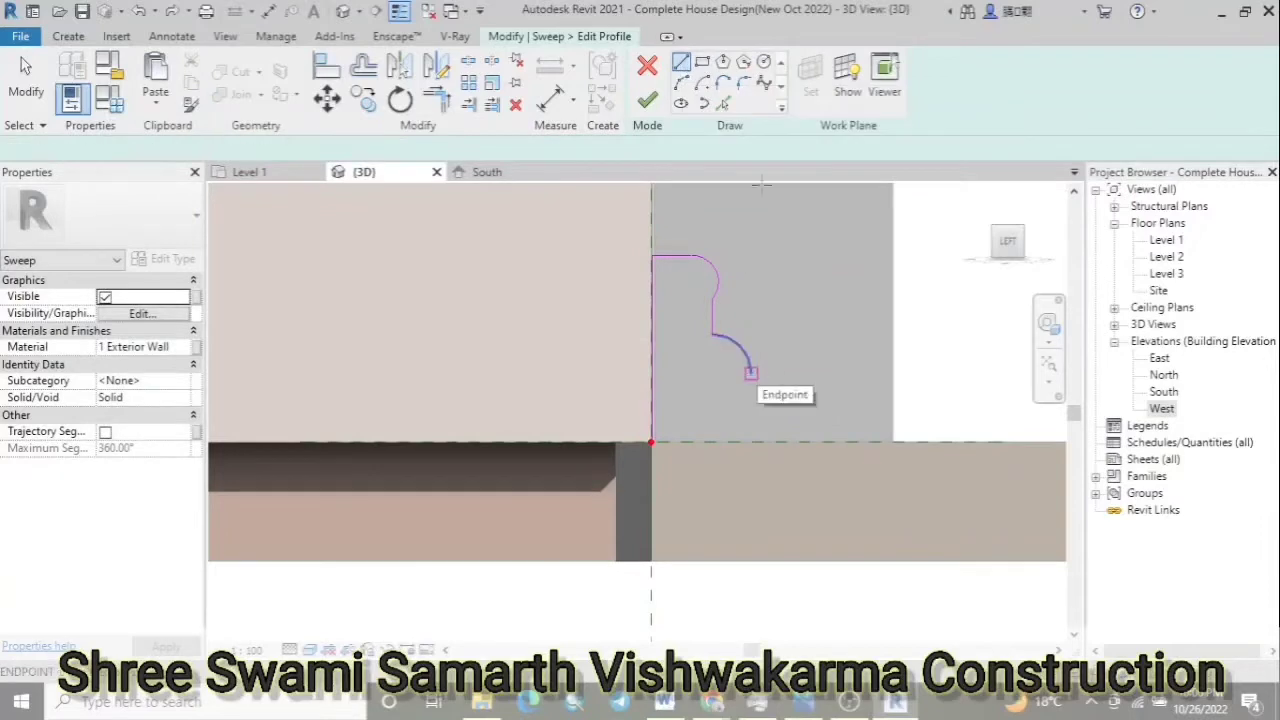
key(Escape)
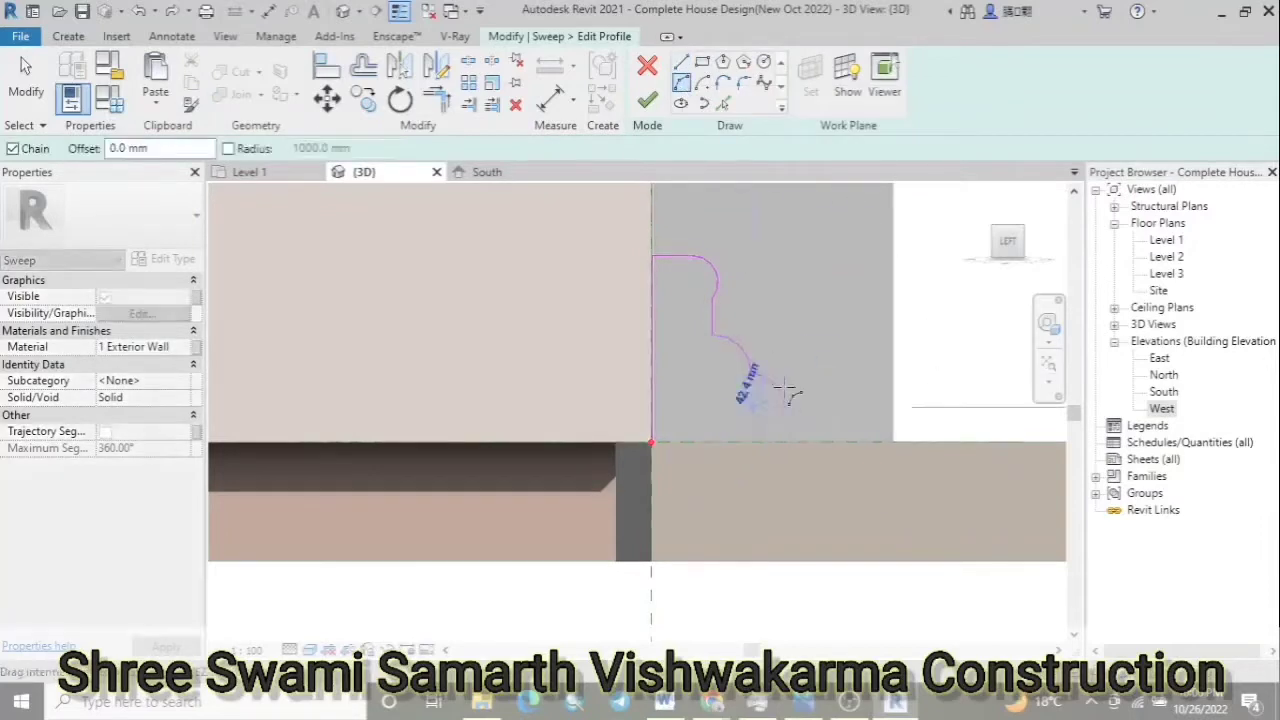
click(785, 440)
key(Escape)
key(Escape)
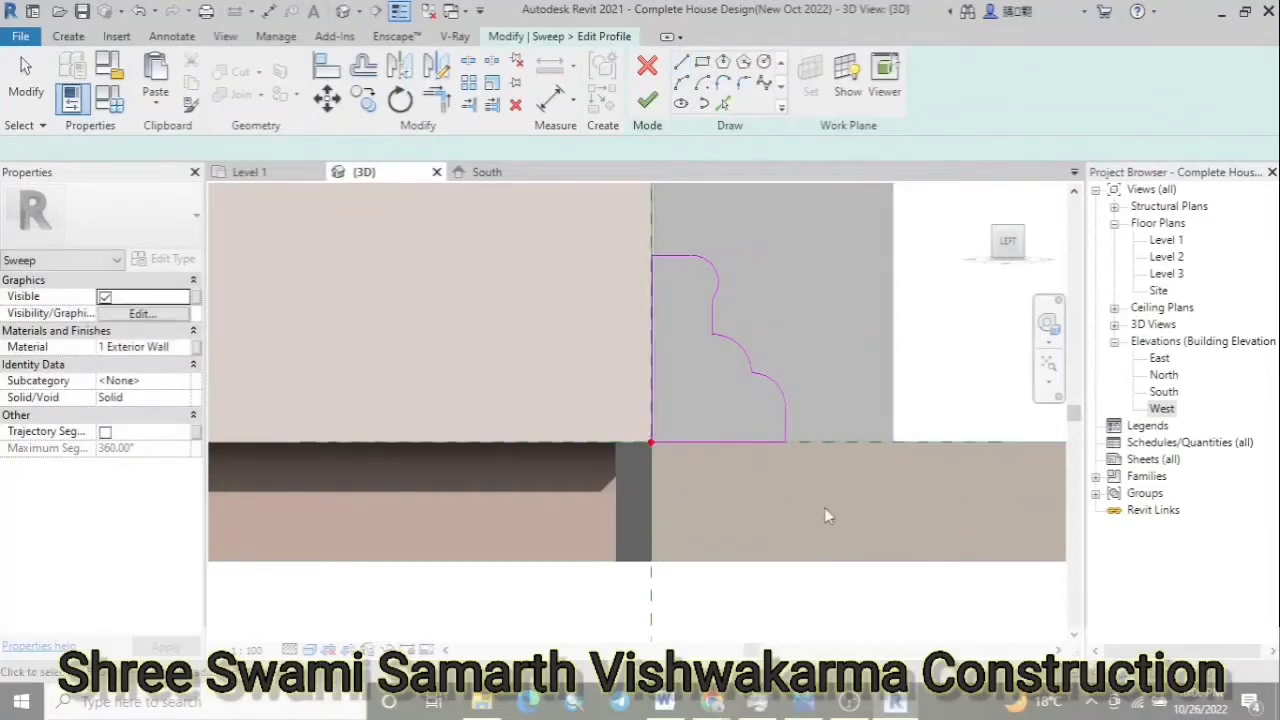
Select all eight profile lines and finish both the profile and the sweep
drag(598, 248, 598, 248)
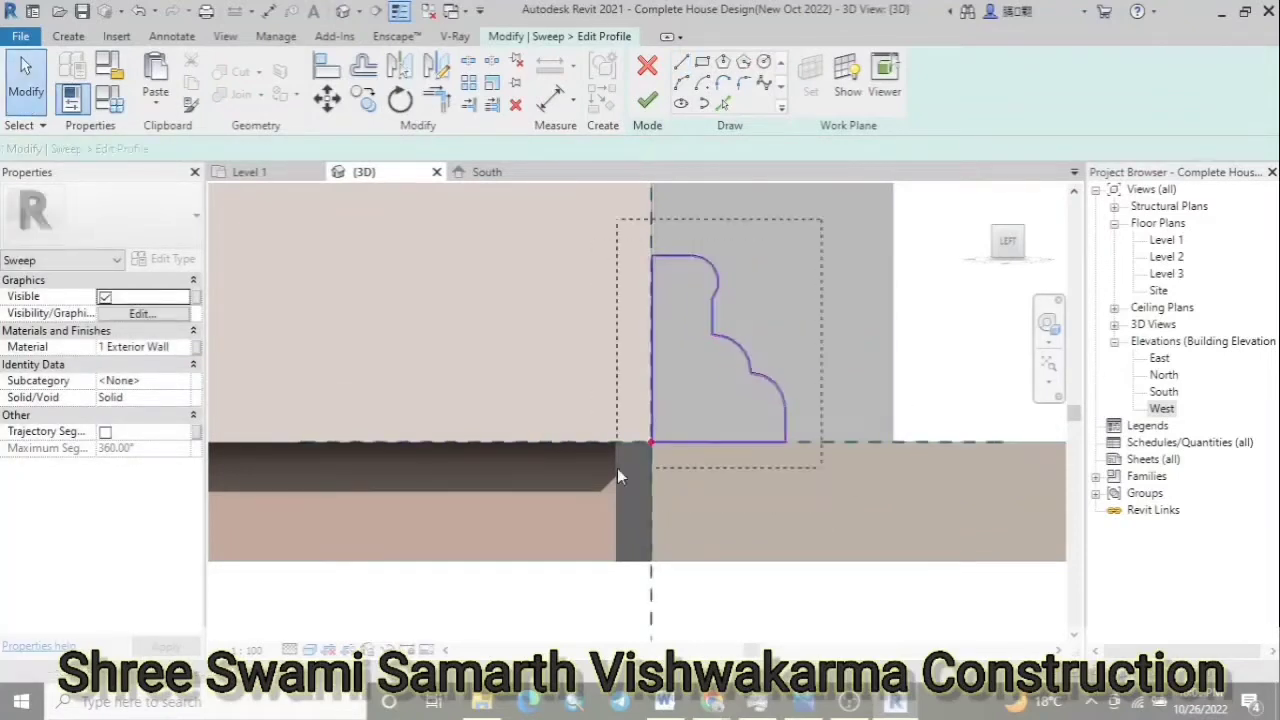
drag(572, 192, 828, 504)
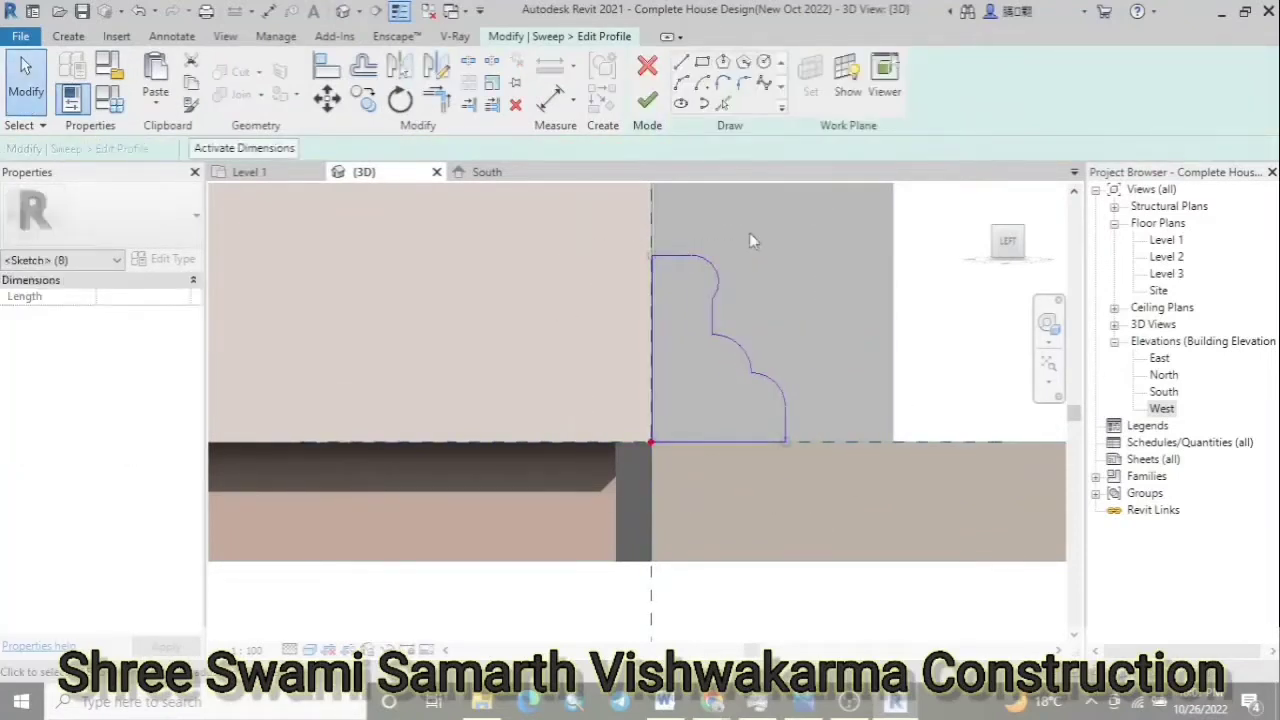
click(647, 99)
click(647, 99)
Select the moulded base sweep, enter Edit Sweep, and open its profile sketch for editing
scroll(674, 534, down, 2)
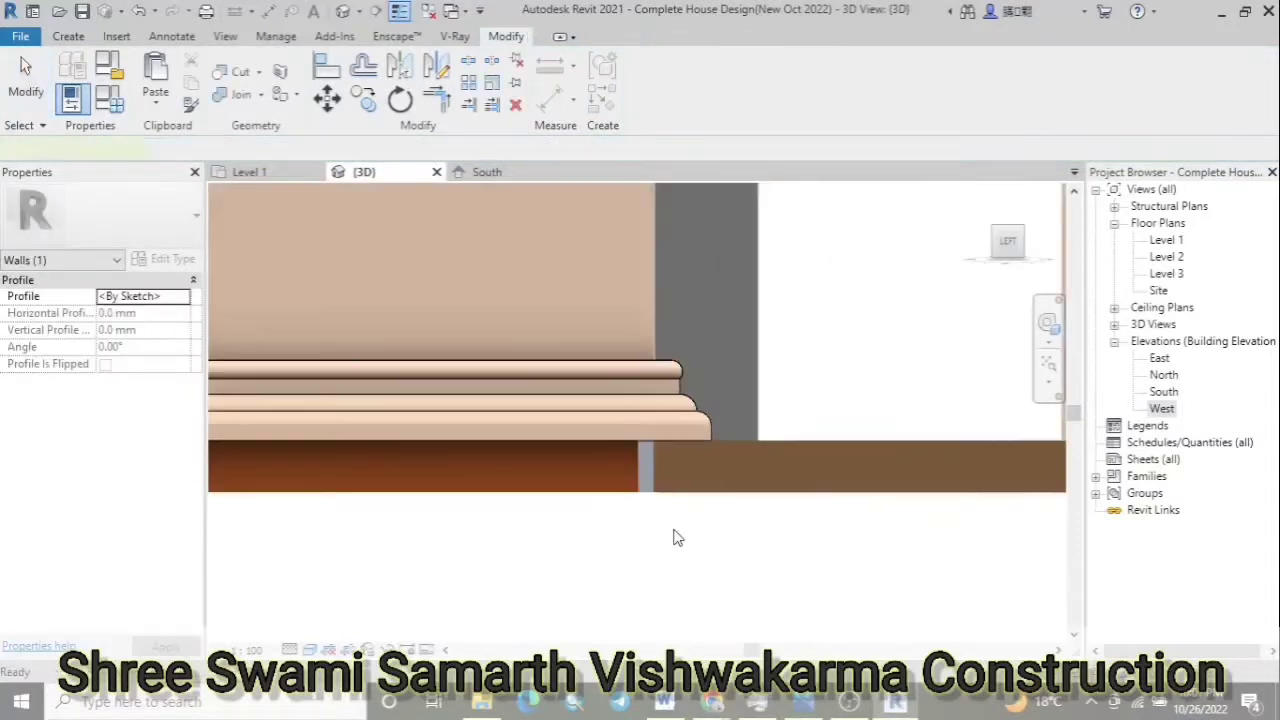
scroll(740, 597, down, 2)
scroll(771, 580, down, 2)
scroll(866, 509, down, 3)
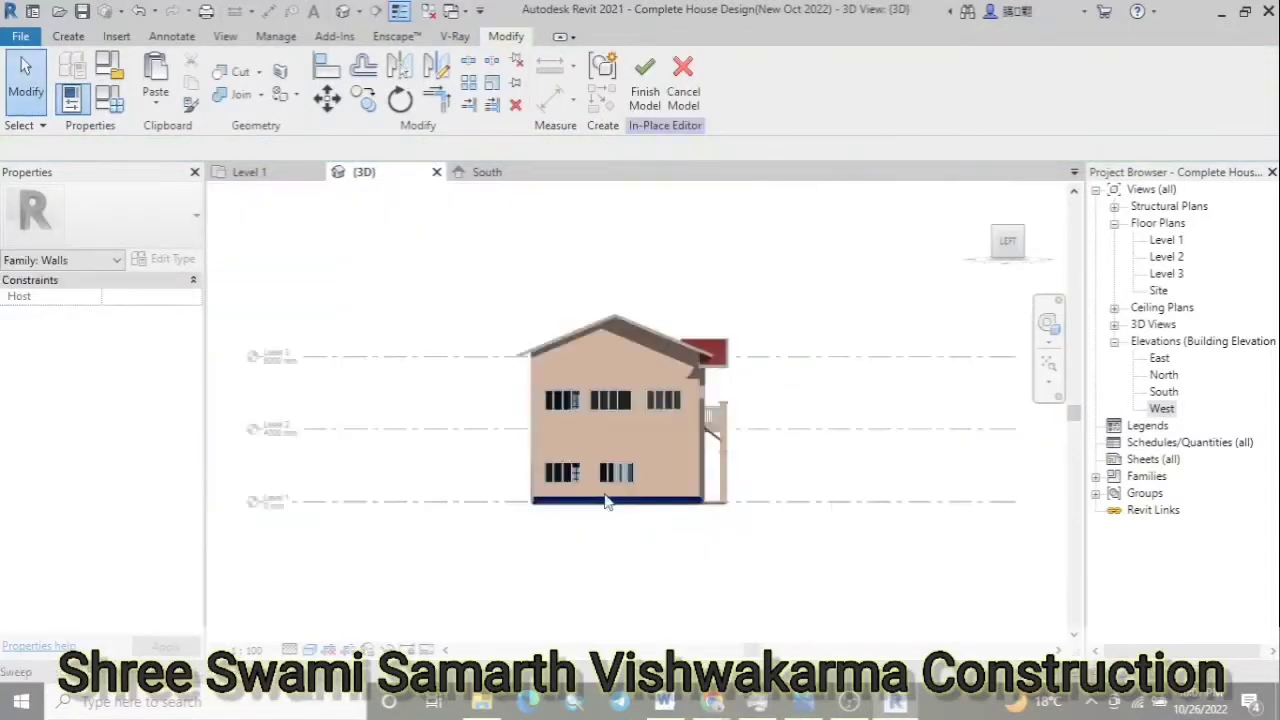
scroll(564, 503, up, 5)
click(590, 525)
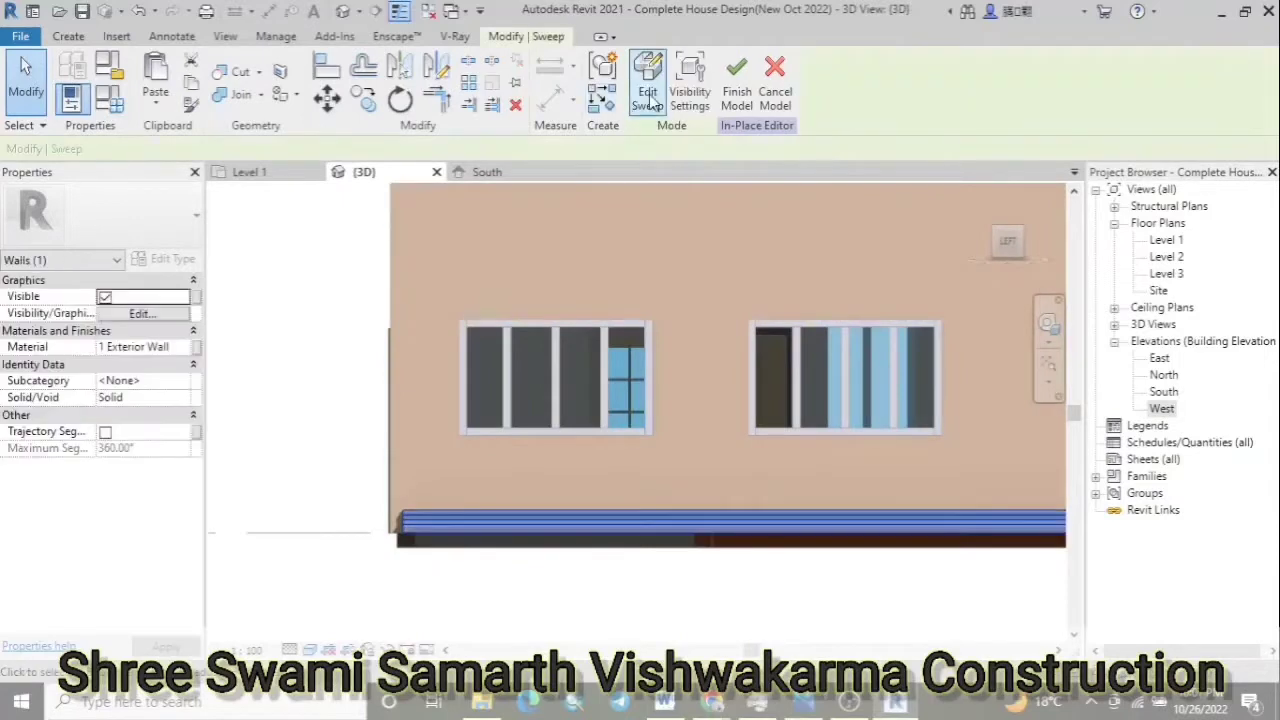
click(648, 85)
scroll(290, 490, down, 1)
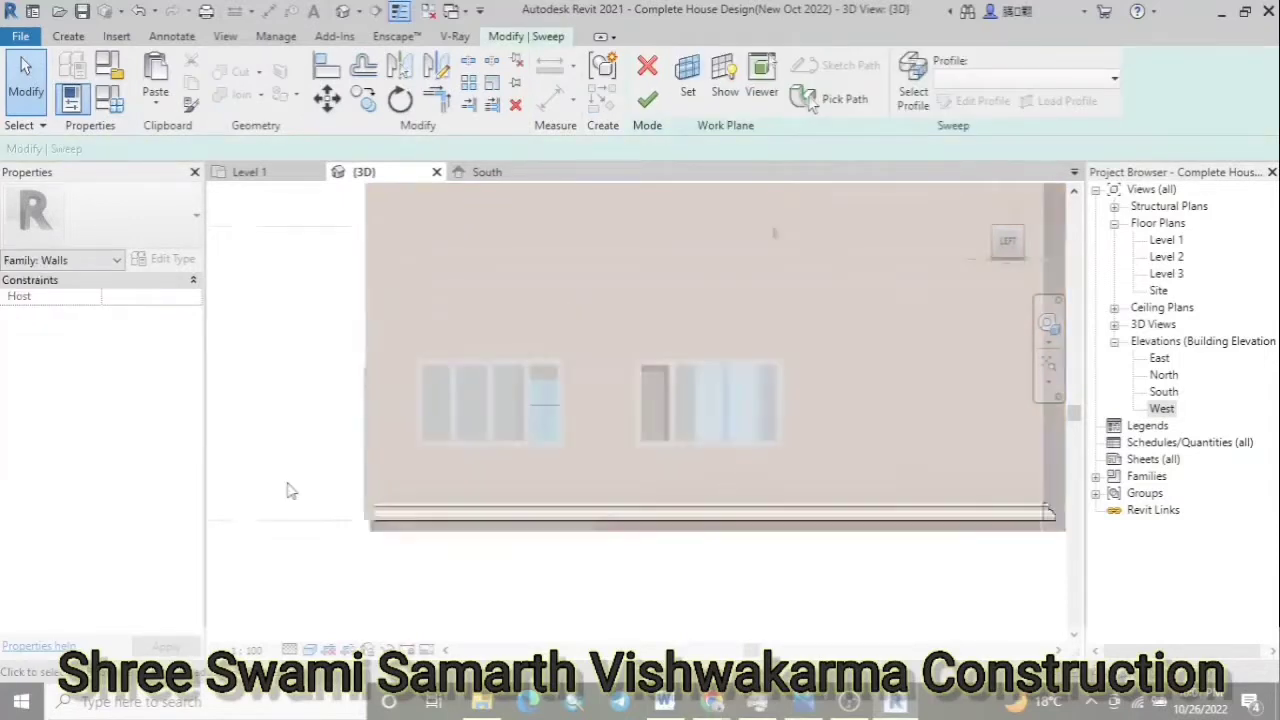
click(913, 92)
click(975, 101)
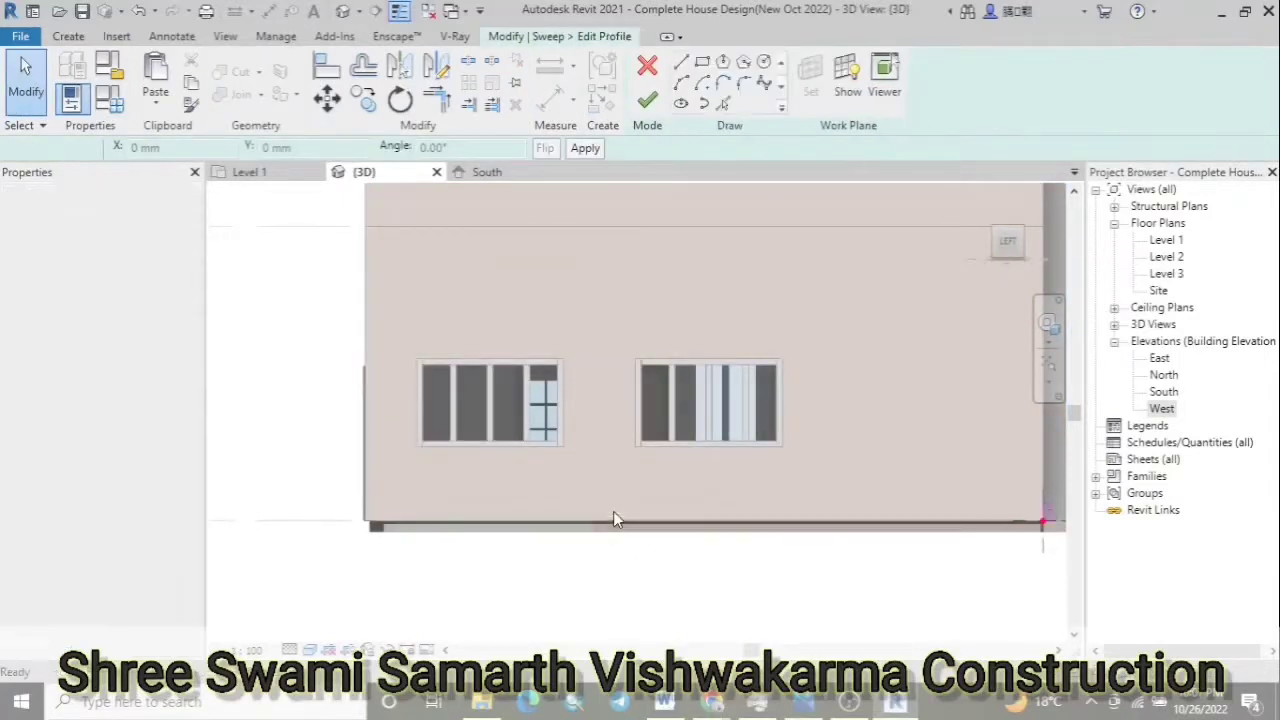
Finish the profile edit and start Pick Path to reselect the wall-bottom 3D edges
scroll(613, 511, down, 3)
scroll(790, 498, down, 2)
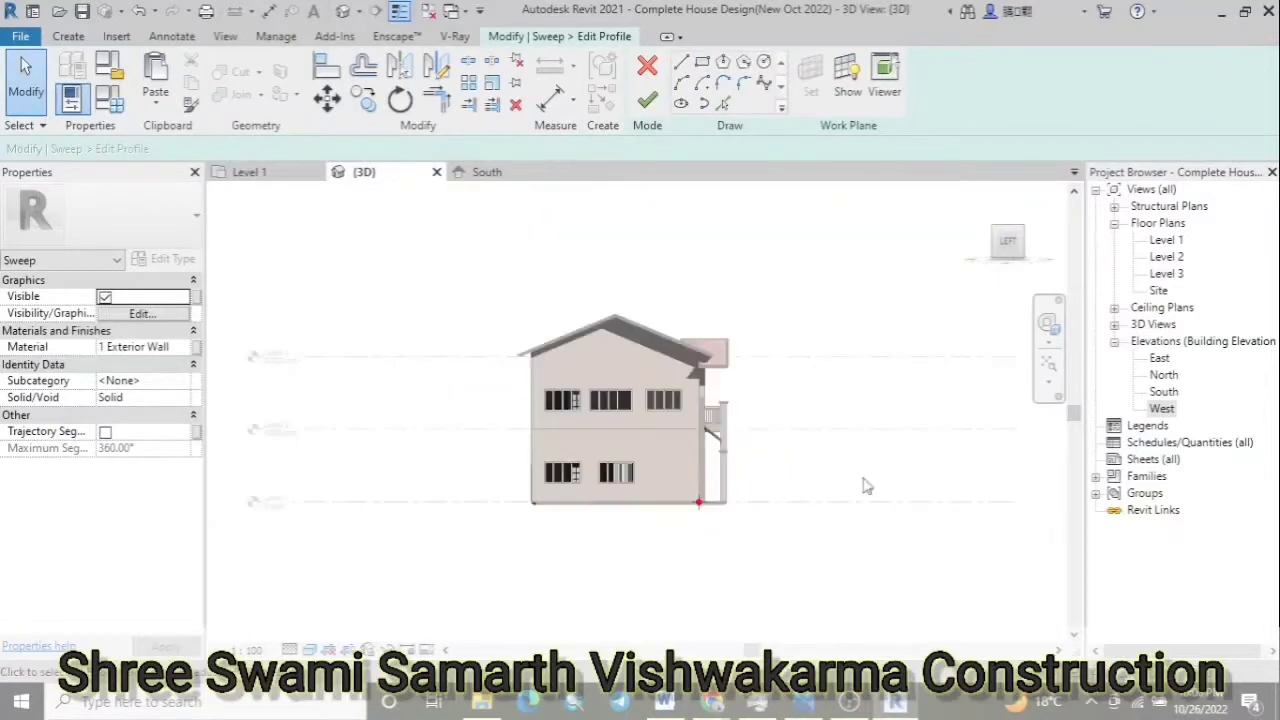
mouse_move(765, 476)
shift+middle_down()
mouse_move(571, 600)
mouse_move(406, 549)
shift+middle_up()
scroll(497, 466, up, 3)
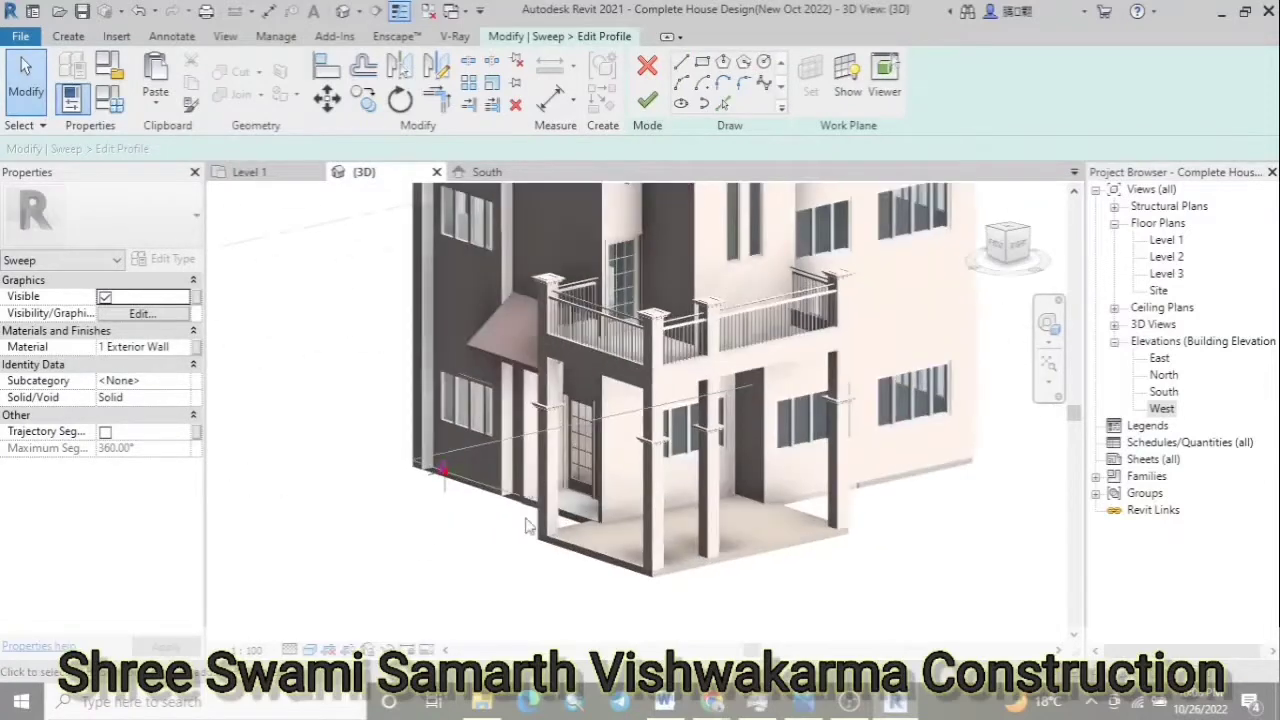
scroll(497, 466, up, 3)
click(648, 100)
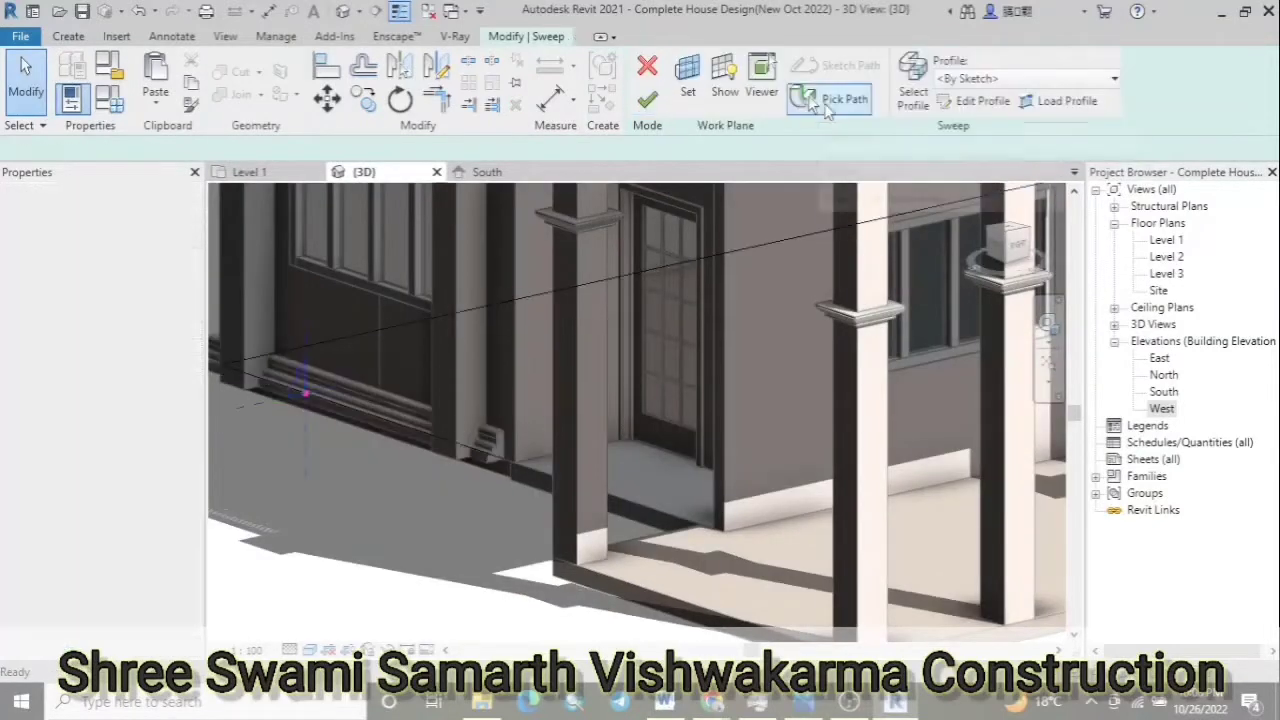
click(840, 100)
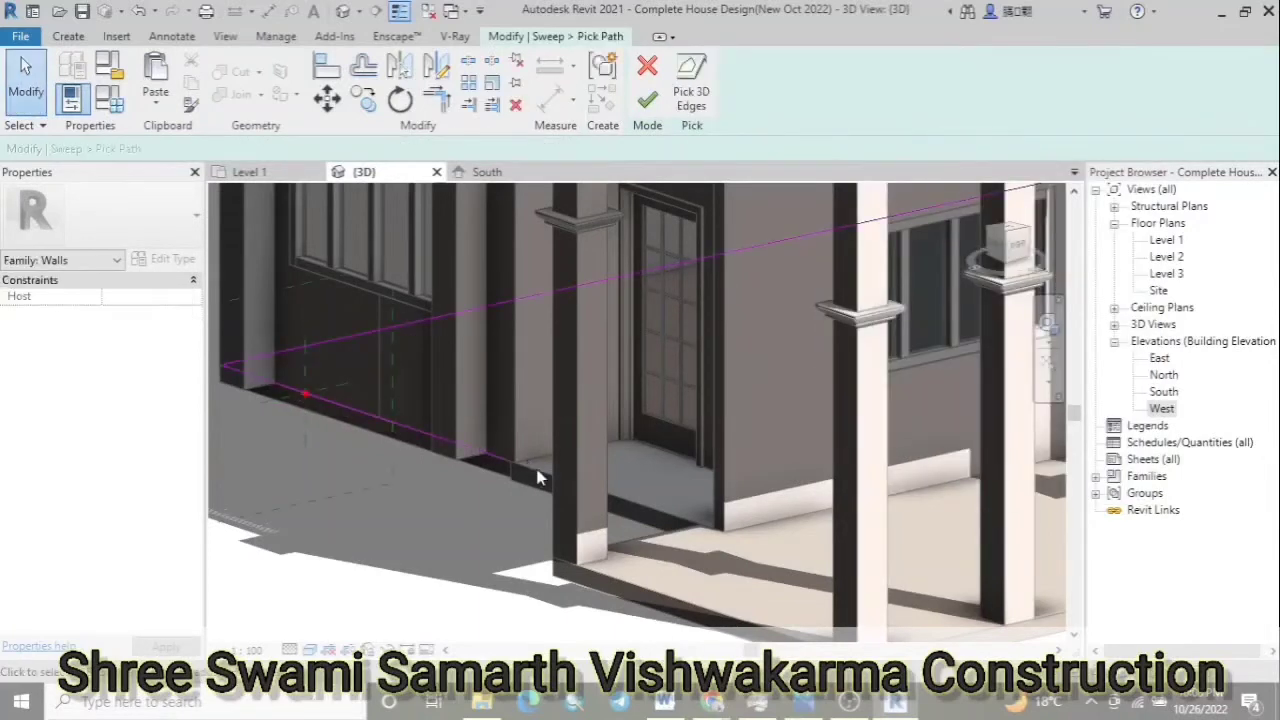
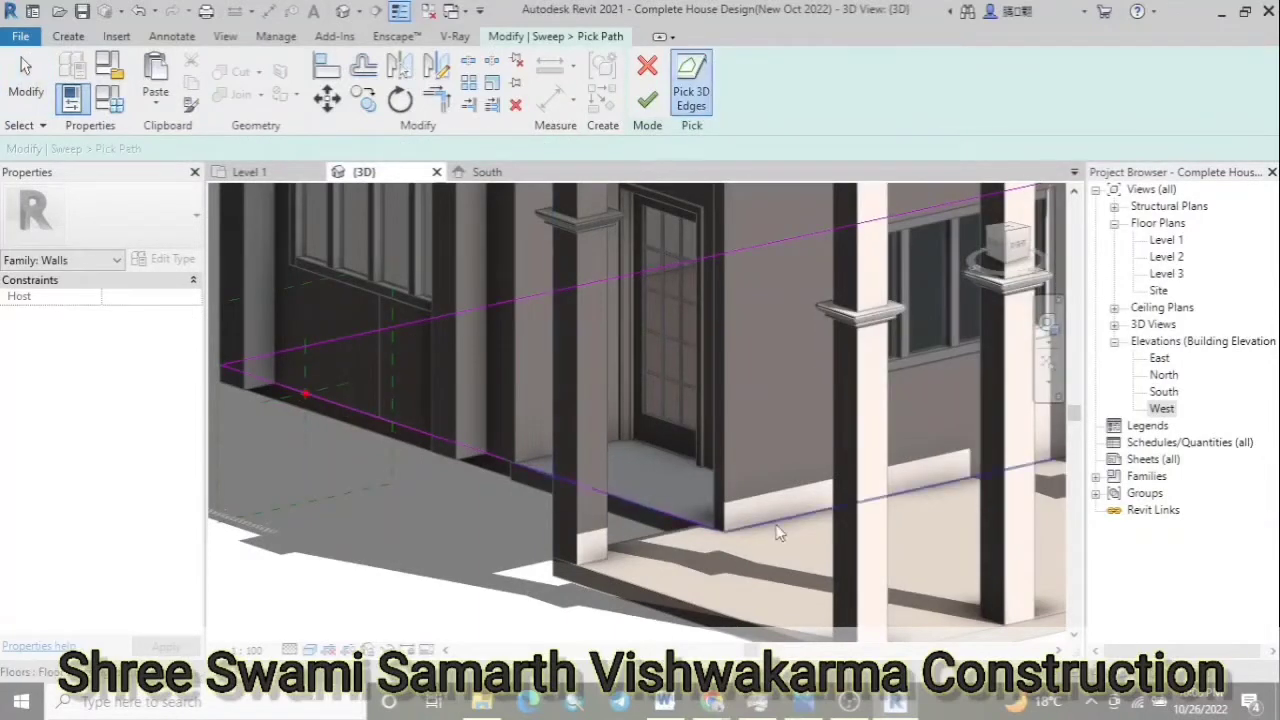
Orbit and zoom around the house corners to check the picked wall-base edges
scroll(780, 533, down, 5)
scroll(420, 560, up, 2)
scroll(420, 560, down, 2)
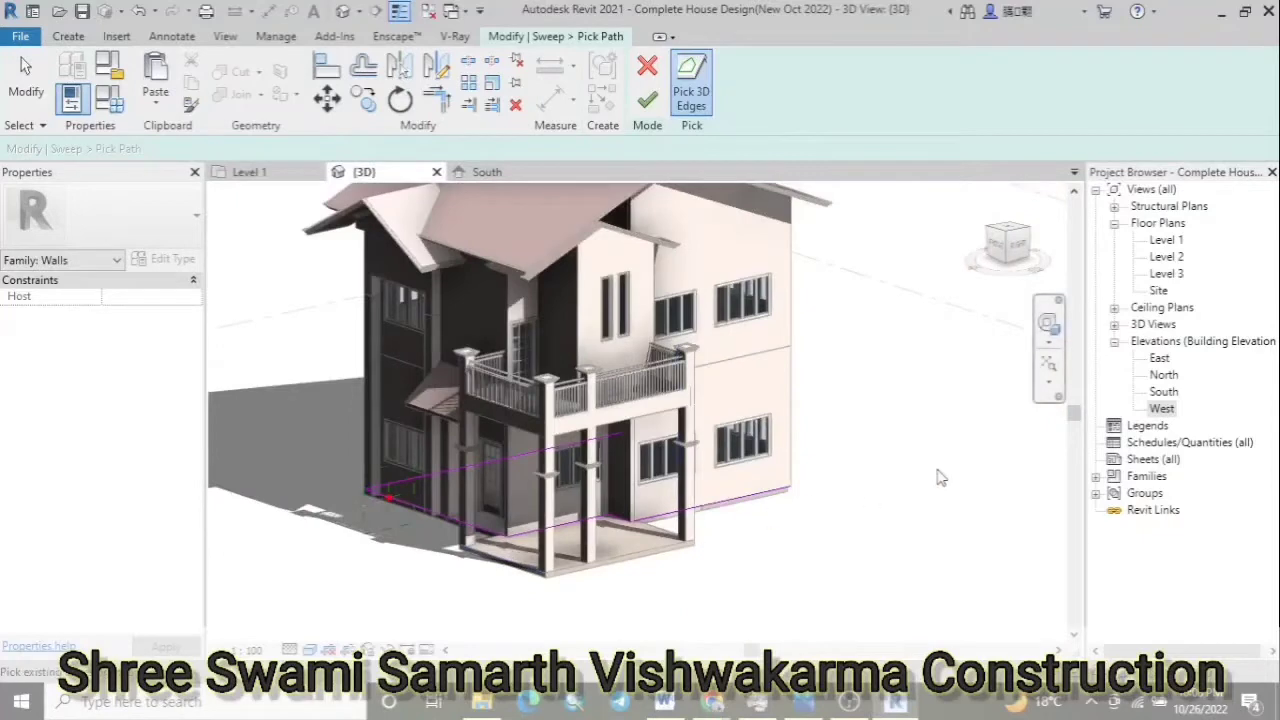
shift+middle_drag(940, 478, 814, 534)
scroll(815, 420, up, 2)
scroll(815, 403, up, 3)
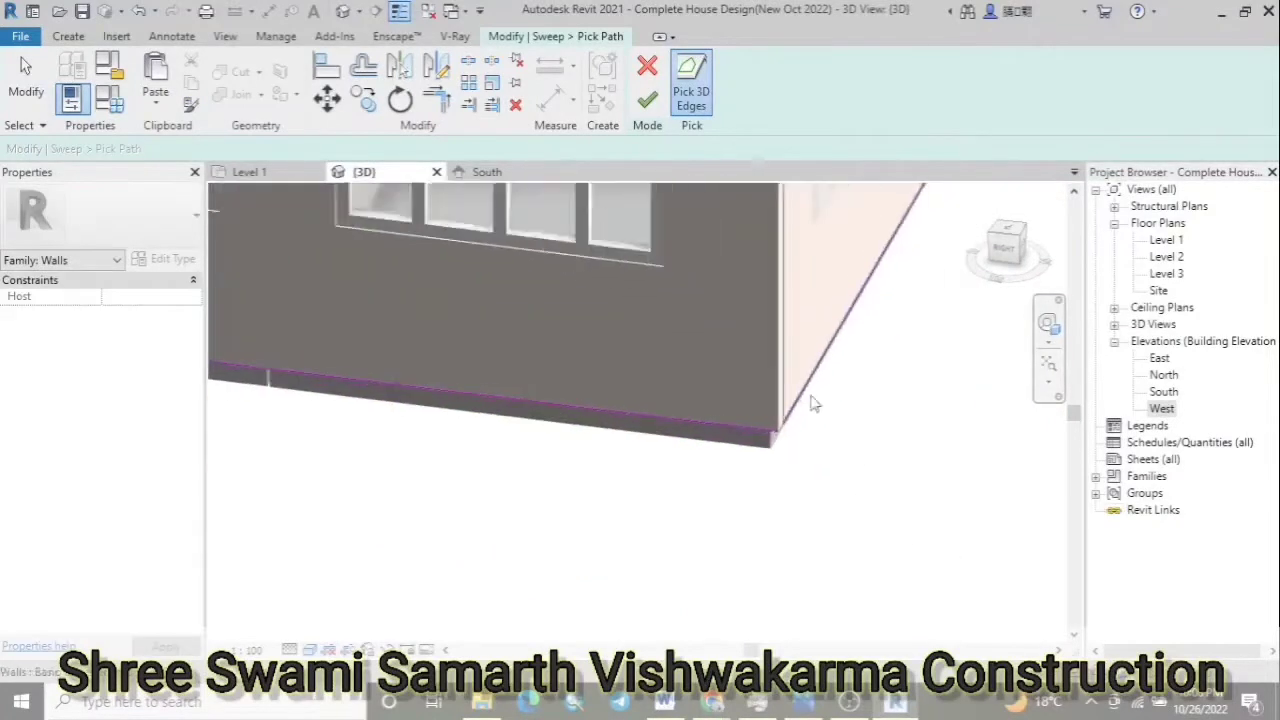
scroll(790, 450, up, 4)
scroll(794, 494, down, 2)
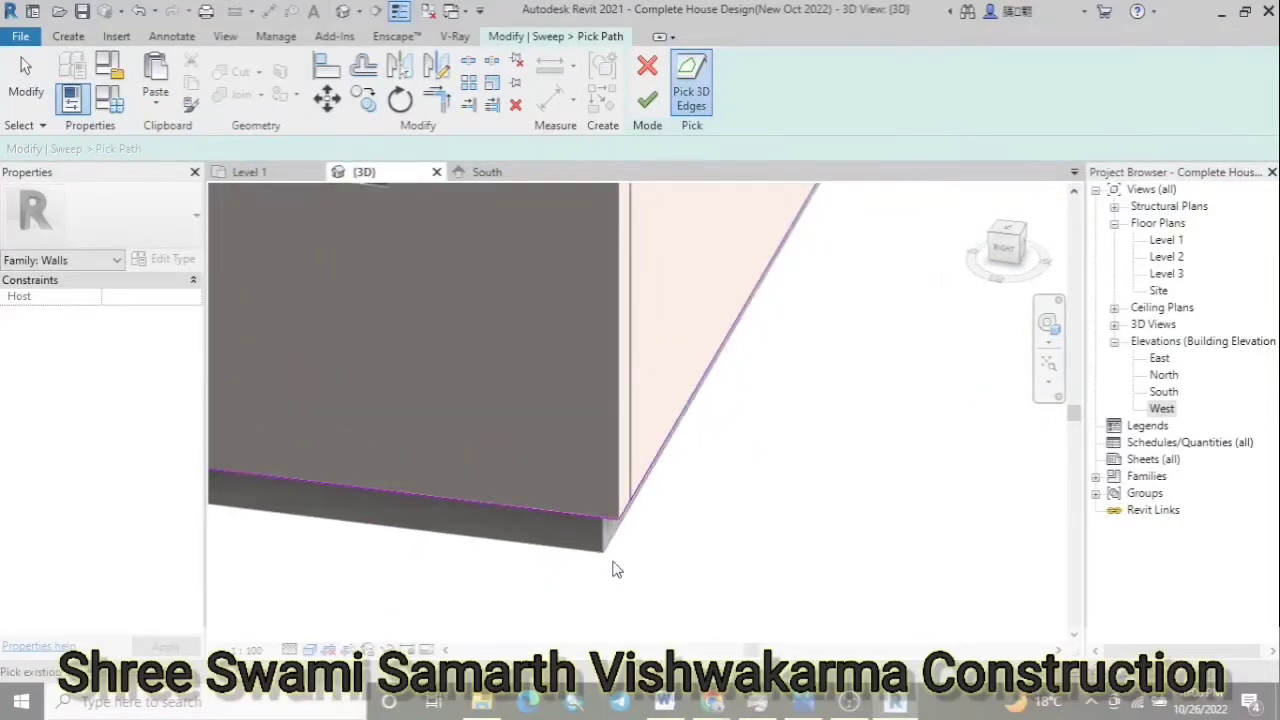
scroll(612, 570, down, 3)
scroll(723, 429, up, 3)
scroll(851, 517, down, 3)
scroll(786, 539, down, 4)
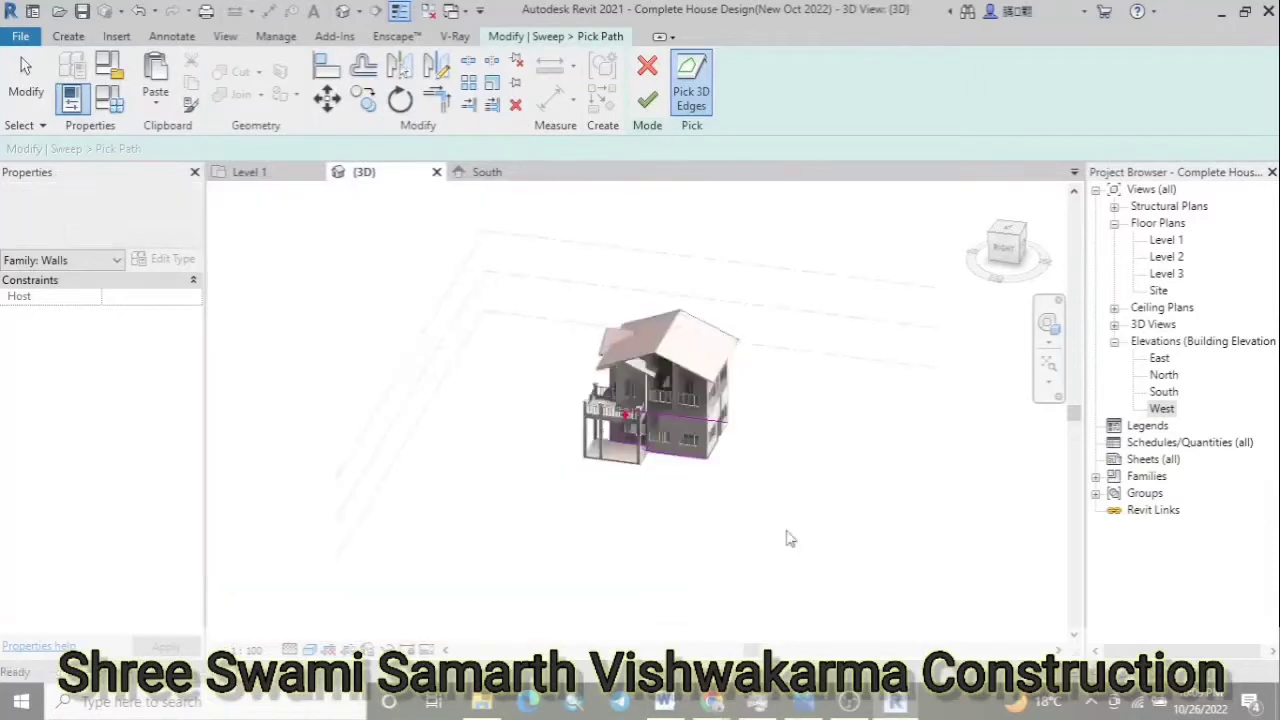
shift+middle_drag(786, 539, 591, 497)
scroll(680, 526, up, 4)
scroll(680, 526, up, 3)
scroll(497, 412, up, 3)
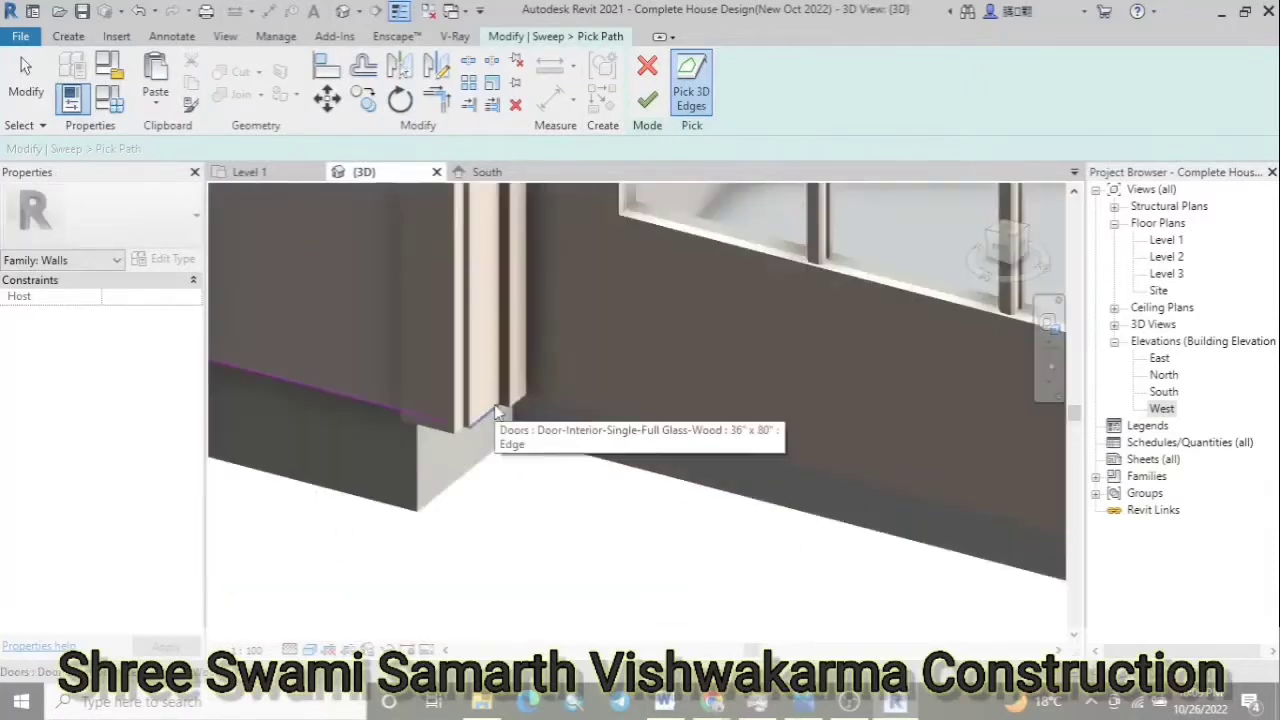
scroll(497, 409, down, 1)
scroll(603, 434, down, 2)
scroll(383, 451, down, 5)
mouse_move(383, 451)
shift+middle_down()
mouse_move(725, 527)
mouse_move(727, 481)
shift+middle_up()
scroll(727, 479, up, 5)
scroll(444, 571, up, 3)
scroll(463, 578, up, 2)
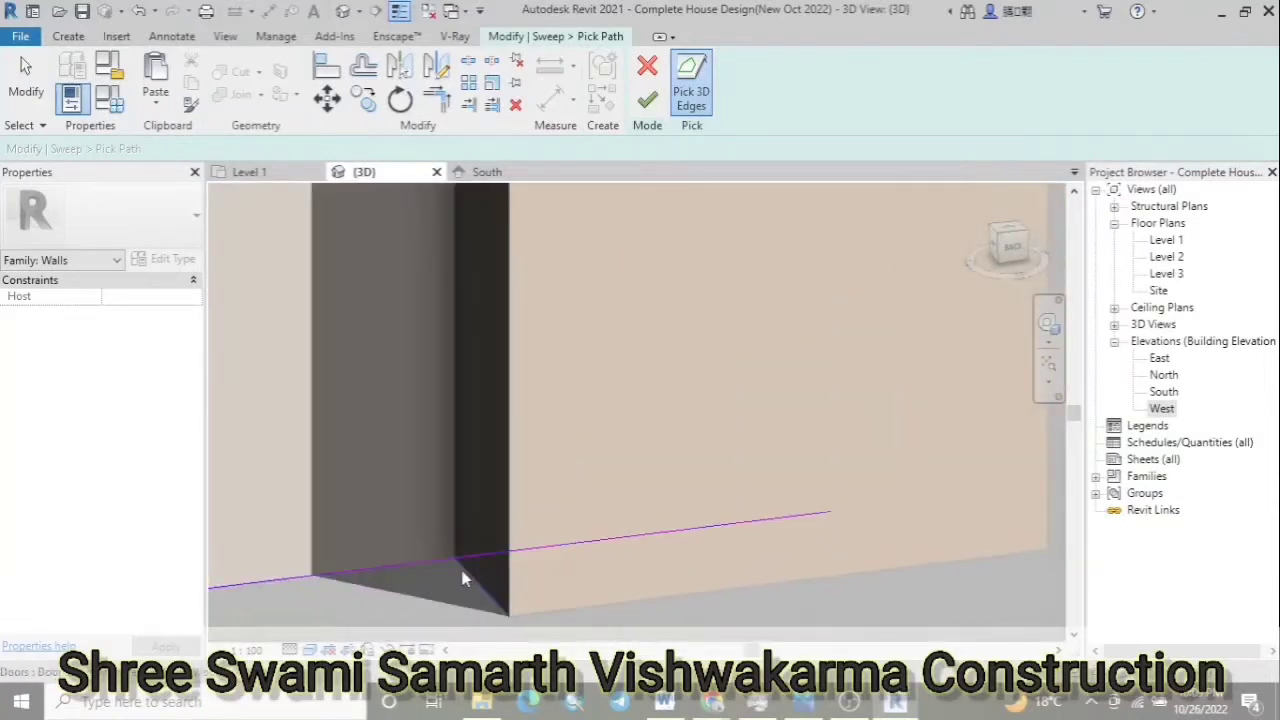
shift+middle_drag(601, 610, 898, 456)
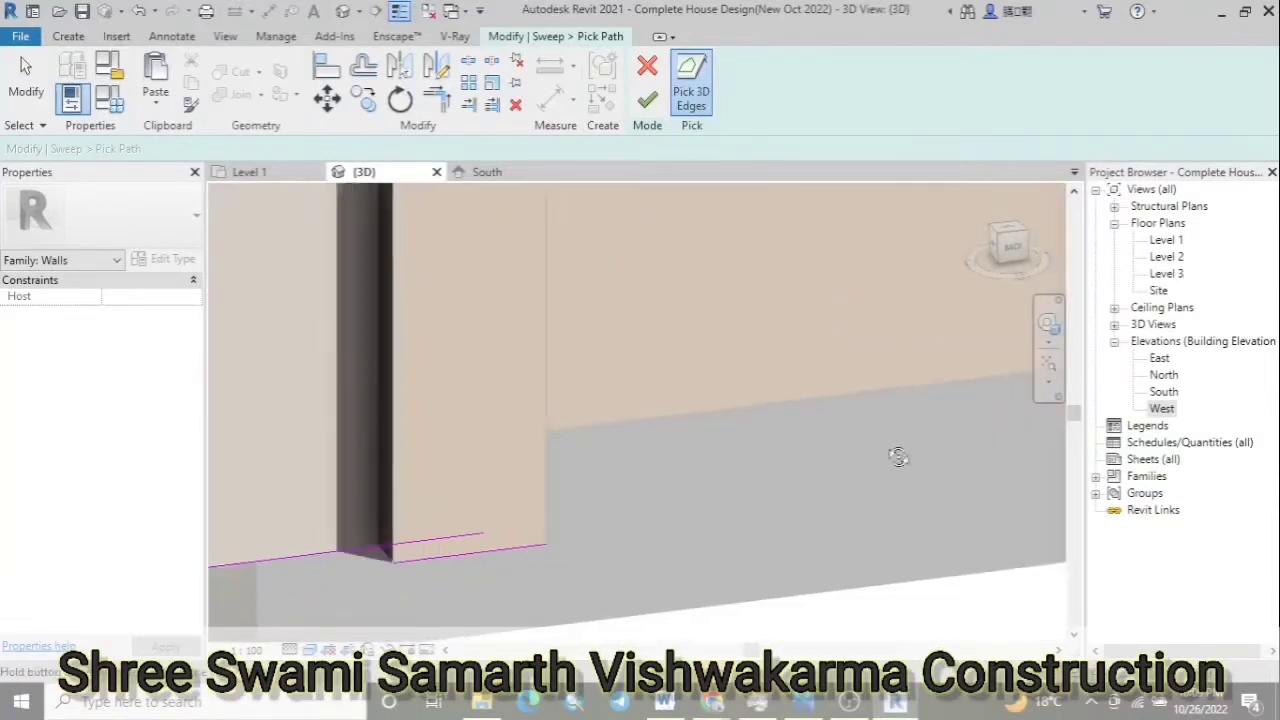
scroll(675, 416, down, 3)
scroll(517, 534, down, 2)
mouse_move(517, 534)
shift+middle_down()
mouse_move(689, 574)
mouse_move(800, 471)
mouse_move(951, 417)
mouse_move(357, 486)
mouse_move(335, 445)
shift+middle_up()
scroll(951, 417, up, 3)
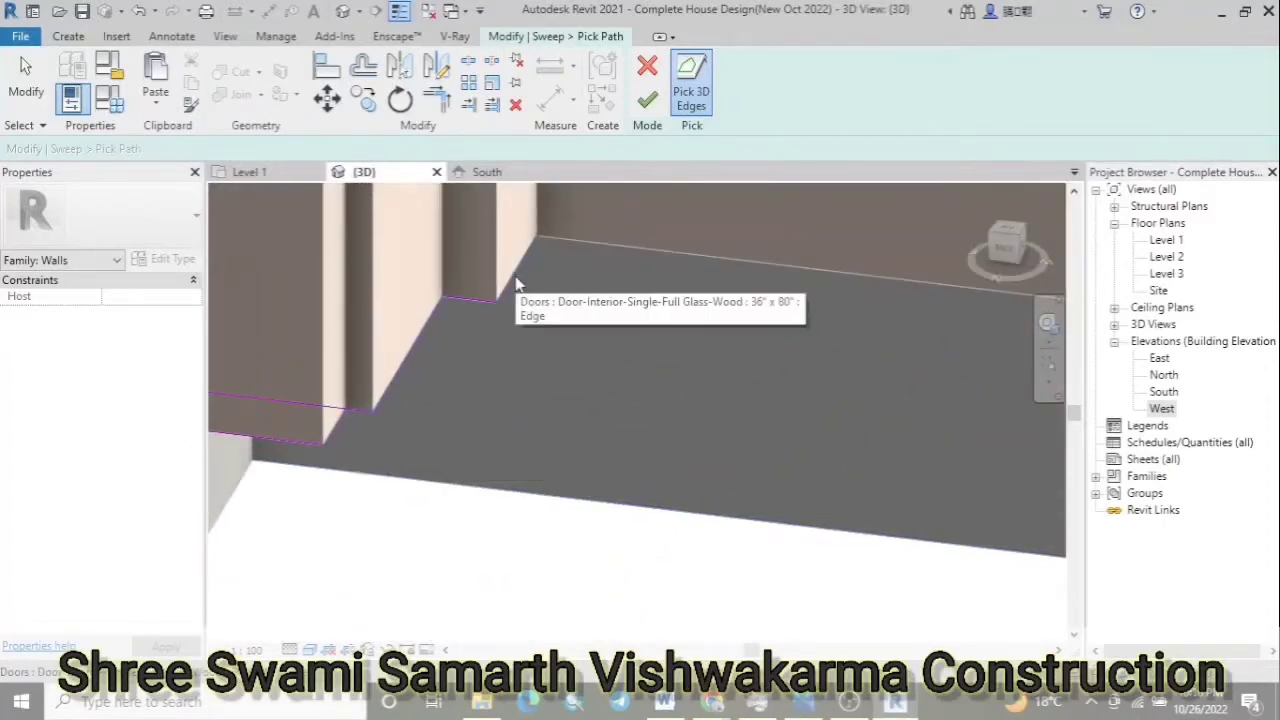
Inspect the path along the door and windows, then attempt to finish it
shift+middle_drag(563, 477, 476, 565)
mouse_move(398, 560)
shift+middle_down()
mouse_move(822, 487)
mouse_move(497, 487)
shift+middle_up()
scroll(822, 487, up, 3)
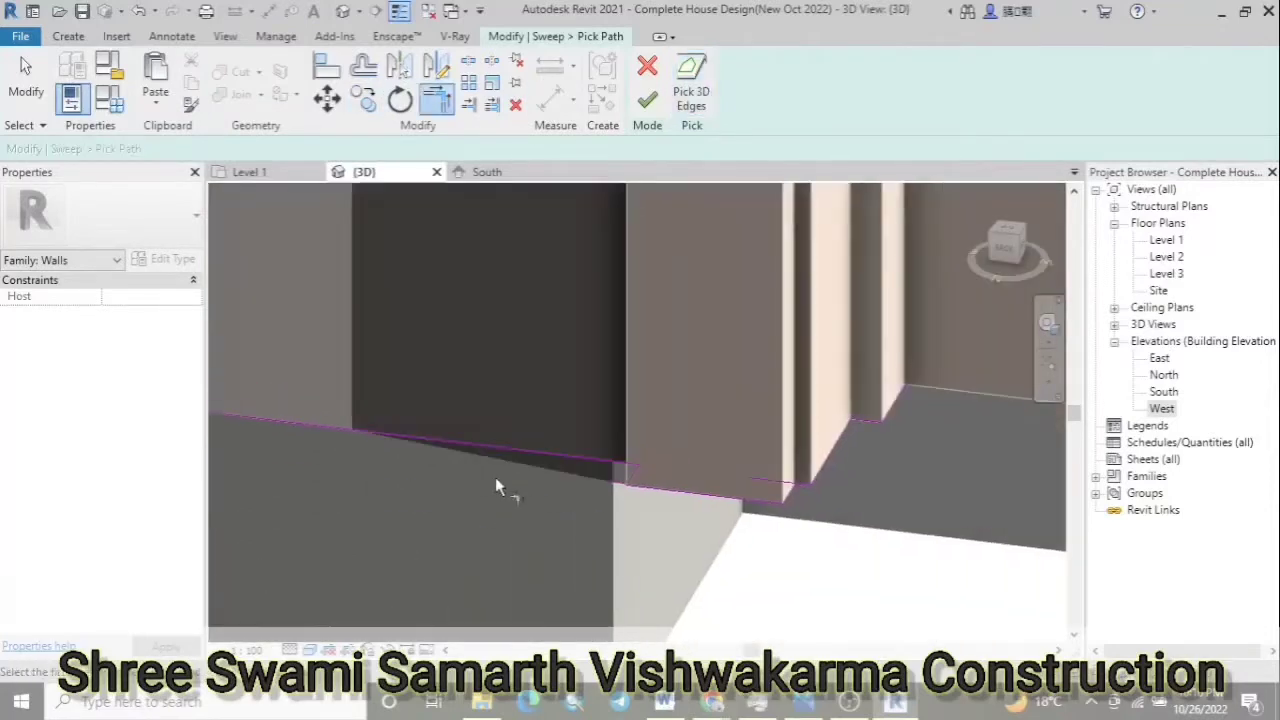
shift+middle_drag(791, 498, 428, 540)
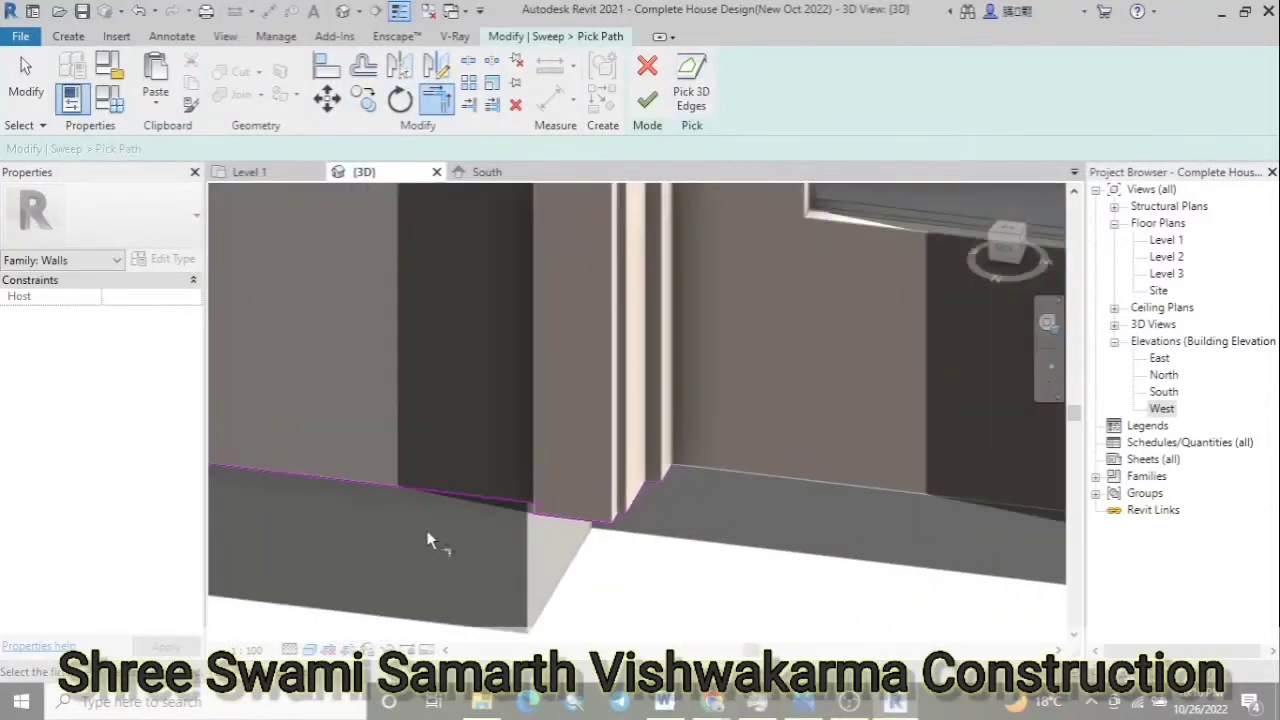
mouse_move(417, 491)
shift+middle_down()
mouse_move(434, 386)
mouse_move(948, 425)
shift+middle_up()
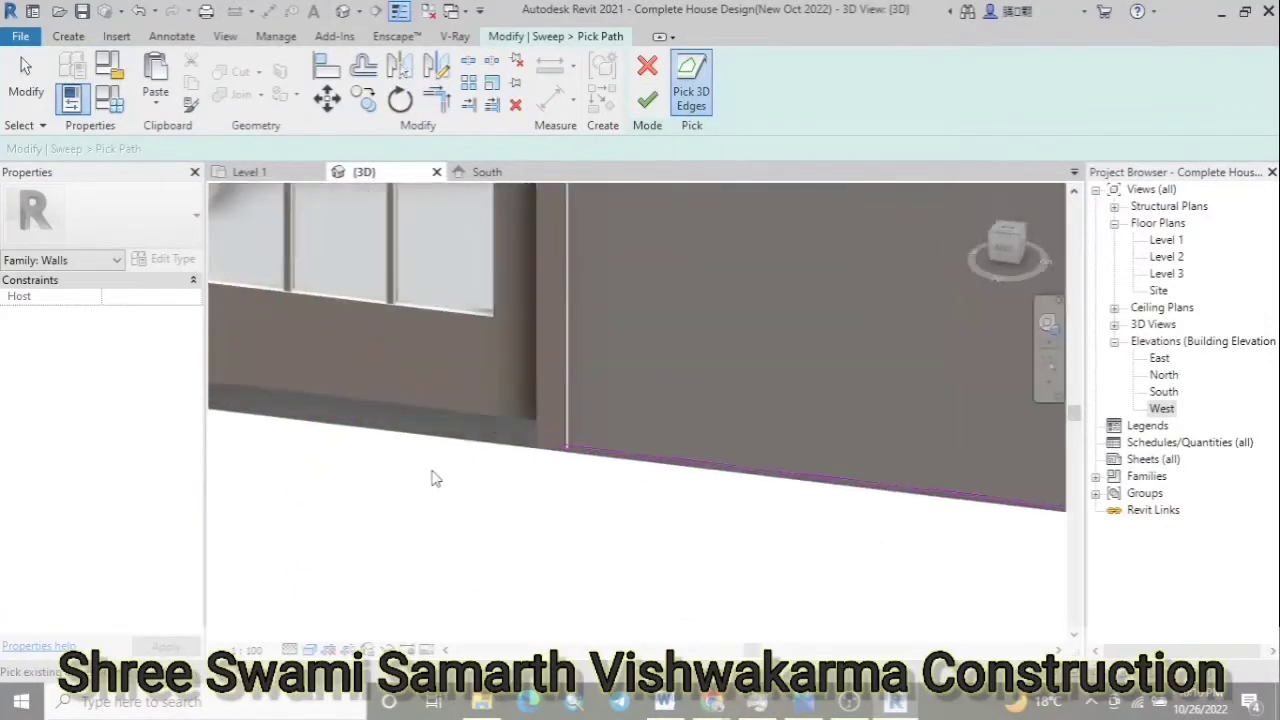
mouse_move(972, 527)
shift+middle_down()
mouse_move(587, 418)
mouse_move(300, 520)
mouse_move(569, 537)
mouse_move(488, 546)
mouse_move(680, 429)
mouse_move(500, 583)
mouse_move(777, 423)
mouse_move(865, 420)
mouse_move(838, 426)
shift+middle_up()
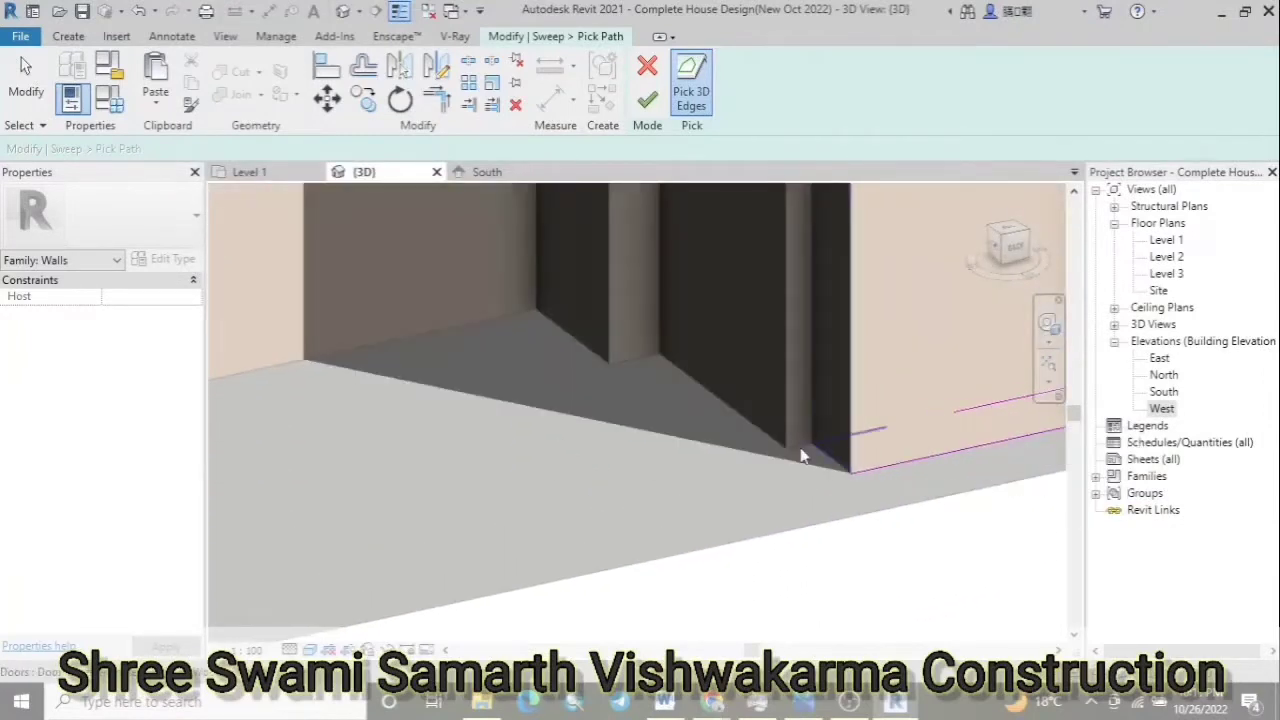
mouse_move(468, 193)
shift+middle_down()
mouse_move(677, 494)
mouse_move(714, 434)
mouse_move(707, 517)
shift+middle_up()
scroll(707, 517, down, 5)
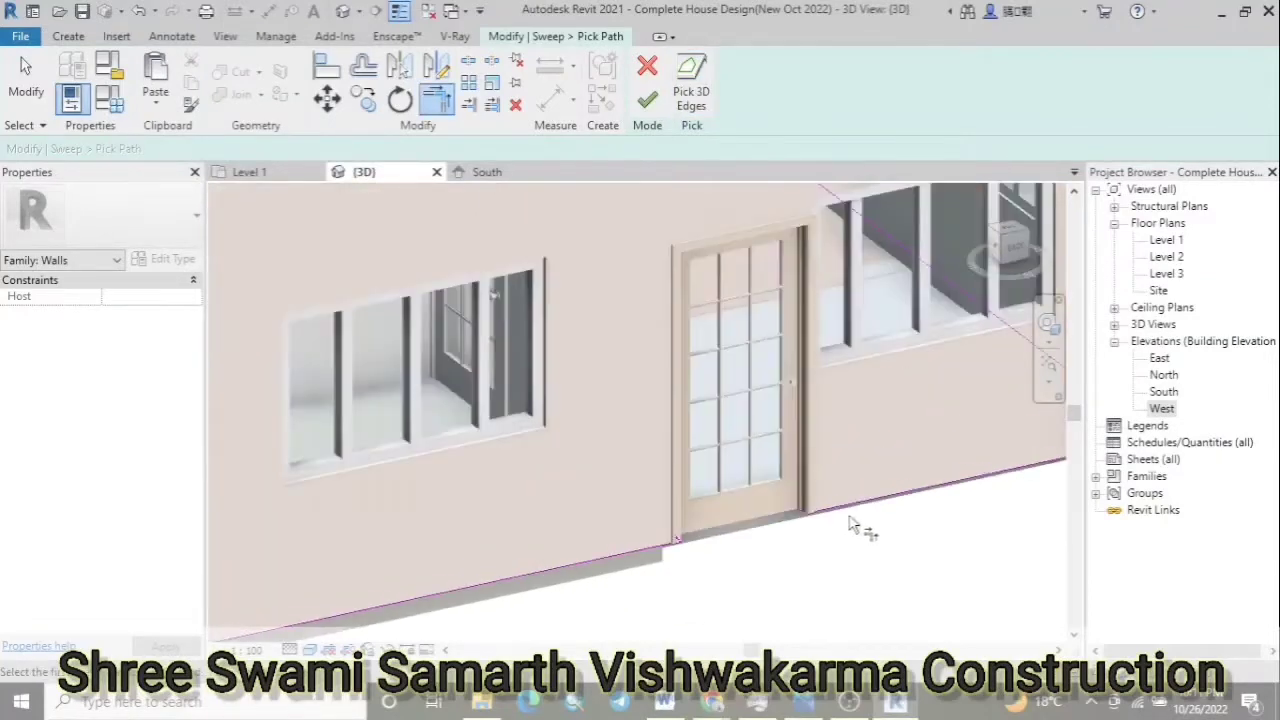
shift+middle_drag(857, 523, 760, 300)
click(647, 100)
Discard the faulty picked path edits and leave the sweep editing mode
key(Escape)
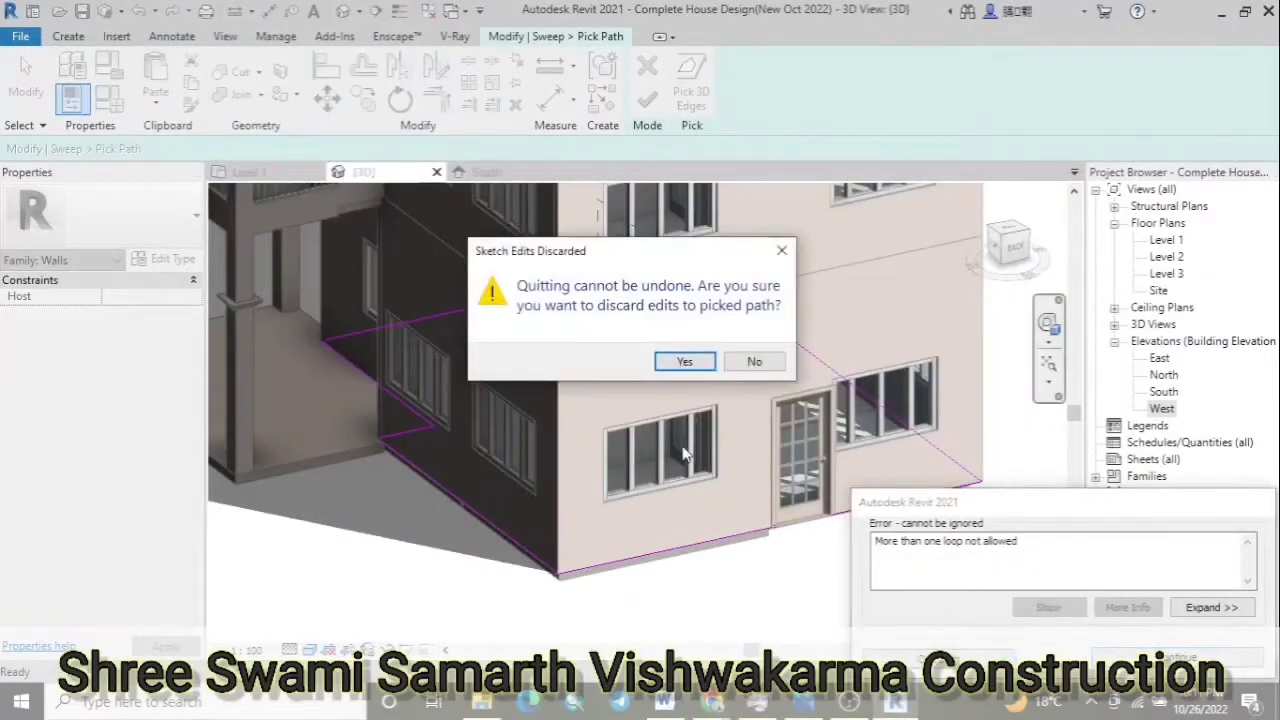
click(679, 365)
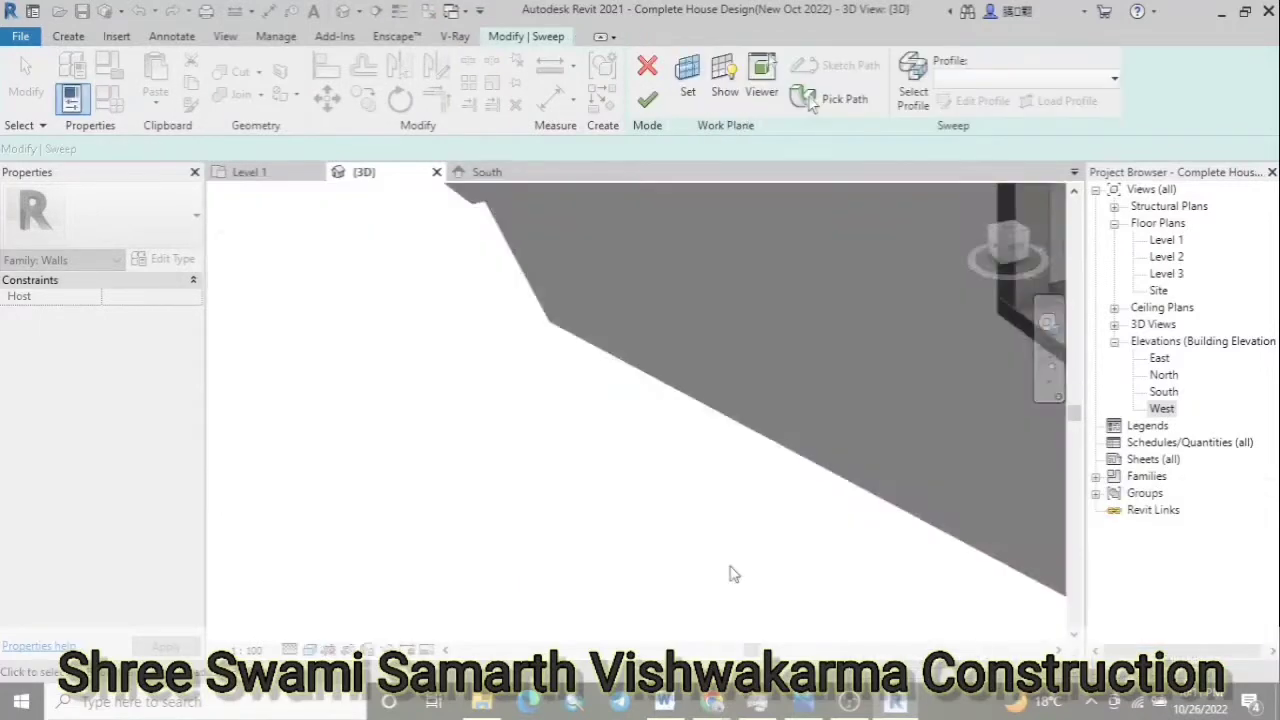
scroll(643, 541, down, 3)
click(647, 100)
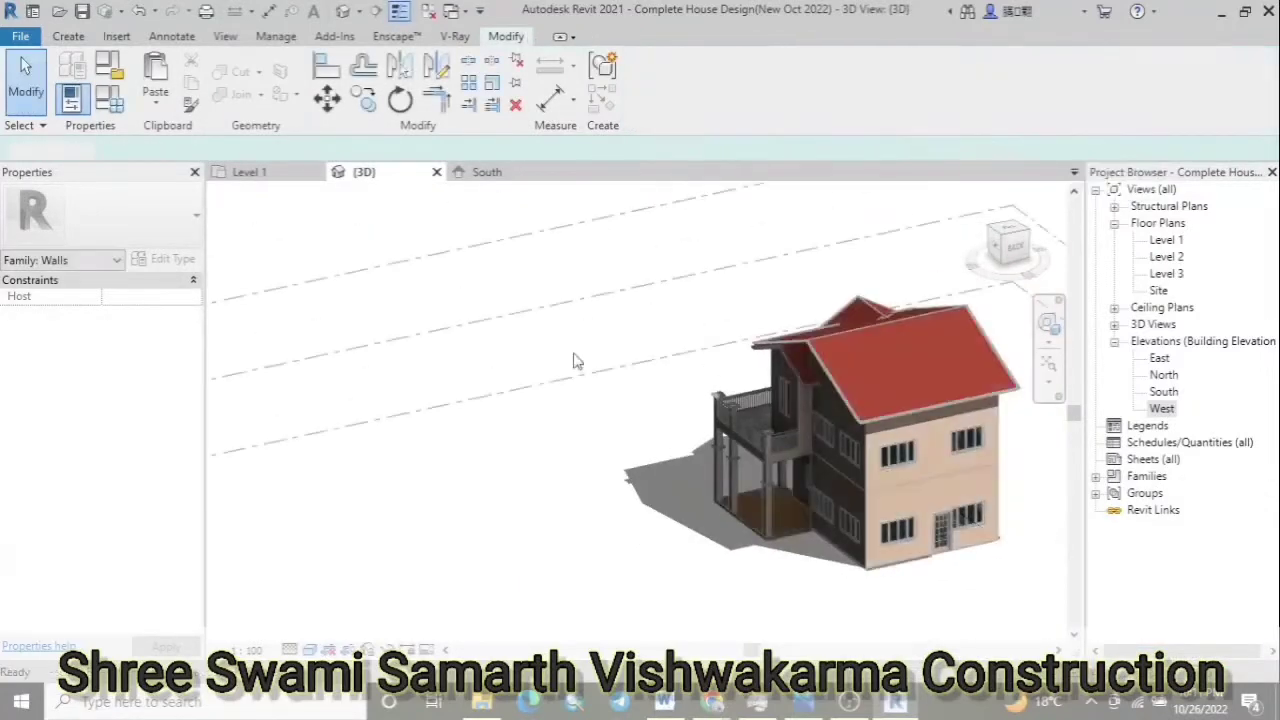
Orbit and zoom around the house to inspect the model
scroll(995, 558, up, 2)
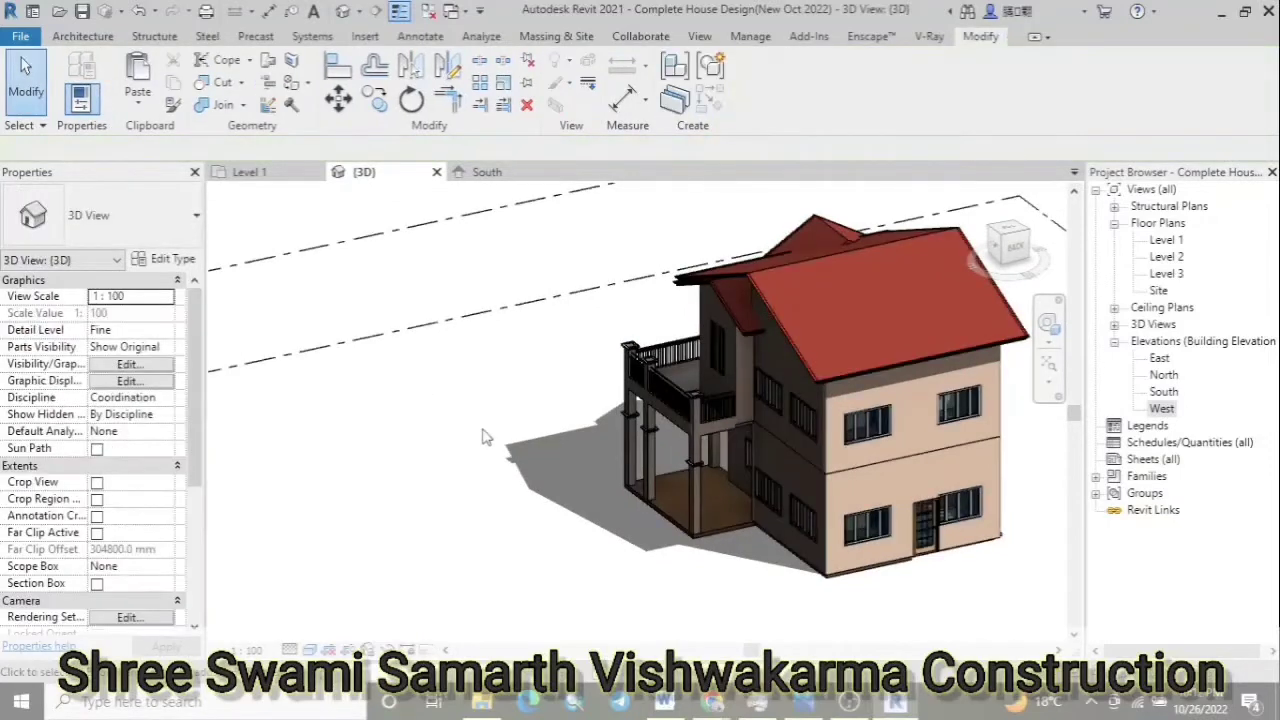
mouse_move(417, 406)
shift+middle_down()
mouse_move(580, 449)
mouse_move(777, 434)
shift+middle_up()
scroll(777, 434, down, 2)
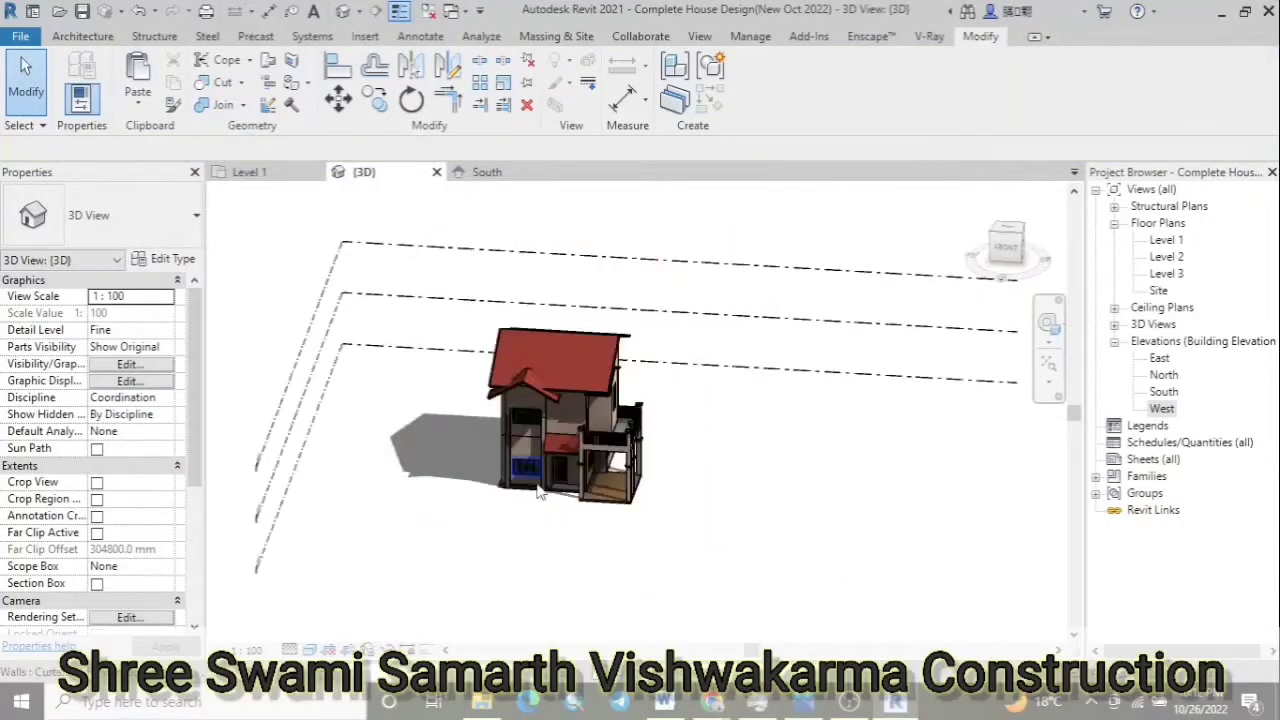
scroll(543, 513, up, 6)
scroll(556, 605, down, 1)
scroll(556, 605, down, 1)
scroll(556, 605, down, 1)
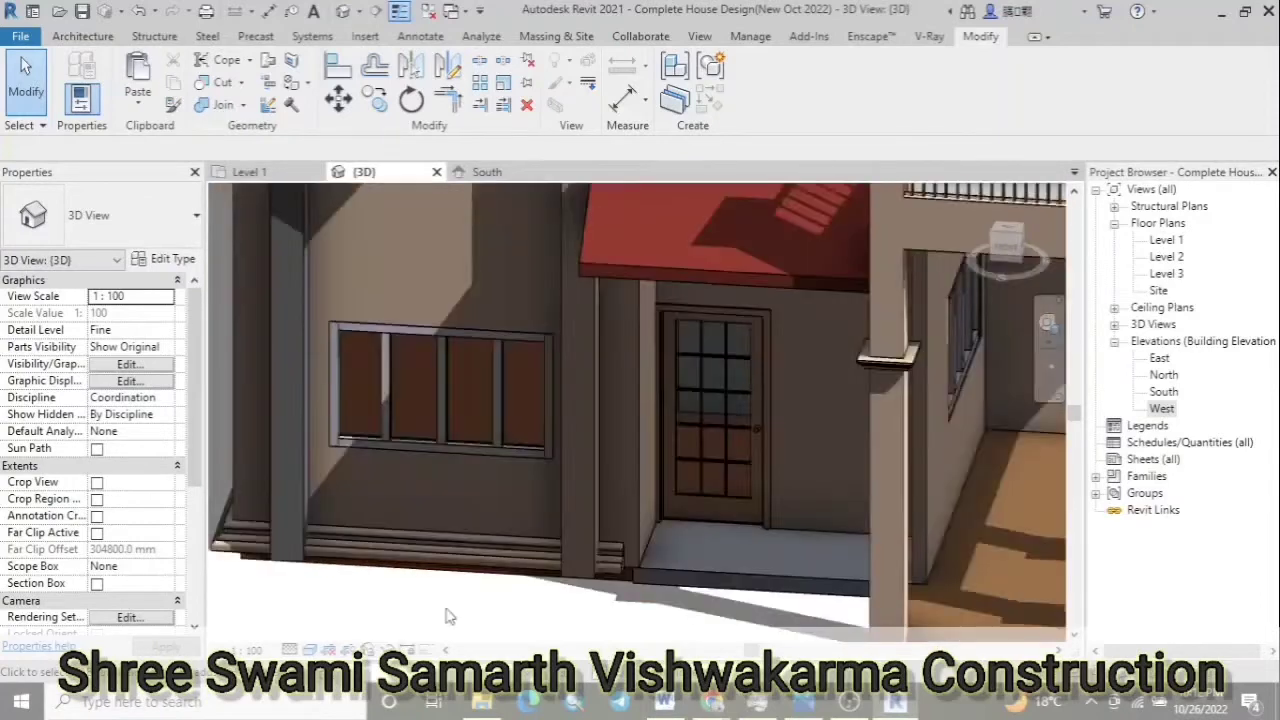
scroll(447, 616, down, 1)
Create an in-place Walls model named 'Walls 2' and start a sweep with Pick 3D Edges
click(83, 36)
click(220, 100)
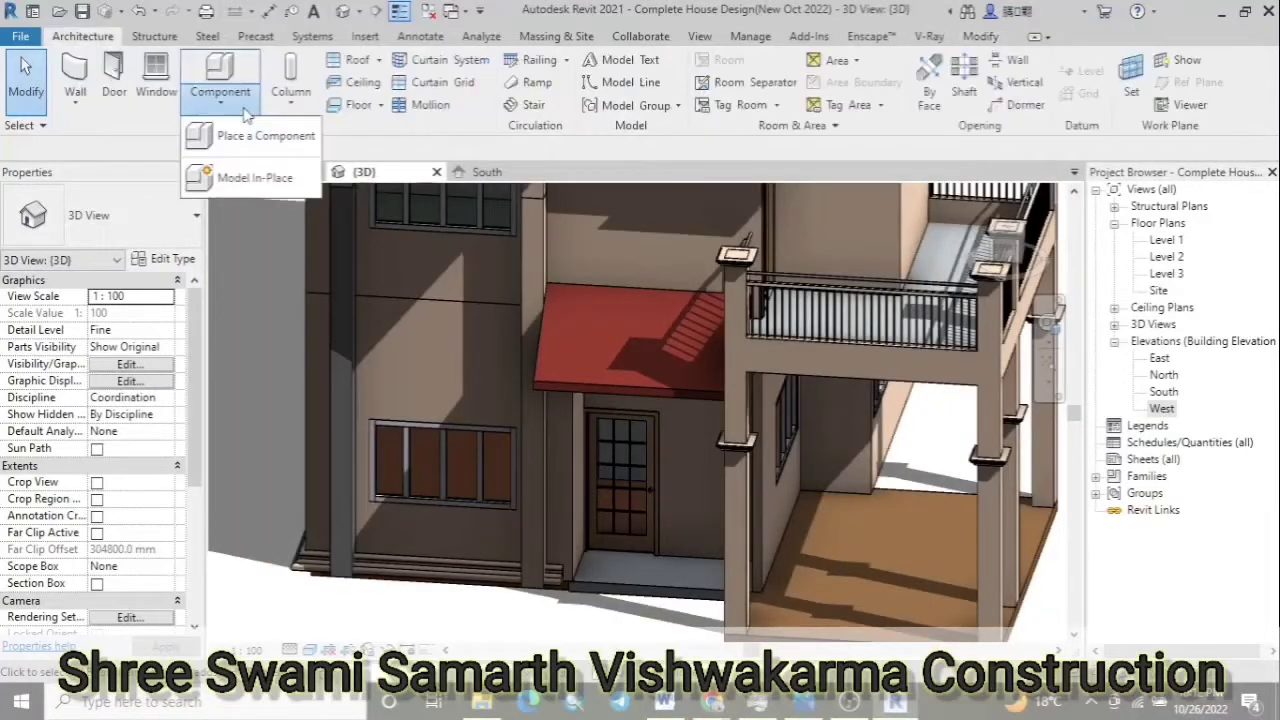
click(257, 180)
double_click(525, 343)
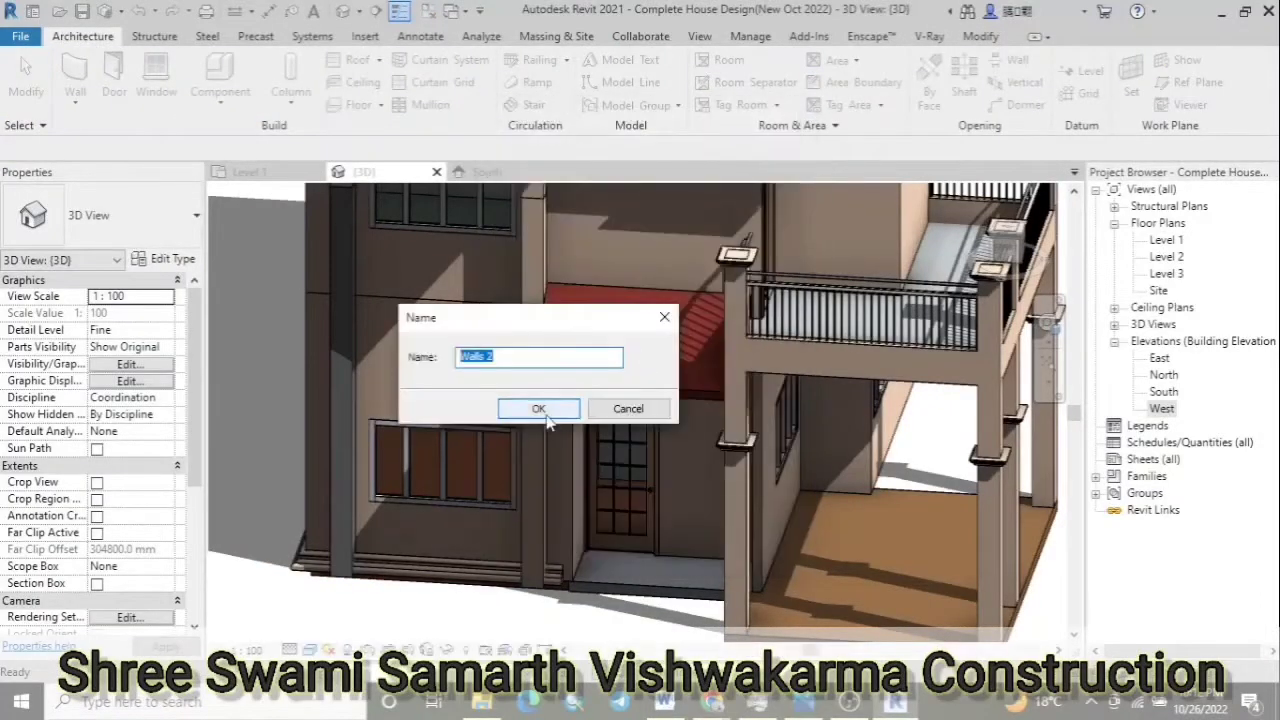
key(Return)
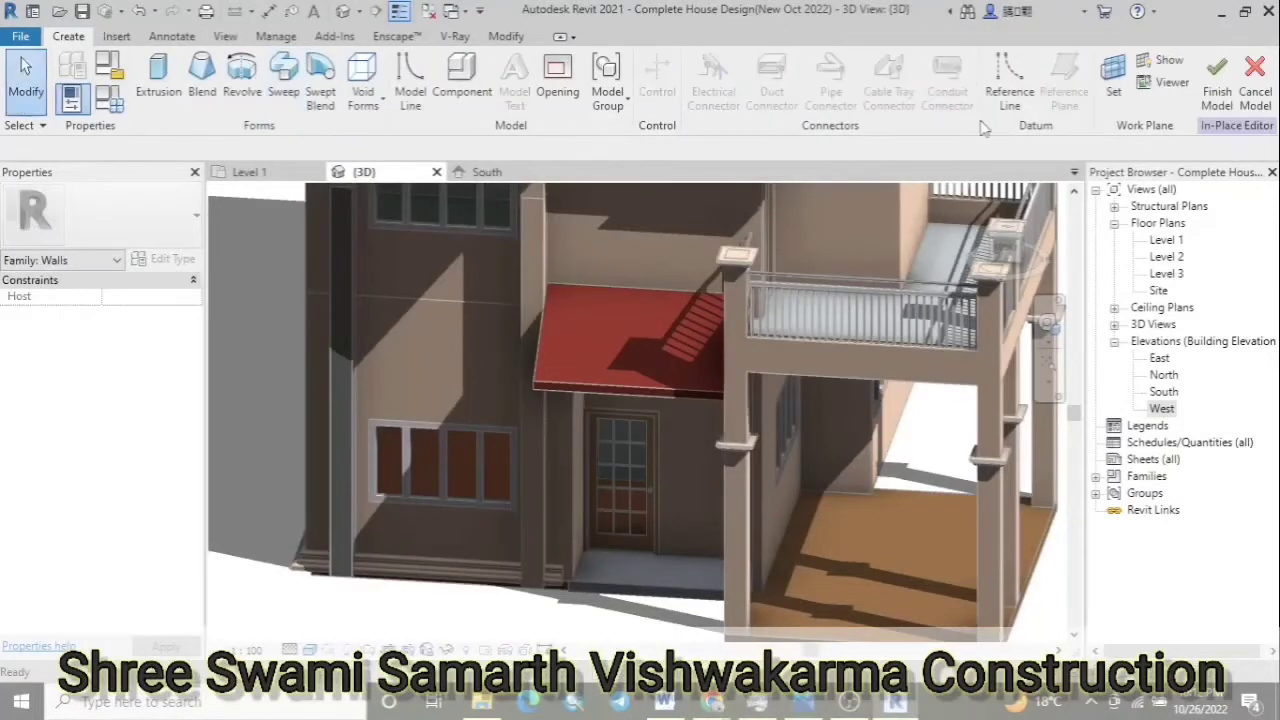
click(285, 95)
click(842, 98)
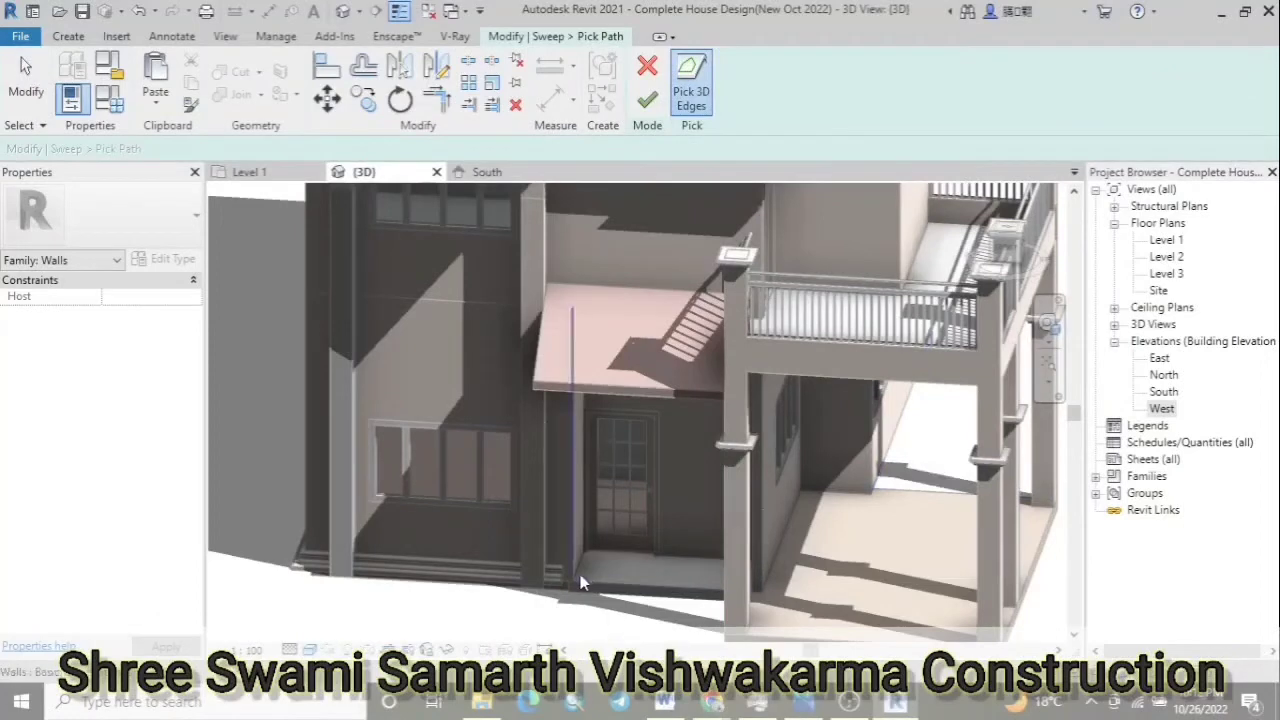
Pick the wall-floor edge, porch floor edge and floor edge below the door as path
scroll(585, 582, up, 3)
scroll(502, 472, up, 3)
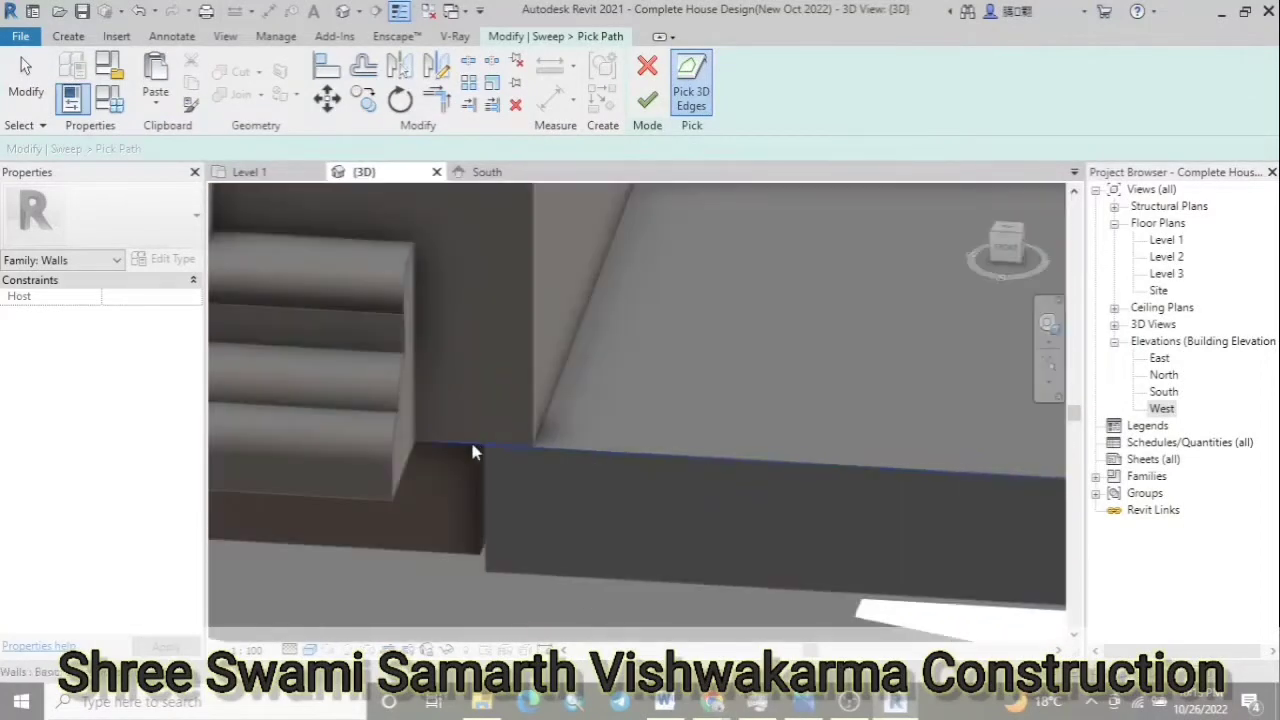
click(548, 418)
scroll(576, 390, down, 3)
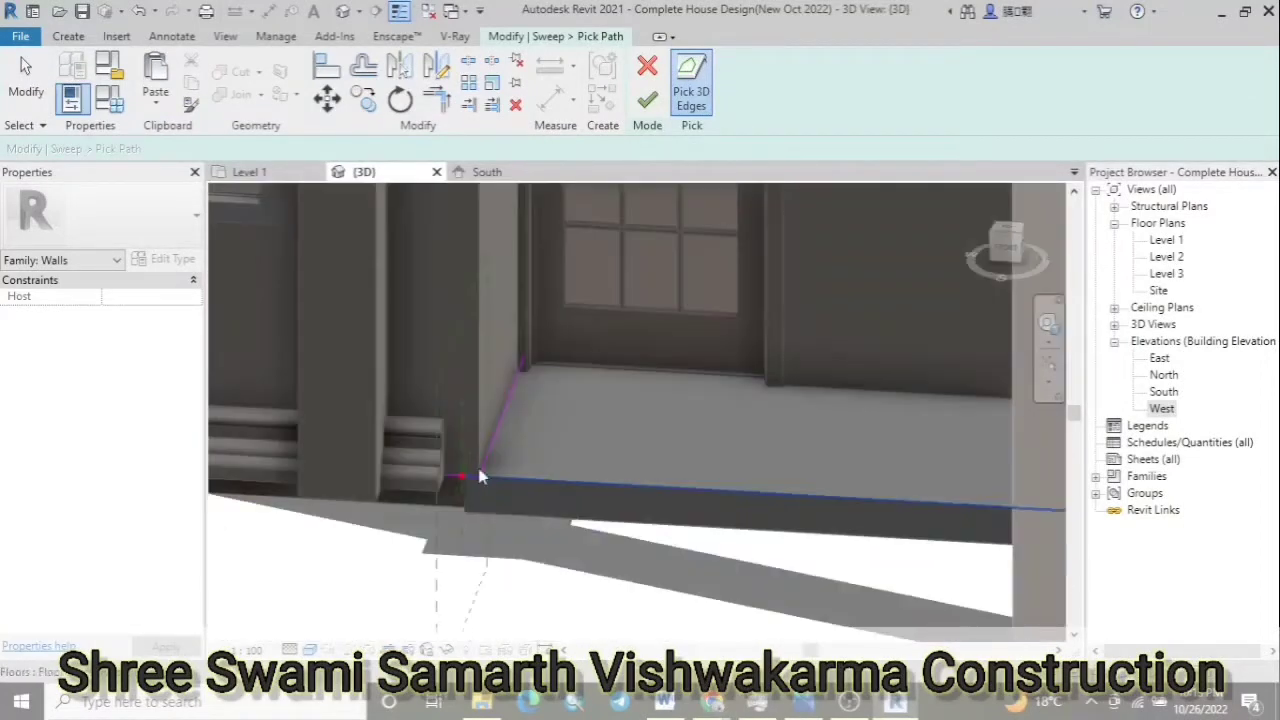
scroll(586, 358, up, 2)
scroll(586, 360, down, 3)
scroll(312, 468, down, 2)
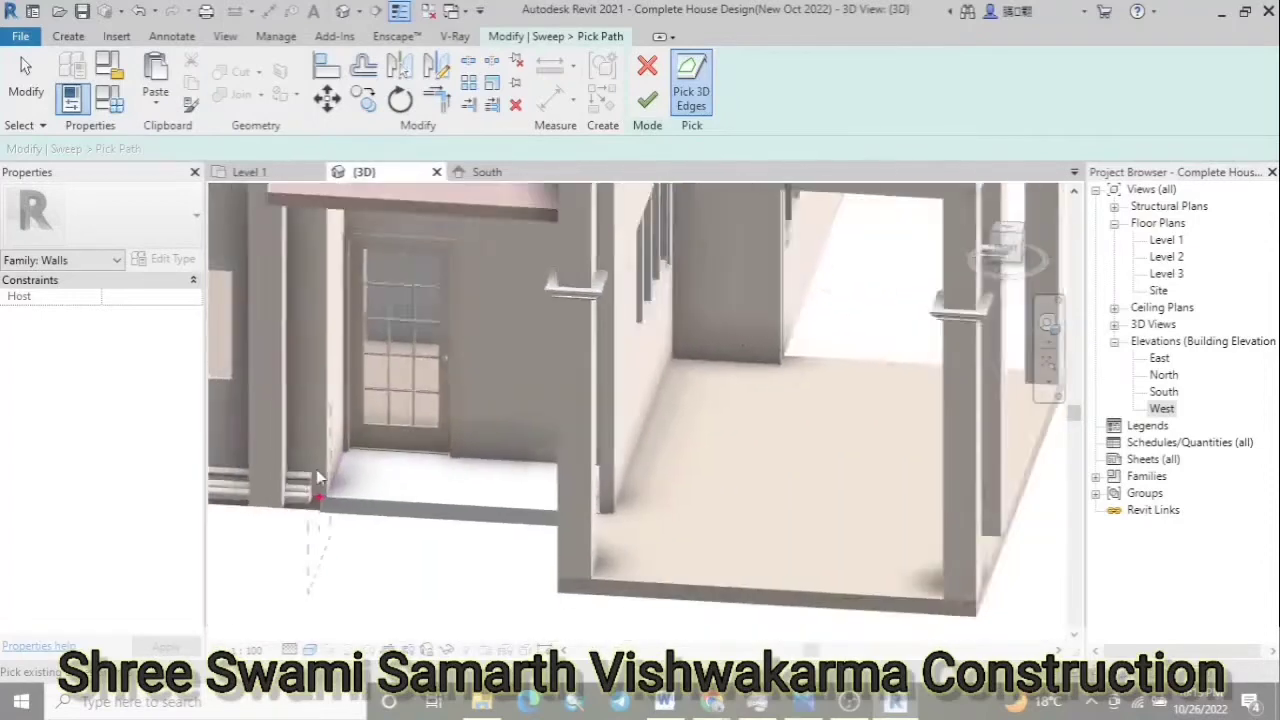
scroll(461, 521, down, 2)
click(476, 506)
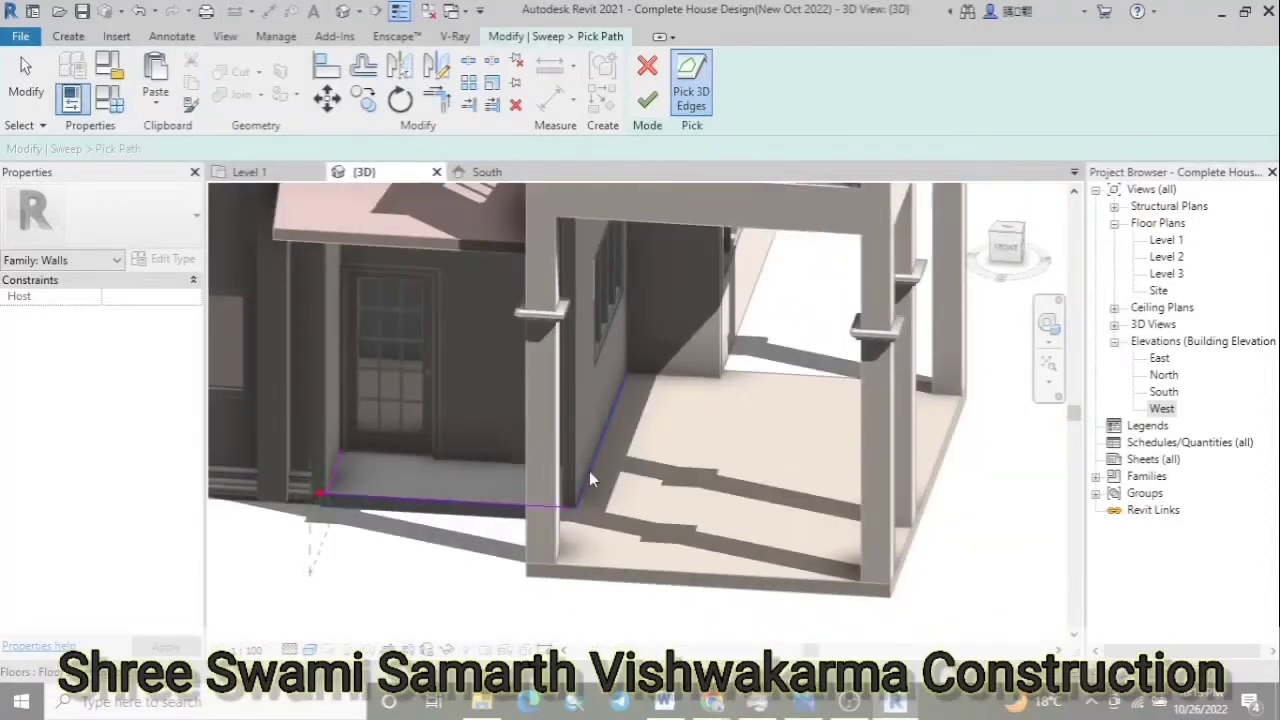
scroll(558, 383, down, 3)
scroll(457, 515, up, 1)
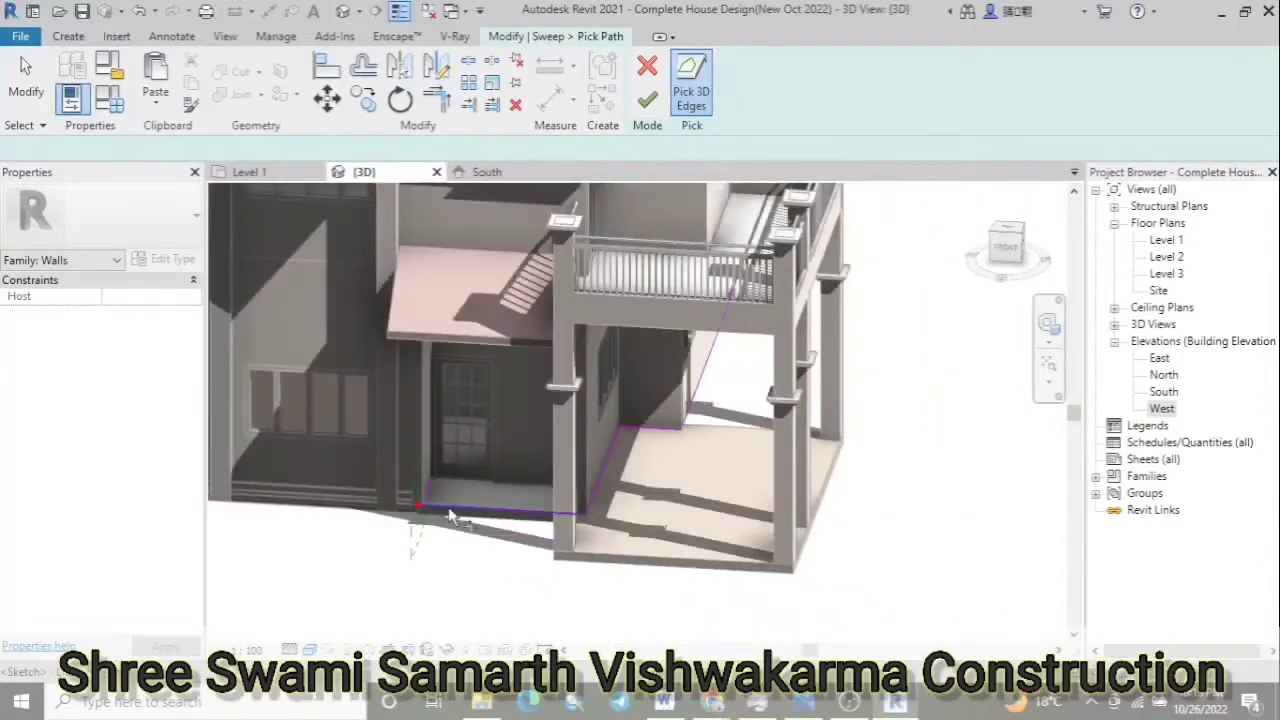
scroll(448, 506, up, 3)
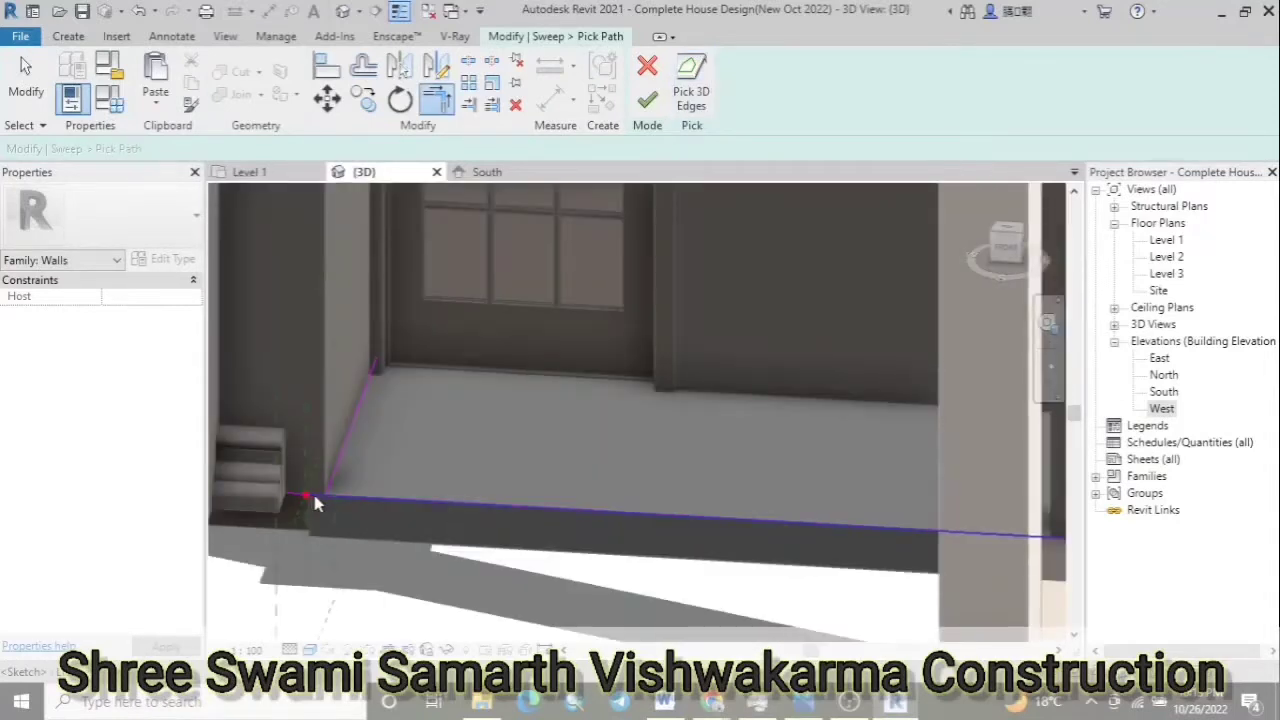
click(314, 497)
scroll(390, 510, down, 3)
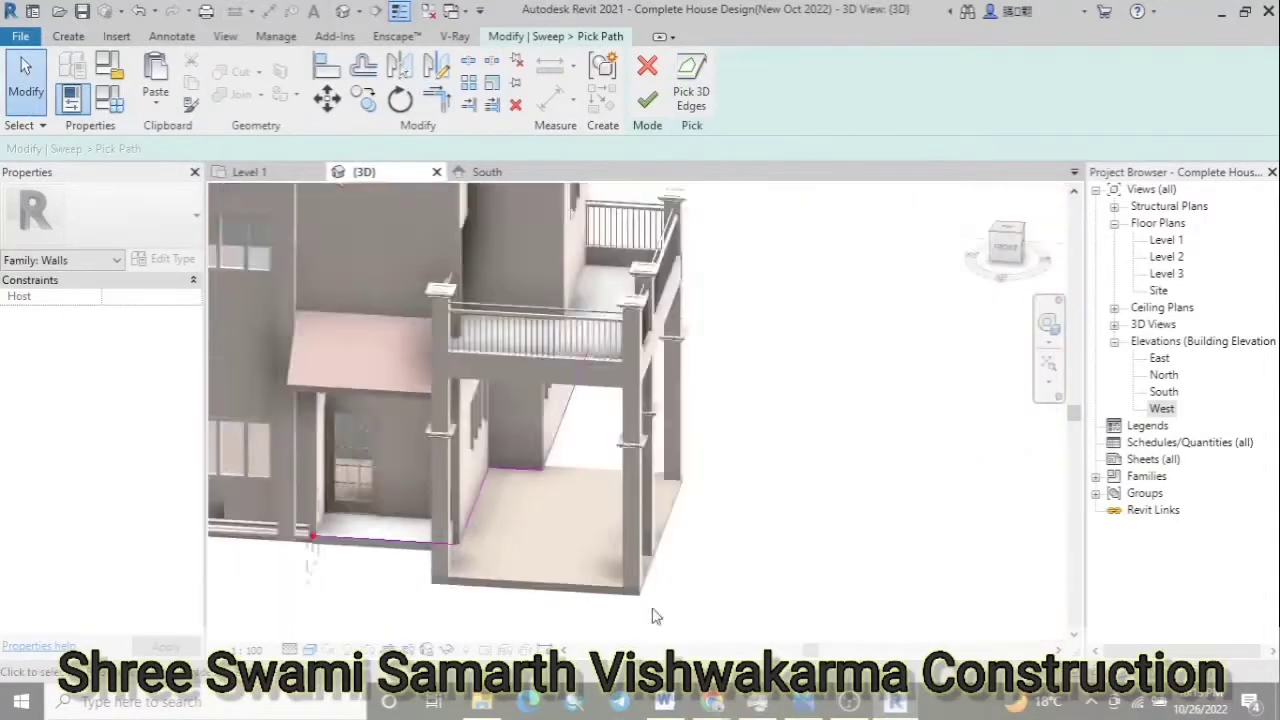
scroll(923, 486, down, 2)
scroll(900, 488, down, 1)
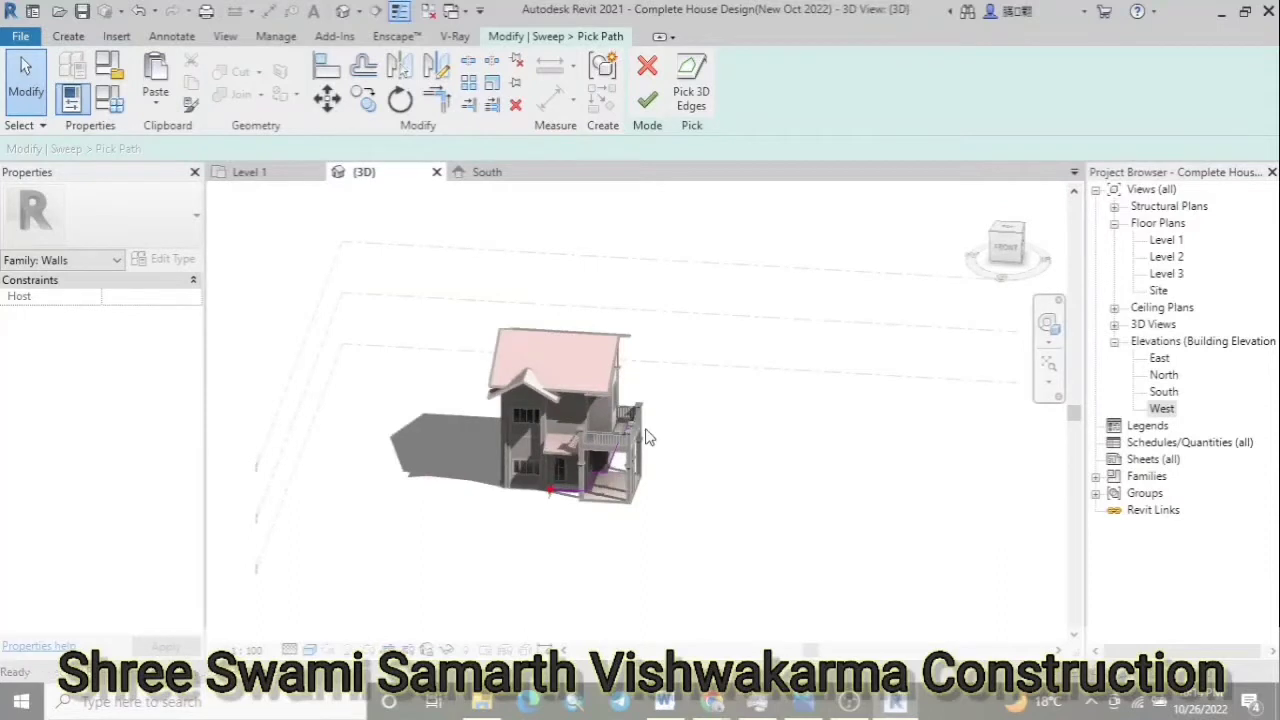
Add the dark wall's bottom edge to the sweep path
shift+middle_drag(645, 437, 700, 425)
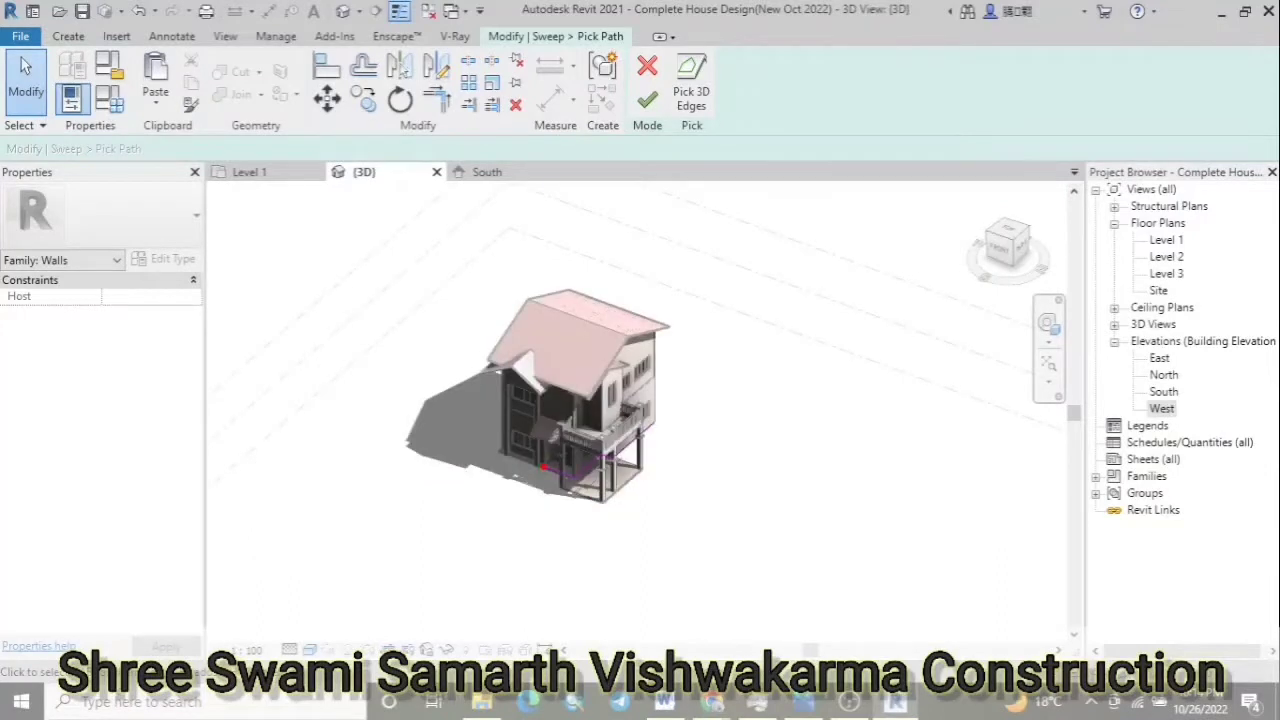
scroll(723, 366, down, 2)
mouse_move(723, 366)
shift+middle_down()
mouse_move(654, 428)
mouse_move(428, 378)
shift+middle_up()
scroll(695, 475, up, 3)
scroll(695, 475, up, 4)
scroll(695, 475, up, 2)
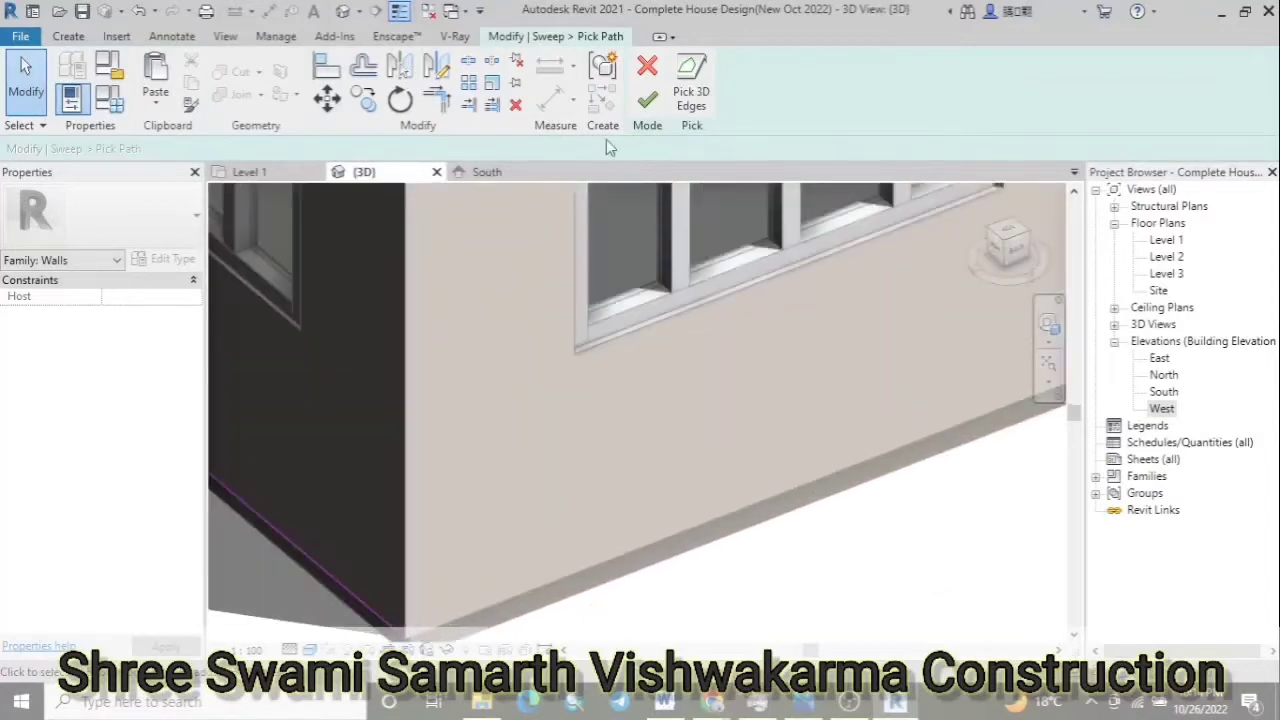
scroll(462, 628, down, 5)
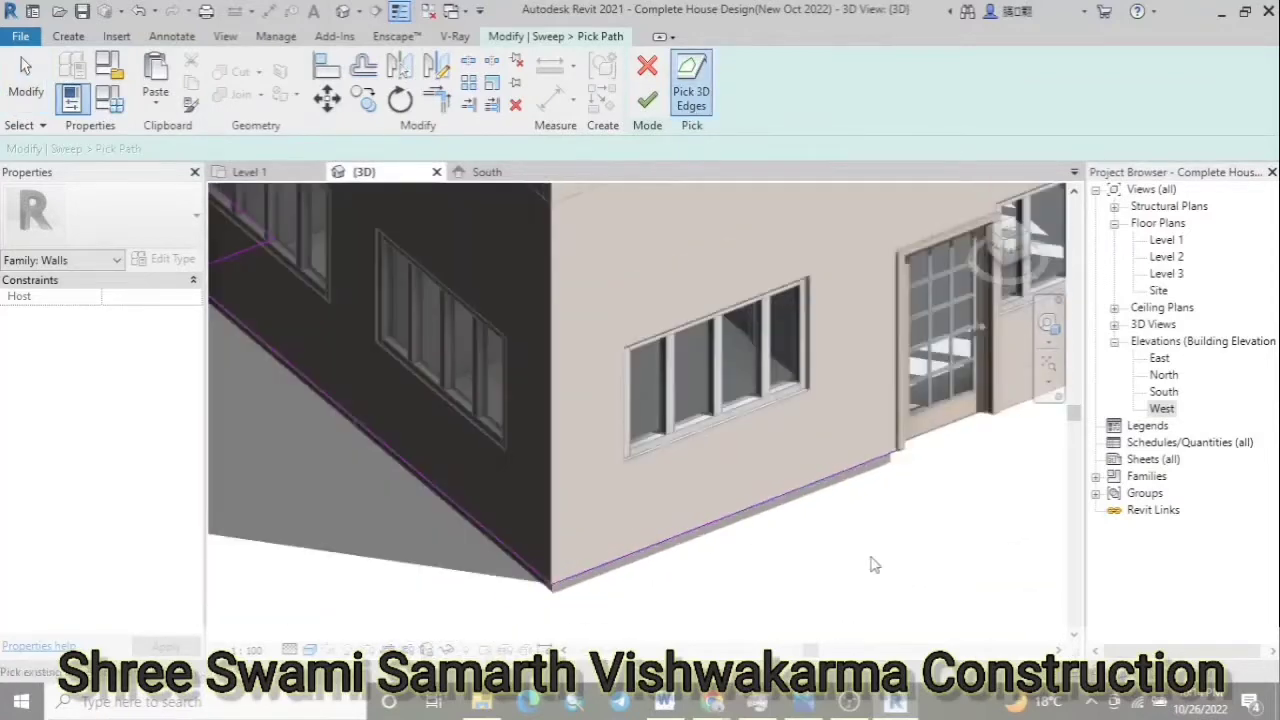
scroll(462, 628, down, 5)
scroll(843, 610, up, 3)
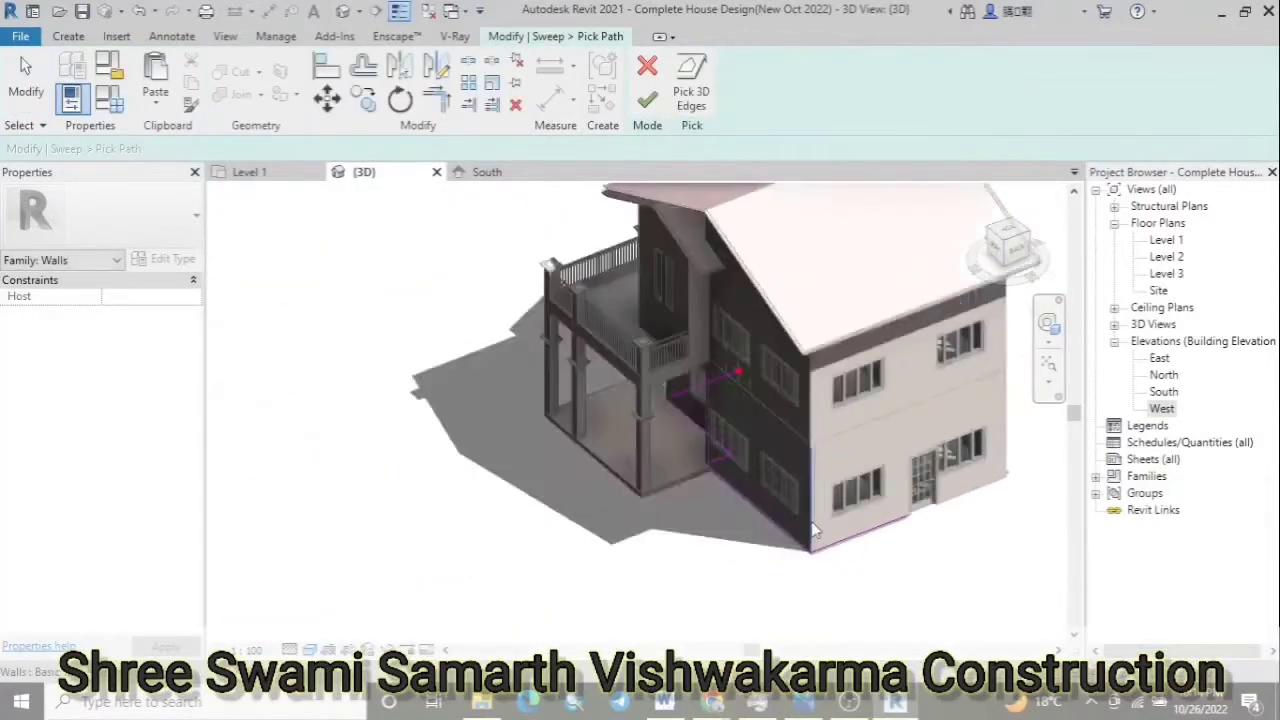
scroll(843, 612, up, 3)
scroll(843, 614, up, 3)
click(897, 417)
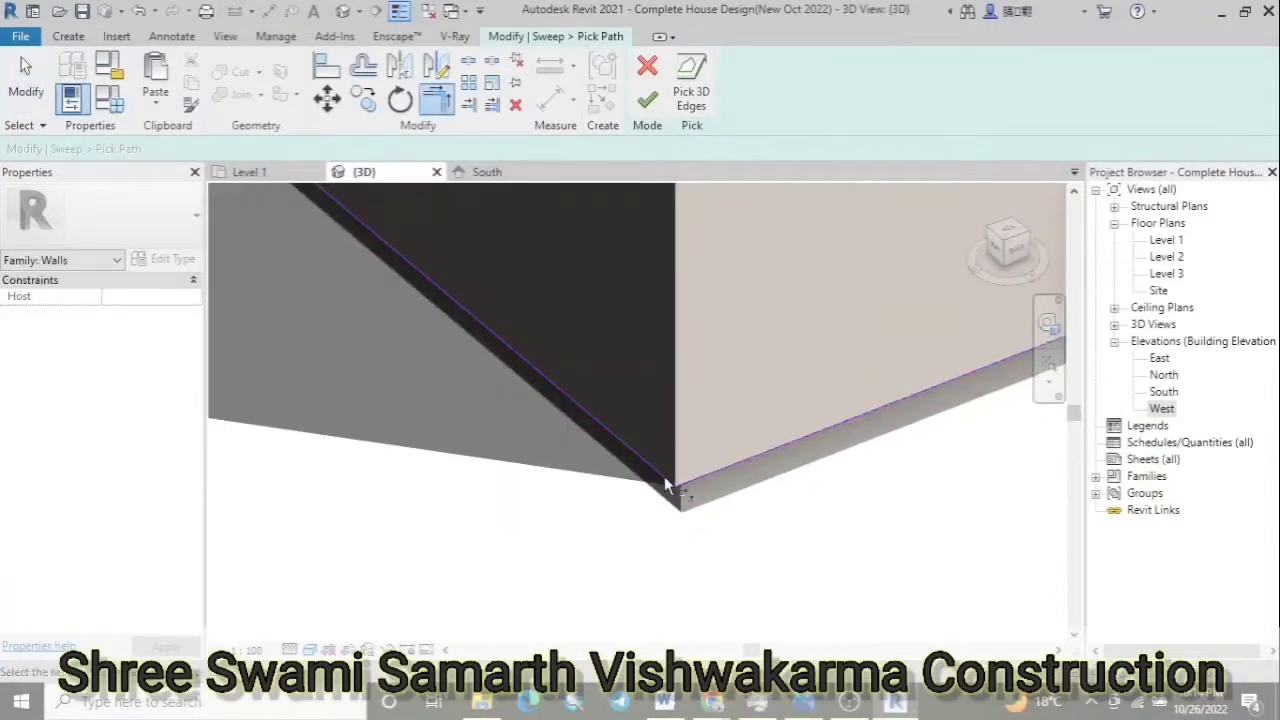
Replace the light wall's bottom edge with the slab edge below it
scroll(668, 487, up, 2)
scroll(646, 466, down, 1)
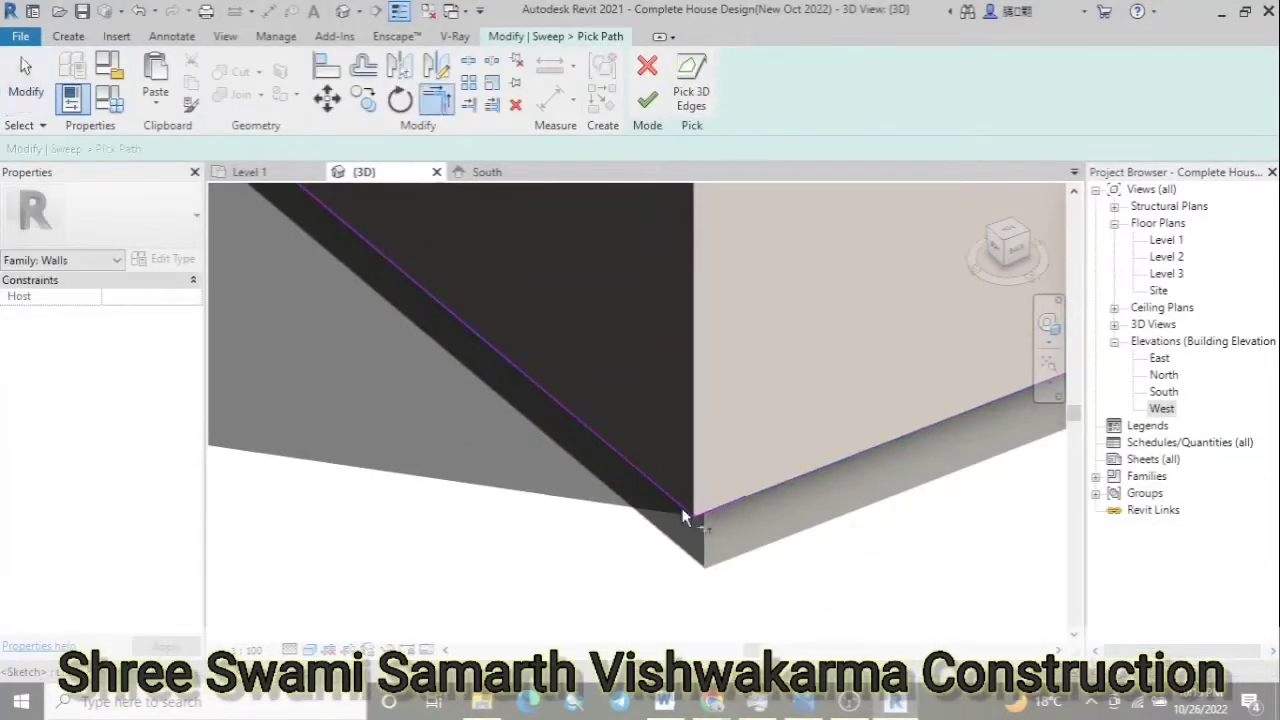
click(708, 511)
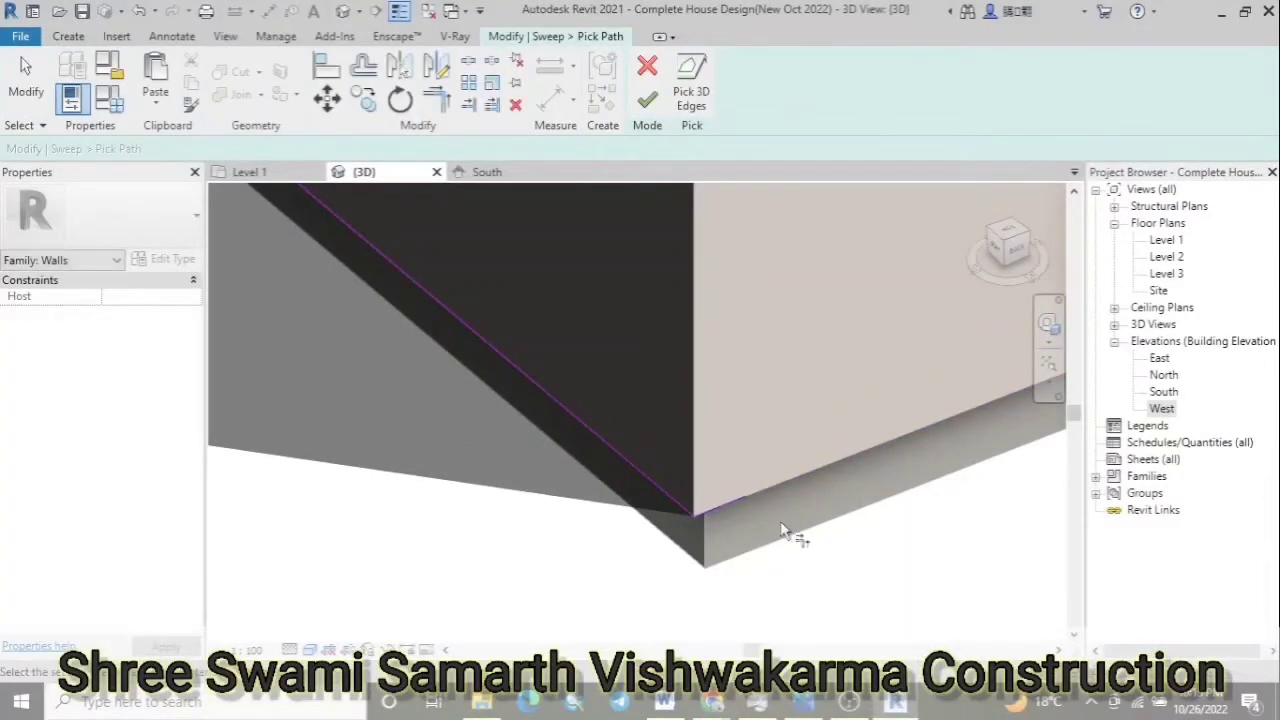
scroll(807, 551, down, 2)
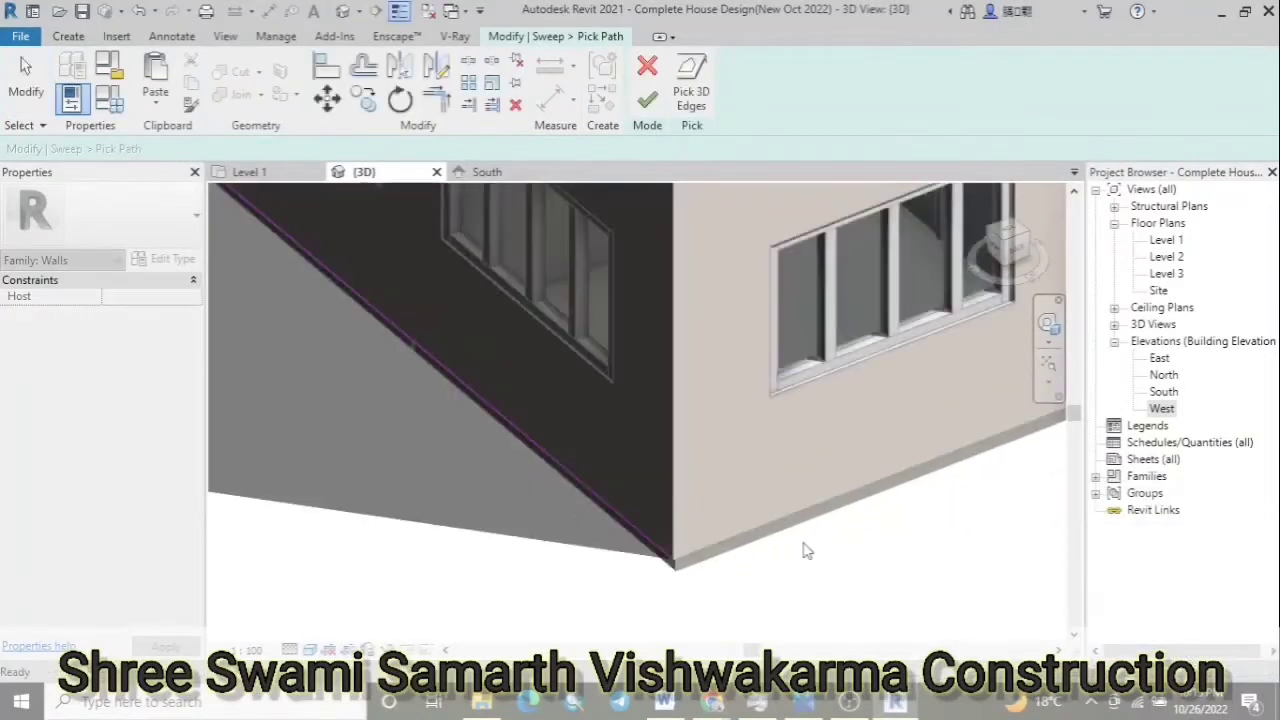
scroll(509, 316, down, 3)
scroll(509, 316, up, 3)
scroll(476, 265, up, 2)
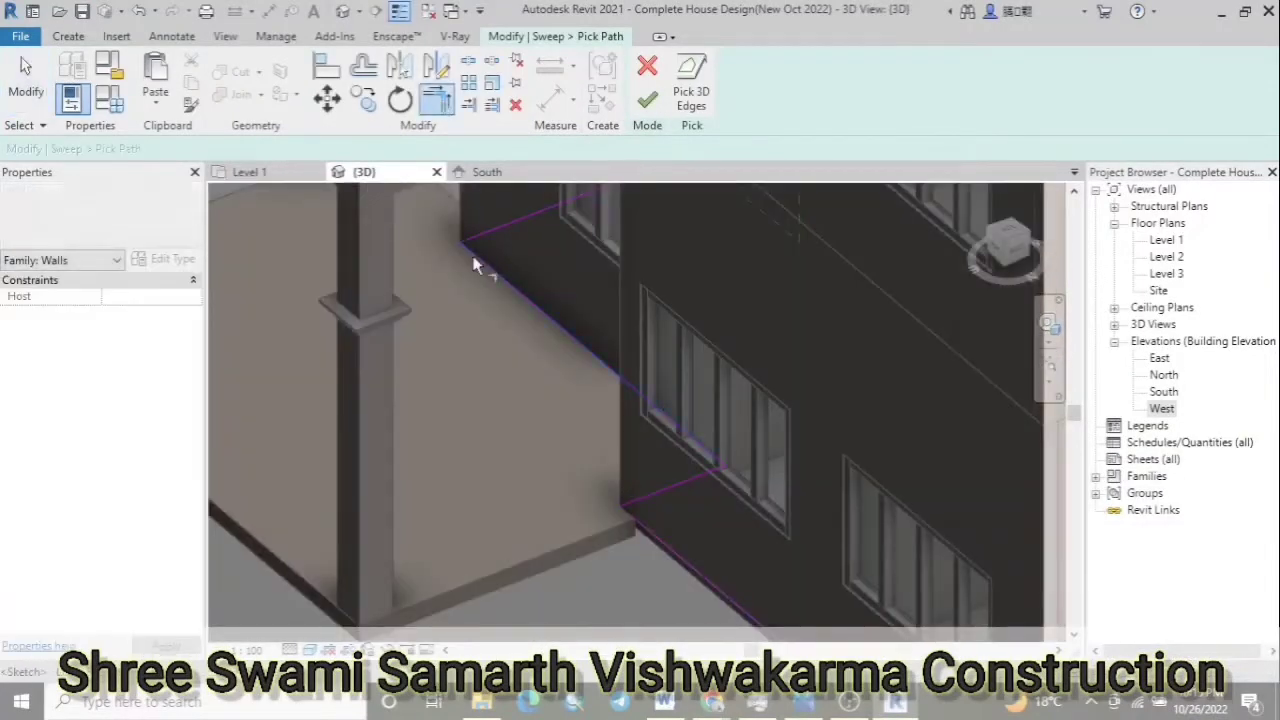
scroll(431, 424, down, 3)
scroll(622, 573, up, 3)
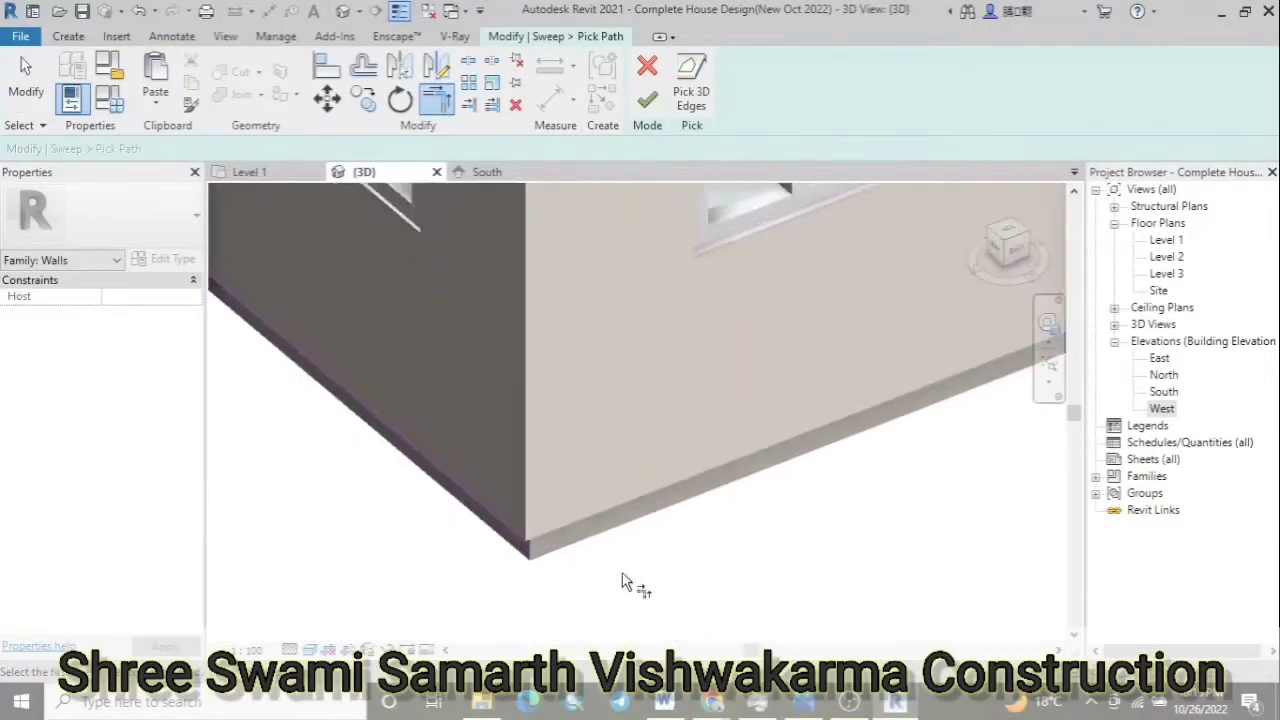
scroll(593, 492, up, 1)
click(576, 504)
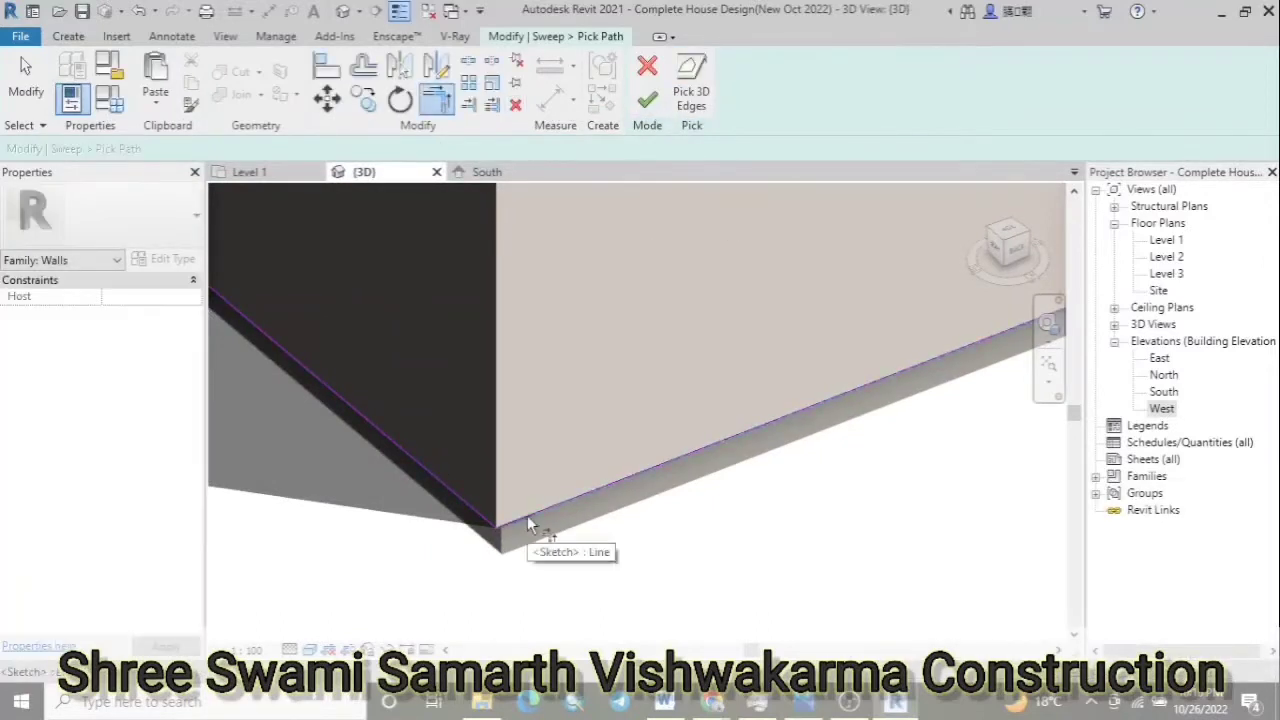
Review the traced edges and finish the sweep path
scroll(527, 515, down, 2)
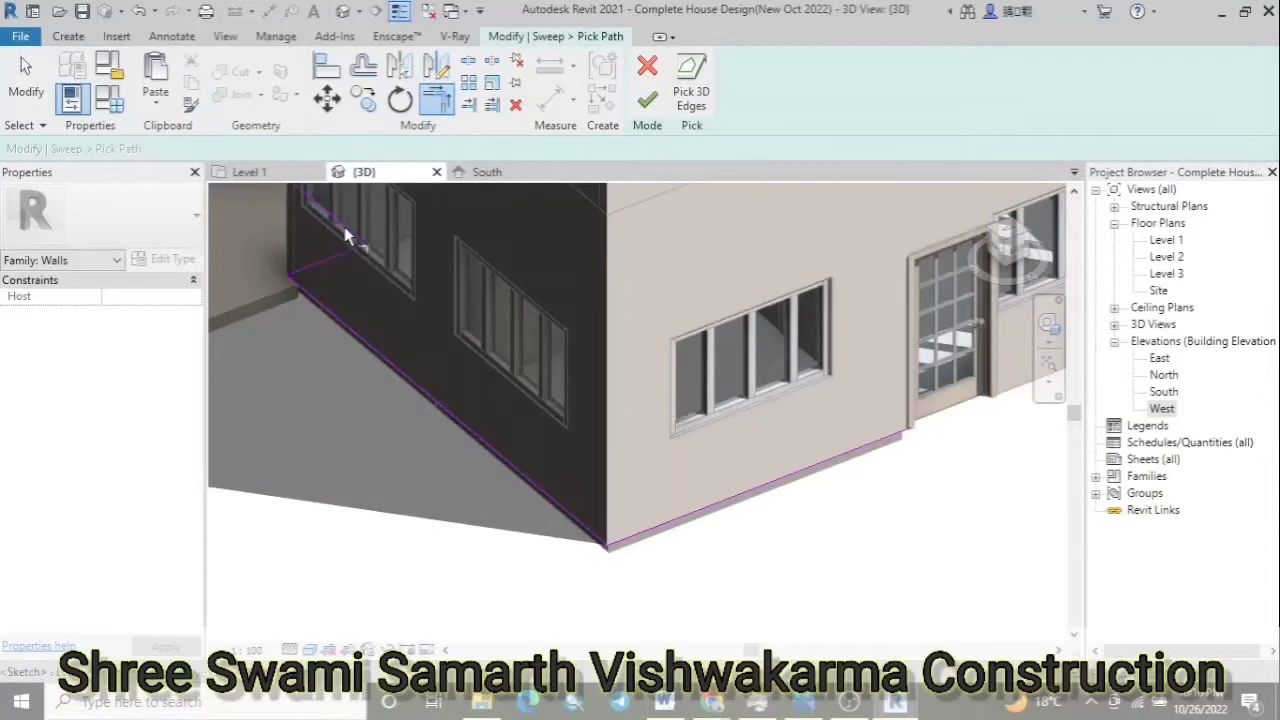
scroll(344, 236, down, 5)
scroll(440, 525, up, 5)
scroll(399, 487, up, 2)
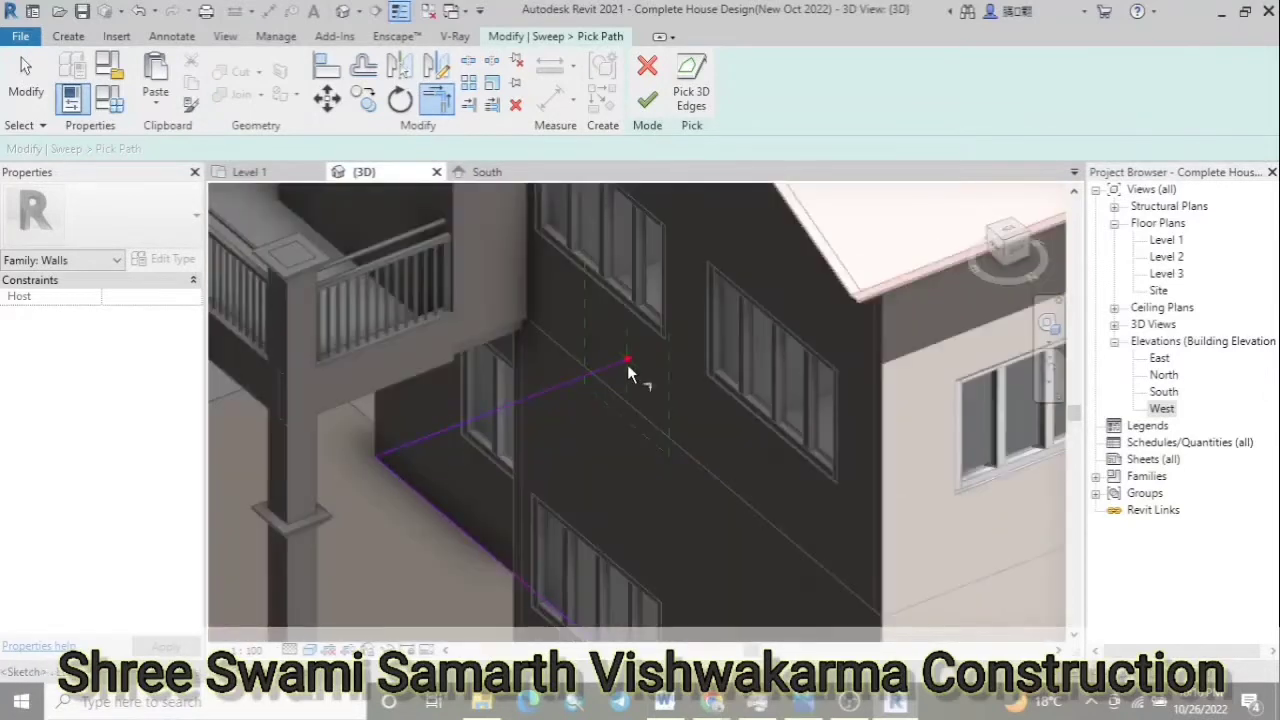
scroll(634, 355, up, 2)
scroll(634, 355, up, 2)
scroll(556, 383, down, 2)
scroll(429, 406, down, 4)
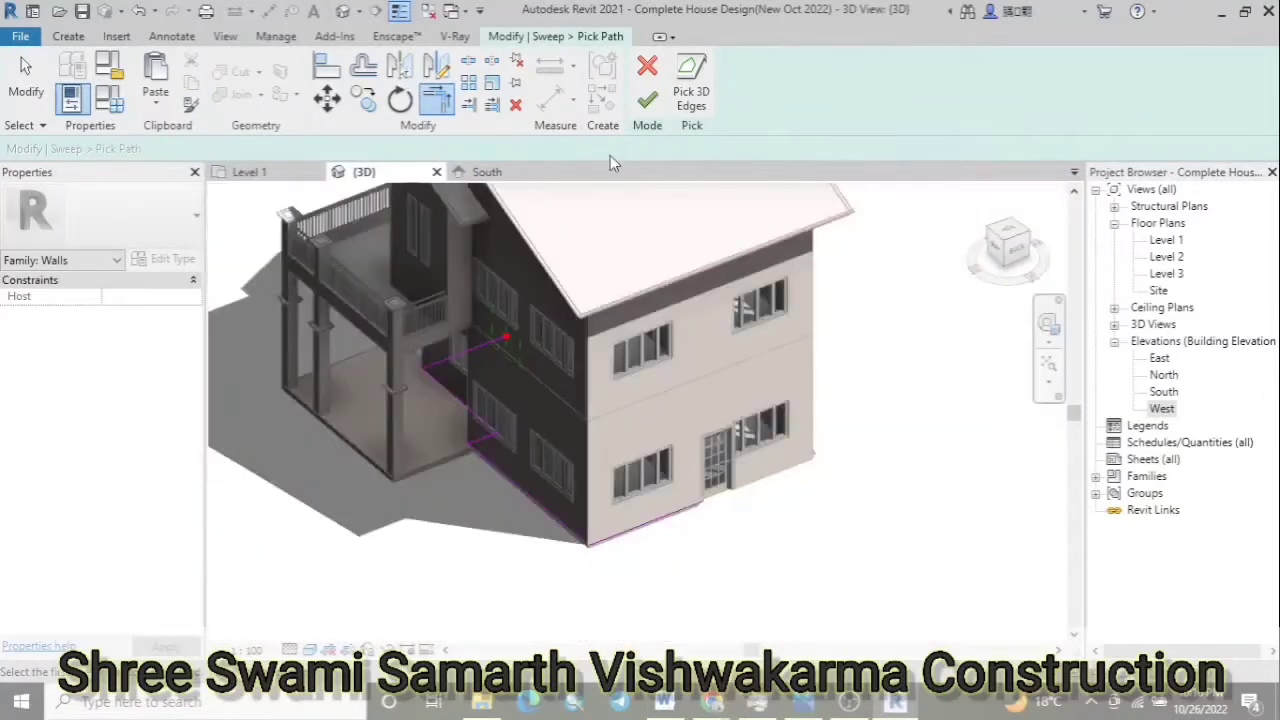
click(647, 99)
Open the sweep's profile for editing and orbit to see it at the path end
click(1007, 243)
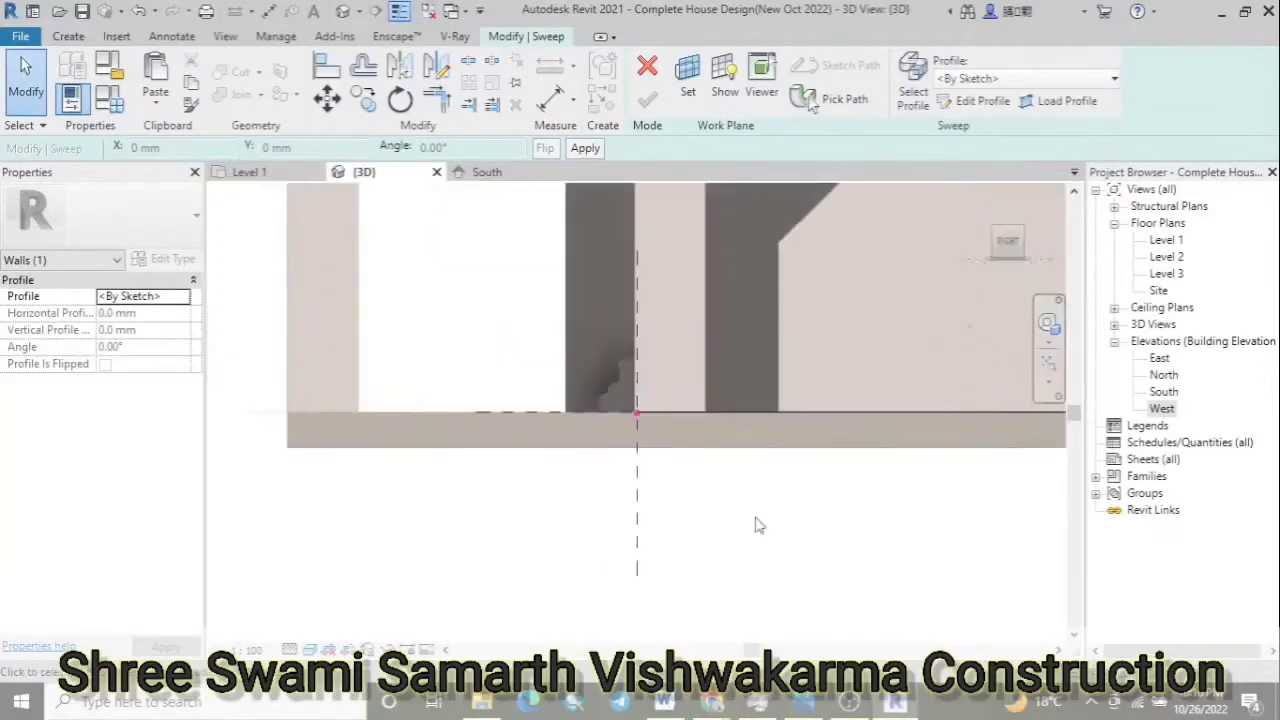
click(975, 101)
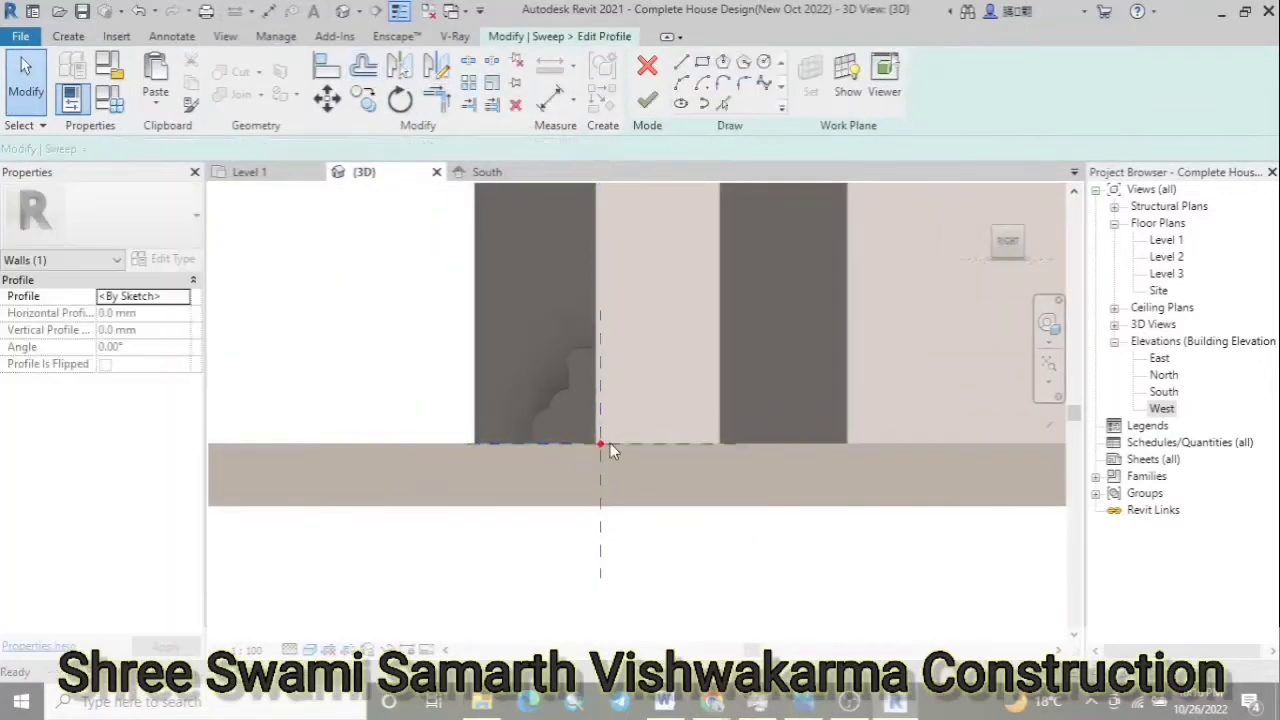
key(Escape)
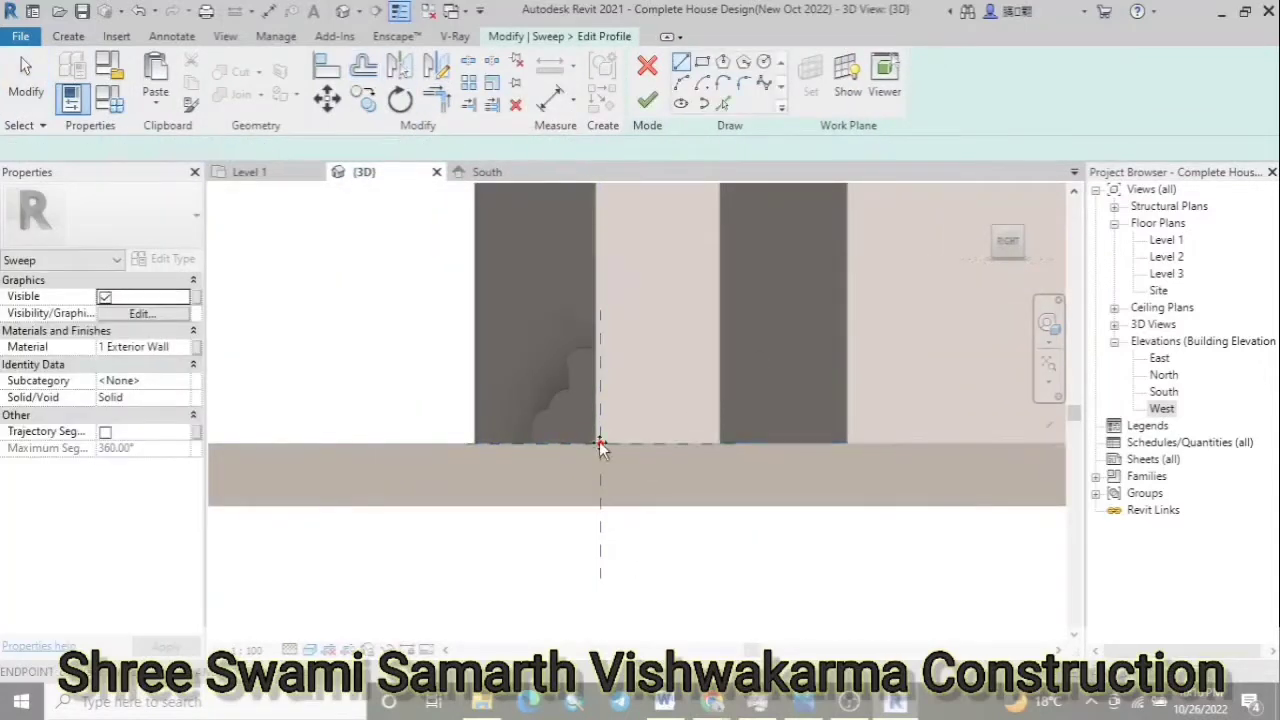
scroll(609, 391, up, 3)
scroll(609, 391, down, 2)
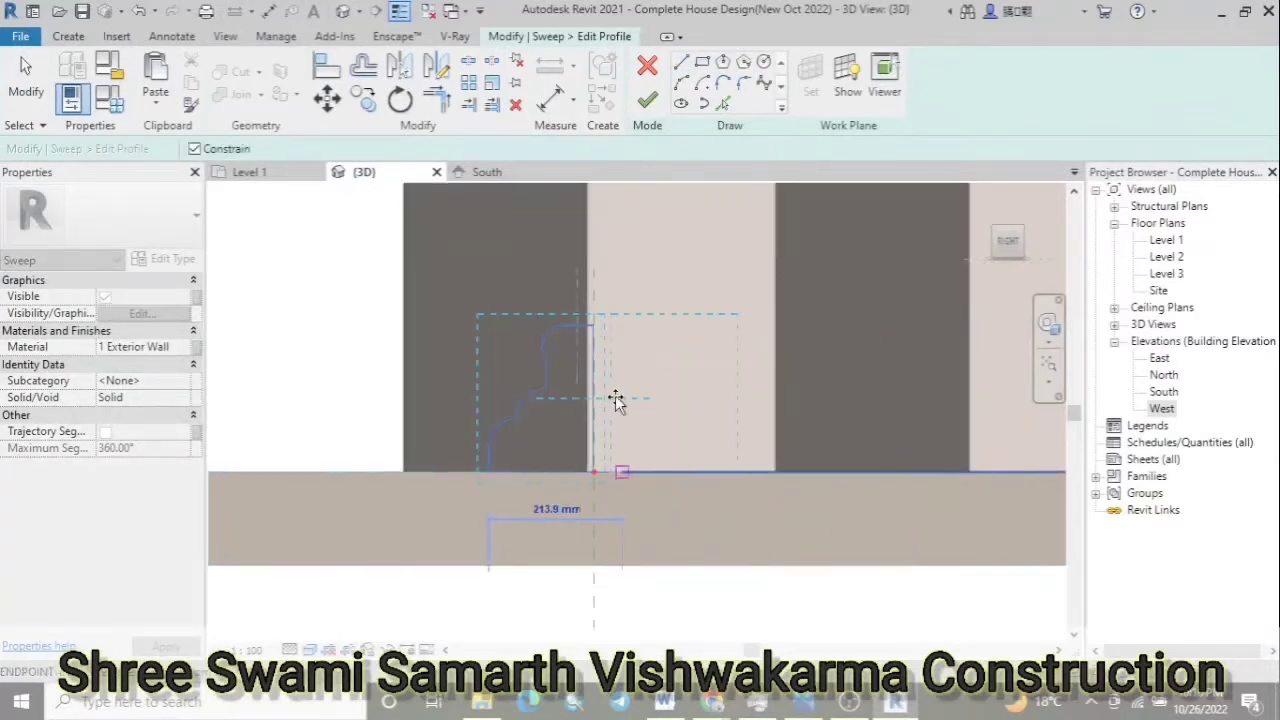
scroll(617, 400, up, 2)
shift+middle_drag(957, 382, 555, 391)
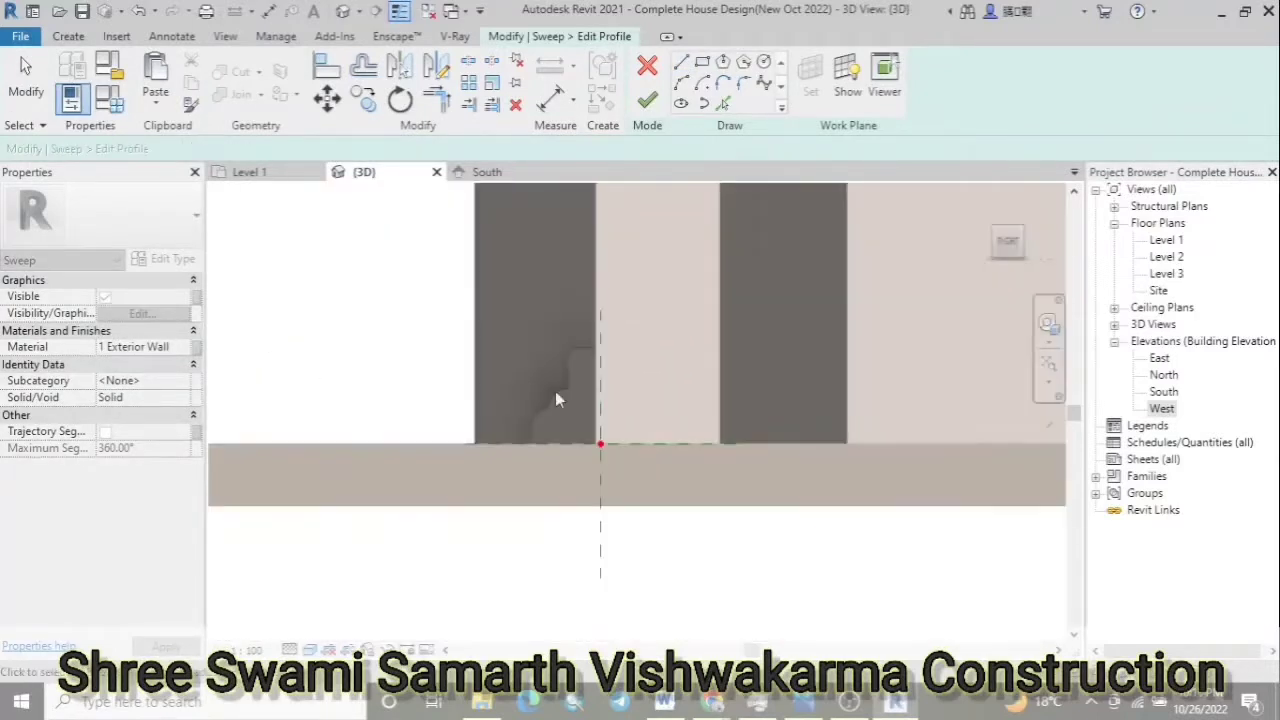
Move the moulded profile lines with MV so they snap onto the wall's base edge
key(m)
key(v)
click(600, 445)
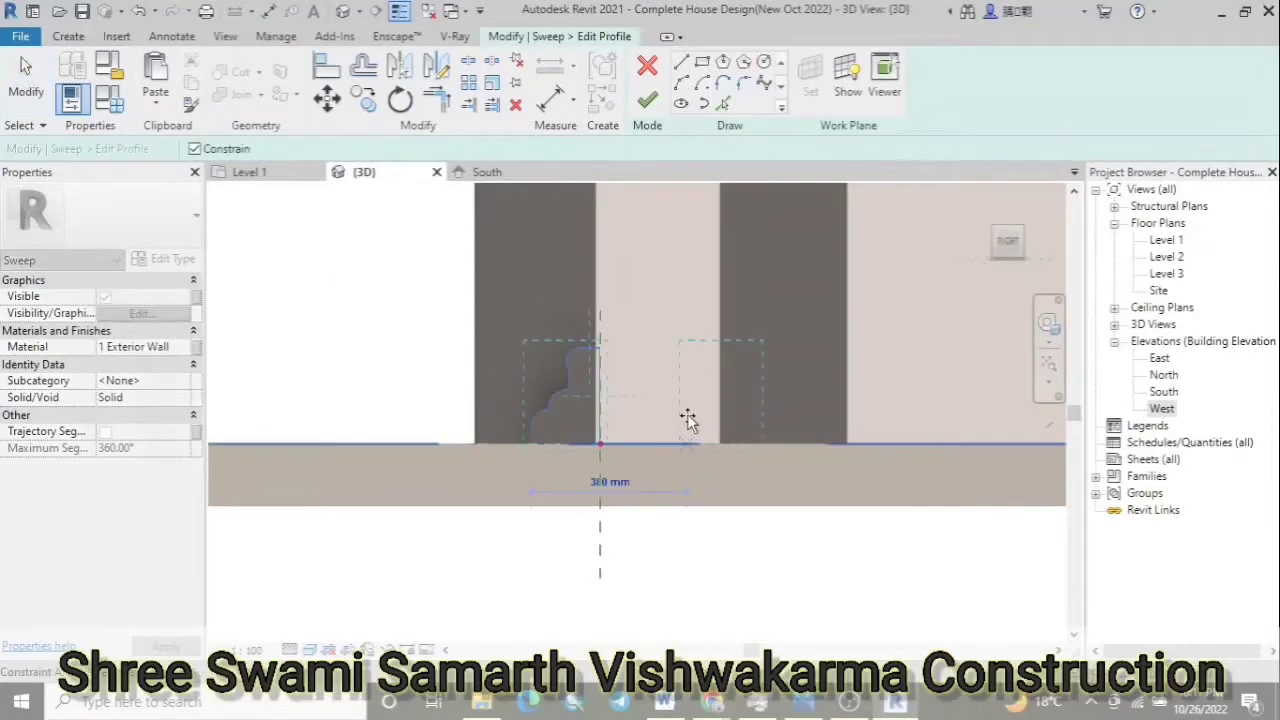
click(672, 445)
scroll(696, 422, up, 2)
scroll(696, 422, up, 1)
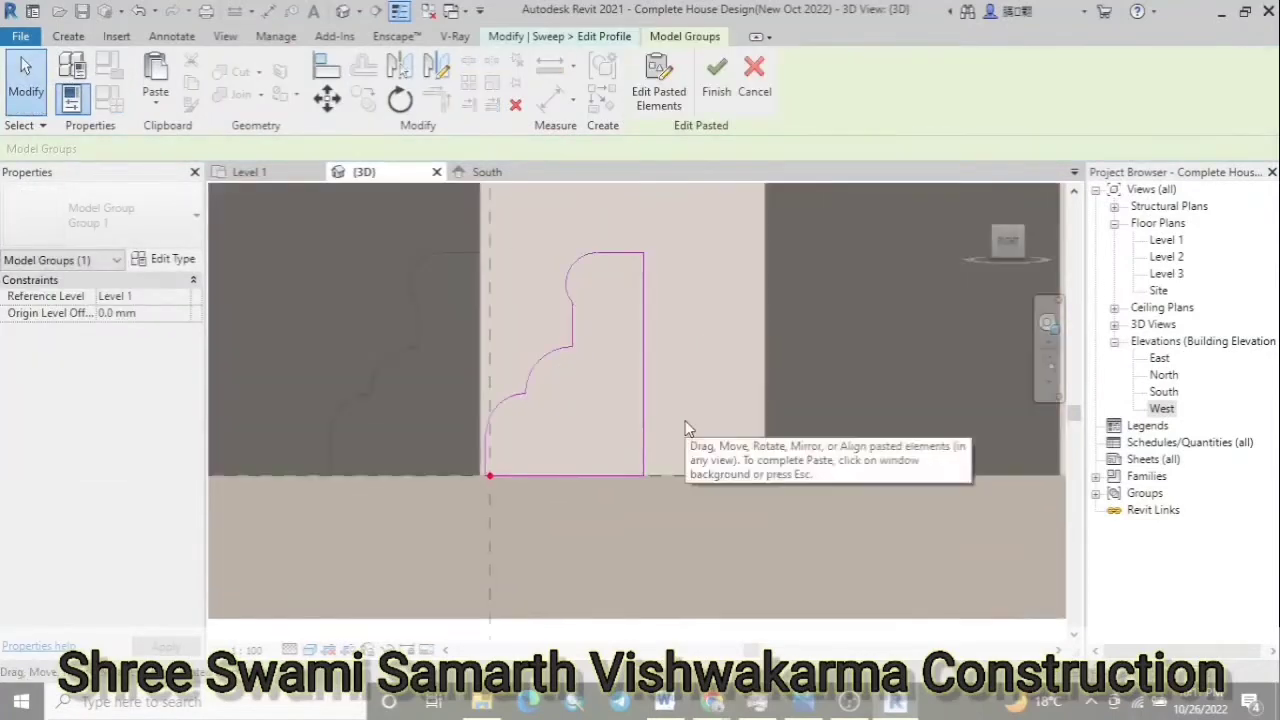
click(534, 332)
key(m)
key(v)
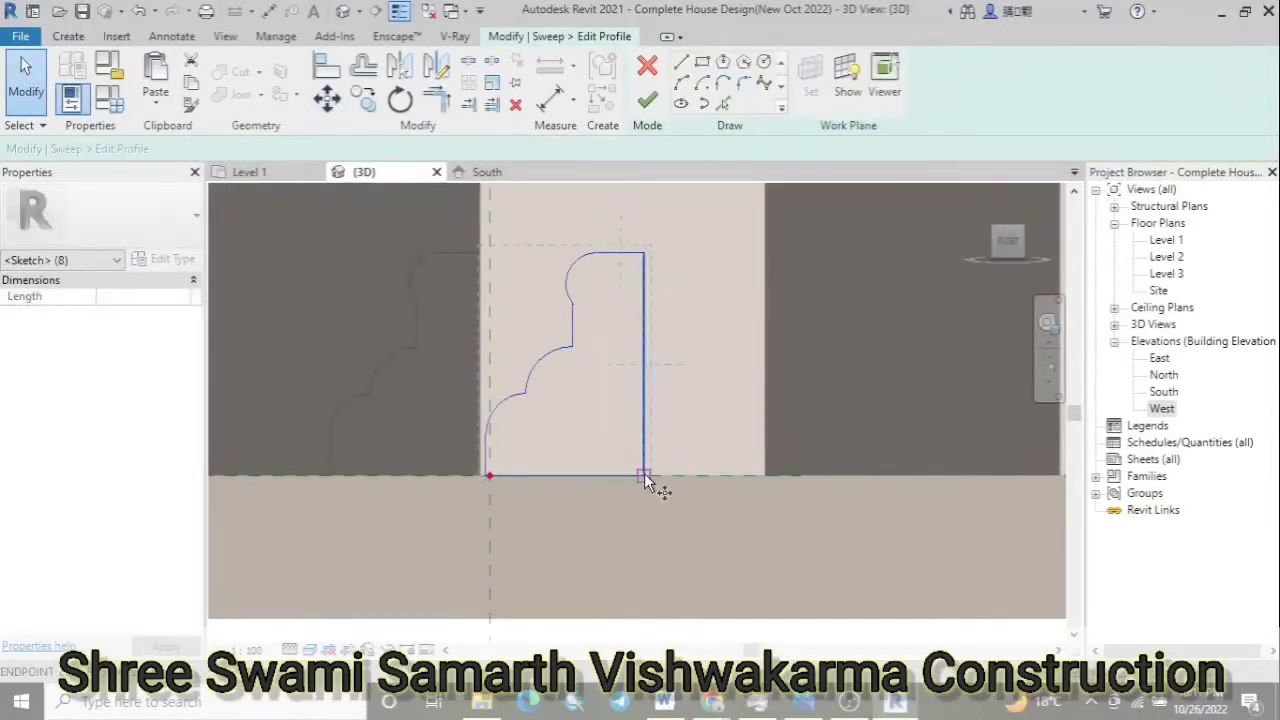
click(490, 478)
scroll(471, 519, down, 3)
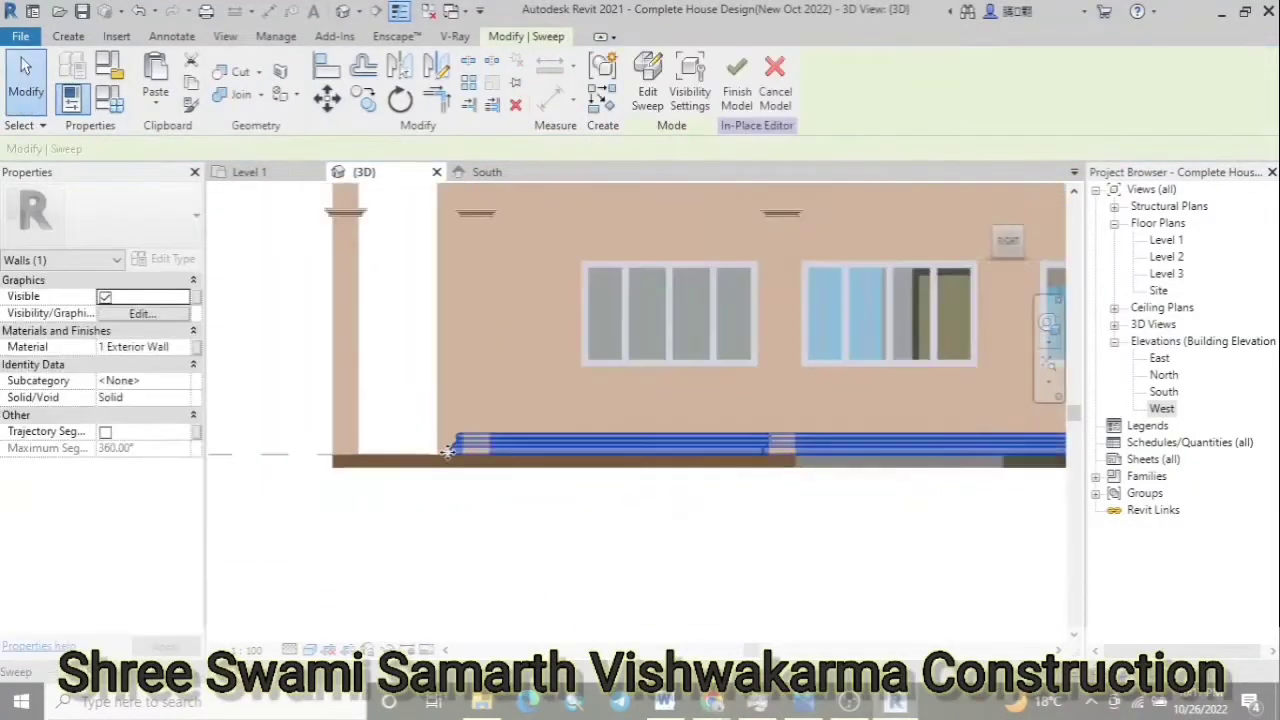
Clear the sweep selection and orbit around the house to inspect the moulded band
scroll(472, 549, down, 5)
shift+middle_drag(394, 494, 500, 600)
key(Escape)
scroll(406, 520, up, 3)
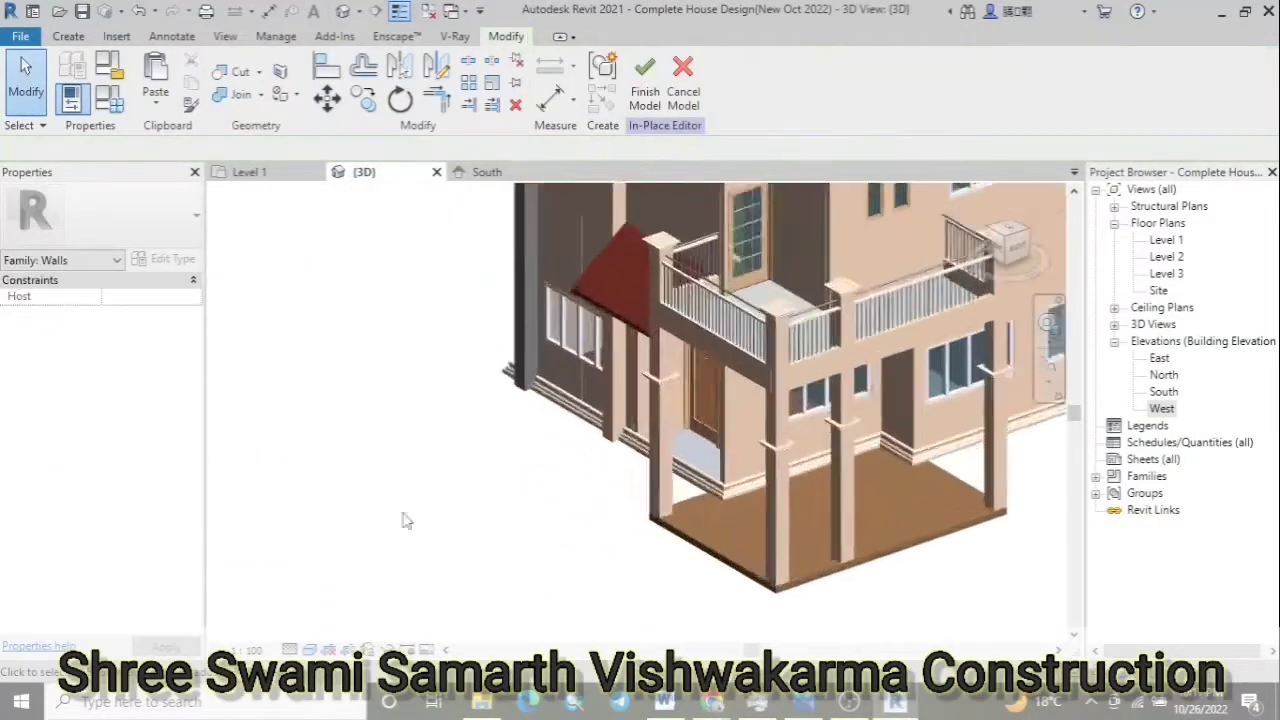
scroll(345, 494, up, 3)
scroll(345, 494, down, 3)
mouse_move(908, 423)
shift+middle_down()
mouse_move(294, 391)
mouse_move(797, 473)
mouse_move(310, 380)
shift+middle_up()
scroll(310, 380, down, 2)
scroll(308, 365, up, 3)
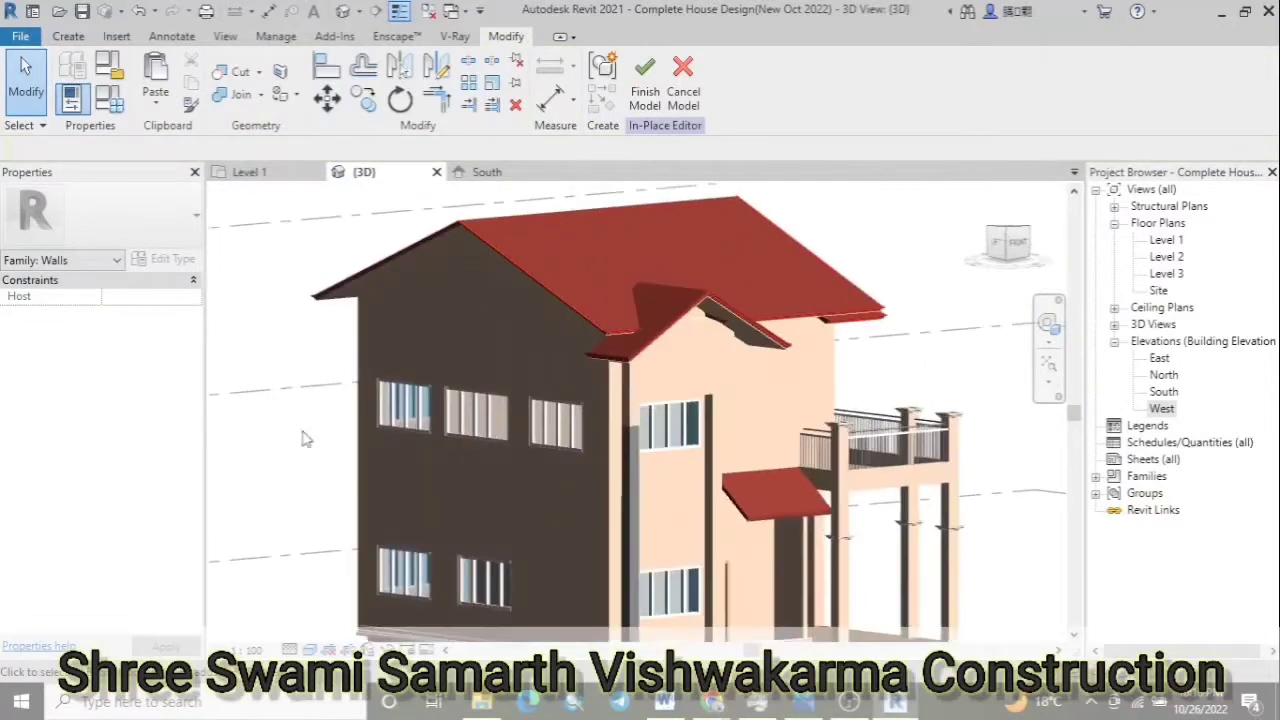
scroll(308, 365, up, 1)
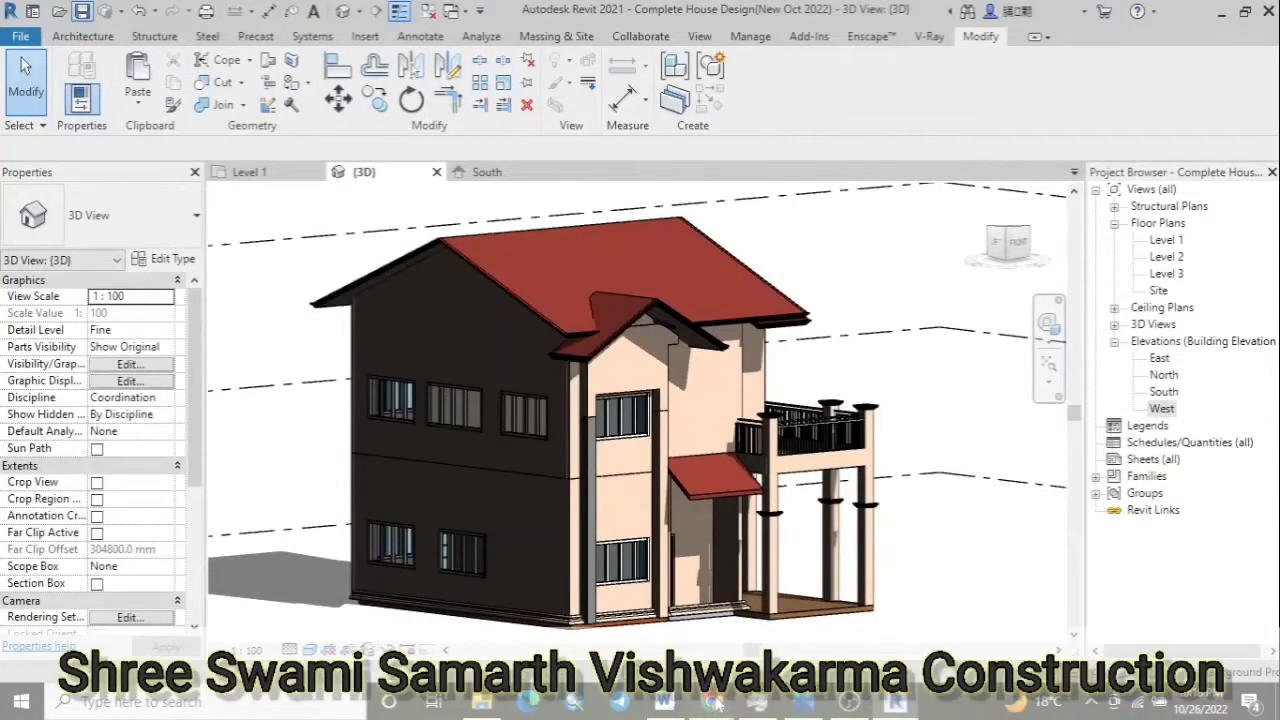
Return to the home view and orbit to a higher angle of the house
click(1043, 246)
mouse_move(800, 450)
shift+middle_down()
mouse_move(868, 493)
mouse_move(894, 371)
shift+middle_up()
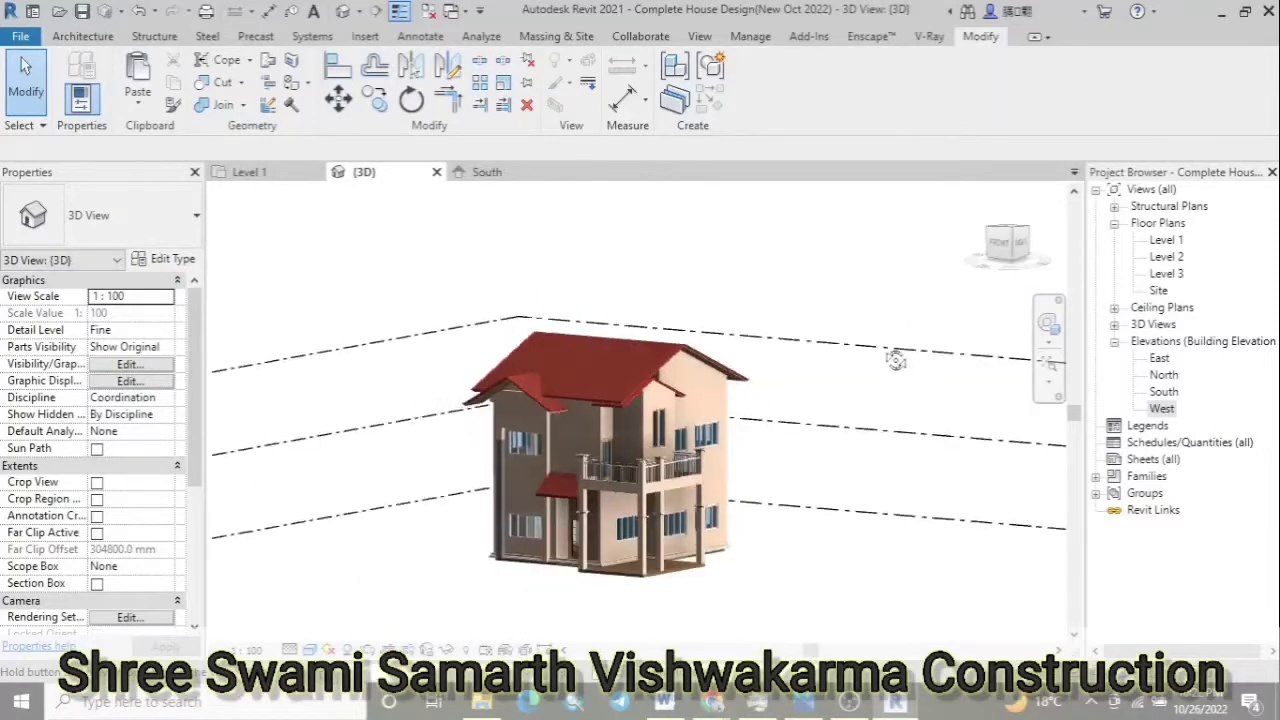
scroll(624, 430, up, 3)
scroll(624, 430, up, 2)
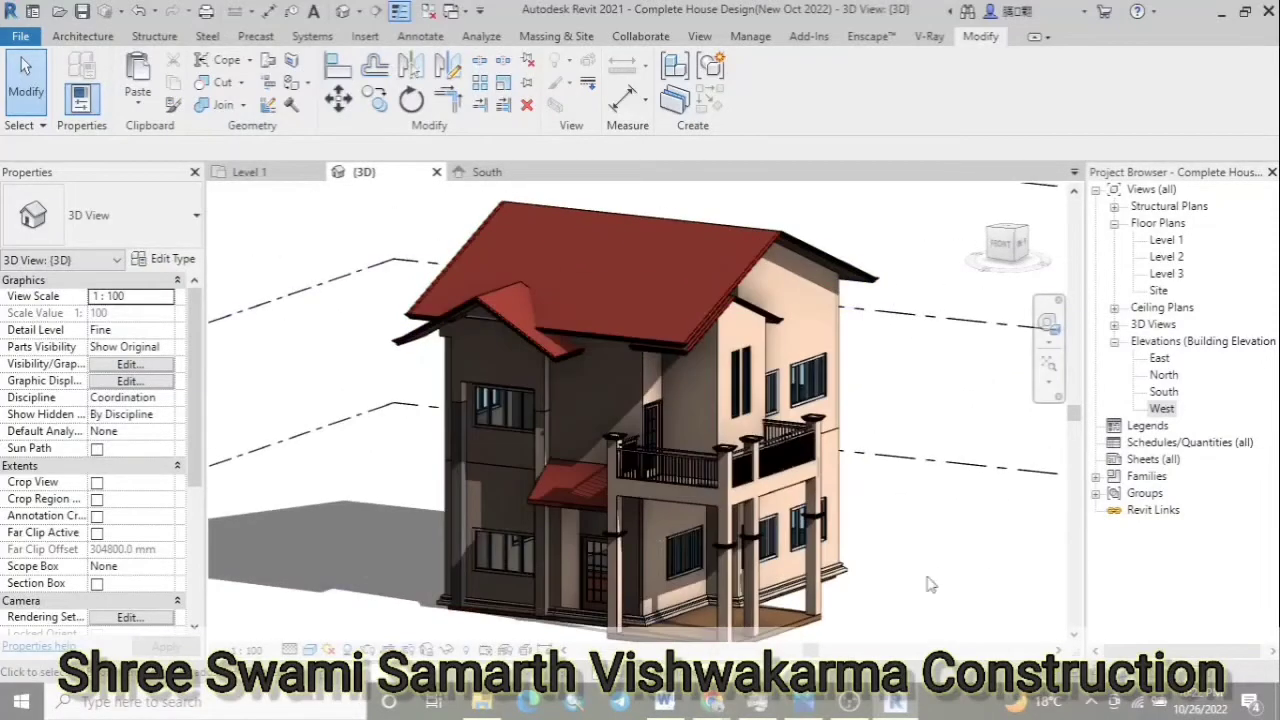
middle_drag(928, 584, 930, 565)
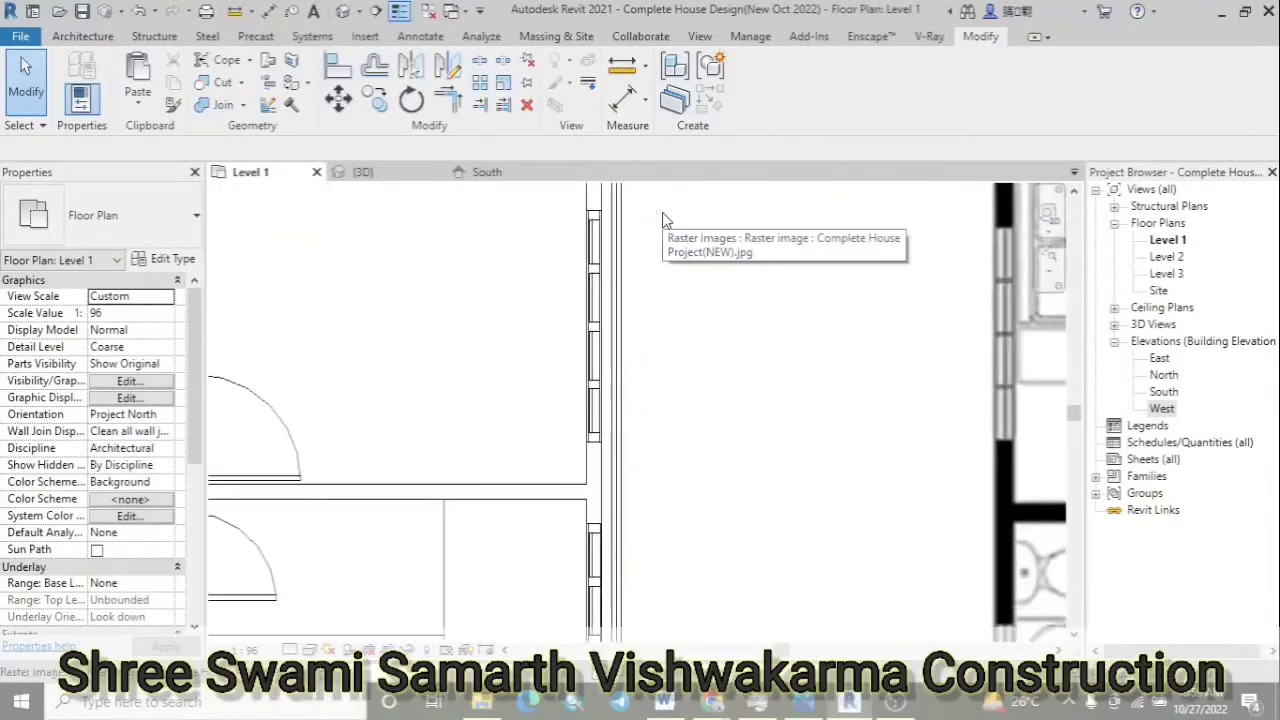
Start a Generic - 12" roof by footprint, moved up to Level 2
scroll(660, 215, up, 2)
click(83, 36)
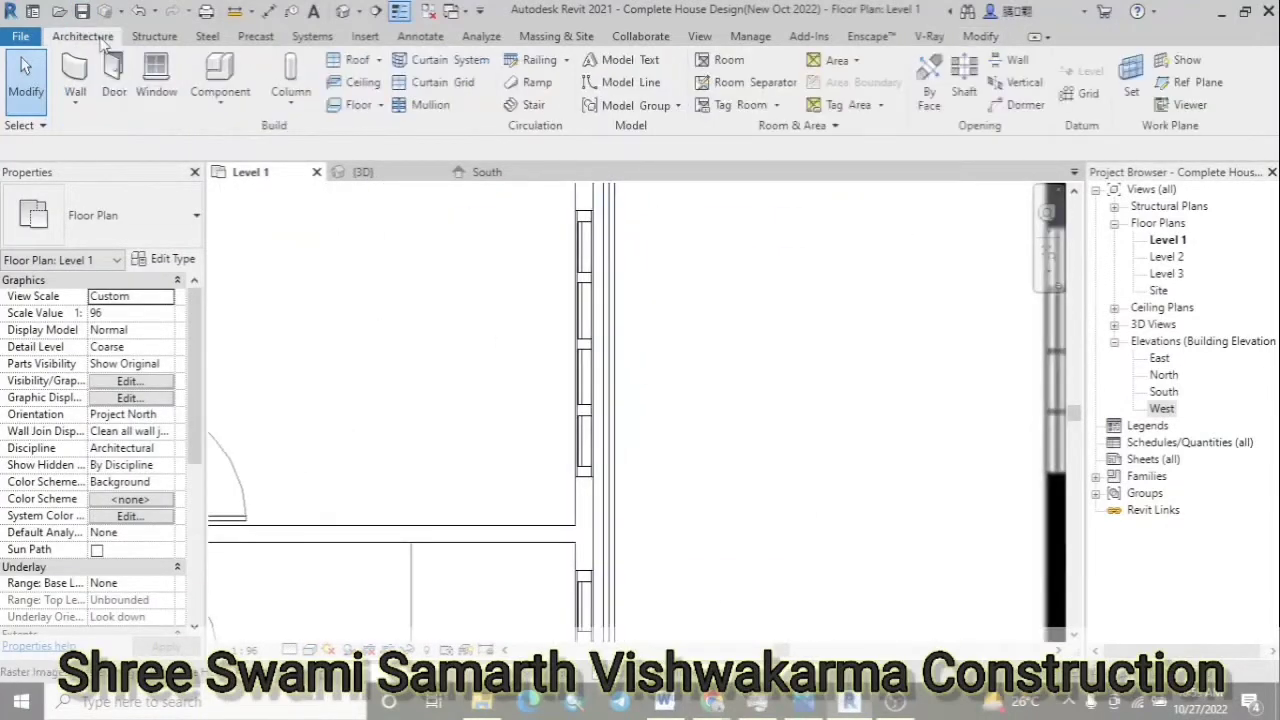
click(357, 59)
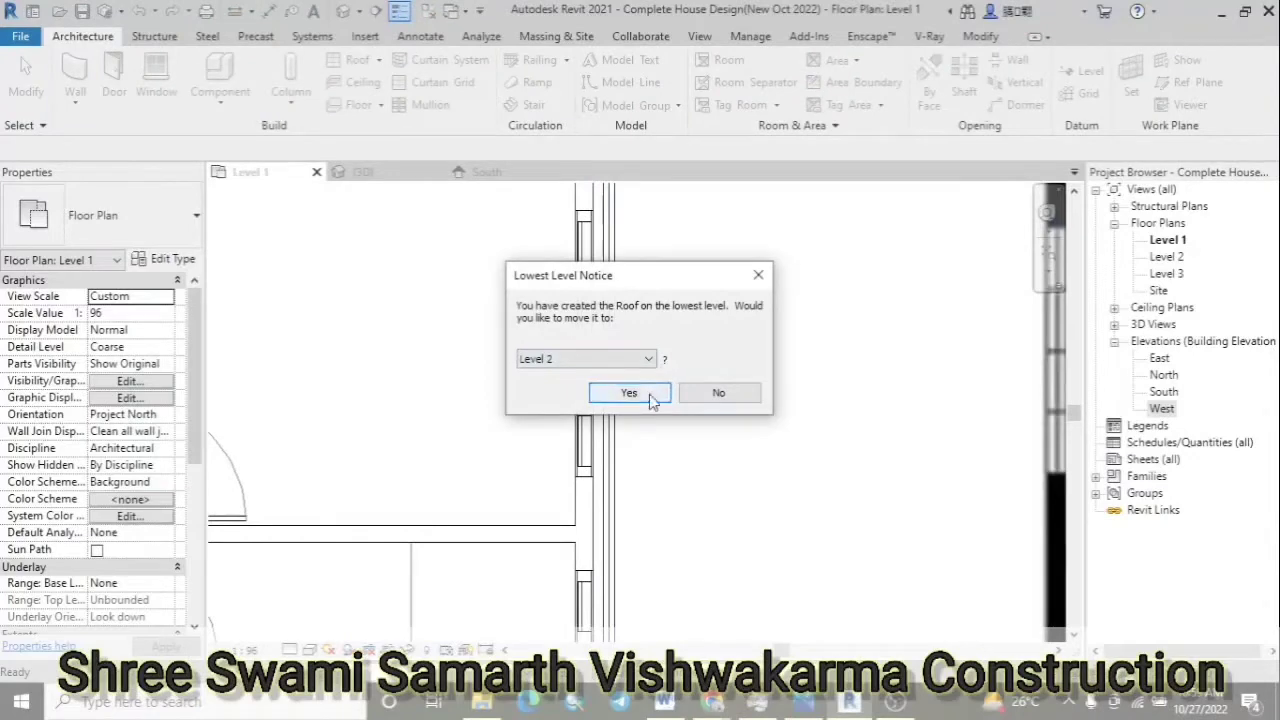
click(651, 395)
click(197, 240)
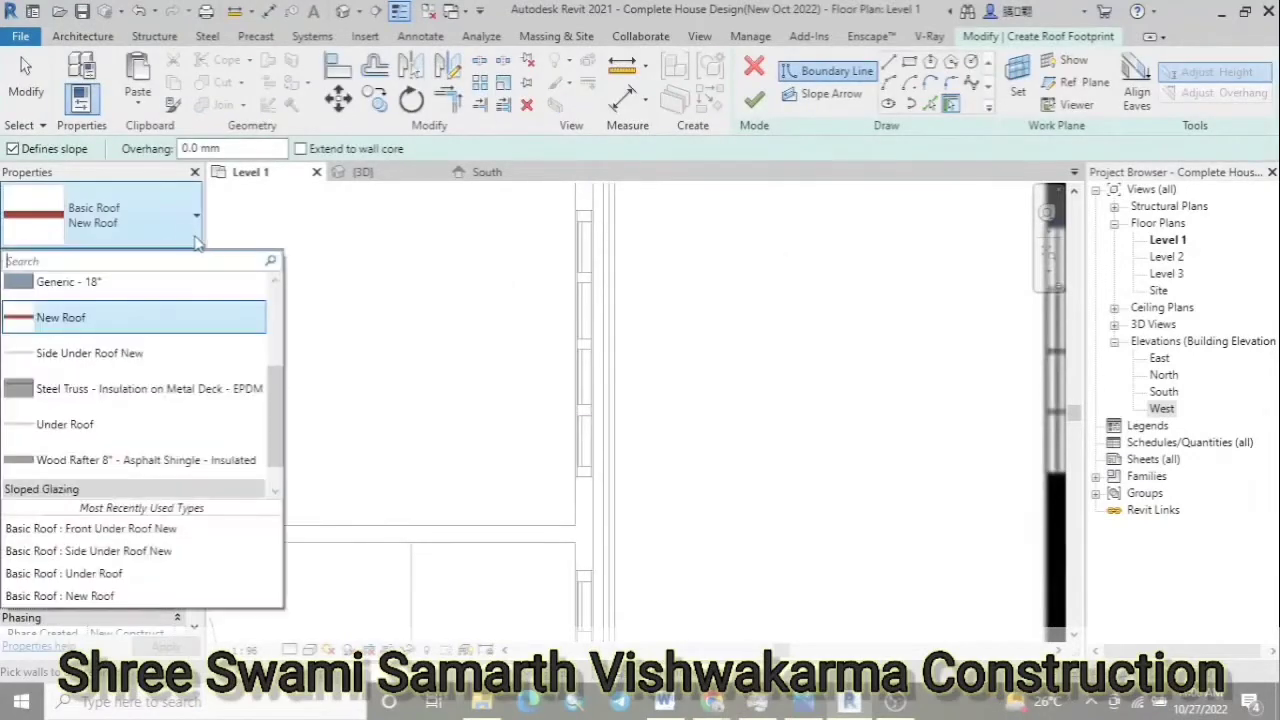
scroll(120, 355, up, 1)
scroll(112, 381, up, 1)
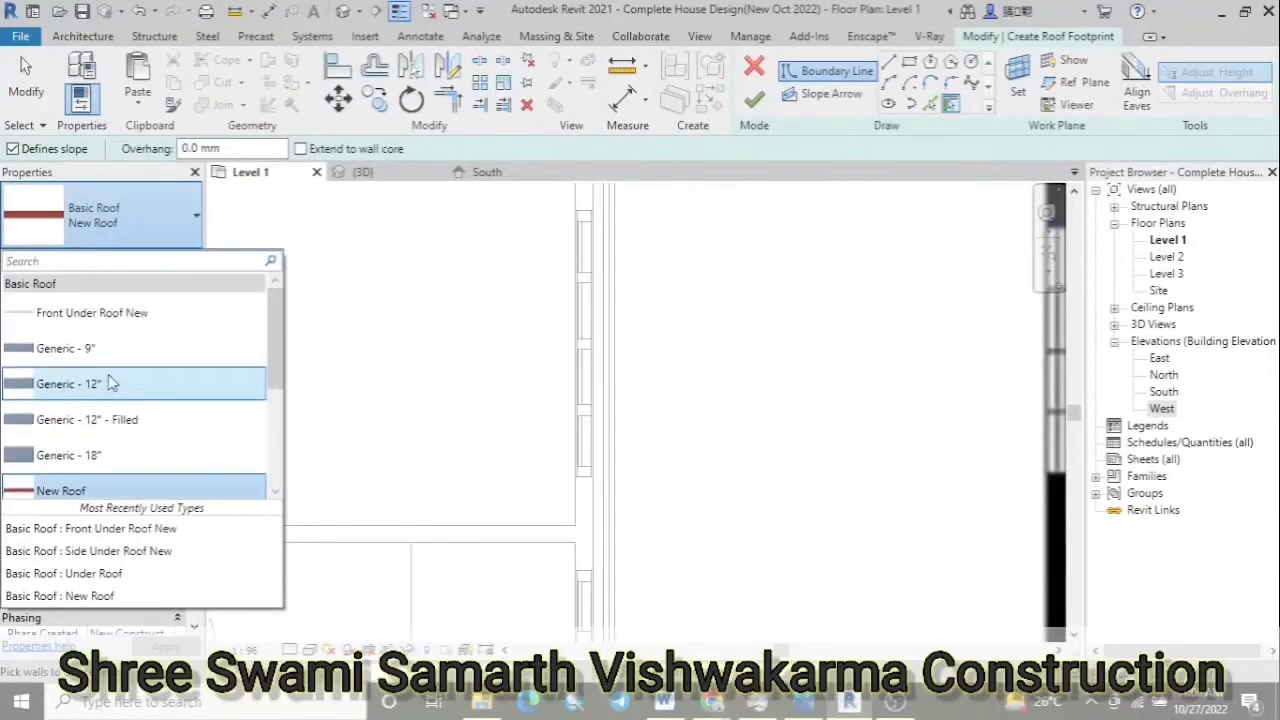
click(112, 383)
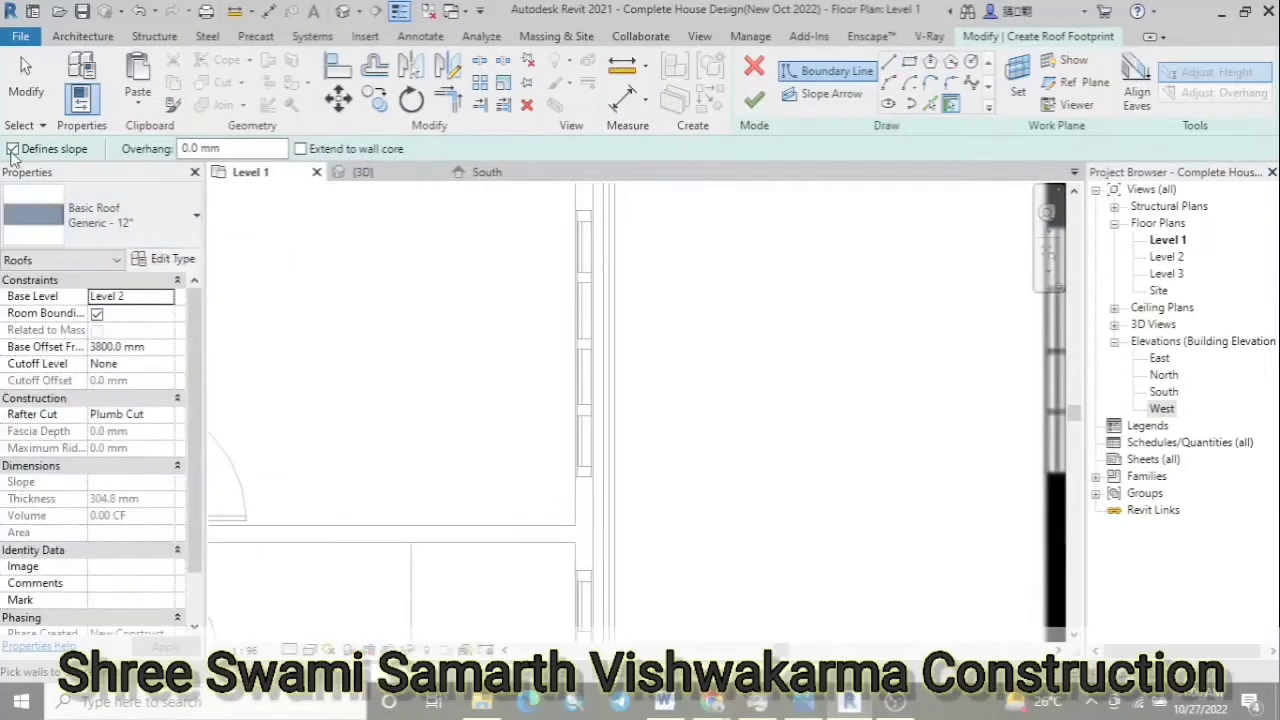
Sketch a 500 mm deep sunshade rectangle beside the window
click(590, 210)
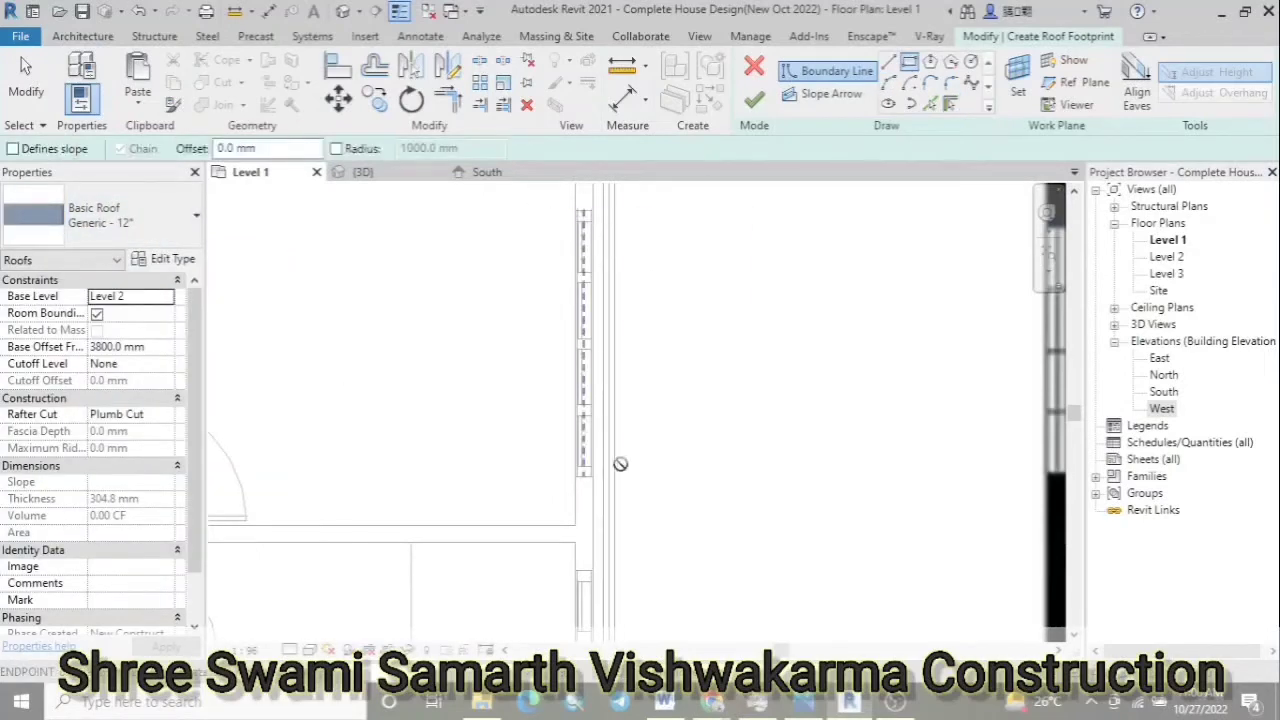
click(688, 477)
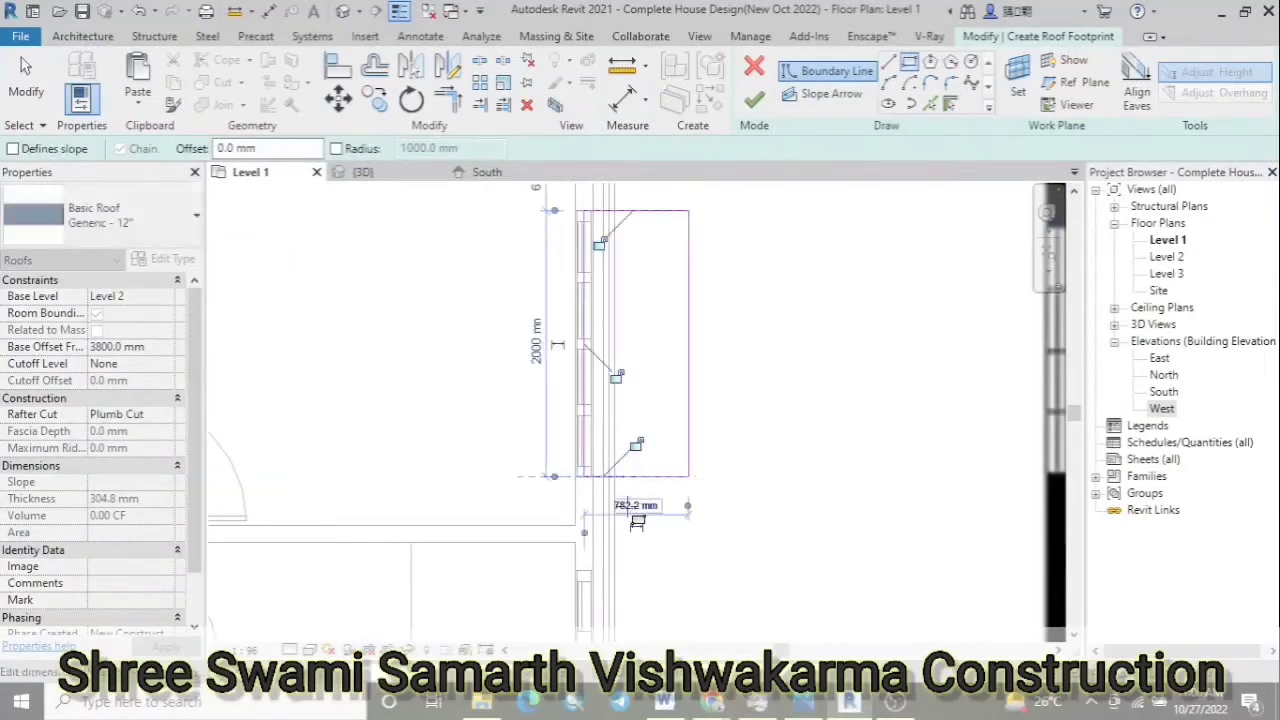
text(500)
key(Return)
Move the narrow roof sketch rectangle to a new position with MV
key(Escape)
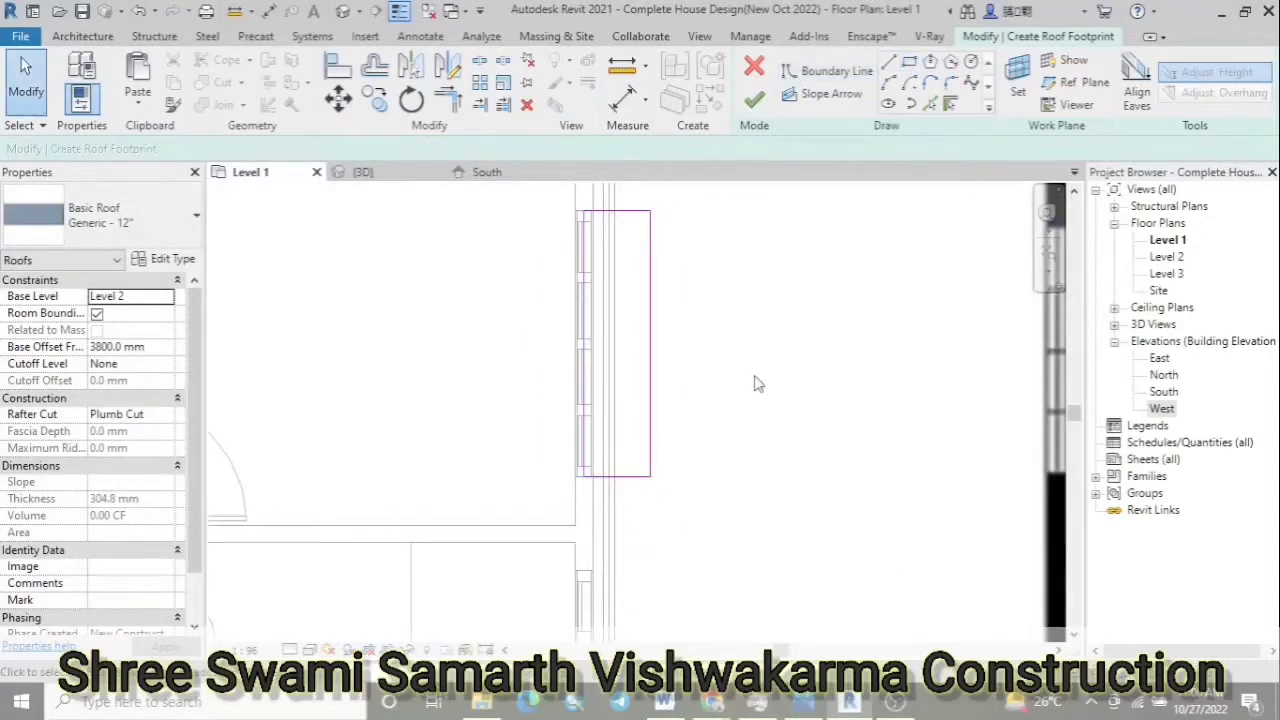
scroll(763, 373, down, 4)
click(686, 314)
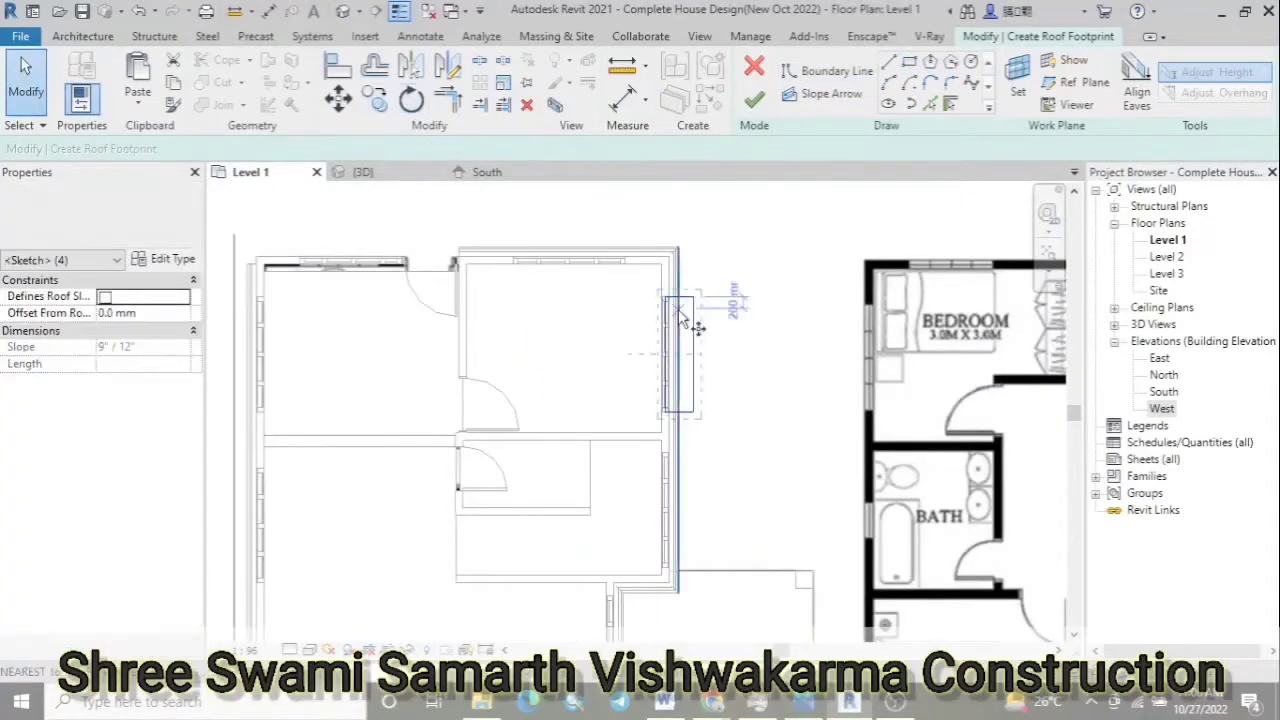
scroll(686, 314, up, 3)
key(m)
key(v)
click(652, 290)
scroll(657, 286, down, 3)
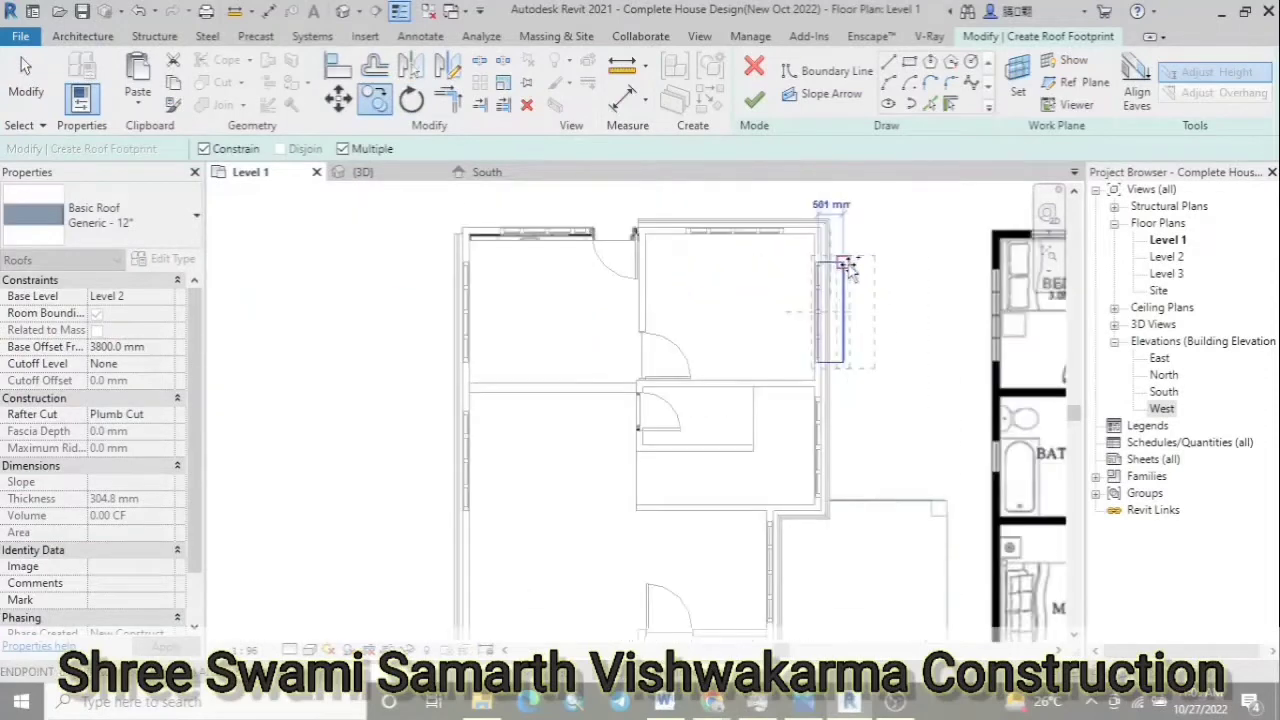
scroll(486, 263, up, 3)
click(410, 282)
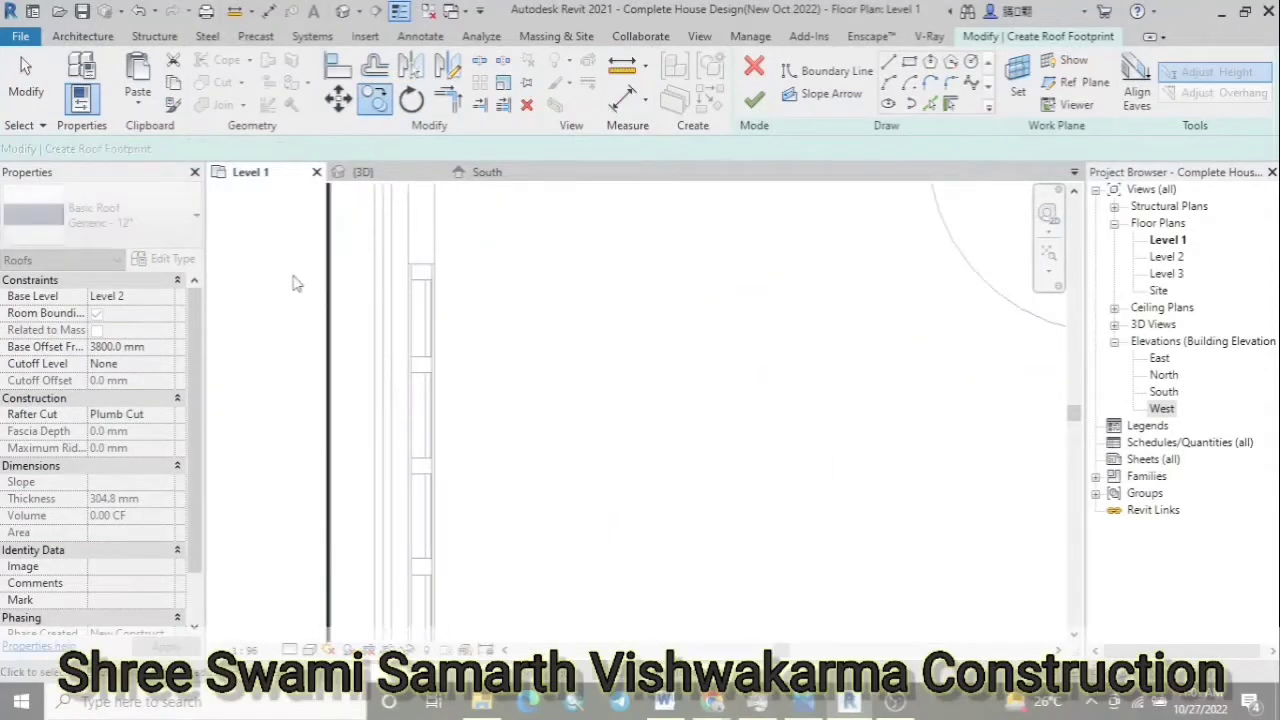
Attempt a second move of the sketch rectangle, cancelling the accidental rotation
scroll(292, 283, down, 4)
key(m)
key(v)
scroll(857, 300, up, 3)
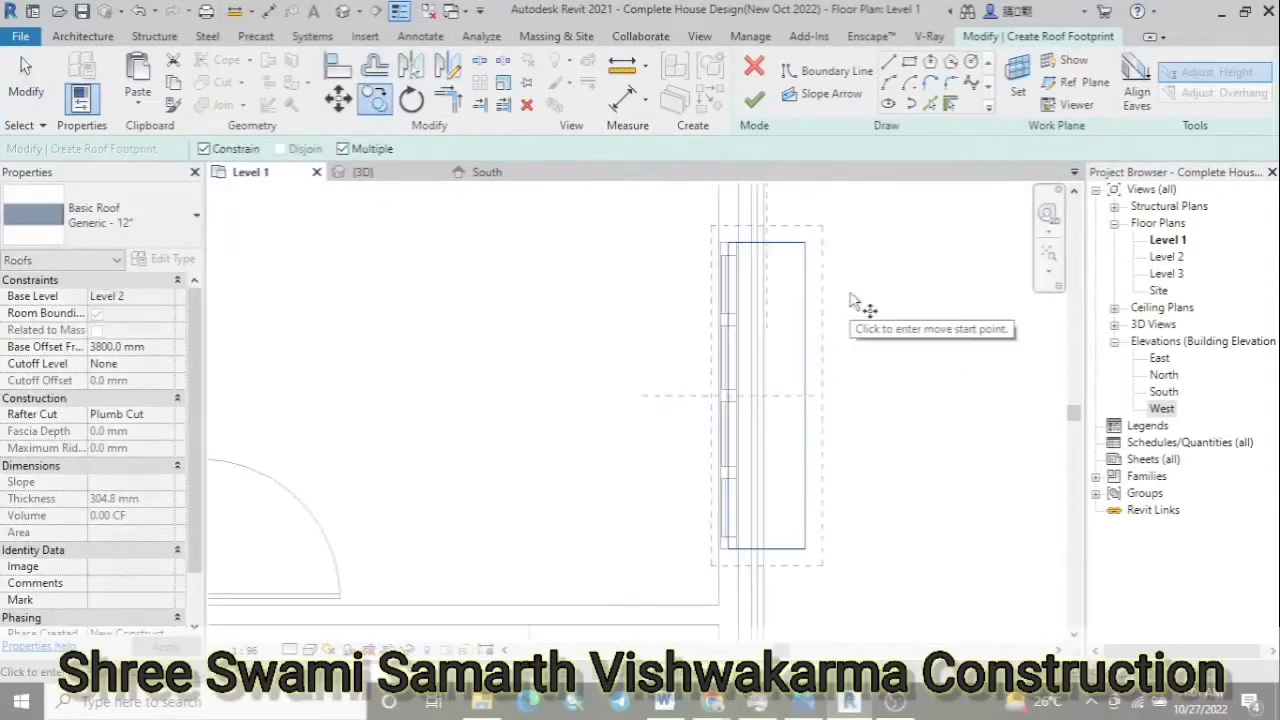
click(830, 245)
scroll(737, 194, down, 3)
scroll(657, 257, up, 4)
scroll(690, 400, up, 2)
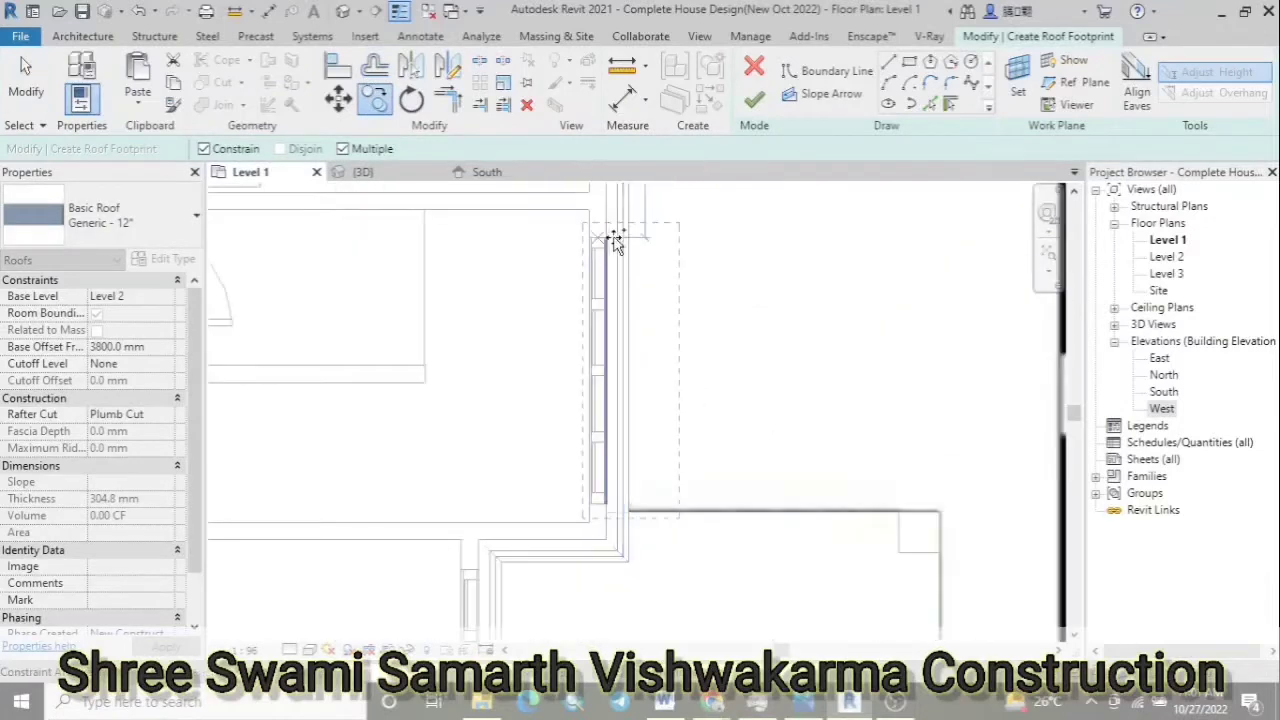
scroll(570, 260, up, 2)
scroll(570, 260, down, 3)
scroll(540, 228, up, 2)
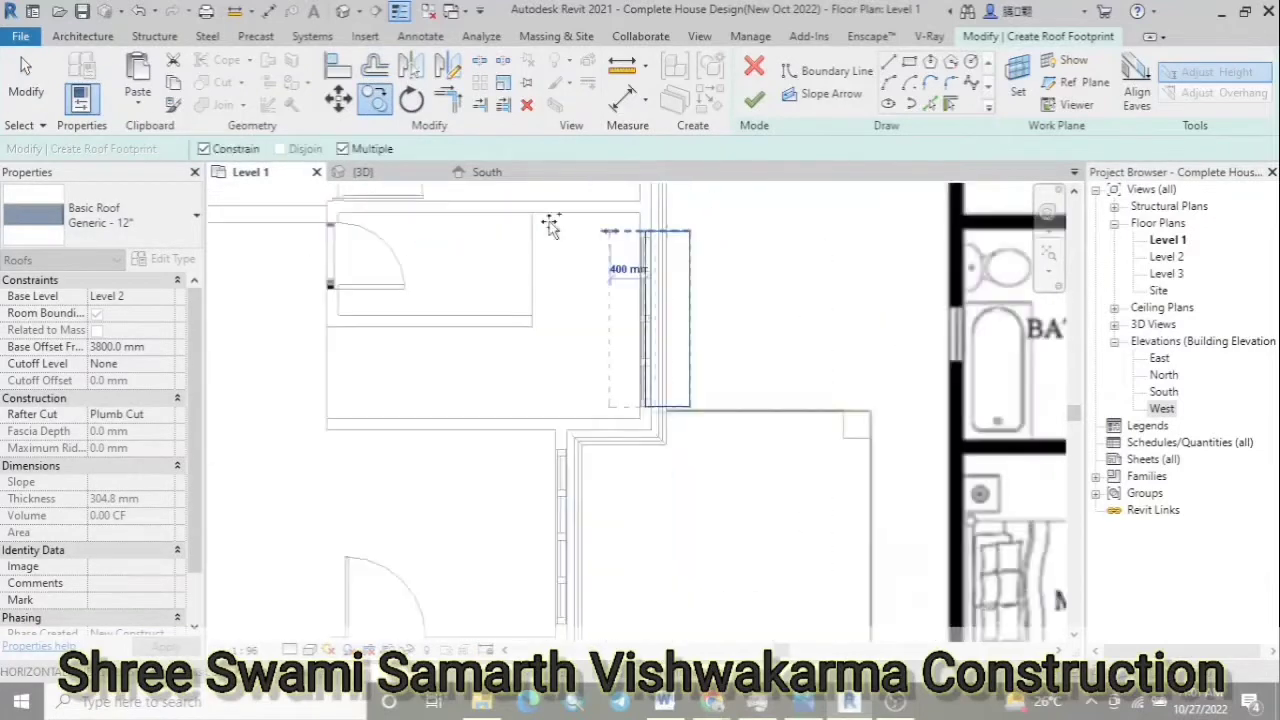
scroll(571, 400, up, 2)
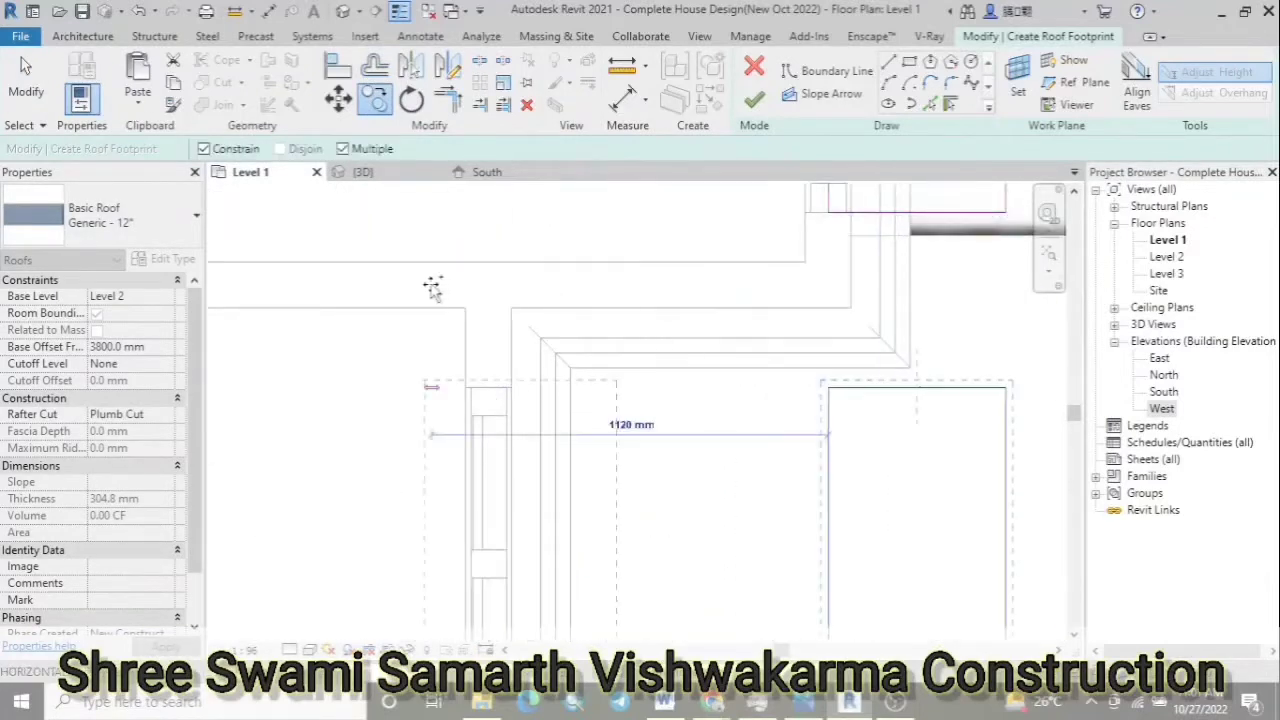
scroll(600, 285, down, 2)
scroll(650, 380, down, 2)
key(Escape)
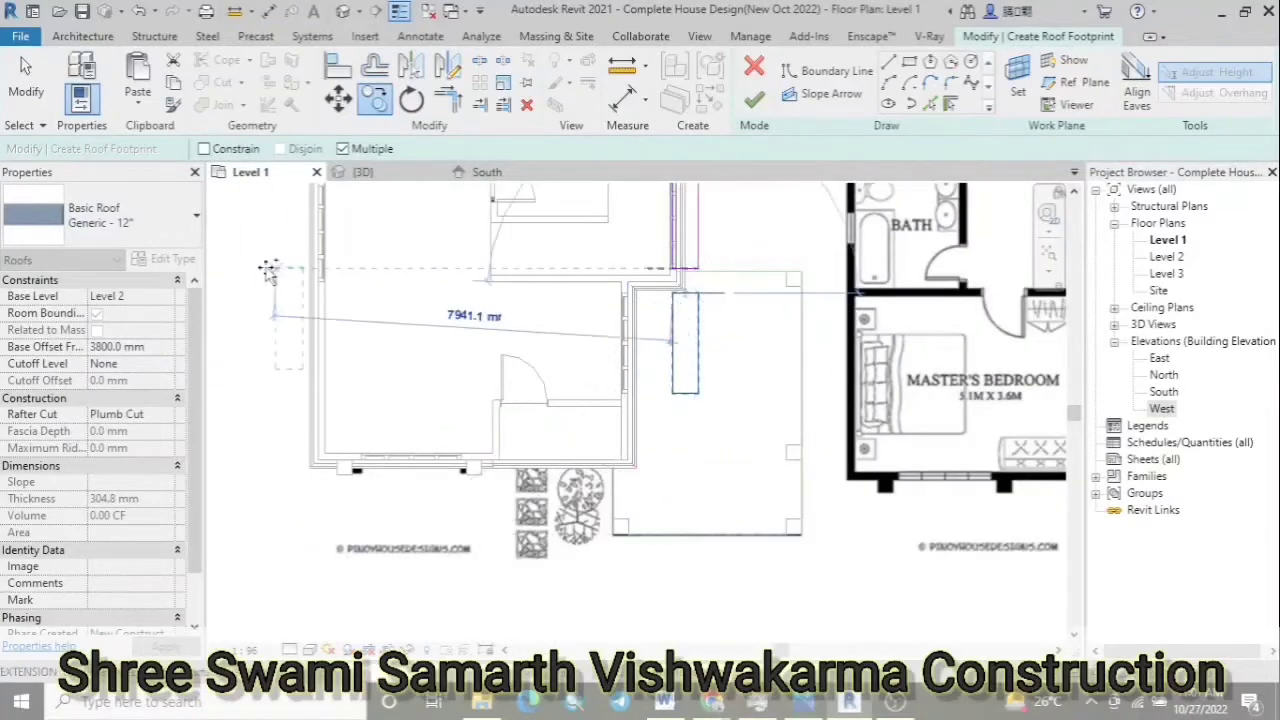
key(Escape)
scroll(753, 240, up, 2)
Select all four sketch lines and try aligning an edge to the wall, then cancel
drag(545, 326, 672, 570)
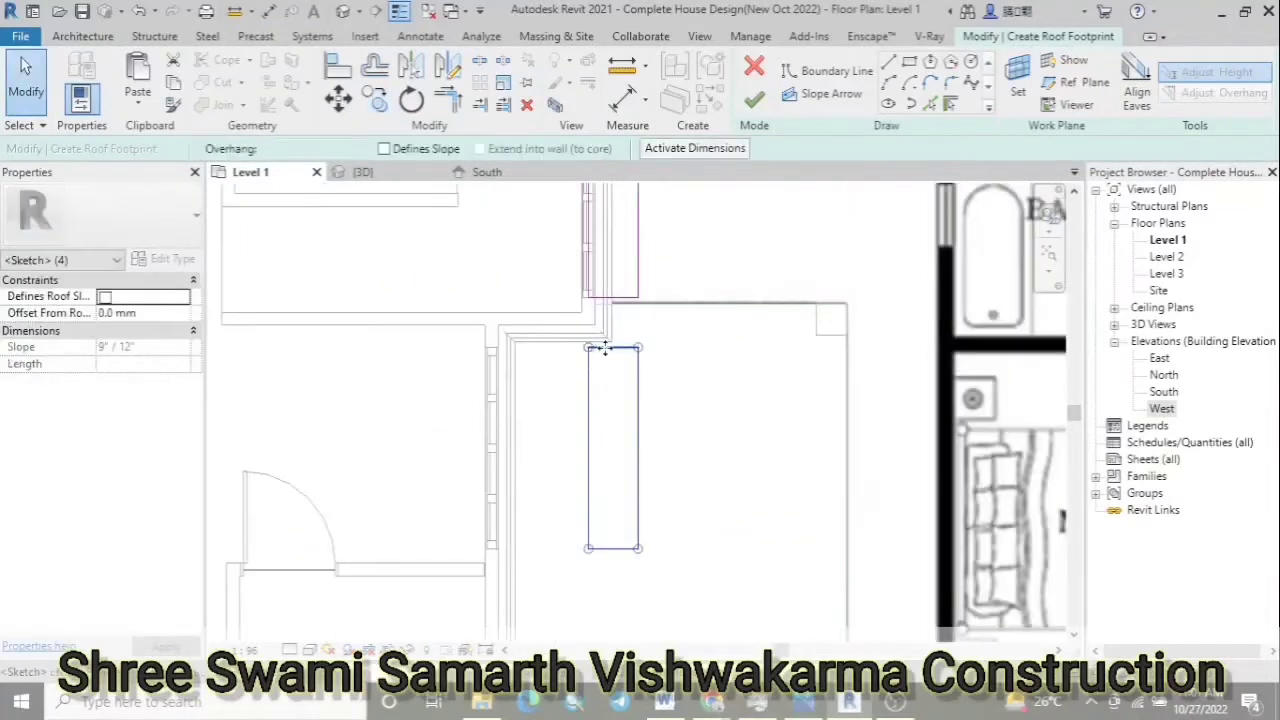
scroll(513, 353, up, 3)
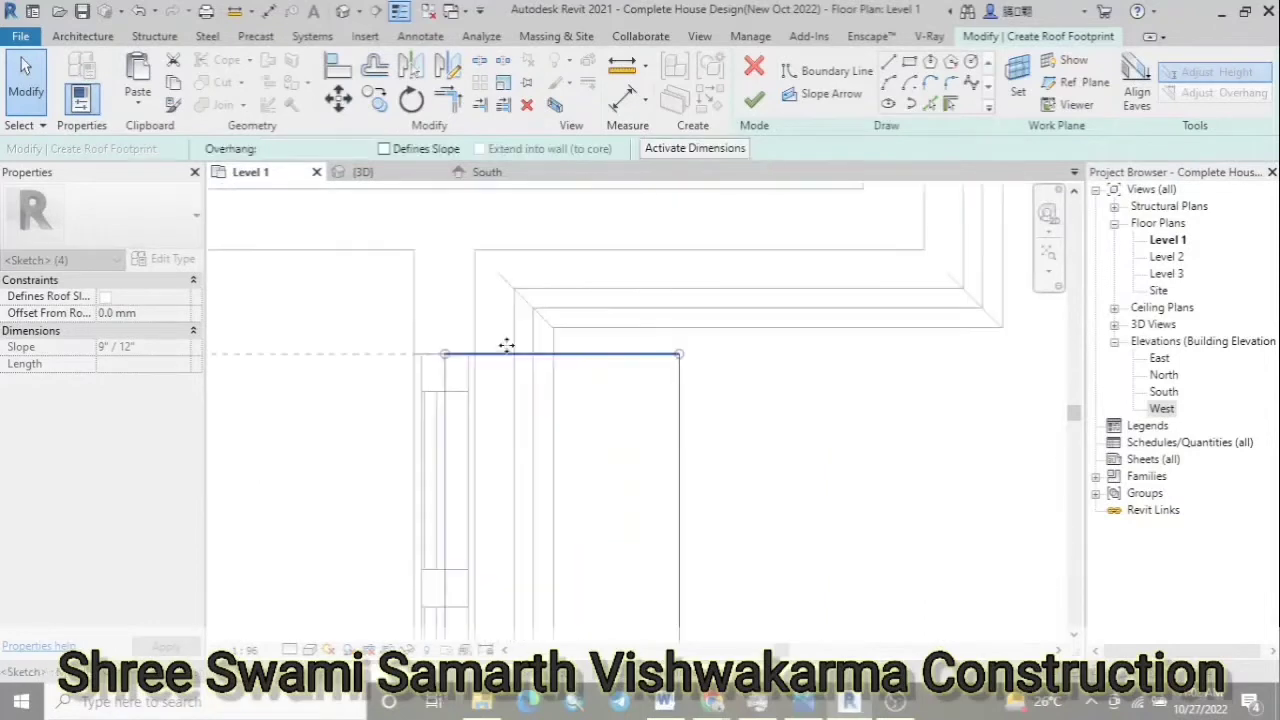
key(a)
key(l)
scroll(470, 275, down, 1)
key(Escape)
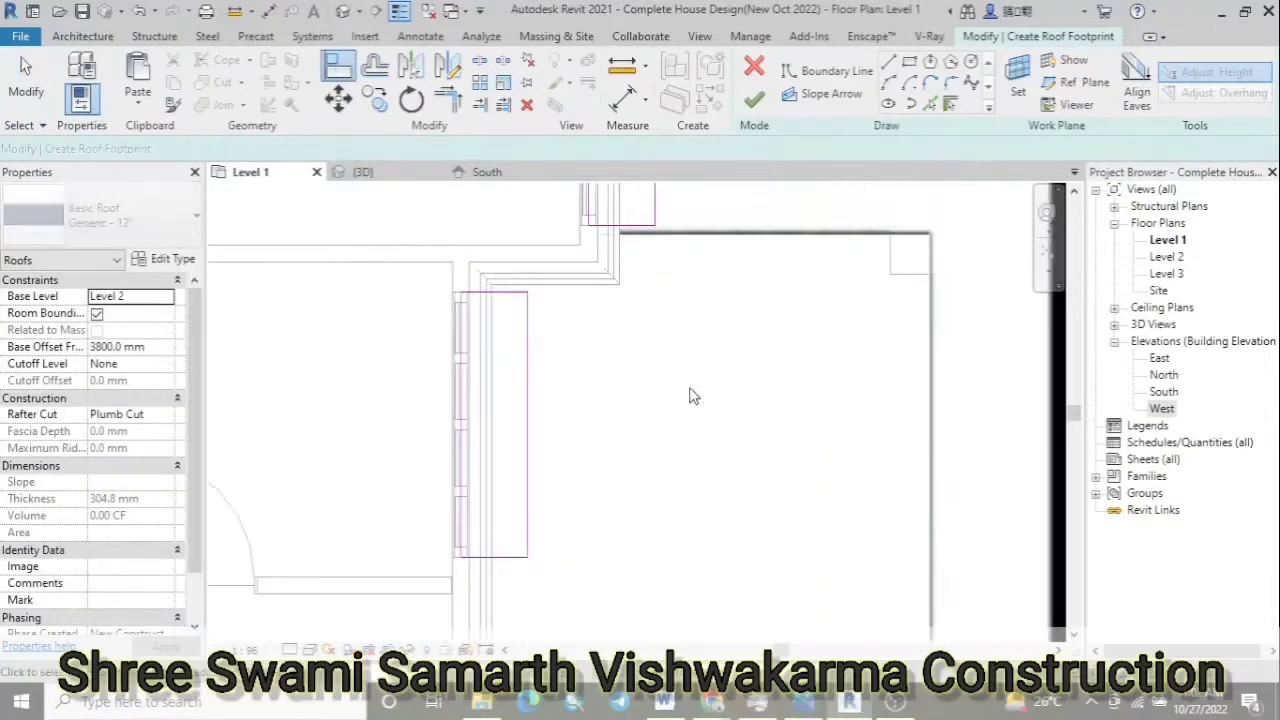
Copy the narrow sunshade rectangle beside another window with CO
click(458, 300)
key(c)
key(o)
click(527, 295)
scroll(527, 295, down, 3)
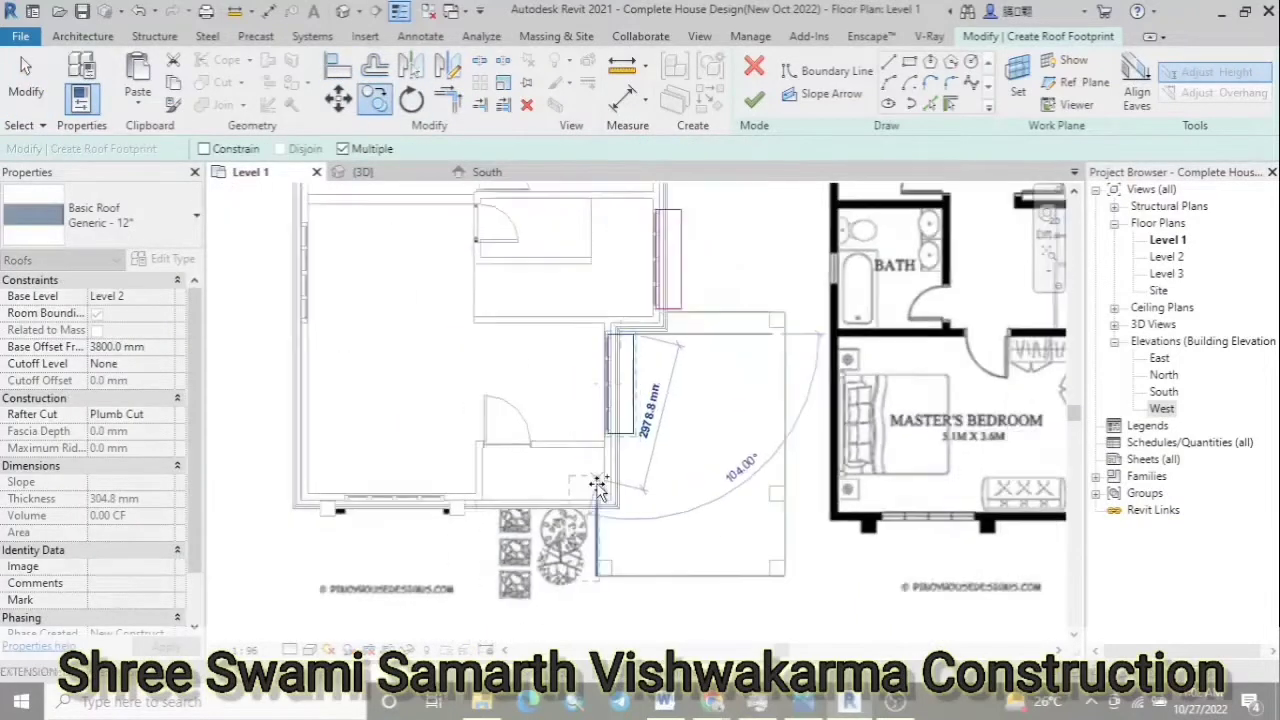
scroll(409, 529, down, 2)
scroll(409, 306, up, 3)
scroll(345, 467, up, 3)
click(345, 467)
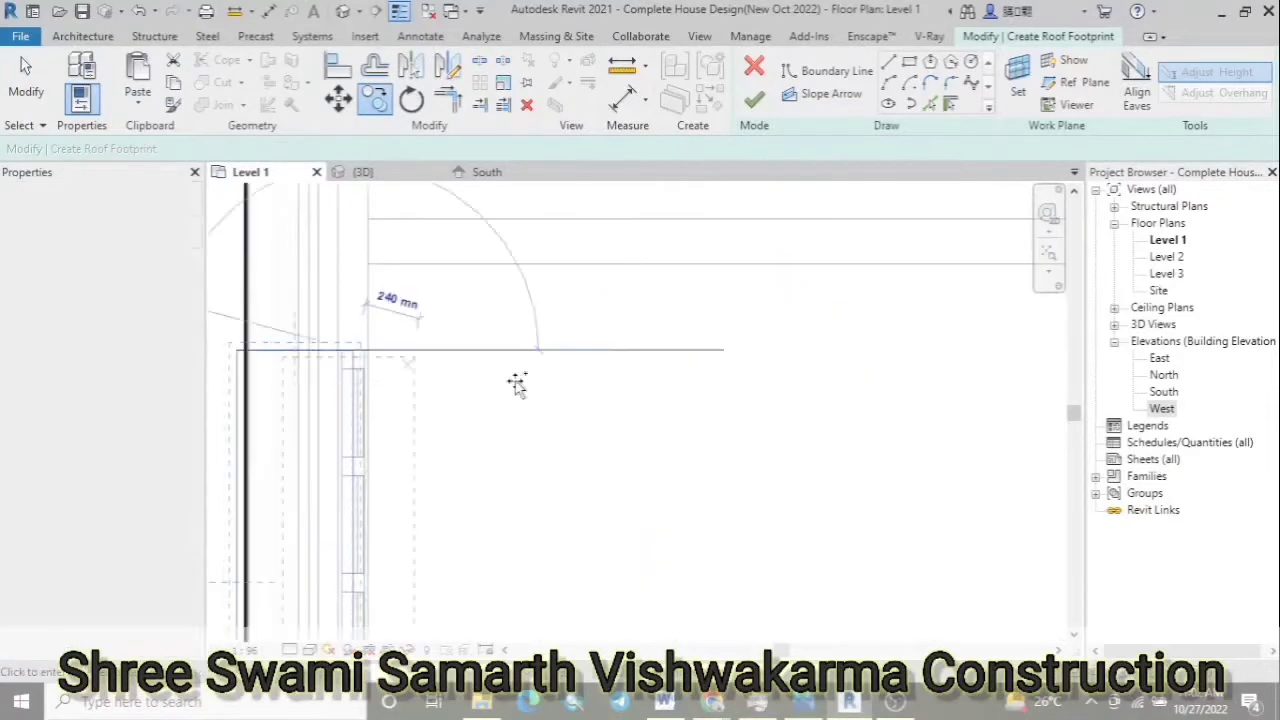
scroll(517, 380, down, 2)
scroll(306, 500, down, 2)
scroll(328, 350, up, 4)
scroll(328, 350, down, 2)
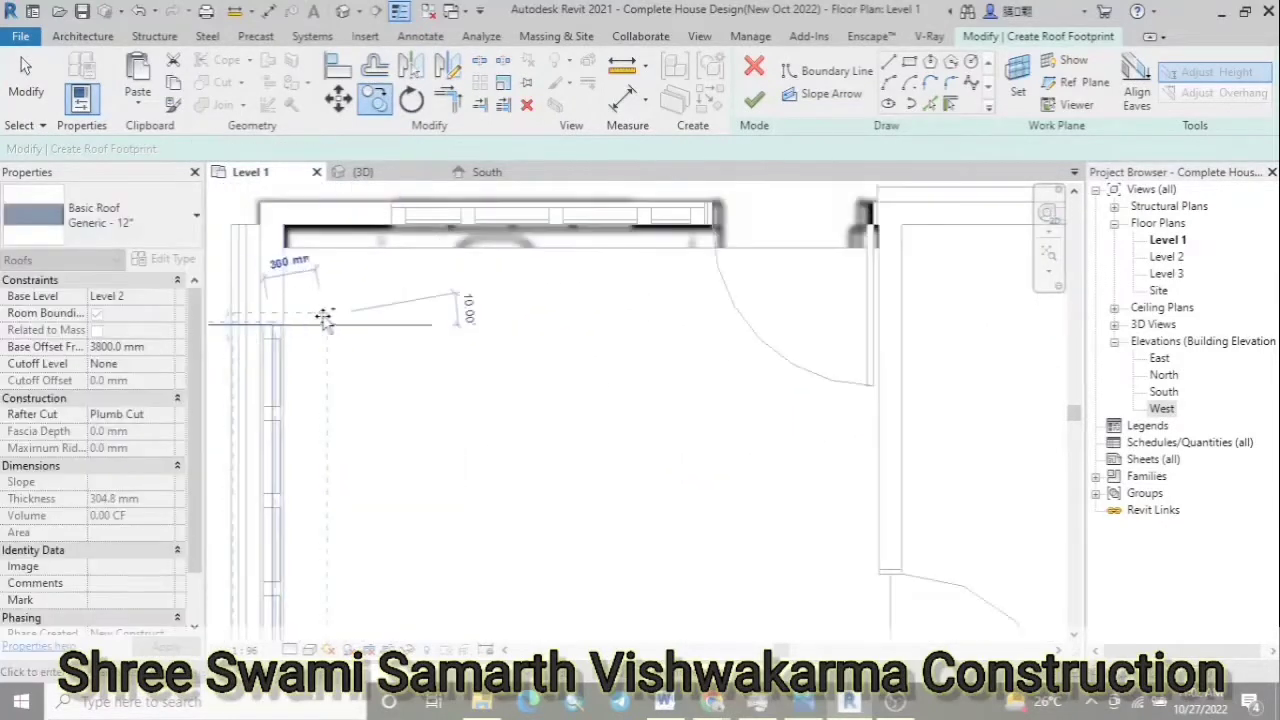
scroll(323, 317, down, 2)
scroll(277, 277, down, 1)
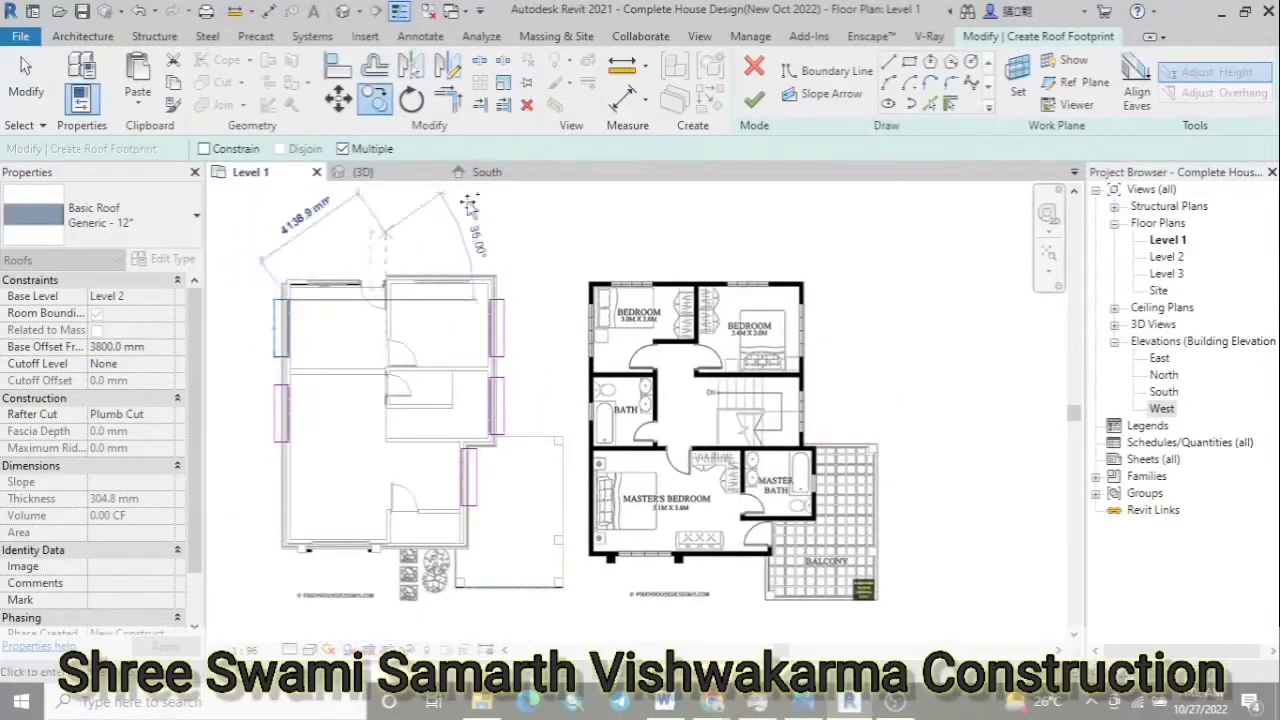
key(Escape)
key(Escape)
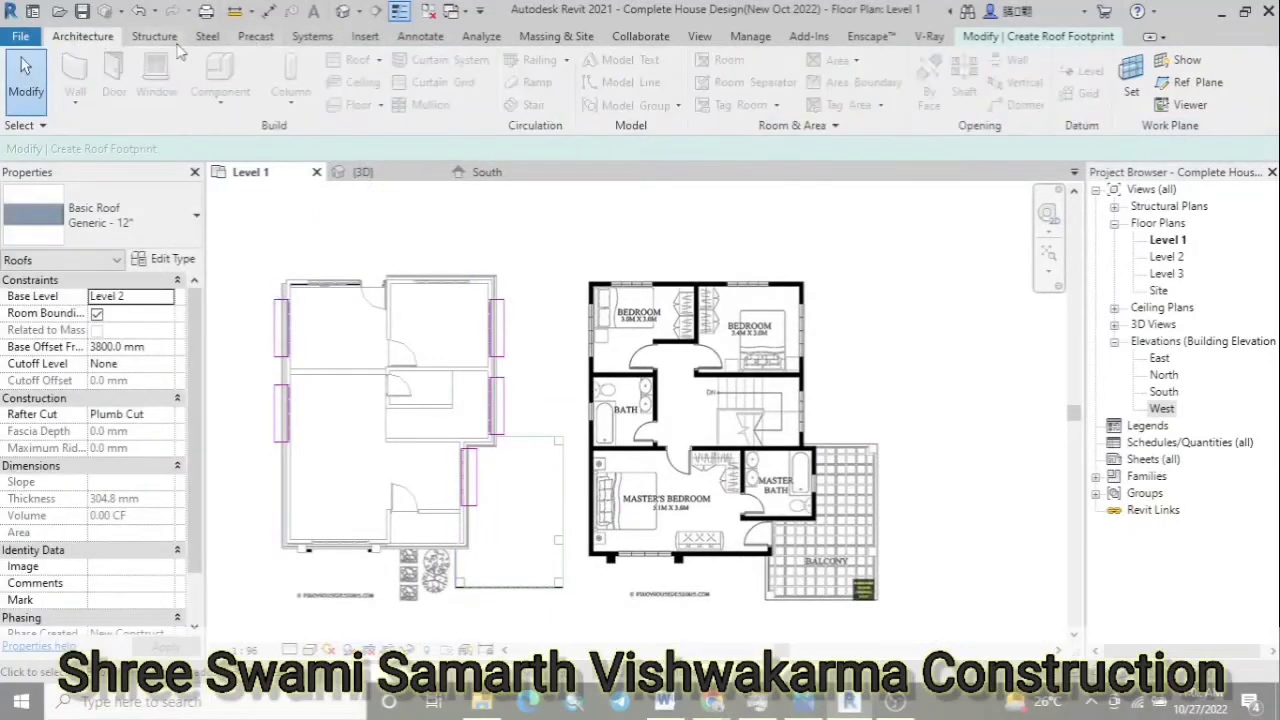
Sketch another sunshade rectangle above the top window
click(1038, 36)
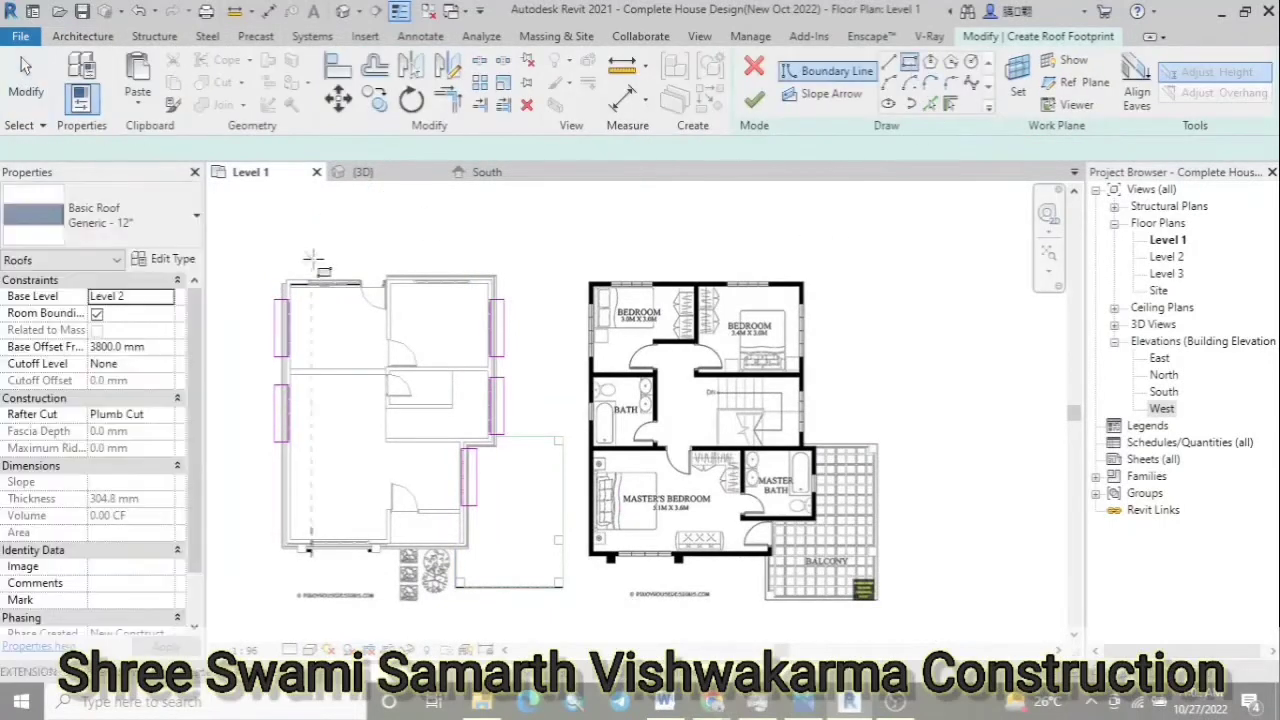
scroll(311, 258, down, 1)
scroll(335, 282, up, 3)
scroll(335, 282, up, 2)
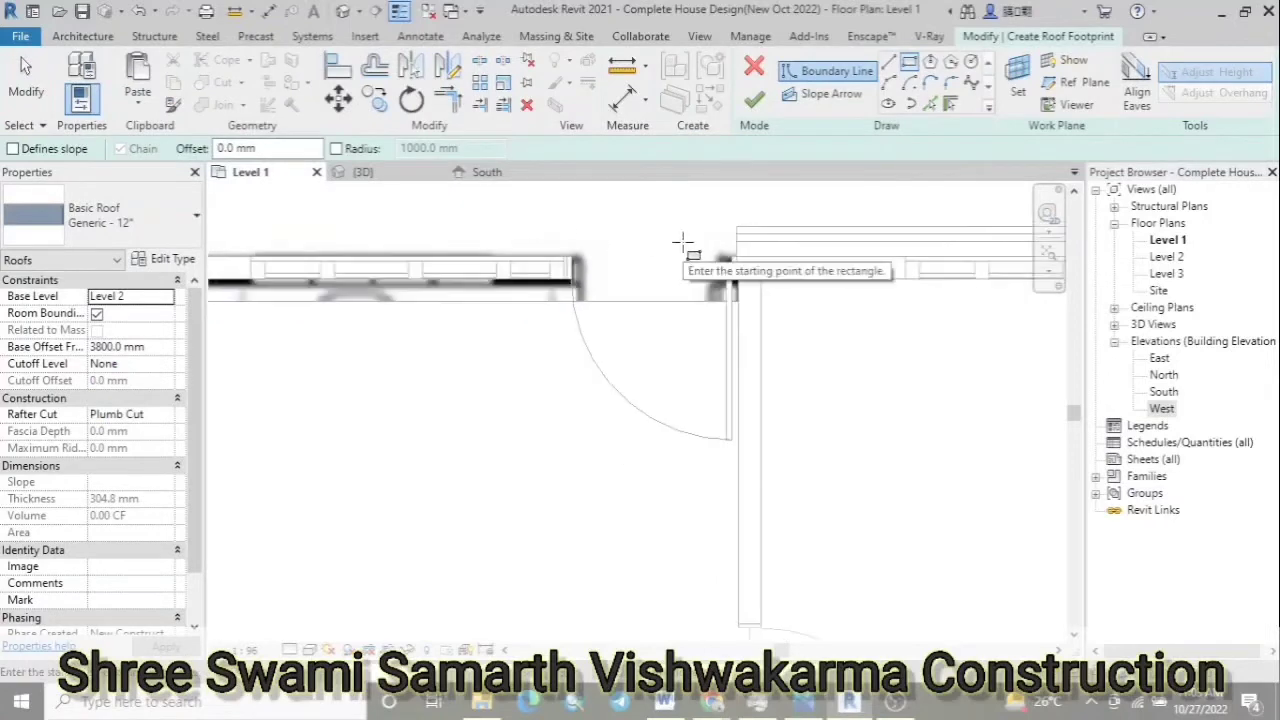
click(565, 218)
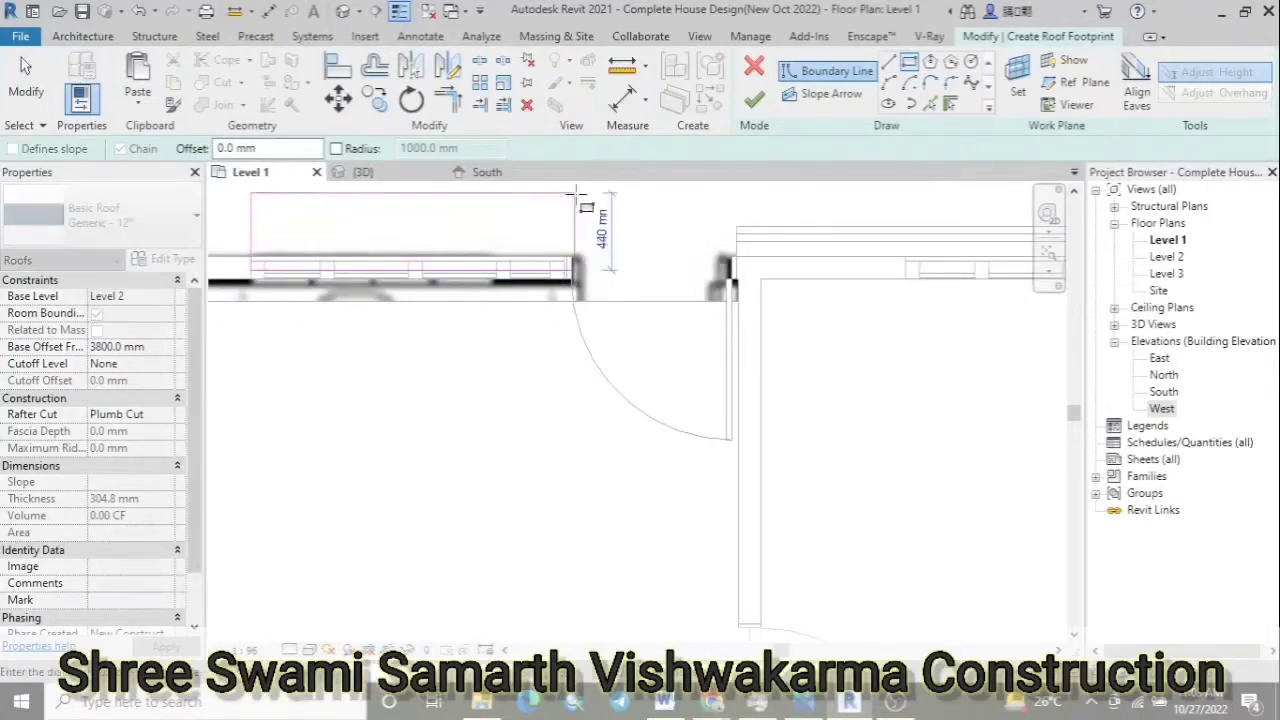
scroll(585, 228, down, 2)
scroll(572, 255, down, 2)
scroll(578, 250, up, 3)
scroll(569, 285, up, 2)
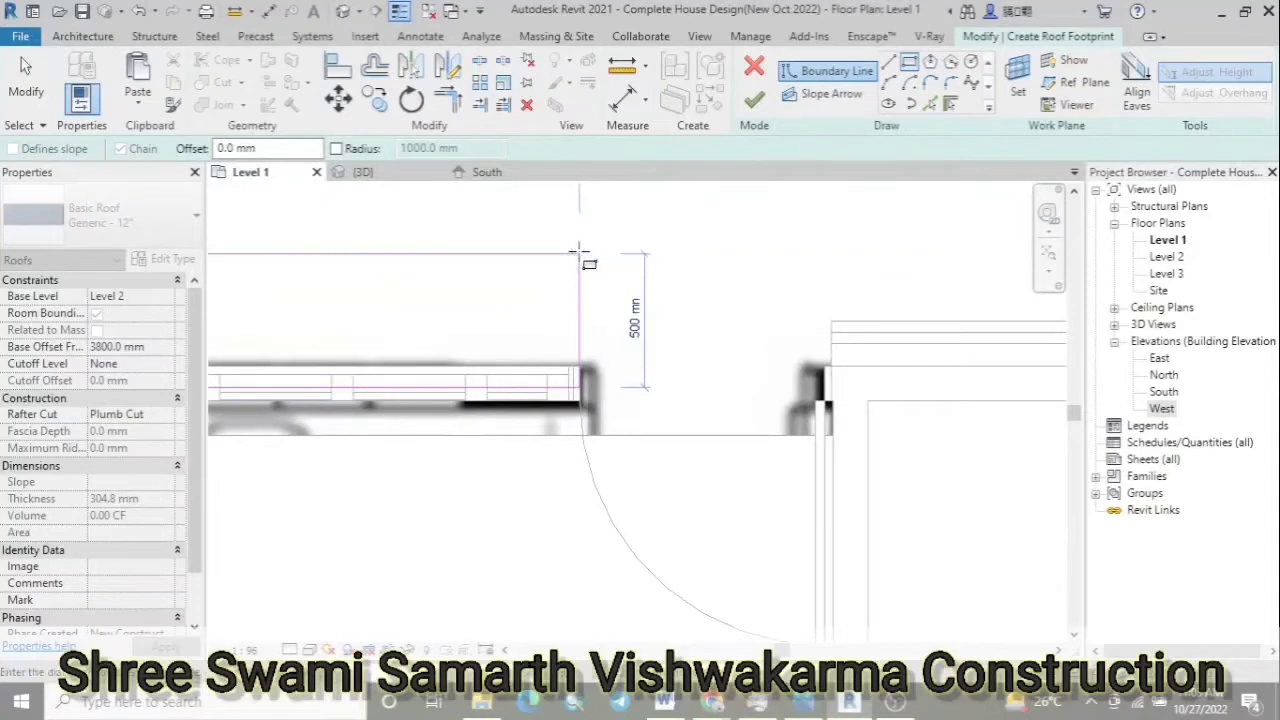
click(580, 250)
scroll(790, 285, down, 1)
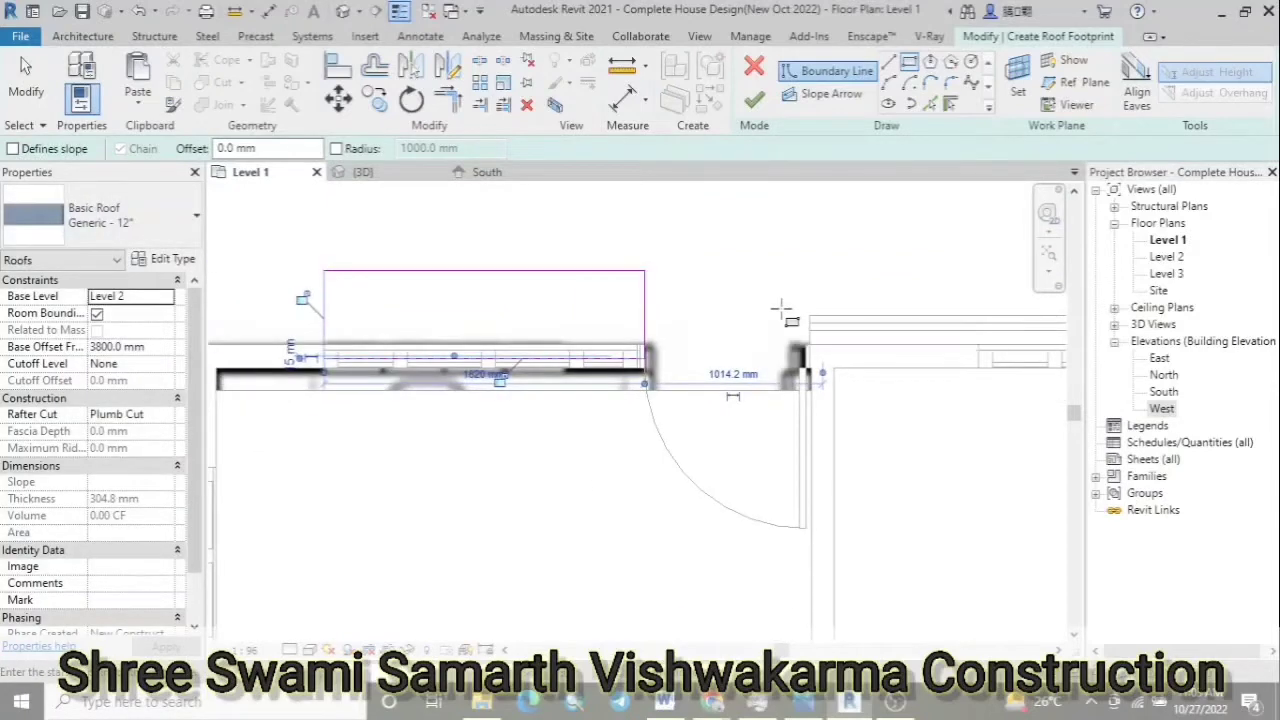
Select the chajja sketch rectangle and begin a copy, then cancel it
key(a)
key(l)
scroll(644, 358, up, 3)
scroll(630, 362, up, 2)
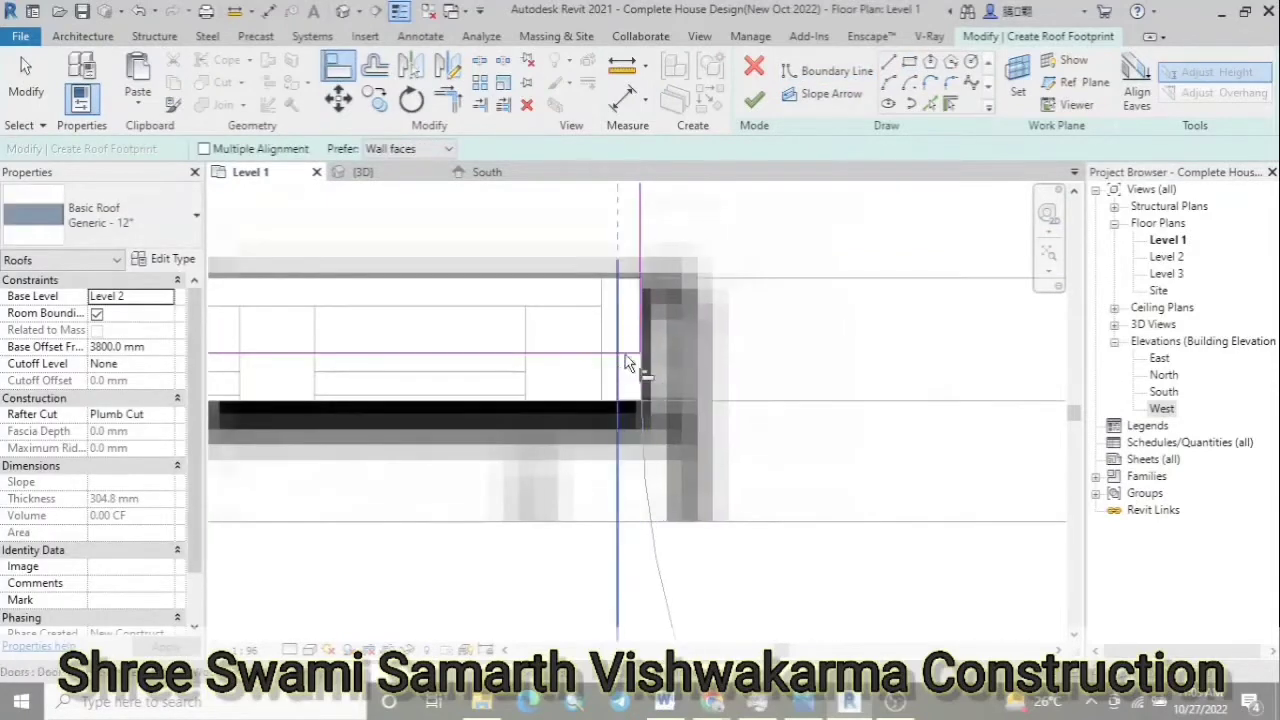
scroll(612, 465, down, 3)
drag(257, 258, 680, 468)
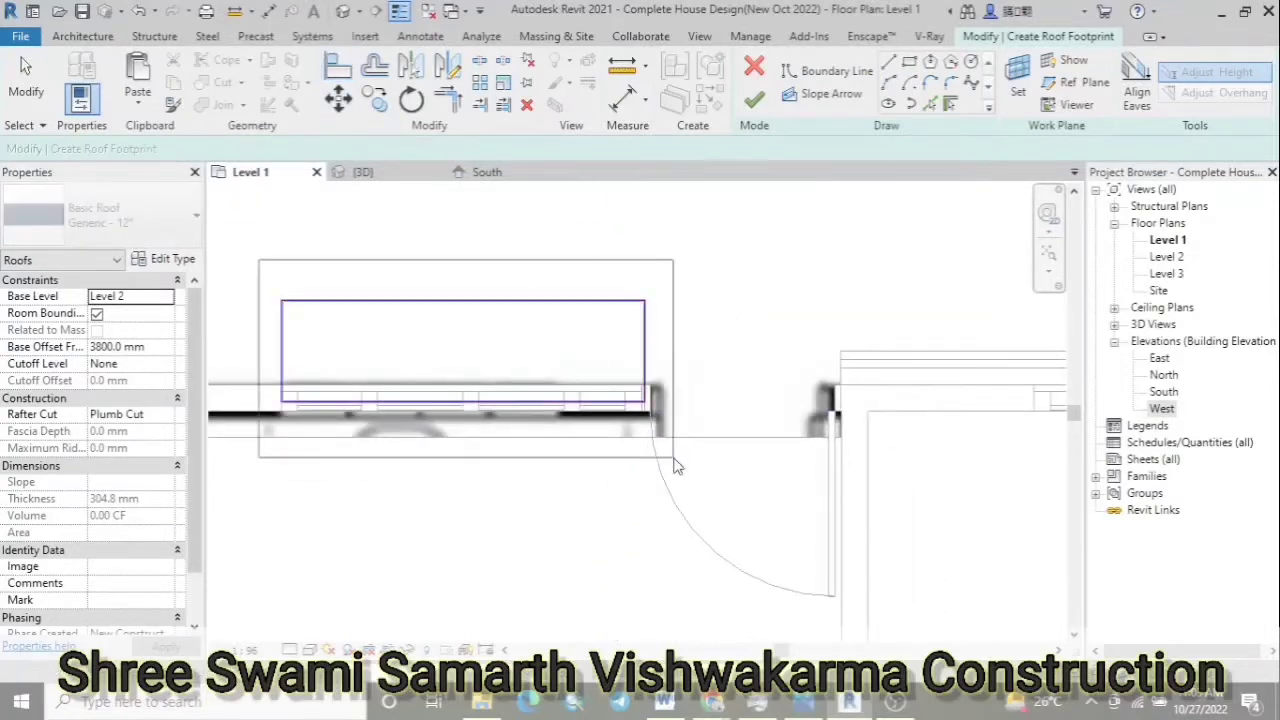
key(c)
key(o)
click(284, 400)
scroll(736, 430, down, 2)
scroll(650, 385, up, 3)
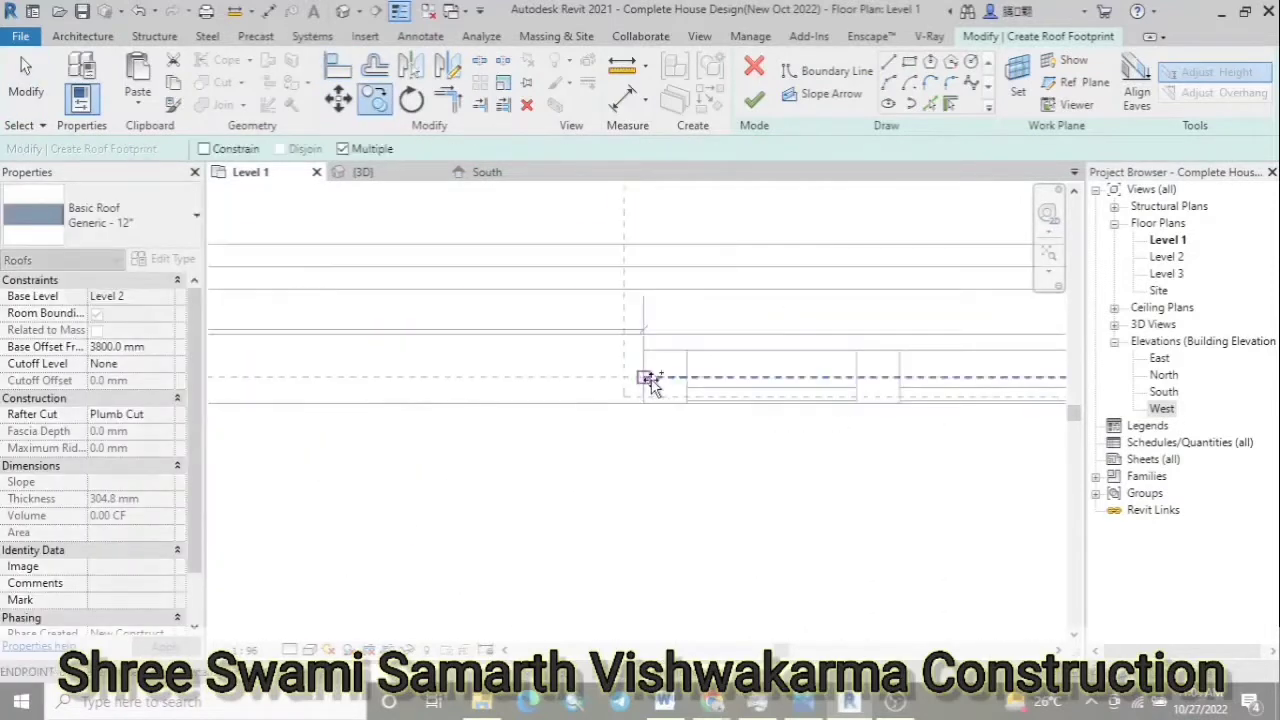
scroll(642, 376, down, 3)
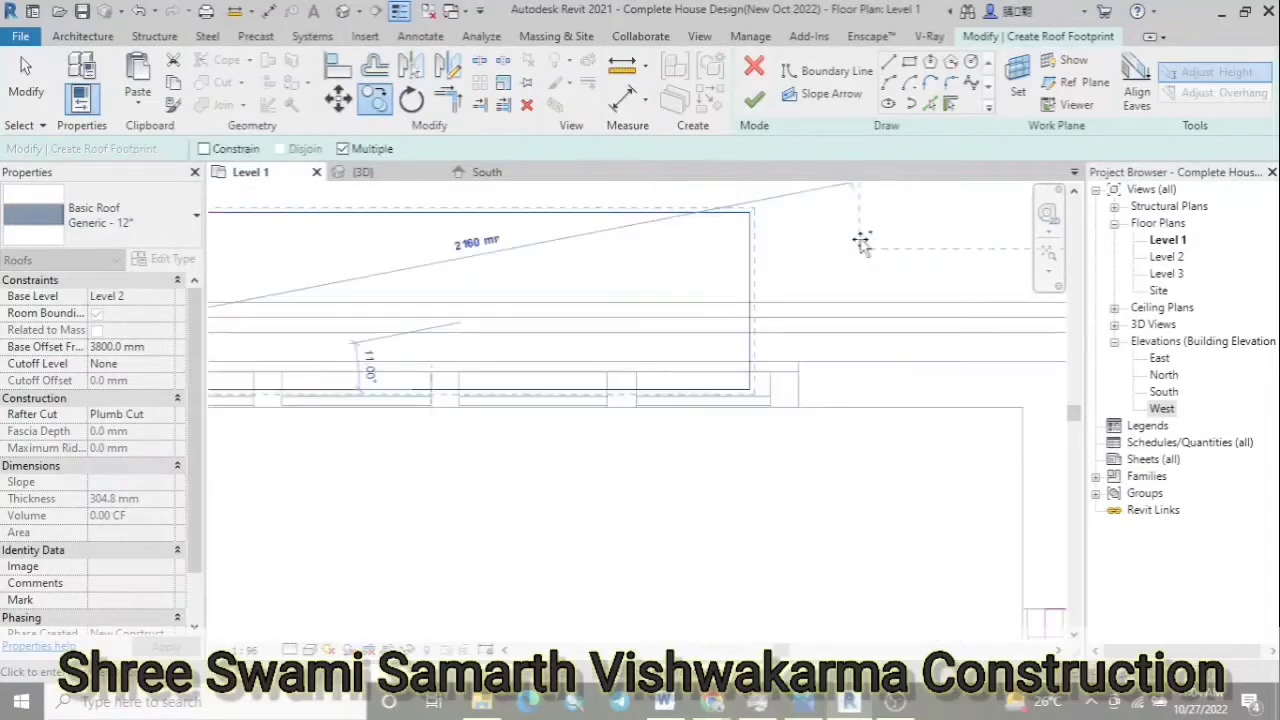
key(Escape)
key(Escape)
Copy a chajja outline over the window on the lower wall
scroll(923, 309, down, 3)
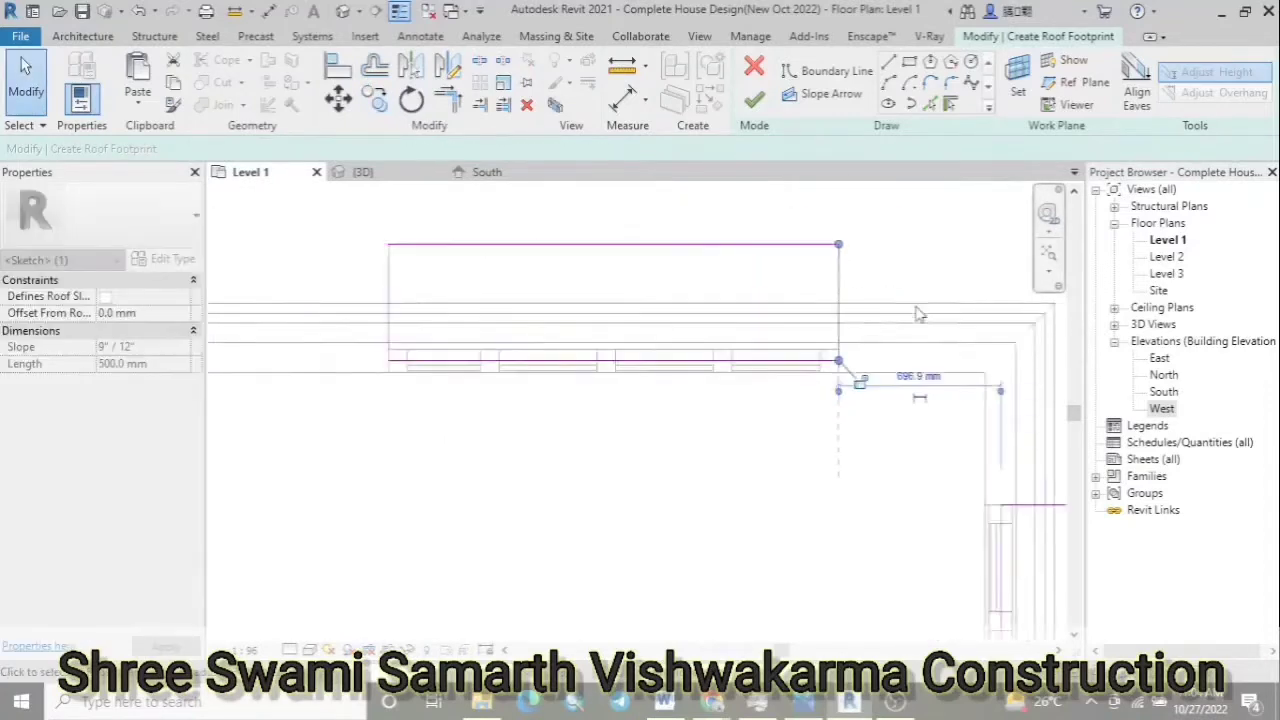
scroll(509, 237, up, 2)
scroll(510, 238, down, 2)
drag(512, 216, 860, 377)
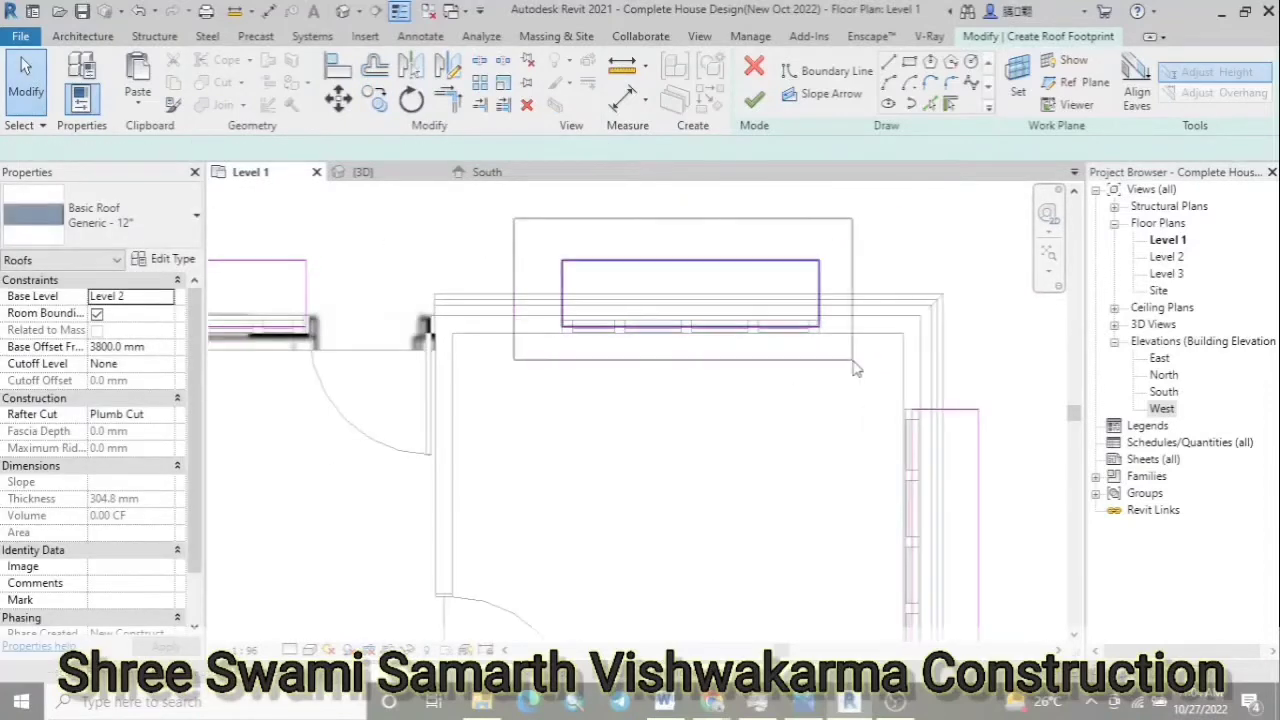
key(m)
key(v)
scroll(626, 223, down, 1)
click(642, 216)
key(c)
key(o)
scroll(672, 220, down, 1)
scroll(285, 492, up, 2)
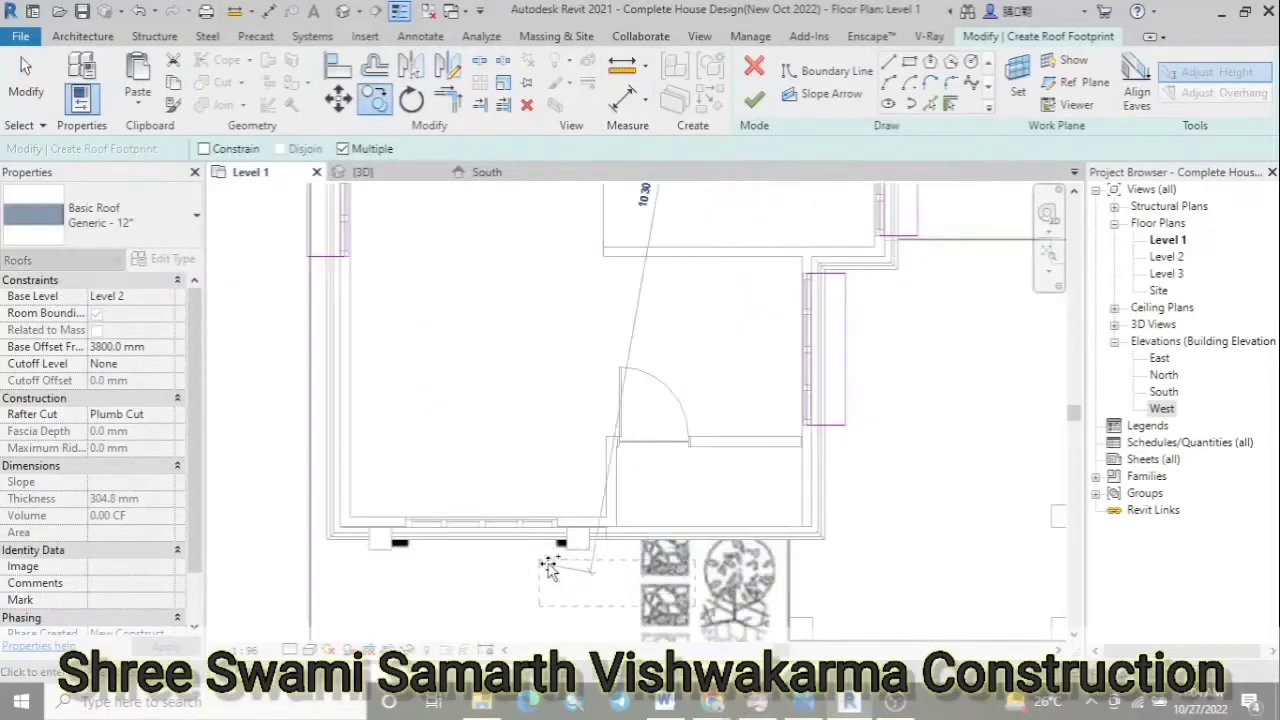
scroll(285, 492, up, 2)
click(287, 485)
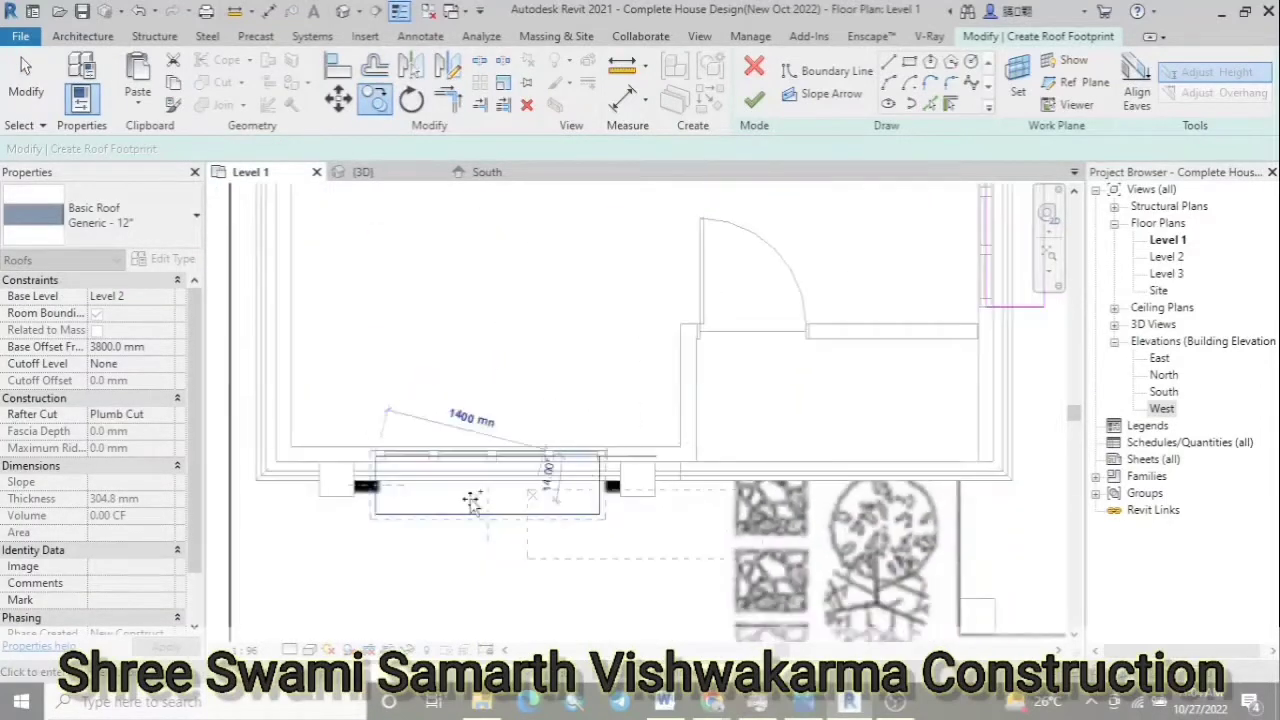
scroll(471, 508, up, 2)
click(748, 563)
key(Escape)
Cancel an alignment attempt and switch to the 3D view of the house
key(a)
key(l)
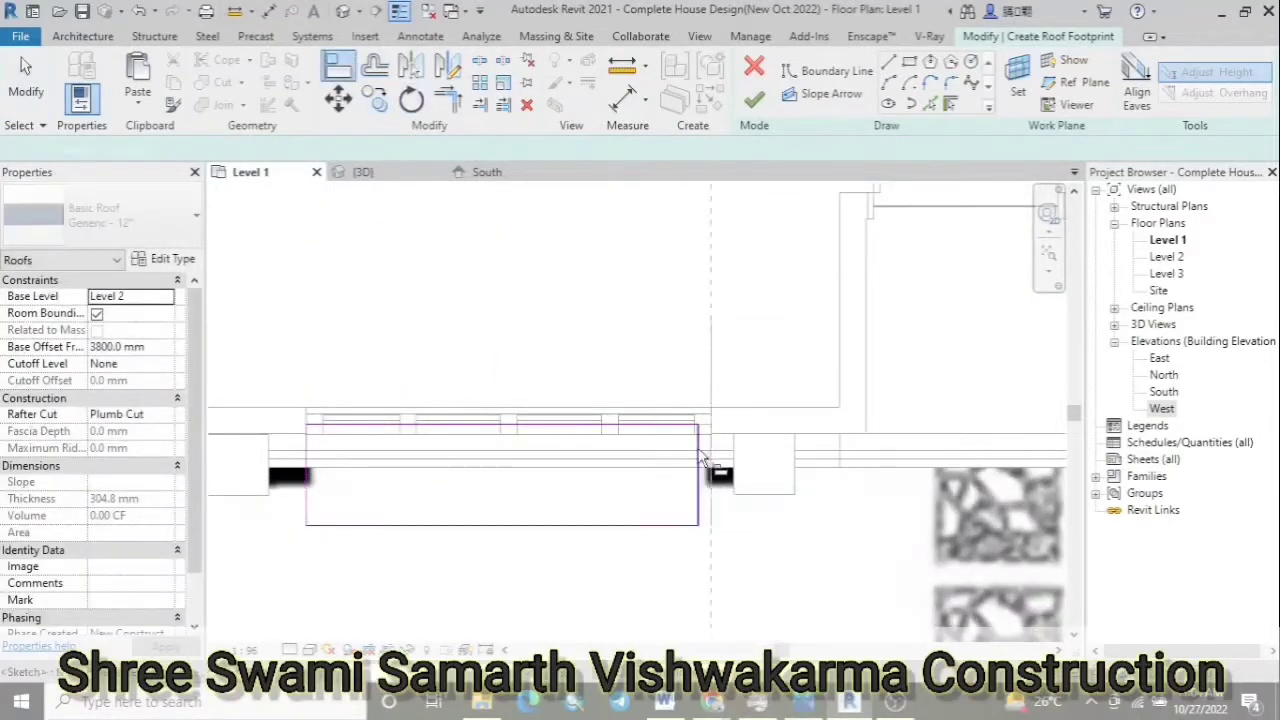
key(Escape)
scroll(435, 470, down, 3)
scroll(425, 505, down, 2)
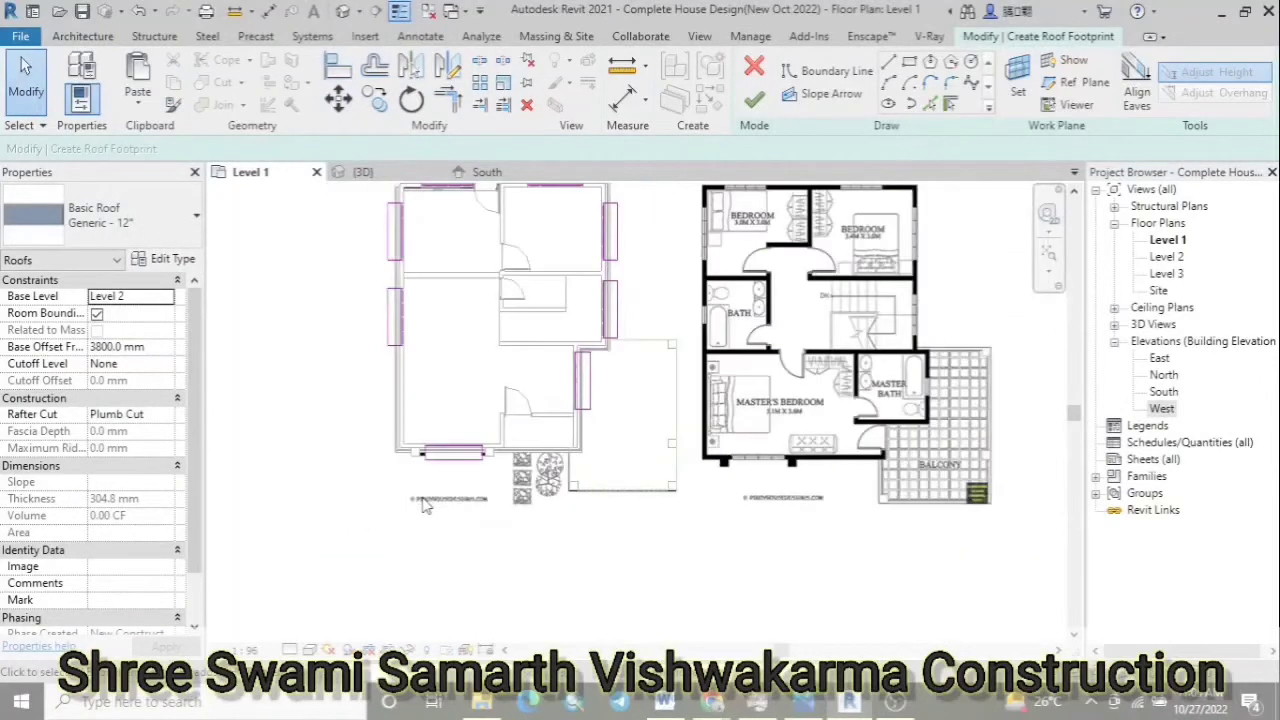
scroll(420, 505, down, 1)
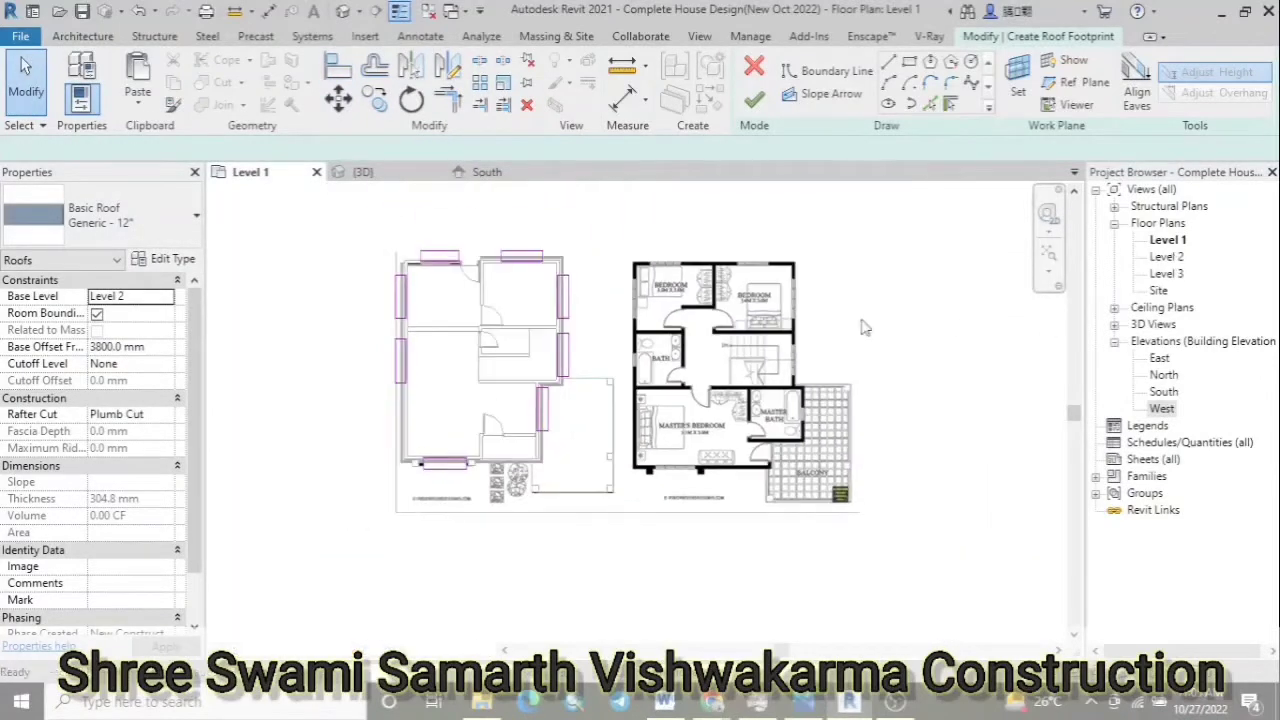
click(378, 176)
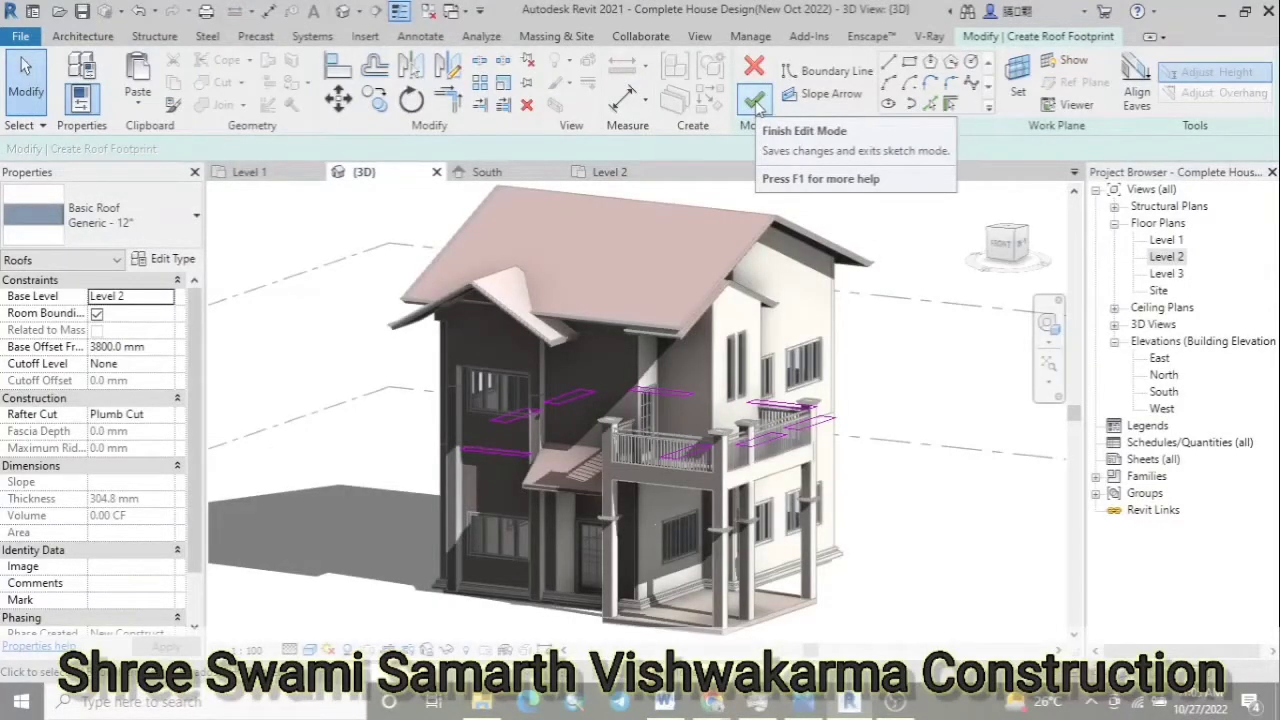
Check the sketch outlines on the Level 2 plan and in 3D from the right side
click(609, 172)
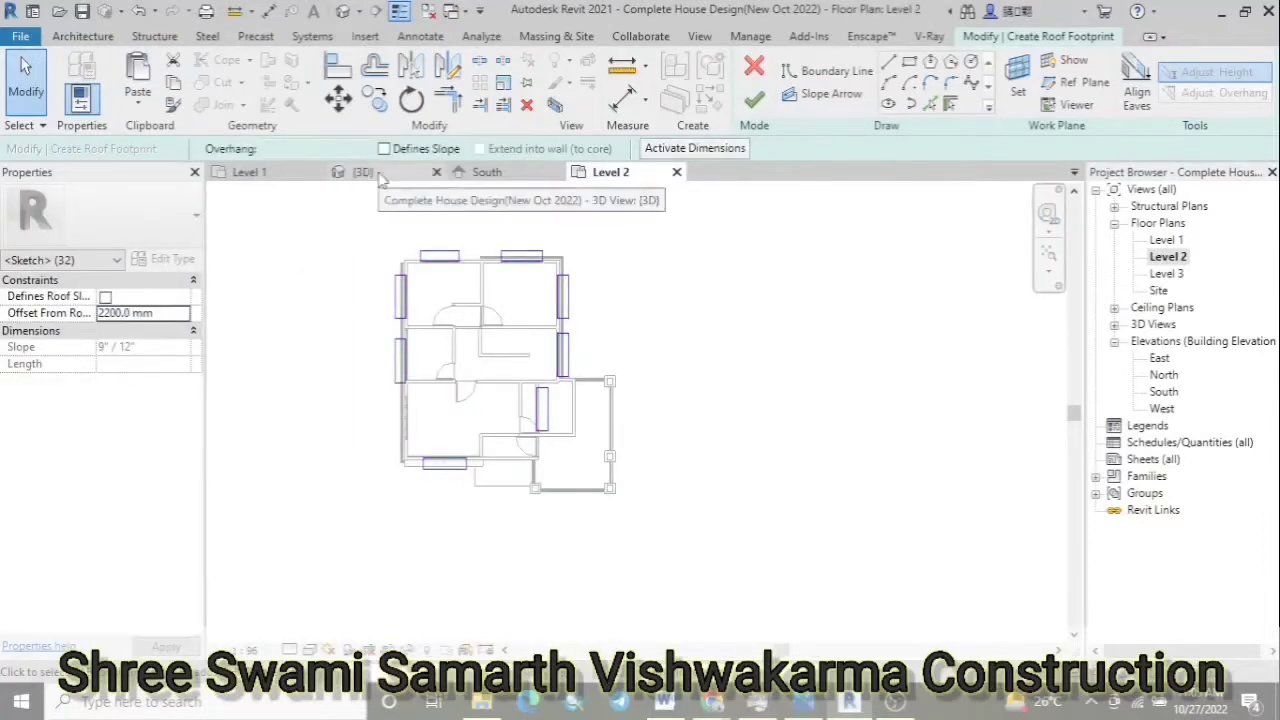
click(365, 172)
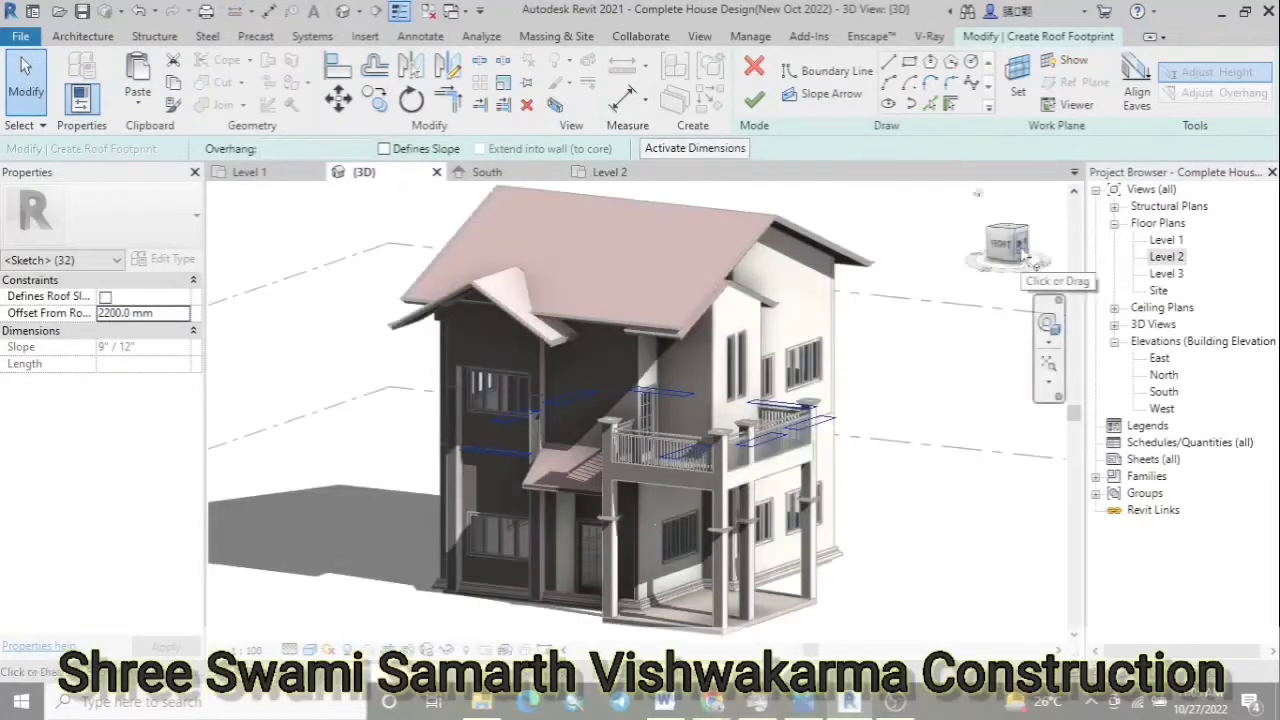
click(1022, 250)
scroll(548, 512, up, 5)
Finish the roof sketch, which fails with a more-than-one-footprint error on Level 2
key(a)
key(l)
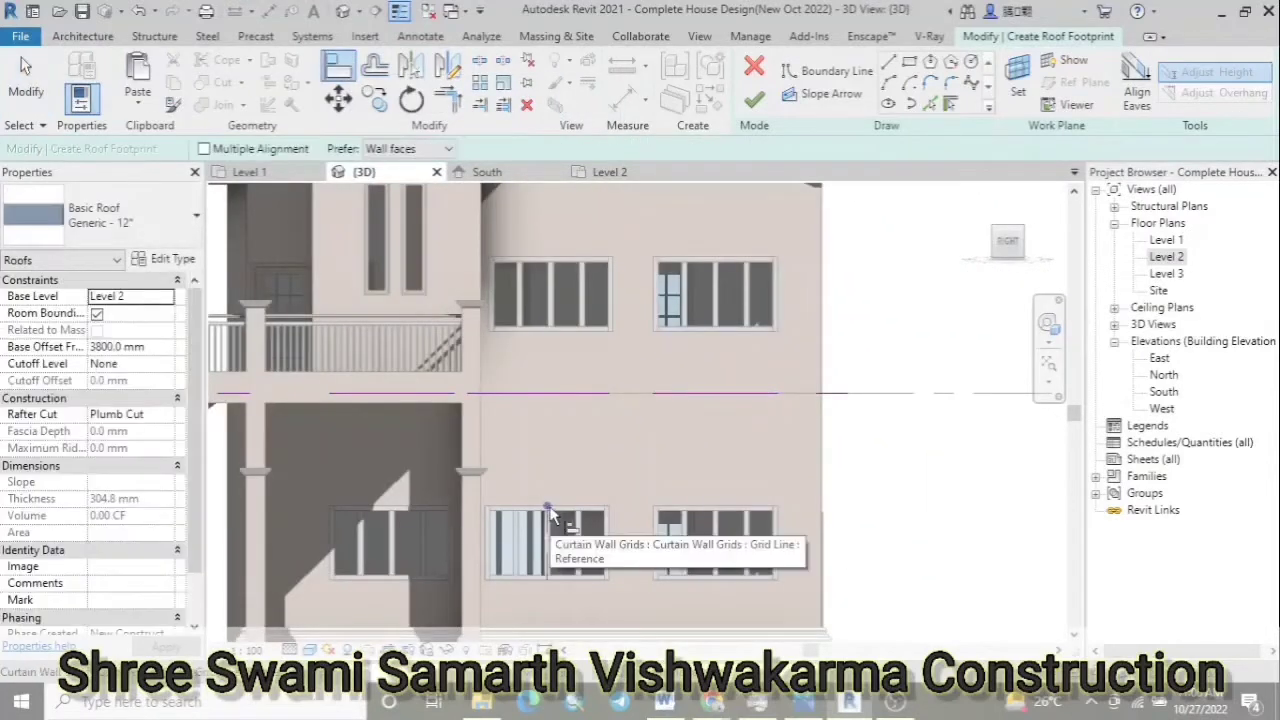
scroll(548, 512, up, 3)
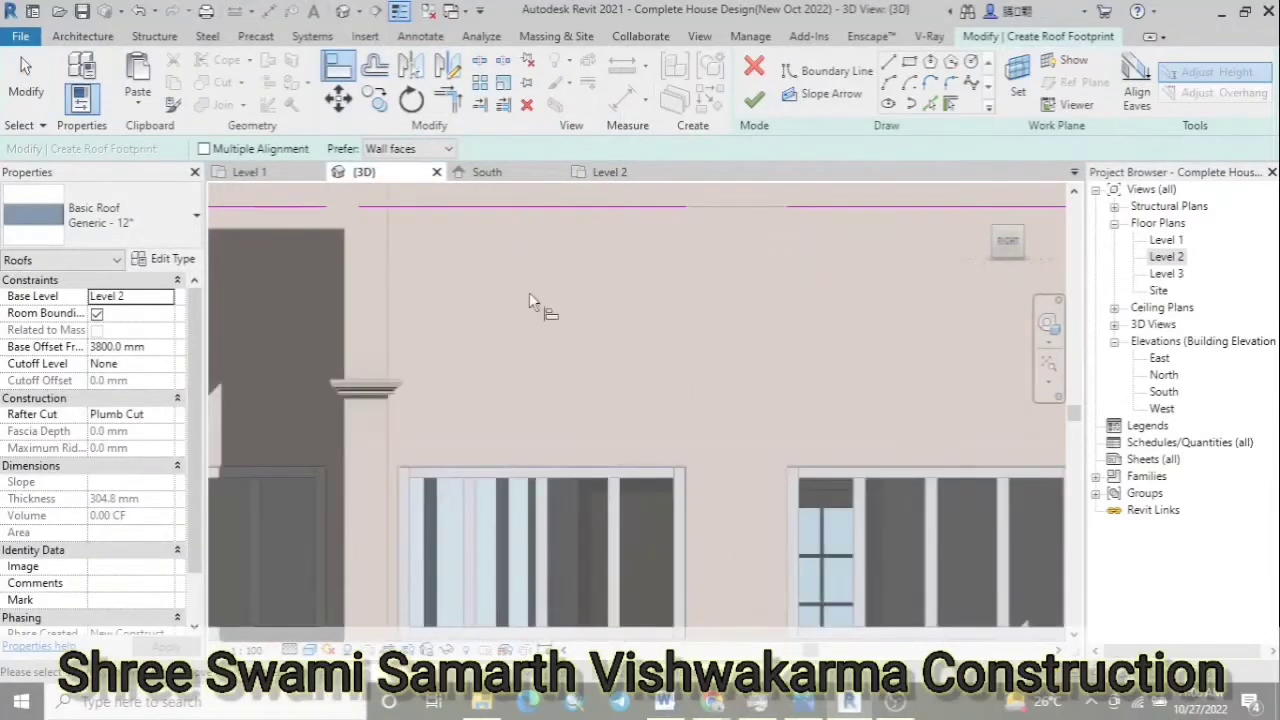
scroll(529, 300, down, 3)
key(Escape)
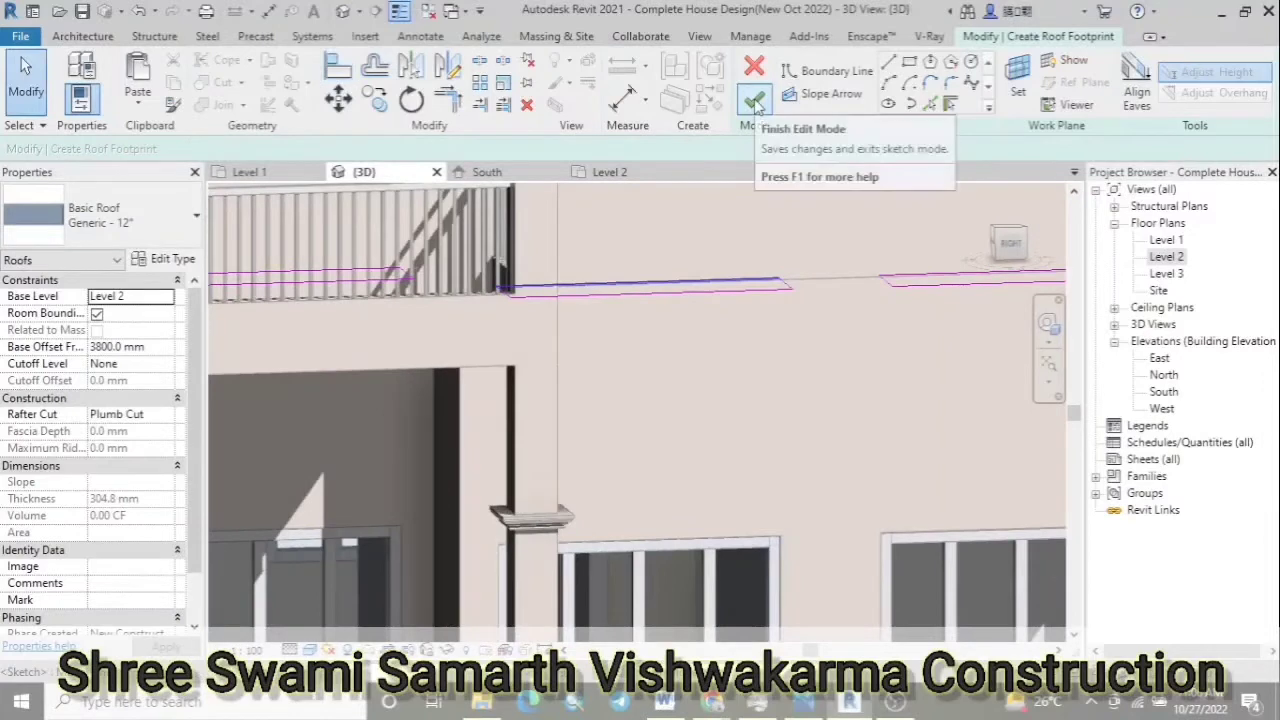
click(755, 101)
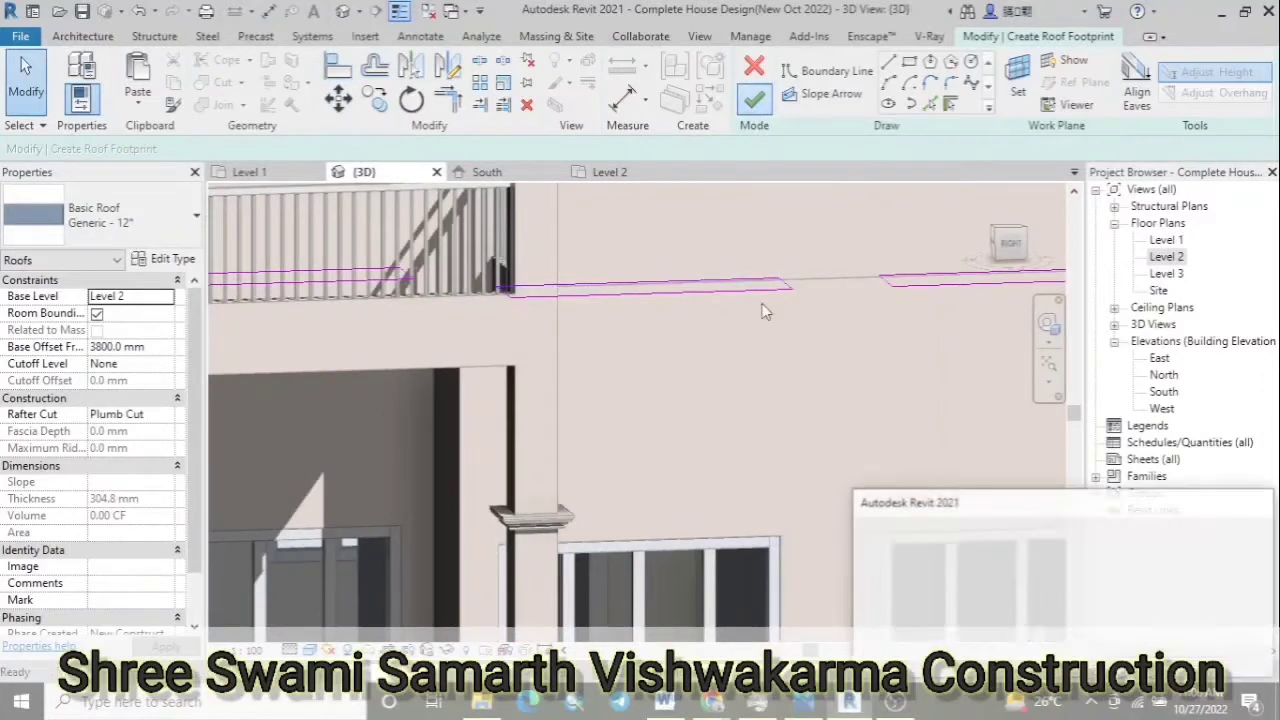
click(609, 172)
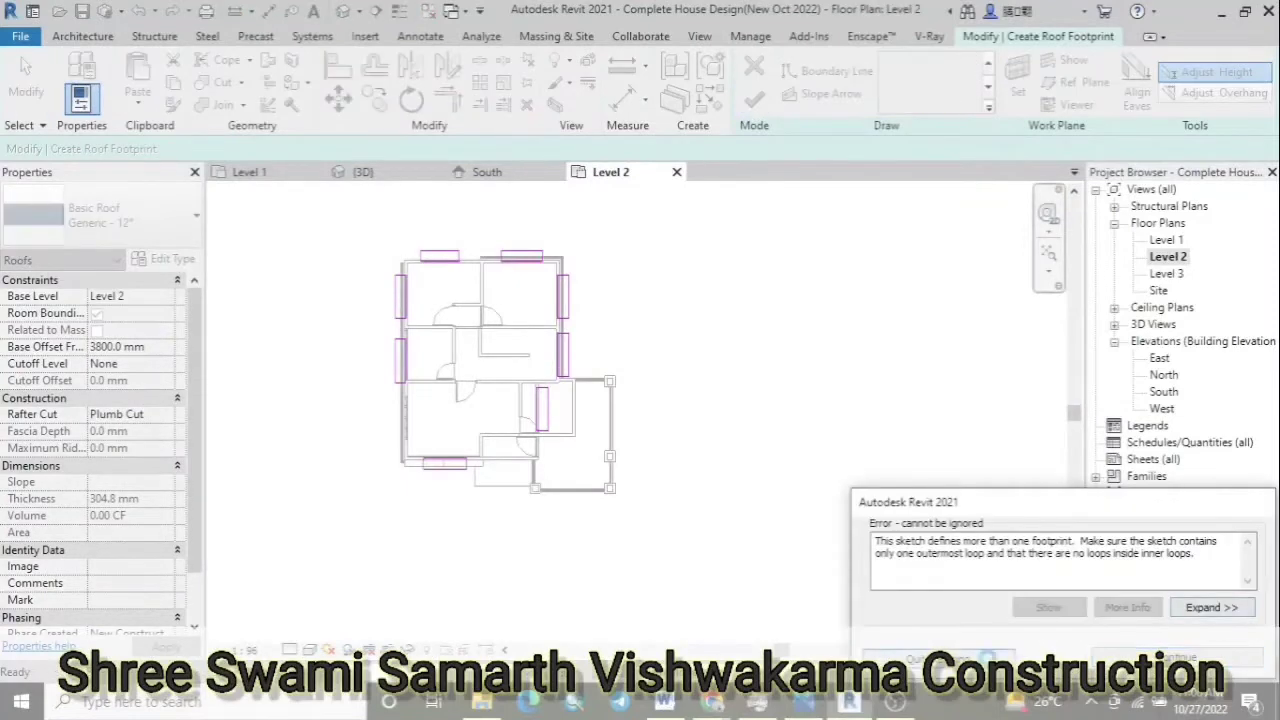
Discard the failed sketch and start a new Generic - 12" roof footprint on Level 2
click(935, 658)
scroll(583, 286, up, 3)
scroll(583, 286, up, 3)
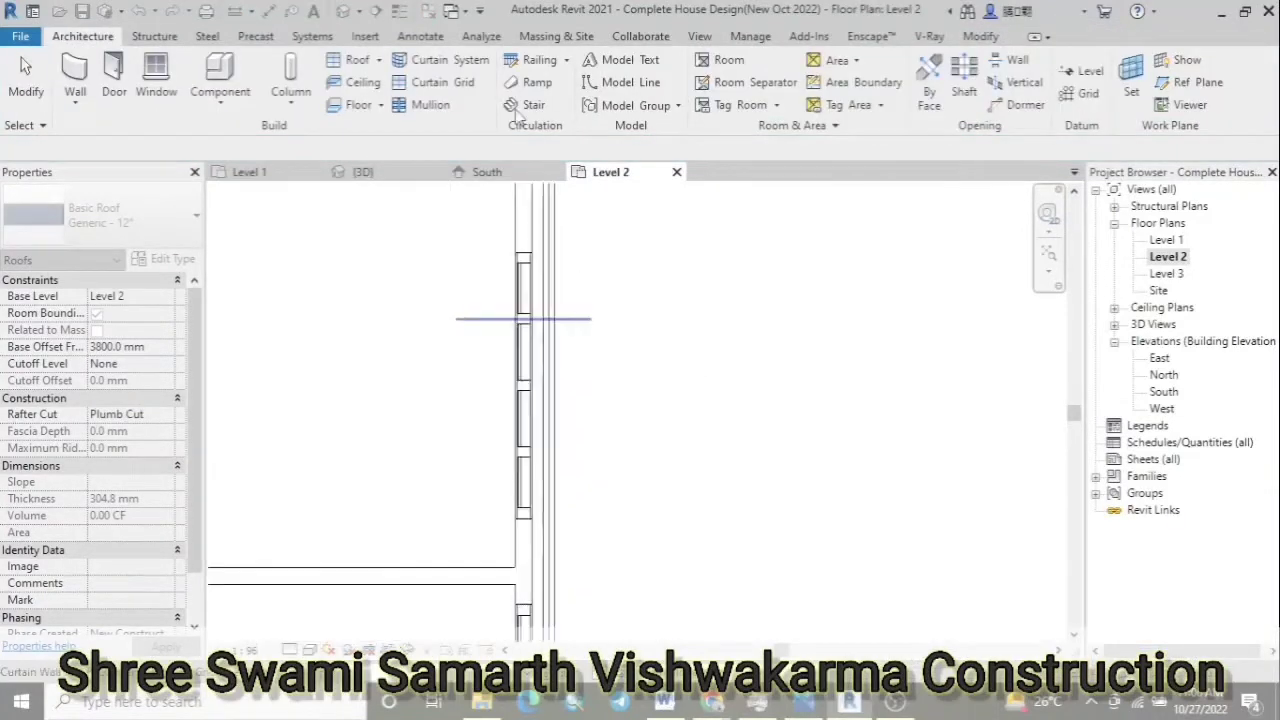
key(Return)
click(130, 215)
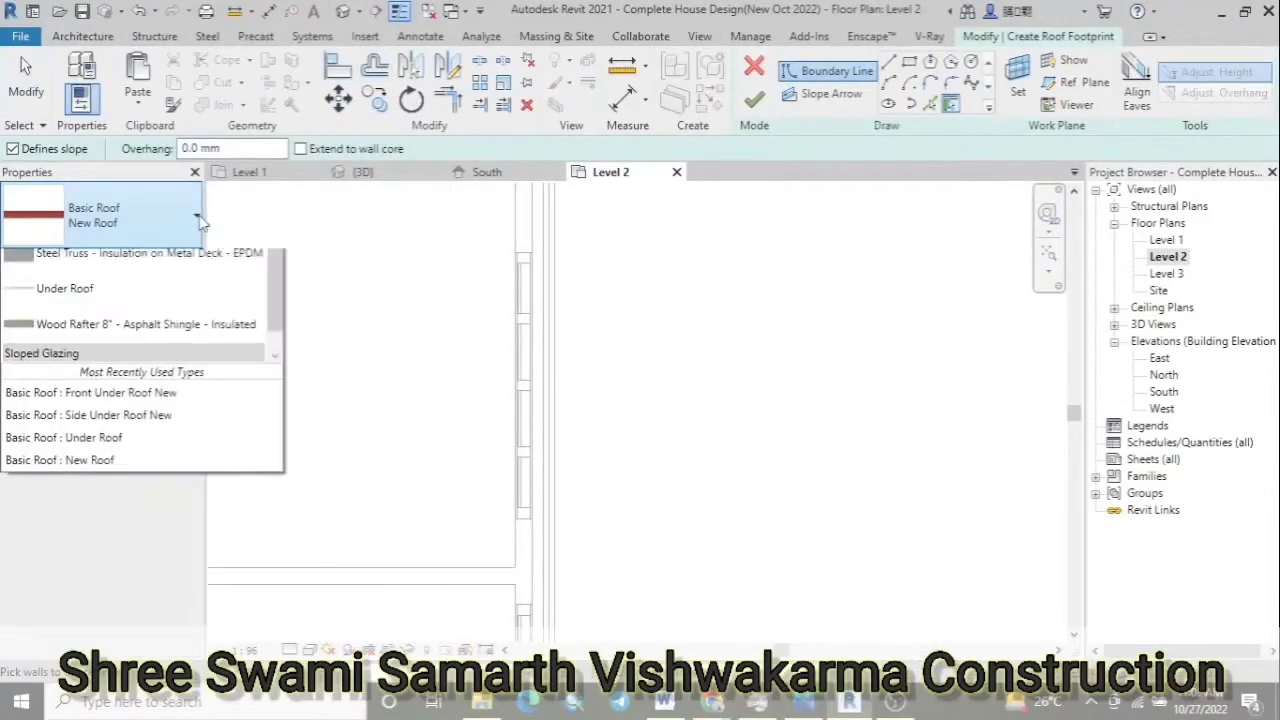
scroll(100, 400, up, 2)
click(110, 414)
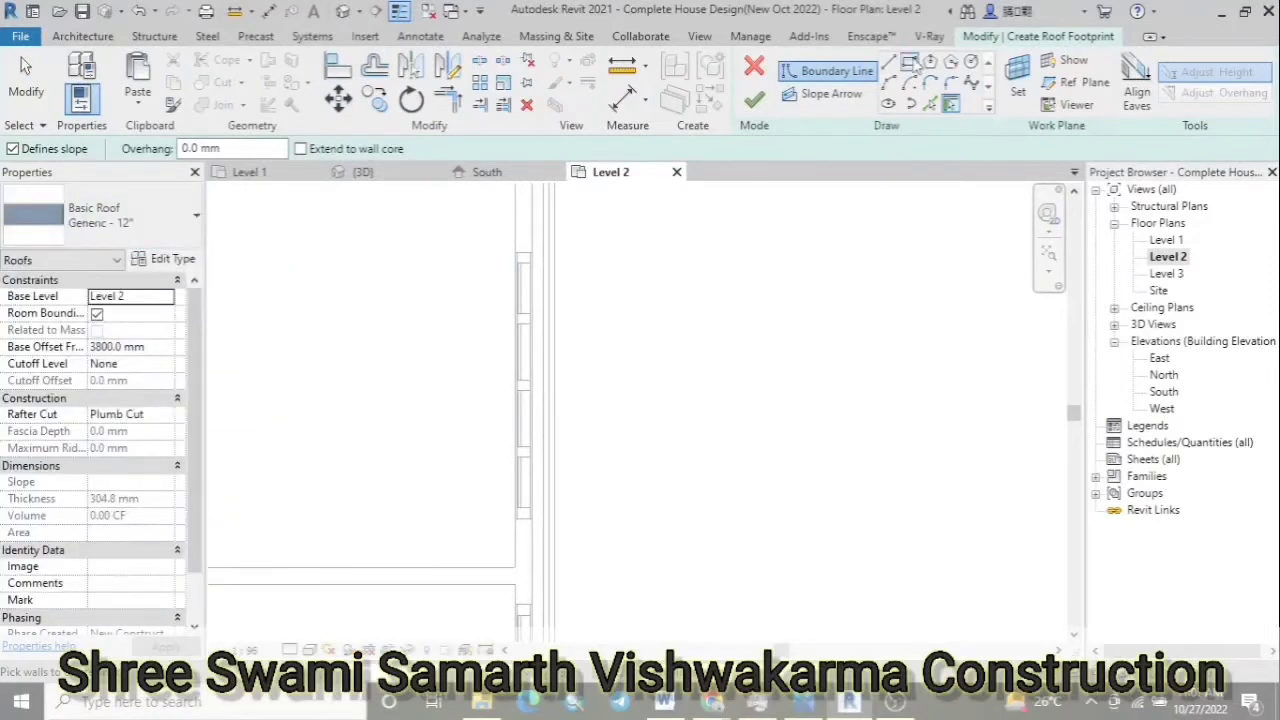
Sketch the chajja rectangle beside the upper window and finish the roof
click(568, 518)
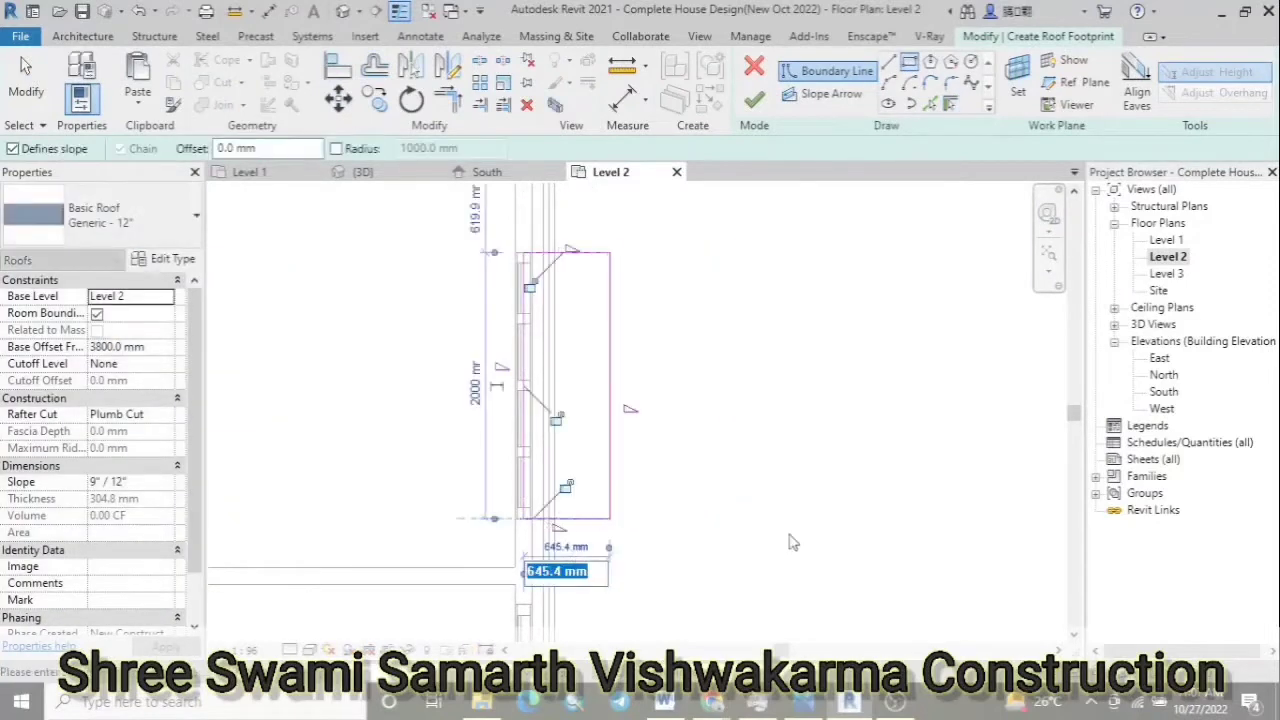
key(Escape)
drag(448, 210, 740, 618)
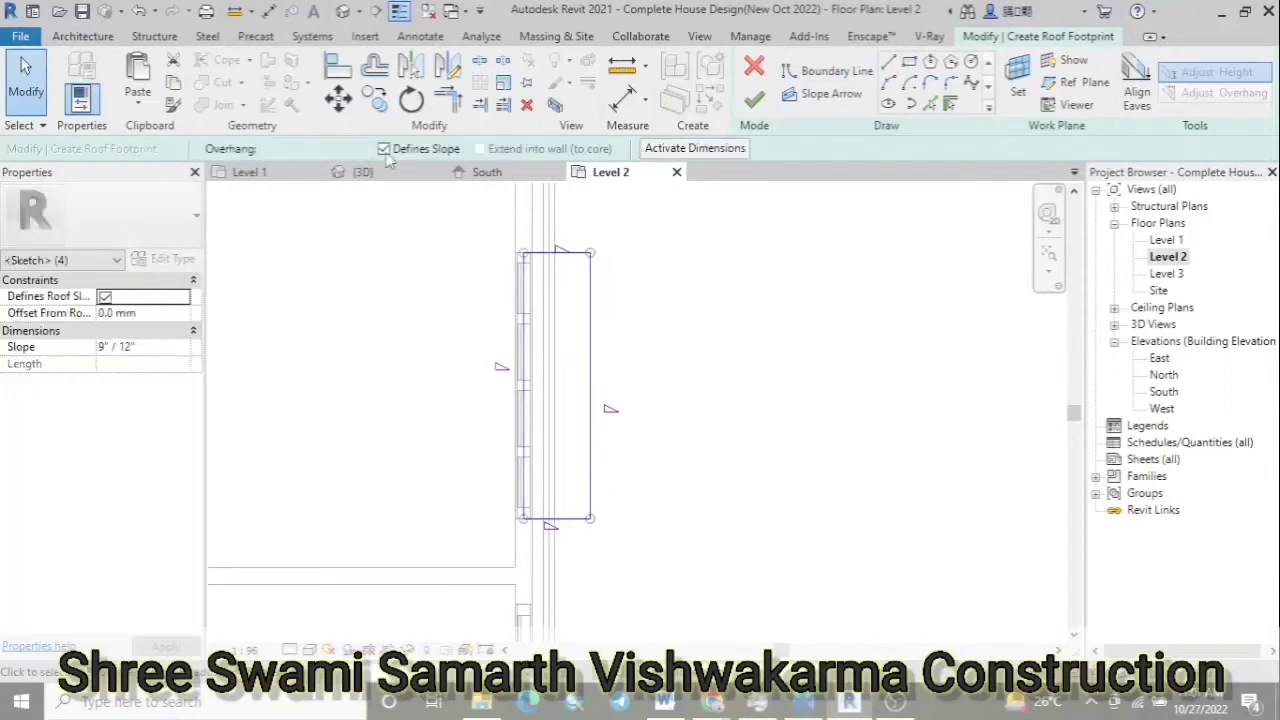
click(754, 99)
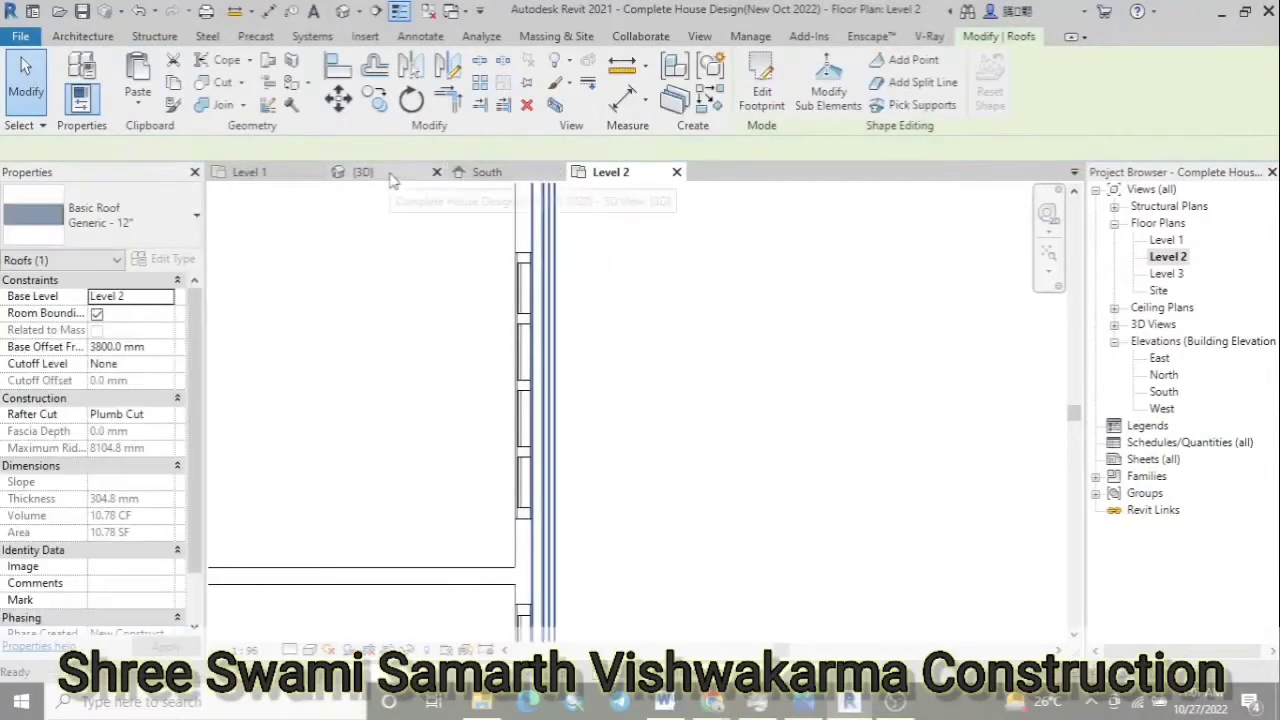
Inspect the new rectangular sunshade above the upper window in the 3D view
key(ctrl+Tab)
scroll(522, 409, down, 2)
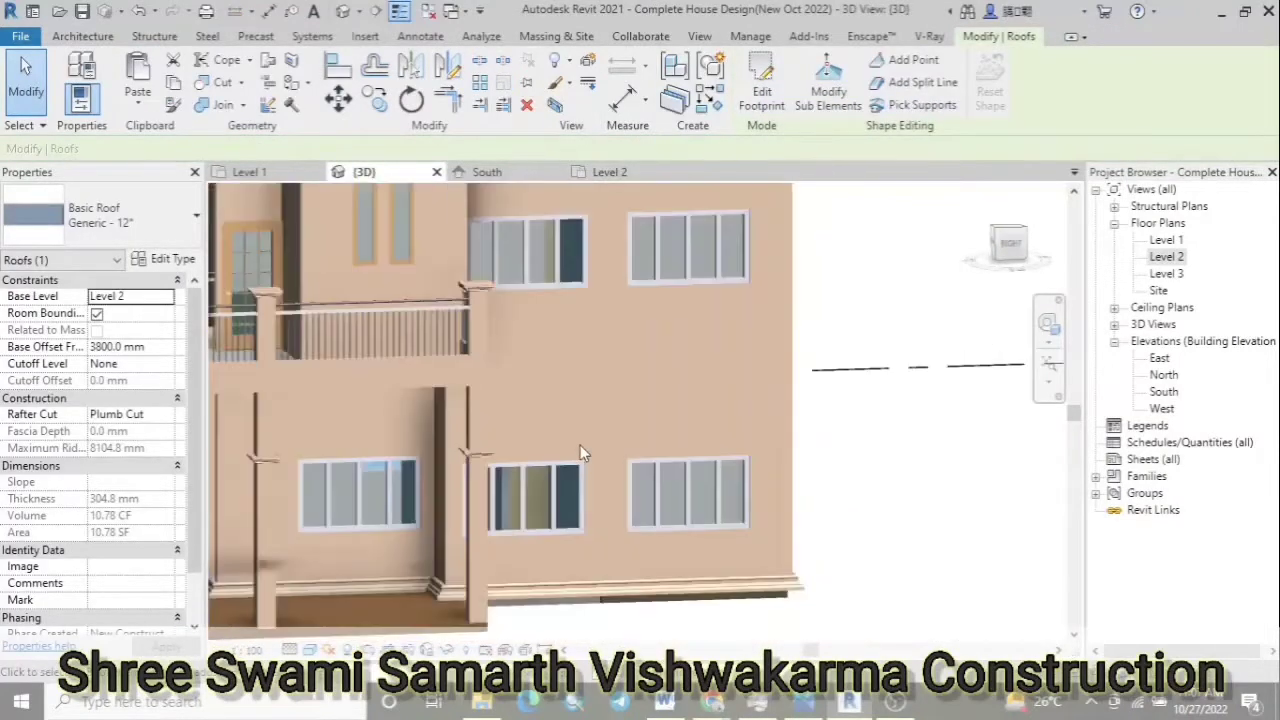
scroll(580, 445, up, 2)
key(ctrl+Tab)
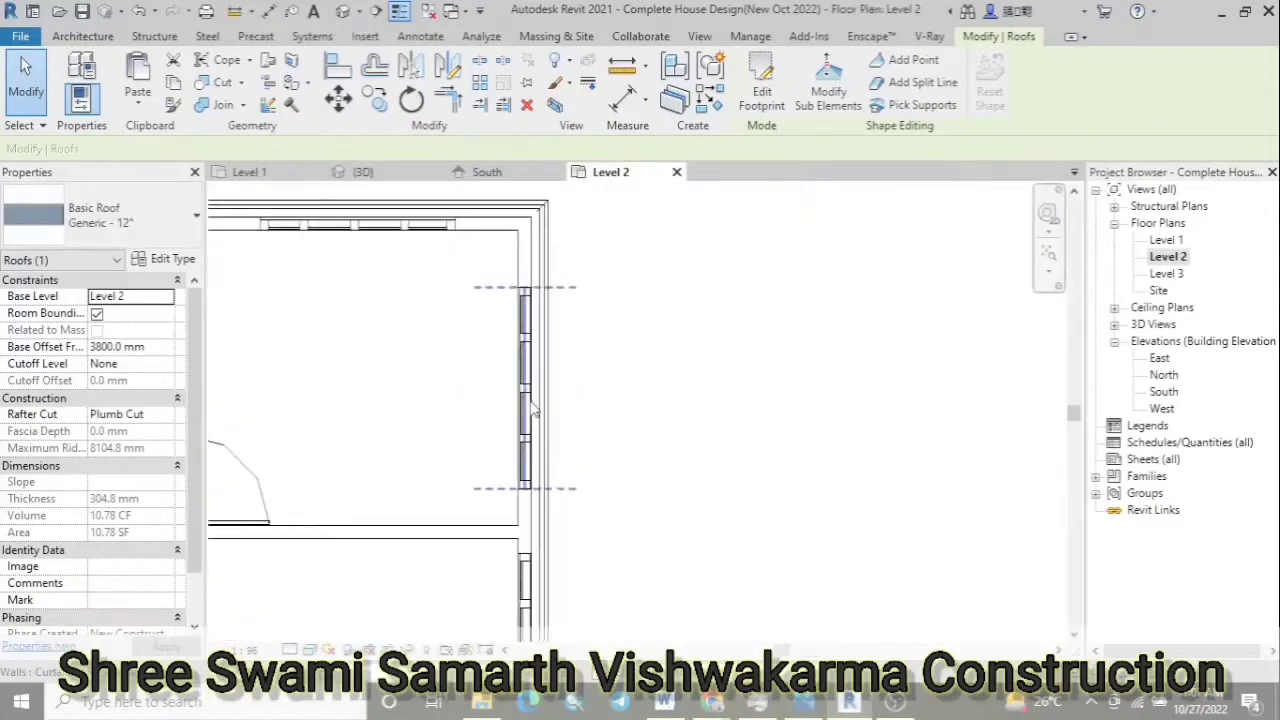
scroll(592, 424, down, 3)
click(366, 173)
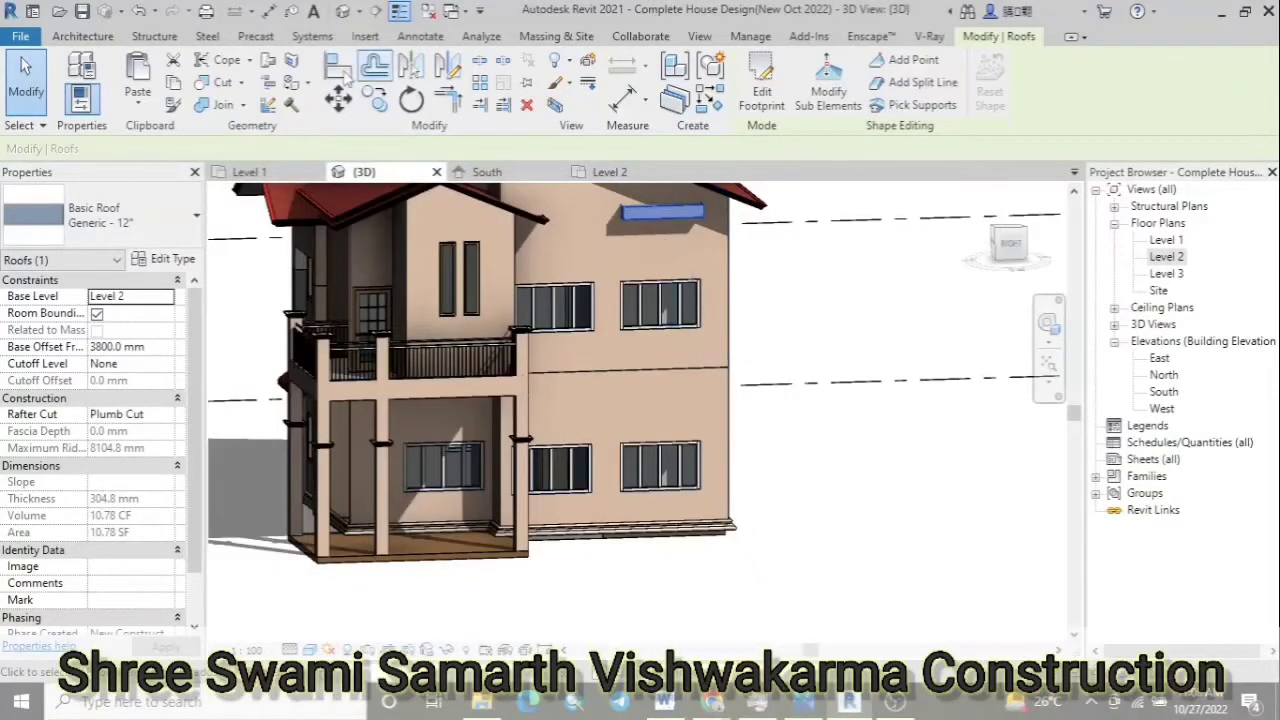
key(Escape)
scroll(725, 423, up, 3)
scroll(725, 423, down, 2)
scroll(725, 423, down, 3)
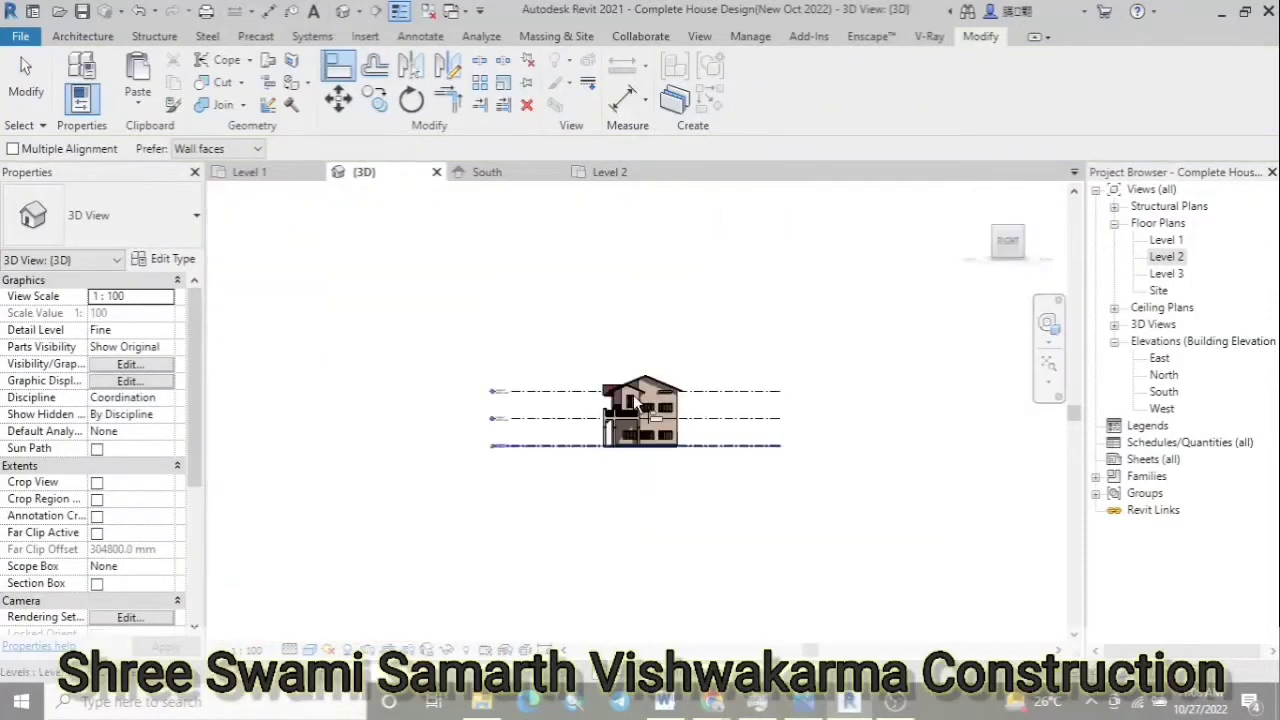
scroll(680, 480, up, 3)
scroll(662, 534, up, 3)
scroll(648, 449, down, 2)
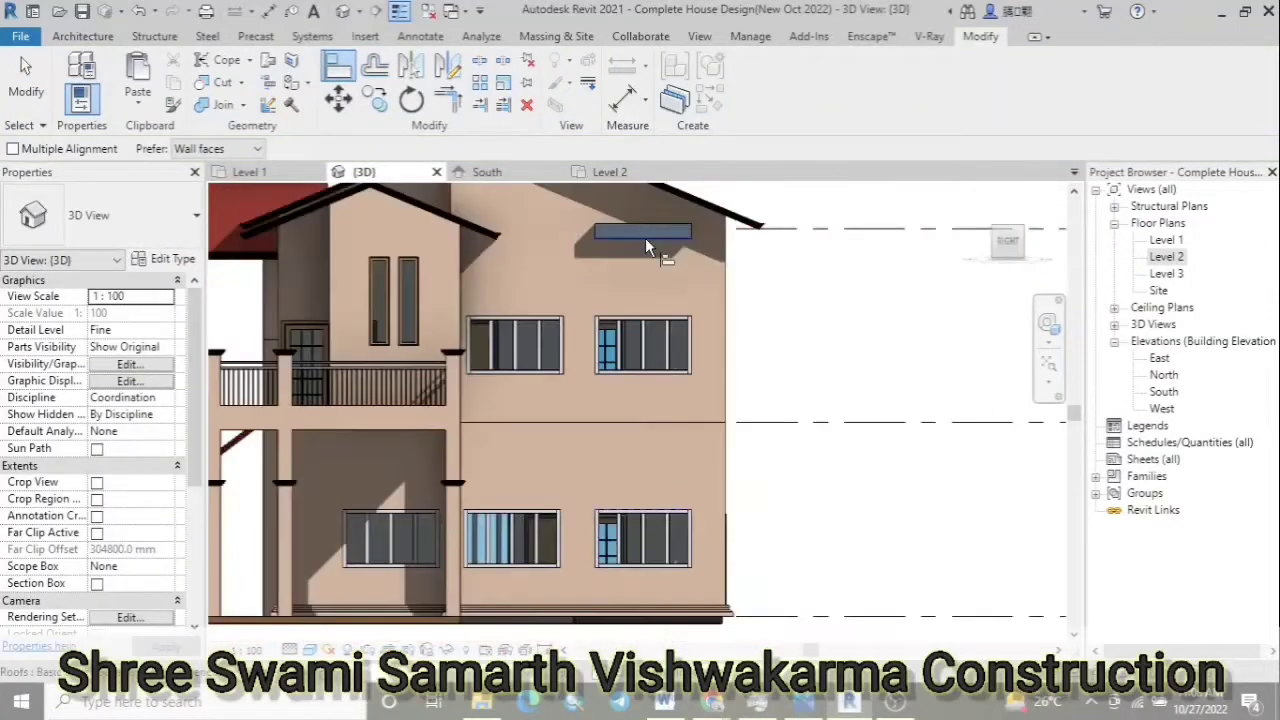
Copy the lower-right window's sunshade to a new spot above the upper-left window
click(665, 532)
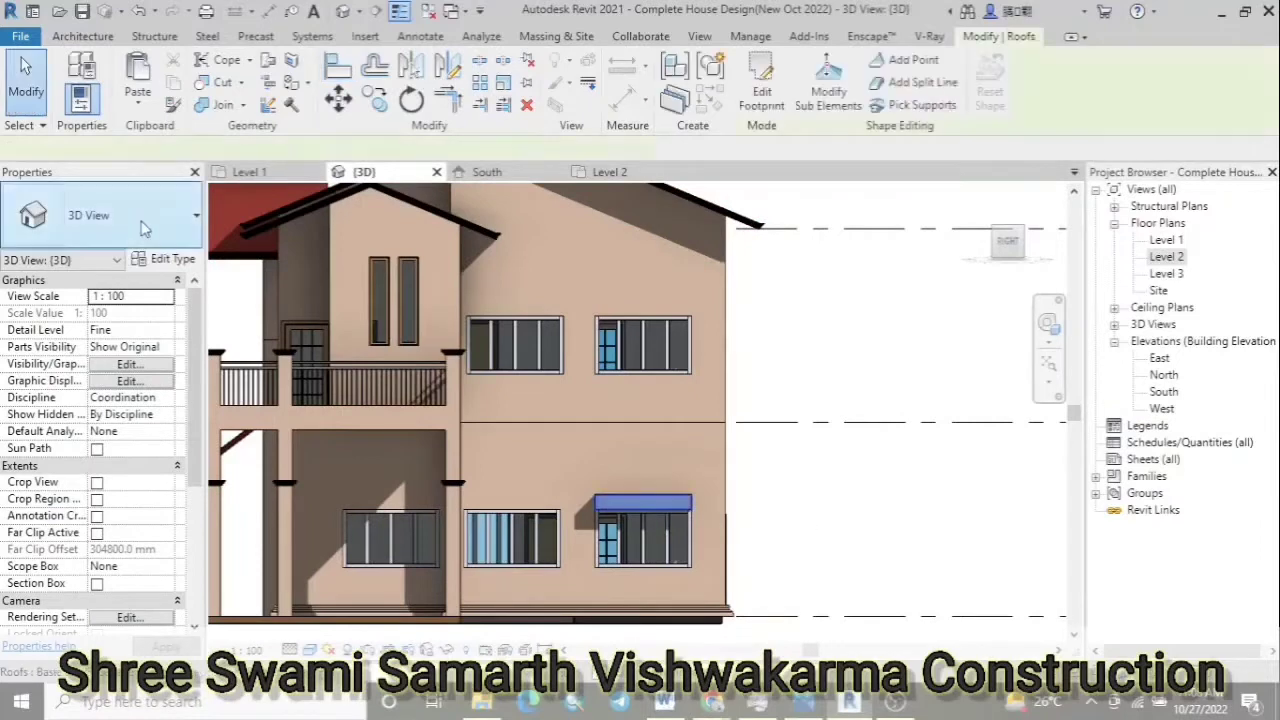
scroll(639, 512, up, 1)
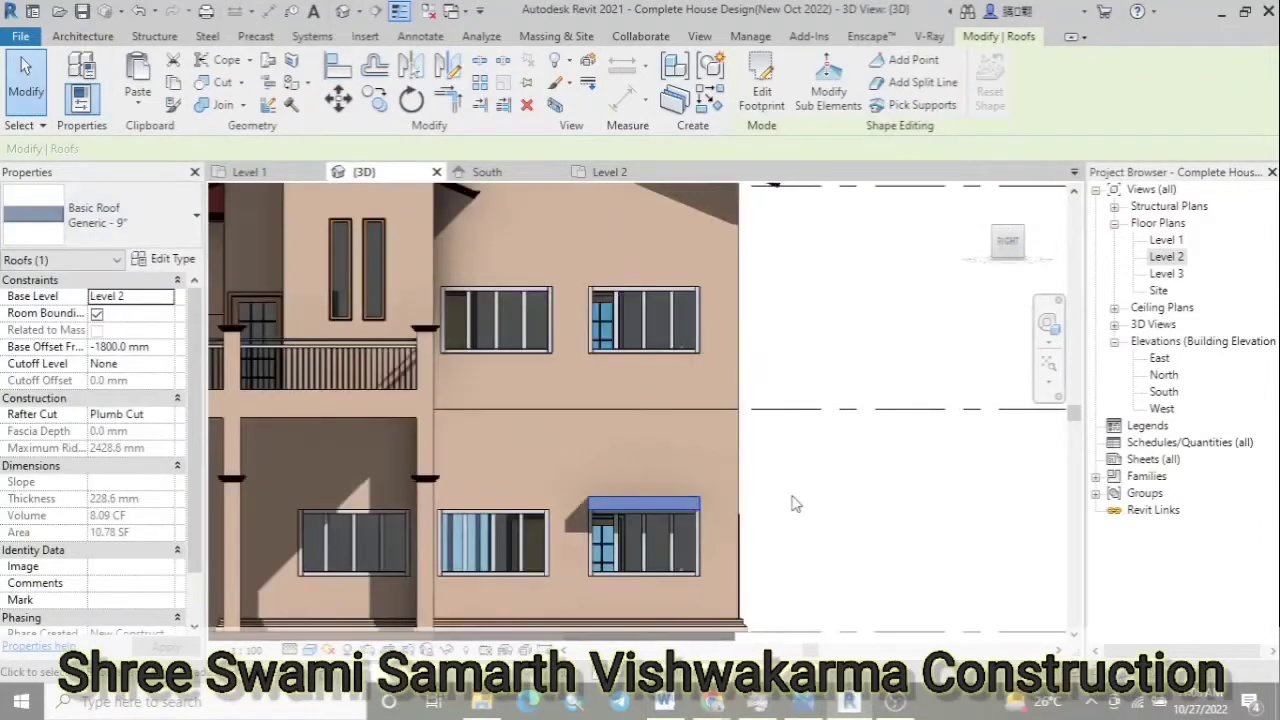
click(376, 106)
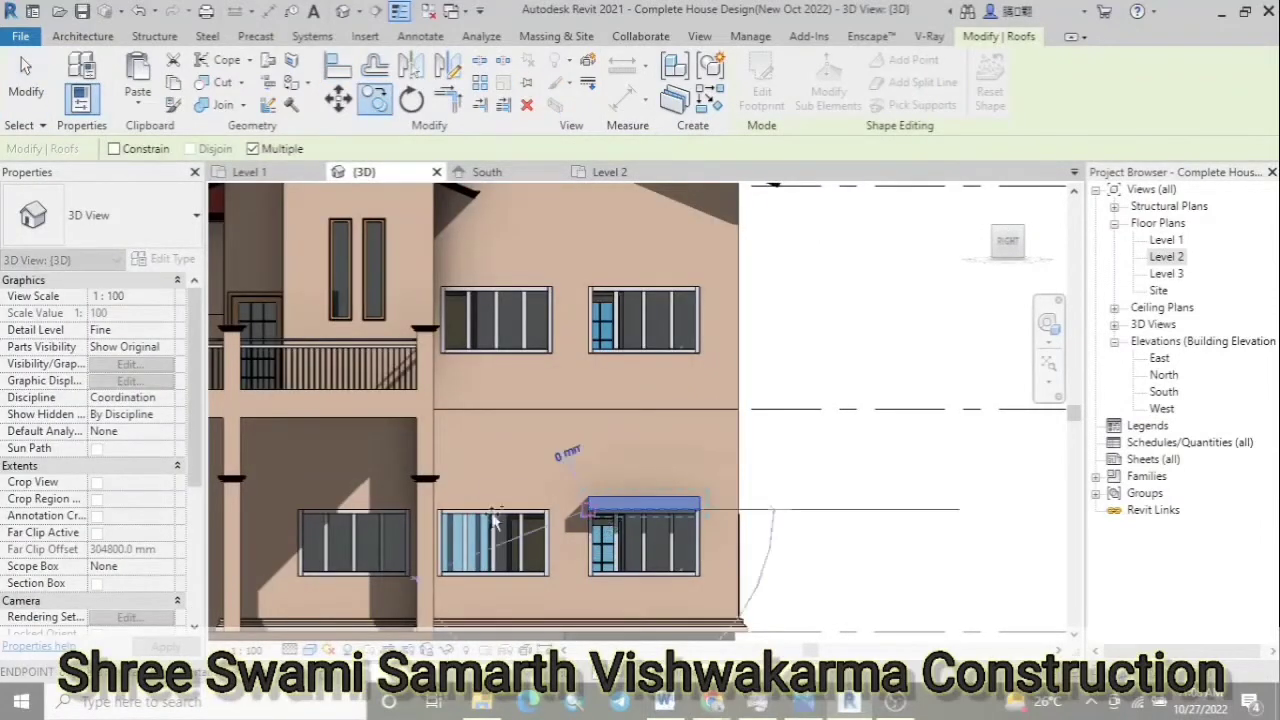
click(440, 513)
scroll(305, 514, up, 3)
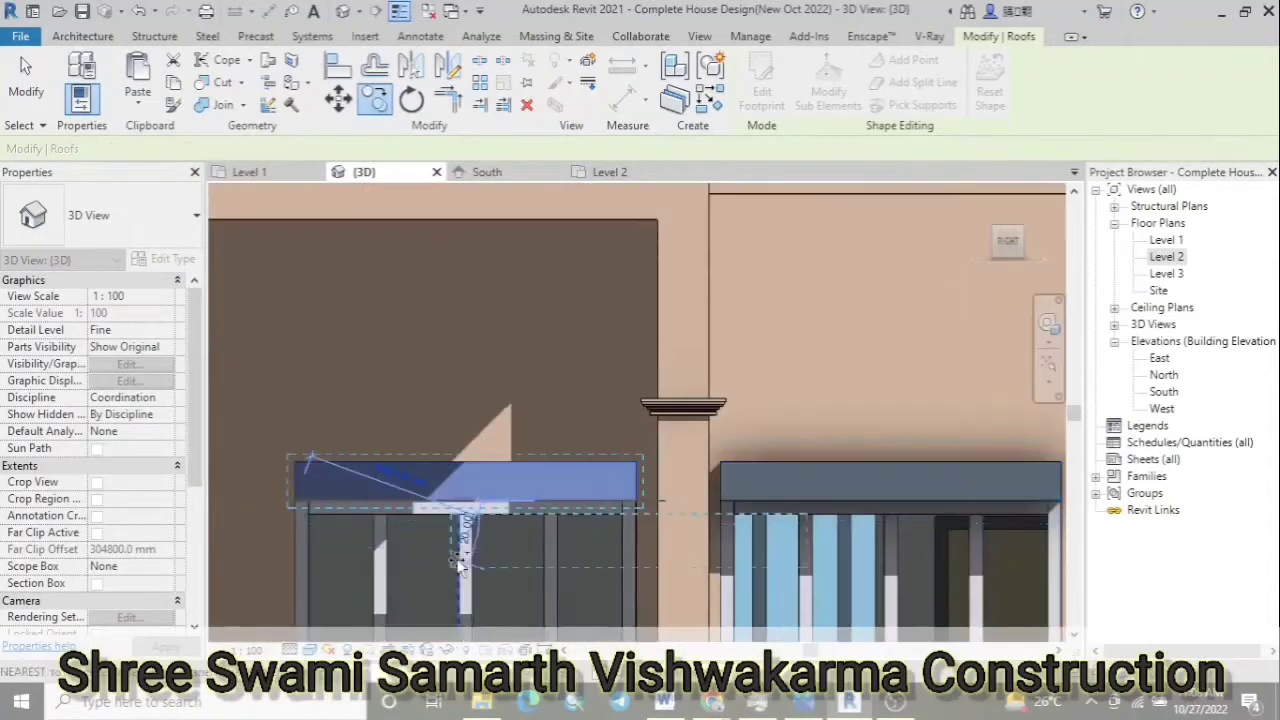
scroll(330, 540, down, 2)
scroll(347, 557, down, 3)
scroll(420, 420, up, 3)
click(357, 340)
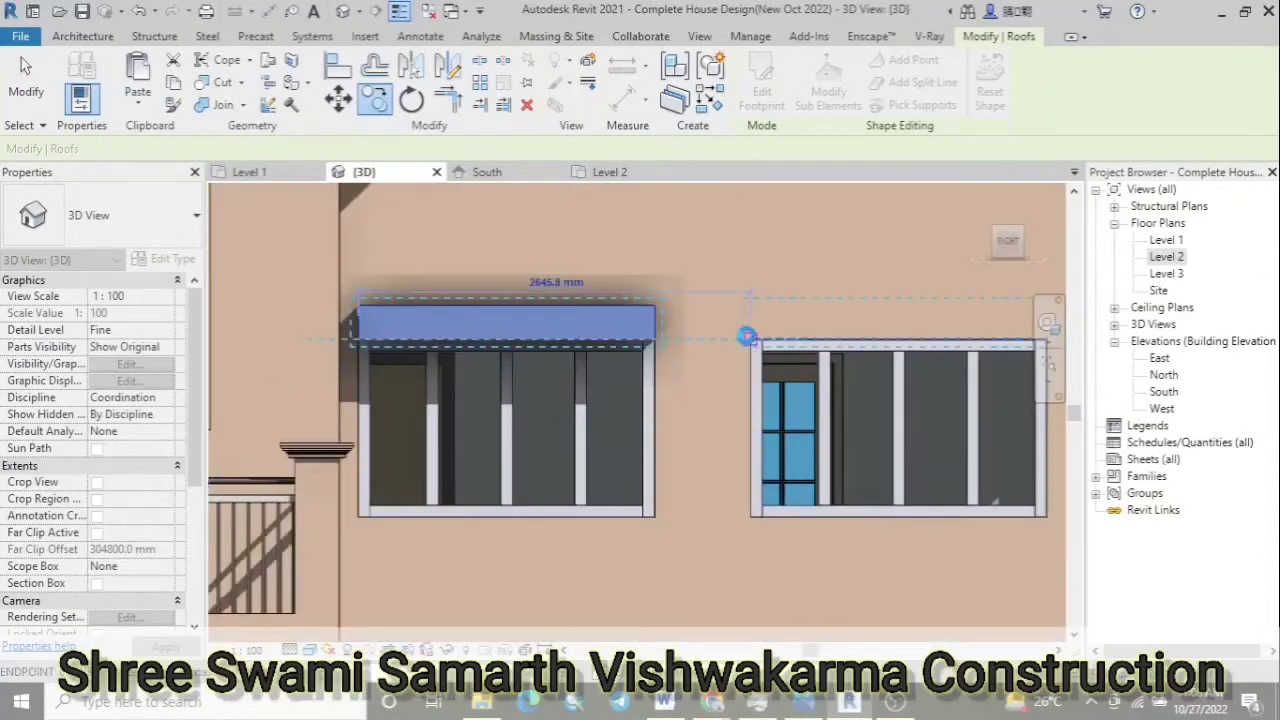
scroll(497, 425, down, 2)
scroll(510, 470, down, 2)
scroll(580, 550, down, 2)
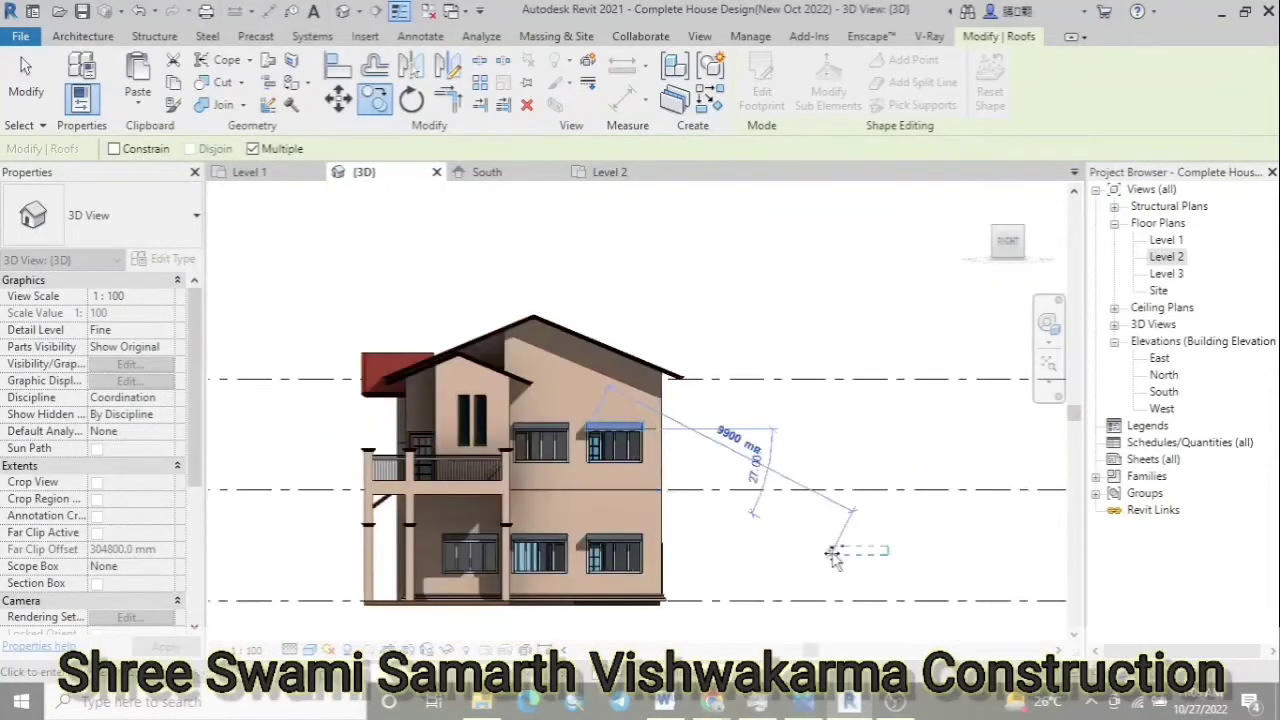
key(Escape)
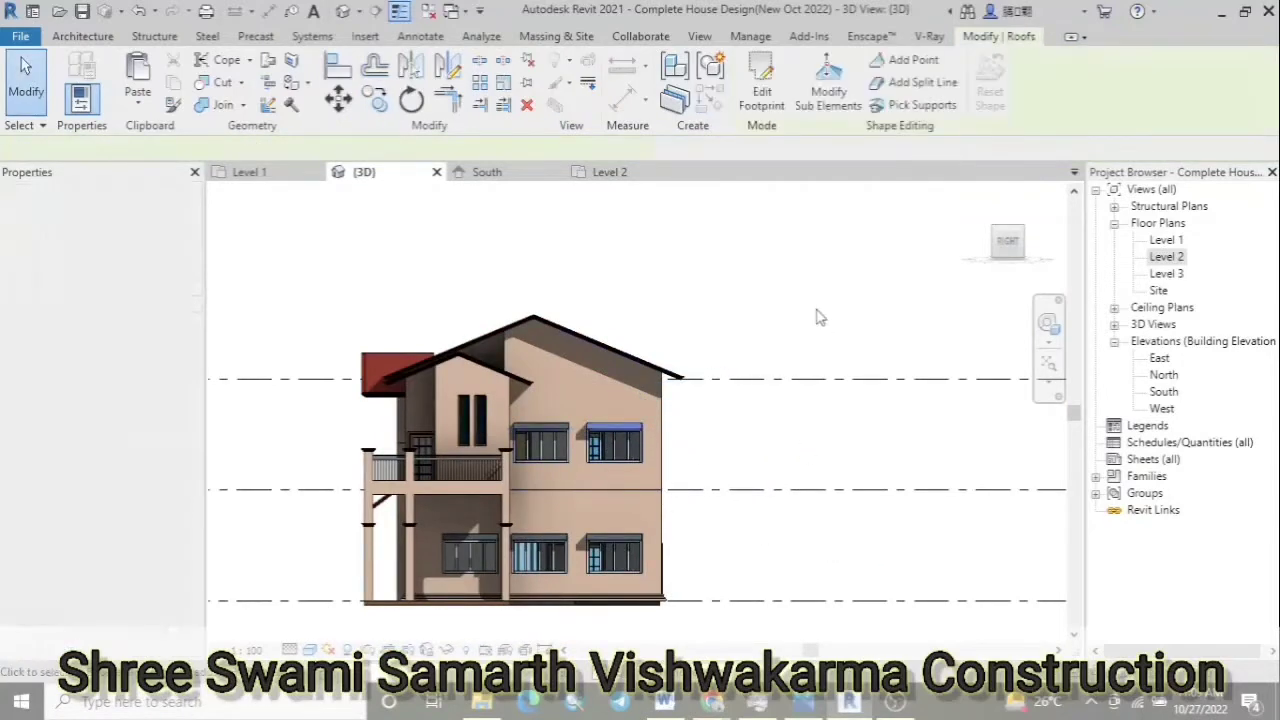
Duplicate the roof type as Chajja 9" with a 1 Exterior Wall structure material
click(165, 259)
click(973, 113)
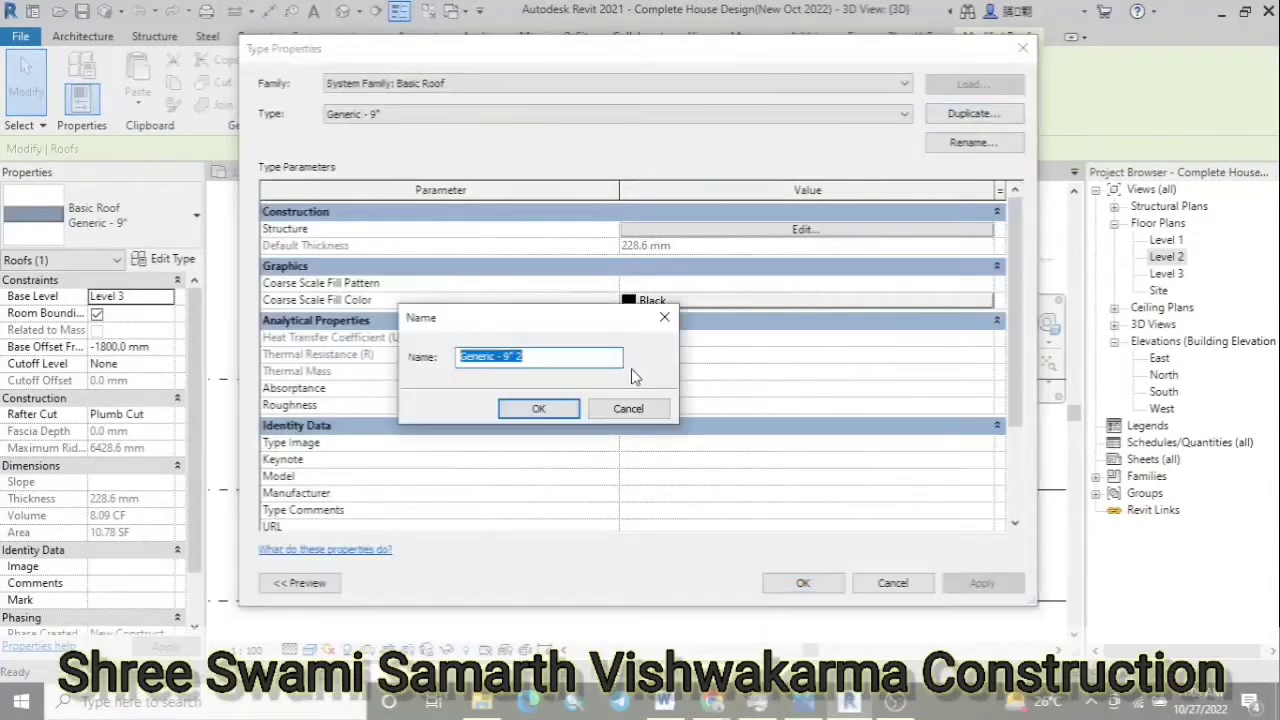
text(")
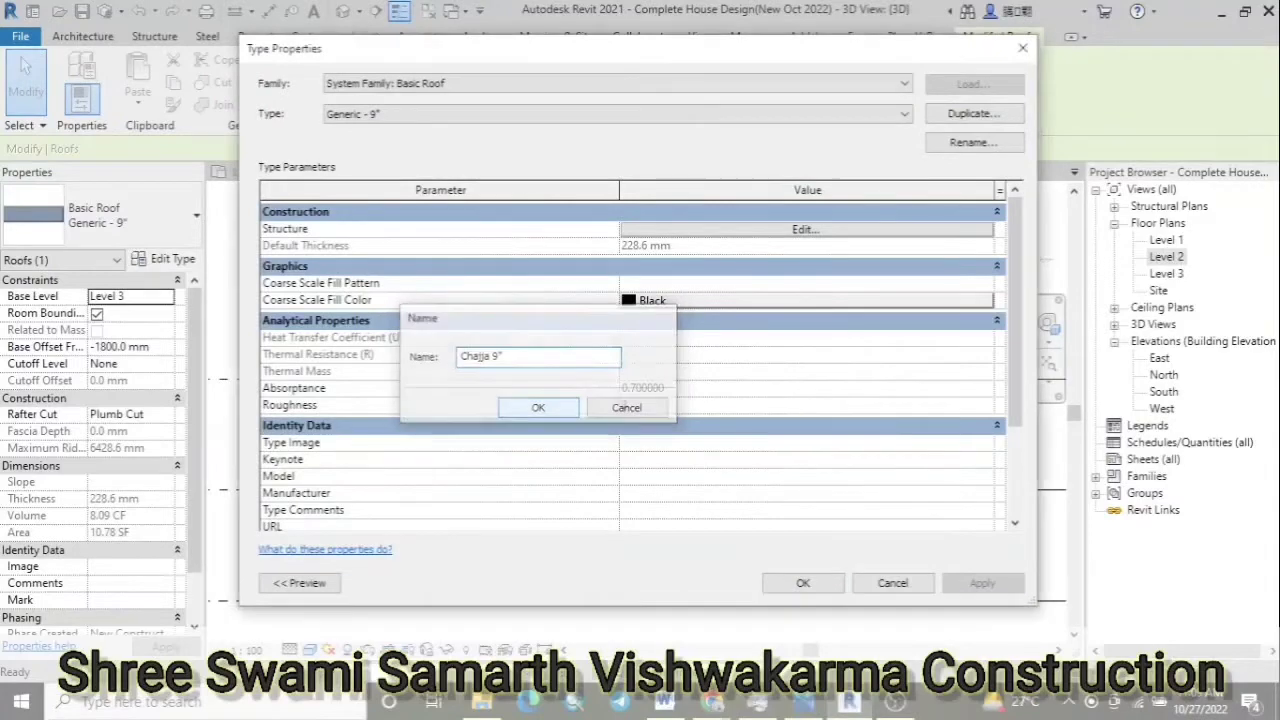
key(Return)
click(805, 229)
click(618, 226)
click(618, 226)
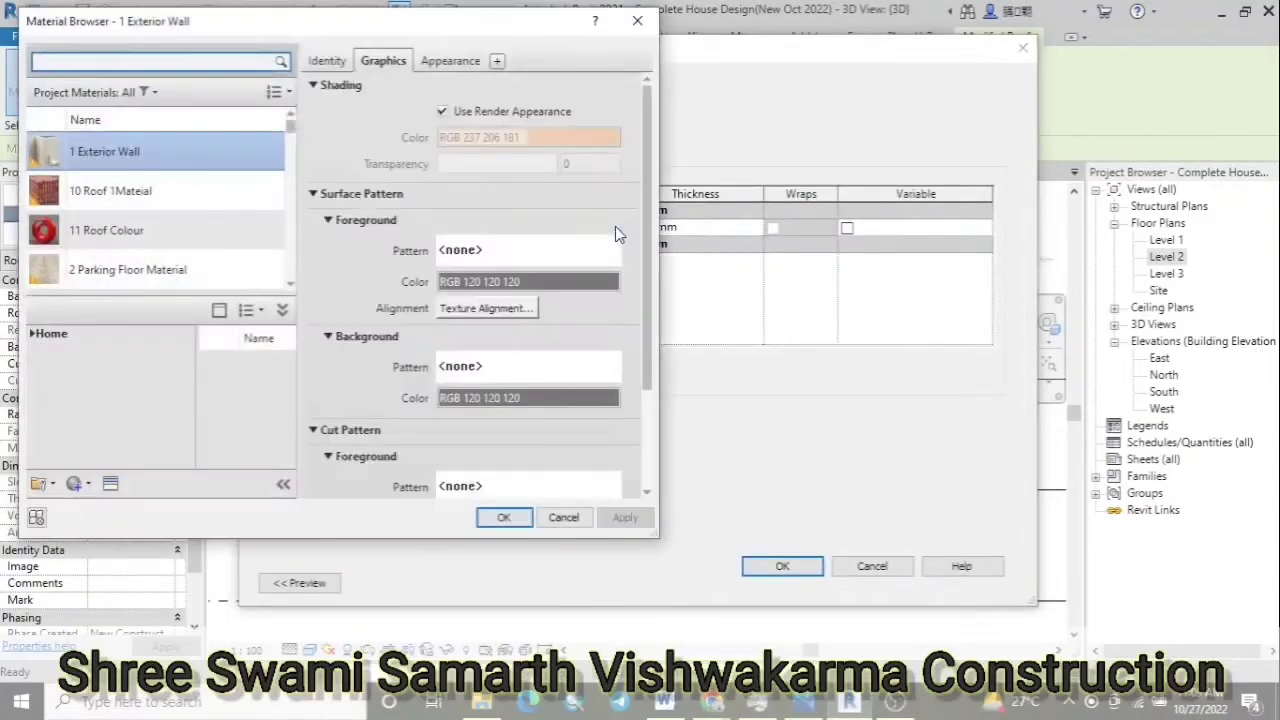
click(505, 518)
click(809, 566)
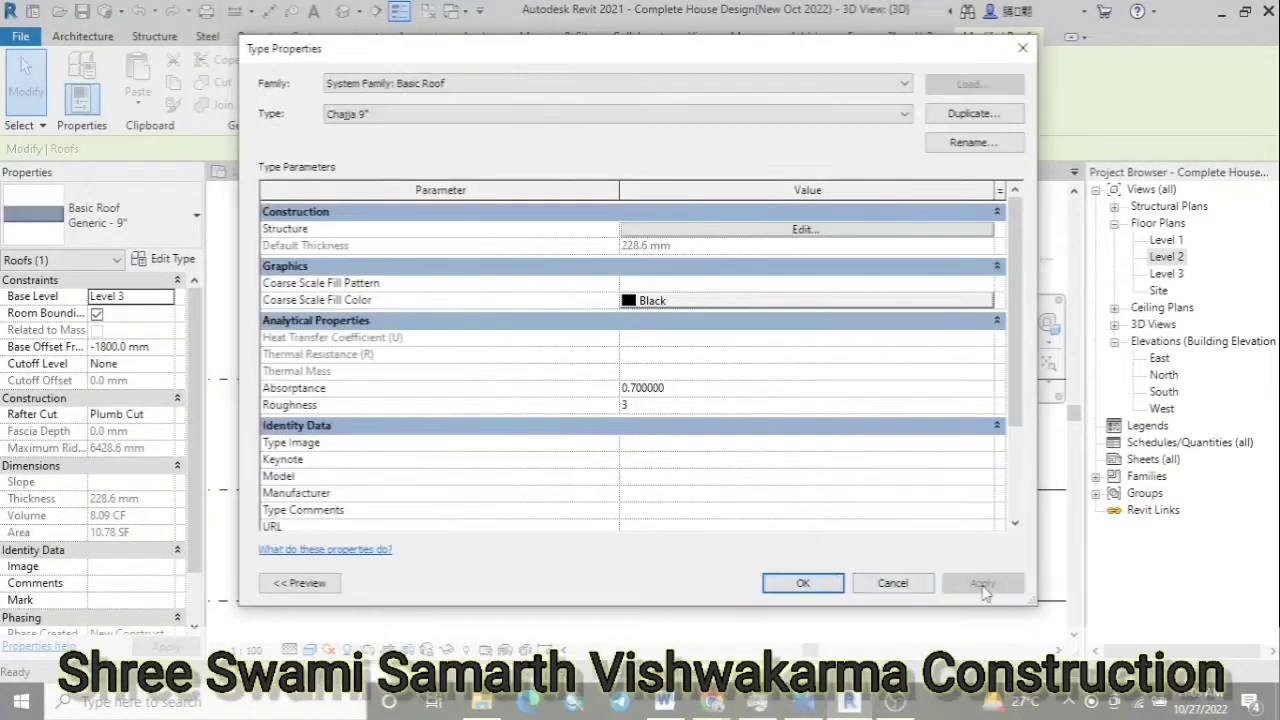
click(810, 584)
Match the Chajja 9" type onto the upper-right sunshade and view it at an angle
click(780, 460)
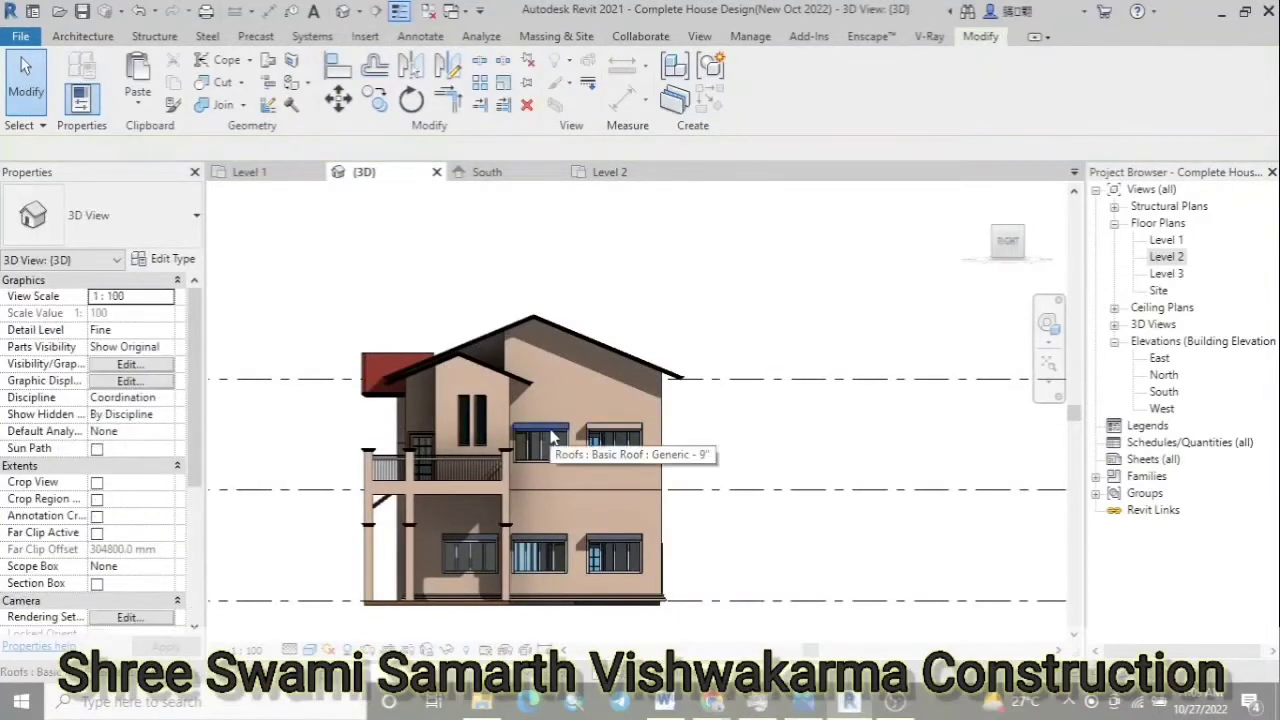
click(618, 436)
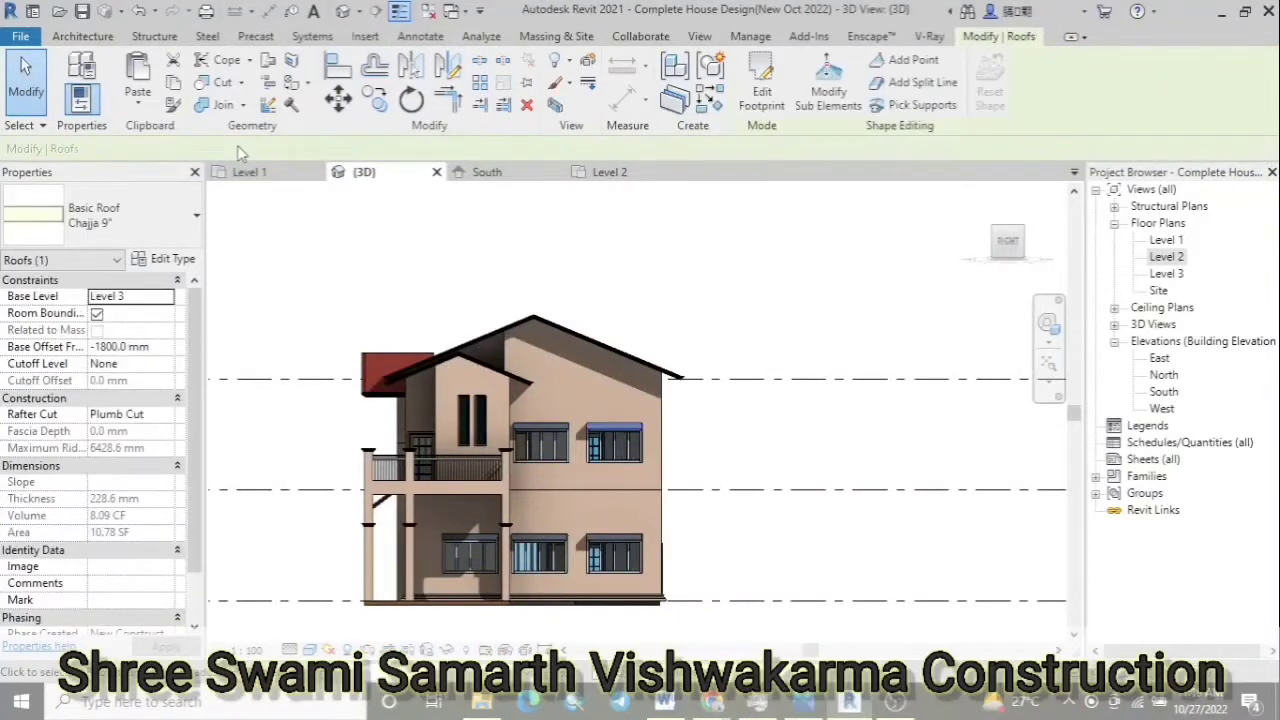
click(172, 104)
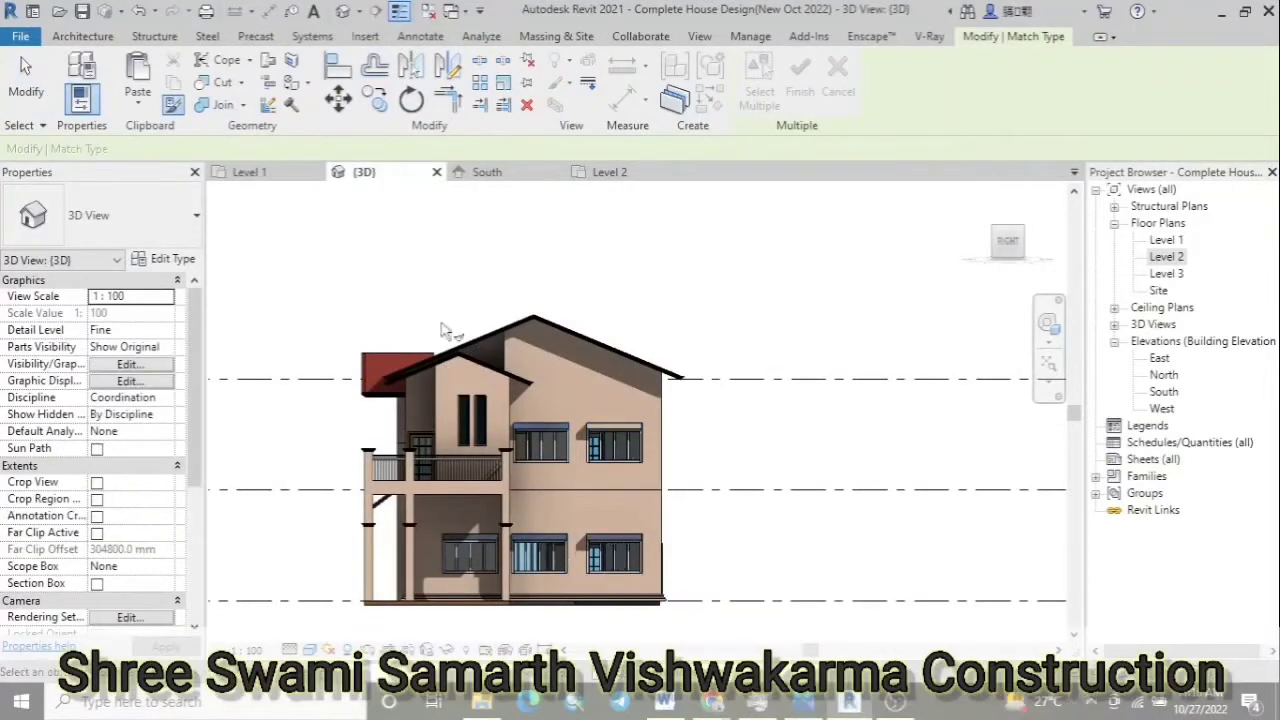
click(558, 430)
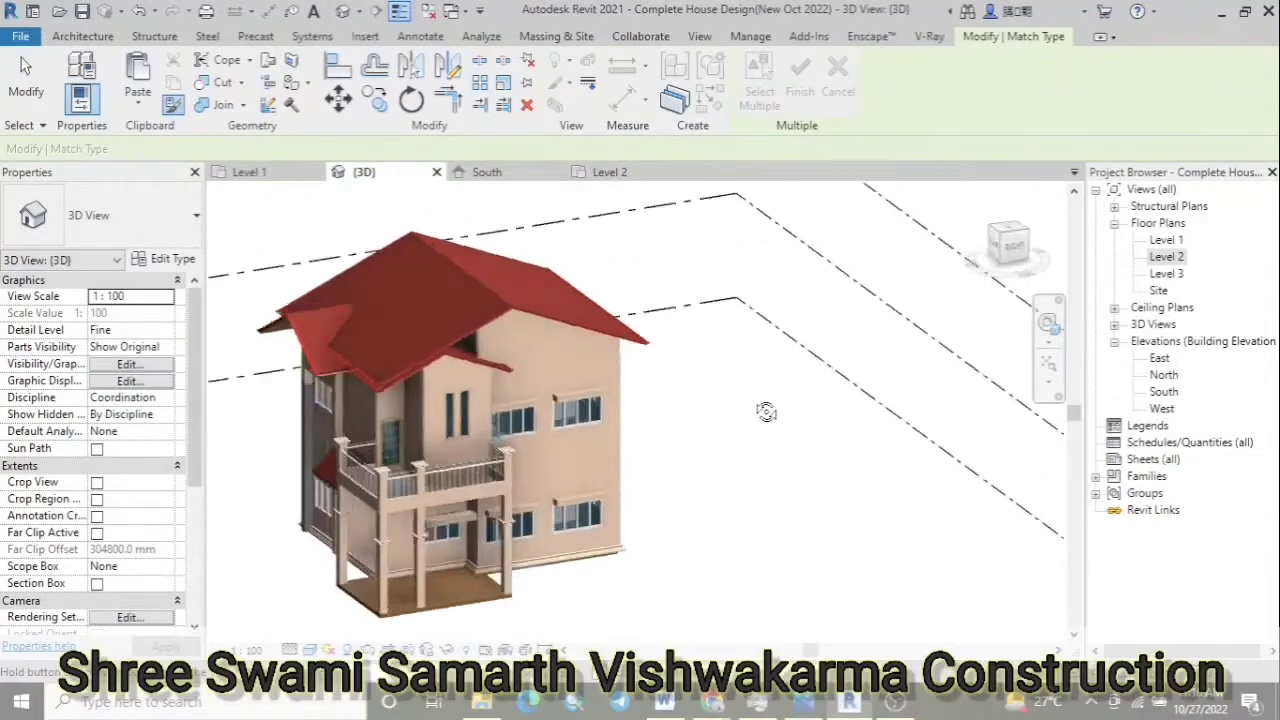
shift+middle_drag(699, 310, 765, 477)
scroll(875, 513, up, 3)
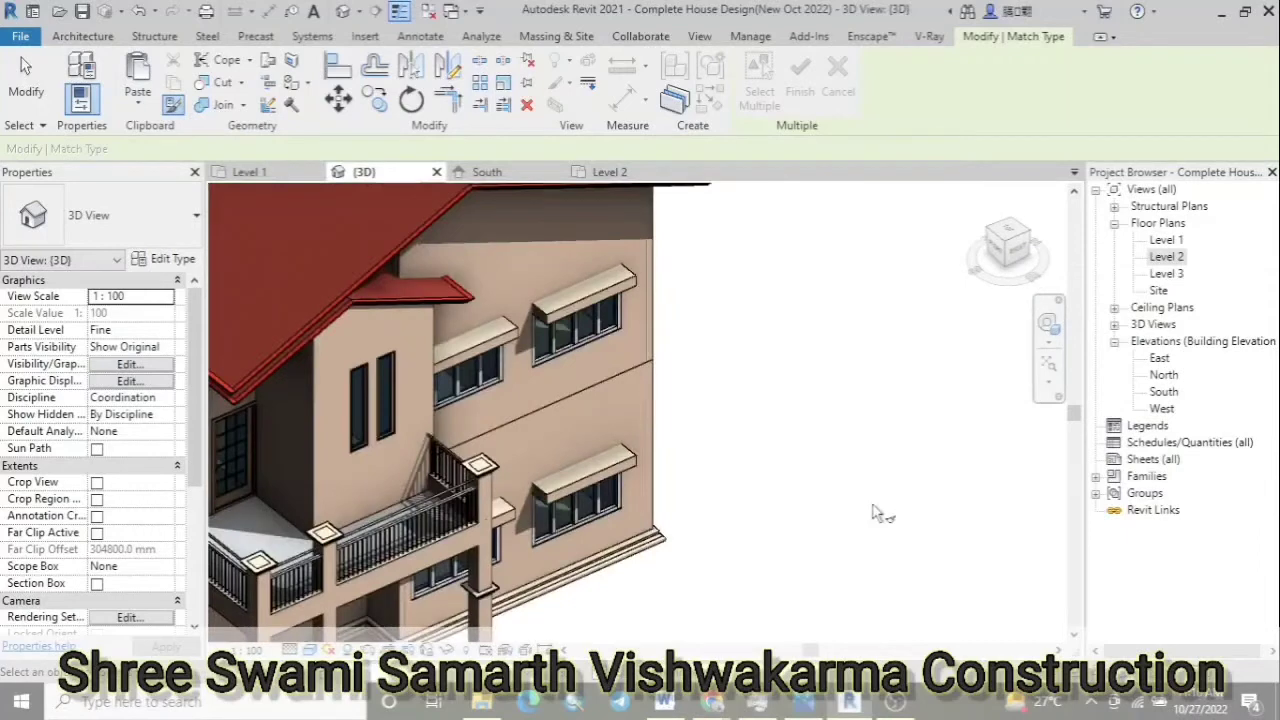
scroll(886, 445, down, 3)
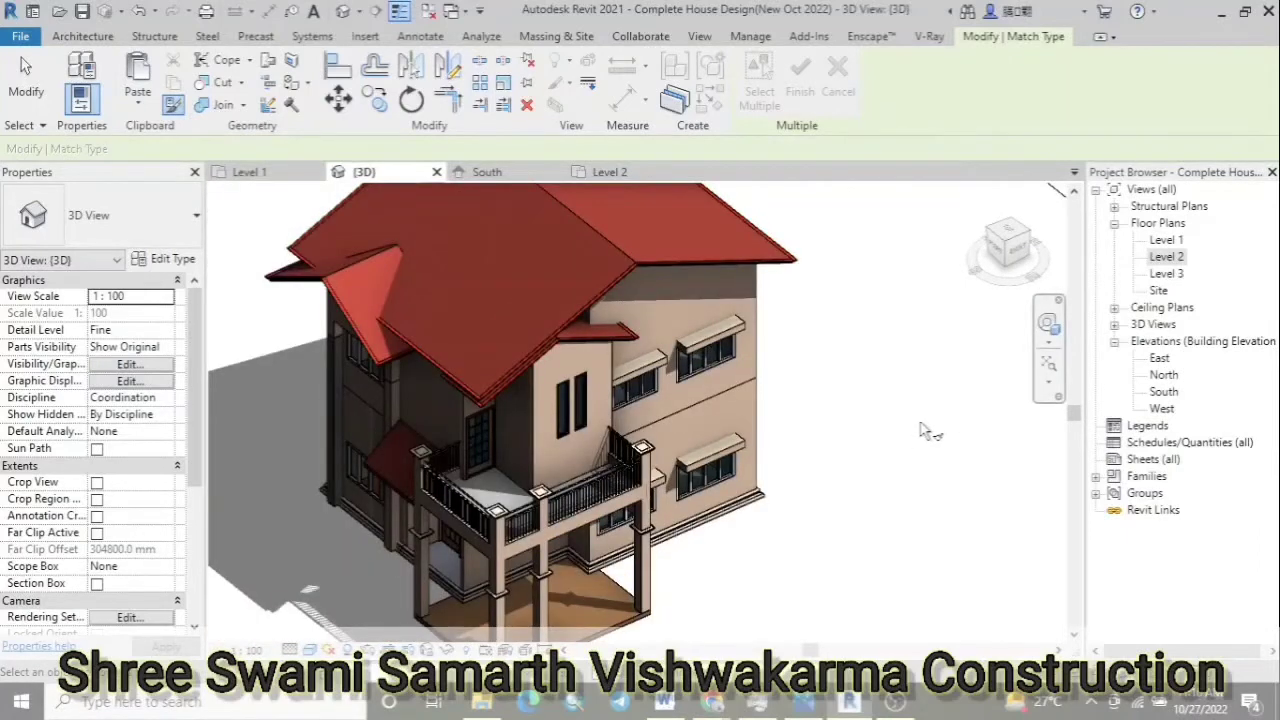
In the Level 2 plan, copy the Chajja 9" sunshade to the lower-wall window
click(610, 172)
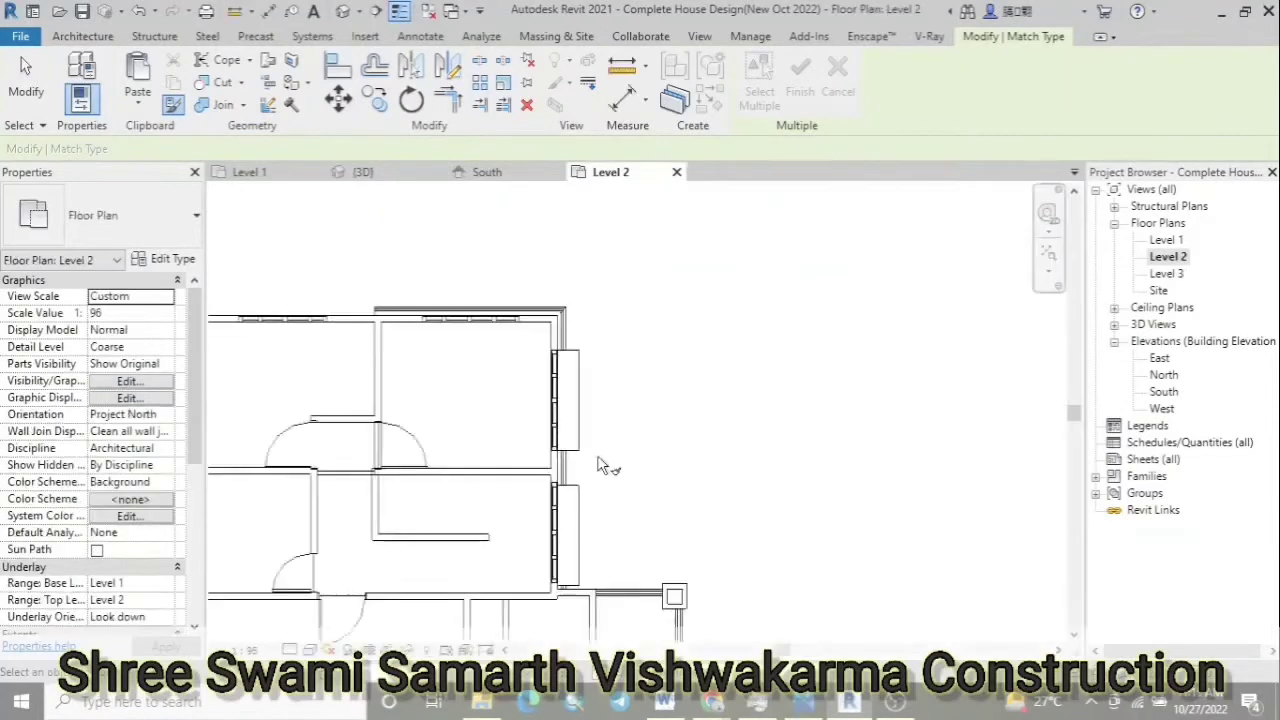
scroll(743, 366, down, 2)
scroll(686, 391, up, 3)
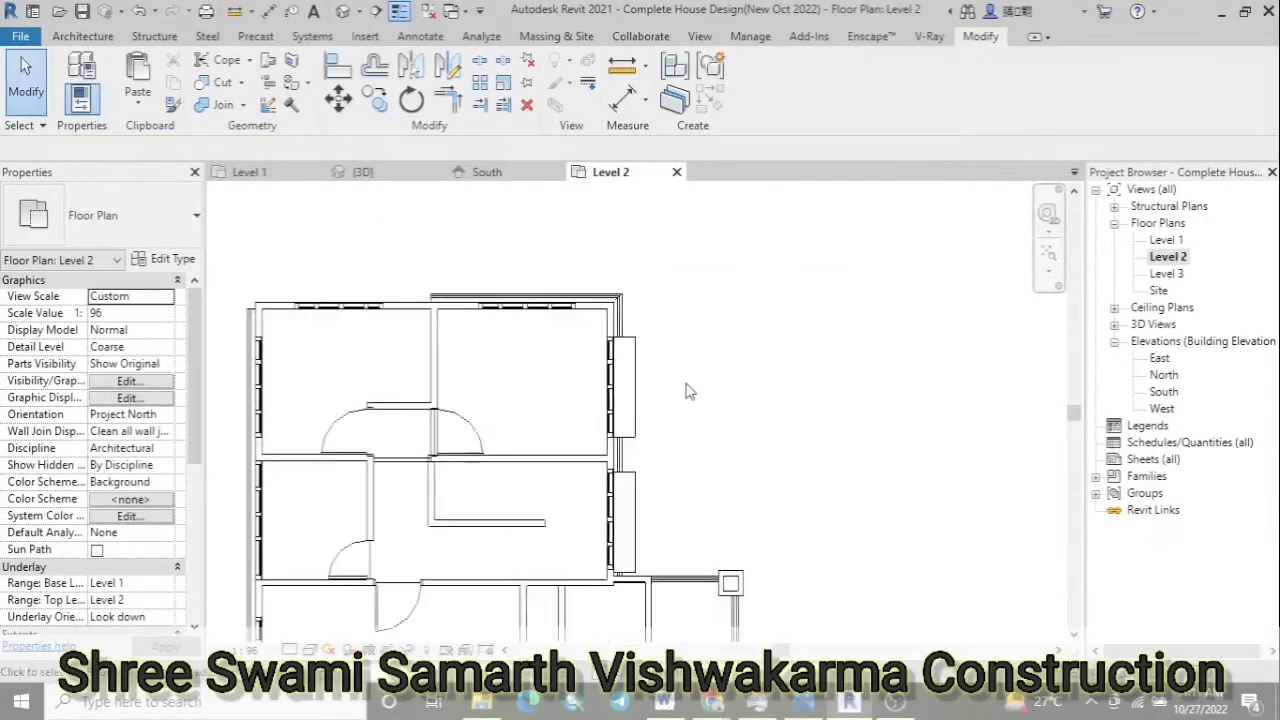
click(755, 365)
key(c)
key(c)
click(620, 338)
scroll(860, 330, down, 2)
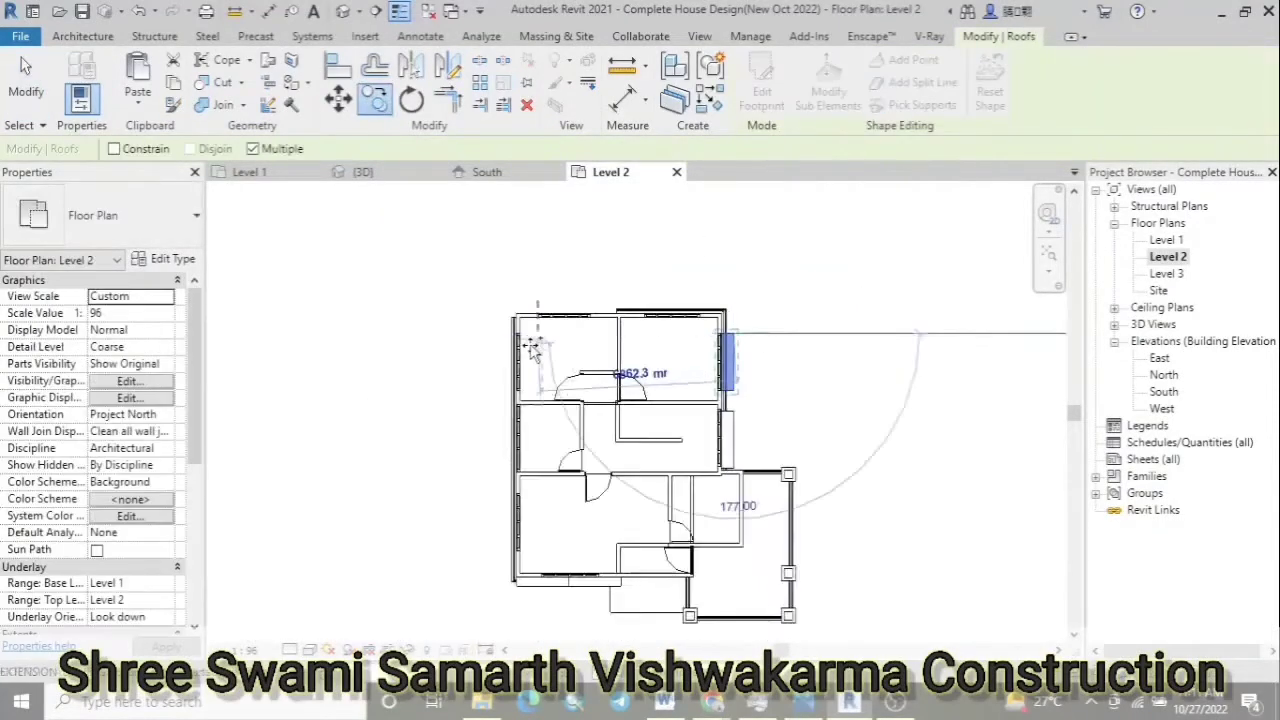
scroll(533, 345, up, 3)
scroll(500, 306, up, 2)
scroll(400, 257, down, 3)
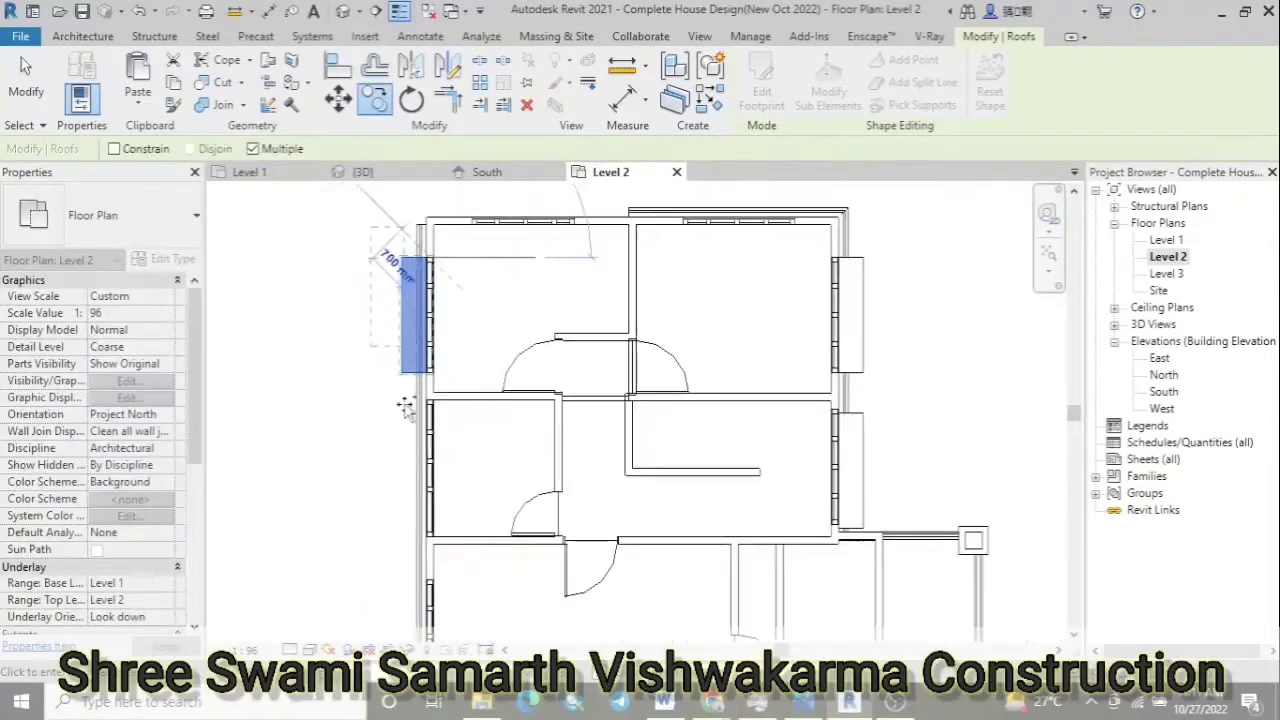
scroll(405, 407, up, 3)
scroll(440, 340, down, 3)
scroll(429, 350, down, 2)
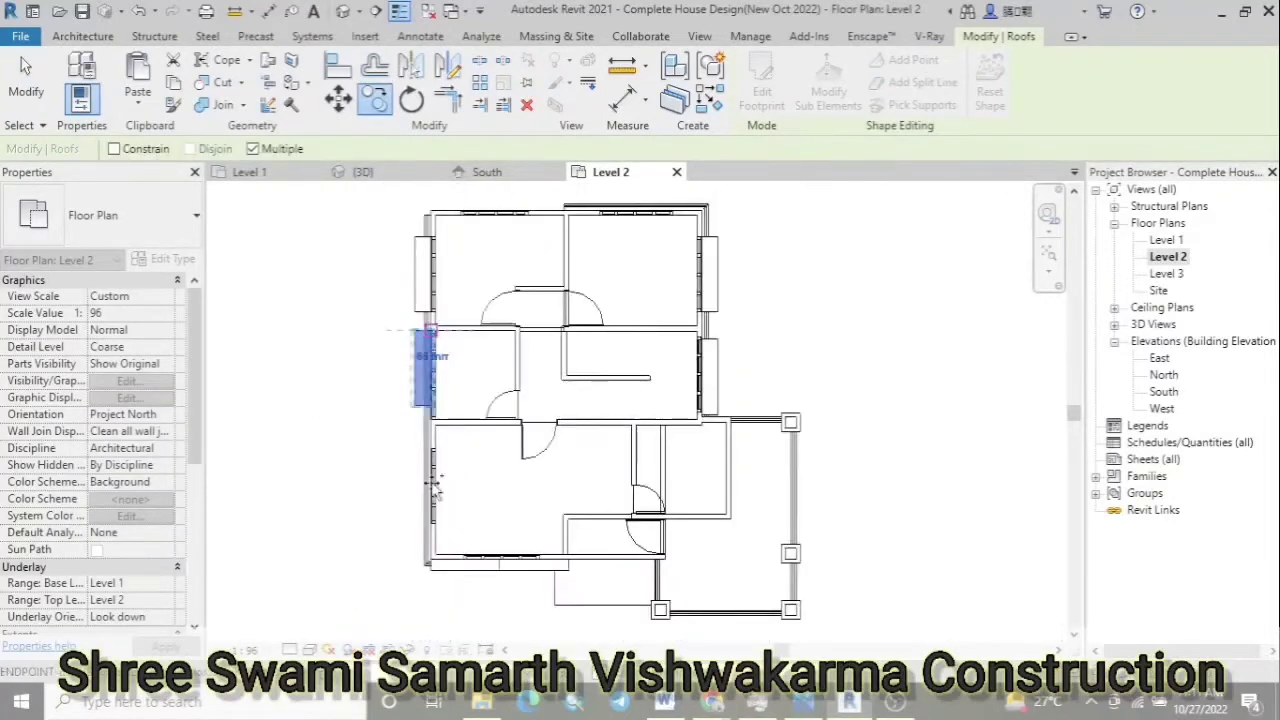
scroll(435, 320, up, 3)
scroll(340, 320, down, 2)
scroll(403, 523, down, 2)
scroll(351, 514, down, 3)
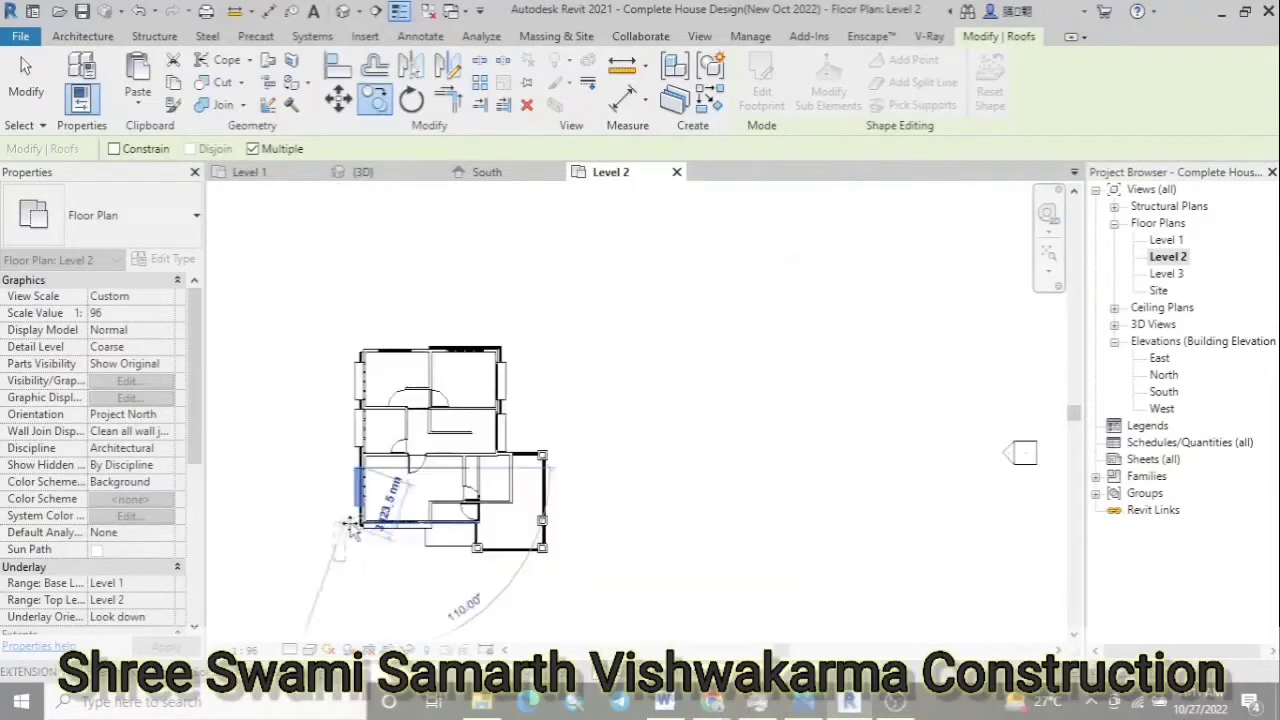
scroll(351, 514, up, 2)
key(Escape)
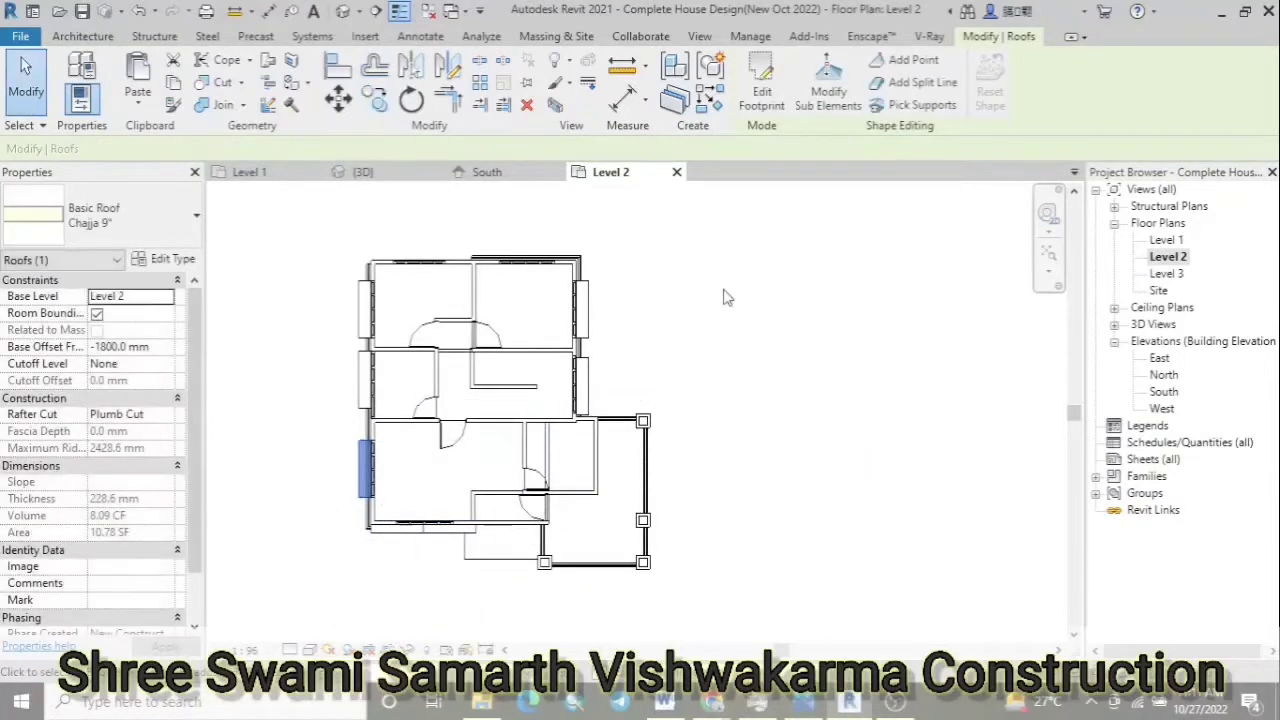
Rotate the sunshade 90° so it faces the left wall
key(c)
key(o)
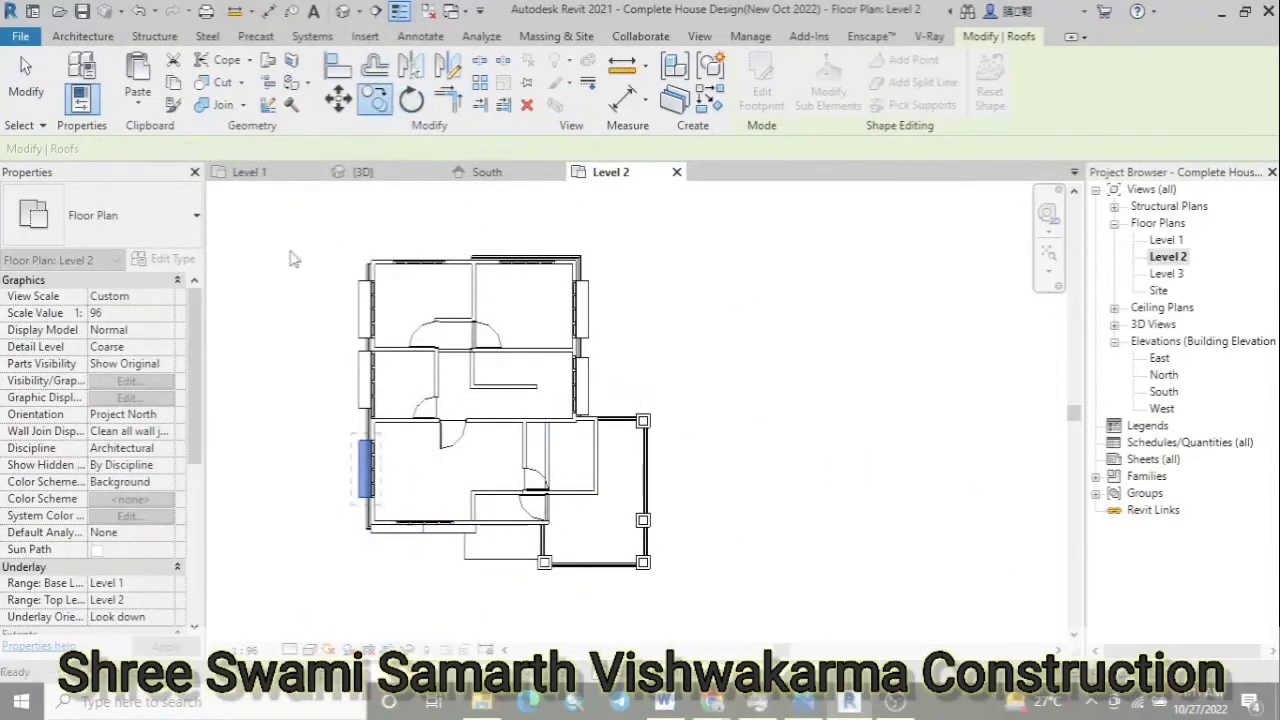
key(r)
key(o)
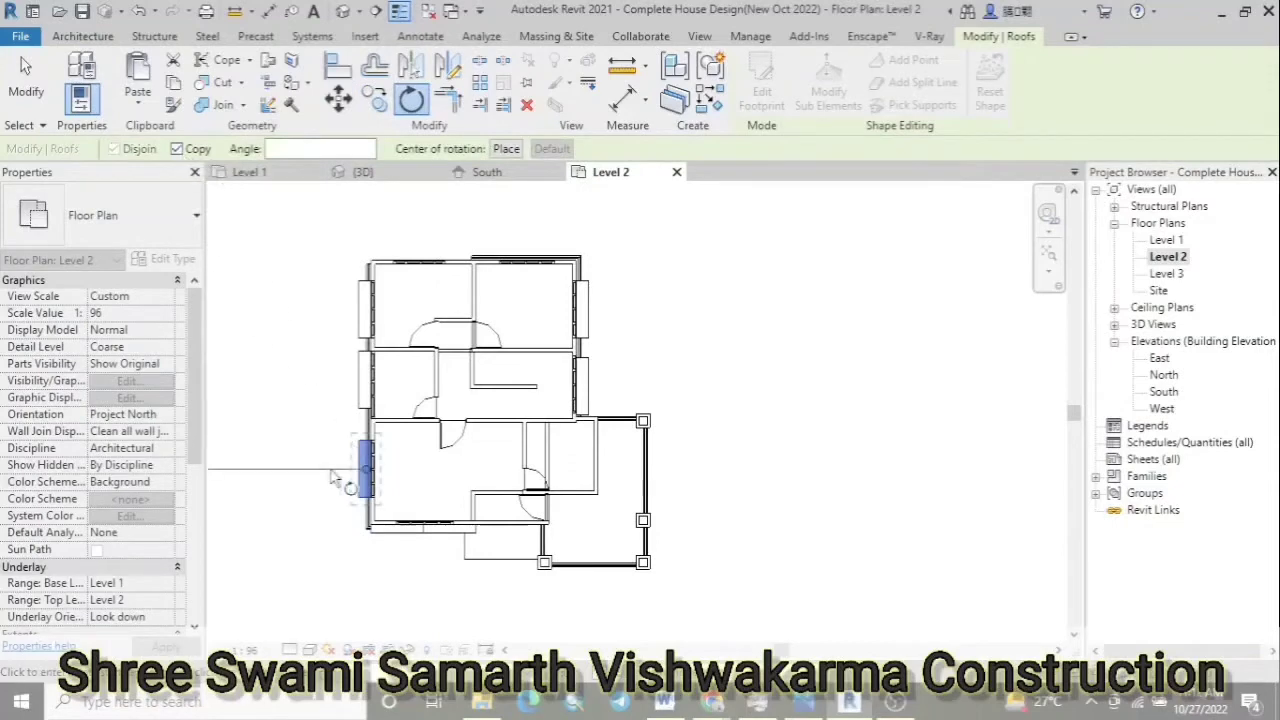
click(364, 244)
scroll(345, 270, up, 3)
scroll(338, 283, up, 2)
scroll(352, 408, down, 4)
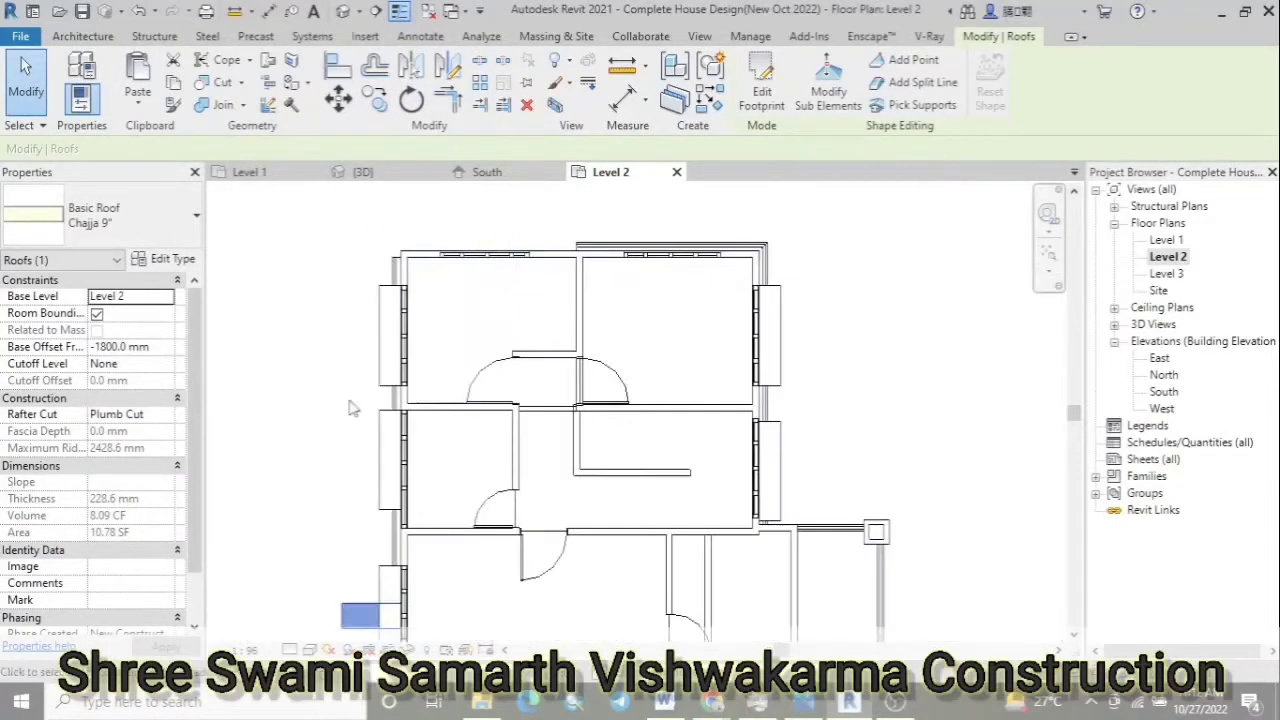
Run a copy of the sunshade on the top wall, then end the command
click(376, 101)
scroll(425, 248, up, 4)
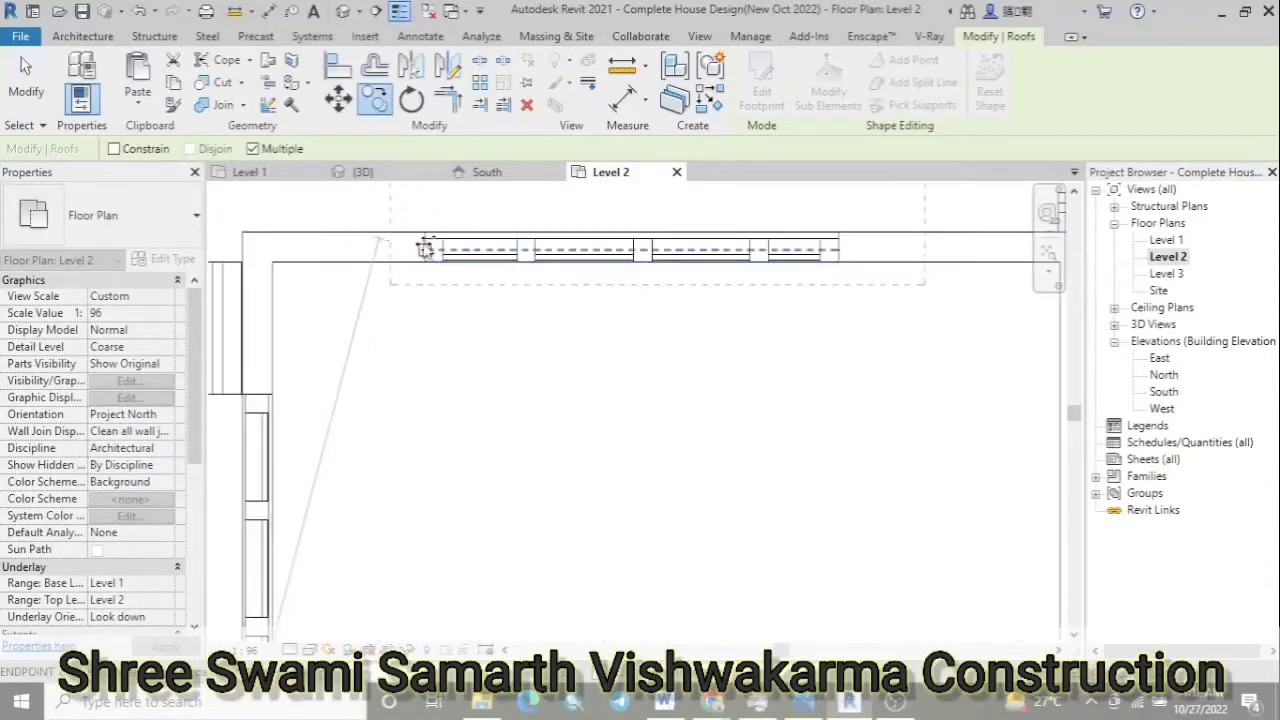
scroll(366, 303, down, 3)
scroll(714, 277, up, 3)
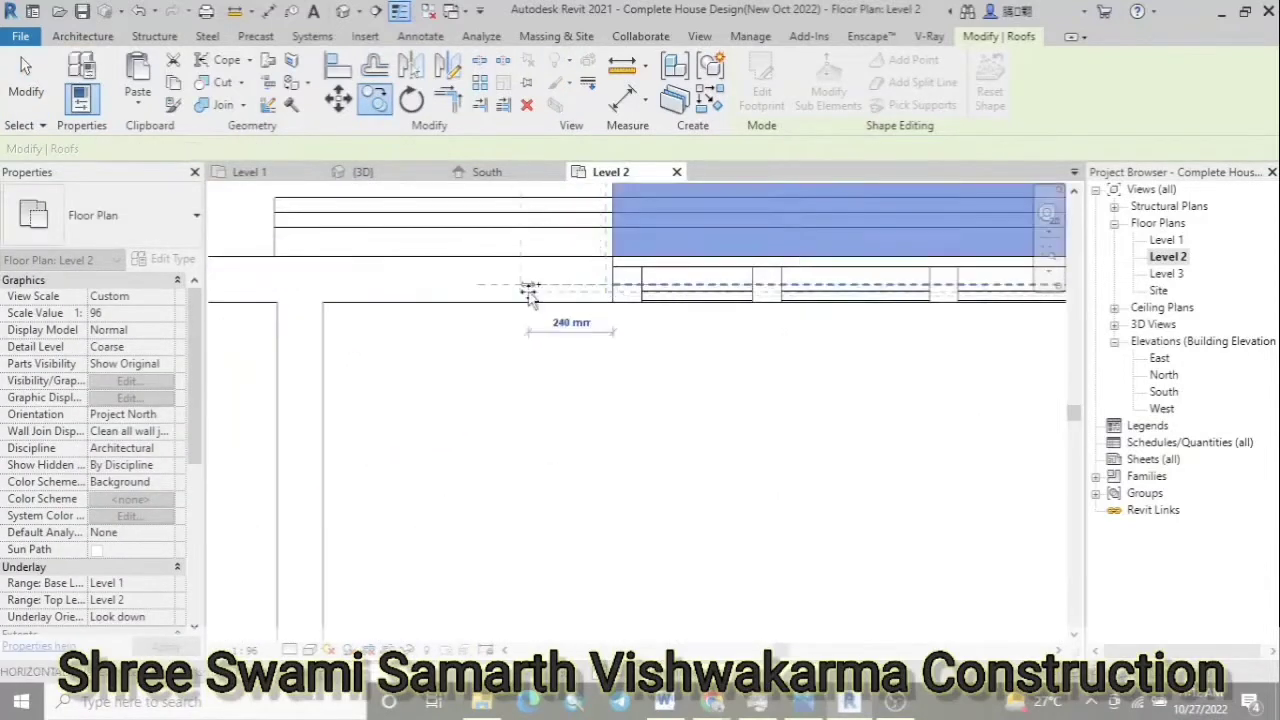
scroll(529, 286, down, 2)
scroll(520, 240, down, 3)
scroll(400, 450, up, 2)
scroll(295, 447, up, 2)
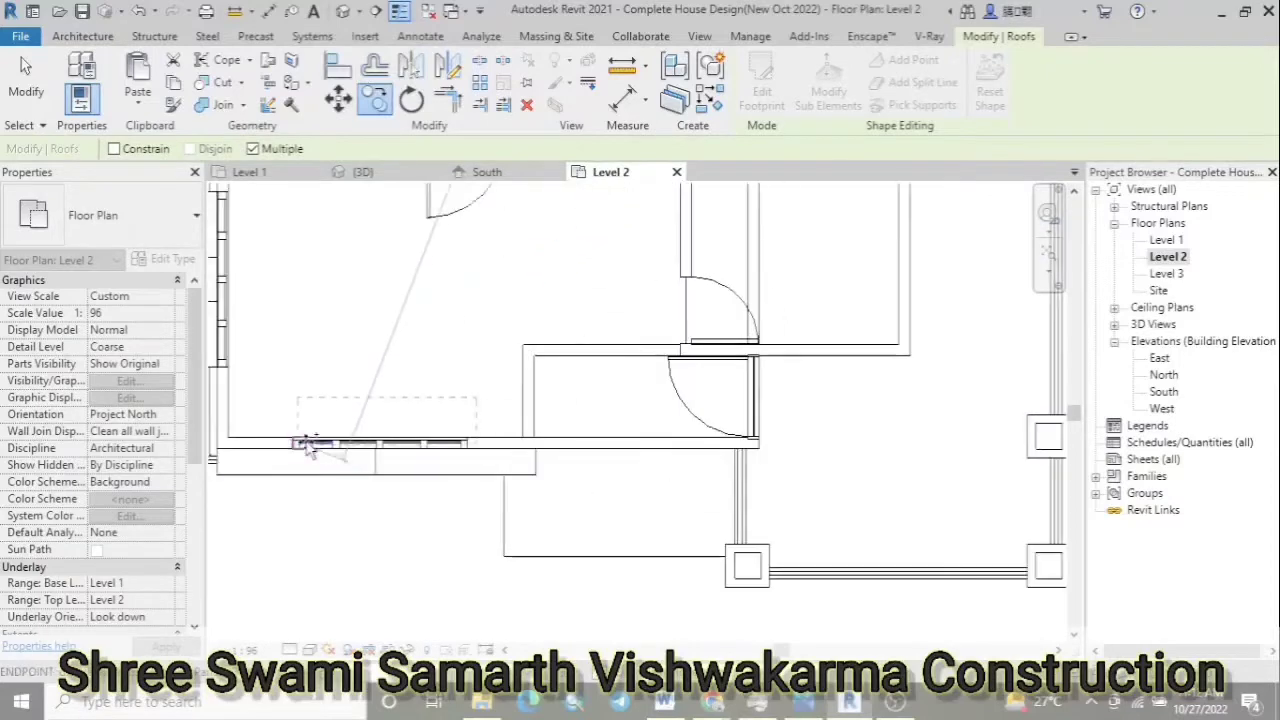
scroll(295, 447, up, 2)
scroll(283, 450, up, 2)
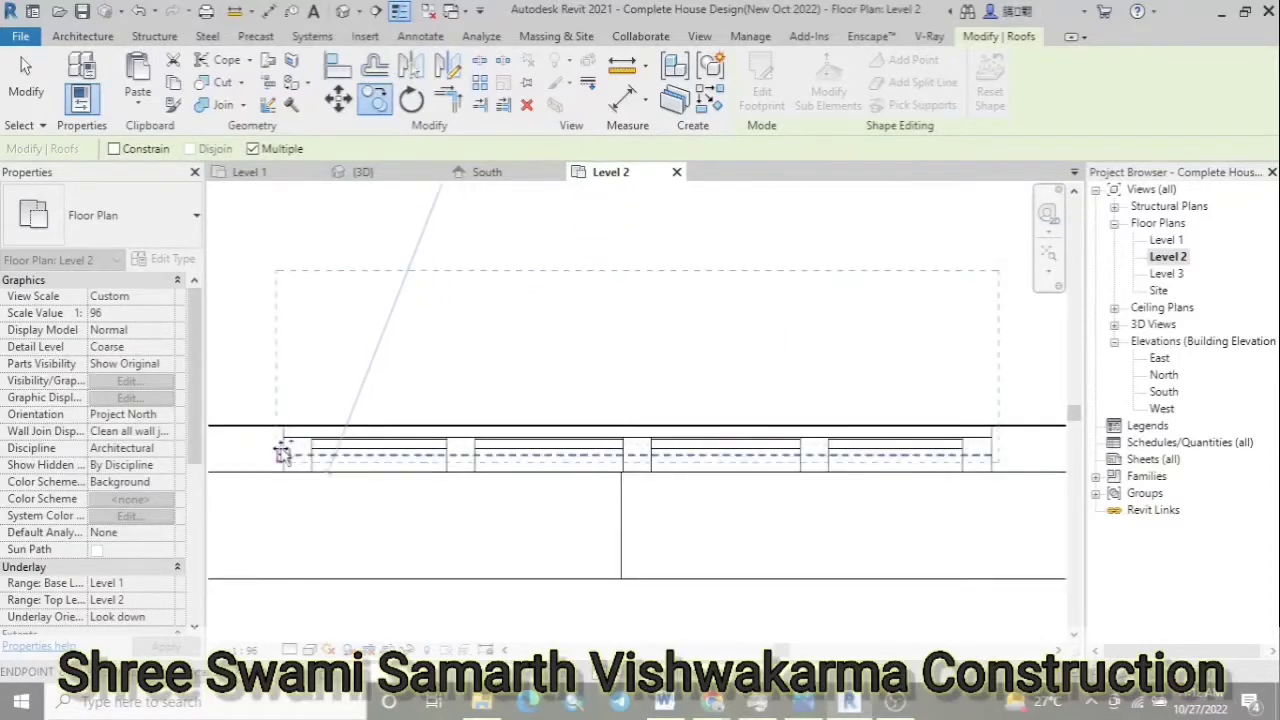
scroll(283, 453, down, 2)
scroll(500, 394, down, 3)
key(Escape)
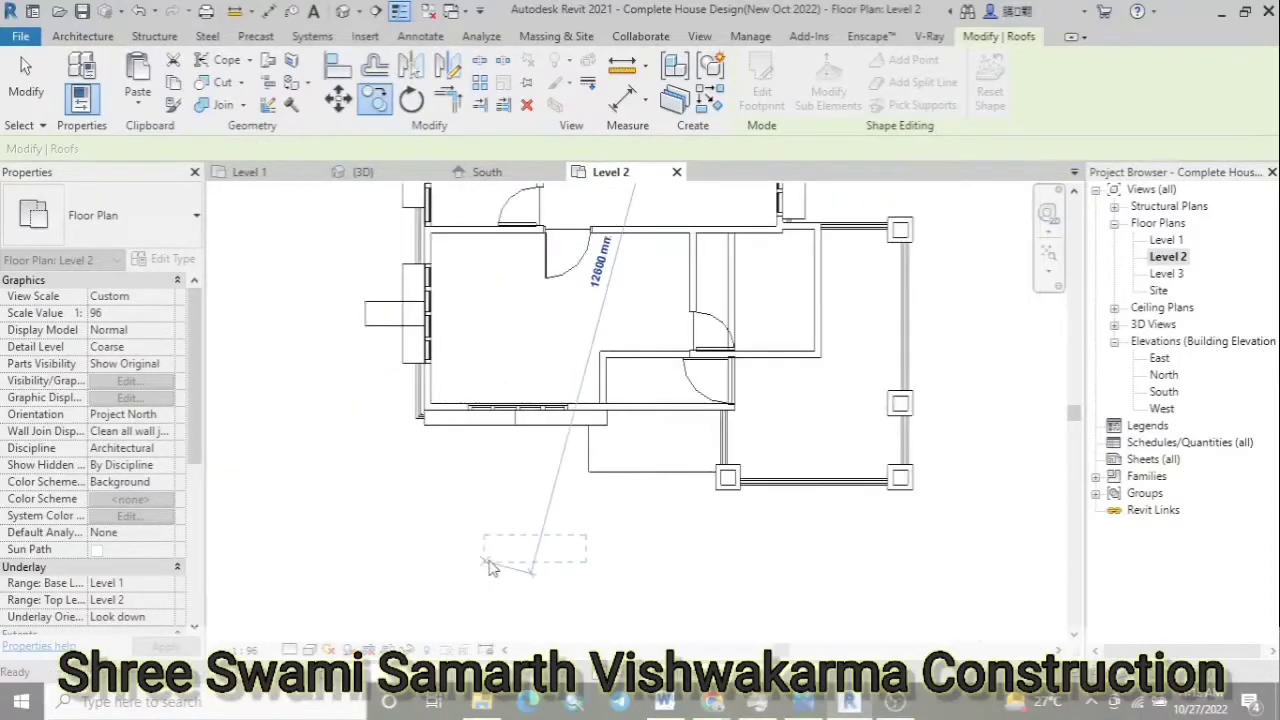
Select the chajja sunshade on the left wall
click(395, 313)
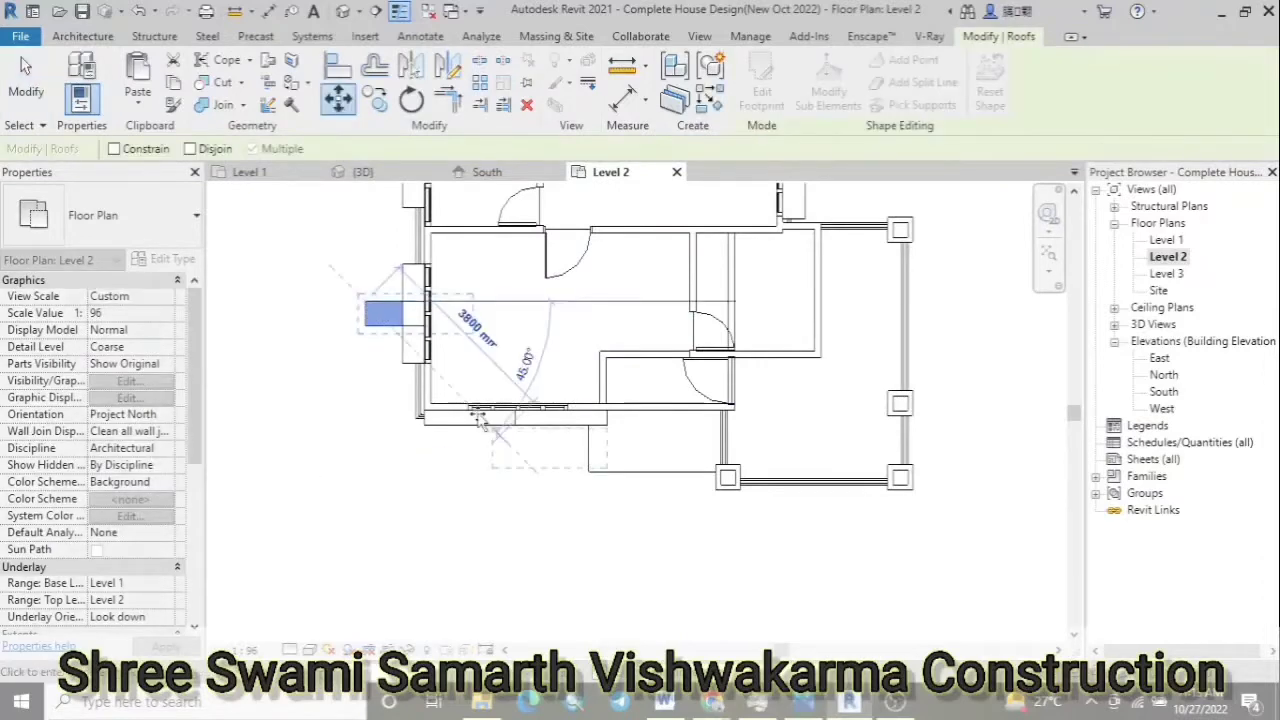
scroll(480, 420, up, 4)
scroll(426, 485, down, 5)
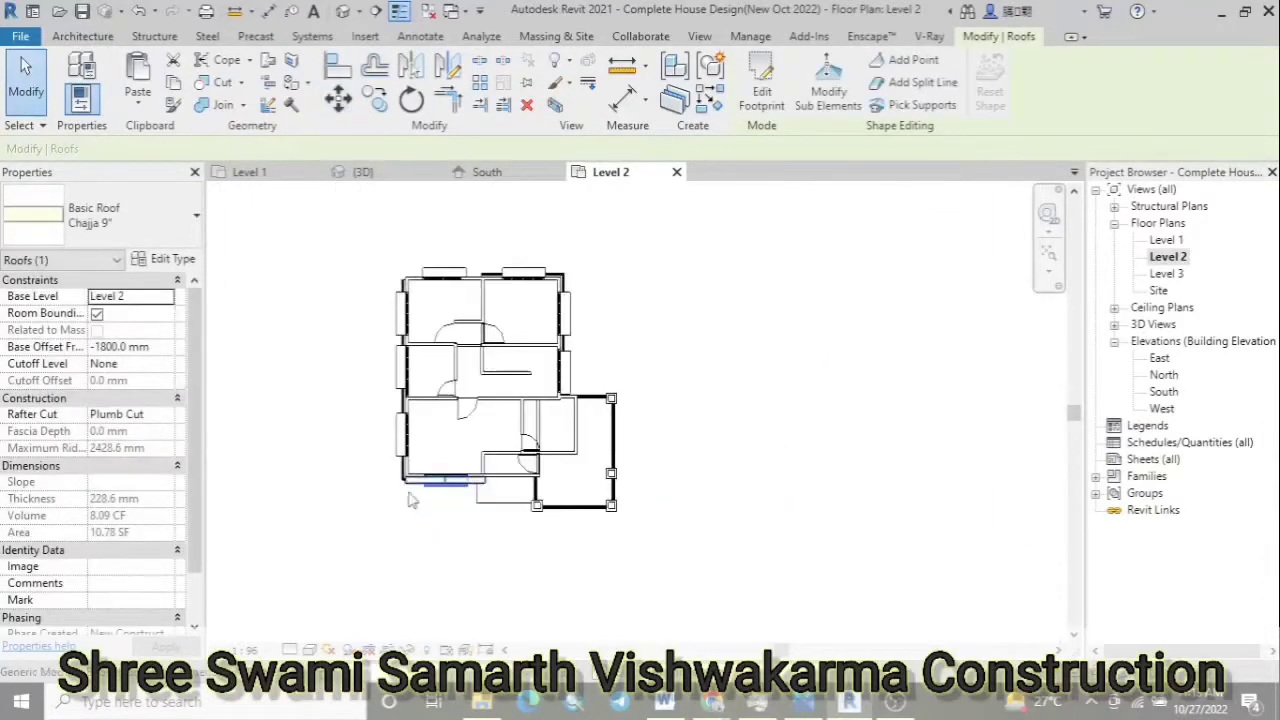
scroll(333, 254, up, 3)
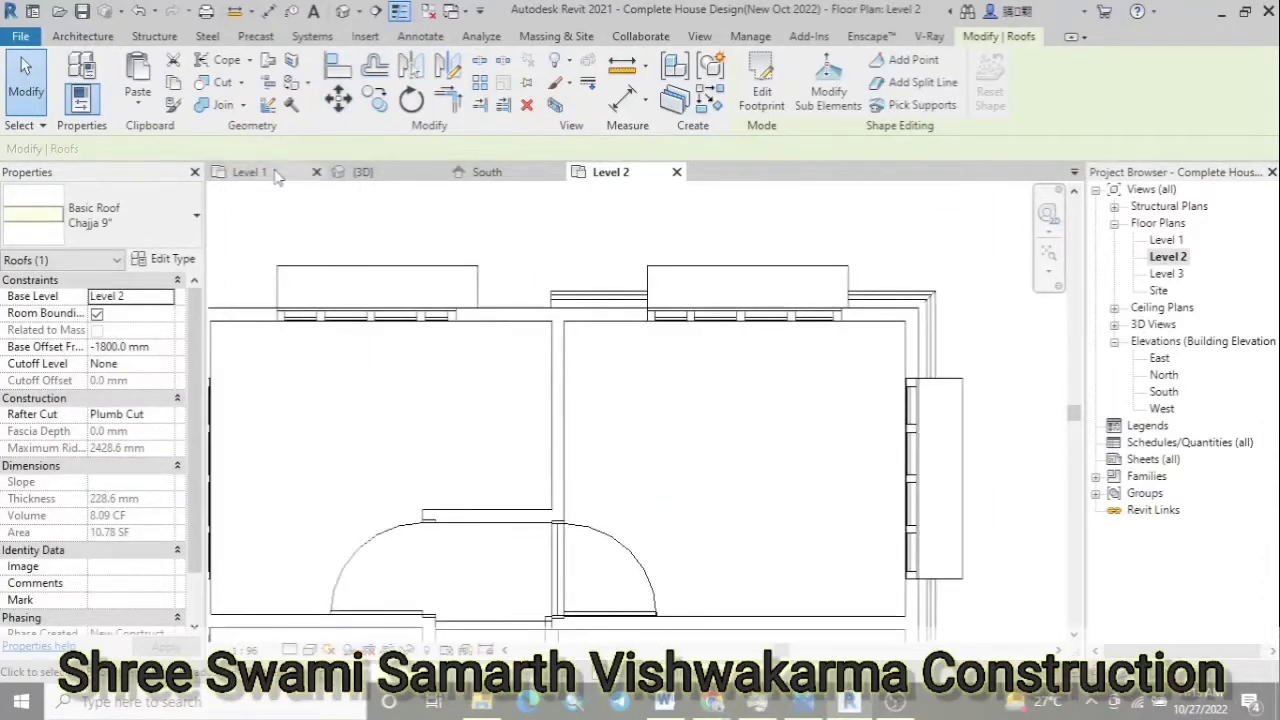
Clear the selection and view the house from its left side in the 3D view
click(362, 172)
scroll(524, 494, up, 5)
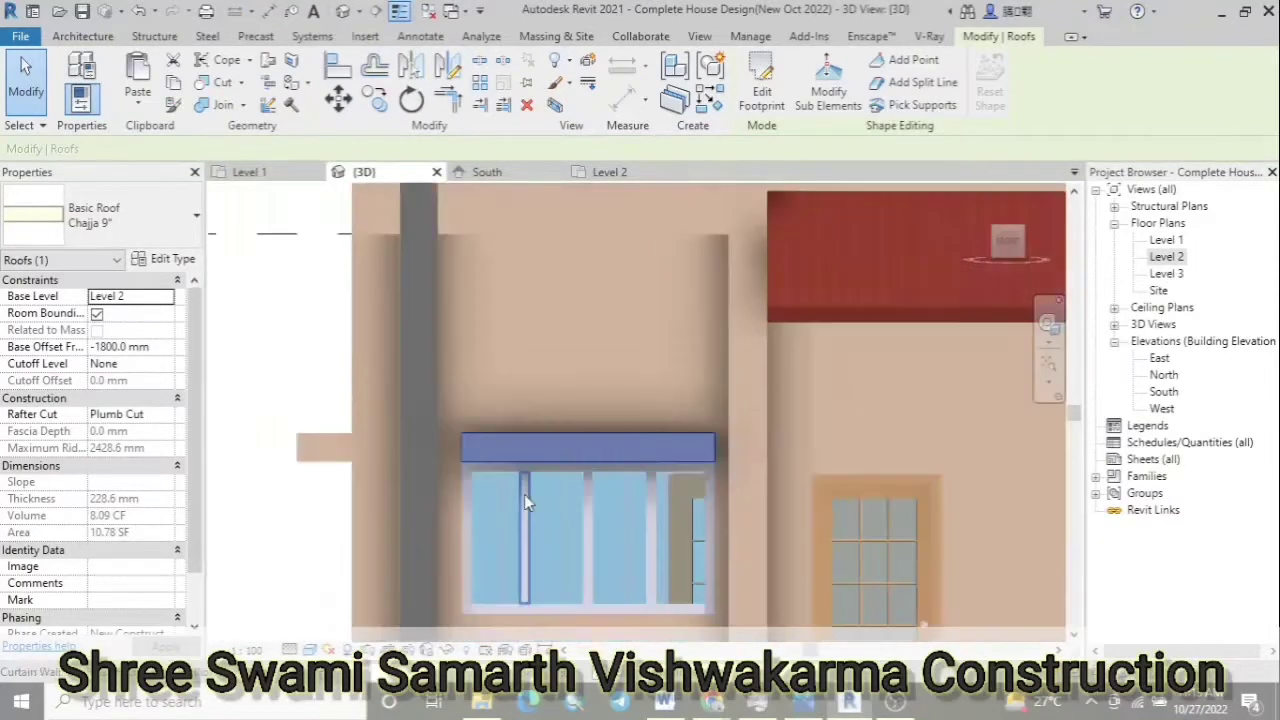
scroll(524, 494, down, 5)
scroll(560, 236, up, 3)
scroll(559, 238, up, 2)
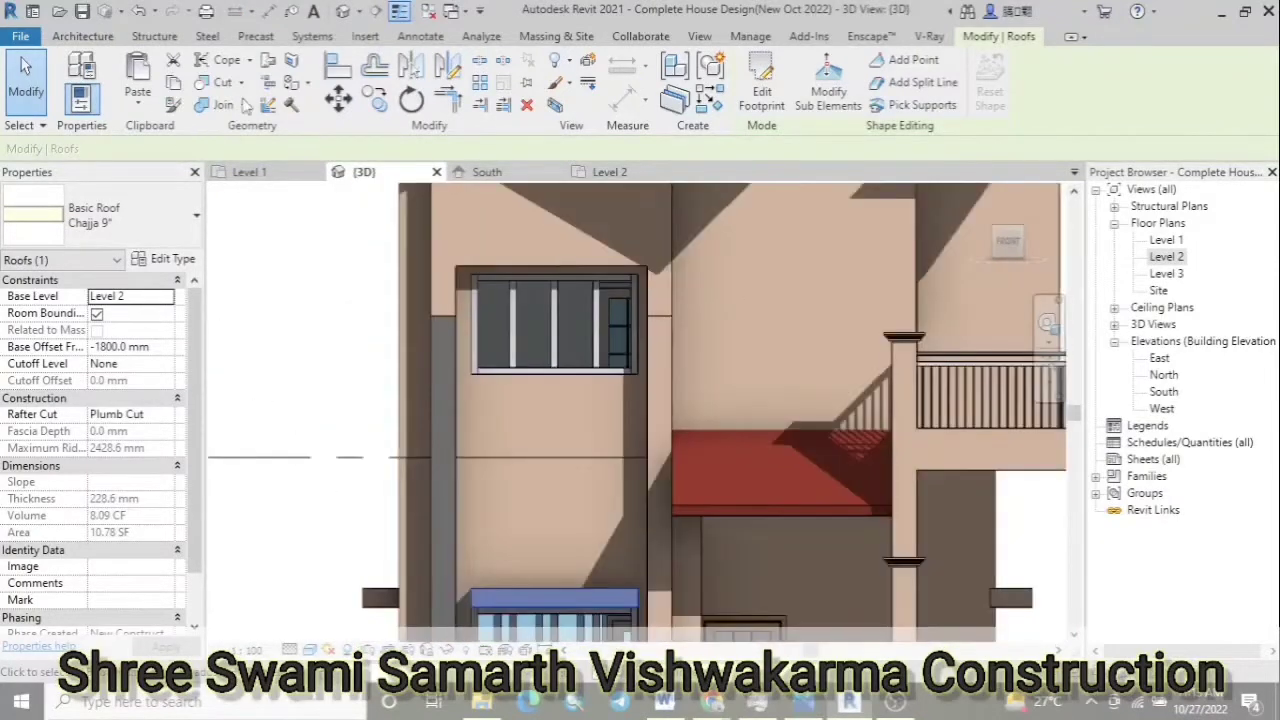
key(Escape)
scroll(472, 275, up, 2)
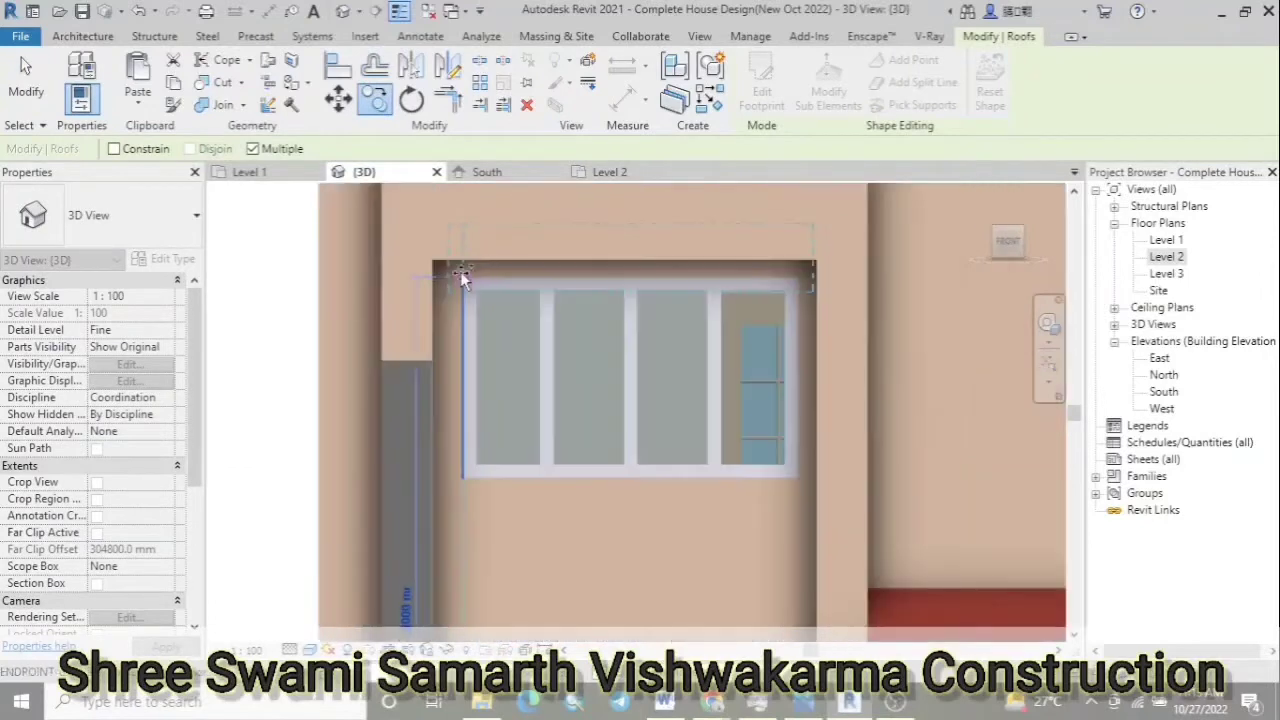
scroll(472, 275, up, 2)
scroll(467, 508, down, 2)
scroll(459, 500, down, 3)
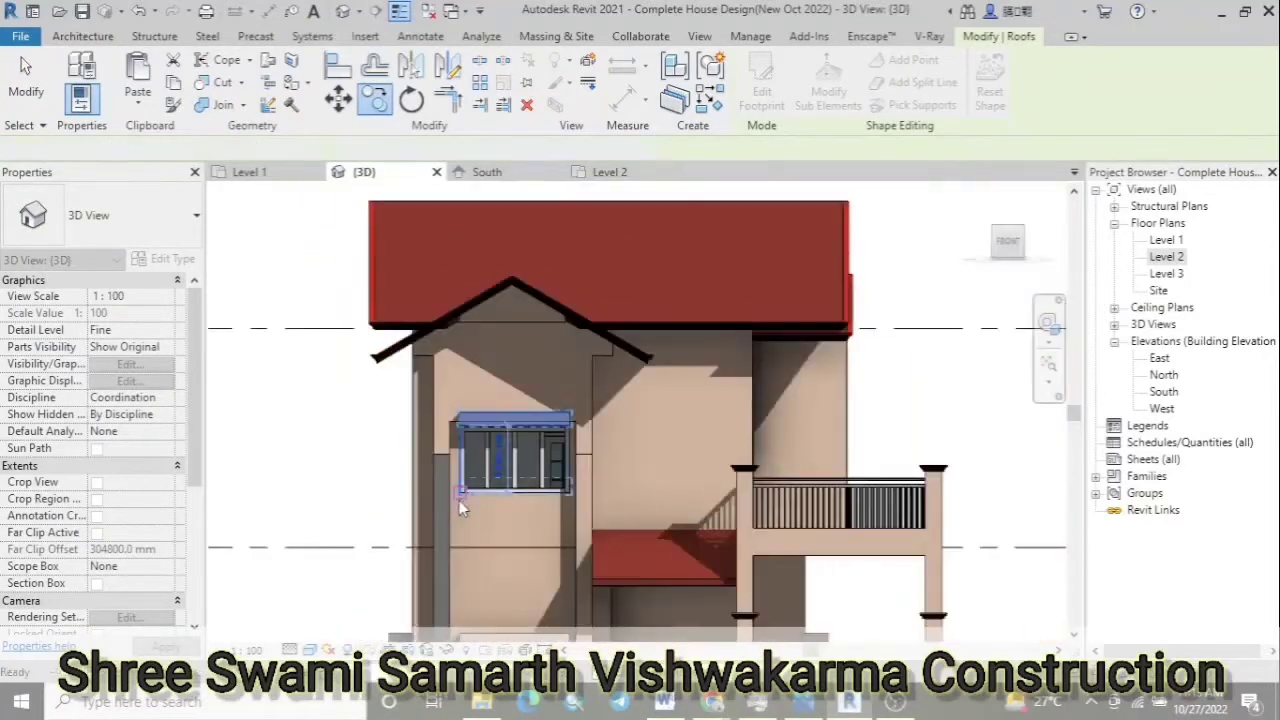
key(Escape)
shift+middle_drag(310, 437, 866, 461)
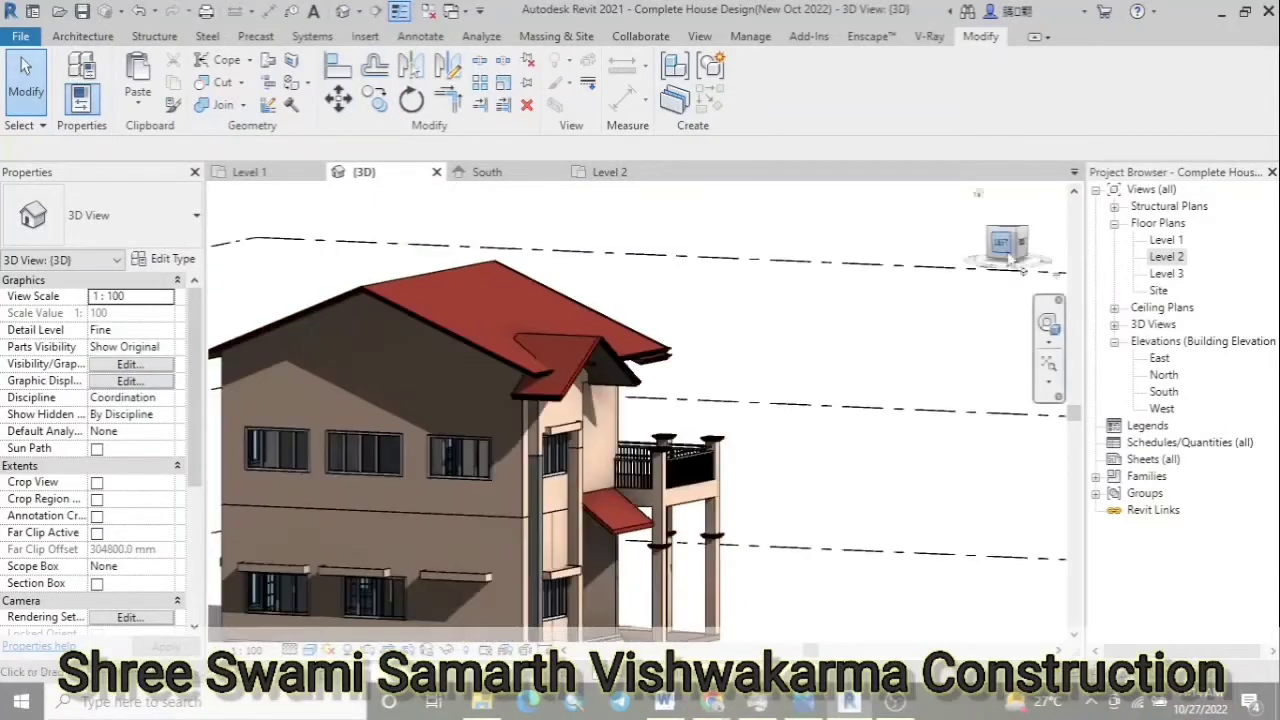
click(1000, 248)
scroll(638, 418, up, 3)
scroll(637, 415, up, 5)
scroll(637, 415, down, 1)
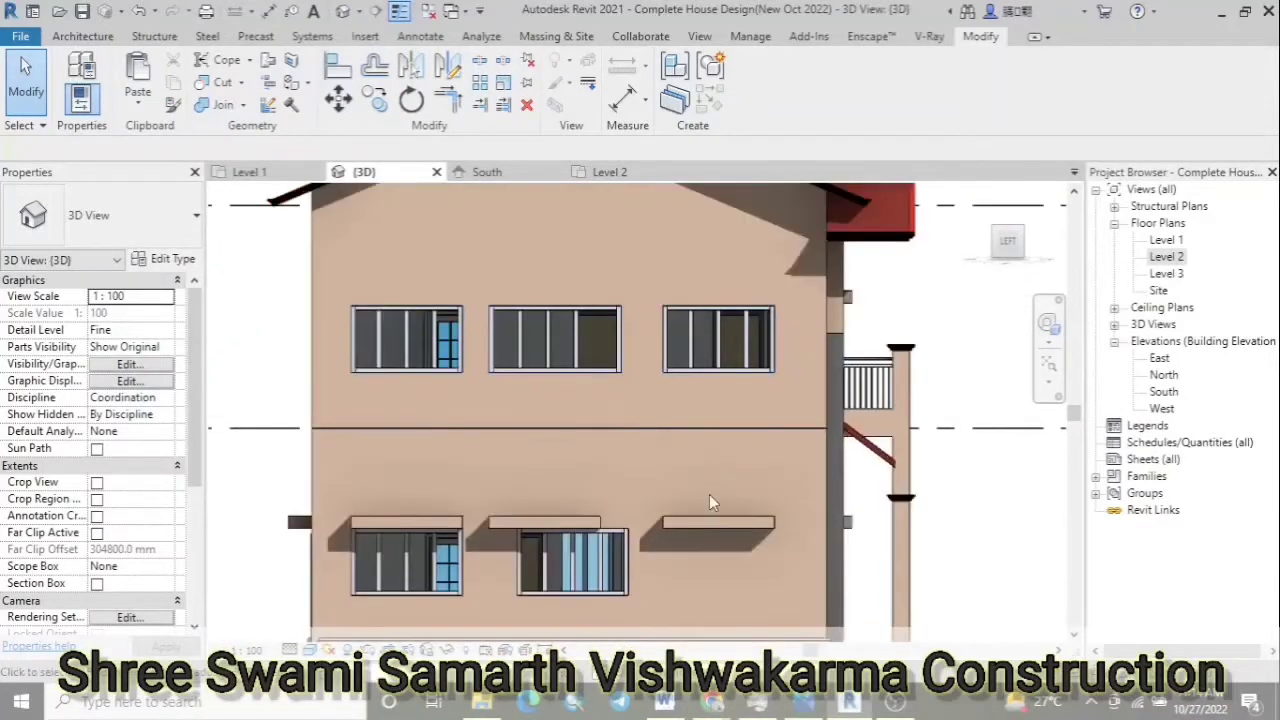
scroll(712, 552, up, 2)
Move a left-wall sunshade up above the upper-right window
click(716, 526)
click(338, 100)
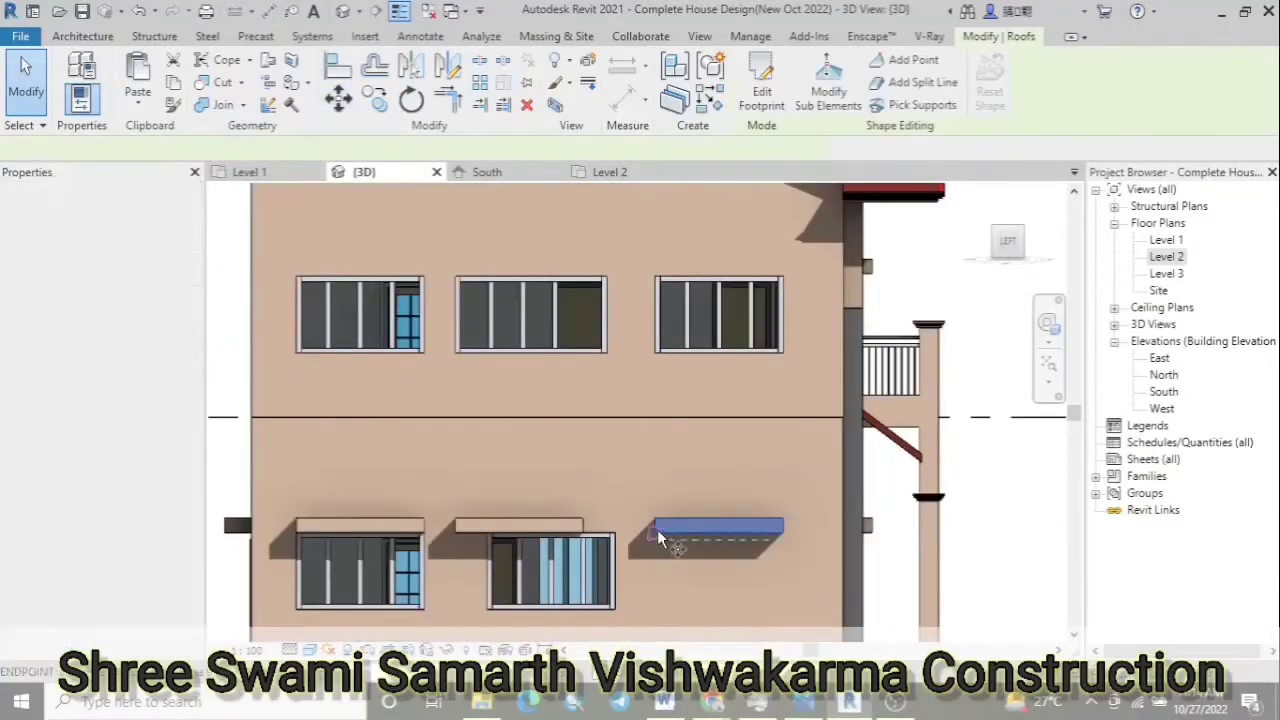
scroll(608, 277, up, 5)
click(605, 277)
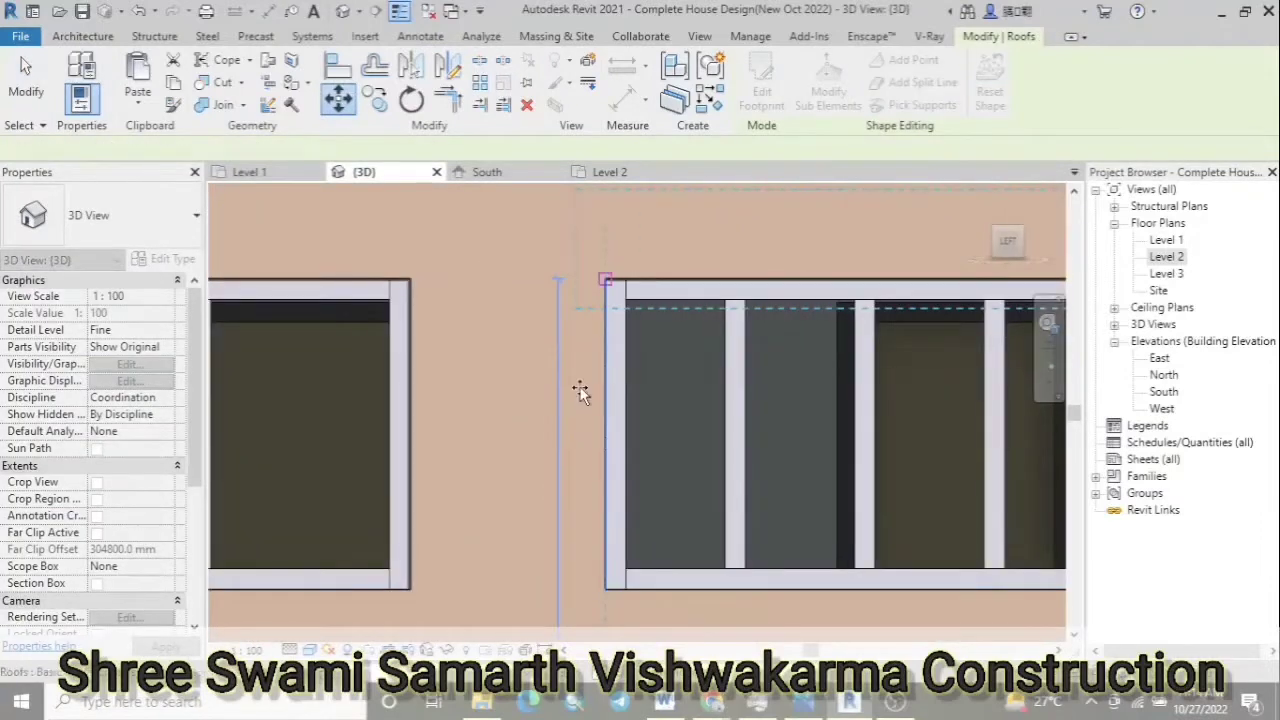
scroll(577, 385, down, 3)
scroll(585, 470, down, 2)
scroll(588, 518, up, 3)
scroll(588, 518, up, 1)
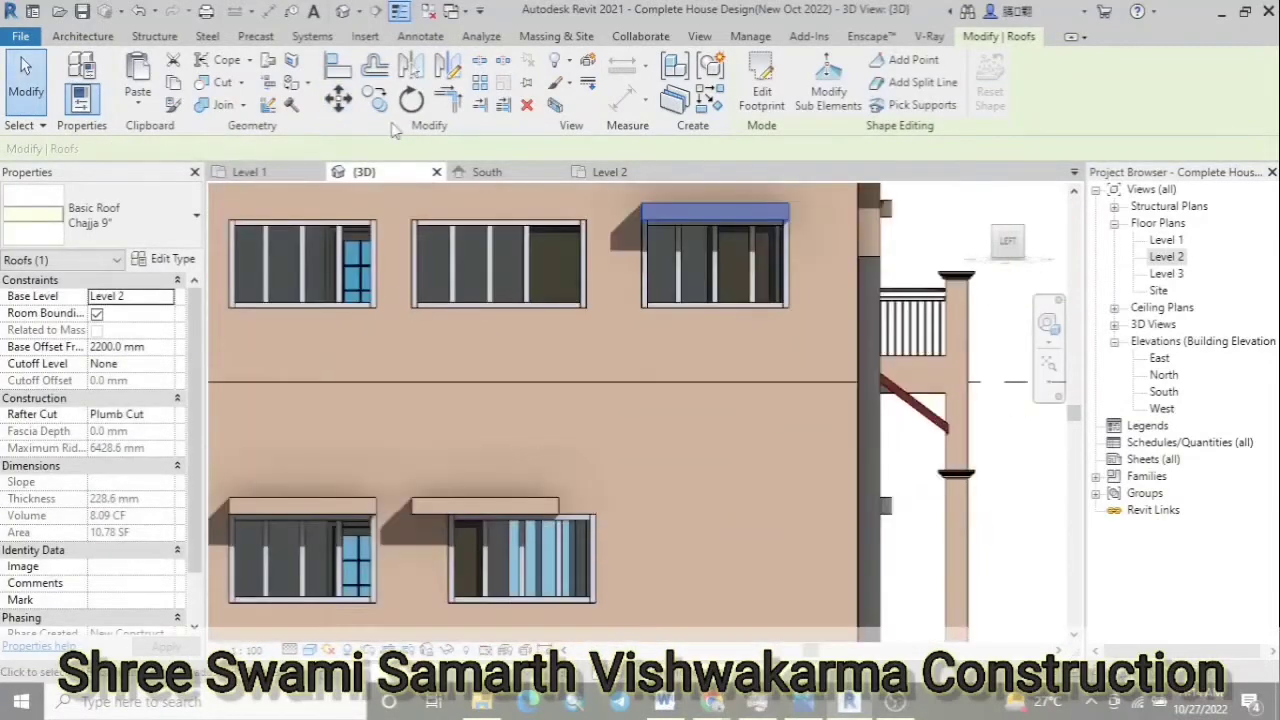
Align the moved sunshade with the window's right edge using AL
key(a)
key(l)
click(560, 508)
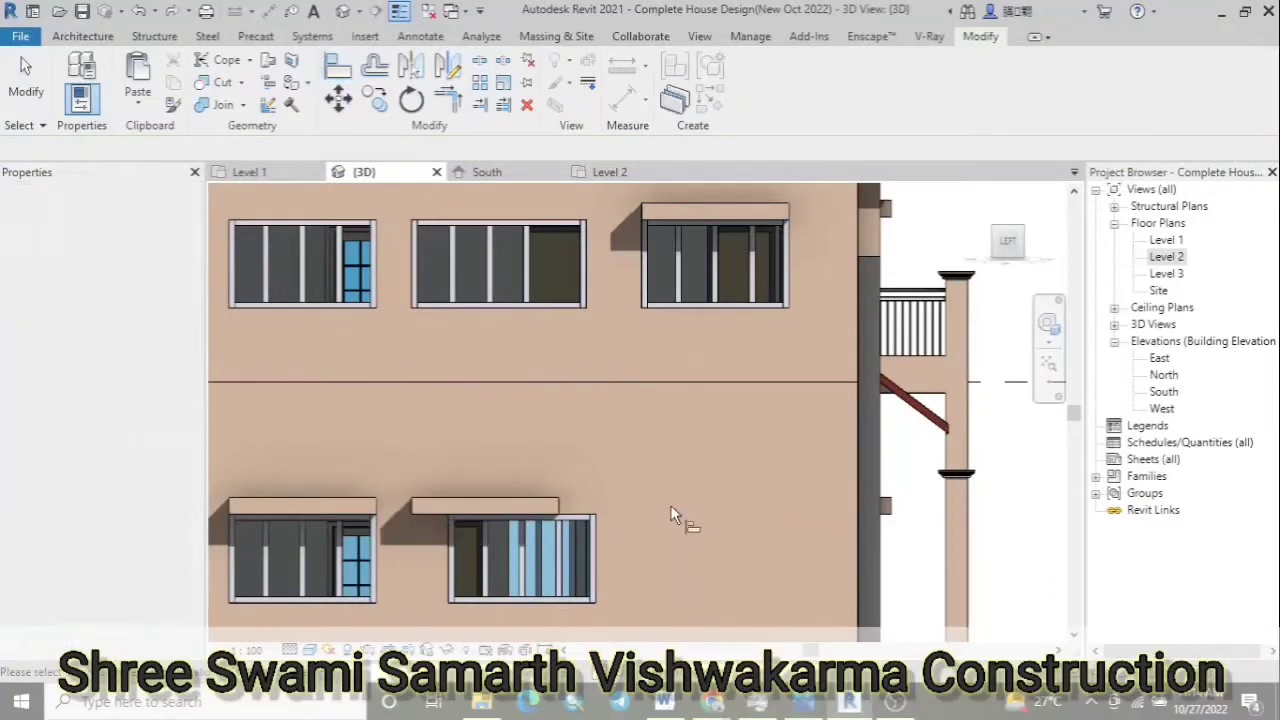
click(596, 512)
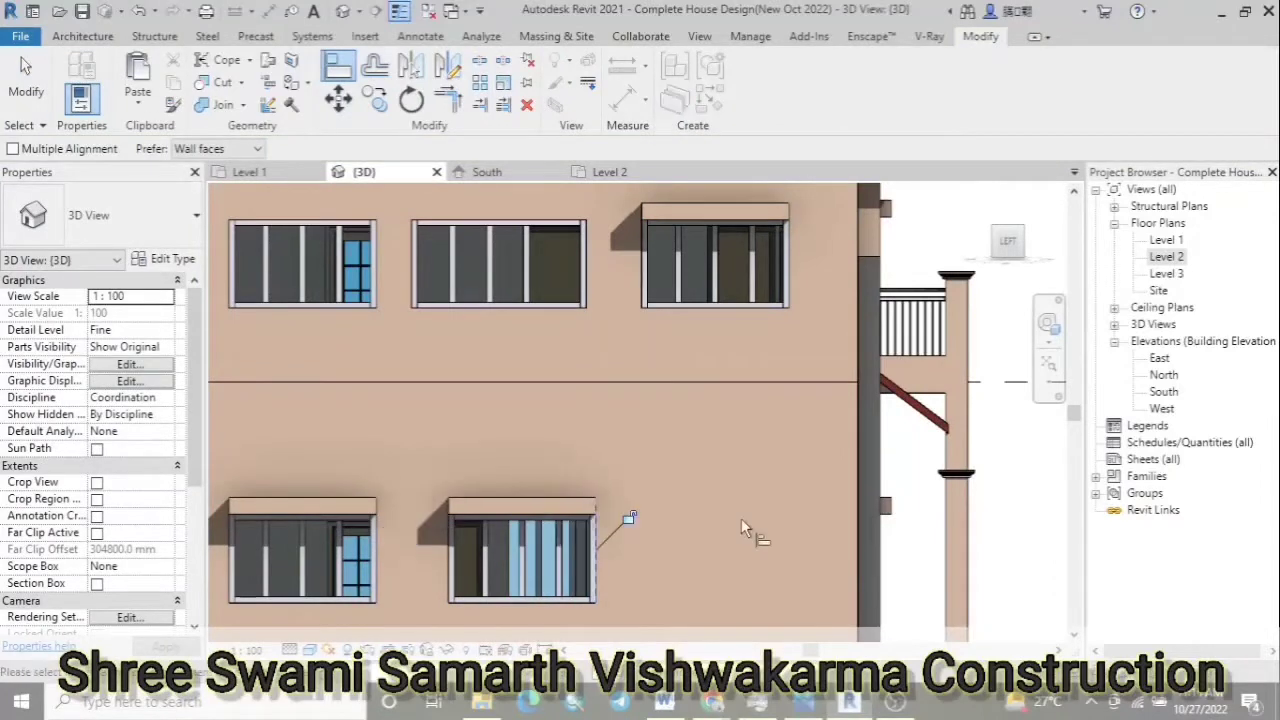
key(Escape)
scroll(460, 400, up, 2)
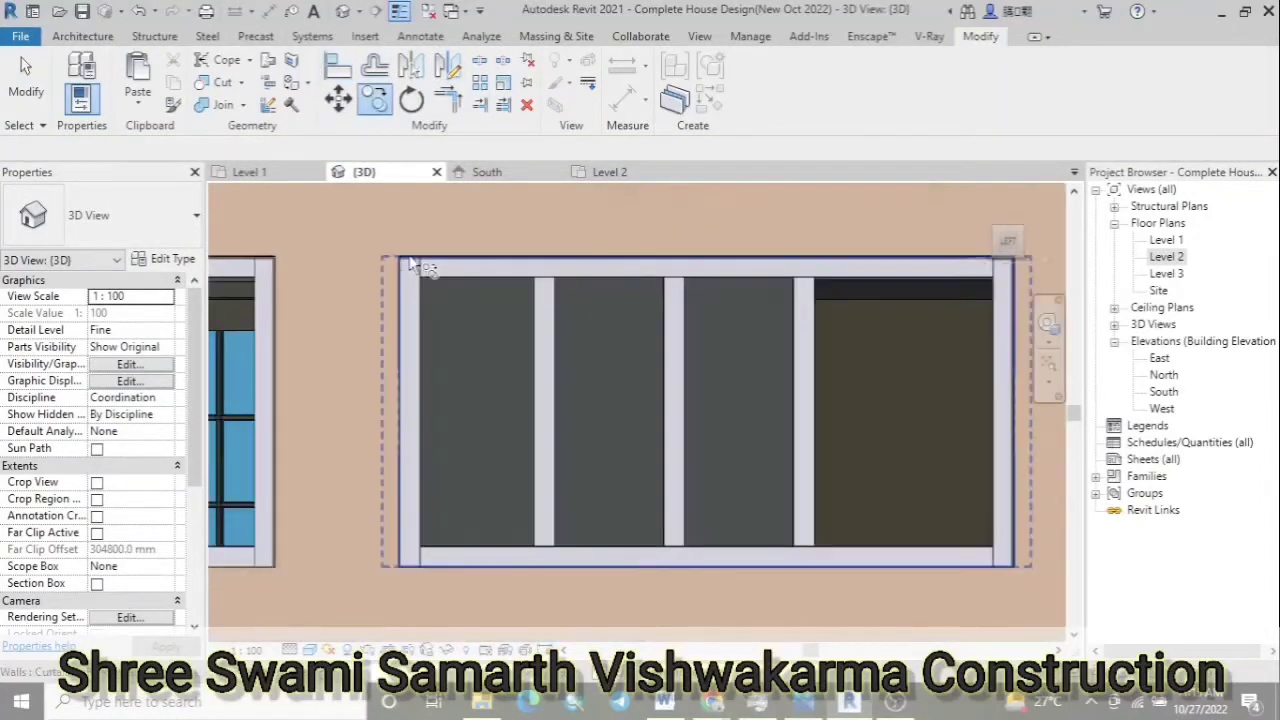
scroll(425, 258, down, 2)
Copy the lower-window sunshade above the upper-left window on Level 3
click(425, 255)
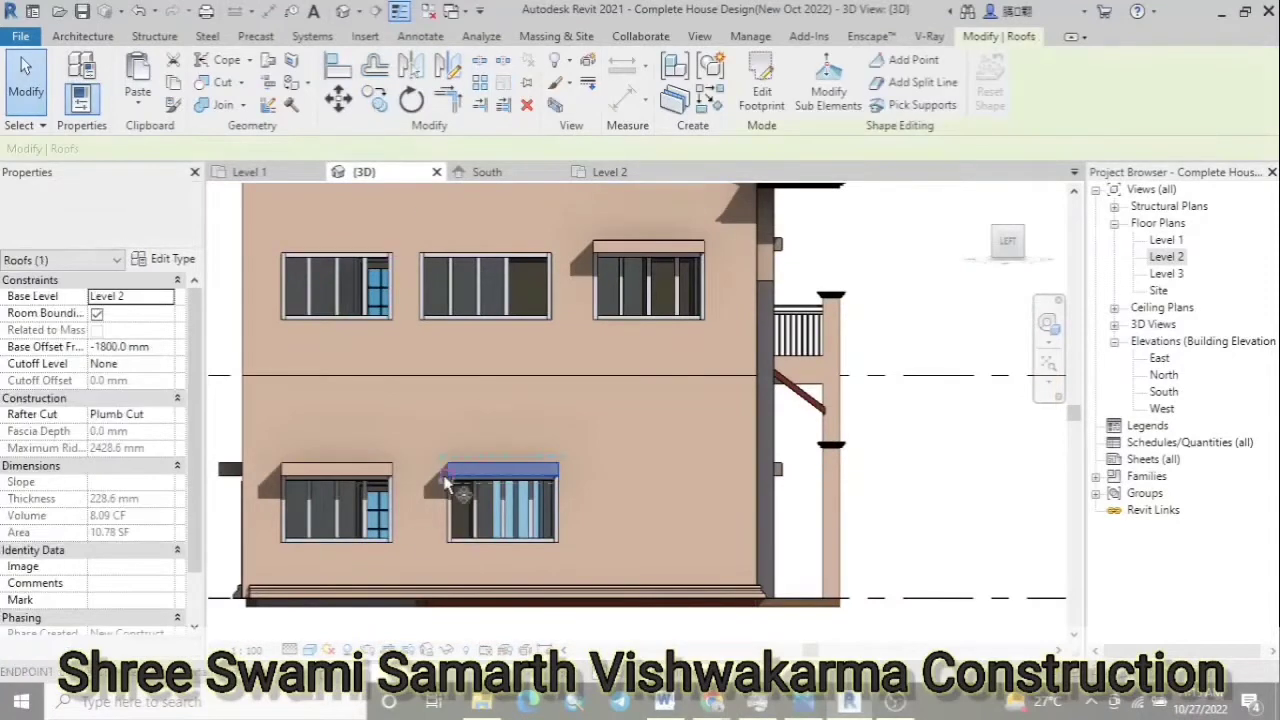
scroll(425, 258, up, 4)
scroll(498, 337, down, 2)
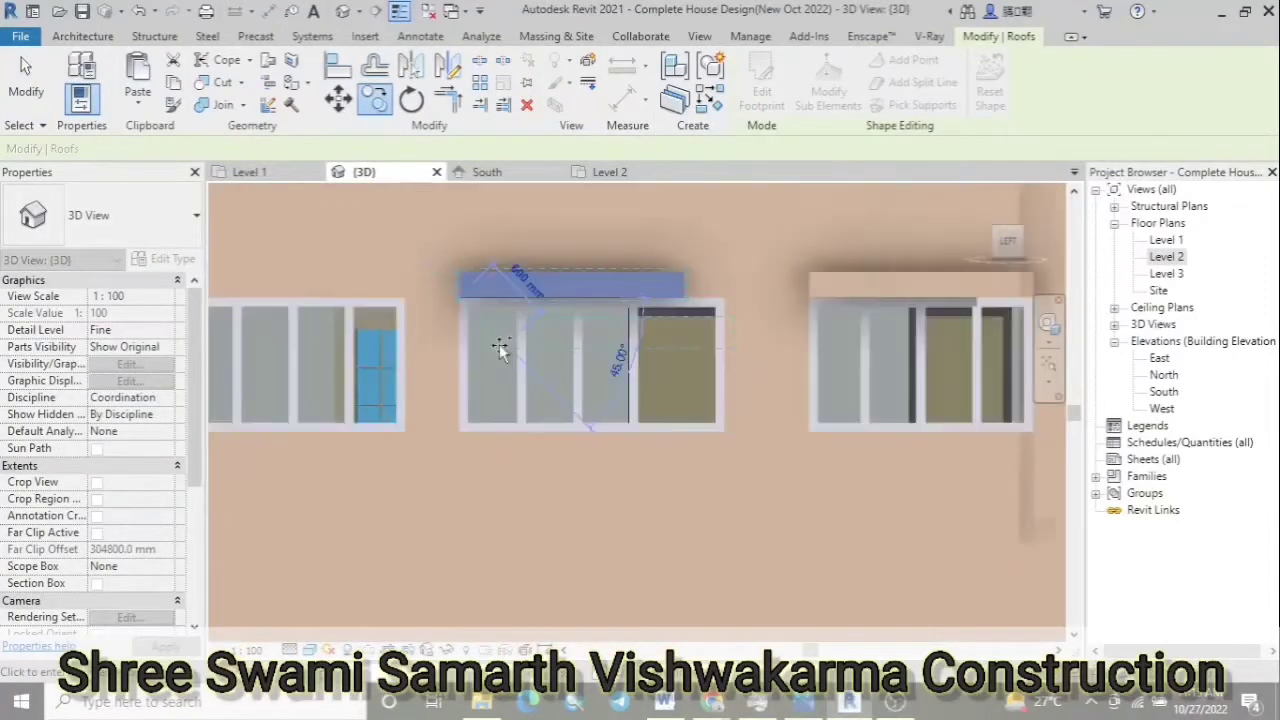
scroll(500, 400, down, 2)
scroll(430, 320, up, 3)
key(c)
key(o)
scroll(300, 370, up, 2)
click(250, 388)
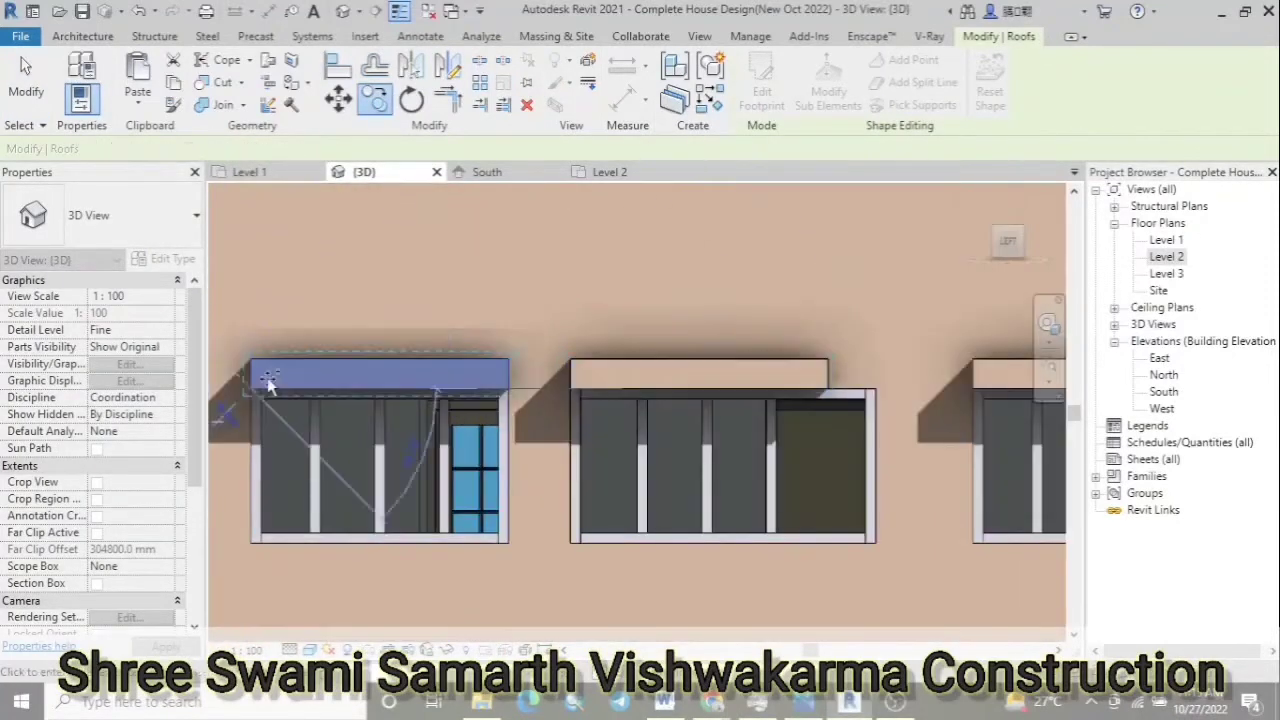
scroll(500, 400, down, 3)
key(Escape)
scroll(566, 292, up, 3)
key(a)
key(l)
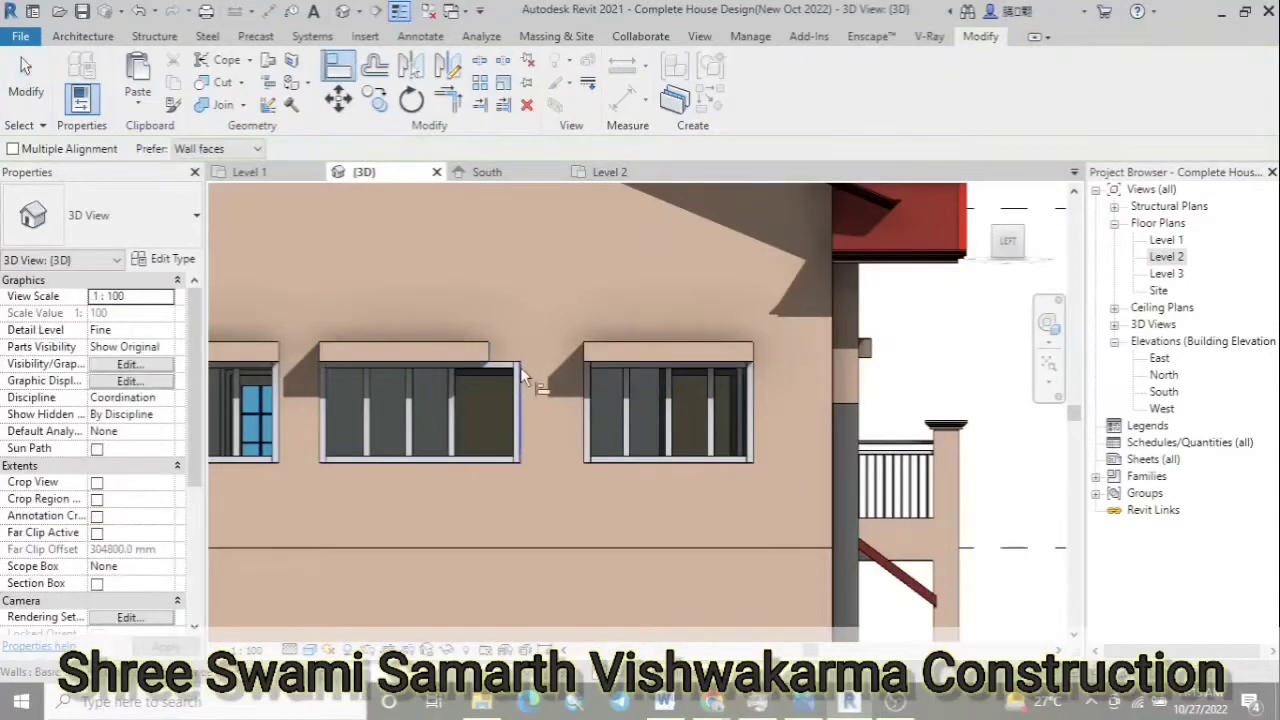
scroll(512, 318, up, 2)
key(Escape)
Reshape the upper-middle sunshade's footprint in the Level 2 plan to span the window (12.78 SF)
double_click(611, 307)
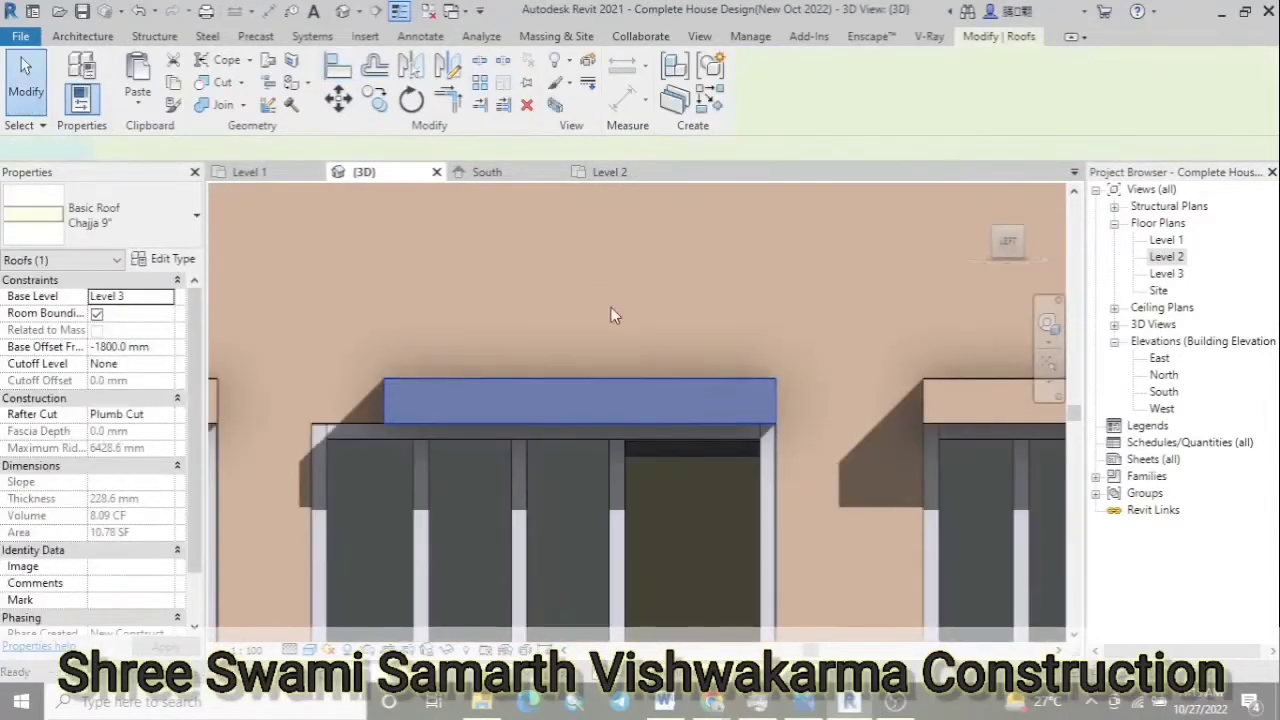
click(589, 173)
scroll(393, 500, up, 3)
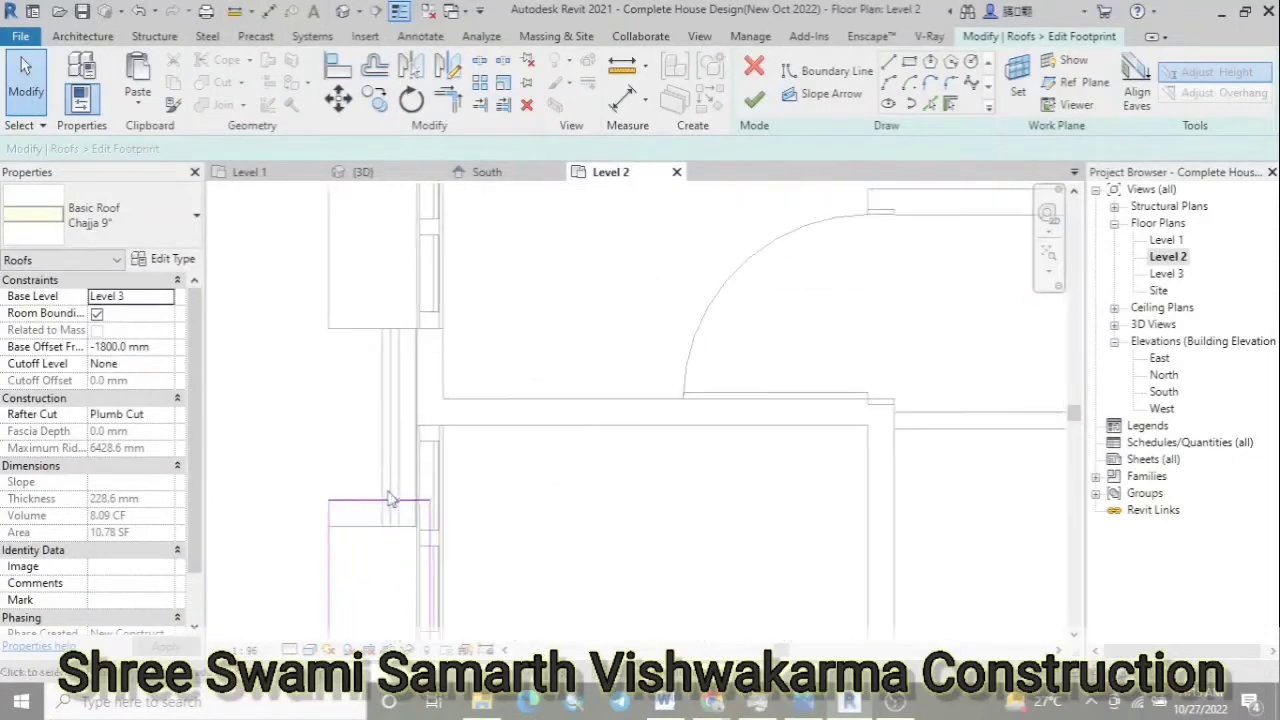
click(330, 420)
scroll(486, 443, down, 2)
scroll(470, 440, down, 1)
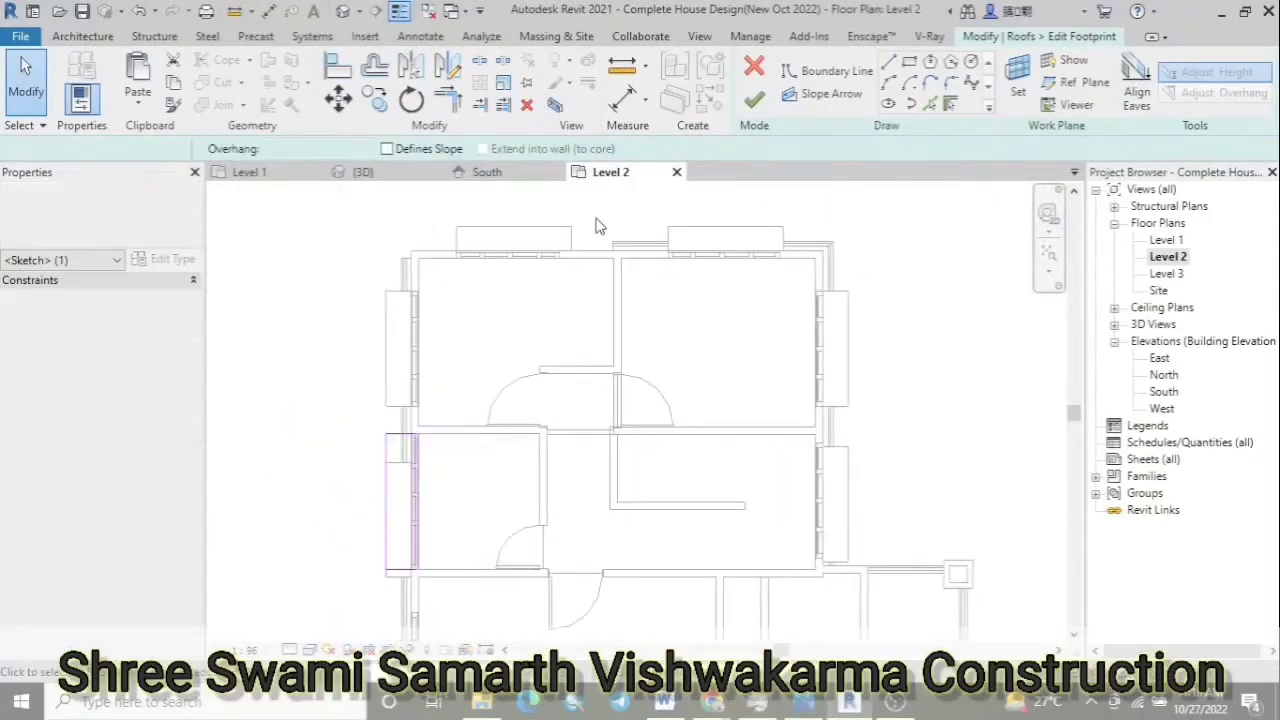
click(755, 100)
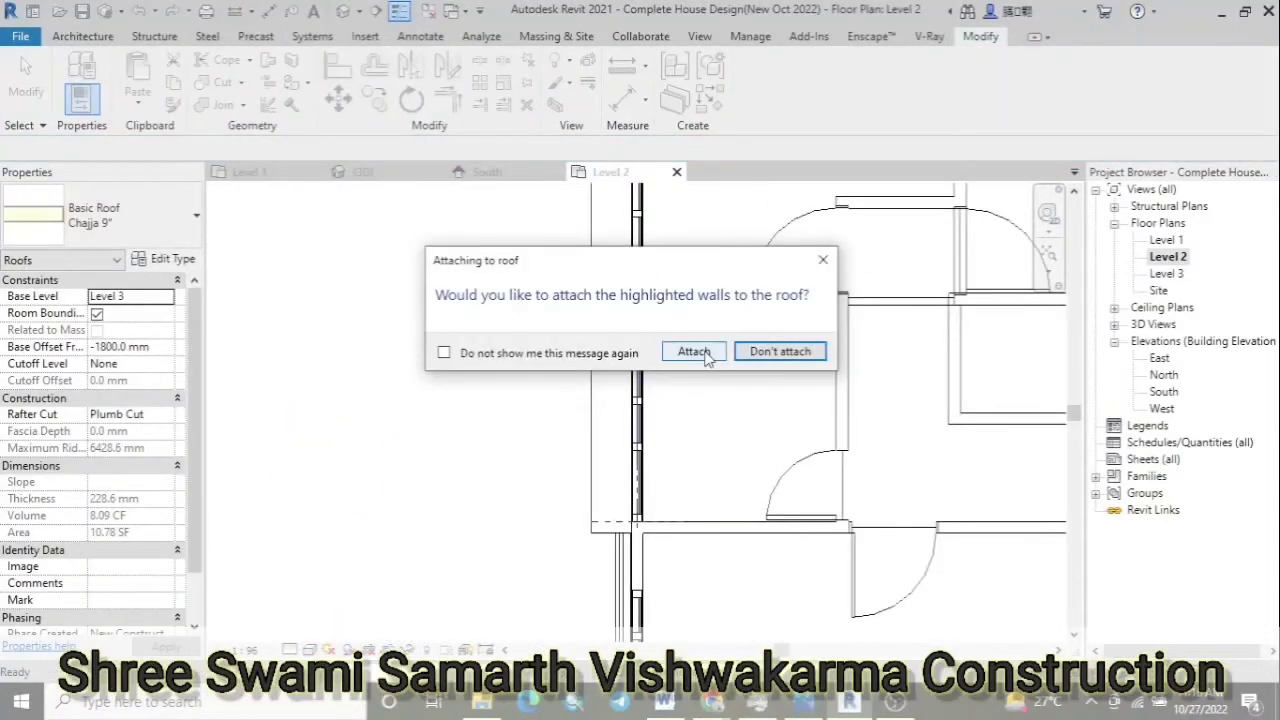
Attach the highlighted walls to the sunshade and return to the 3D view
click(693, 352)
click(363, 172)
scroll(489, 329, down, 2)
scroll(505, 340, down, 2)
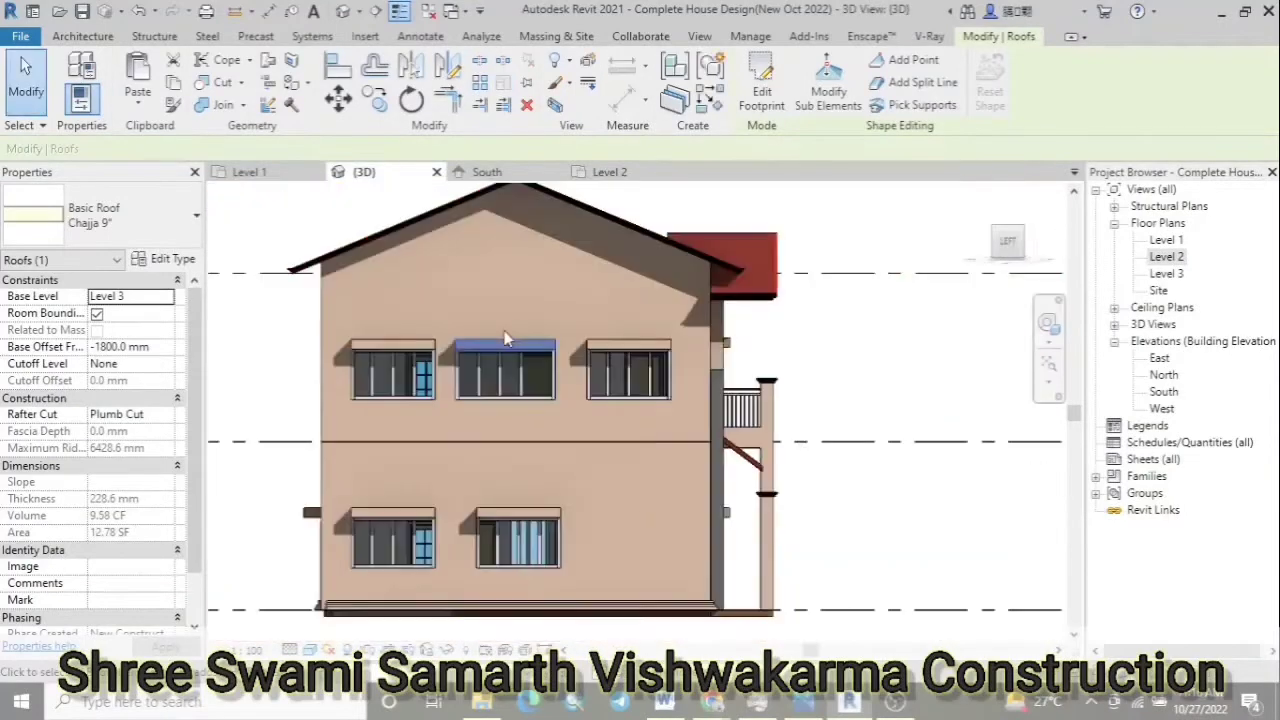
click(899, 504)
Zoom in on the lower-window sunshade, briefly starting and cancelling Align
scroll(655, 420, down, 5)
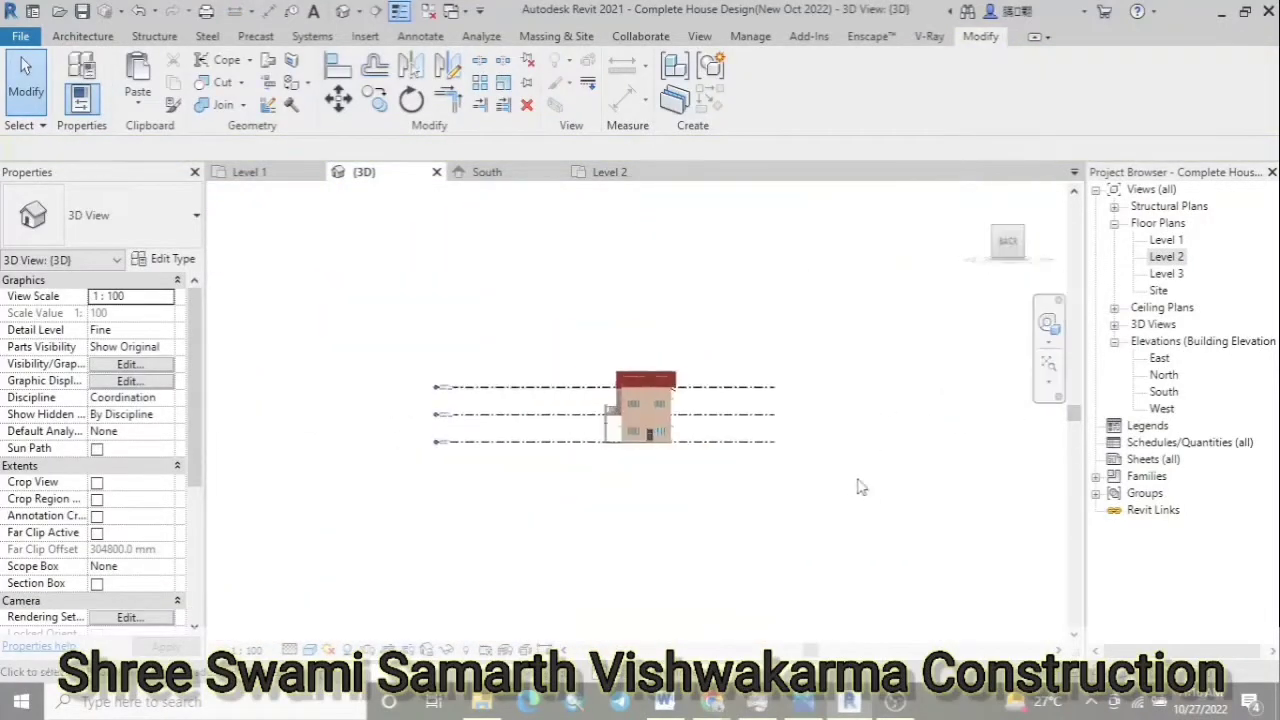
scroll(687, 420, up, 2)
scroll(687, 395, up, 2)
scroll(486, 525, up, 3)
scroll(486, 531, up, 1)
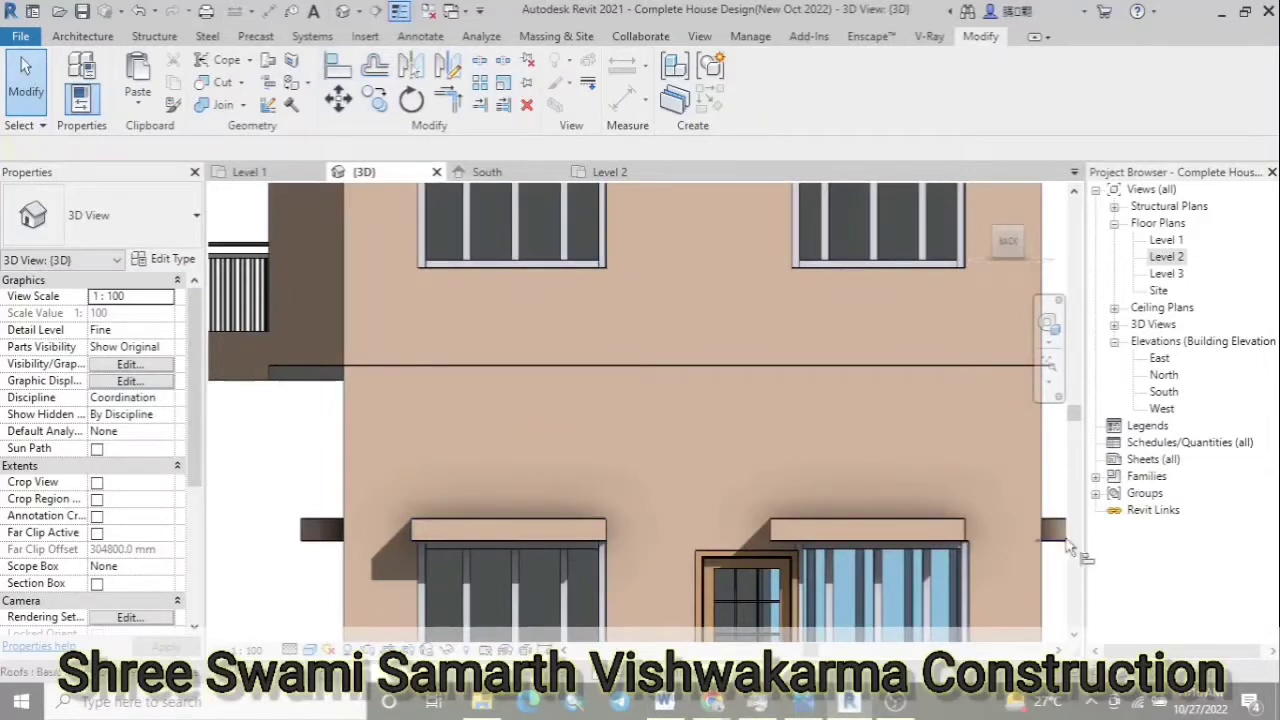
key(a)
key(l)
scroll(601, 448, down, 1)
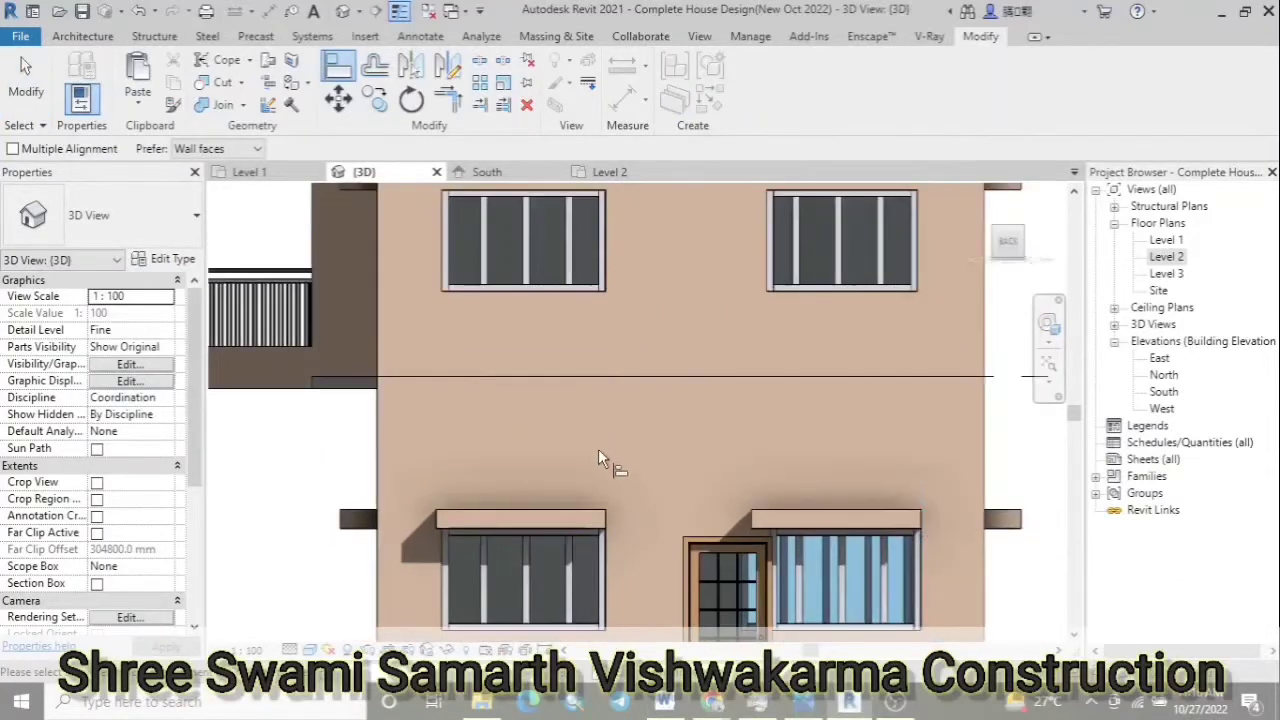
key(Escape)
Align the lower sunshade's footprint edge to the wall face (9.69 SF) and check it in 3D
click(855, 520)
click(777, 108)
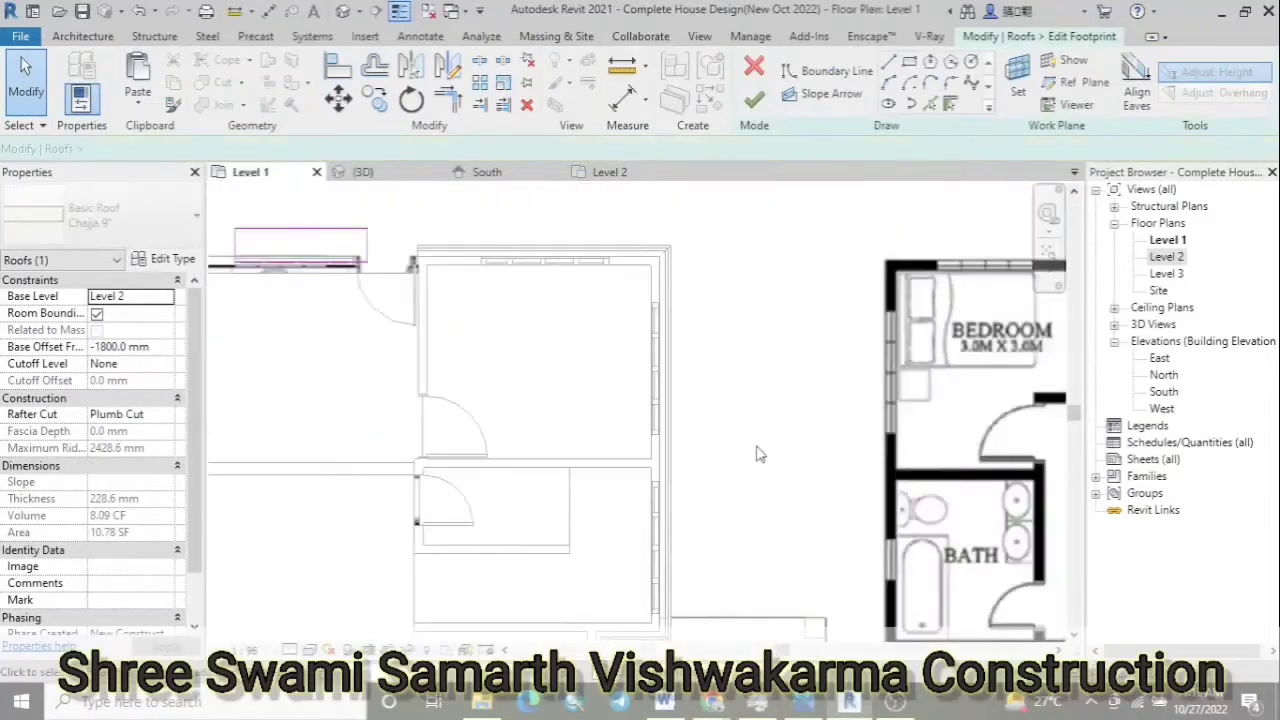
click(545, 344)
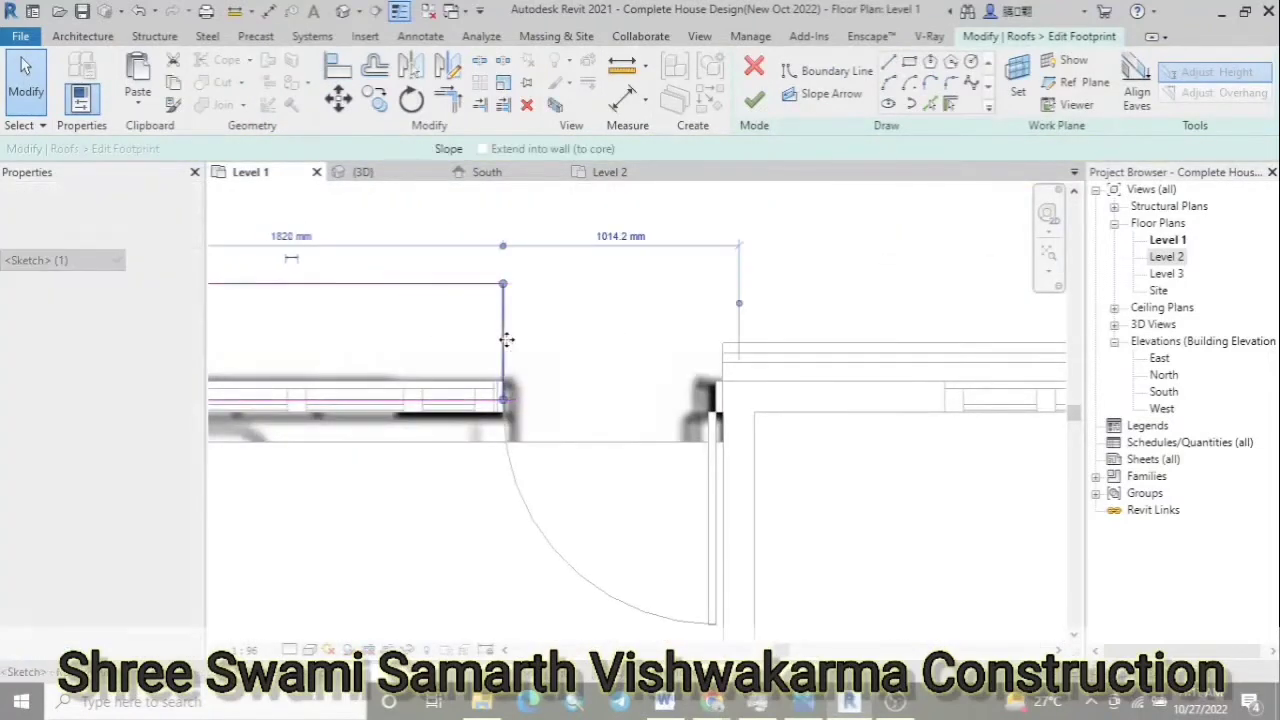
scroll(490, 380, up, 3)
scroll(478, 420, up, 2)
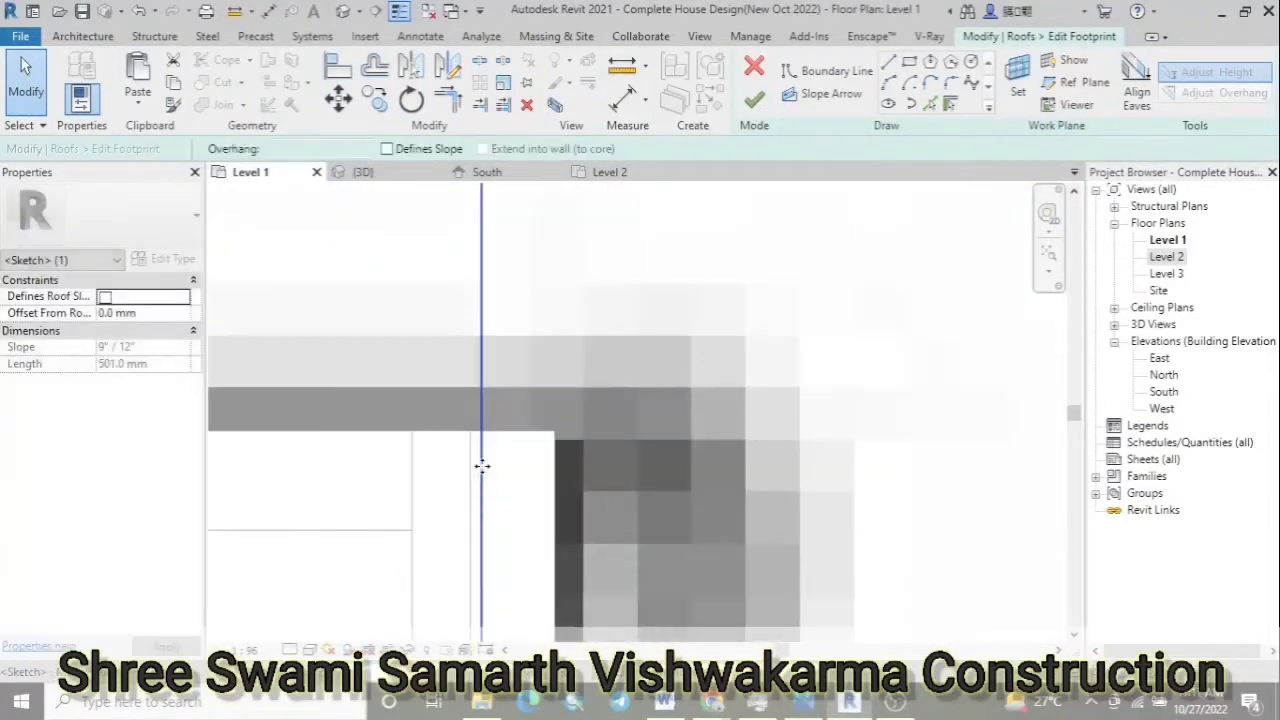
key(a)
key(l)
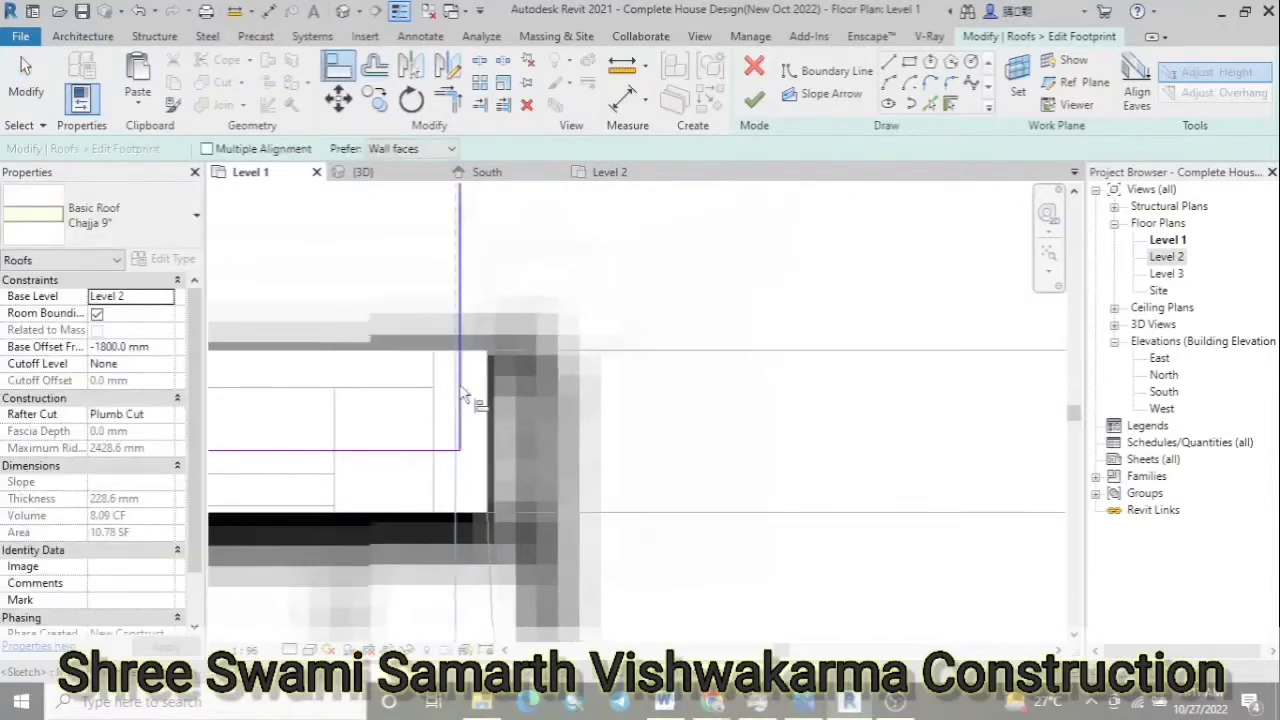
scroll(530, 318, down, 2)
scroll(530, 318, down, 2)
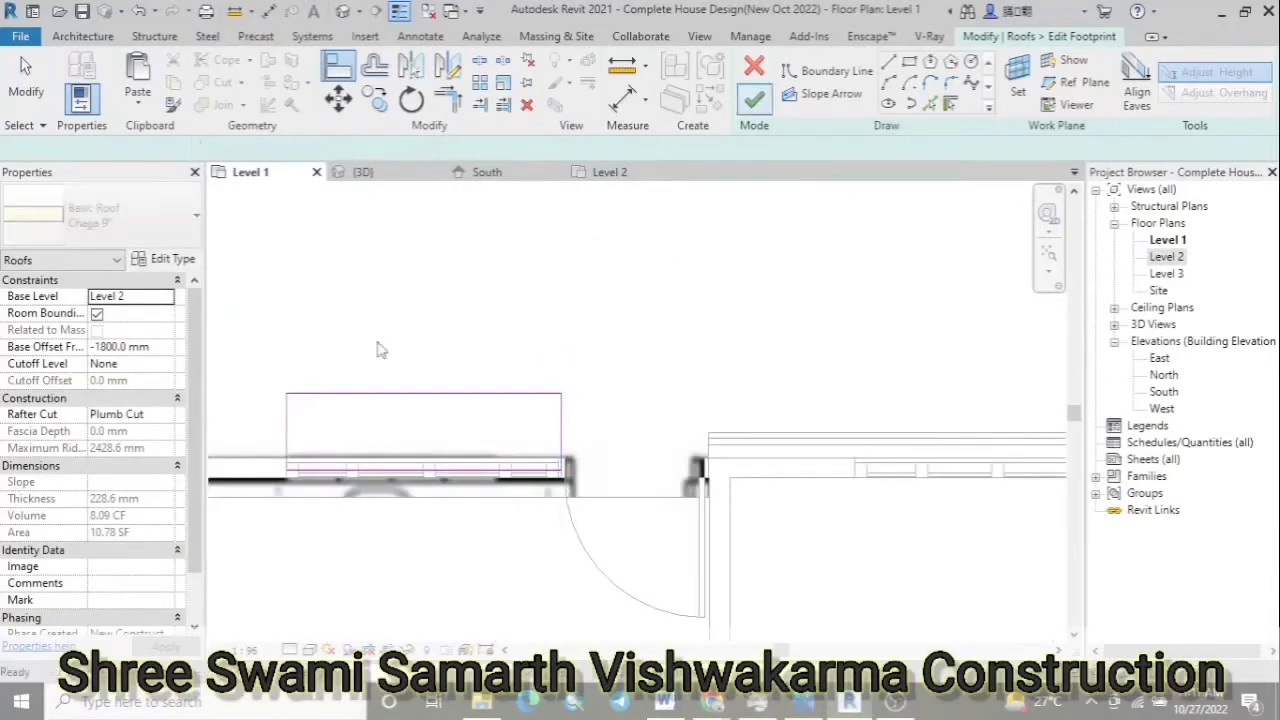
click(754, 98)
click(362, 172)
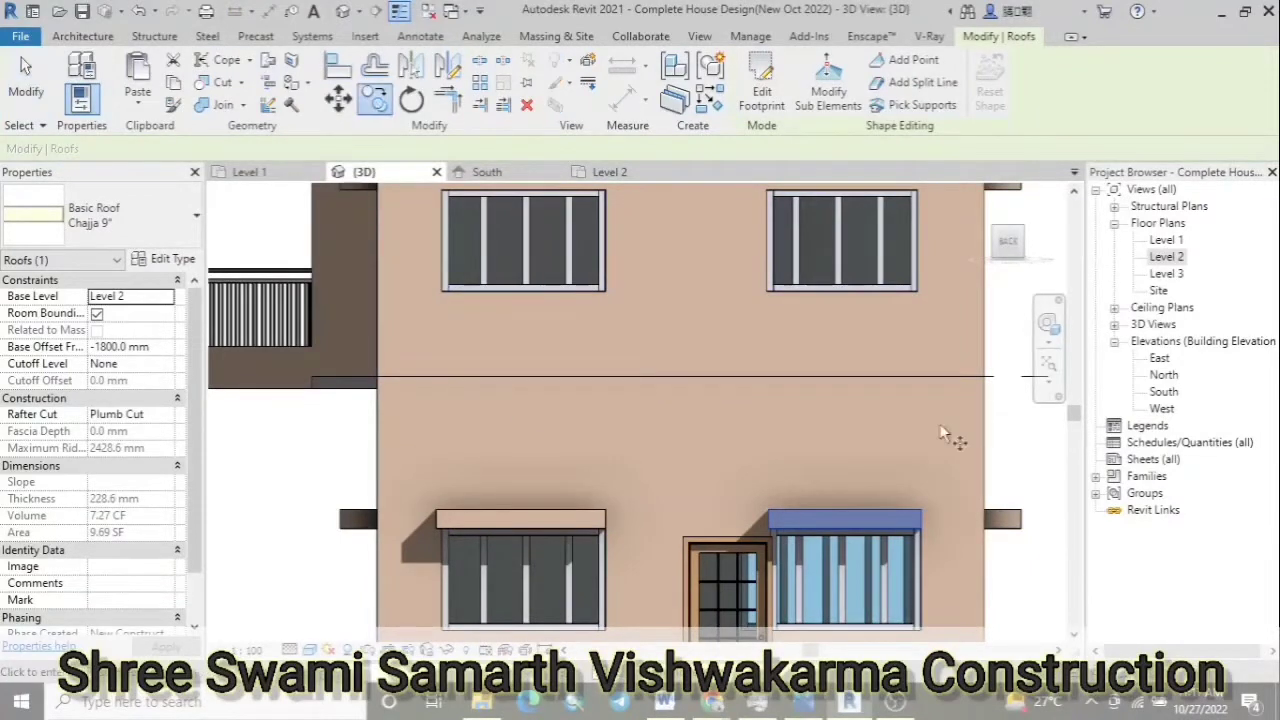
Copy the Chajja 9" sunshade from its corner to above the upper-floor window
scroll(903, 240, up, 5)
key(c)
key(o)
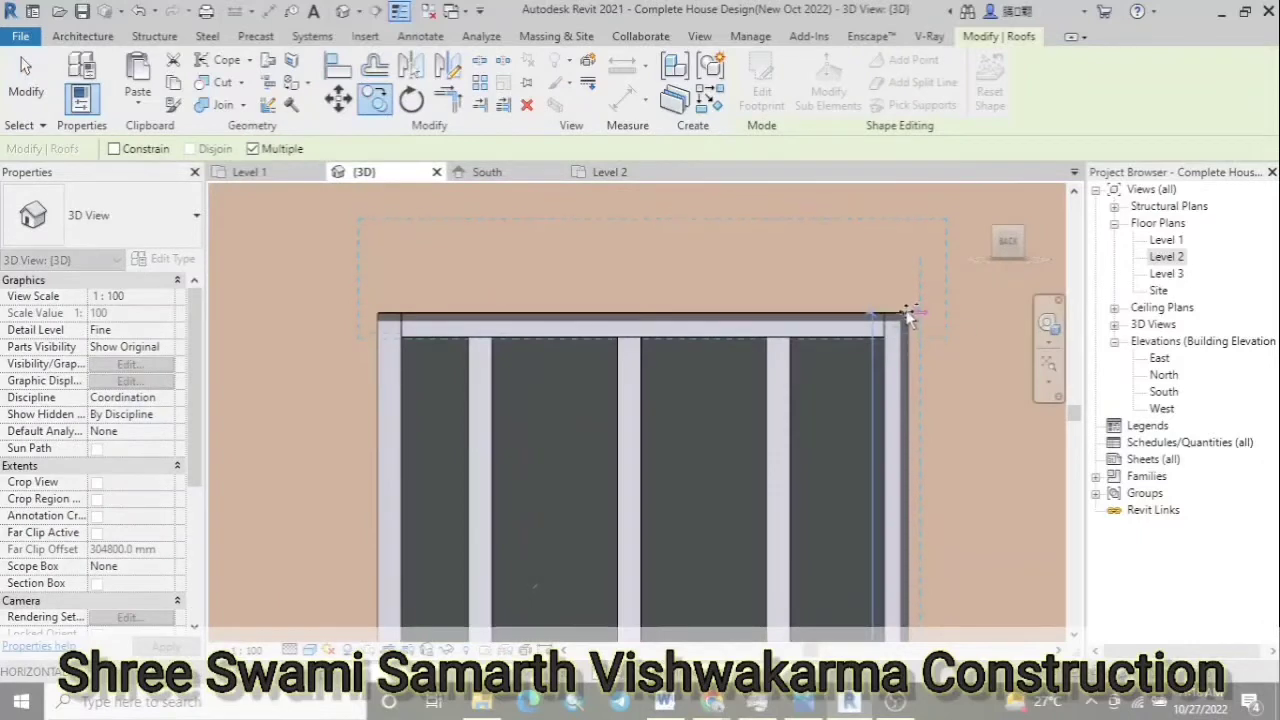
scroll(988, 393, down, 3)
click(965, 392)
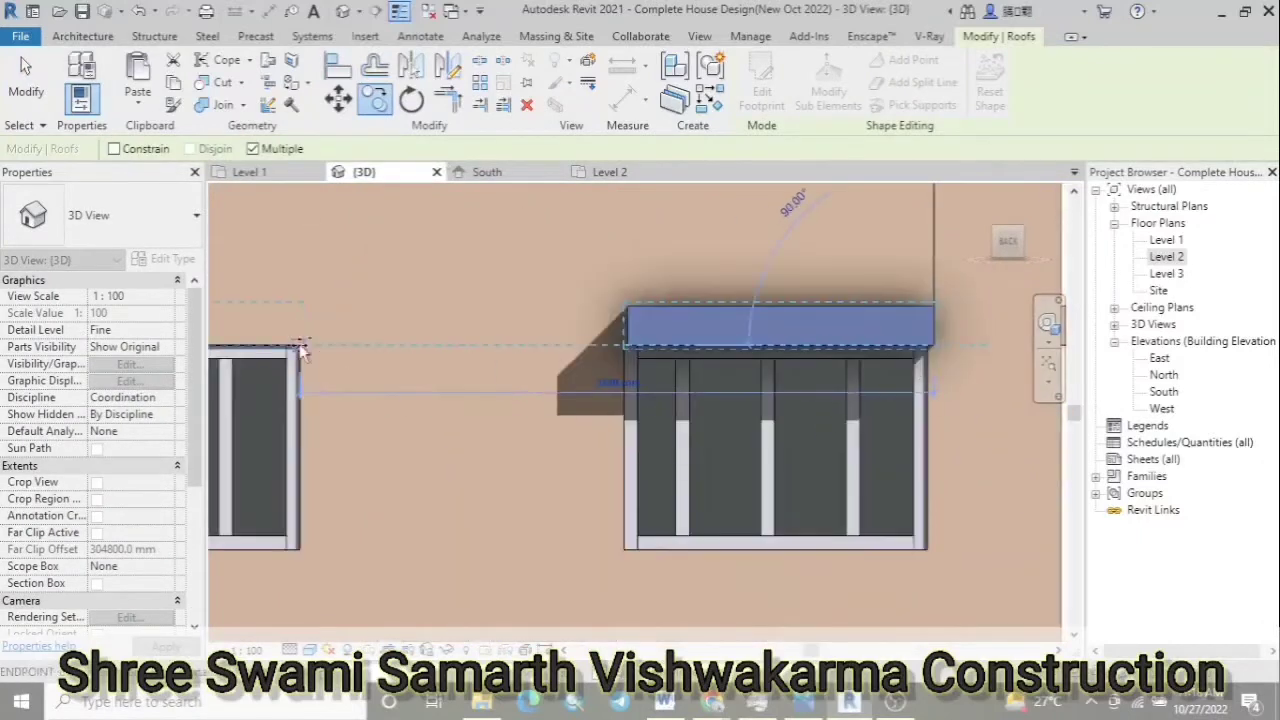
scroll(988, 440, down, 4)
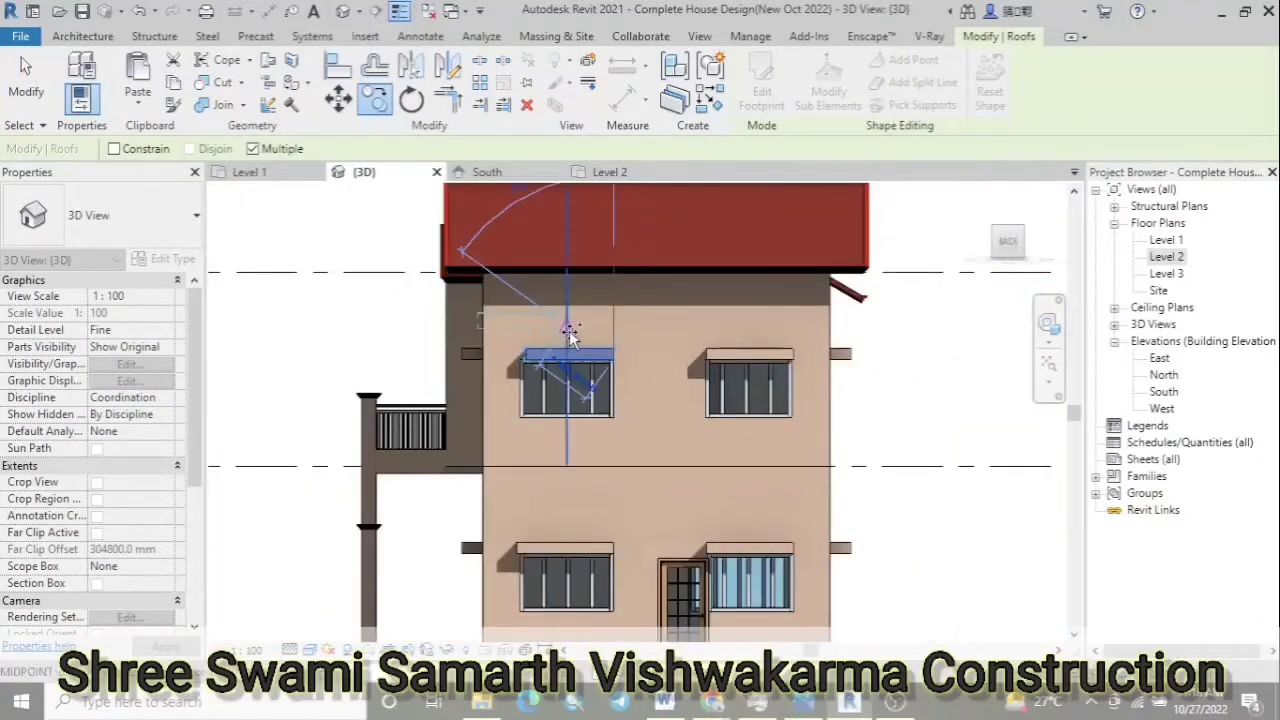
click(588, 347)
scroll(740, 351, up, 4)
Align one copied chajja's footprint right edge to the wall line and finish the edit
scroll(740, 351, up, 2)
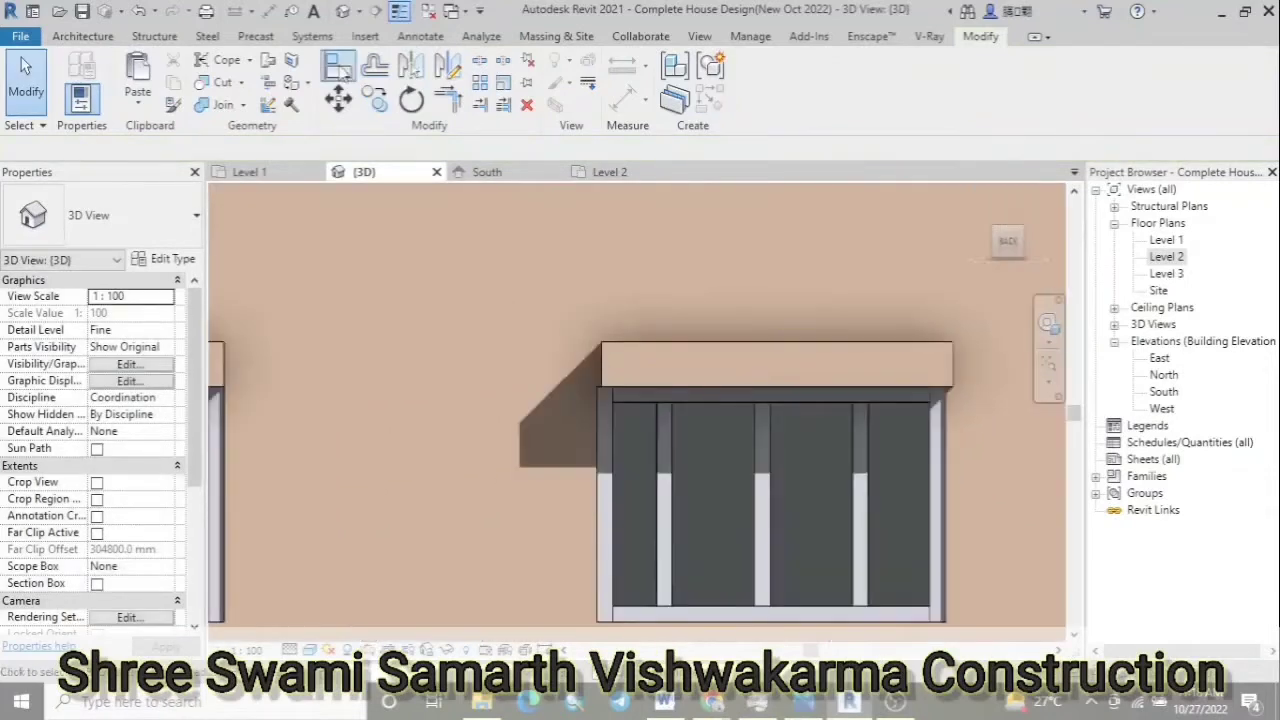
scroll(600, 367, down, 2)
scroll(532, 524, down, 1)
scroll(536, 507, down, 1)
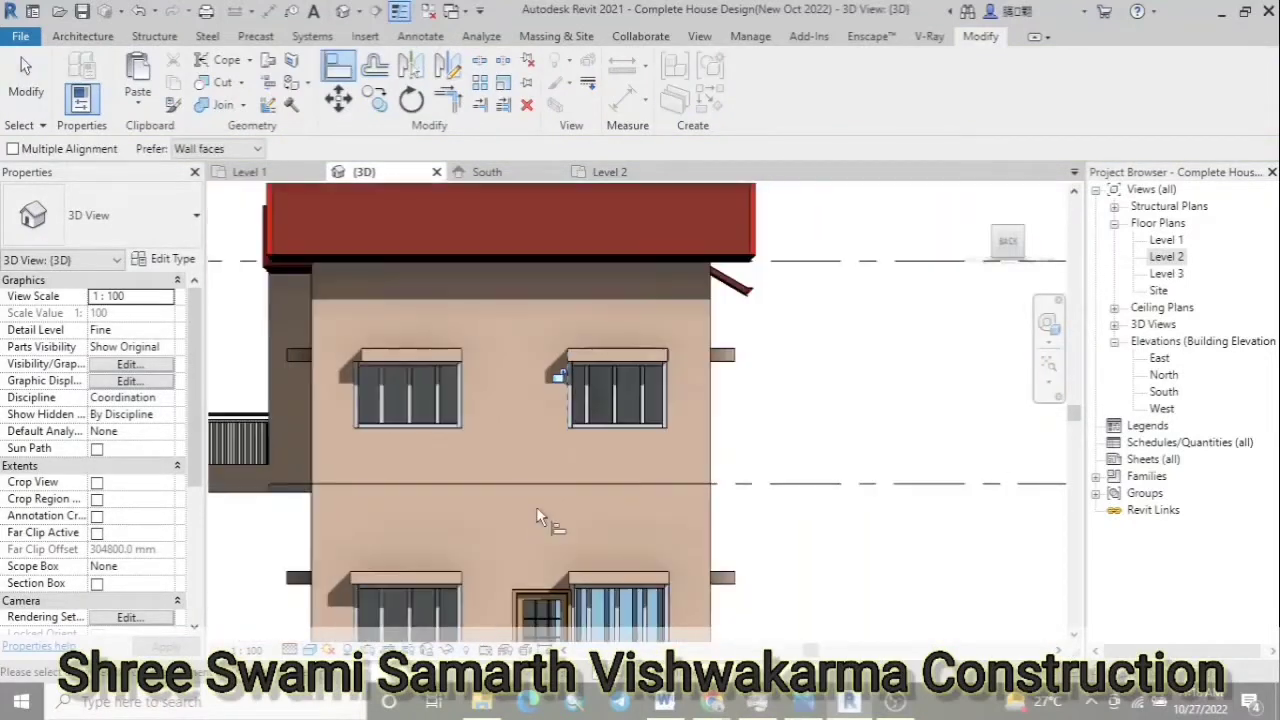
click(410, 577)
click(764, 82)
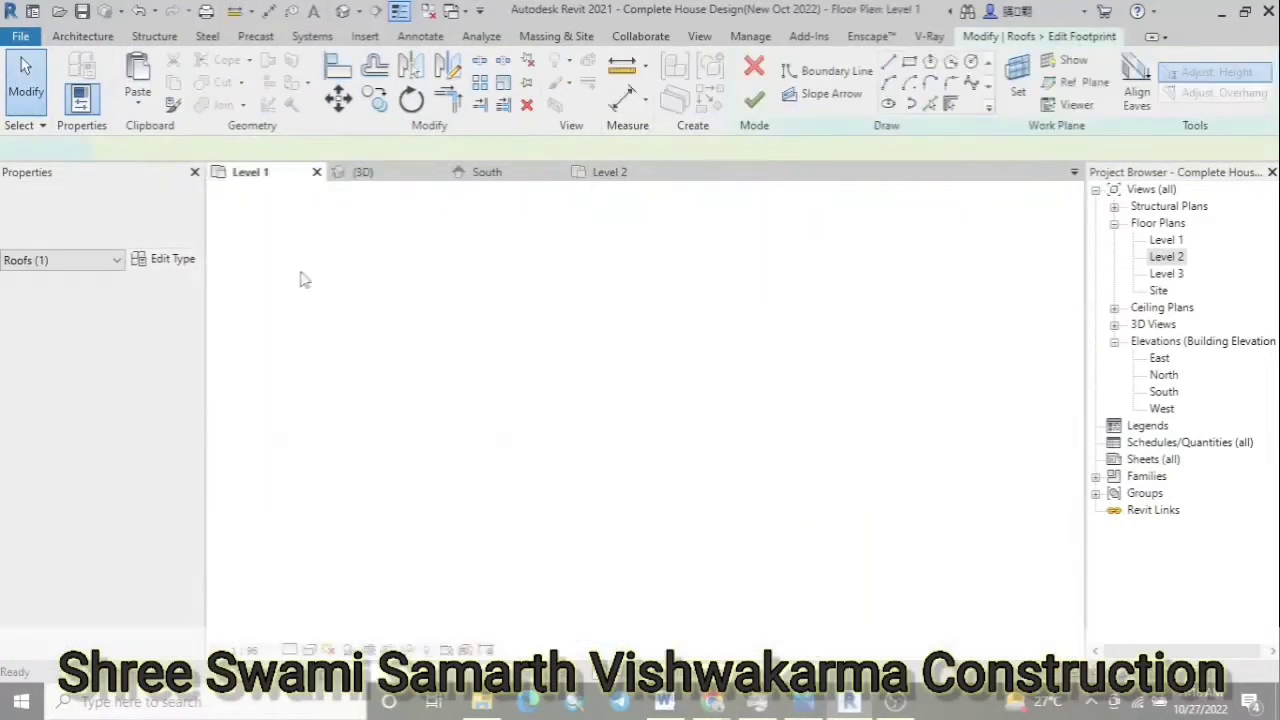
scroll(744, 452, up, 4)
click(794, 440)
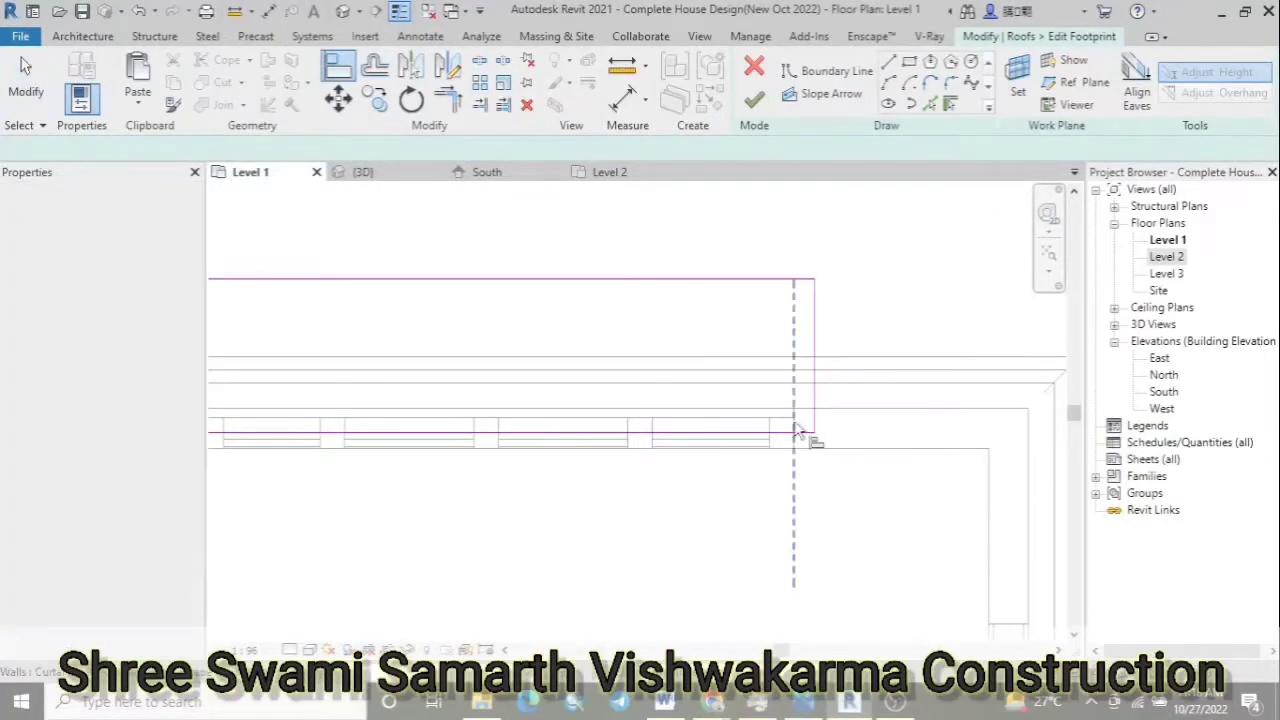
click(814, 434)
click(754, 98)
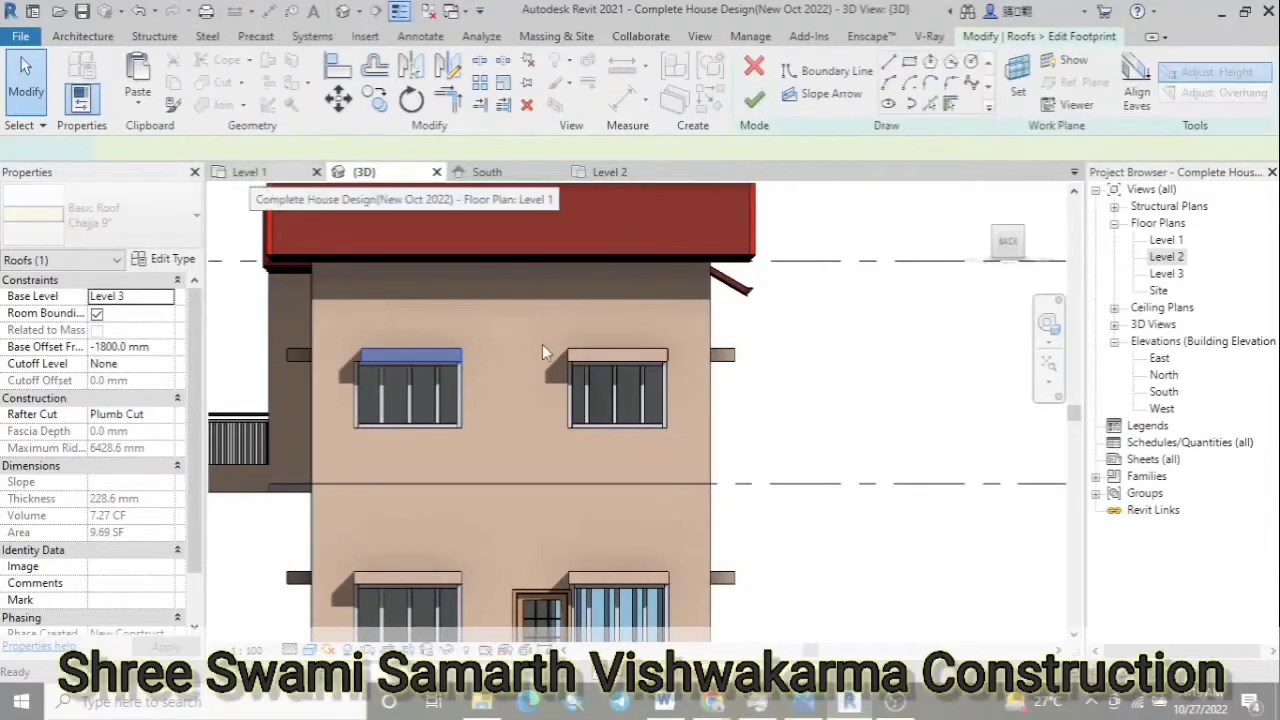
Line up the other upper chajja's footprint edge with the wall and return to 3D
click(250, 172)
click(338, 66)
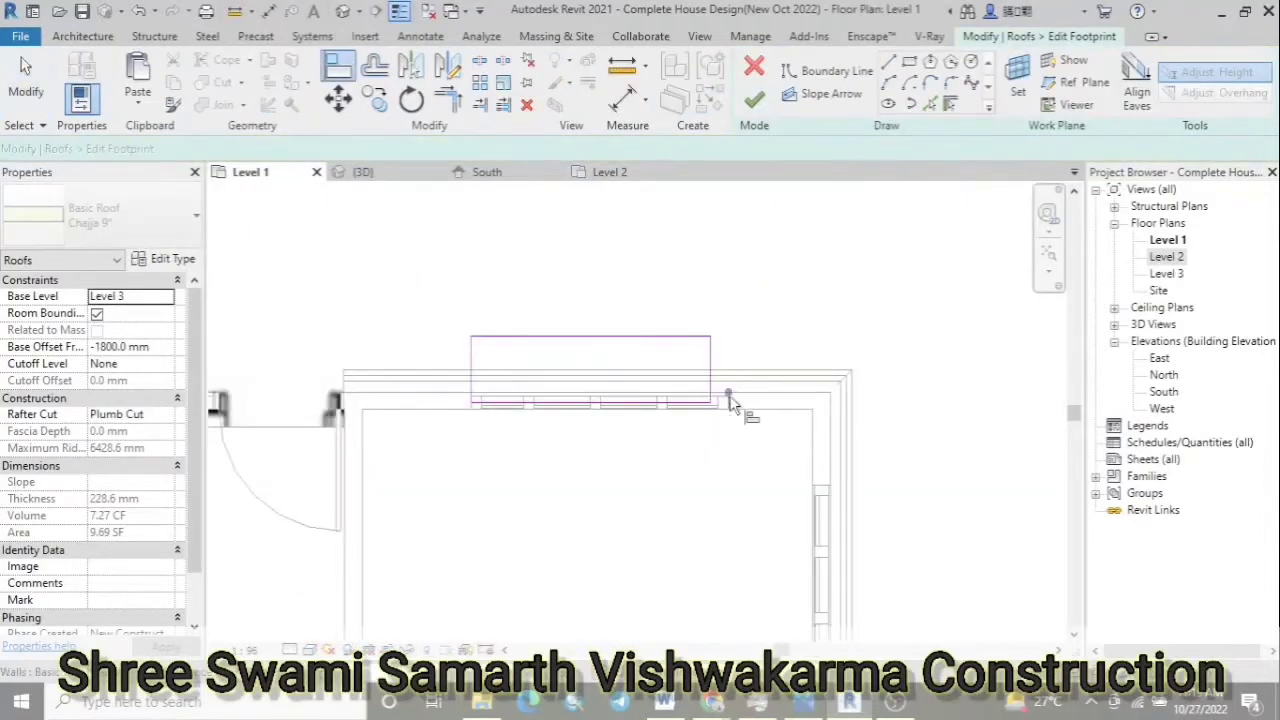
scroll(730, 408, up, 3)
scroll(753, 380, down, 3)
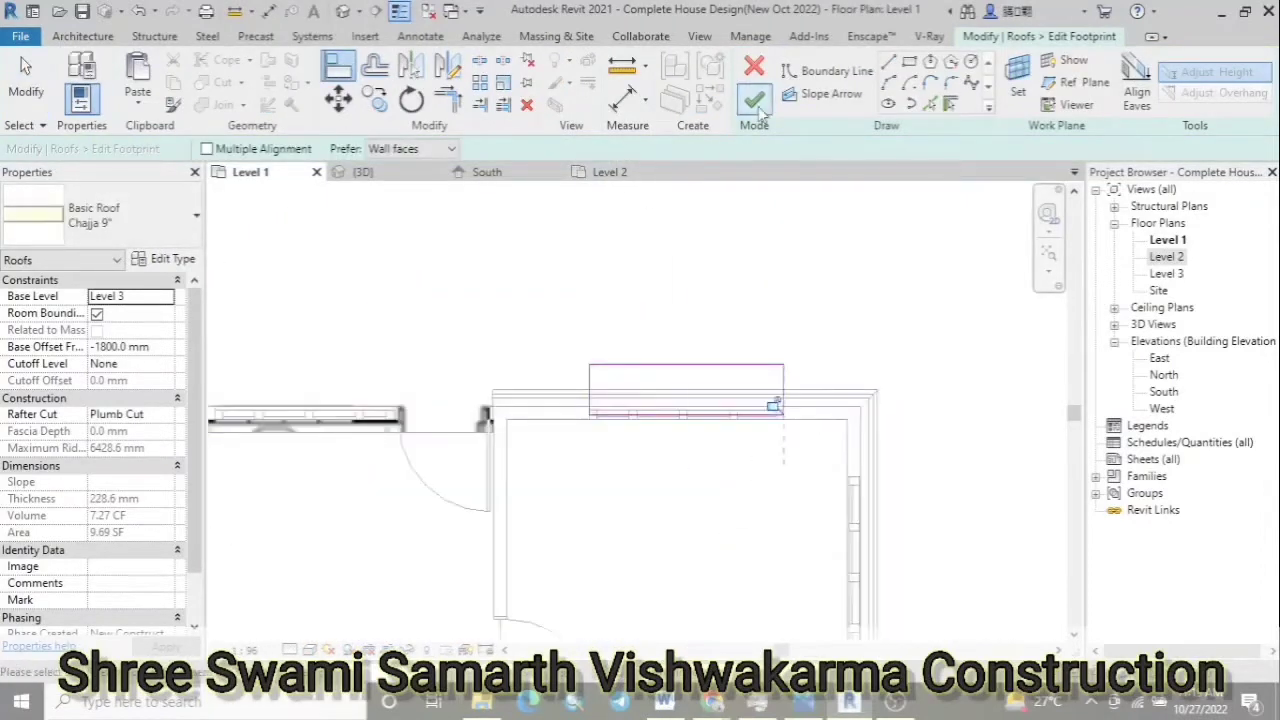
click(754, 98)
click(363, 172)
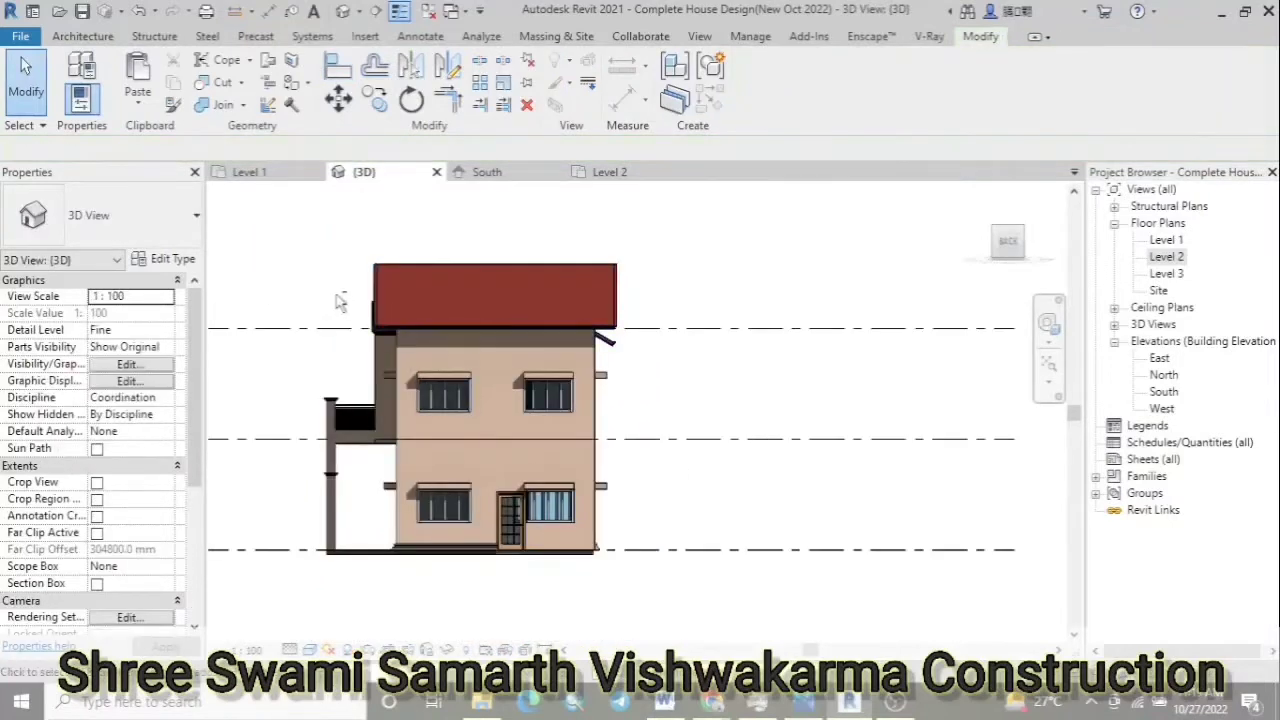
Orbit to a front-left perspective of the house and open the Architecture Roof dropdown
mouse_move(340, 302)
shift+middle_down()
mouse_move(575, 400)
mouse_move(912, 405)
shift+middle_up()
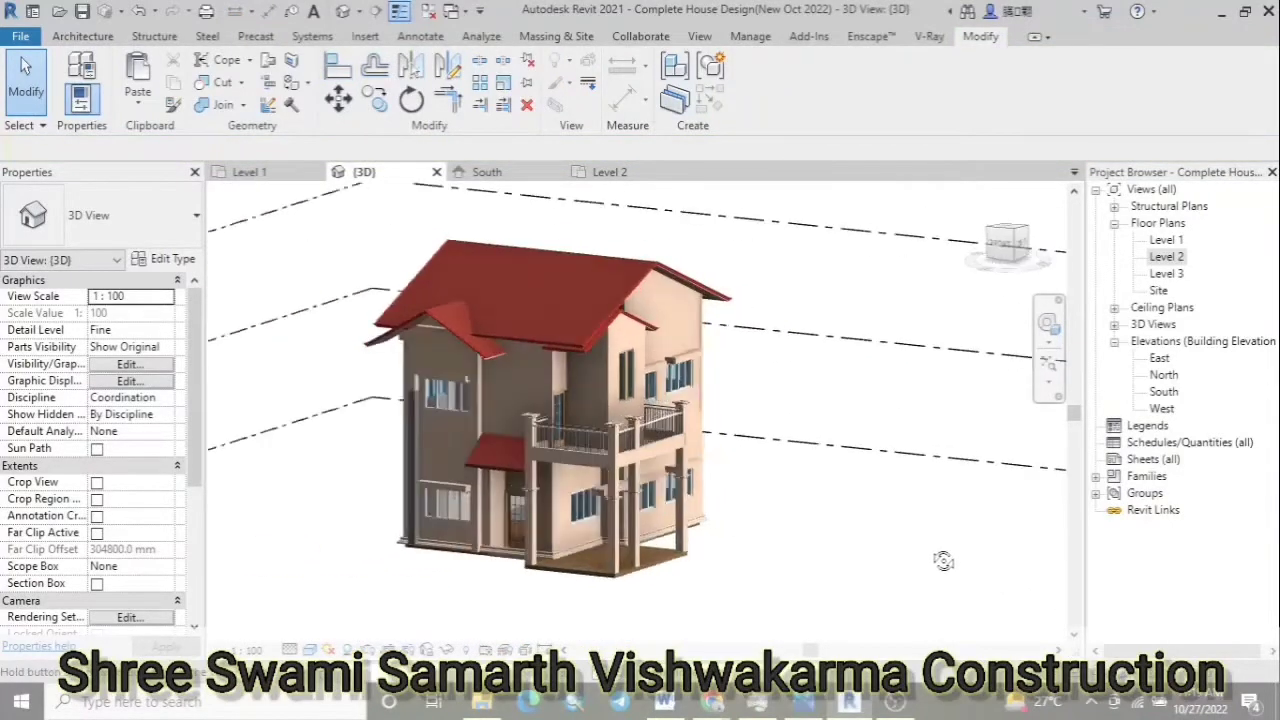
shift+middle_drag(894, 554, 906, 383)
scroll(906, 383, up, 2)
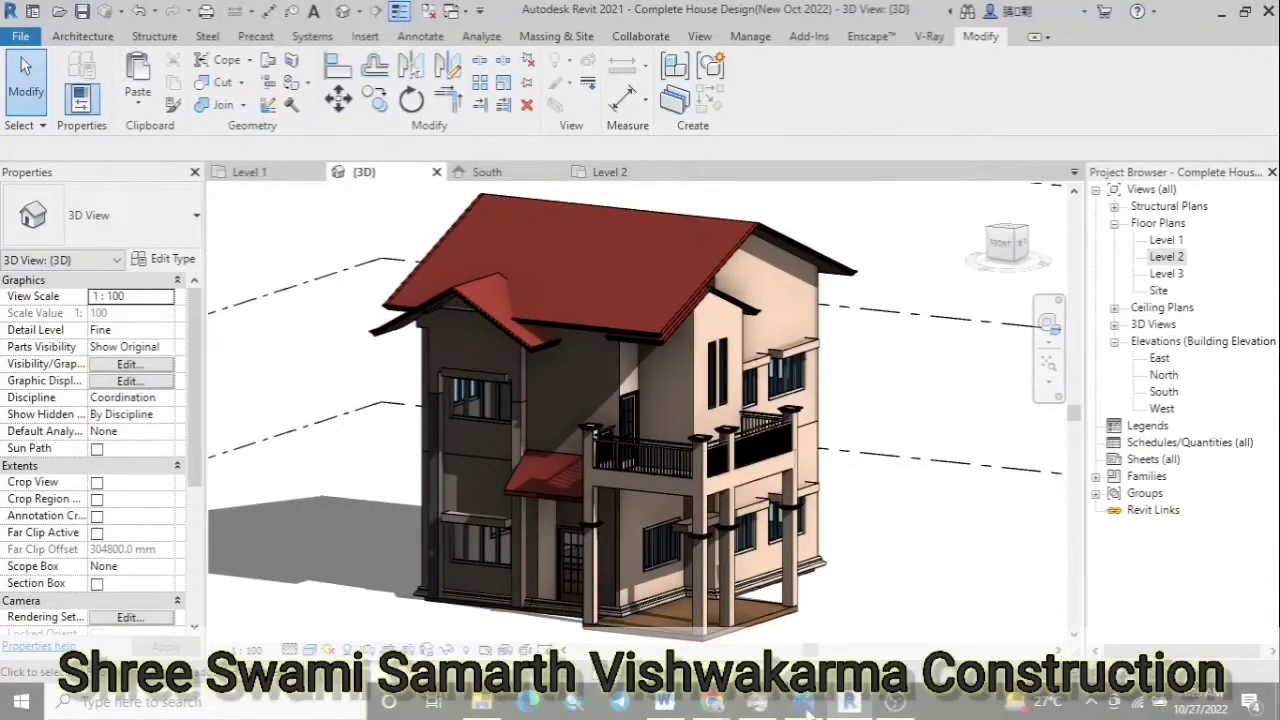
click(83, 36)
click(379, 60)
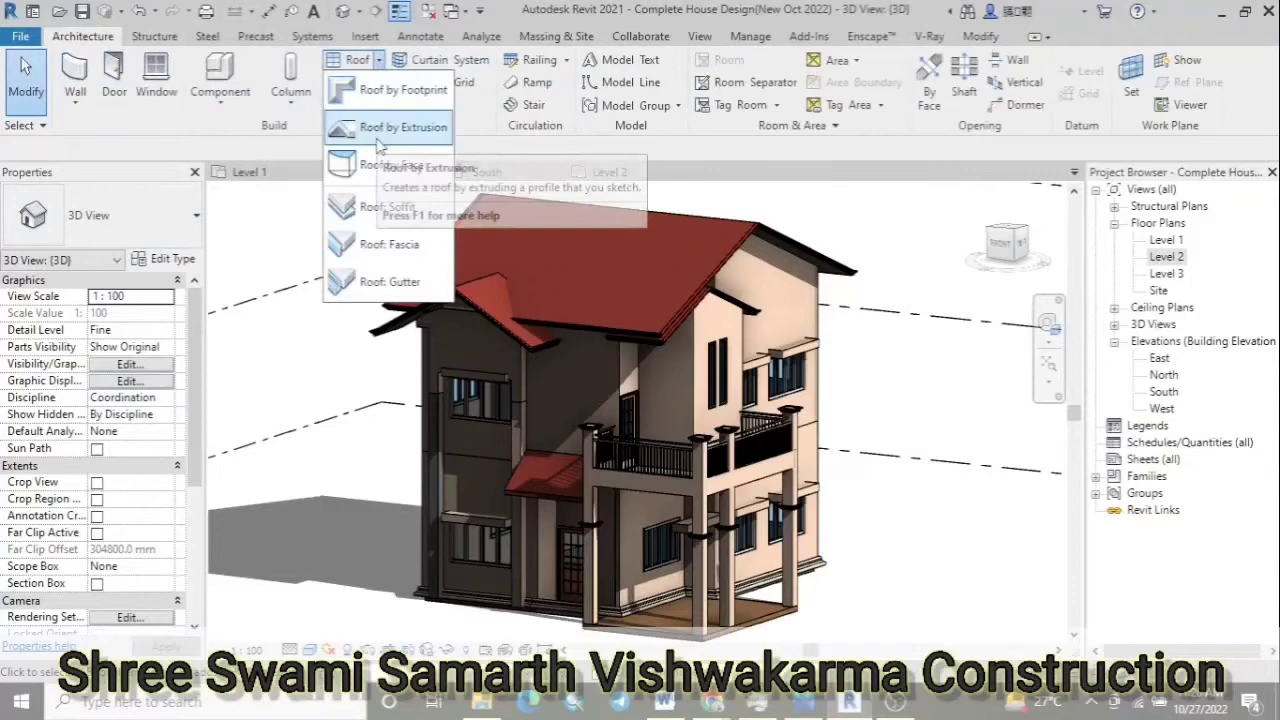
Start a Roof: Fascia and duplicate Fascia For Roof as 'Fascia For Chajja' with 11 Roof Colour material
click(400, 245)
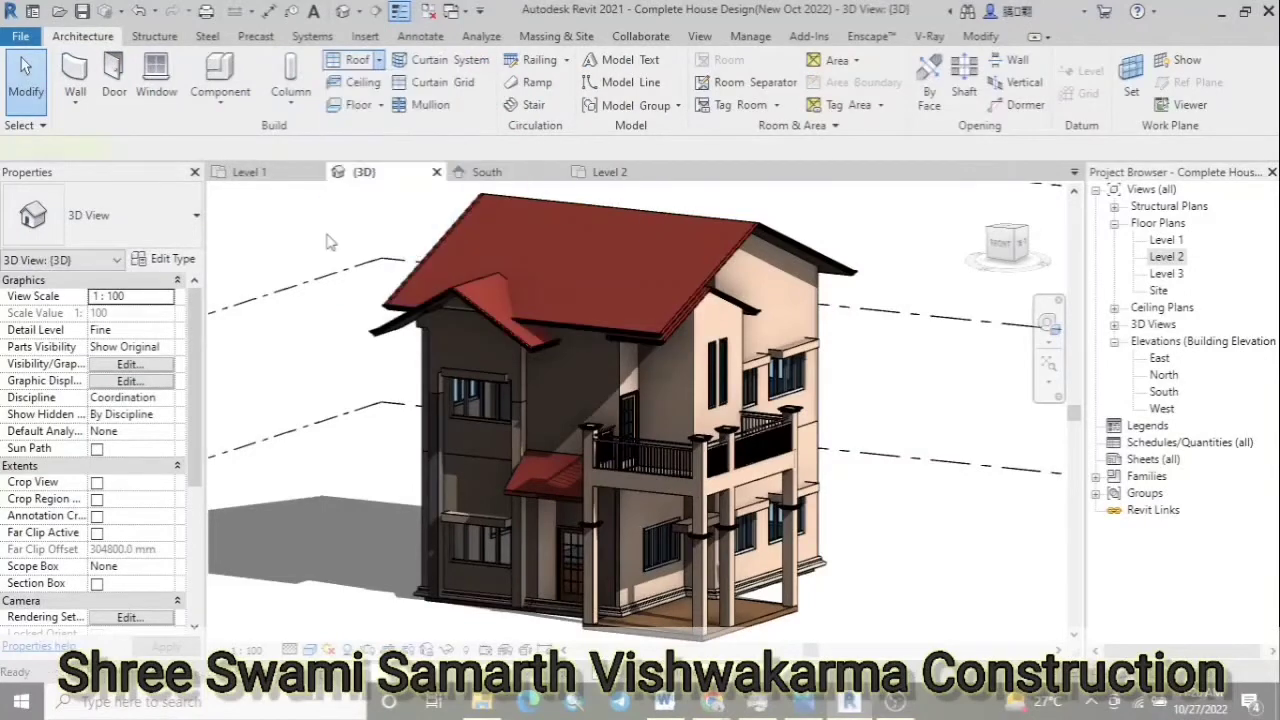
click(173, 259)
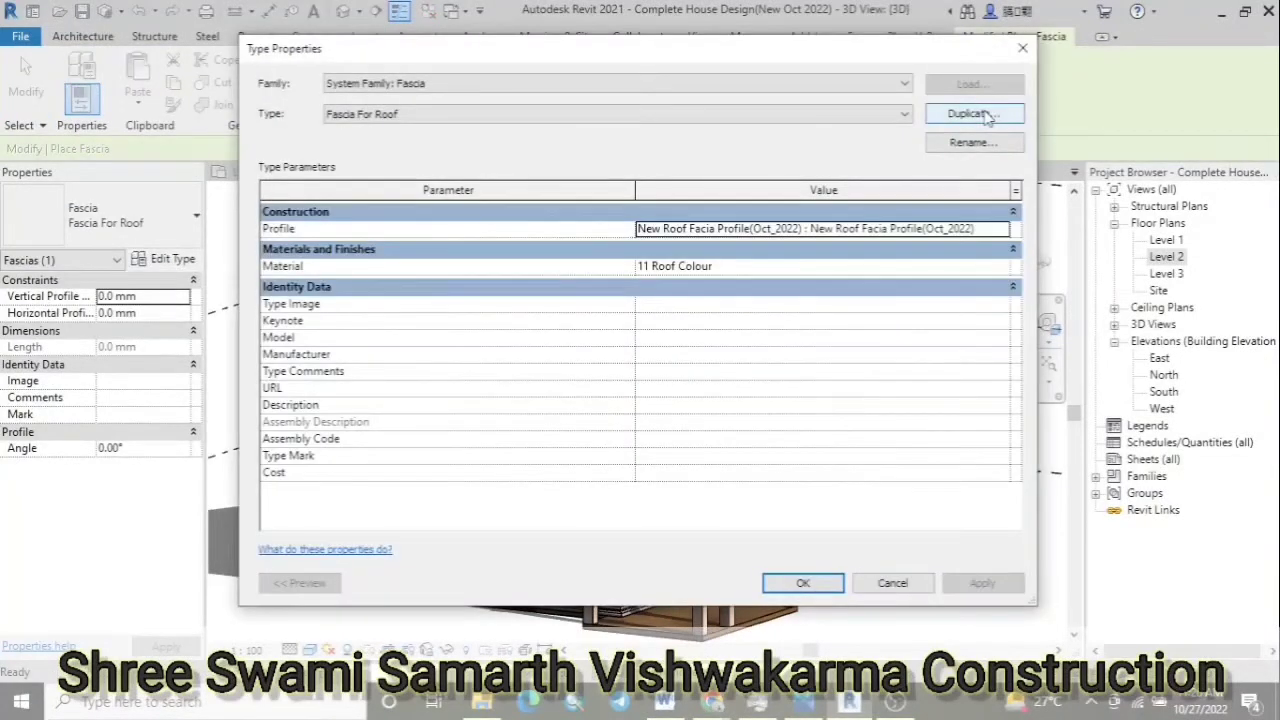
click(988, 116)
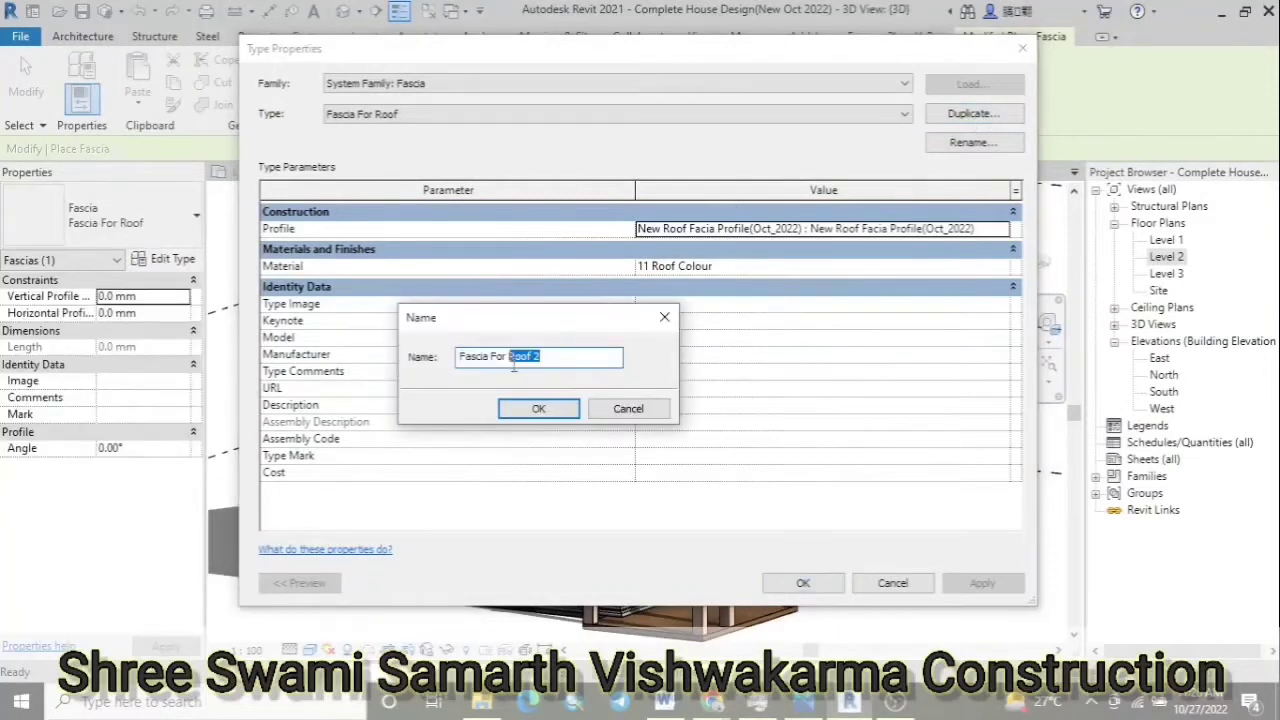
click(576, 408)
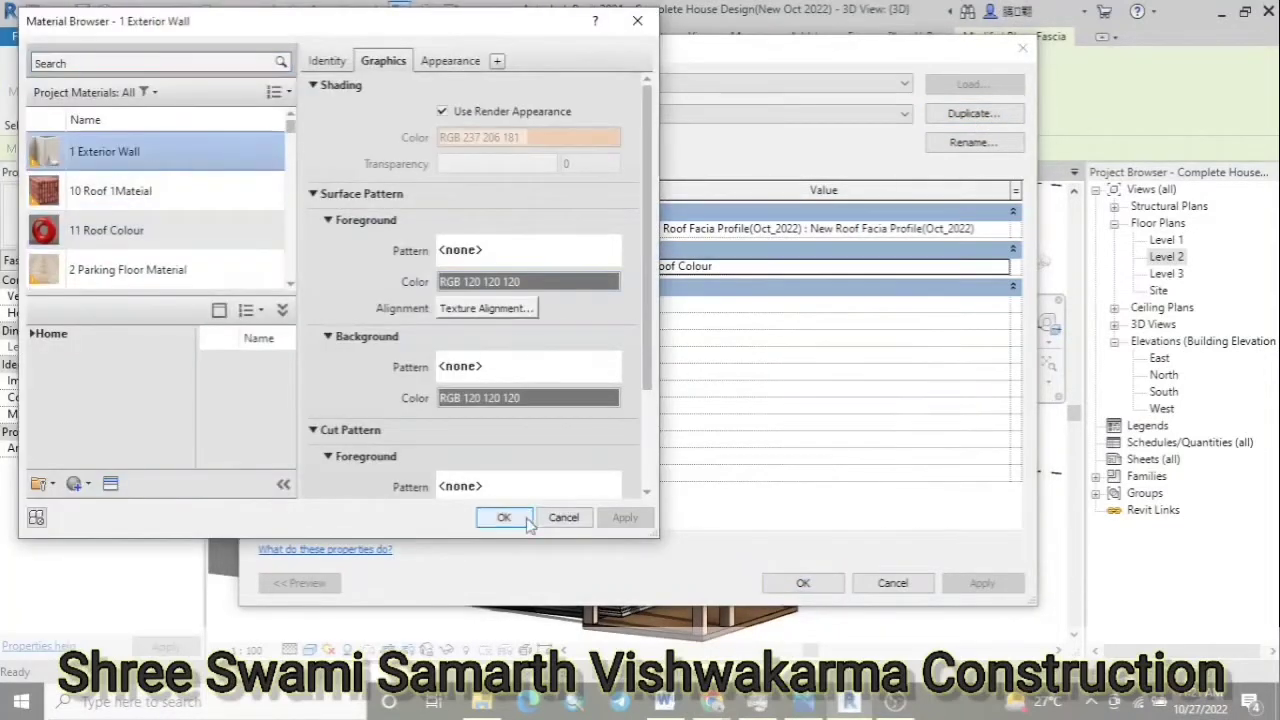
click(503, 518)
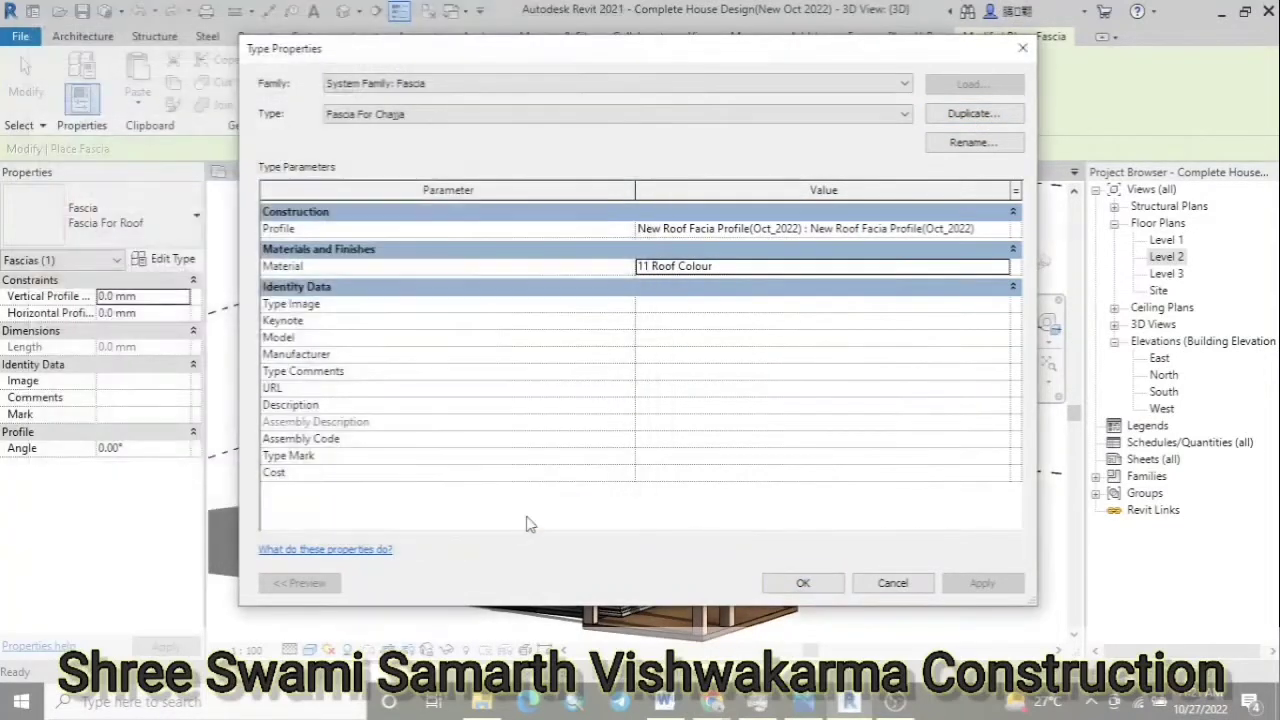
click(832, 589)
Add a fascia along the lower chajja's edge on the right wall
scroll(640, 400, down, 5)
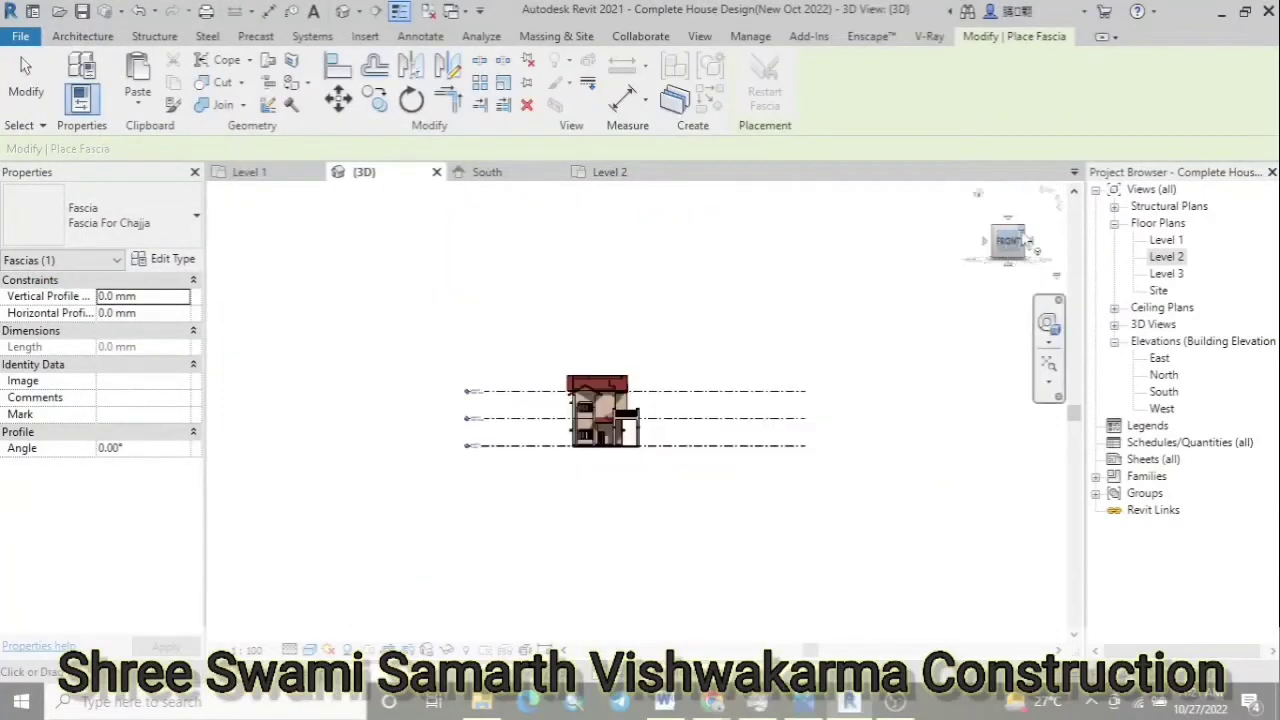
scroll(640, 400, up, 3)
scroll(640, 400, up, 3)
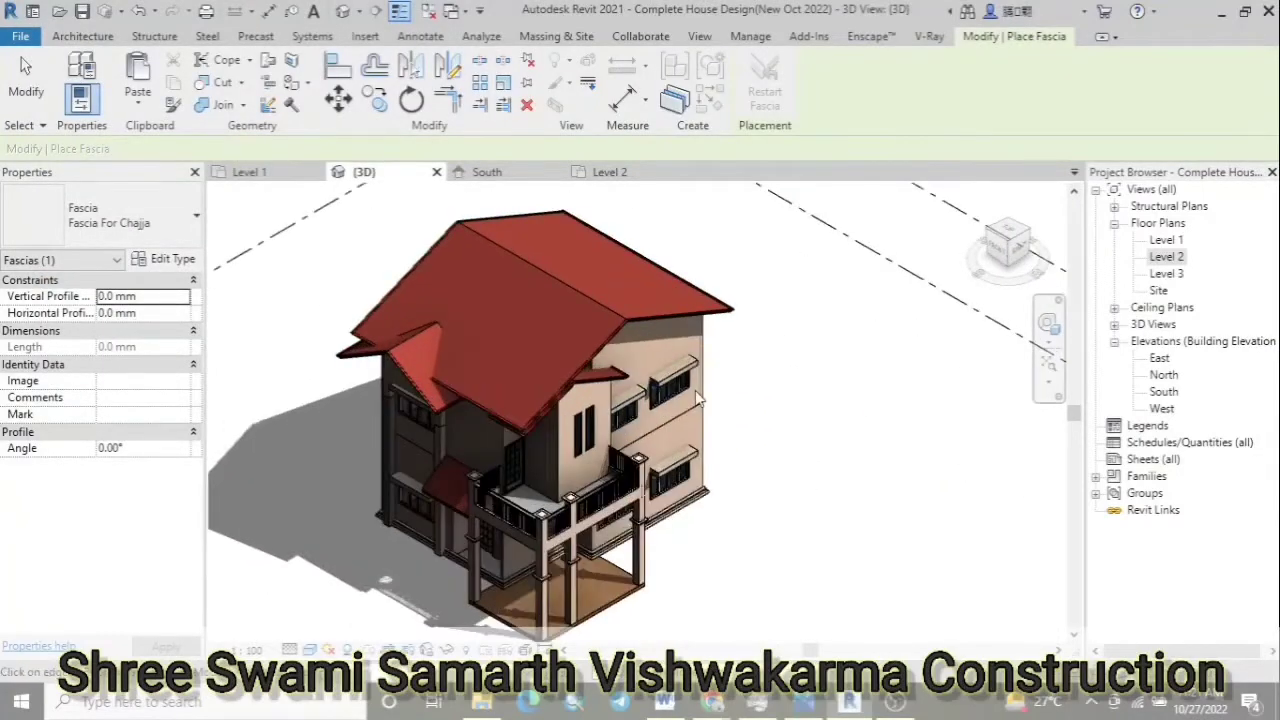
scroll(663, 398, up, 5)
click(618, 530)
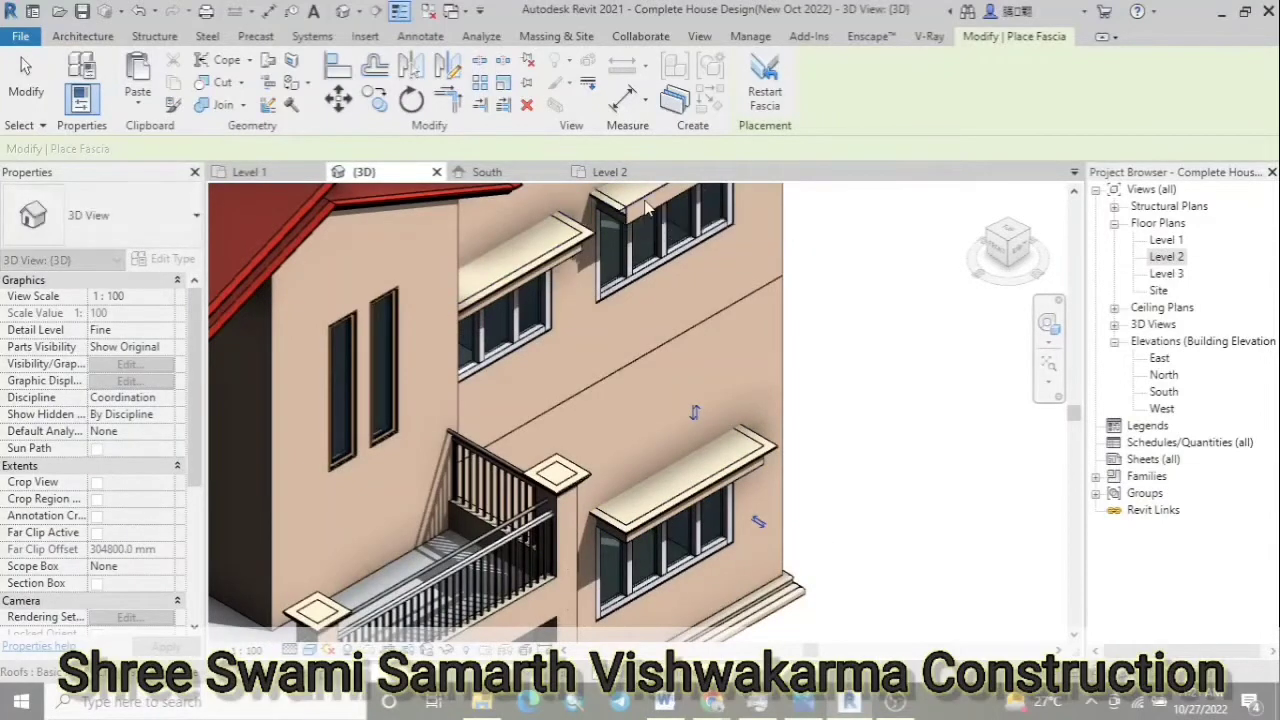
scroll(640, 260, down, 3)
scroll(620, 330, up, 3)
scroll(590, 390, down, 5)
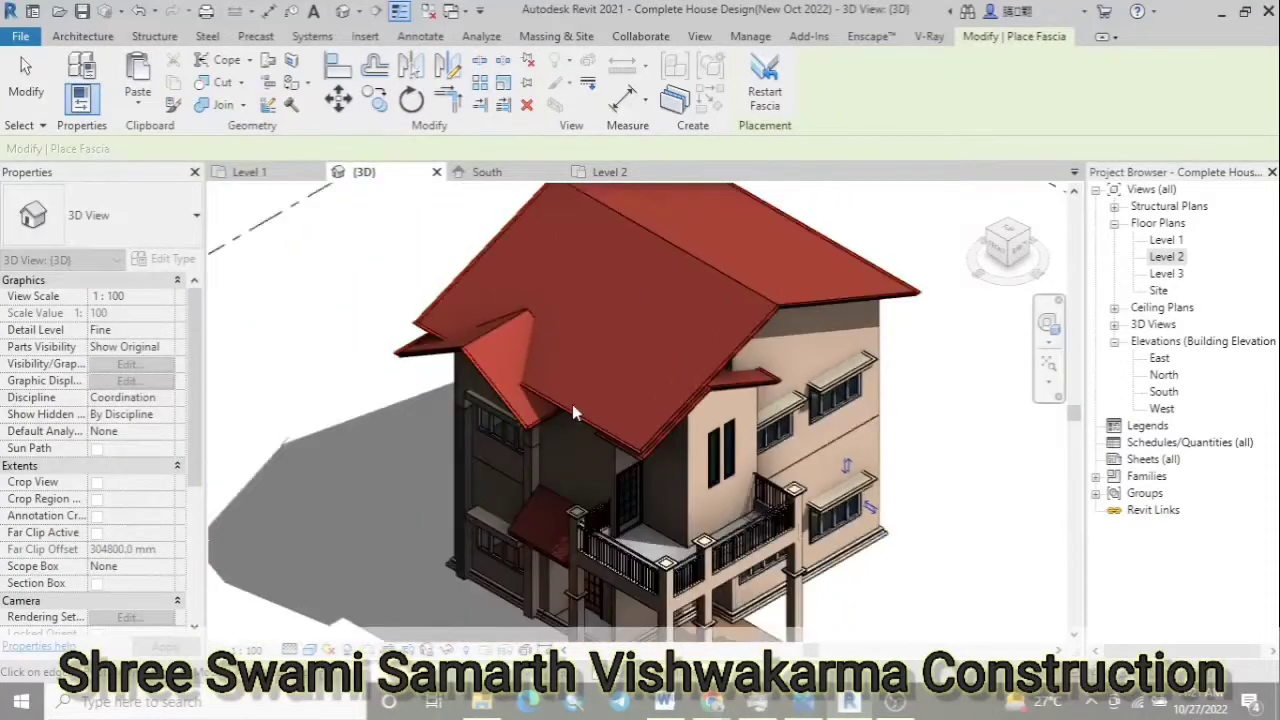
scroll(461, 393, up, 3)
scroll(463, 390, up, 3)
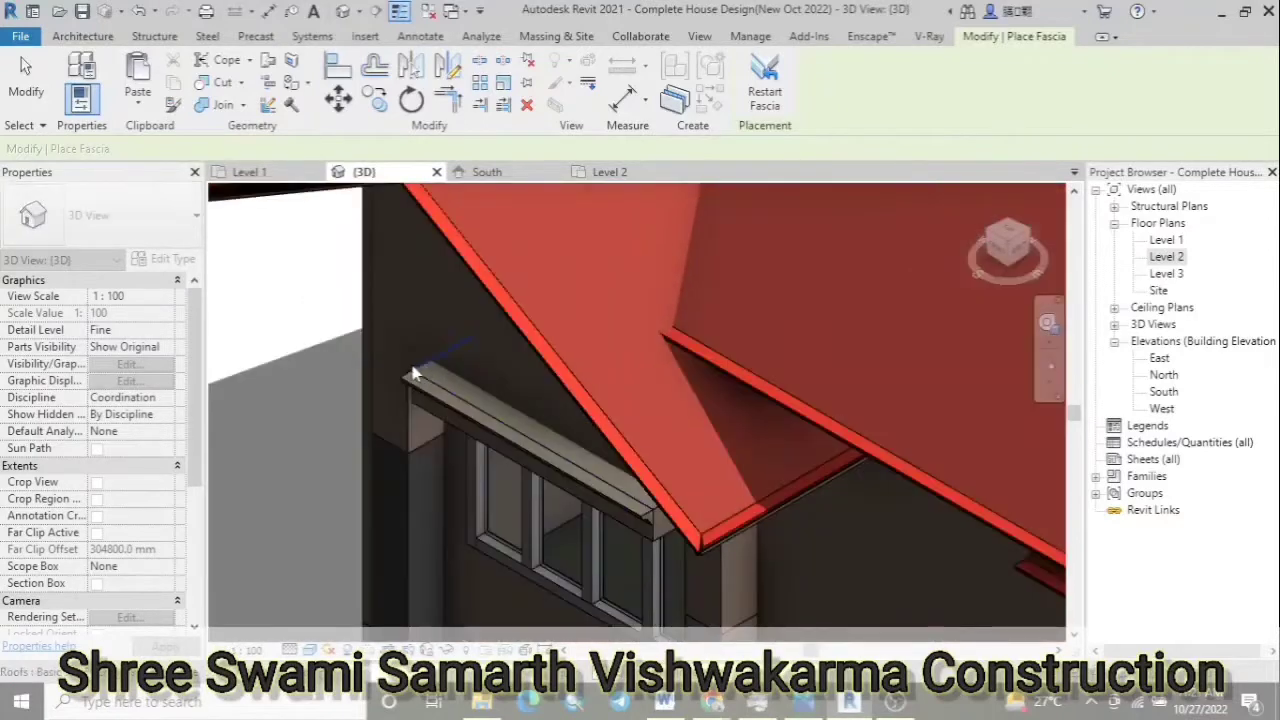
scroll(646, 515, up, 3)
scroll(543, 459, down, 5)
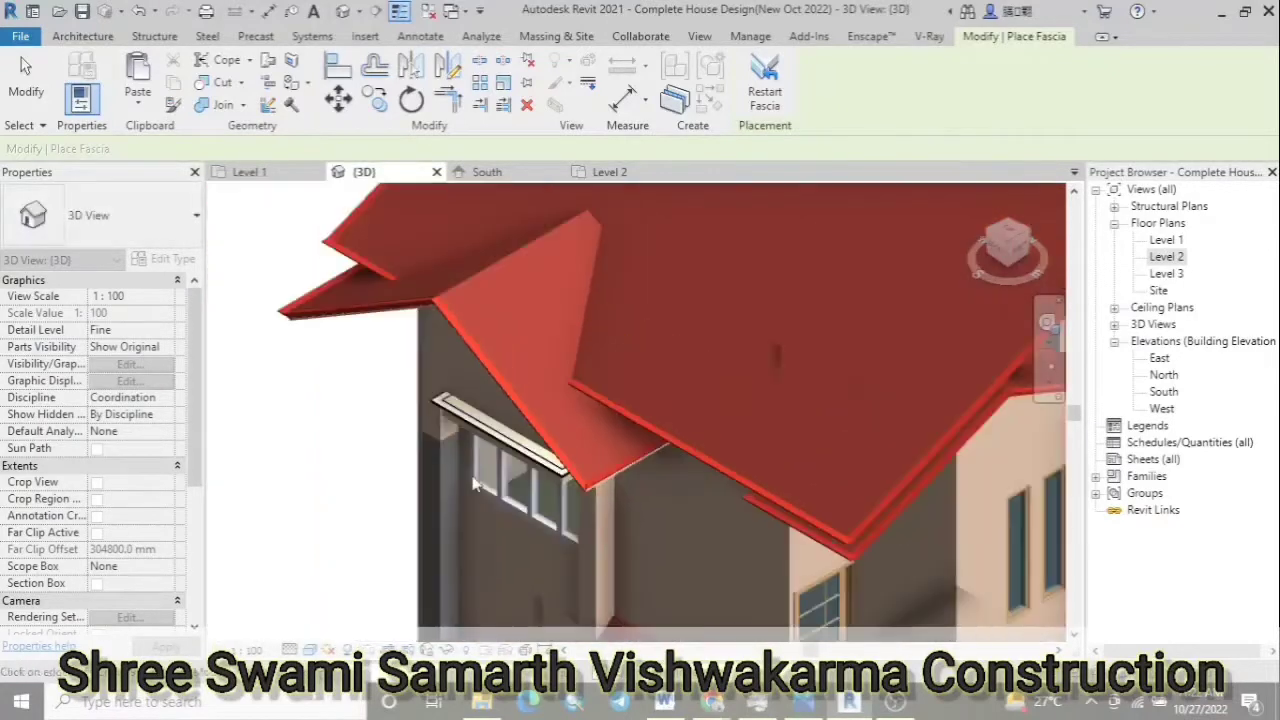
scroll(543, 459, down, 2)
scroll(541, 626, up, 5)
scroll(541, 626, up, 3)
scroll(459, 590, down, 1)
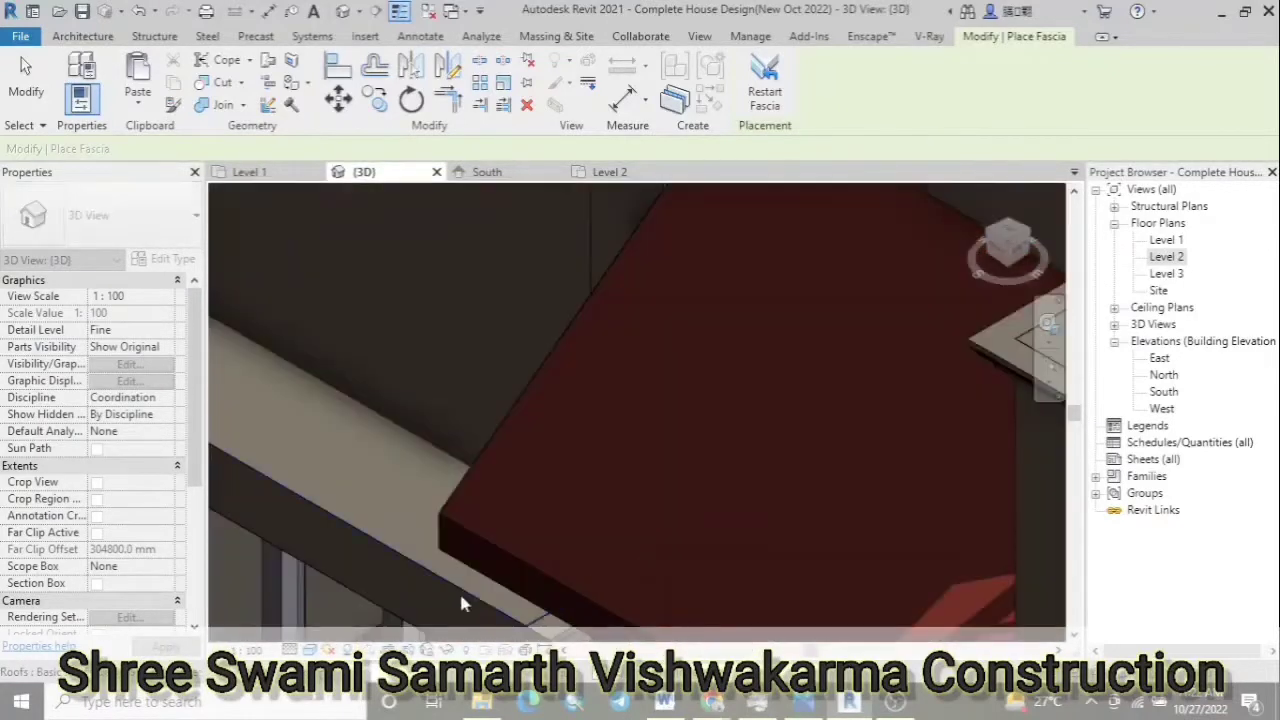
scroll(547, 546, down, 2)
scroll(295, 428, down, 5)
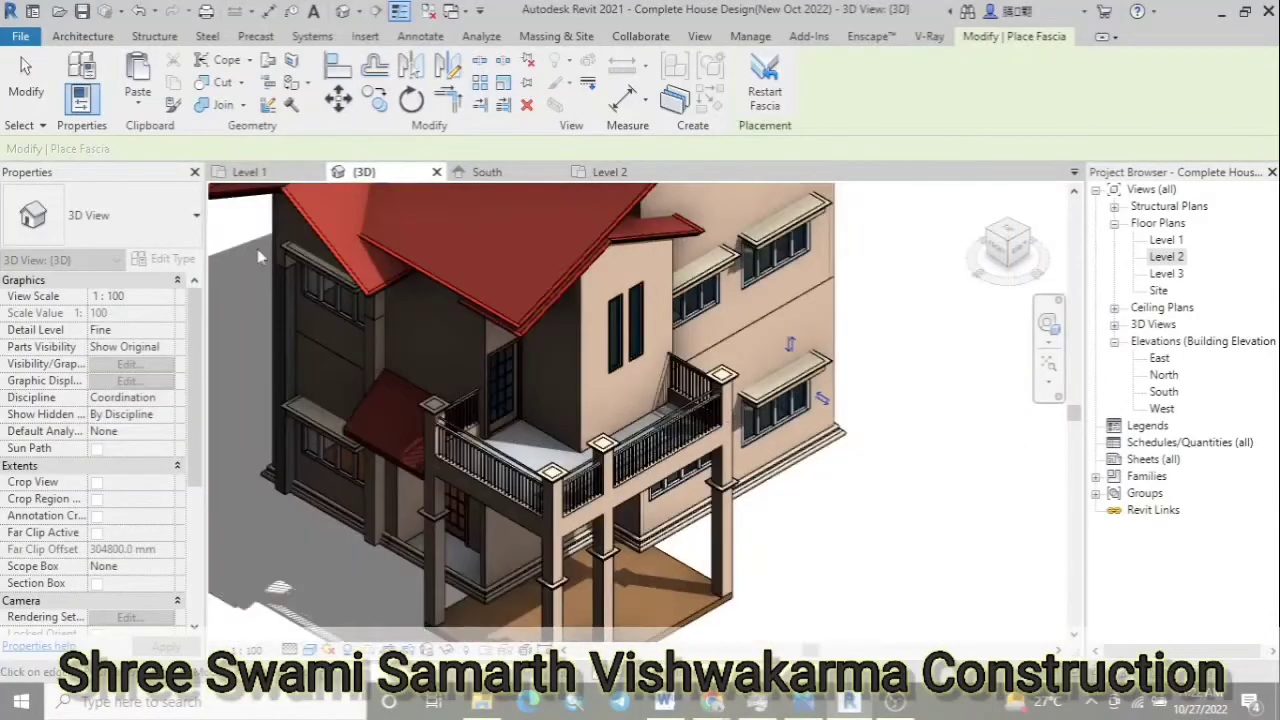
Add fascias to the upper chajja and the lower-right window chajja
shift+middle_drag(944, 441, 571, 398)
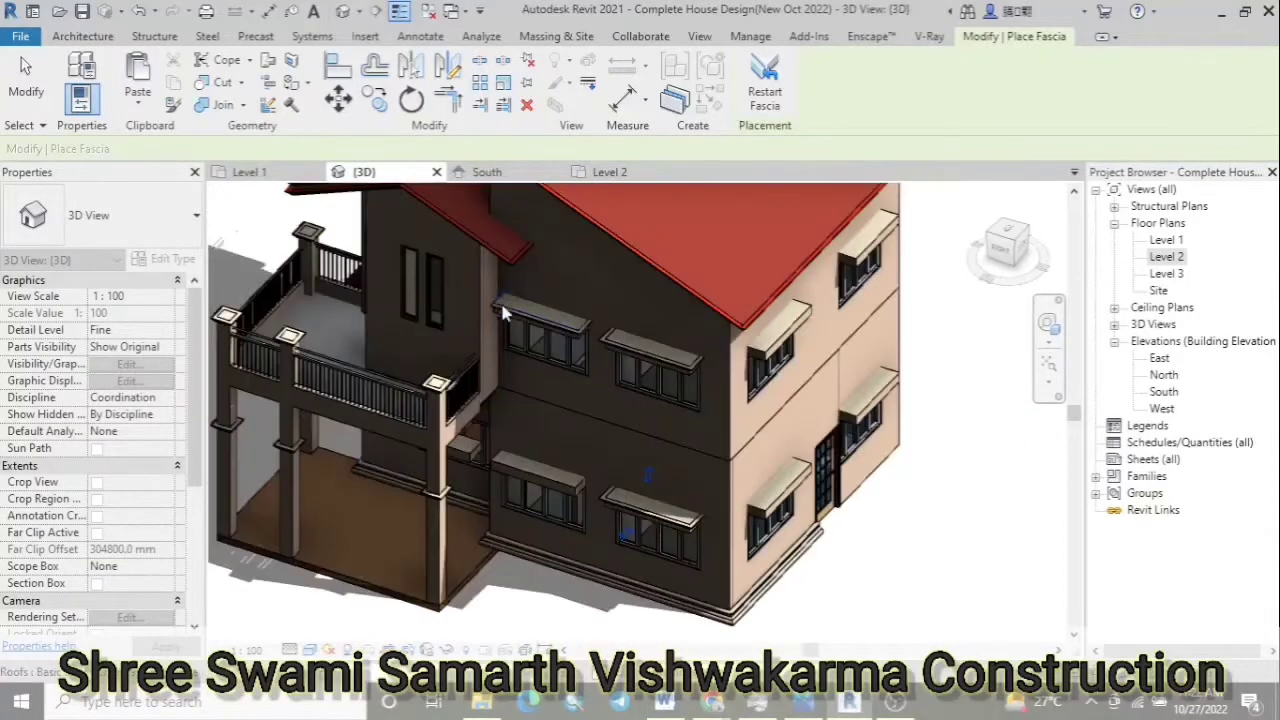
scroll(498, 463, up, 3)
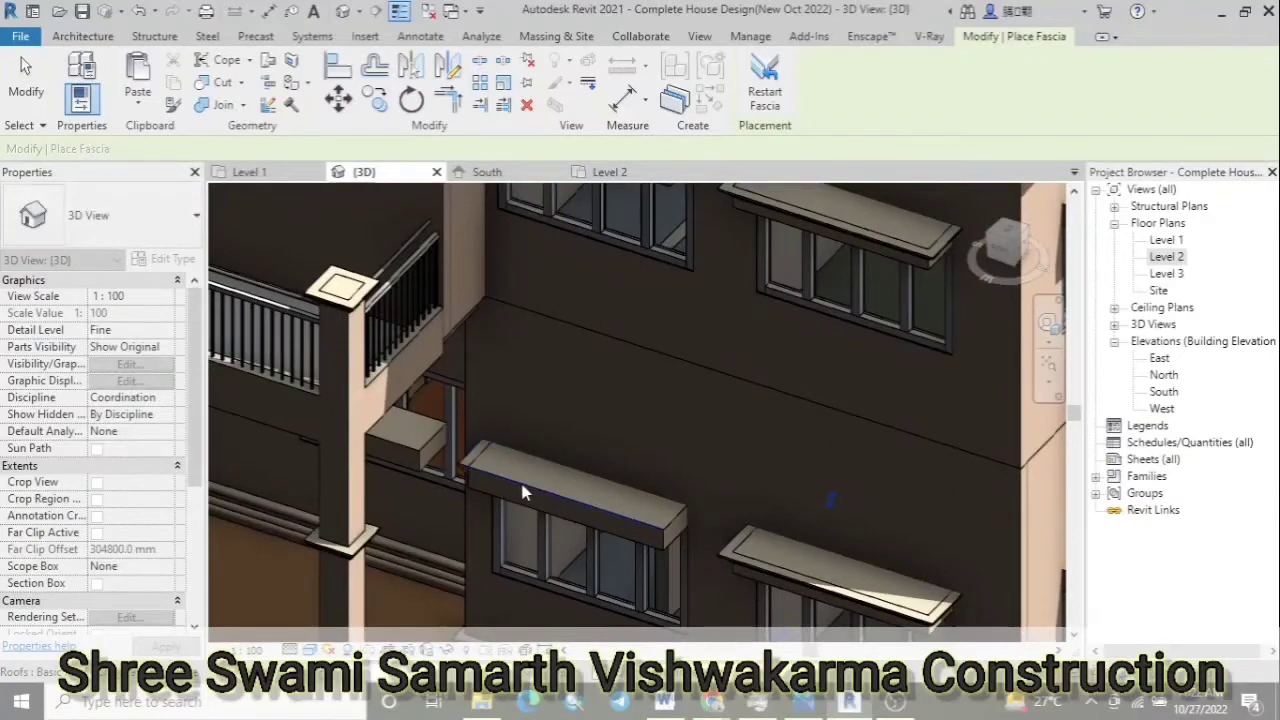
scroll(715, 582, down, 3)
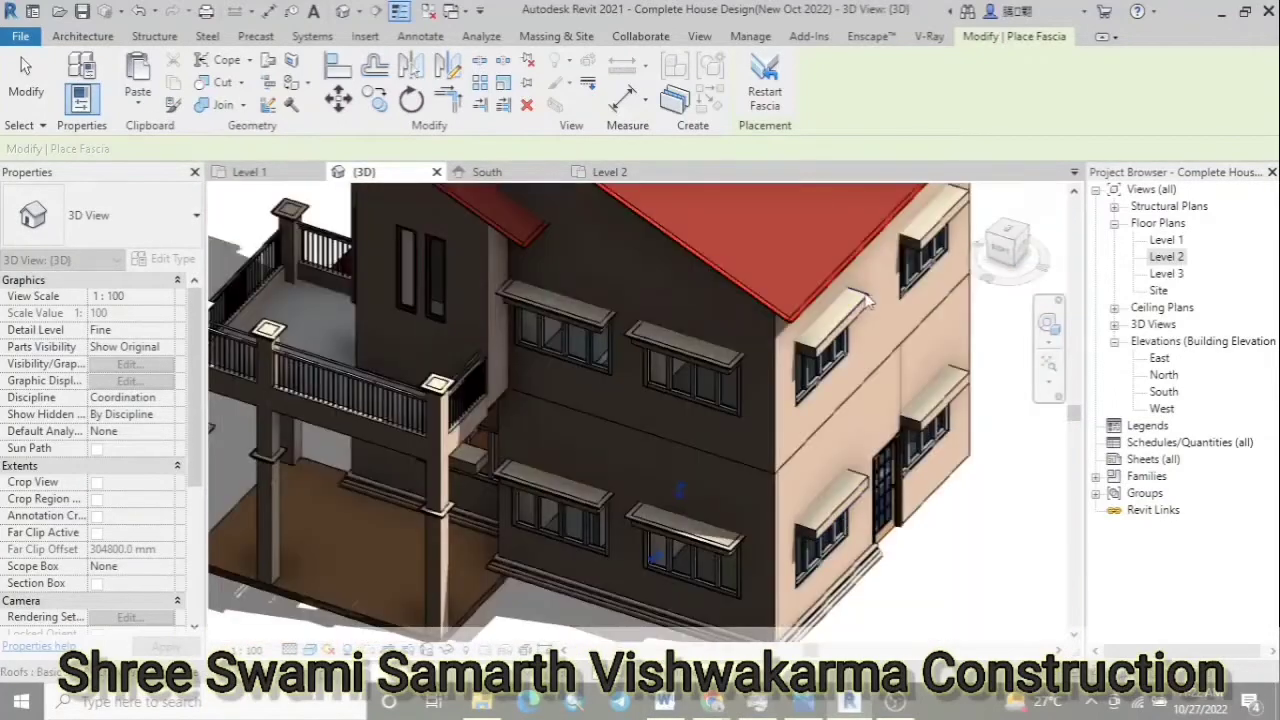
click(962, 193)
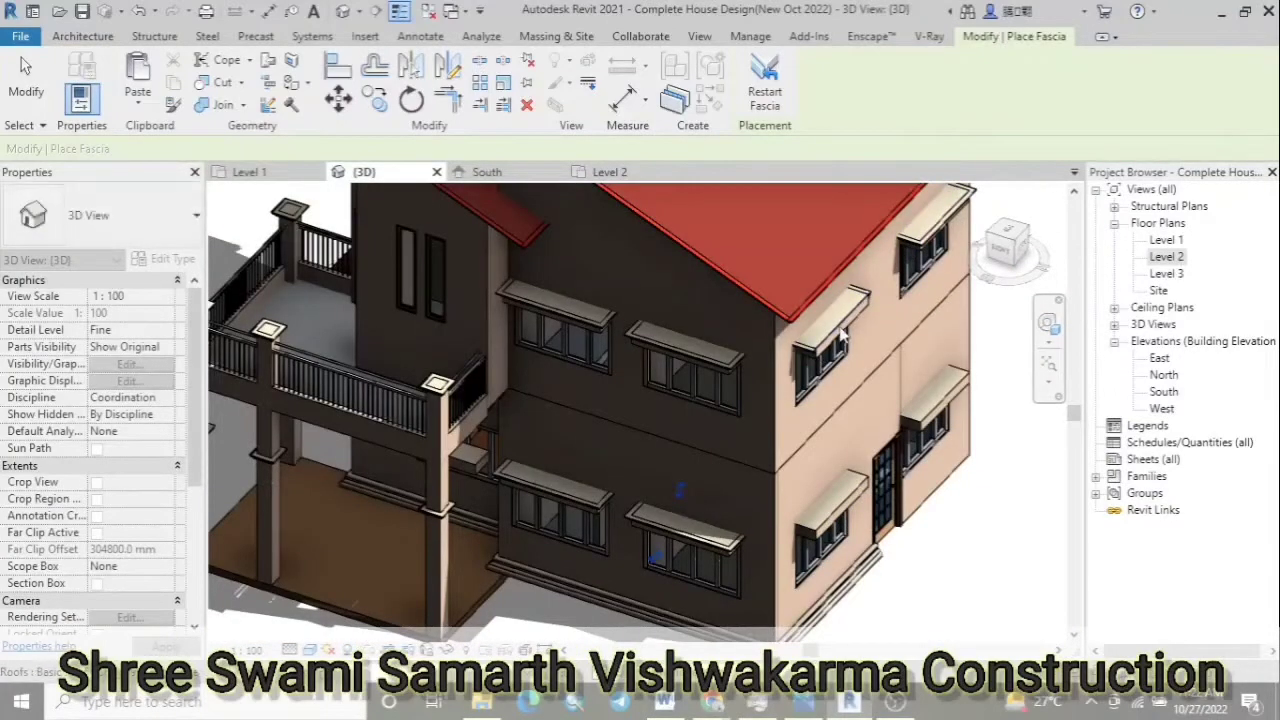
click(857, 487)
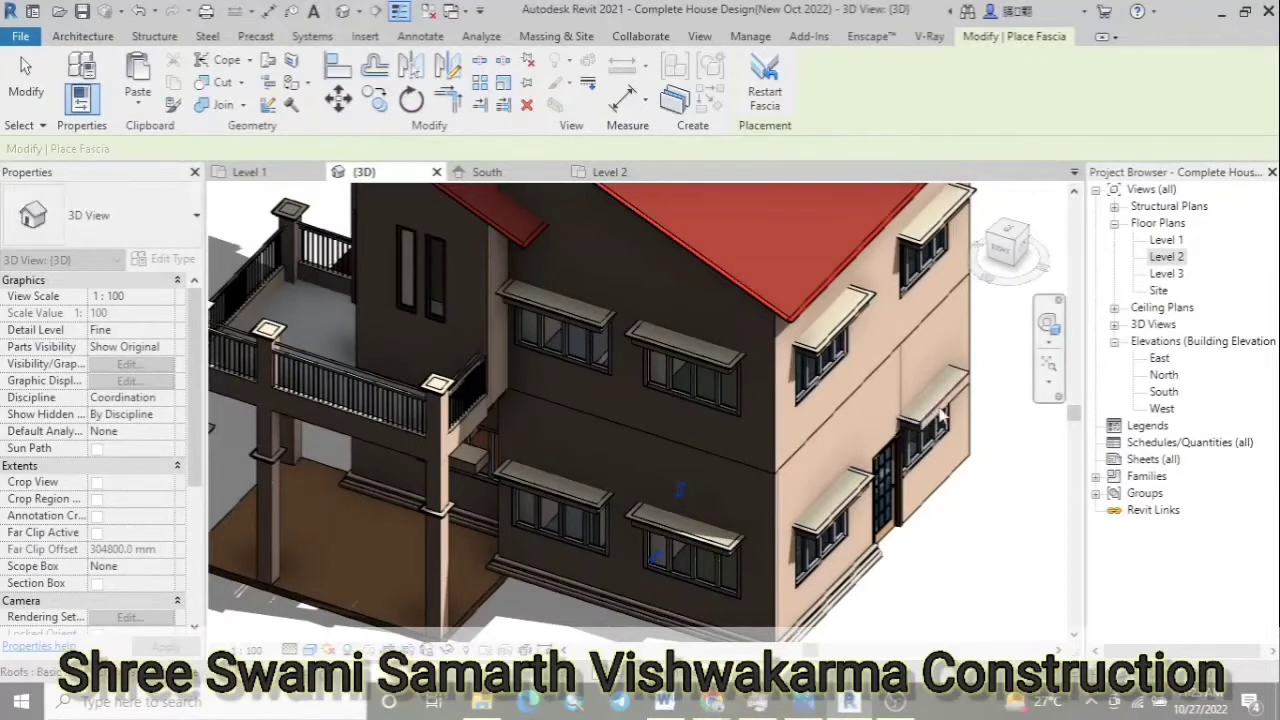
scroll(930, 455, down, 1)
Review the fascias from the right side with Zoom to Fit, then return to an angled view
click(1012, 258)
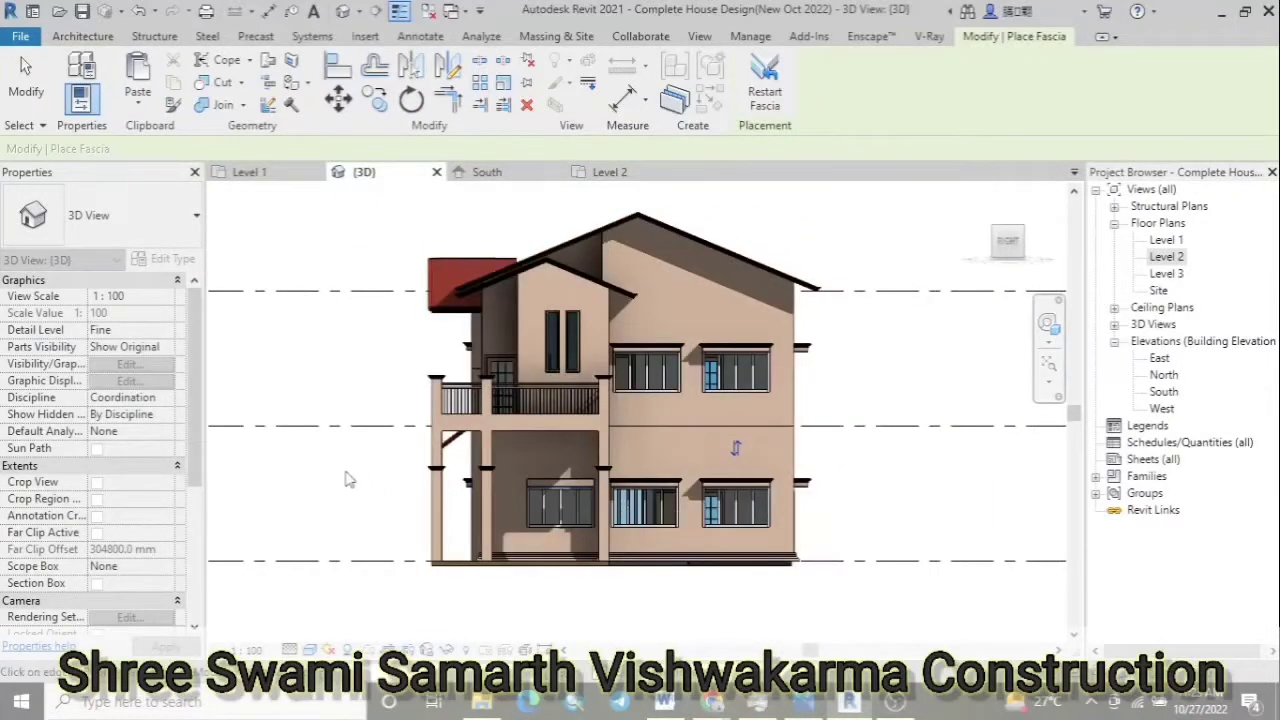
key(z)
key(f)
shift+middle_drag(445, 481, 685, 476)
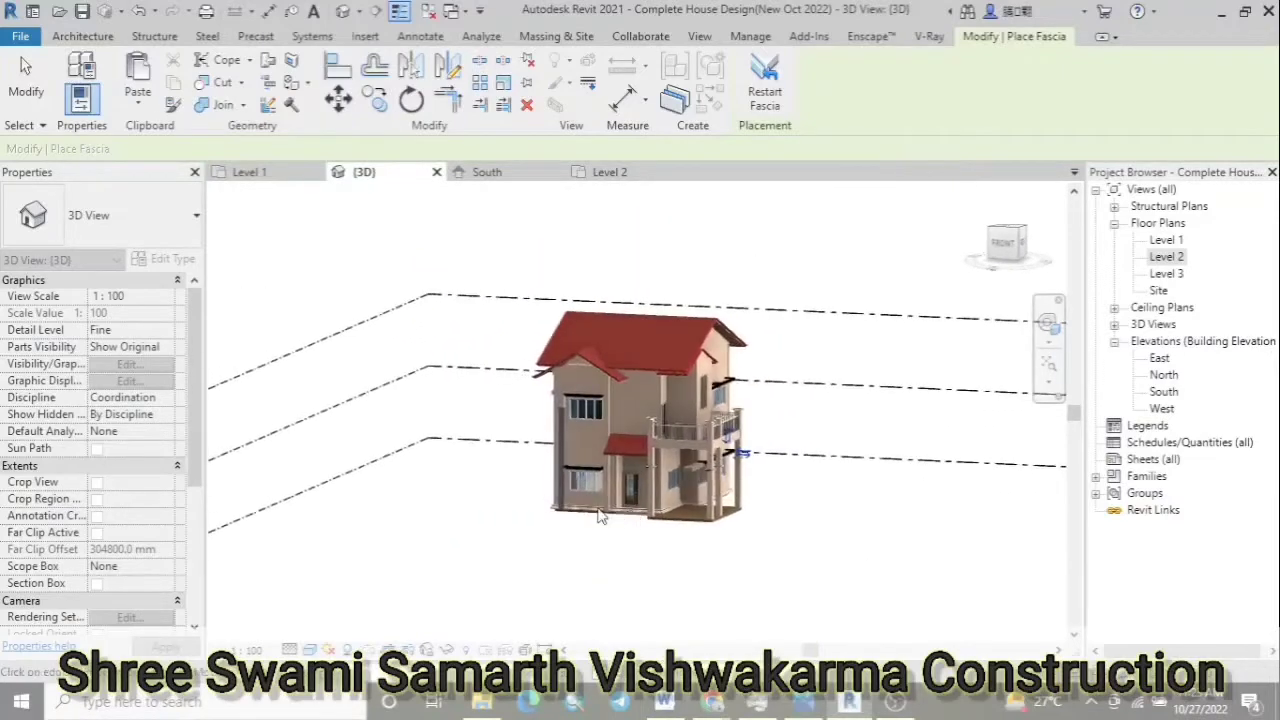
scroll(685, 476, up, 5)
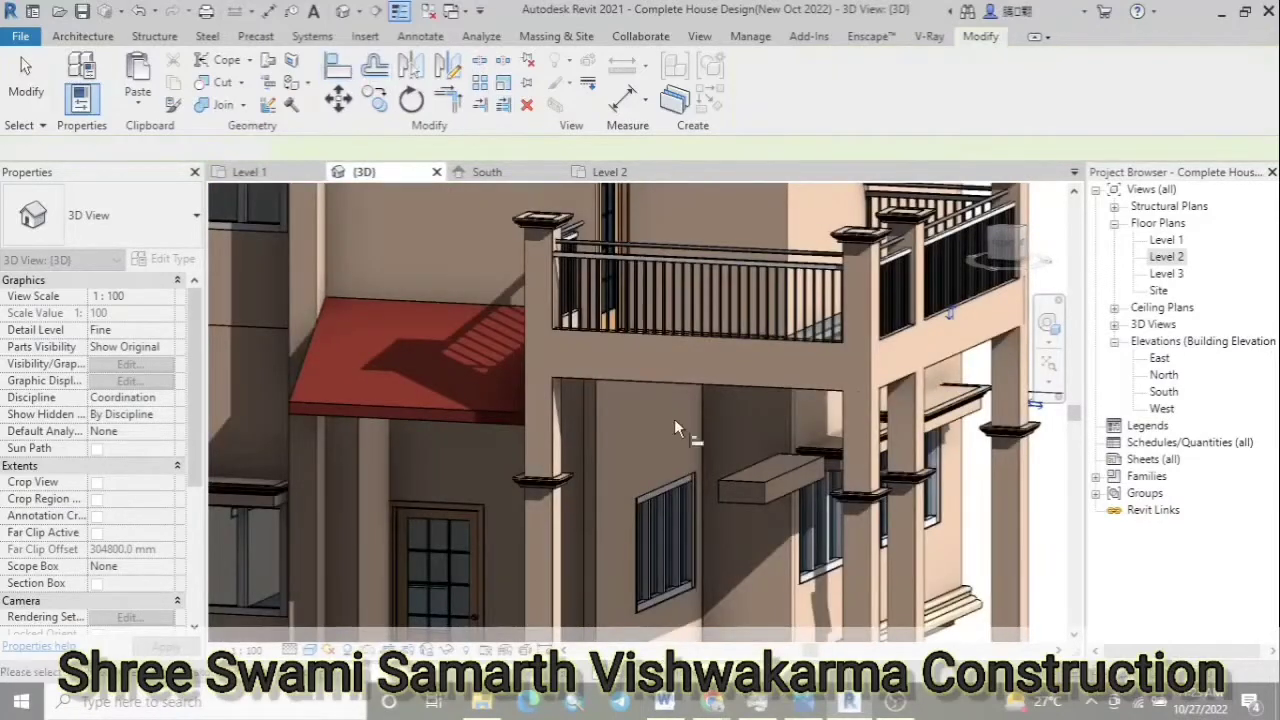
Start the Align command with AL, then cancel it
key(a)
key(l)
scroll(635, 497, up, 5)
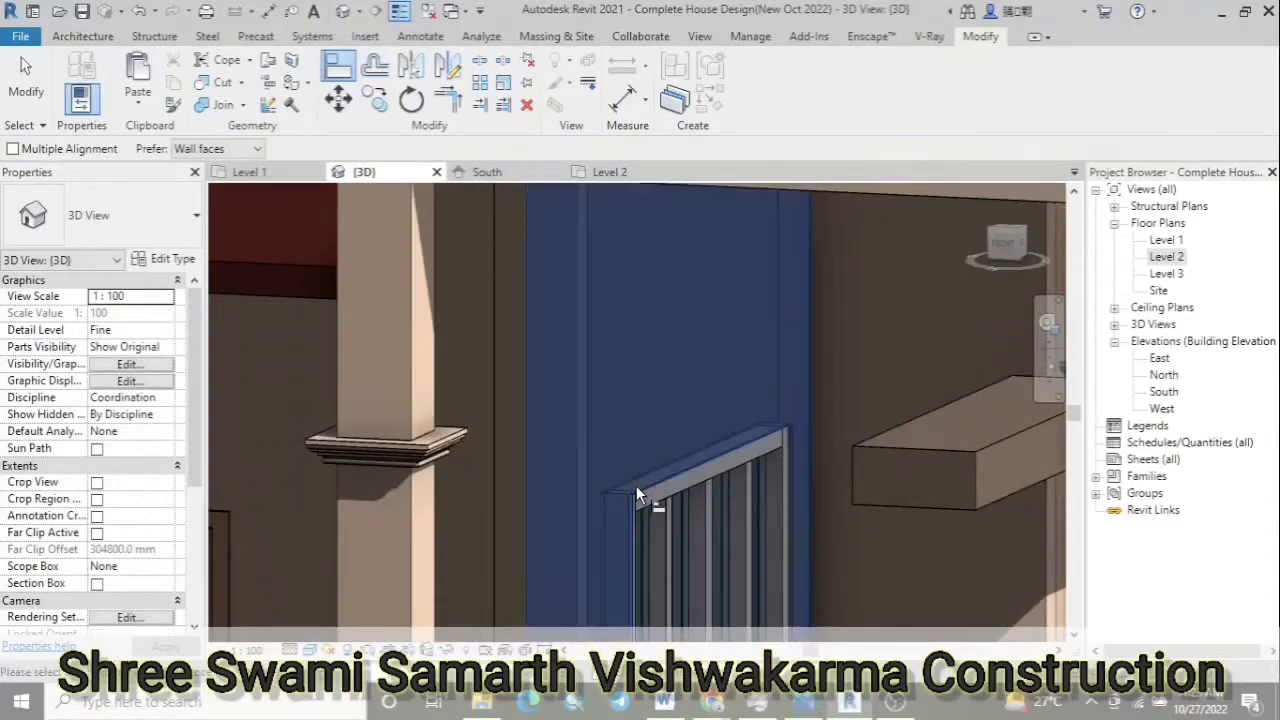
scroll(636, 485, down, 2)
scroll(630, 490, down, 2)
scroll(610, 505, down, 3)
scroll(608, 511, down, 2)
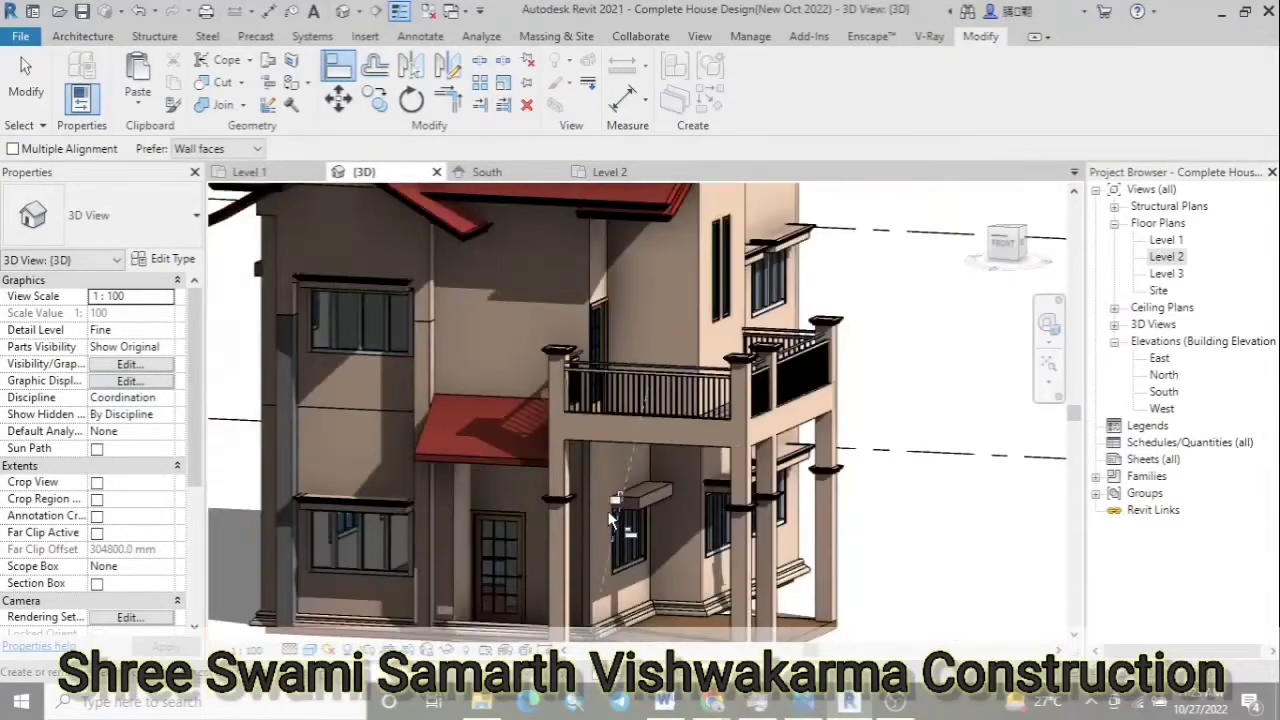
key(Escape)
Place a Roof: Fascia on the chajja under the balcony, check it, and finish placement
click(83, 36)
click(357, 60)
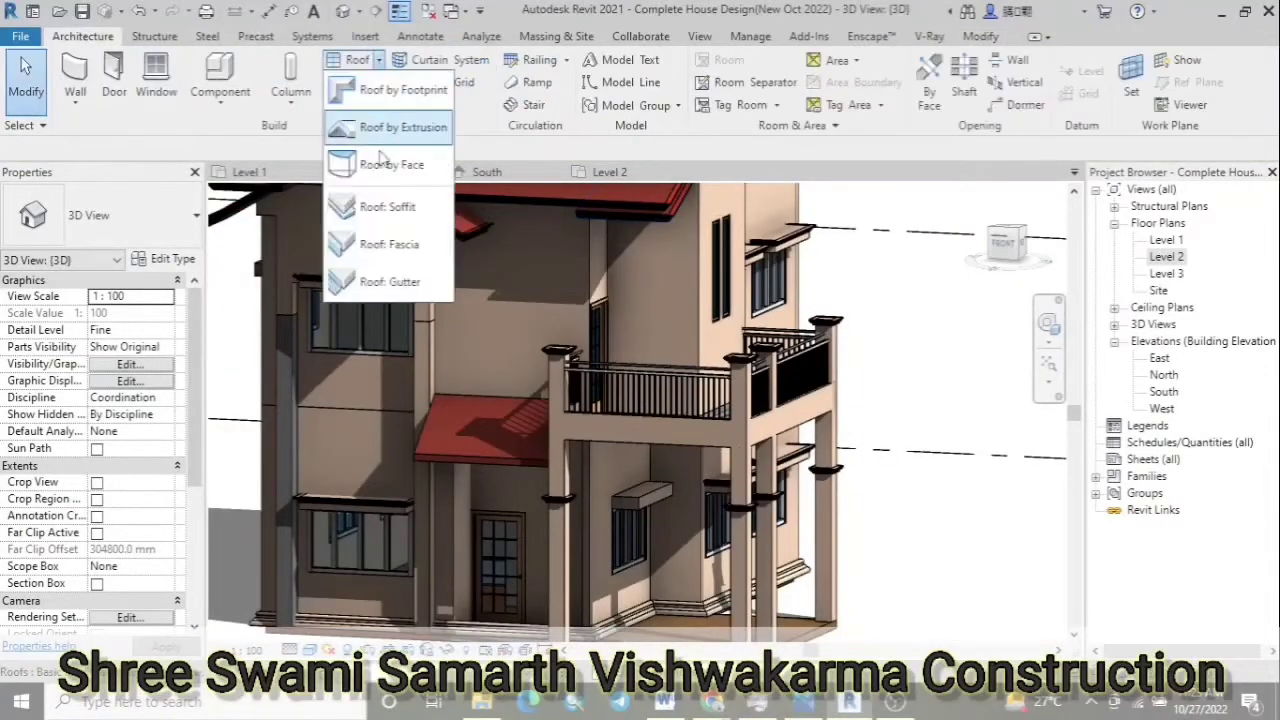
click(389, 242)
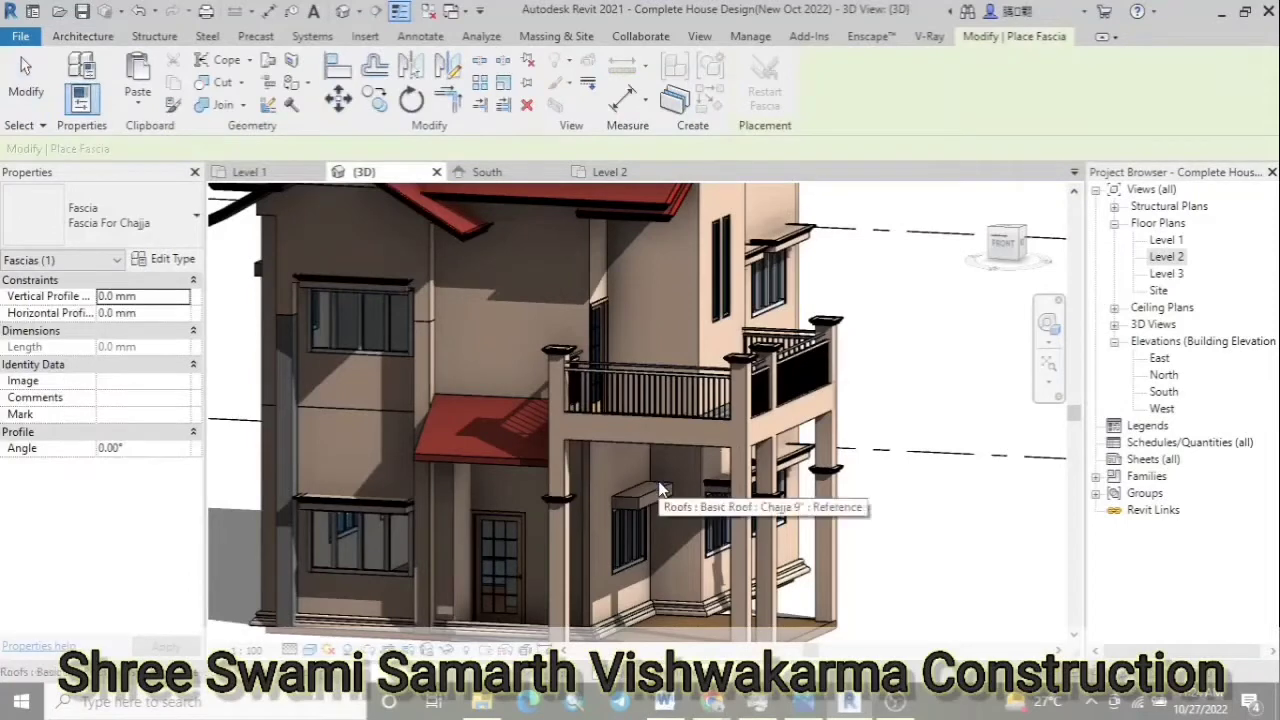
click(655, 497)
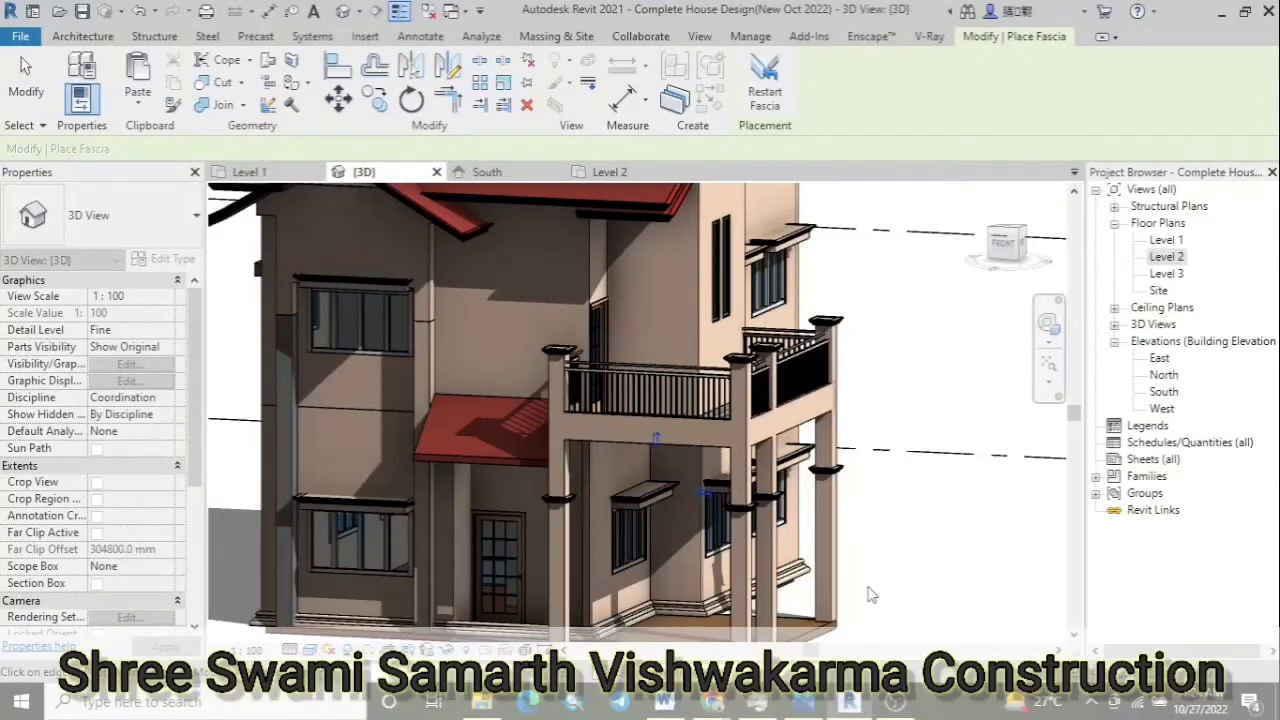
scroll(633, 494, down, 3)
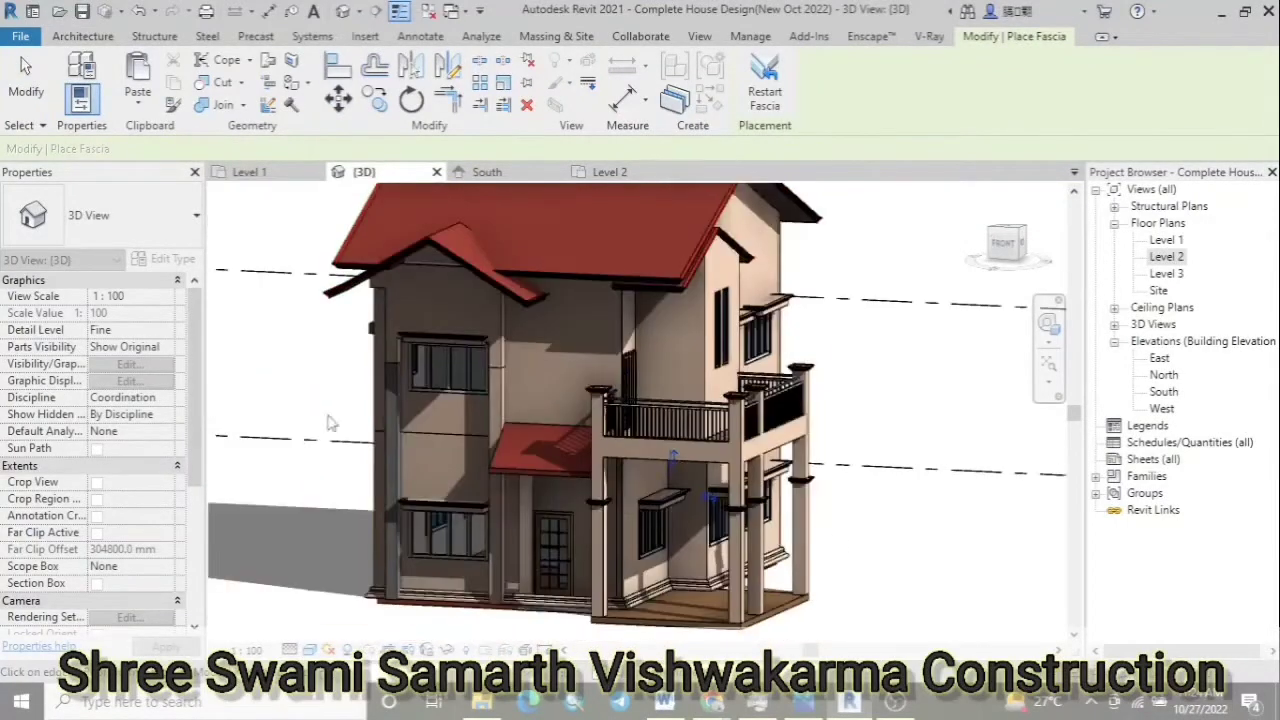
shift+middle_drag(325, 391, 438, 500)
scroll(438, 500, up, 2)
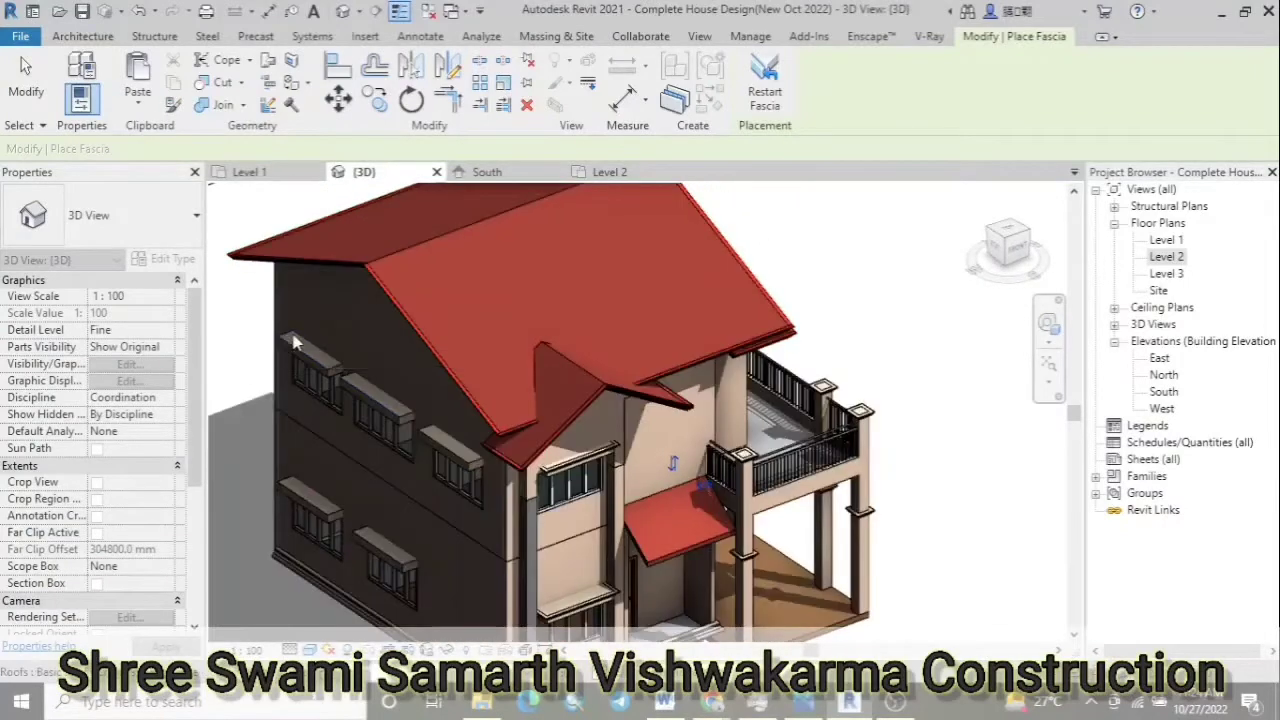
scroll(318, 383, up, 4)
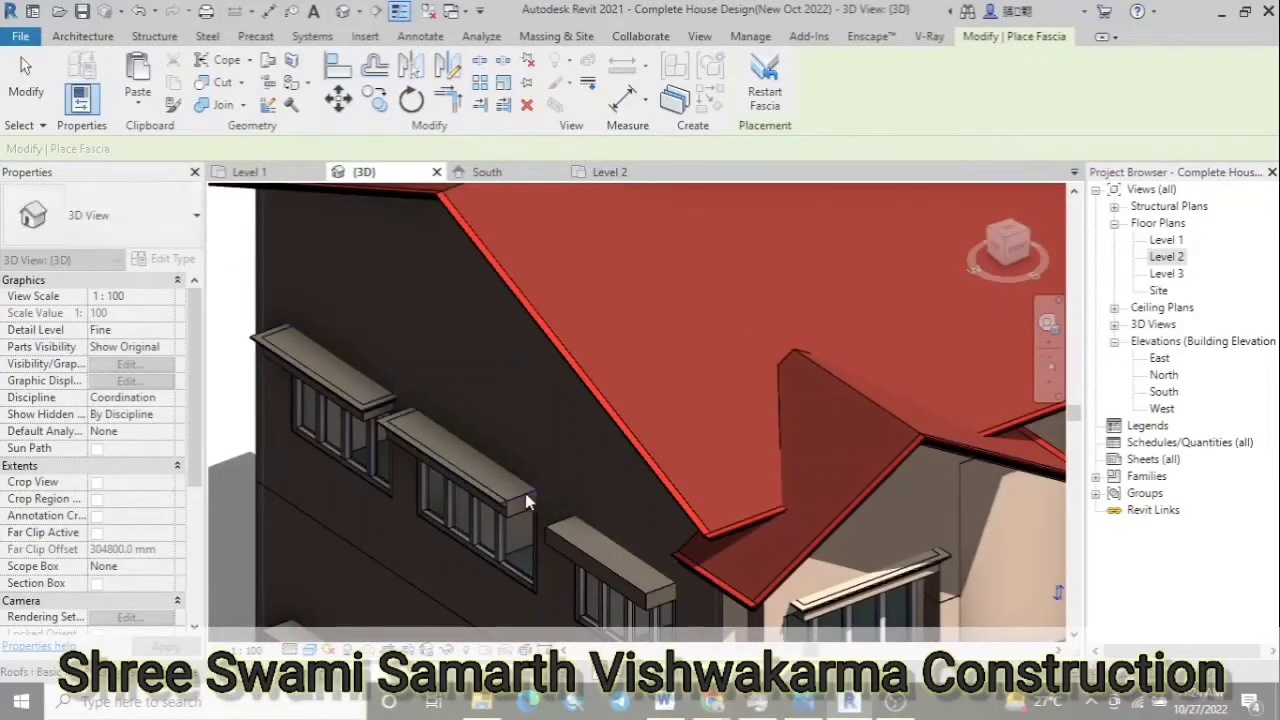
scroll(489, 429, down, 3)
scroll(292, 472, up, 3)
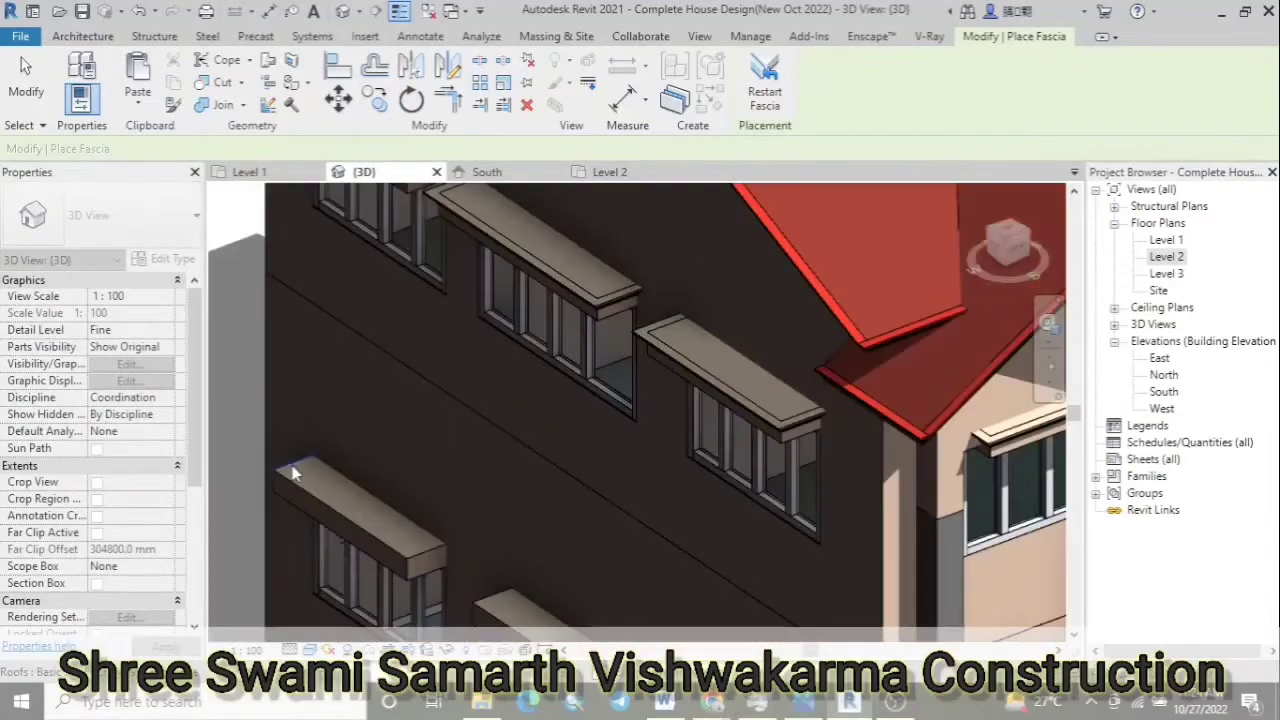
scroll(432, 557, down, 3)
scroll(440, 552, up, 1)
scroll(450, 545, up, 1)
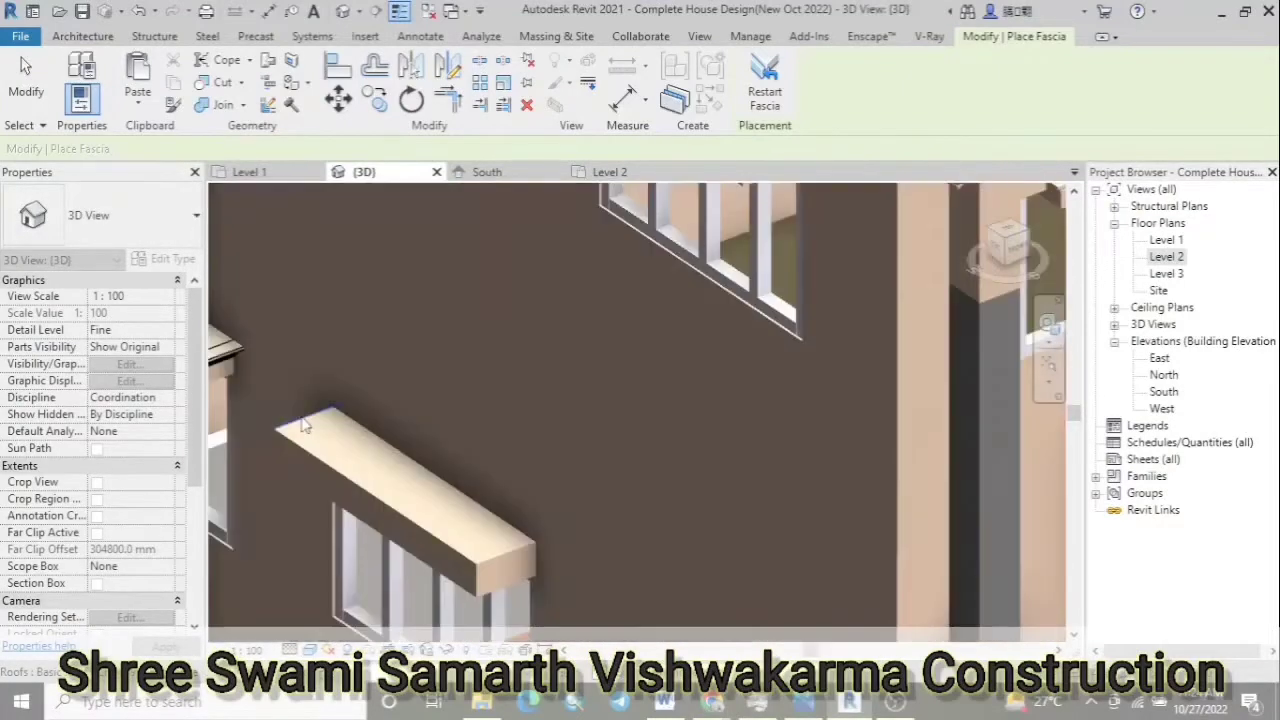
scroll(462, 537, up, 1)
scroll(460, 490, down, 3)
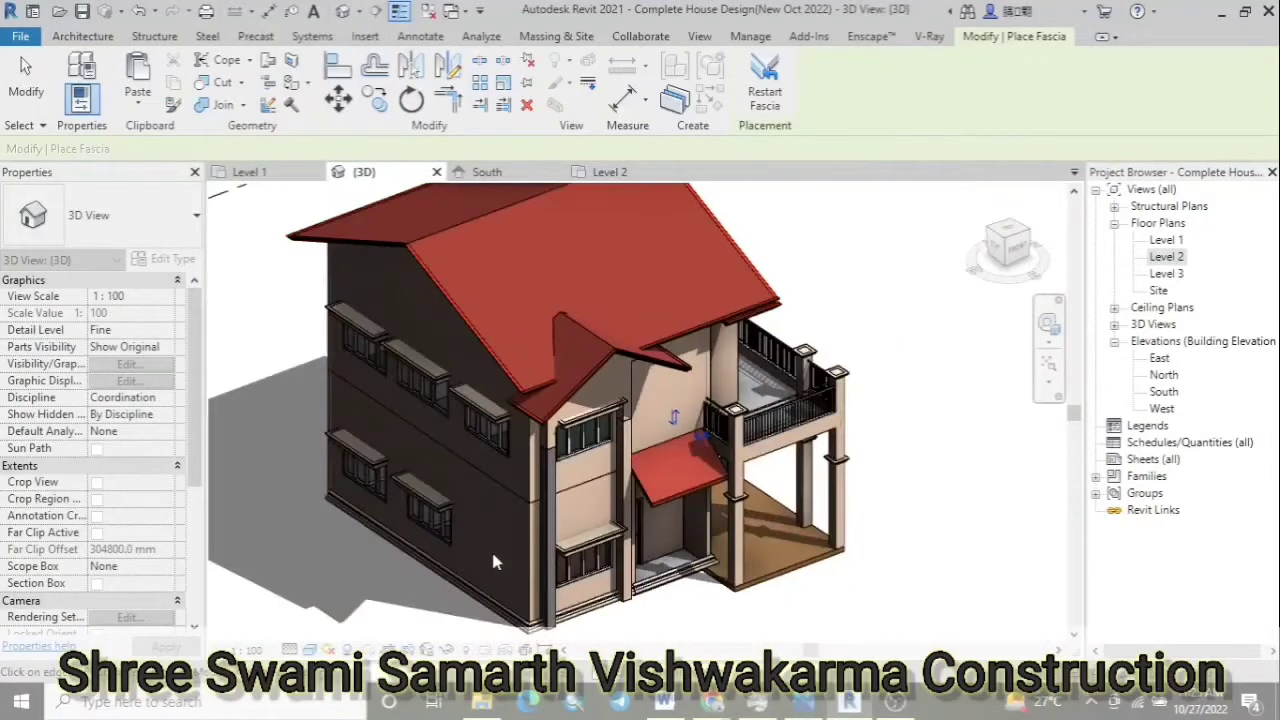
key(Escape)
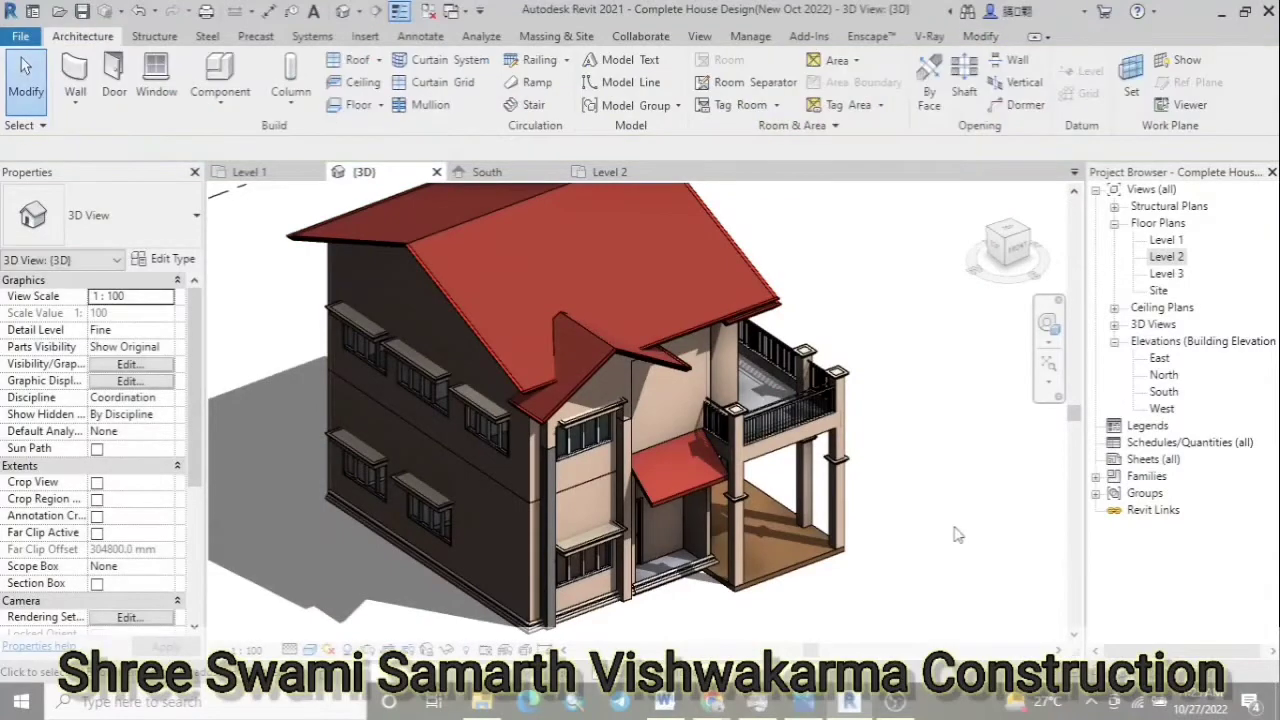
Orbit to a raised front-and-right view and set the visual style to Realistic
shift+middle_drag(983, 471, 573, 593)
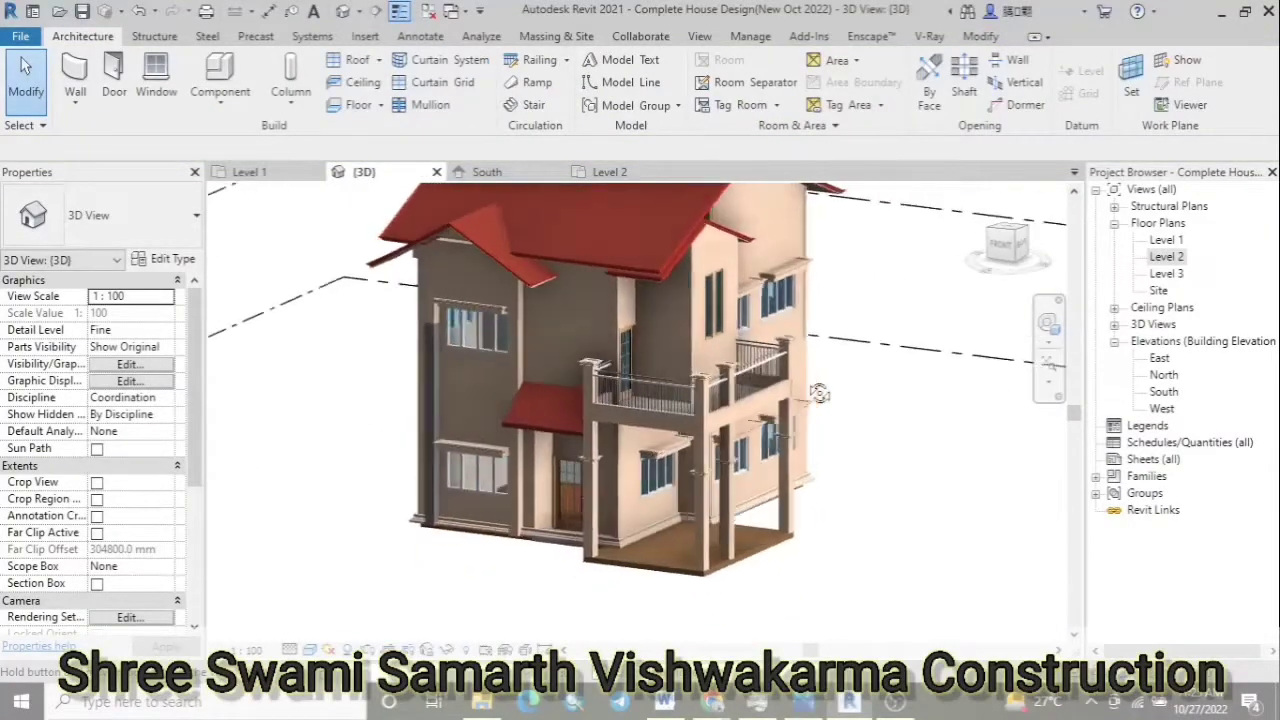
shift+middle_drag(907, 370, 897, 523)
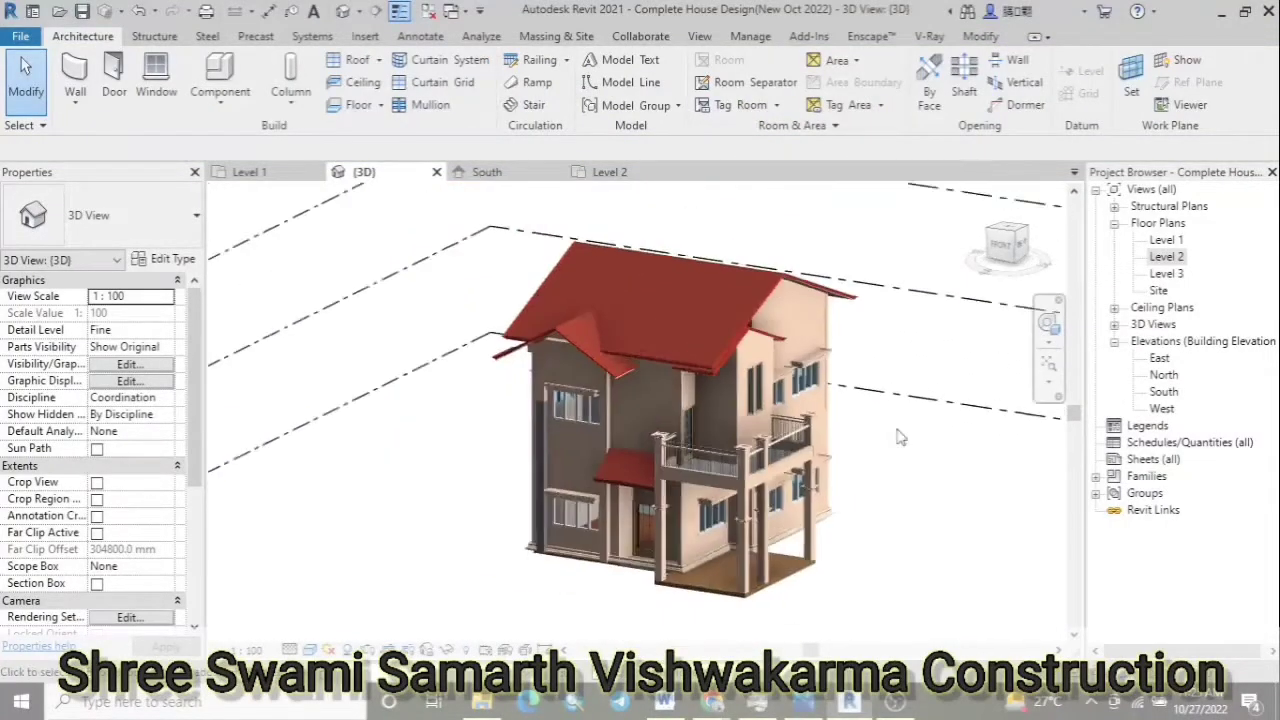
click(330, 630)
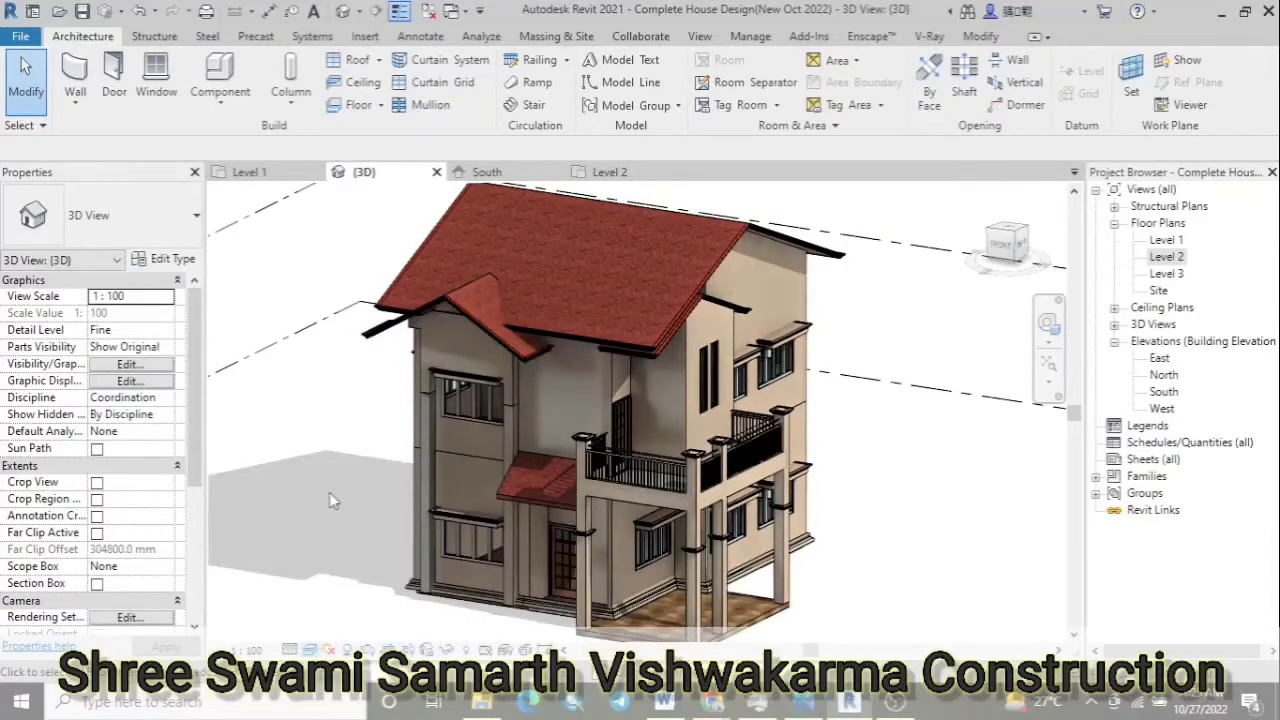
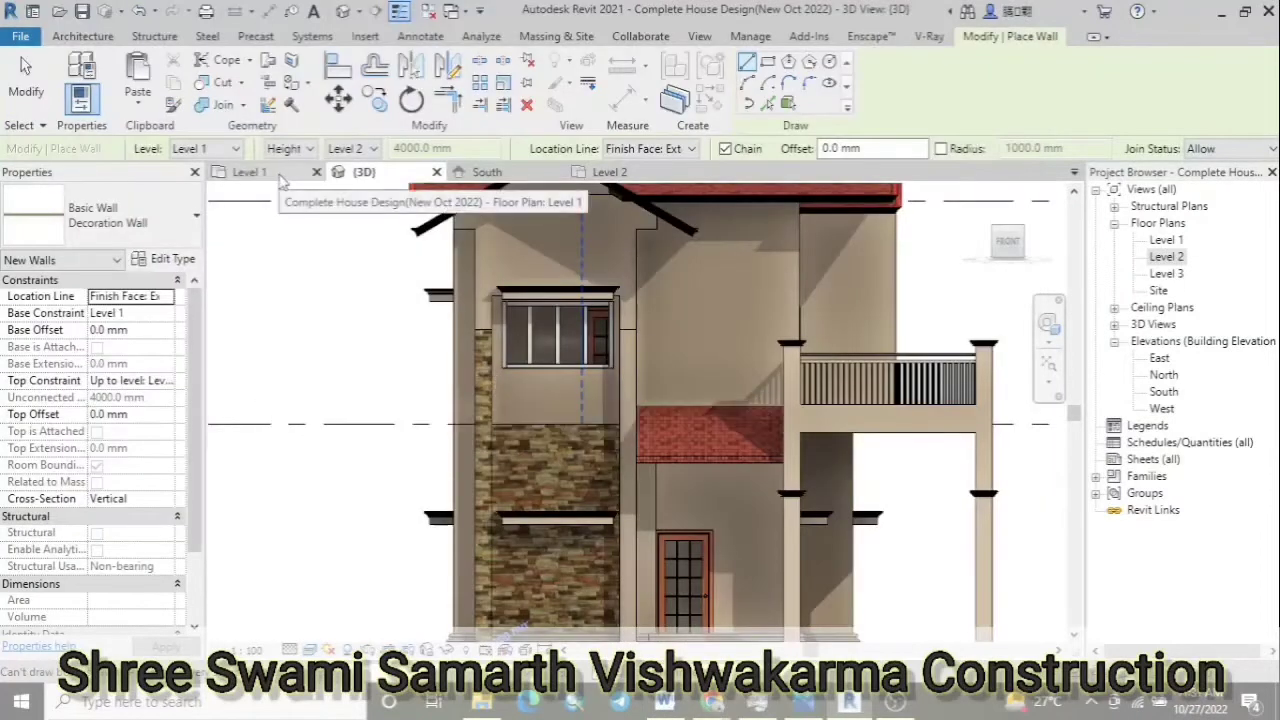
Exit wall placement and select the new 2285 mm Decoration Wall on Level 1
click(250, 172)
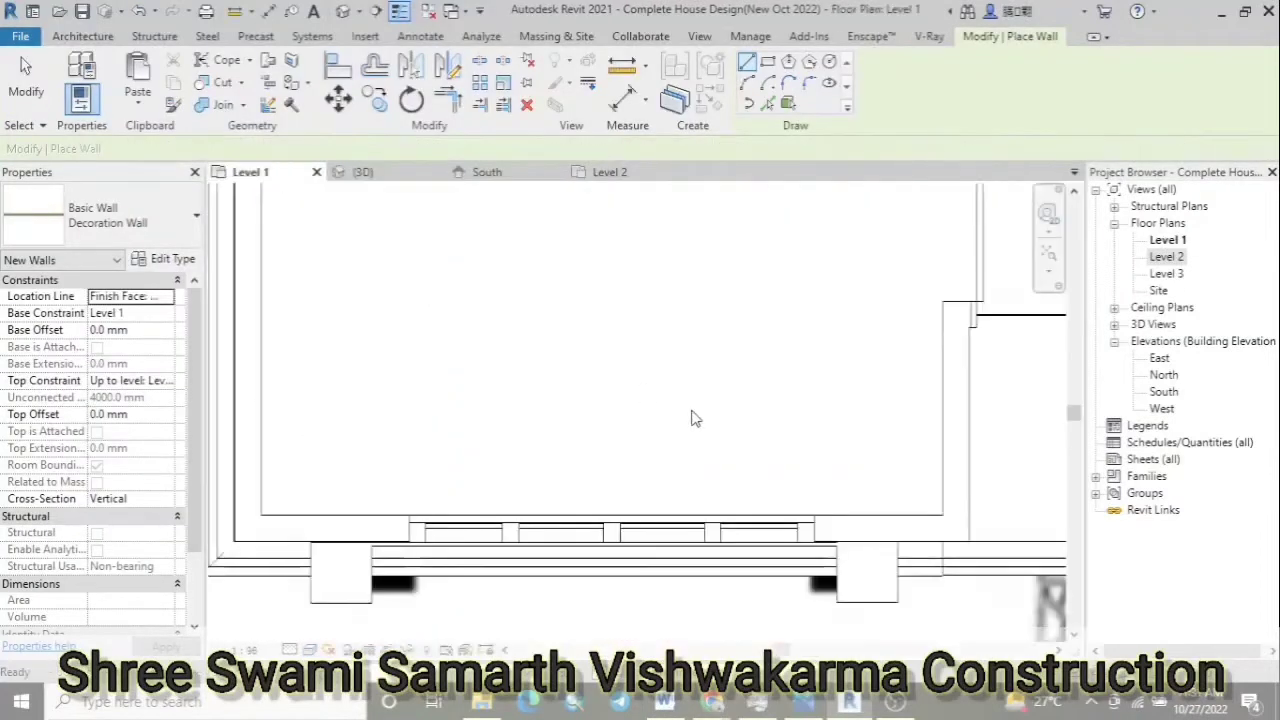
scroll(372, 547, up, 1)
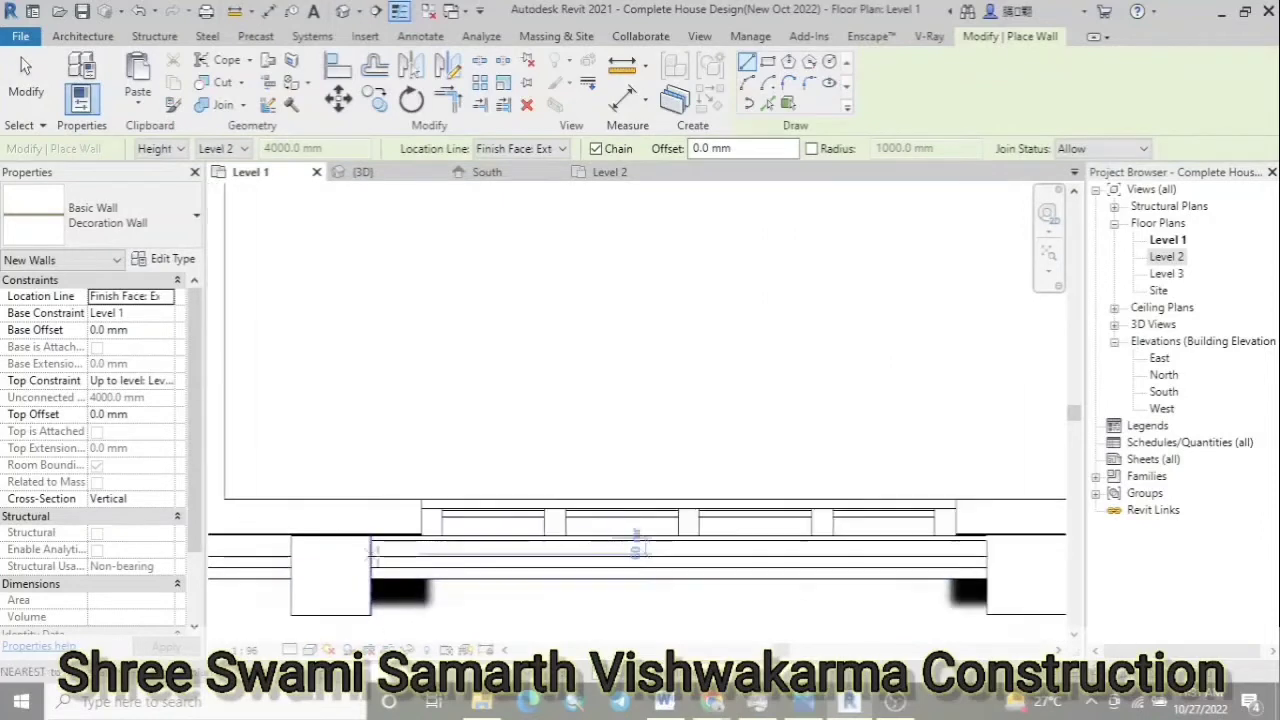
scroll(376, 550, up, 1)
scroll(376, 550, up, 2)
key(Escape)
key(Escape)
click(420, 498)
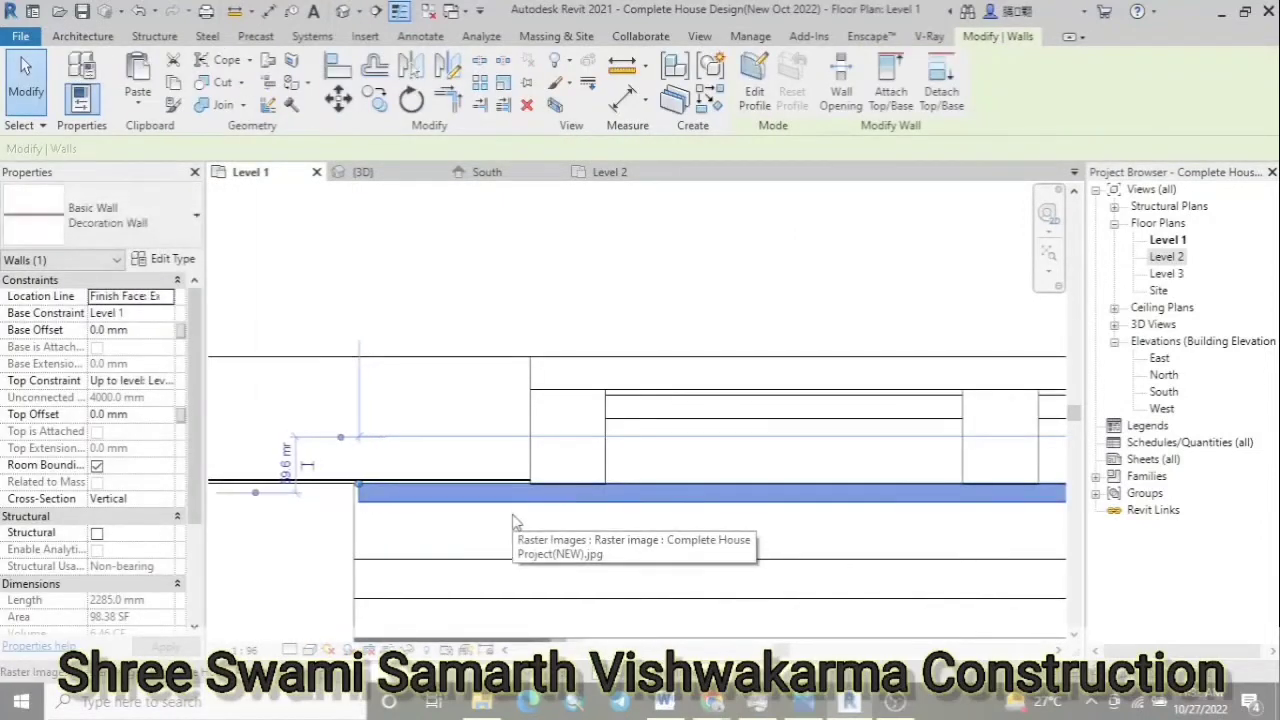
Zoom in to inspect both ends of the Decoration Wall
scroll(363, 503, up, 8)
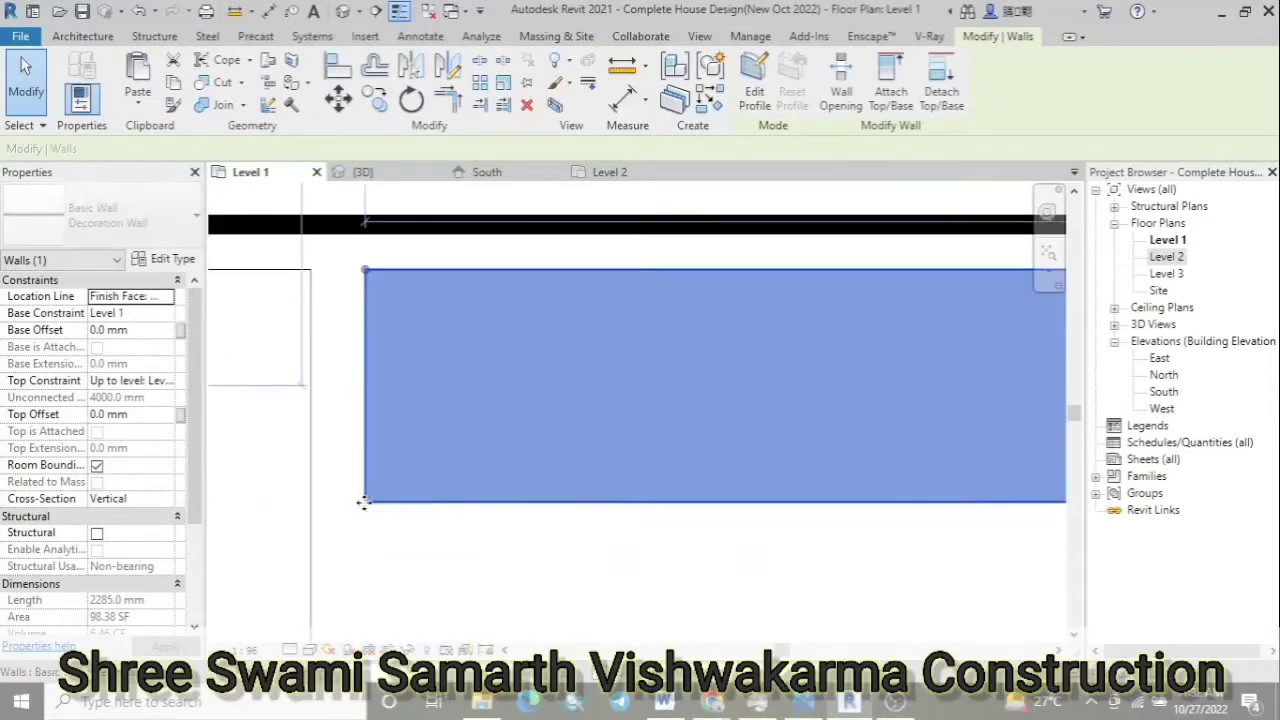
scroll(320, 414, down, 3)
scroll(351, 357, down, 3)
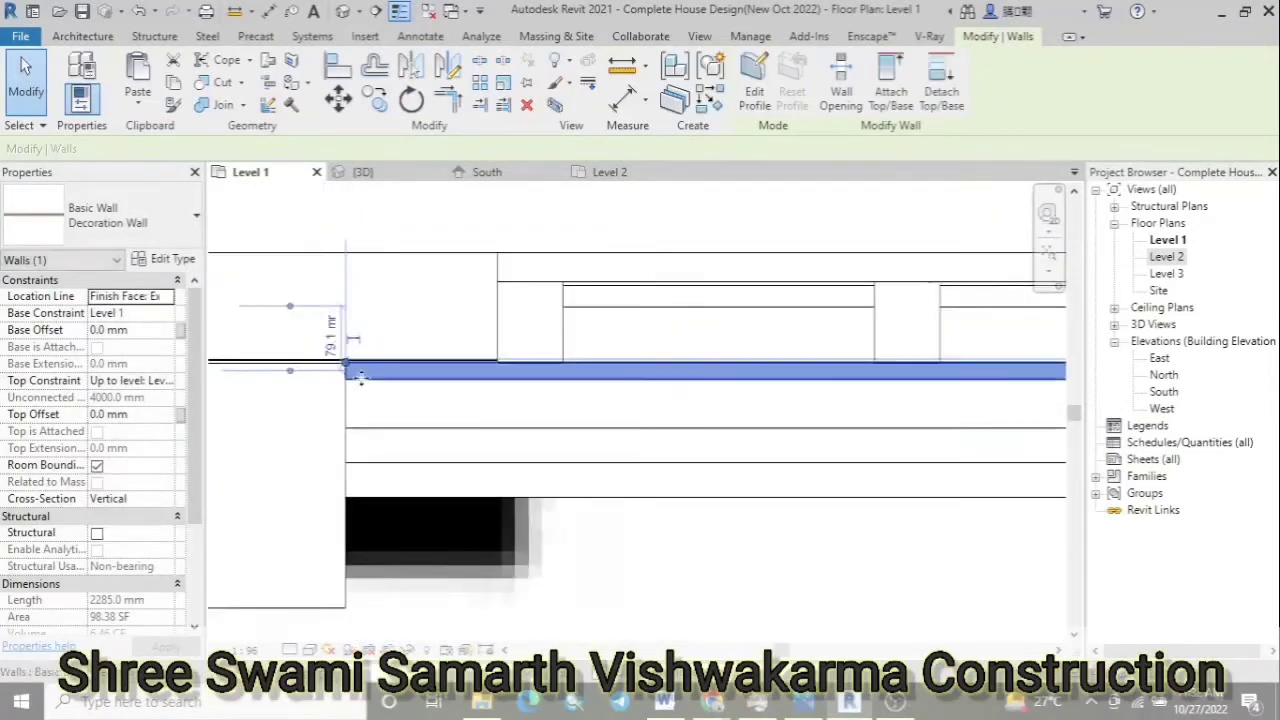
scroll(354, 371, down, 2)
scroll(795, 391, up, 5)
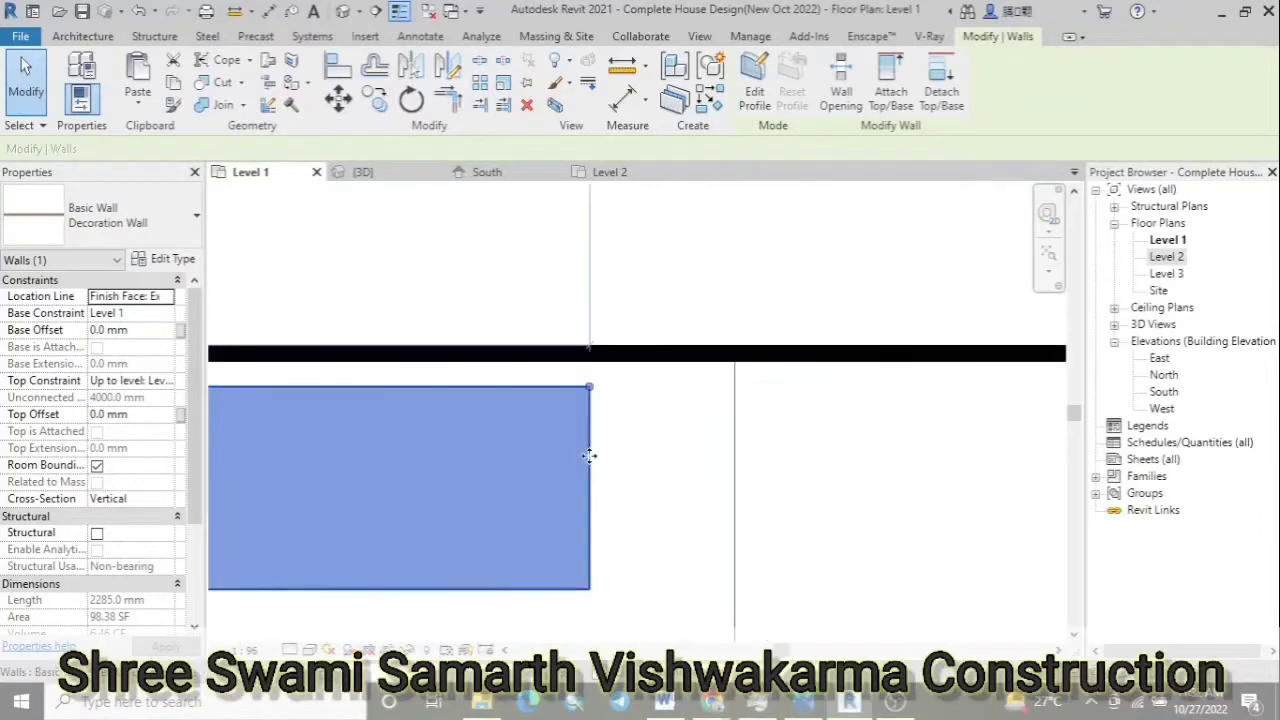
scroll(740, 450, down, 5)
In 3D, change the material of the column type beside the decoration wall
click(358, 172)
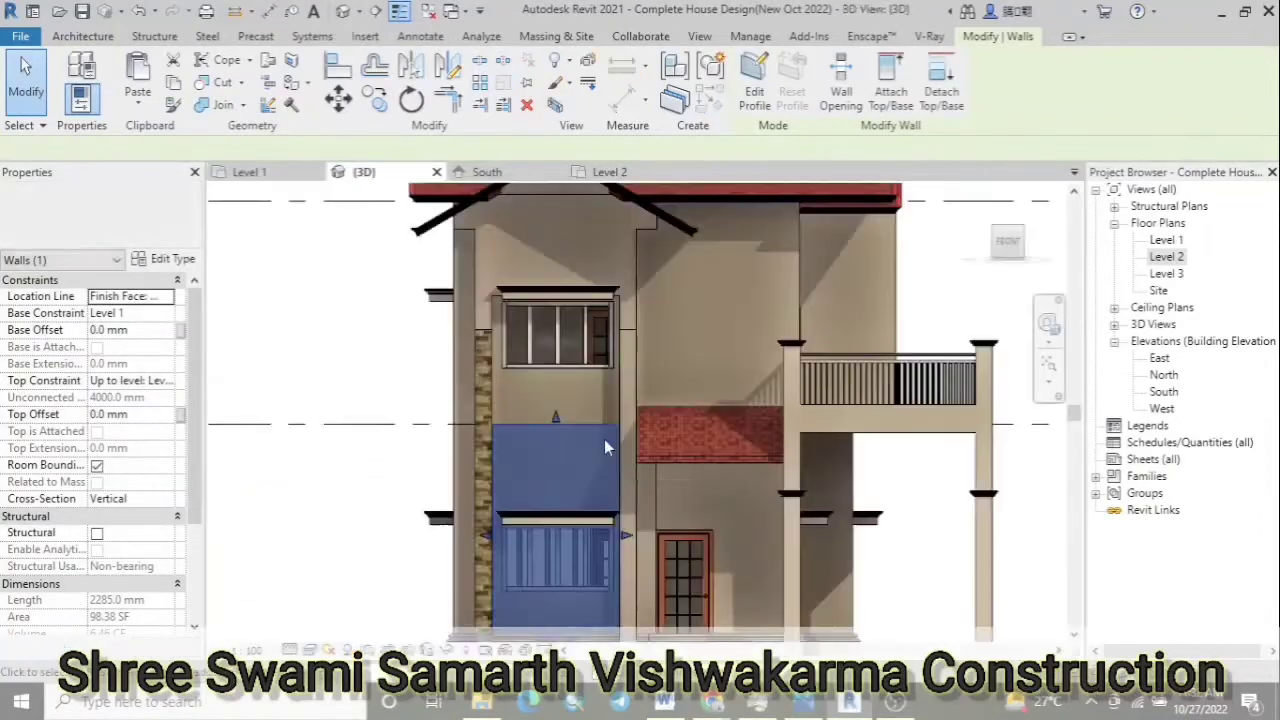
click(484, 385)
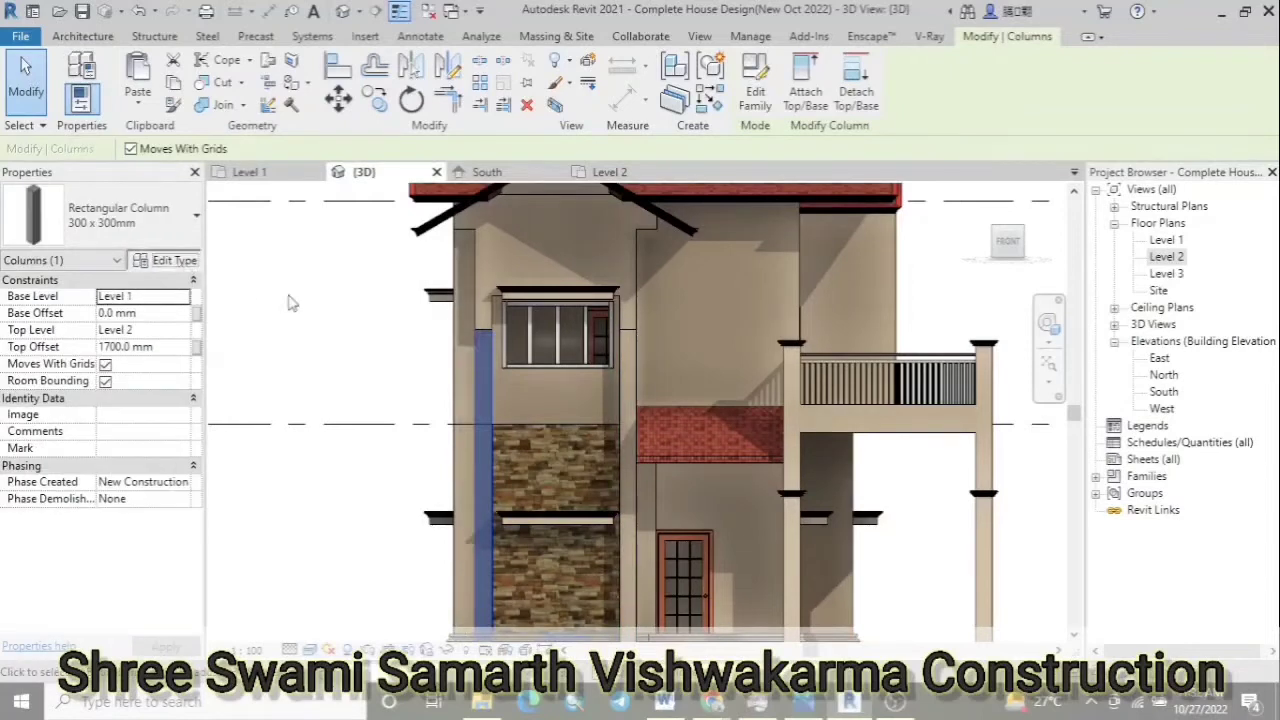
click(167, 260)
click(987, 283)
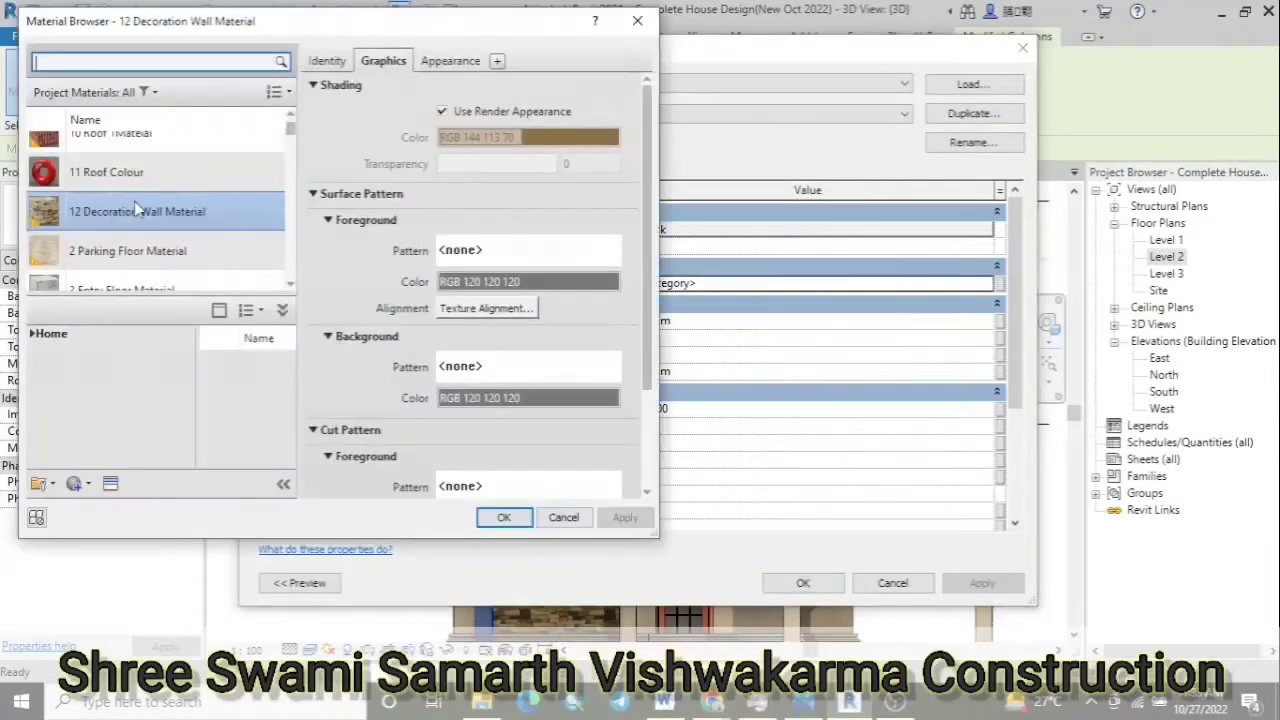
click(128, 231)
click(497, 517)
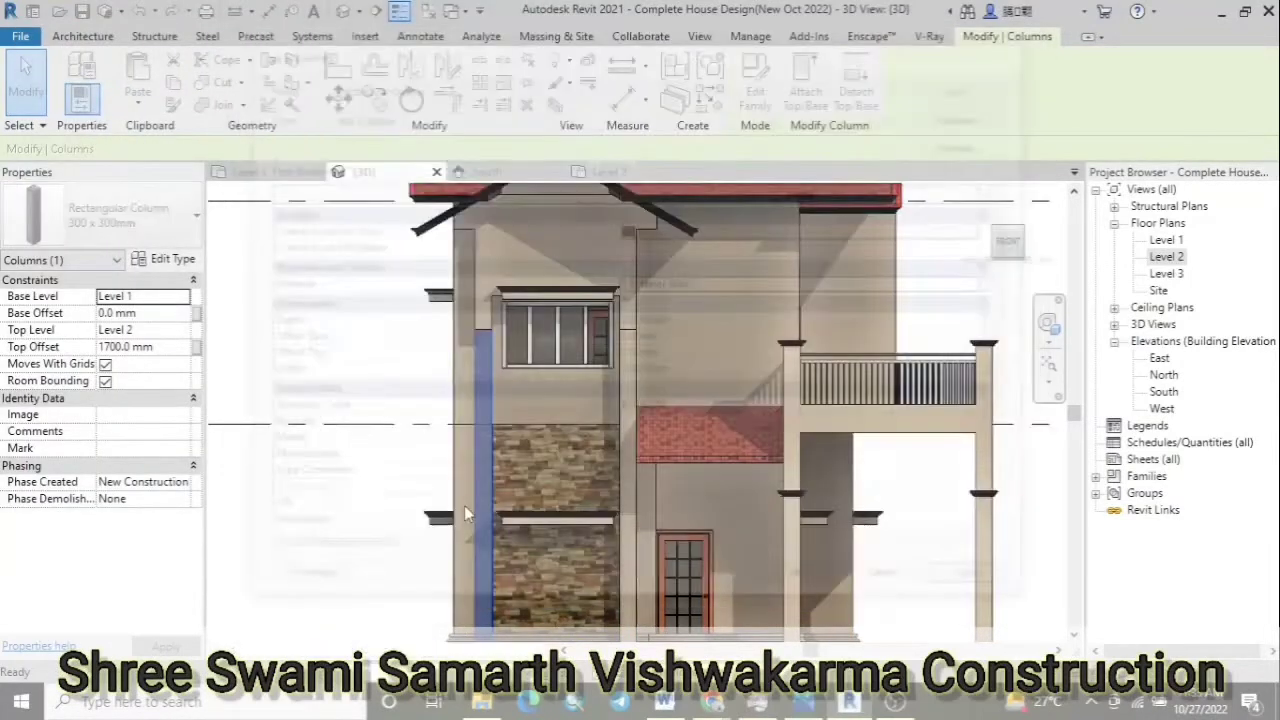
key(Escape)
Raise the decoration wall profile's top edge and align it to the upper window edge
click(567, 482)
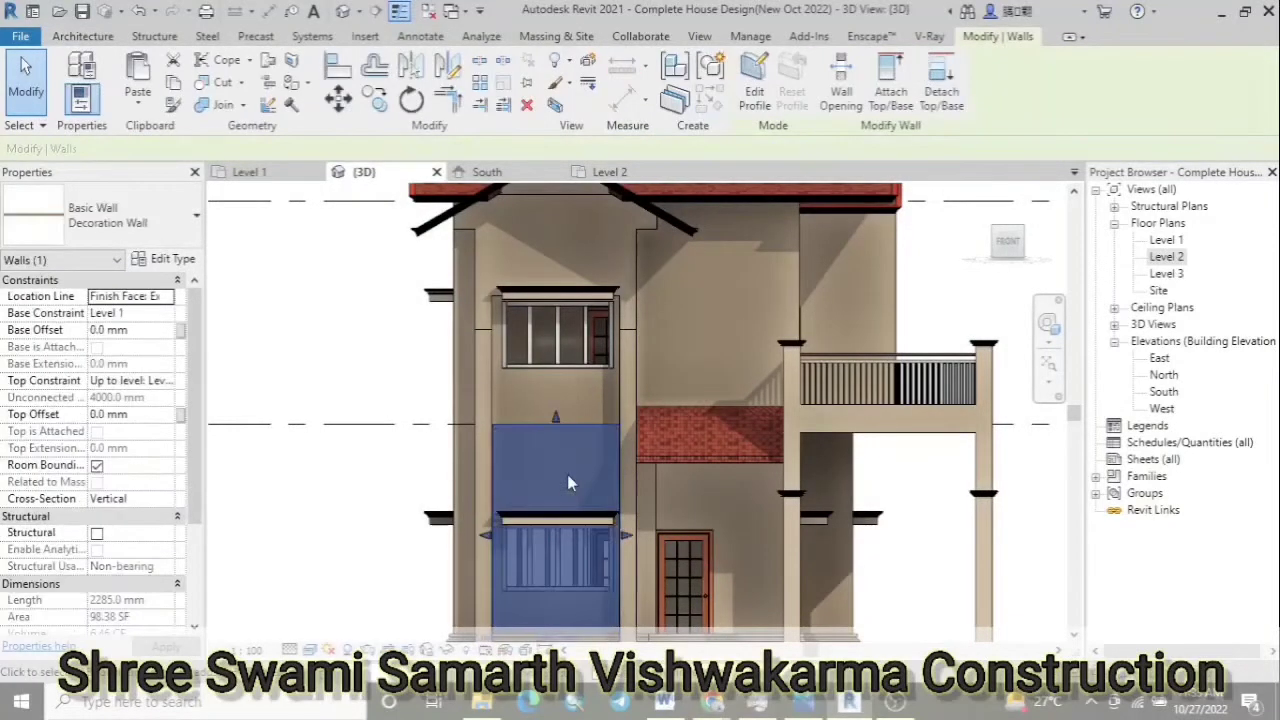
drag(555, 425, 555, 292)
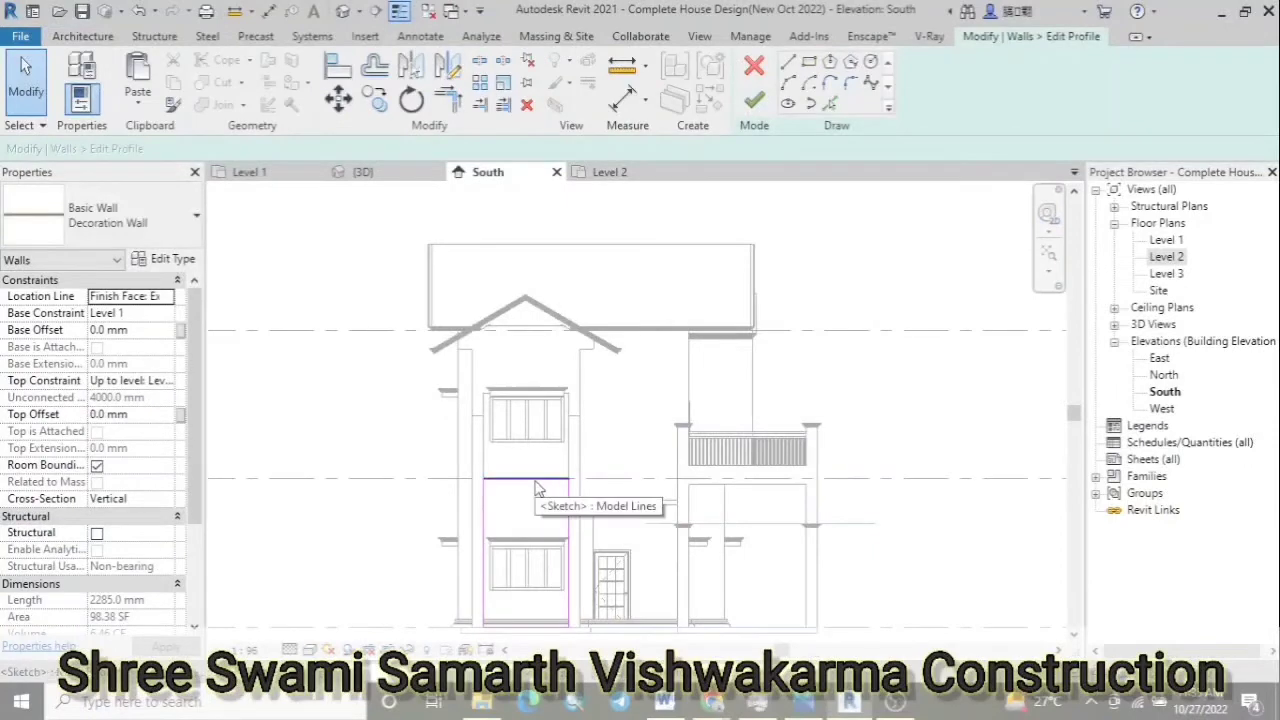
drag(540, 479, 540, 397)
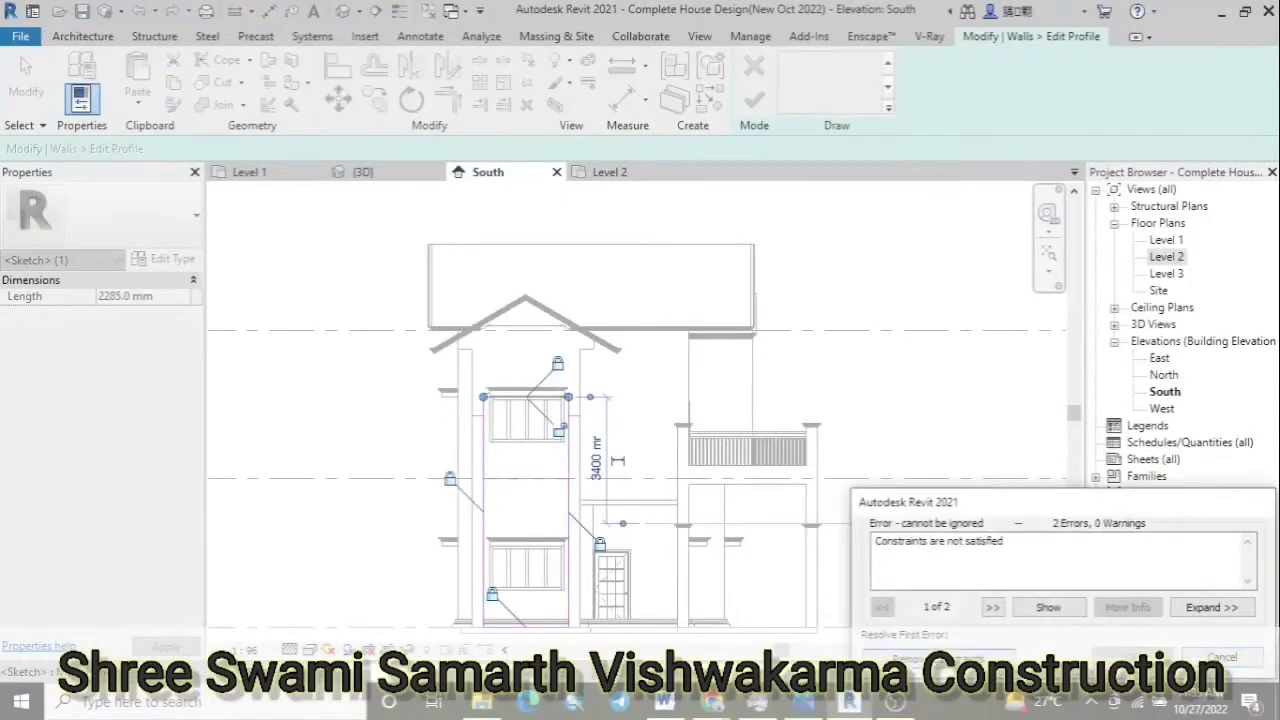
scroll(518, 396, up, 3)
scroll(518, 396, up, 4)
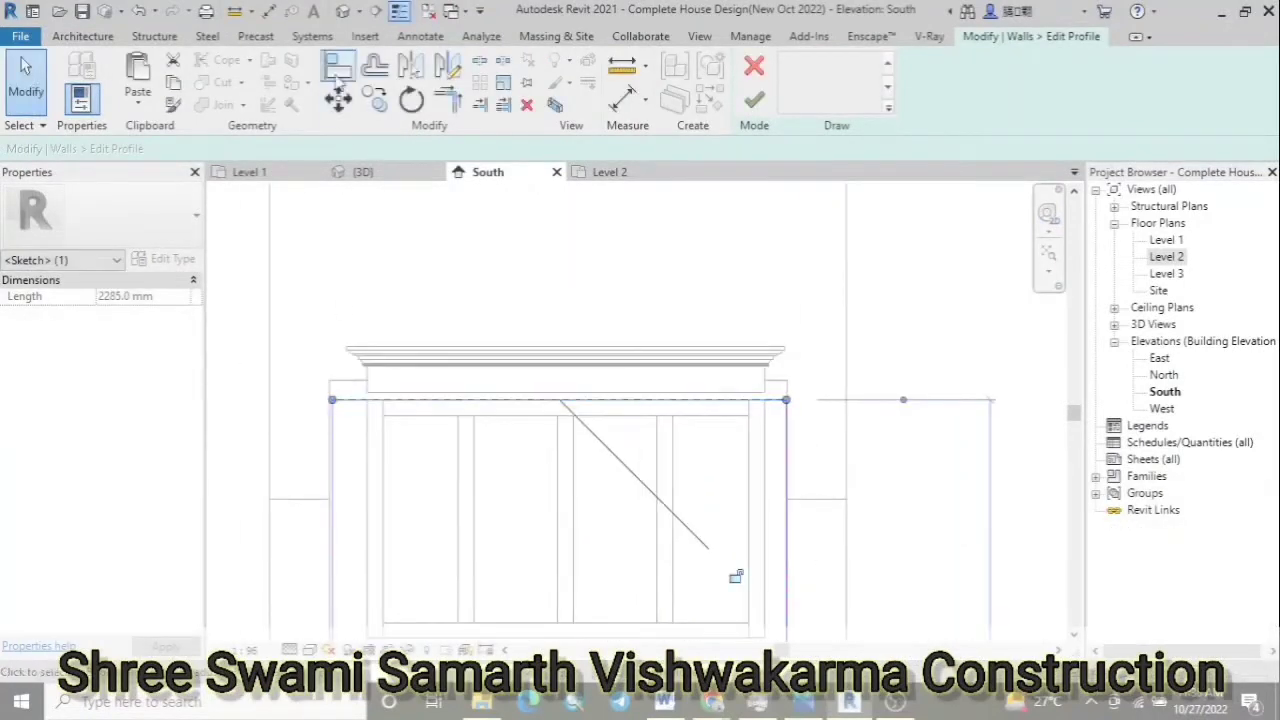
click(340, 72)
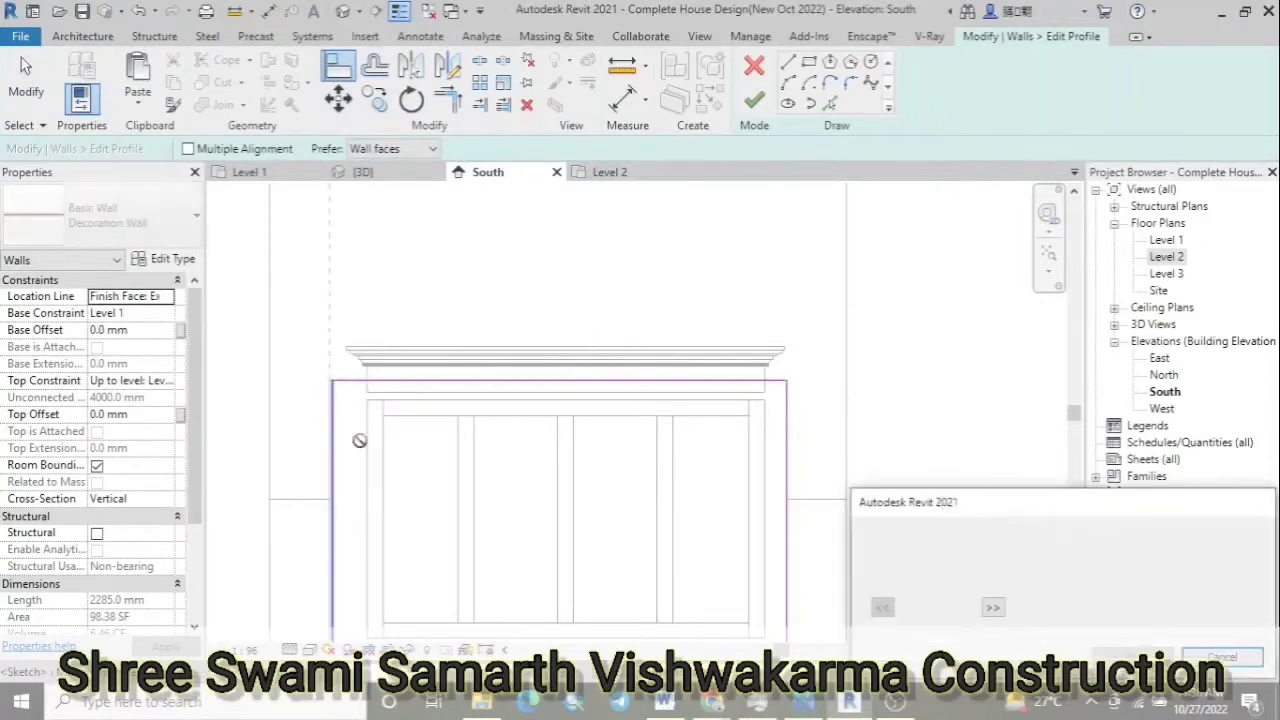
scroll(717, 403, up, 5)
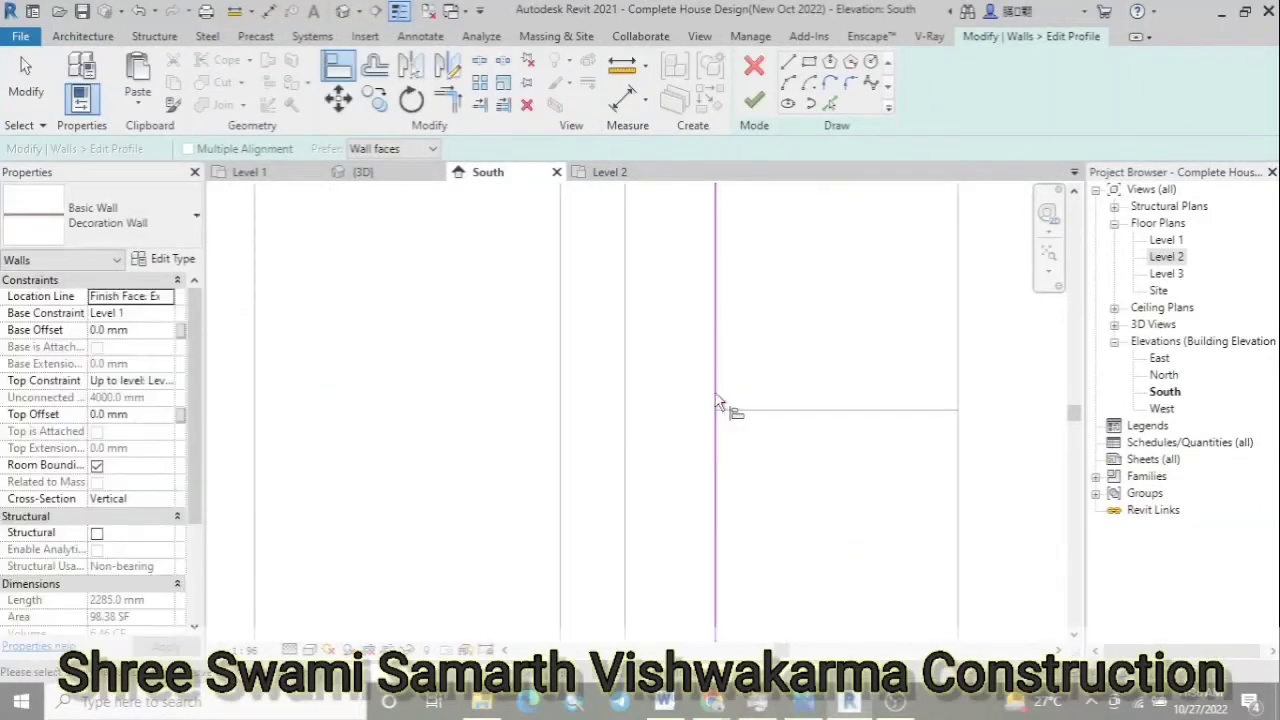
click(717, 403)
scroll(731, 353, down, 3)
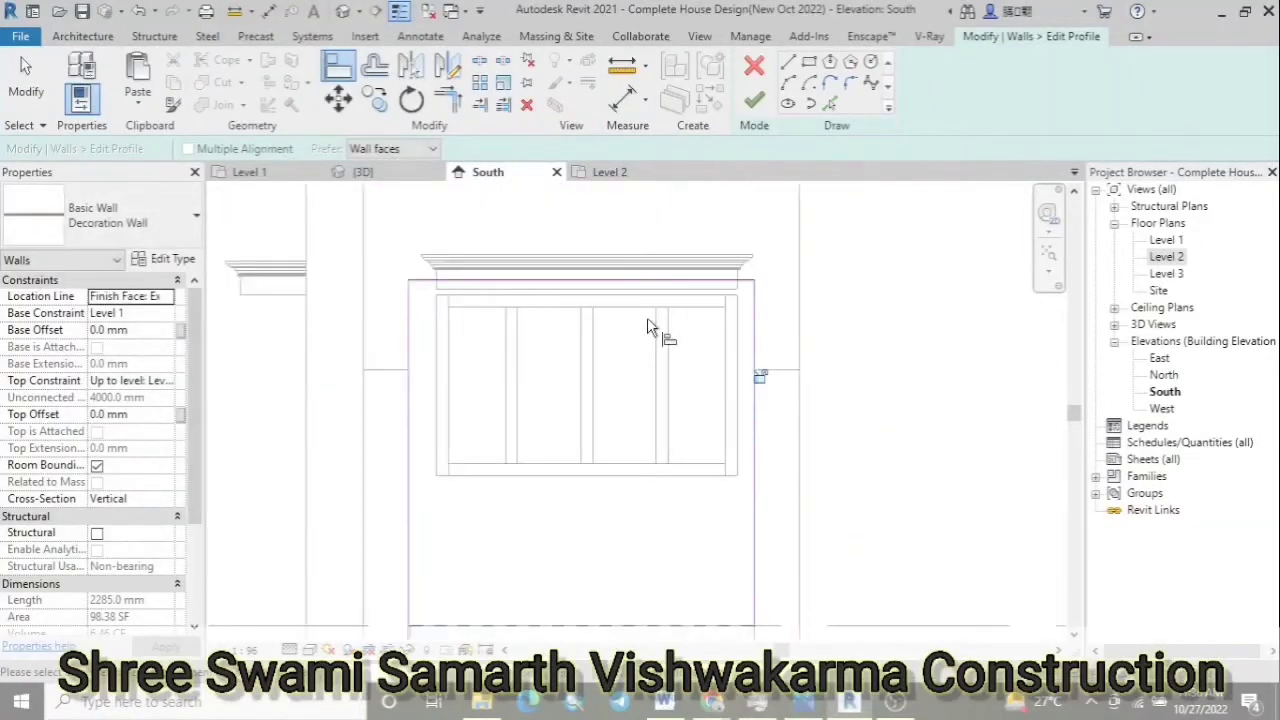
Sketch a rectangular opening around the upper window in the wall profile
click(808, 62)
click(436, 297)
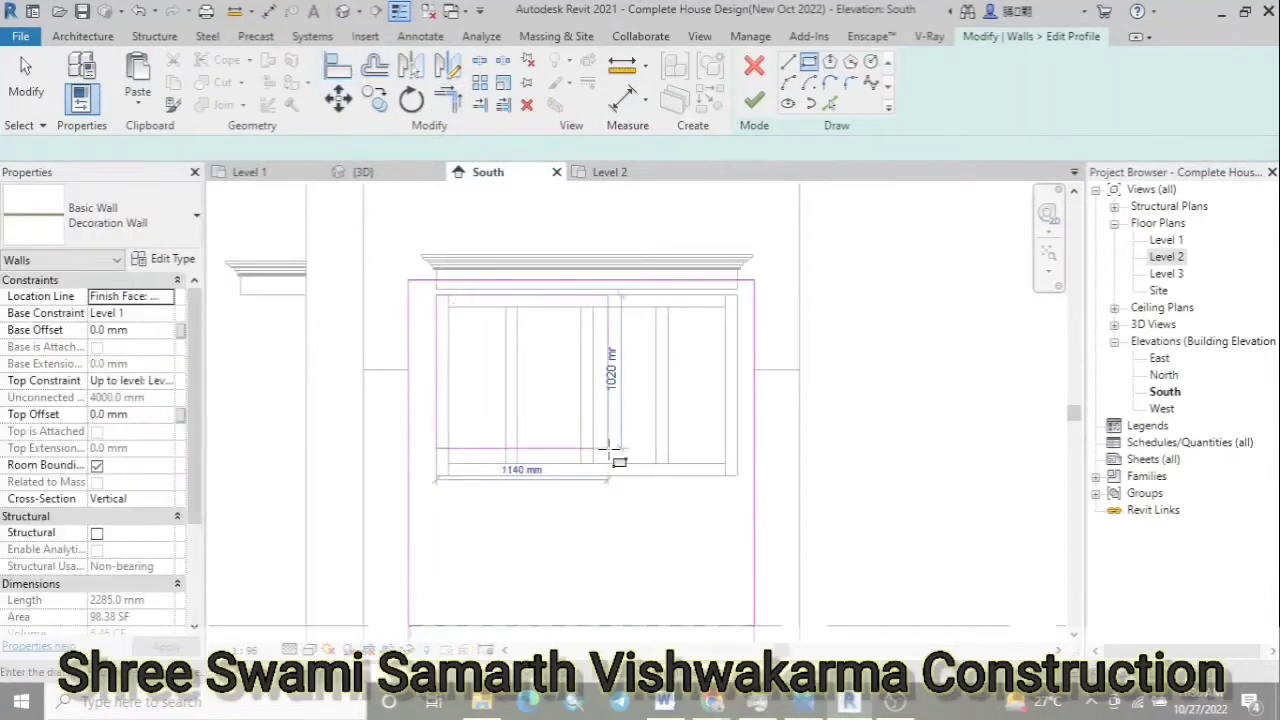
scroll(741, 478, up, 3)
click(762, 290)
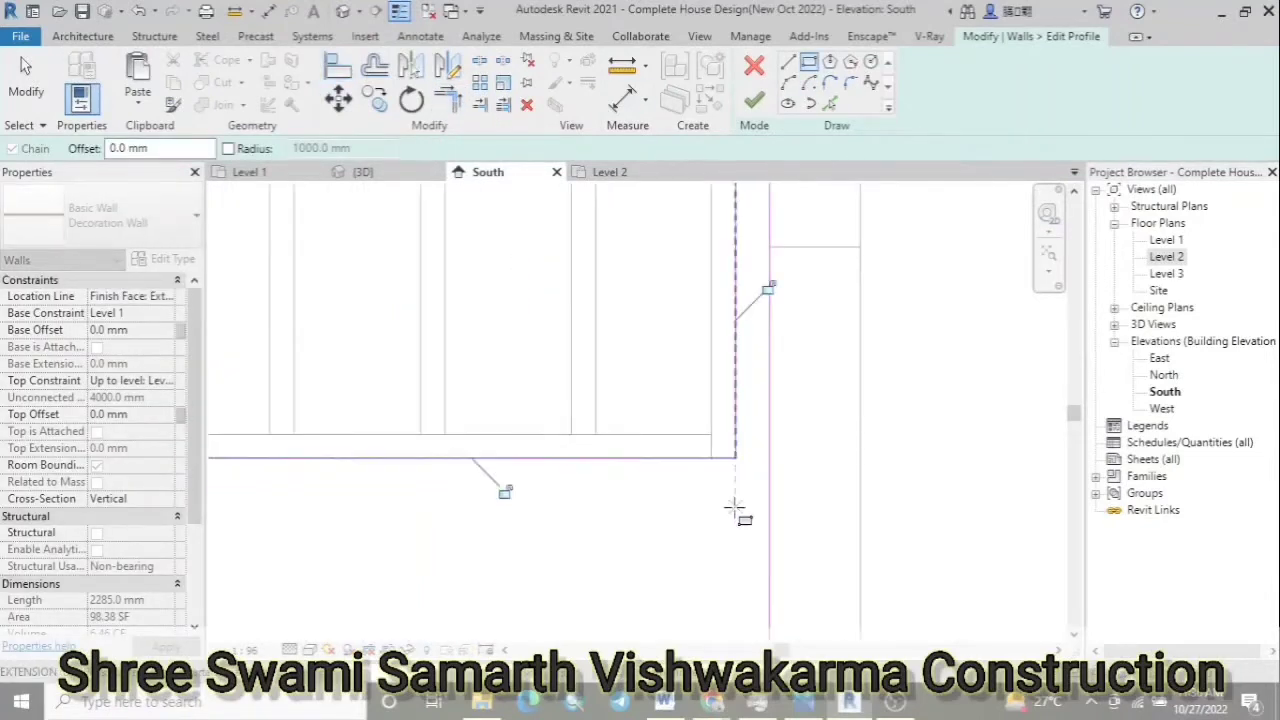
scroll(614, 543, down, 3)
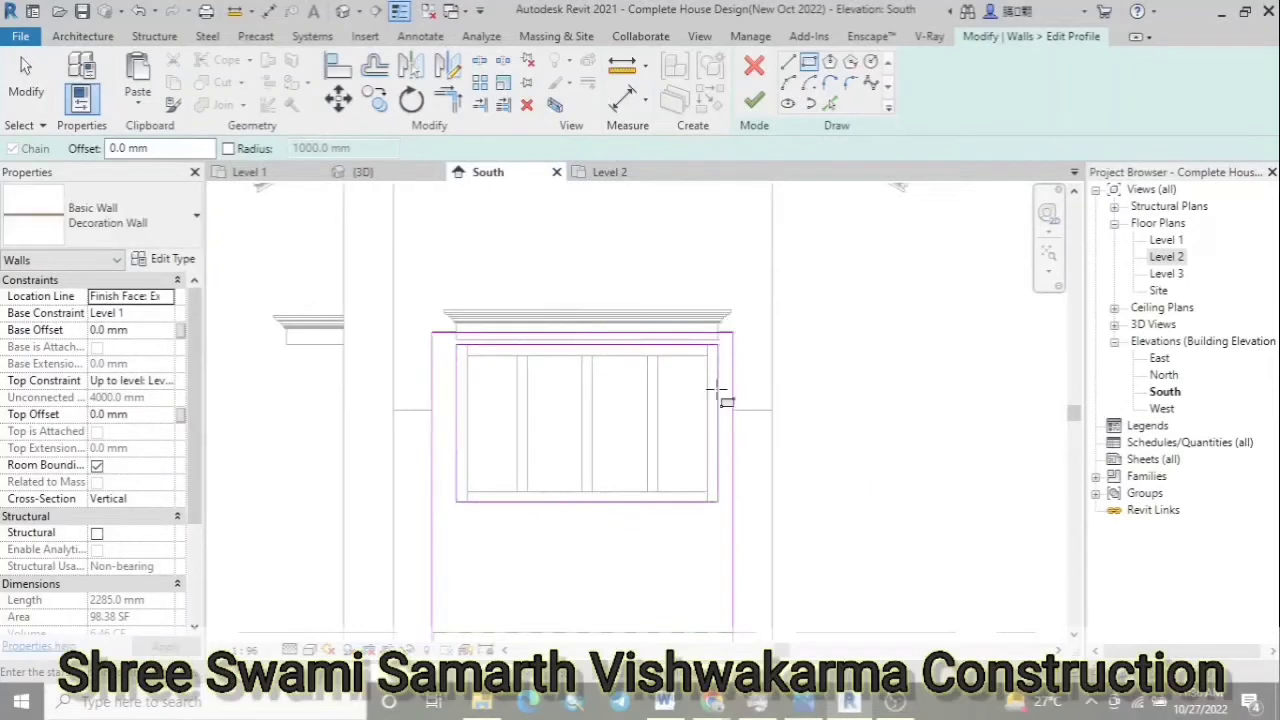
scroll(720, 394, down, 3)
scroll(465, 380, up, 2)
scroll(465, 380, up, 2)
Sketch a rectangle around the lower window and finish the profile edit
click(386, 320)
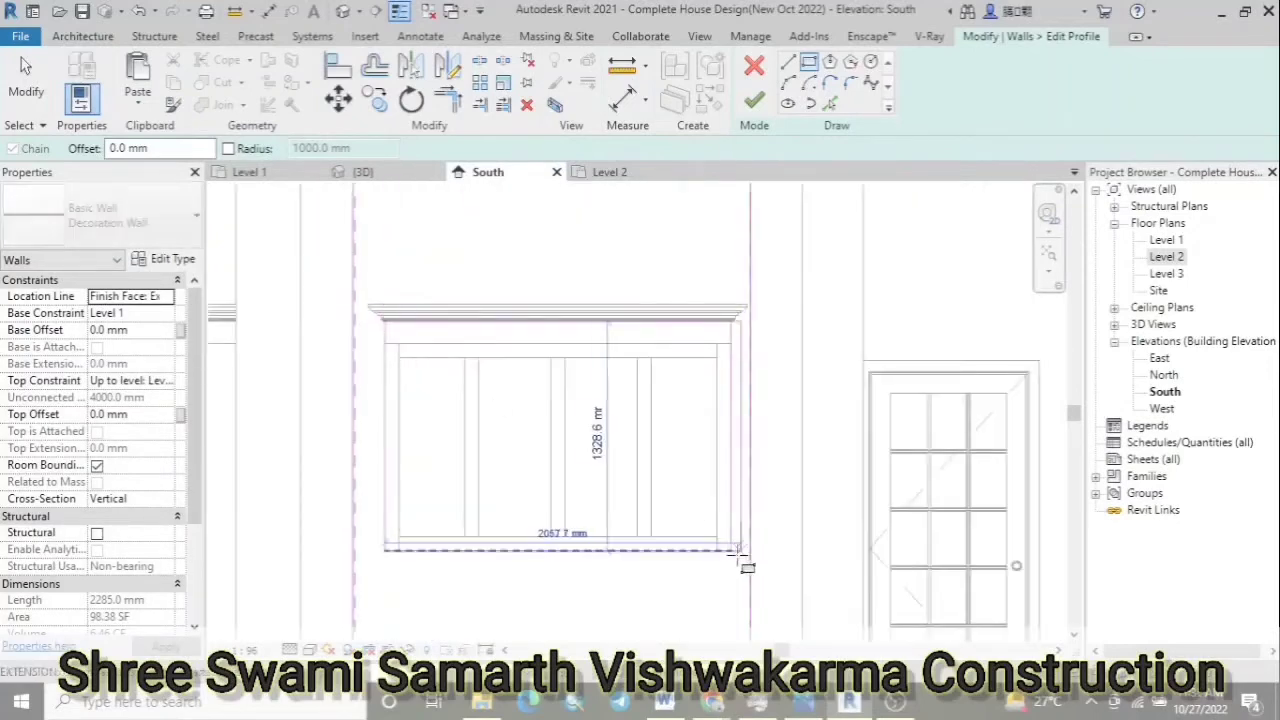
click(749, 563)
scroll(571, 569, down, 1)
scroll(636, 360, down, 3)
key(Return)
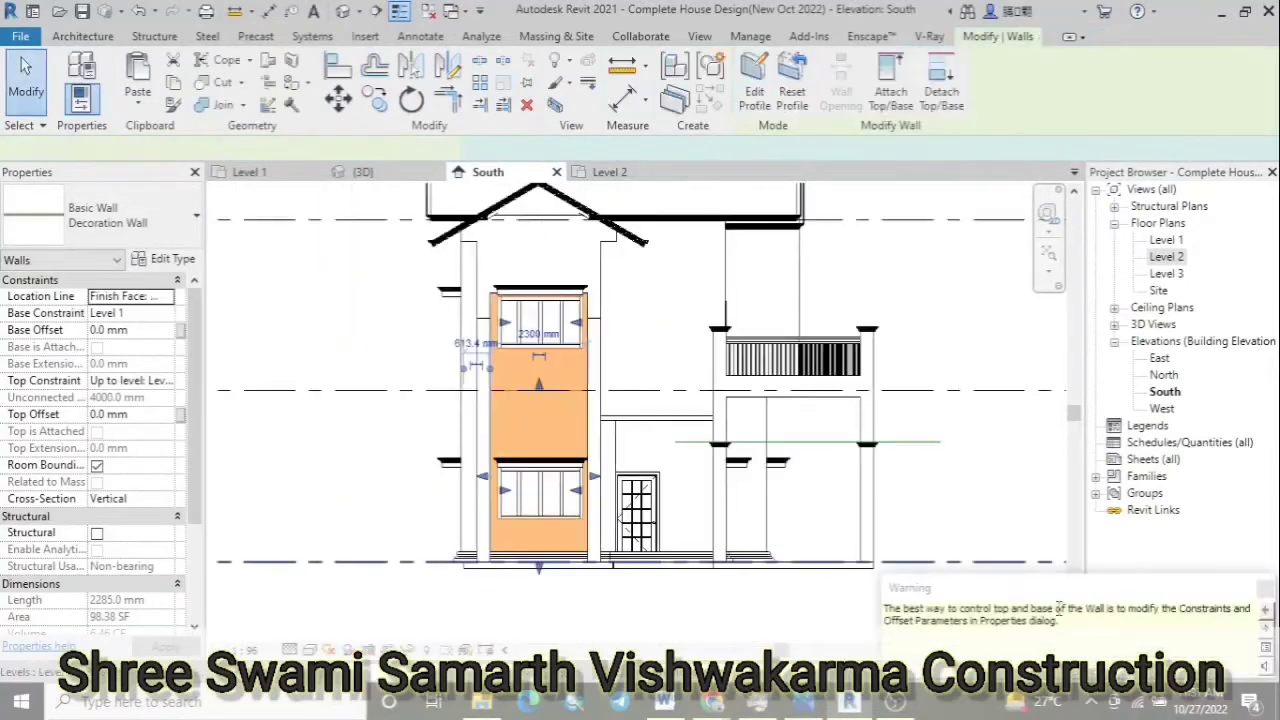
click(362, 172)
key(ctrl+Tab)
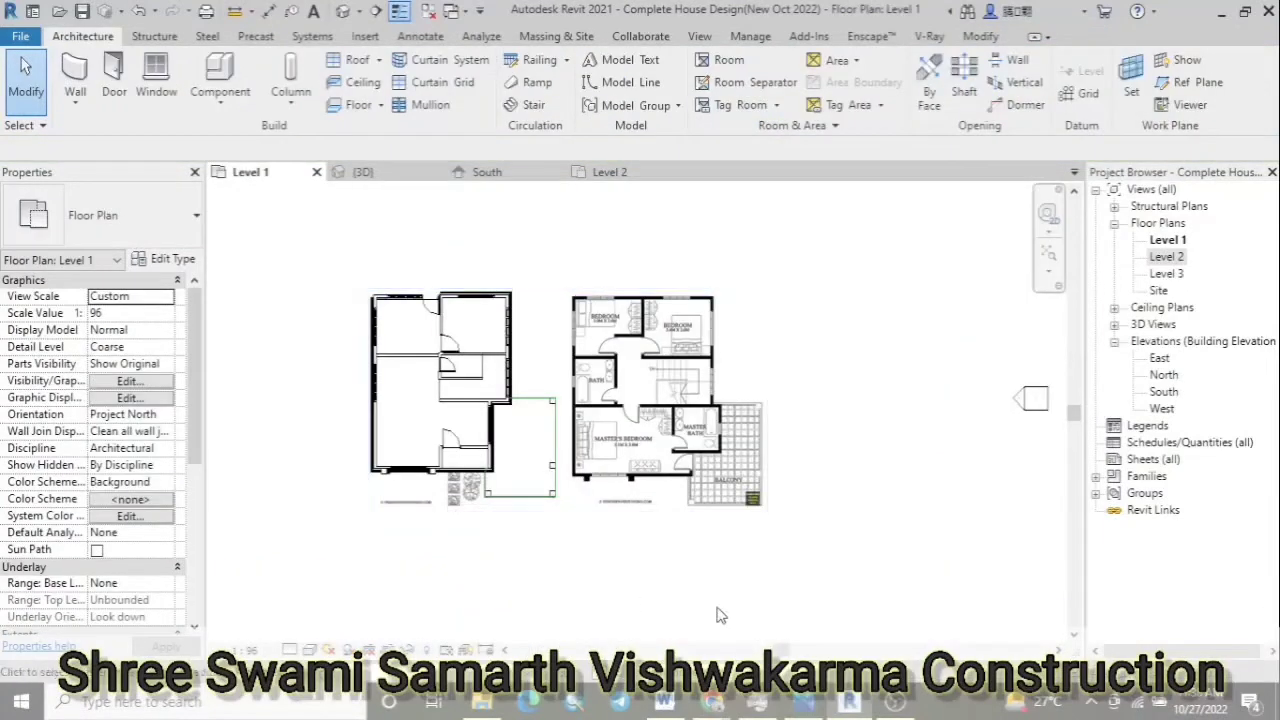
Duplicate the corner column's 300 x 300mm type as 'WWall Compound Columns'
scroll(555, 483, up, 3)
click(553, 484)
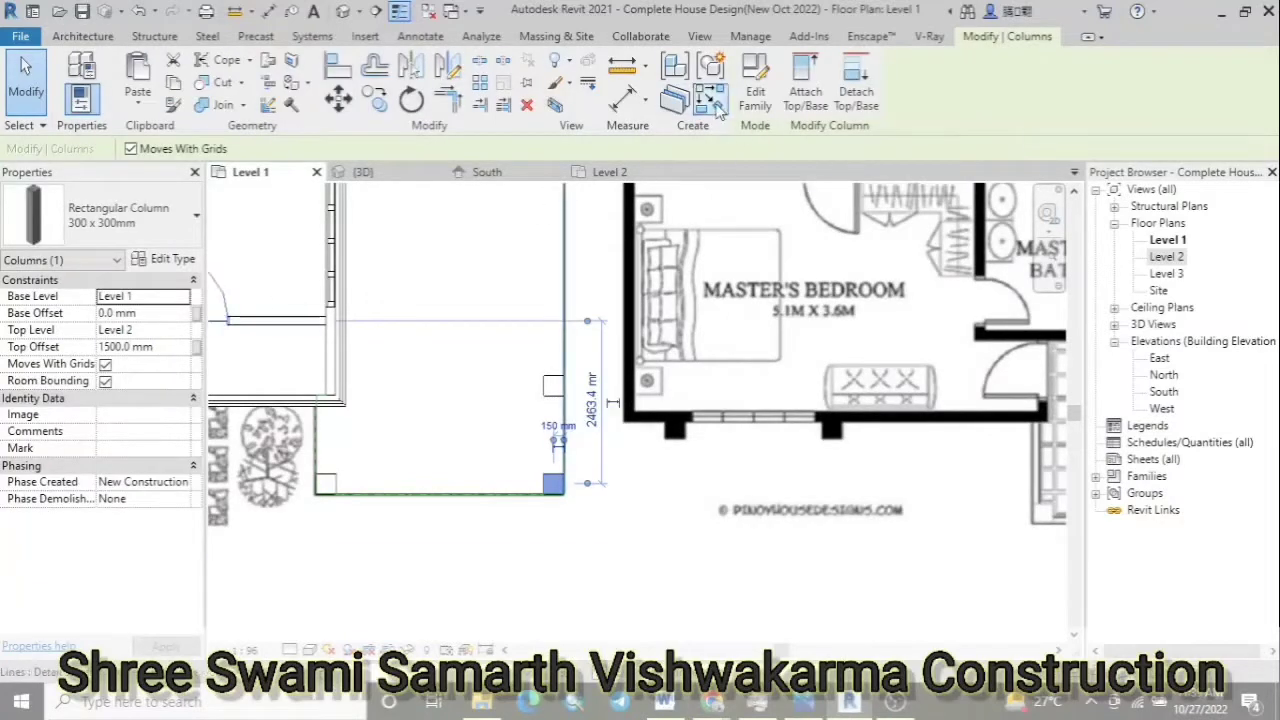
click(170, 259)
click(973, 113)
text(WWall Compound Columns)
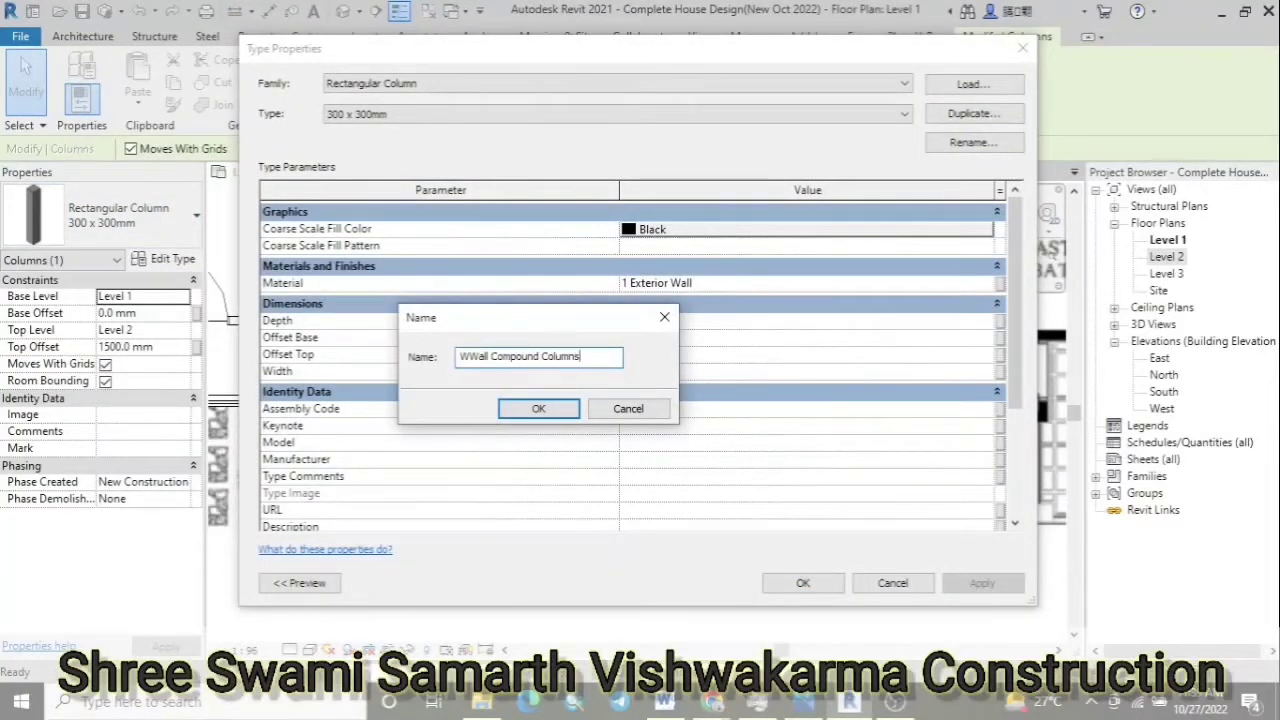
key(Return)
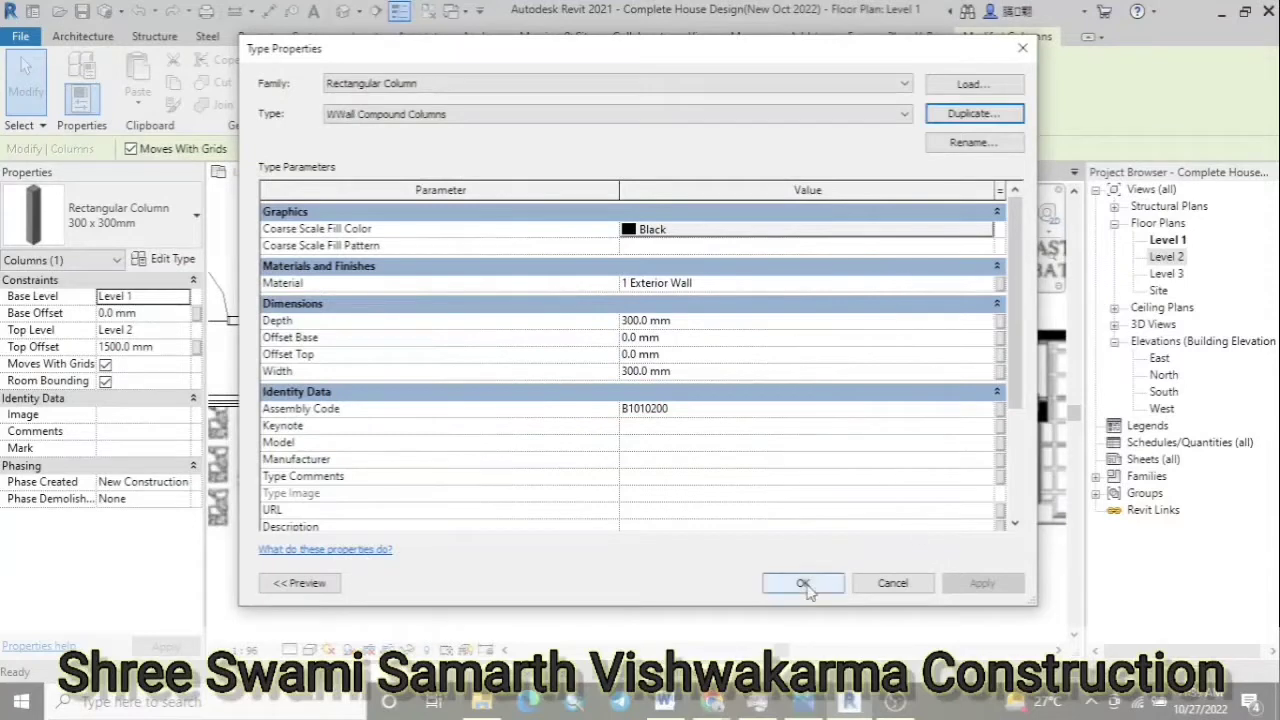
click(805, 584)
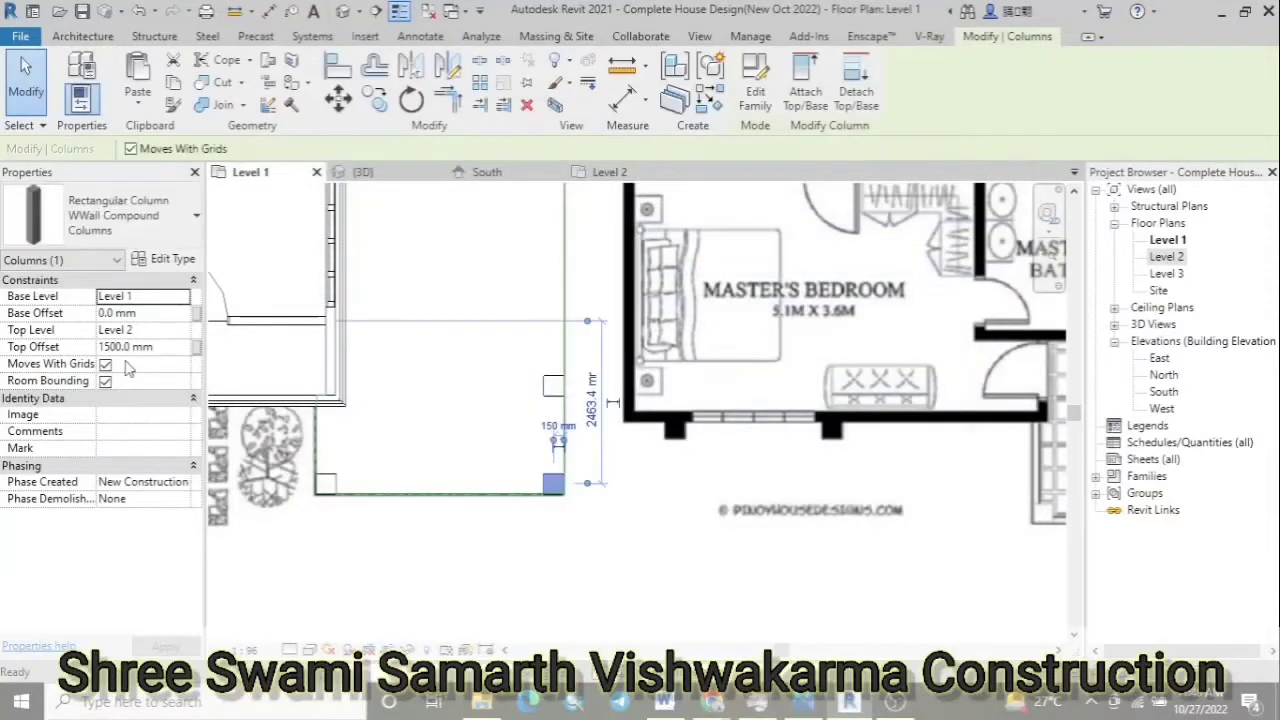
Set the porch column in 3D back to the 300 x 300mm type
click(363, 172)
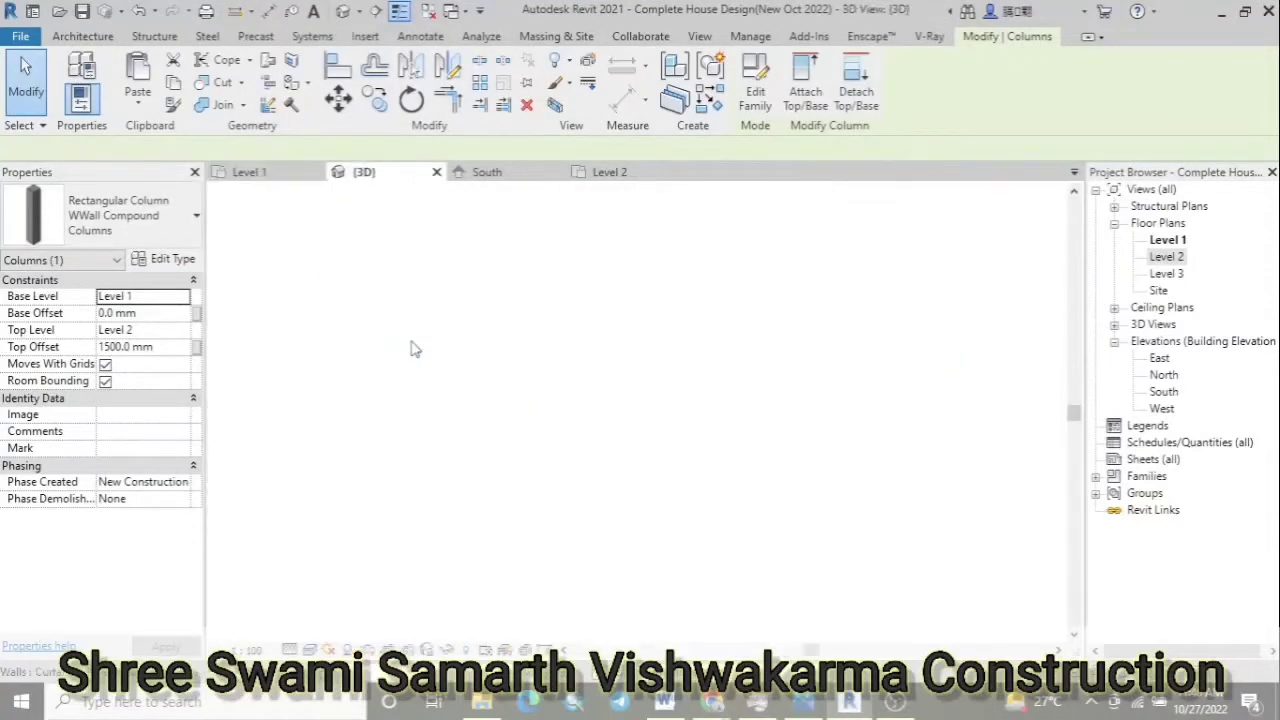
click(980, 517)
click(826, 445)
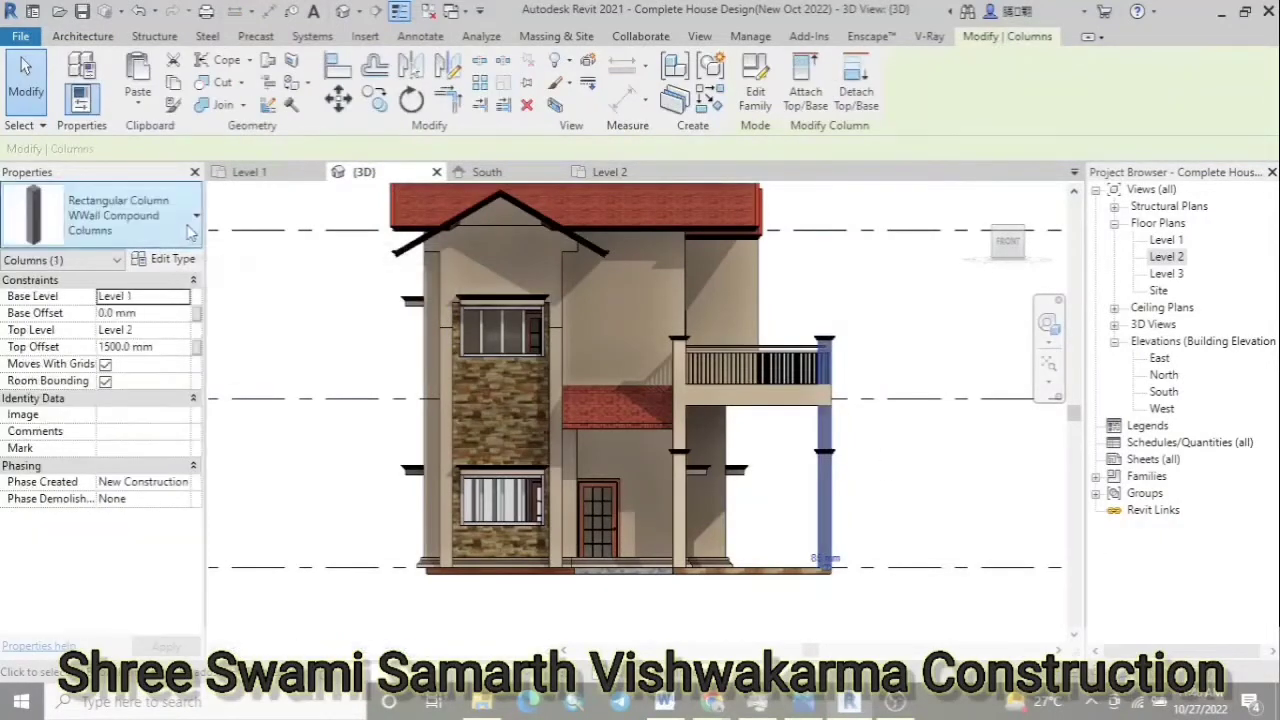
click(130, 215)
click(110, 471)
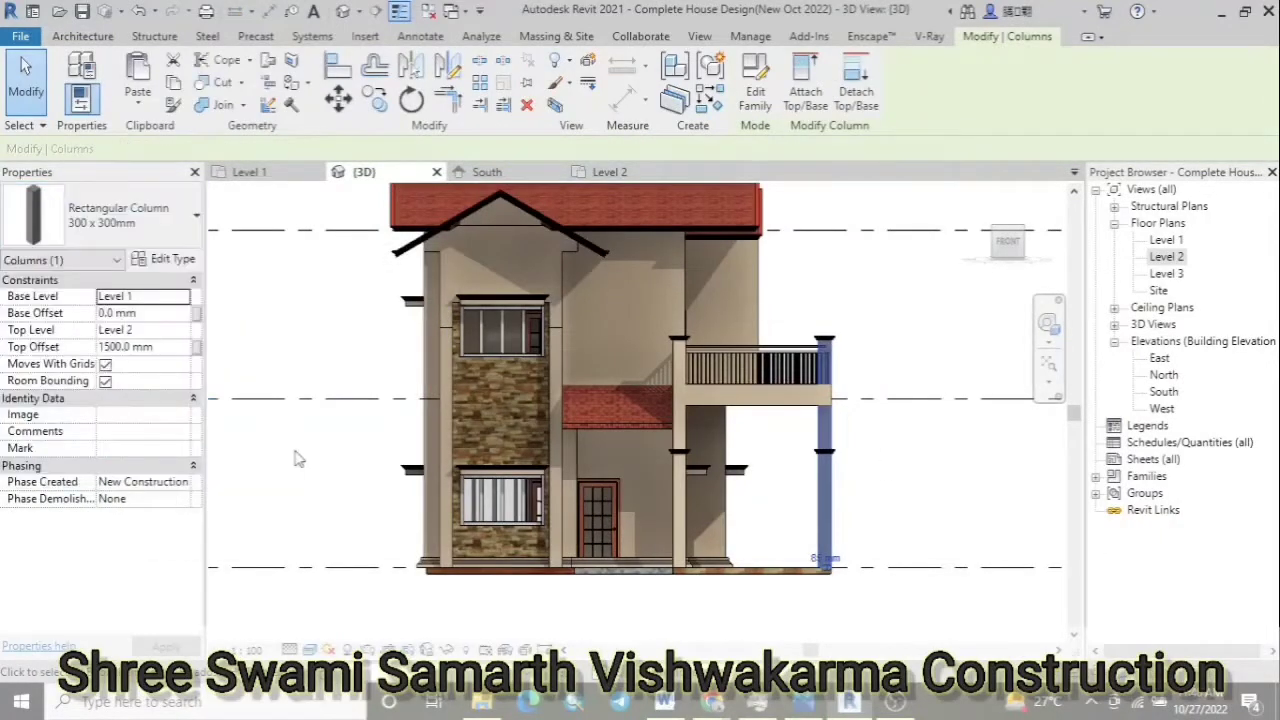
click(249, 172)
scroll(430, 370, down, 2)
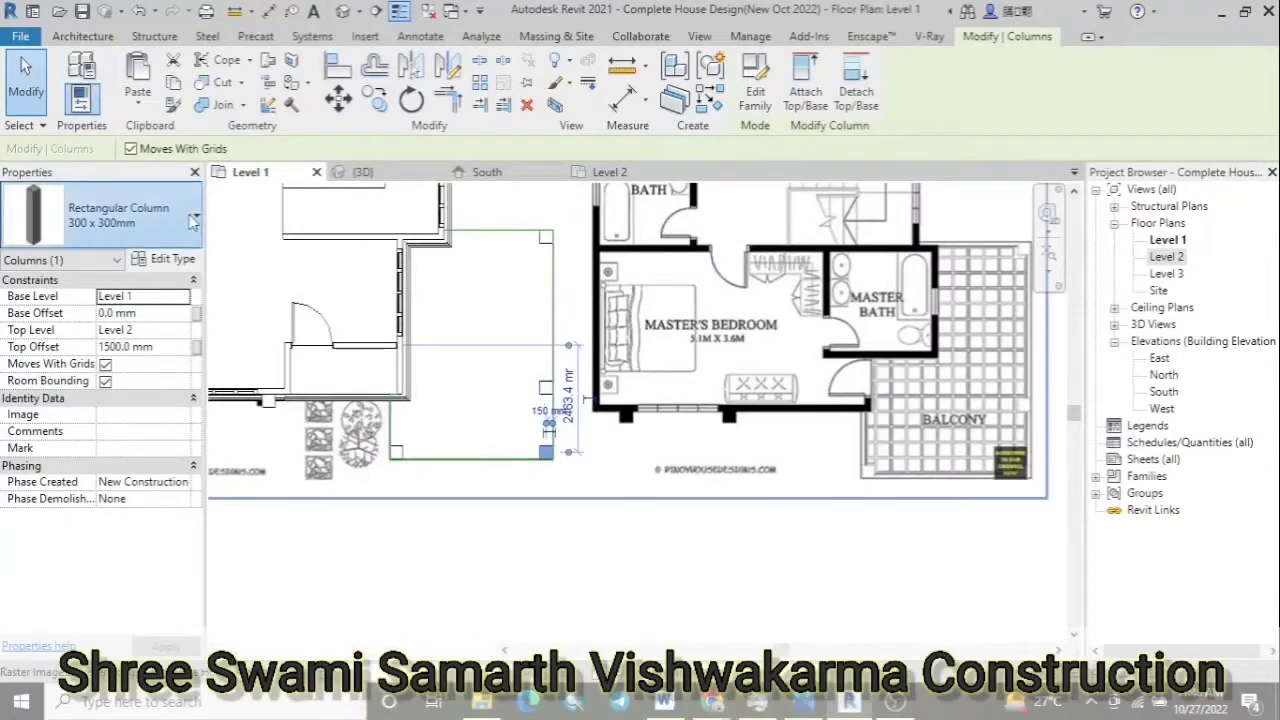
Start placing columns using the WWall Compound Columns type
click(83, 36)
click(286, 100)
click(330, 165)
click(196, 222)
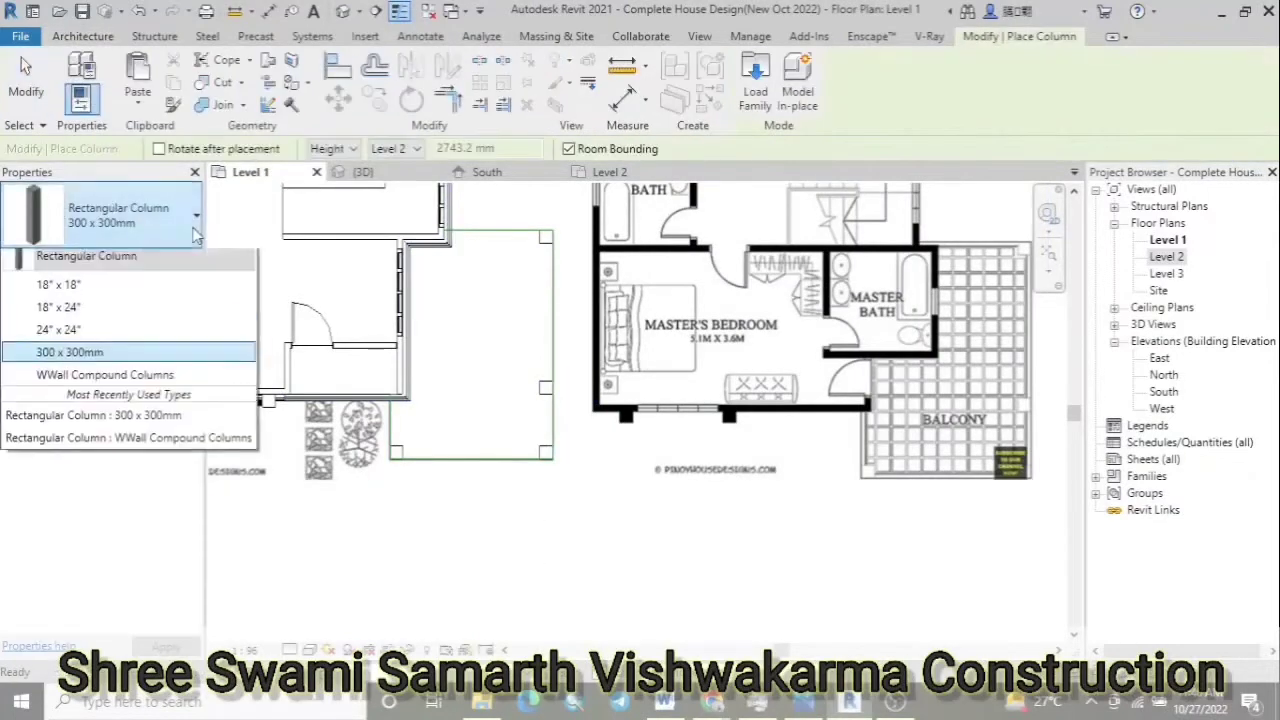
click(120, 471)
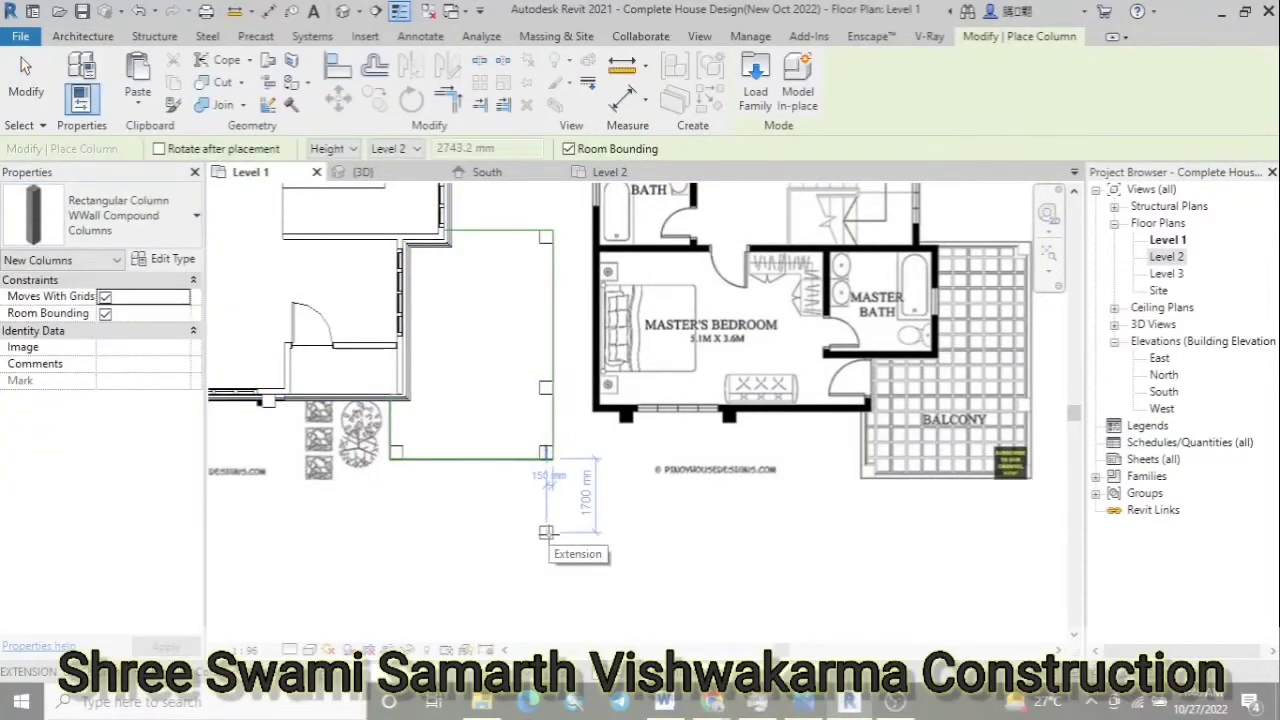
scroll(875, 548, down, 2)
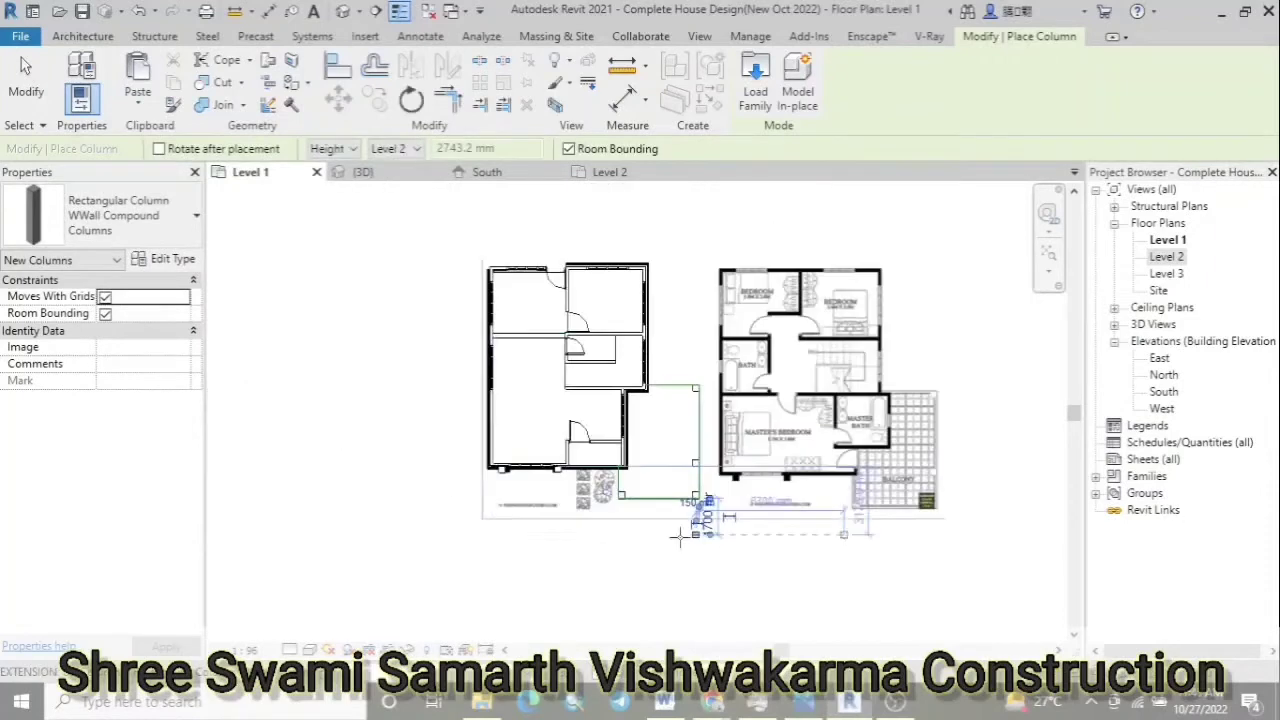
Place columns at three plot corners and midway along the left and top edges
click(448, 535)
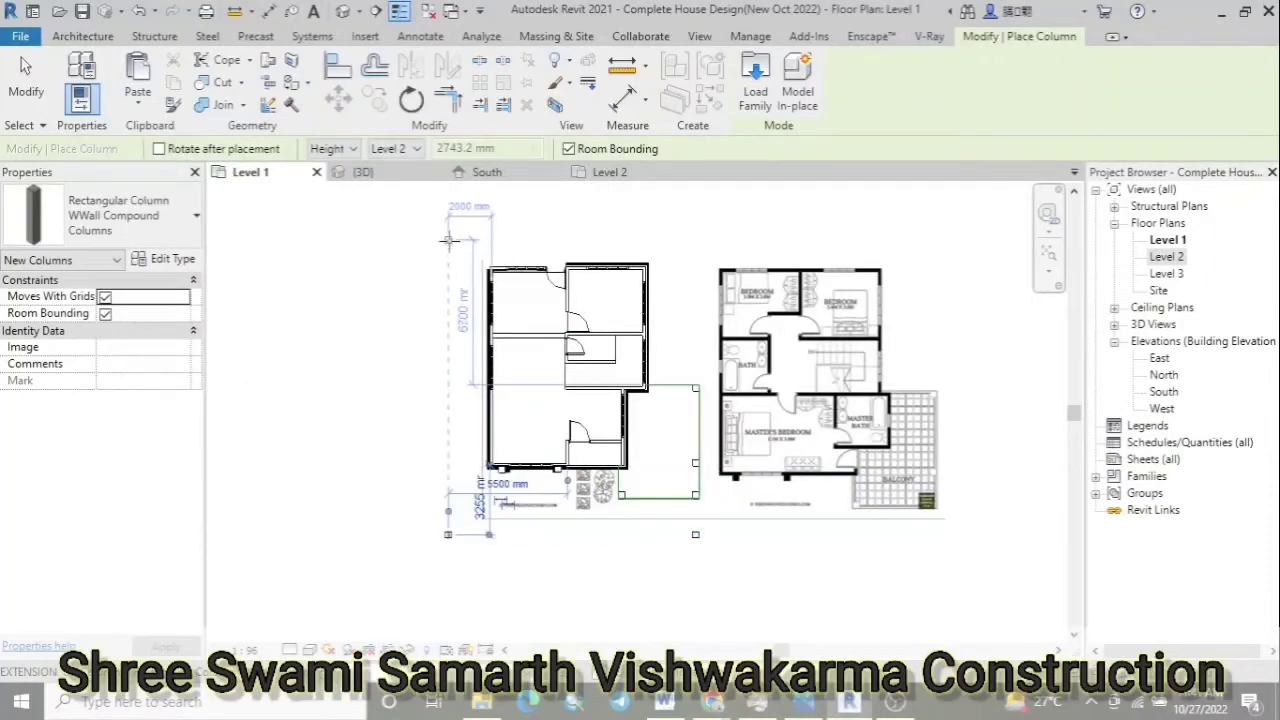
click(448, 240)
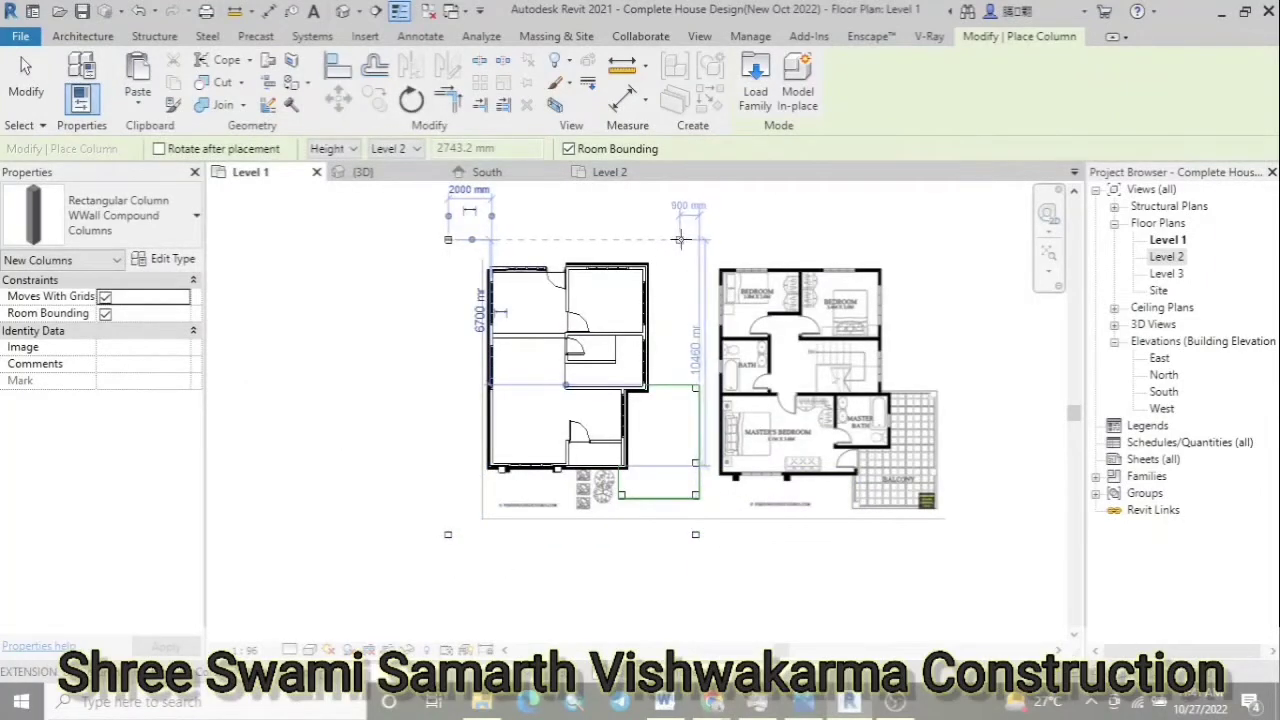
click(696, 240)
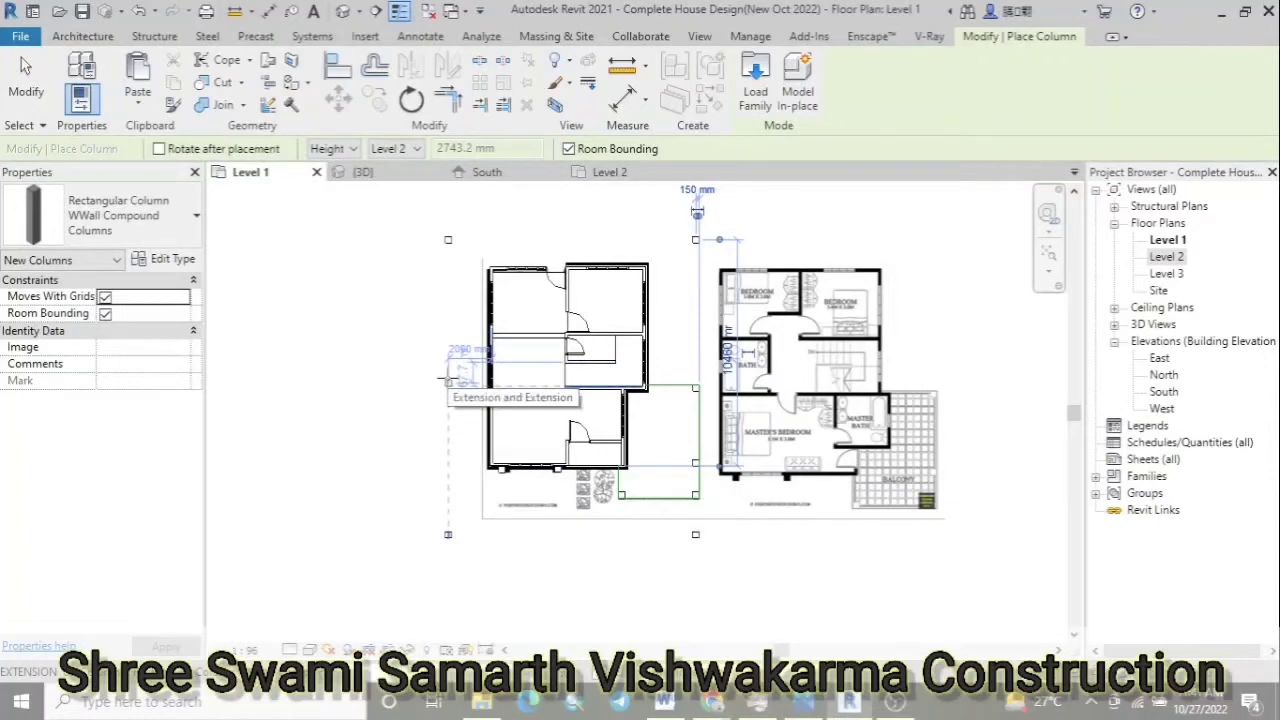
click(448, 382)
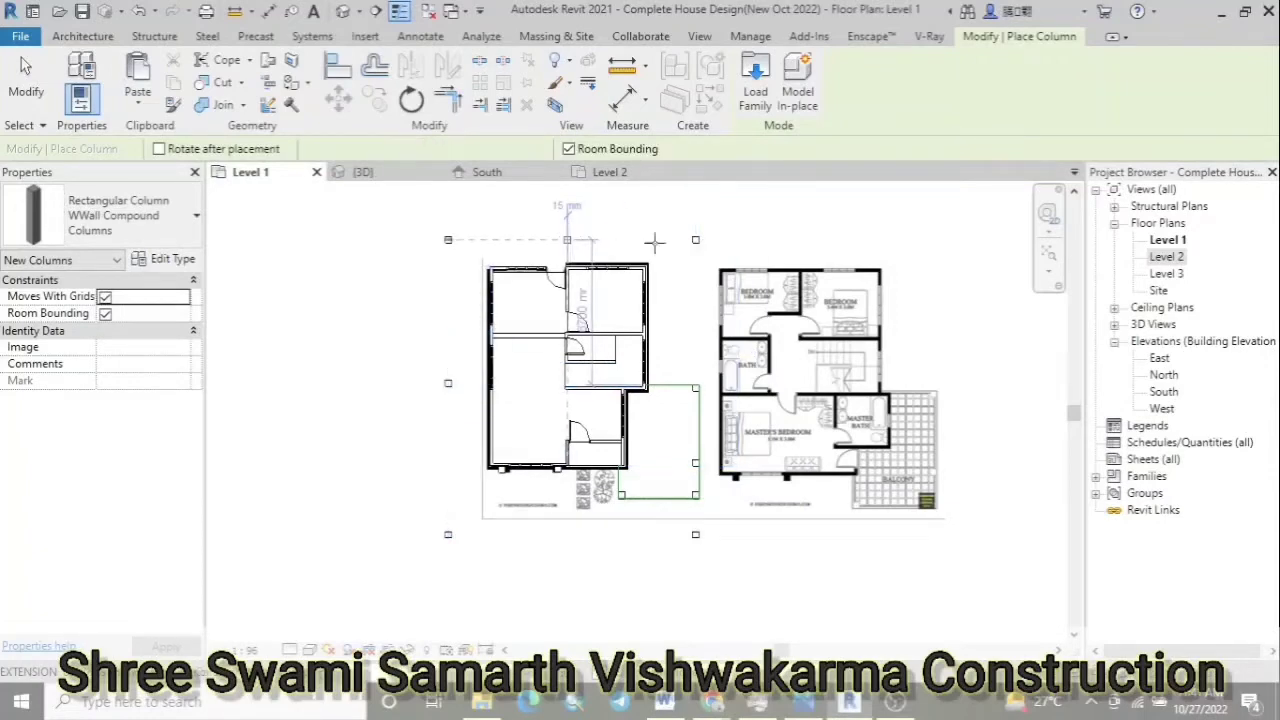
click(567, 240)
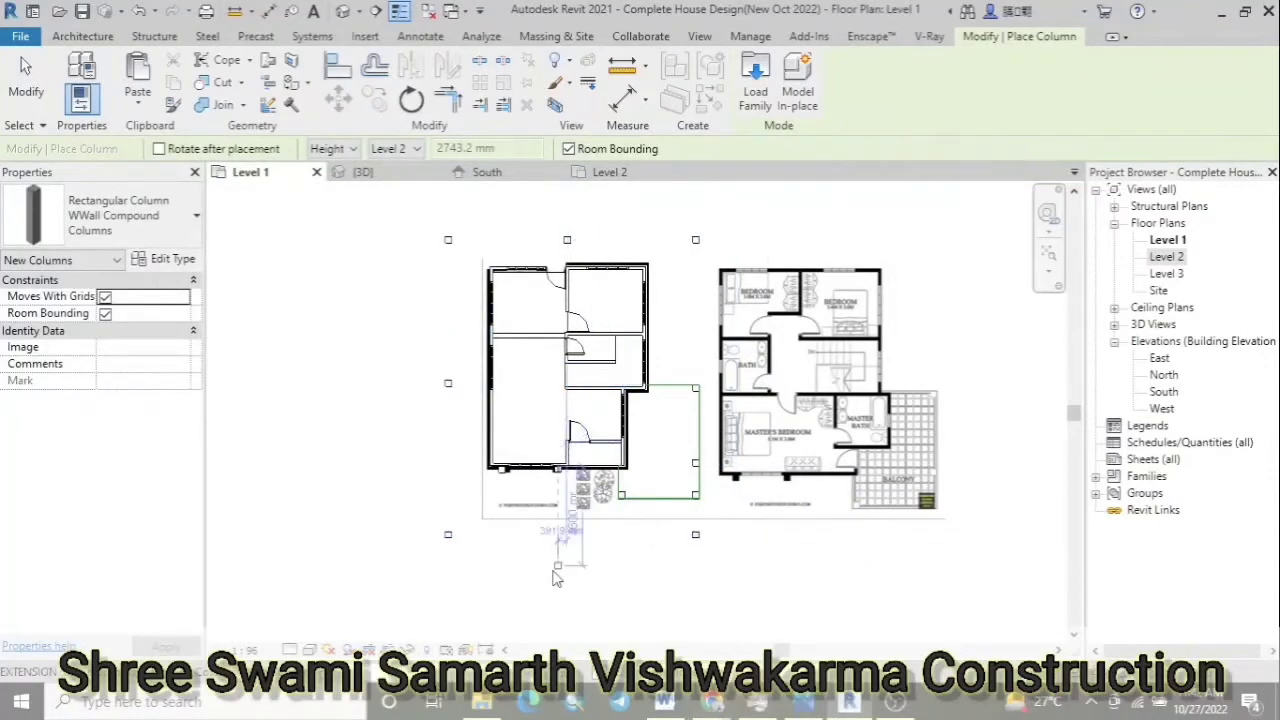
key(Escape)
key(Escape)
scroll(660, 517, up, 2)
Draw chained Exterior Wall boundary walls between the plot-edge columns with WA
key(w)
key(a)
scroll(350, 603, up, 3)
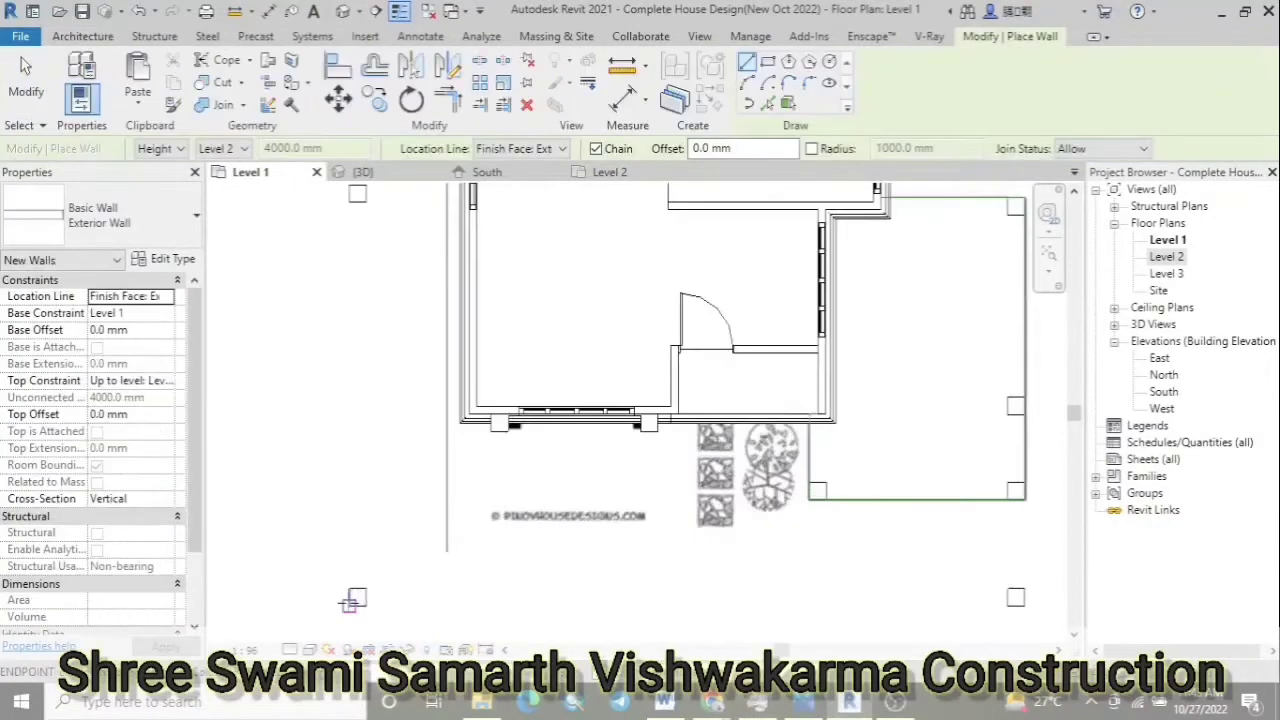
click(350, 603)
scroll(350, 603, down, 3)
scroll(318, 330, up, 3)
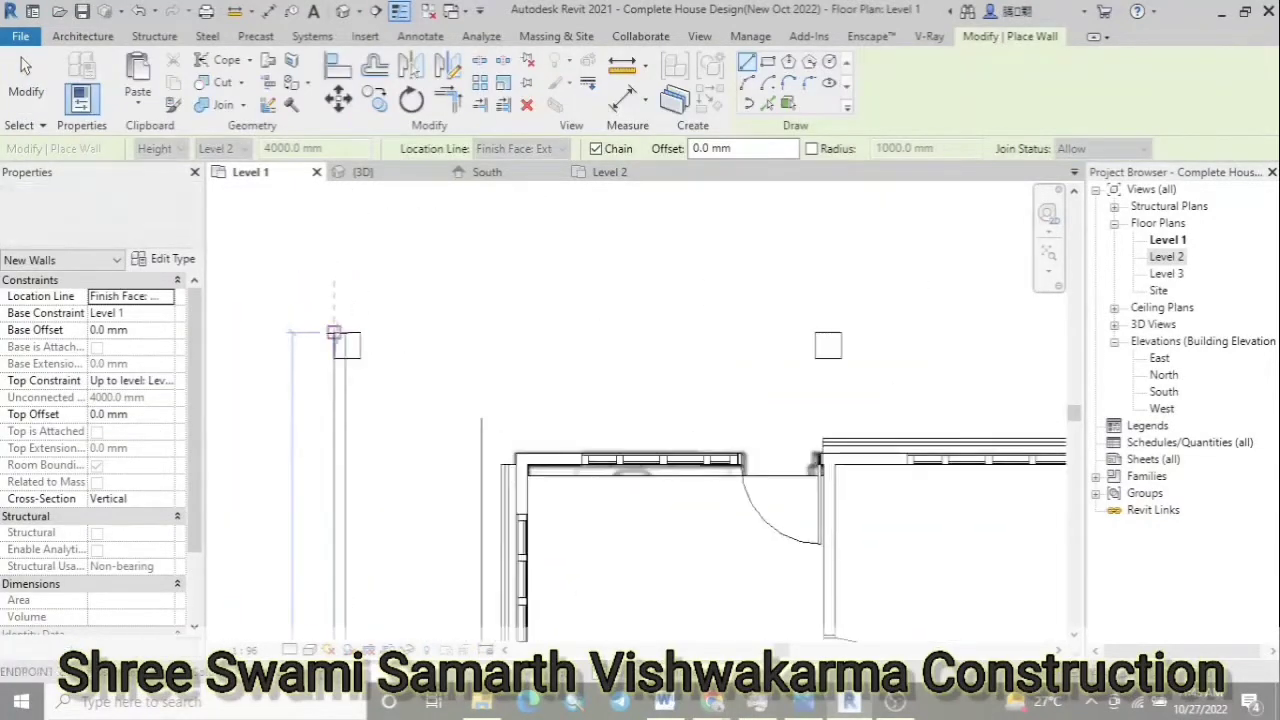
click(318, 330)
click(829, 330)
scroll(757, 286, down, 3)
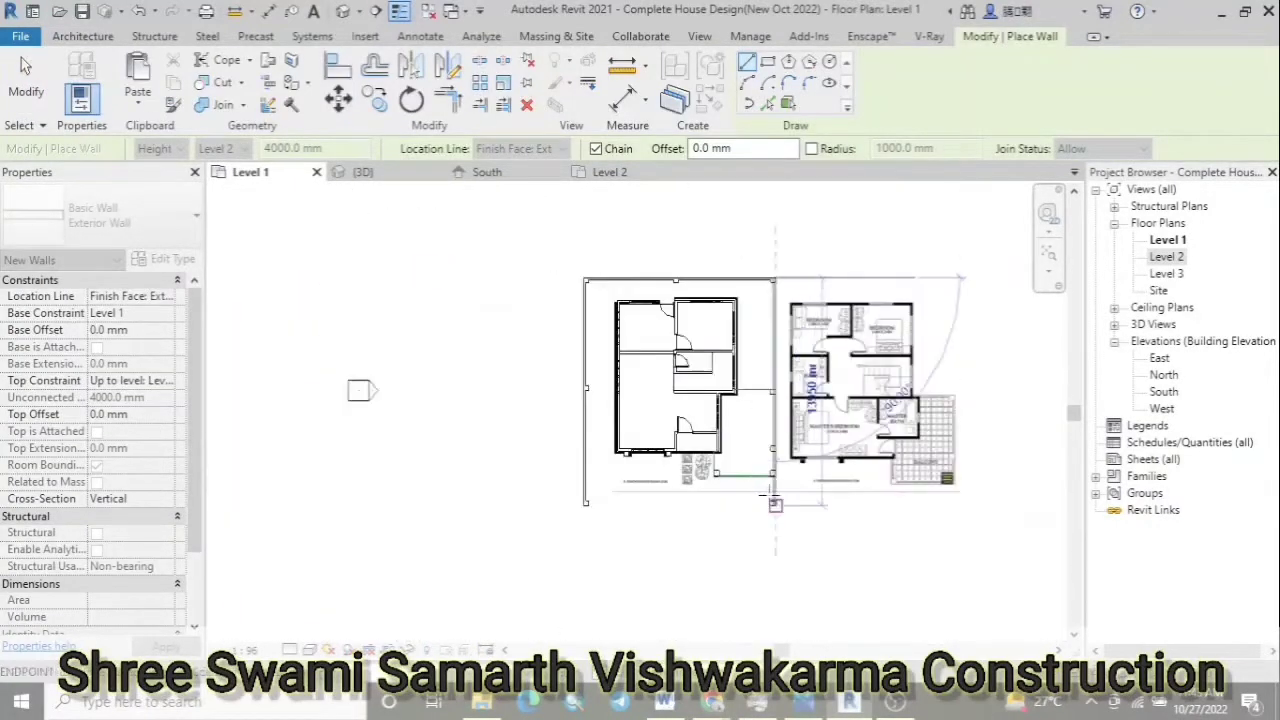
scroll(762, 517, up, 4)
click(755, 528)
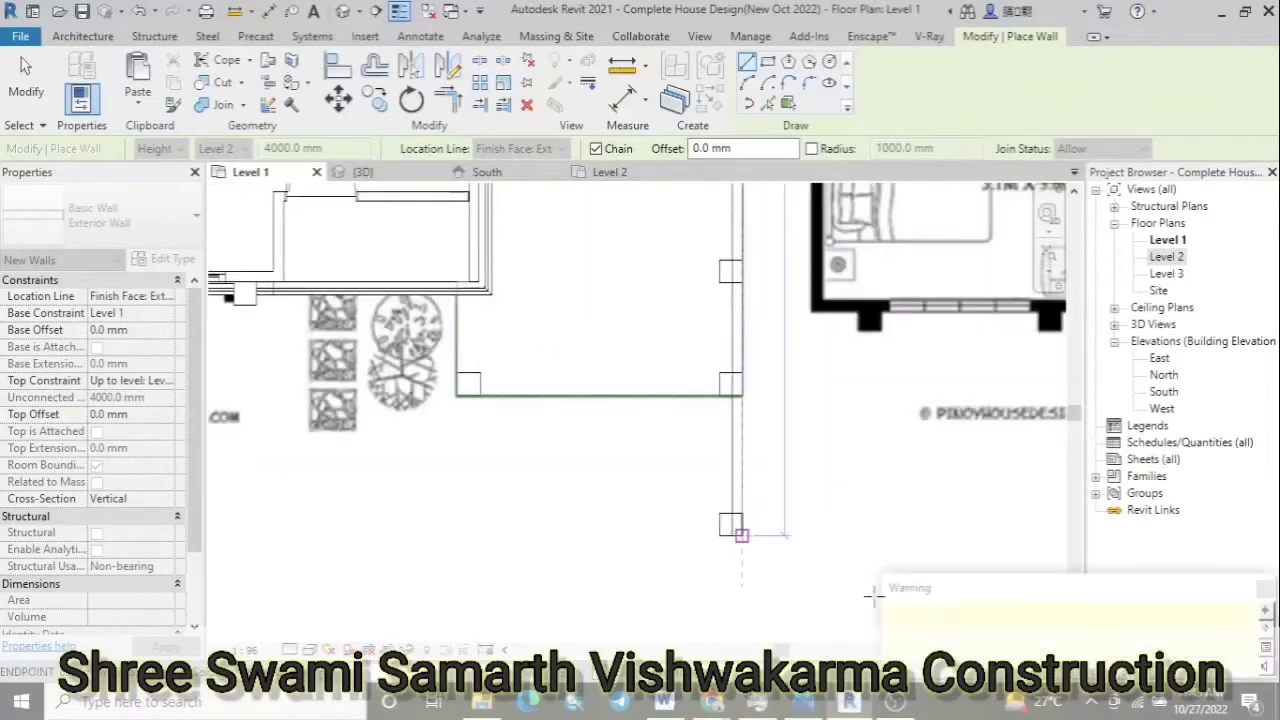
click(1265, 589)
scroll(628, 622, down, 2)
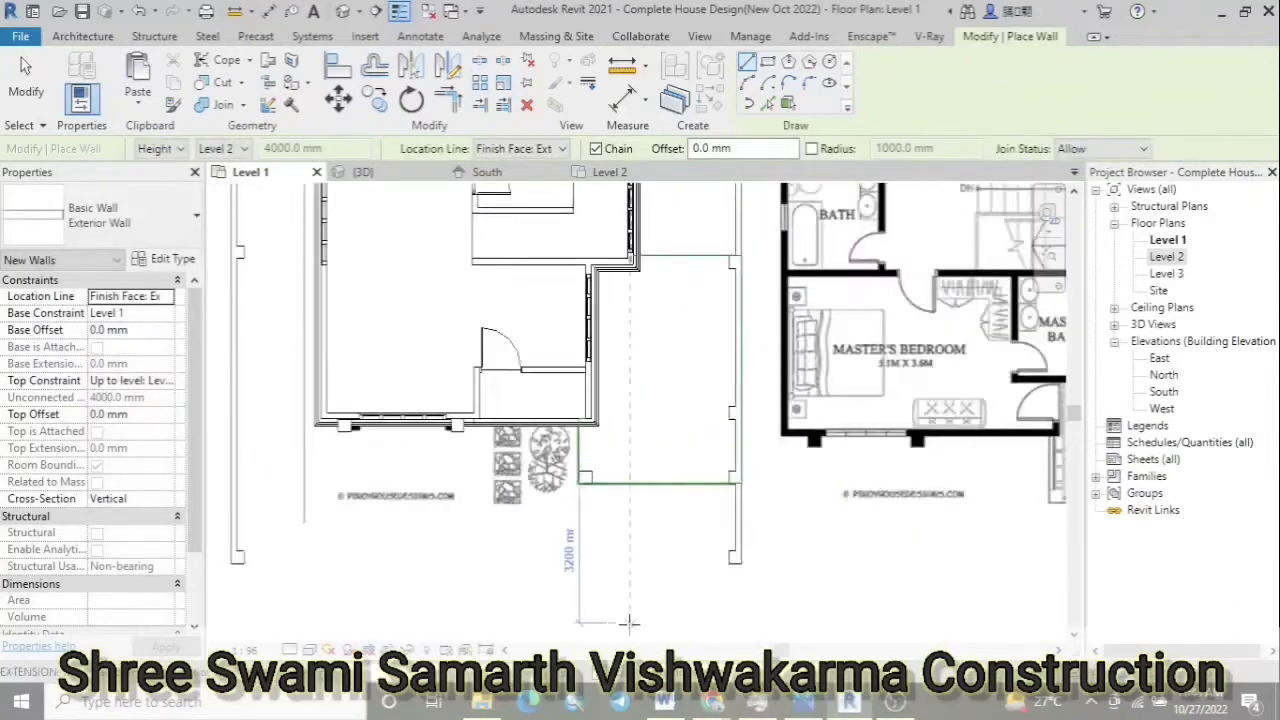
key(Escape)
key(Escape)
Set the boundary walls' top to Unconnected with an 1800 mm height
key(Tab)
click(713, 561)
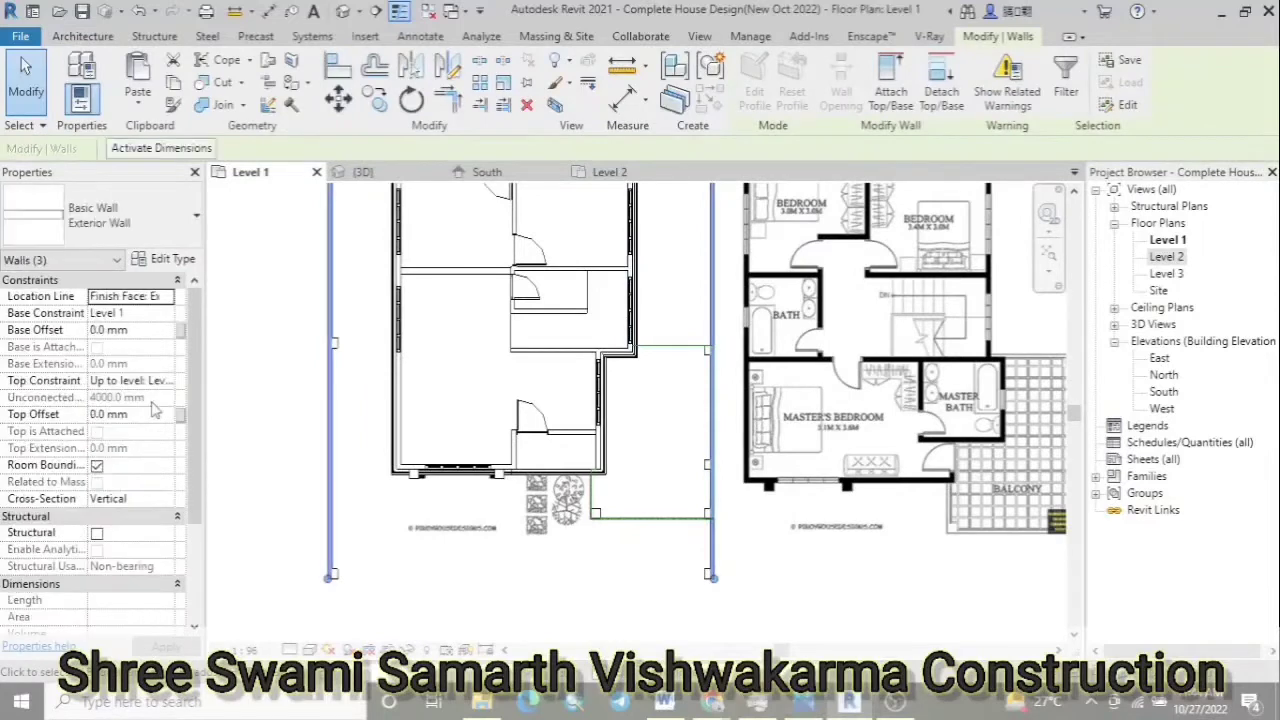
click(165, 381)
click(125, 389)
click(158, 398)
text(1800)
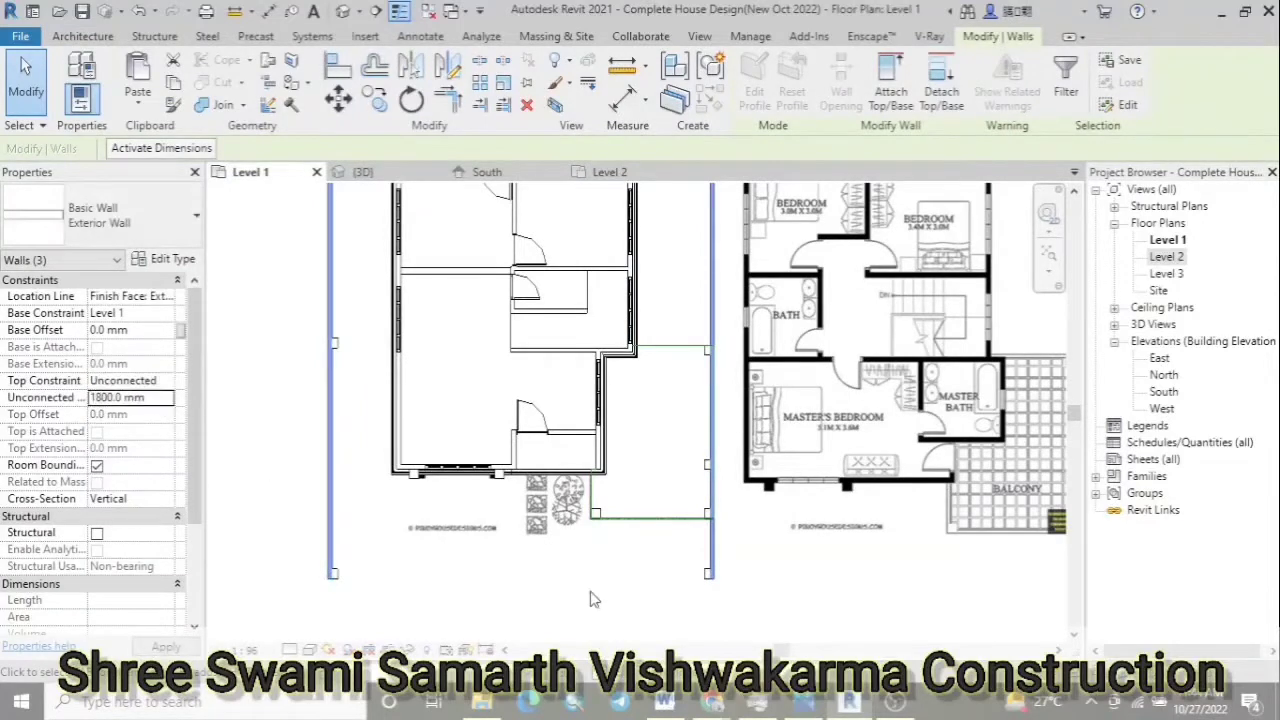
click(363, 172)
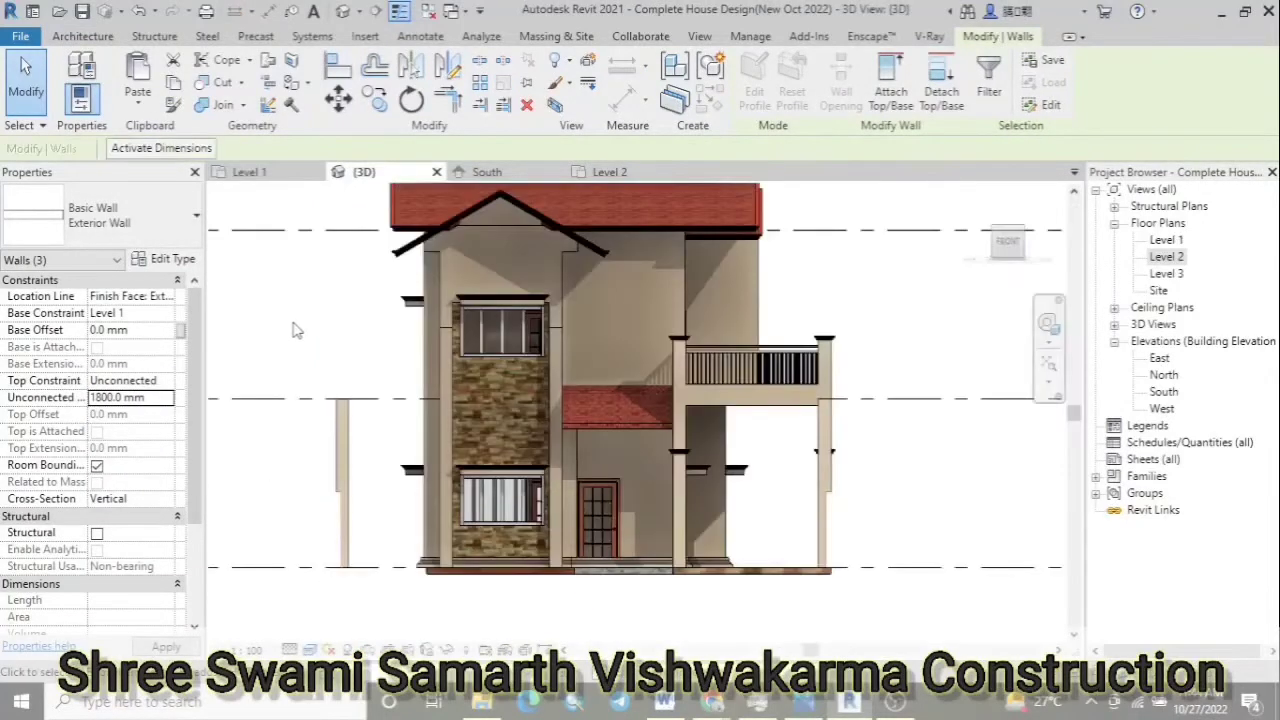
Select the six boundary columns and keep Level 2 as their top level
mouse_move(332, 345)
shift+middle_down()
mouse_move(808, 526)
mouse_move(834, 528)
mouse_move(886, 434)
mouse_move(770, 544)
shift+middle_up()
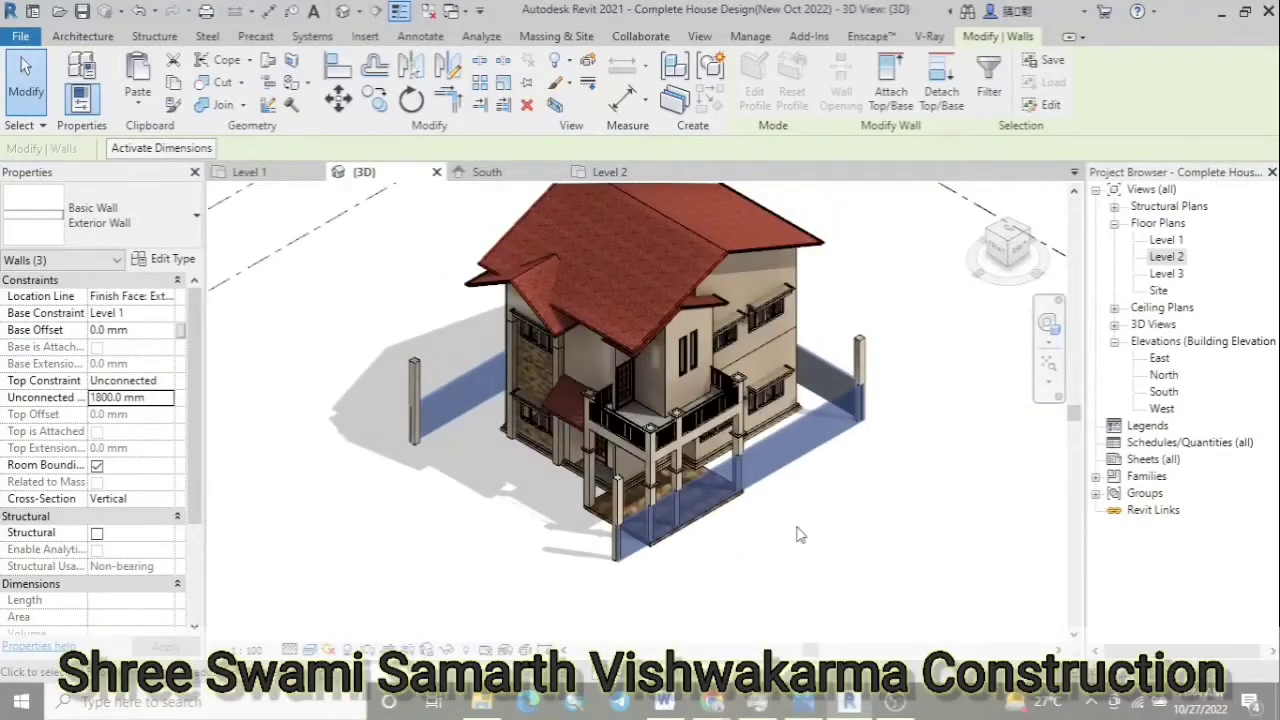
key(Escape)
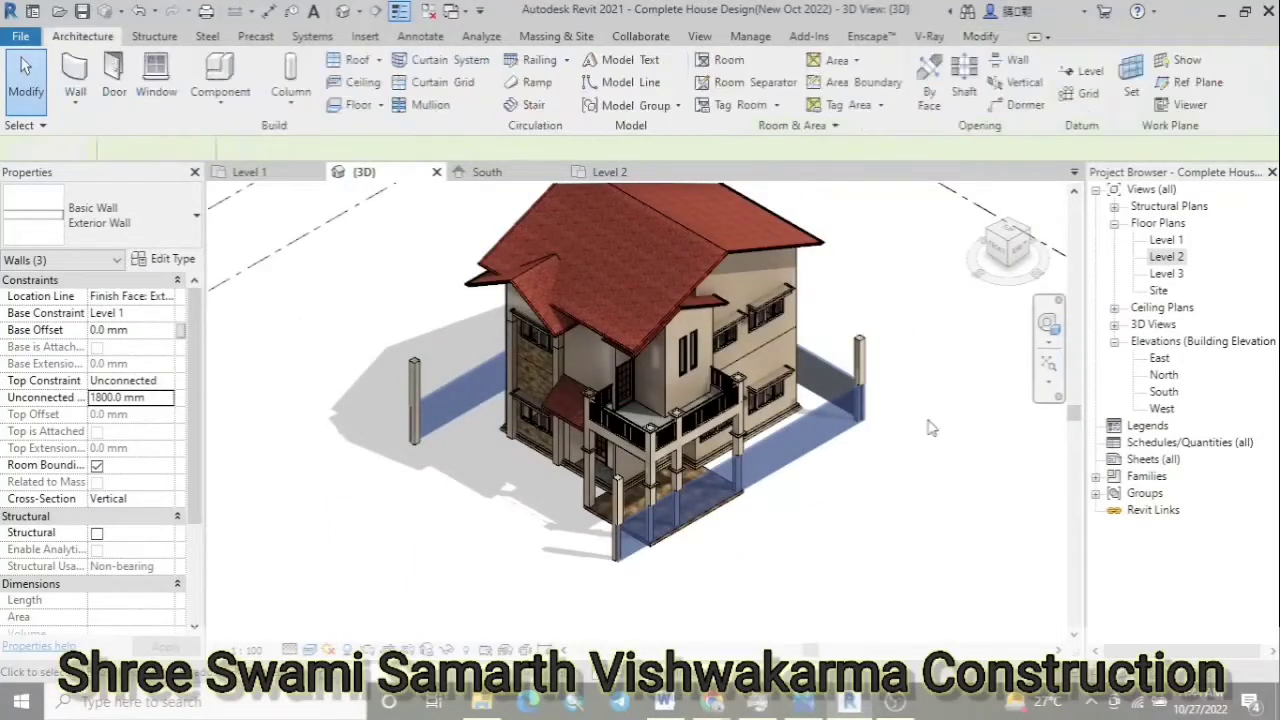
click(858, 360)
click(250, 174)
text(2000)
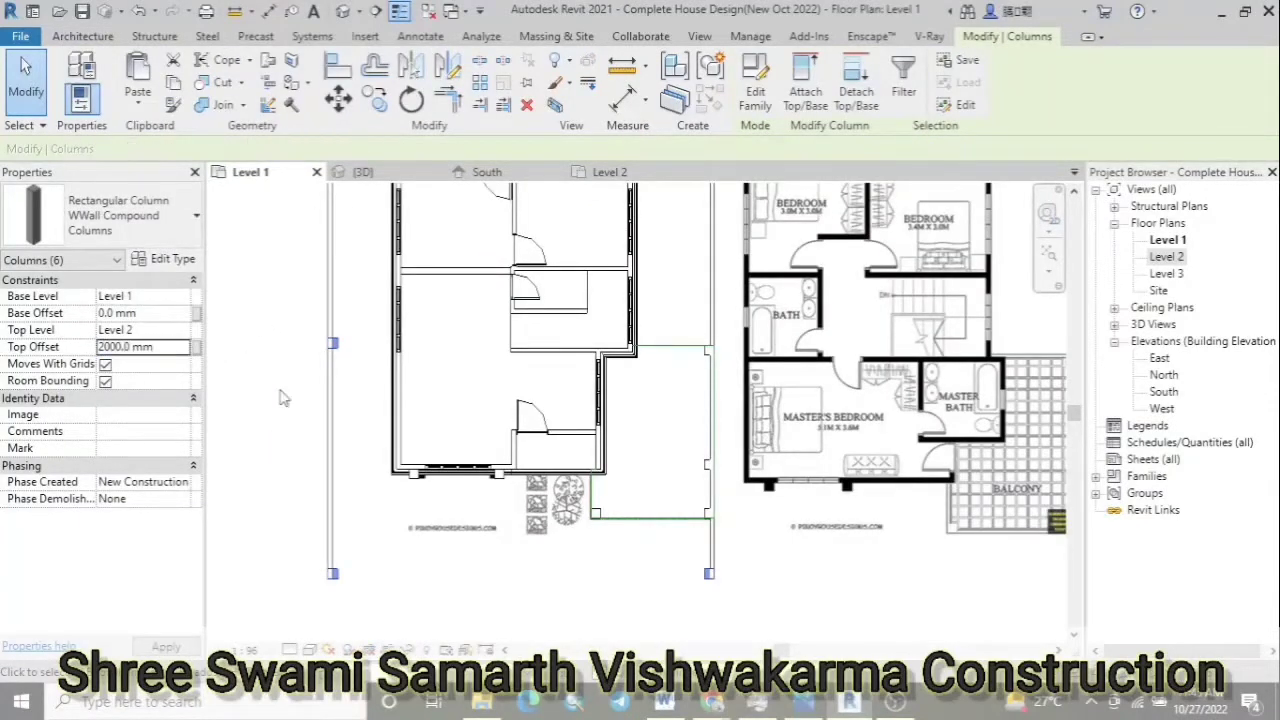
click(363, 172)
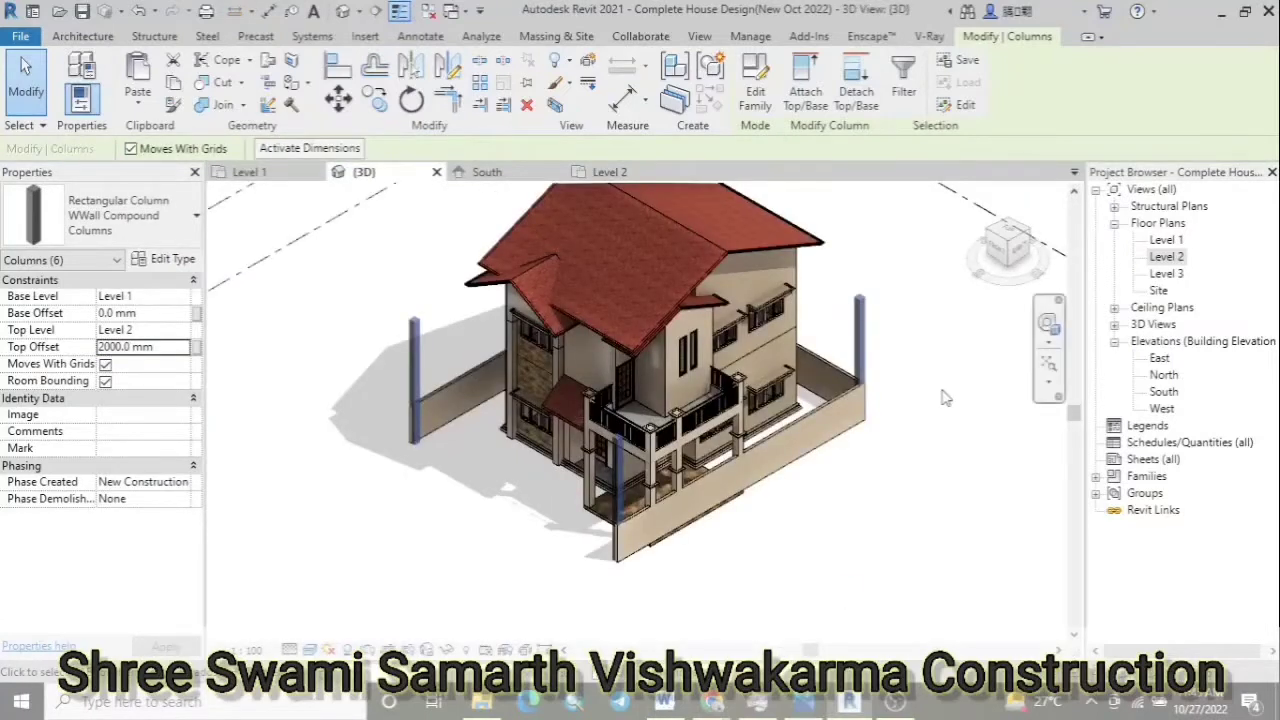
click(182, 330)
click(183, 362)
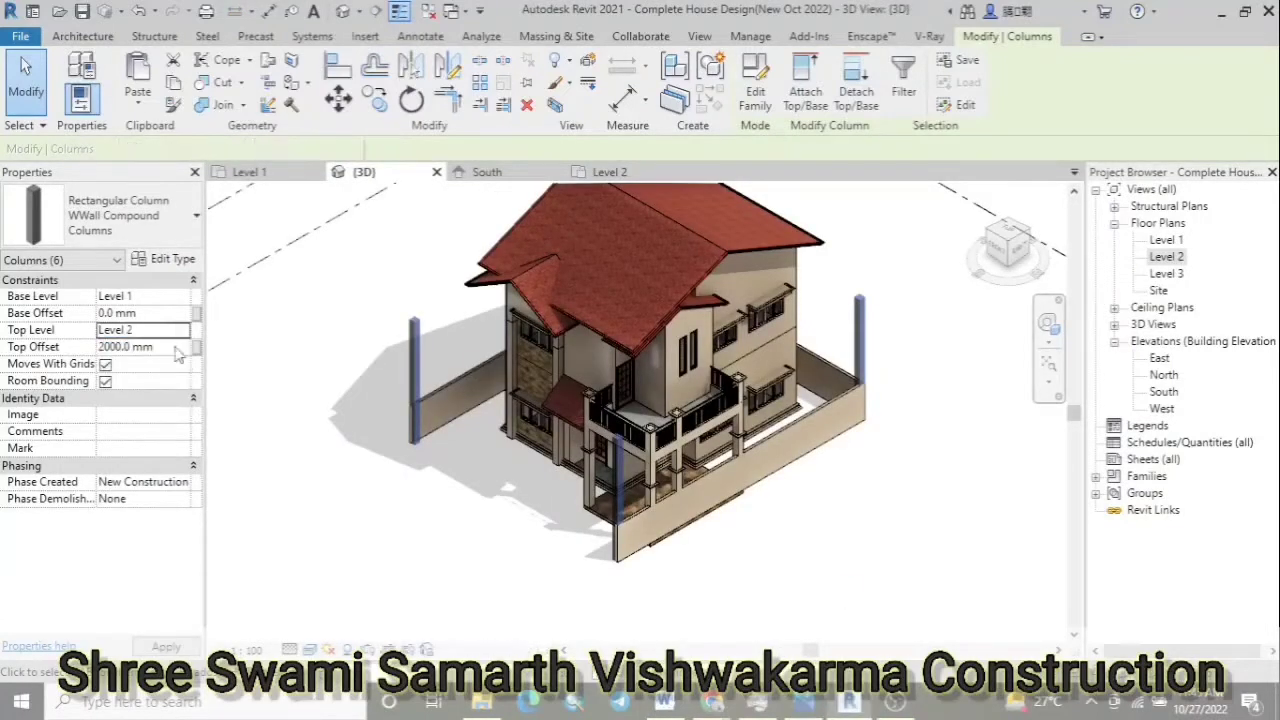
Give the left boundary column an 800 mm top offset in the South elevation
click(372, 405)
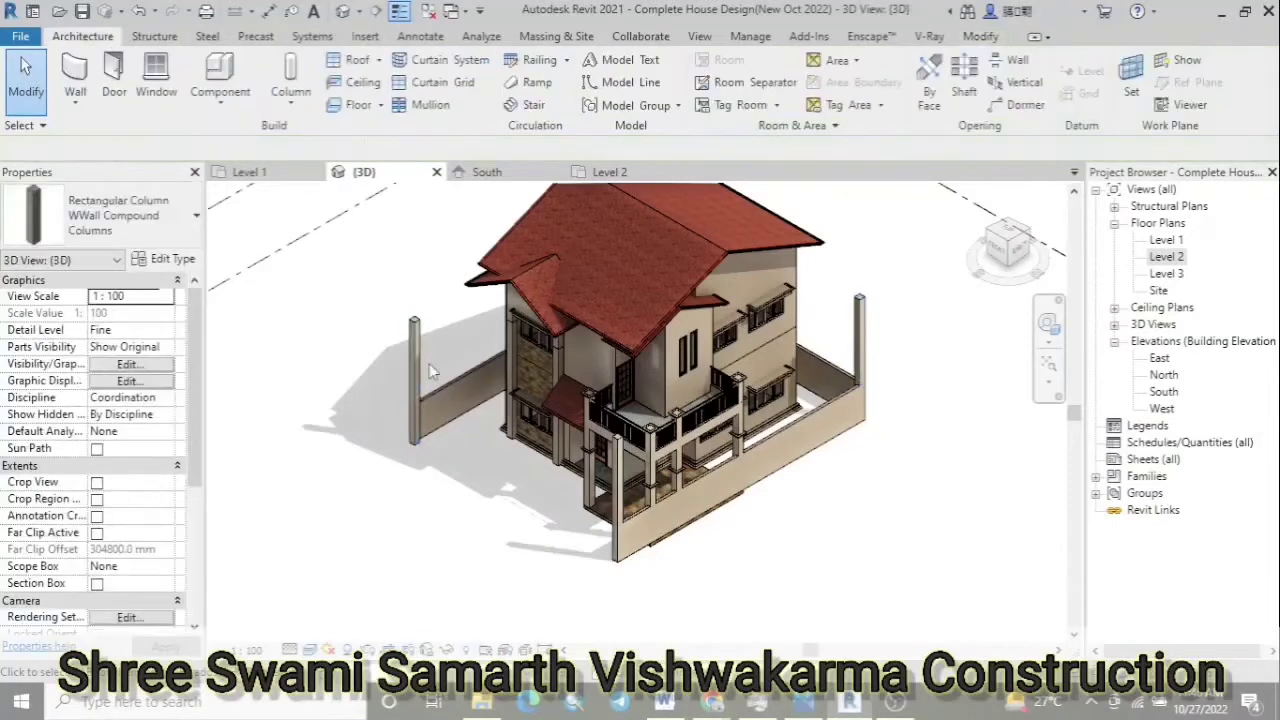
click(414, 400)
click(176, 347)
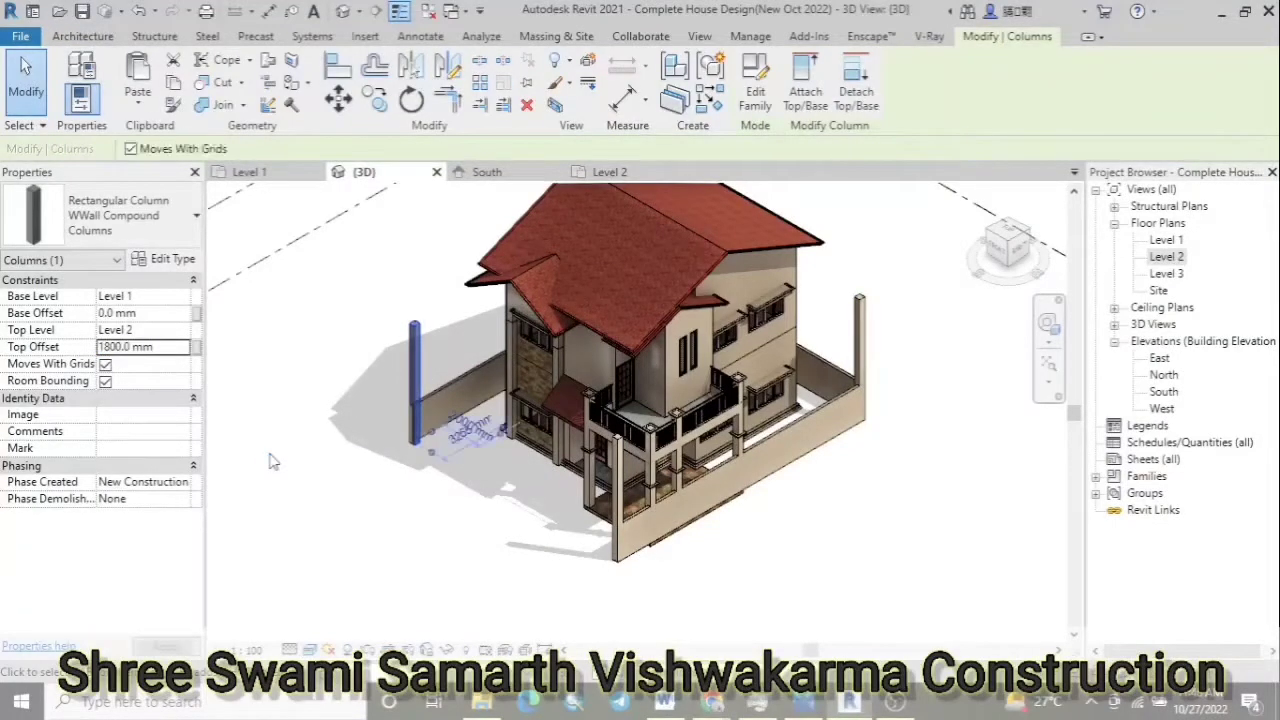
click(412, 428)
key(ctrl+Tab)
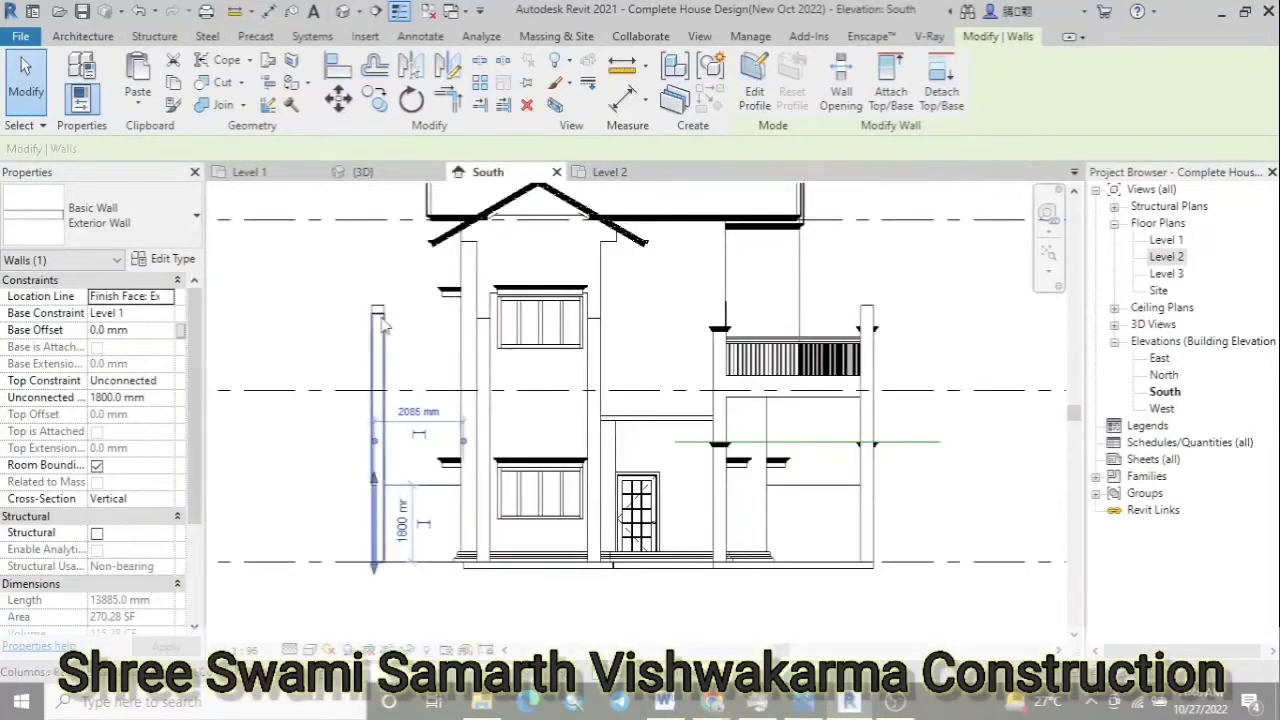
click(378, 338)
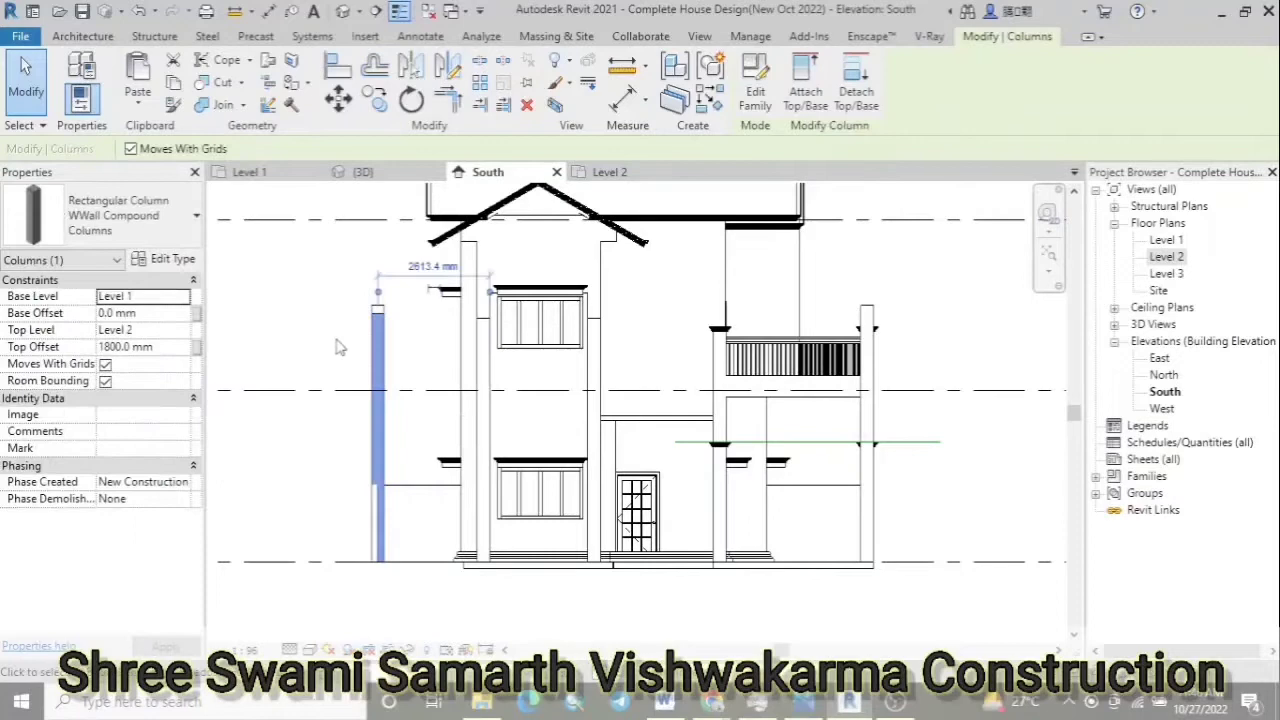
click(178, 347)
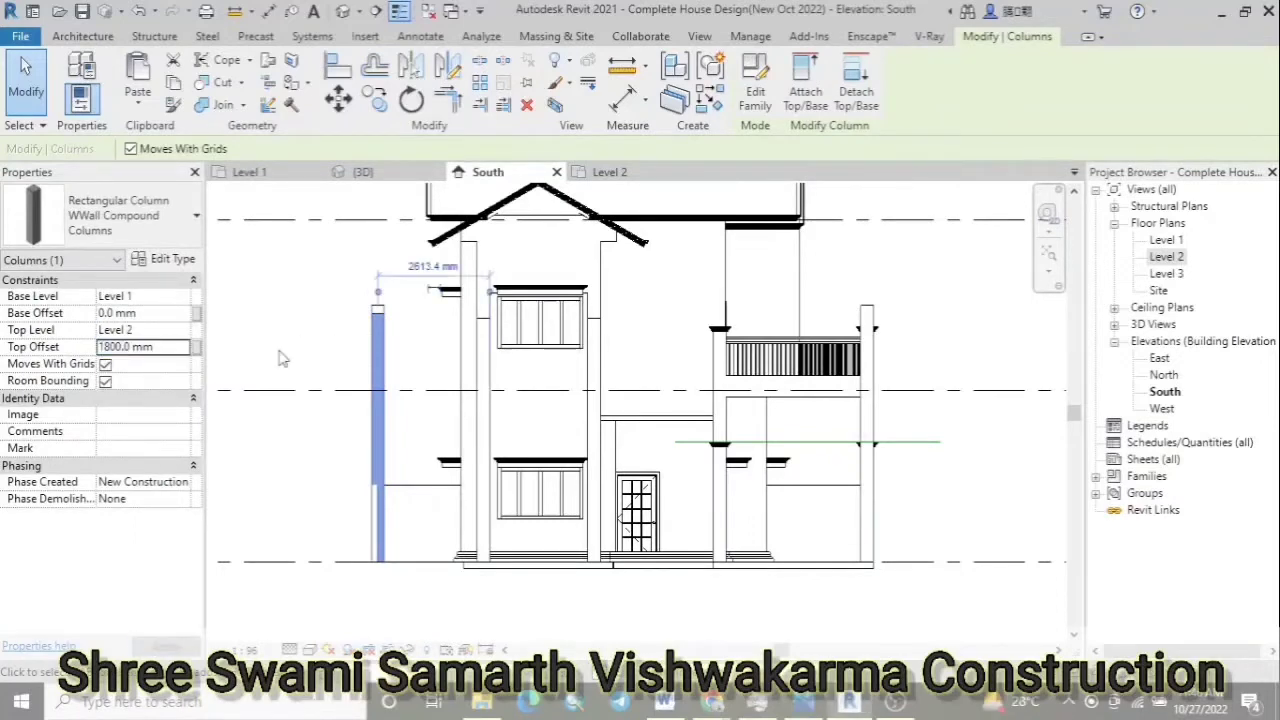
click(168, 346)
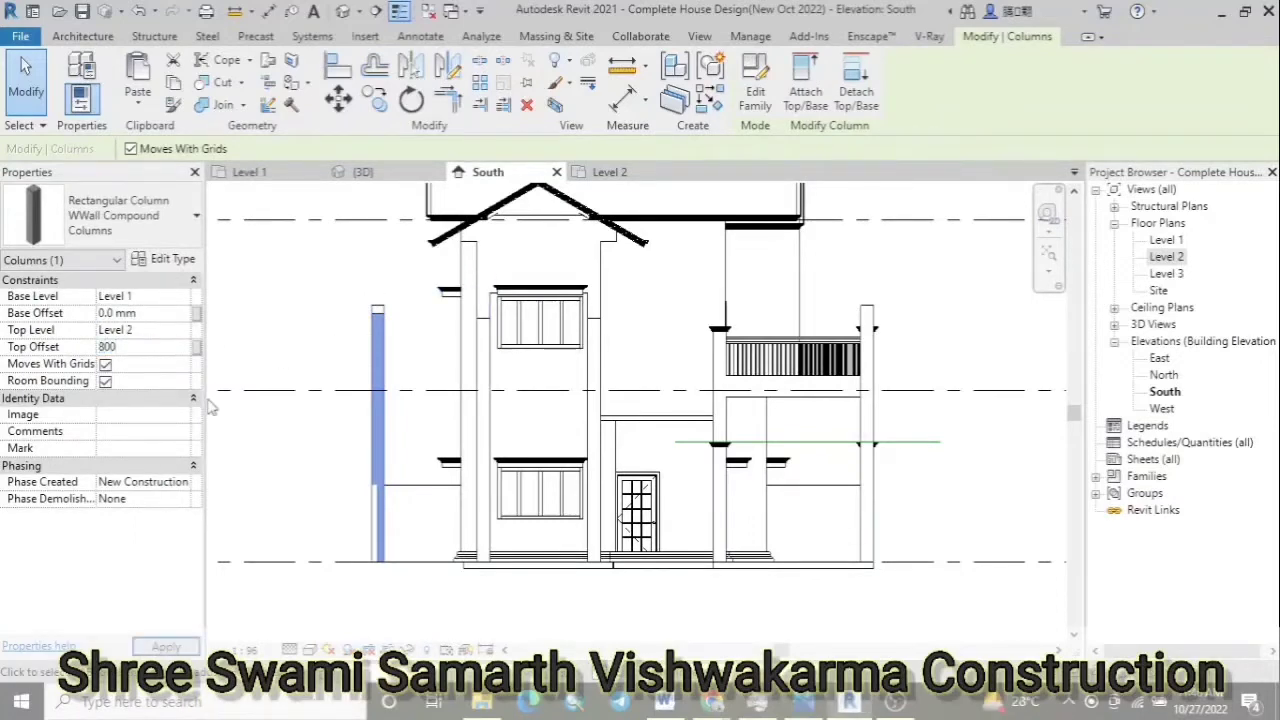
key(Return)
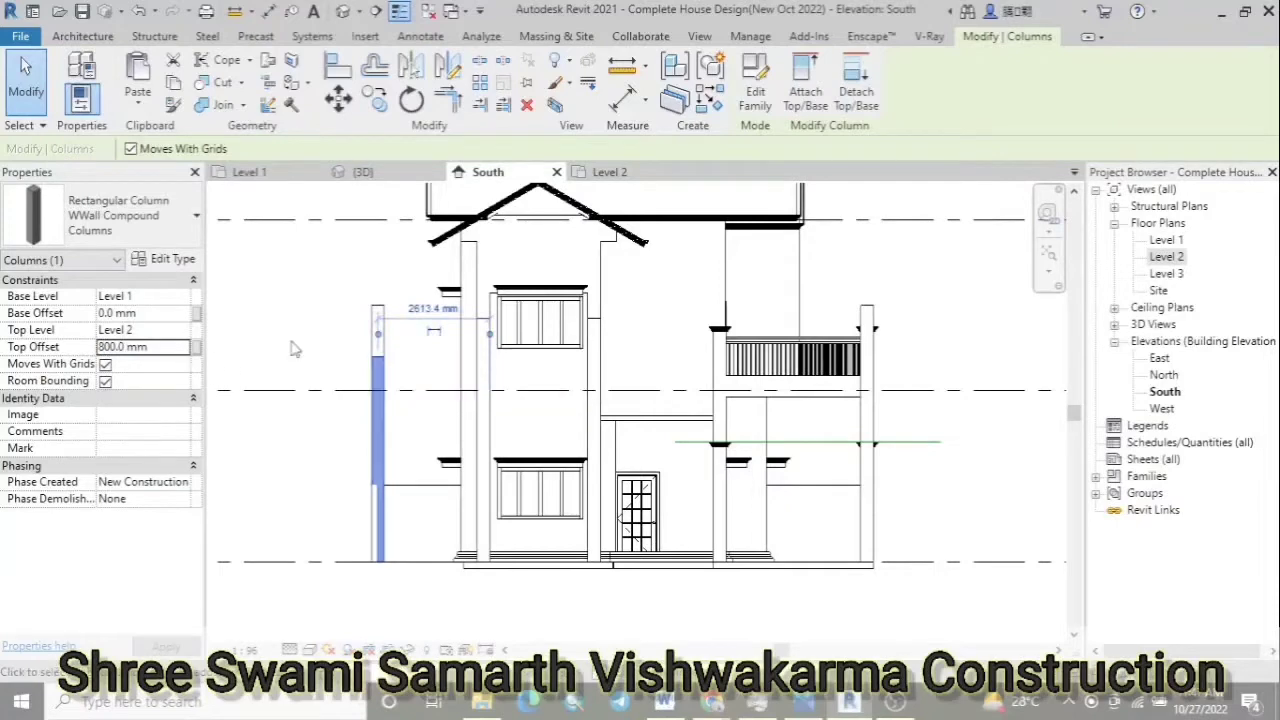
Review the column's type properties and top level without making changes
click(174, 262)
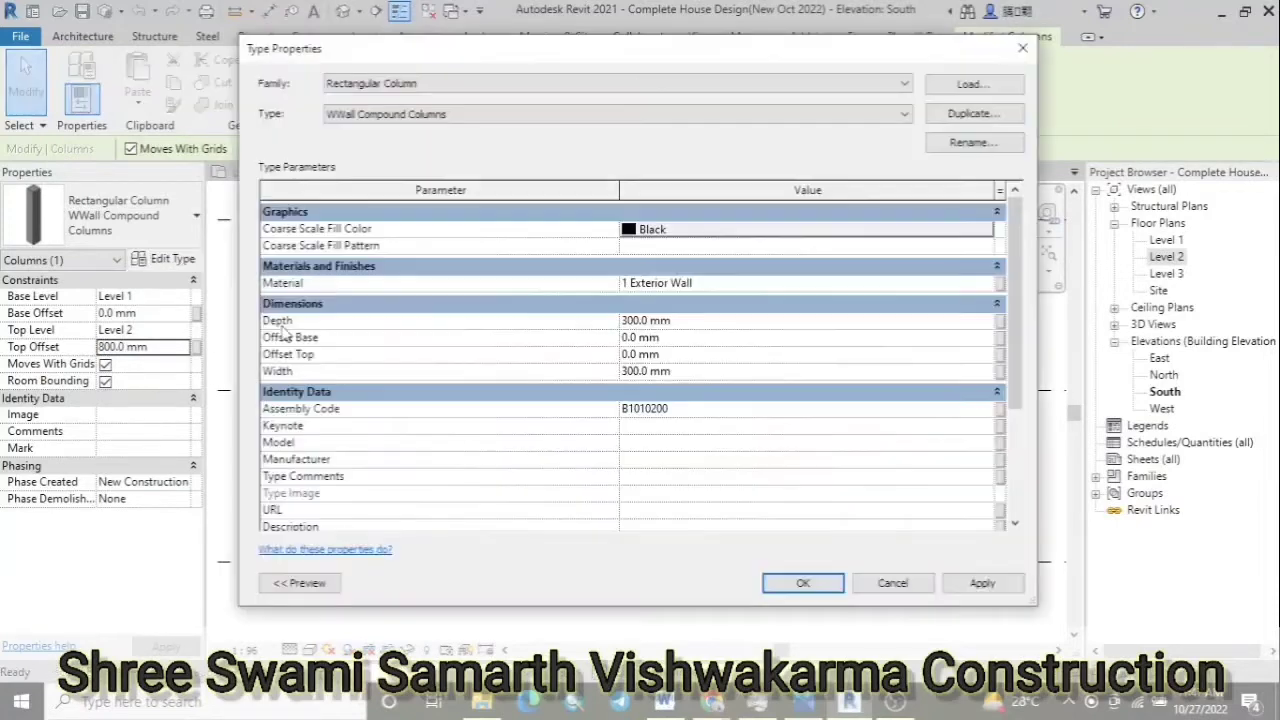
scroll(716, 396, down, 1)
scroll(720, 396, down, 2)
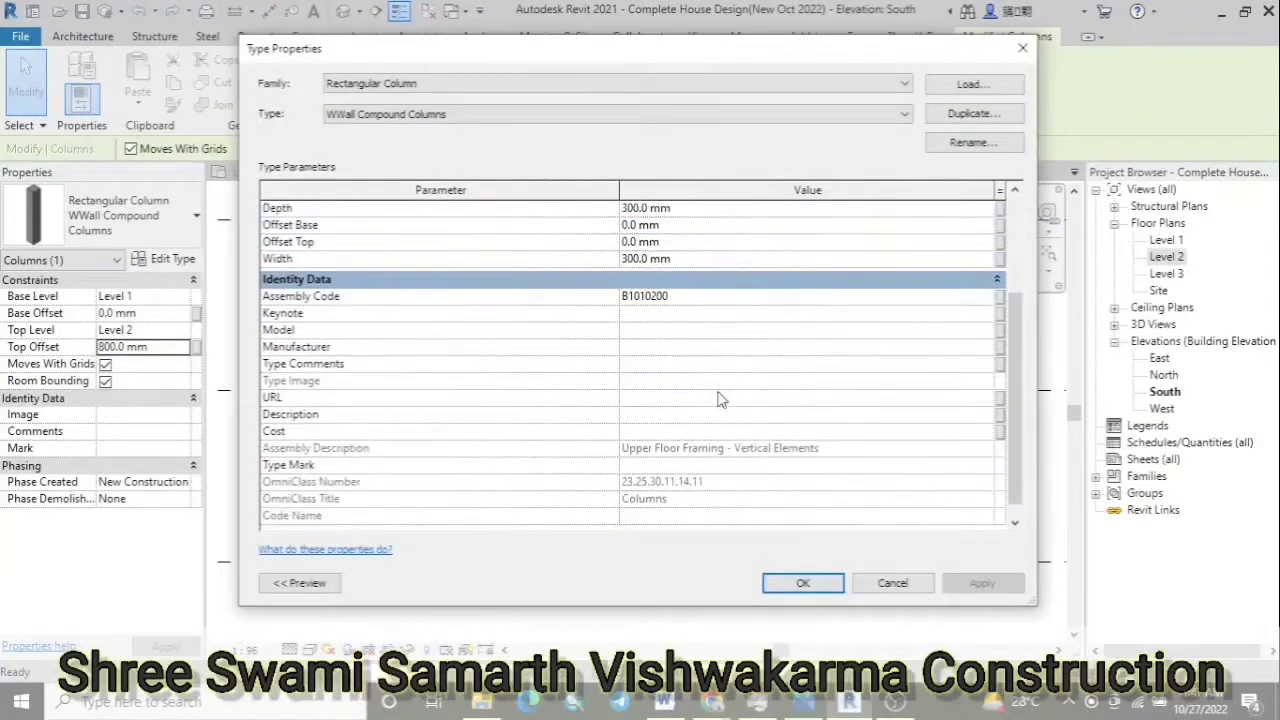
scroll(722, 401, up, 3)
click(1023, 50)
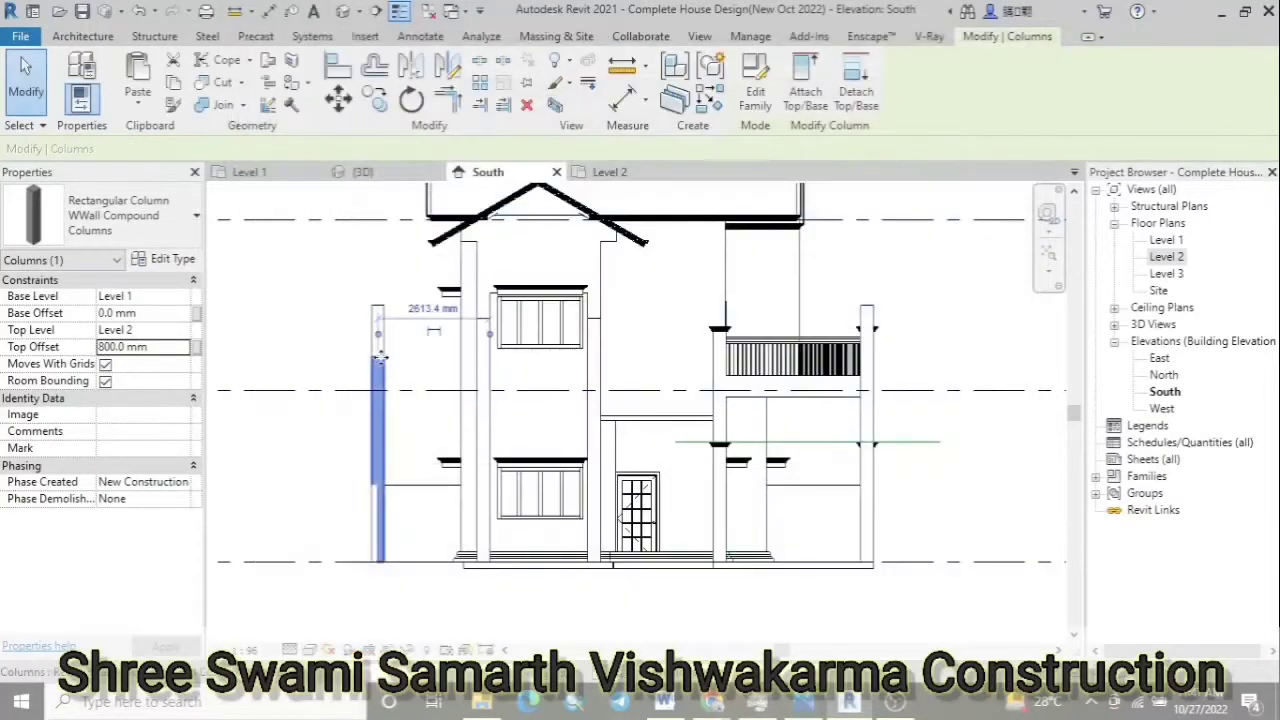
click(181, 332)
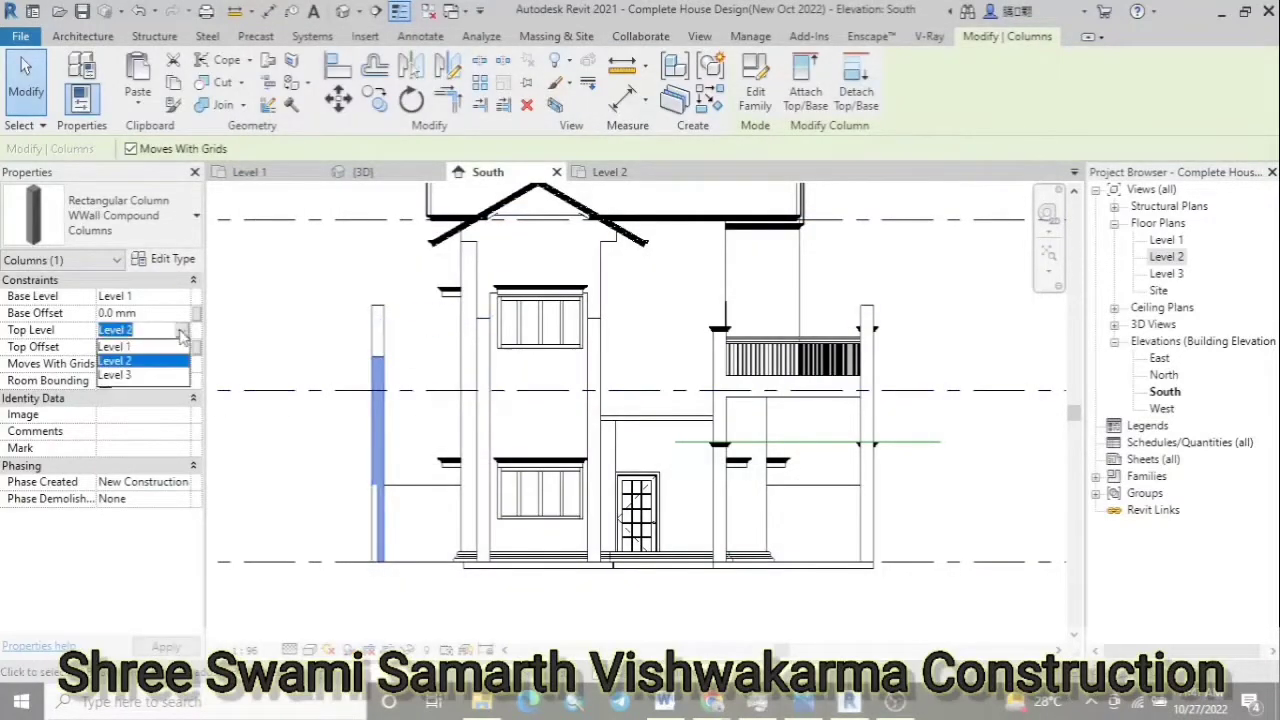
scroll(380, 490, up, 5)
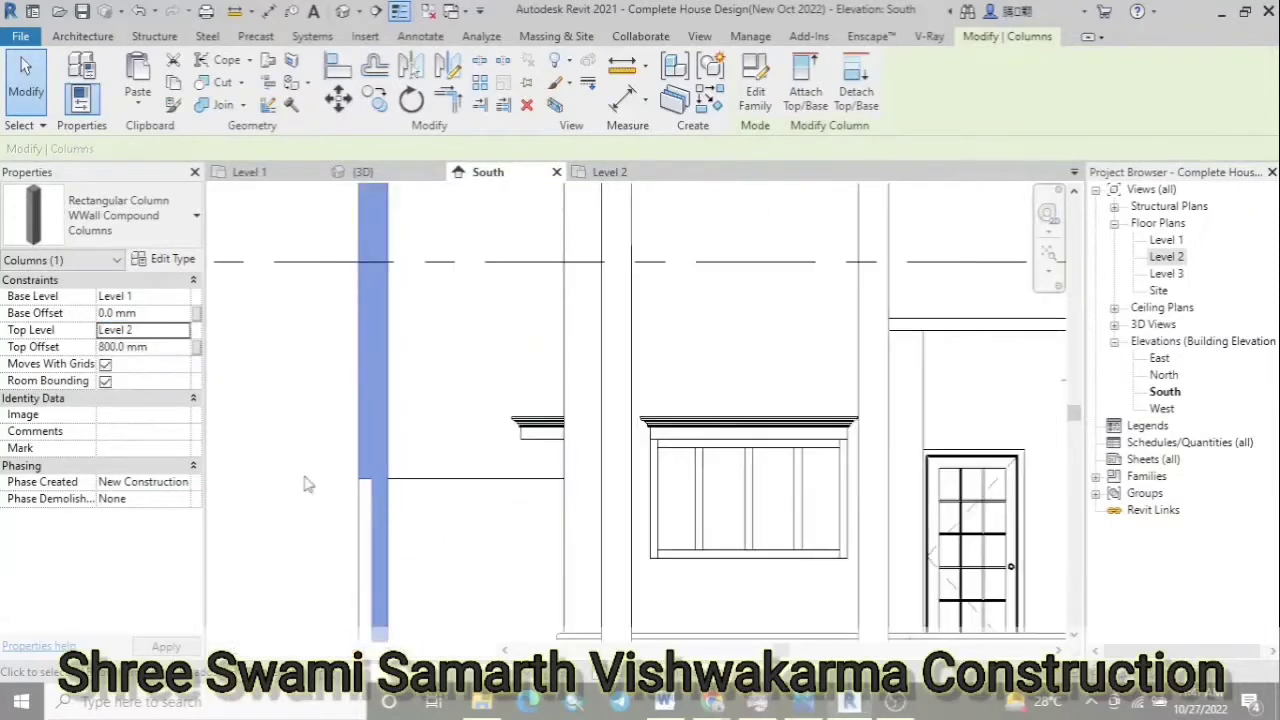
click(400, 490)
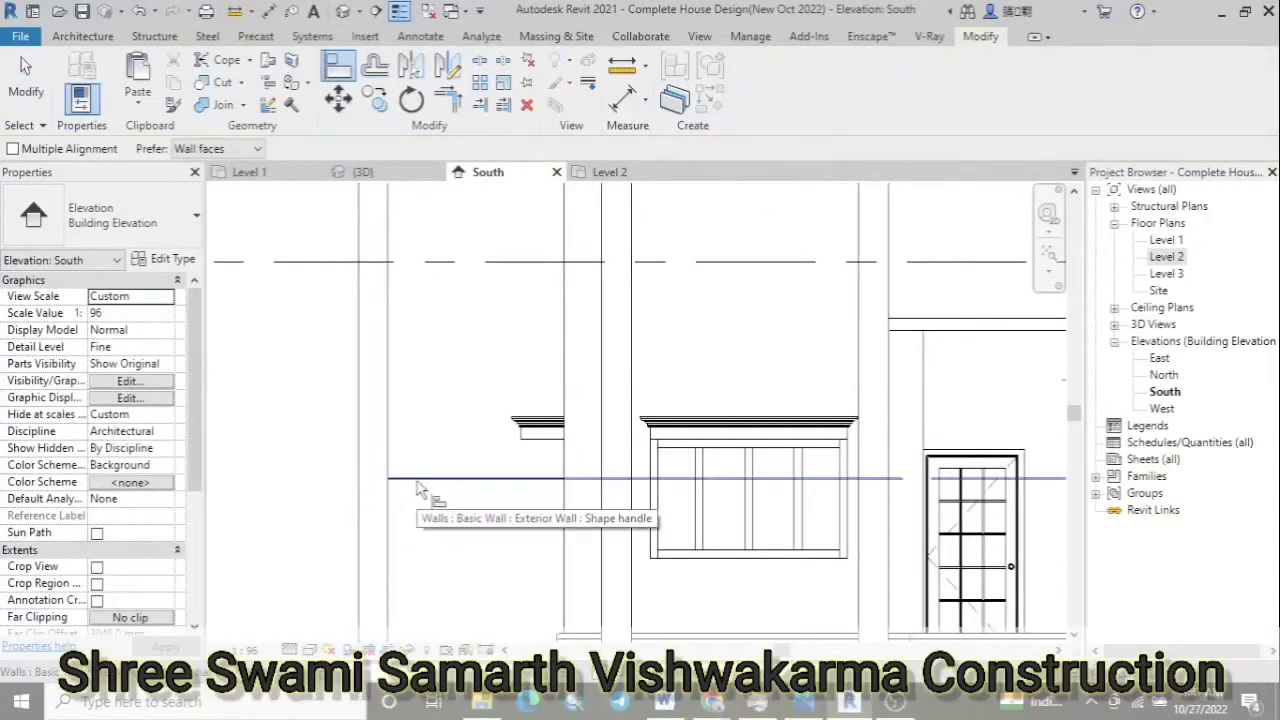
Return to 3D and select the six boundary-wall columns
scroll(414, 486, down, 2)
scroll(390, 400, down, 2)
scroll(364, 298, up, 3)
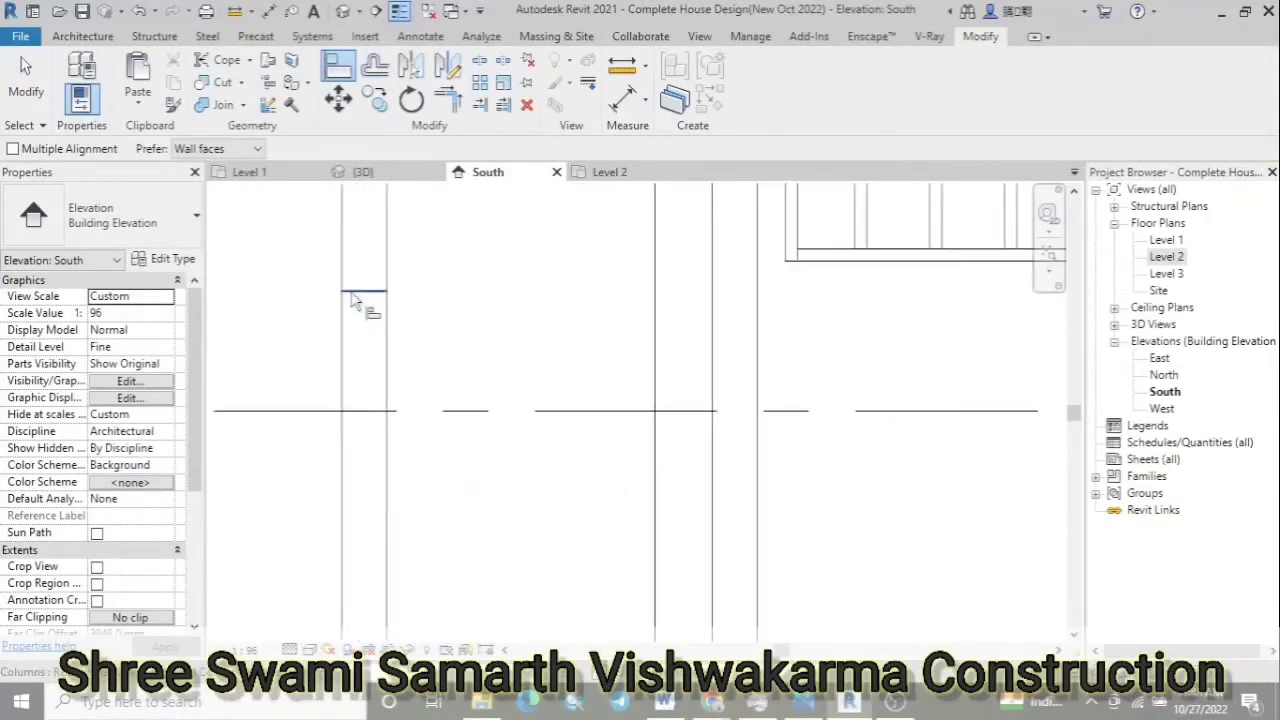
scroll(458, 529, down, 2)
click(363, 172)
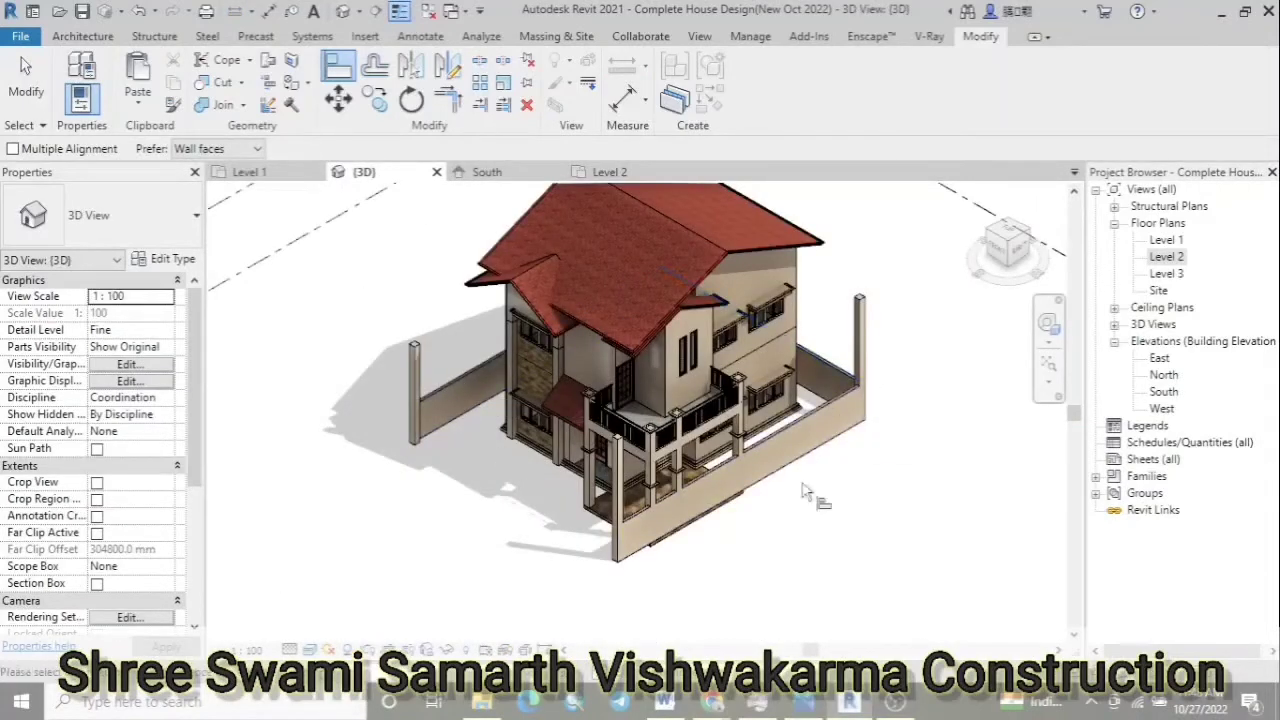
key(Escape)
click(614, 493)
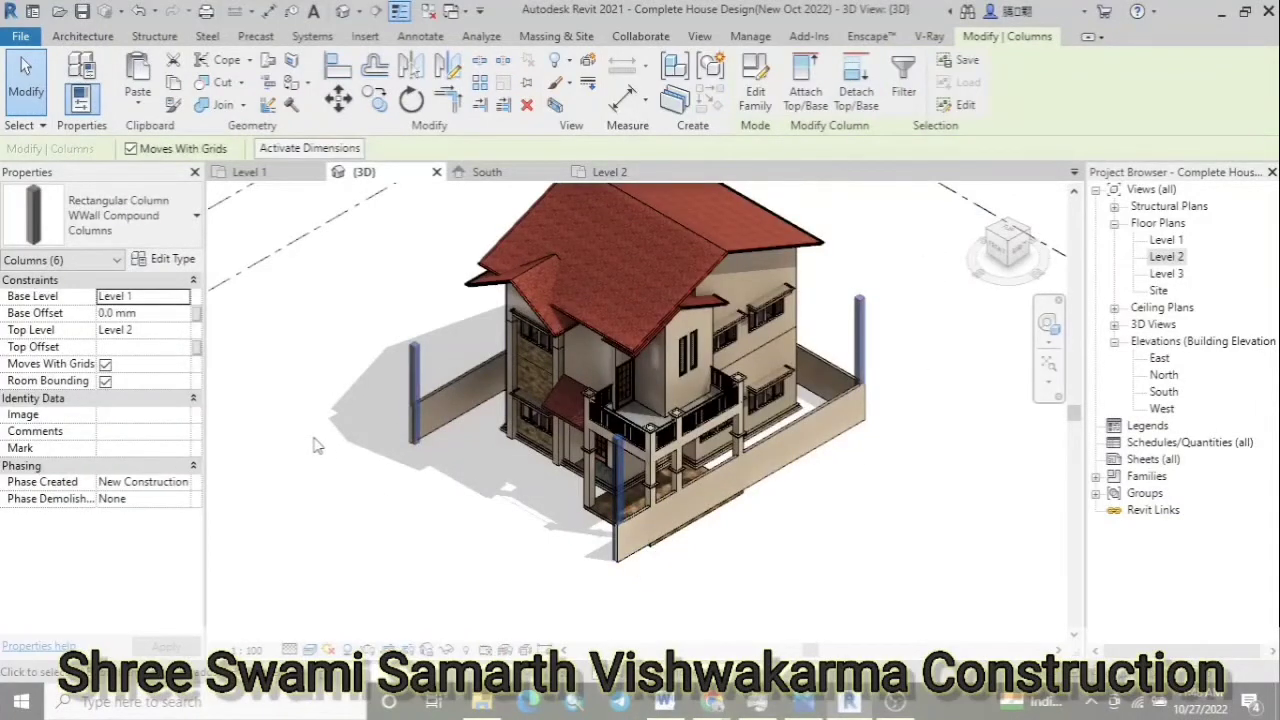
Clear Moves With Grids and Room Bounding, then select all visible boundary columns
click(105, 364)
click(105, 381)
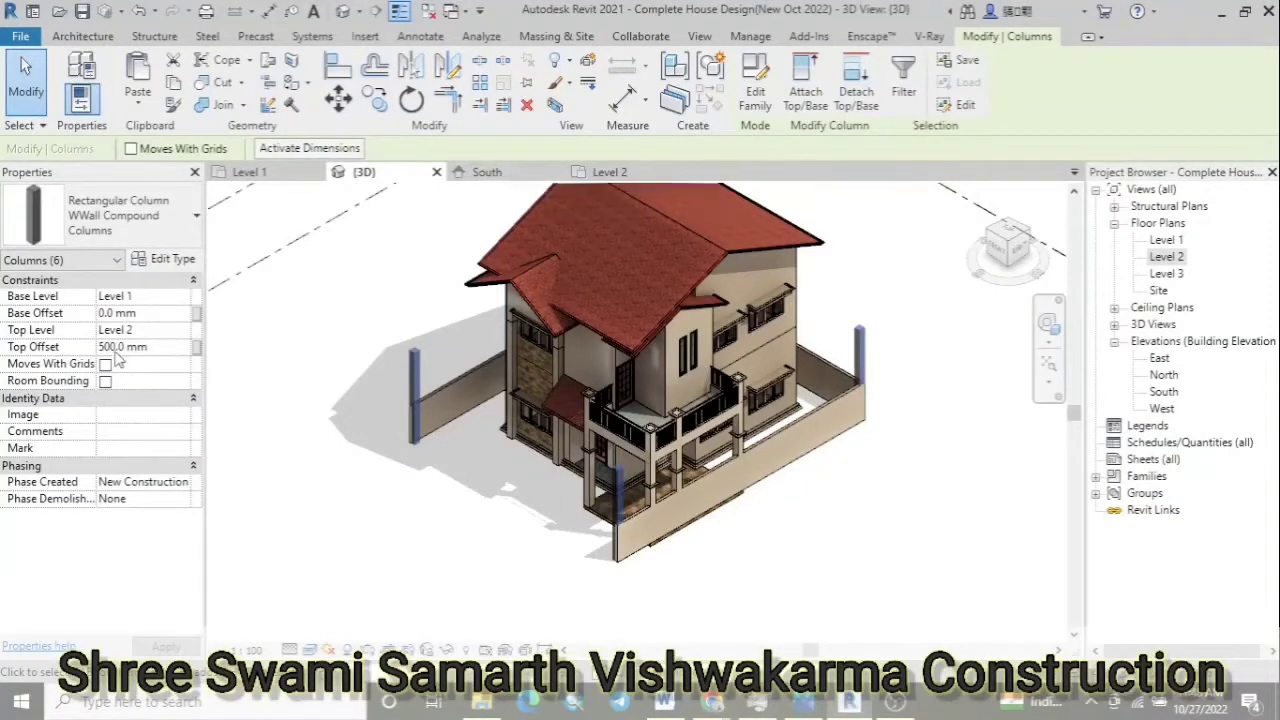
click(217, 384)
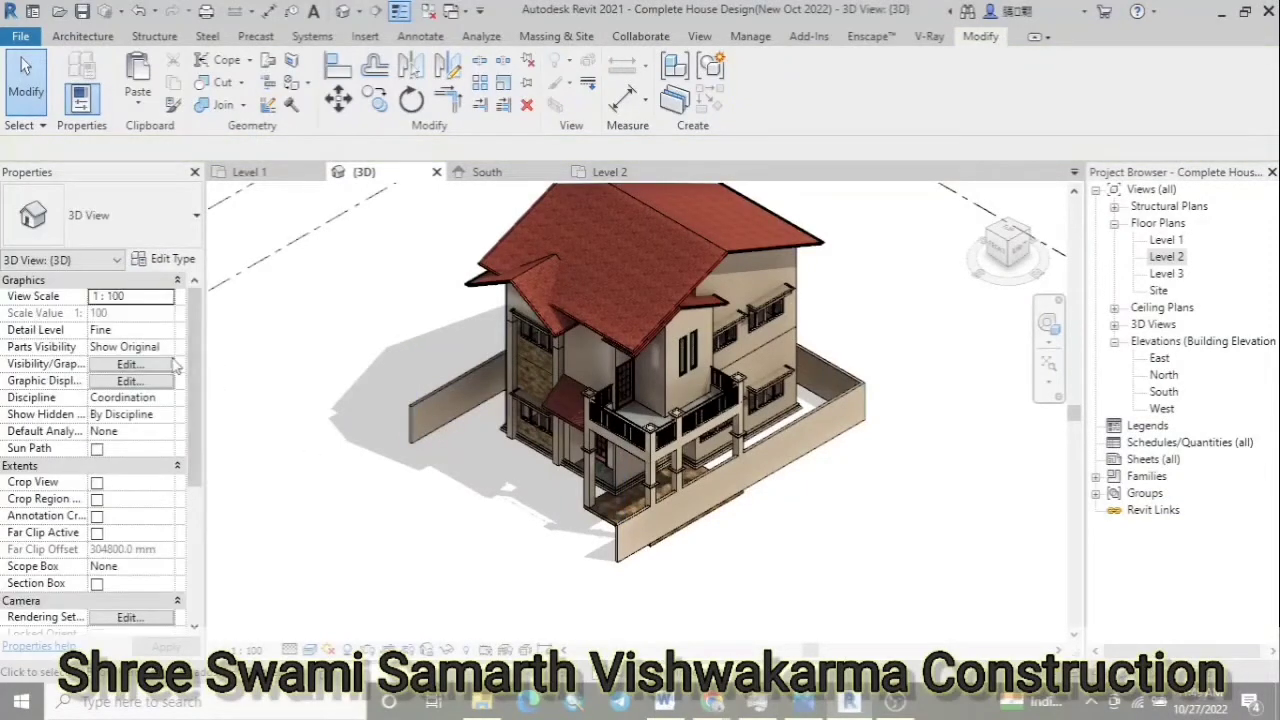
click(617, 505)
right_click(617, 500)
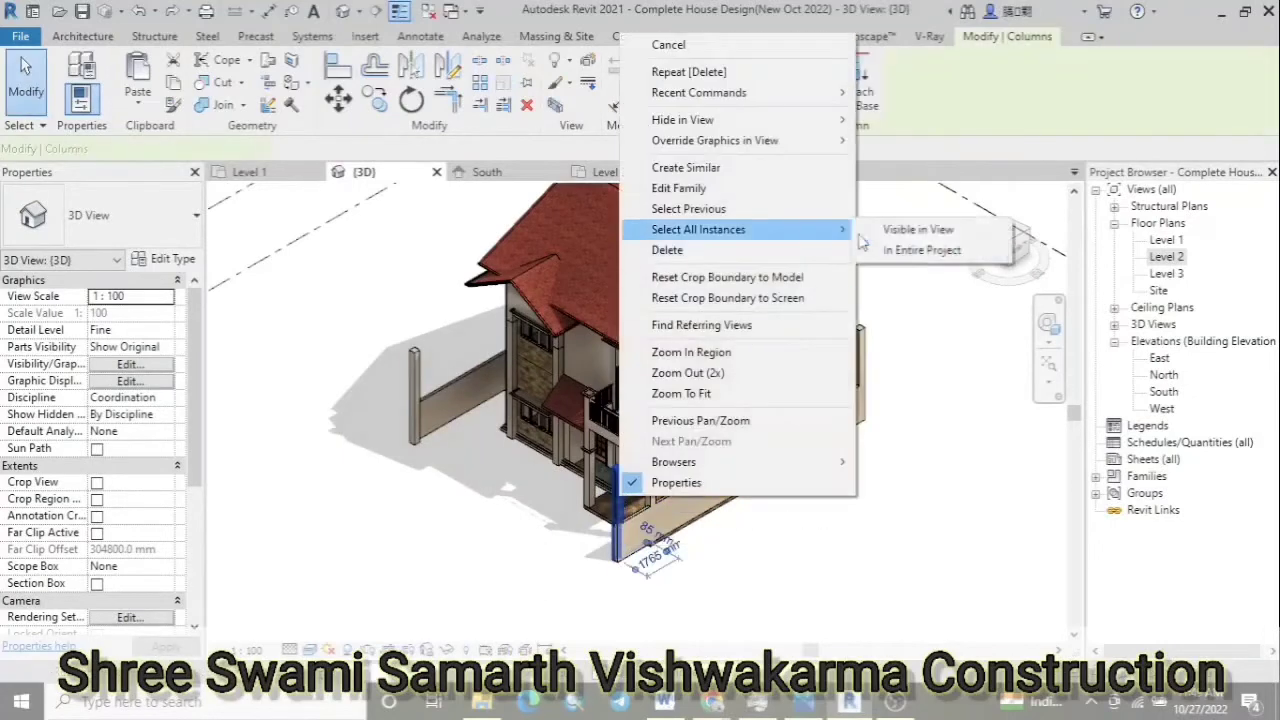
click(599, 195)
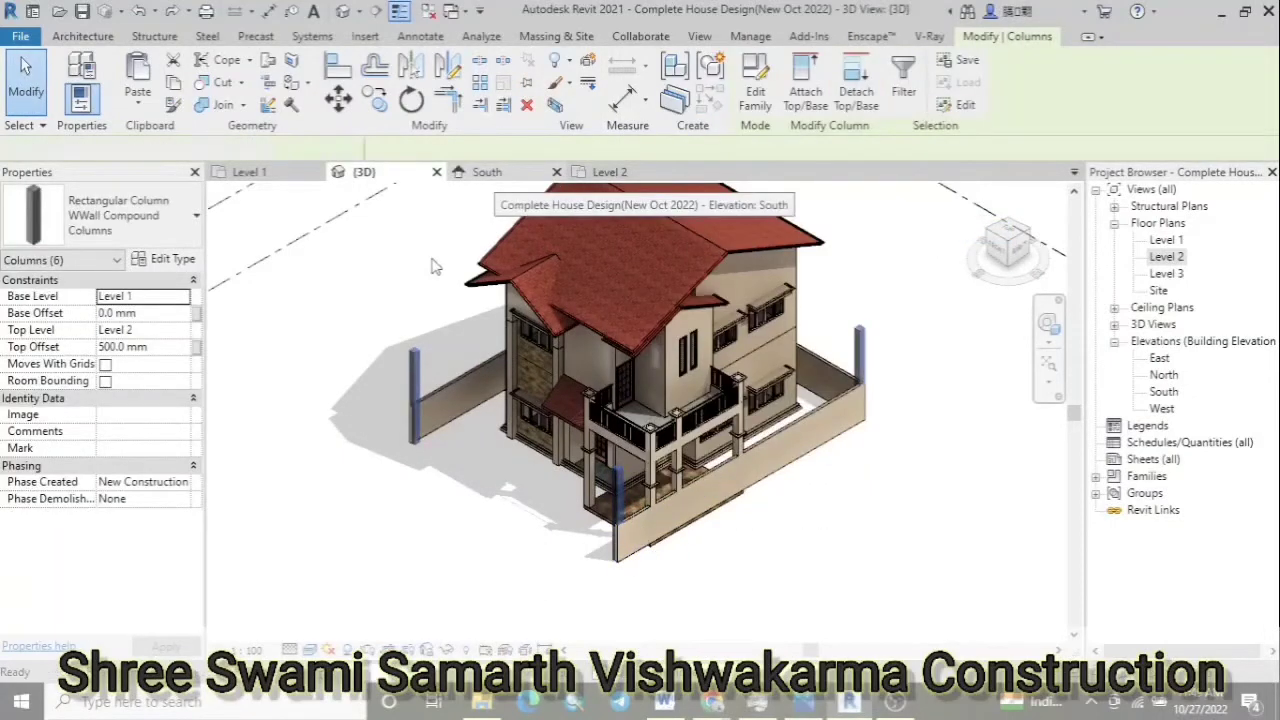
Set the columns' top to Level 2 with a 10 mm offset and re-enable both checkboxes
click(487, 172)
text(2000)
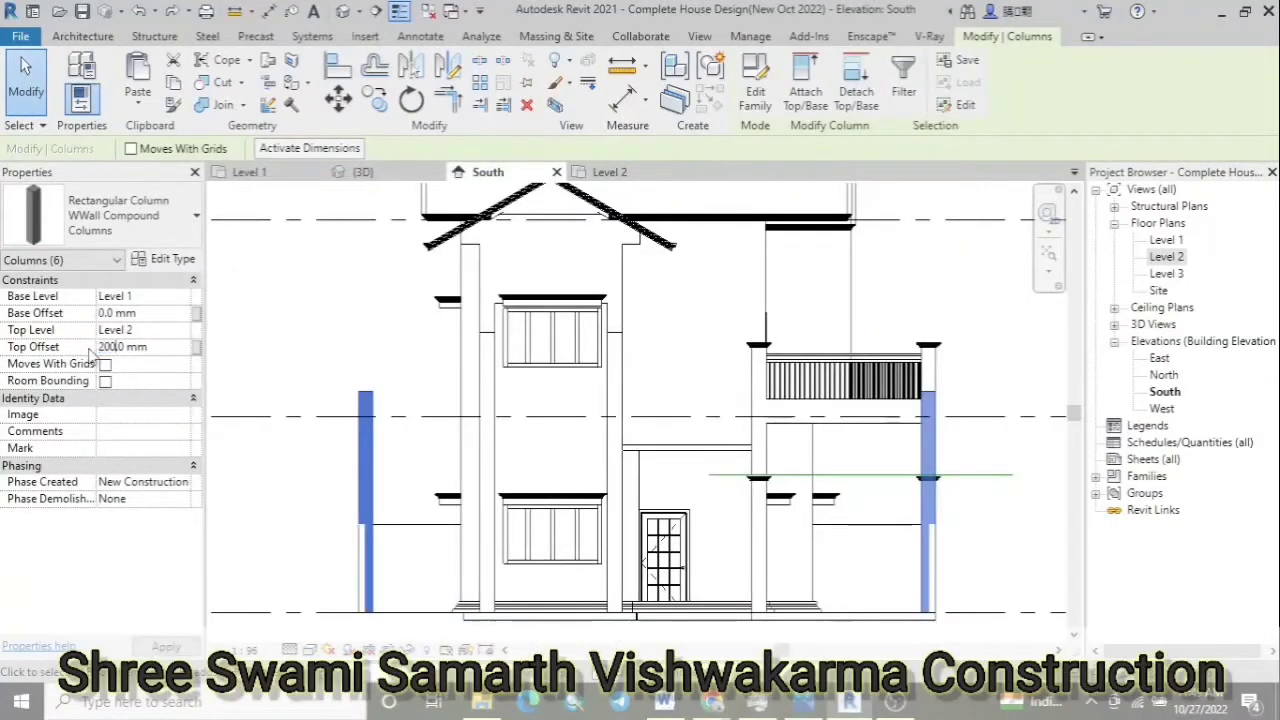
key(Return)
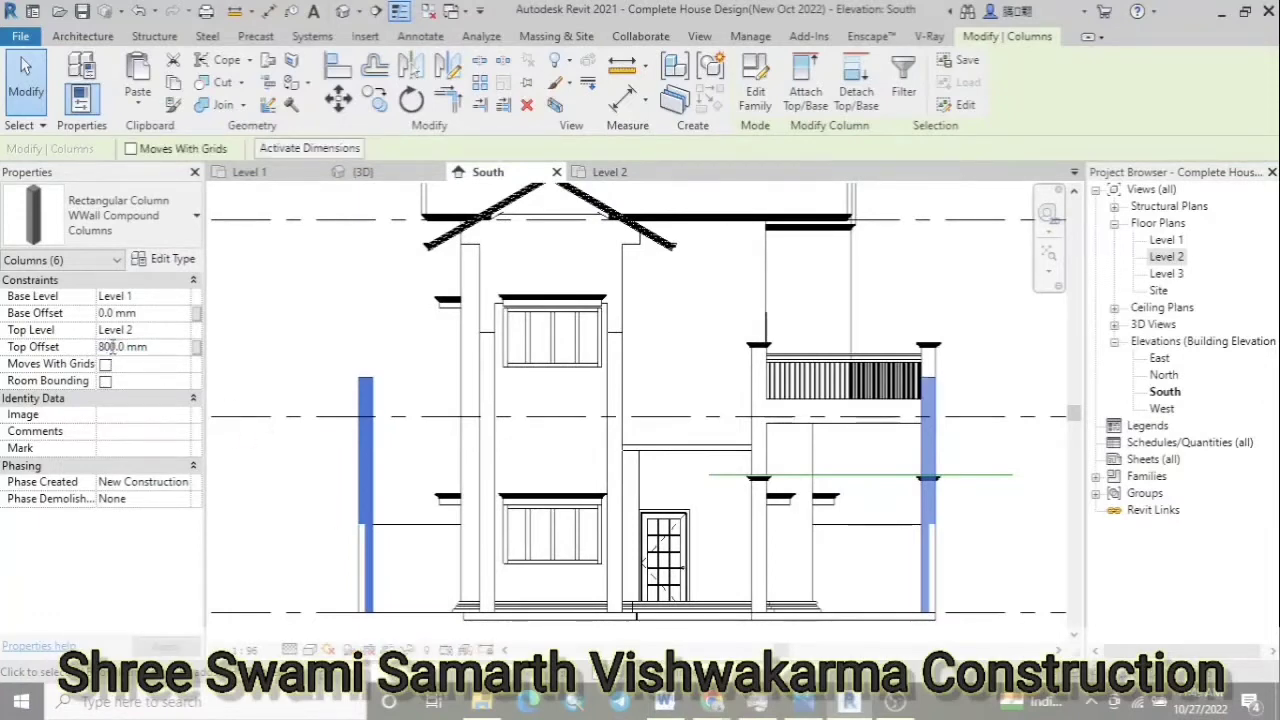
key(Return)
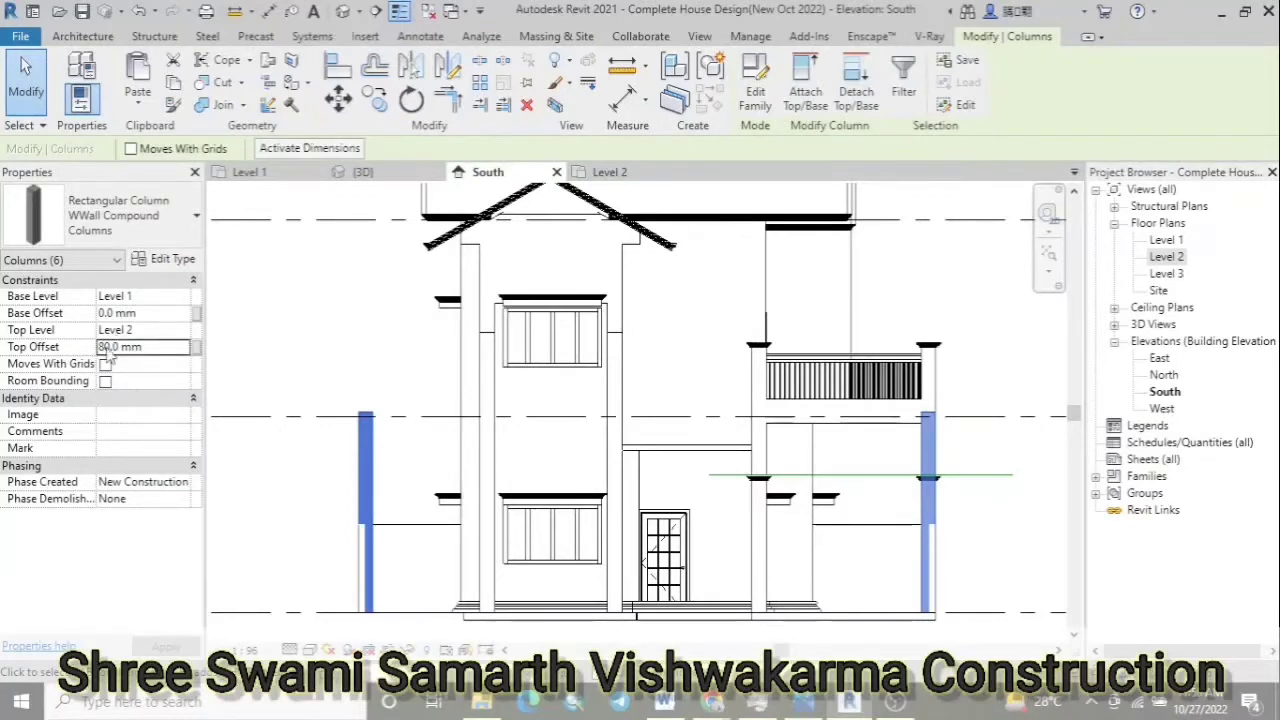
text(10)
click(182, 331)
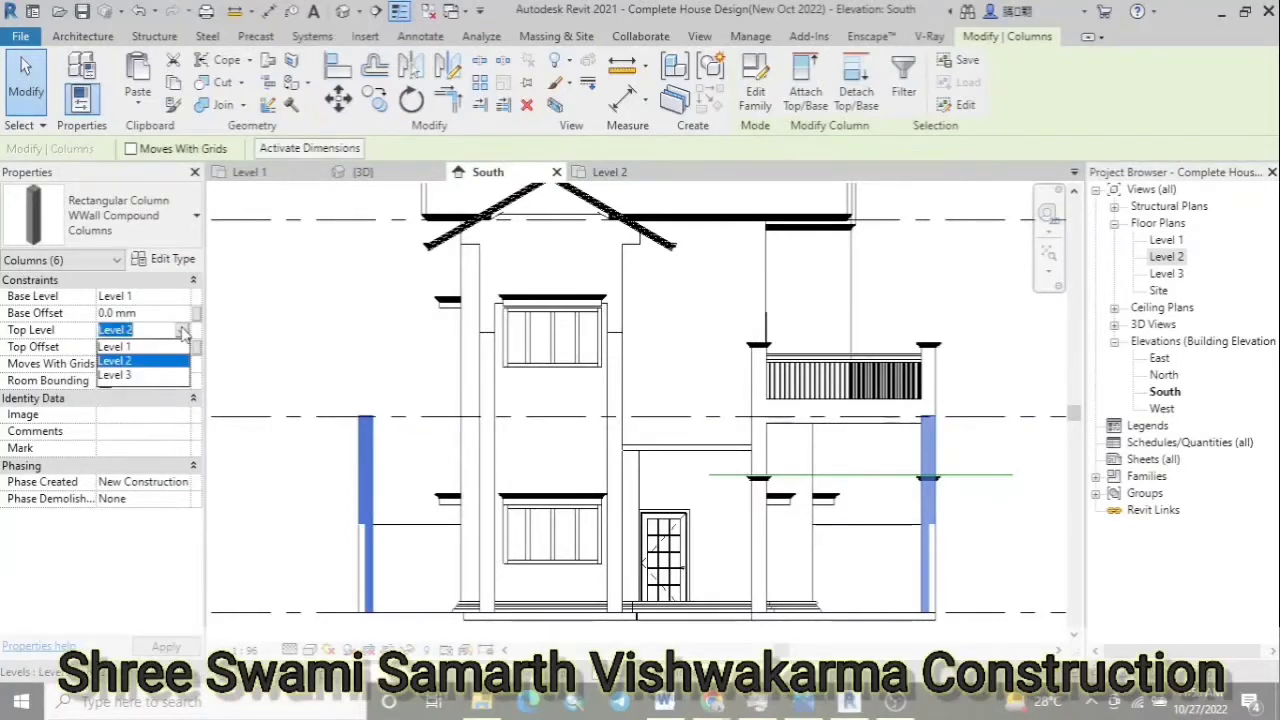
click(140, 360)
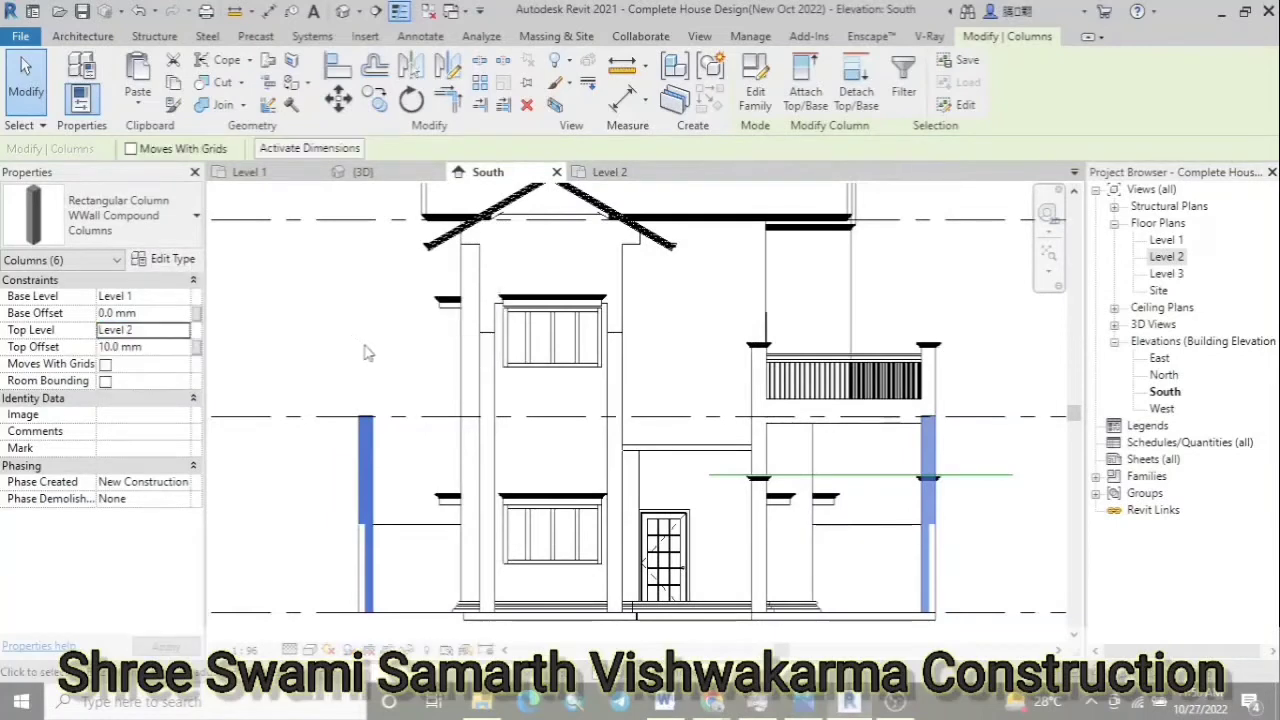
click(105, 364)
click(105, 381)
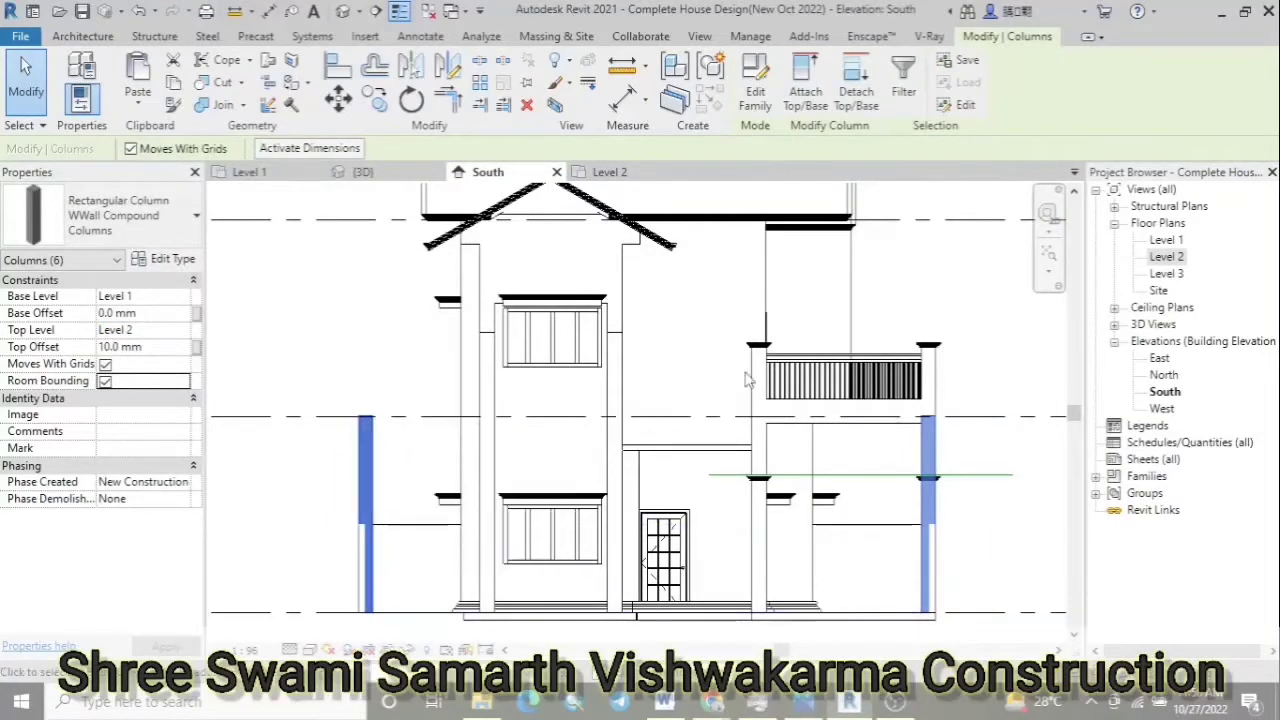
key(Escape)
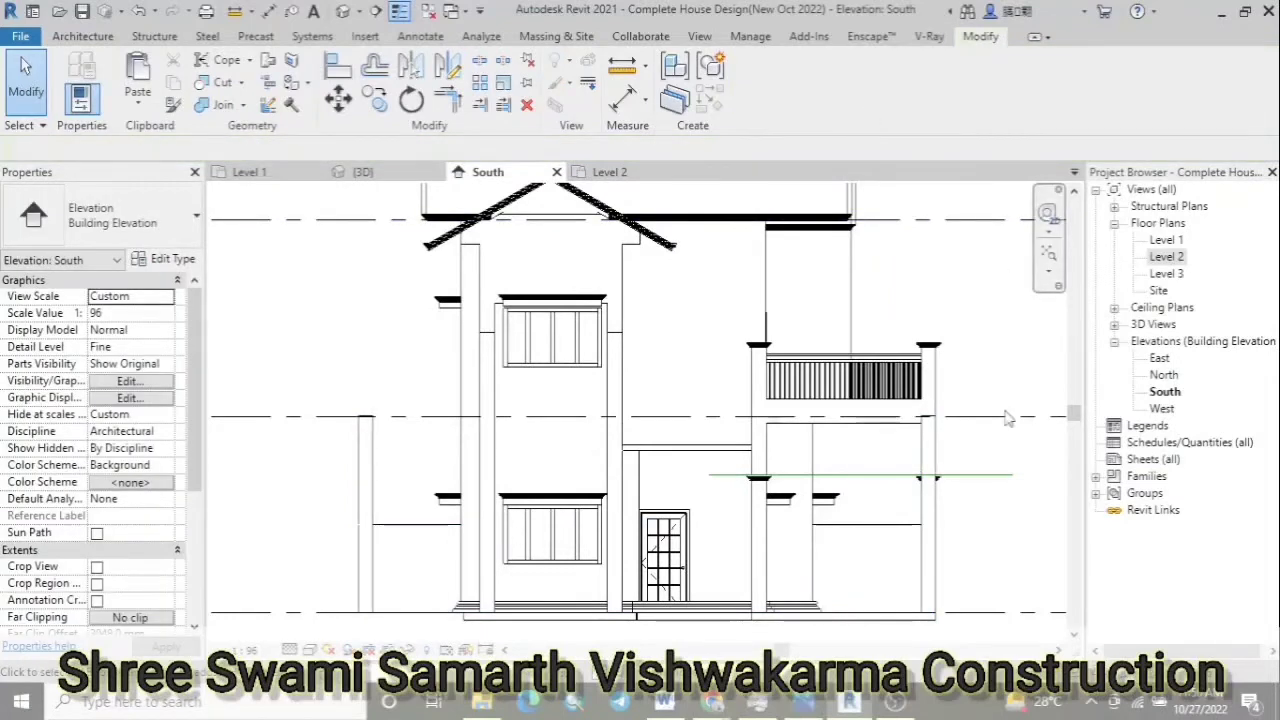
click(980, 416)
Draw a new Level 4 at 2200 mm across the elevation
click(693, 98)
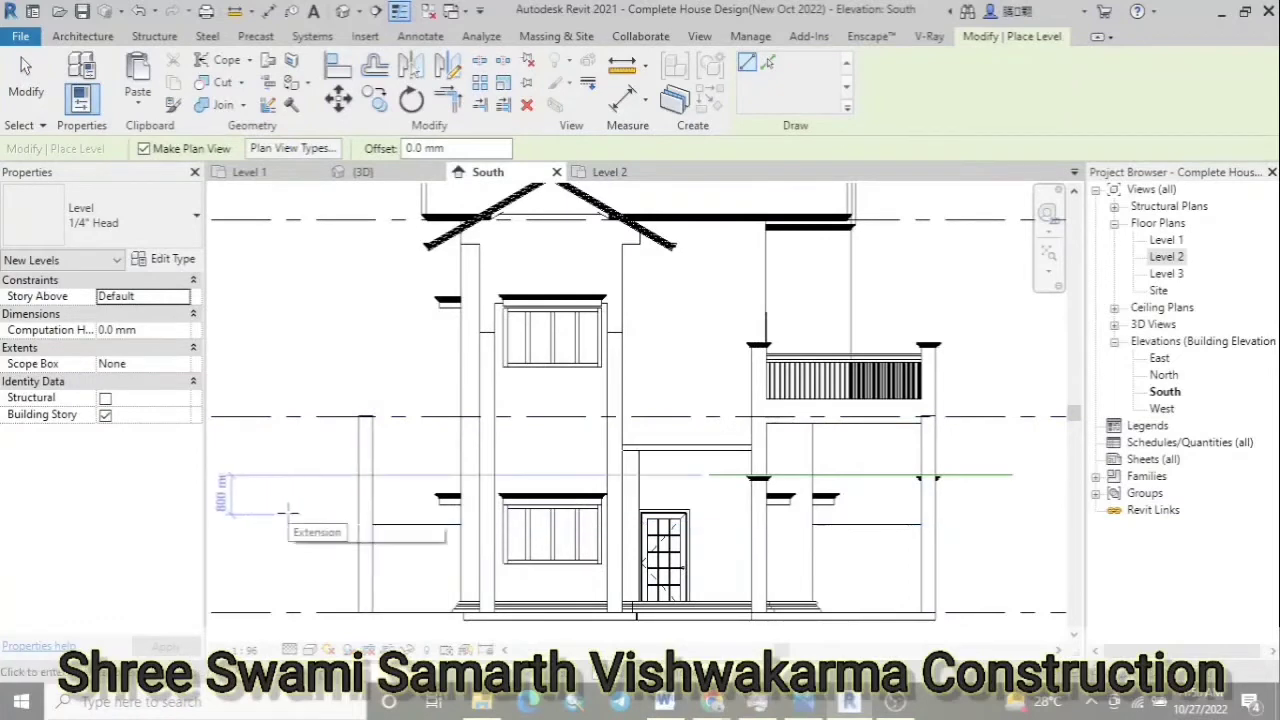
click(272, 503)
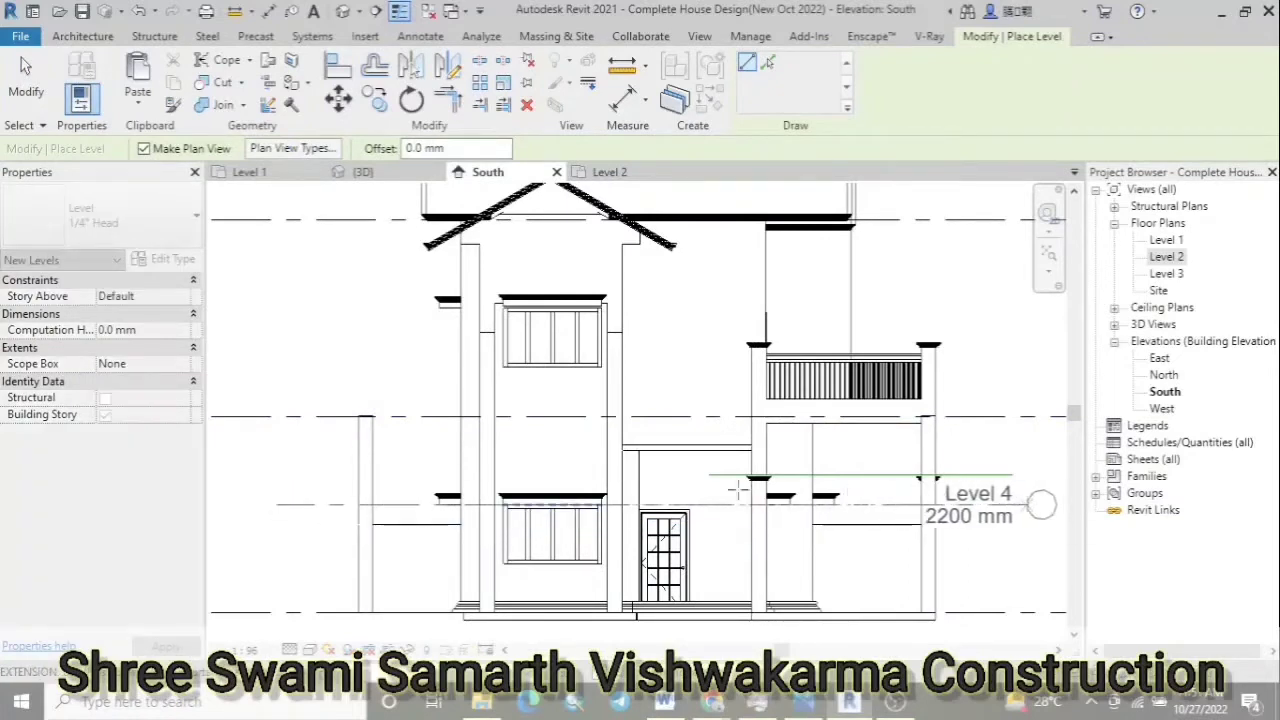
scroll(465, 490, down, 2)
scroll(465, 490, down, 2)
scroll(755, 490, down, 2)
click(1047, 493)
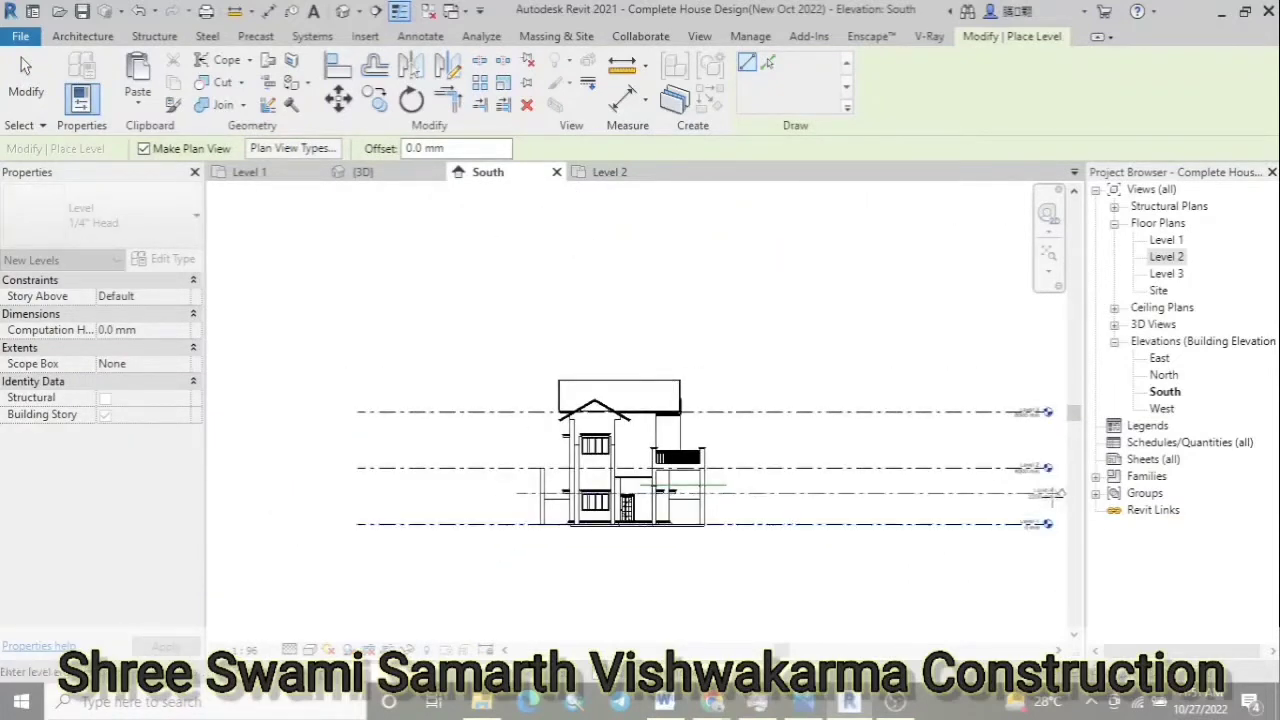
key(Escape)
scroll(580, 600, up, 3)
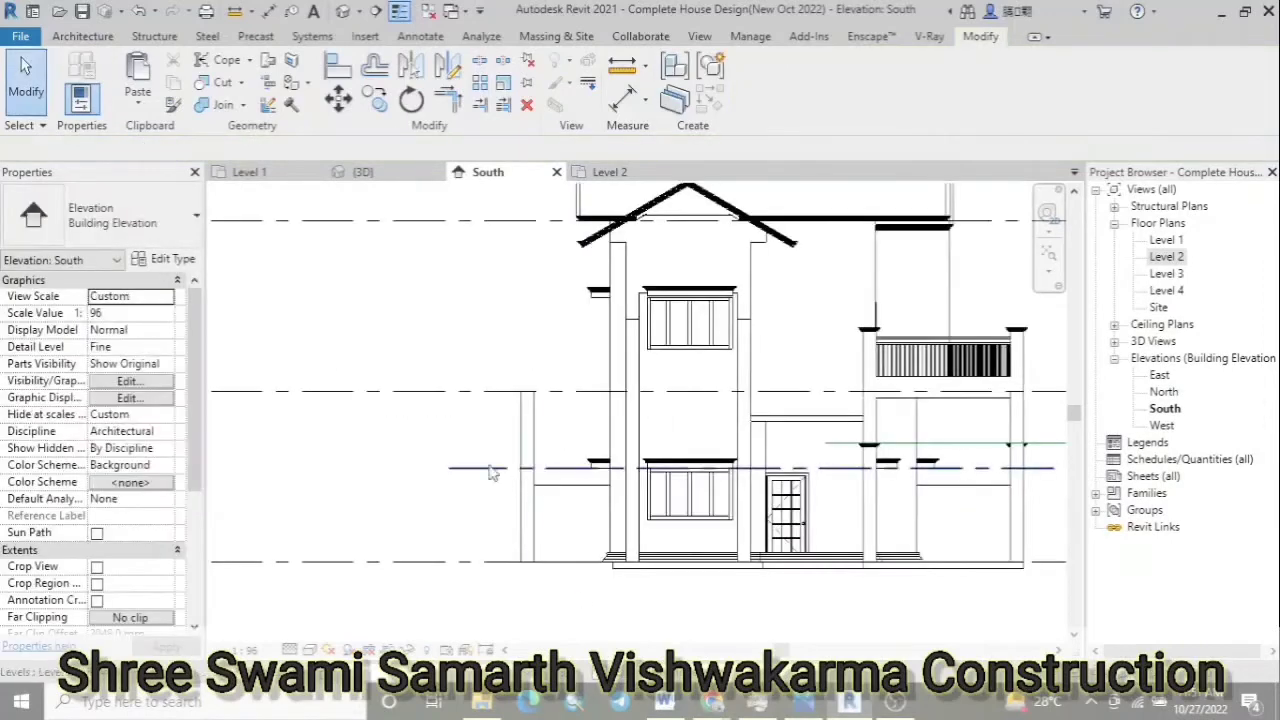
scroll(717, 558, down, 1)
click(650, 619)
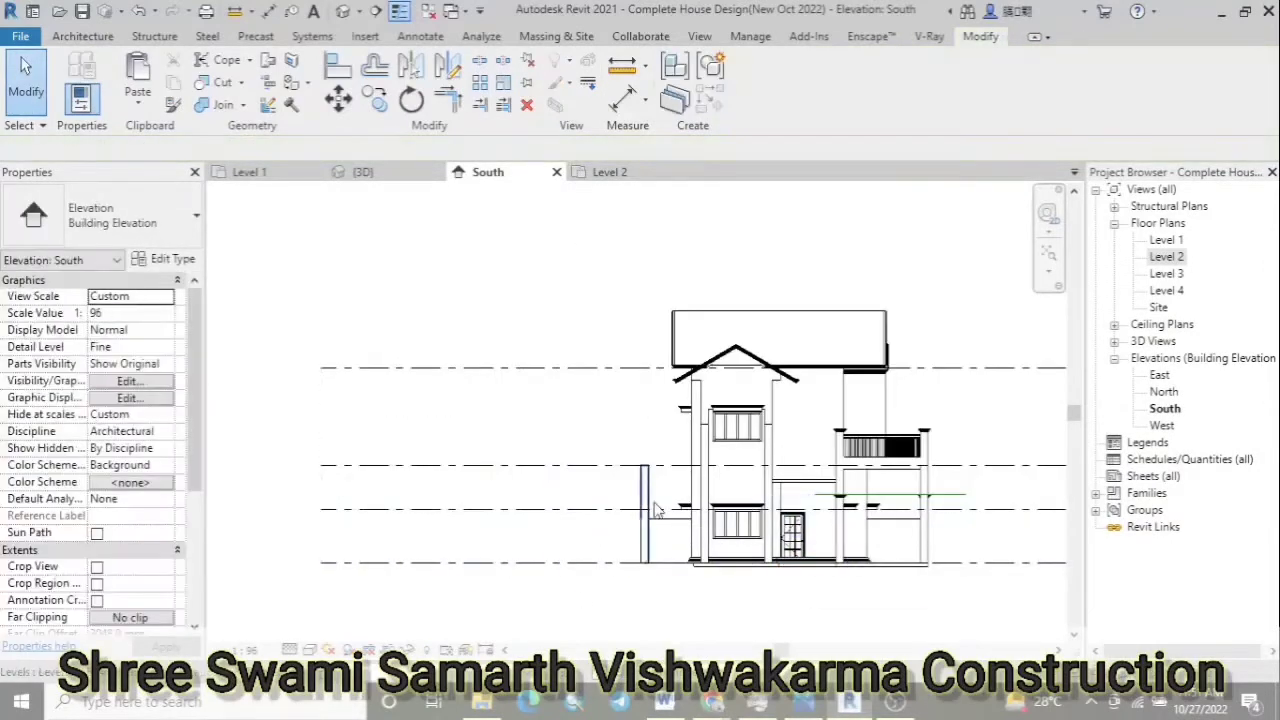
Set the Top Level of all six boundary columns to Level 4 and check them in 3D
click(645, 510)
right_click(645, 510)
click(595, 345)
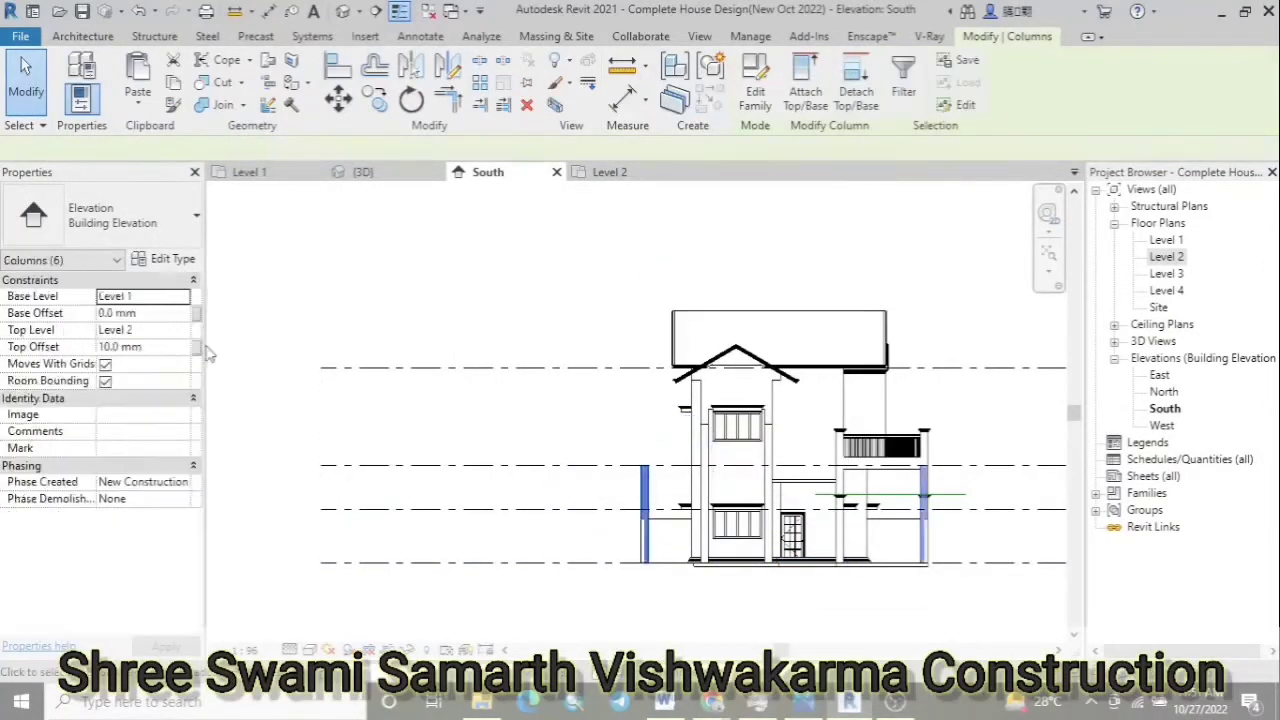
click(140, 329)
click(130, 384)
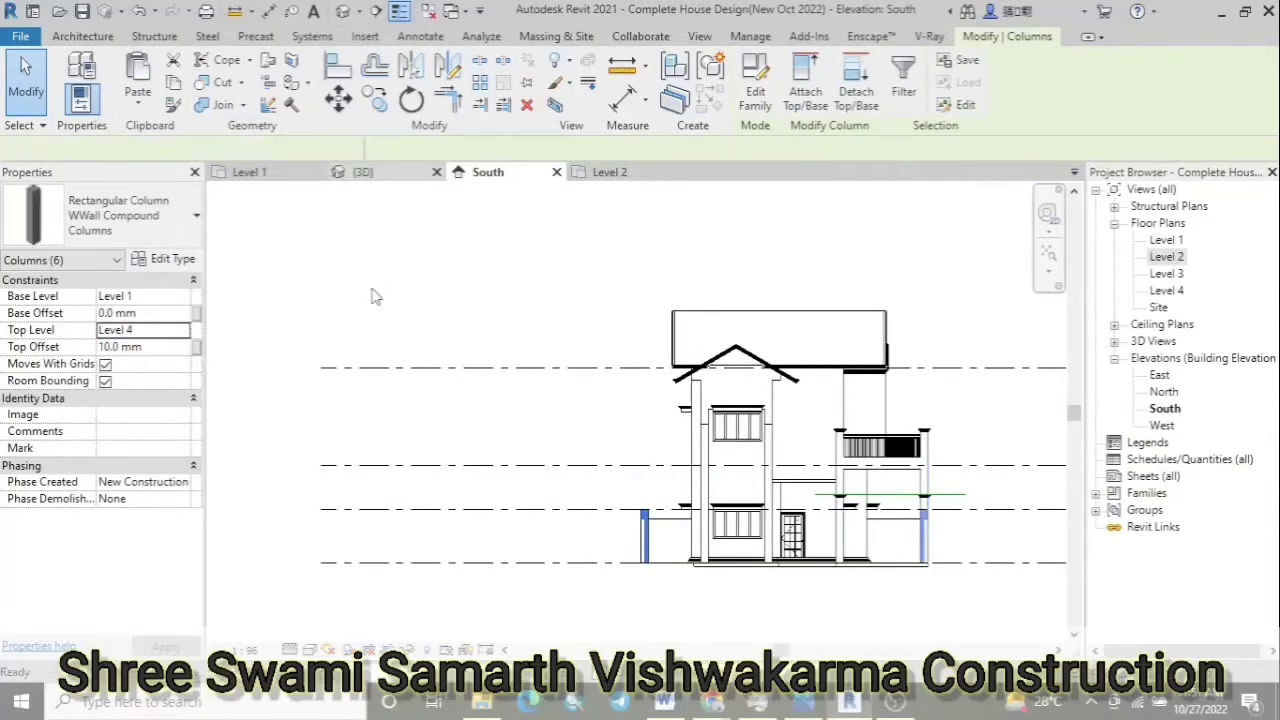
key(ctrl+Tab)
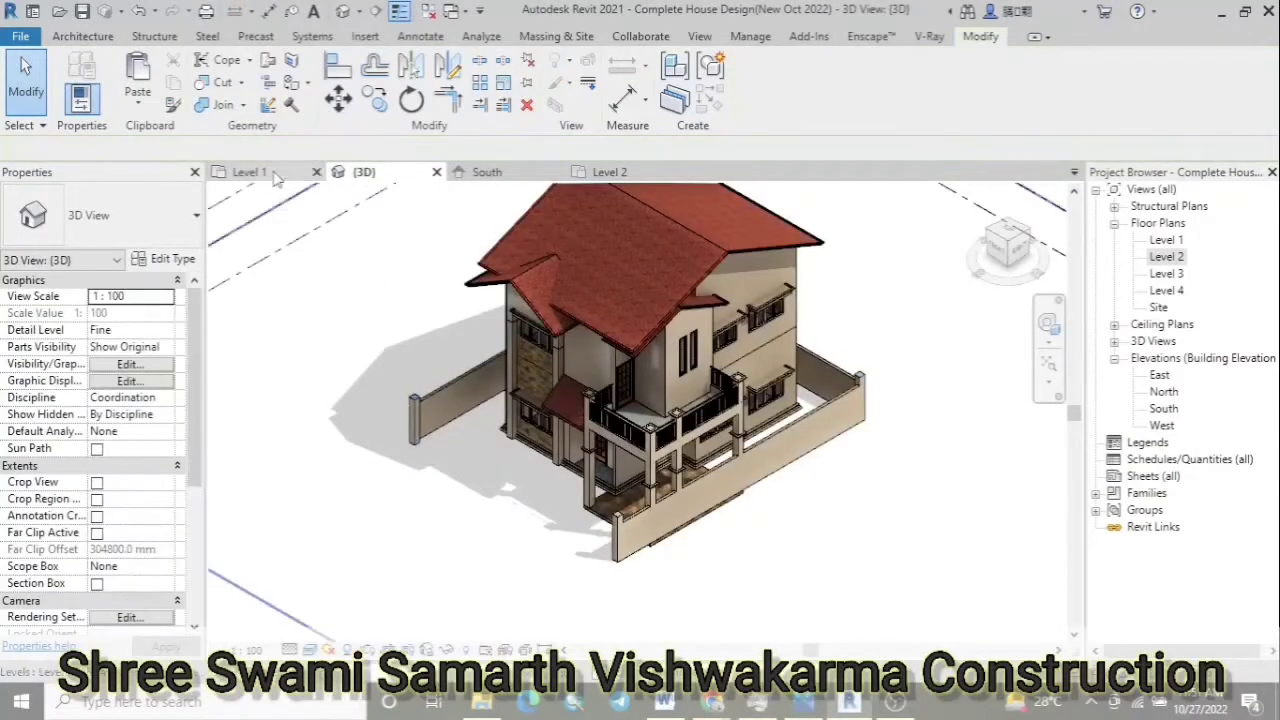
shift+middle_drag(560, 420, 678, 605)
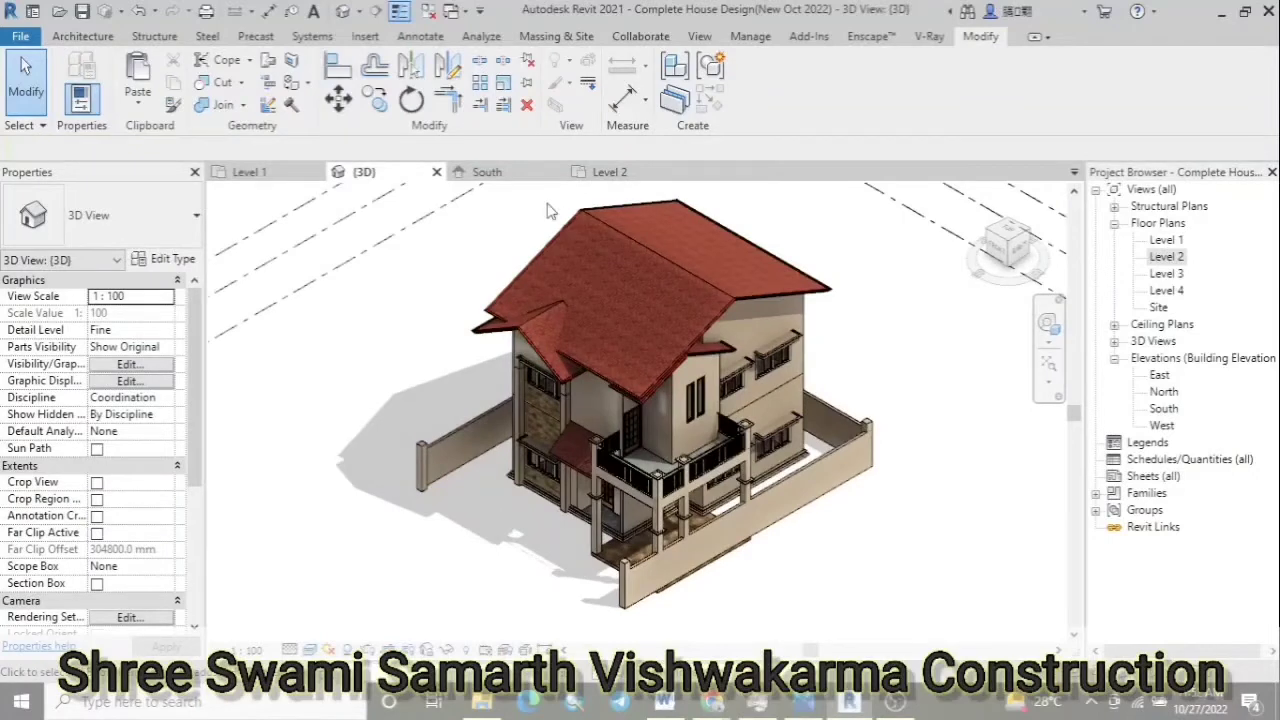
On Level 1, duplicate the Balcony Floor type as a new Outer Yard floor type
key(ctrl+Tab)
click(83, 36)
click(355, 100)
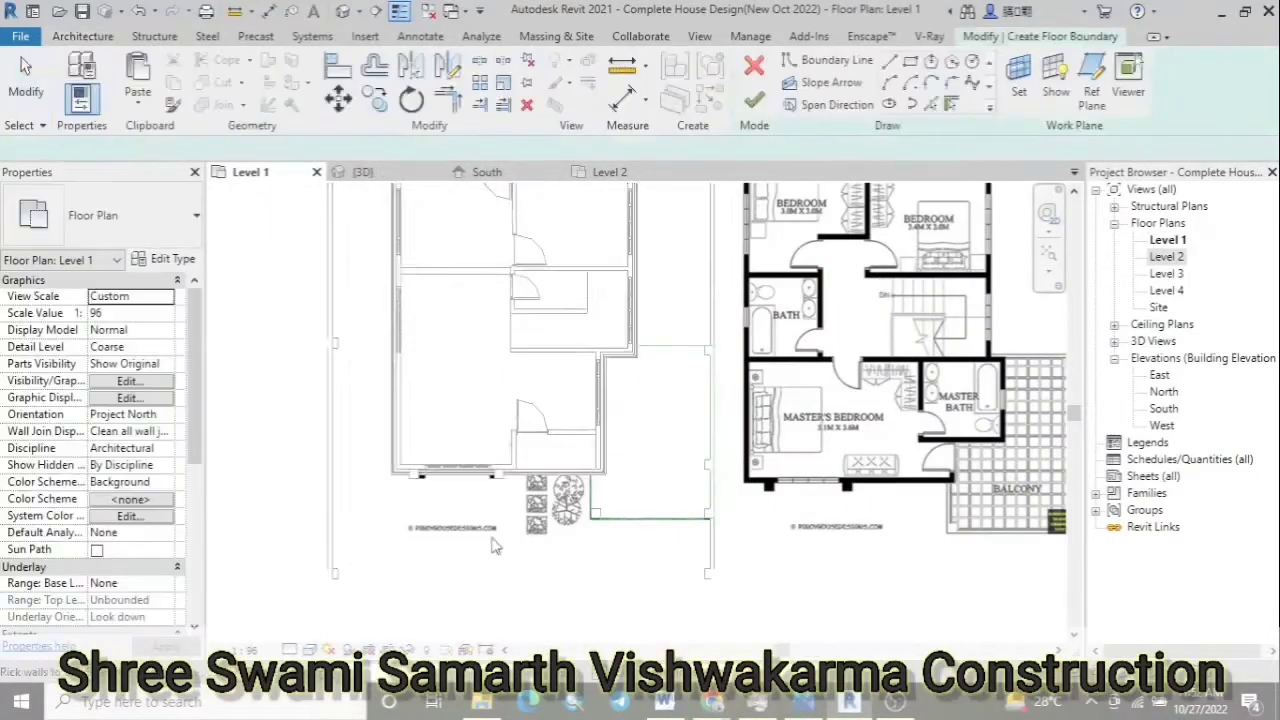
scroll(491, 545, down, 2)
click(130, 215)
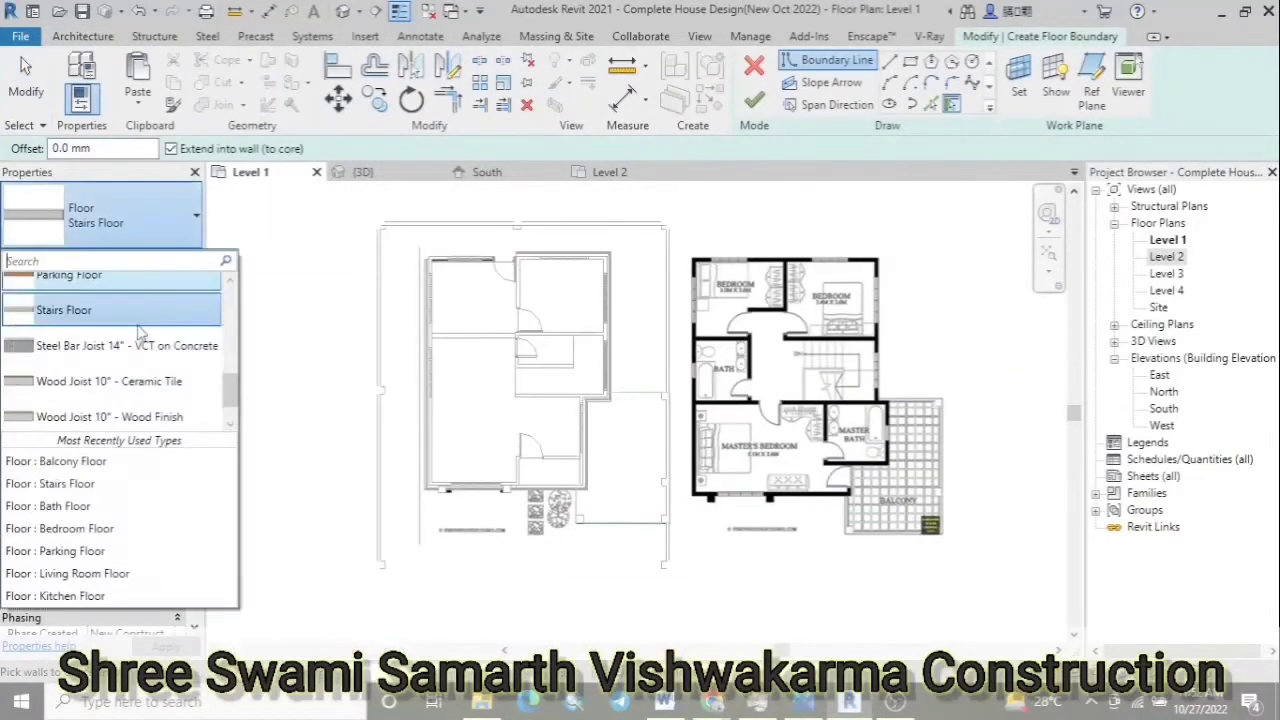
click(95, 468)
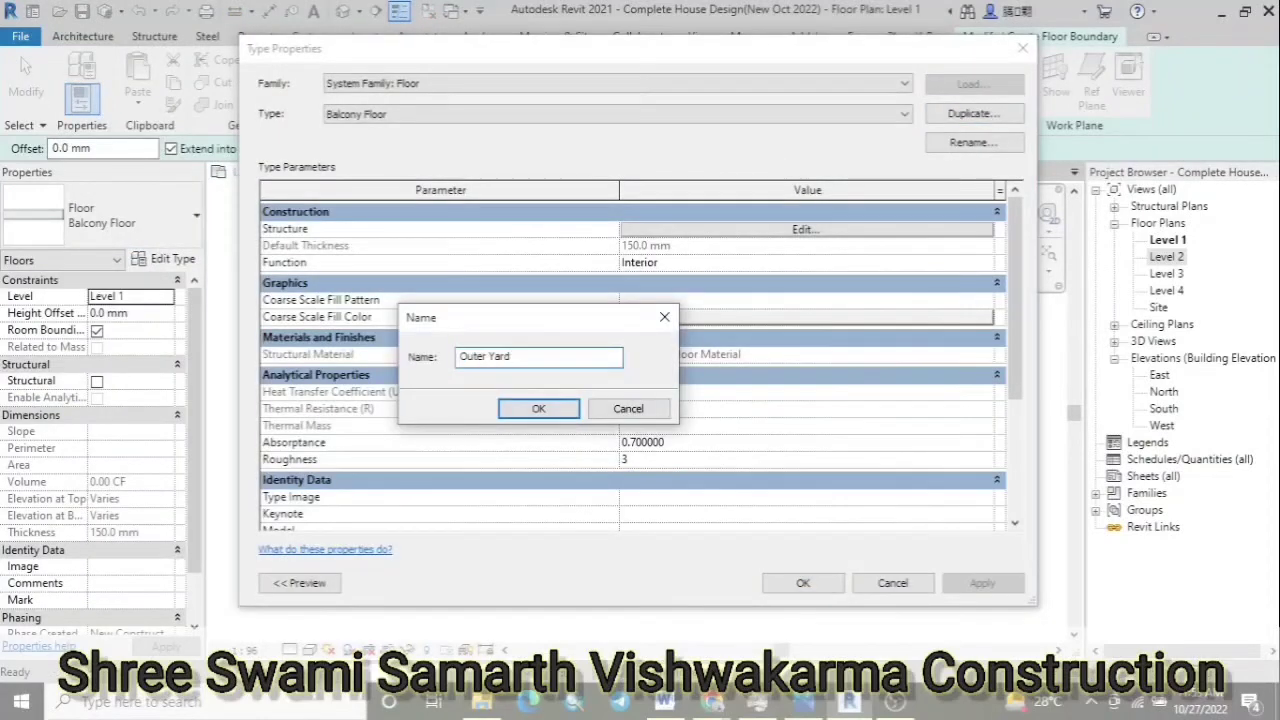
key(Return)
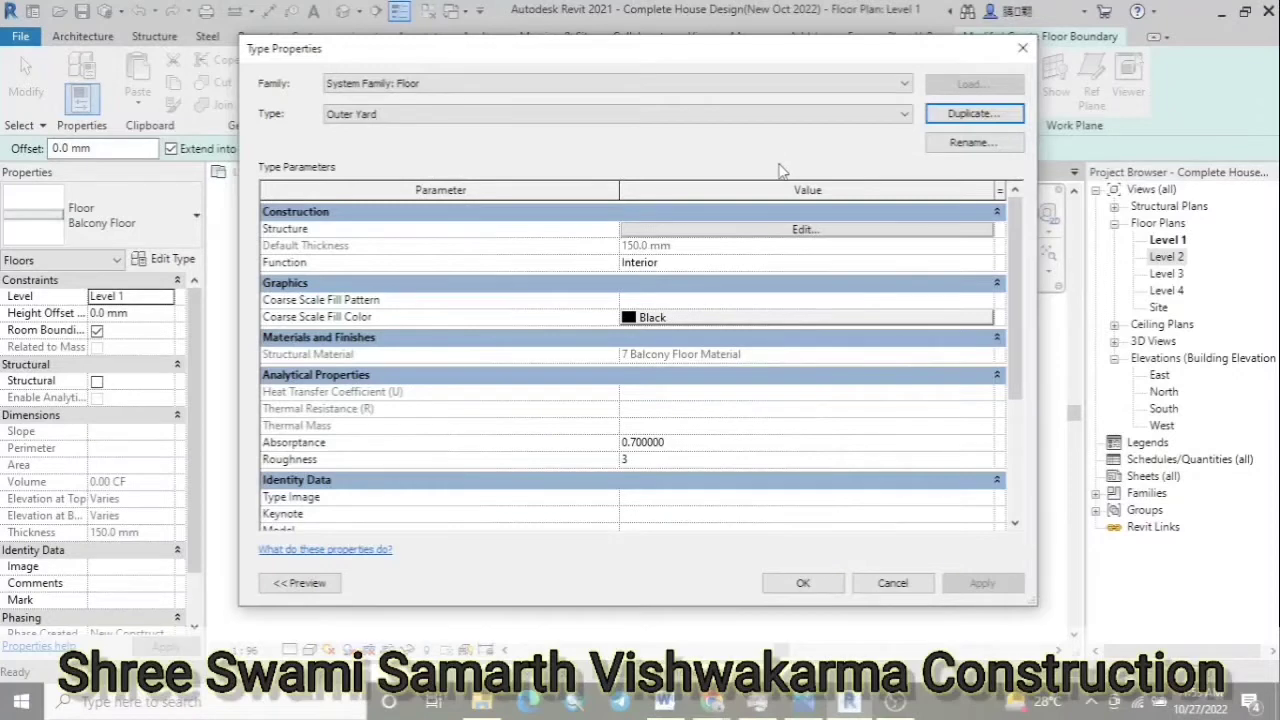
Edit the Outer Yard structure, then duplicate the 2' x 4' ACT System ceiling as 'Celing for Level 1'
click(790, 231)
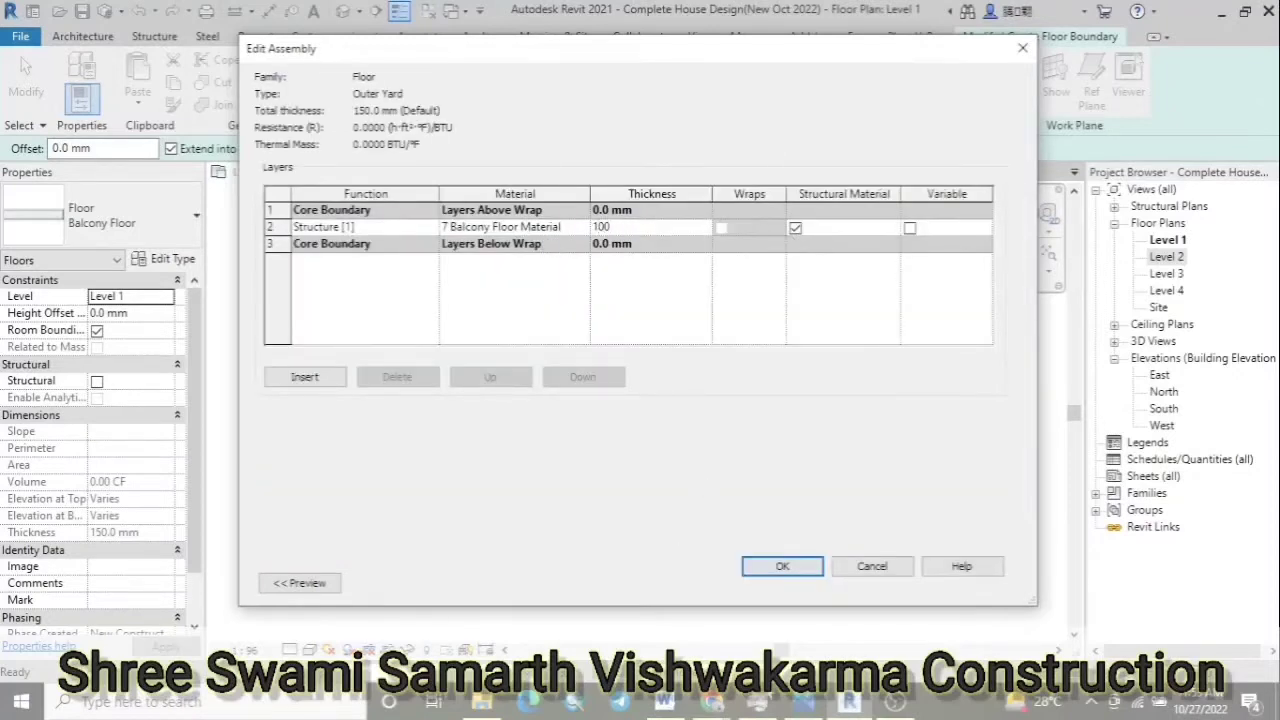
scroll(80, 240, up, 5)
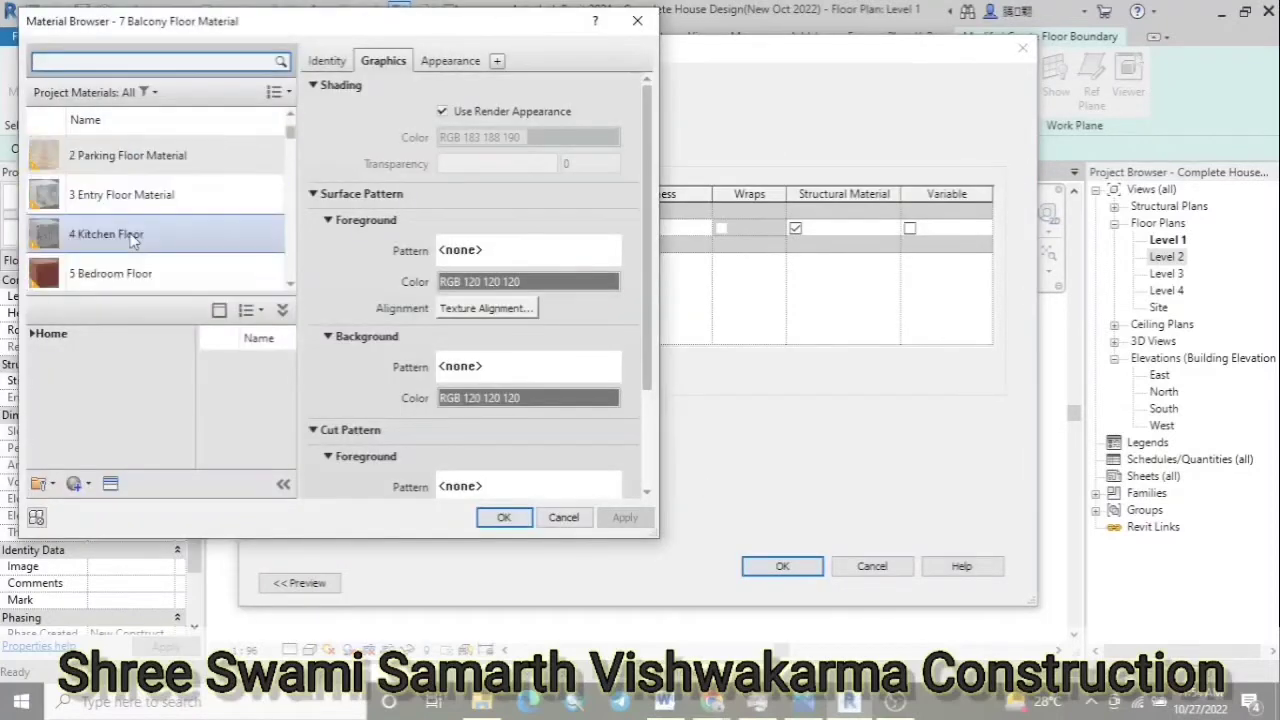
scroll(80, 240, up, 3)
click(87, 485)
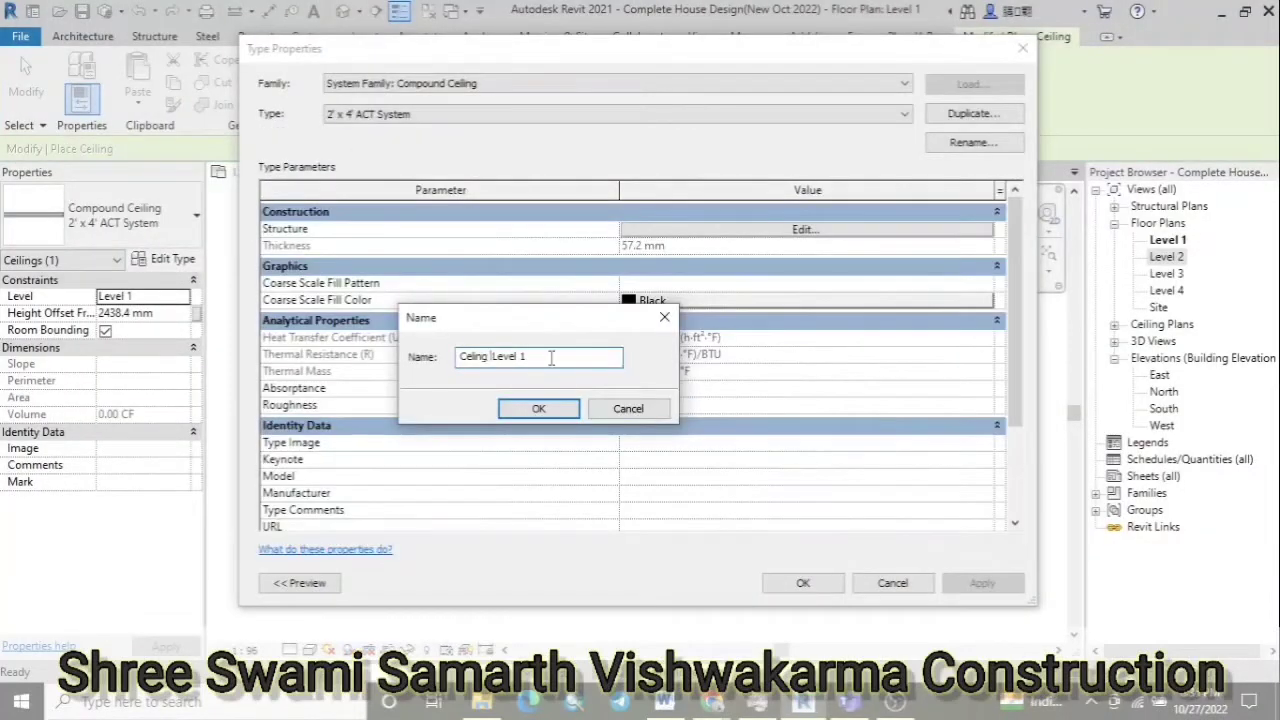
text(for)
click(538, 408)
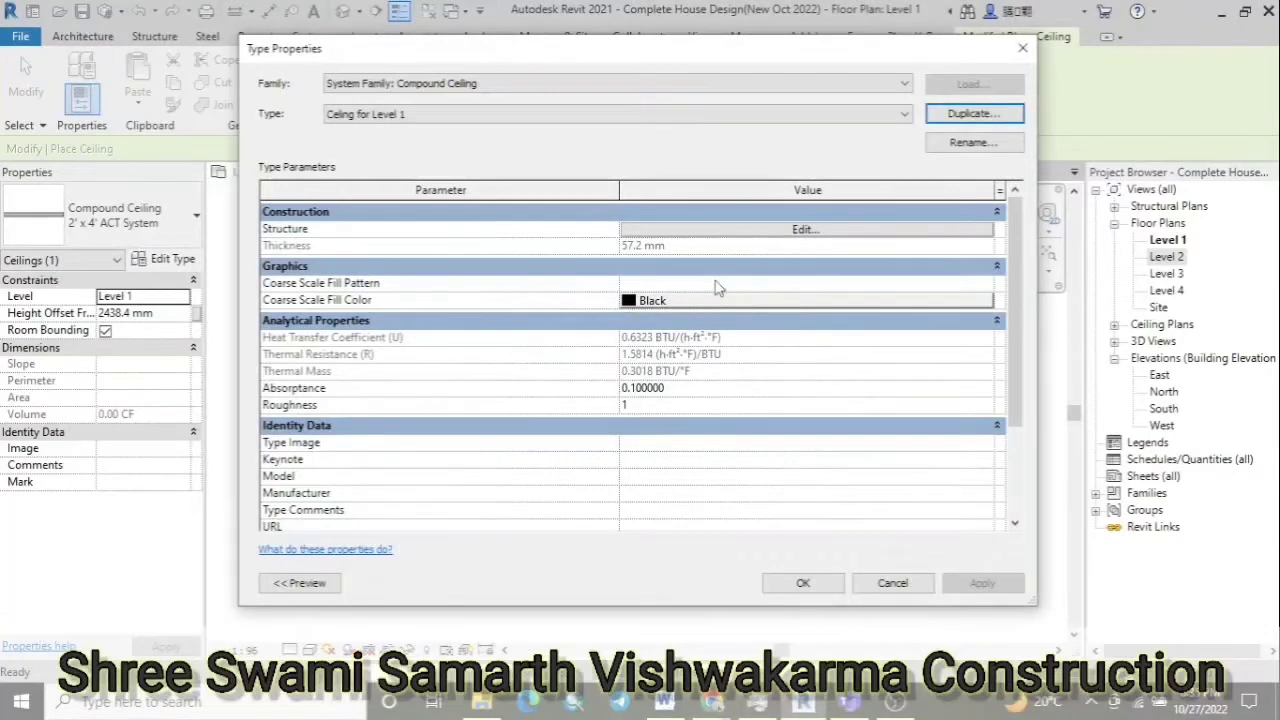
Delete the Finish layer and give the structure layer a new Cool White '14 Ceiling For Level 1 Material'
click(805, 229)
click(340, 261)
click(396, 377)
click(500, 227)
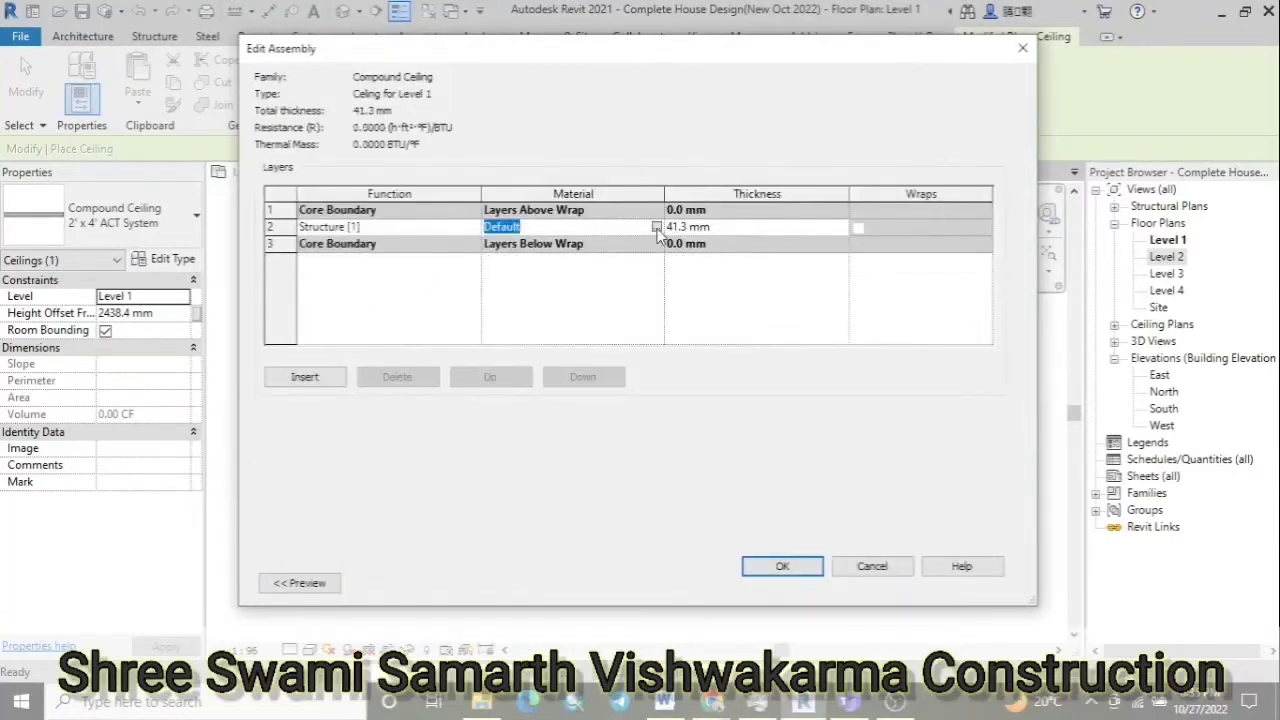
click(657, 227)
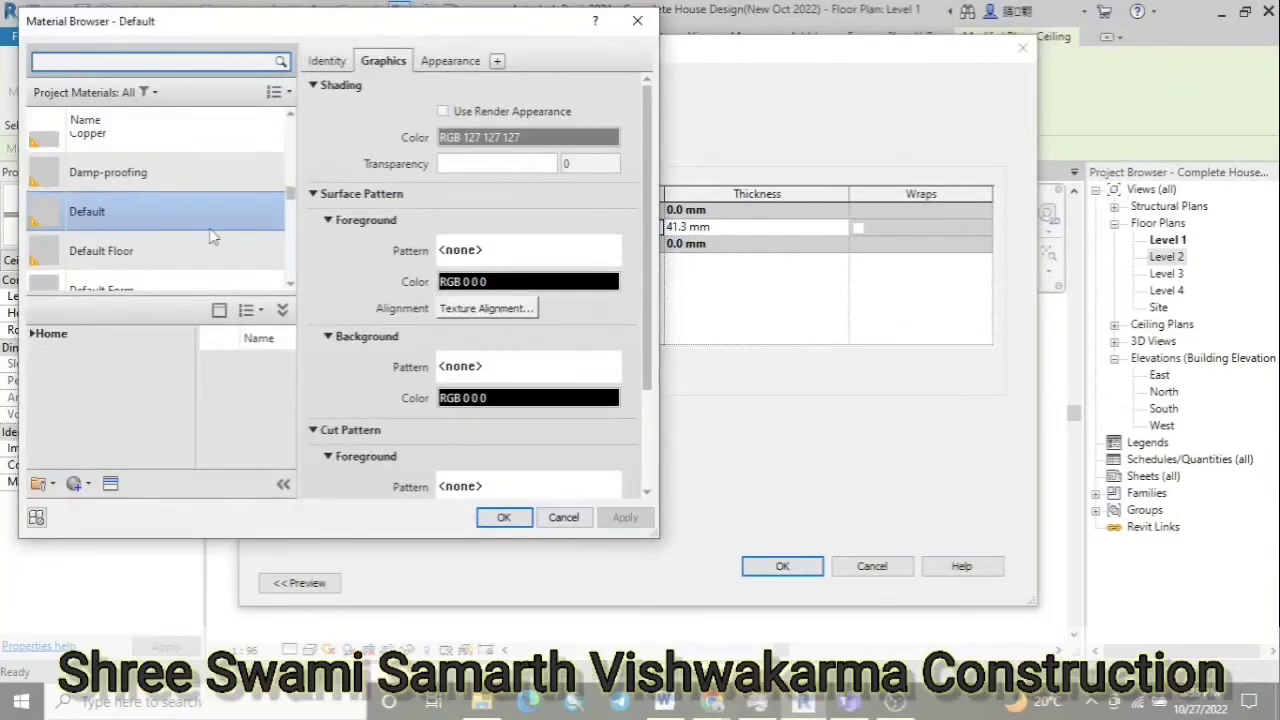
scroll(160, 210, up, 5)
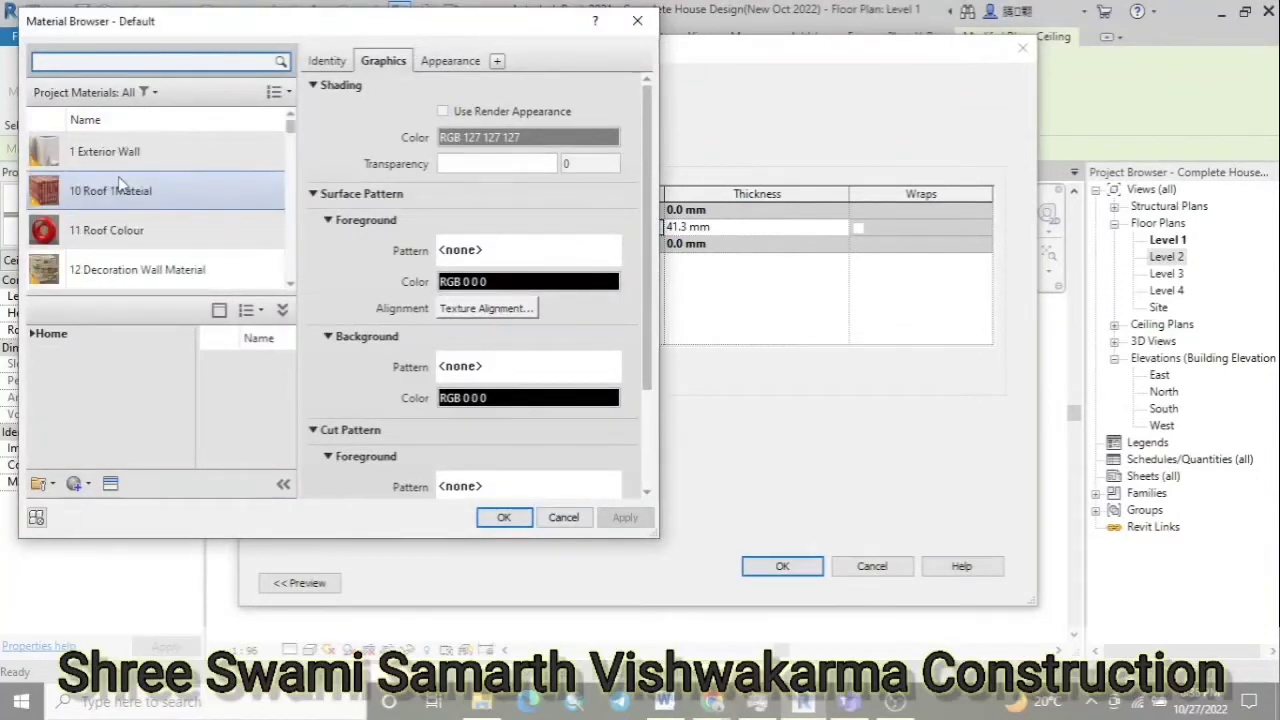
scroll(118, 182, down, 5)
right_click(168, 199)
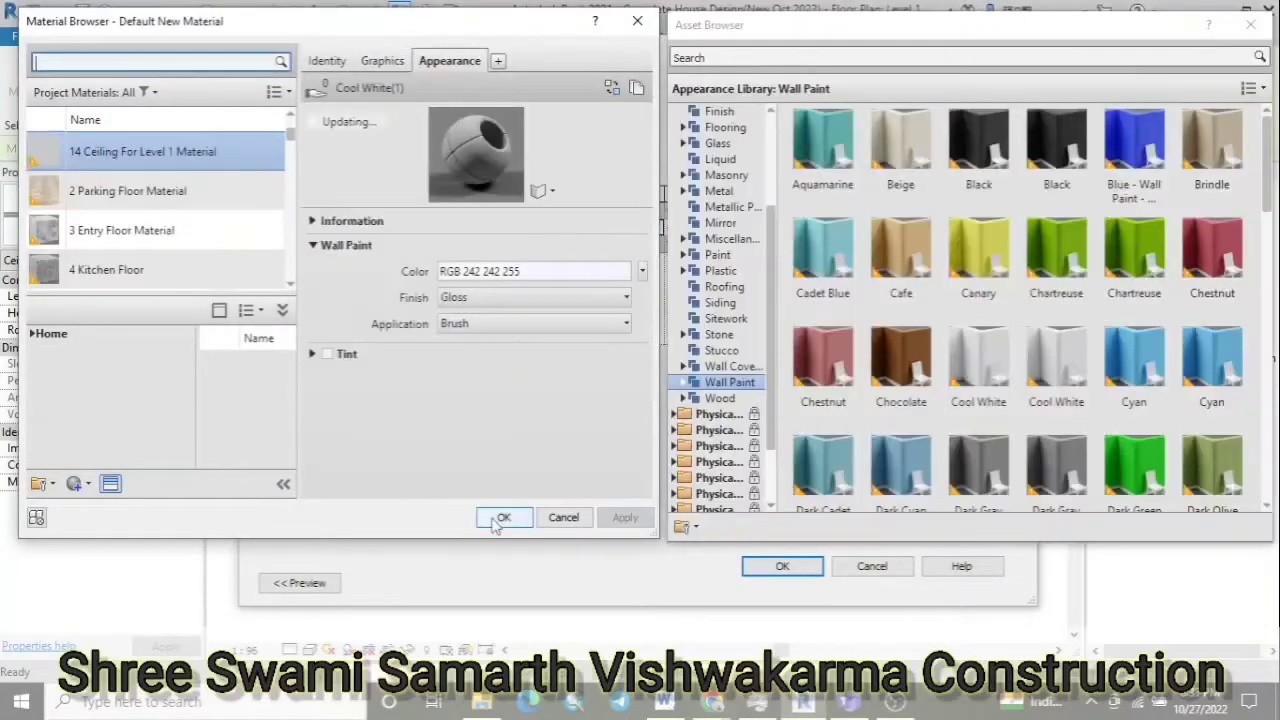
click(500, 518)
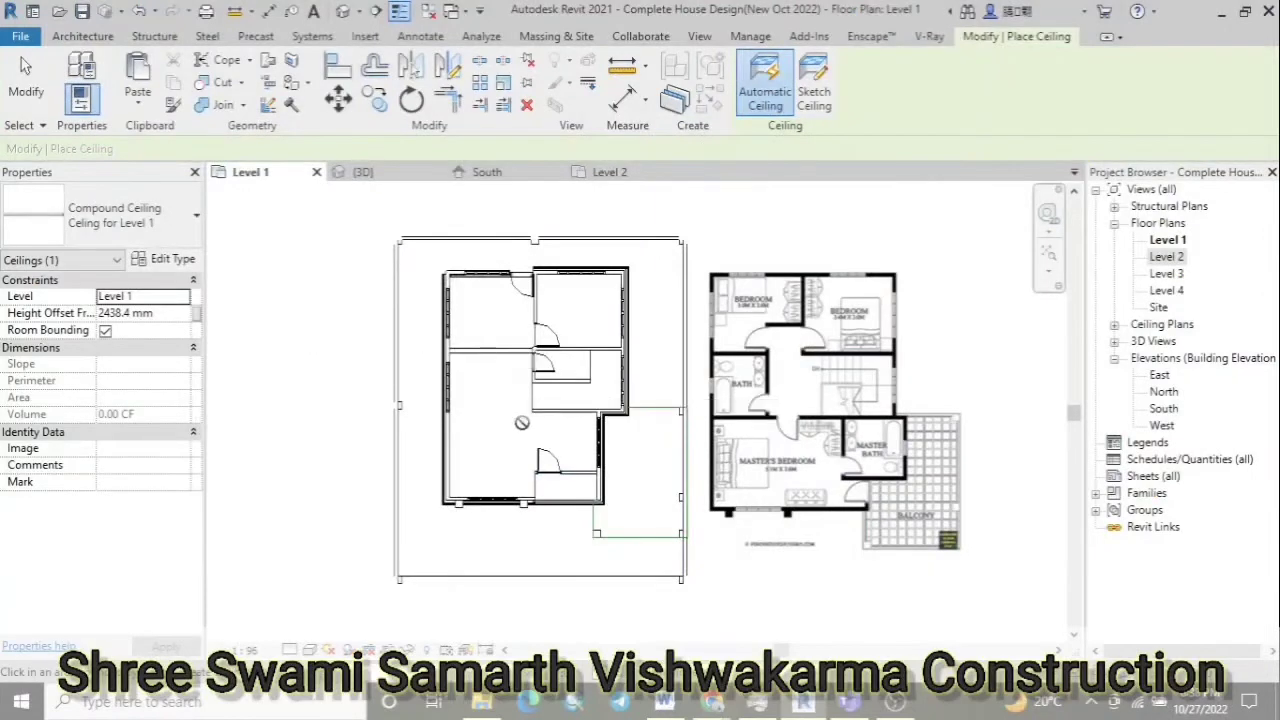
Place a ceiling in a Level 1 room and open the Level 1 ceiling plan
click(561, 303)
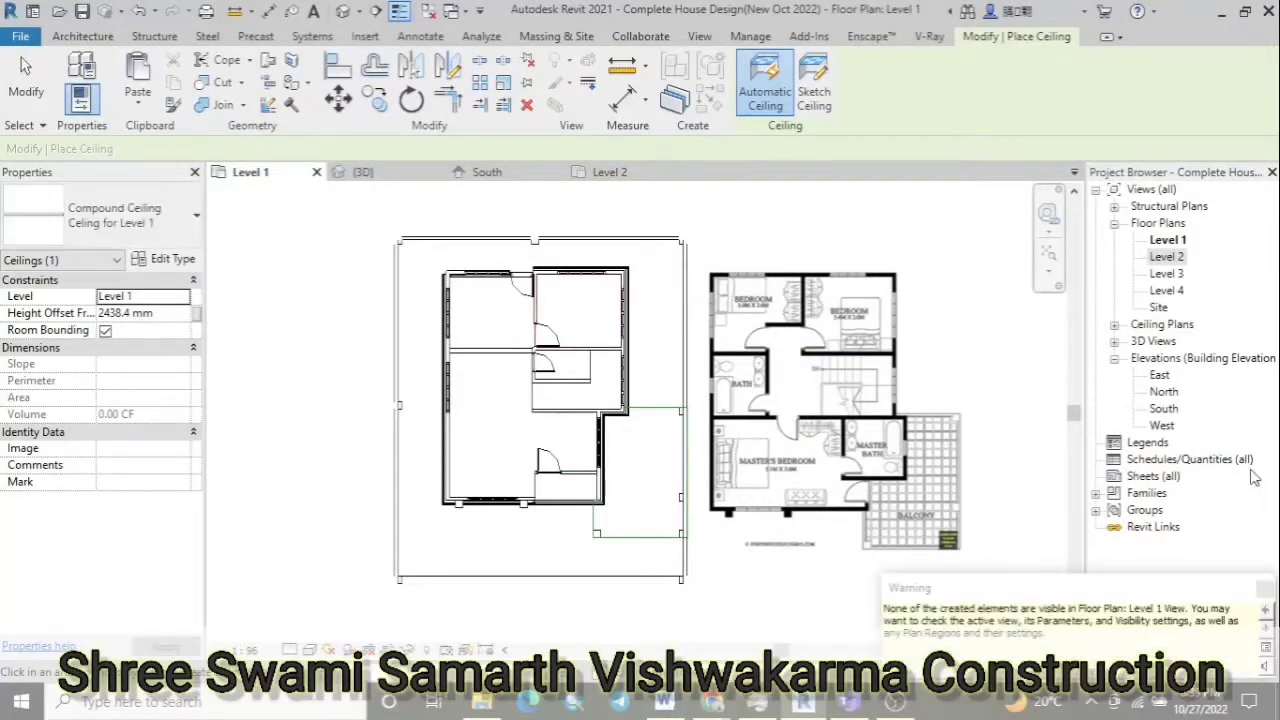
click(1114, 324)
click(1166, 341)
double_click(1170, 342)
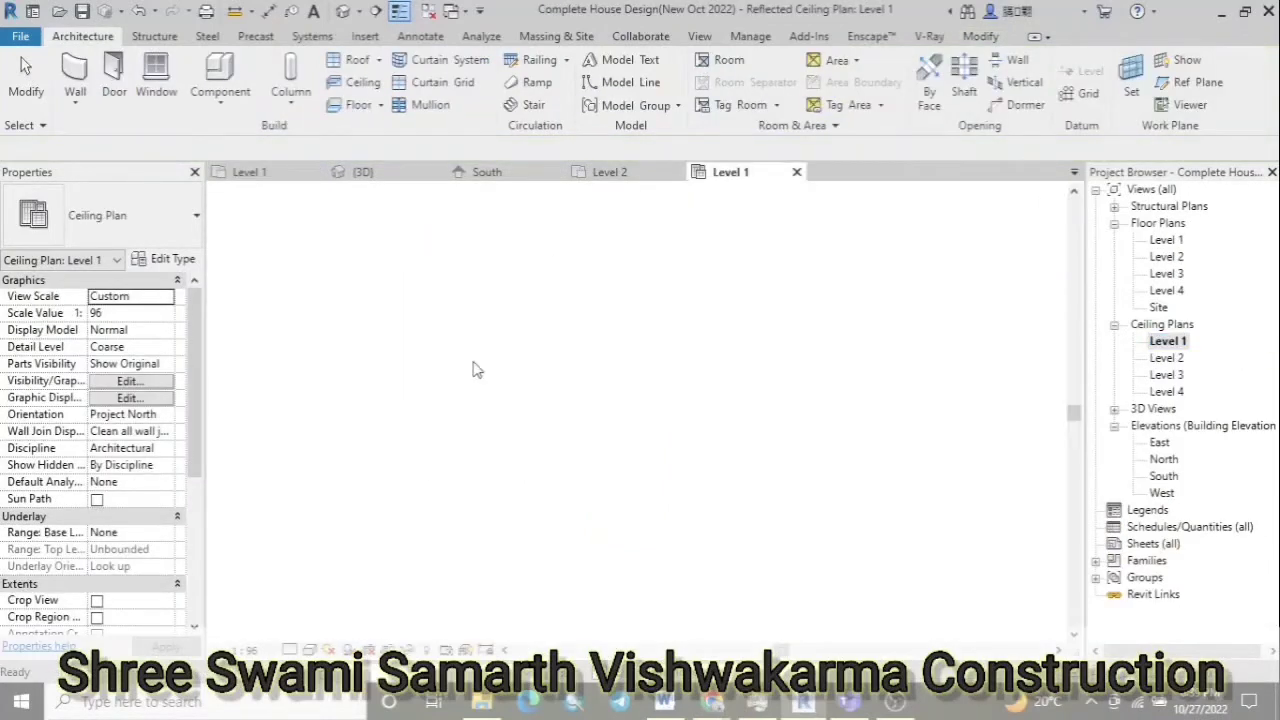
Restart the Ceiling tool on the Level 1 ceiling plan with a 3500 mm height offset
click(364, 86)
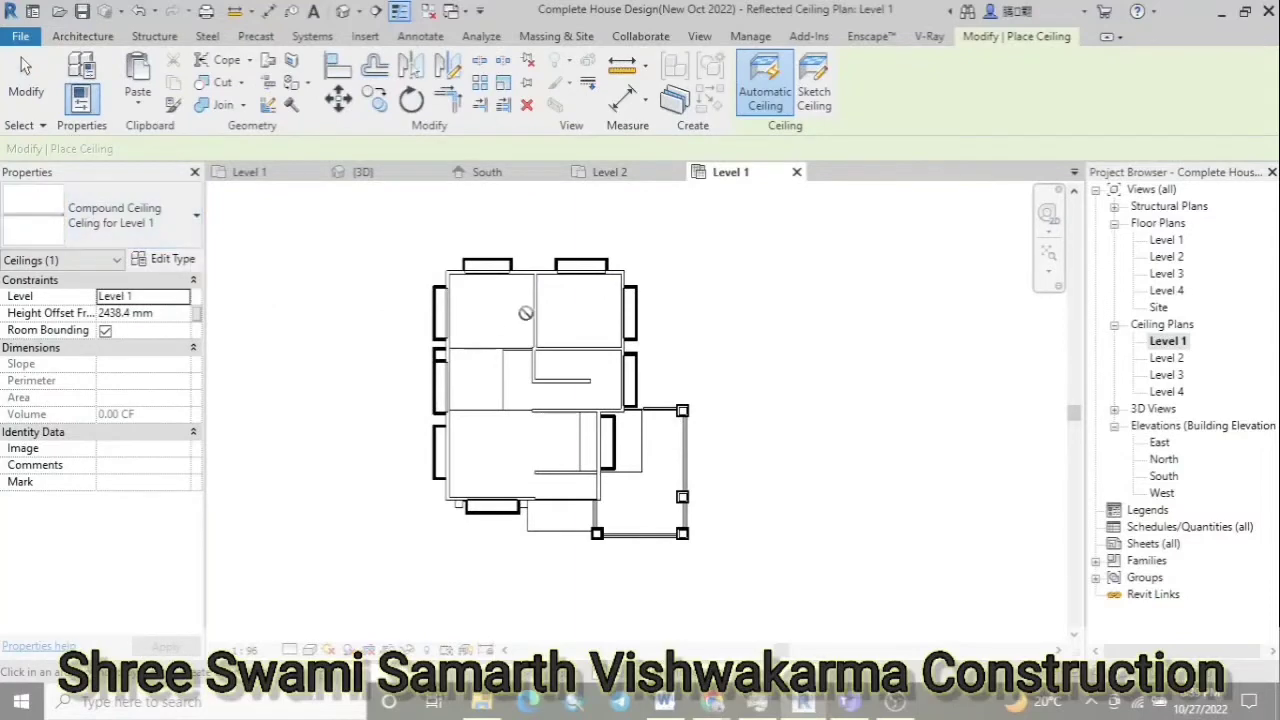
key(ctrl+Tab)
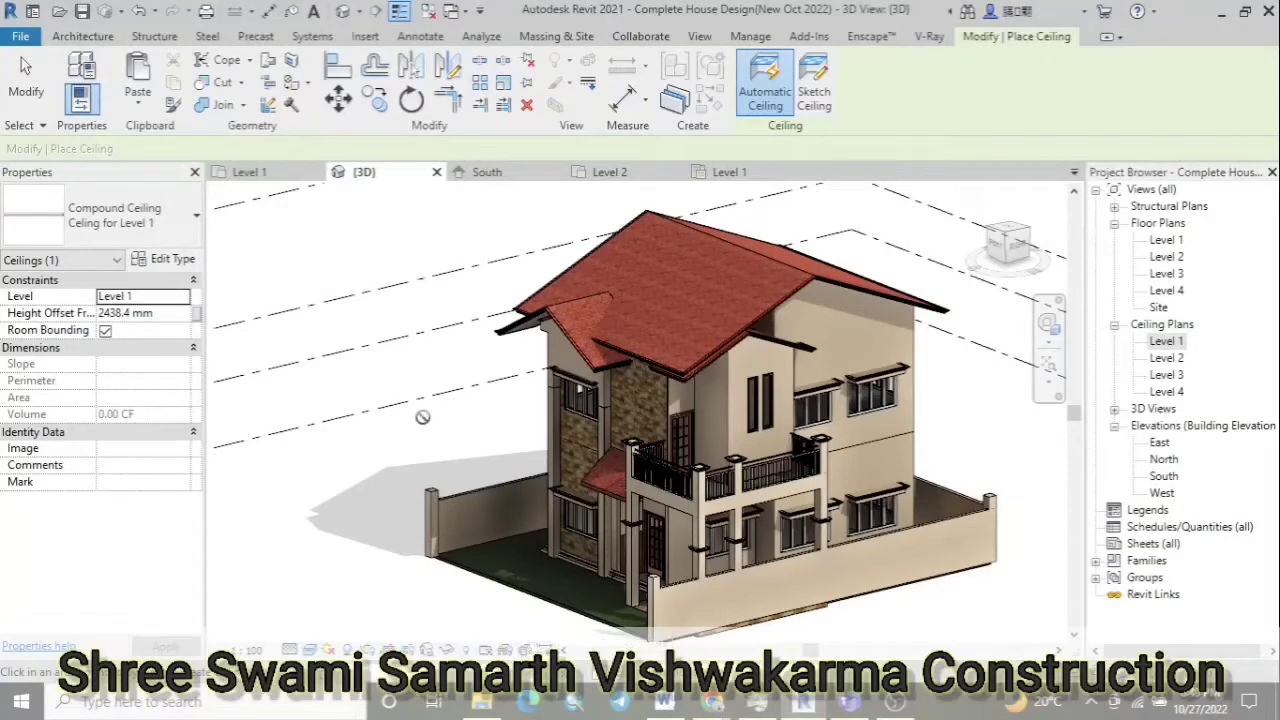
key(ctrl+Tab)
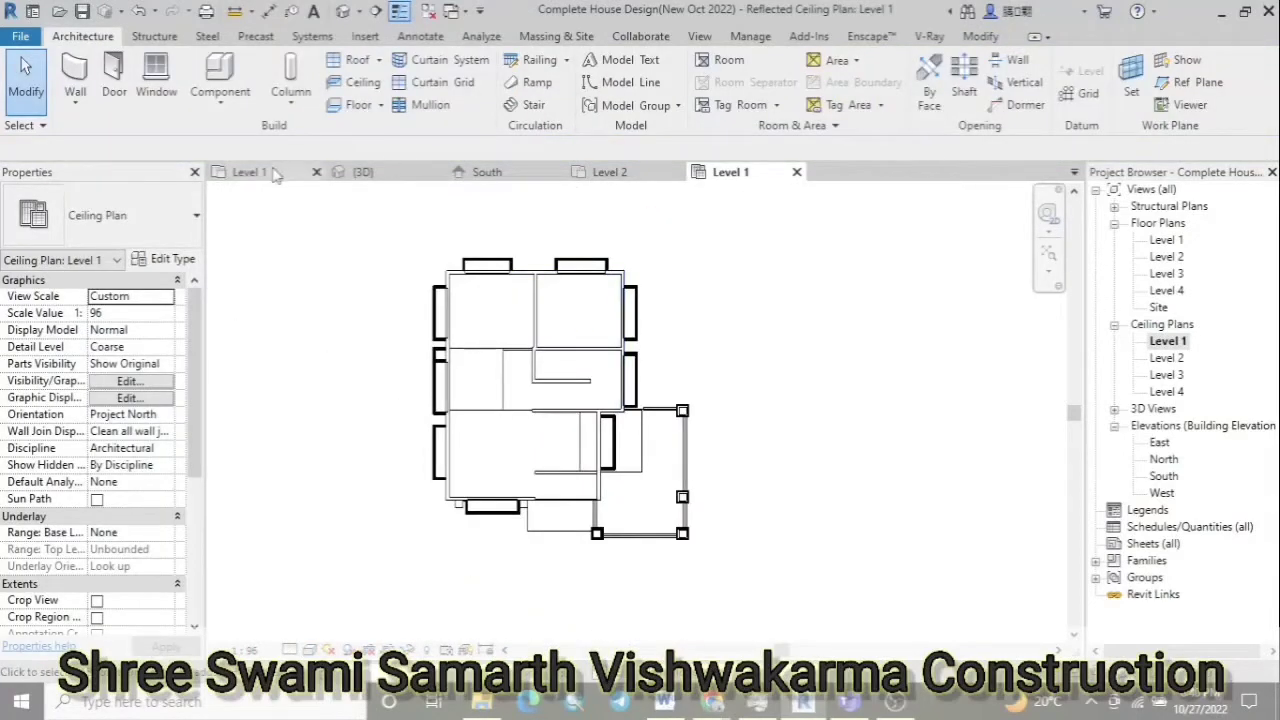
click(355, 82)
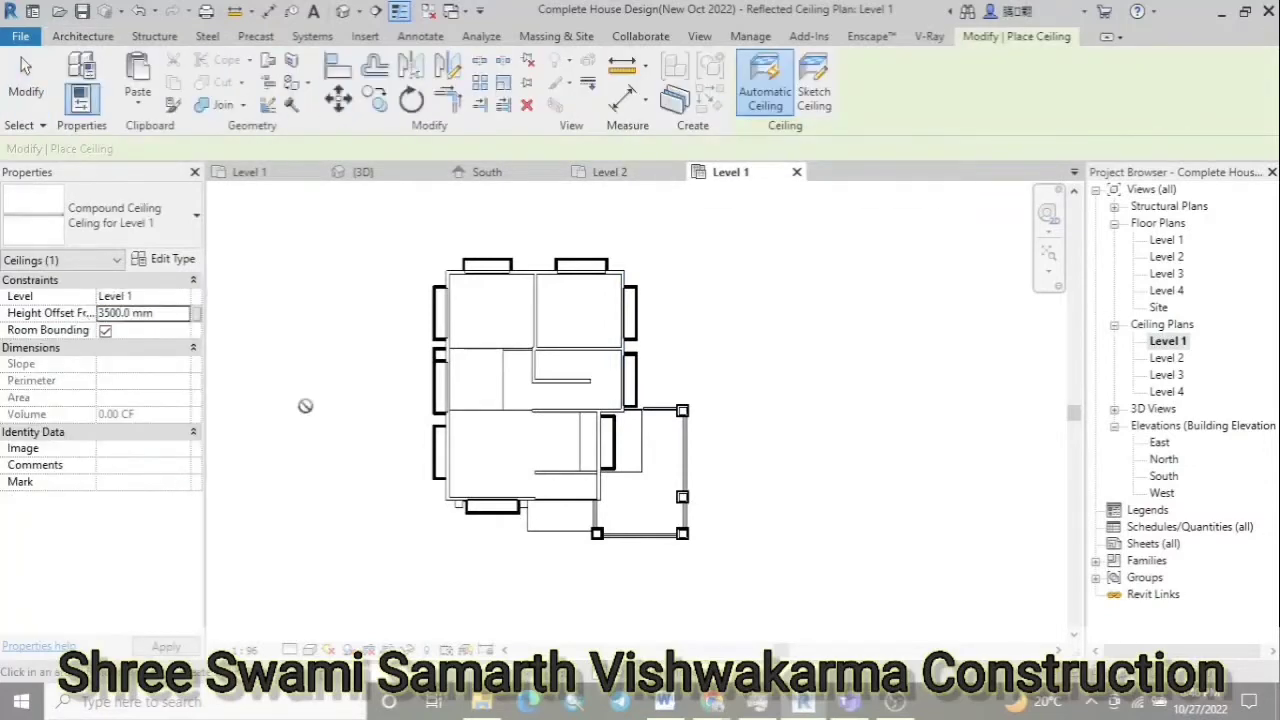
Sketch the ceiling boundary as a rectangle over the left and lower rooms plus a picked wall
click(813, 90)
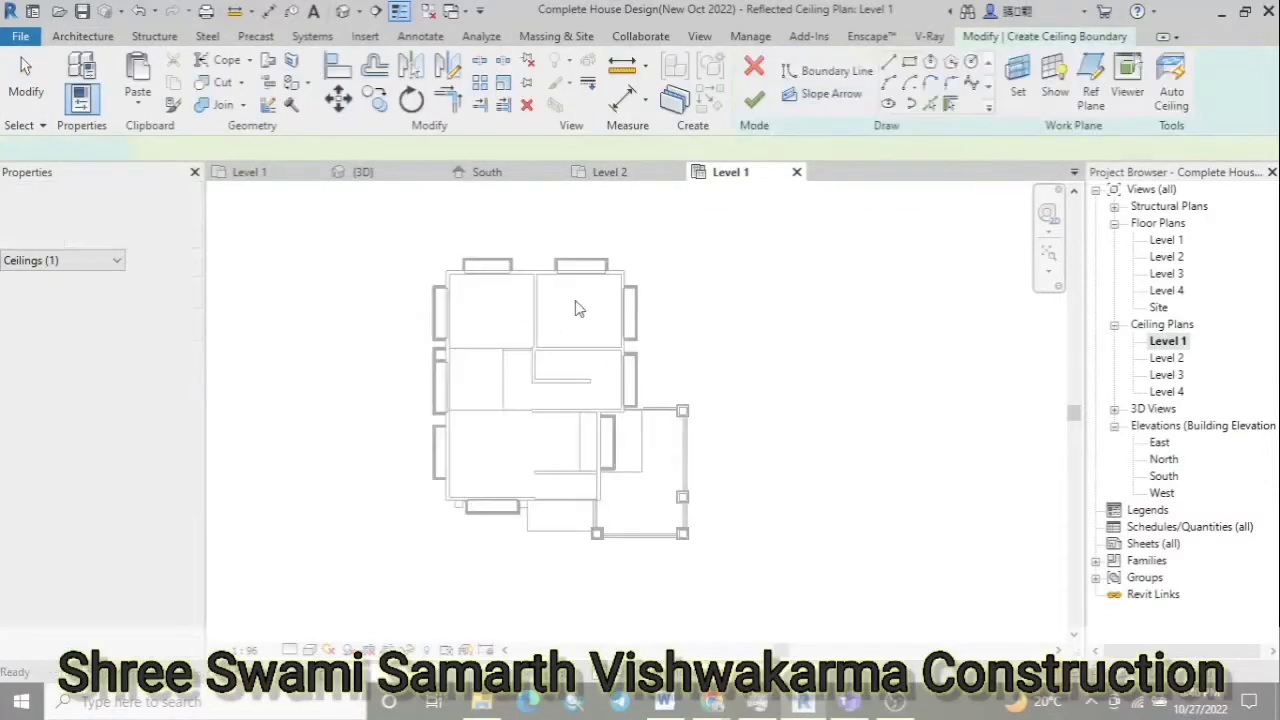
click(450, 271)
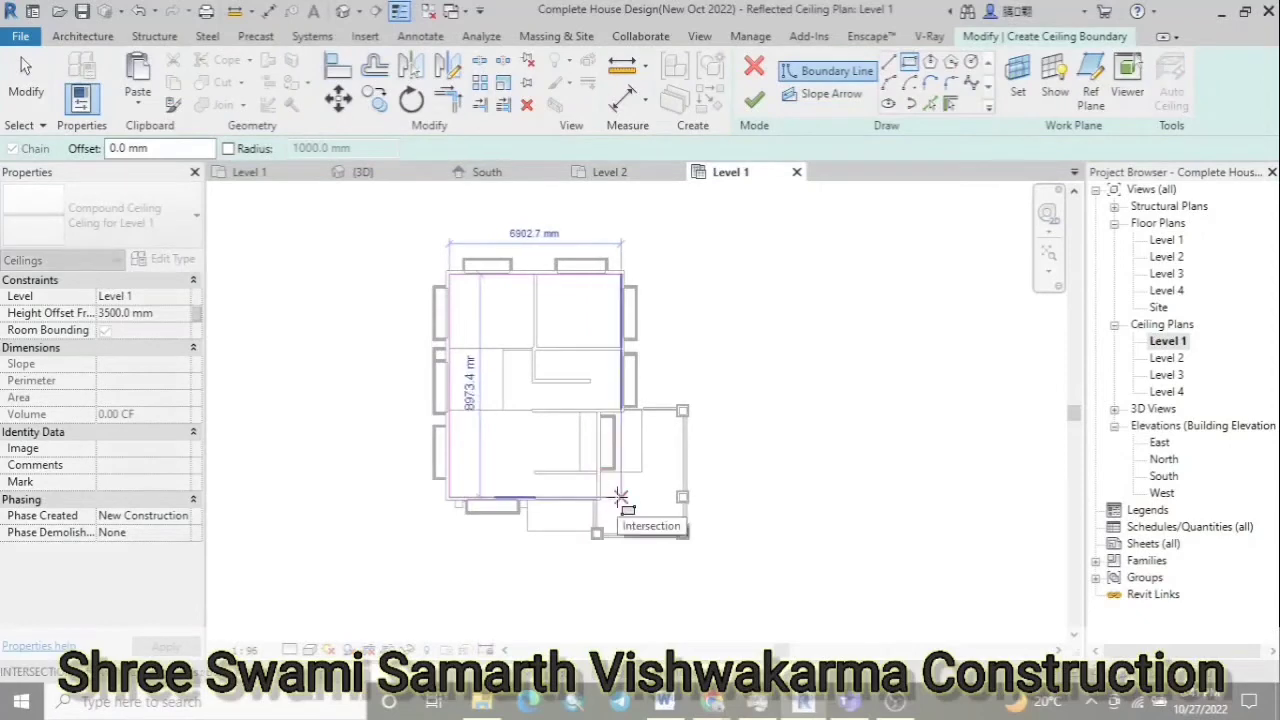
click(620, 497)
scroll(640, 300, up, 3)
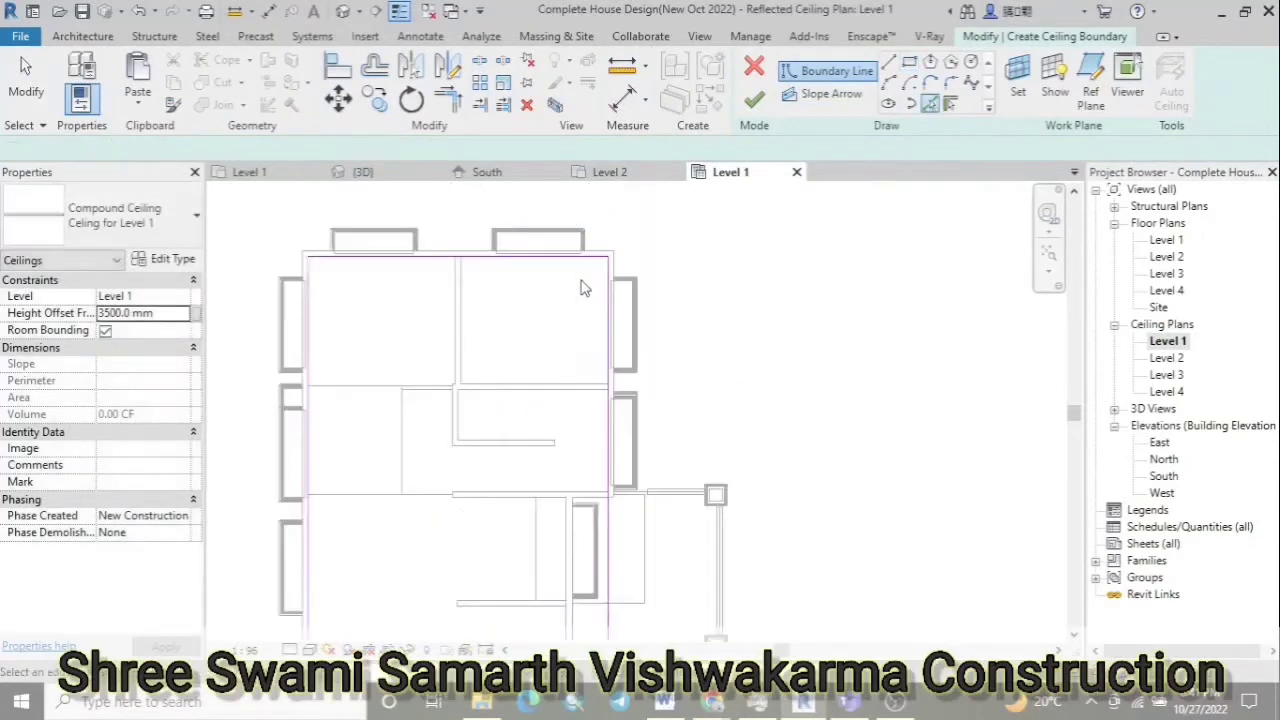
scroll(455, 503, up, 3)
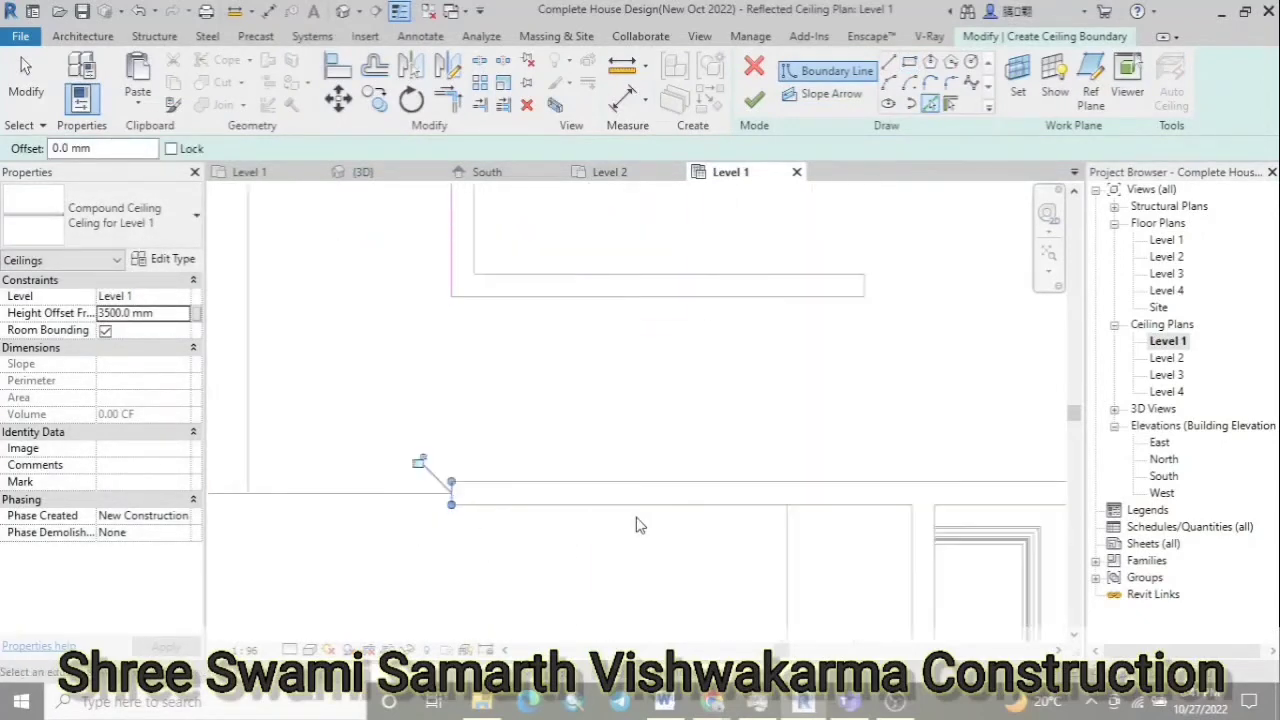
click(640, 514)
scroll(497, 334, down, 2)
scroll(570, 515, down, 2)
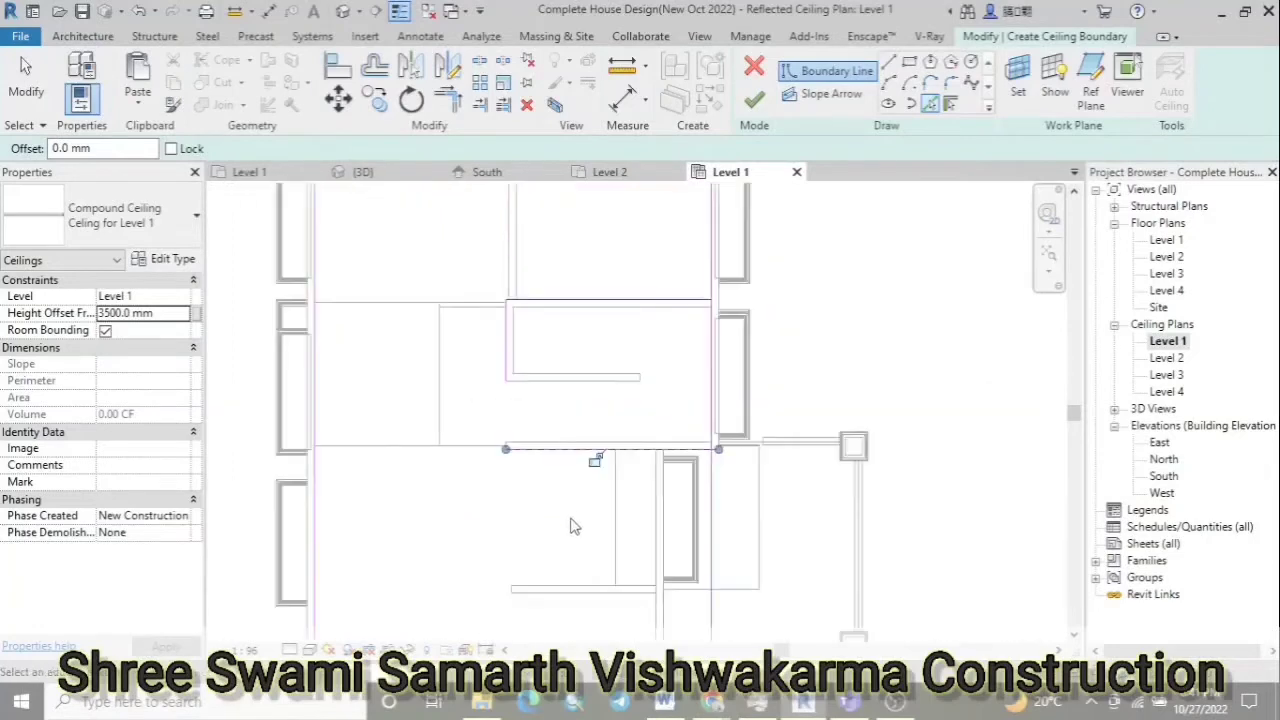
Trim the boundary lines into corners with TR along the right wall
key(t)
key(r)
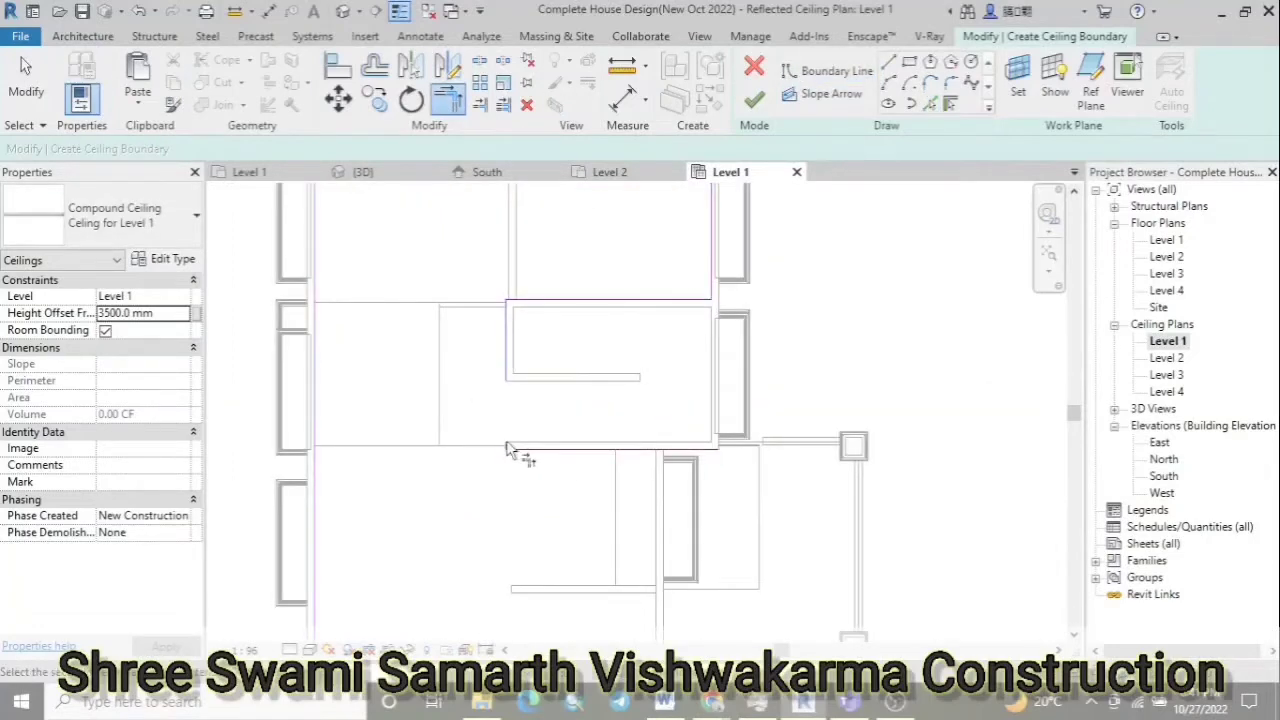
scroll(506, 452, down, 3)
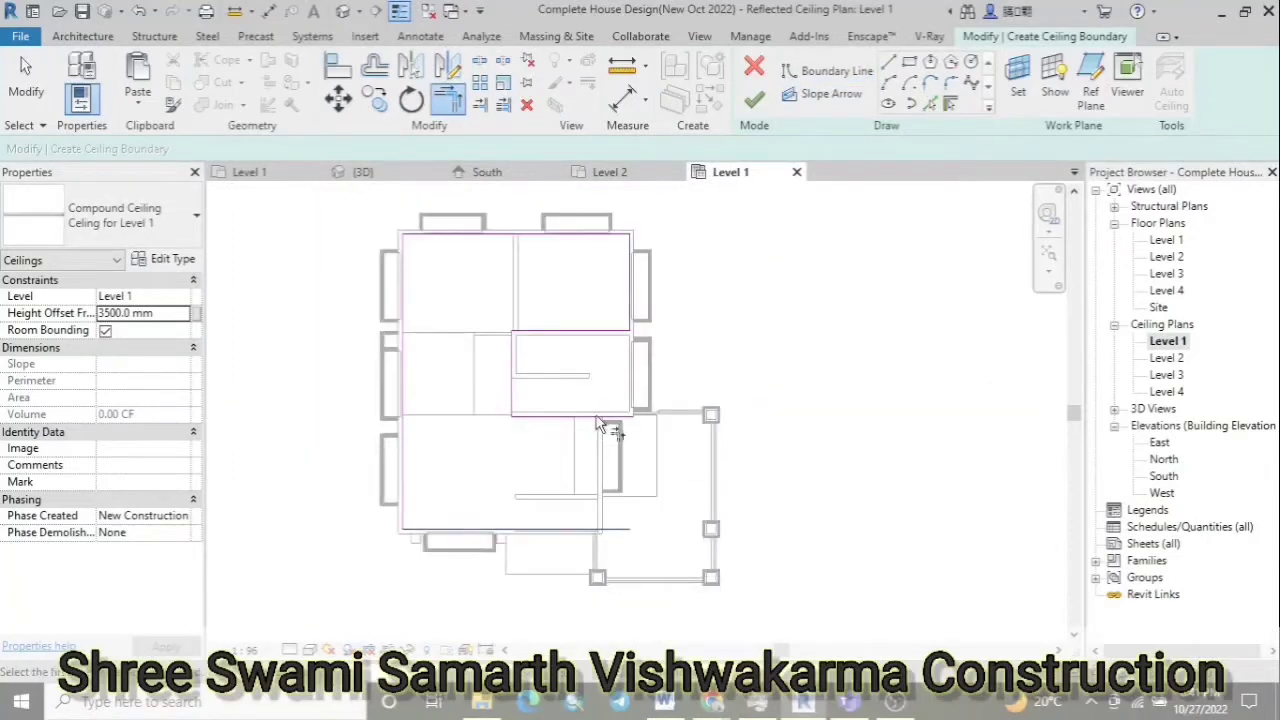
click(930, 103)
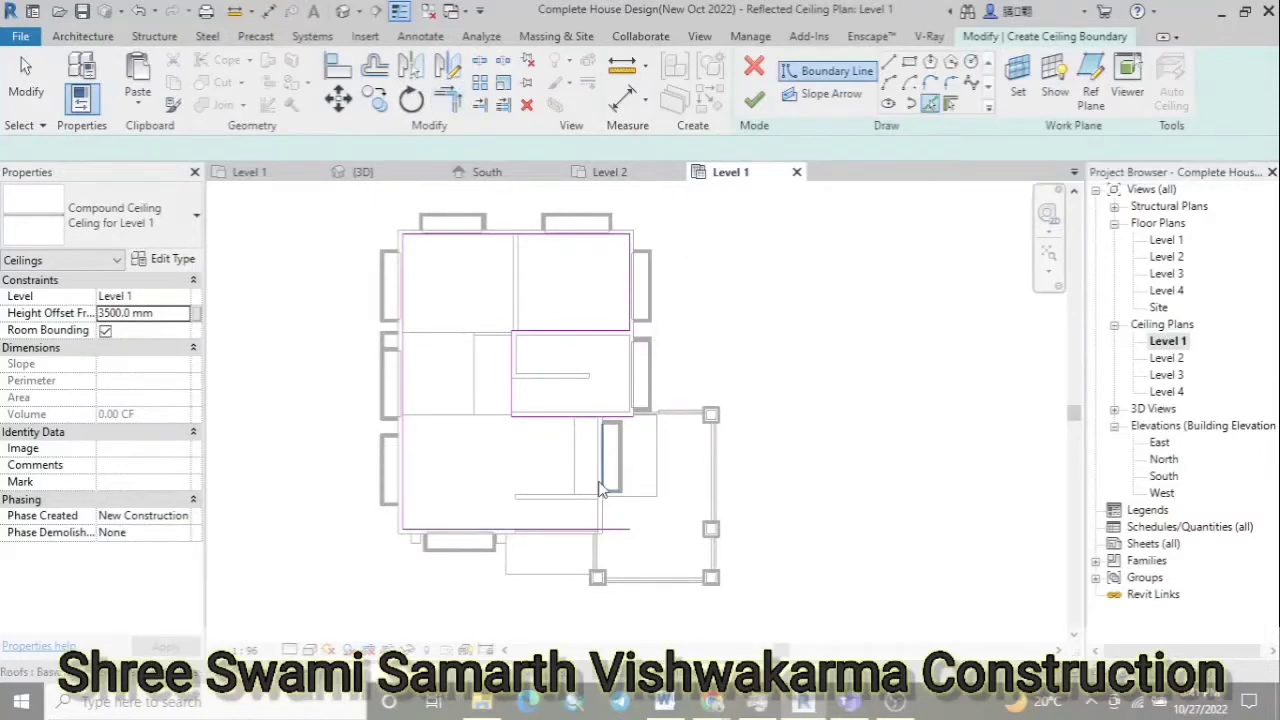
click(605, 480)
Align a boundary line to its reference line with AL, dismissing the line-too-short error
key(a)
key(l)
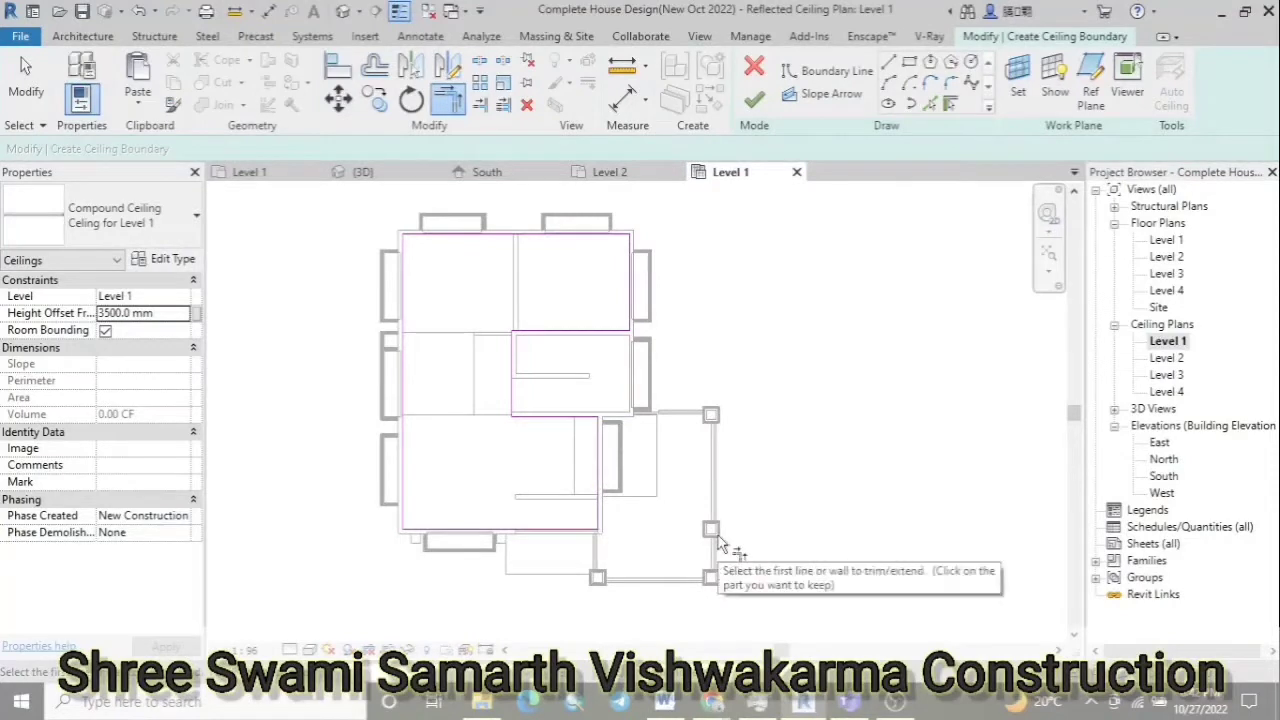
scroll(604, 417, up, 3)
click(600, 281)
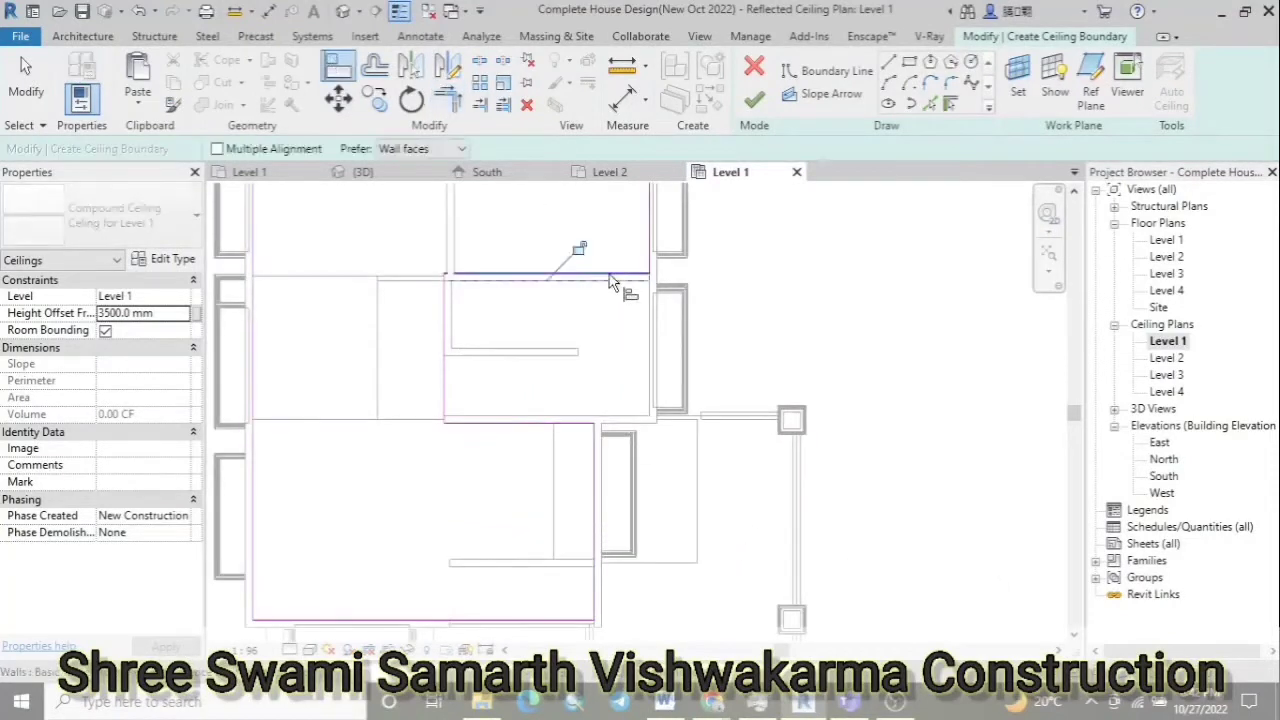
click(586, 420)
click(1222, 657)
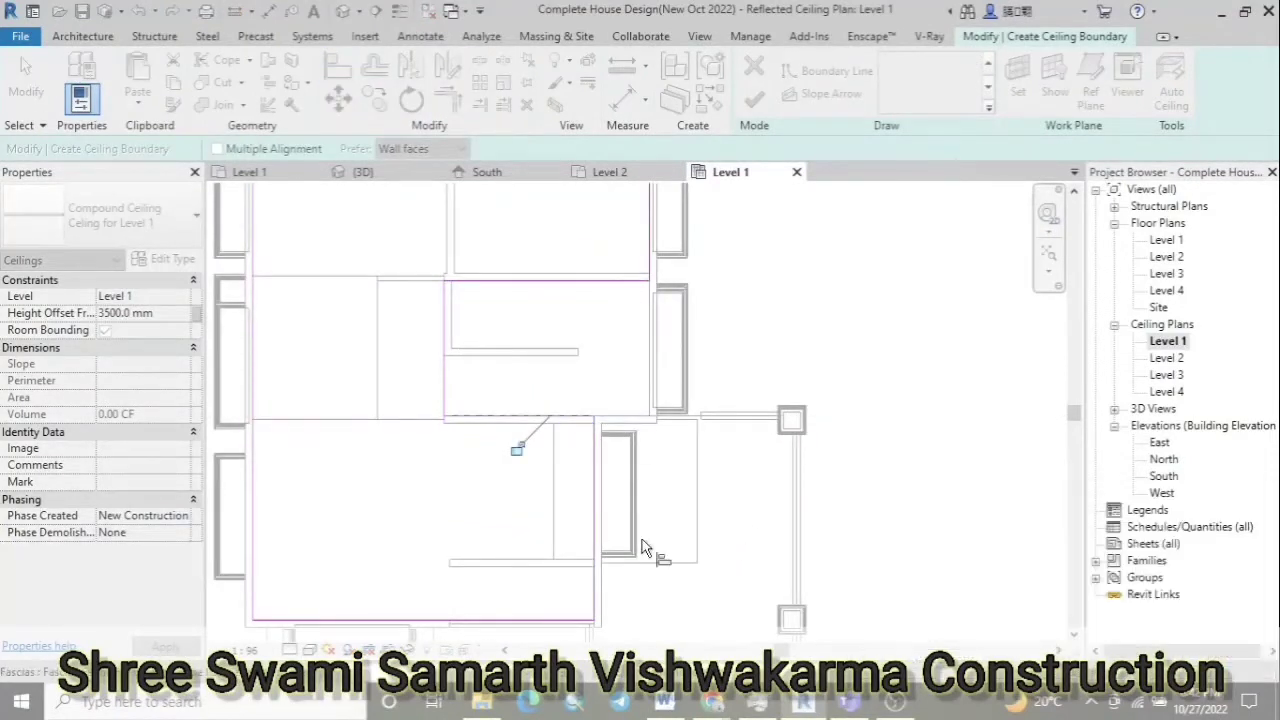
scroll(657, 551, down, 2)
scroll(645, 410, down, 2)
scroll(683, 507, down, 1)
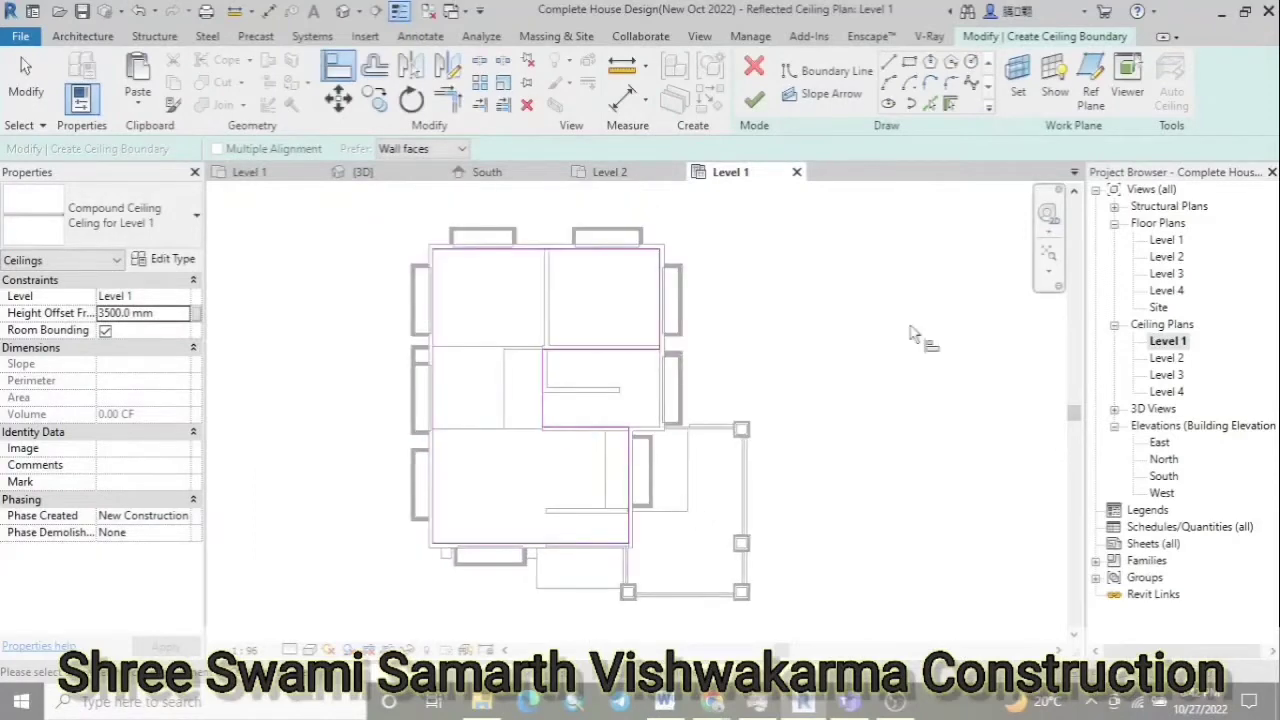
Compare against the Level 1 floor plan, then finish the 539.42 SF ceiling sketch
click(289, 178)
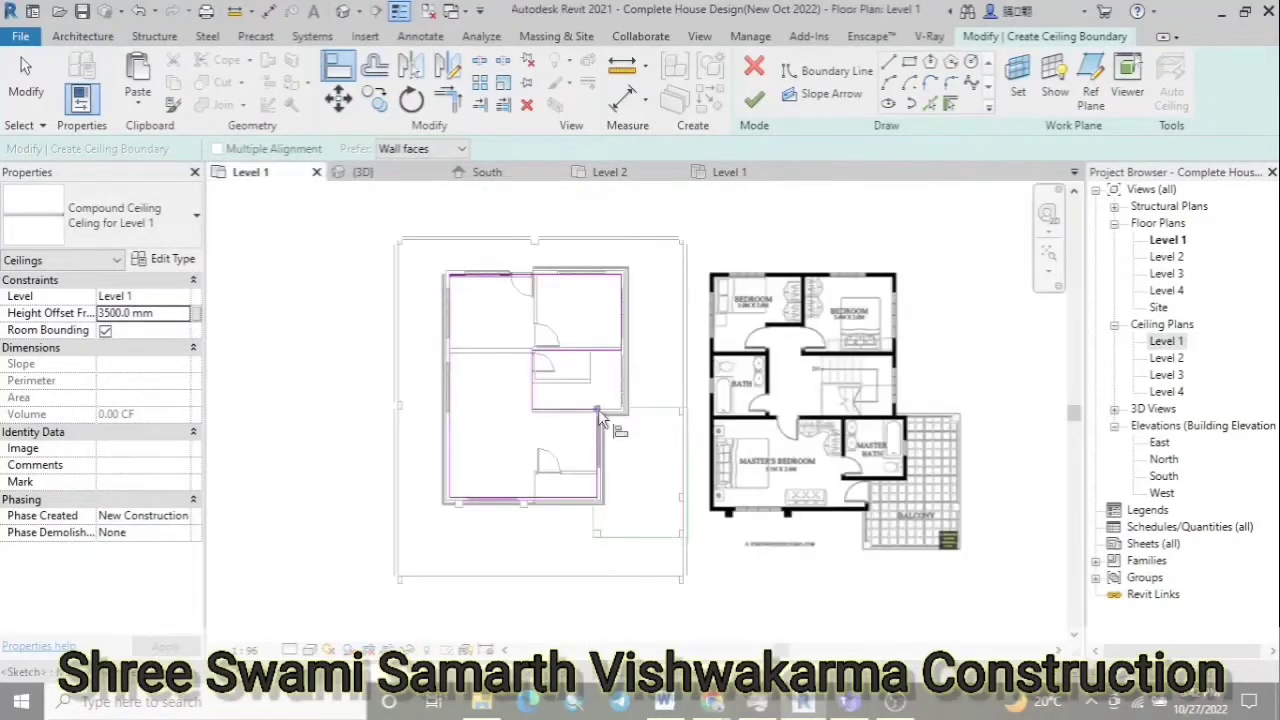
key(ctrl+Tab)
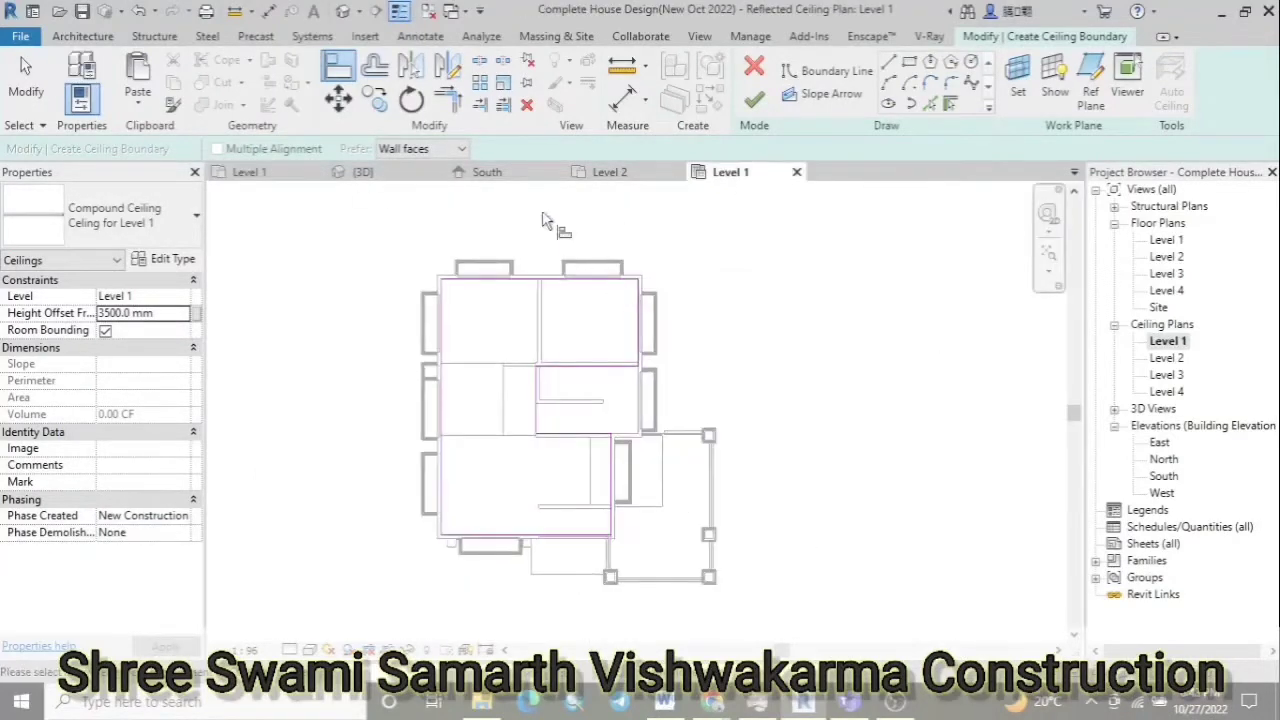
click(754, 98)
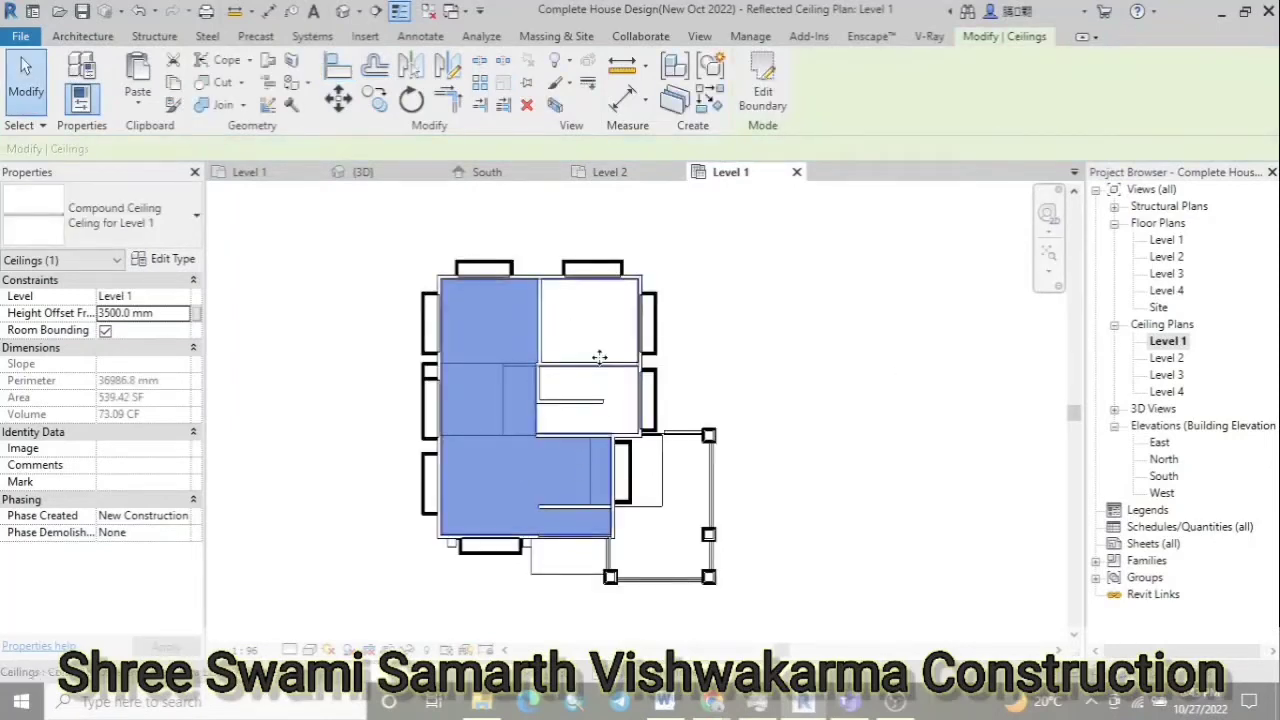
click(365, 173)
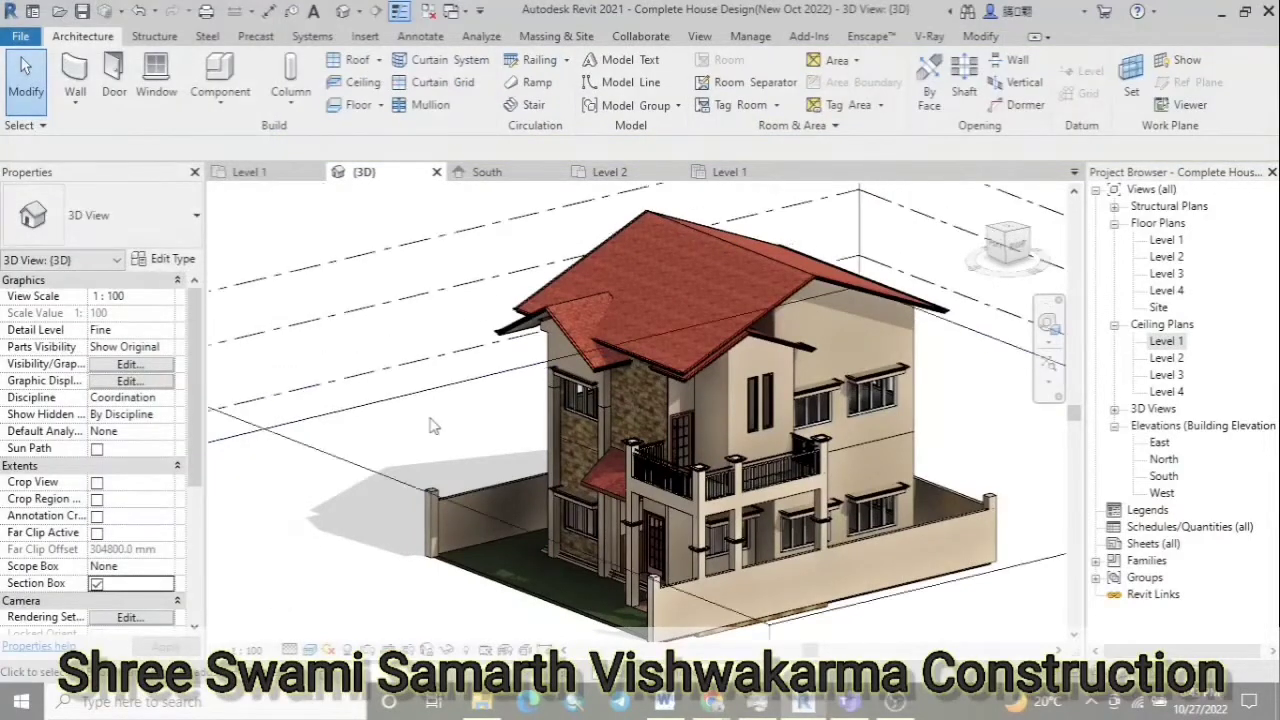
Resize and lower the 3D section box to cut off the roof, then view the house from the front
scroll(432, 425, down, 3)
scroll(554, 477, down, 2)
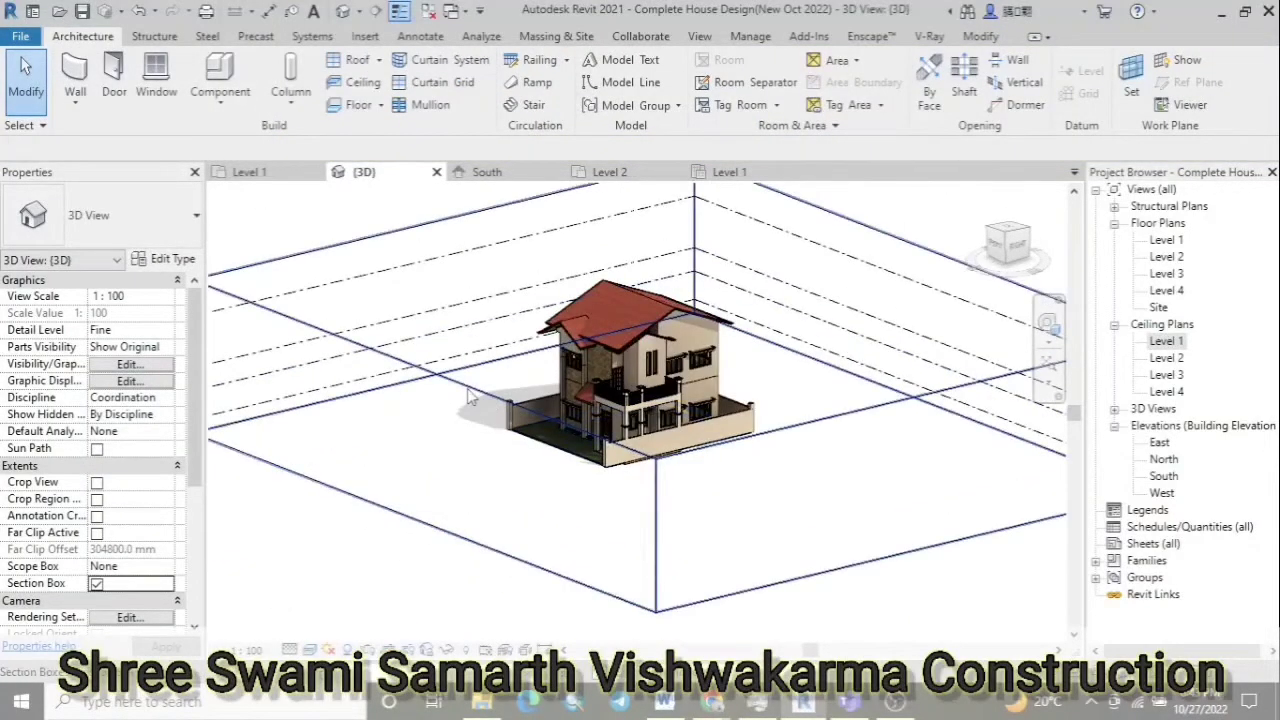
click(465, 478)
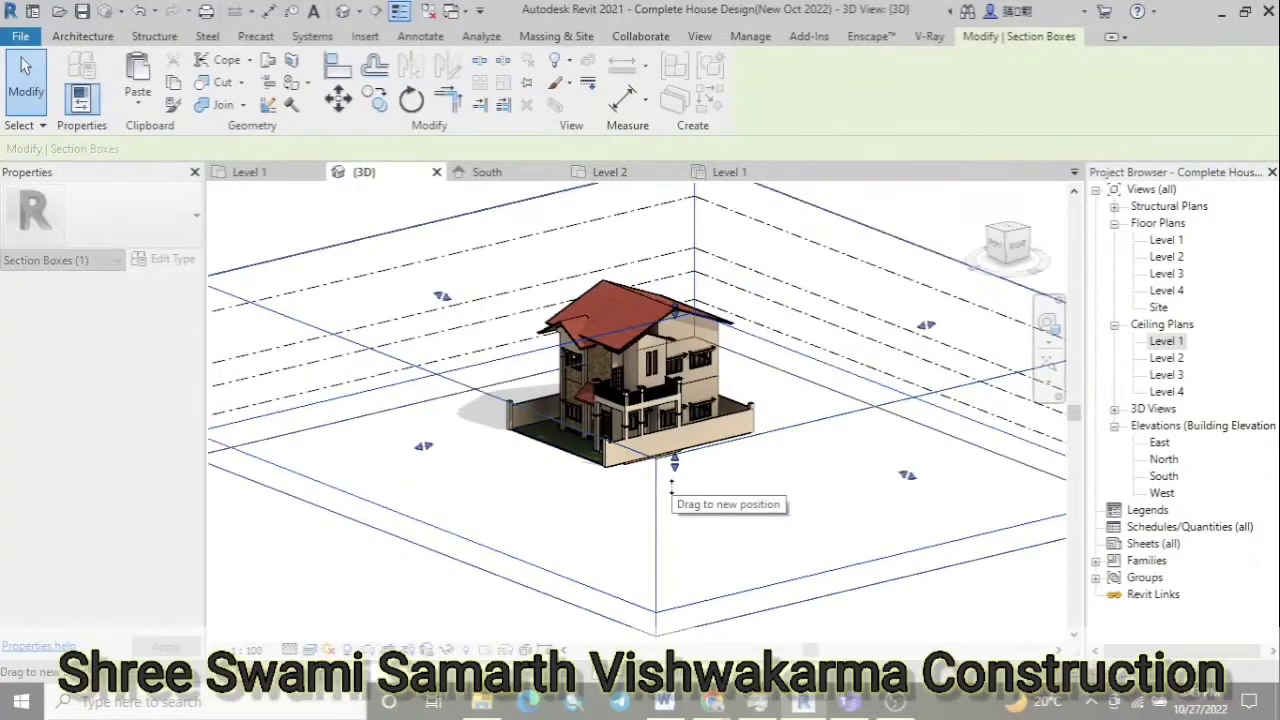
mouse_move(674, 463)
mouse_down()
mouse_move(674, 478)
mouse_move(797, 474)
mouse_up()
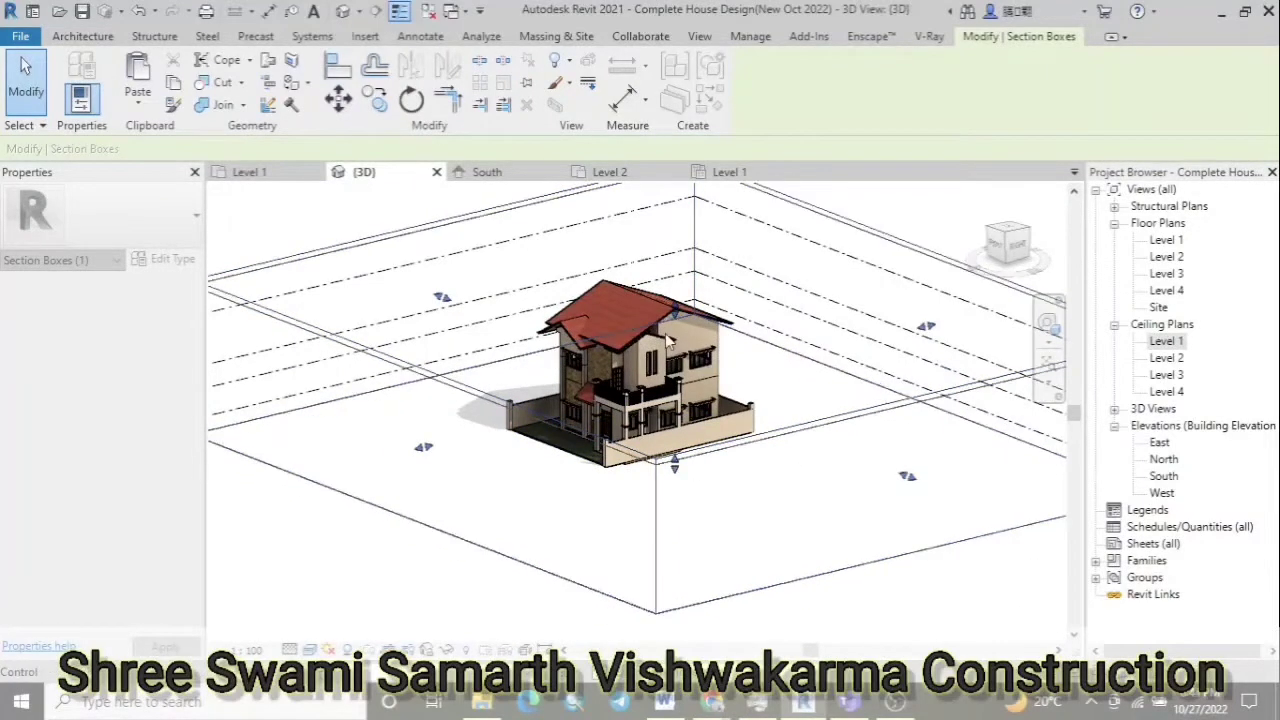
drag(677, 316, 676, 372)
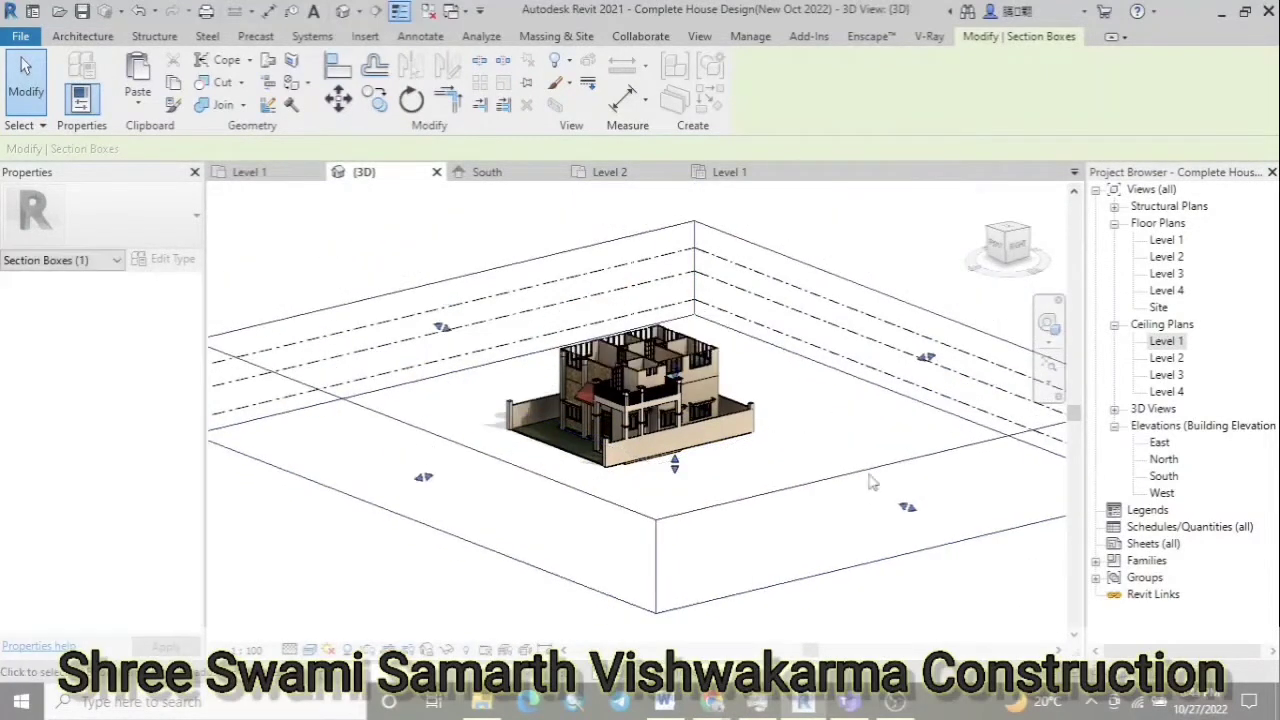
click(1003, 247)
scroll(618, 398, up, 3)
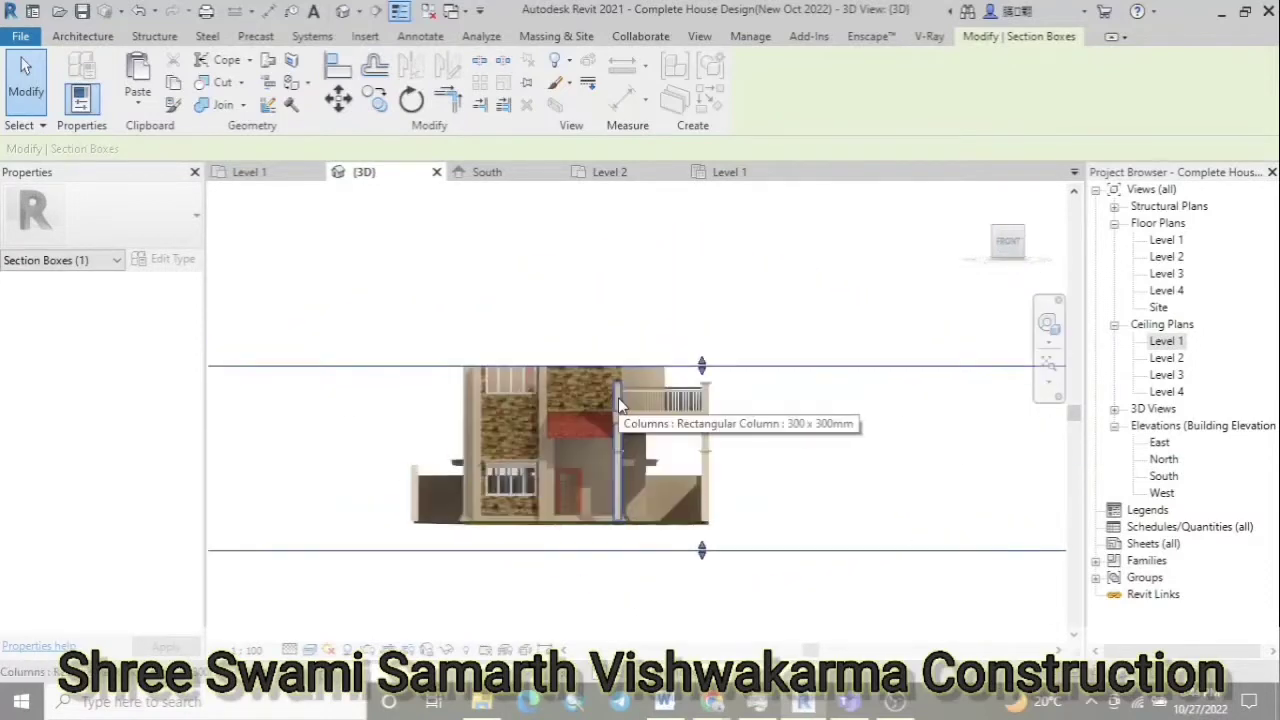
scroll(618, 398, up, 2)
scroll(618, 398, up, 1)
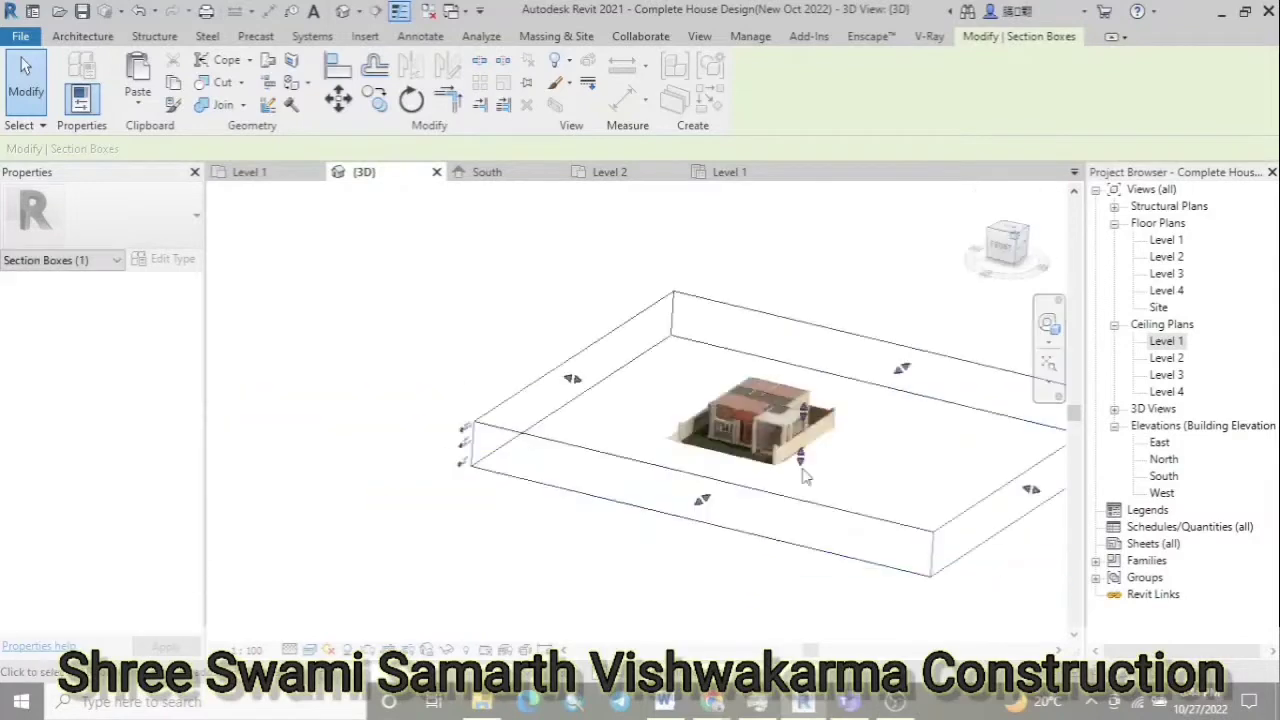
scroll(628, 385, up, 3)
scroll(614, 443, up, 3)
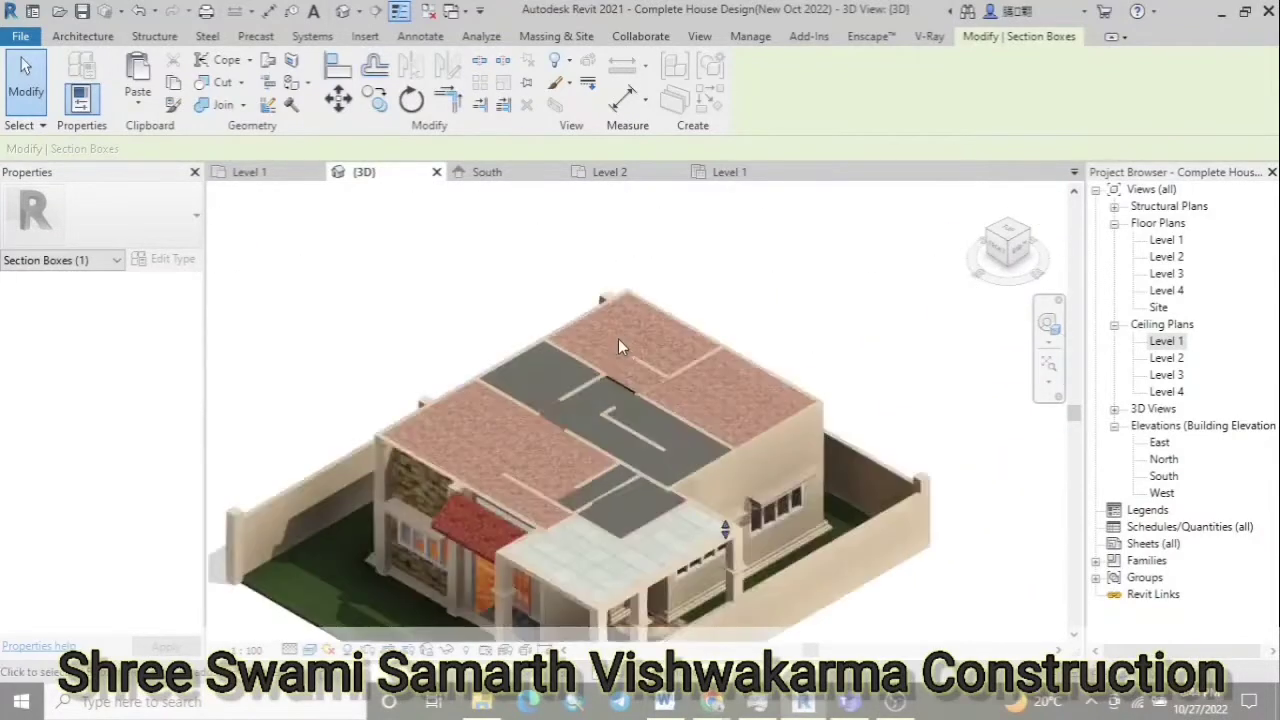
Edit the central Level 2 floor's boundary and pick two walls as boundary lines
click(703, 448)
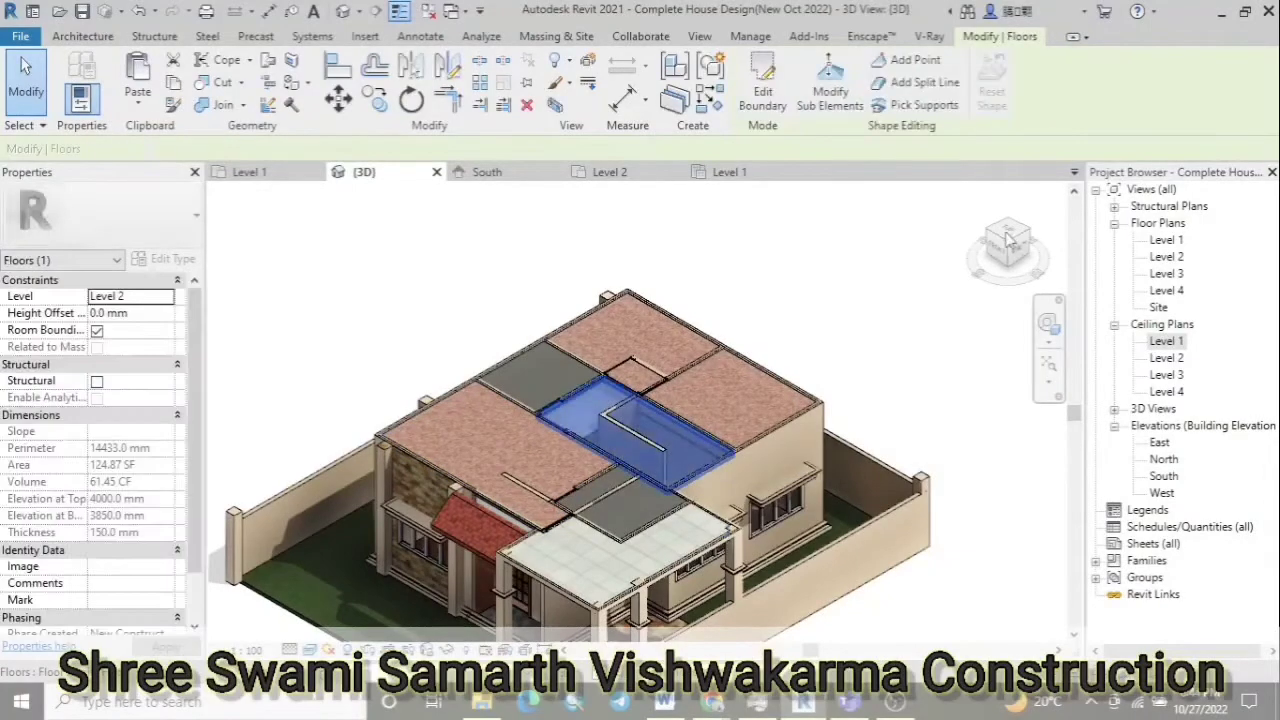
click(751, 95)
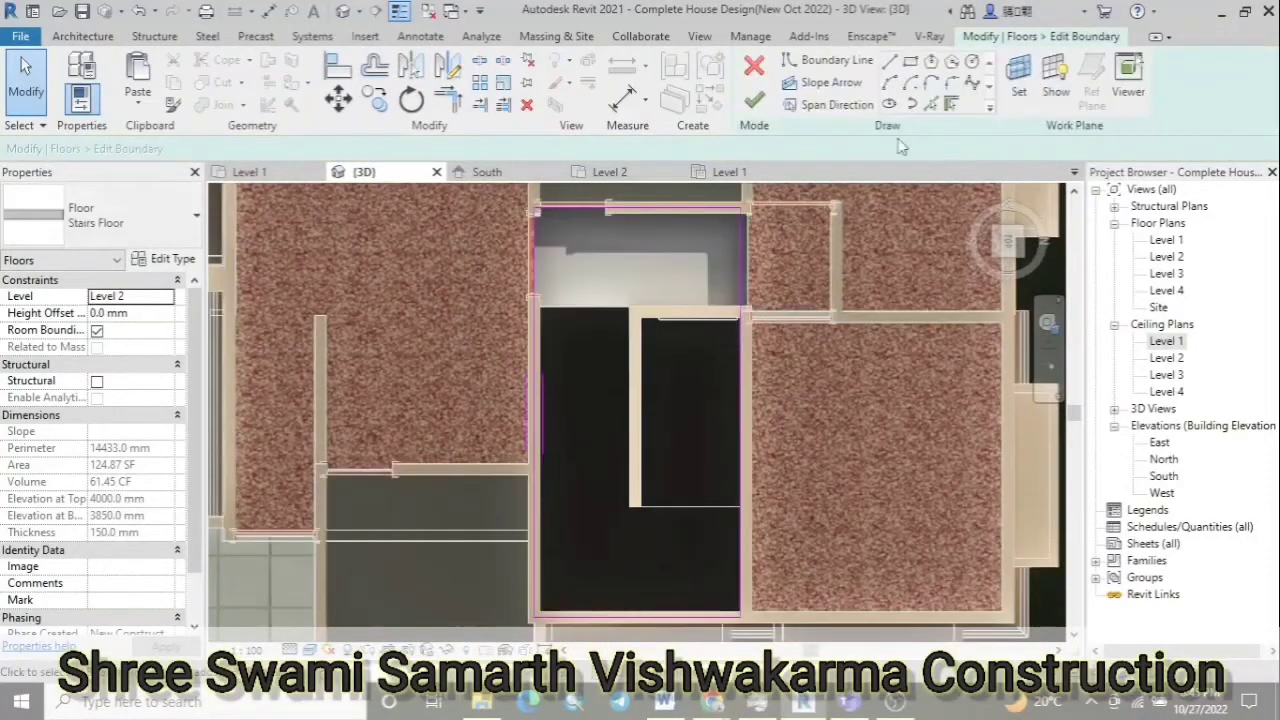
click(930, 104)
click(665, 310)
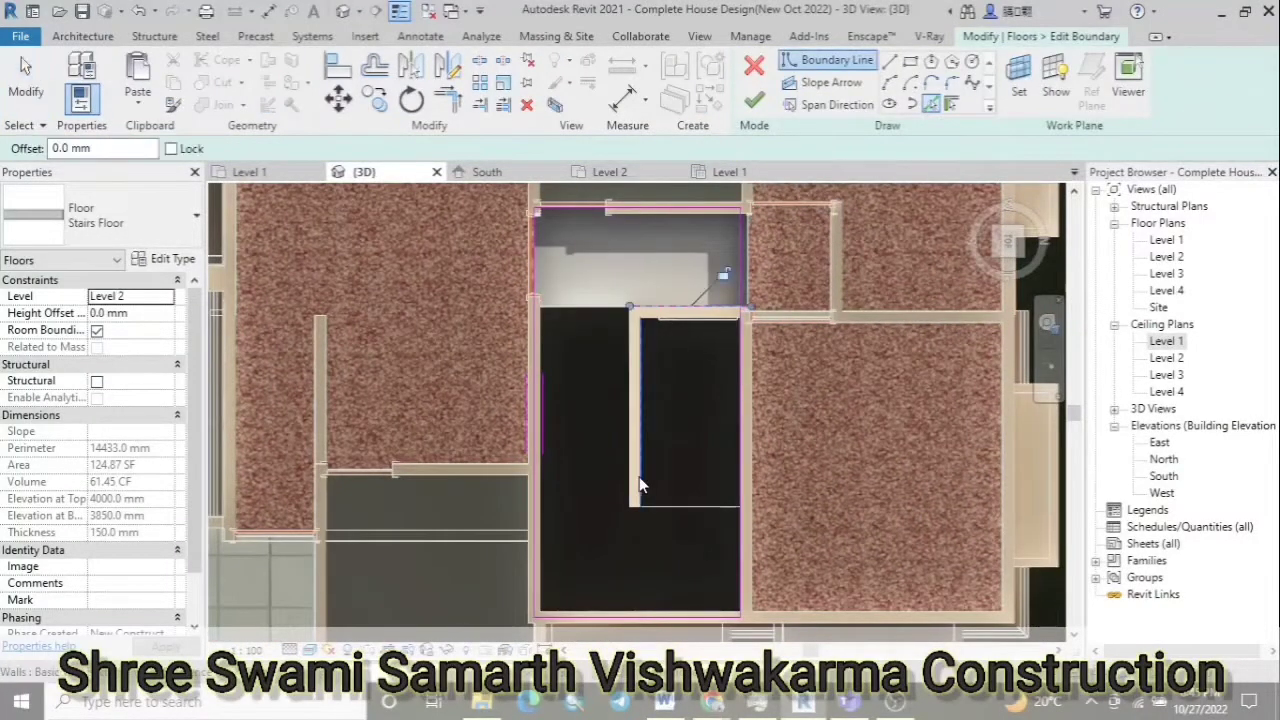
click(641, 483)
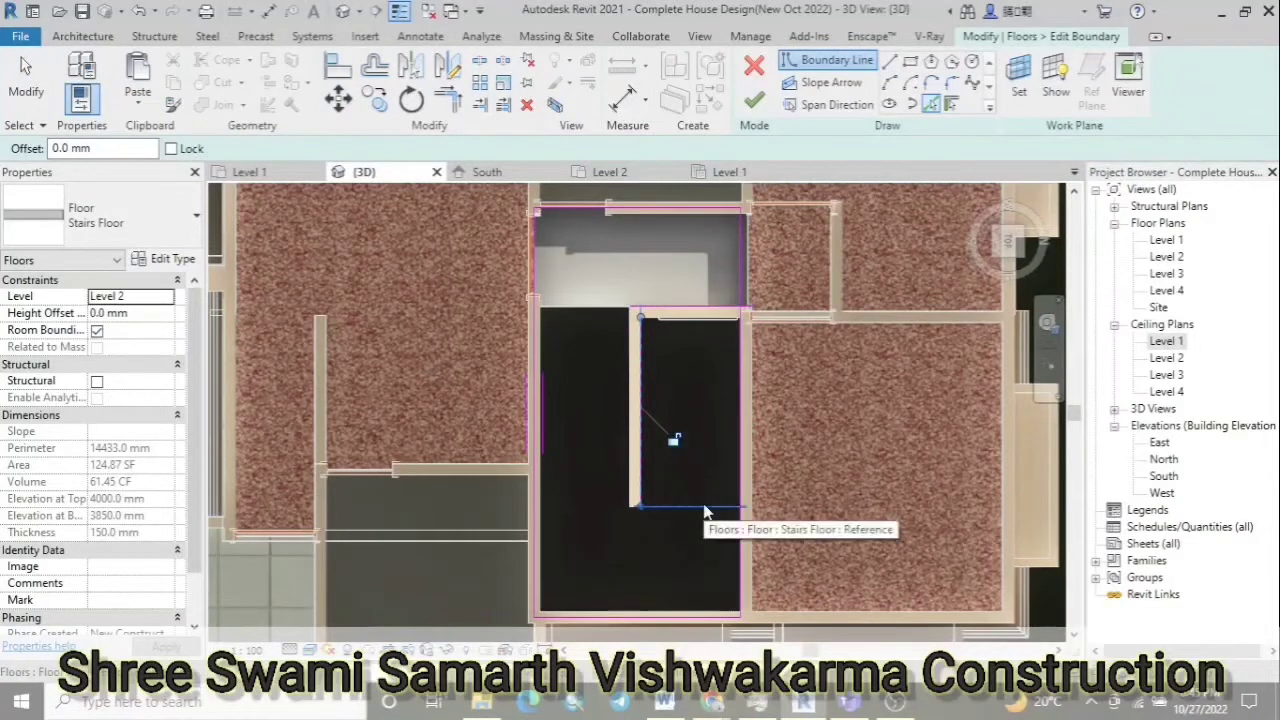
key(Escape)
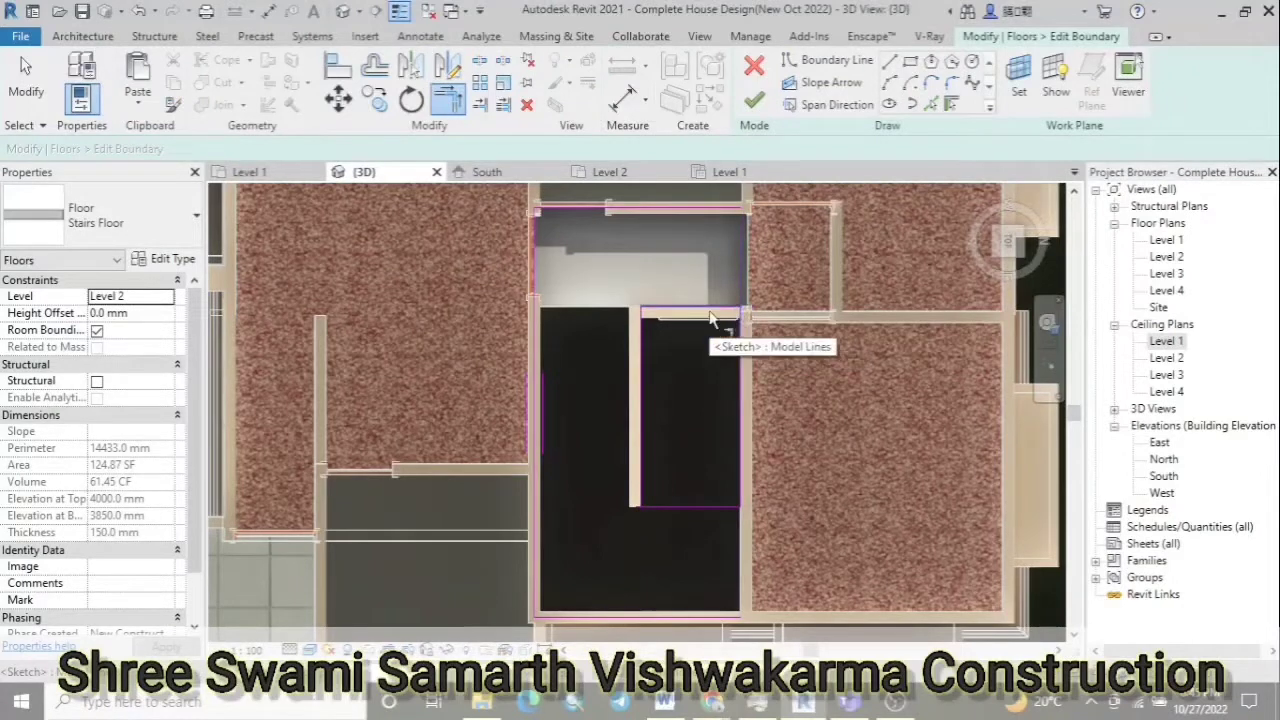
Pick the wall edge as a boundary line and delete the overlapping sketch line at the opening
click(930, 105)
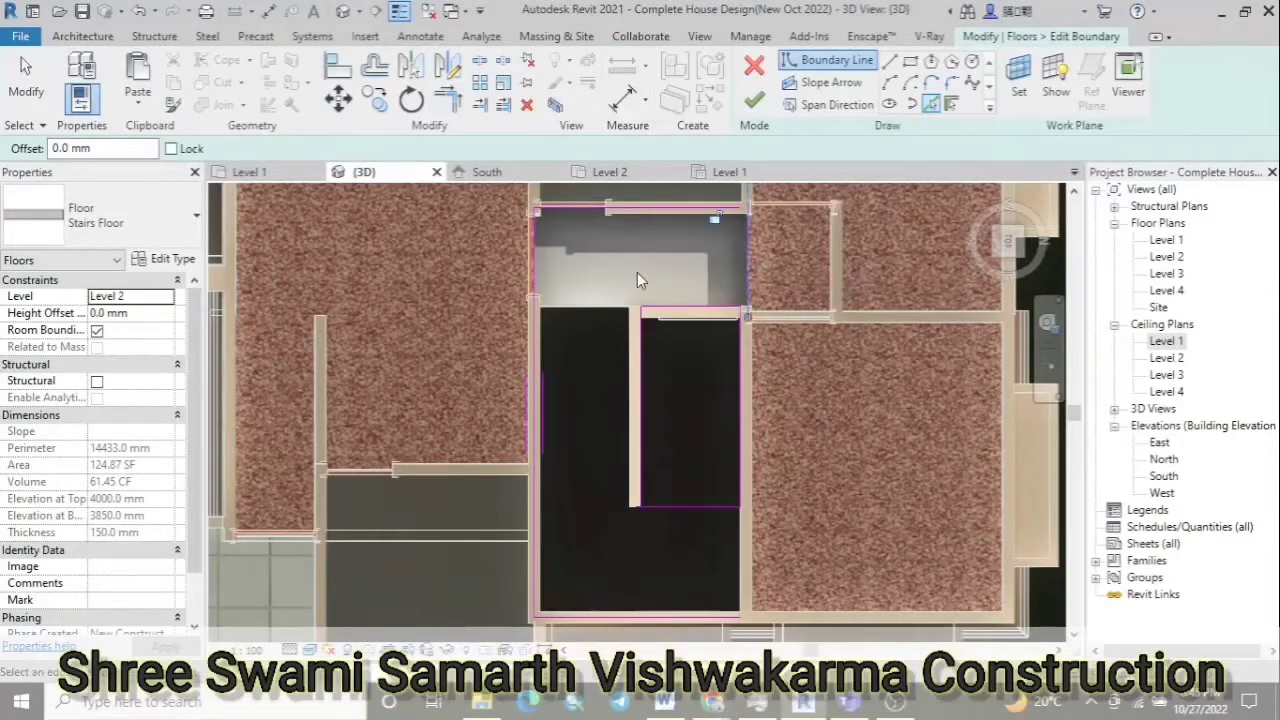
scroll(696, 275, up, 4)
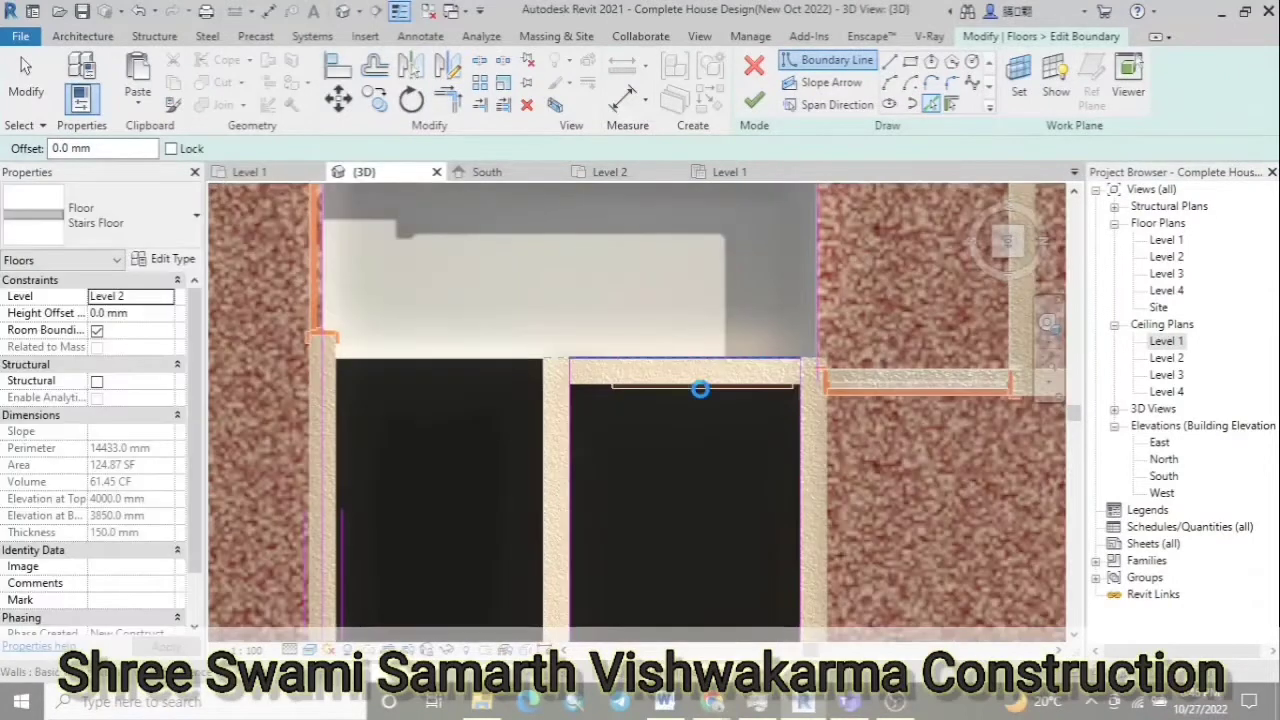
click(700, 389)
key(Escape)
click(677, 358)
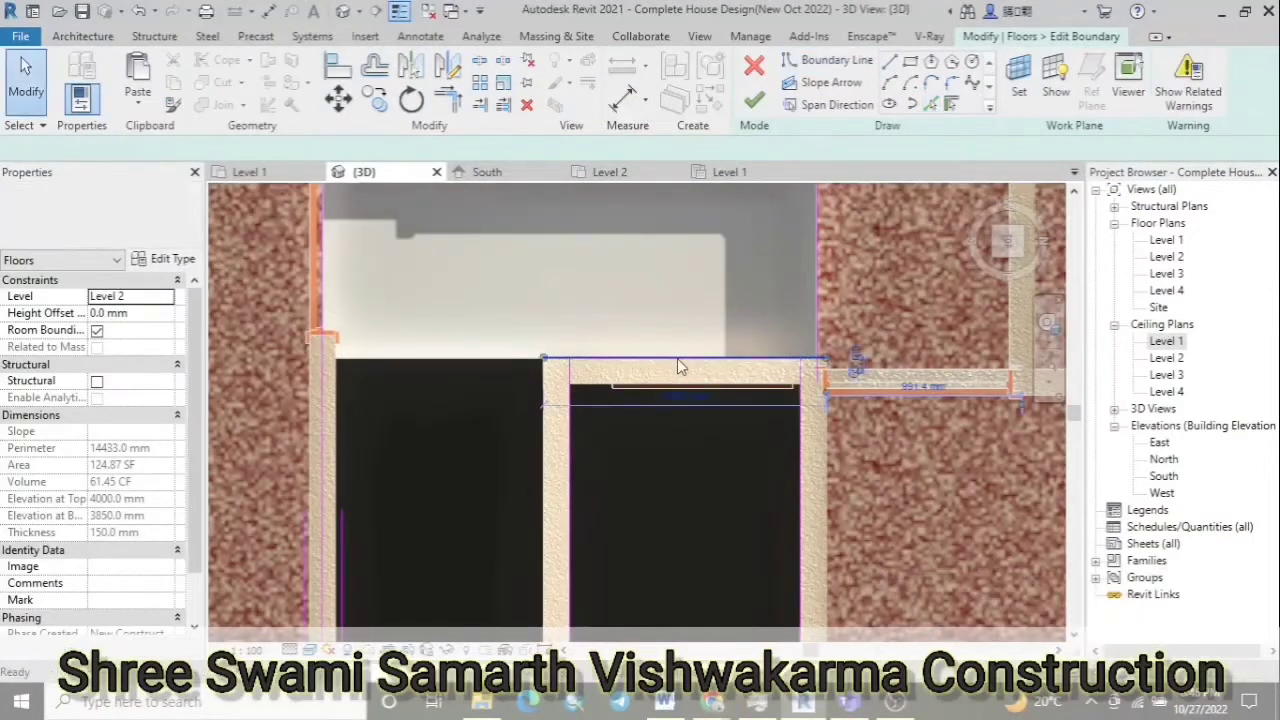
key(Delete)
click(694, 371)
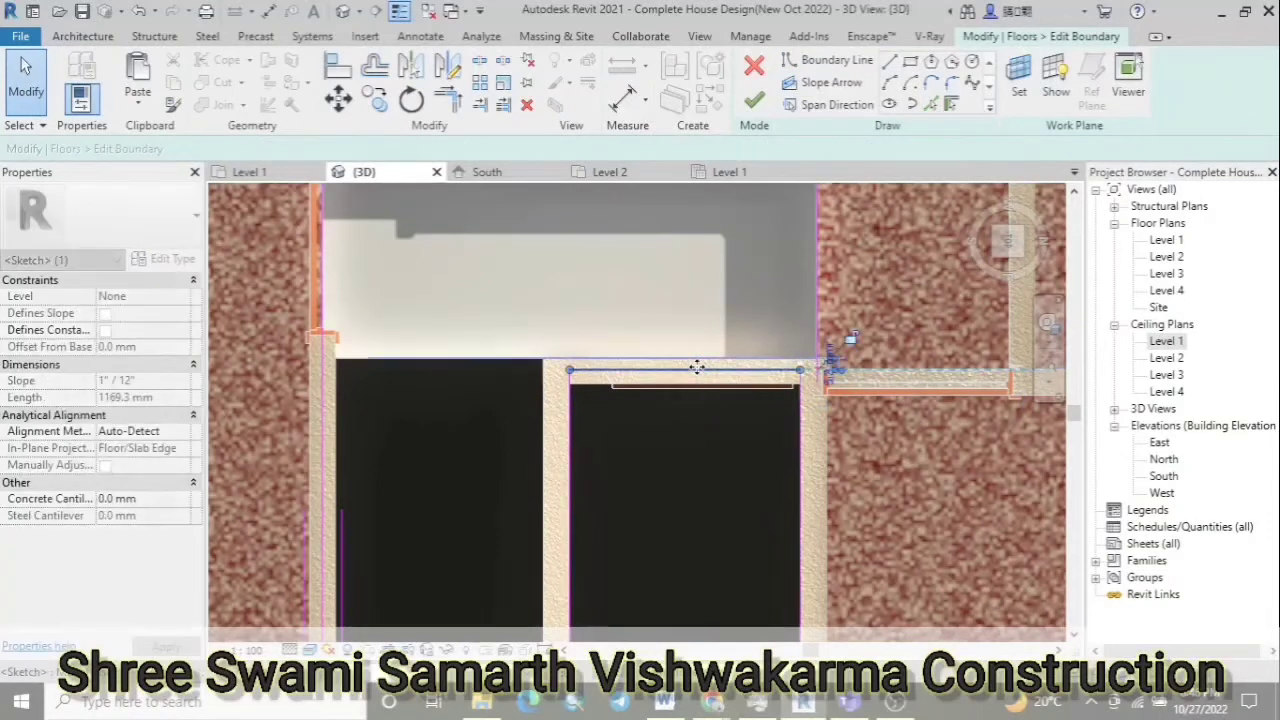
key(Escape)
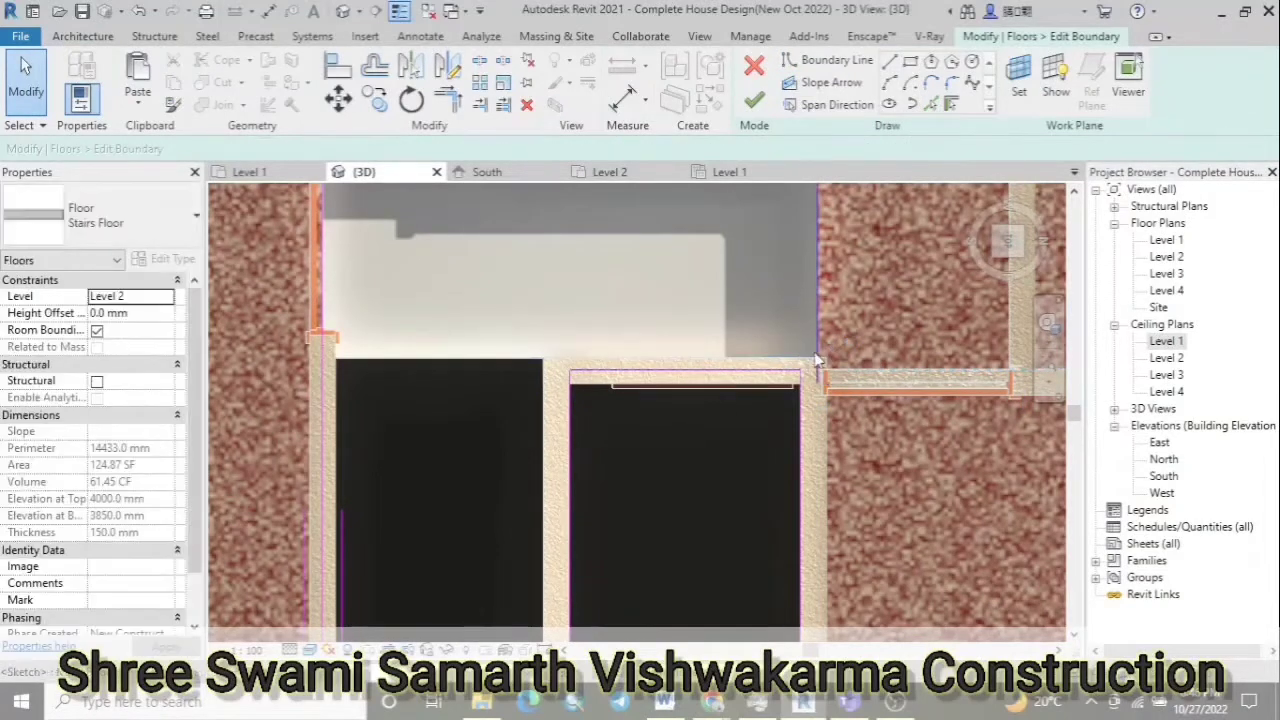
click(931, 104)
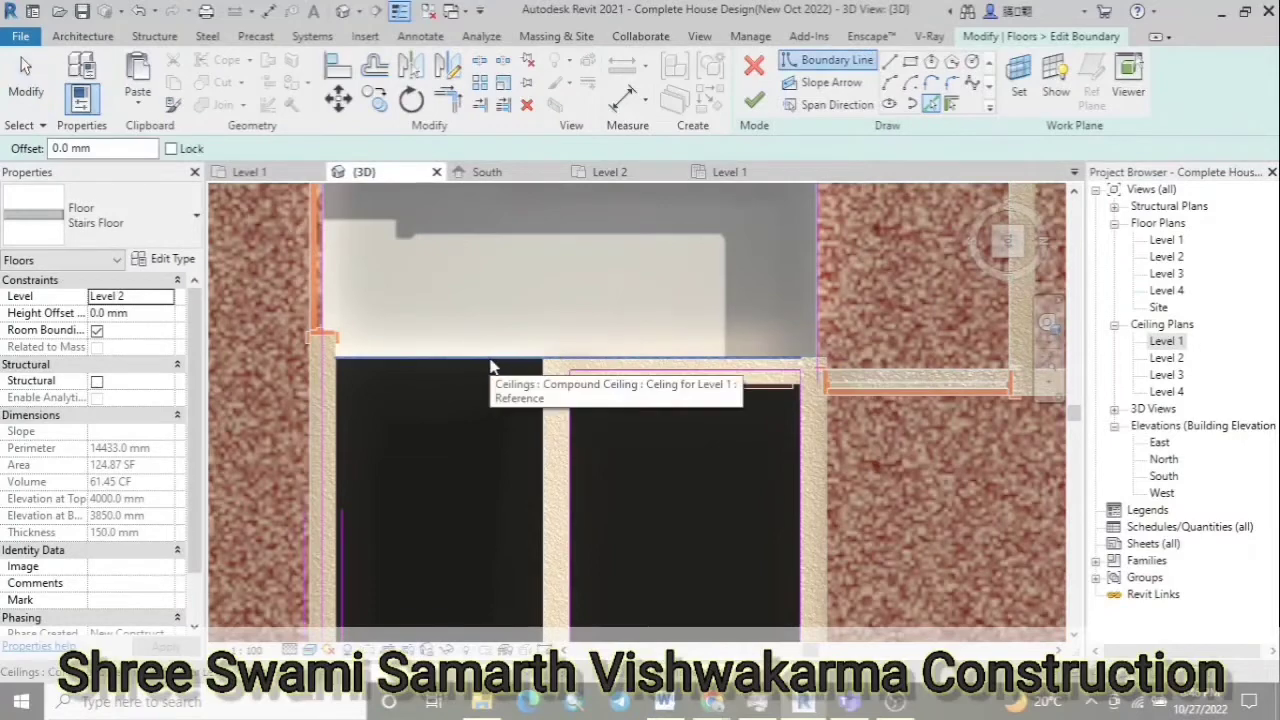
Trim the boundary lines to corners with TR and finish the 124.87 SF, 150 mm floor
key(t)
key(r)
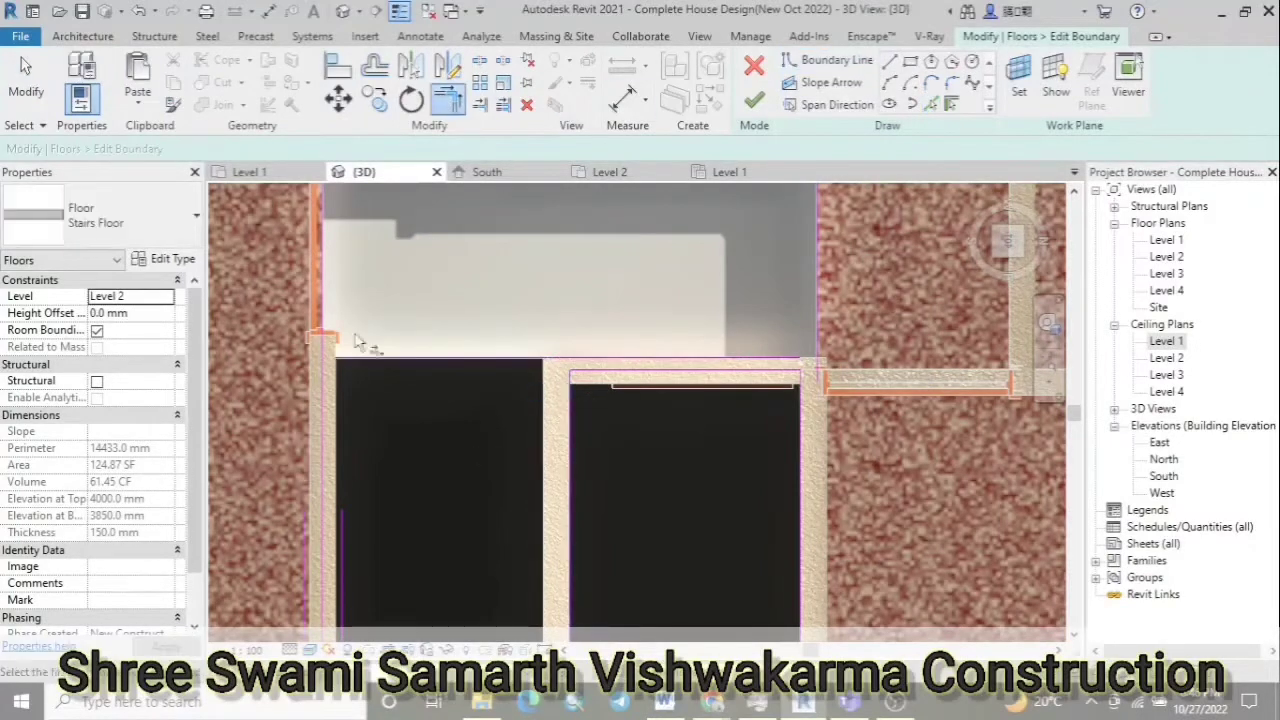
scroll(694, 428, down, 2)
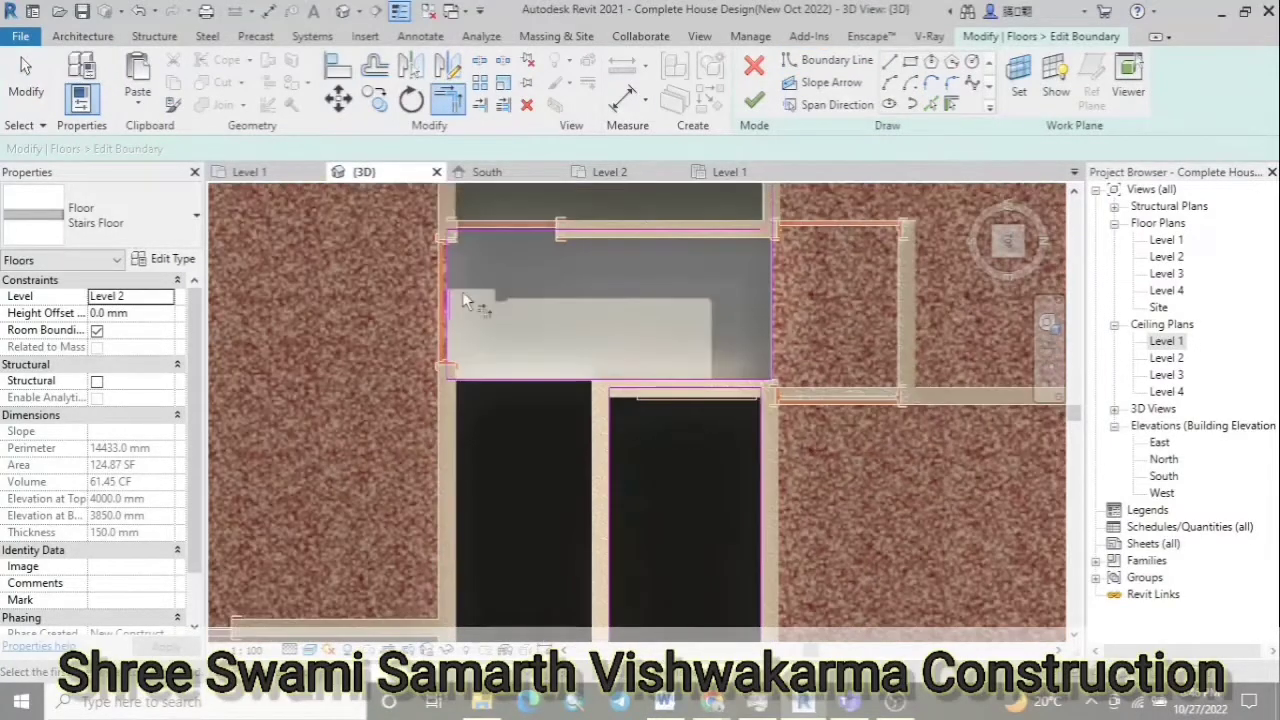
scroll(512, 317, up, 2)
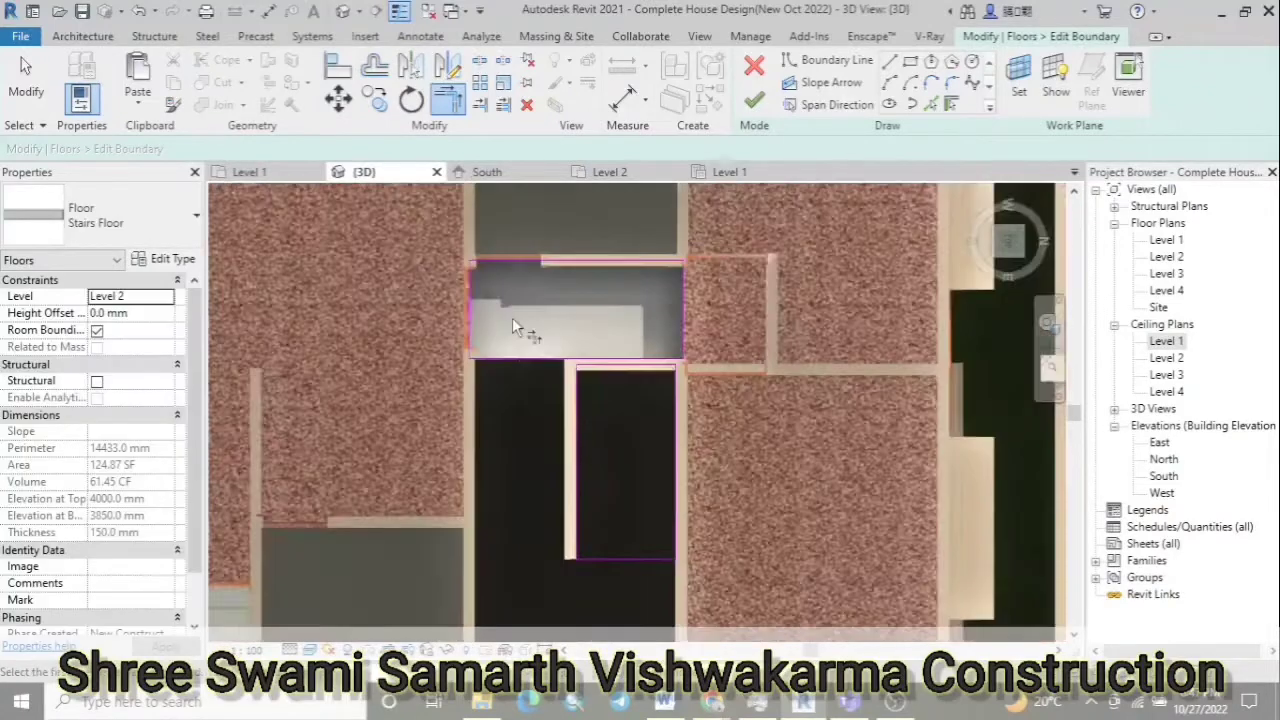
scroll(540, 500, up, 2)
scroll(657, 508, down, 3)
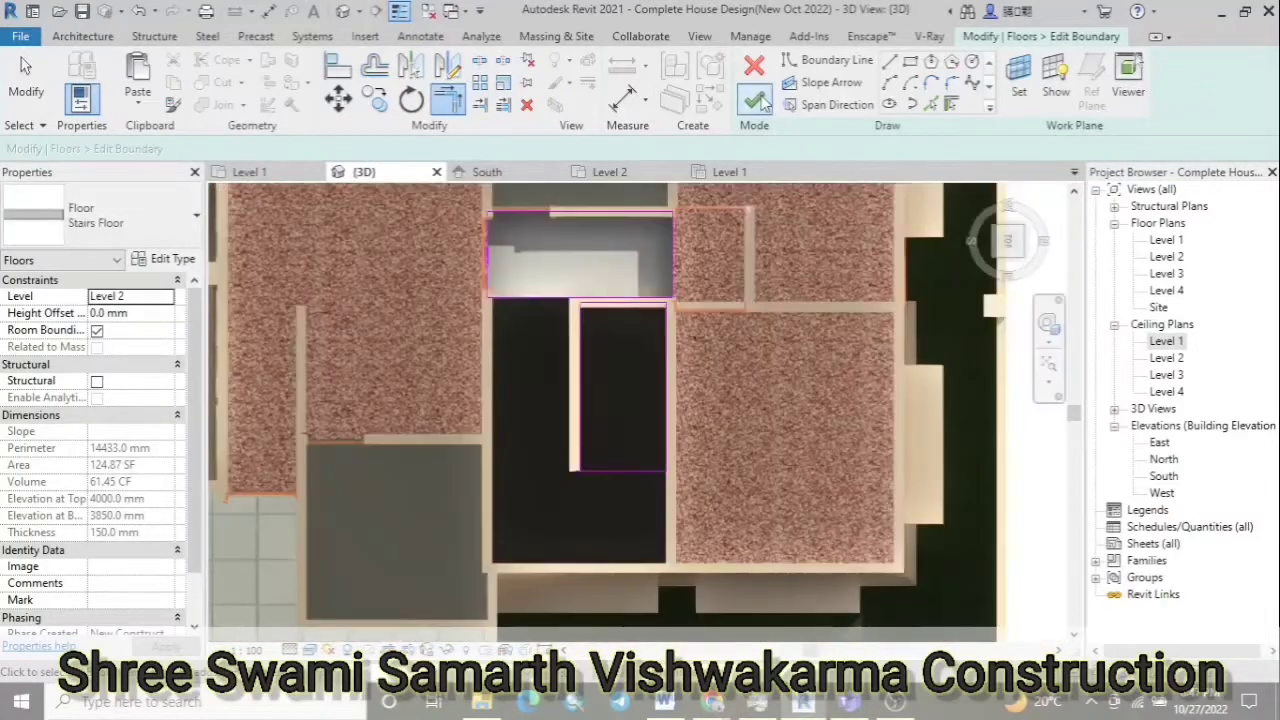
click(1177, 658)
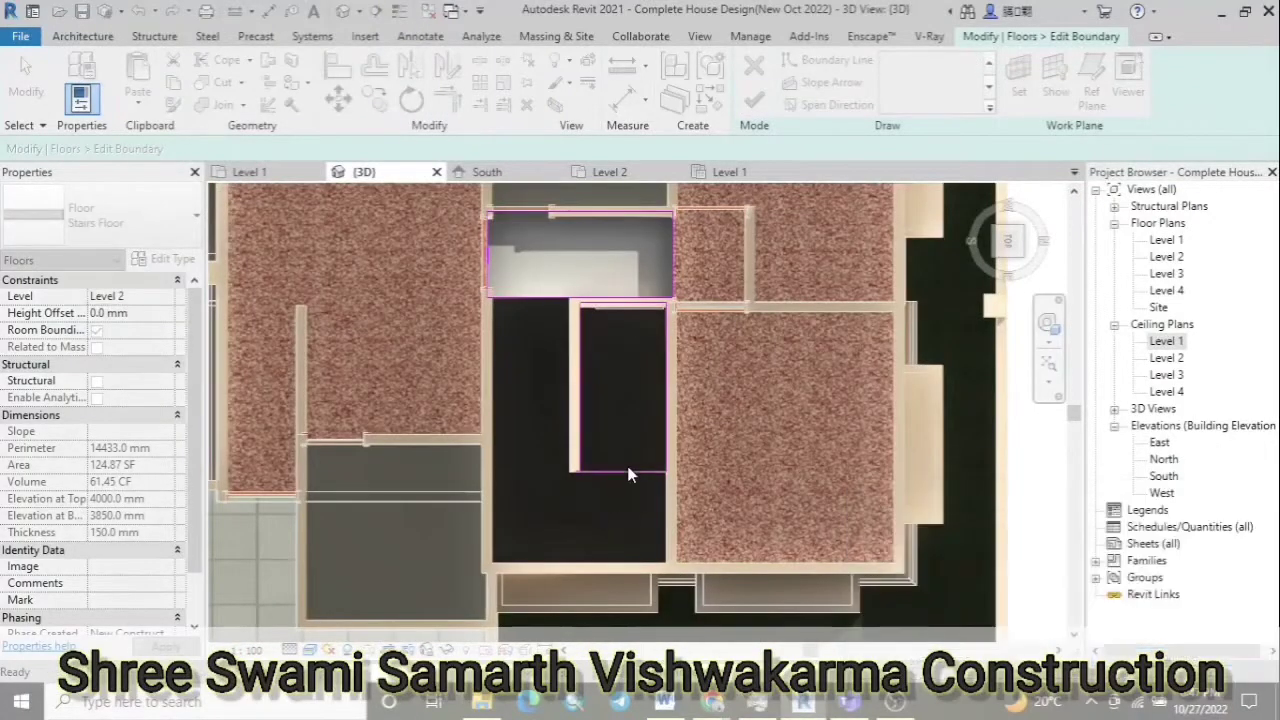
scroll(629, 471, up, 5)
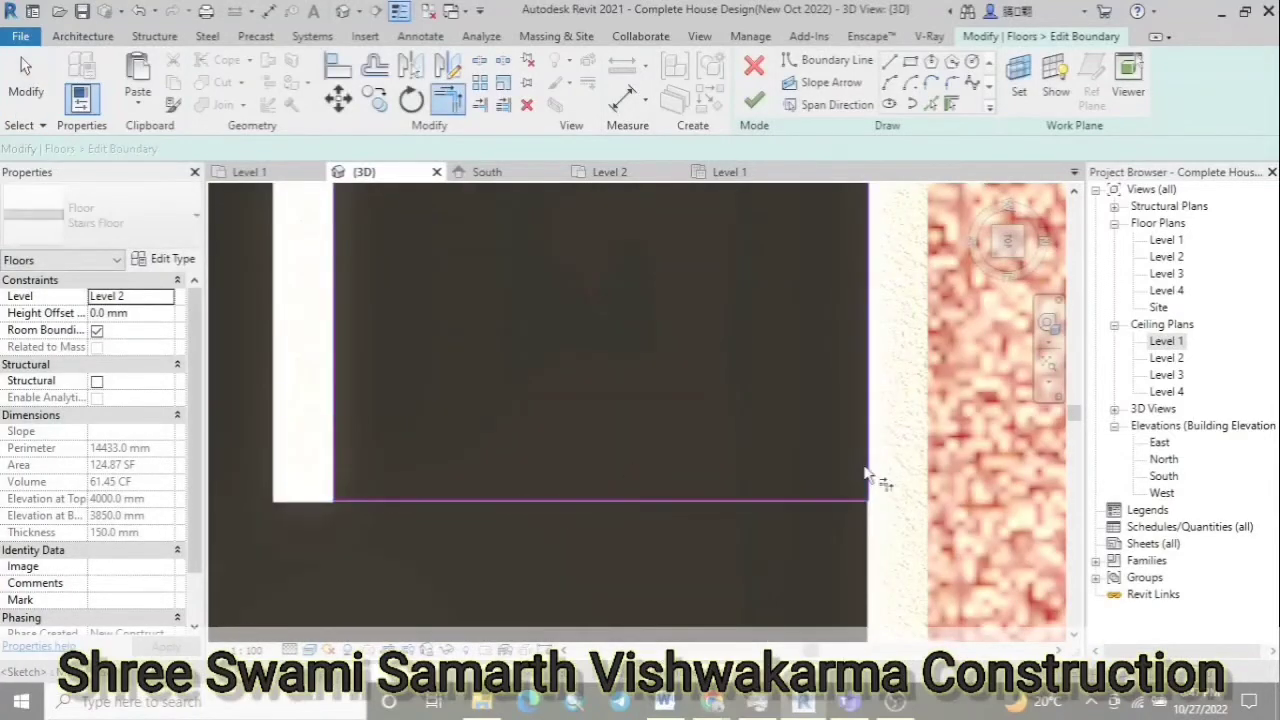
scroll(534, 545, down, 3)
click(754, 100)
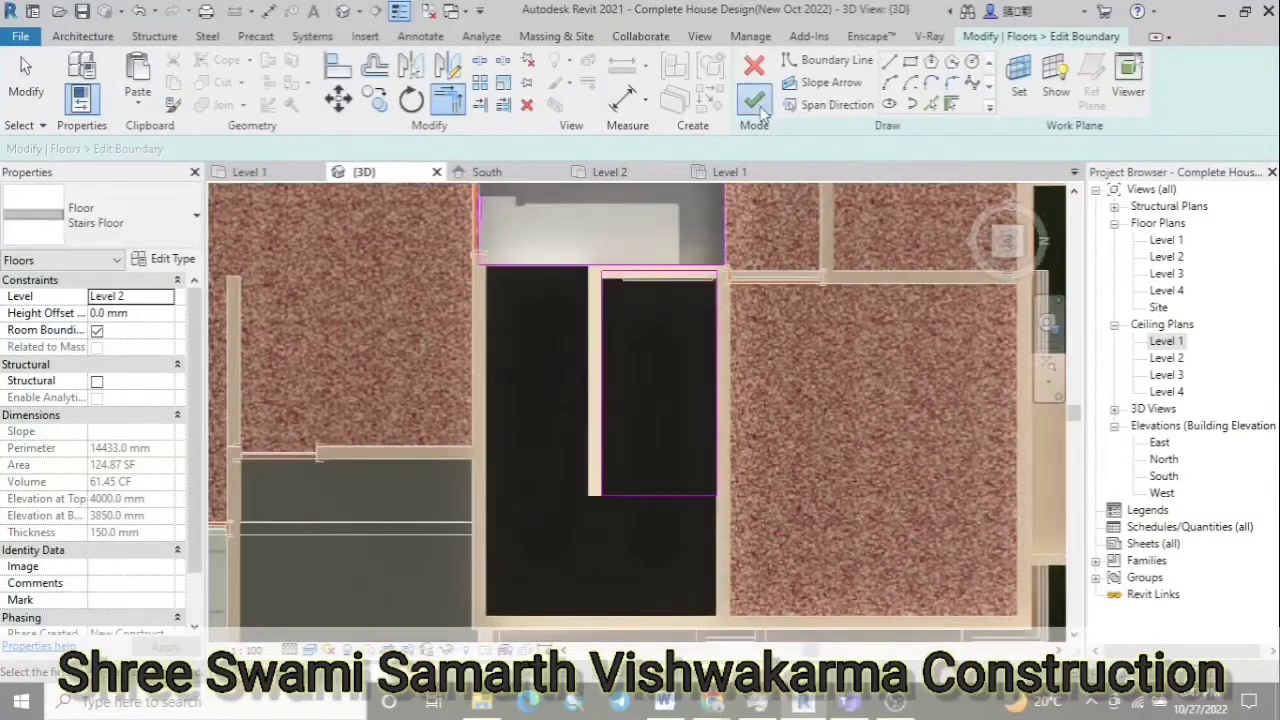
click(779, 366)
Select a Level 1 ceiling, then lower the section box top from the front view to cut off the roof
click(1027, 250)
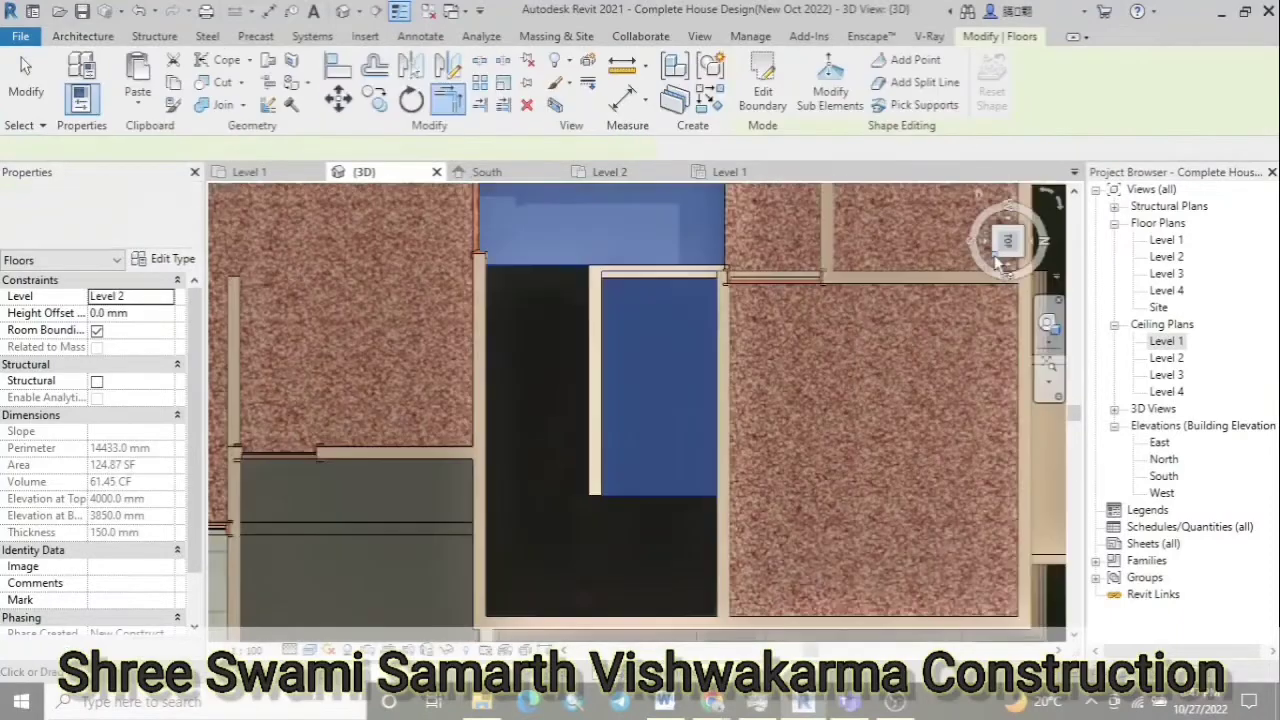
click(304, 228)
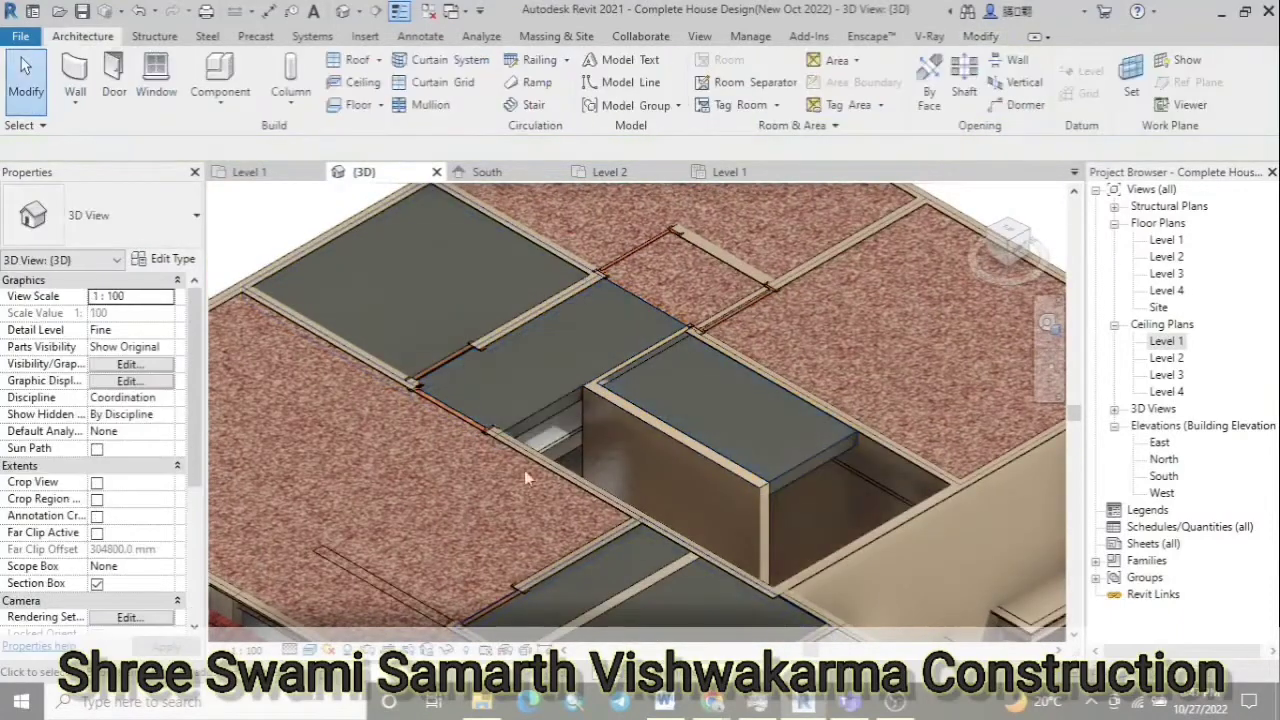
click(545, 307)
scroll(544, 300, down, 3)
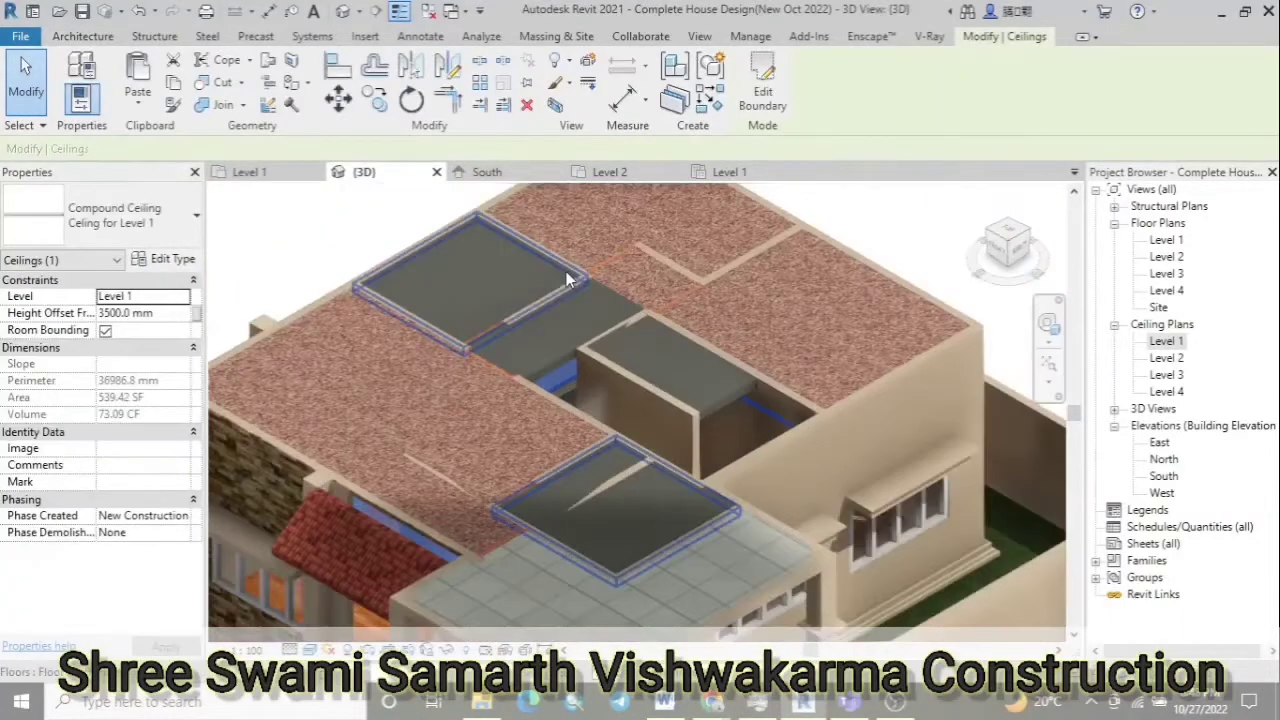
scroll(566, 271, down, 3)
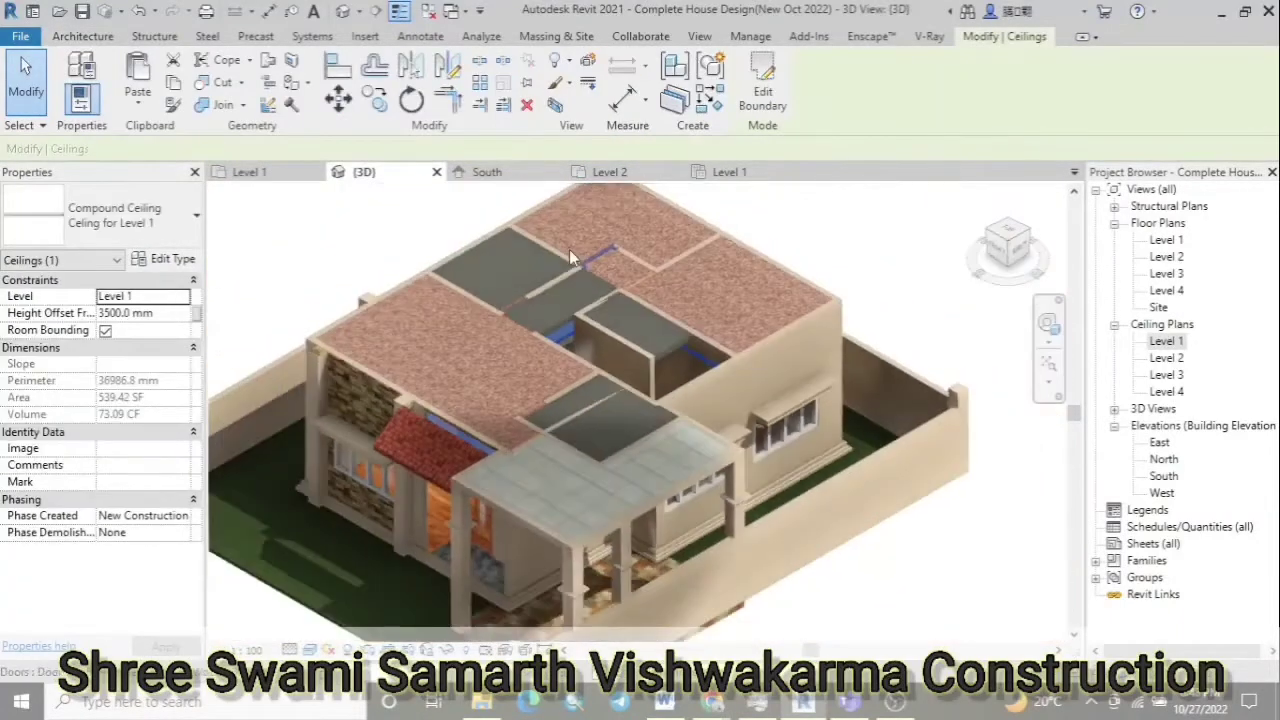
click(1010, 256)
scroll(837, 343, up, 3)
scroll(837, 343, up, 3)
click(910, 395)
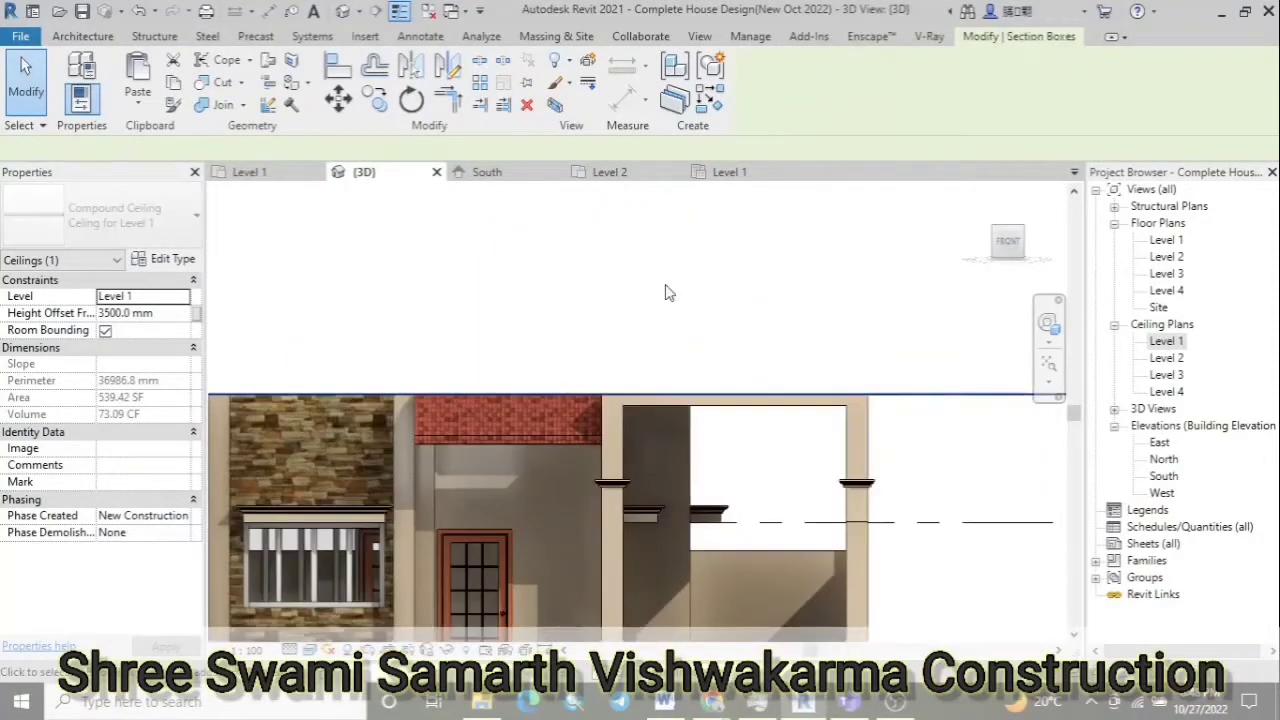
drag(849, 395, 849, 405)
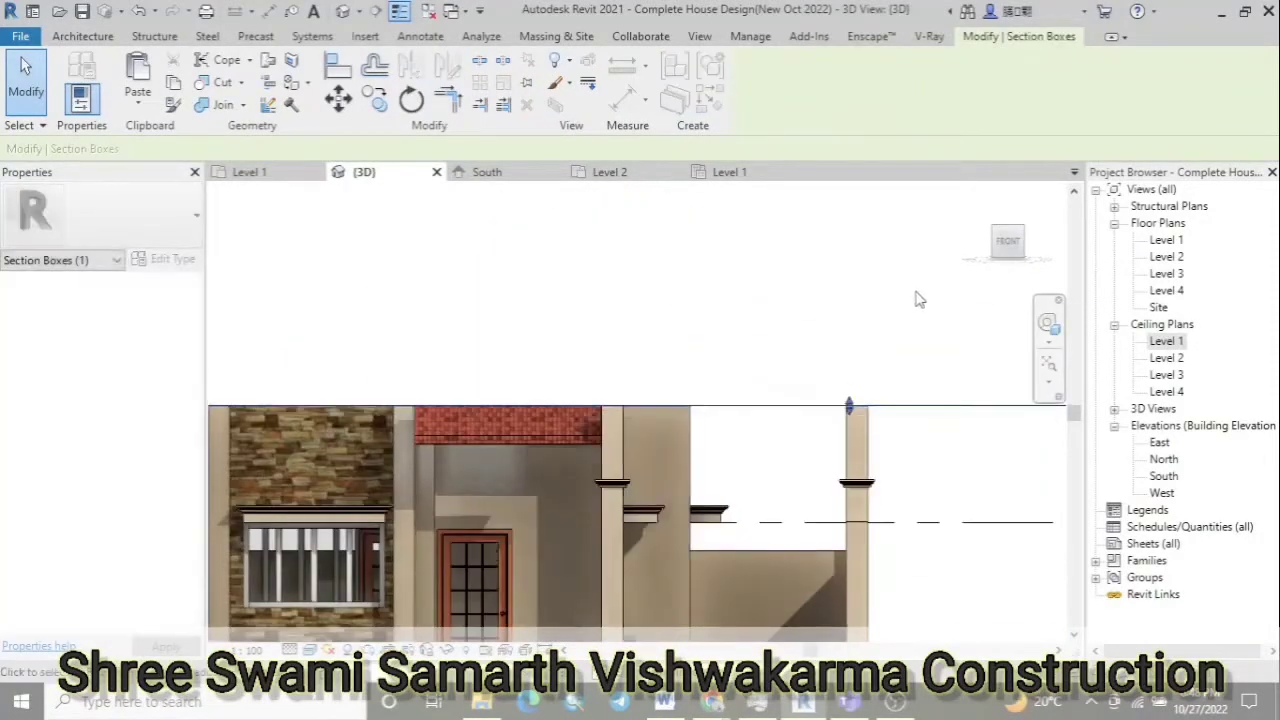
Orbit the cut house from the home view to check the white Level 1 ceilings, then open Level 2
click(978, 218)
scroll(404, 334, up, 3)
scroll(404, 334, up, 2)
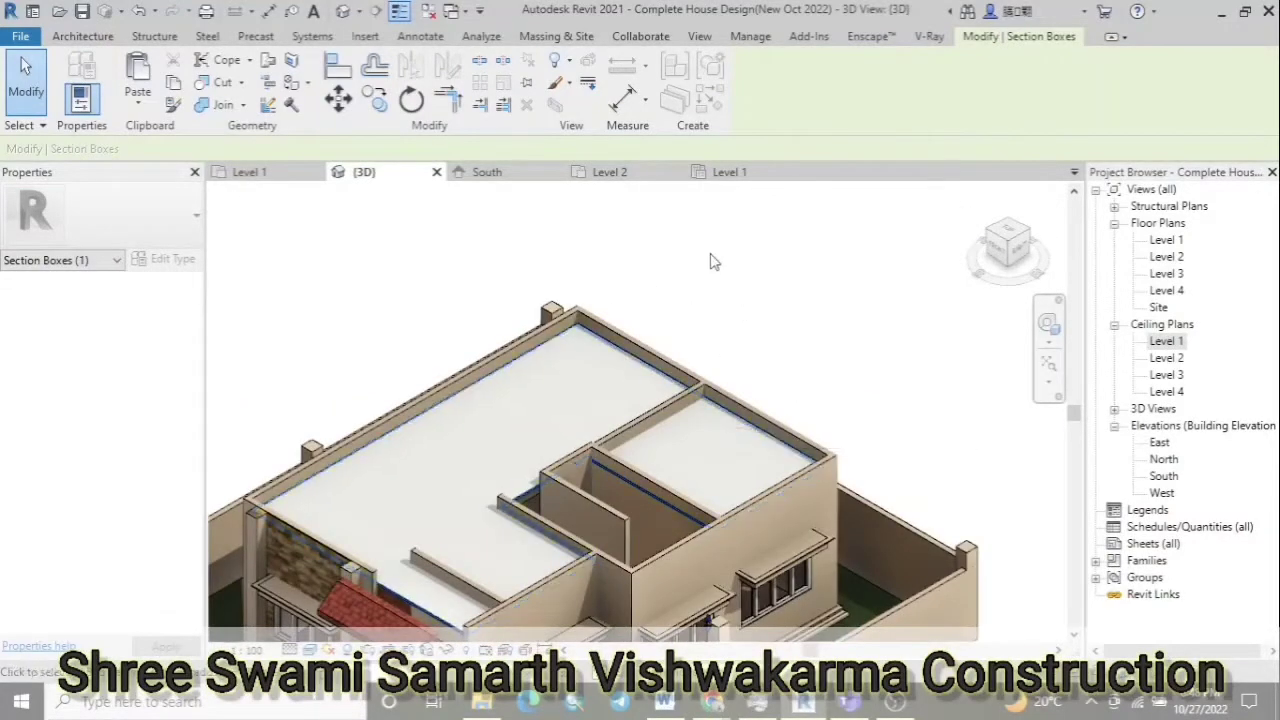
scroll(894, 331, down, 4)
mouse_move(897, 360)
shift+middle_down()
mouse_move(923, 437)
mouse_move(923, 400)
shift+middle_up()
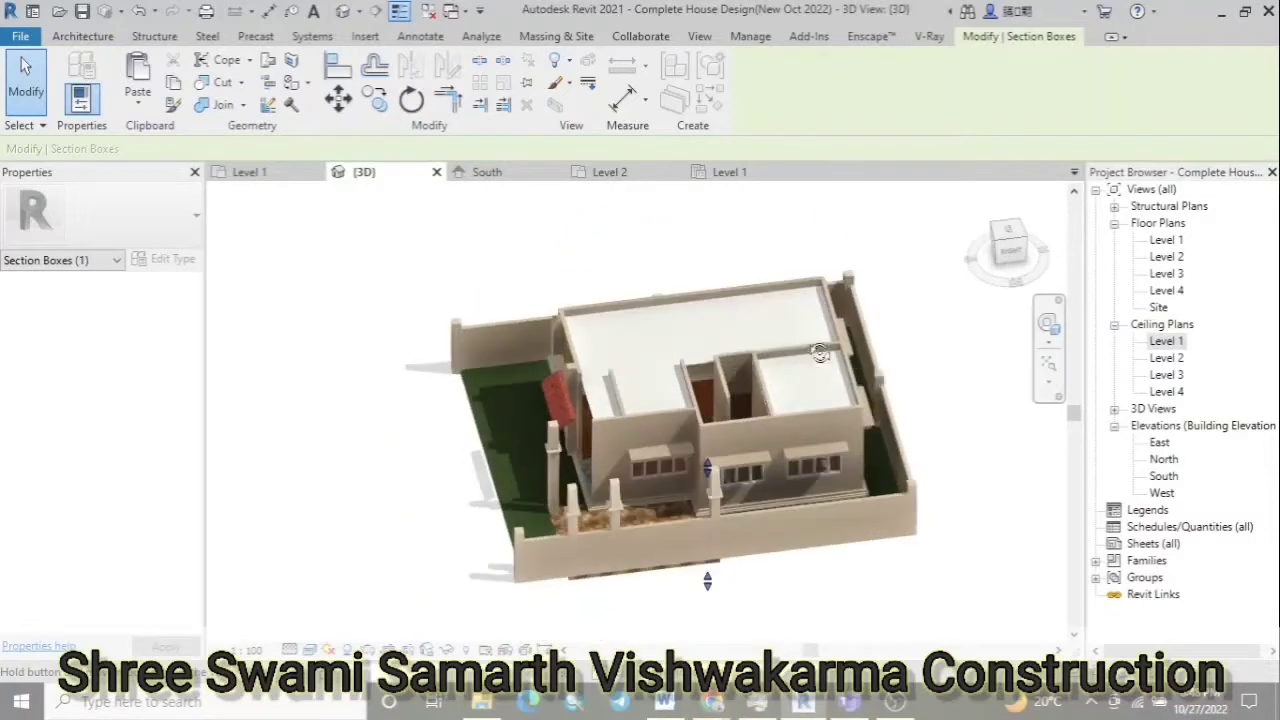
click(670, 173)
click(677, 174)
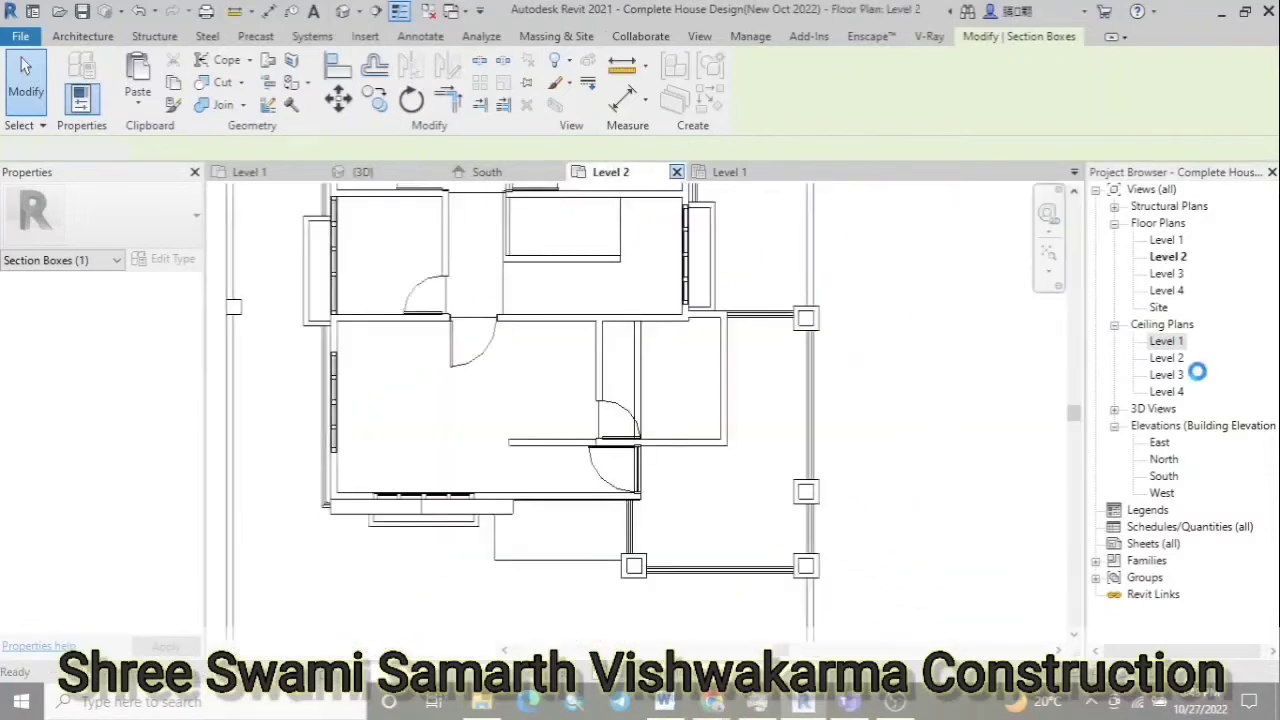
double_click(1166, 357)
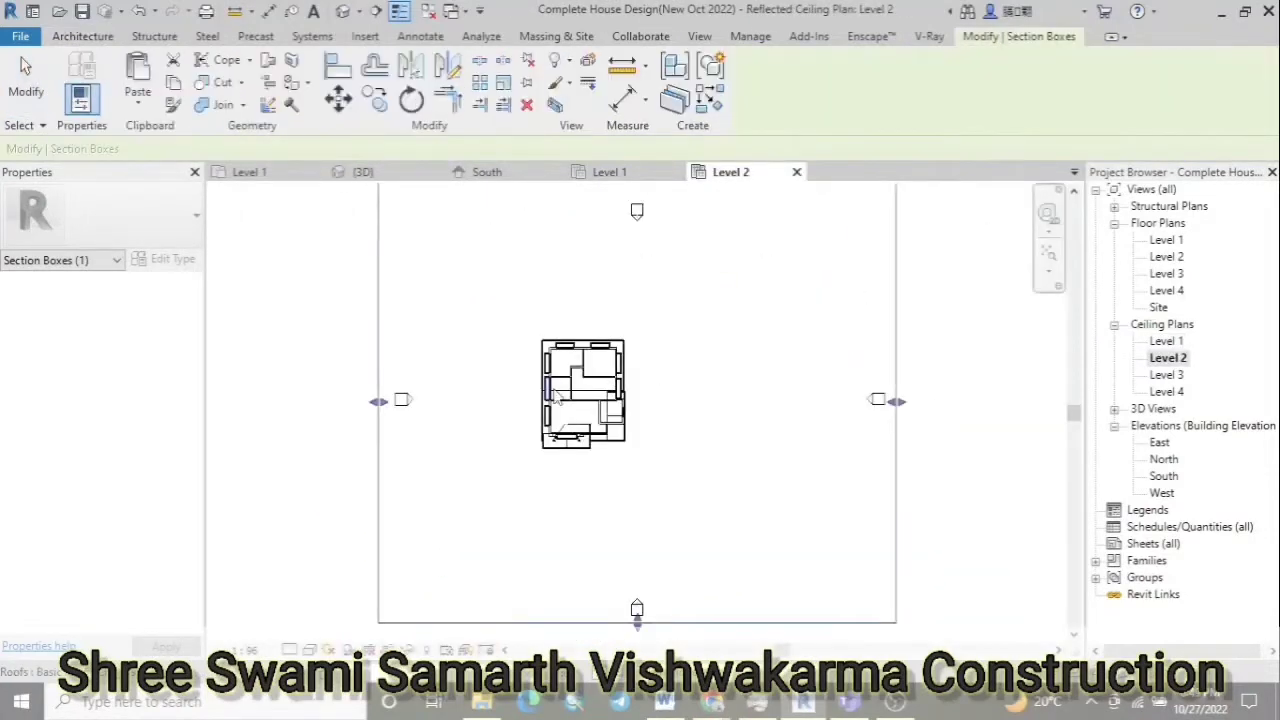
scroll(600, 343, up, 5)
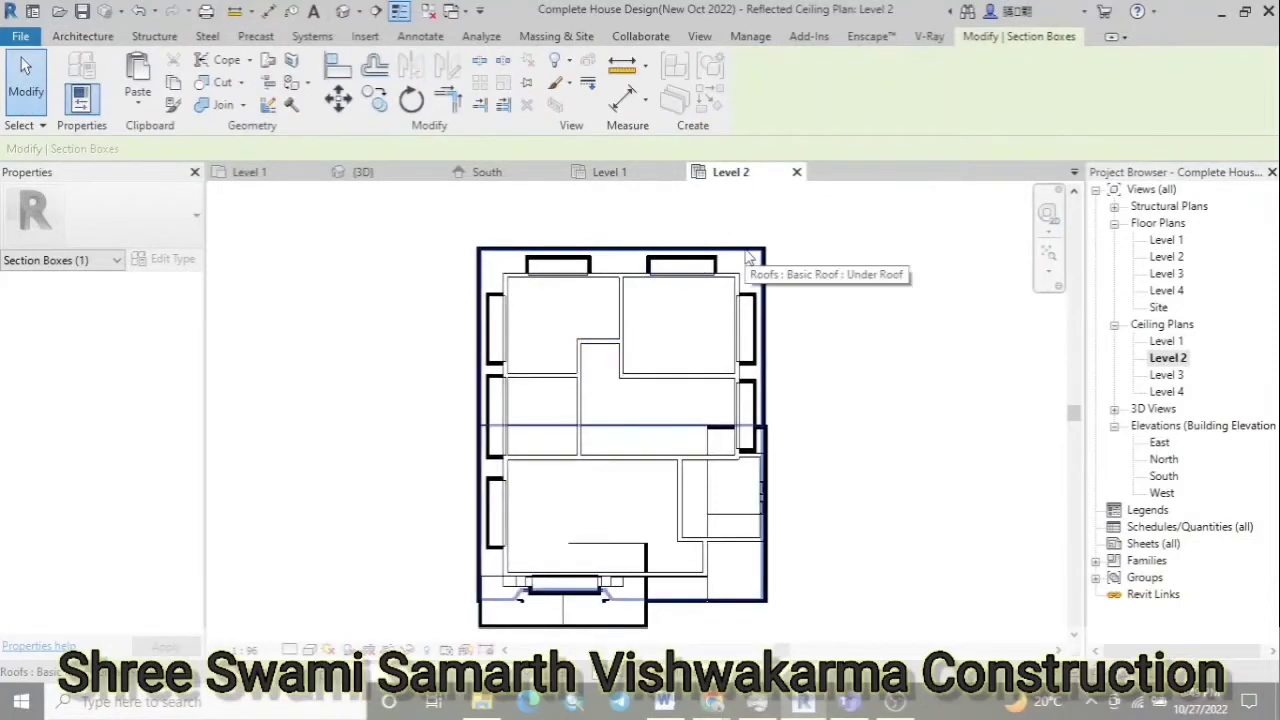
click(600, 428)
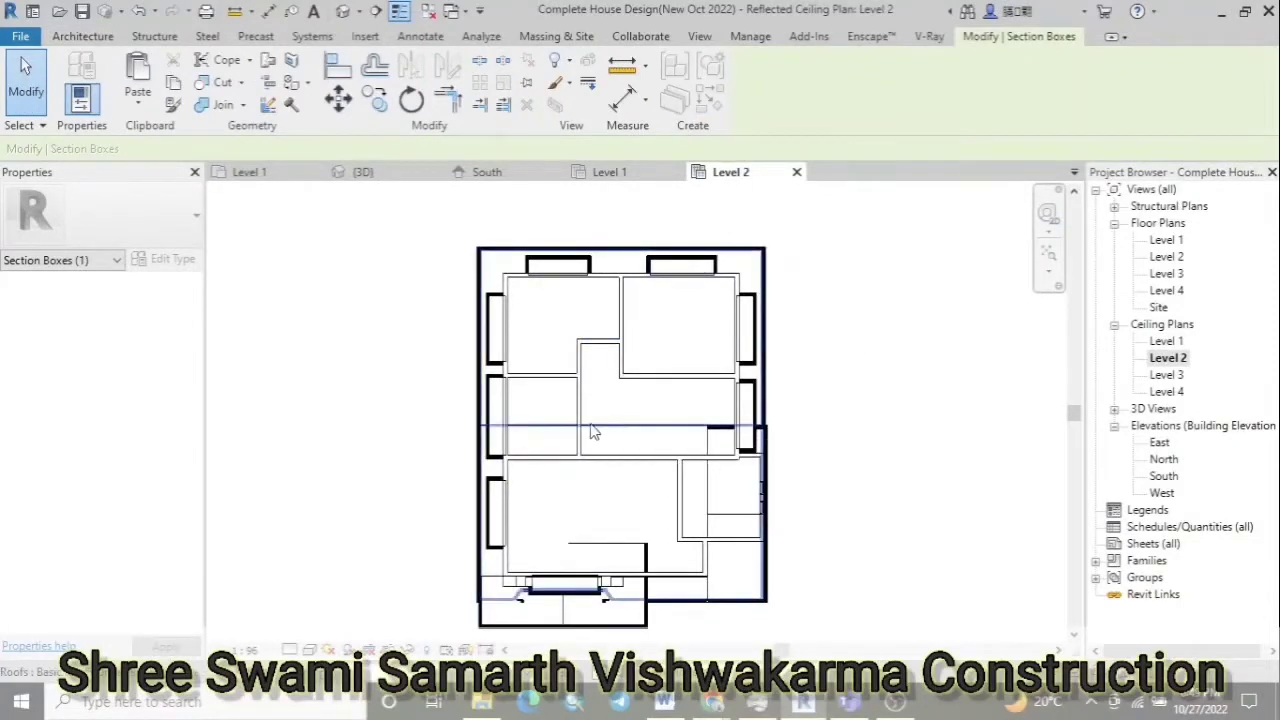
click(83, 36)
click(360, 80)
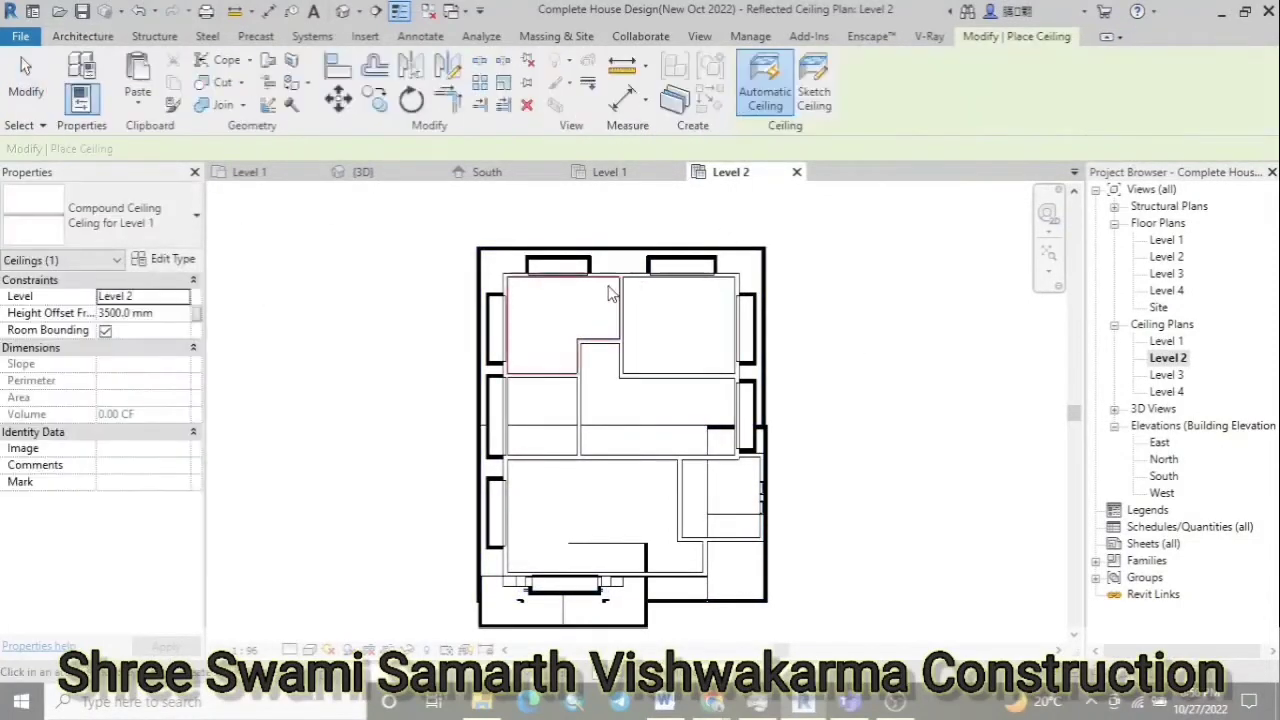
click(567, 482)
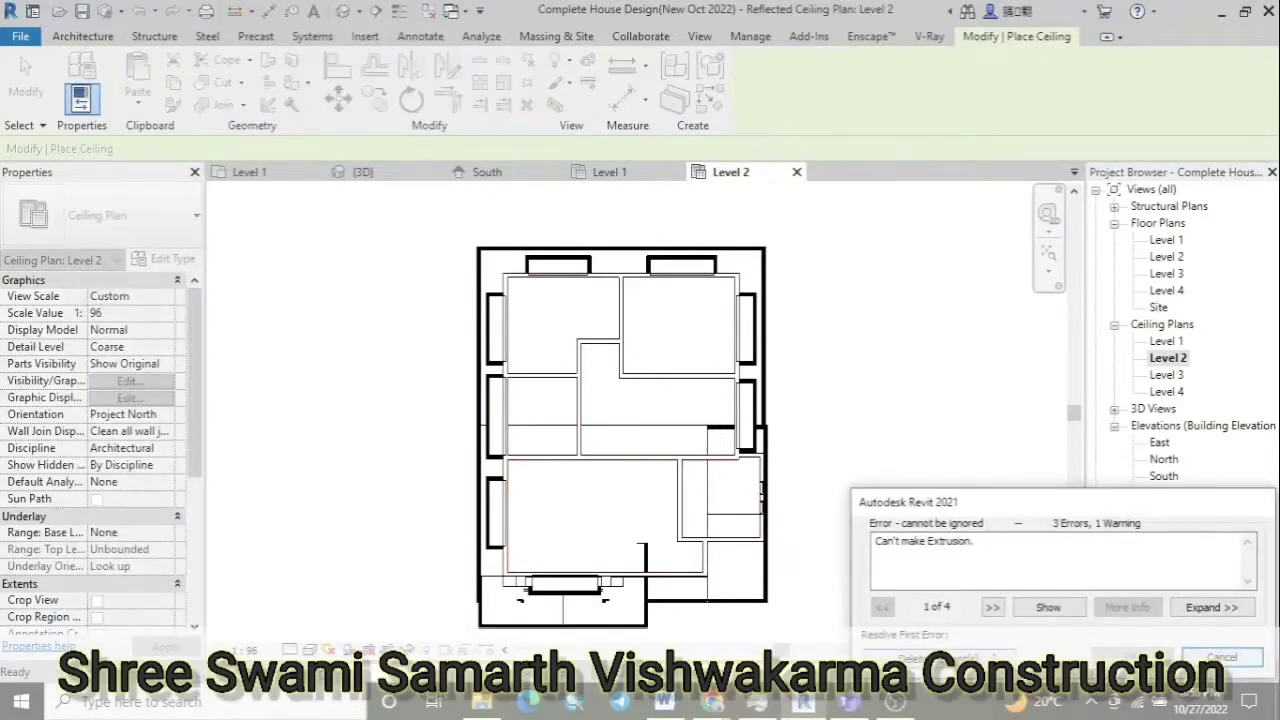
click(1222, 657)
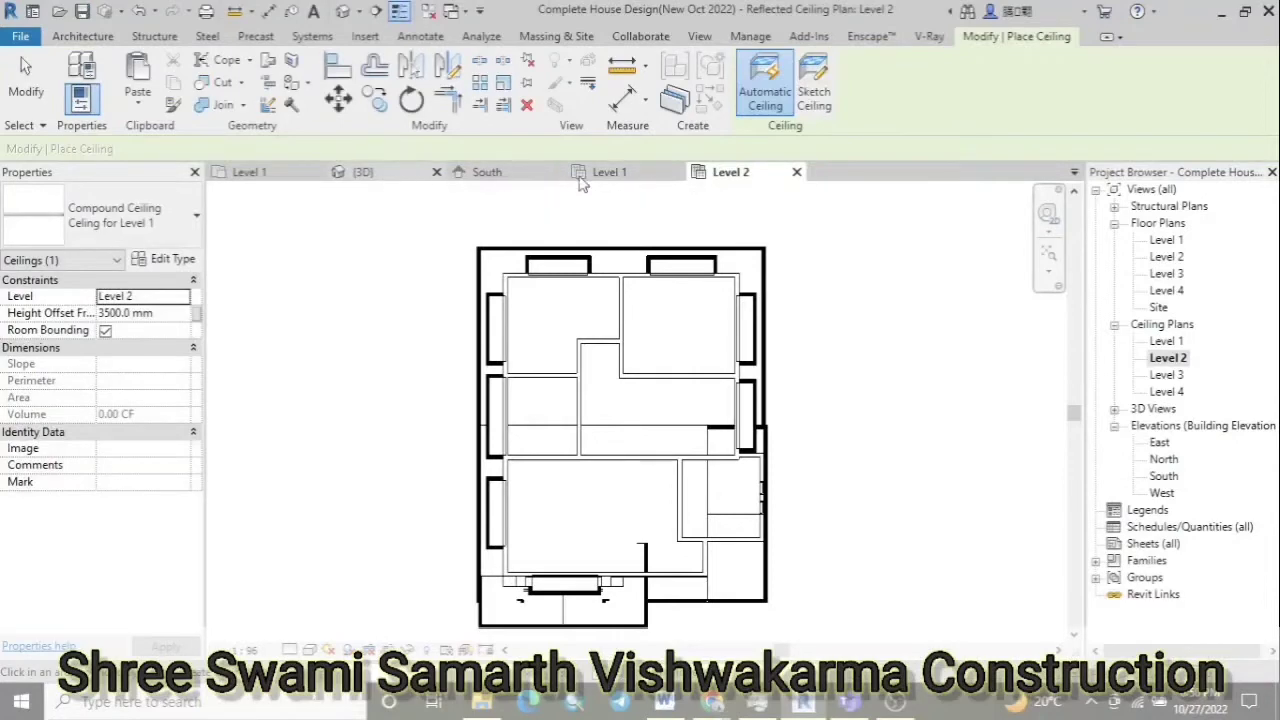
key(Escape)
key(Escape)
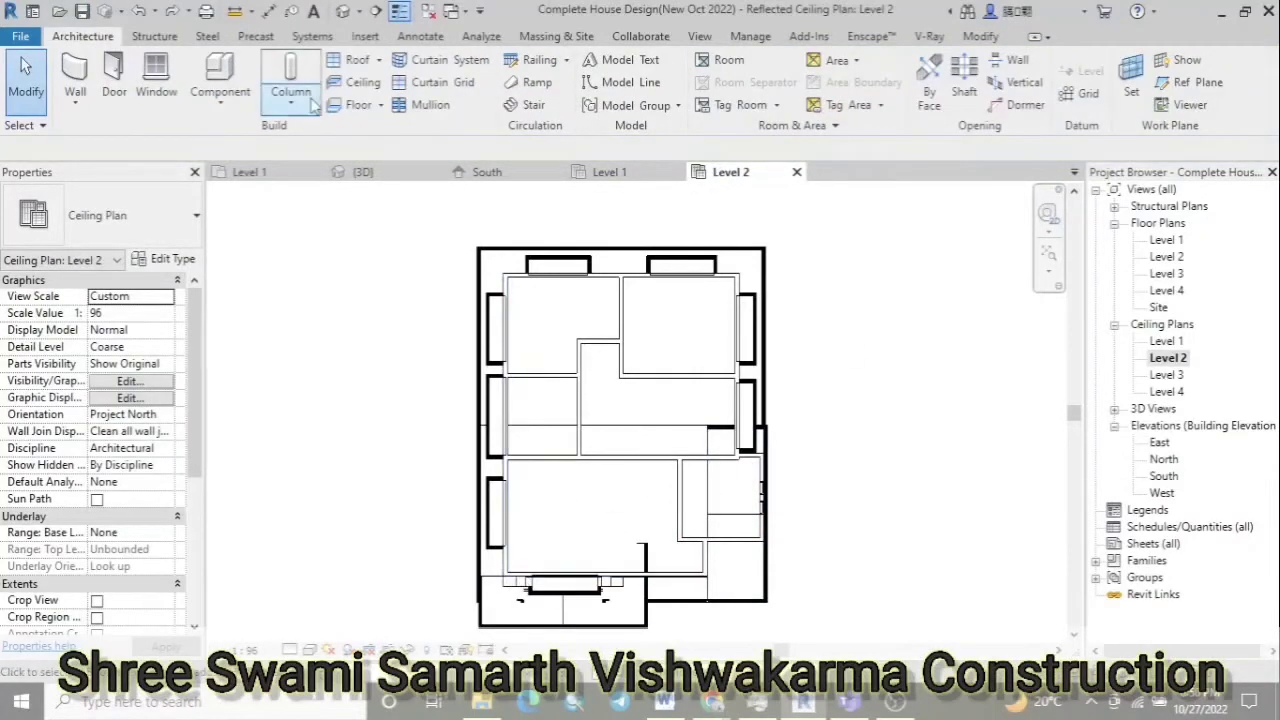
click(355, 82)
Sketch Level 2 ceiling boundary lines along the top, exterior and bottom room walls
click(814, 88)
scroll(577, 277, up, 5)
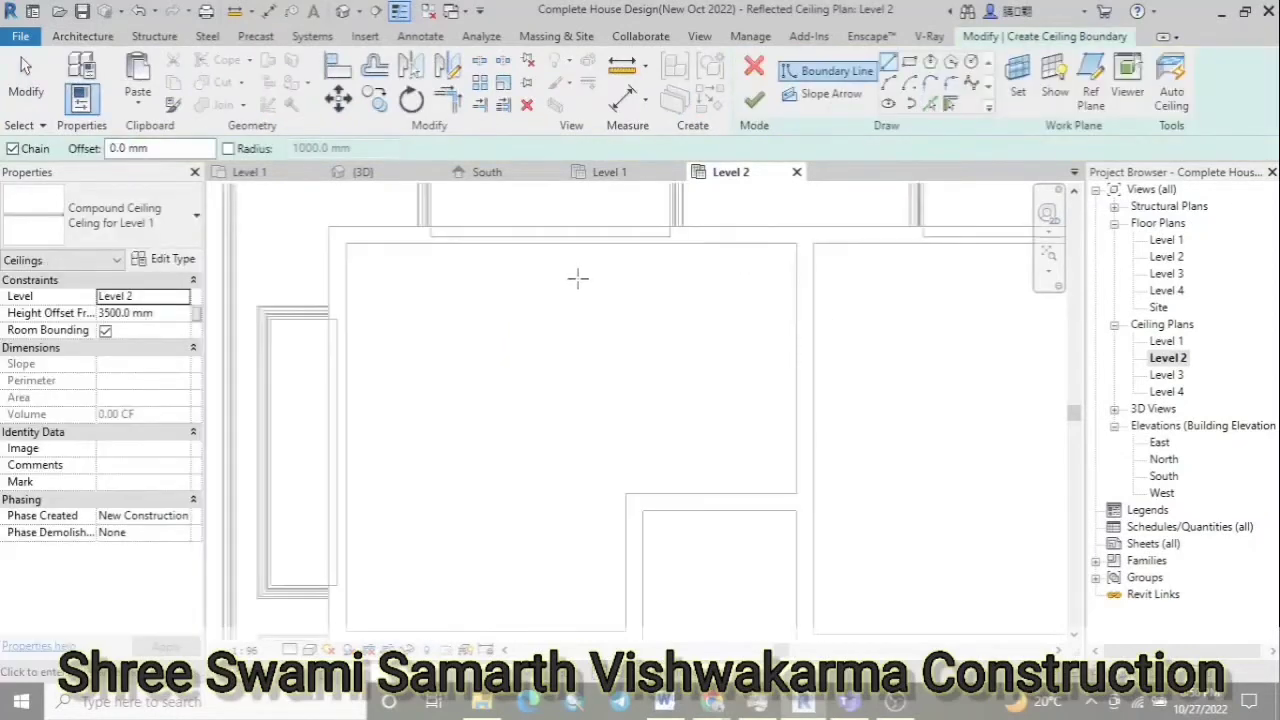
click(377, 240)
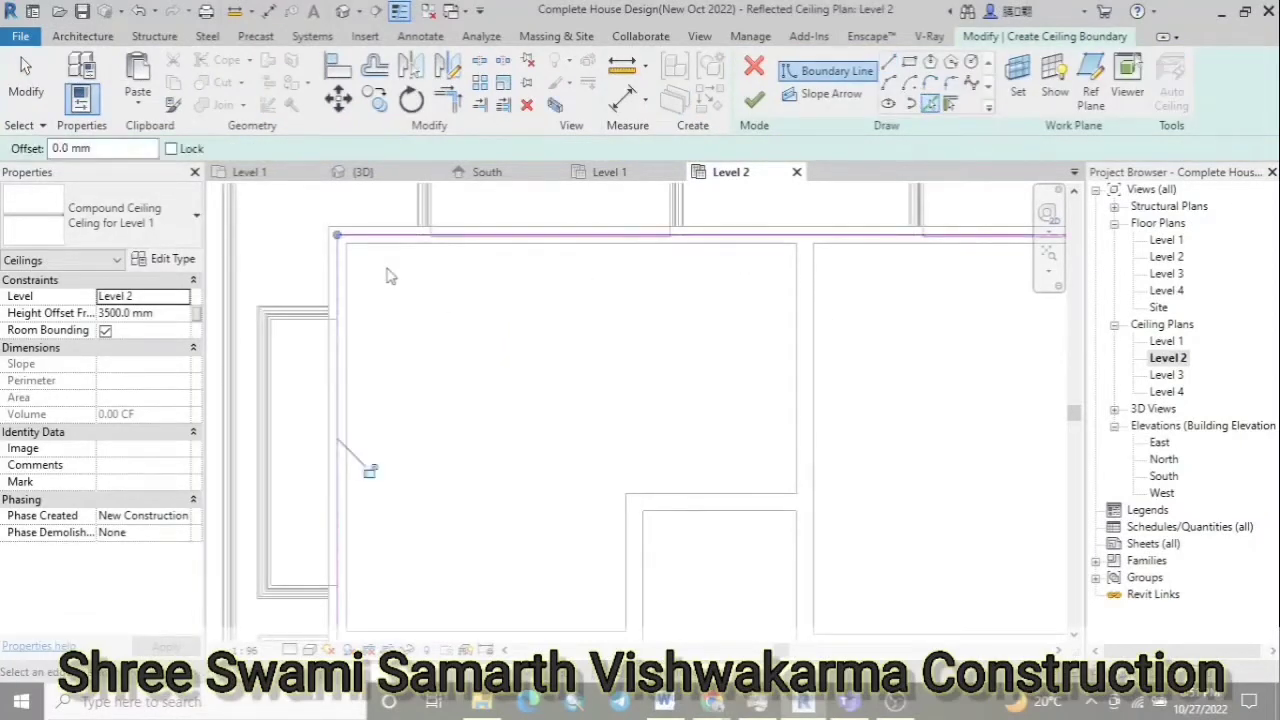
scroll(390, 277, down, 5)
scroll(743, 414, up, 3)
scroll(709, 406, up, 2)
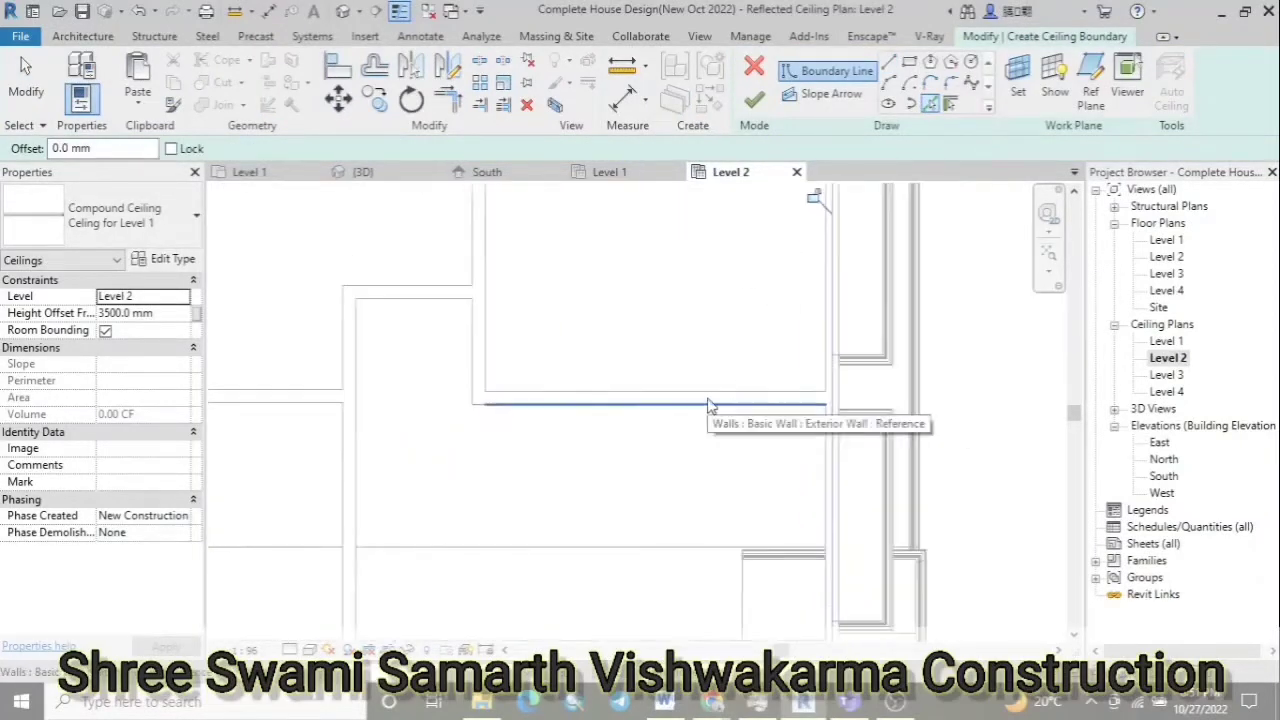
click(709, 406)
scroll(709, 406, up, 2)
scroll(600, 420, down, 2)
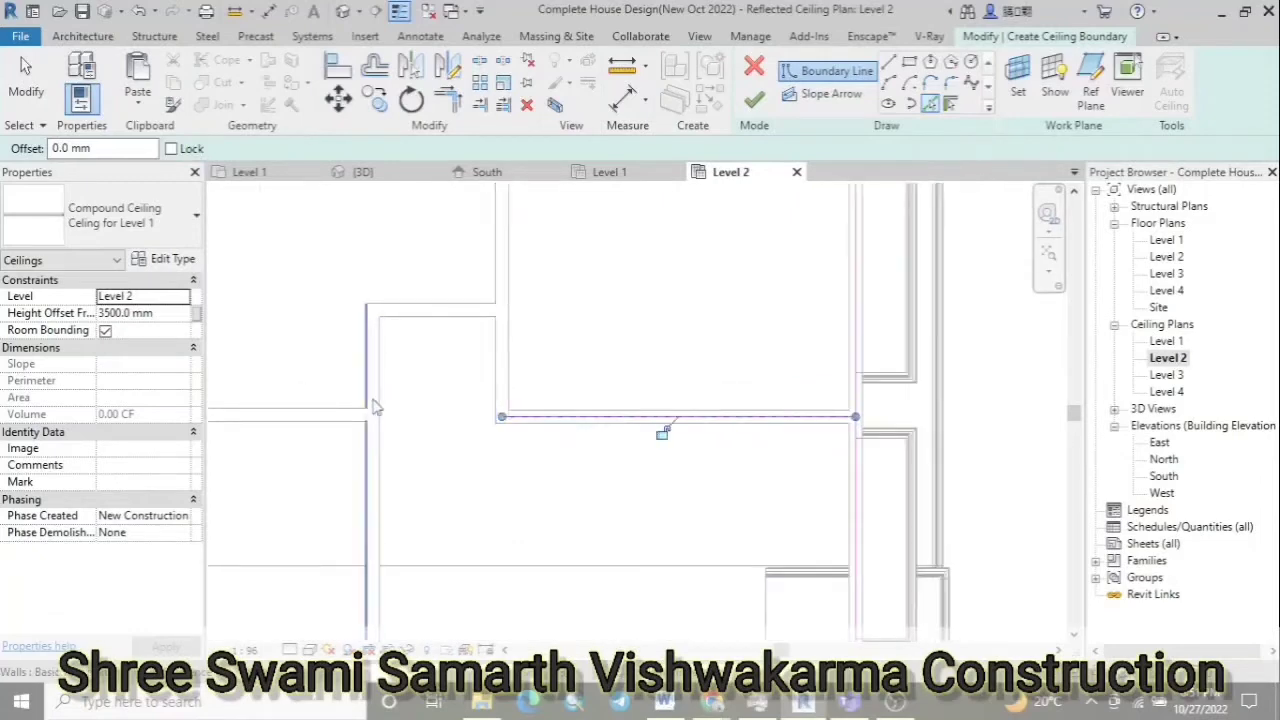
scroll(380, 400, down, 3)
scroll(571, 349, up, 3)
scroll(521, 313, up, 1)
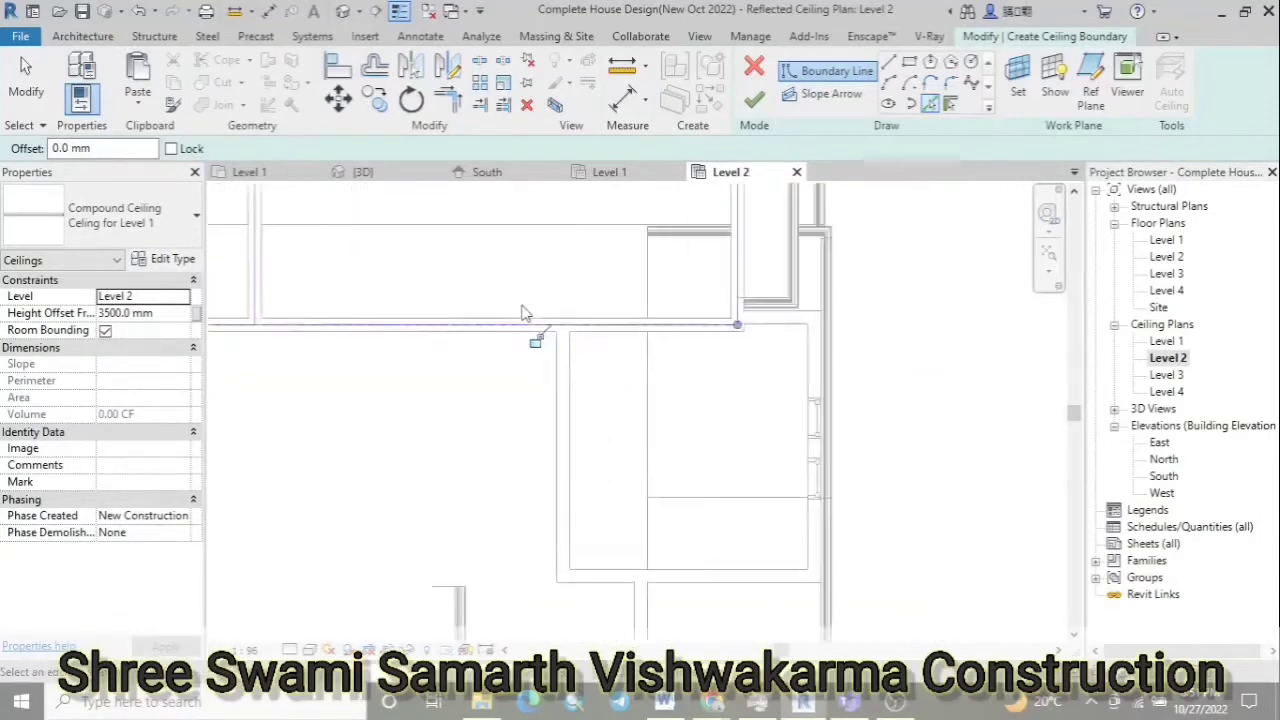
scroll(650, 325, down, 2)
scroll(713, 313, up, 2)
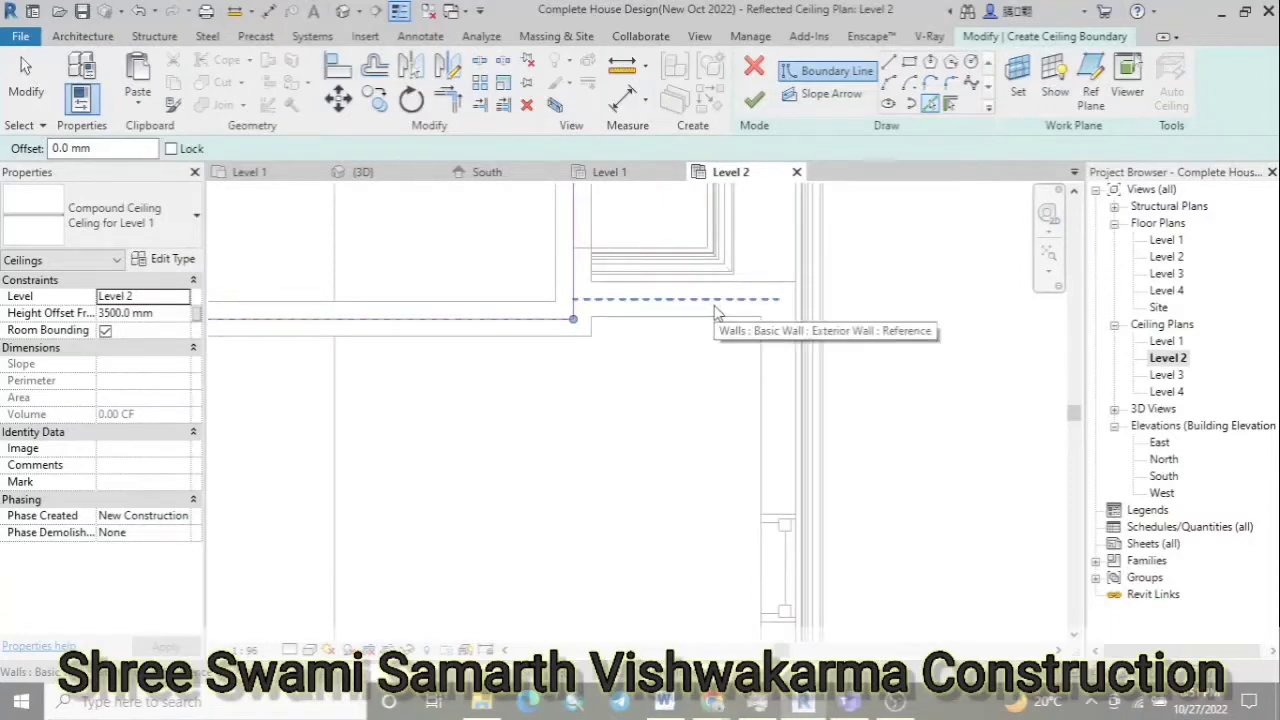
click(715, 313)
scroll(552, 310, down, 2)
click(630, 520)
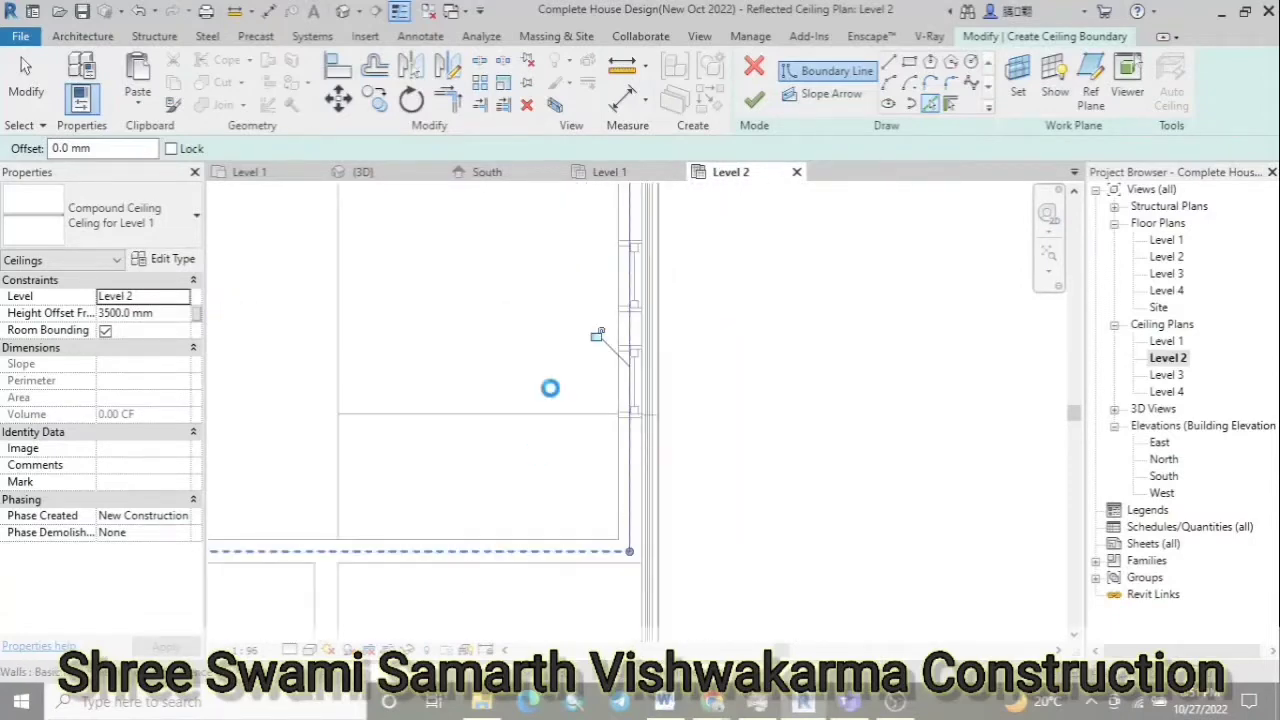
scroll(493, 300, down, 2)
scroll(493, 300, up, 1)
scroll(490, 300, down, 2)
scroll(482, 372, down, 2)
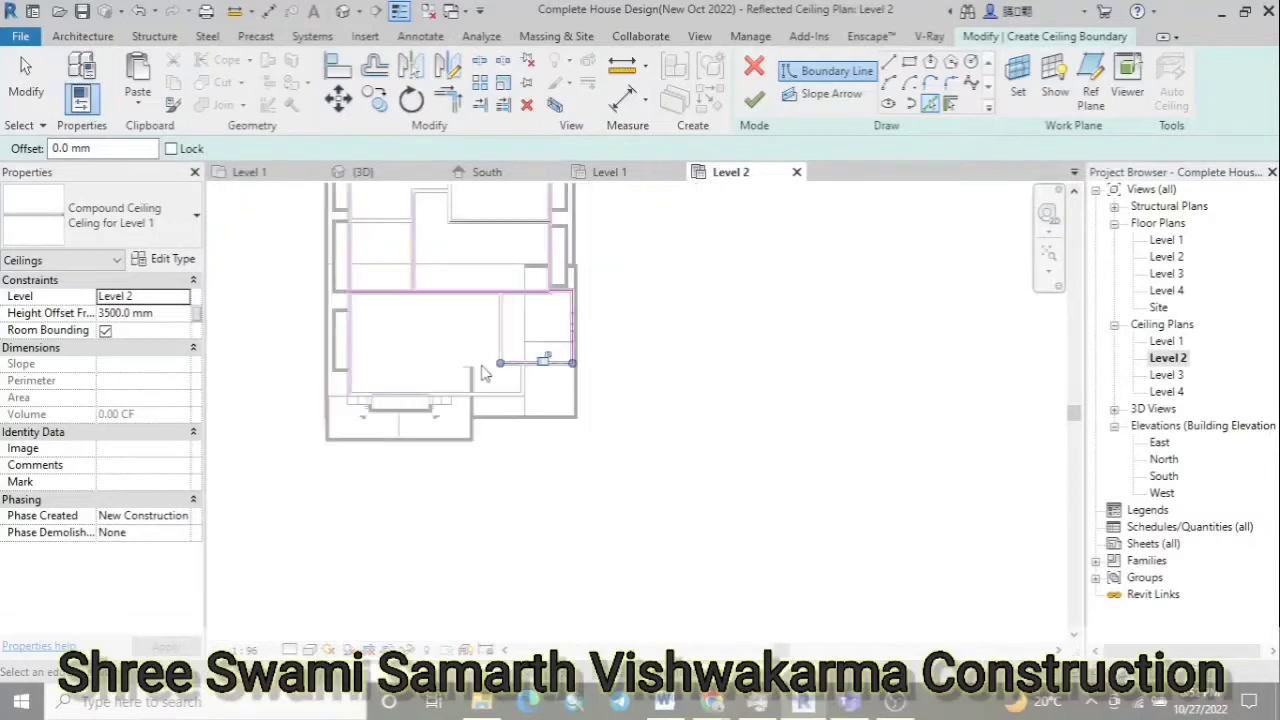
scroll(482, 372, up, 4)
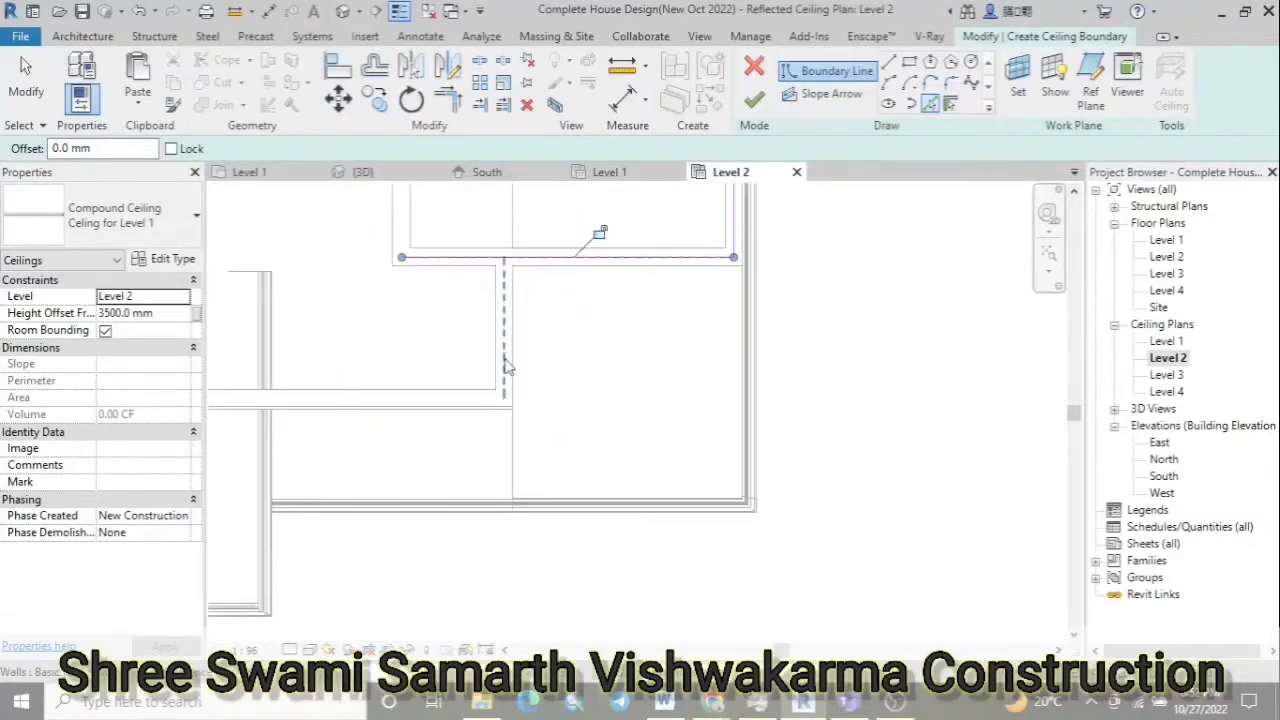
scroll(814, 430, down, 2)
scroll(630, 340, up, 1)
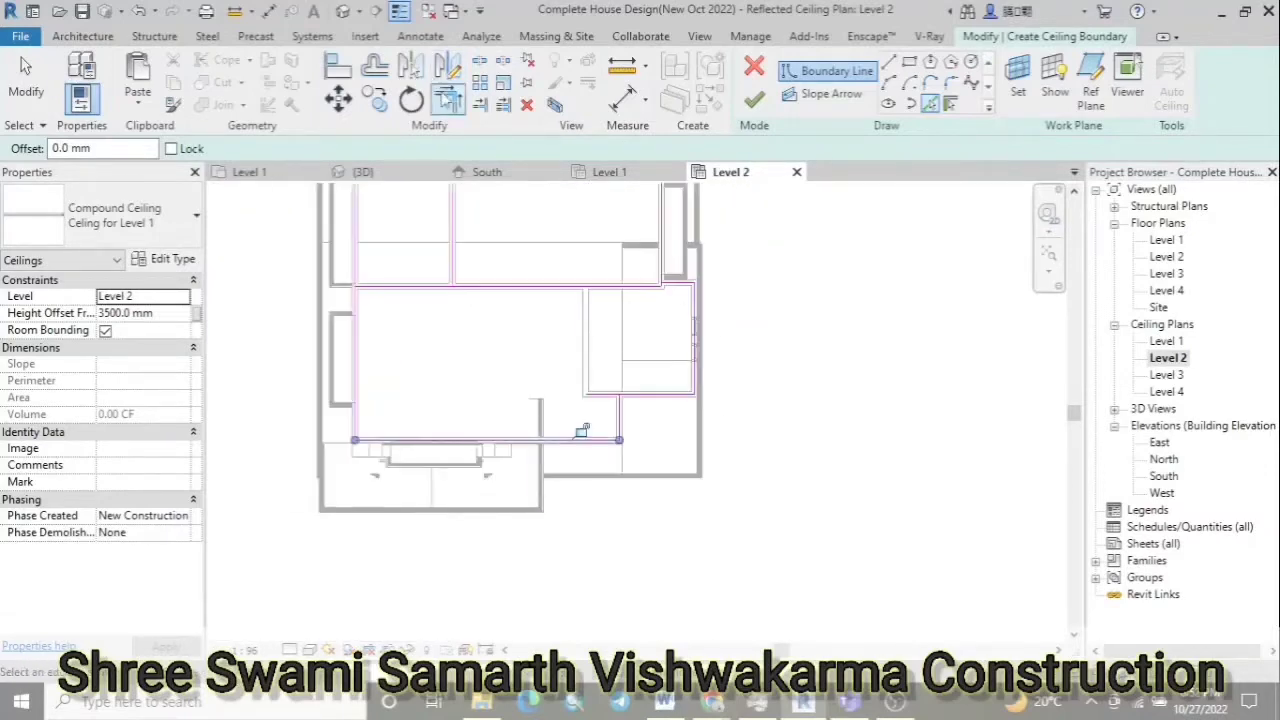
Delete a stray vertical sketch line from the ceiling boundary
key(Escape)
scroll(686, 263, up, 2)
scroll(686, 263, up, 2)
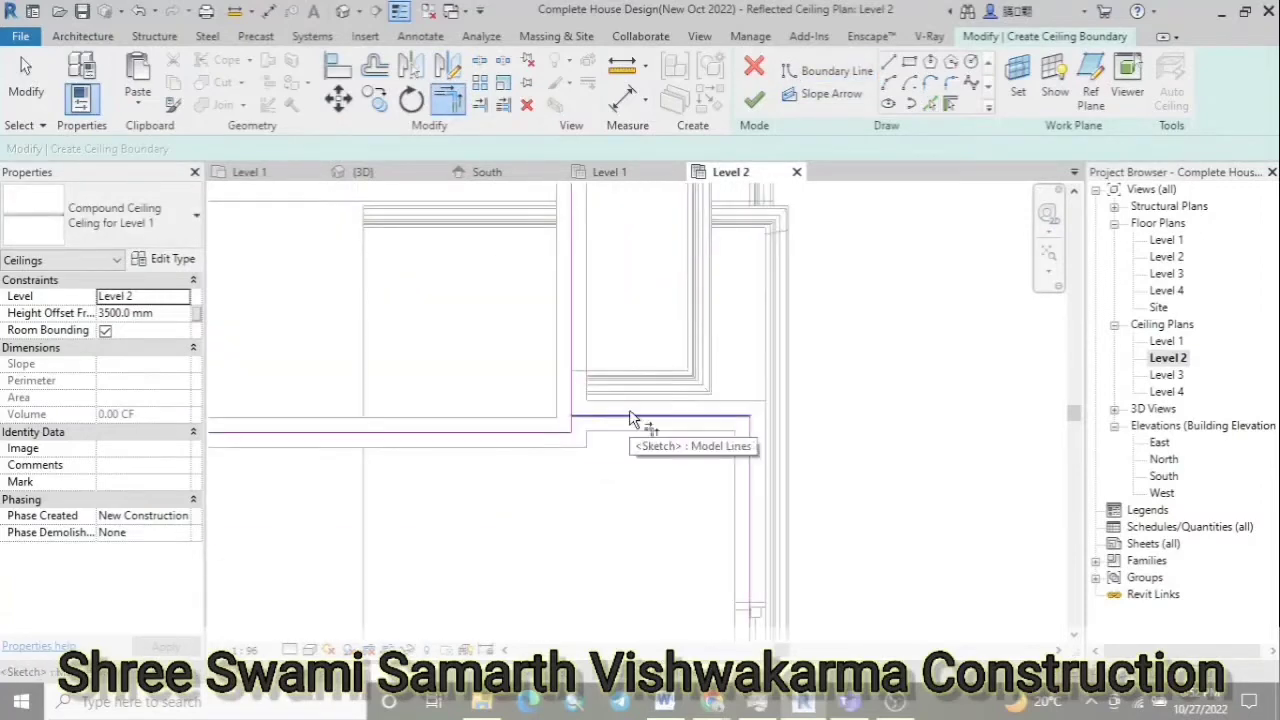
click(574, 432)
key(Delete)
scroll(630, 530, down, 1)
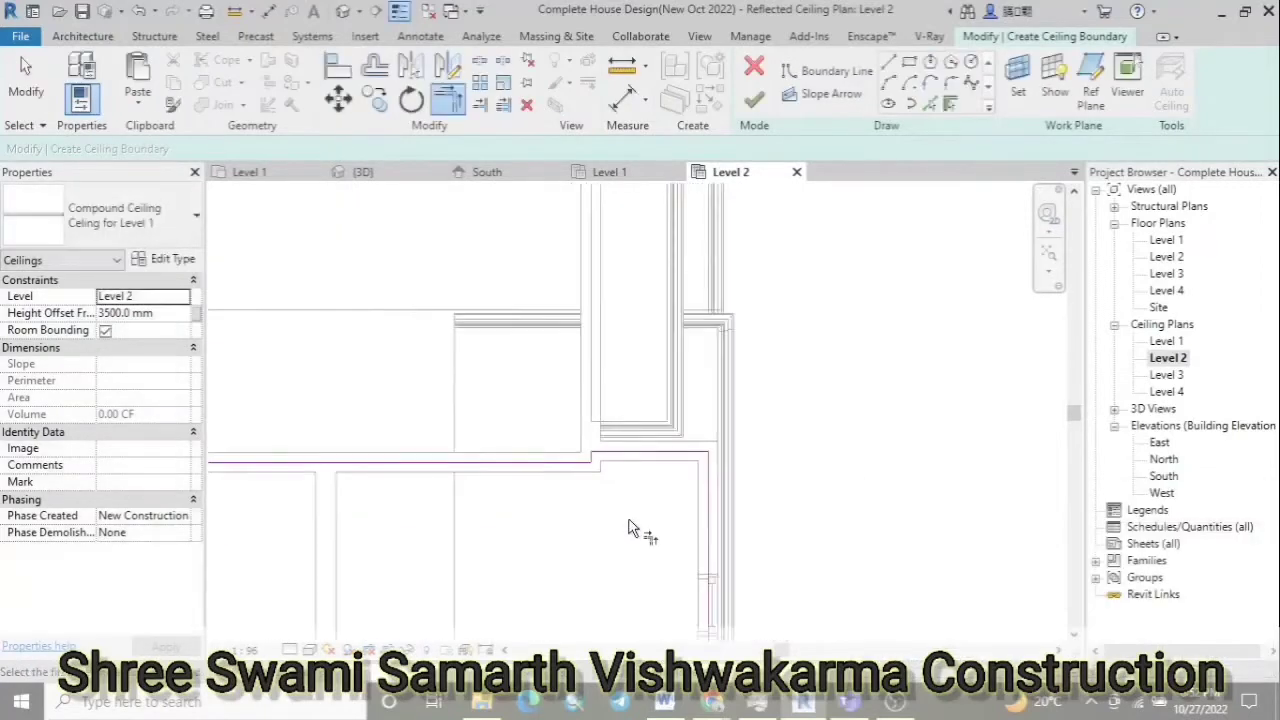
scroll(630, 530, down, 1)
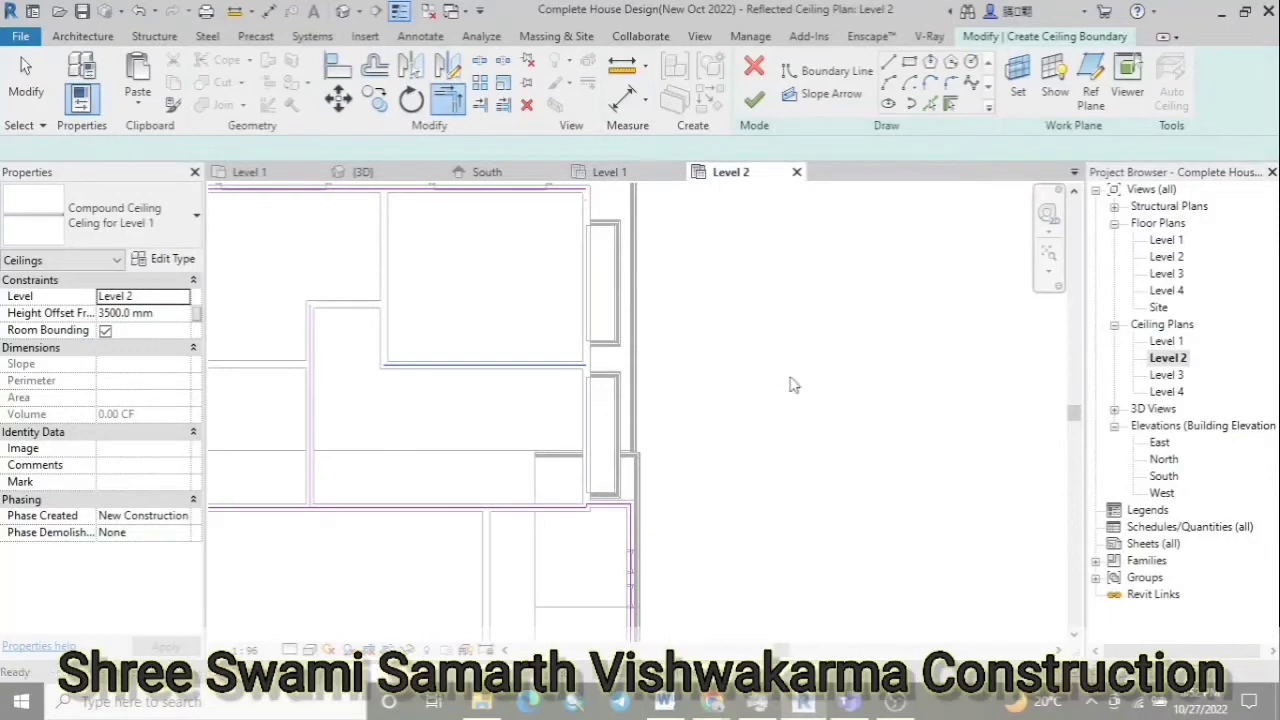
Draw boundary lines closing the corner, running 3517.7 mm right to the inner corner
click(887, 62)
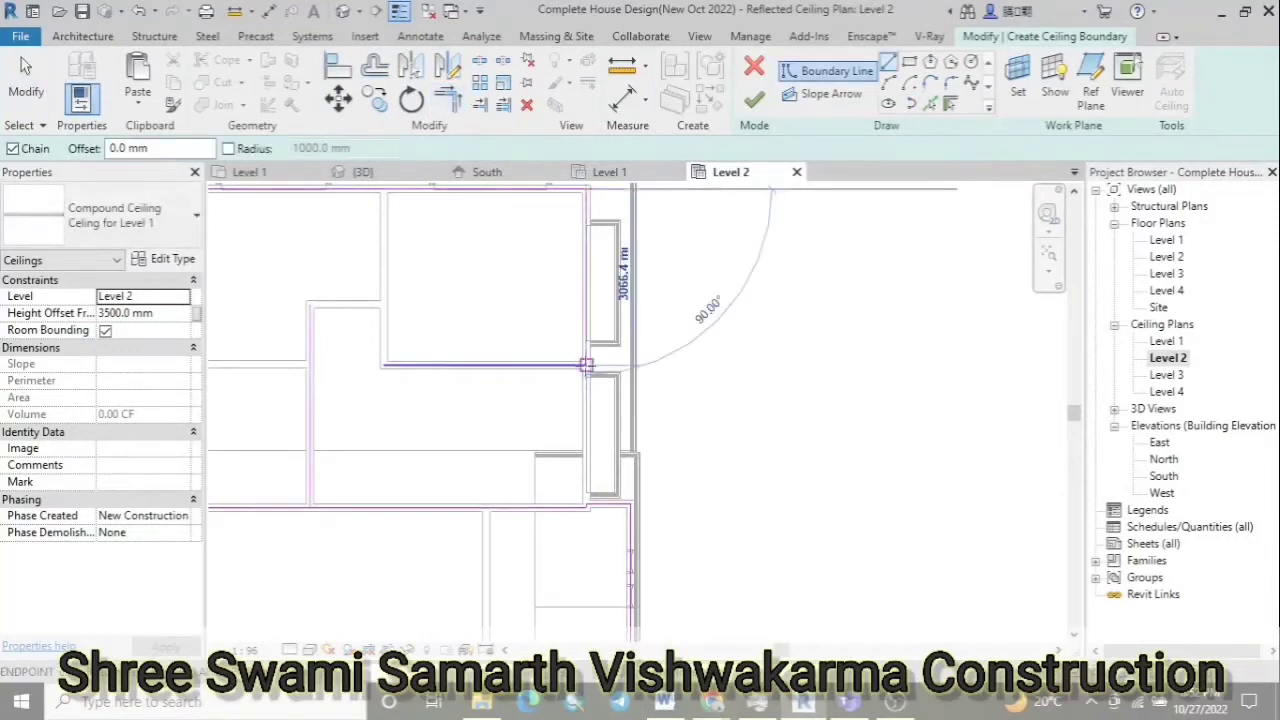
scroll(812, 441, down, 2)
scroll(543, 376, up, 2)
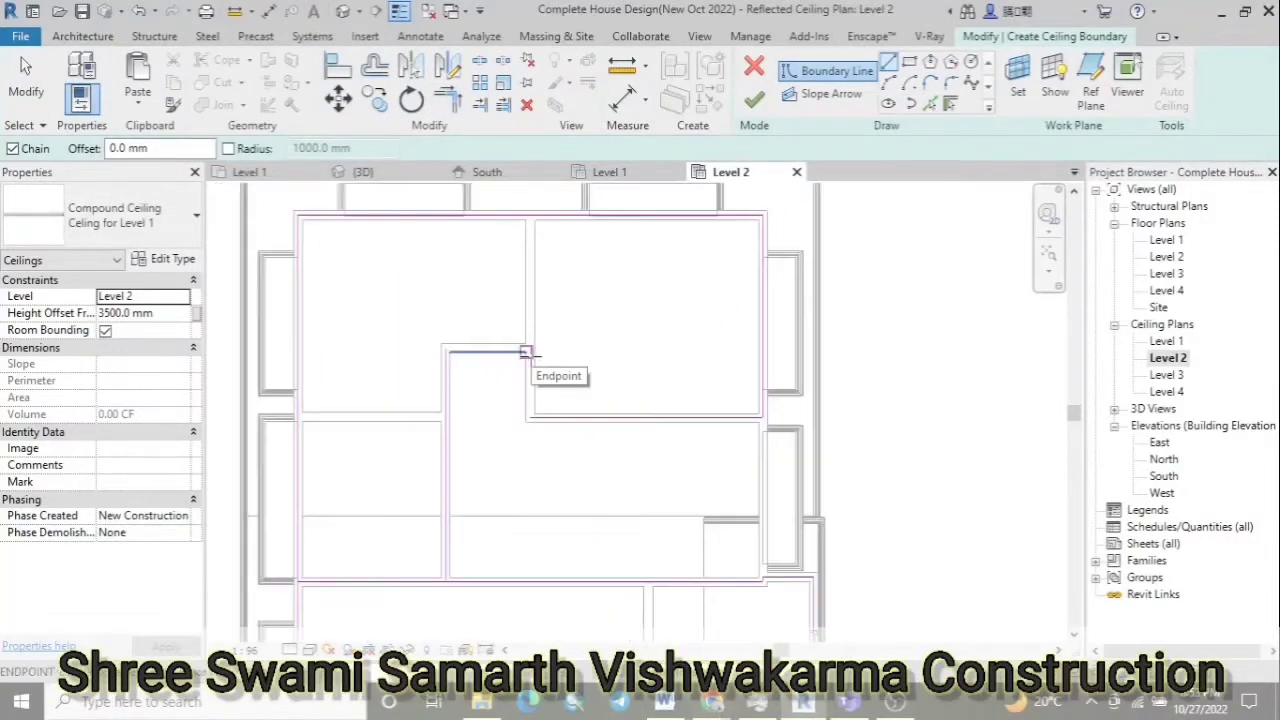
scroll(530, 357, up, 1)
click(530, 346)
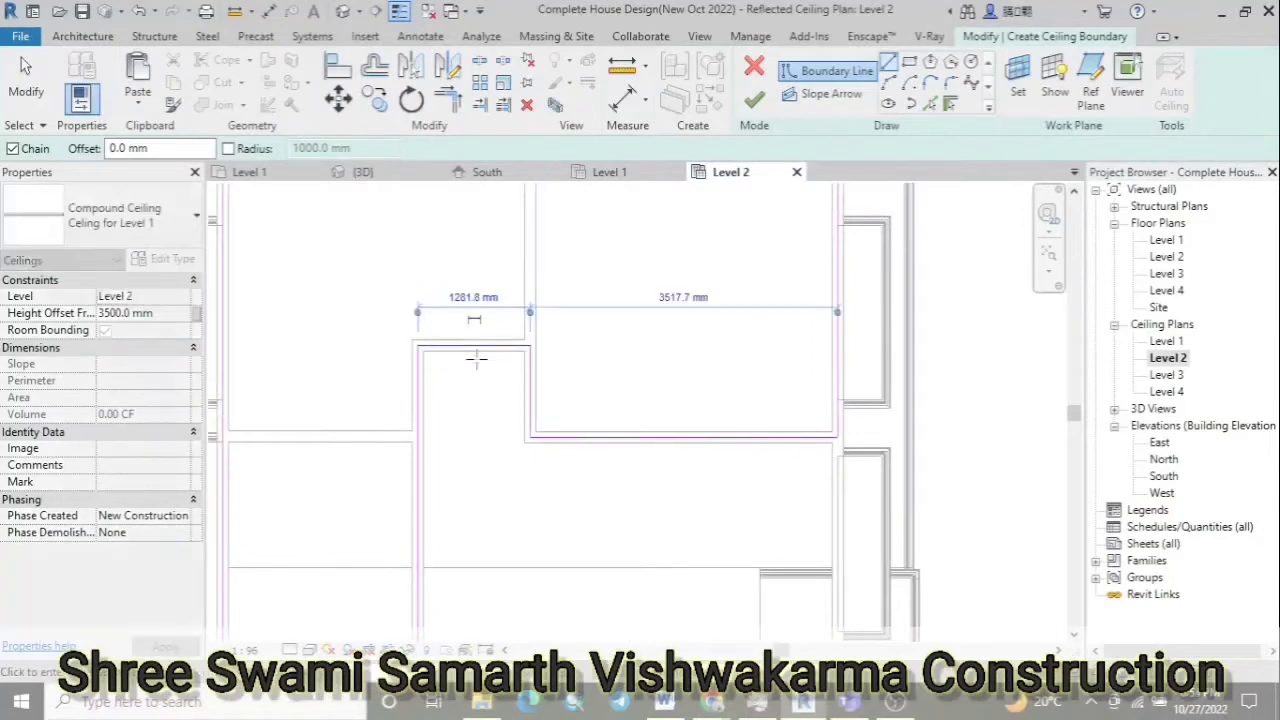
scroll(476, 324, down, 2)
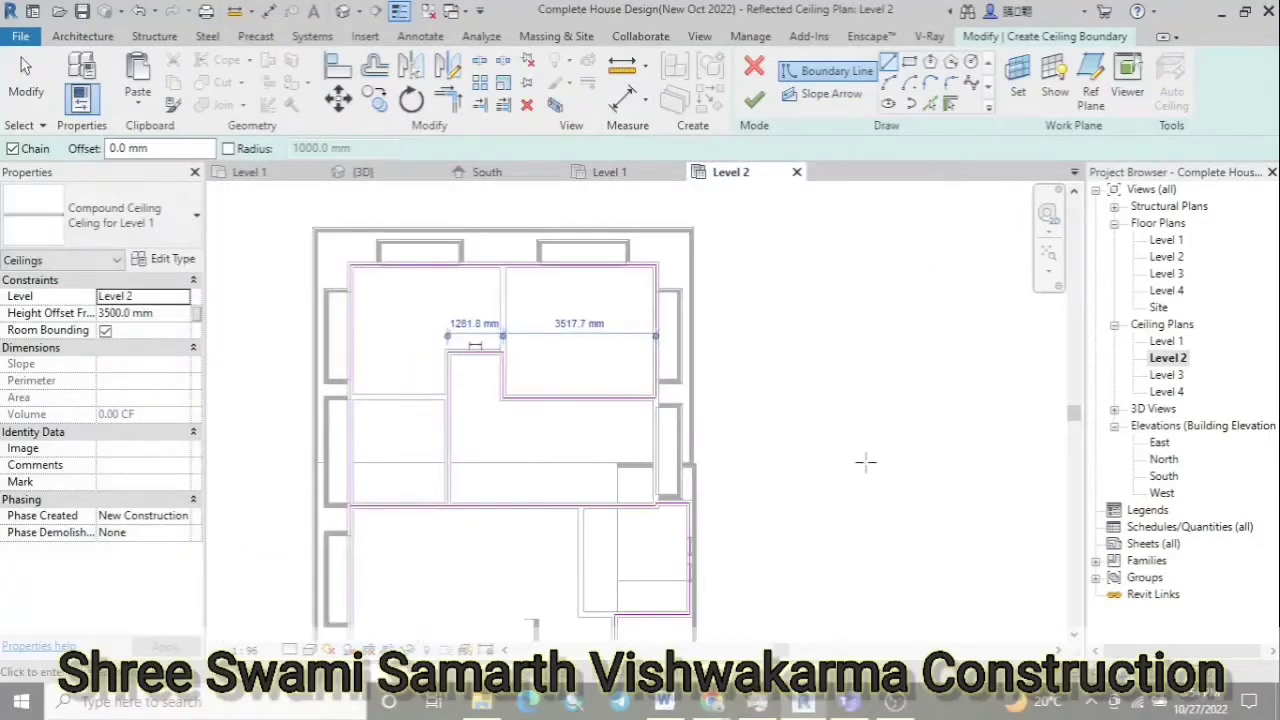
scroll(505, 400, up, 2)
click(498, 397)
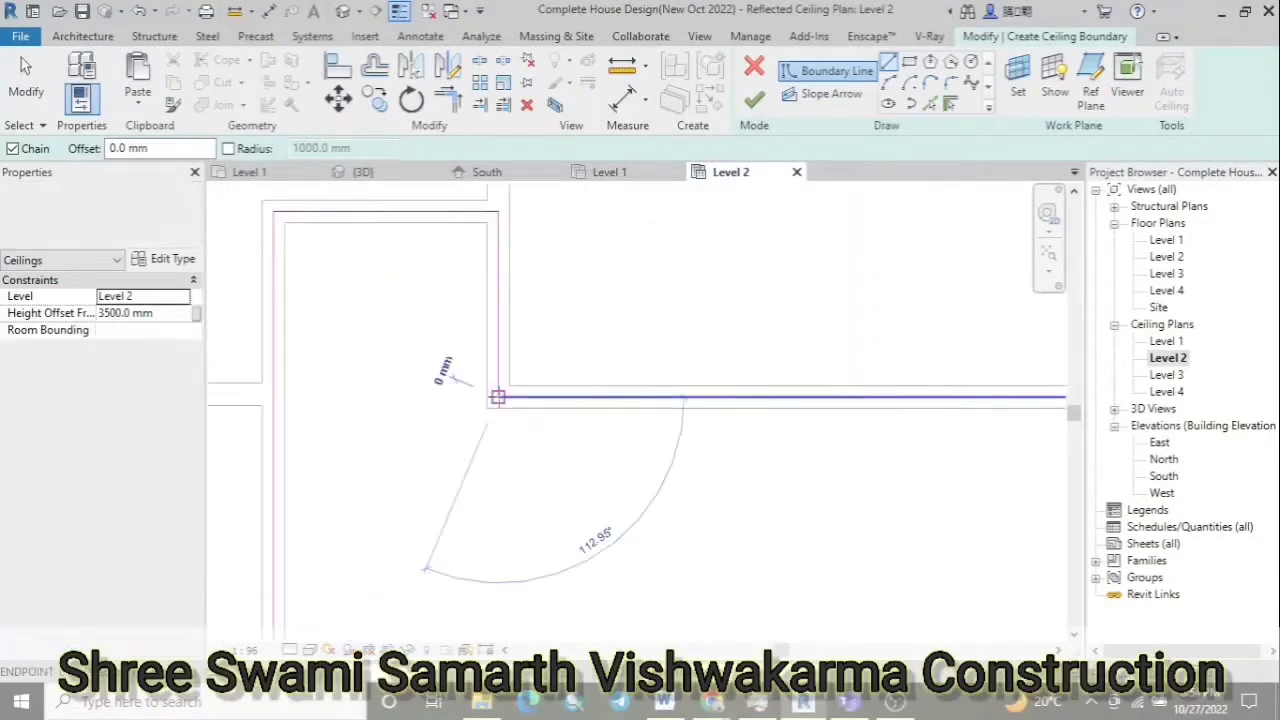
scroll(466, 340, down, 1)
scroll(498, 397, down, 1)
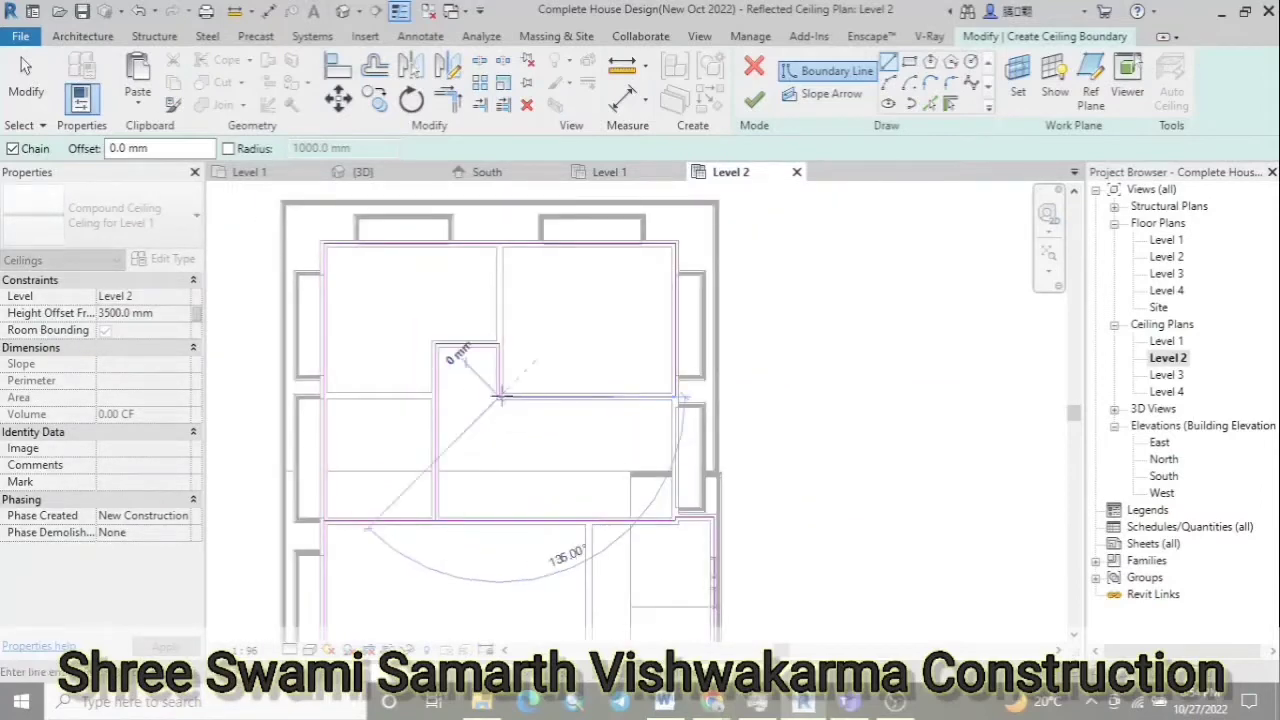
click(609, 172)
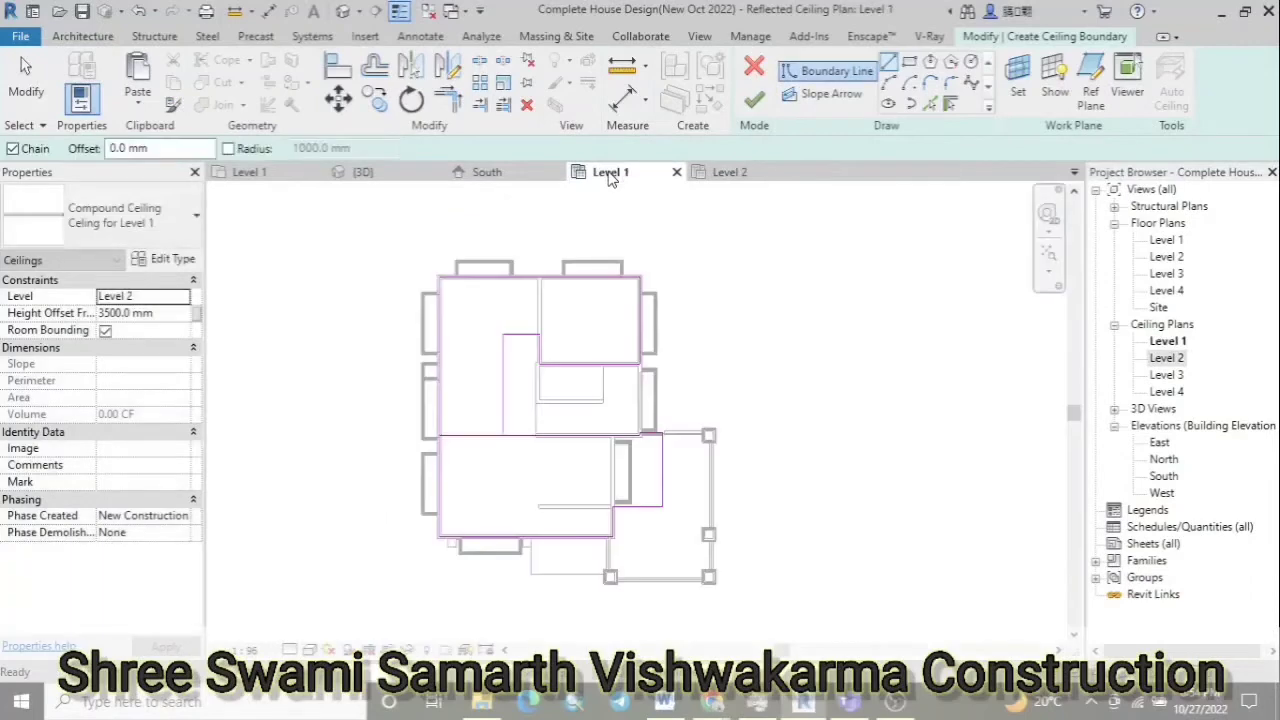
click(730, 172)
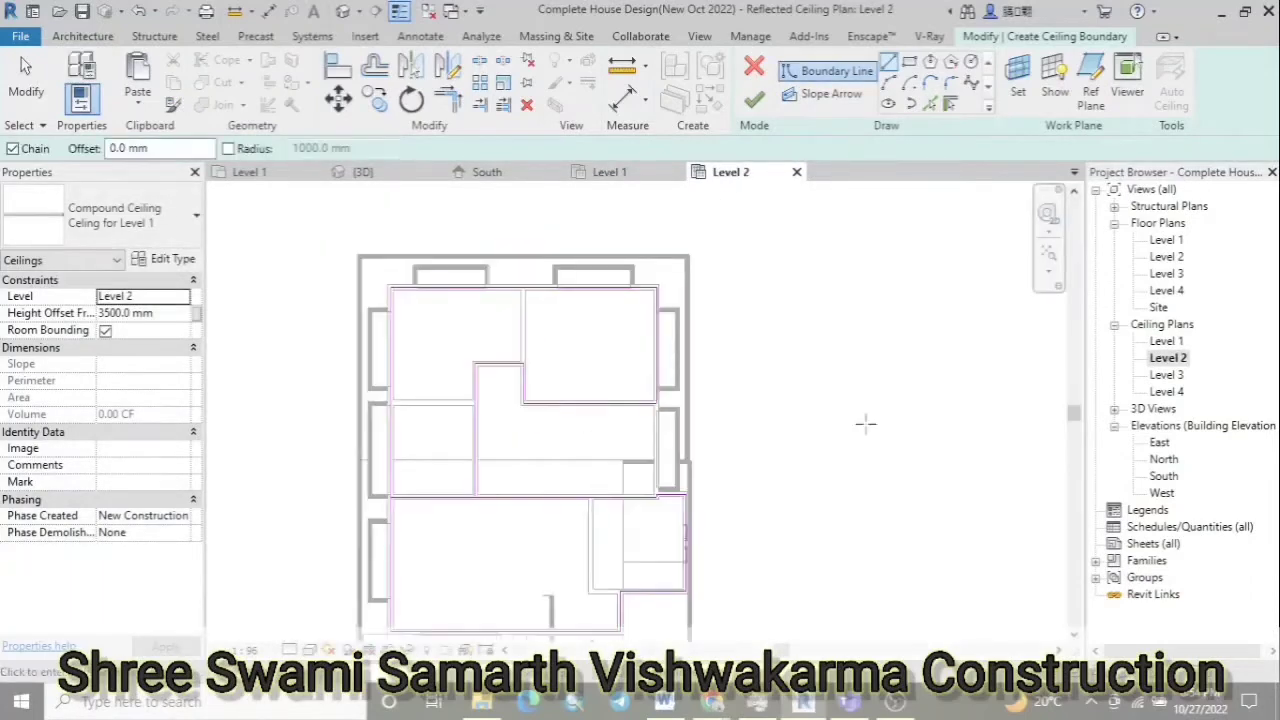
Remove the overlapping sketch lines and finish the 699.53 SF ceiling at 3500 mm offset
key(Escape)
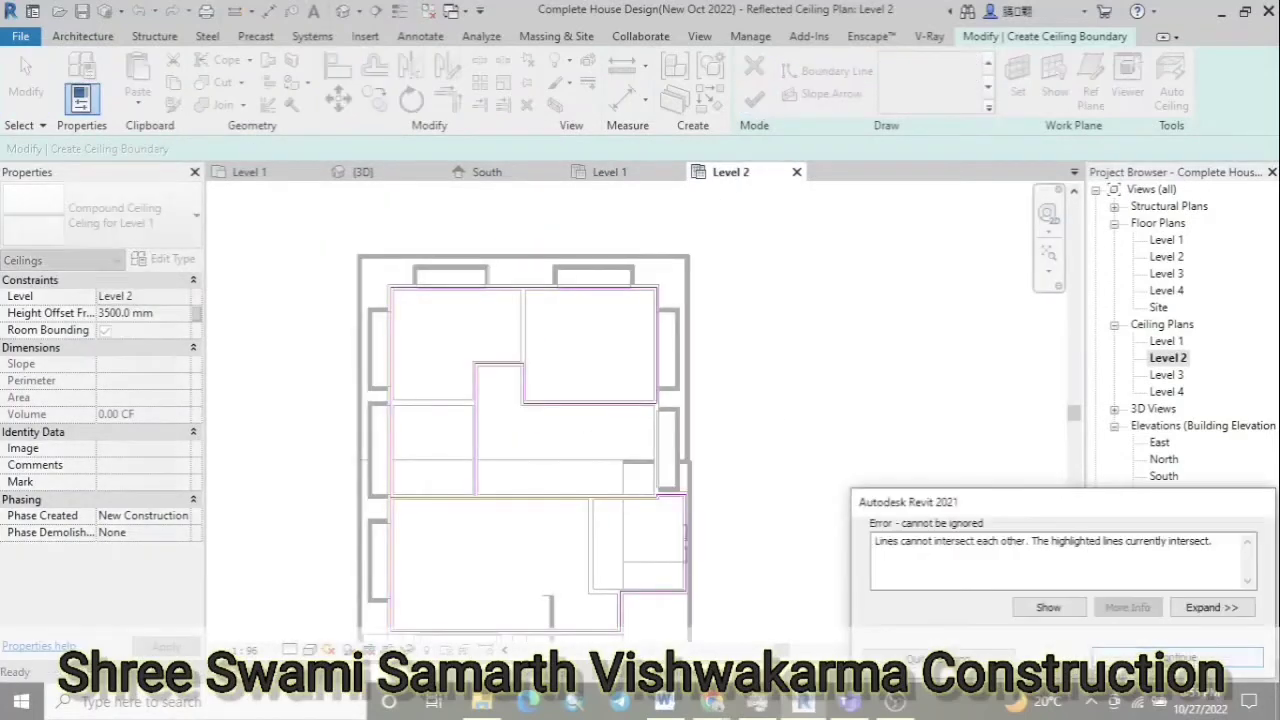
key(Return)
click(543, 456)
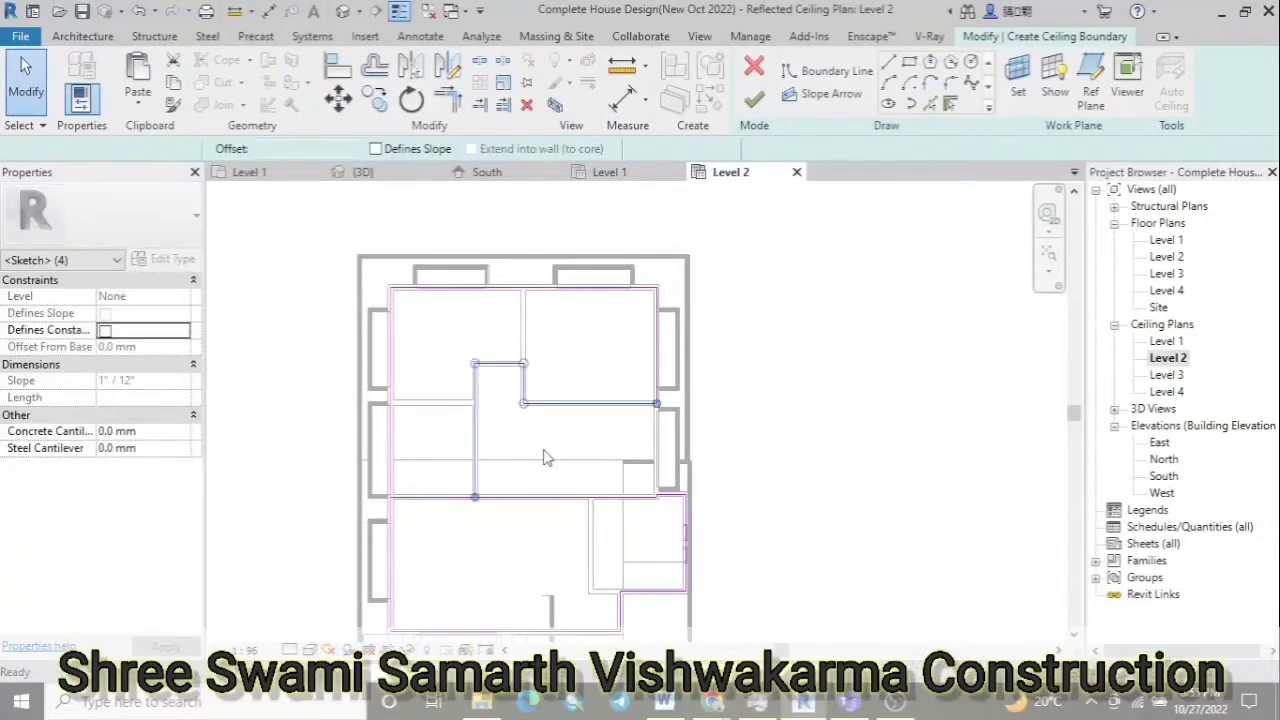
key(Escape)
click(587, 488)
key(Escape)
scroll(696, 537, up, 5)
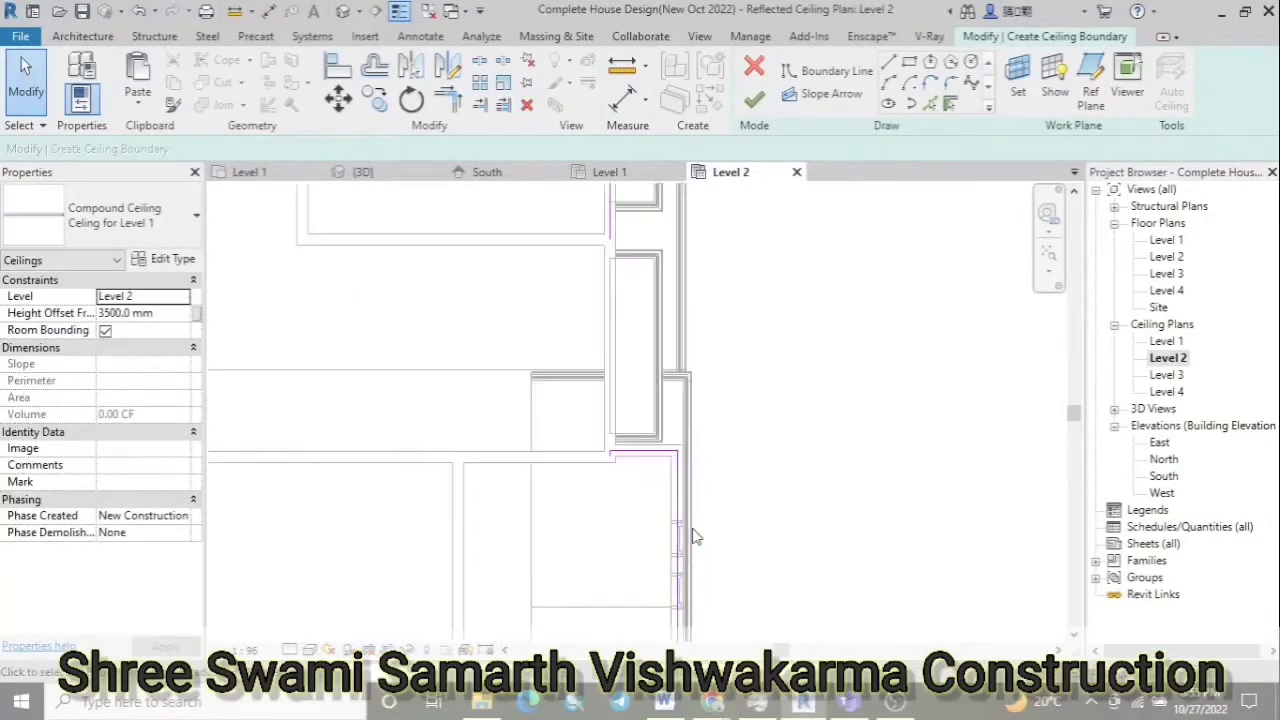
scroll(600, 450, up, 2)
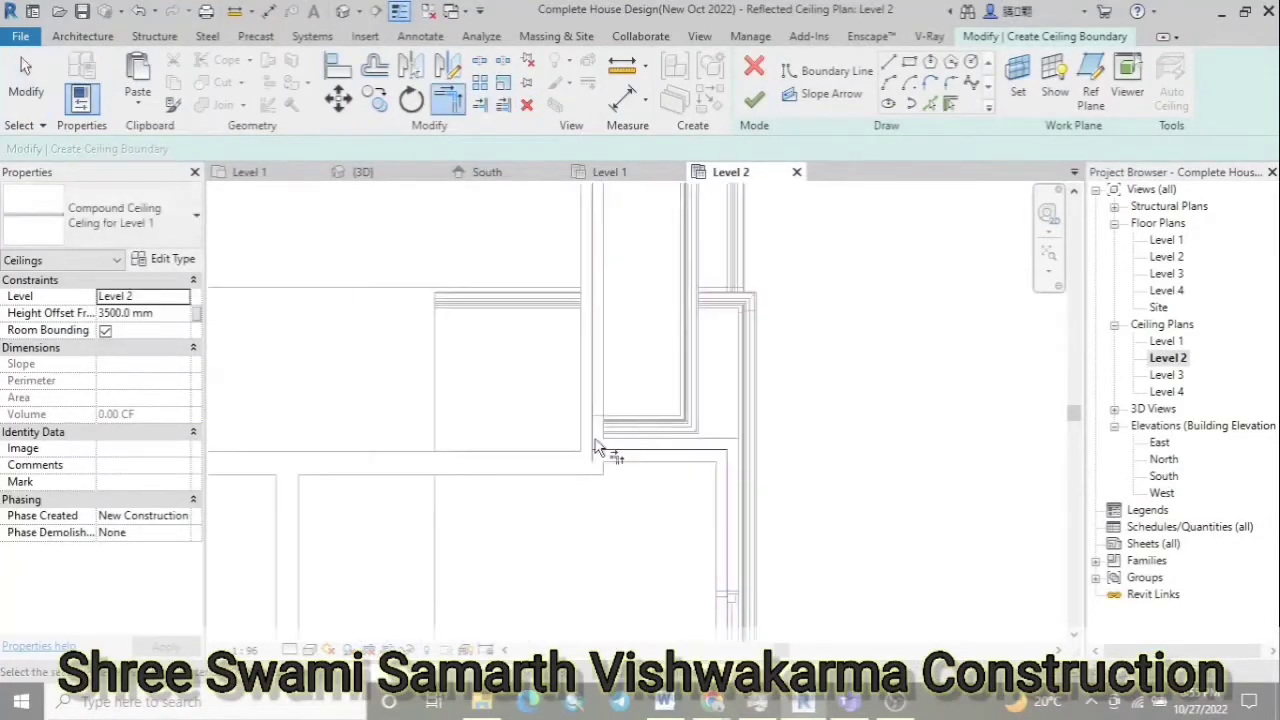
click(614, 458)
key(Escape)
scroll(789, 466, down, 2)
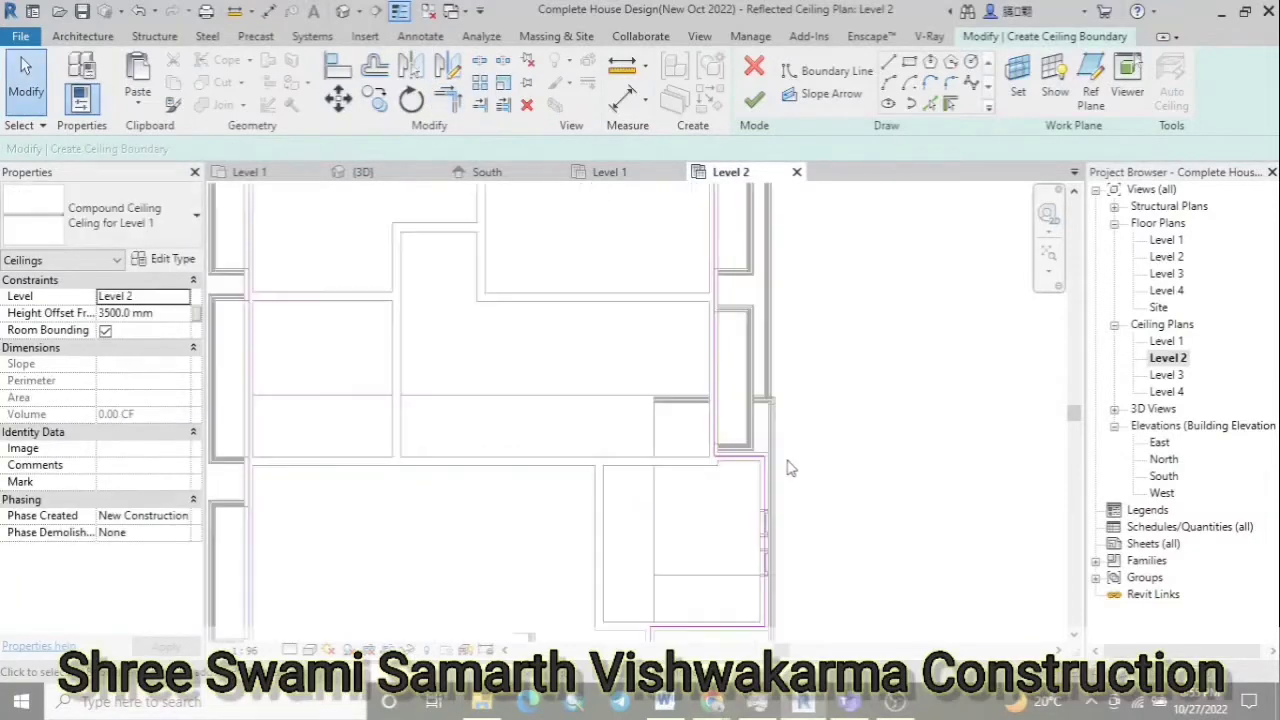
scroll(790, 470, down, 3)
click(754, 99)
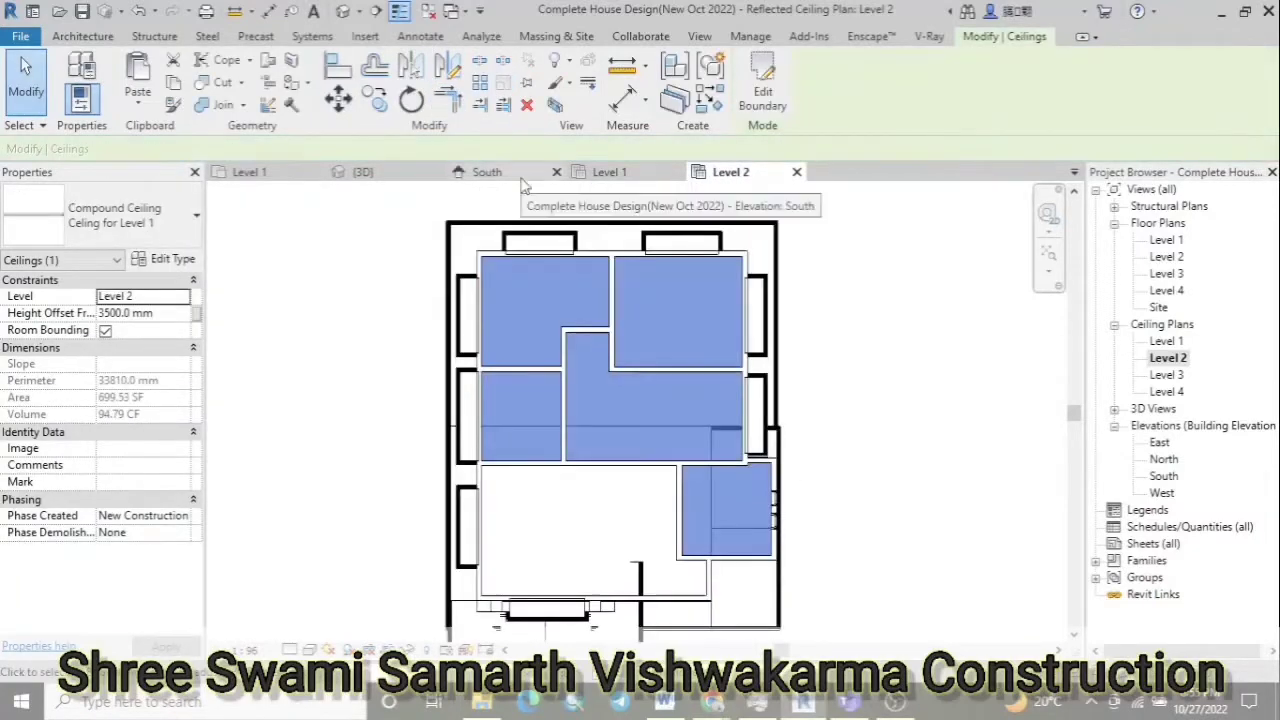
click(363, 172)
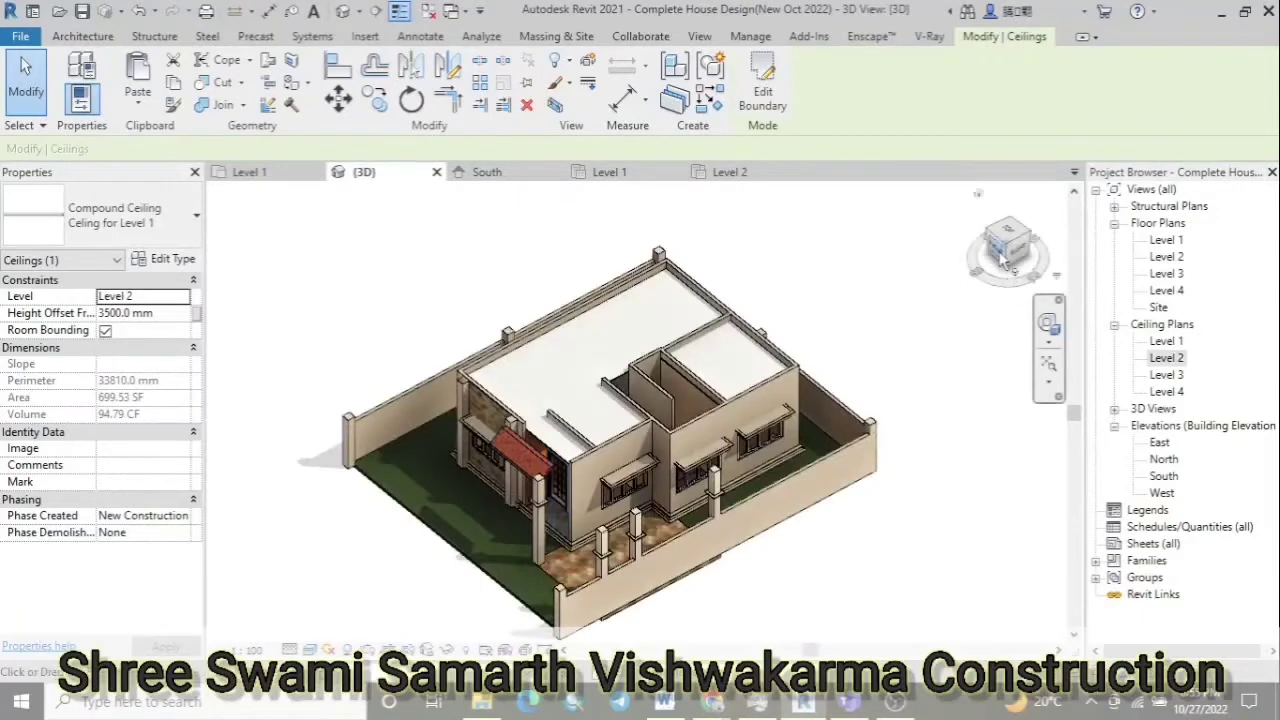
Raise the section box top above the upper storey in the 3D view
click(998, 258)
click(620, 407)
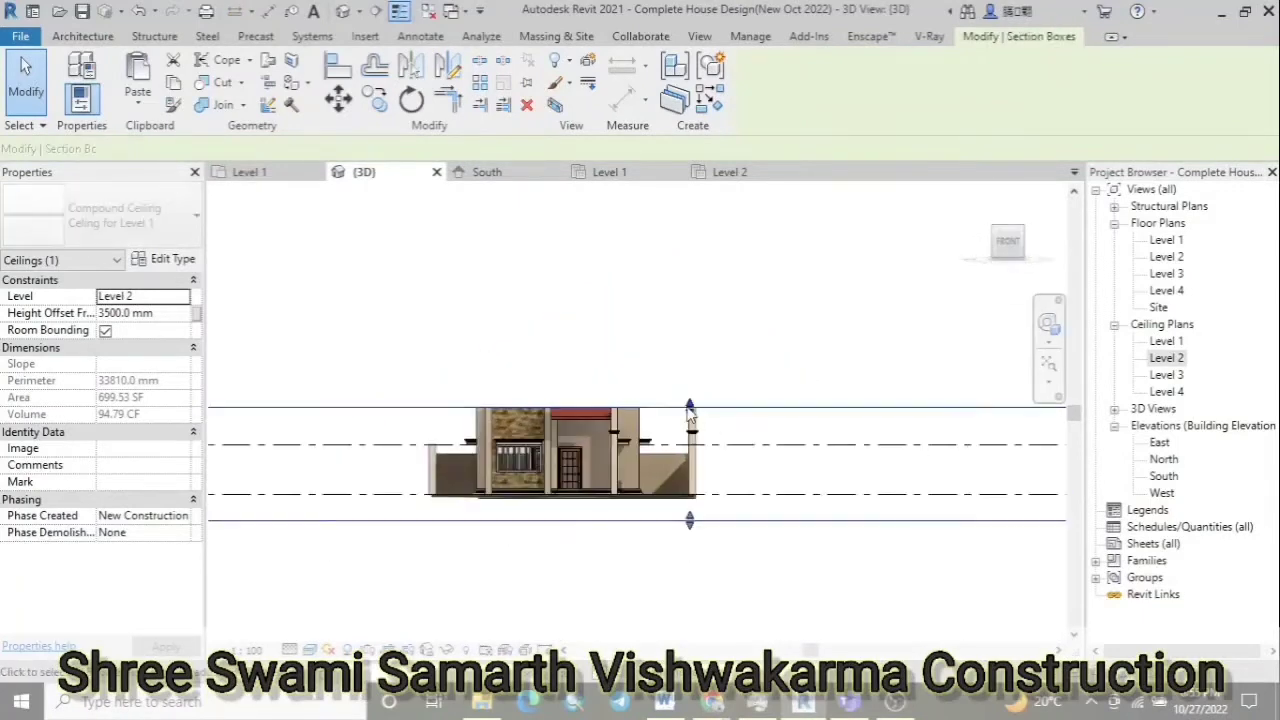
drag(689, 407, 689, 345)
mouse_move(1008, 241)
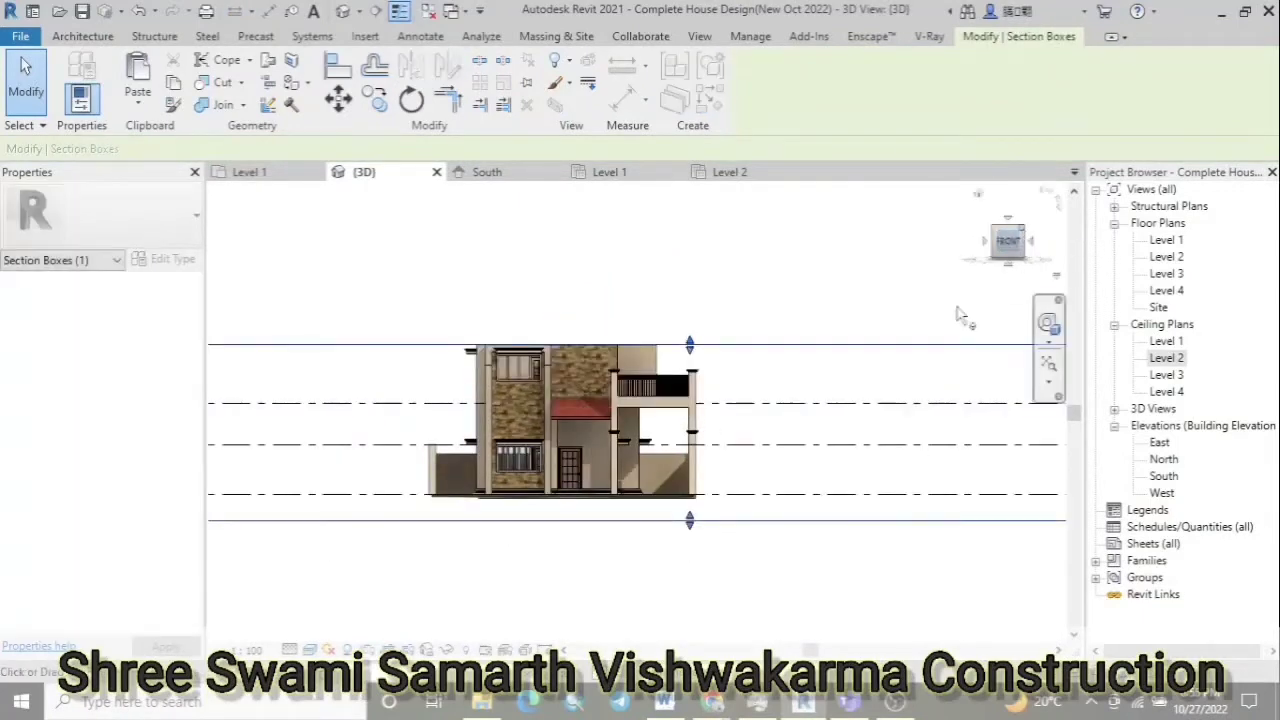
click(978, 193)
scroll(593, 481, up, 2)
scroll(593, 481, up, 4)
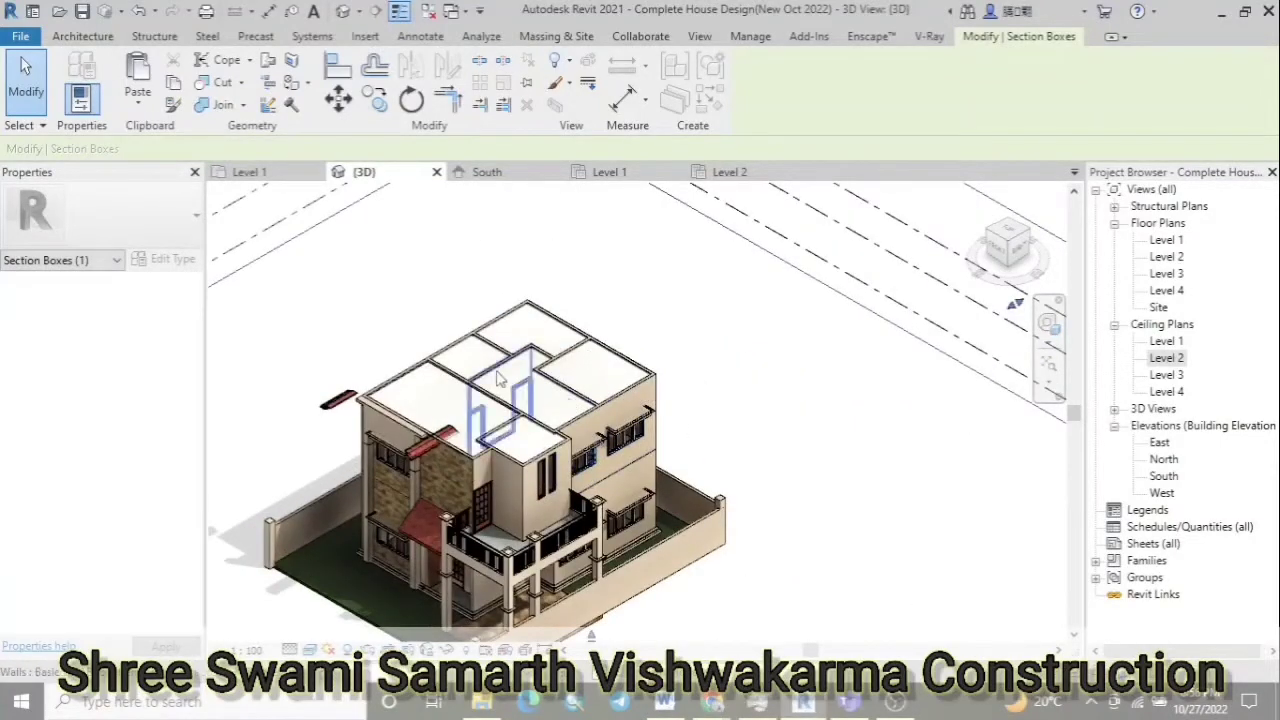
Inspect the top Level 2 ceiling, then close the extra Level 1 and Level 2 views
click(443, 383)
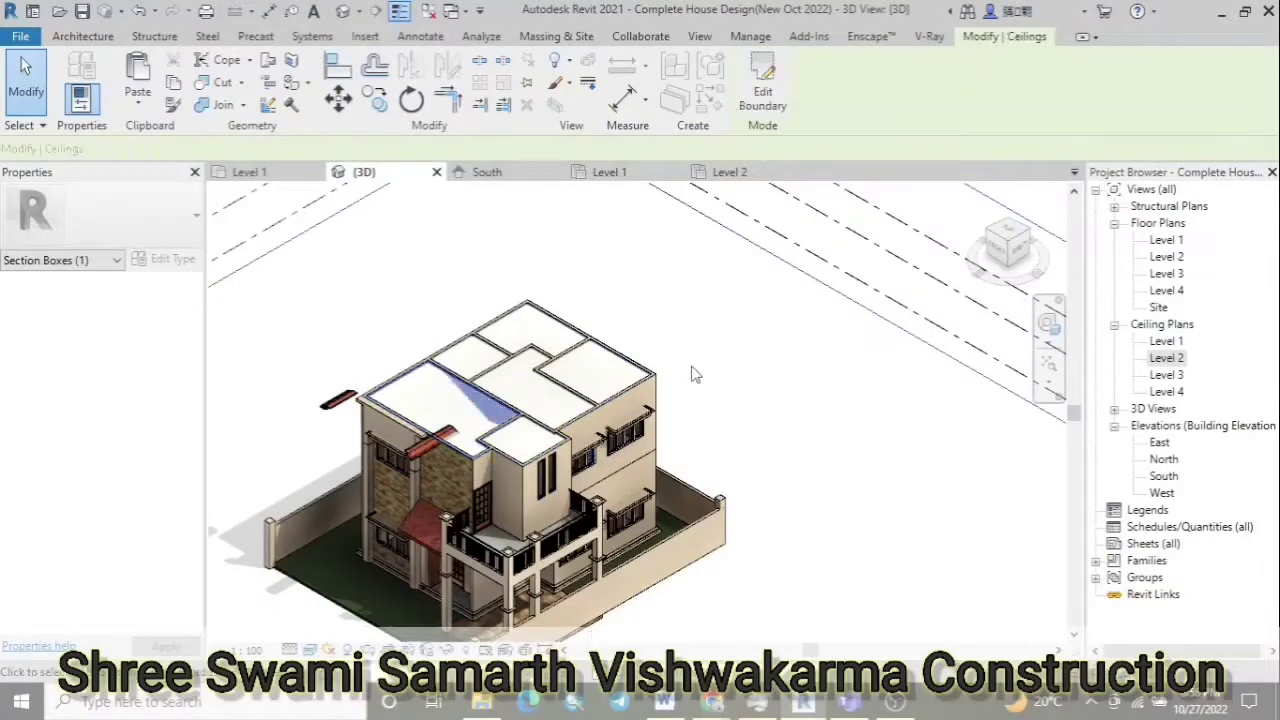
key(Escape)
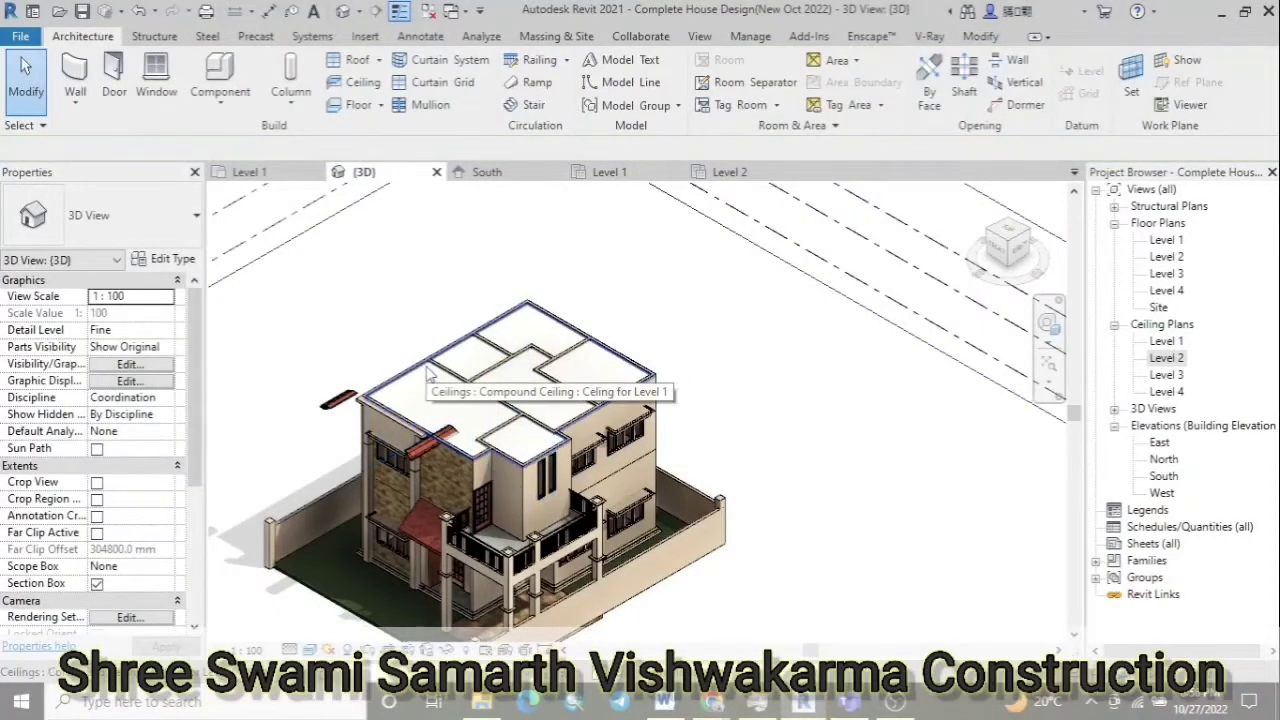
click(428, 372)
scroll(862, 386, down, 2)
click(862, 386)
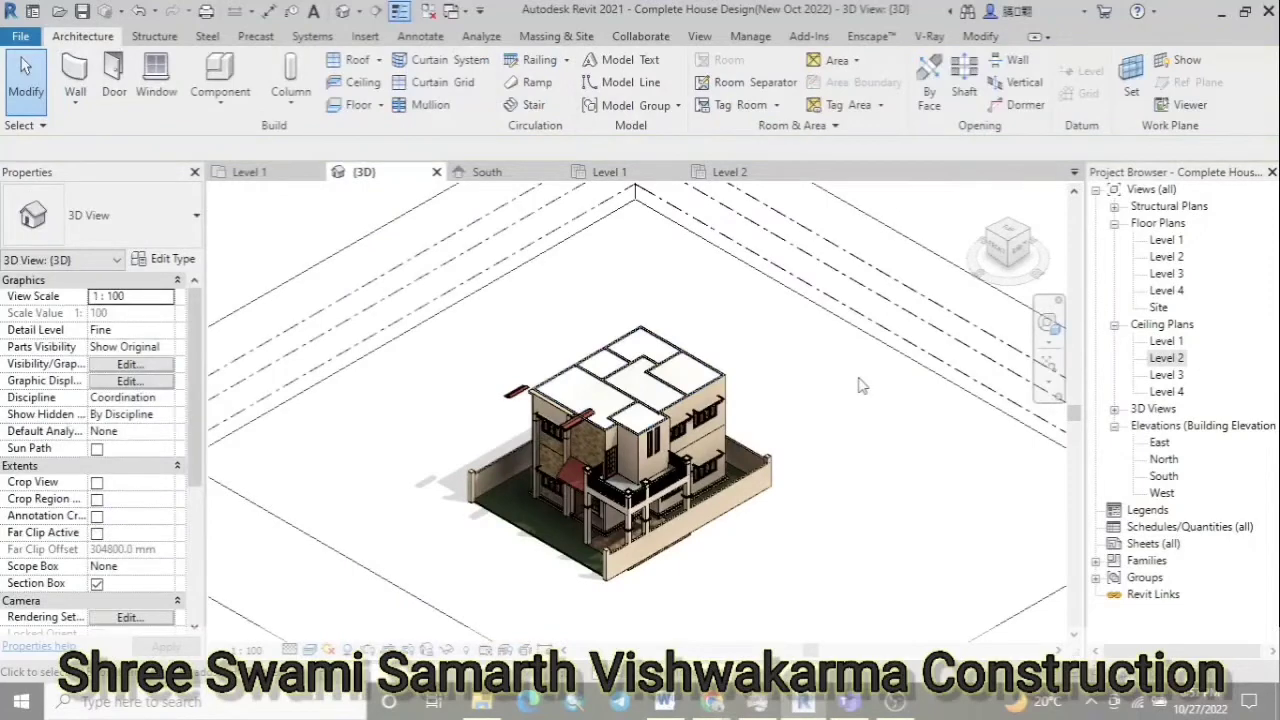
click(1020, 250)
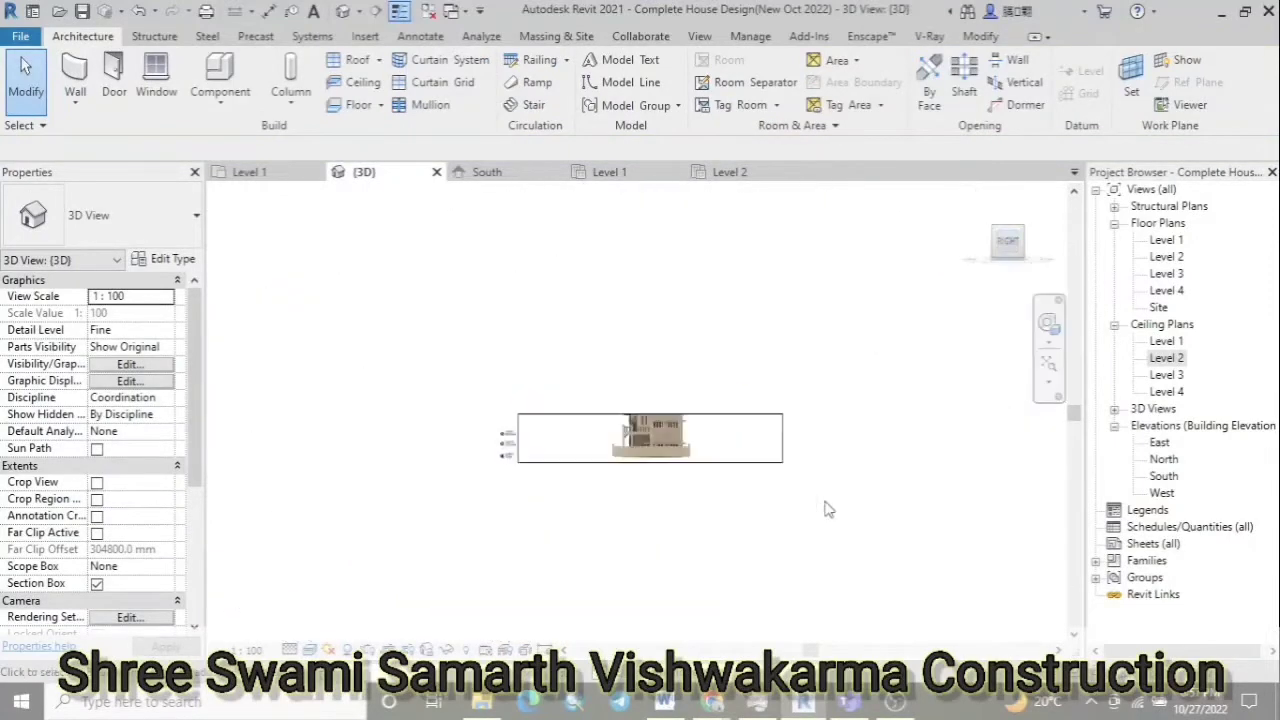
click(677, 172)
click(677, 172)
In the Level 1 plan, start a stair with Location Line set to Run: Right and review its type
click(250, 172)
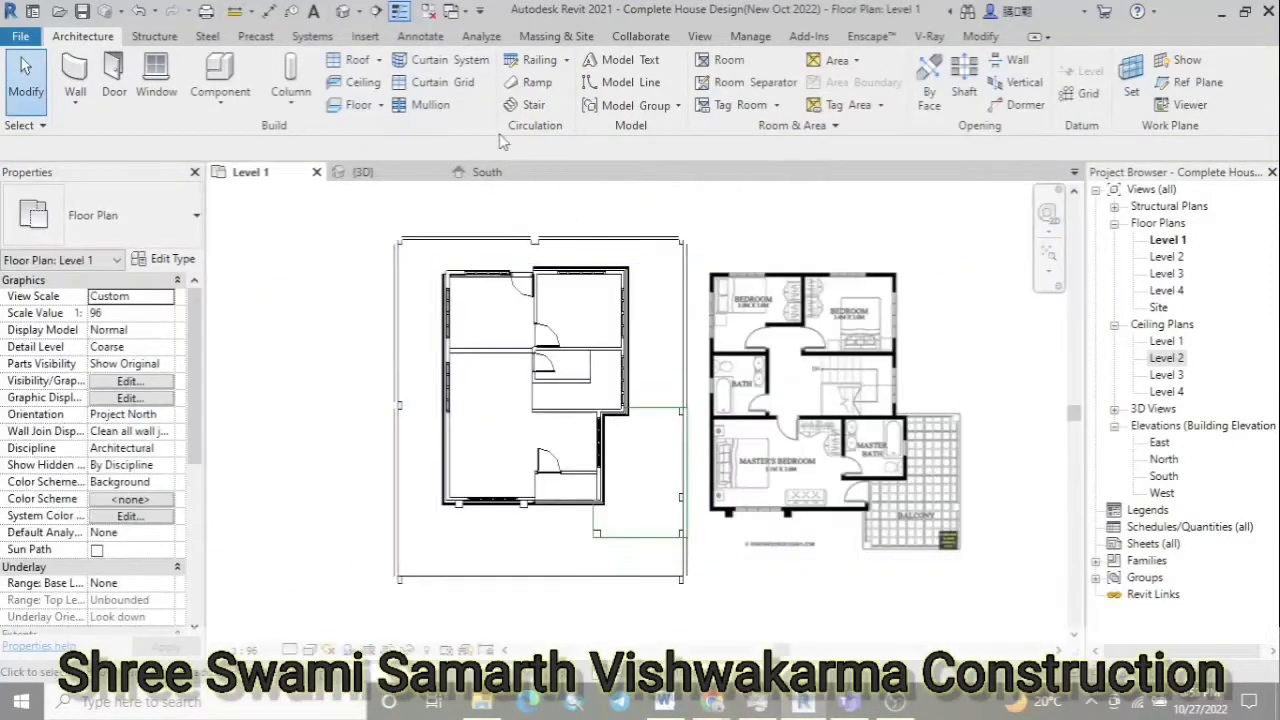
click(533, 104)
scroll(607, 350, up, 4)
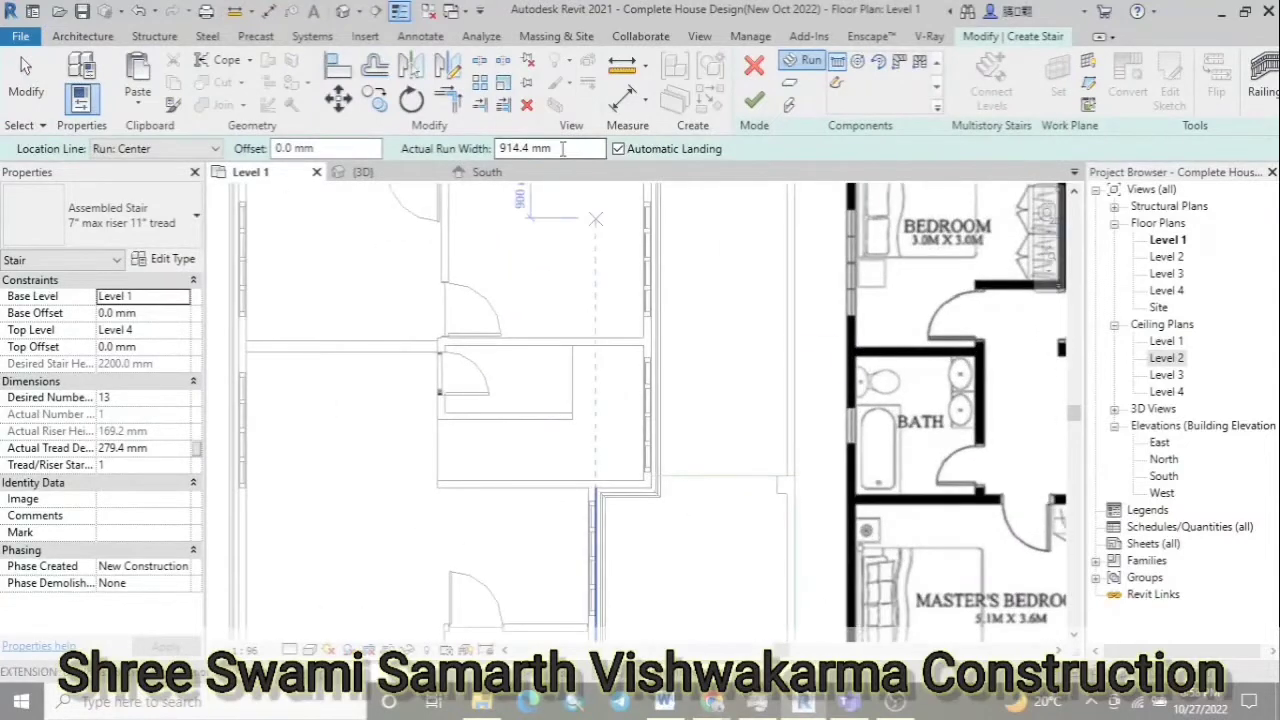
text(1160)
click(218, 149)
click(140, 214)
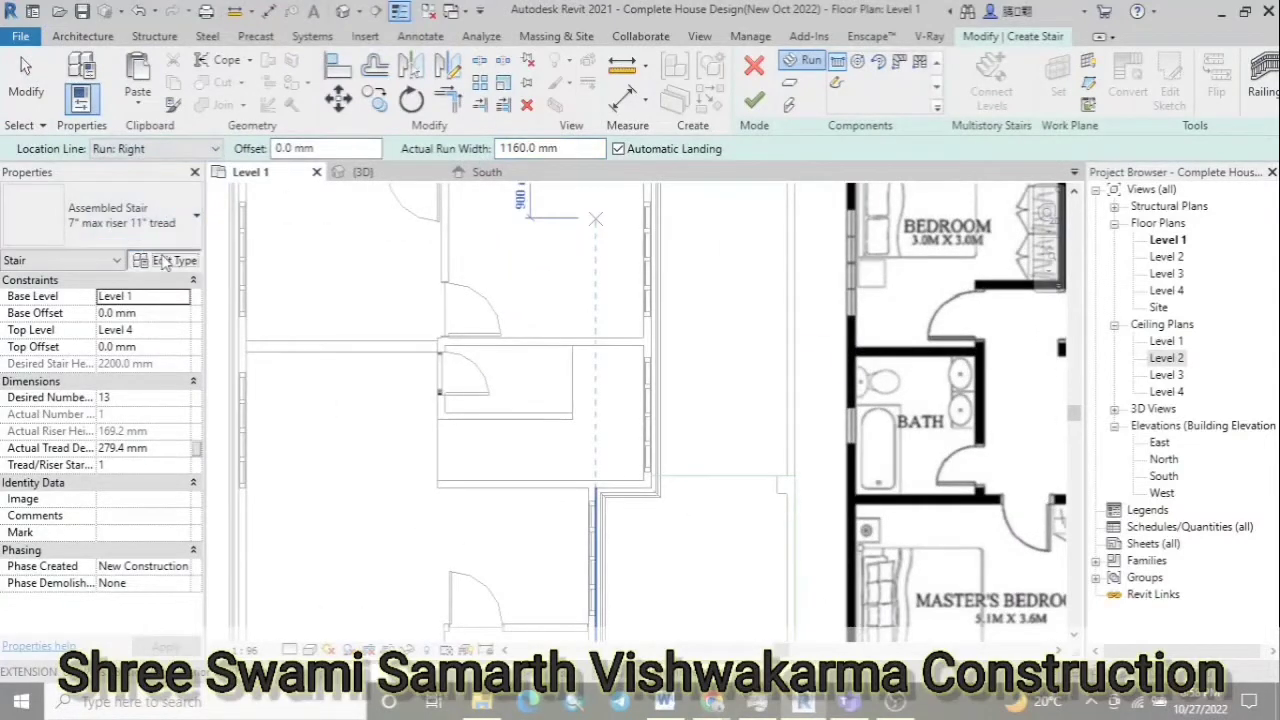
click(163, 259)
text(260)
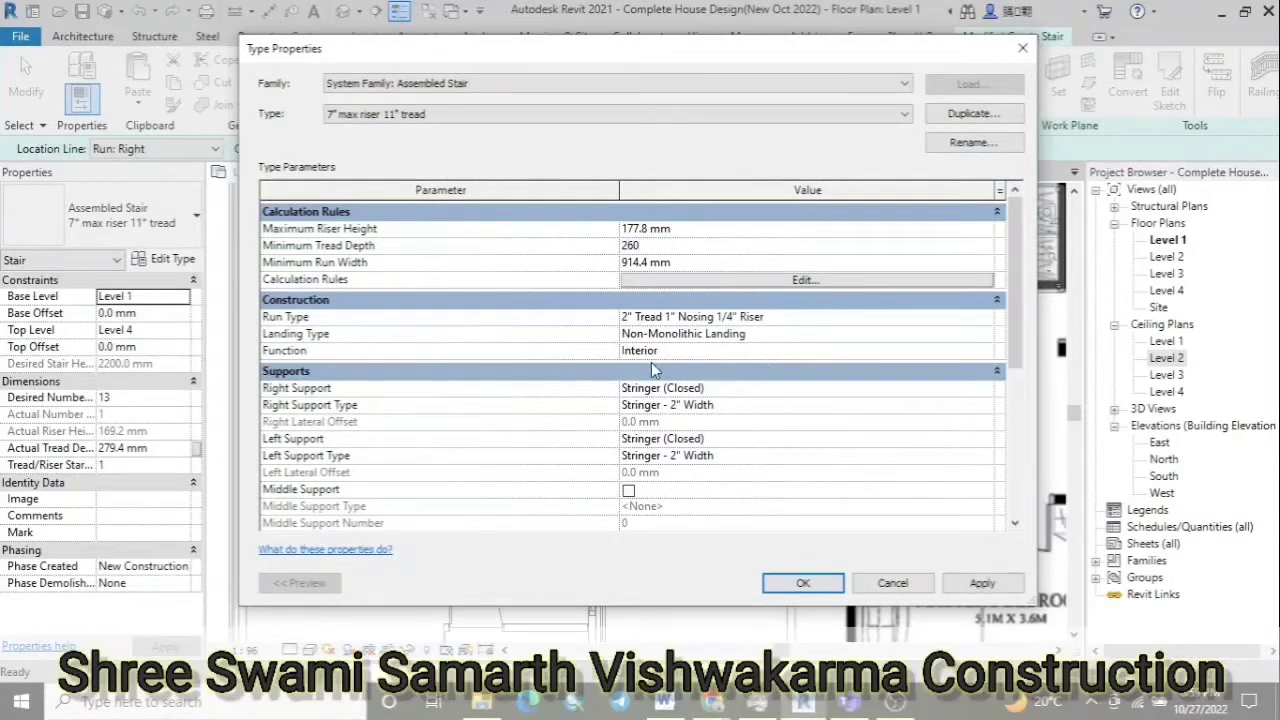
click(803, 583)
Place a 13-riser run from the stairwell corner, undo it, and select a run to edit
scroll(490, 490, up, 3)
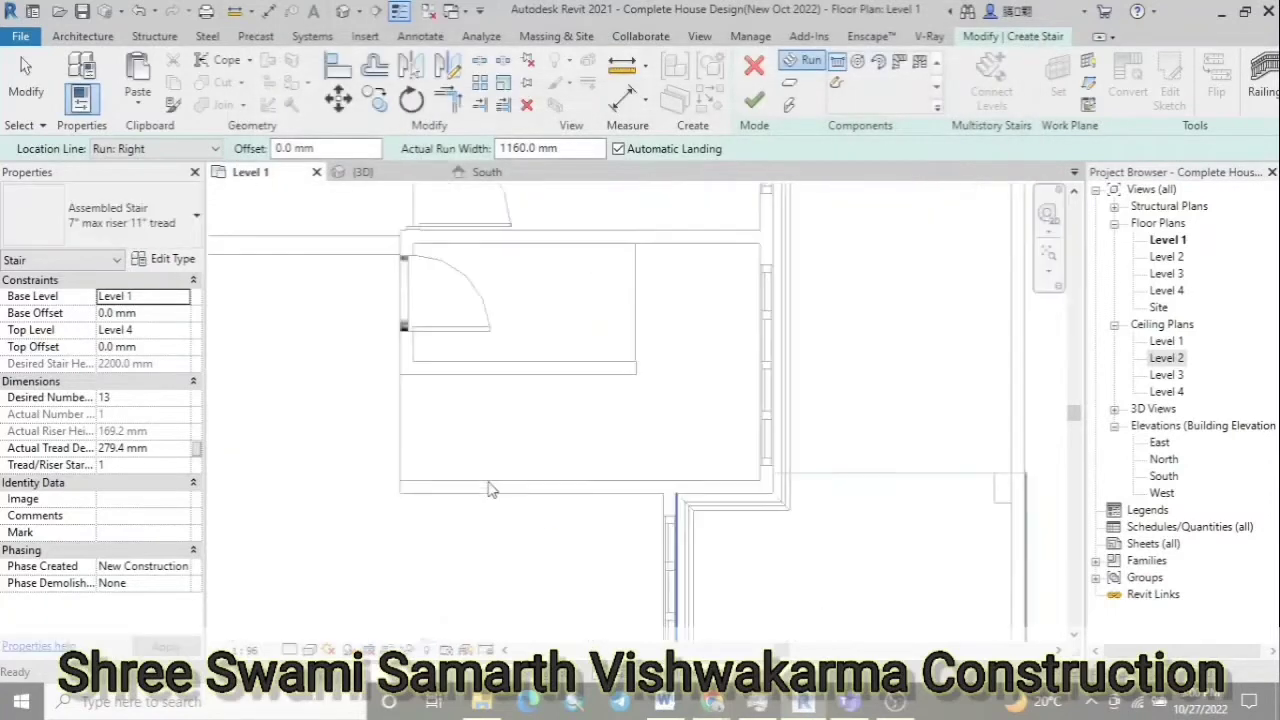
click(400, 480)
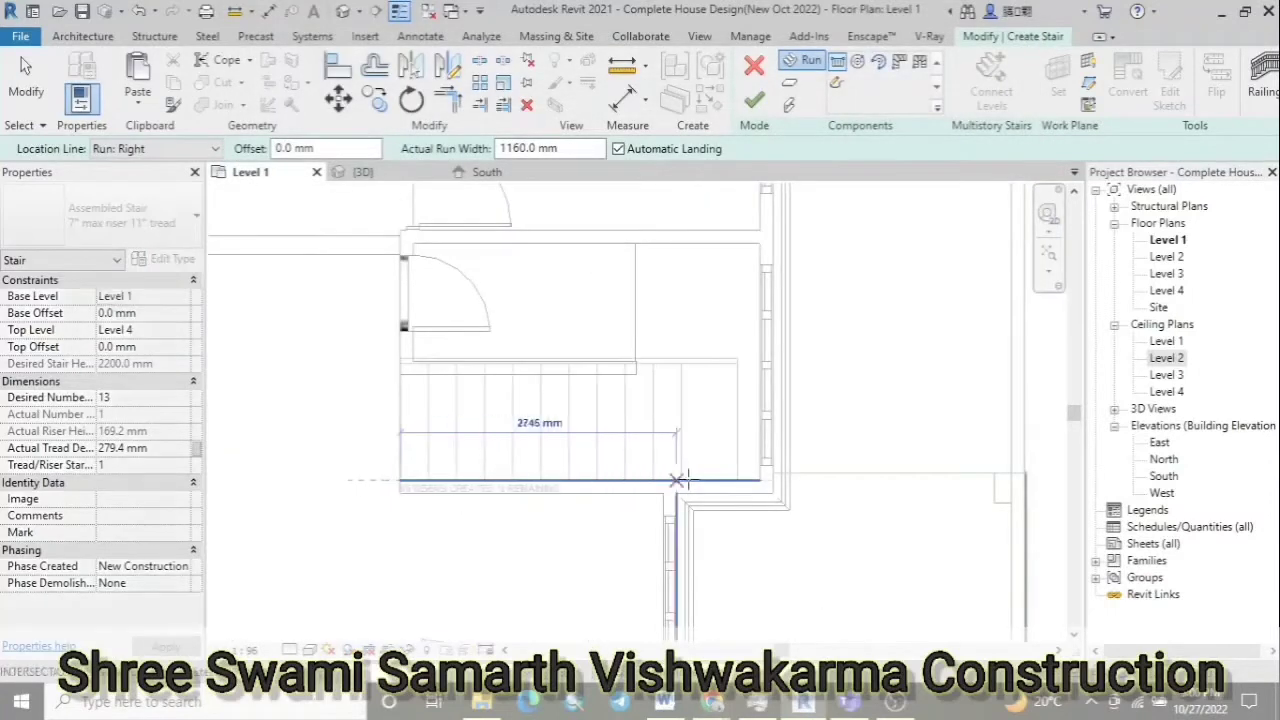
click(737, 481)
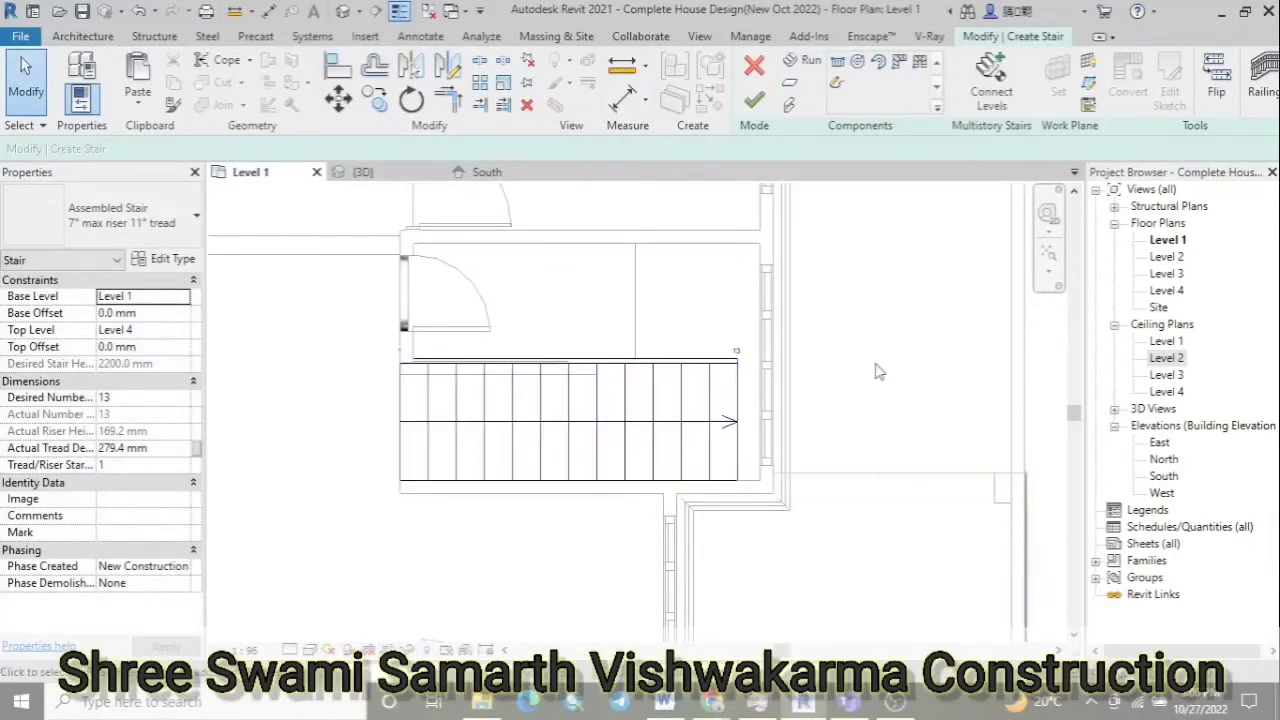
key(ctrl+z)
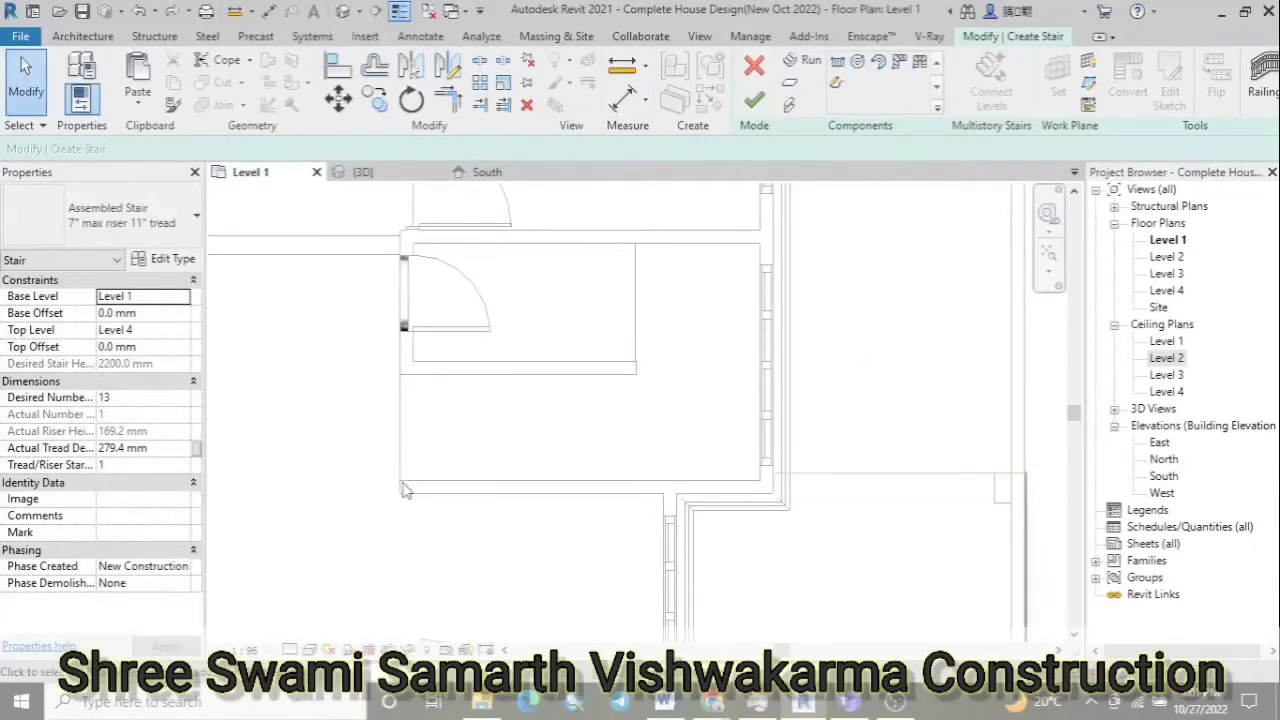
click(570, 300)
Set the run width to 1155 and review the stair in the 3D view
click(140, 431)
text(1155)
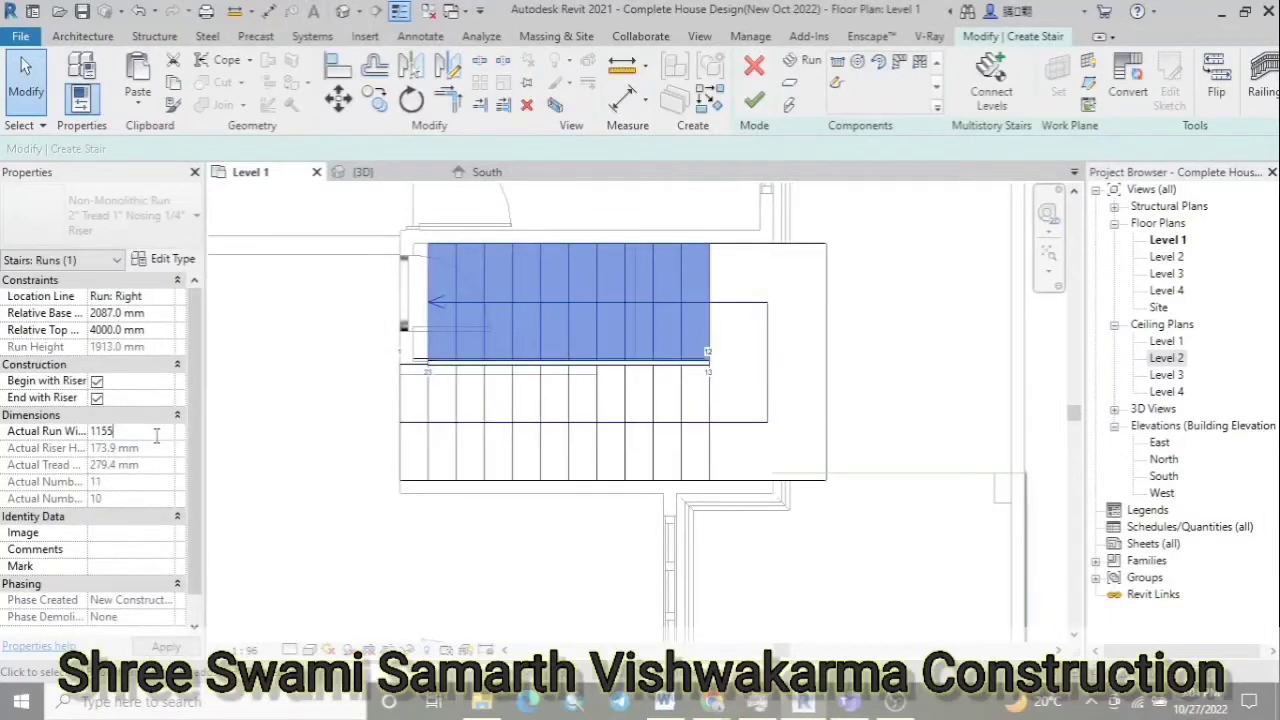
click(912, 430)
scroll(292, 304, down, 2)
key(ctrl+Tab)
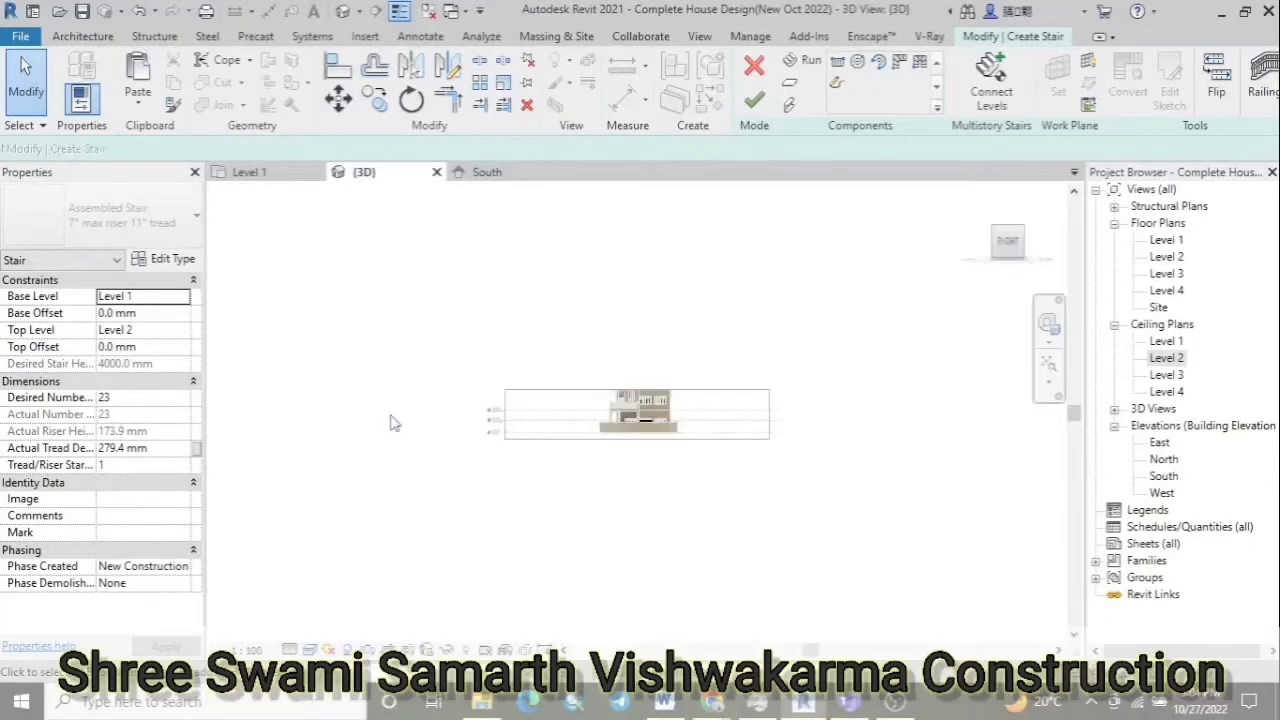
scroll(668, 427, up, 4)
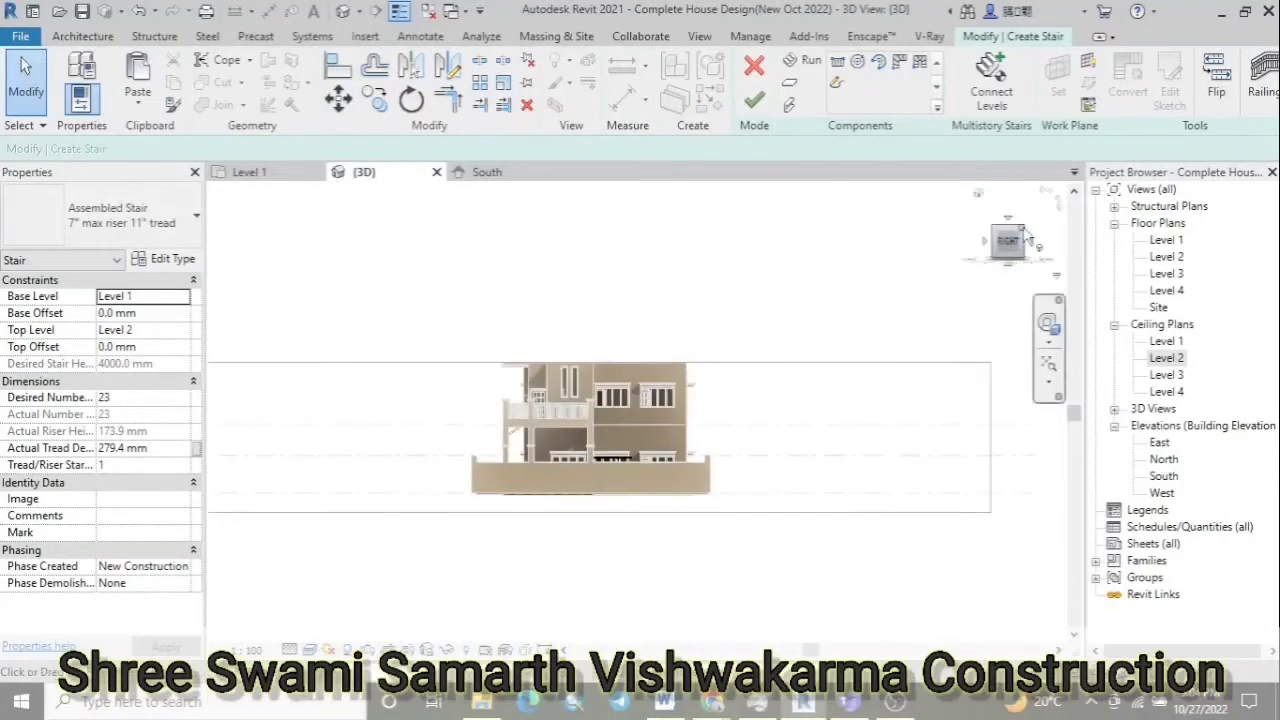
click(1024, 232)
scroll(710, 413, up, 3)
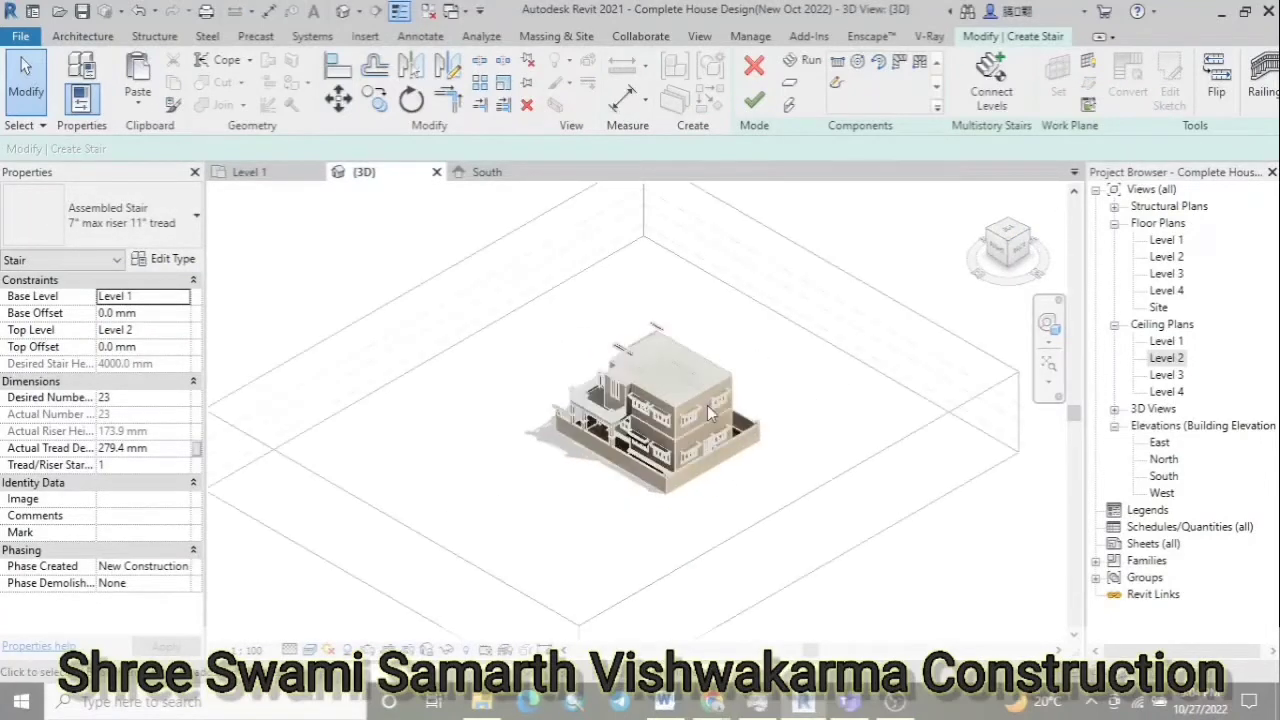
scroll(710, 413, up, 2)
click(1012, 248)
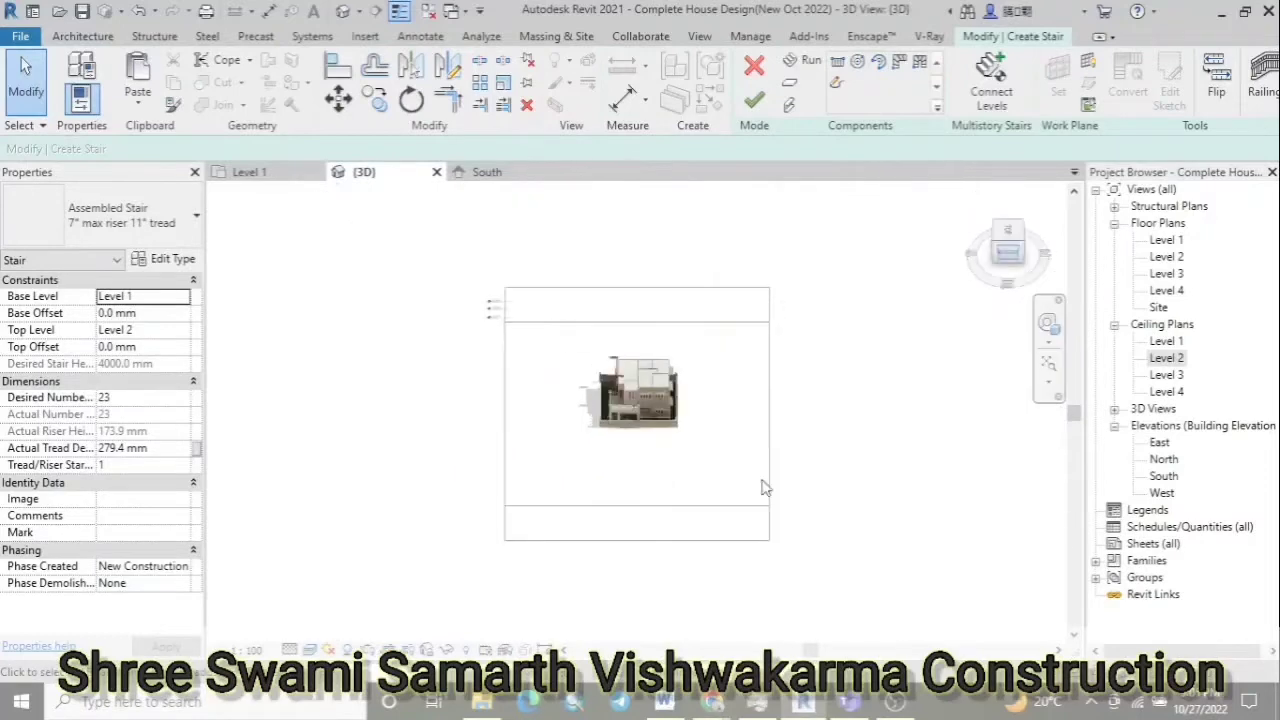
scroll(680, 400, up, 2)
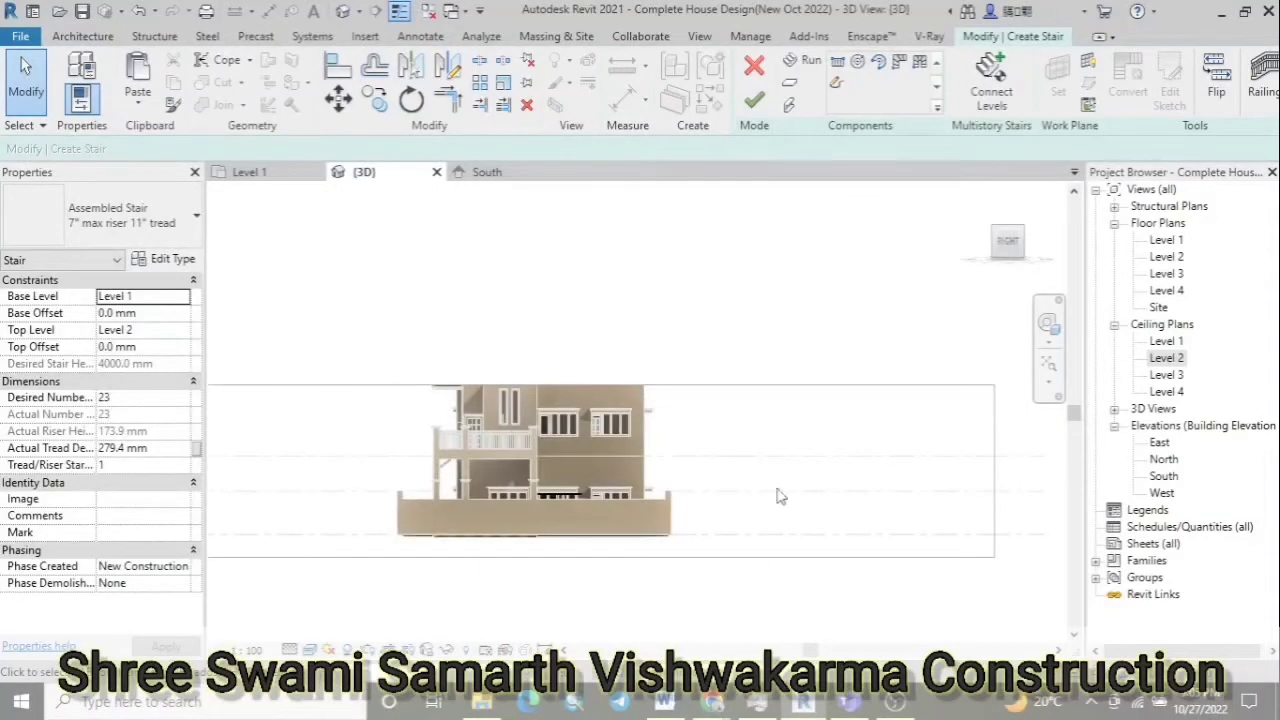
Finish the 23-riser stair on Level 1 and return to the 3D view
key(ctrl+Tab)
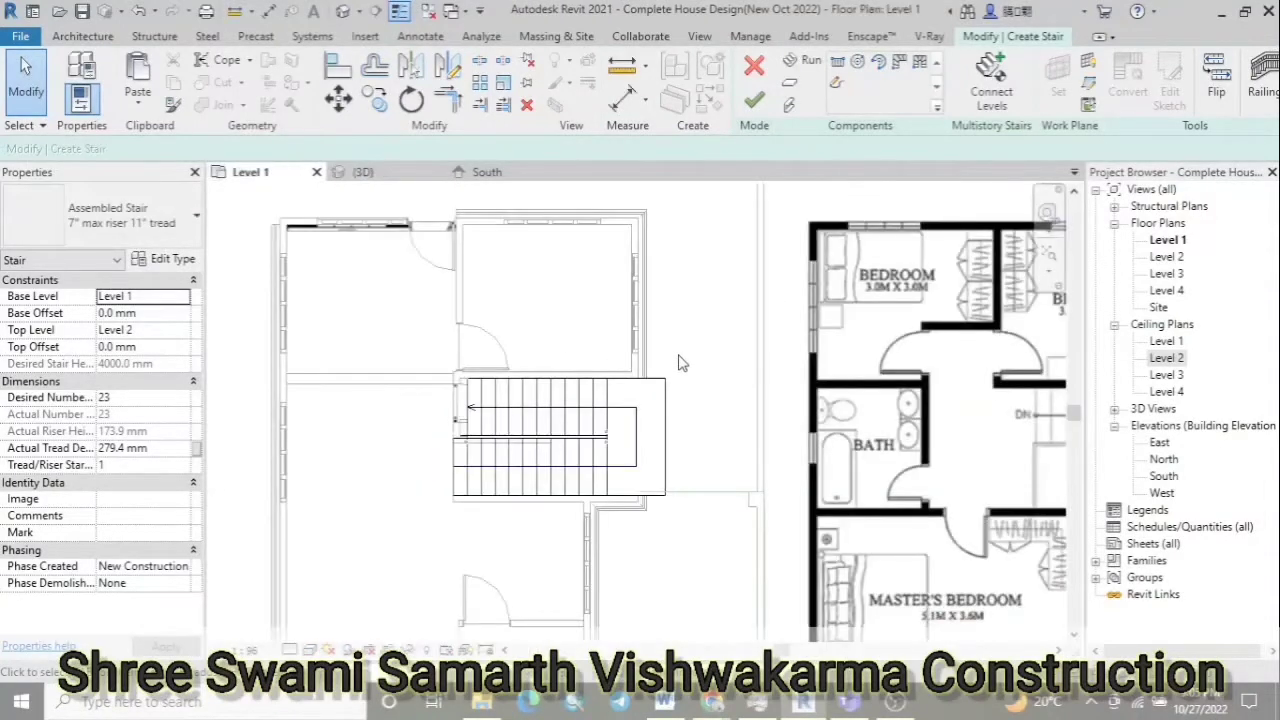
scroll(678, 364, down, 2)
click(754, 100)
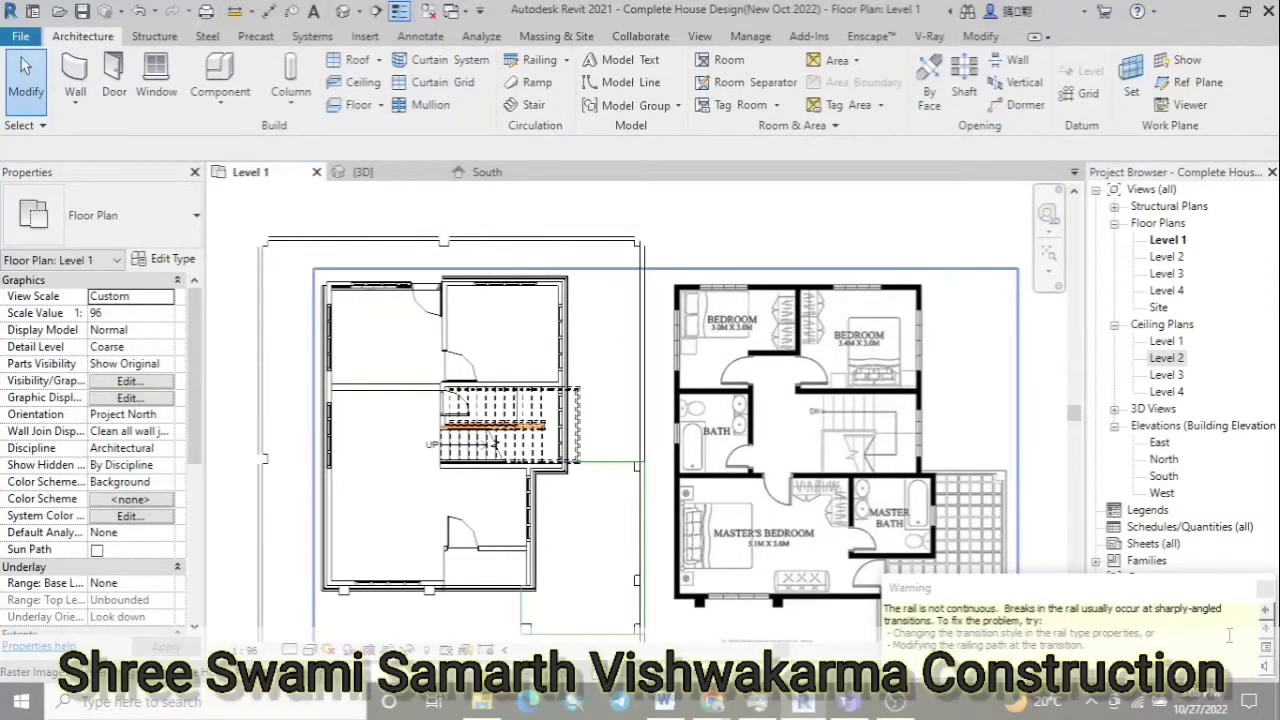
key(ctrl+Tab)
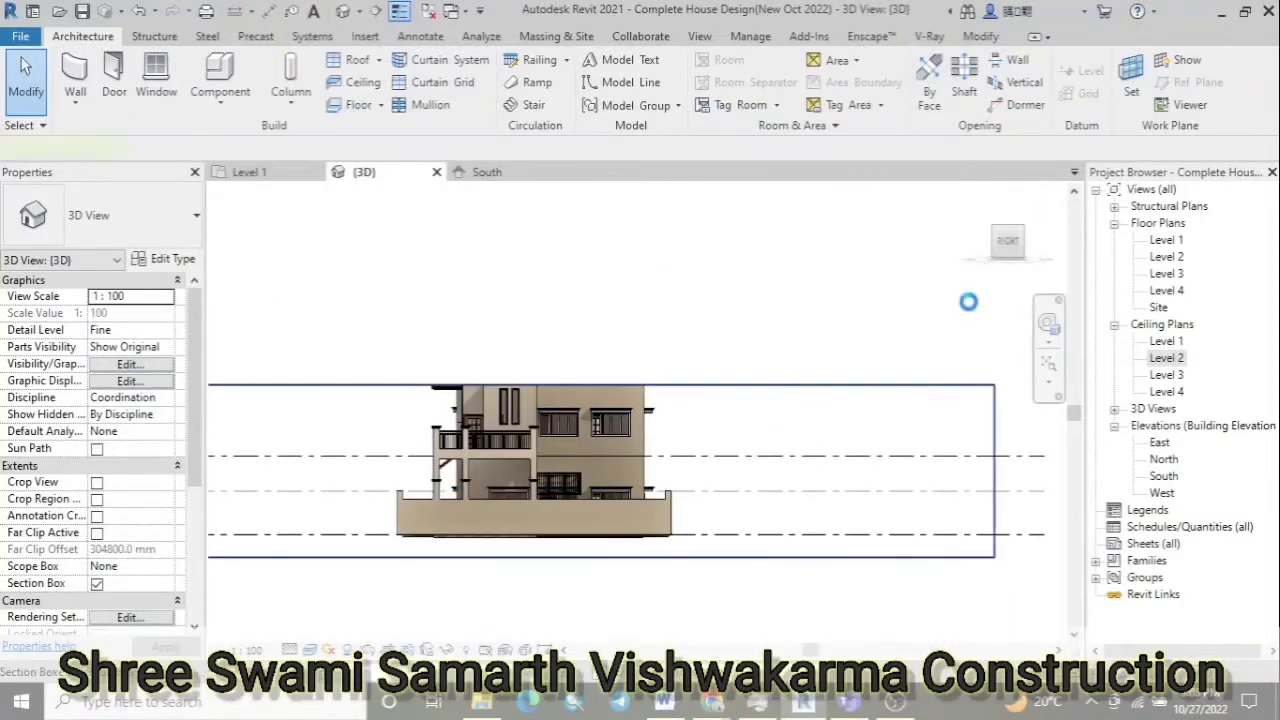
Lower the section box top toward the second storey
scroll(470, 457, down, 3)
click(470, 429)
scroll(470, 457, up, 2)
scroll(470, 457, up, 3)
scroll(663, 389, up, 2)
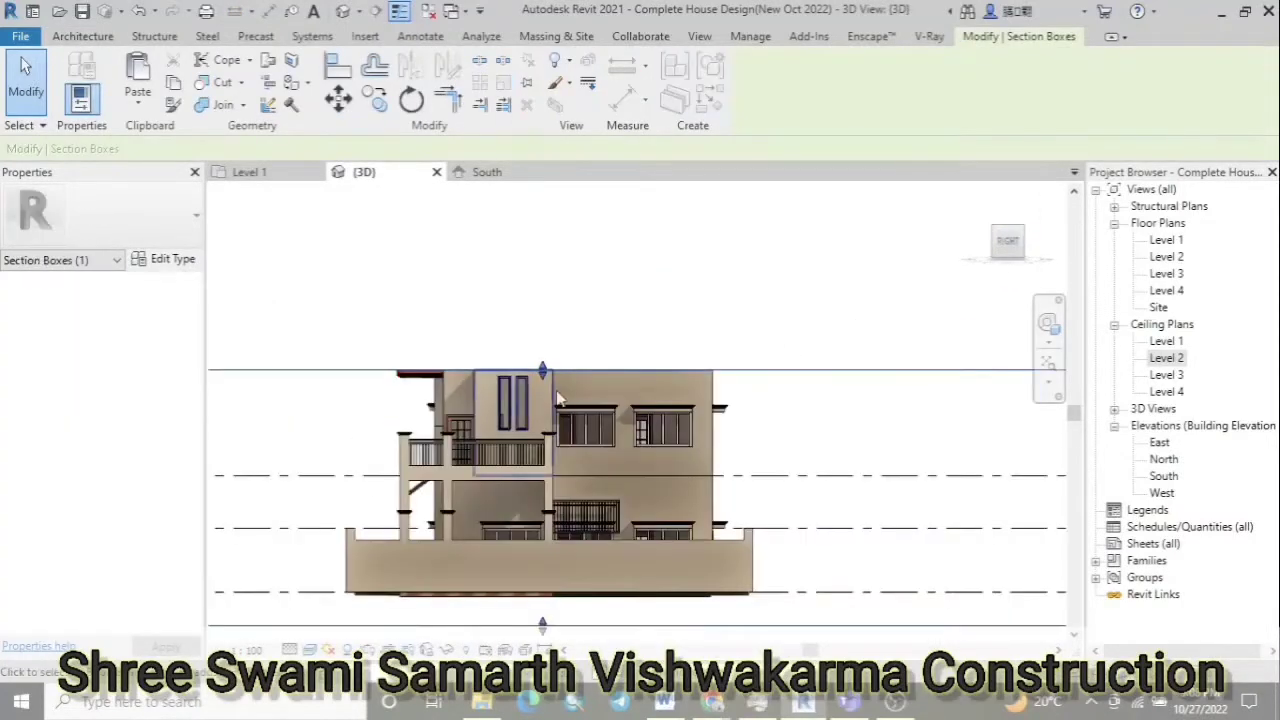
drag(542, 371, 537, 476)
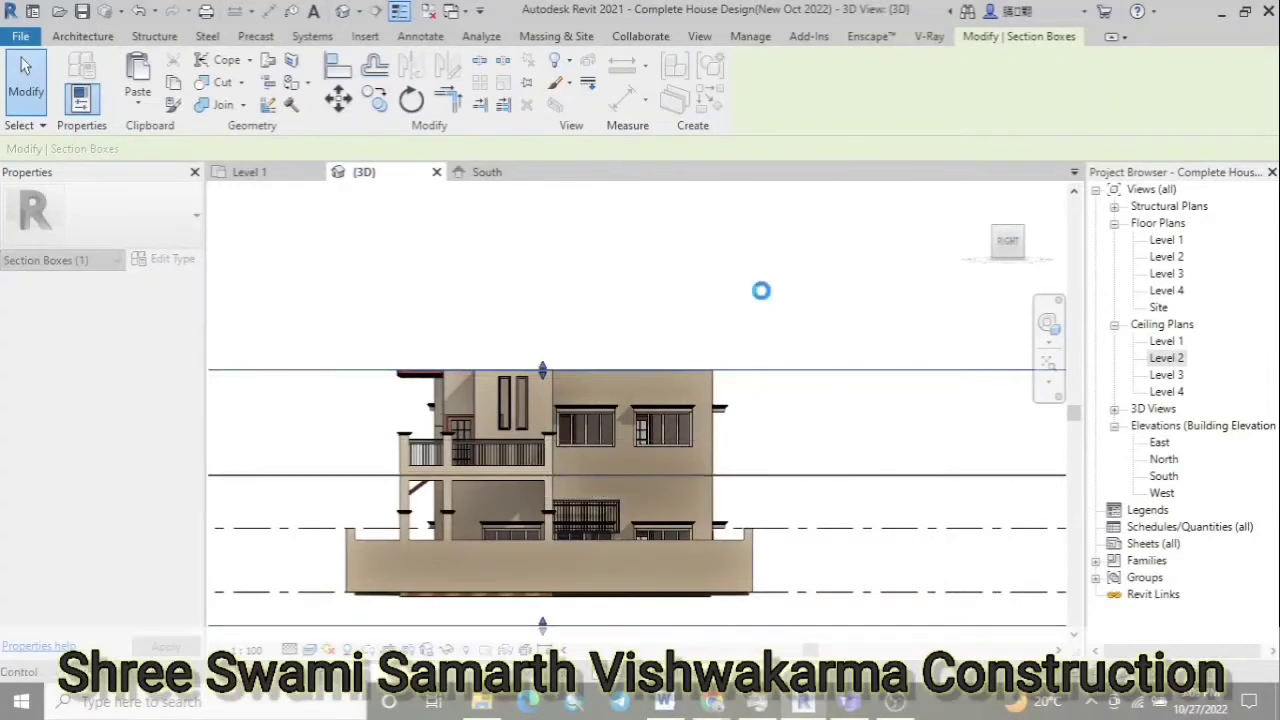
scroll(823, 337, down, 2)
scroll(823, 337, down, 3)
scroll(770, 317, down, 1)
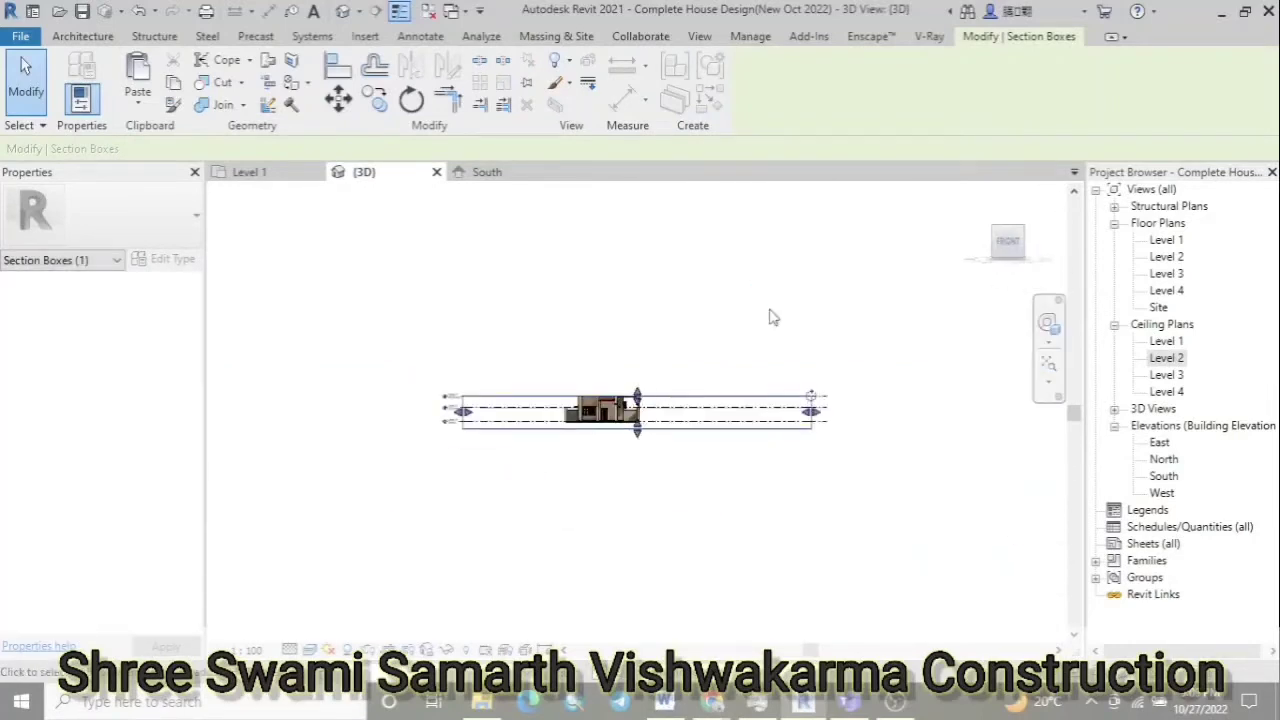
scroll(620, 390, up, 3)
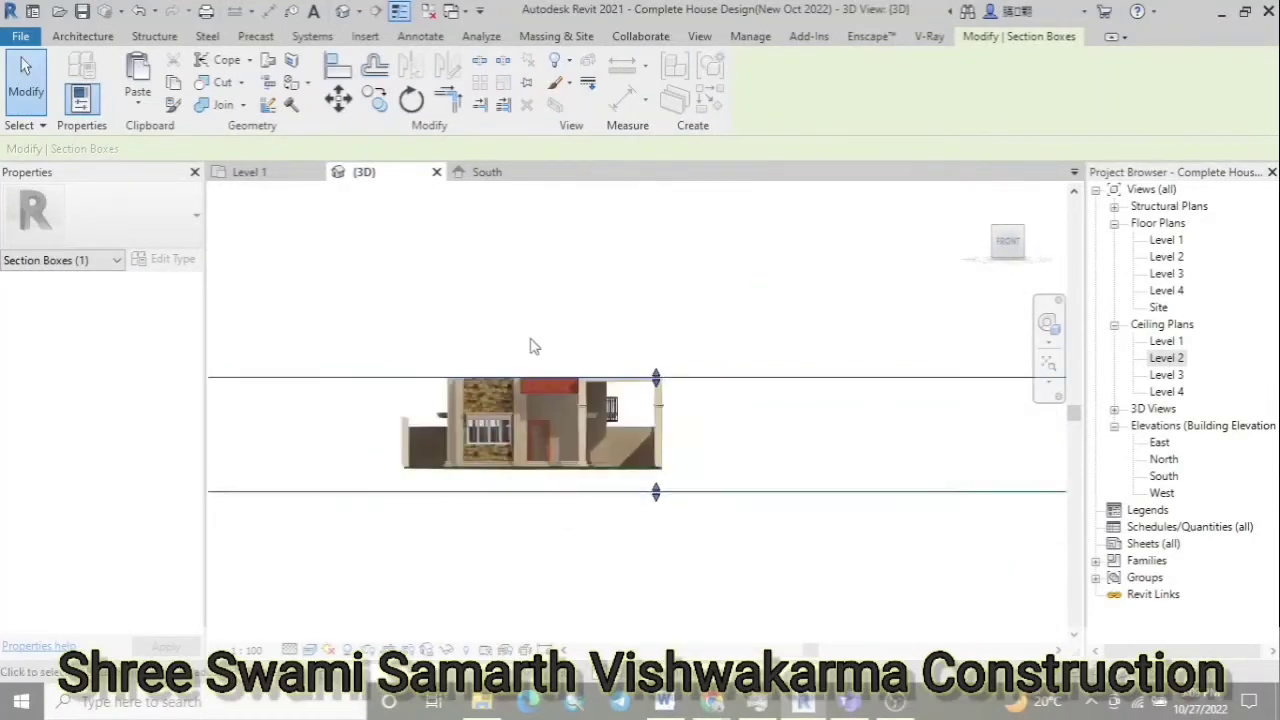
scroll(532, 346, down, 2)
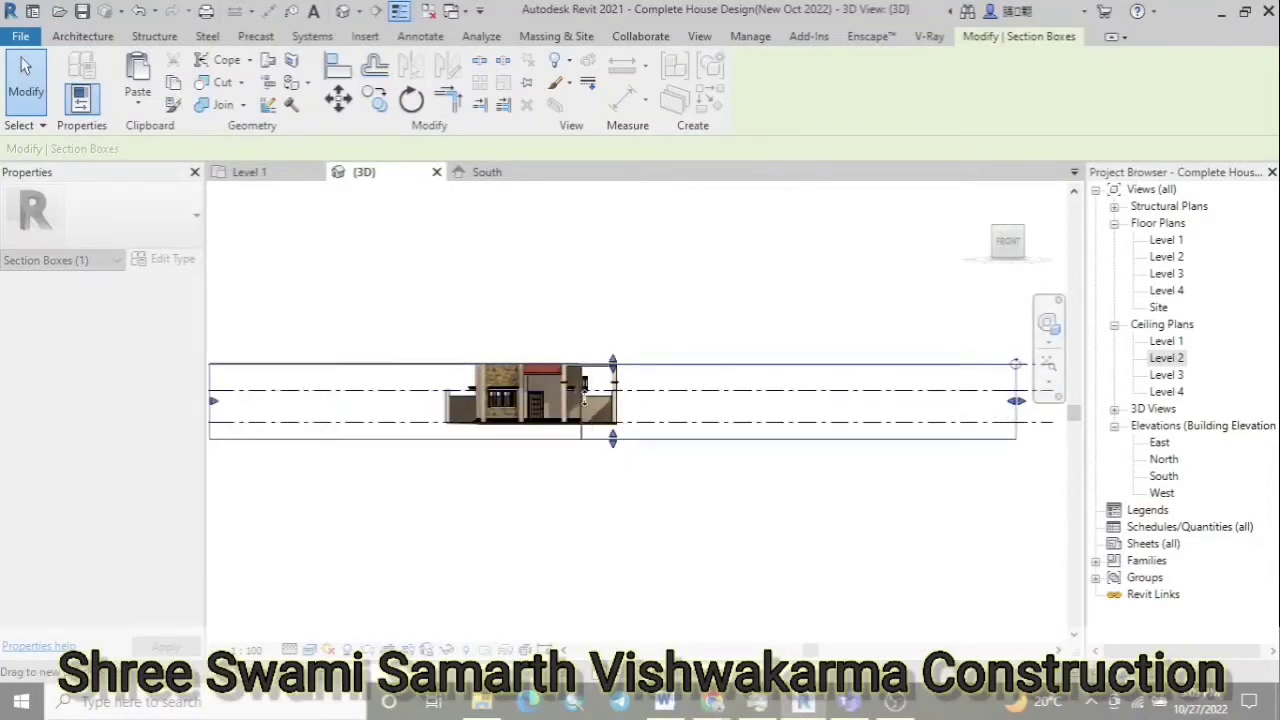
Resize the section box to cut into the house, then orbit back to an isometric view
click(1030, 240)
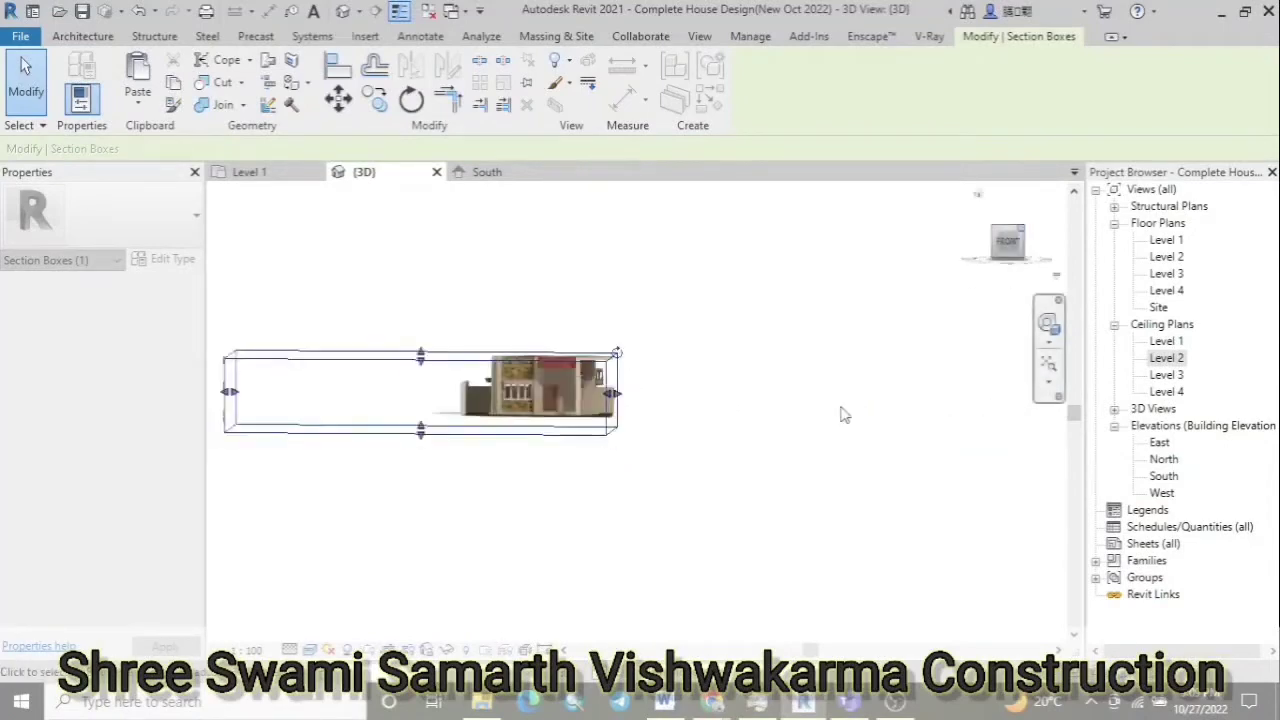
scroll(838, 531, down, 5)
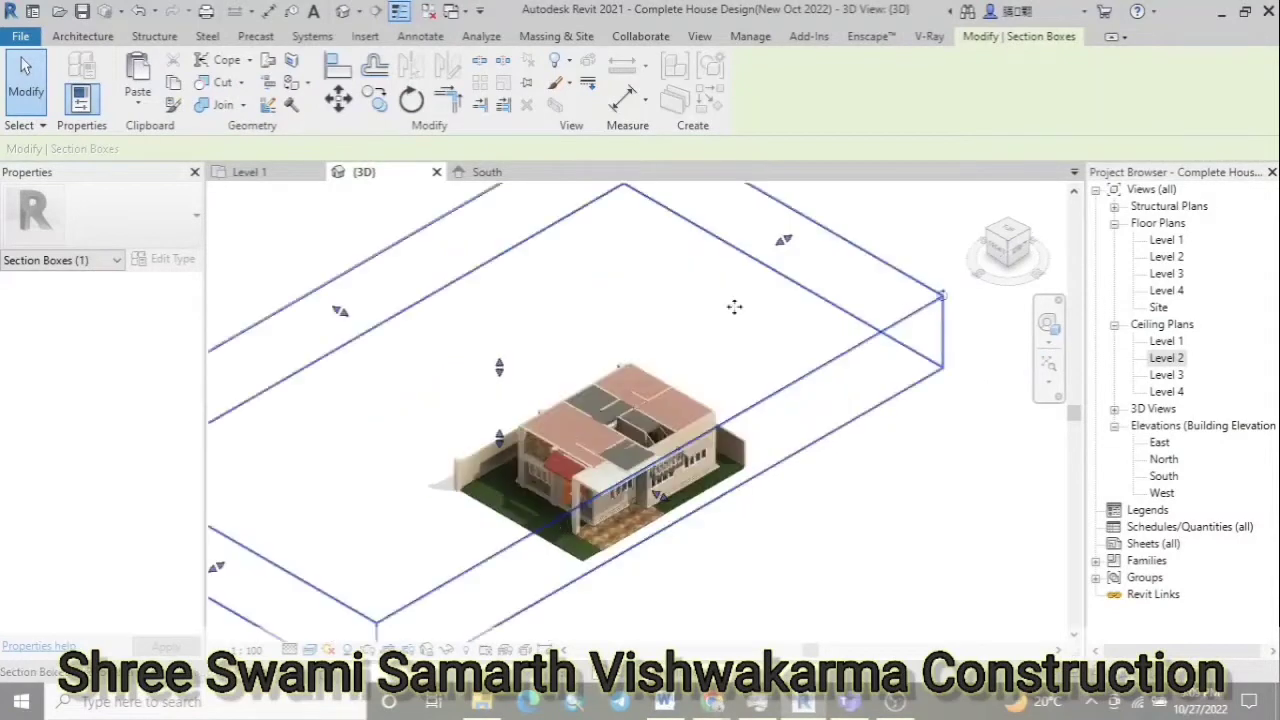
scroll(834, 495, up, 2)
scroll(830, 458, up, 1)
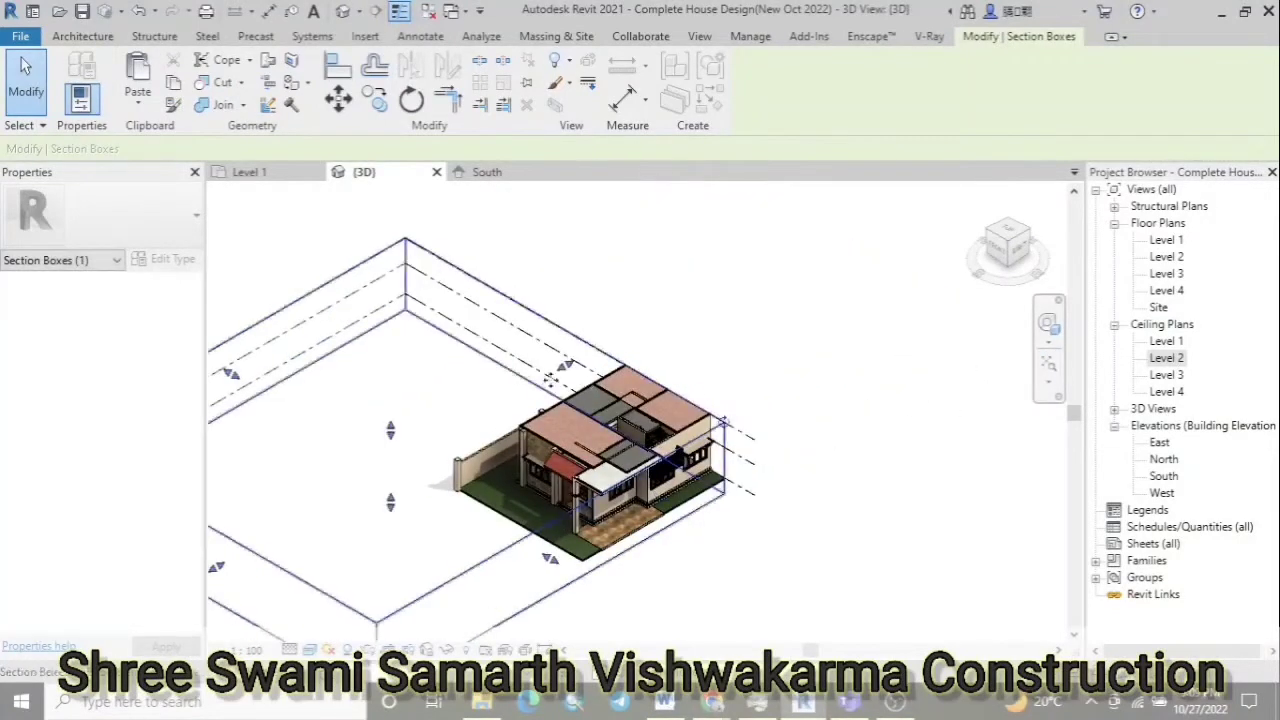
drag(565, 365, 529, 410)
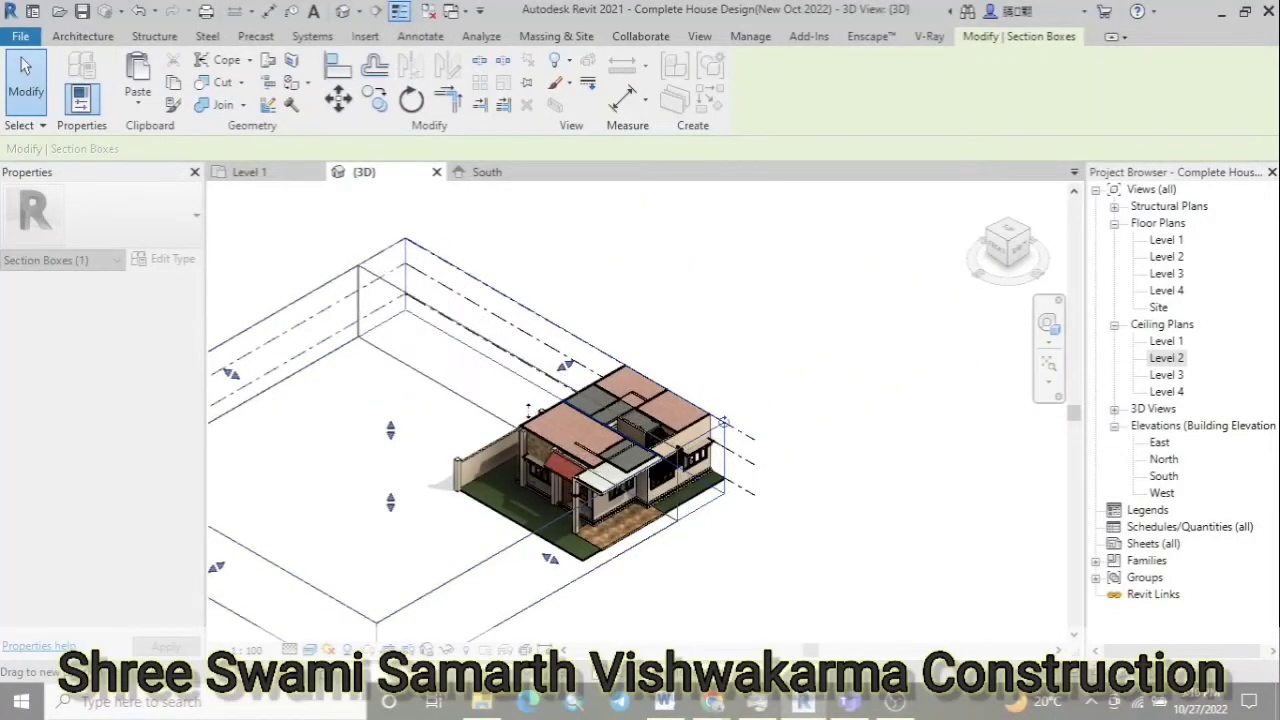
click(1022, 254)
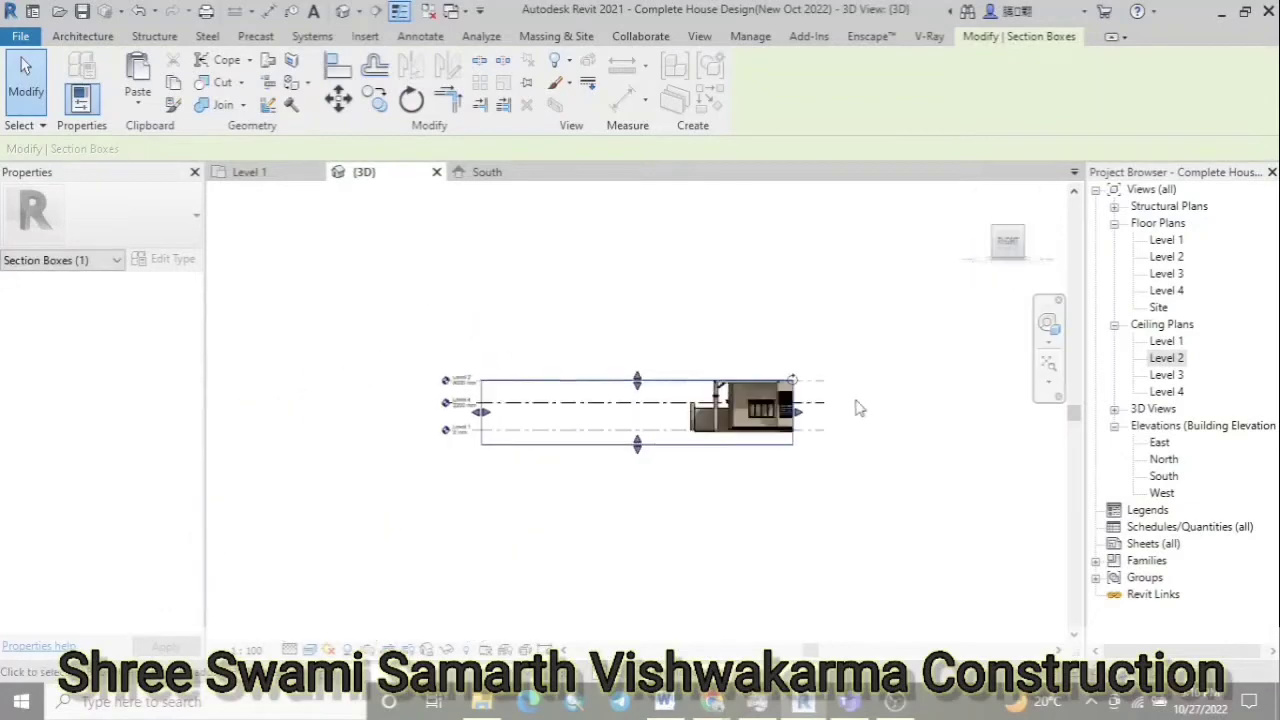
shift+middle_drag(930, 437, 865, 345)
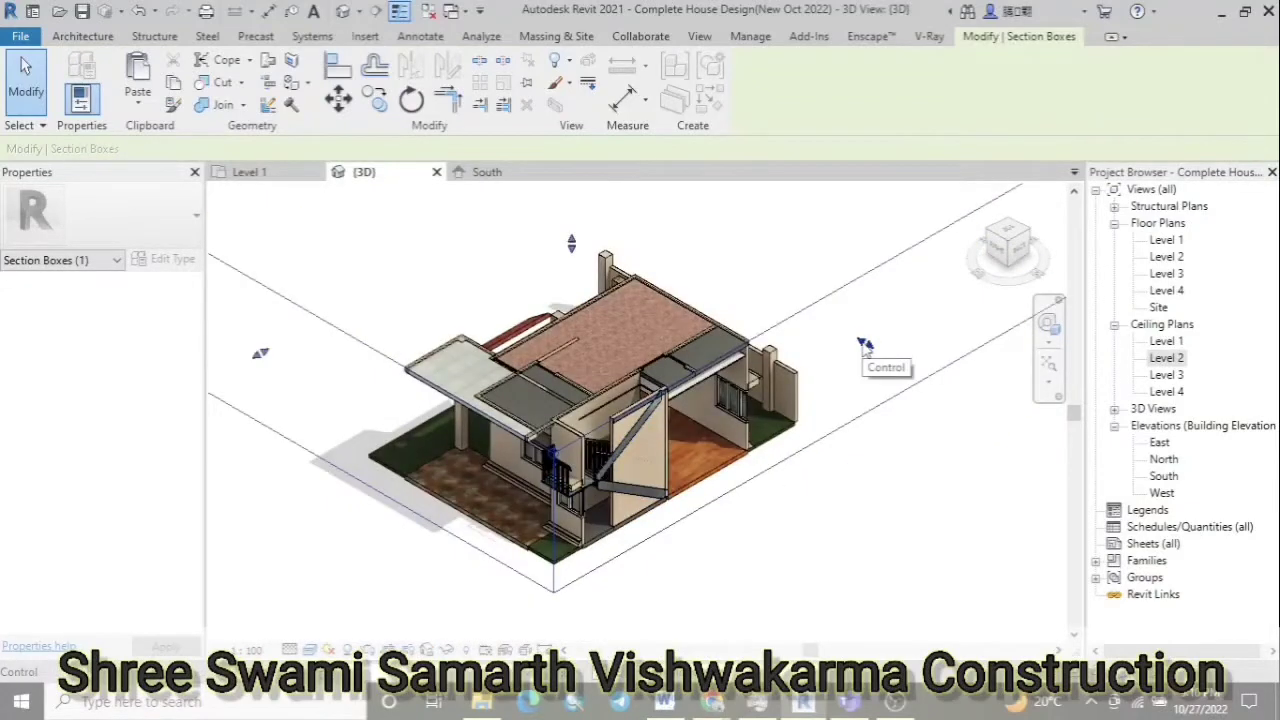
Hide the two walls in front of the stair in this view
click(640, 450)
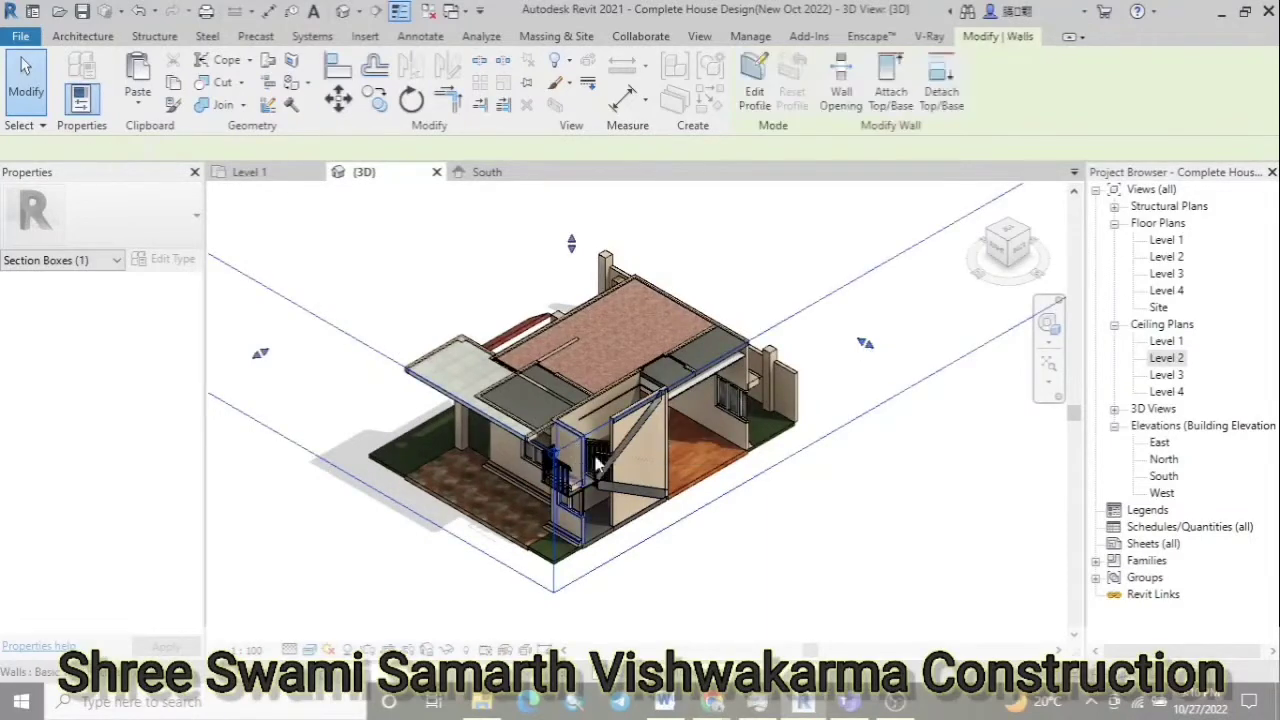
ctrl+click(712, 455)
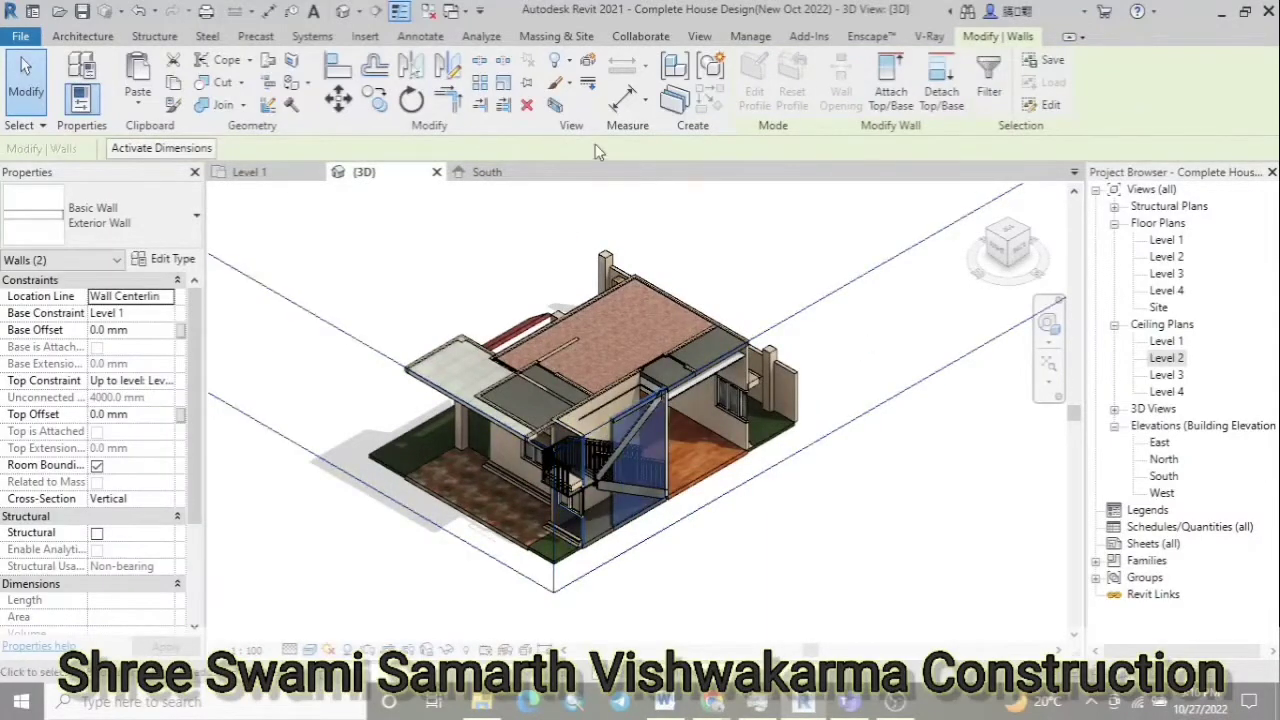
click(555, 60)
click(609, 89)
scroll(608, 516, up, 3)
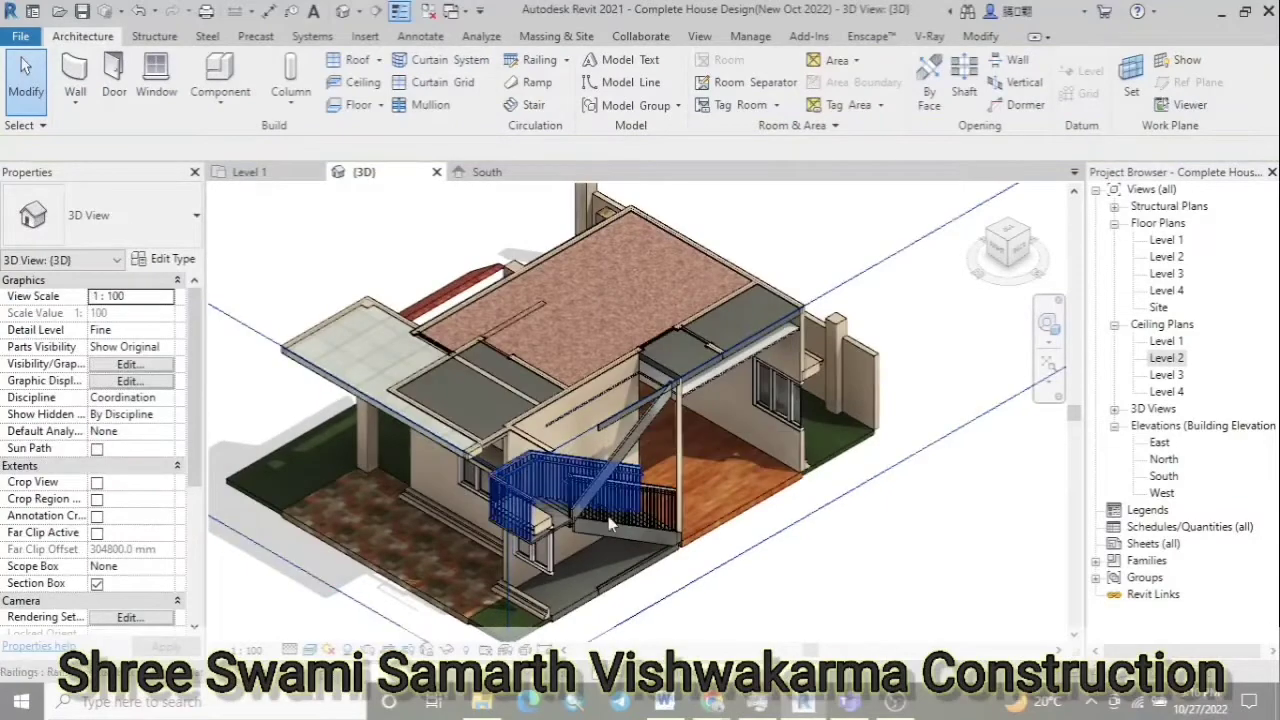
scroll(590, 519, up, 3)
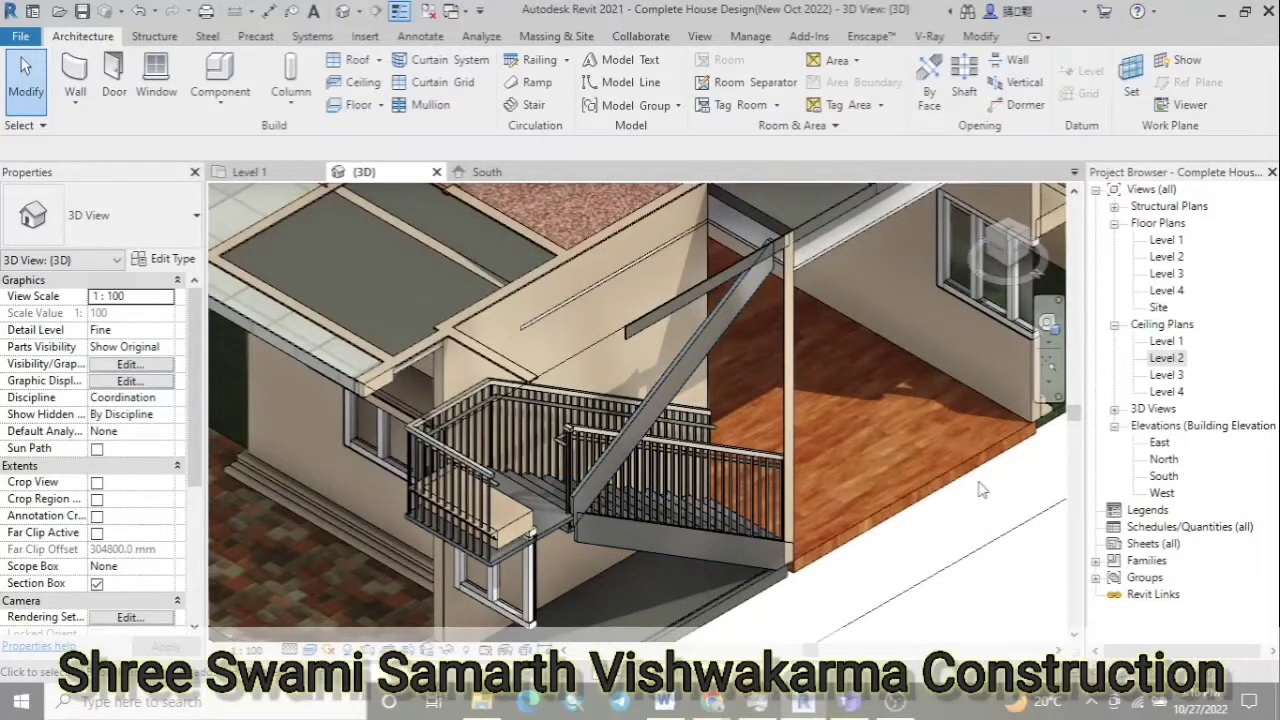
scroll(980, 490, down, 3)
scroll(980, 490, down, 2)
Push the section box face inward to cut along the stairwell
click(898, 262)
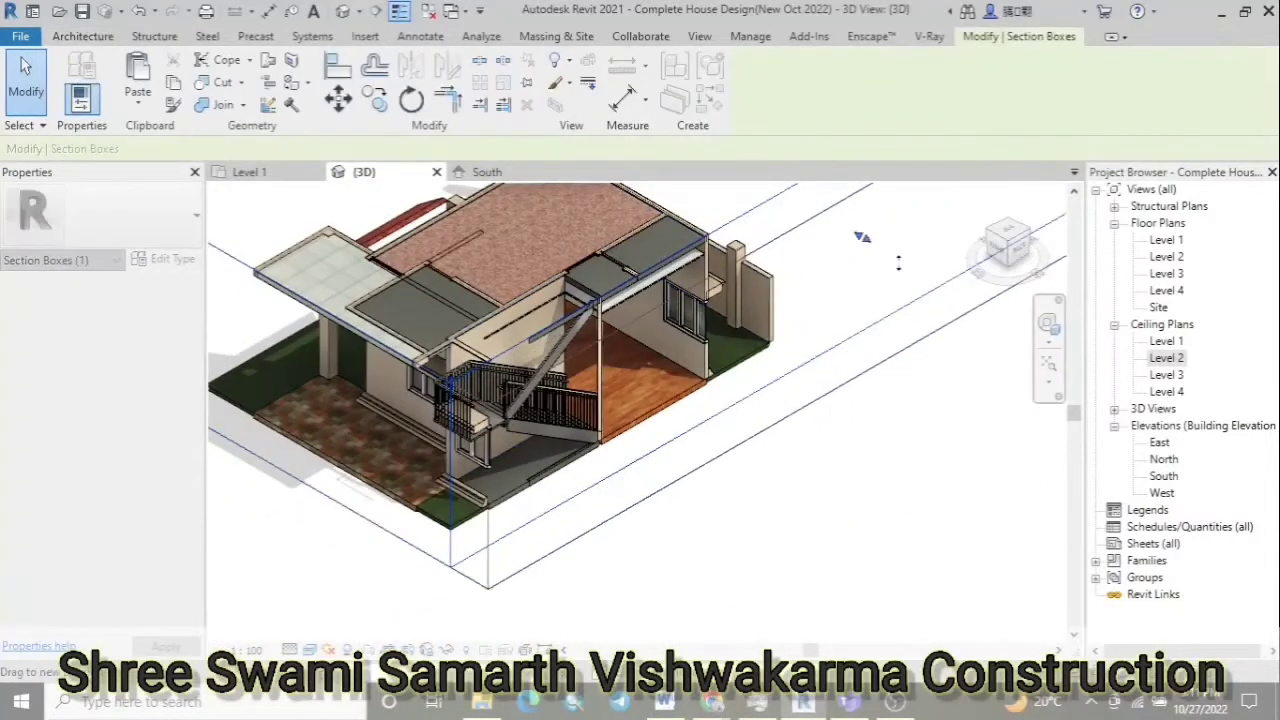
drag(898, 262, 697, 437)
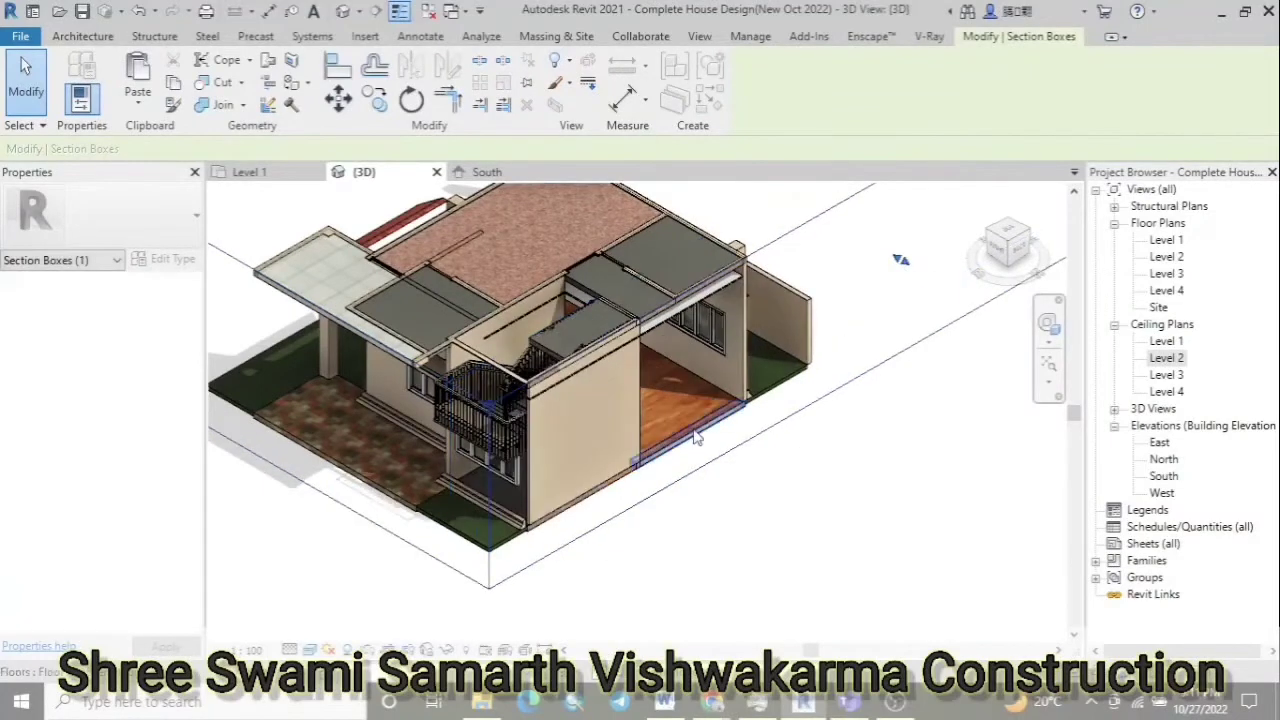
click(644, 370)
key(Escape)
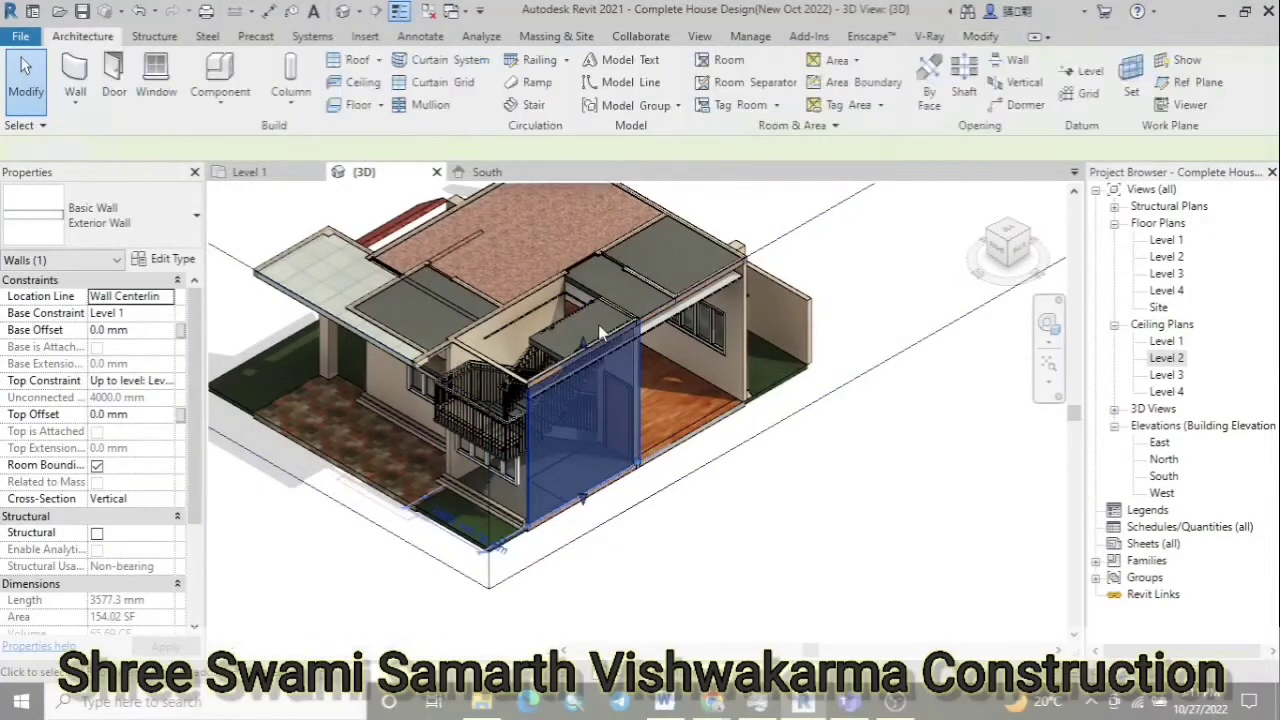
scroll(538, 345, up, 3)
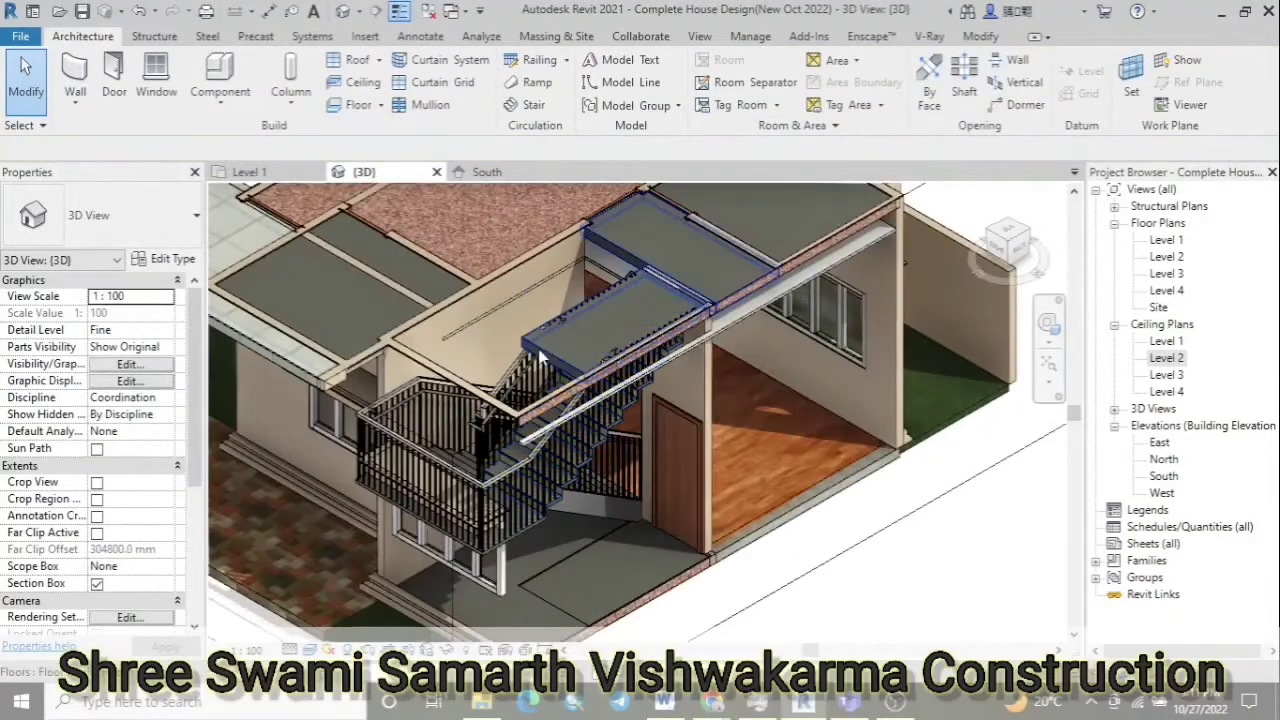
Delete the diagonal boundary line of the Level 2 Stairs Floor, trimming it to 31.14 SF
click(735, 285)
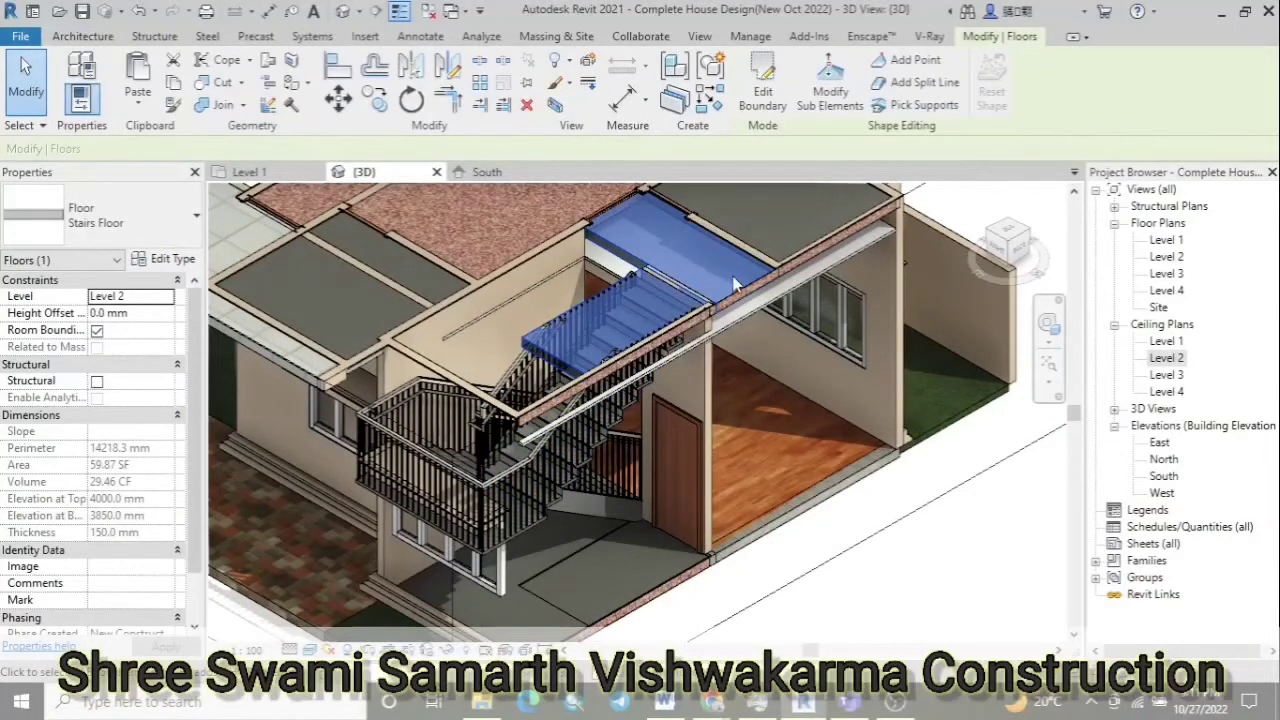
click(762, 95)
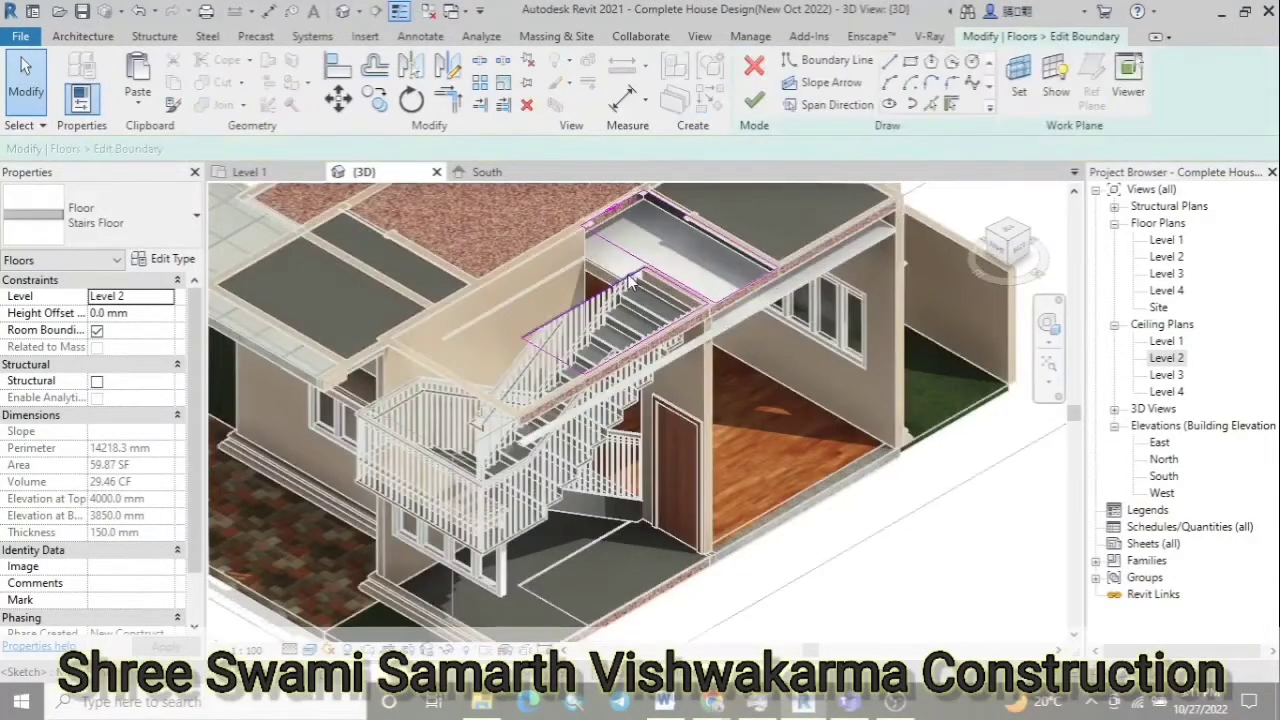
click(632, 283)
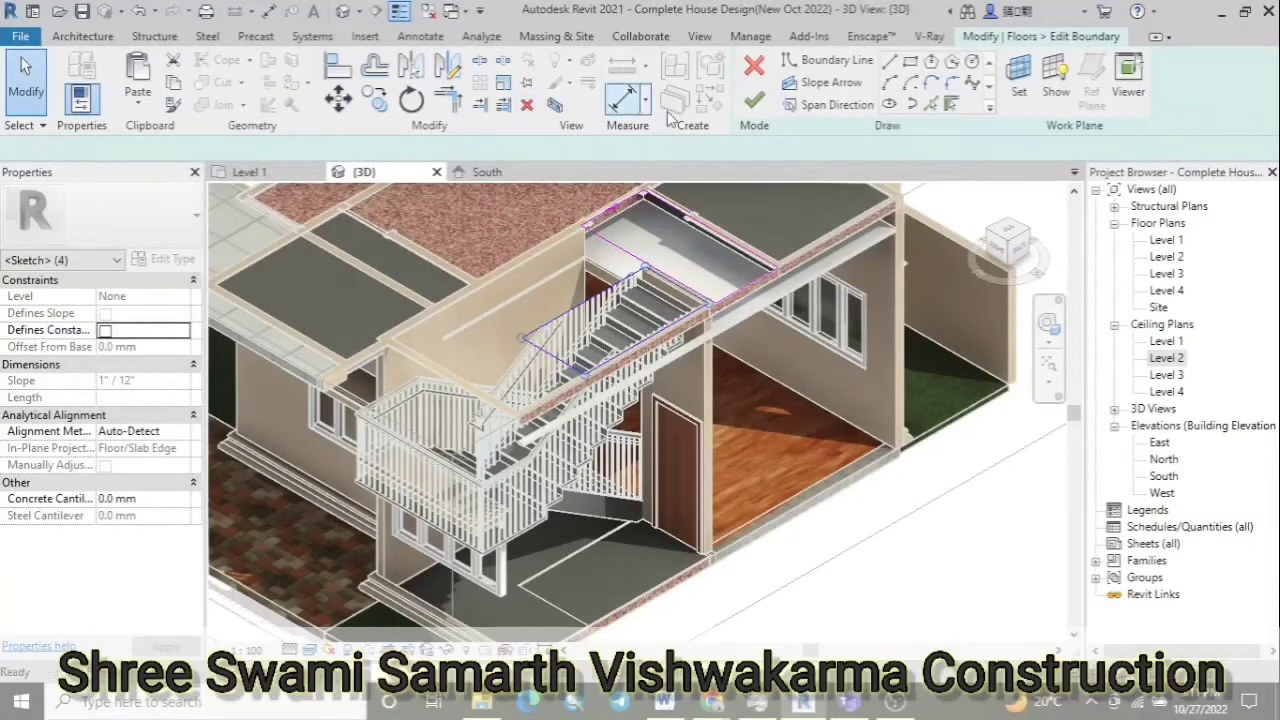
key(Delete)
click(755, 108)
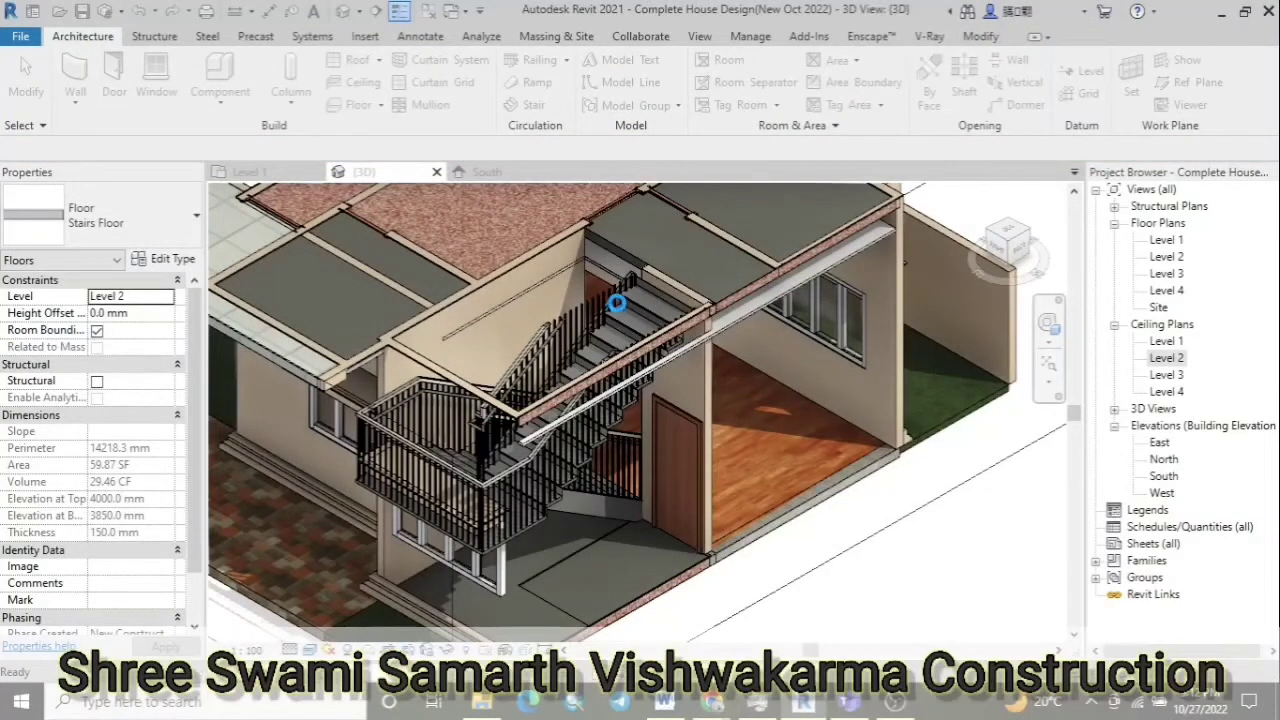
click(752, 450)
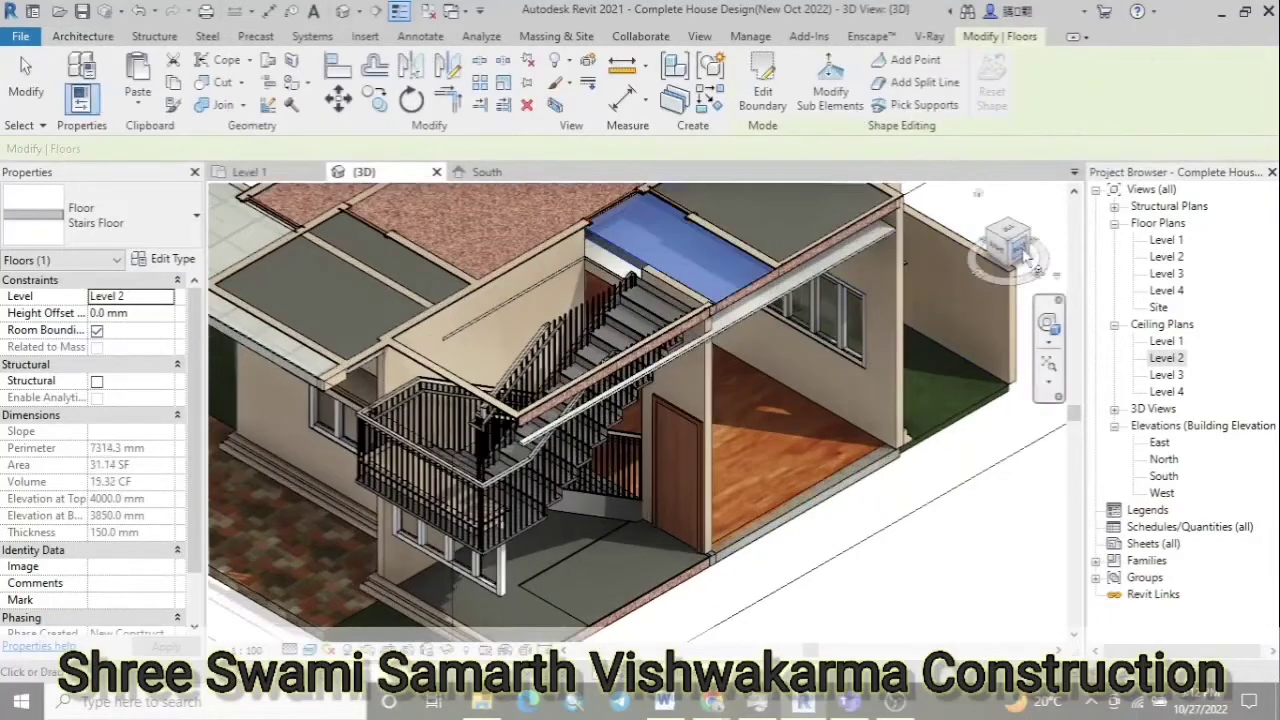
scroll(703, 381, down, 3)
scroll(733, 481, down, 2)
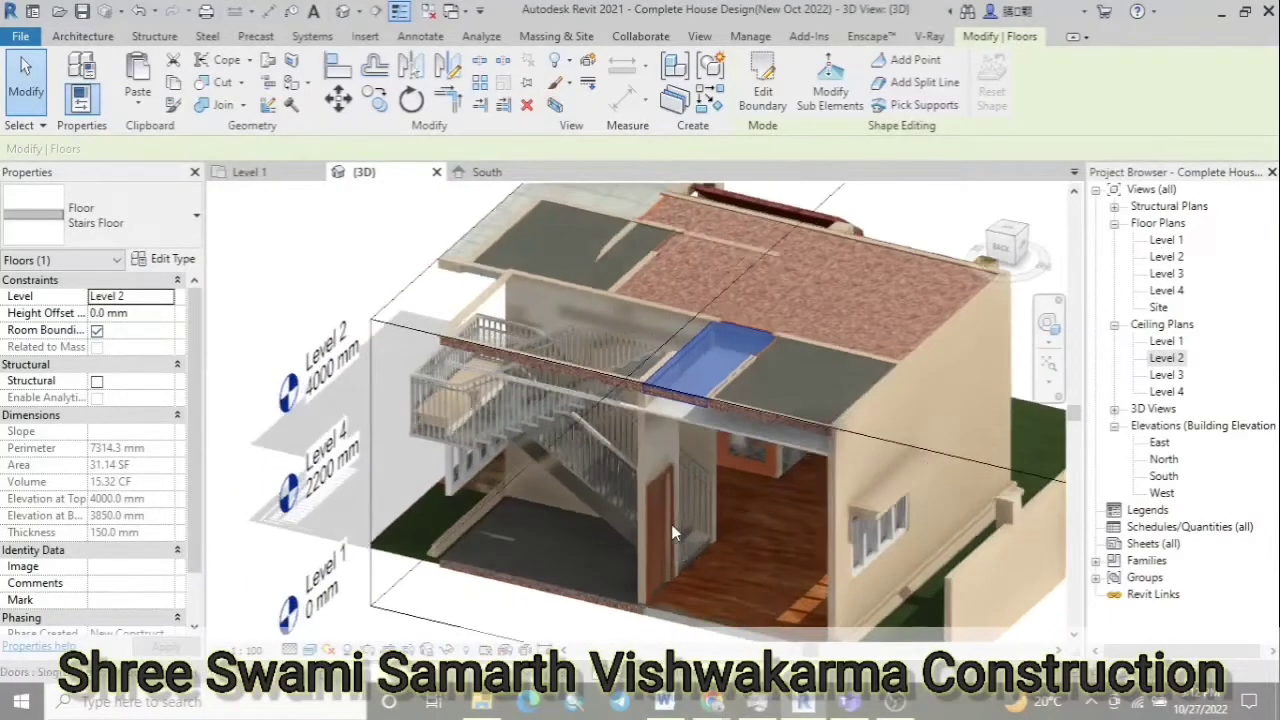
shift+middle_drag(734, 481, 600, 500)
click(350, 270)
Change the stair to the Cast-In-Place Monolithic Stair type with a 260 minimum tread depth
click(480, 340)
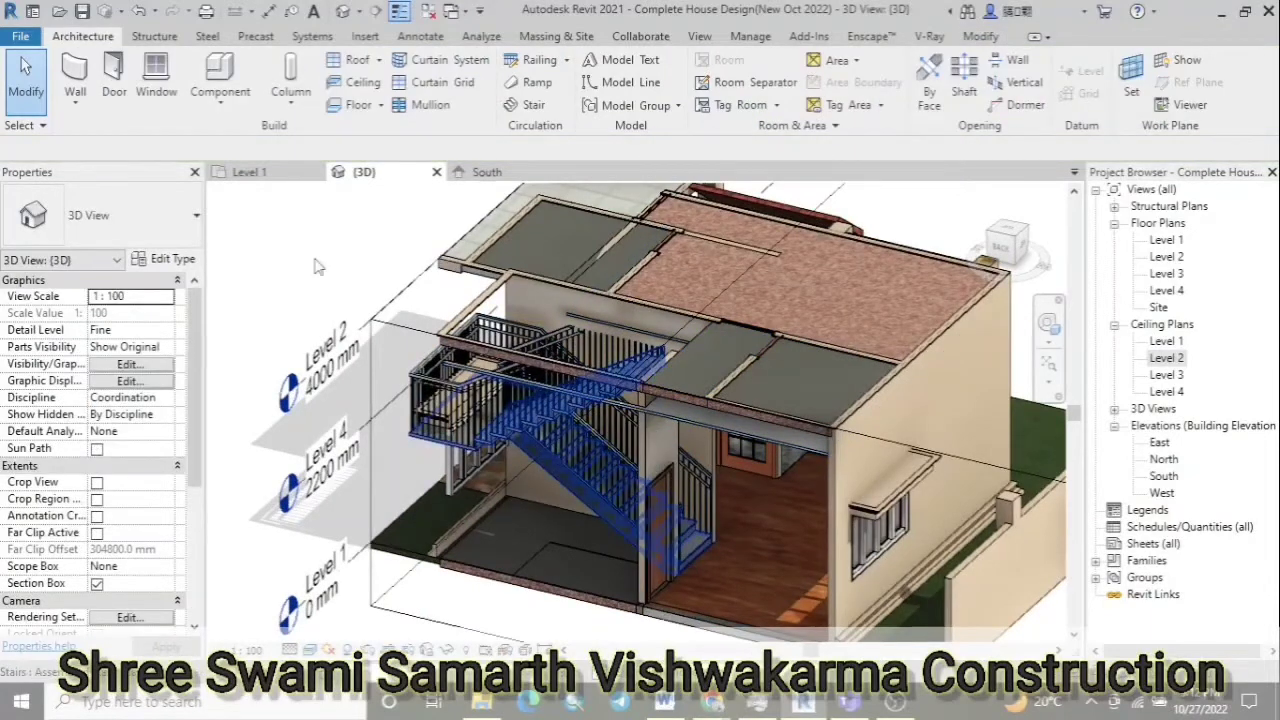
click(197, 224)
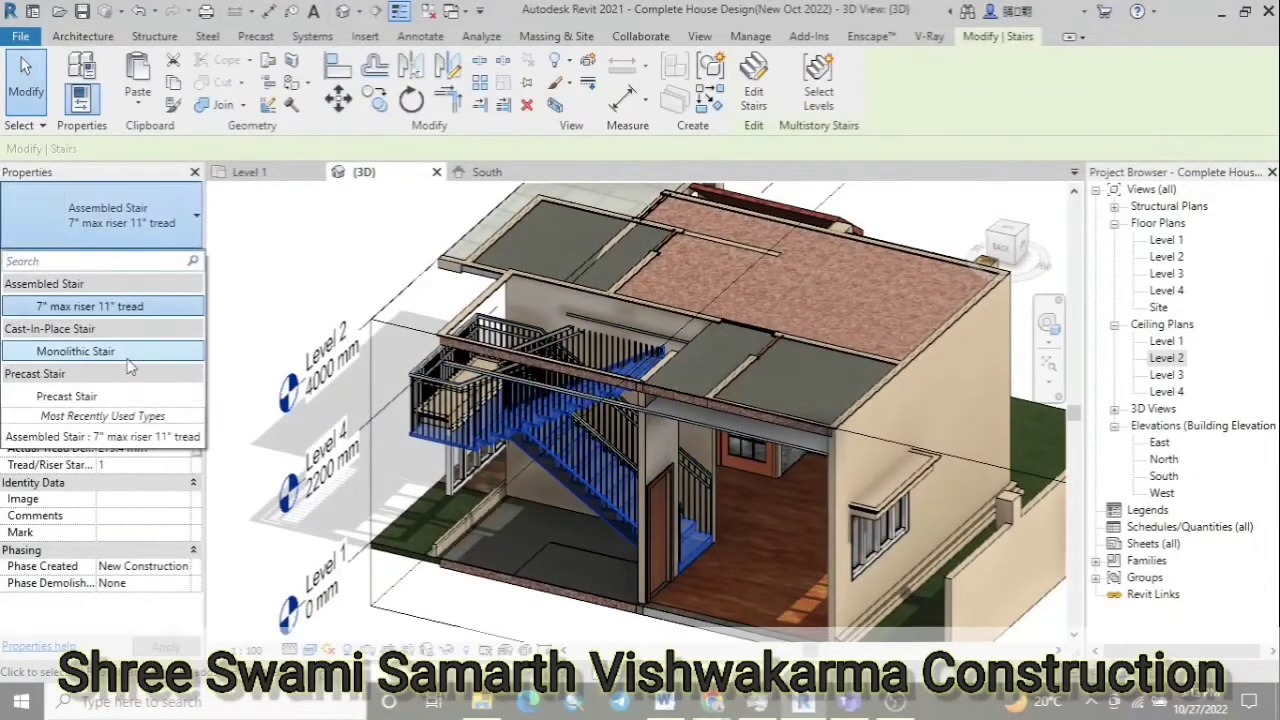
click(134, 349)
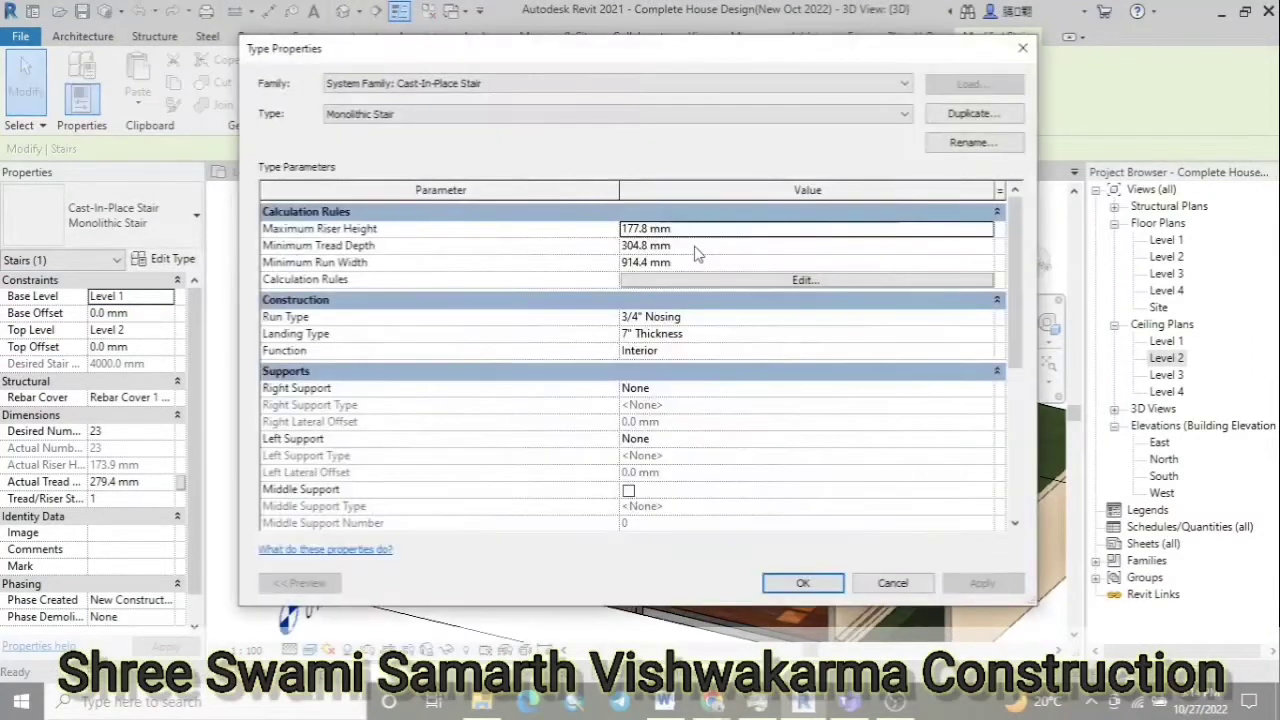
click(704, 248)
text(260)
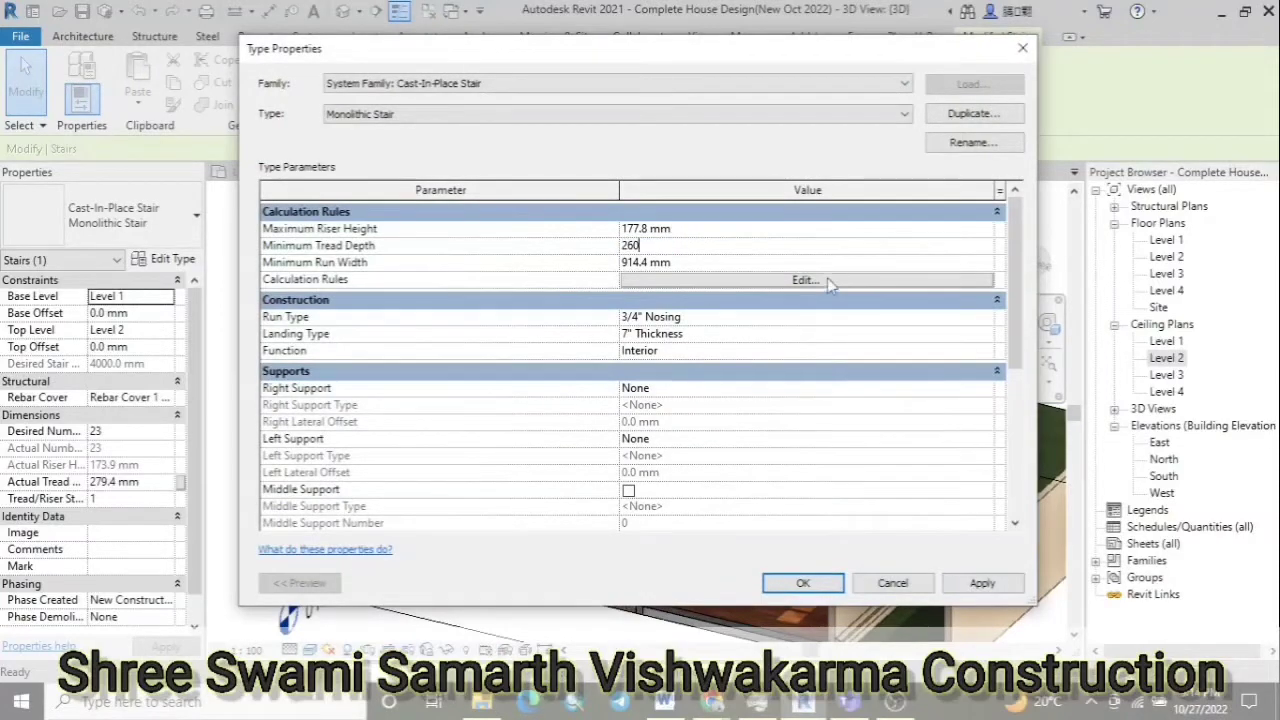
key(Return)
click(320, 251)
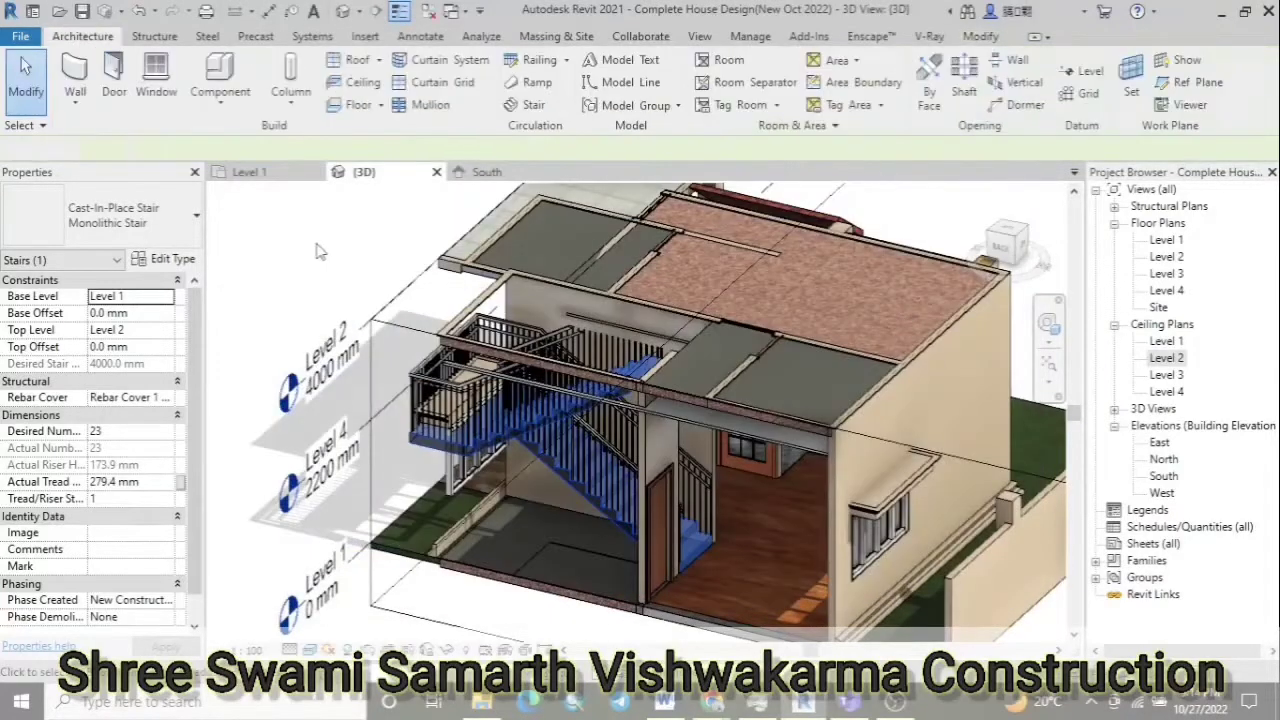
Adjust the stair's desired number of risers in the Level 1 plan and check the result in 3D
click(437, 176)
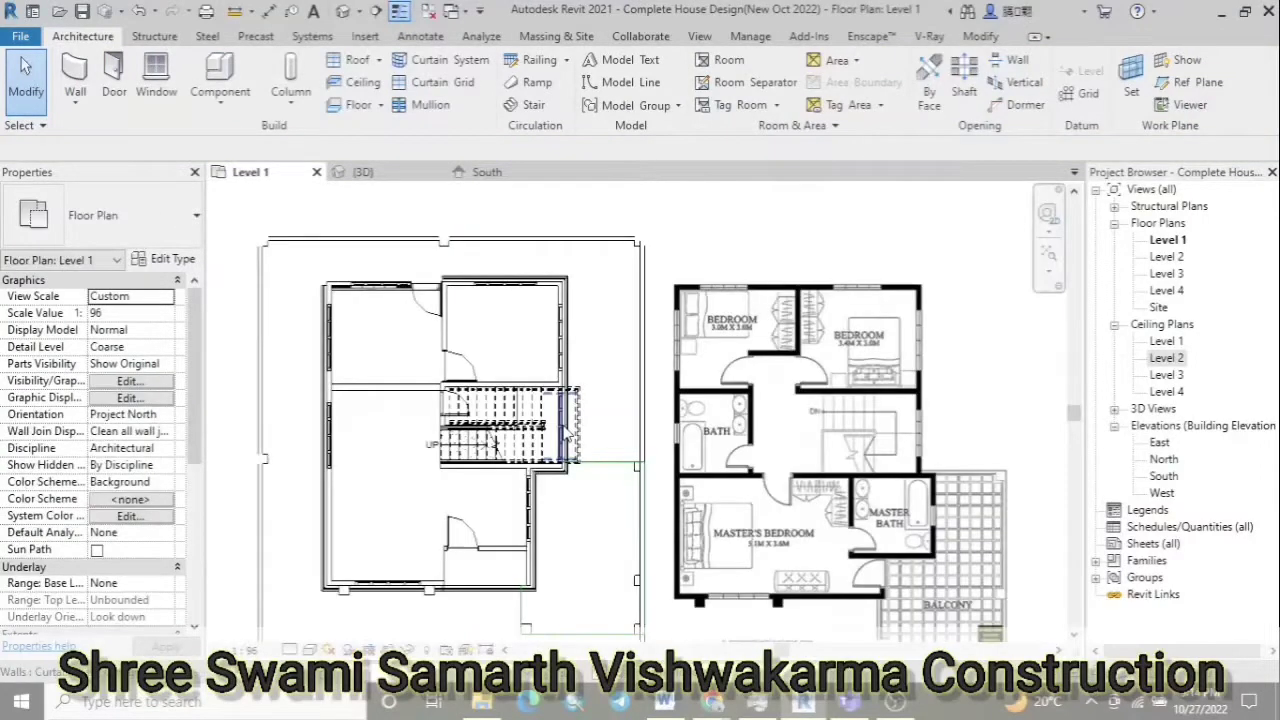
scroll(527, 484, up, 4)
click(527, 484)
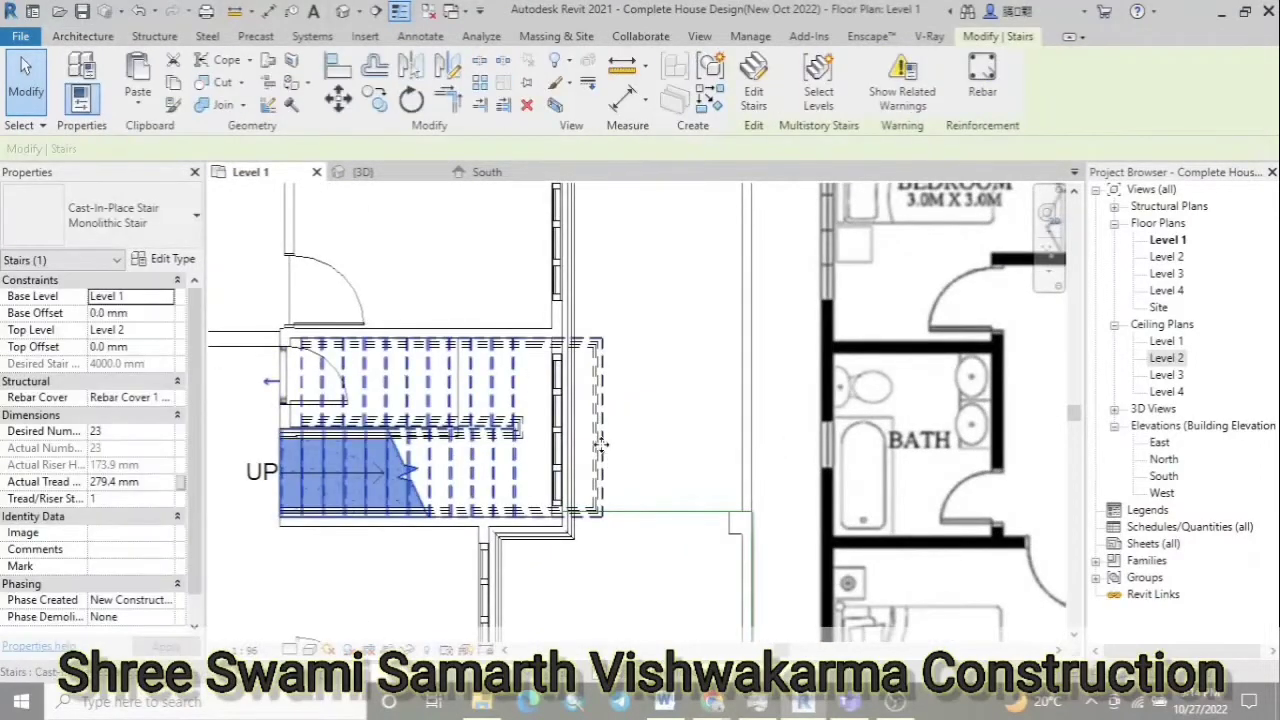
click(141, 432)
text(22)
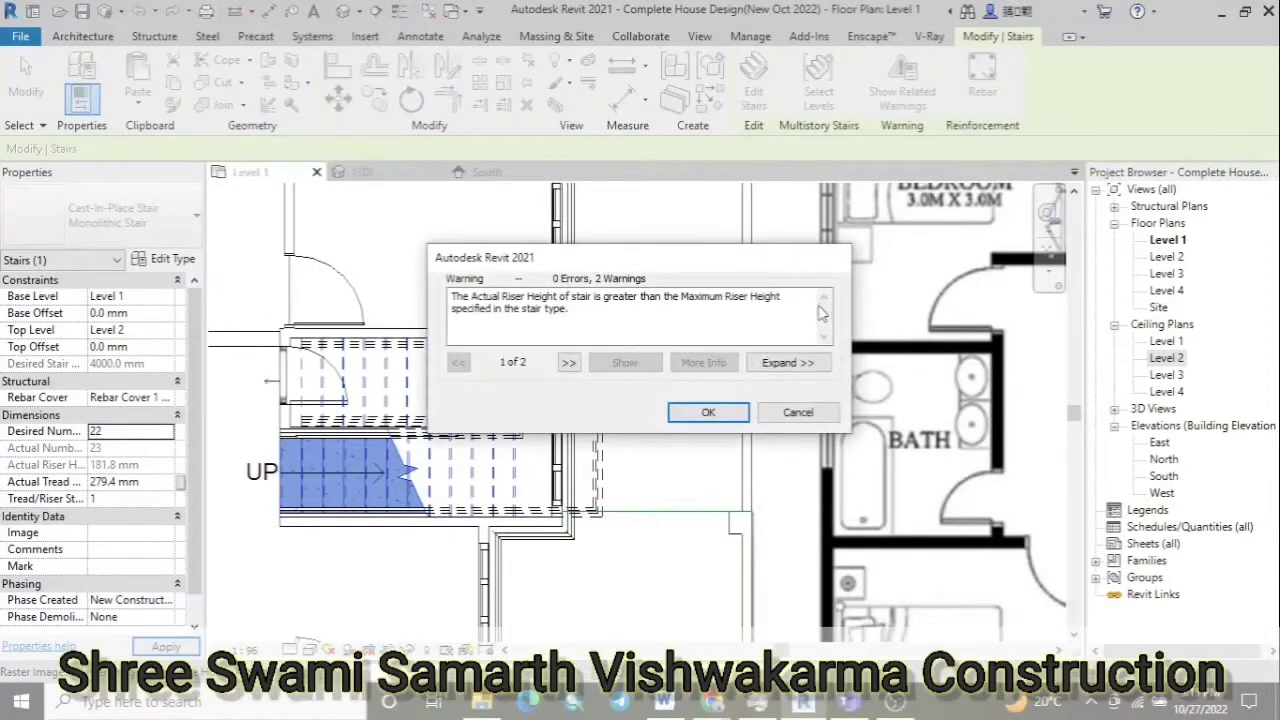
click(805, 414)
key(ctrl+Tab)
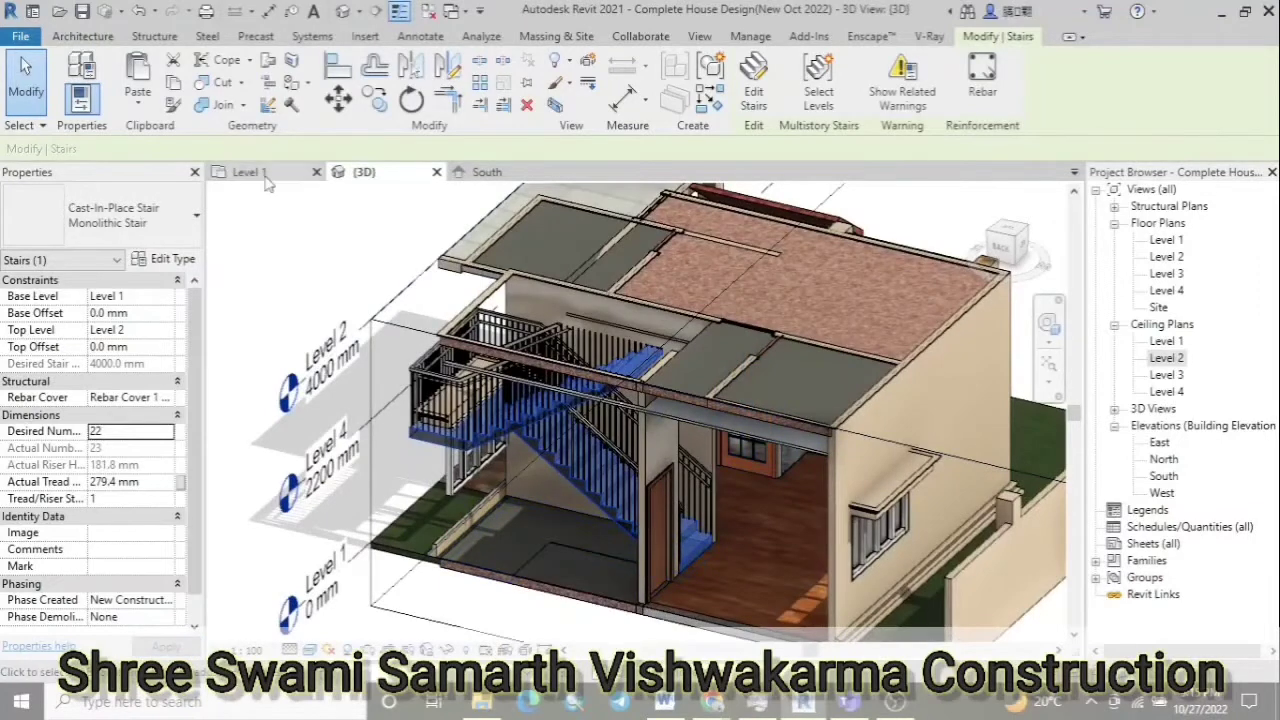
key(ctrl+Tab)
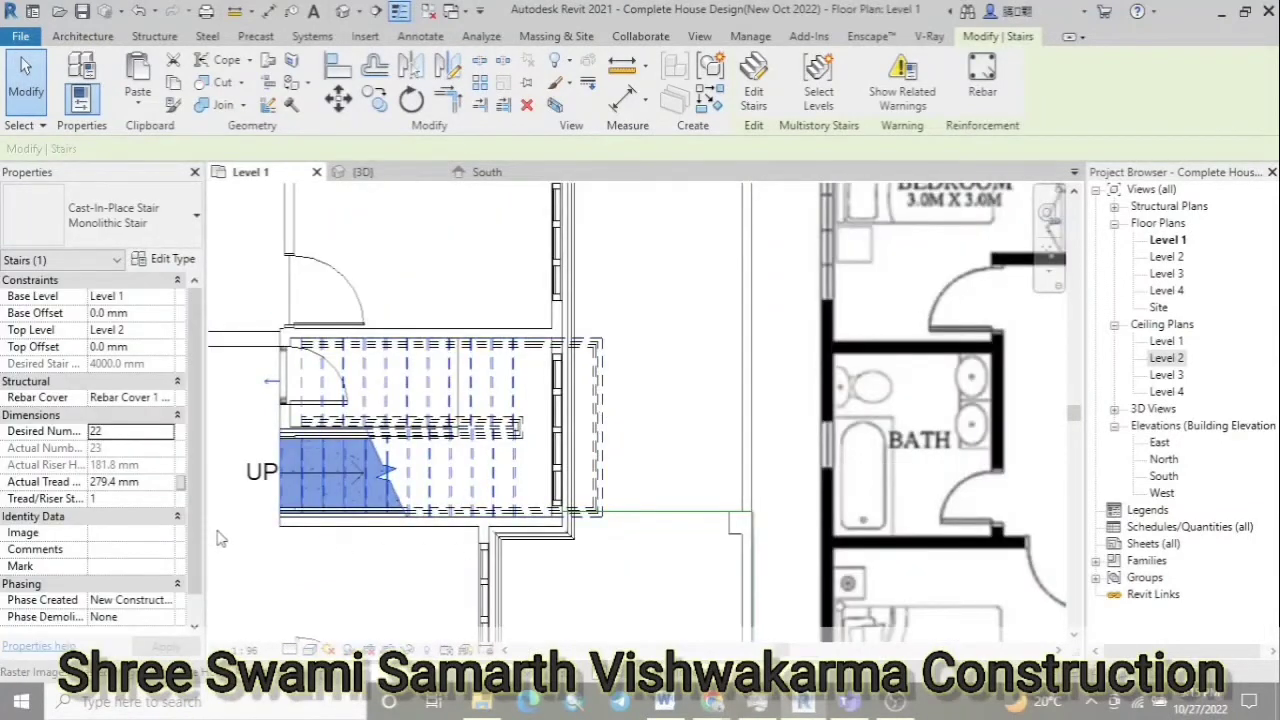
scroll(713, 478, down, 2)
Narrow the stair landing to 566.6 mm deep and finish the stair edit
click(754, 75)
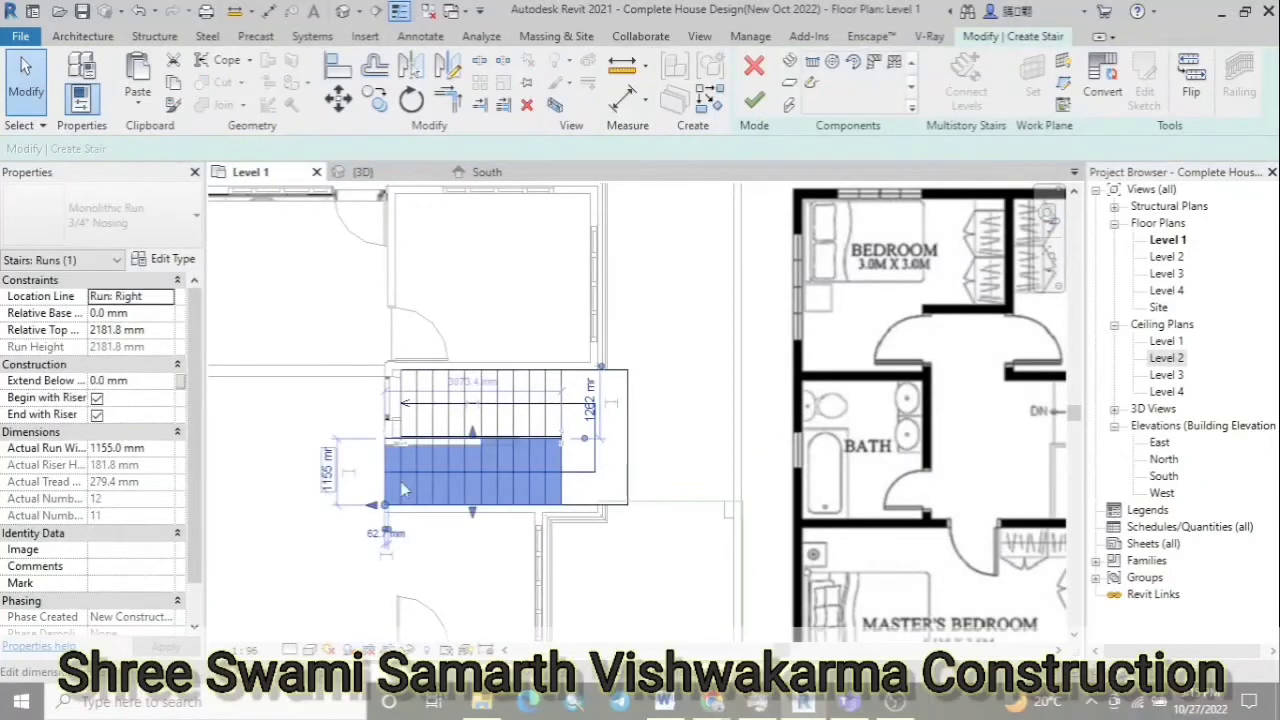
scroll(574, 453, up, 2)
click(650, 445)
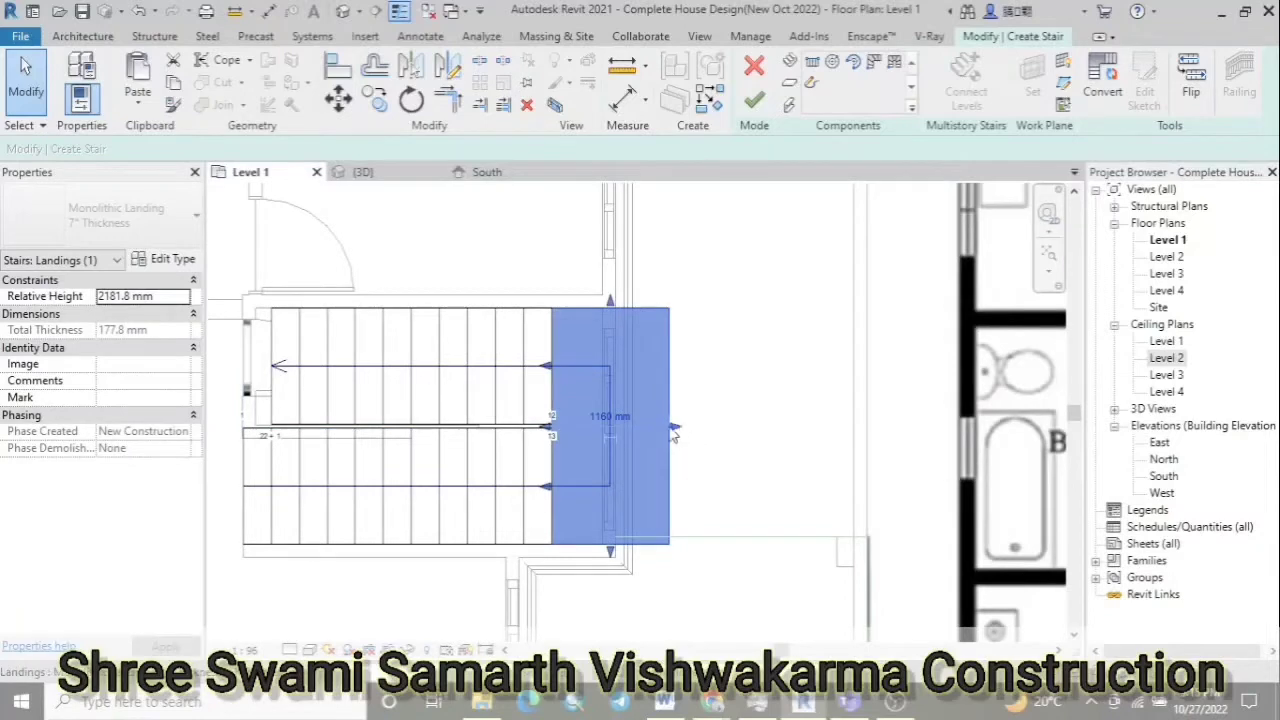
drag(677, 430, 613, 428)
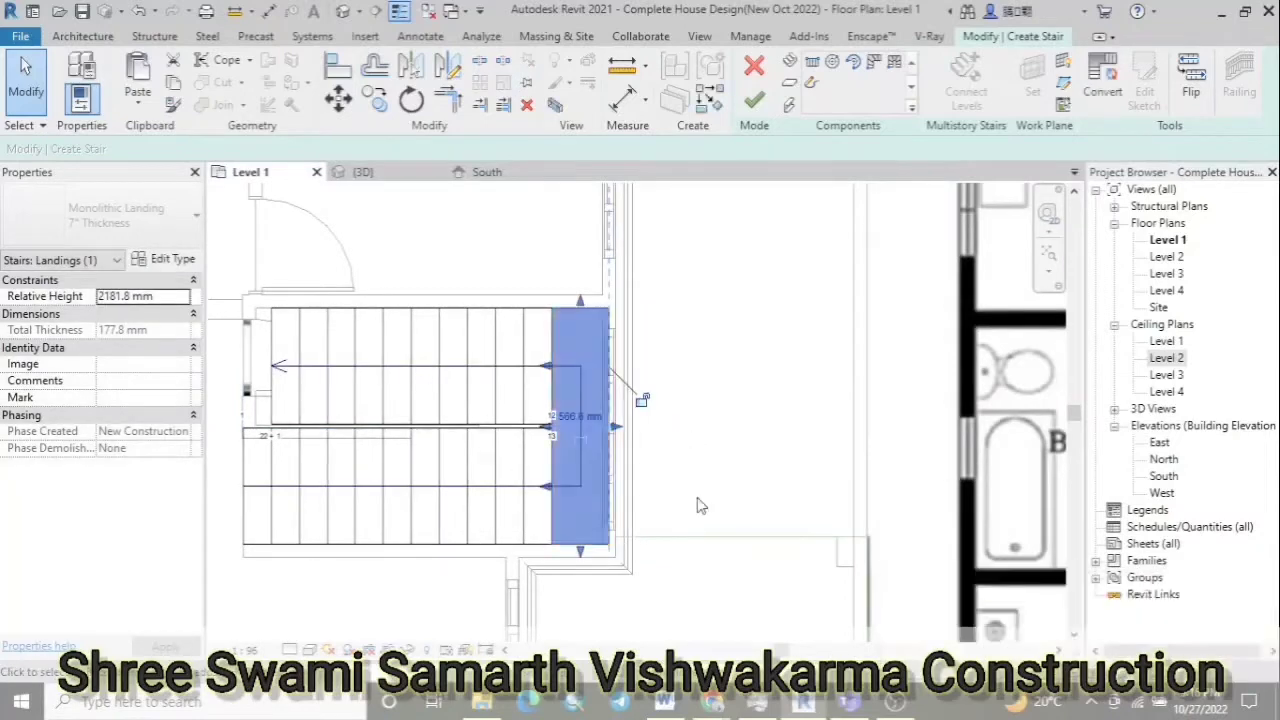
key(ctrl+Tab)
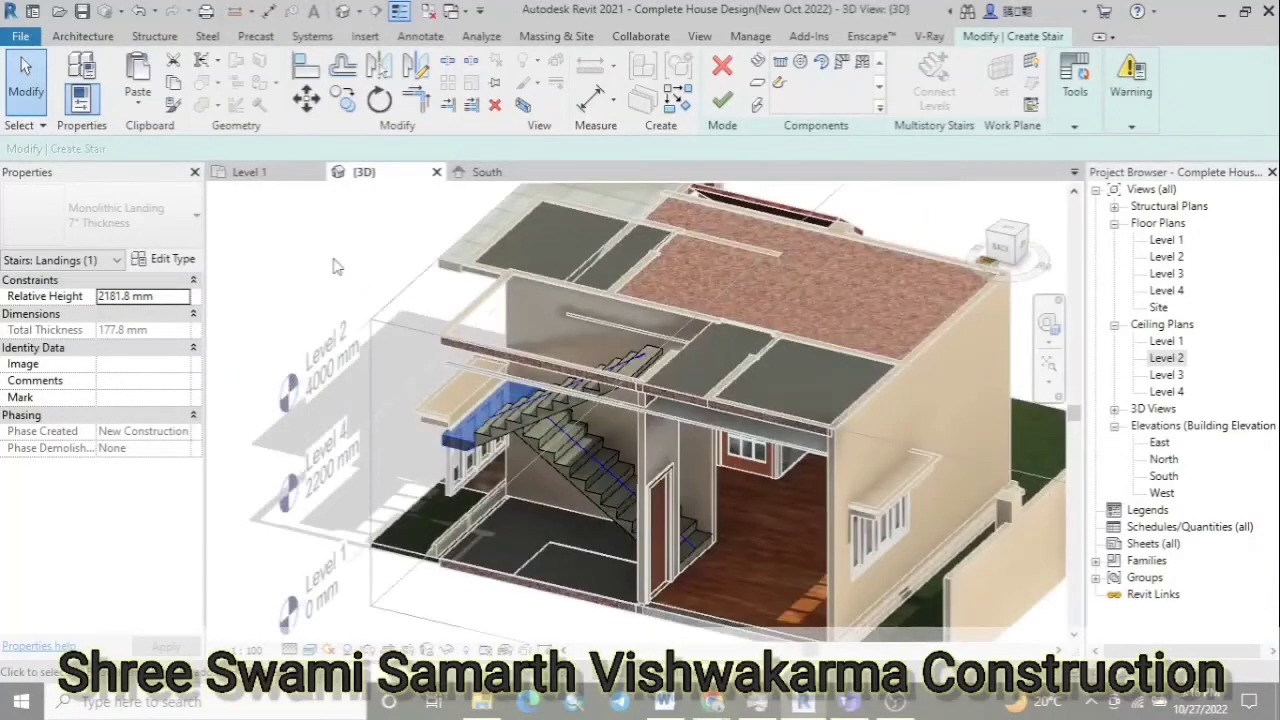
key(Escape)
mouse_move(541, 513)
shift+middle_down()
mouse_move(618, 403)
mouse_move(540, 499)
mouse_move(817, 230)
shift+middle_up()
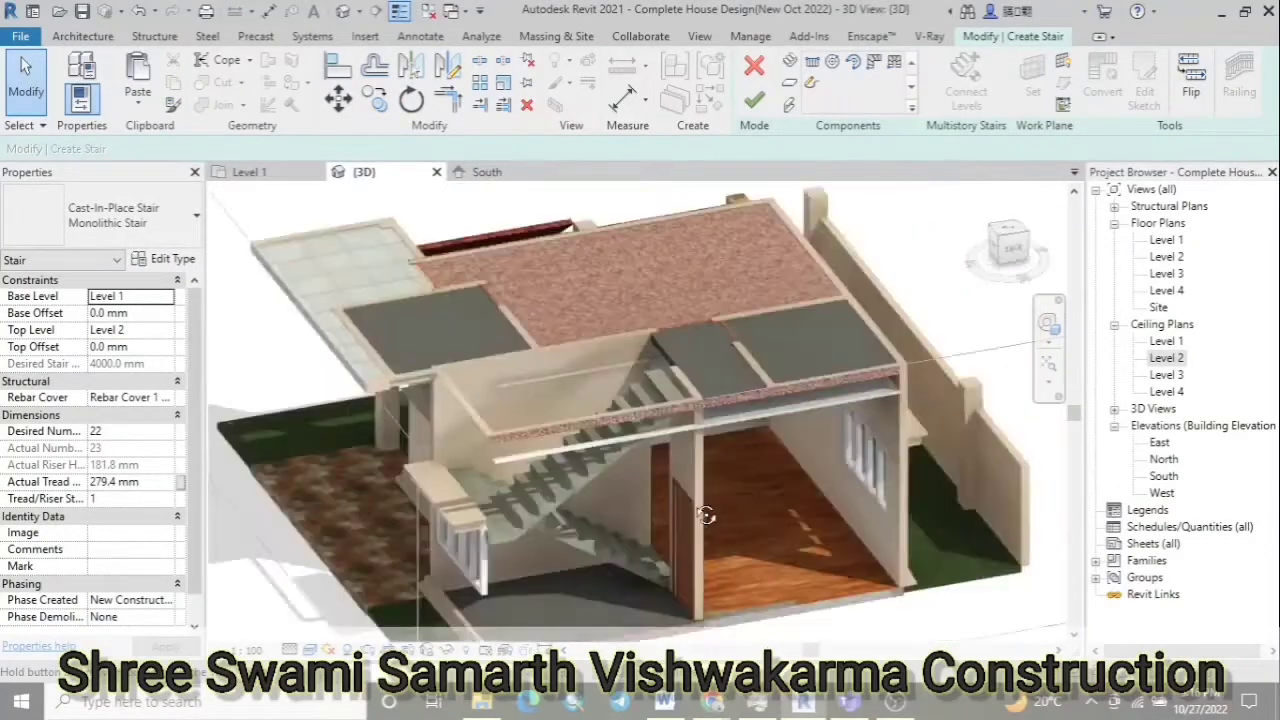
click(754, 100)
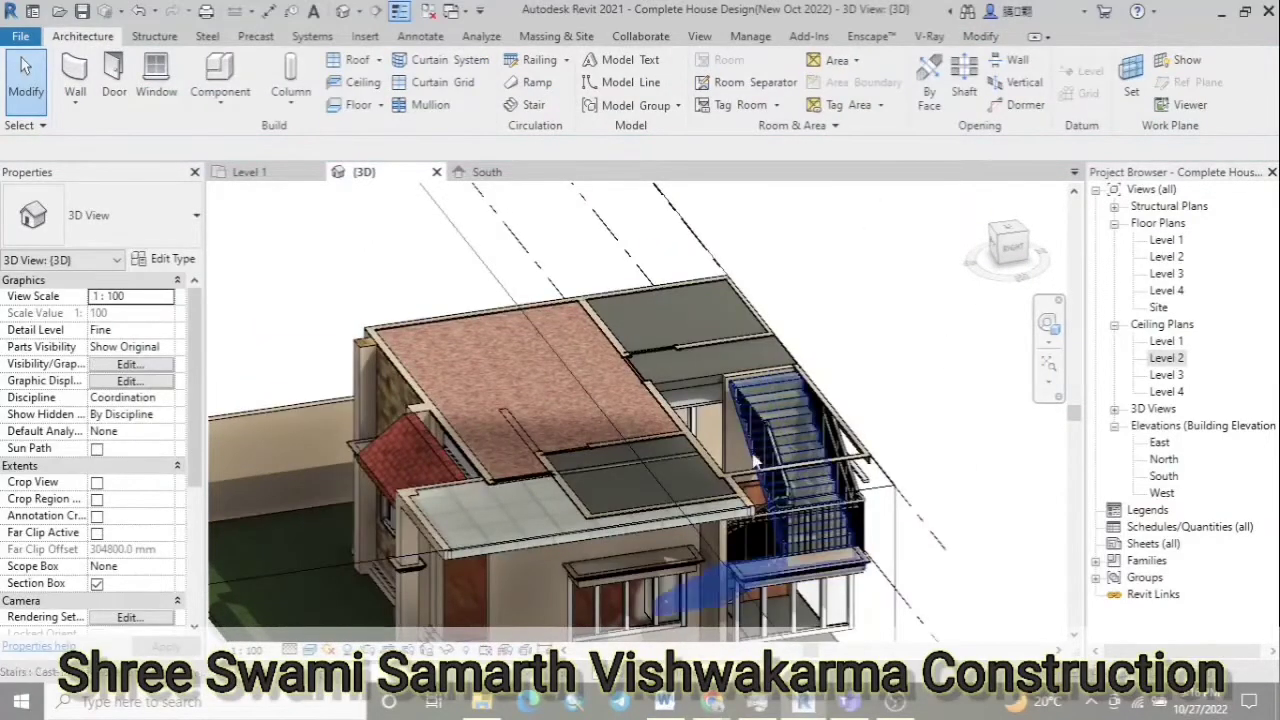
Delete the railing along the stair's outer edge, then orbit in to inspect the stair
click(790, 530)
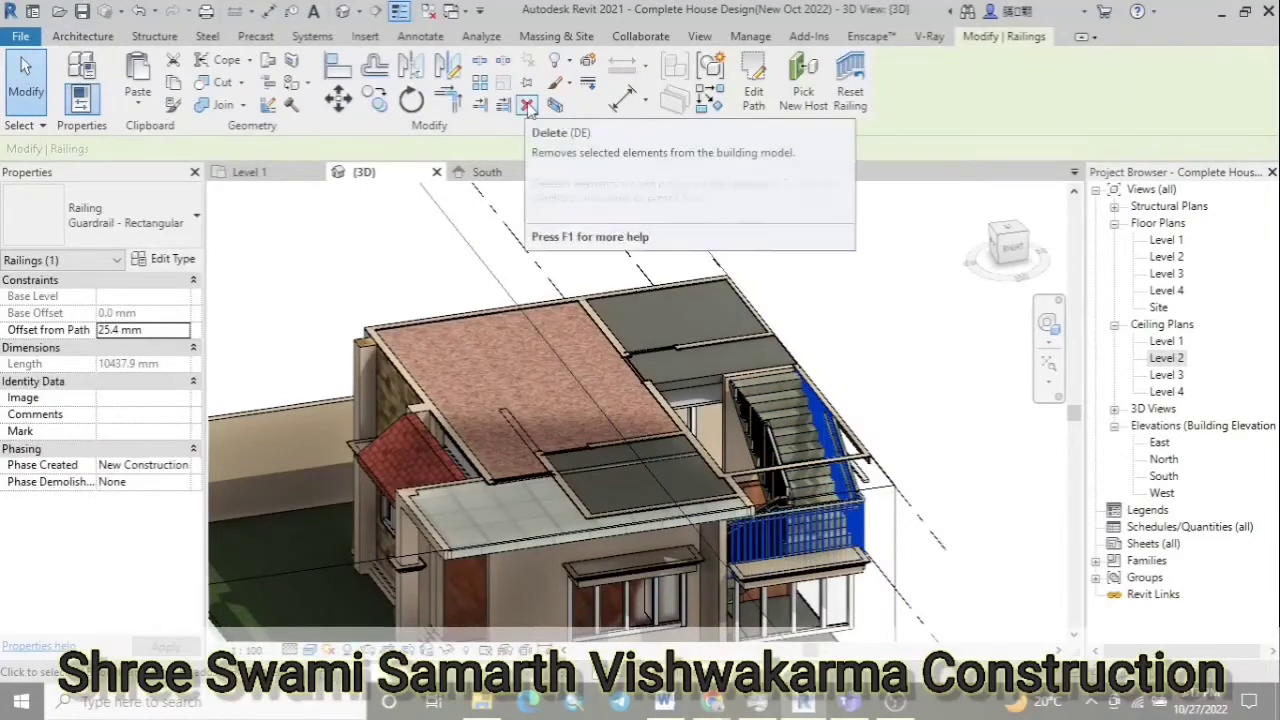
click(528, 107)
click(925, 330)
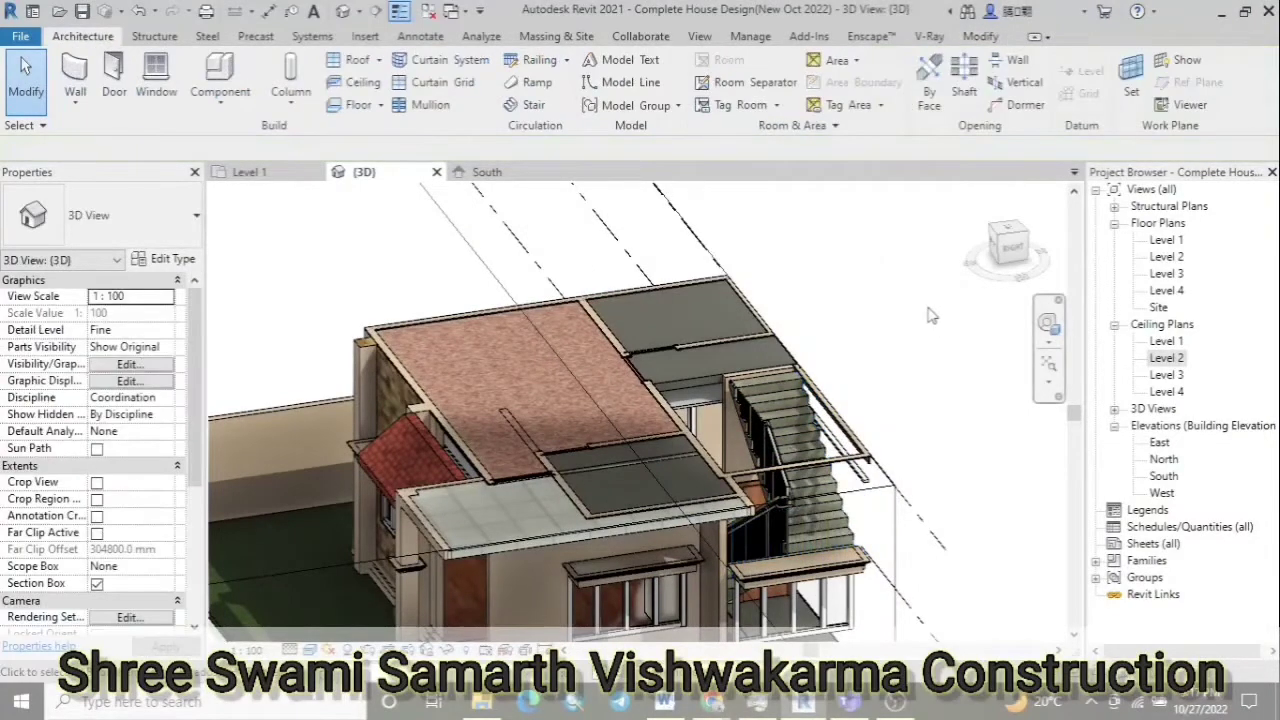
shift+middle_drag(925, 330, 621, 228)
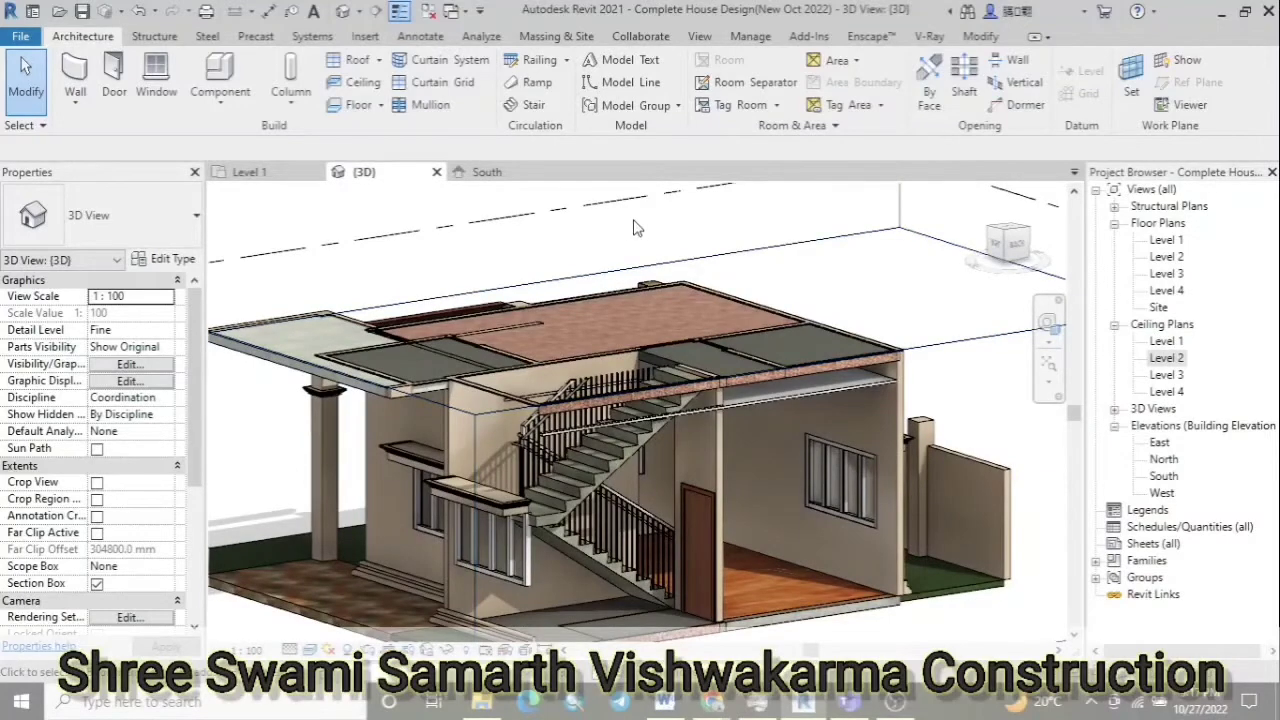
shift+middle_drag(726, 276, 703, 610)
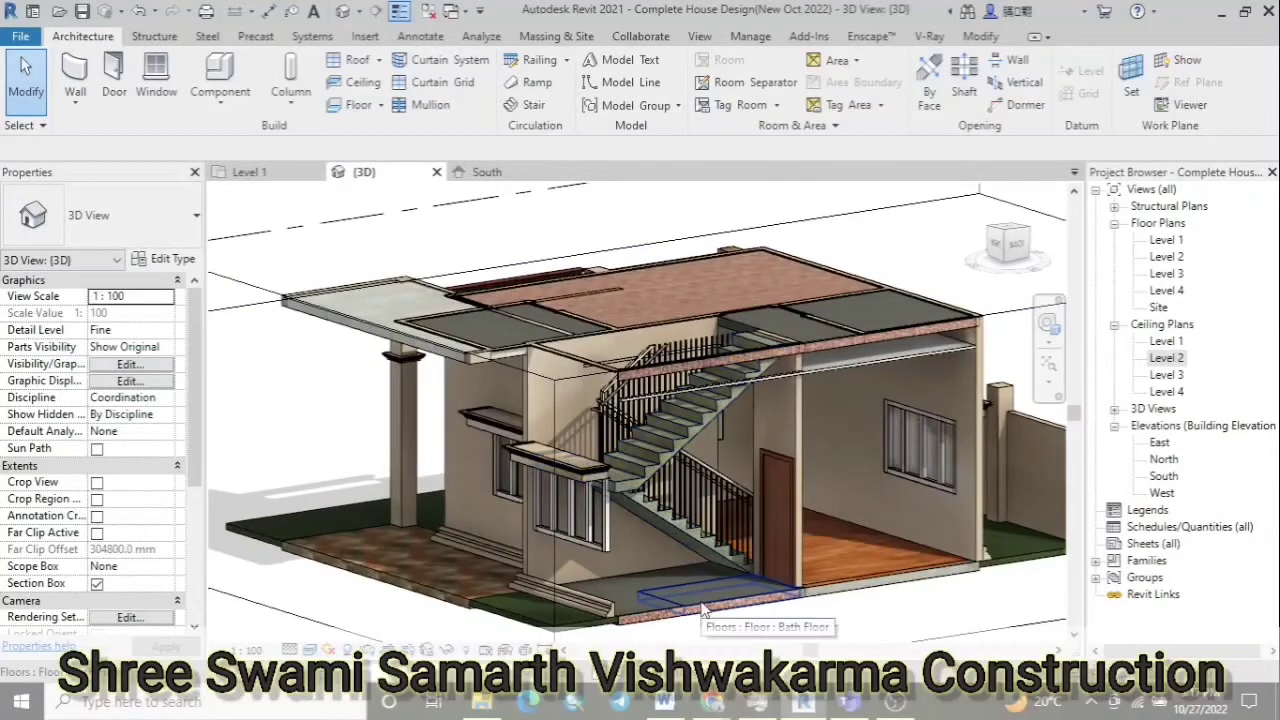
scroll(340, 565, down, 4)
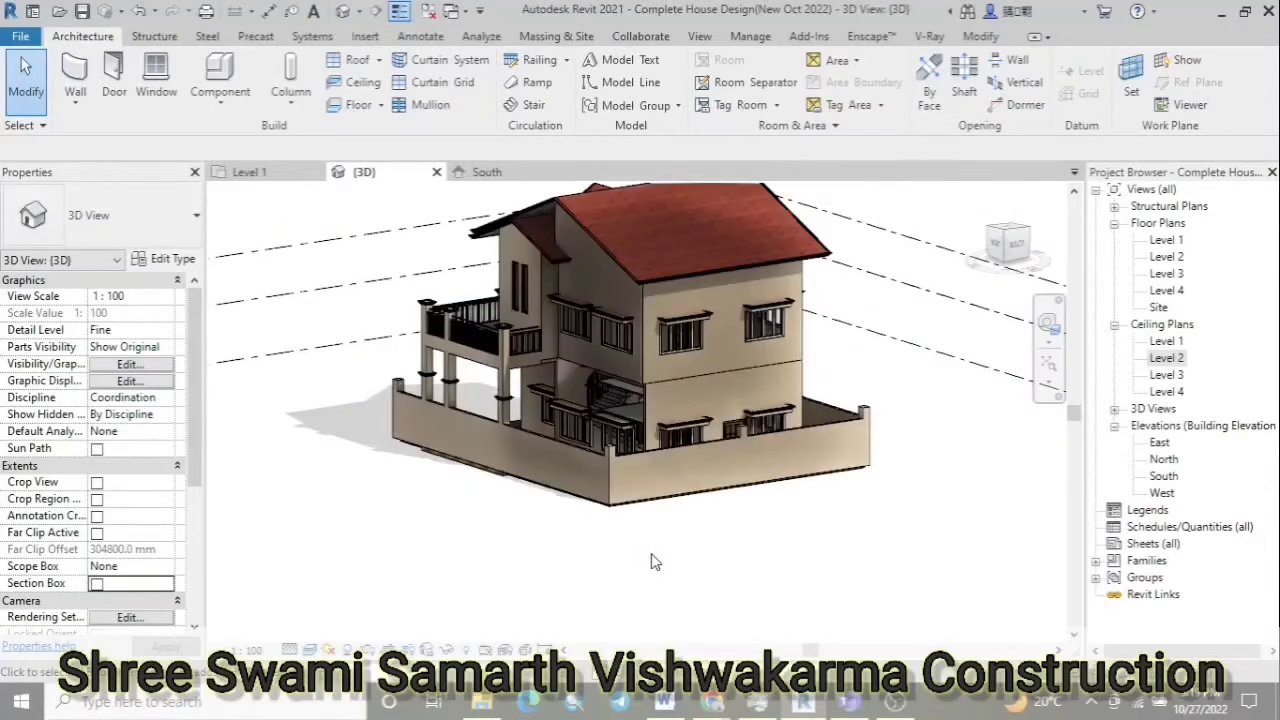
Check the Level 1 plan, then orbit the 3D house to view its other side
click(250, 172)
scroll(640, 500, down, 5)
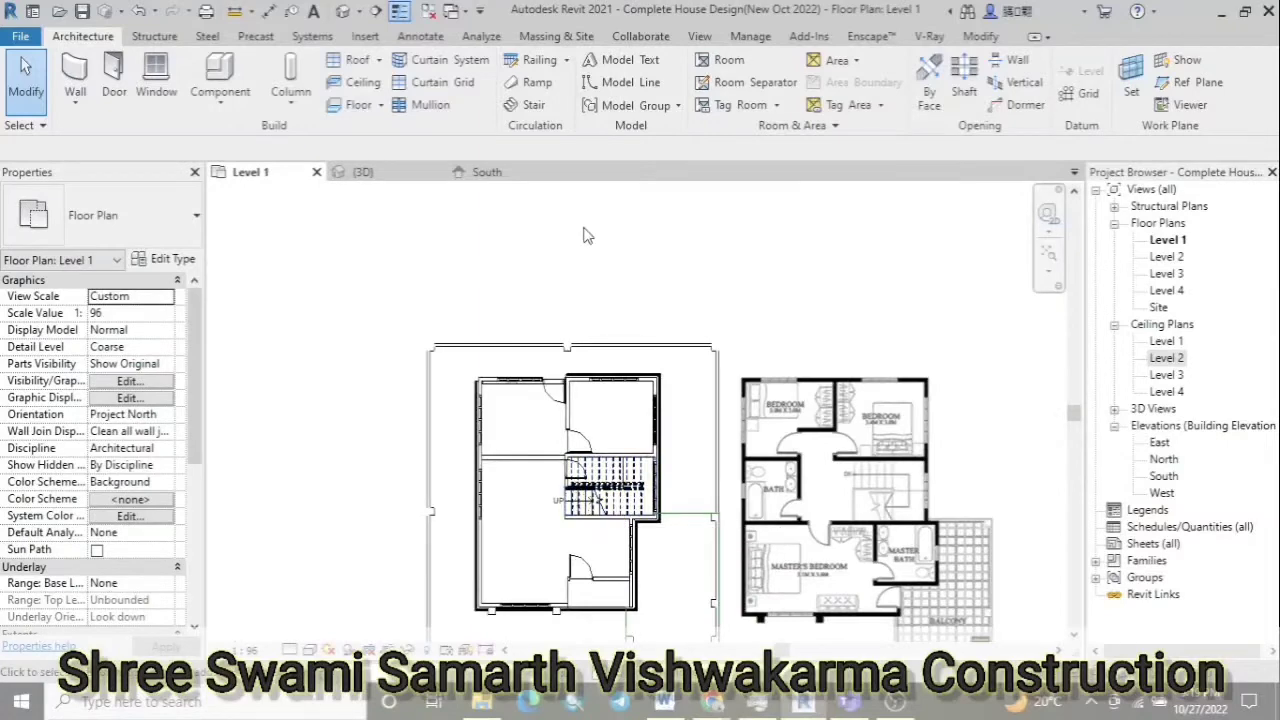
click(363, 172)
click(588, 409)
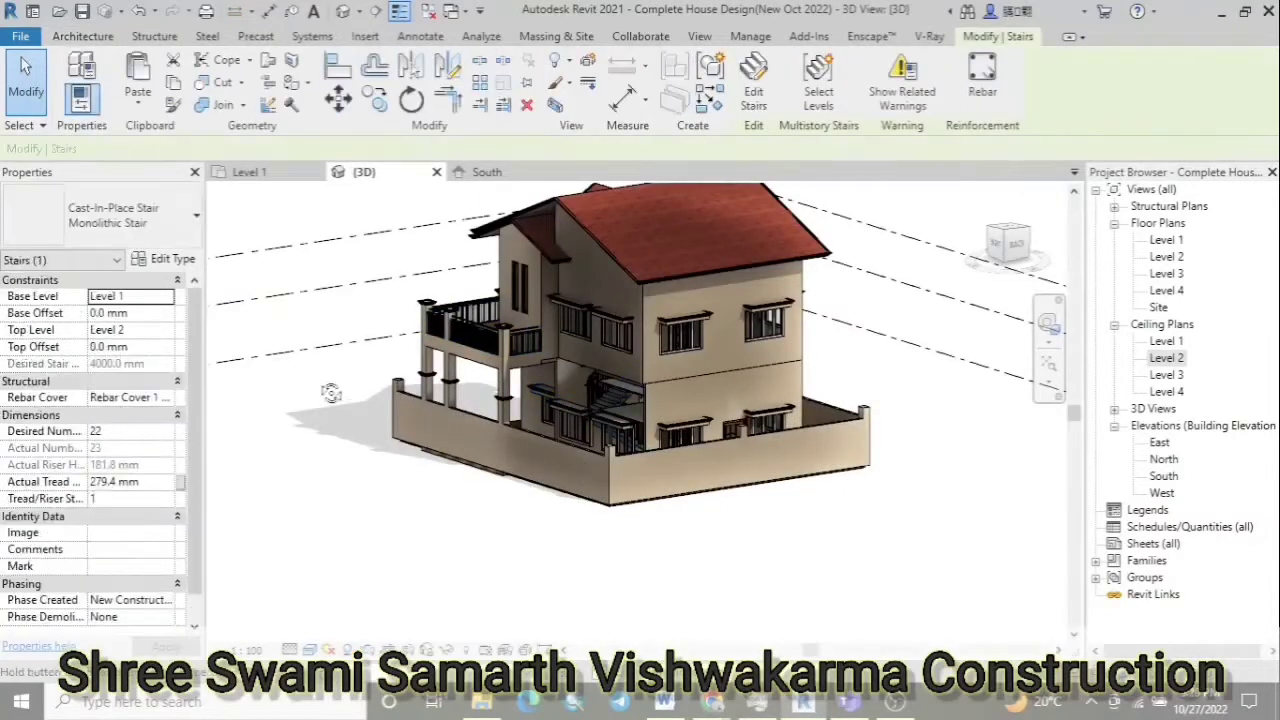
mouse_move(588, 409)
shift+middle_down()
mouse_move(535, 487)
mouse_move(791, 518)
shift+middle_up()
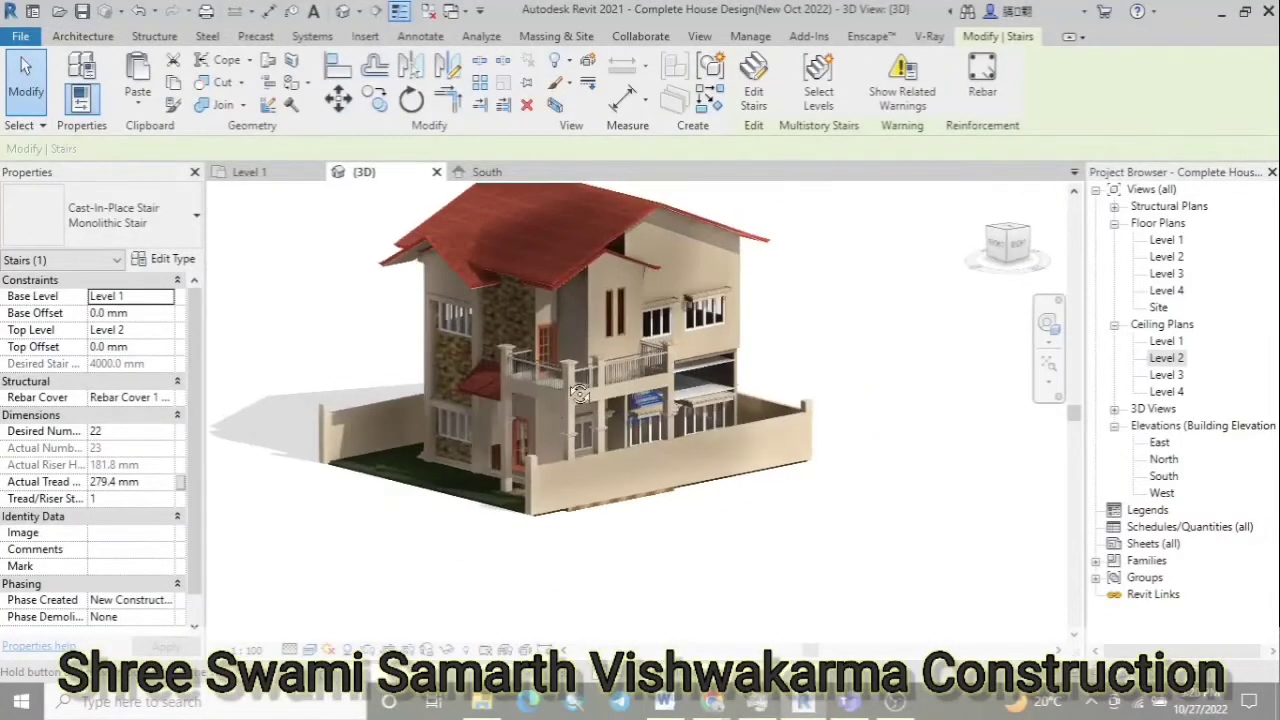
click(791, 518)
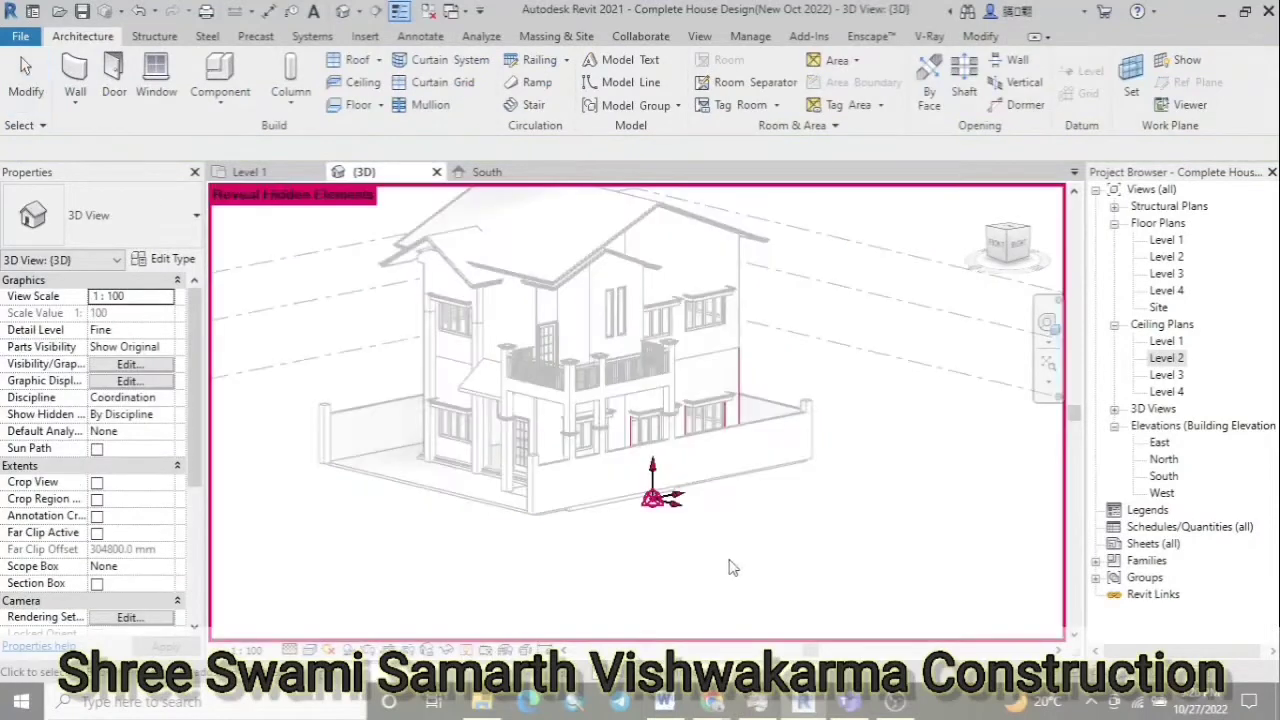
click(466, 650)
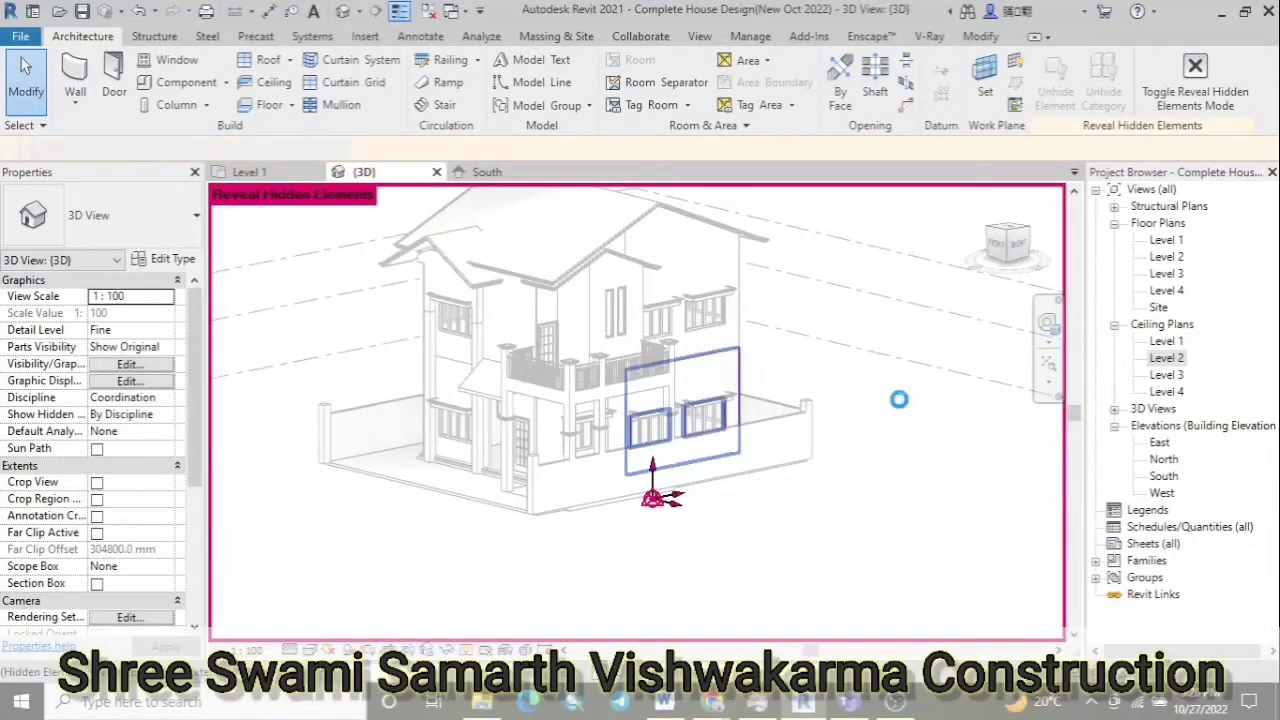
click(682, 420)
shift+middle_drag(682, 420, 652, 425)
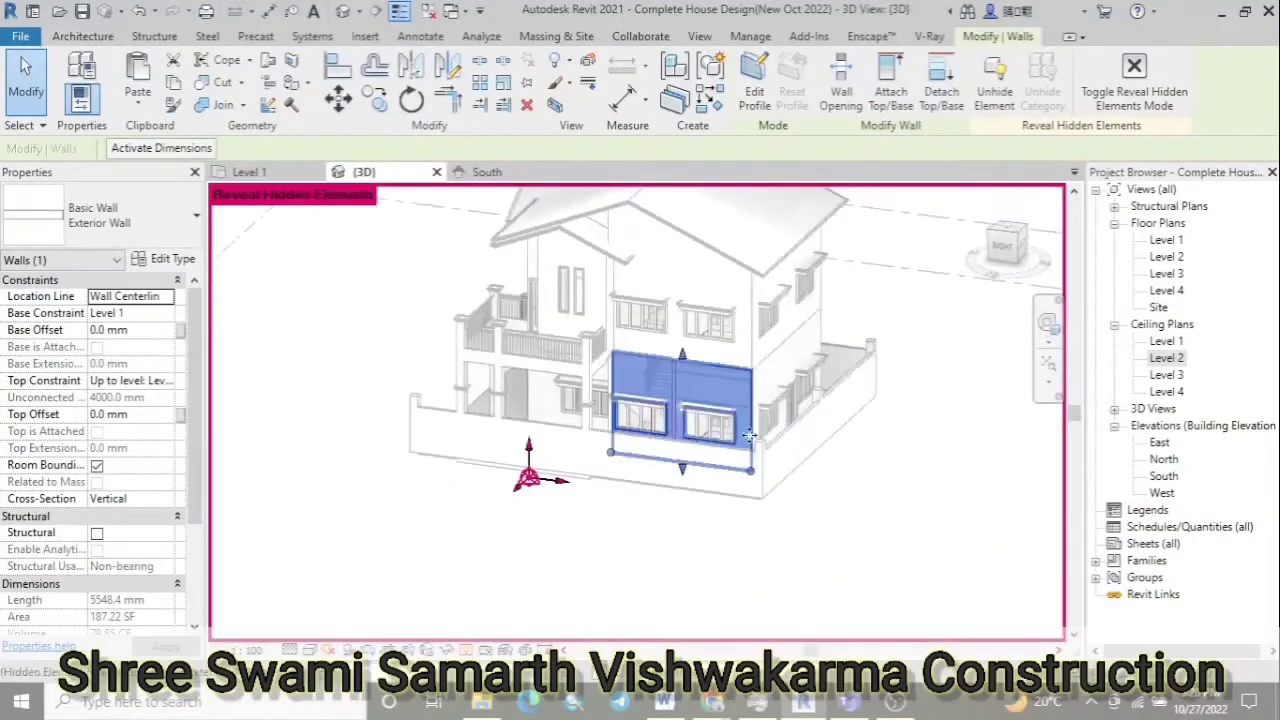
key(Escape)
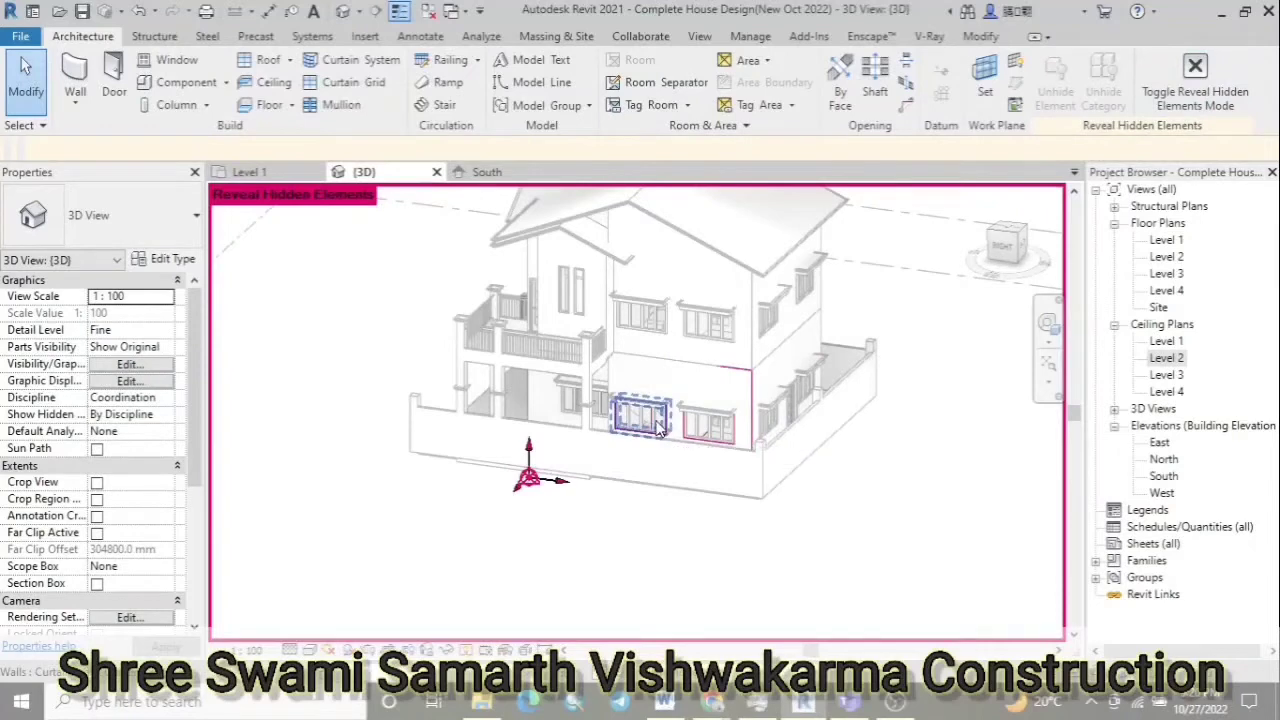
scroll(654, 425, up, 5)
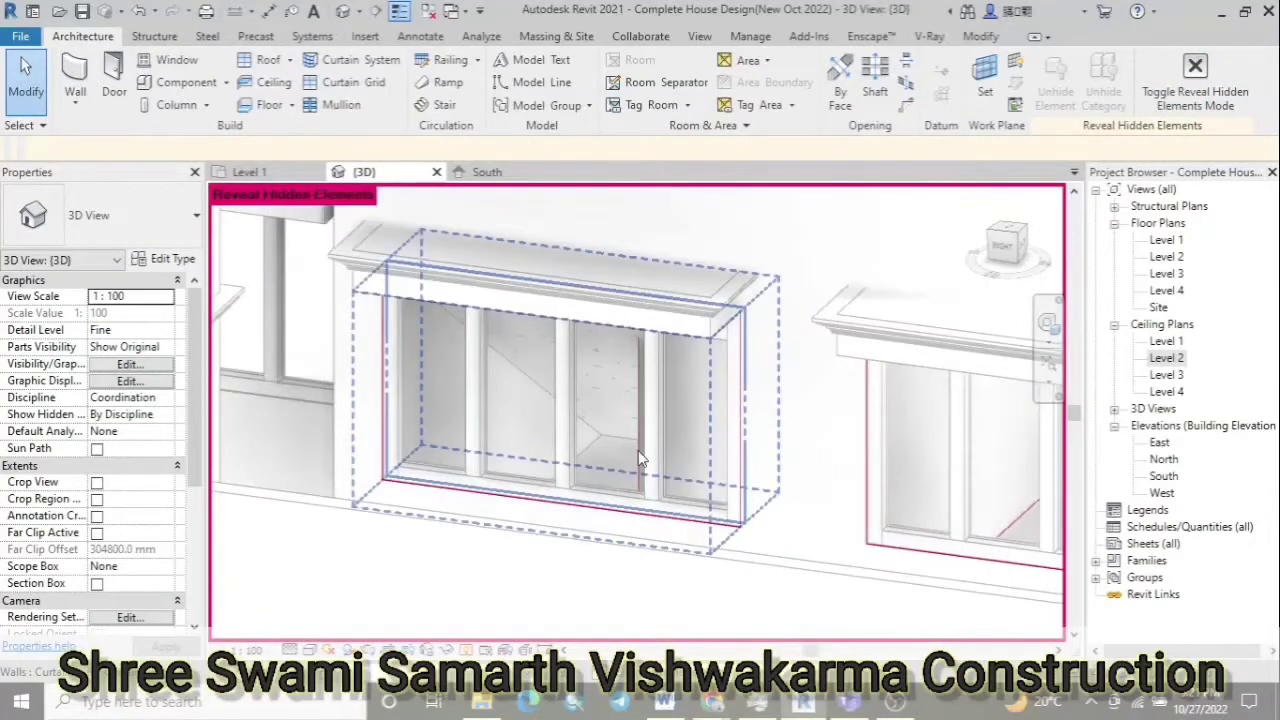
scroll(504, 421, down, 3)
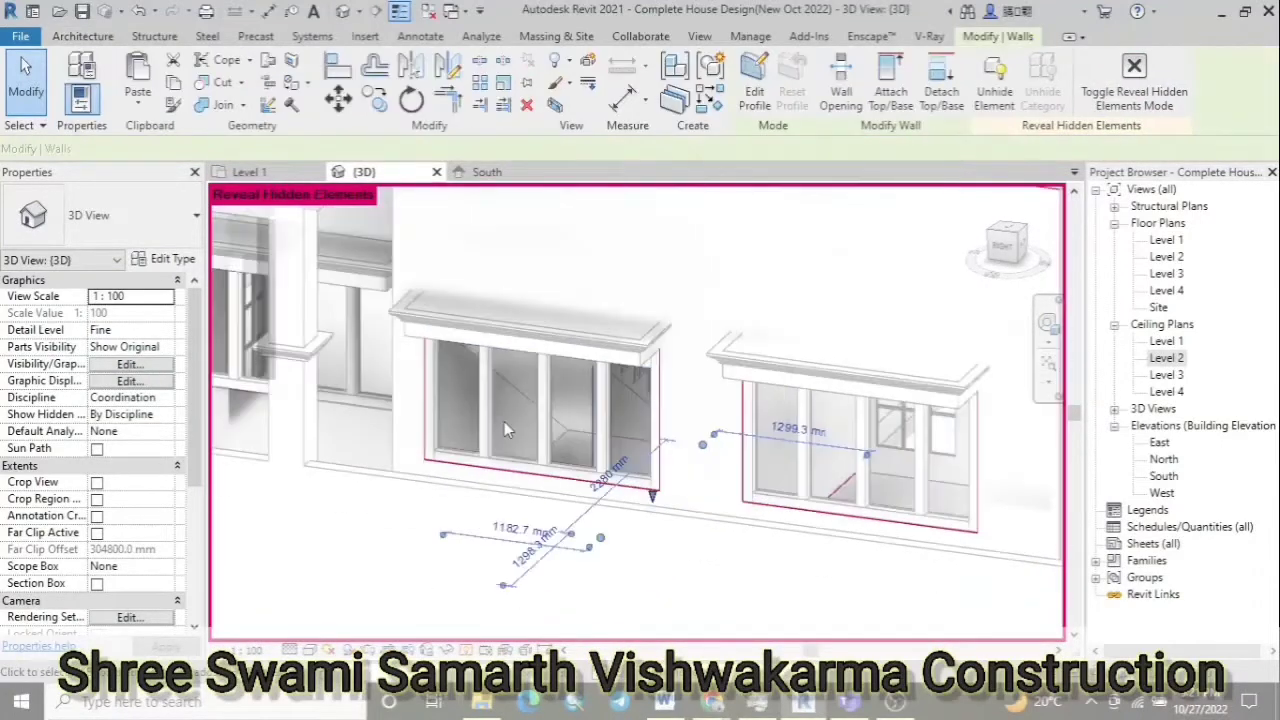
click(610, 420)
ctrl+click(795, 483)
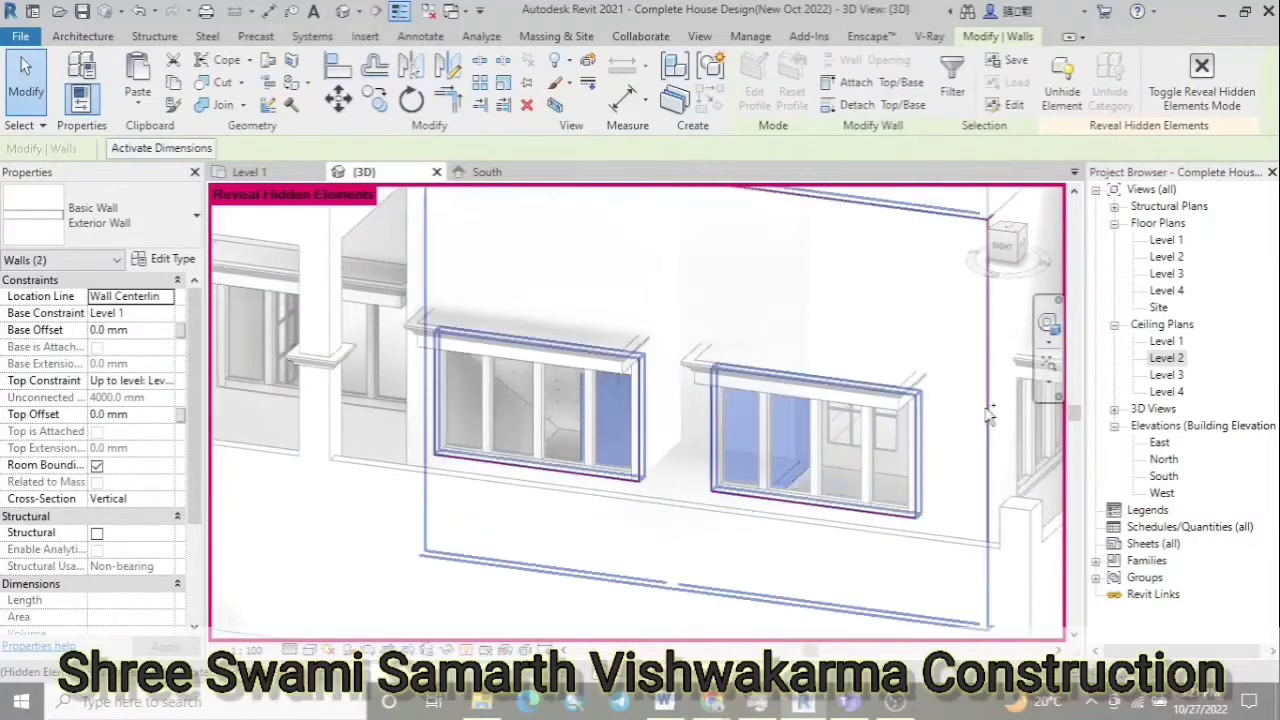
scroll(575, 508, down, 3)
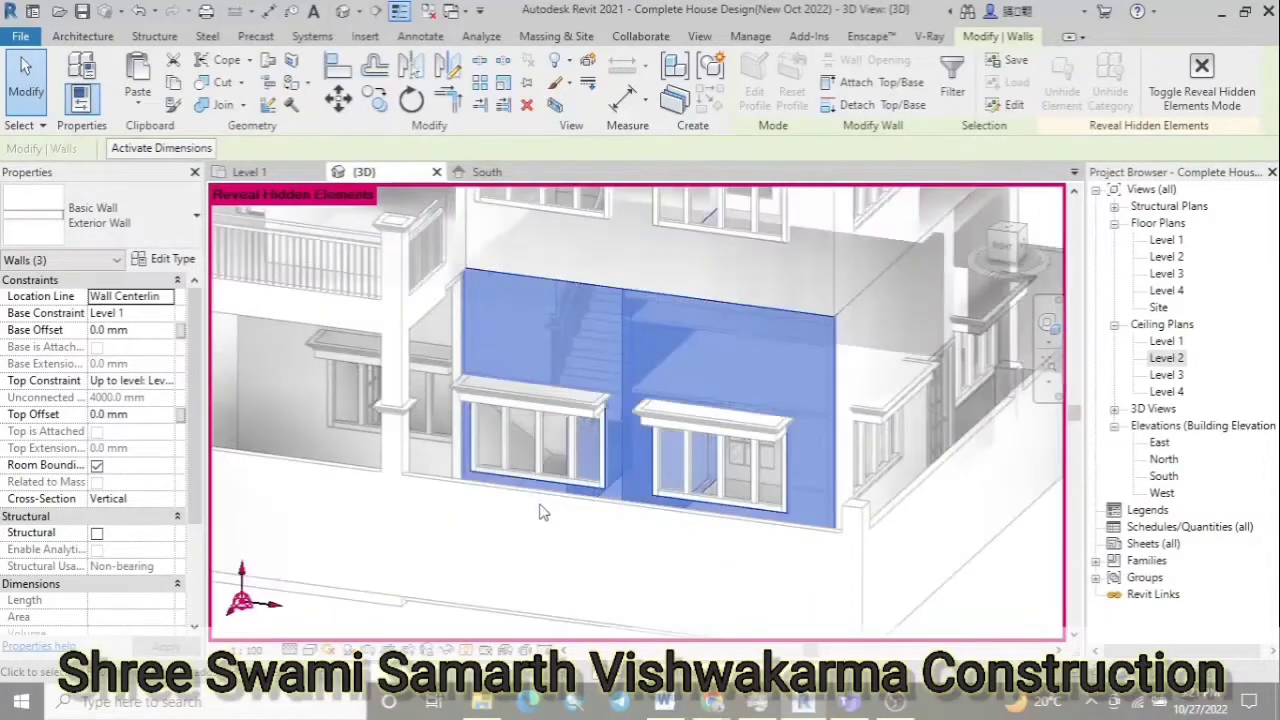
scroll(575, 508, down, 2)
key(Escape)
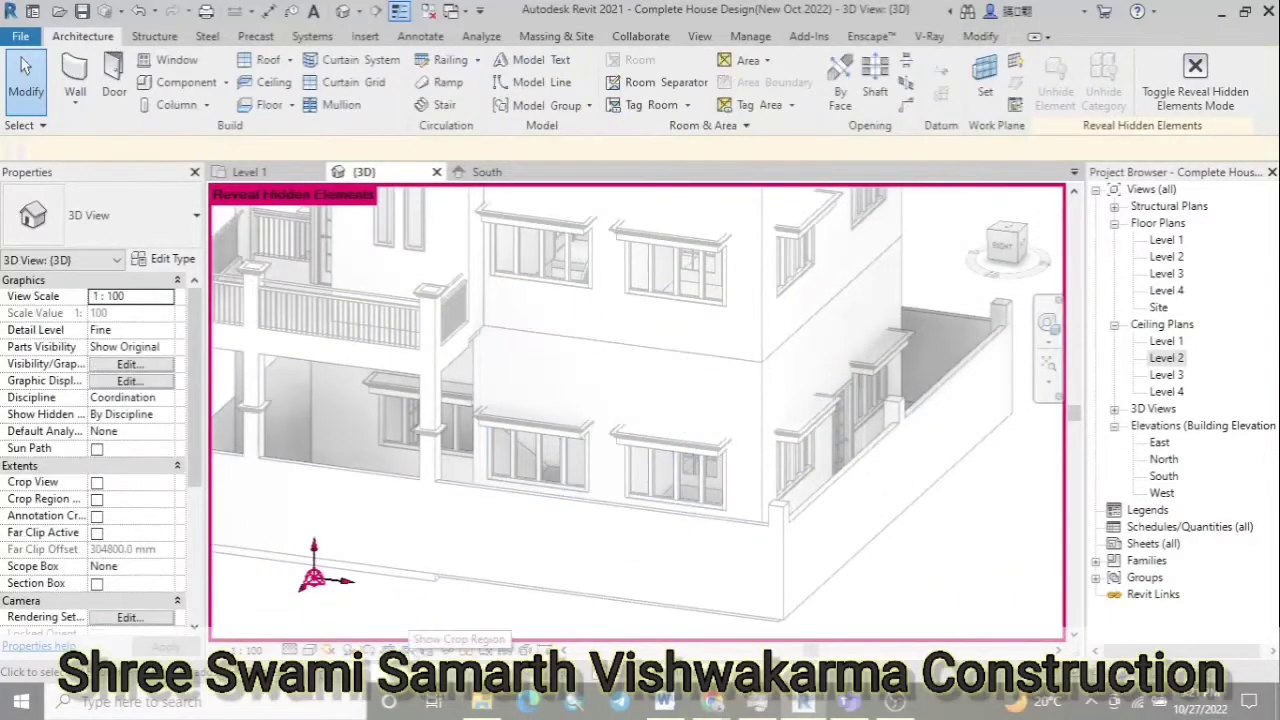
click(1195, 80)
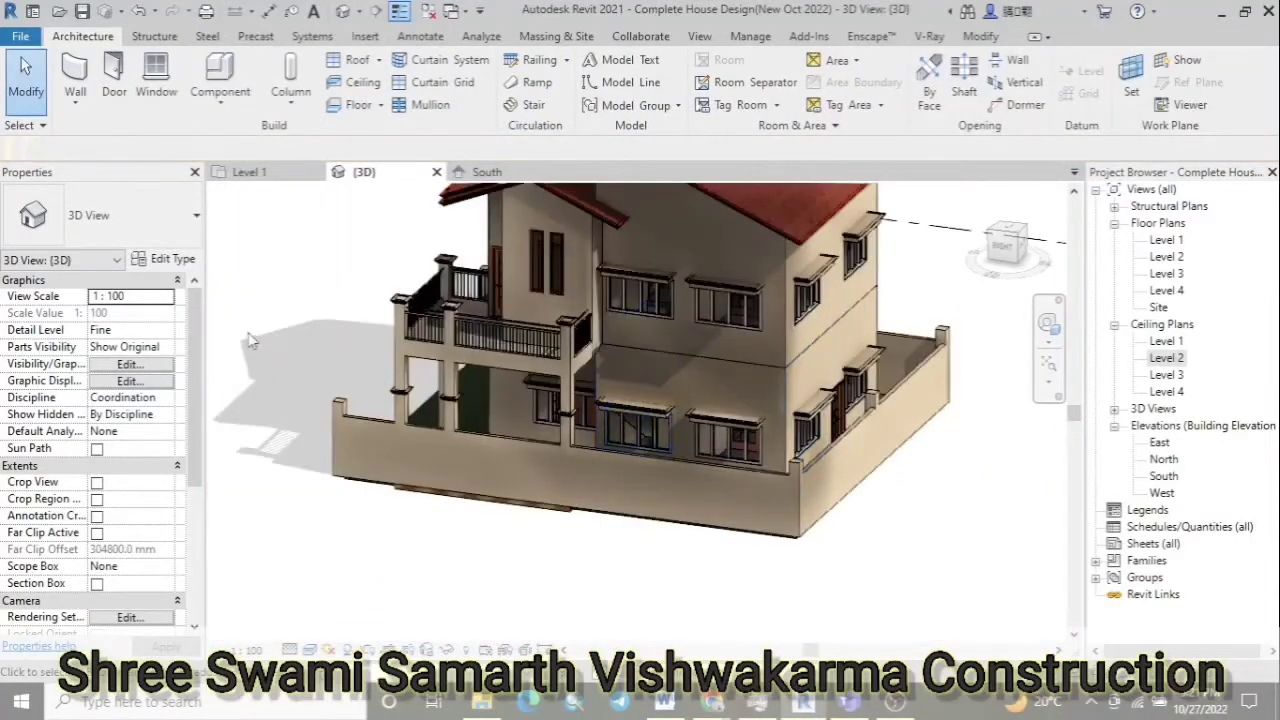
In the Level 1 plan, select the stair and close Select Levels without adding levels
mouse_move(252, 341)
shift+middle_down()
mouse_move(955, 418)
mouse_move(700, 300)
shift+middle_up()
scroll(955, 418, down, 3)
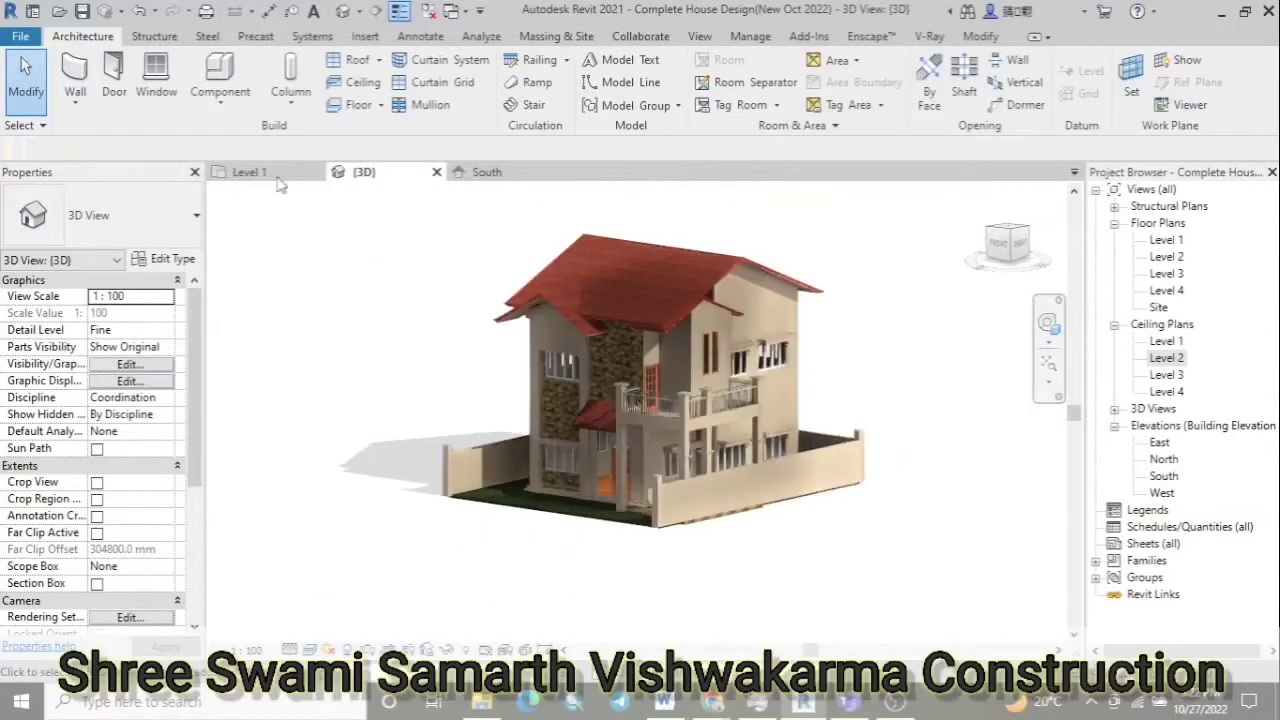
click(280, 180)
scroll(566, 443, up, 5)
click(520, 480)
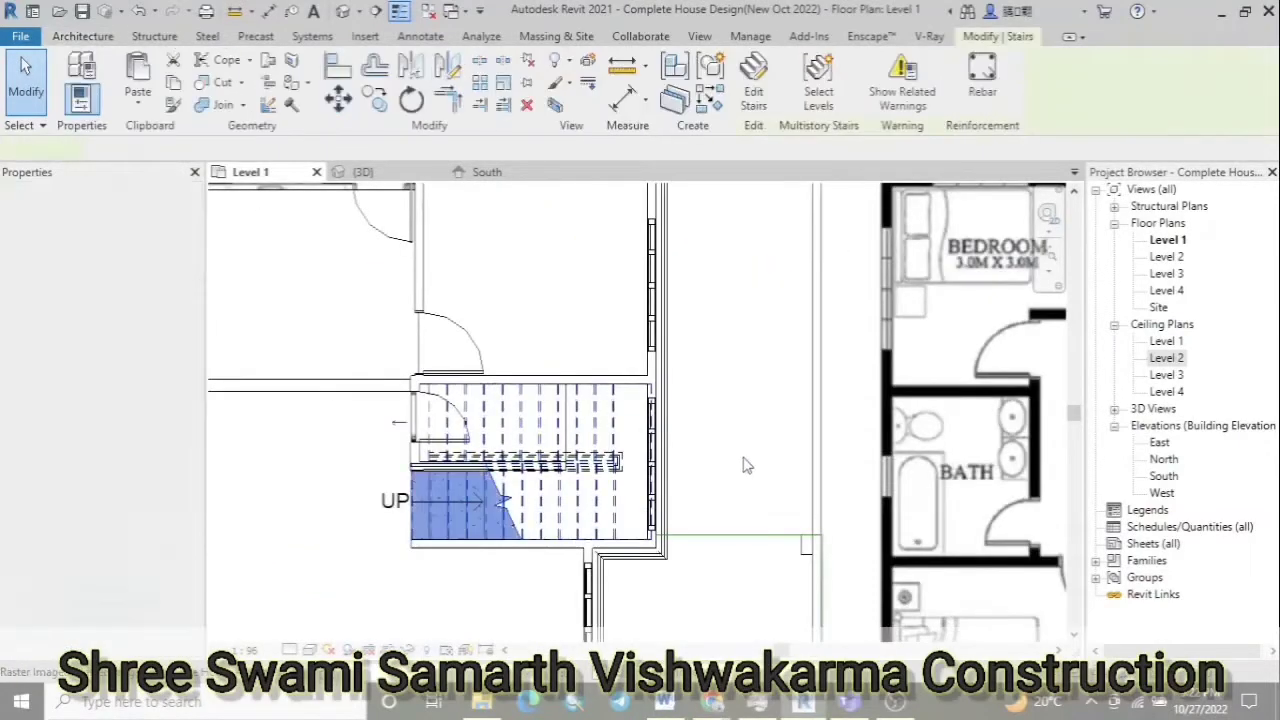
click(818, 85)
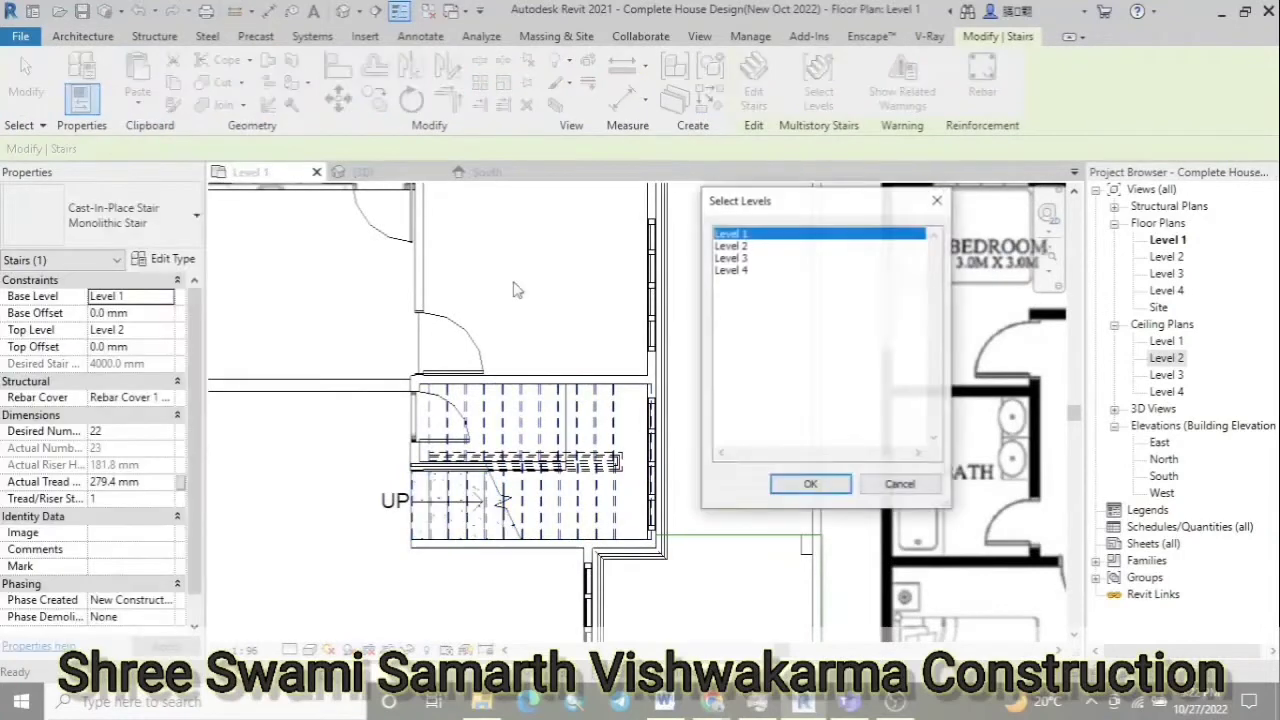
click(897, 485)
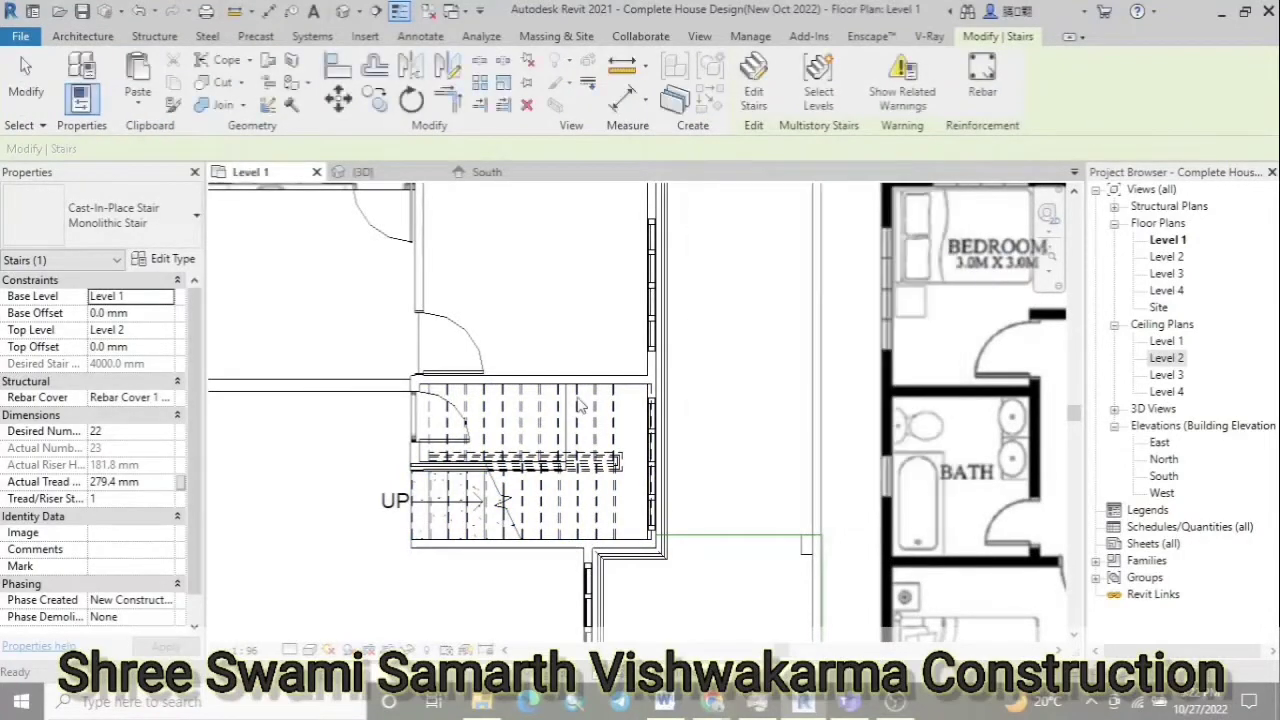
scroll(640, 450, down, 5)
key(Escape)
Orient the 3D view to Floor Plans: Level 1 using the ViewCube's Orient to View menu
click(363, 172)
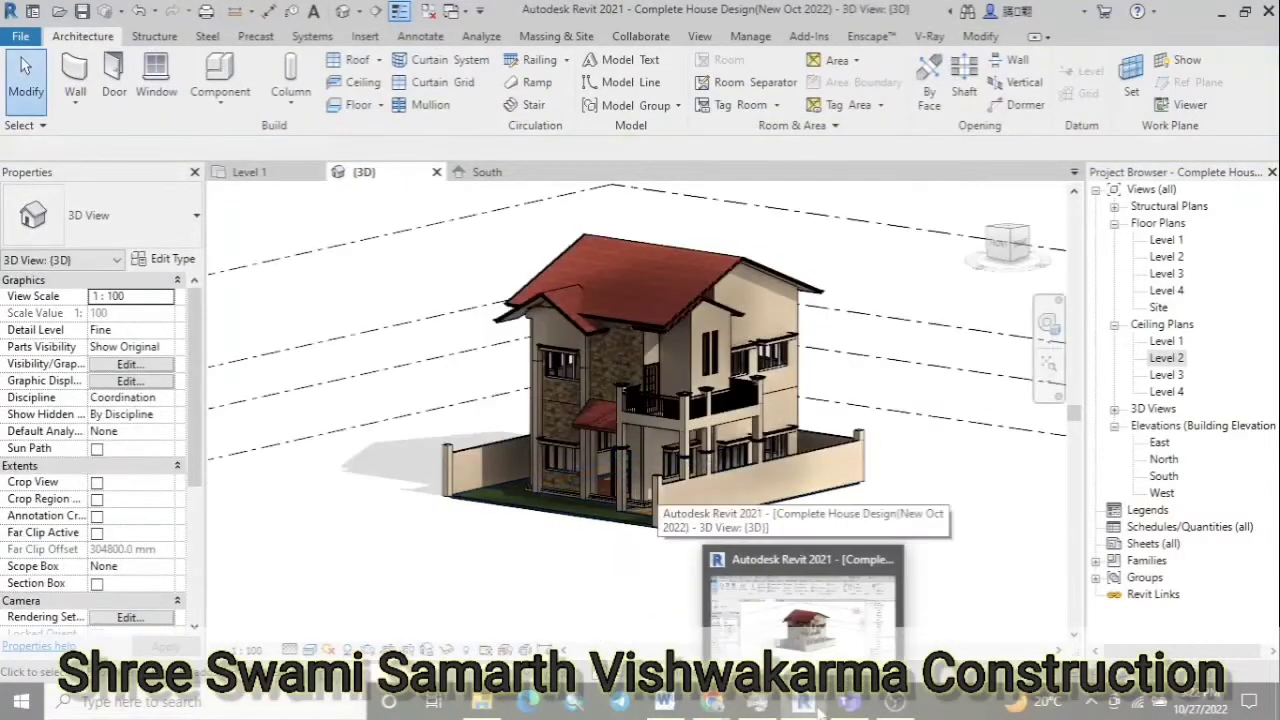
right_click(931, 262)
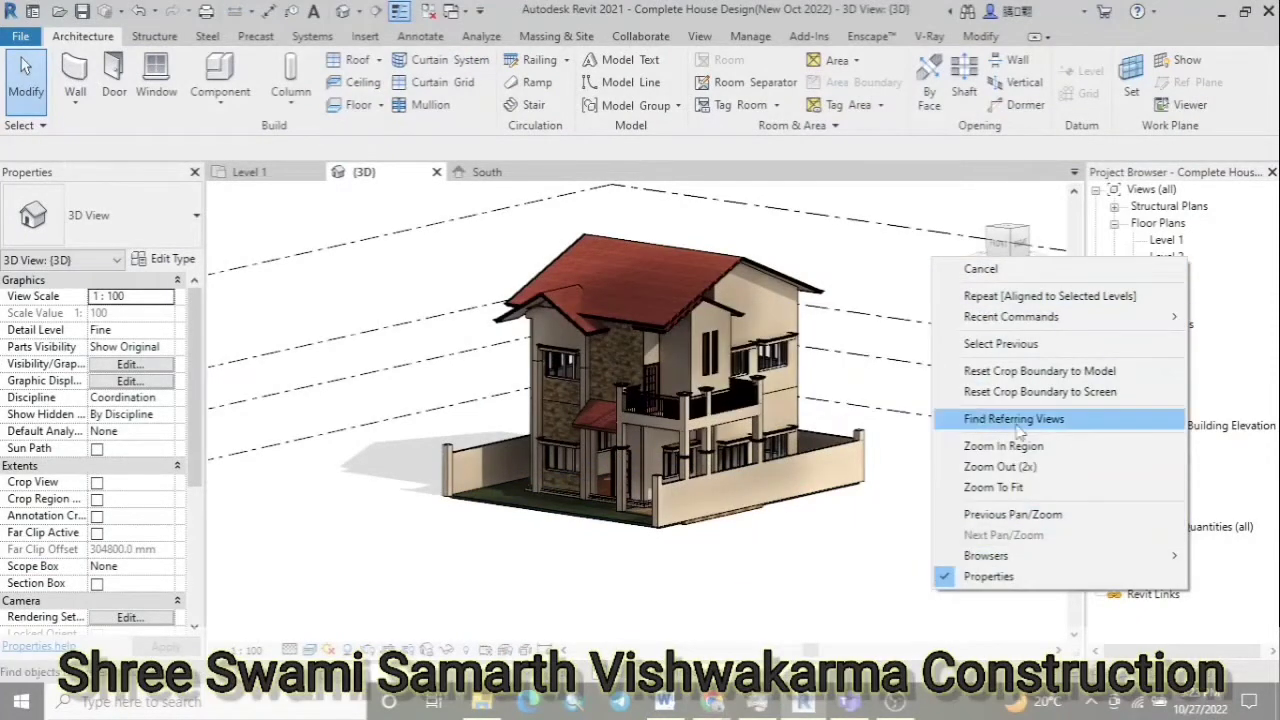
right_click(888, 432)
click(910, 470)
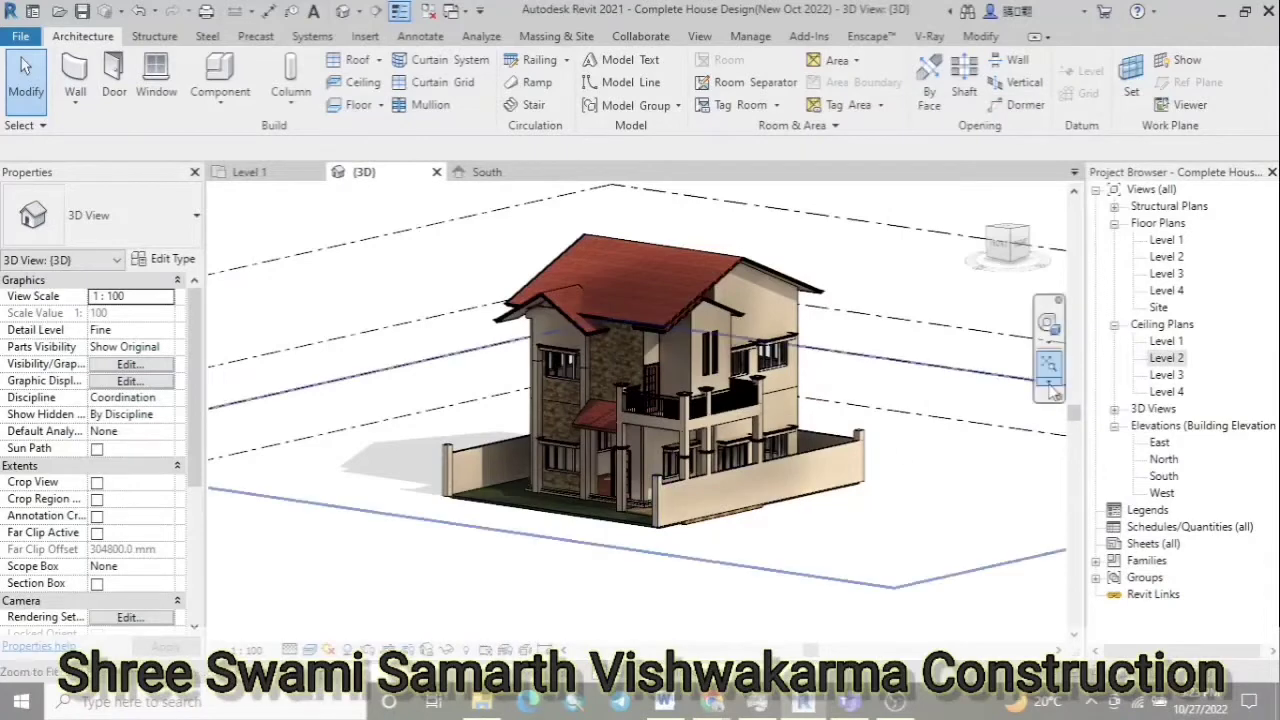
right_click(860, 375)
right_click(1000, 245)
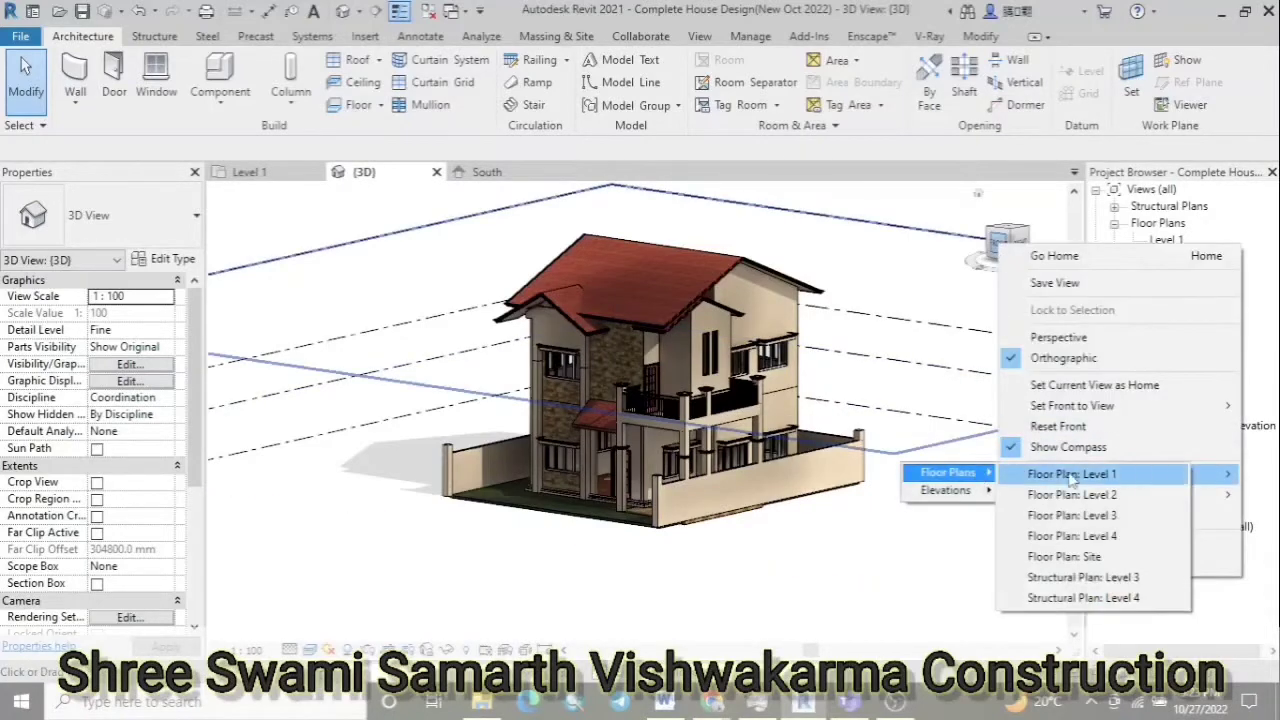
click(1060, 478)
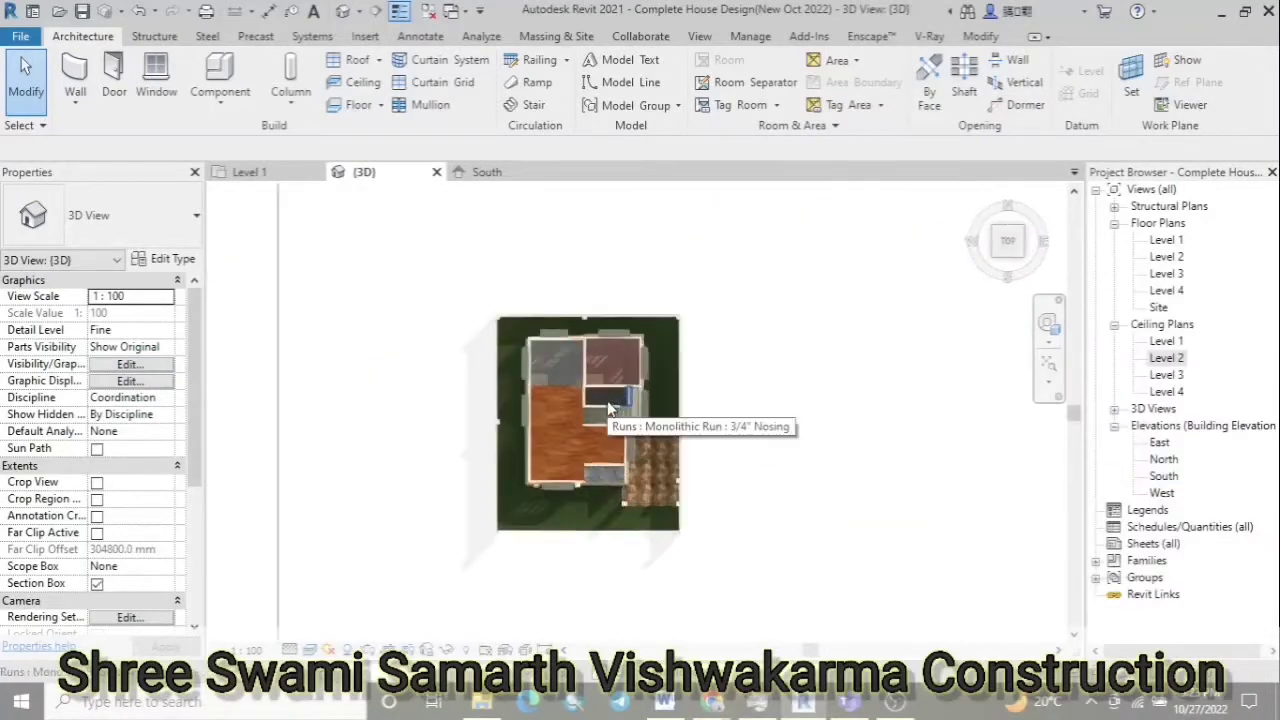
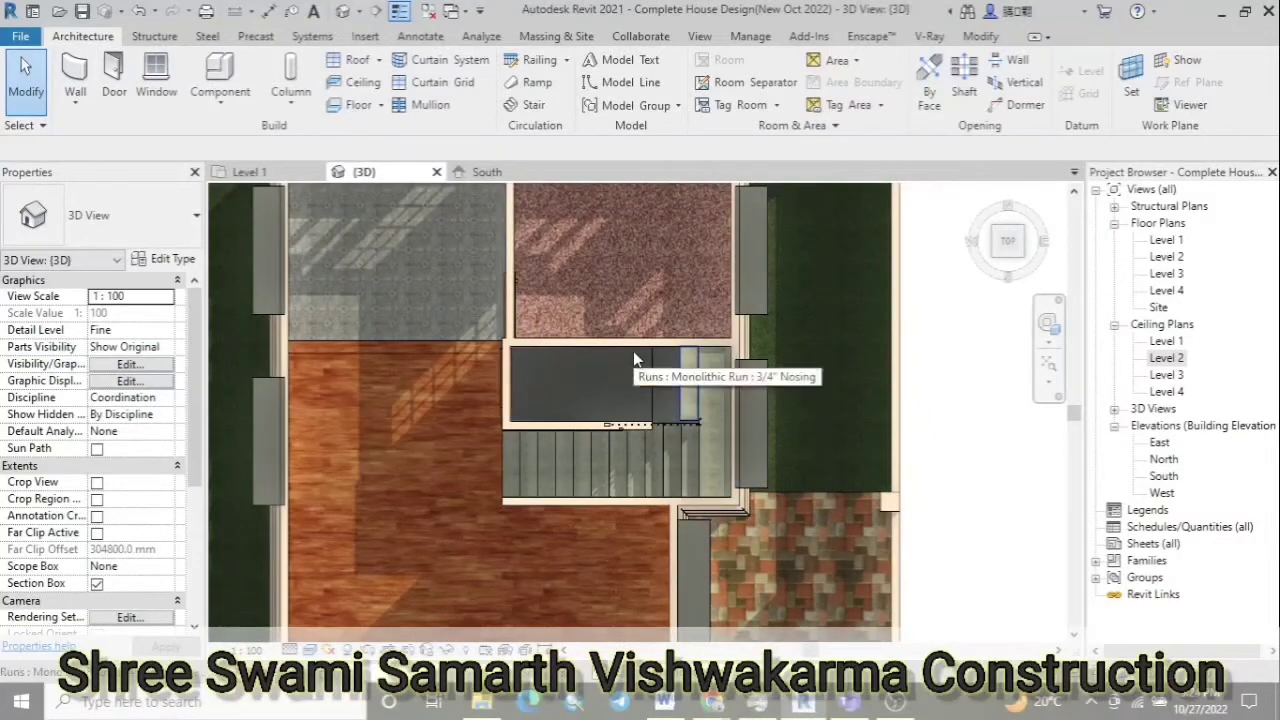
Return the 3D view to an isometric view of the whole house and zoom to inspect it
click(995, 262)
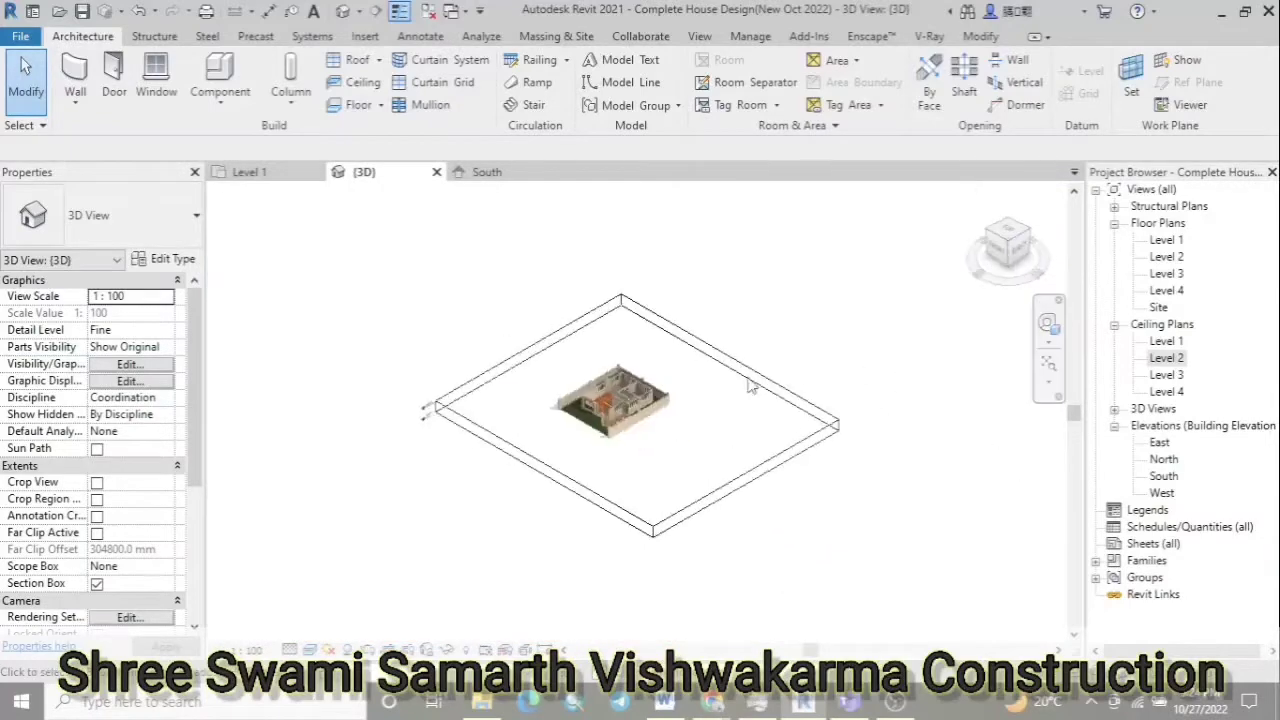
scroll(655, 382, up, 3)
scroll(671, 376, up, 2)
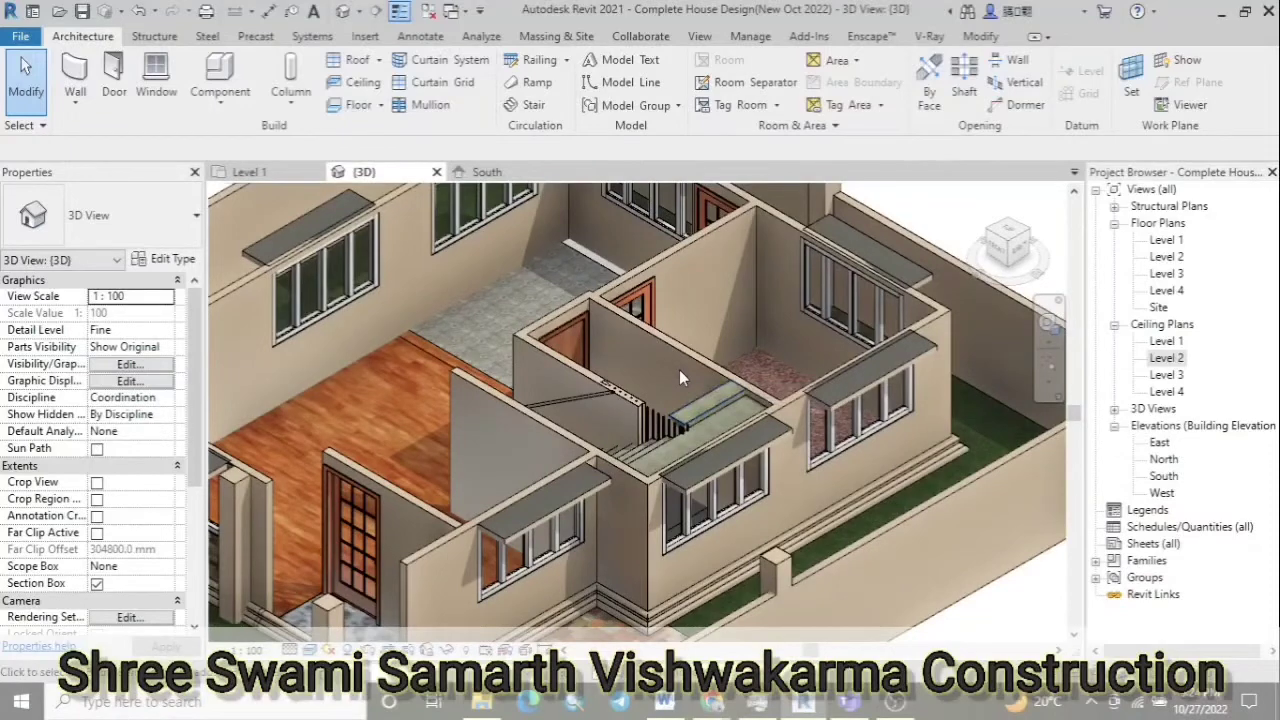
scroll(681, 369, up, 1)
scroll(683, 370, up, 1)
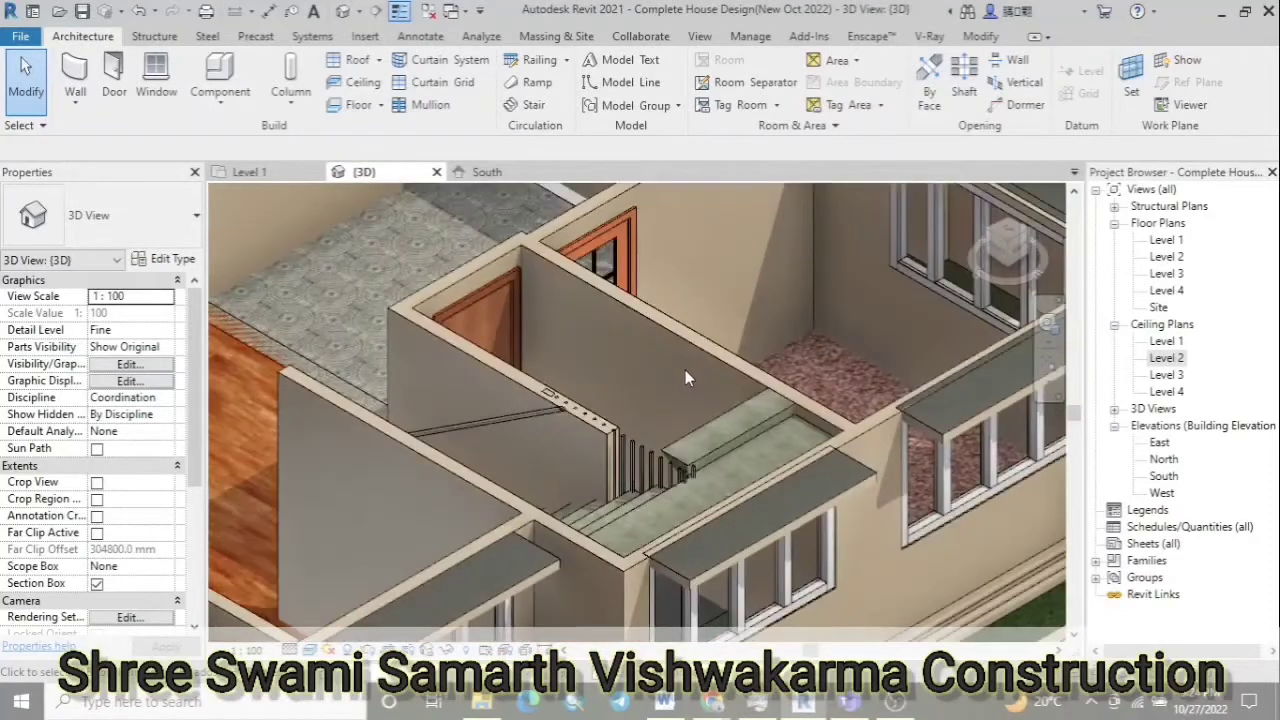
scroll(689, 371, down, 2)
scroll(682, 367, down, 2)
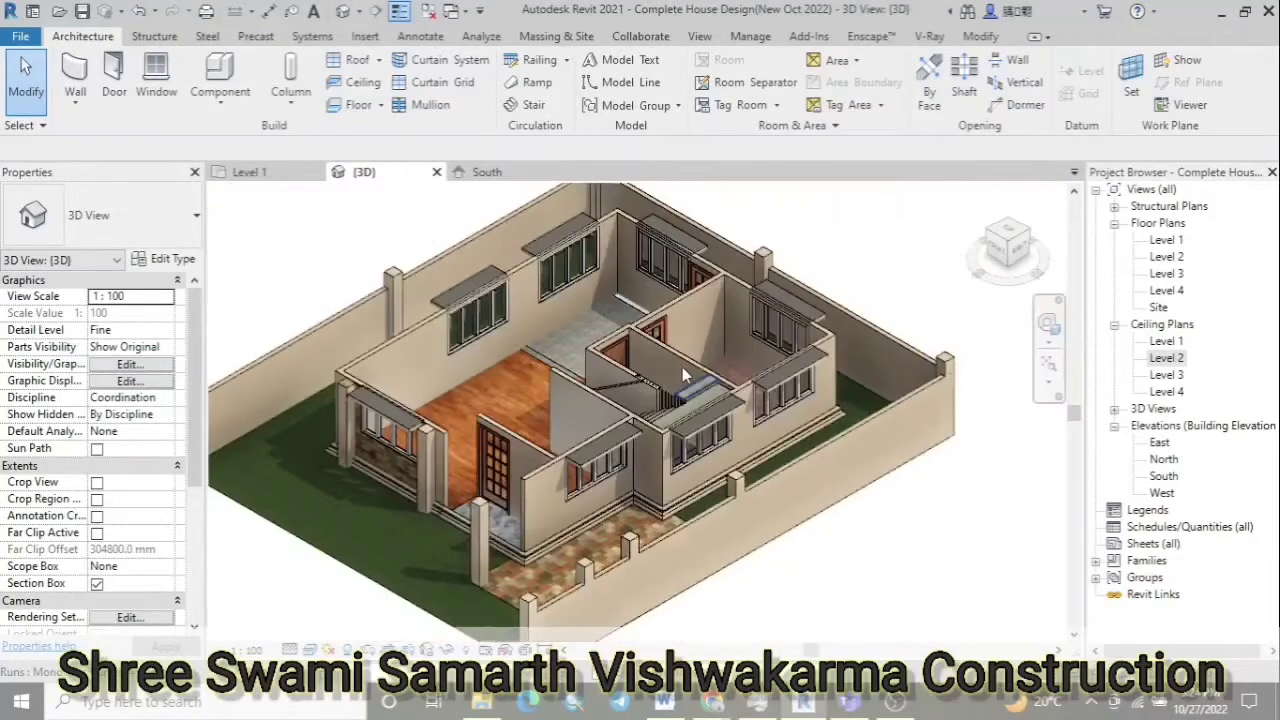
scroll(682, 367, down, 1)
scroll(836, 521, down, 1)
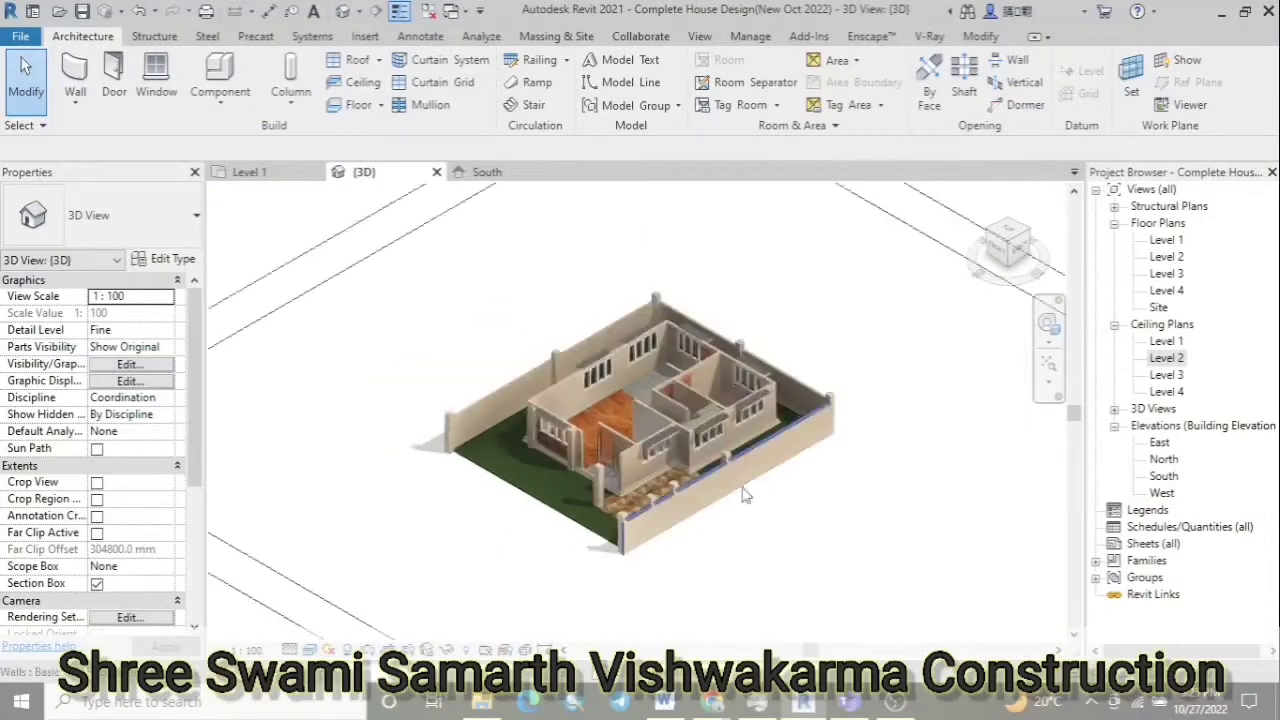
scroll(795, 490, down, 1)
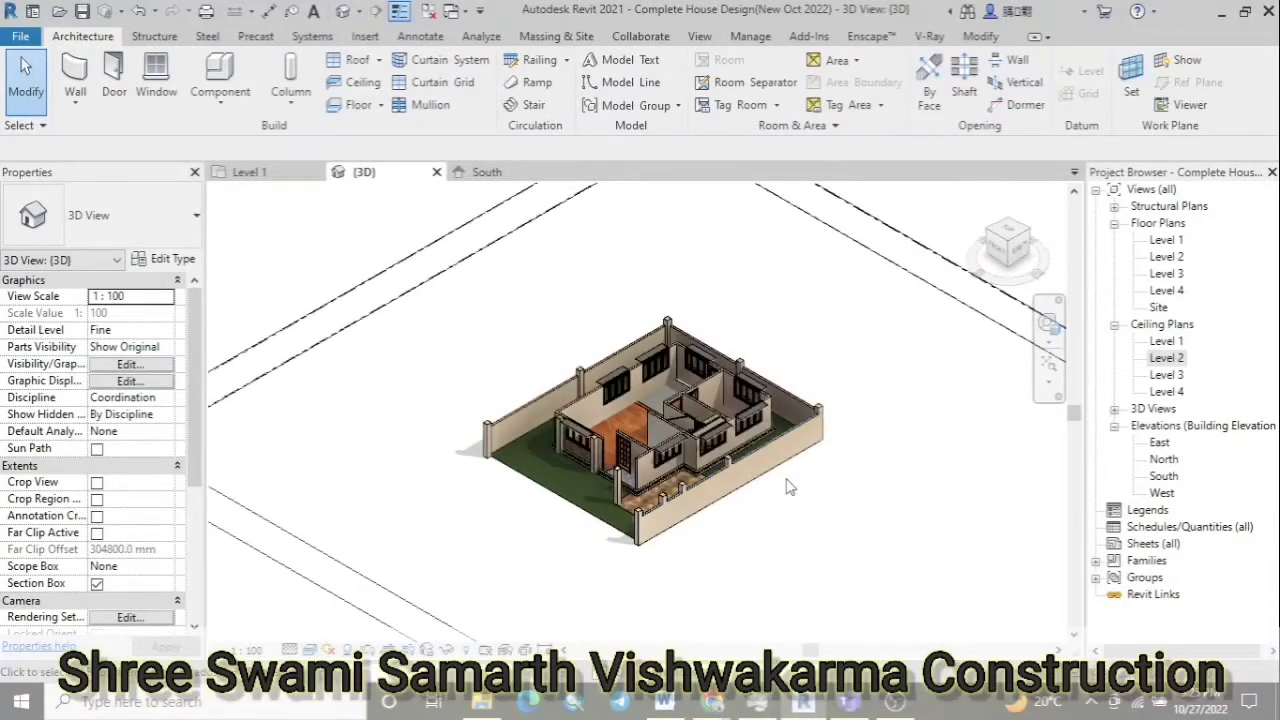
Switch off the Section Box so the full house, roof included, is visible
right_click(998, 245)
mouse_move(1066, 477)
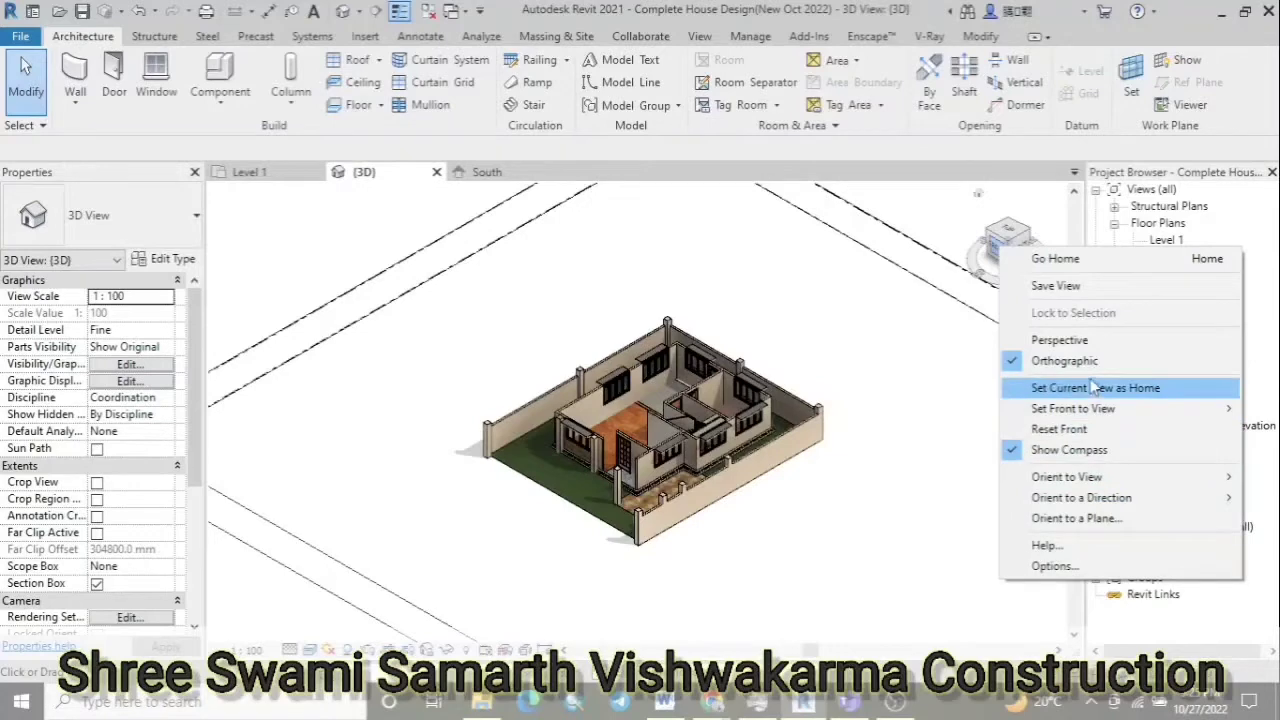
click(940, 577)
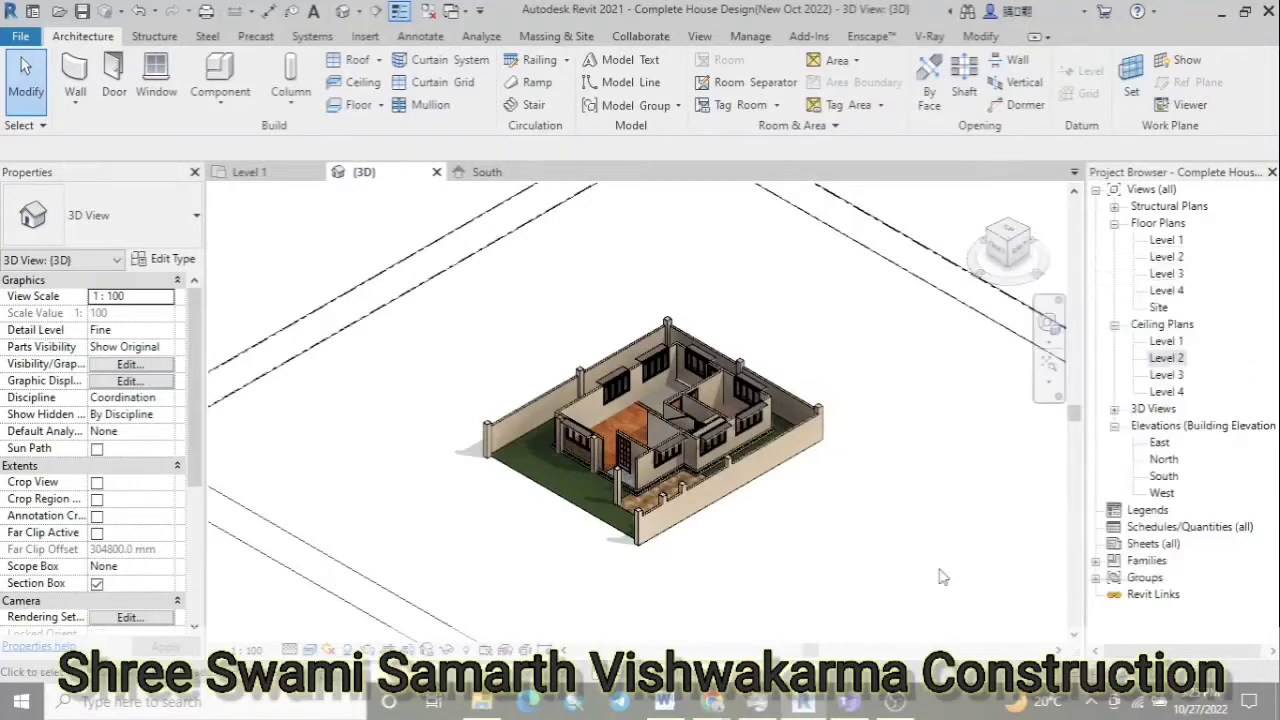
right_click(883, 476)
click(886, 500)
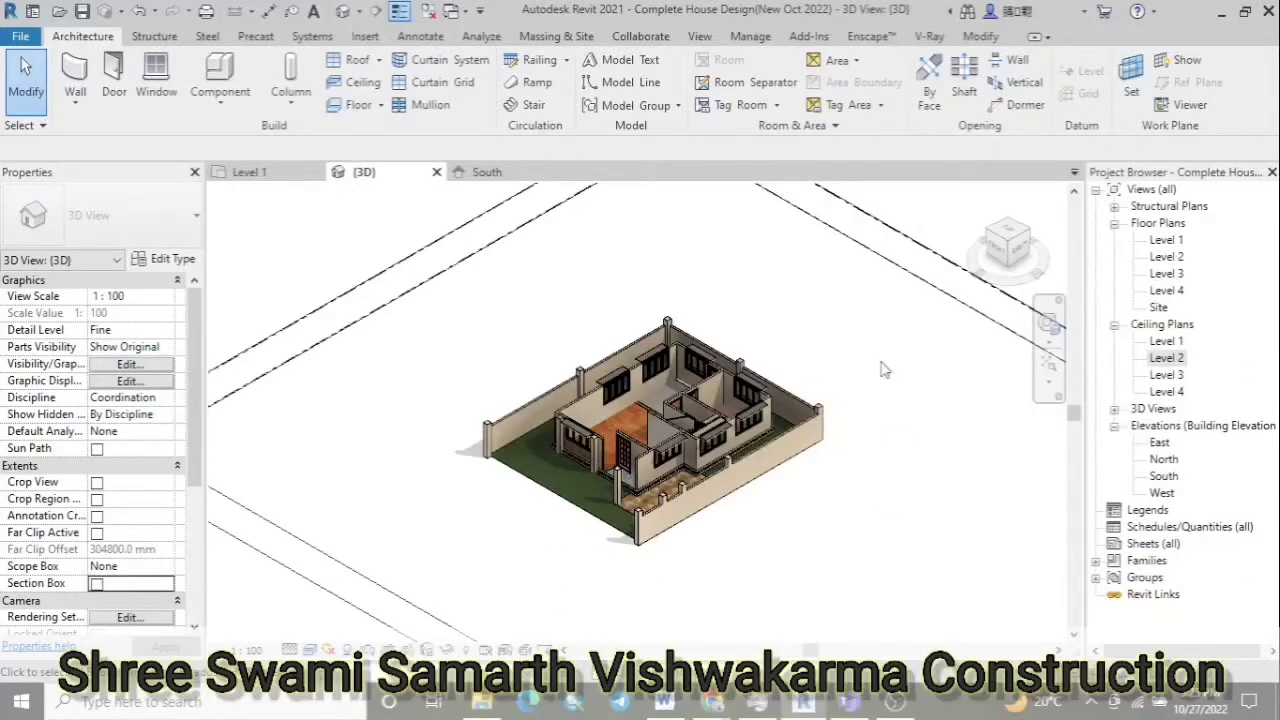
Orbit the 3D house to a near-front view, then an elevated corner view, and go to the Level 1 plan
mouse_move(795, 538)
shift+middle_down()
mouse_move(840, 392)
mouse_move(865, 389)
shift+middle_up()
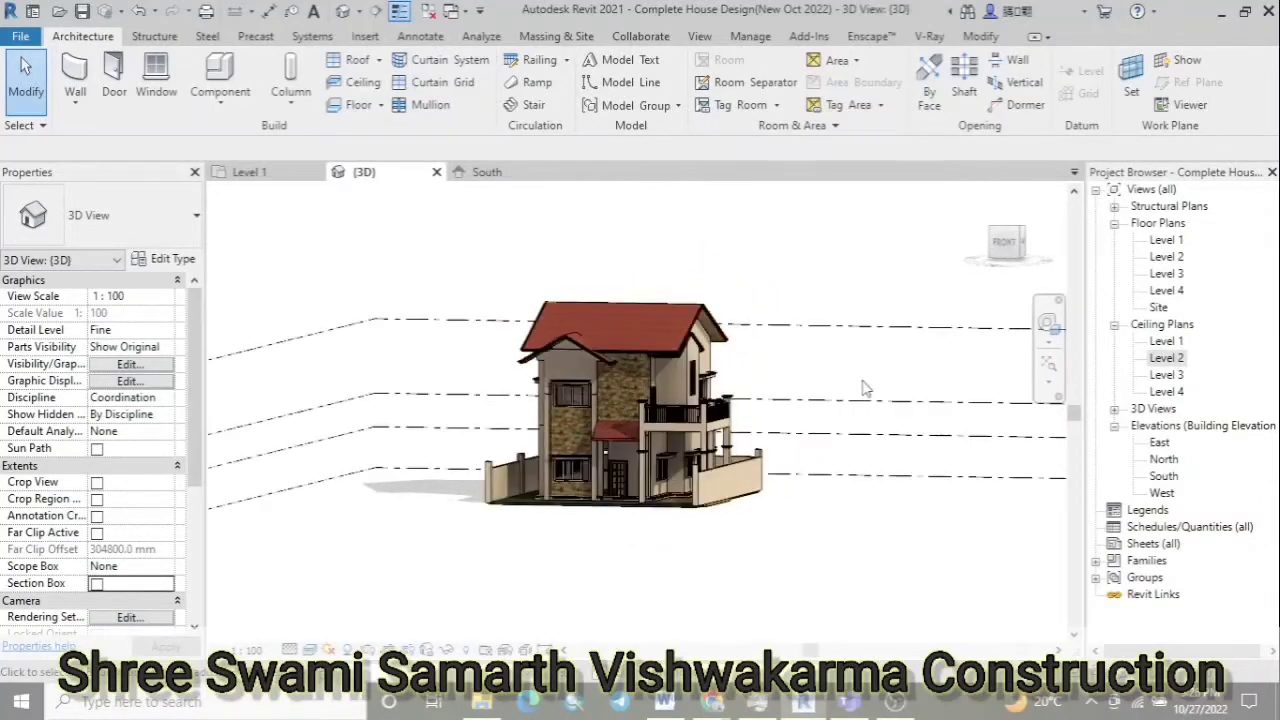
scroll(552, 458, up, 3)
scroll(552, 450, up, 3)
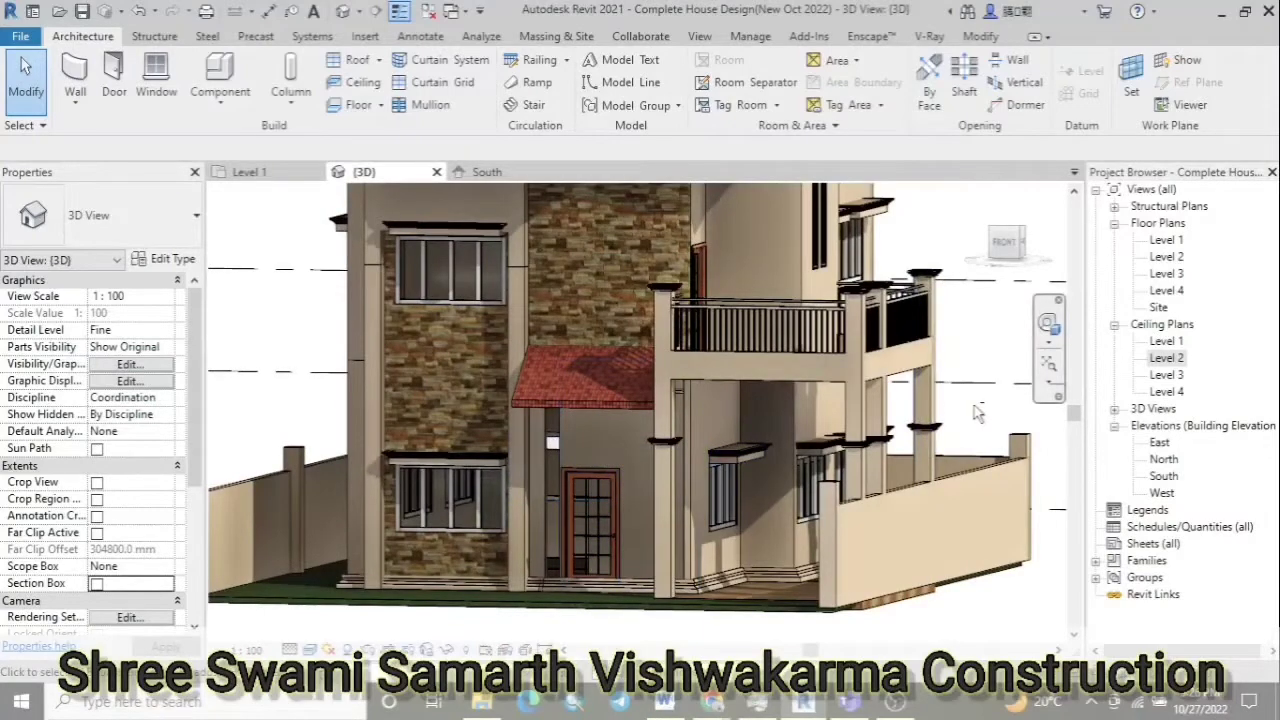
mouse_move(978, 413)
shift+middle_down()
mouse_move(921, 478)
mouse_move(556, 535)
shift+middle_up()
key(ctrl+Tab)
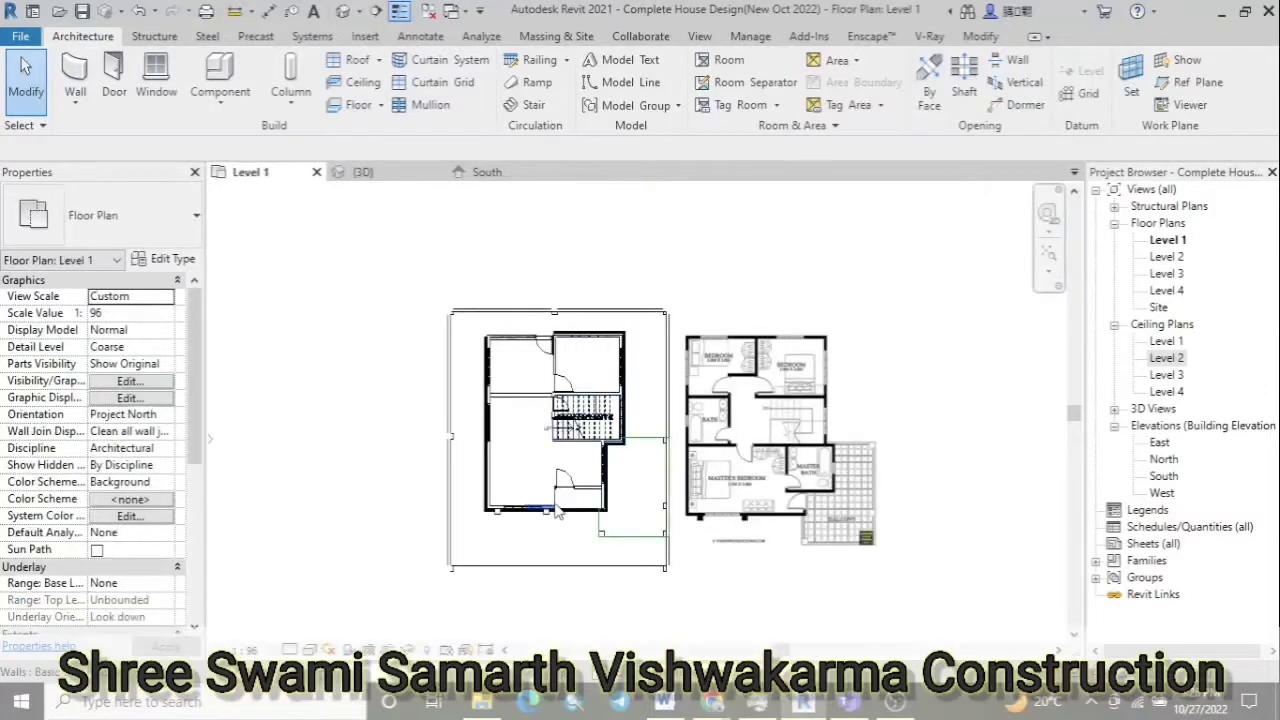
Draw a vertical wall beside the front door with its location line set to Finish Face
scroll(557, 513, up, 5)
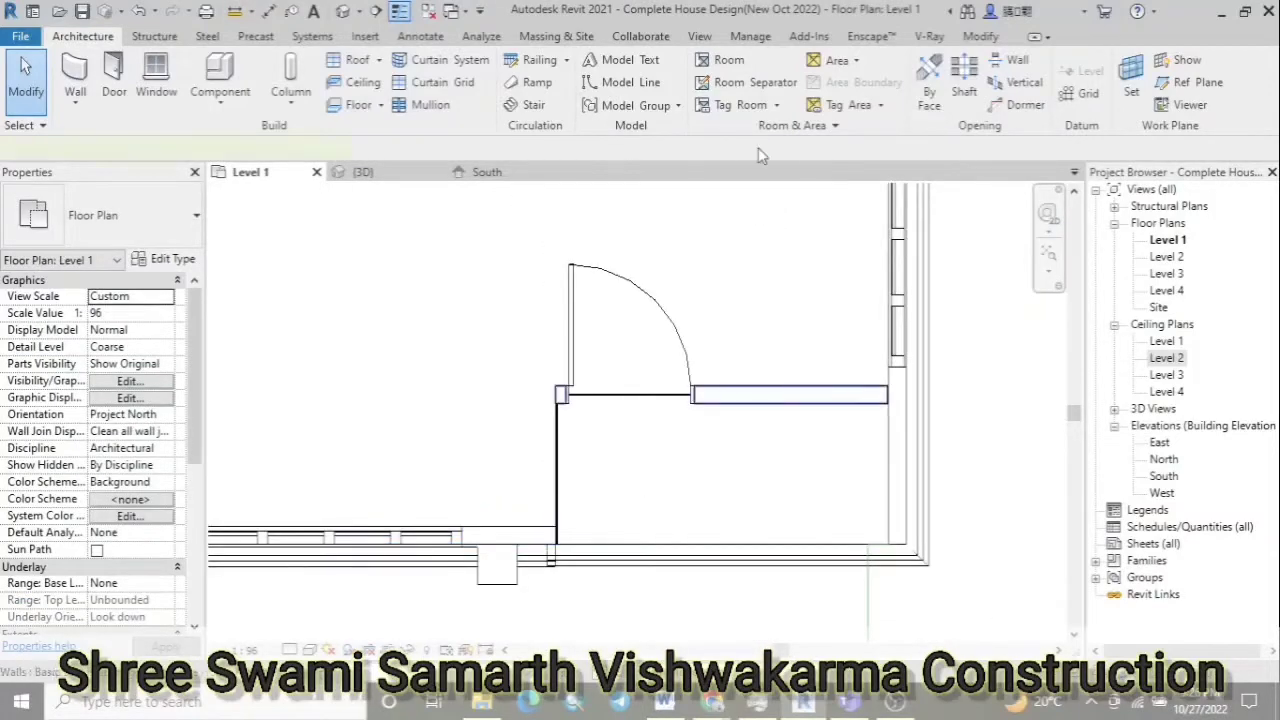
key(w)
key(a)
click(563, 149)
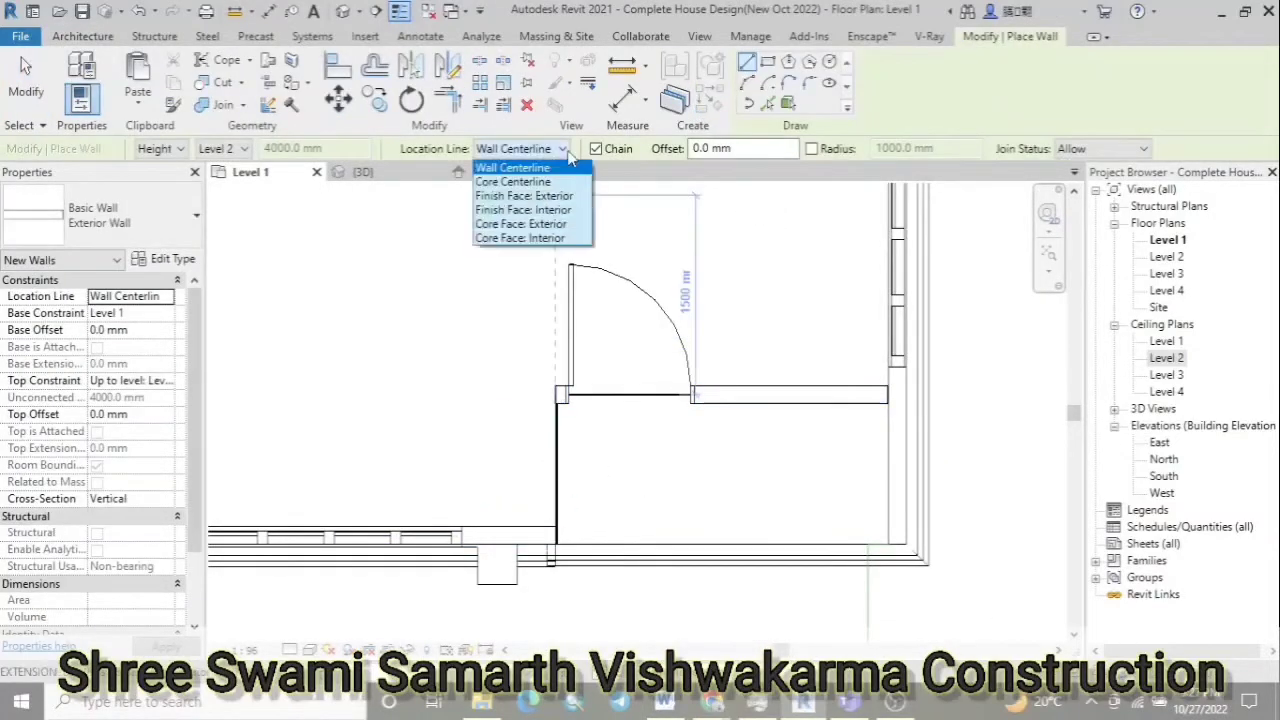
click(555, 209)
click(555, 525)
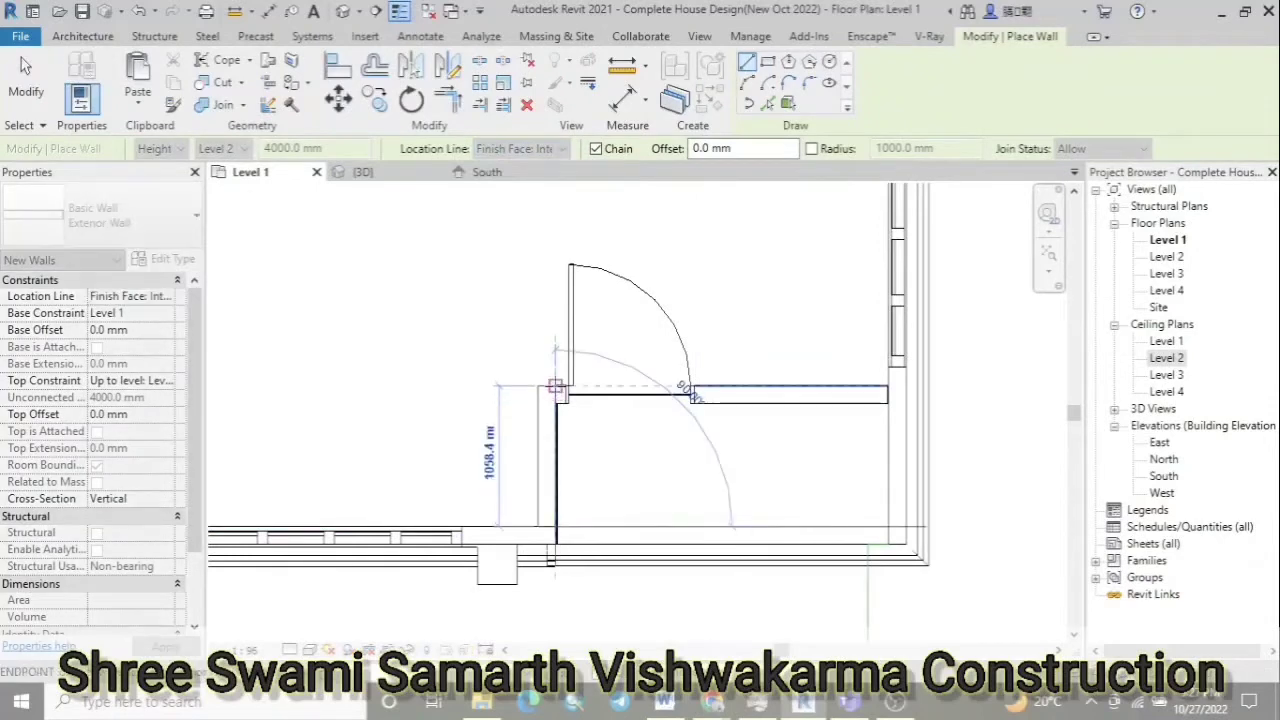
click(555, 387)
key(Escape)
key(Escape)
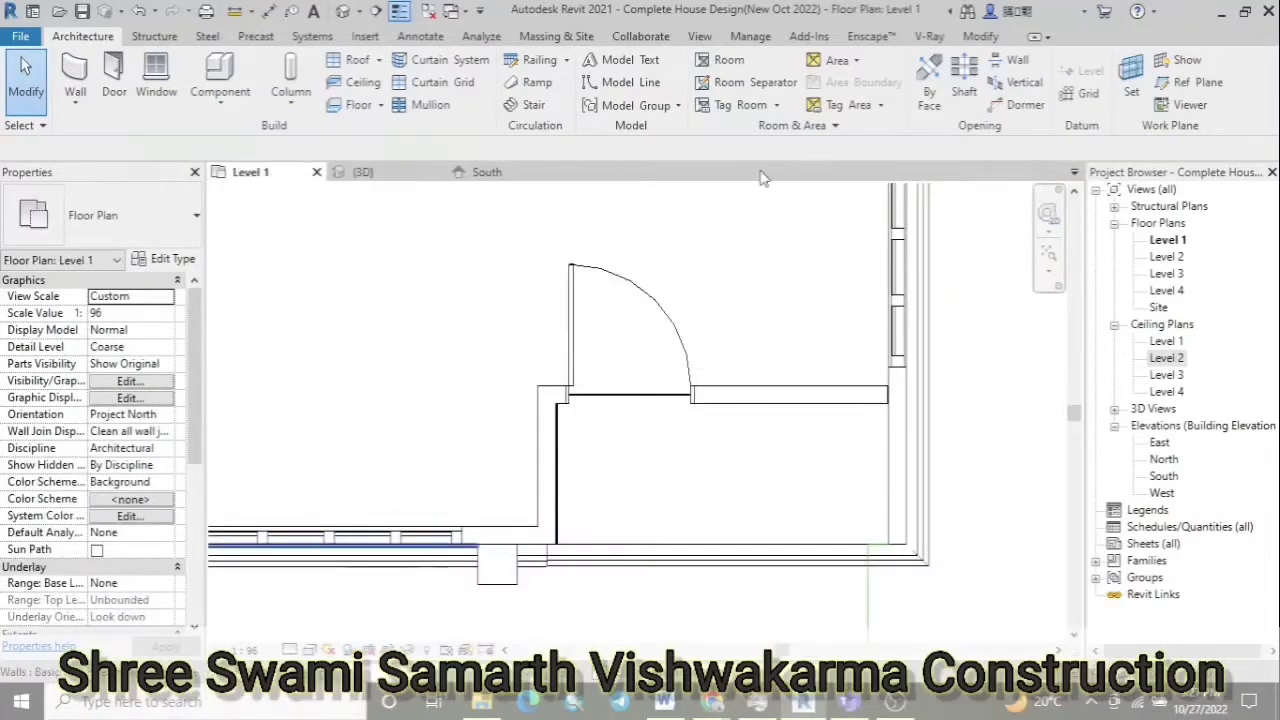
Create a similar Decoration Wall from the door's end point to the right-hand wall
click(780, 395)
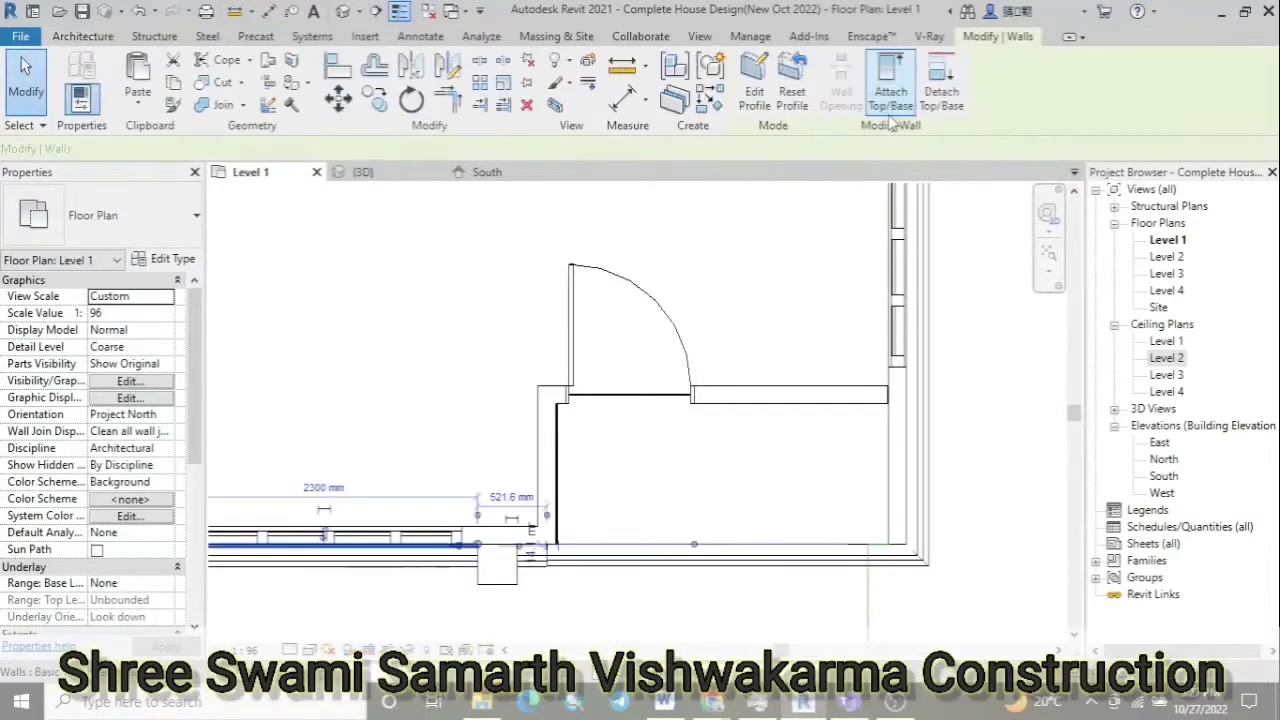
click(697, 97)
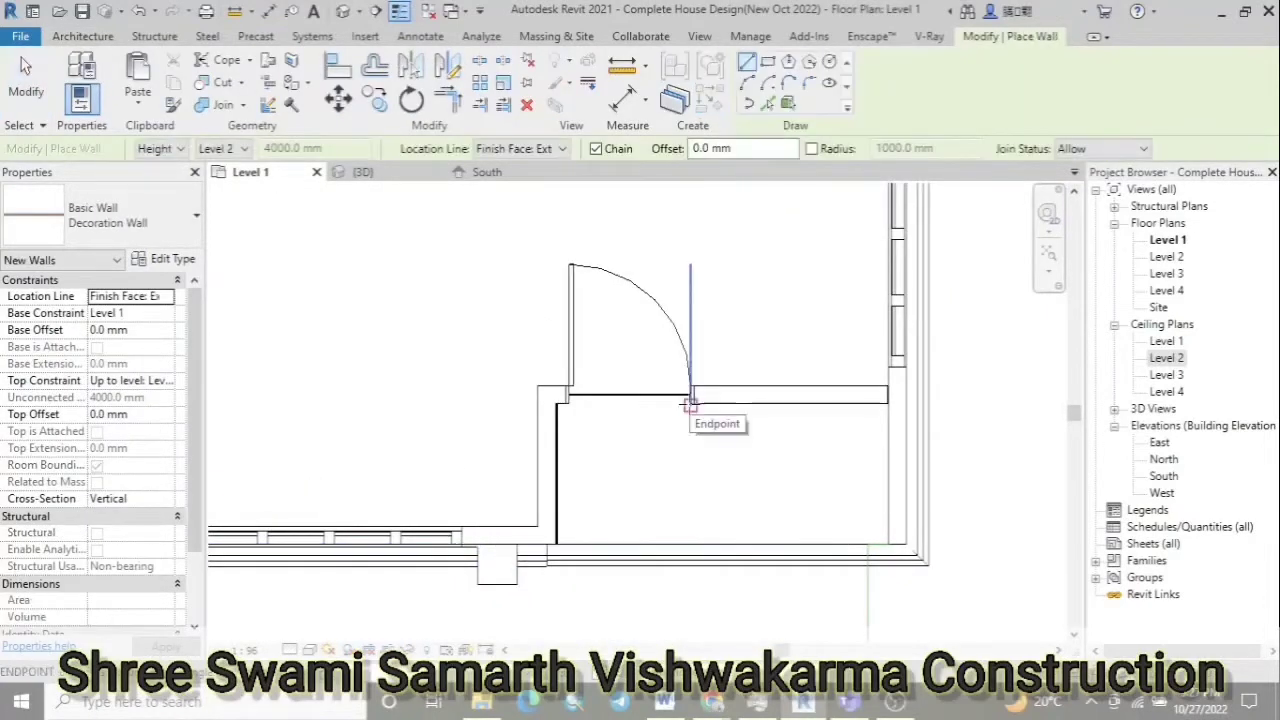
click(690, 405)
click(897, 405)
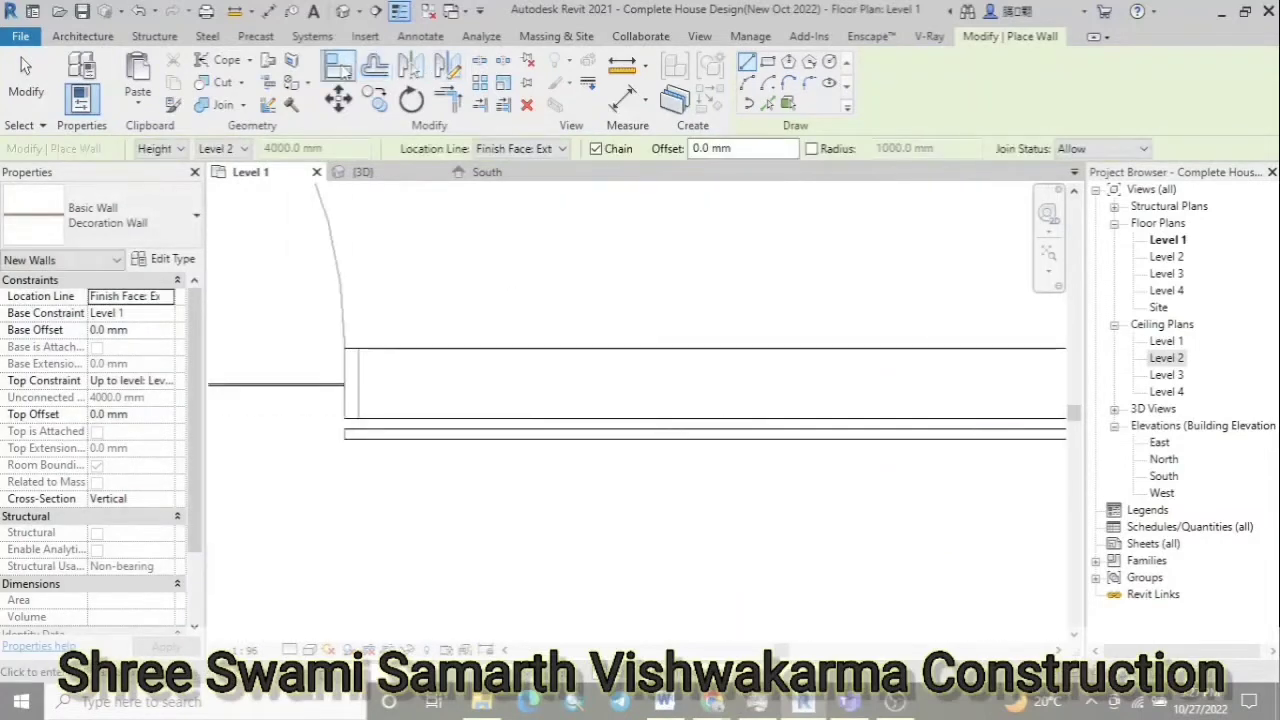
key(Escape)
key(Escape)
View the whole house straight from the front in the 3D view
scroll(500, 470, down, 3)
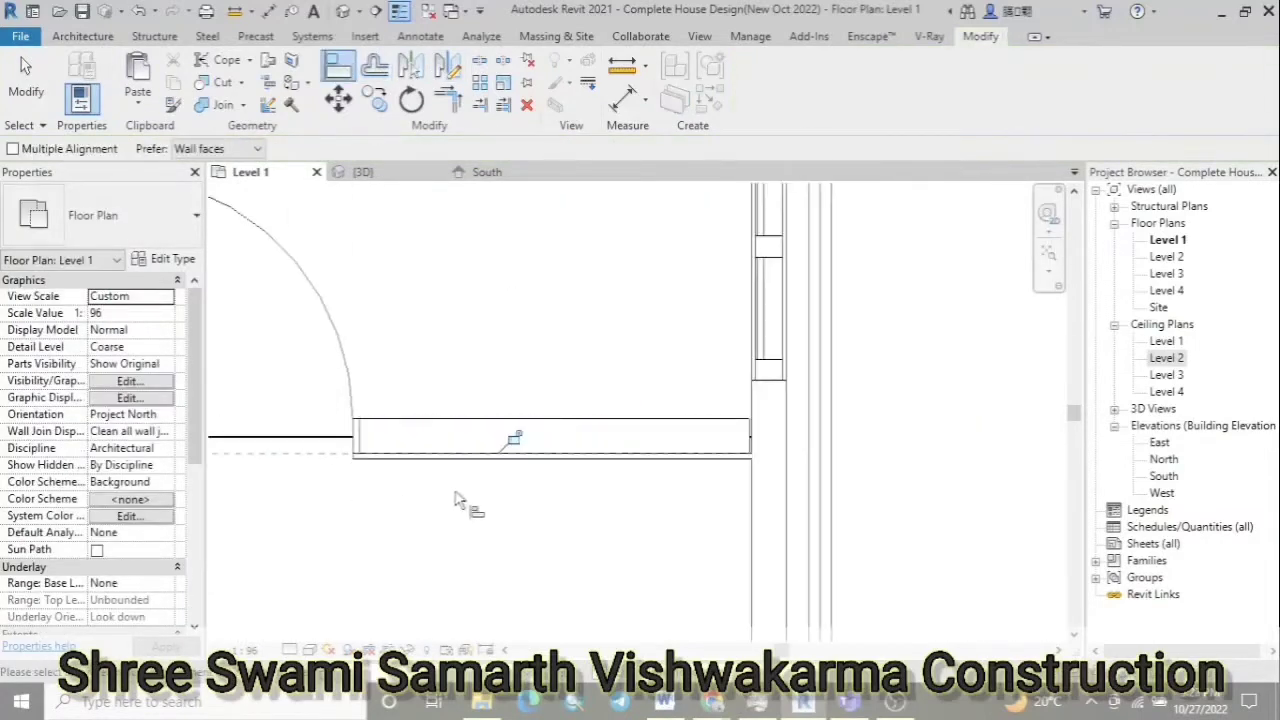
click(428, 175)
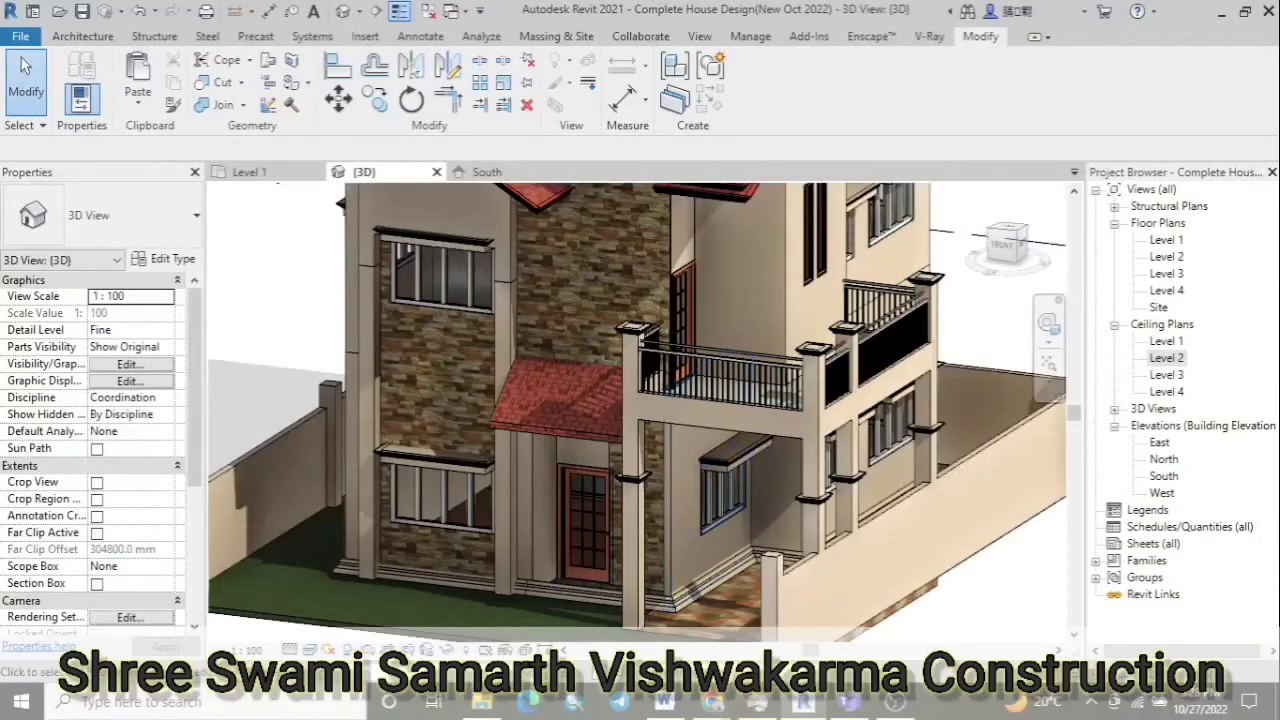
click(1007, 243)
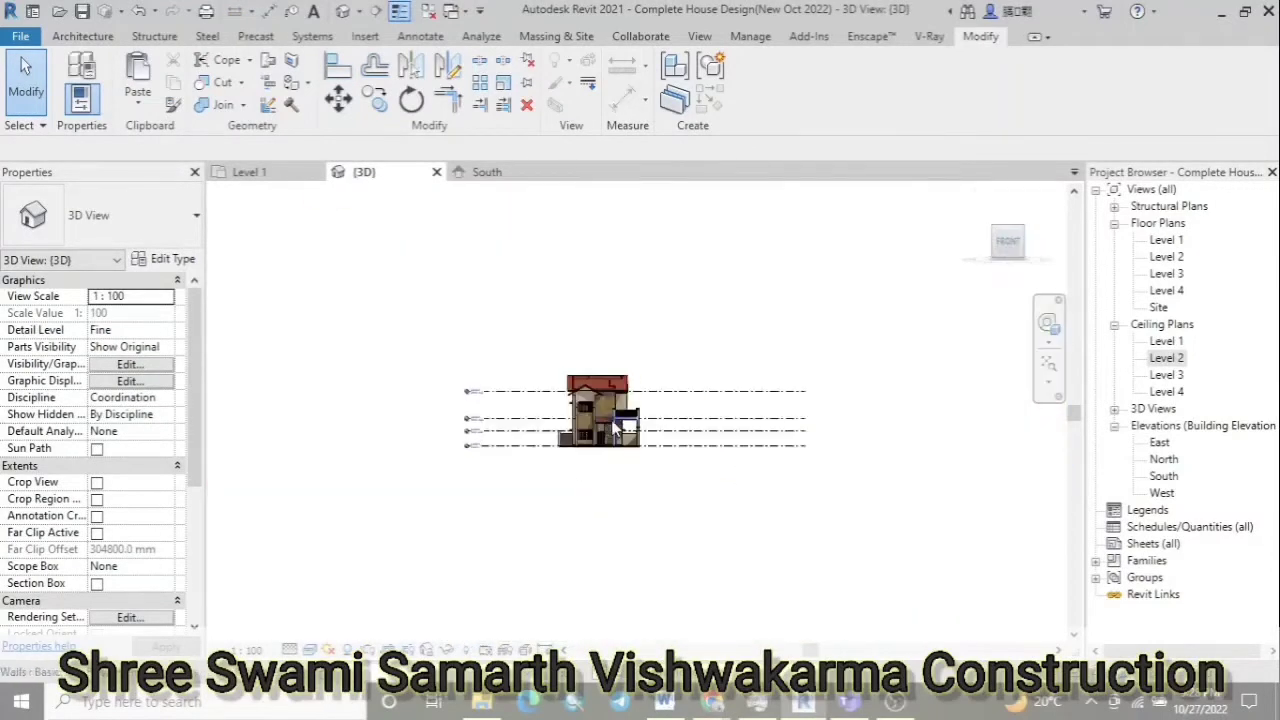
Start editing the front decoration wall's profile, drag its left edge further left, and check it in 3D
scroll(606, 420, up, 5)
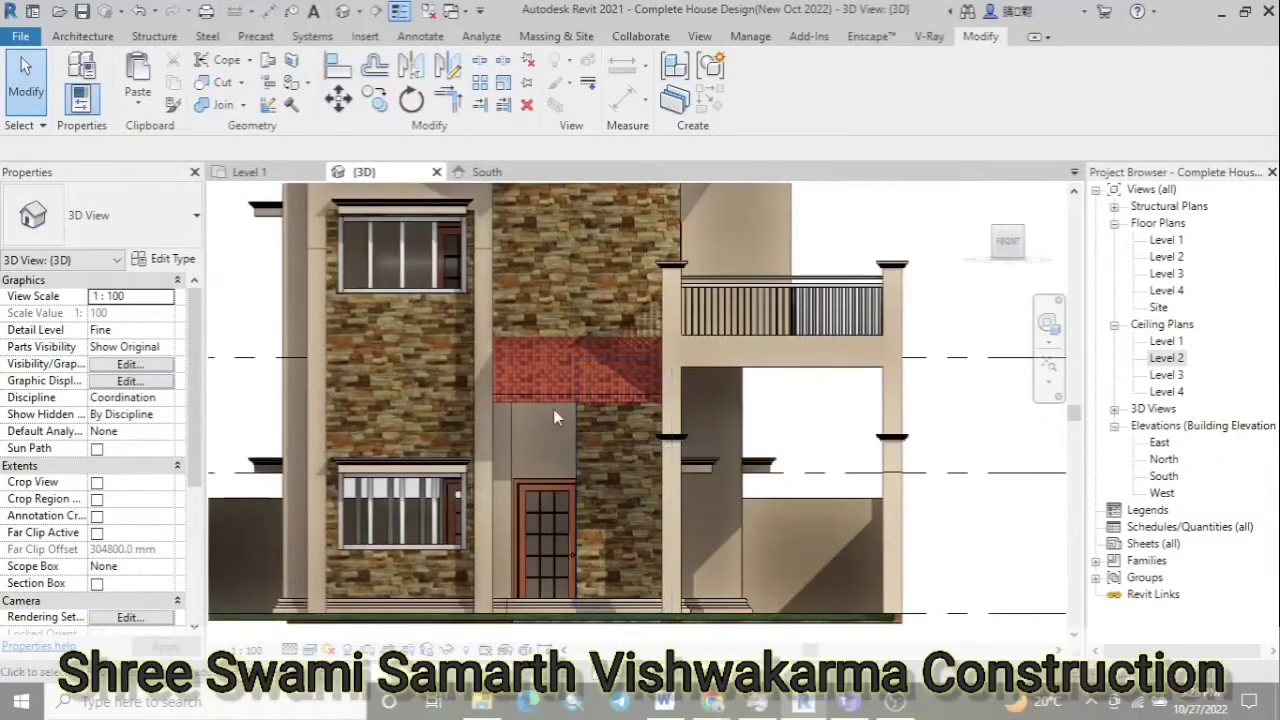
click(610, 447)
click(752, 82)
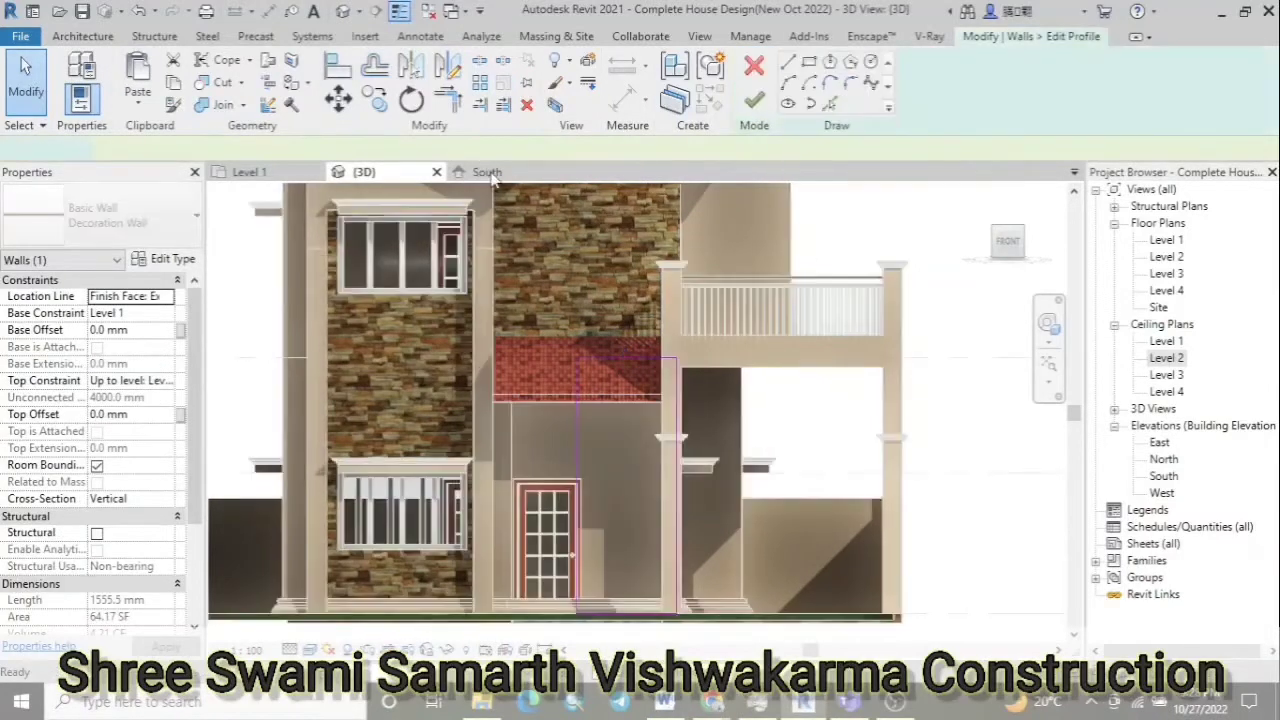
scroll(702, 510, up, 3)
scroll(672, 532, up, 3)
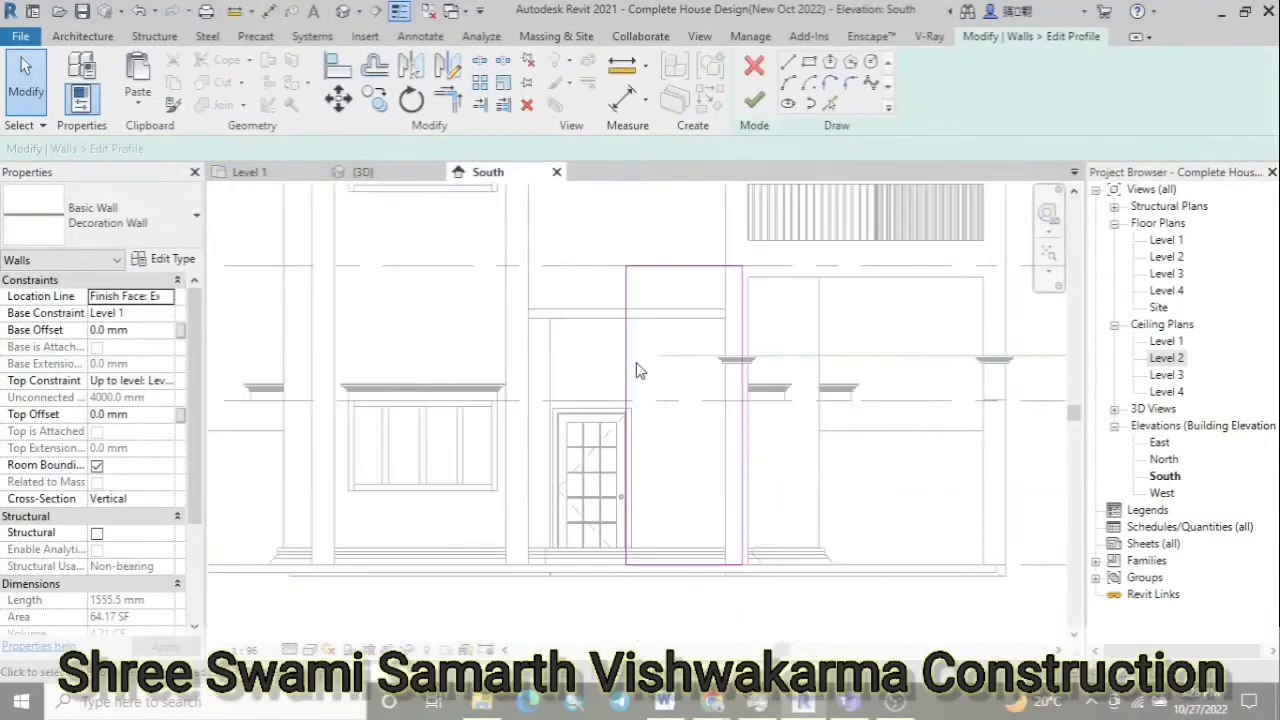
drag(626, 378, 528, 378)
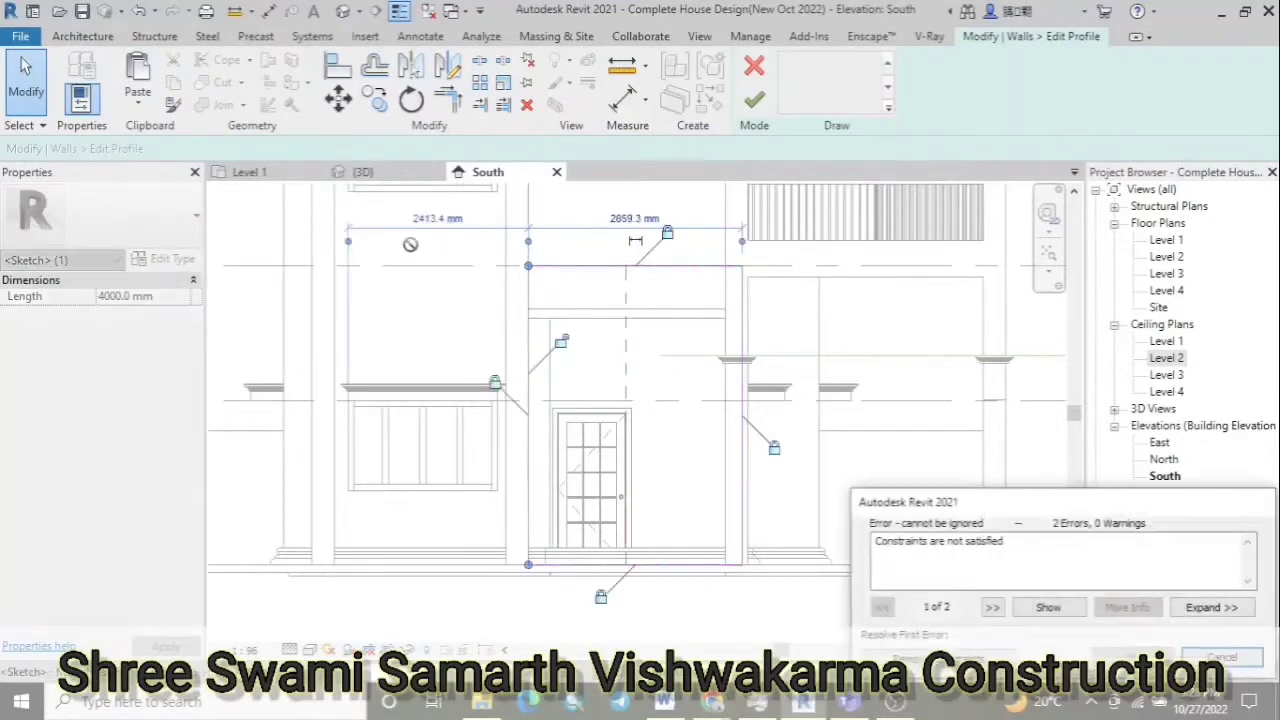
click(1222, 657)
click(363, 172)
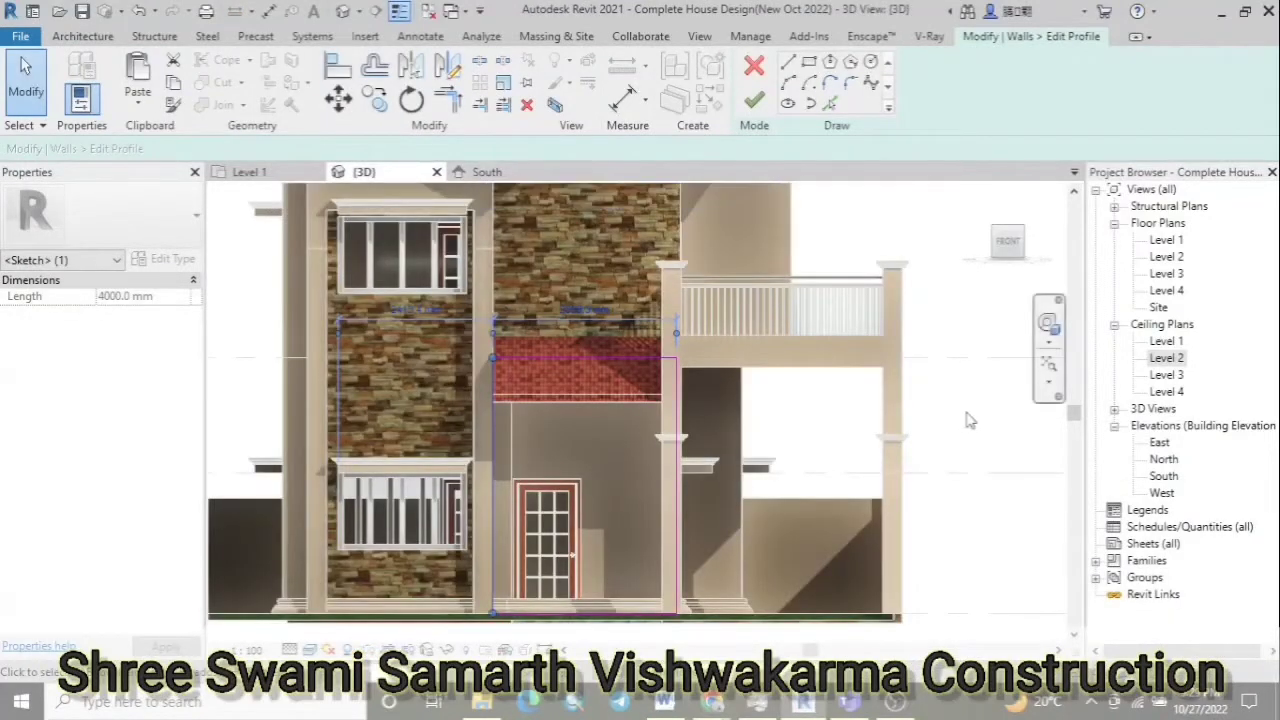
shift+middle_drag(946, 414, 880, 420)
click(487, 172)
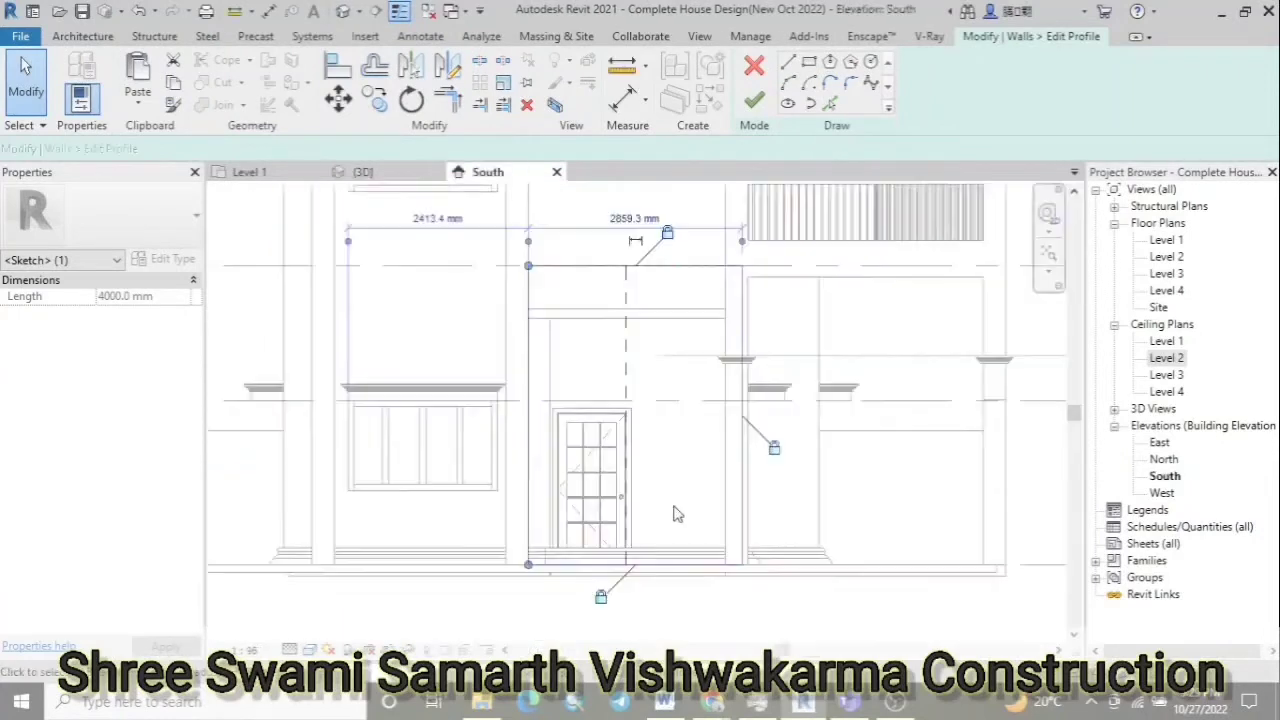
Pick the door's top, left and right edges as profile lines in the South elevation sketch
key(a)
key(l)
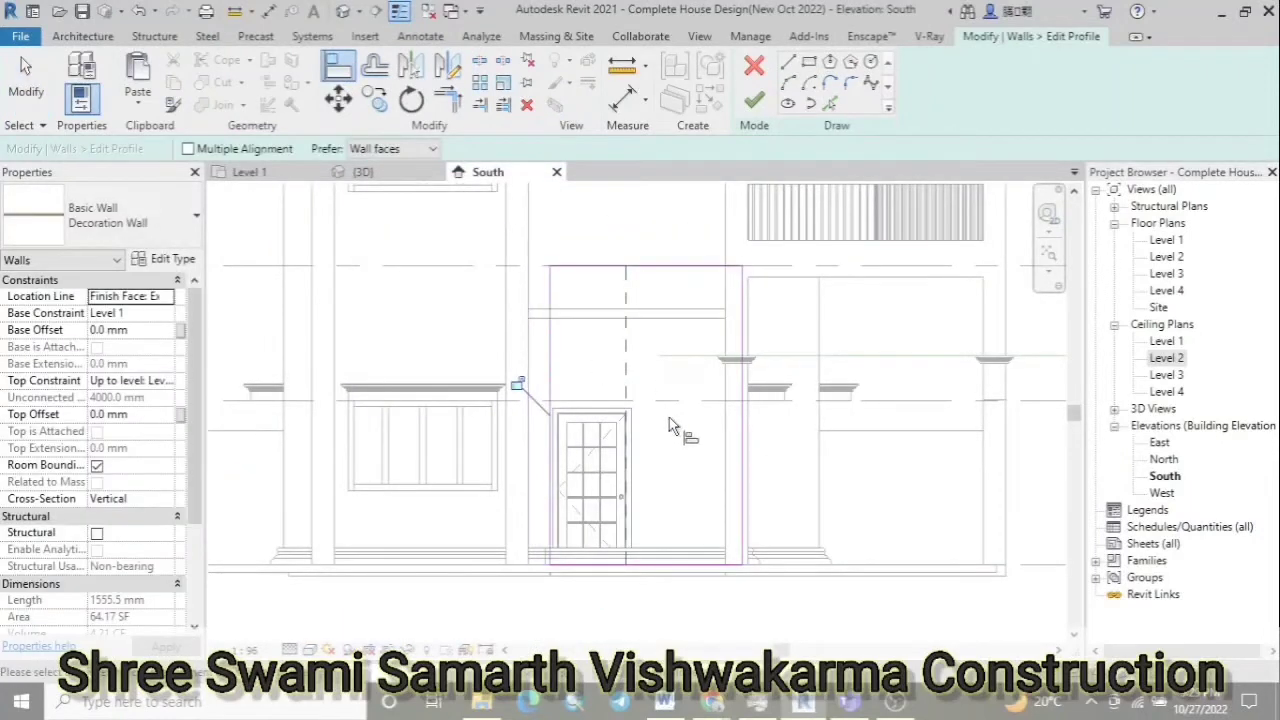
click(829, 103)
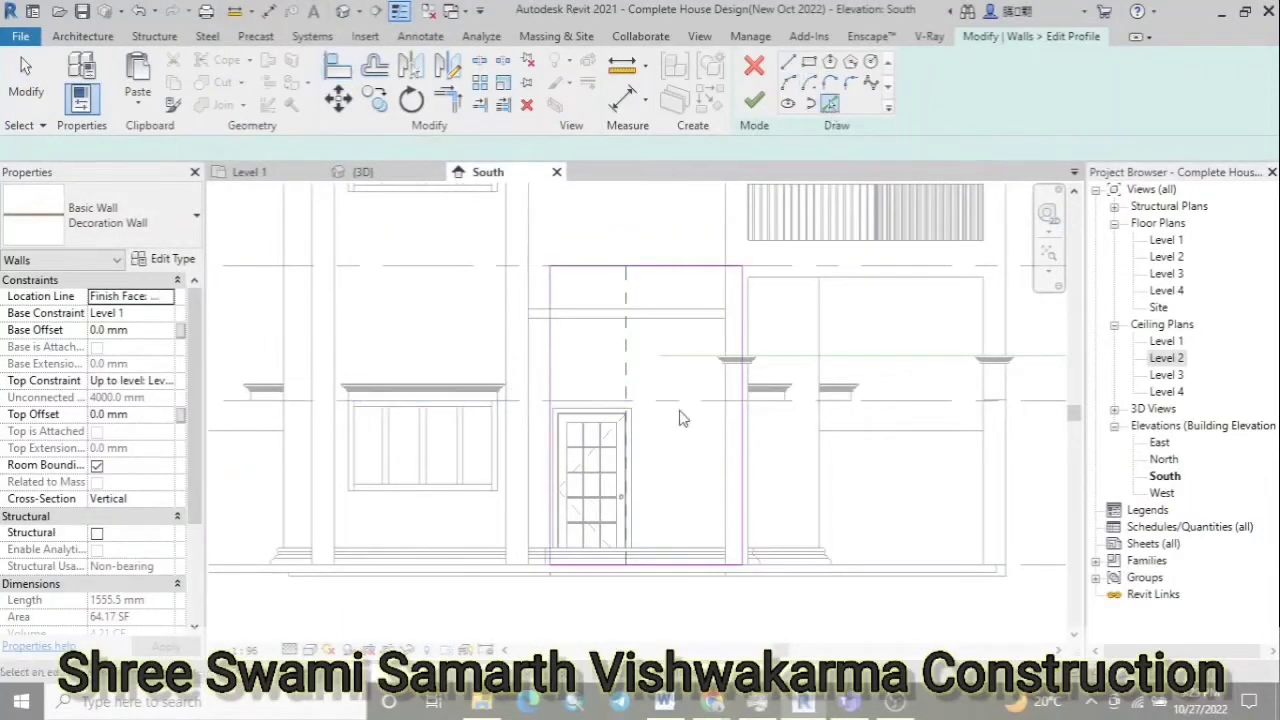
scroll(617, 427, up, 3)
click(617, 427)
scroll(617, 427, up, 1)
click(452, 488)
scroll(452, 488, up, 2)
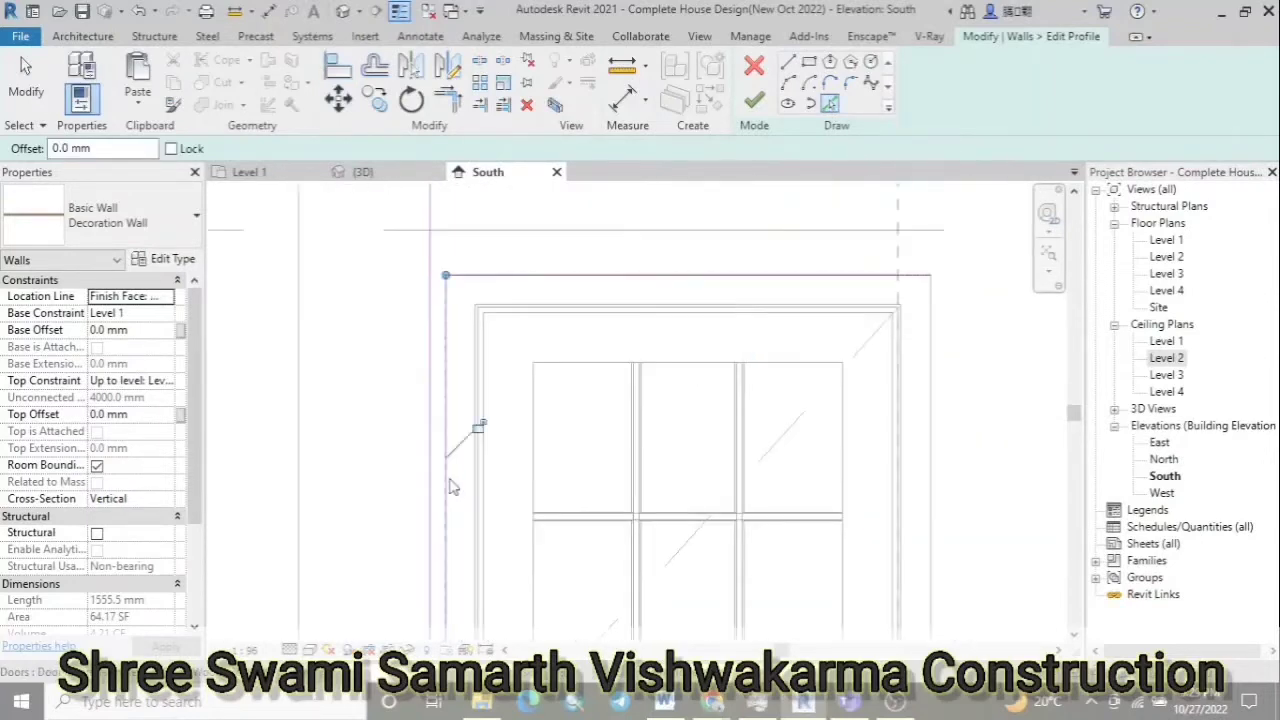
click(930, 482)
scroll(930, 482, down, 4)
scroll(800, 560, up, 2)
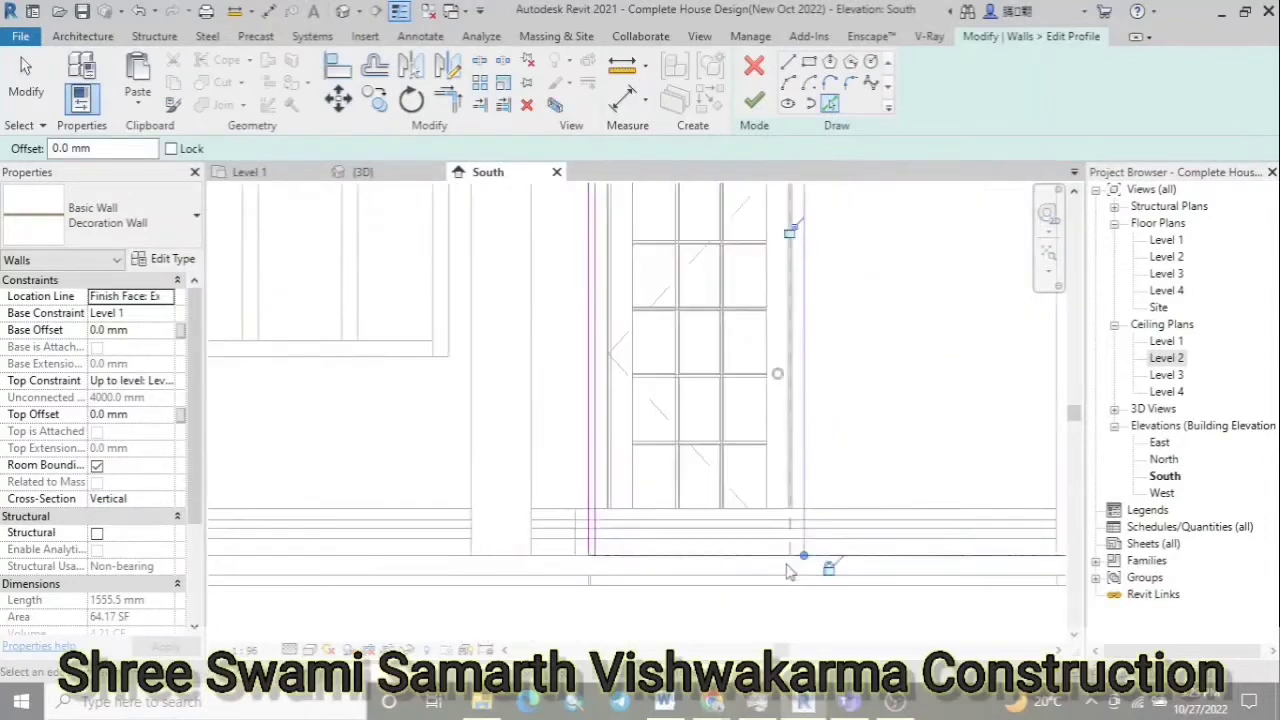
scroll(570, 582, up, 2)
scroll(570, 582, up, 1)
Trim the profile lines to a corner and add straight profile lines to complete the sketch
click(448, 98)
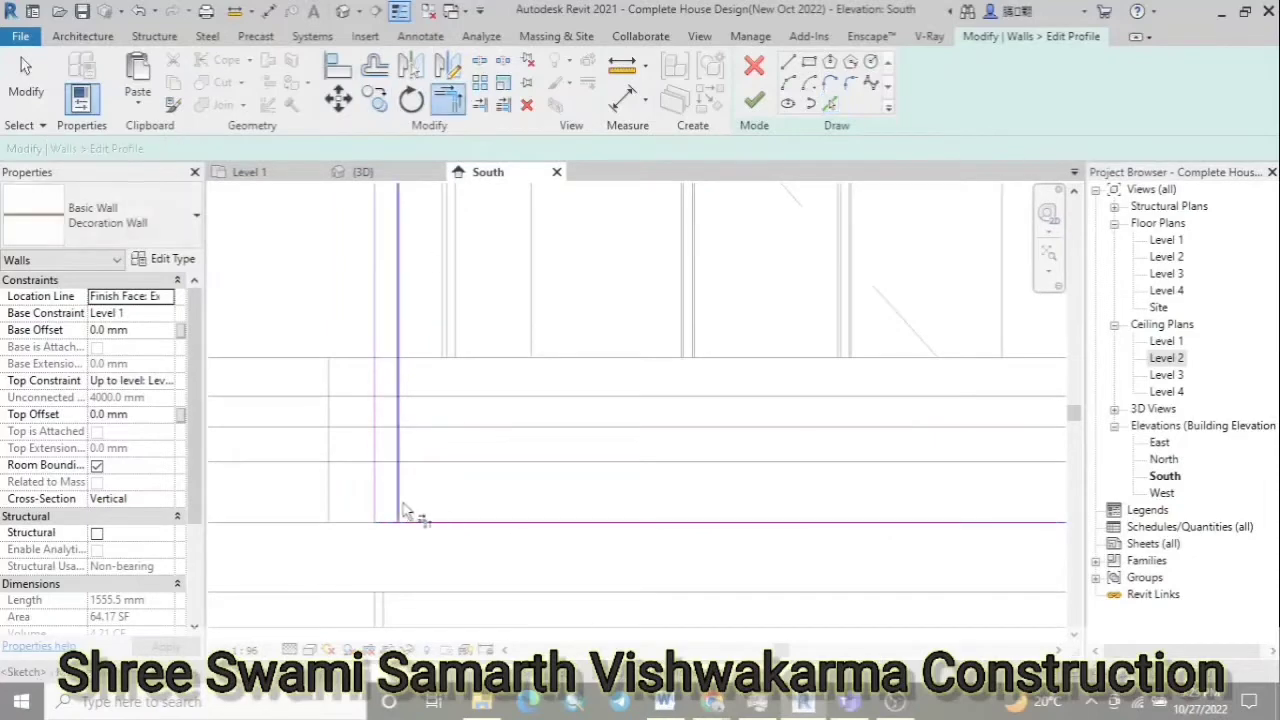
click(414, 514)
key(Escape)
scroll(710, 520, down, 2)
scroll(612, 543, down, 3)
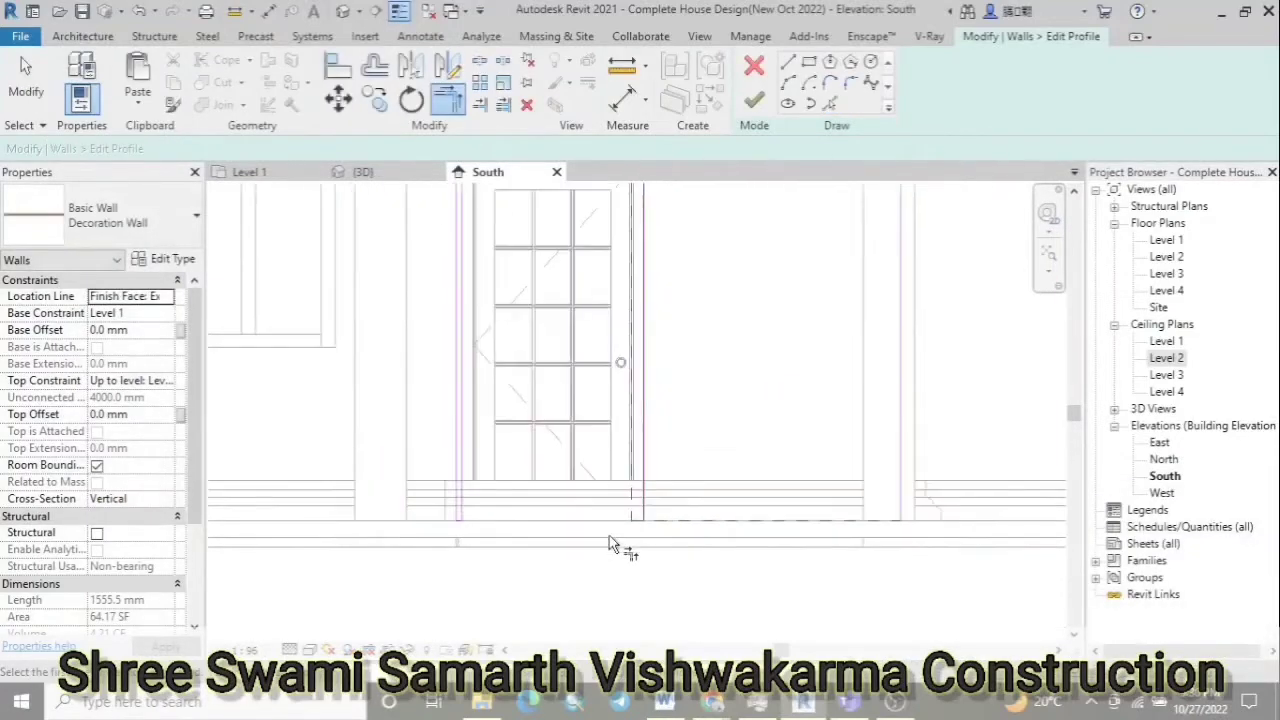
click(829, 104)
scroll(560, 520, up, 4)
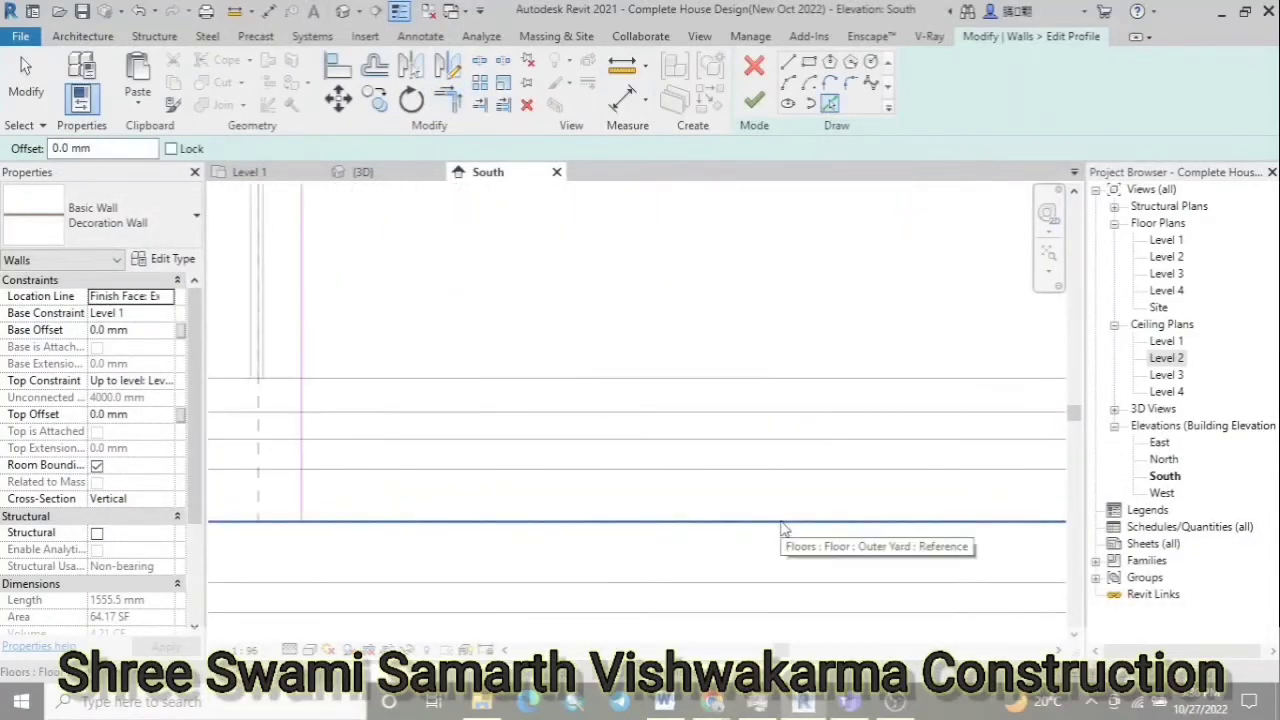
click(787, 61)
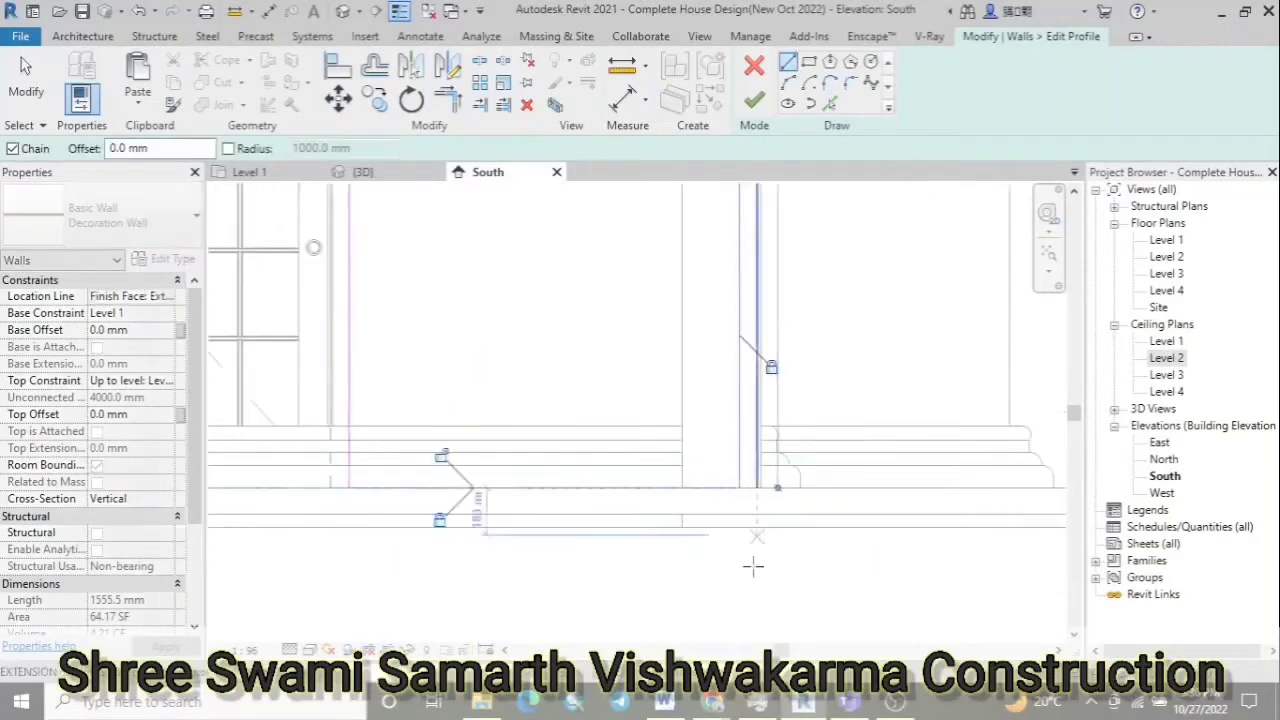
scroll(748, 582, down, 3)
scroll(640, 535, down, 2)
key(Escape)
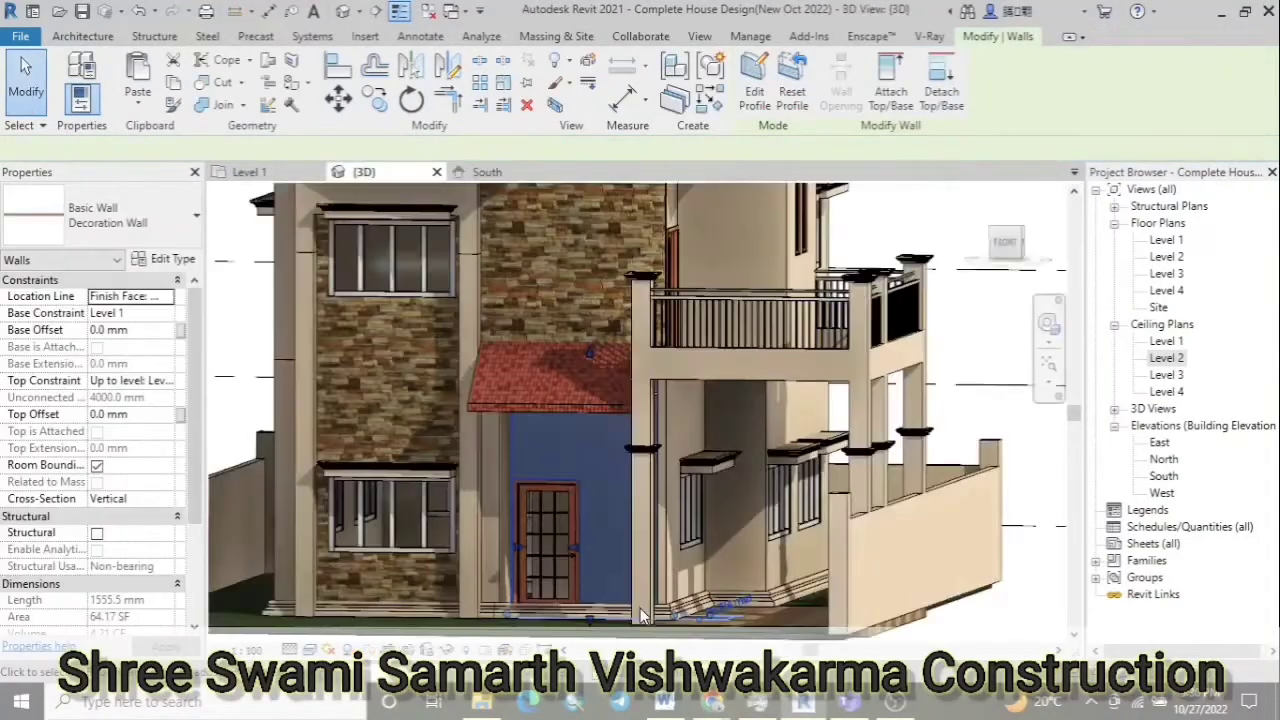
key(Escape)
Orbit the house to its right side, then start a new wall beside the door on Level 1
scroll(615, 515, down, 2)
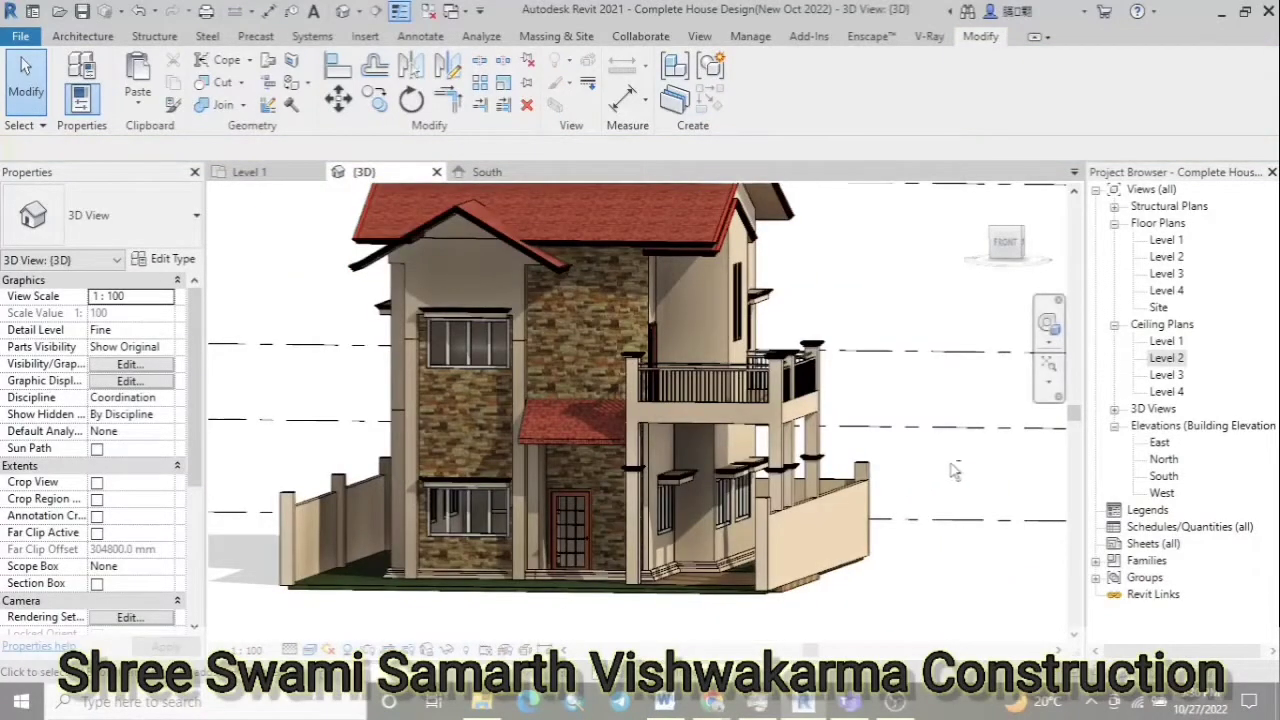
shift+middle_drag(615, 506, 886, 497)
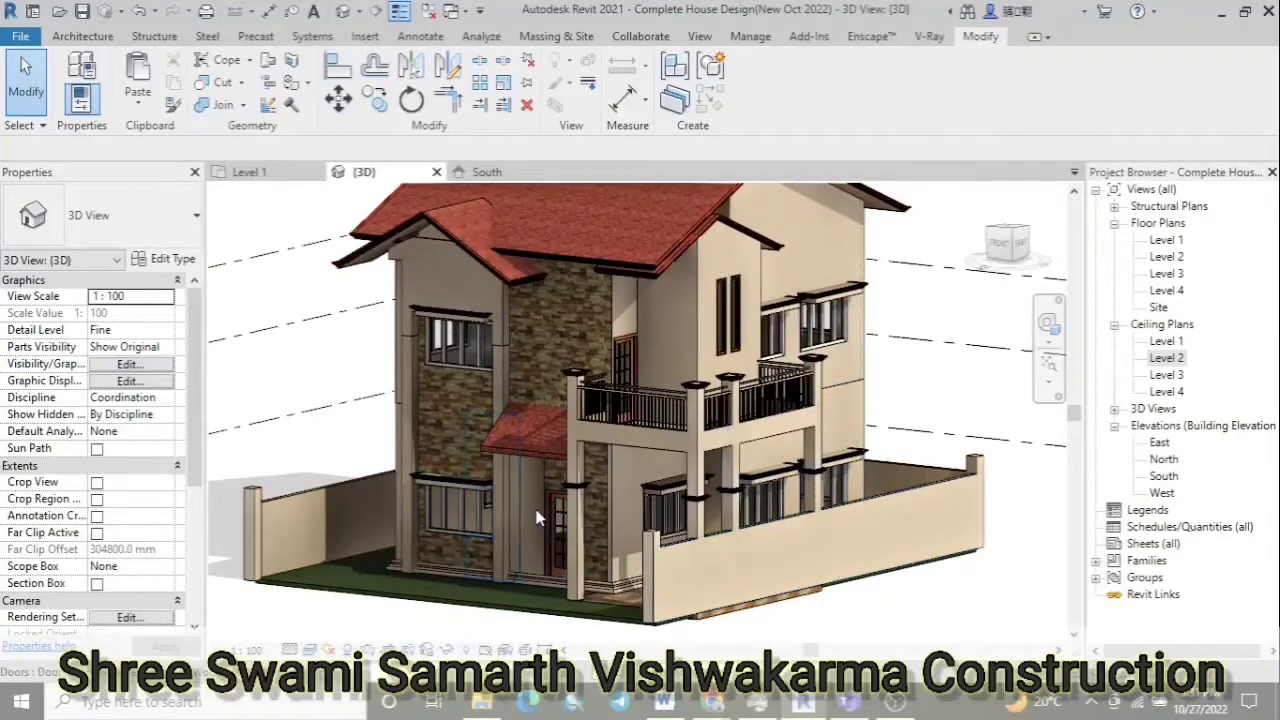
scroll(524, 506, up, 3)
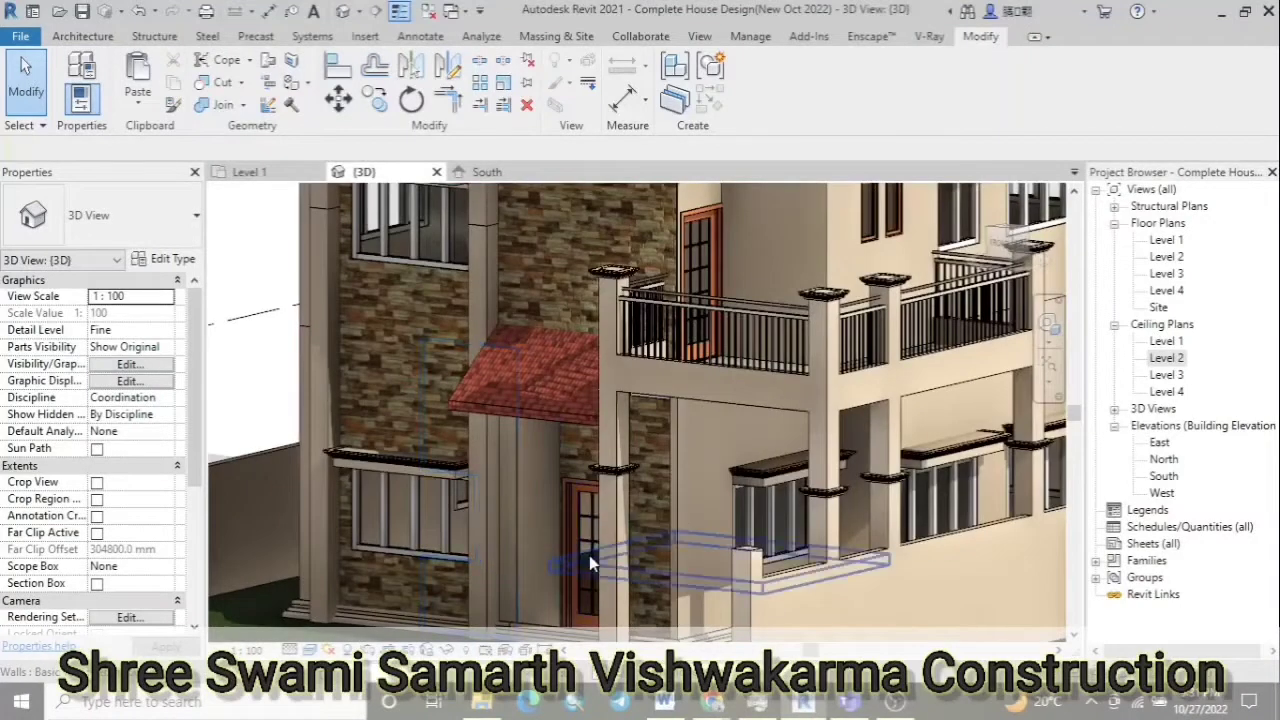
key(ctrl+Tab)
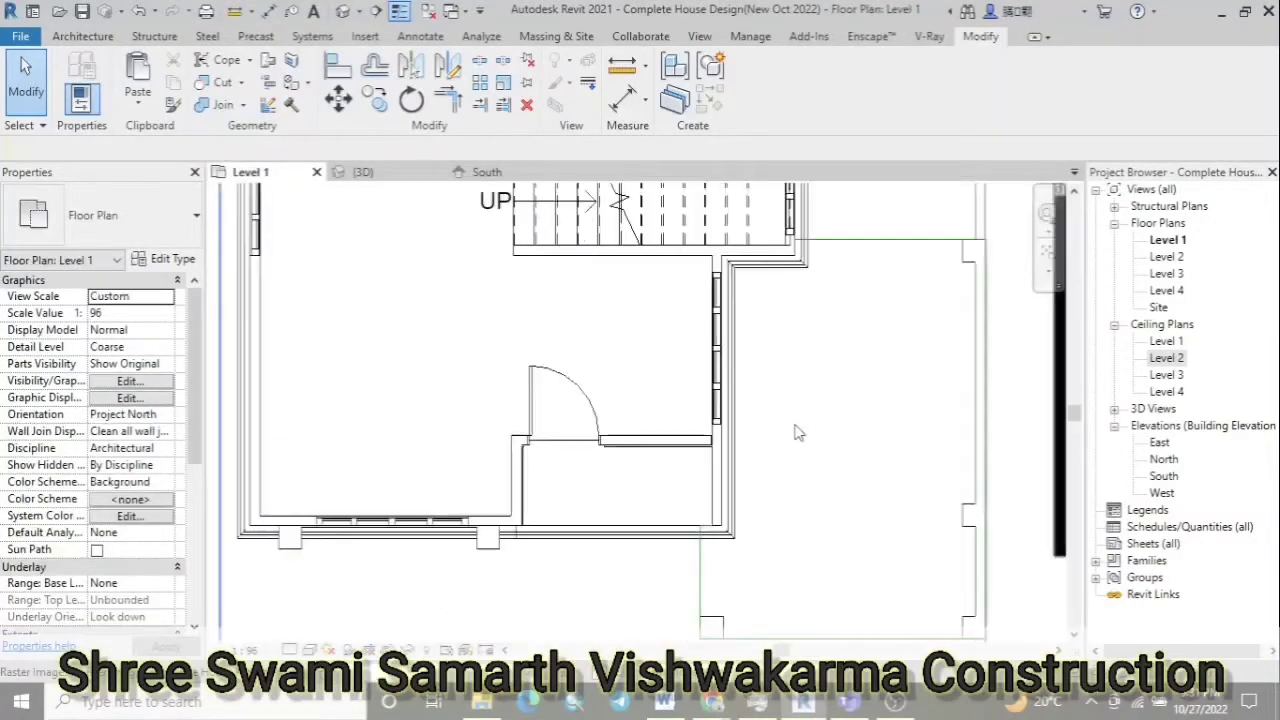
scroll(518, 528, up, 3)
scroll(518, 528, up, 2)
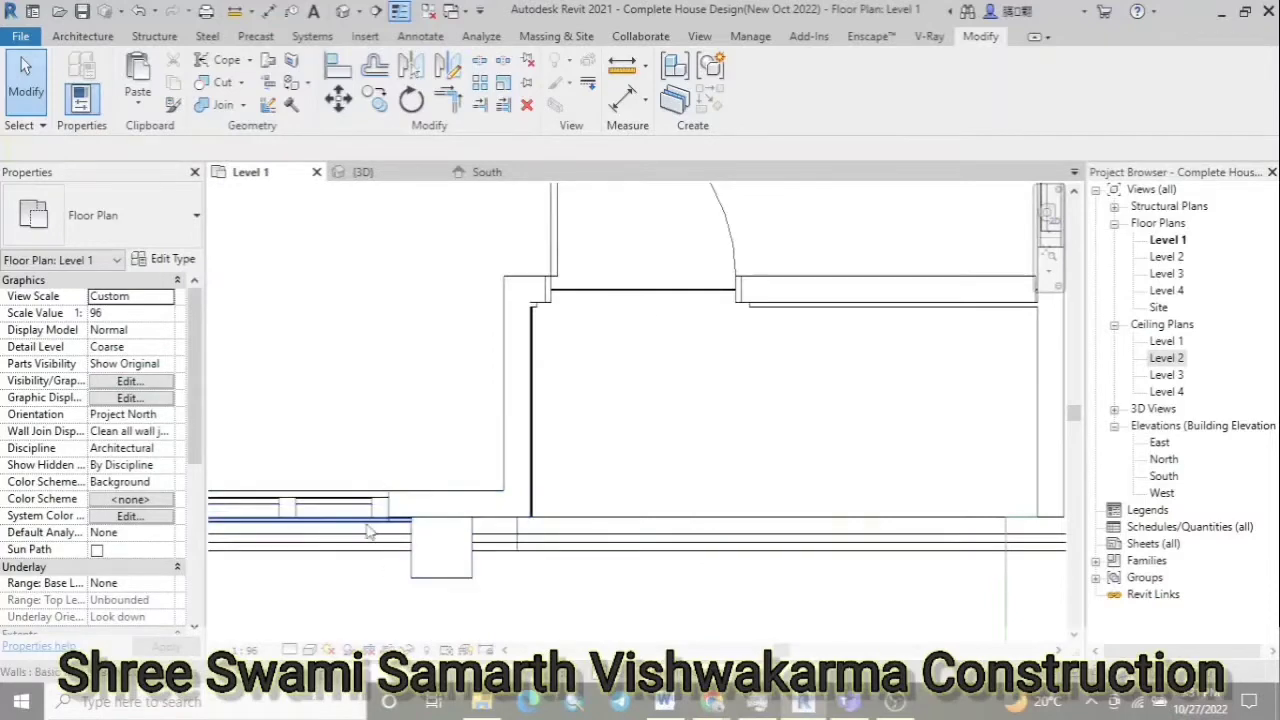
key(w)
key(a)
scroll(503, 528, up, 3)
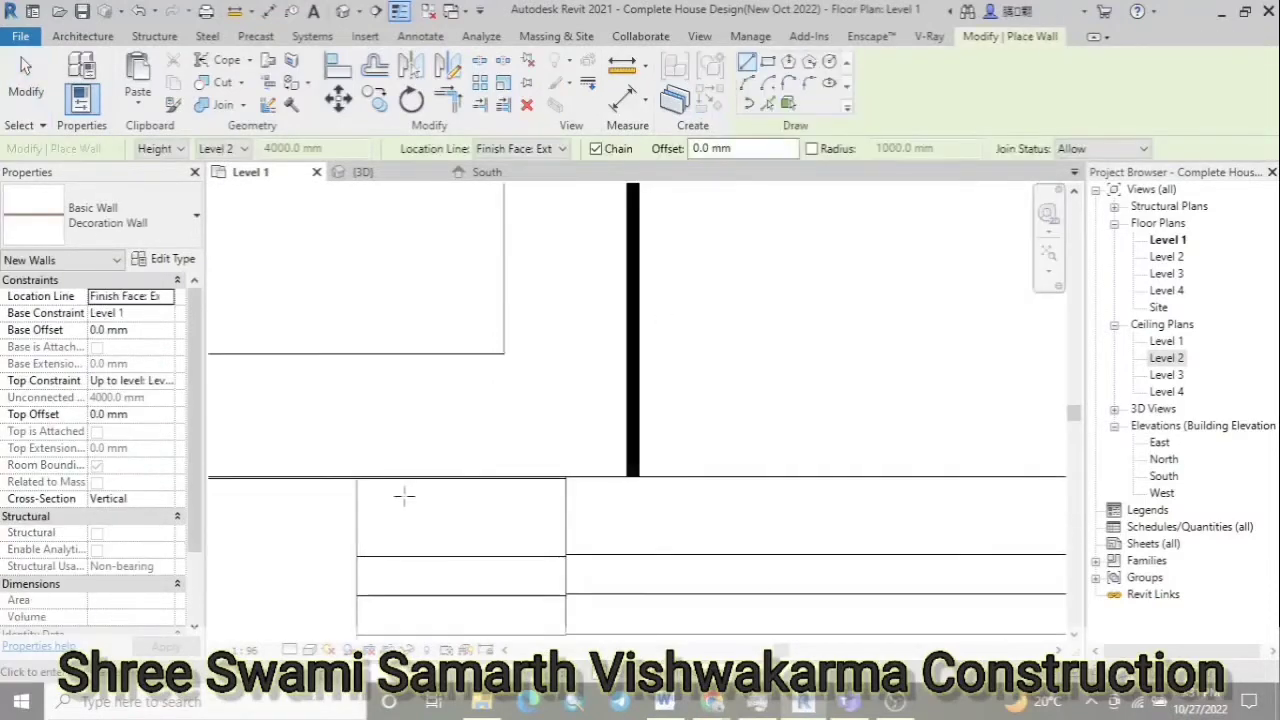
click(360, 482)
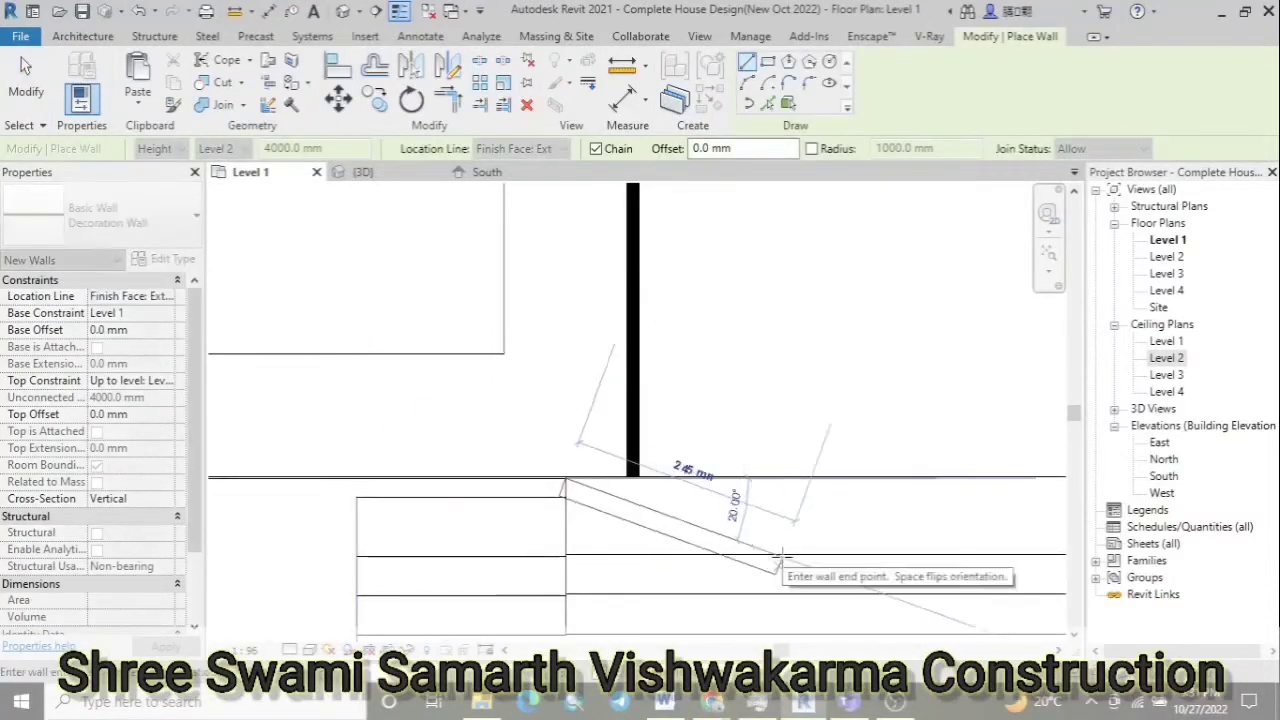
scroll(484, 487, down, 2)
Use Create Similar on the decoration wall to start a new Decoration Wall at the wall corner
click(360, 172)
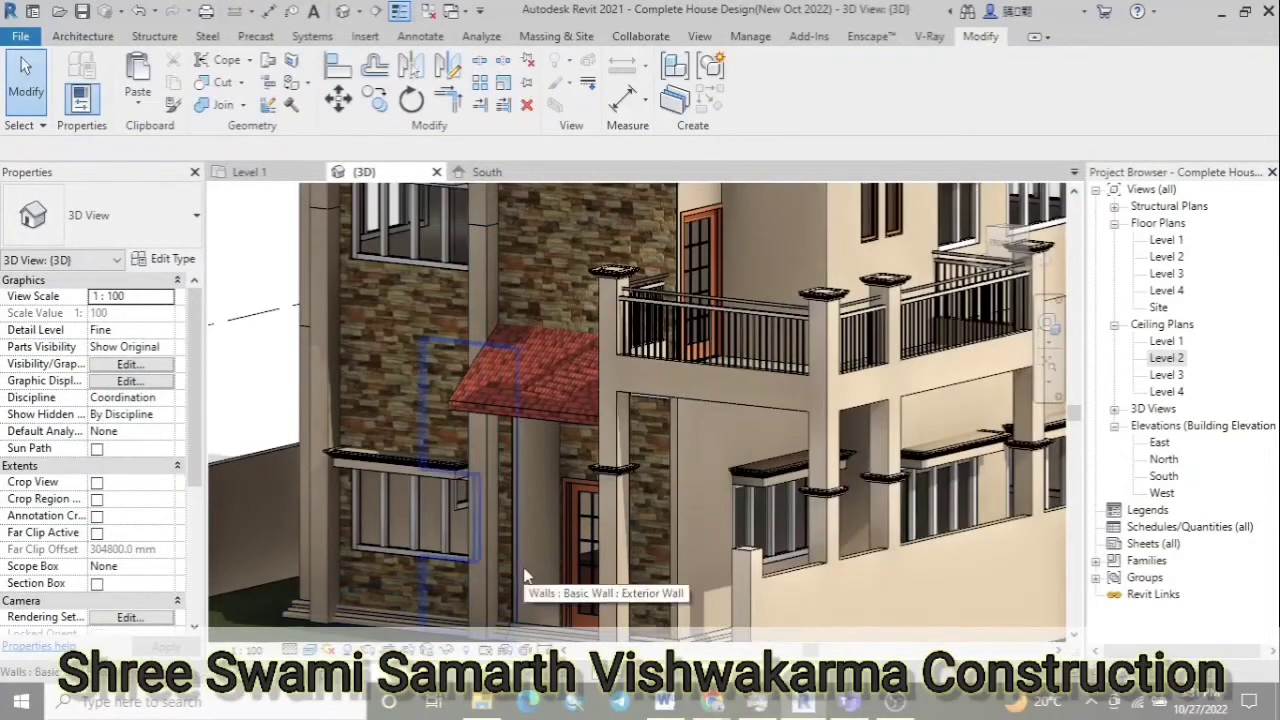
click(250, 172)
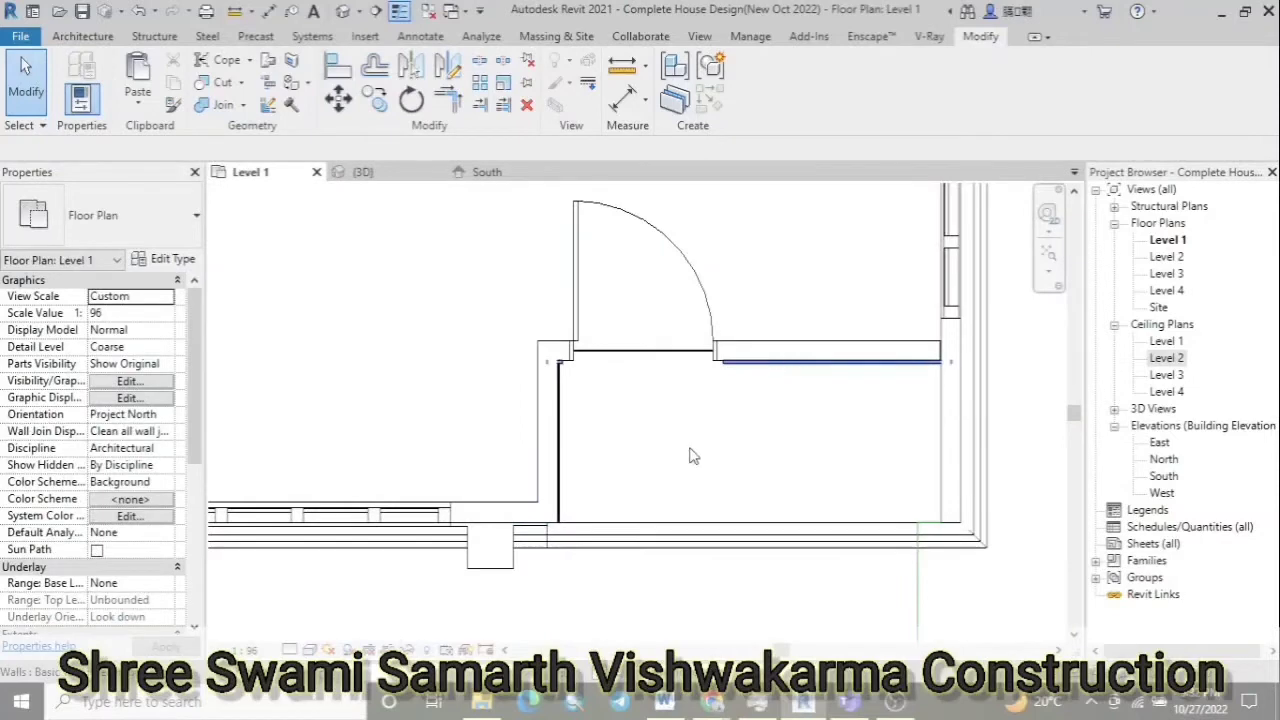
click(830, 360)
key(c)
key(s)
scroll(566, 494, up, 3)
scroll(478, 588, up, 2)
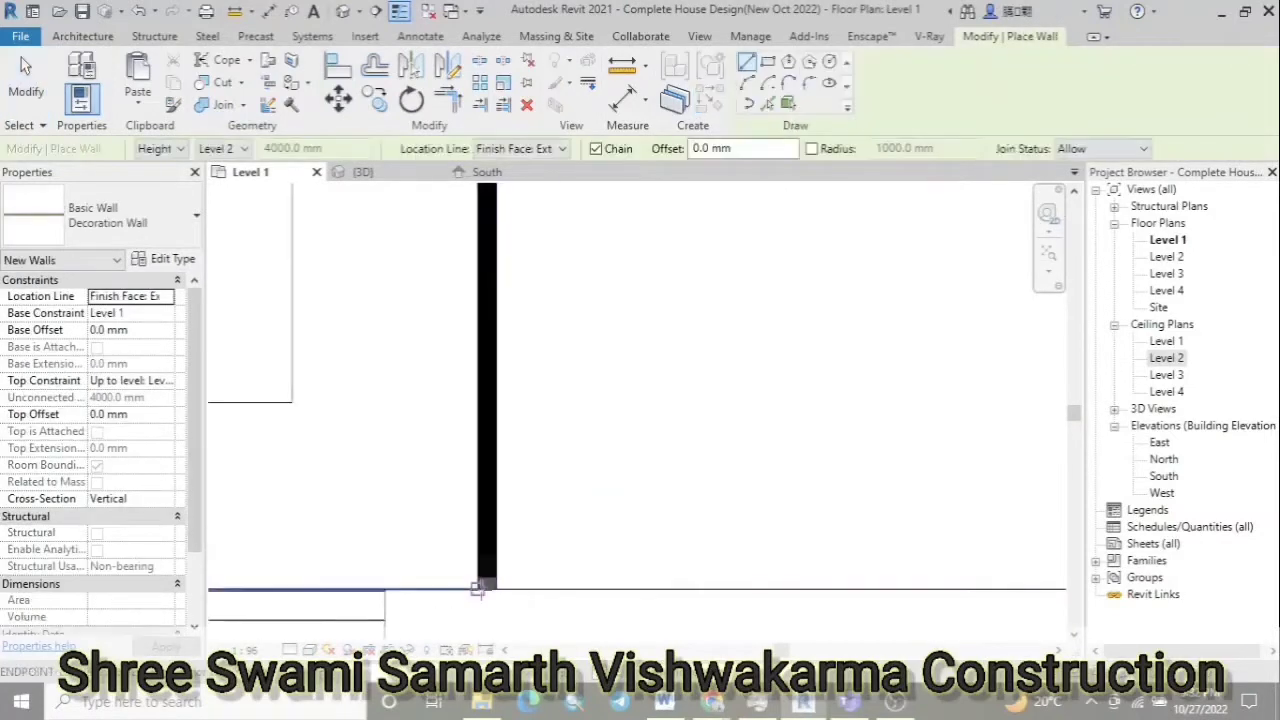
click(478, 588)
scroll(471, 357, down, 2)
scroll(397, 268, up, 3)
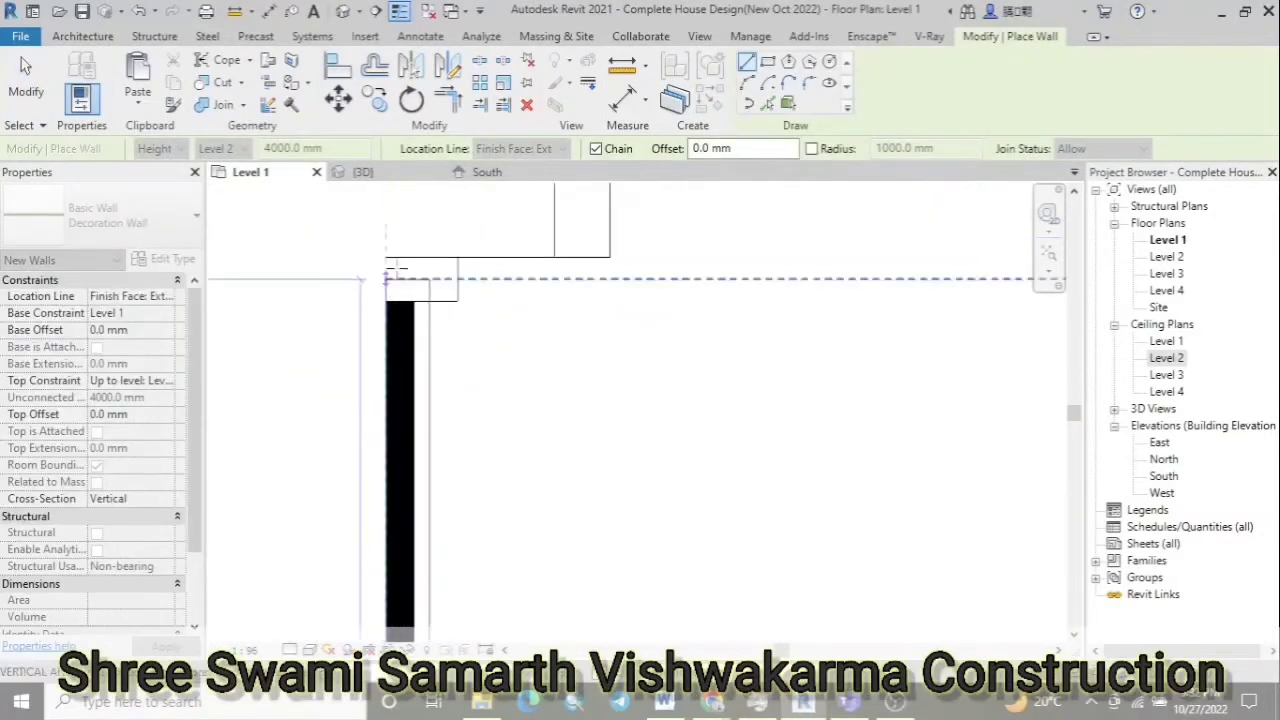
scroll(470, 320, down, 2)
scroll(520, 345, down, 2)
scroll(503, 405, down, 2)
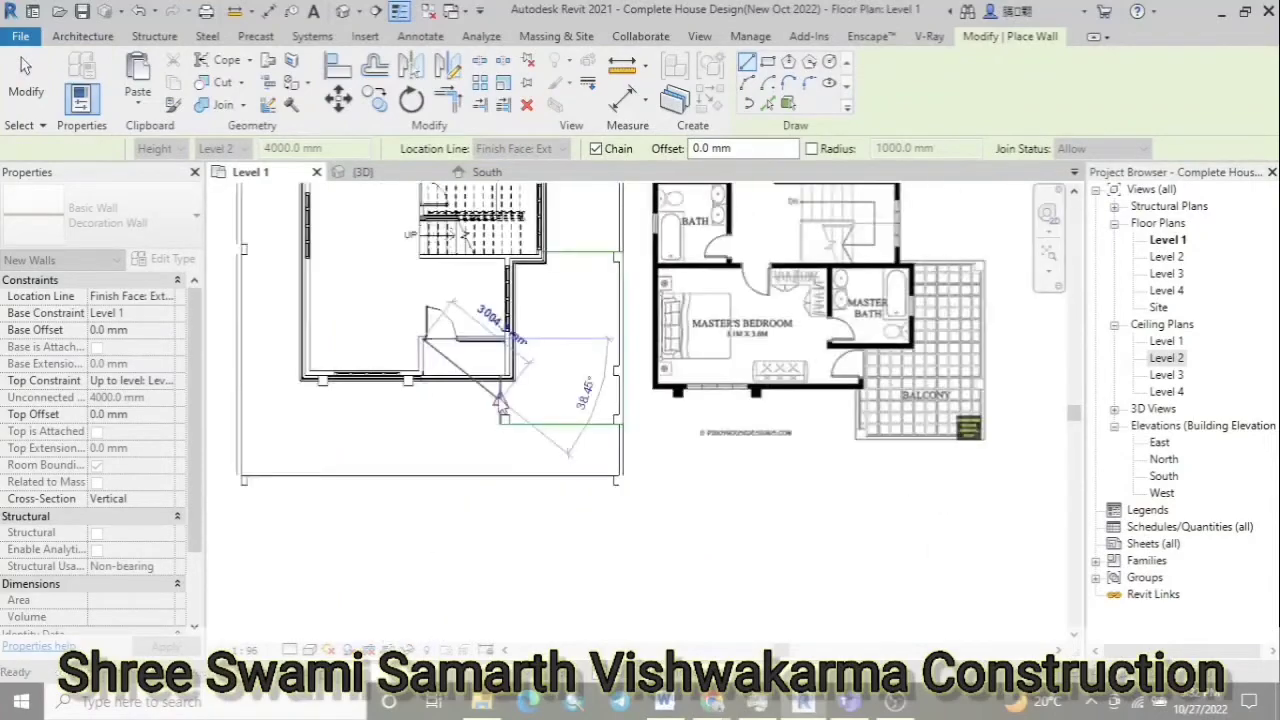
In 3D, end the wall and join the decoration wall with the stone wall using JG
key(ctrl+Tab)
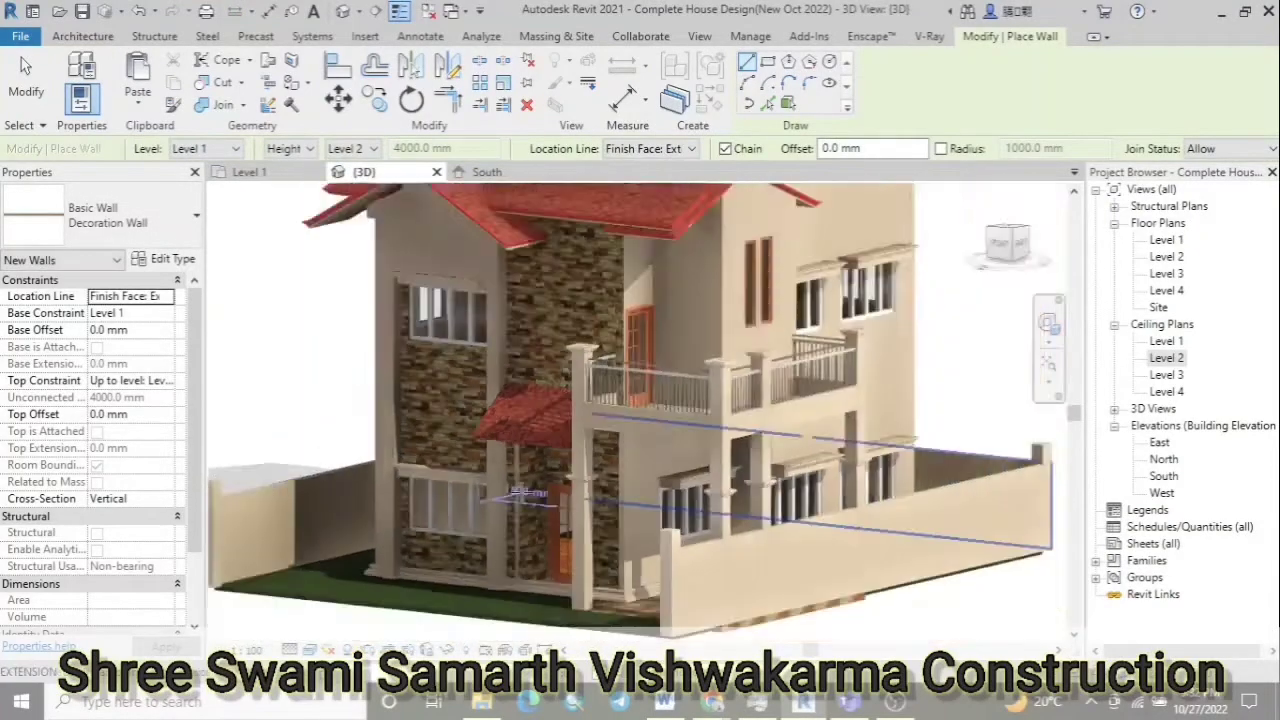
scroll(525, 493, up, 3)
scroll(524, 530, up, 3)
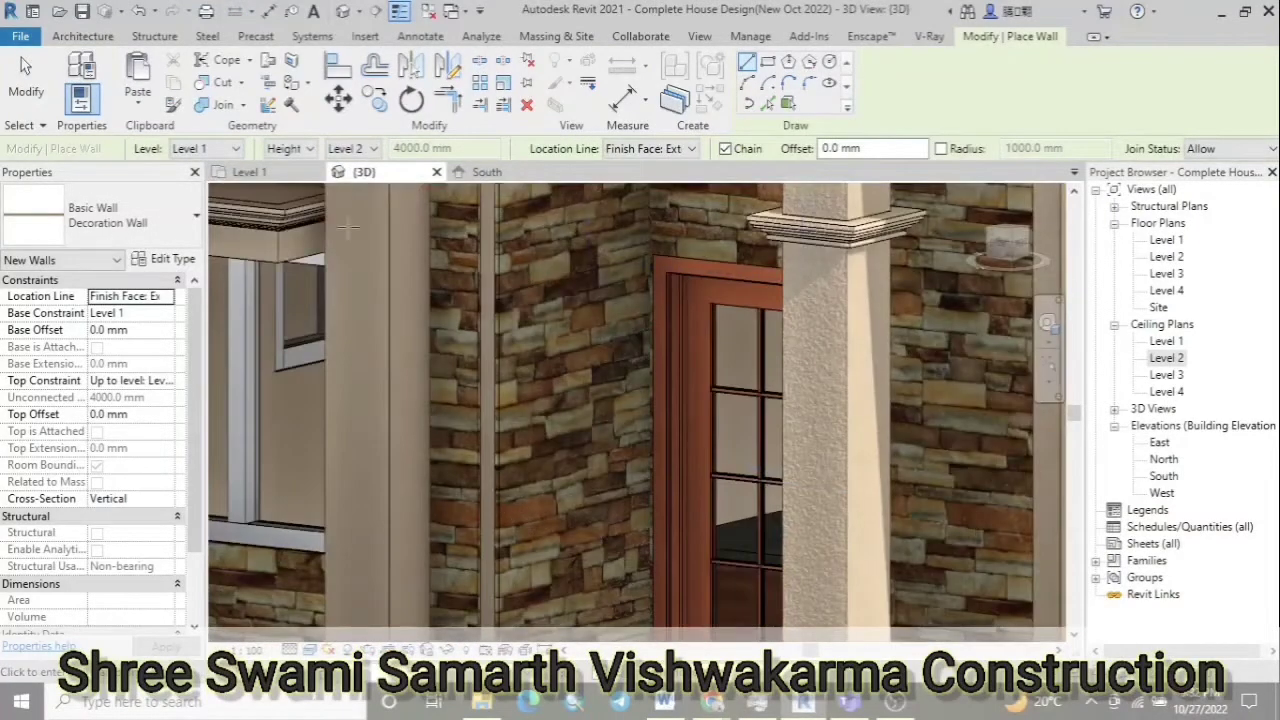
key(Escape)
key(j)
key(g)
click(480, 410)
click(499, 411)
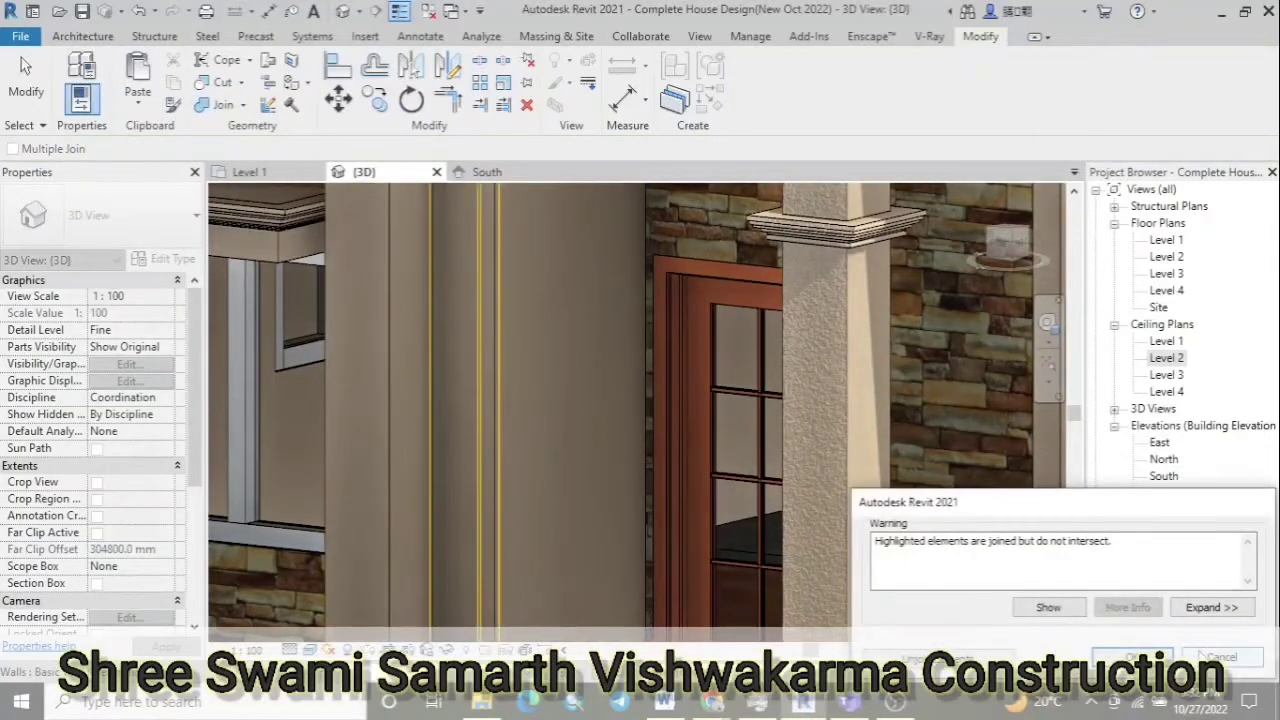
Dismiss the joined-but-not-intersecting warning and zoom out to see the complete two-storey house
click(1203, 655)
scroll(594, 483, down, 2)
scroll(558, 496, down, 1)
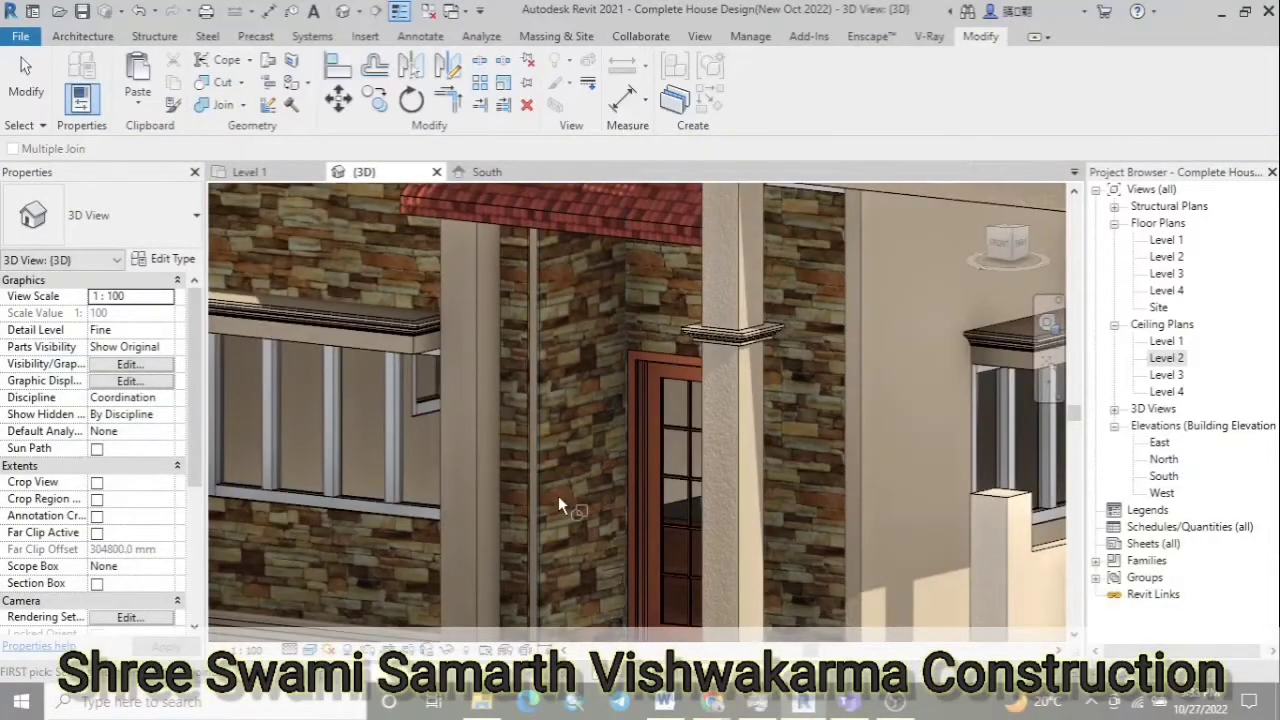
scroll(558, 496, down, 2)
scroll(545, 443, down, 2)
scroll(545, 443, down, 1)
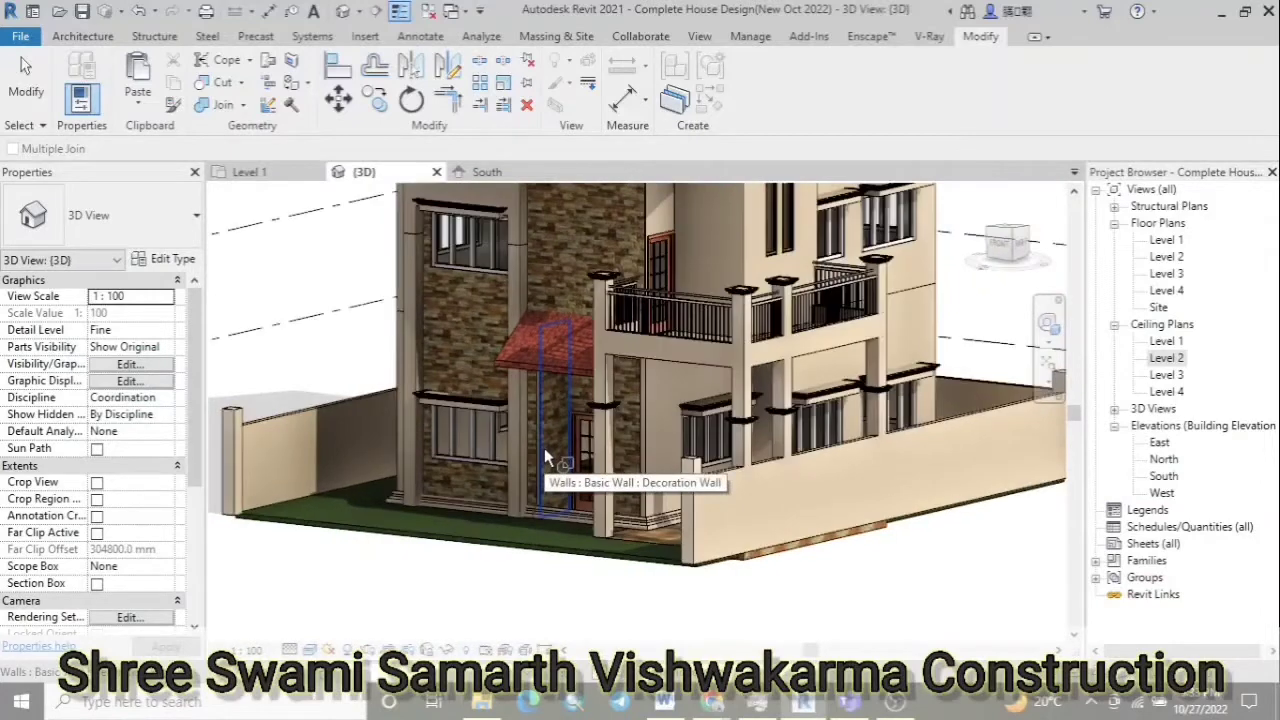
scroll(545, 459, down, 2)
scroll(757, 580, down, 1)
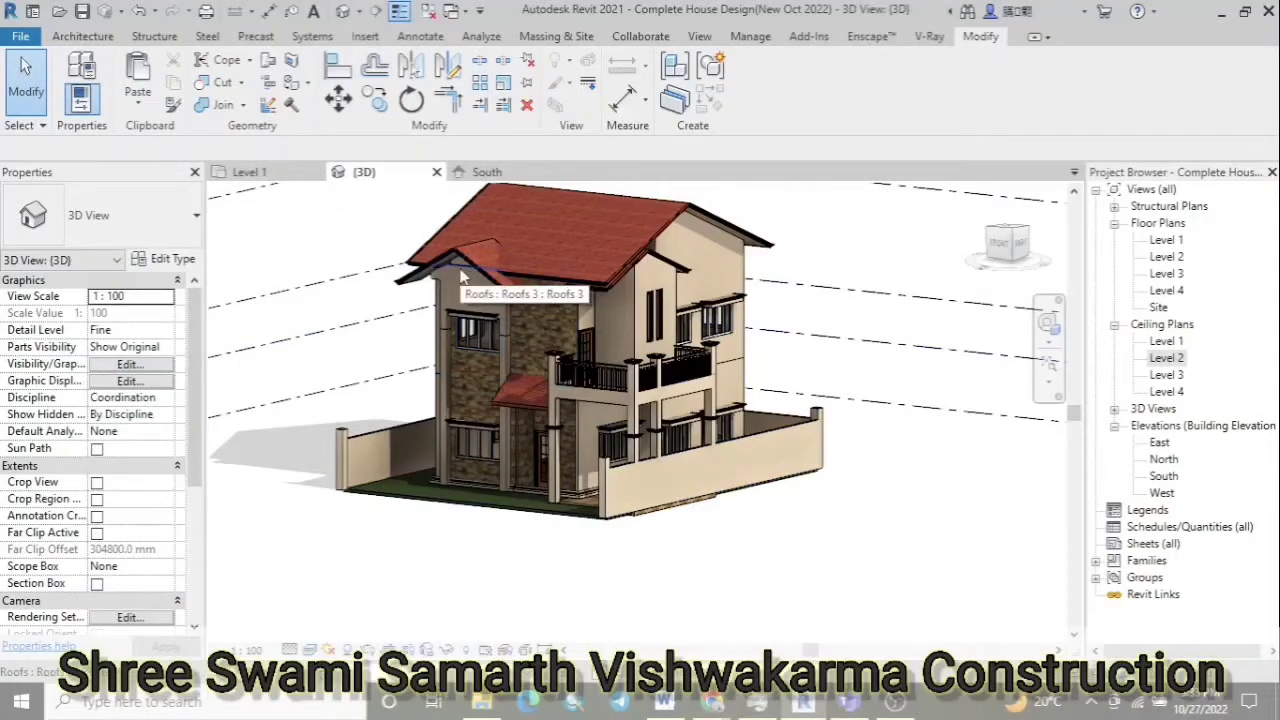
scroll(445, 332, up, 2)
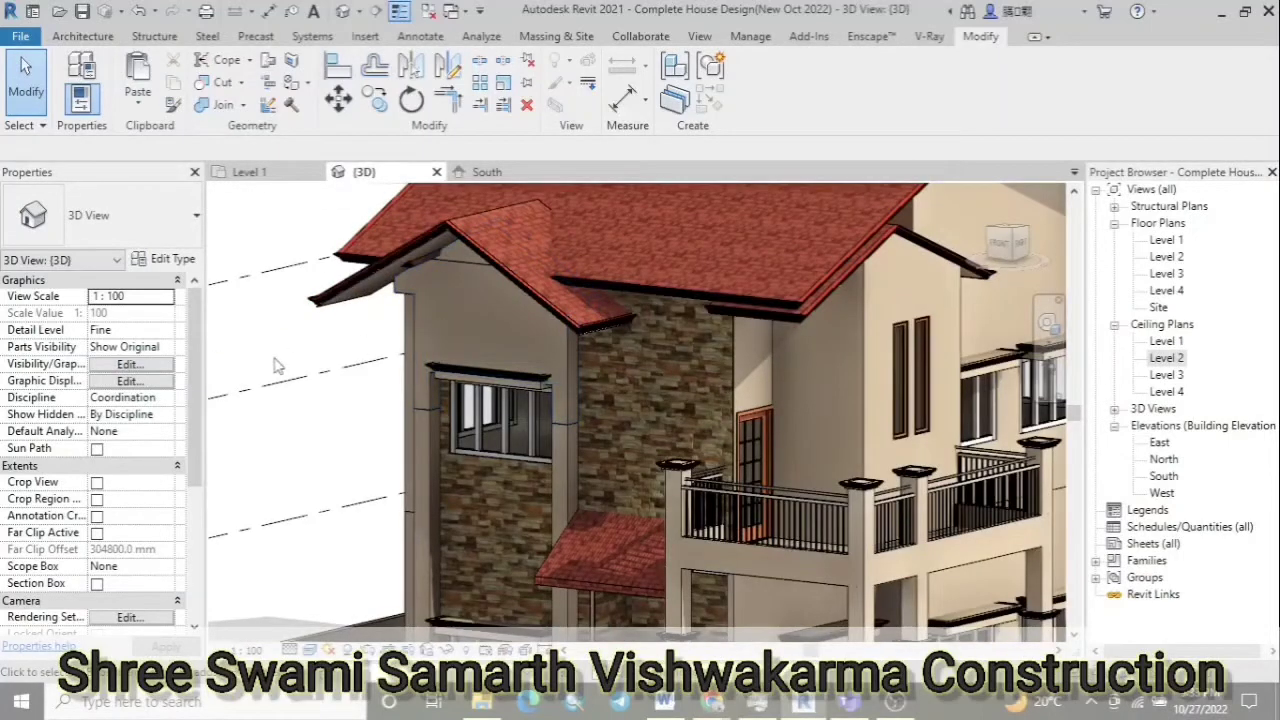
scroll(278, 367, down, 2)
Switch to the top view and open the roof-edge sweep for in-place editing
click(1007, 240)
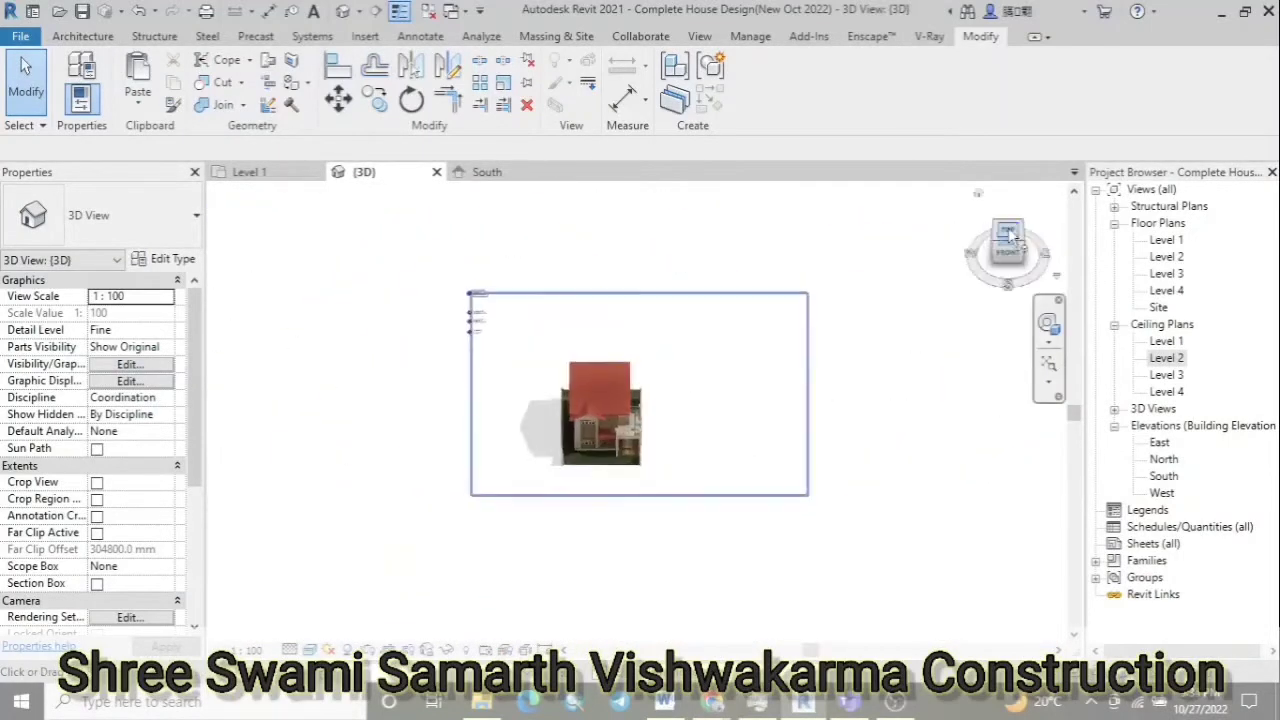
scroll(672, 450, up, 5)
scroll(672, 450, up, 5)
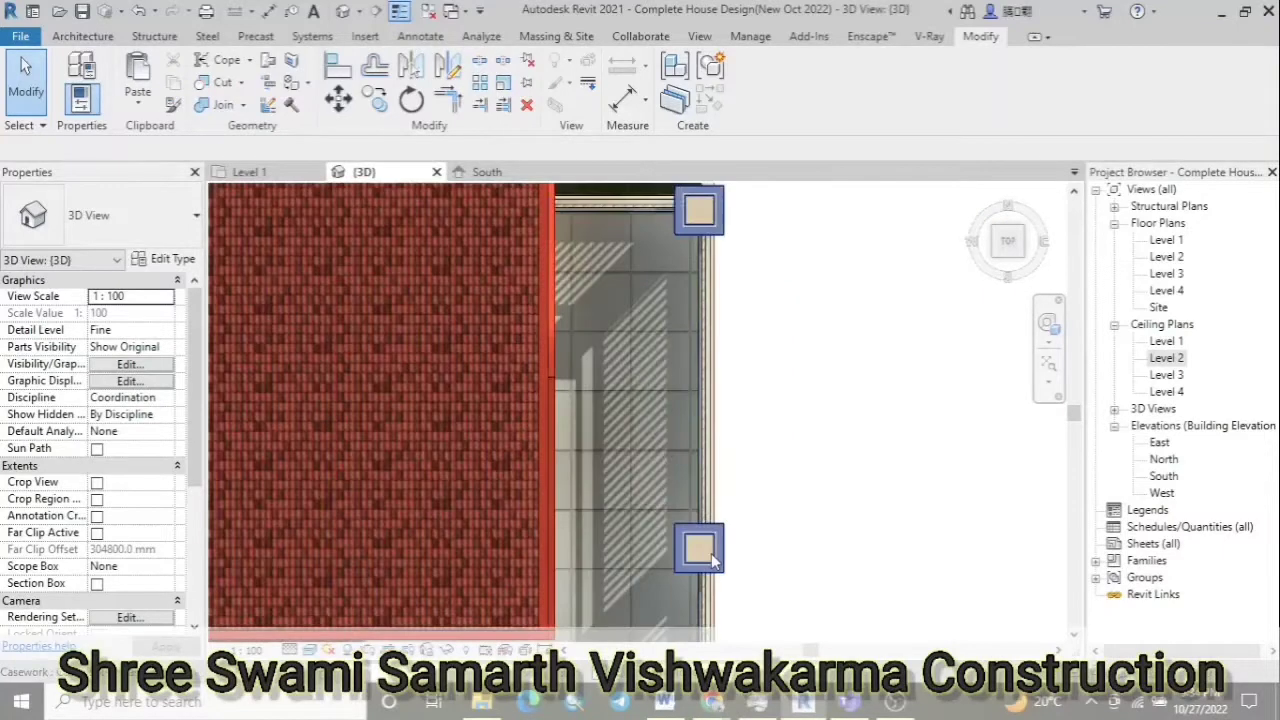
click(757, 556)
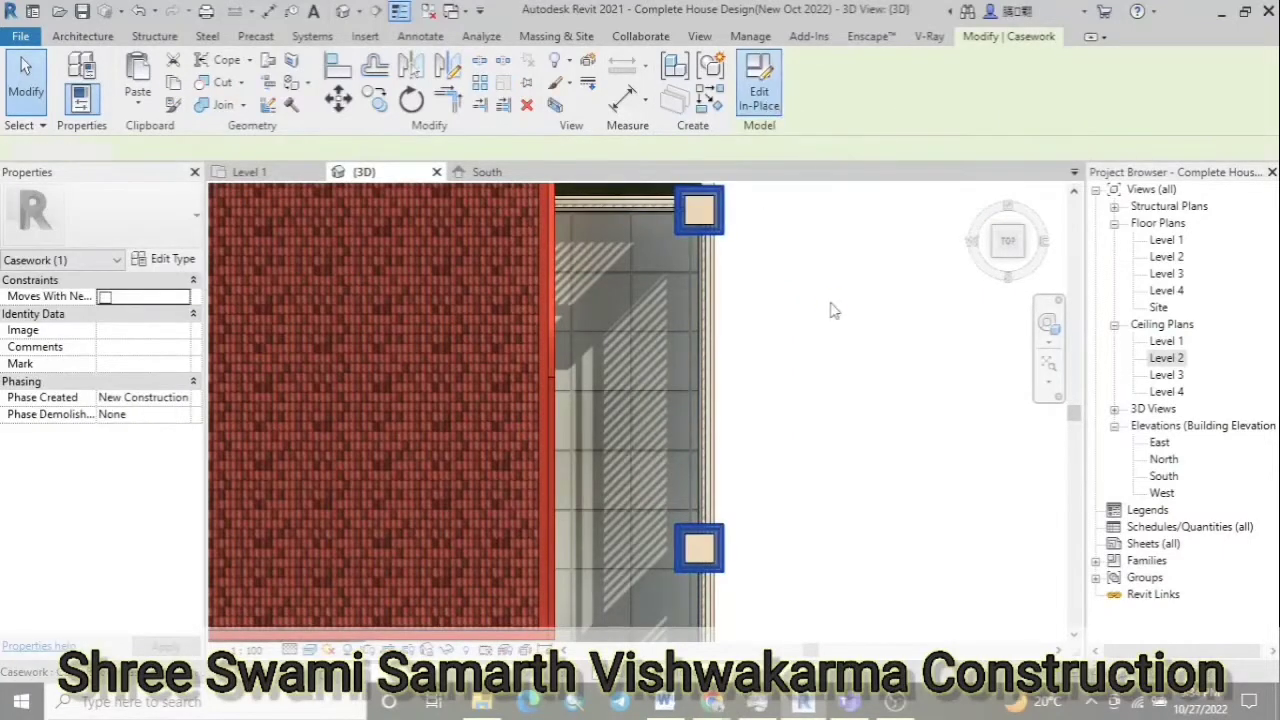
click(704, 545)
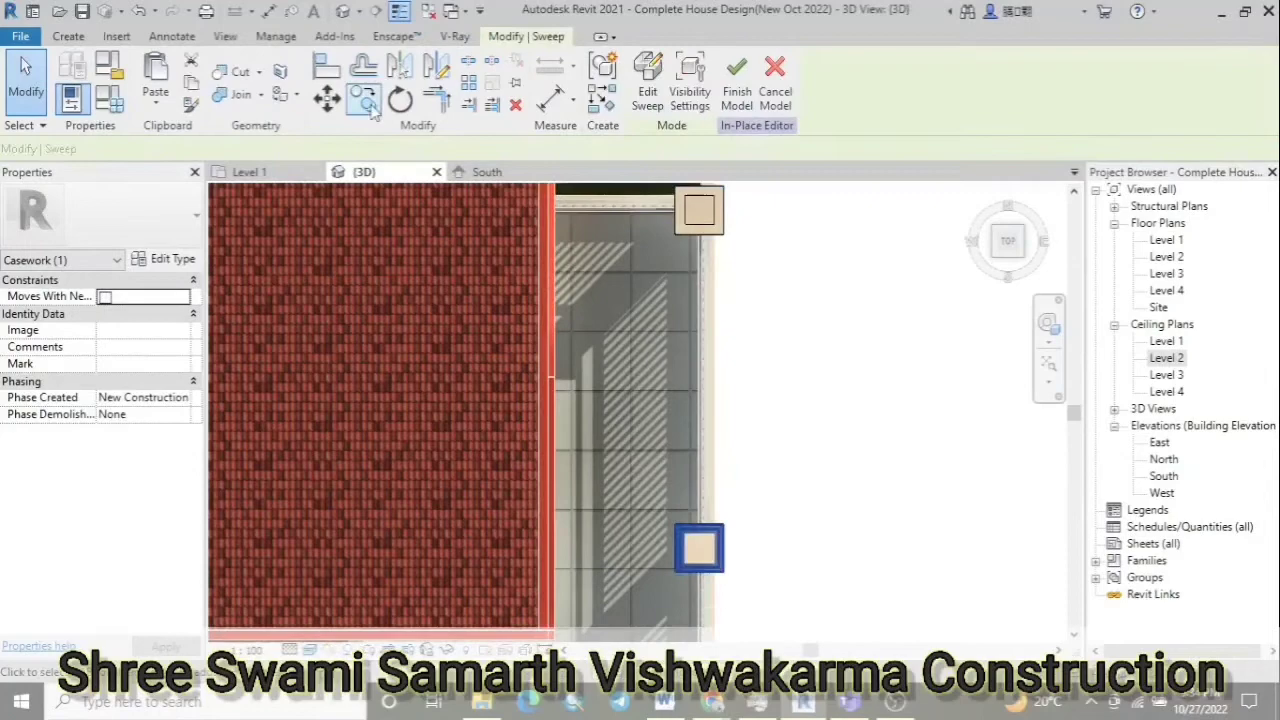
Copy the fascia sweep (CO) to the roof corner and turn it onto the roof's top edge
key(c)
key(o)
scroll(725, 545, up, 5)
click(710, 532)
scroll(705, 500, down, 4)
scroll(695, 470, down, 2)
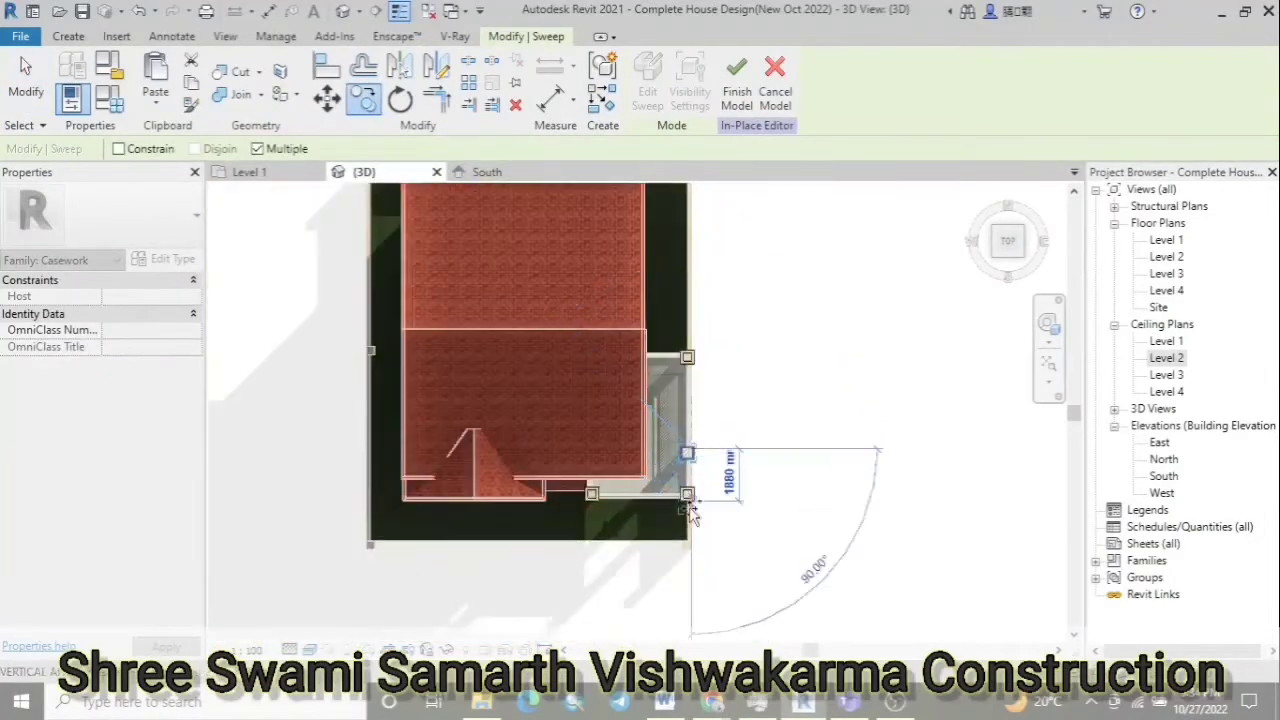
scroll(690, 510, up, 2)
scroll(692, 380, up, 3)
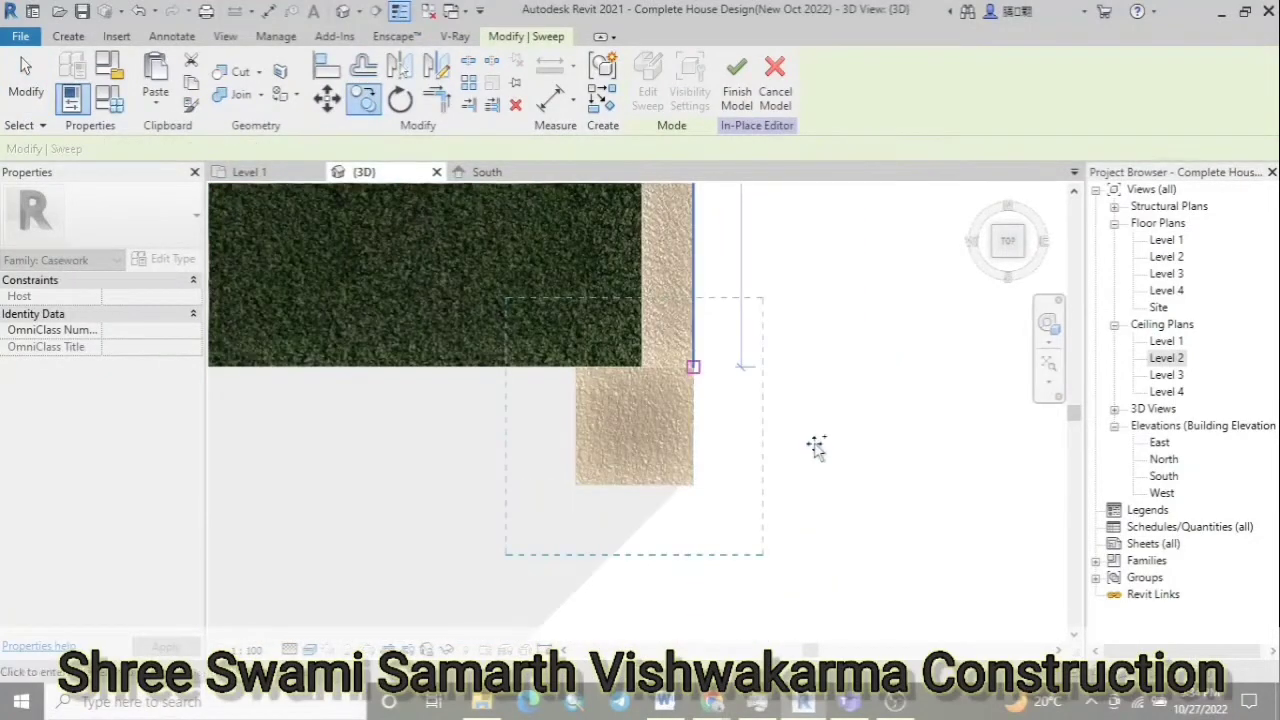
scroll(806, 509, down, 4)
scroll(398, 484, up, 5)
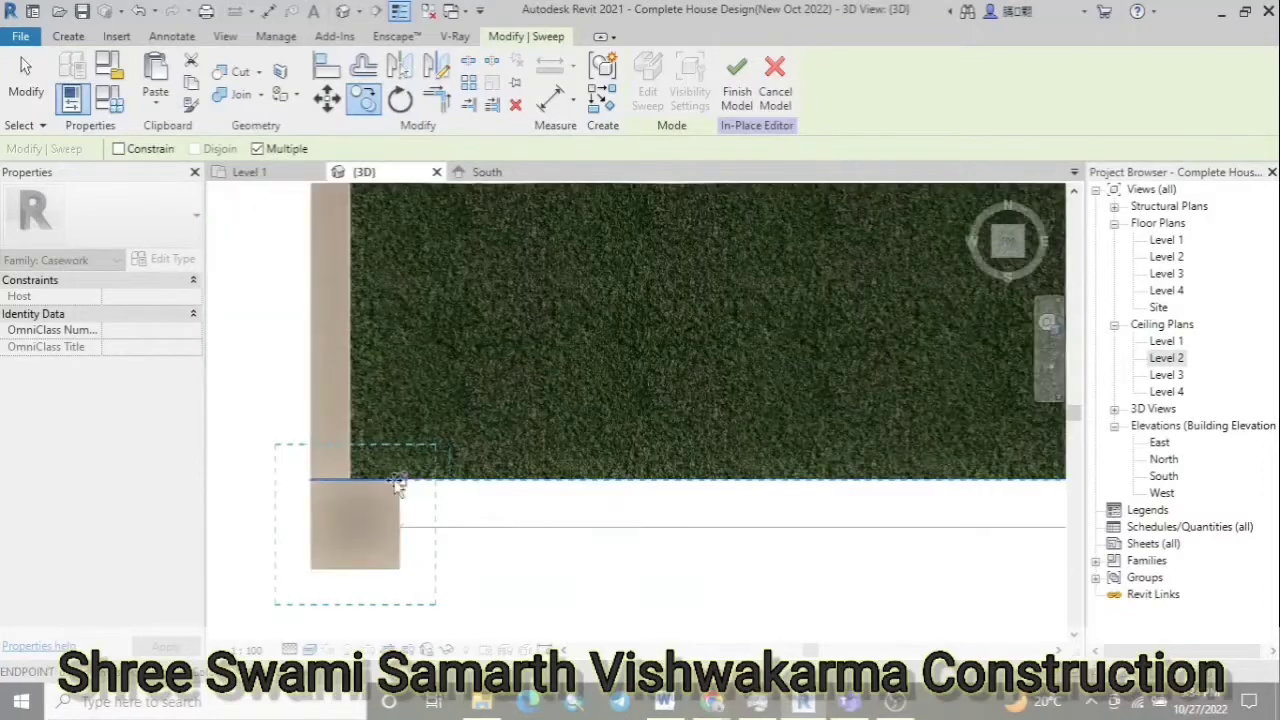
scroll(491, 560, down, 4)
scroll(349, 537, up, 2)
scroll(340, 373, up, 3)
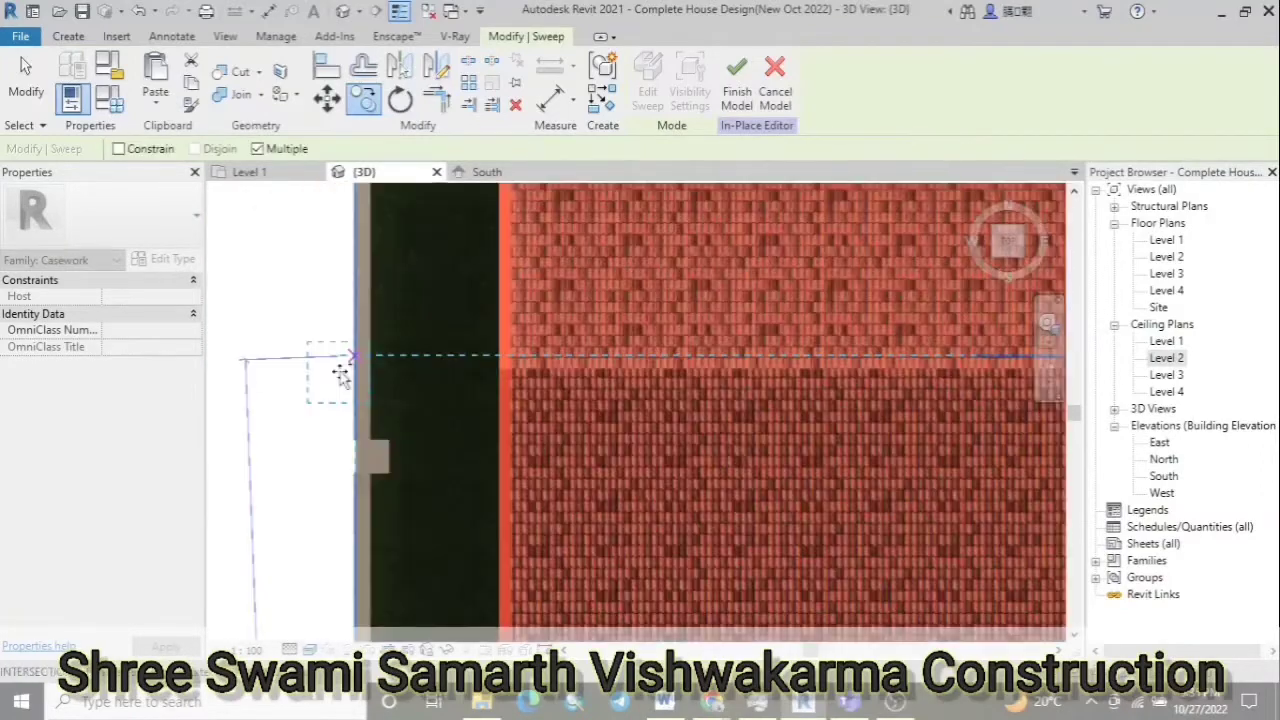
scroll(383, 491, up, 2)
scroll(420, 500, up, 2)
scroll(351, 523, down, 3)
scroll(380, 460, down, 3)
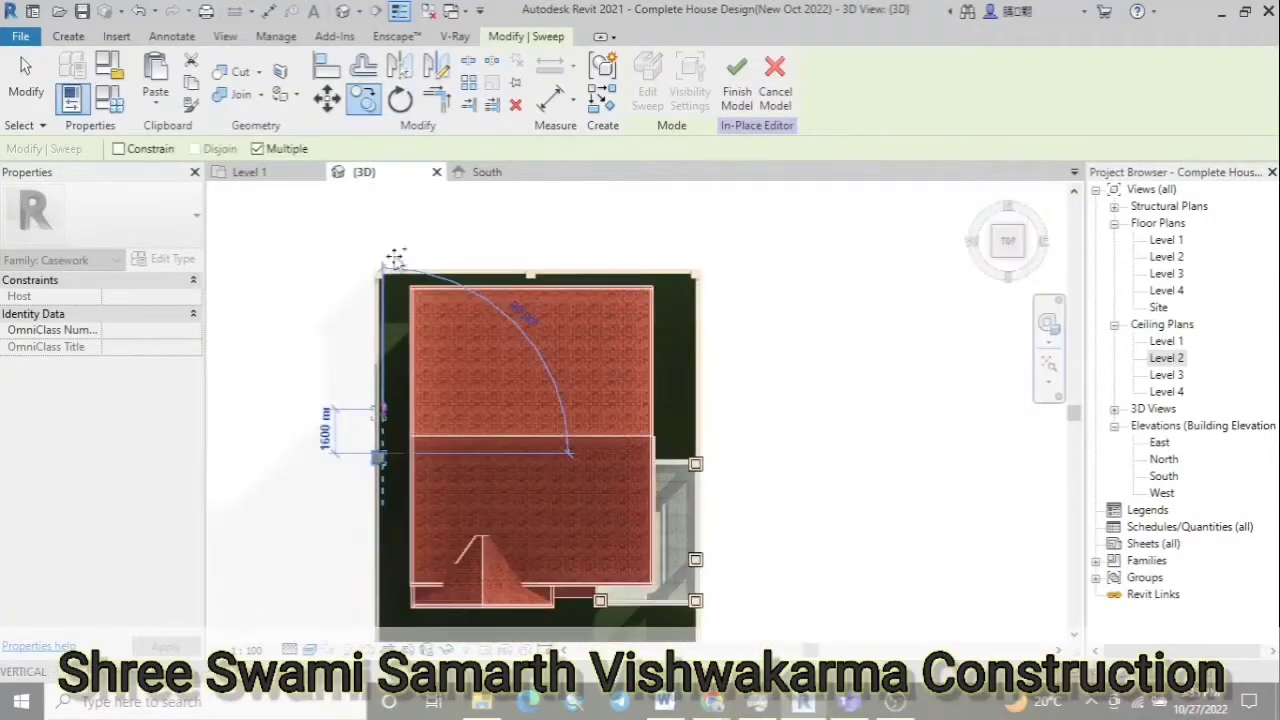
scroll(395, 258, up, 3)
scroll(391, 263, up, 2)
scroll(286, 277, down, 2)
scroll(290, 280, down, 2)
click(640, 296)
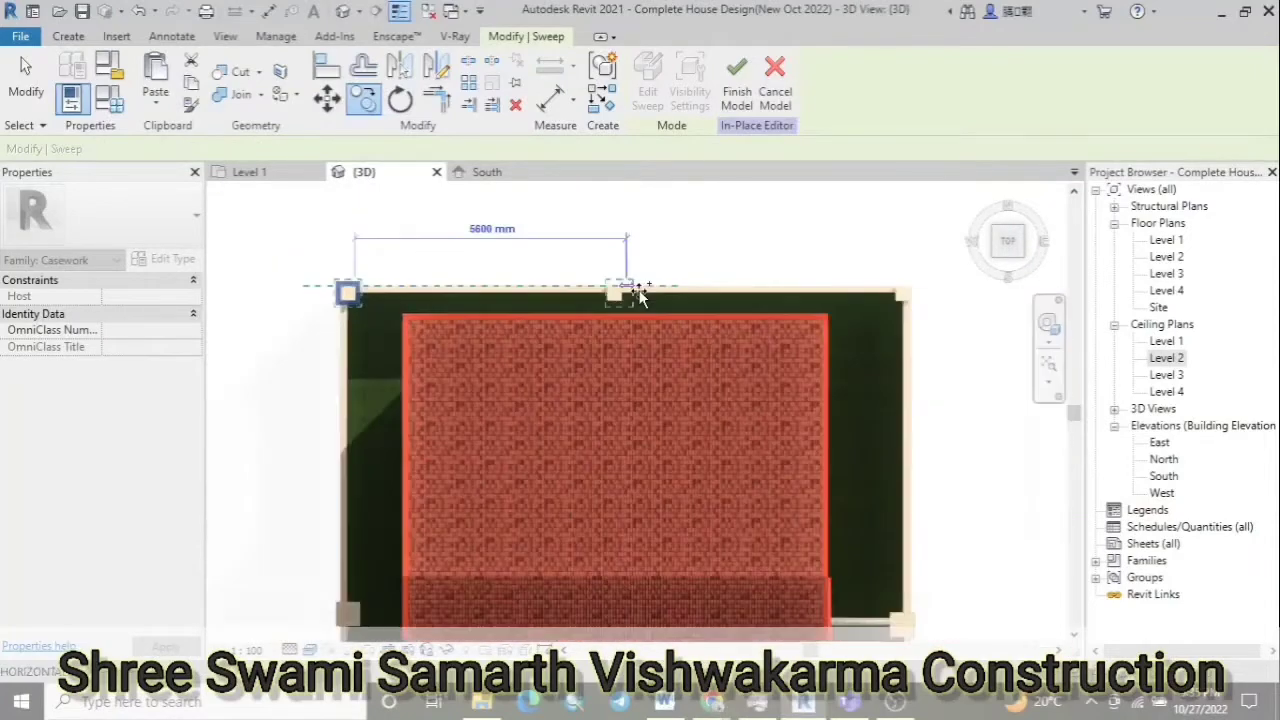
Return the view to an isometric corner of the house
scroll(640, 296, up, 3)
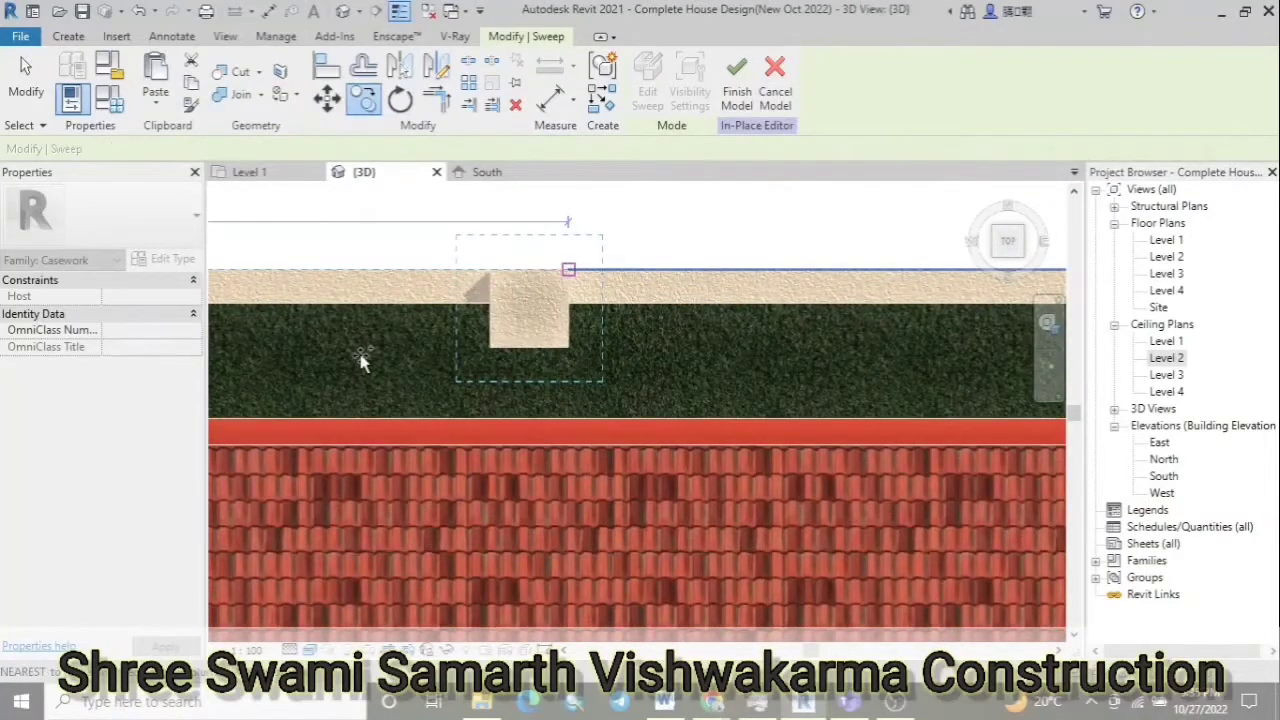
scroll(751, 277, down, 3)
scroll(643, 357, down, 2)
scroll(631, 412, down, 2)
scroll(698, 336, down, 2)
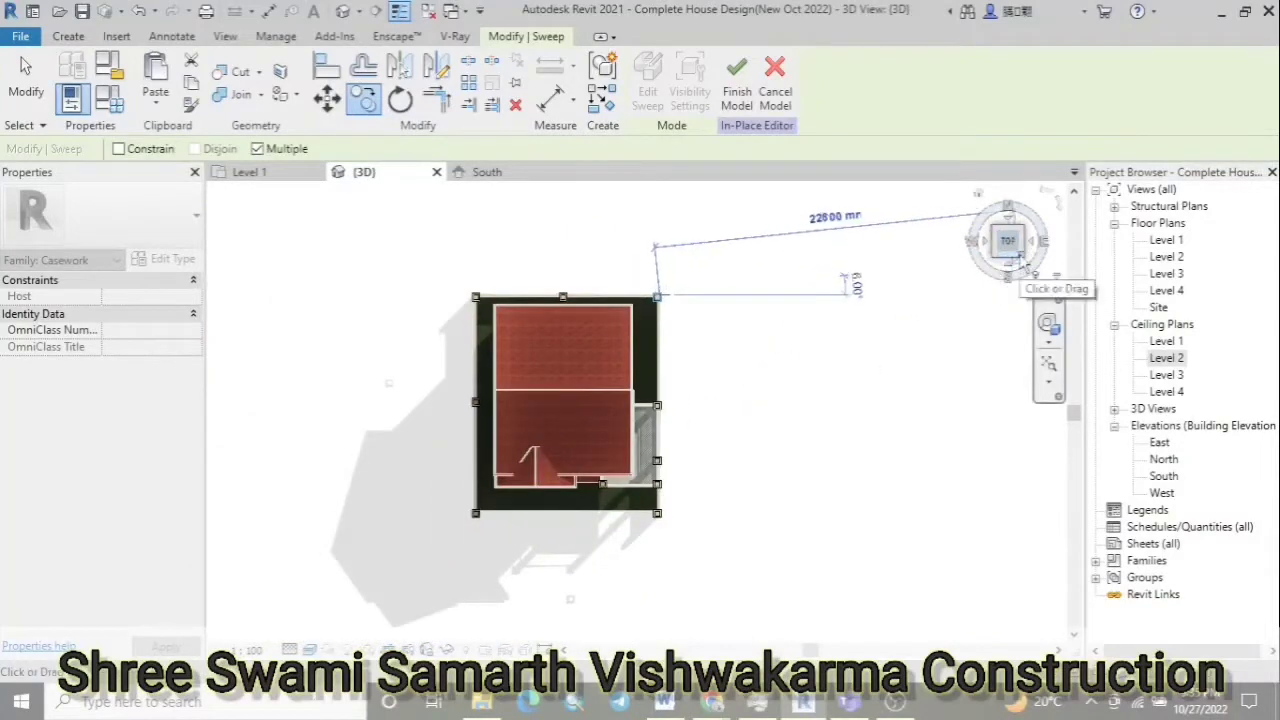
click(1010, 248)
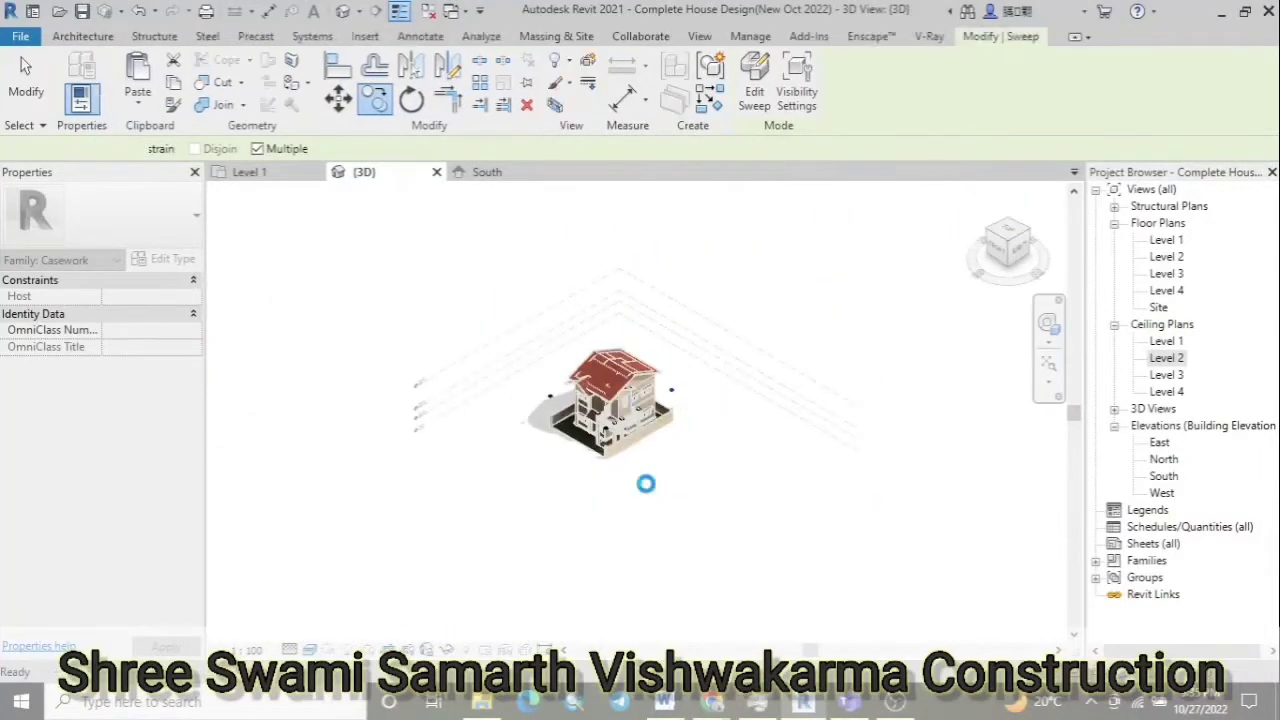
Switch to the Front view and orbit the house to a slightly angled view
scroll(563, 365, up, 2)
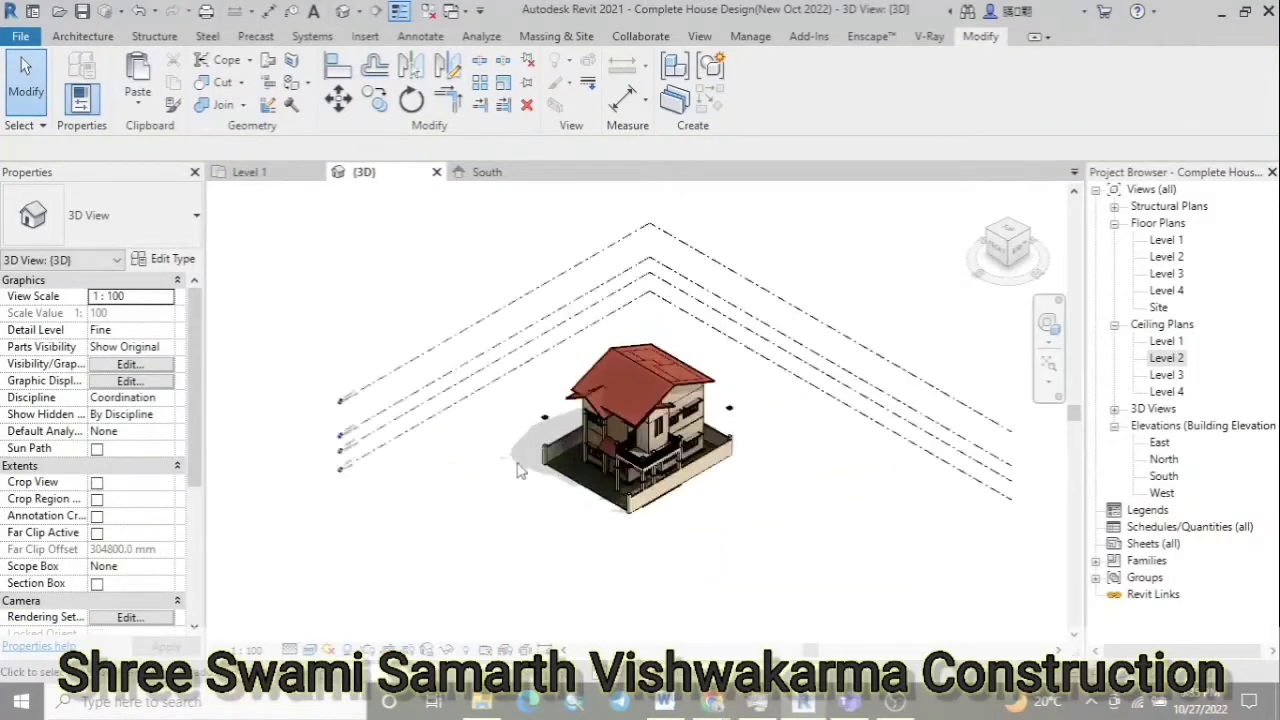
scroll(505, 490, up, 3)
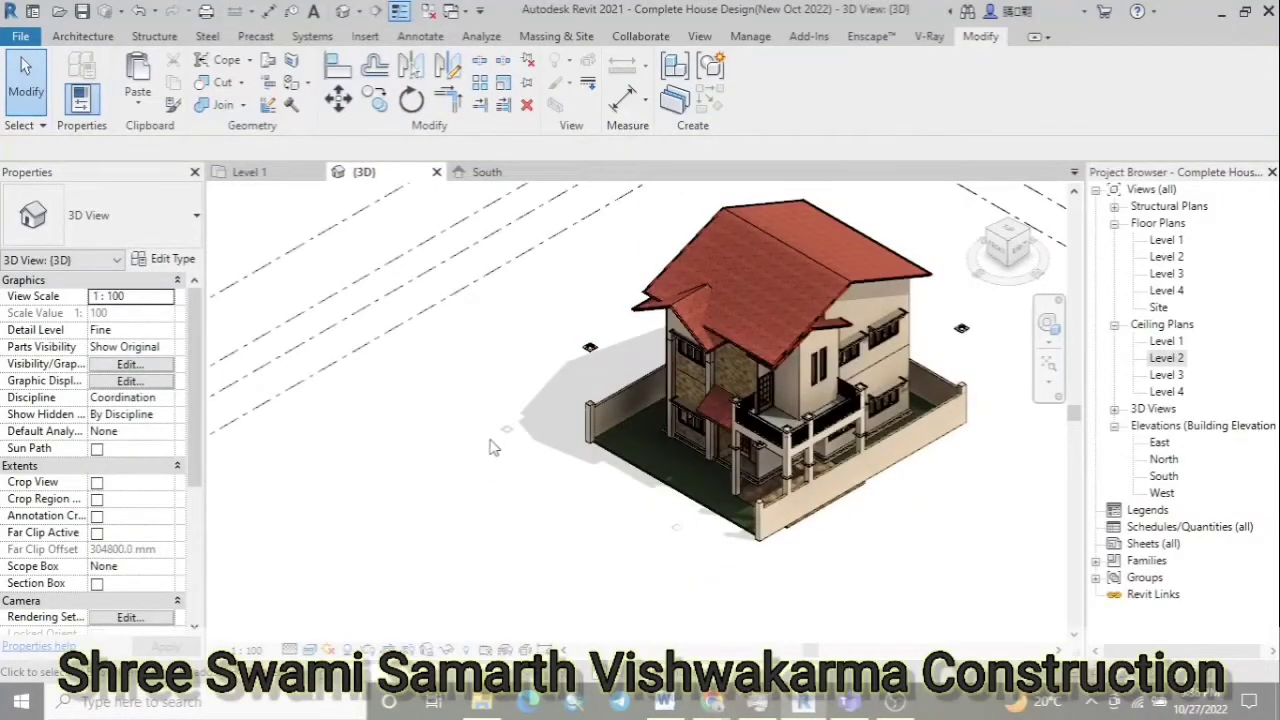
scroll(490, 447, down, 3)
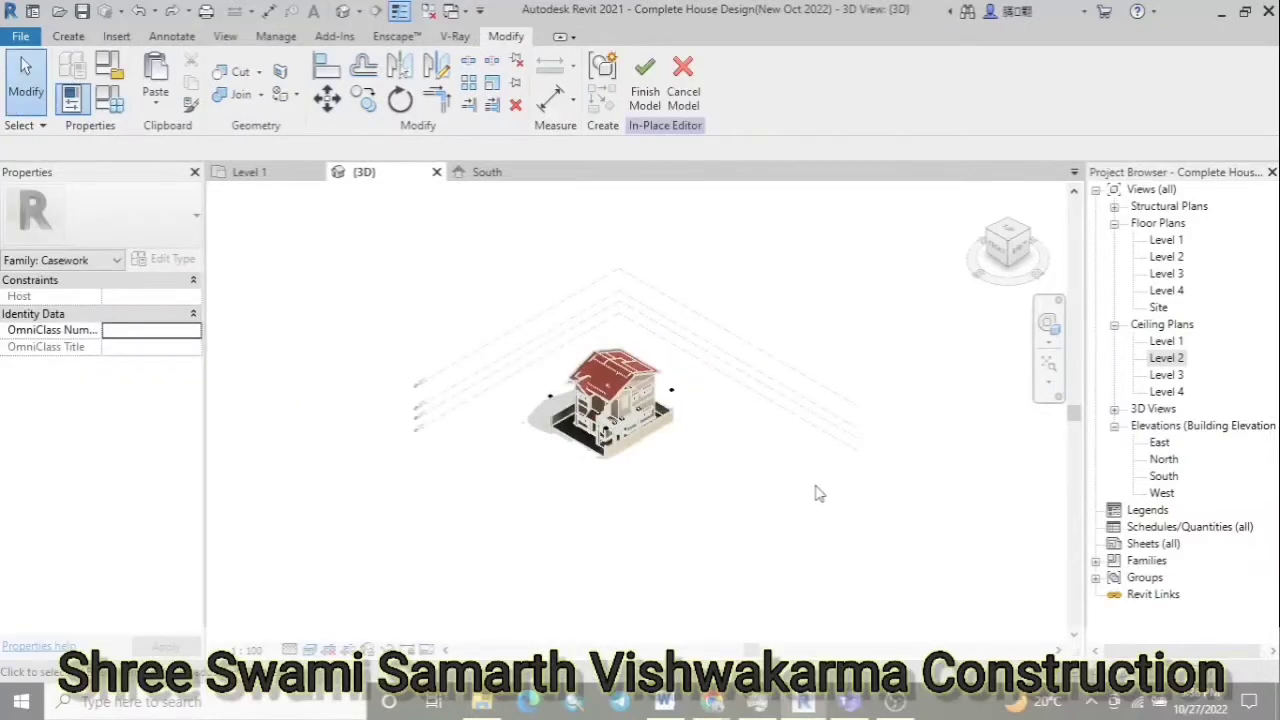
click(997, 255)
scroll(601, 387, up, 2)
scroll(614, 390, up, 3)
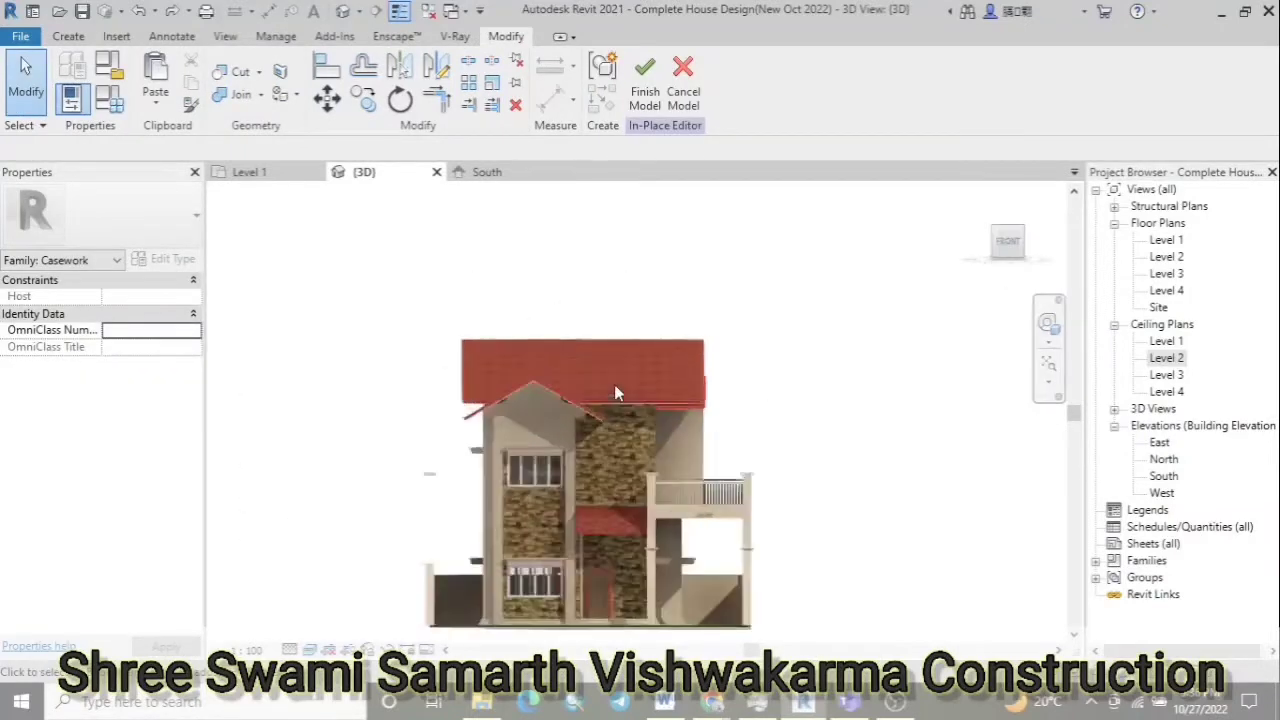
shift+middle_drag(614, 392, 410, 425)
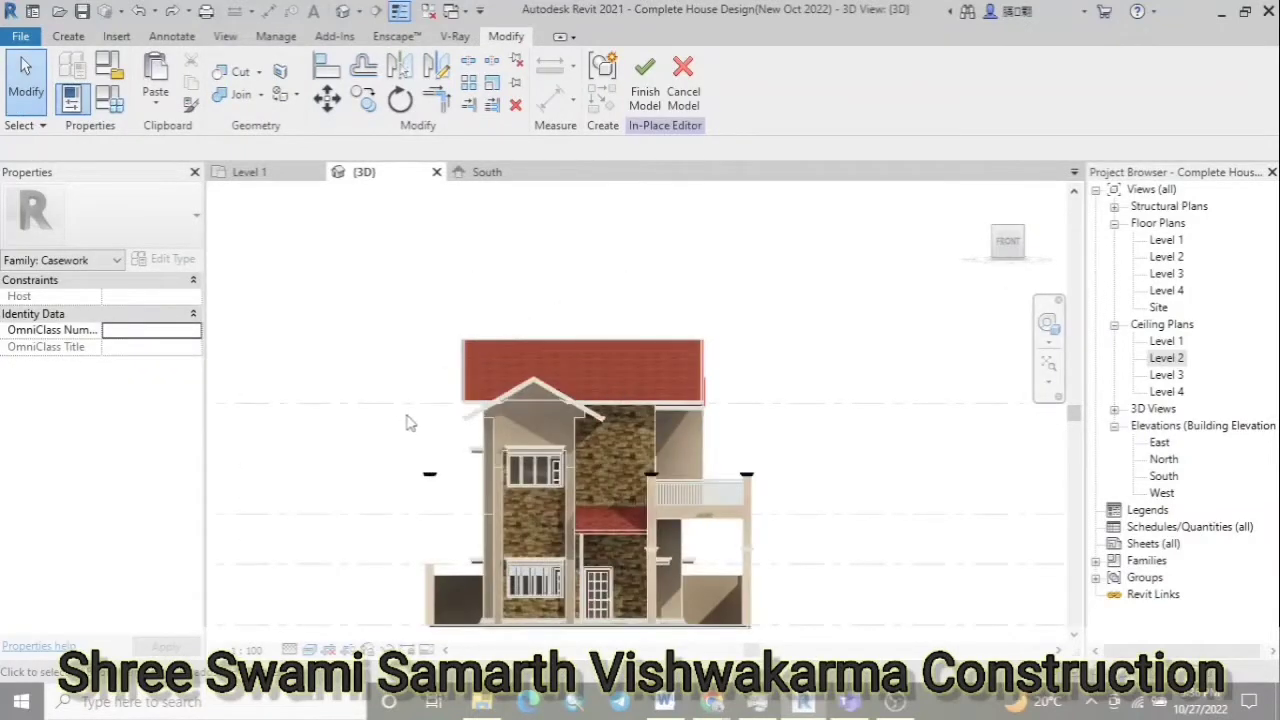
Cancel the in-place model and confirm quitting, discarding its changes
click(430, 519)
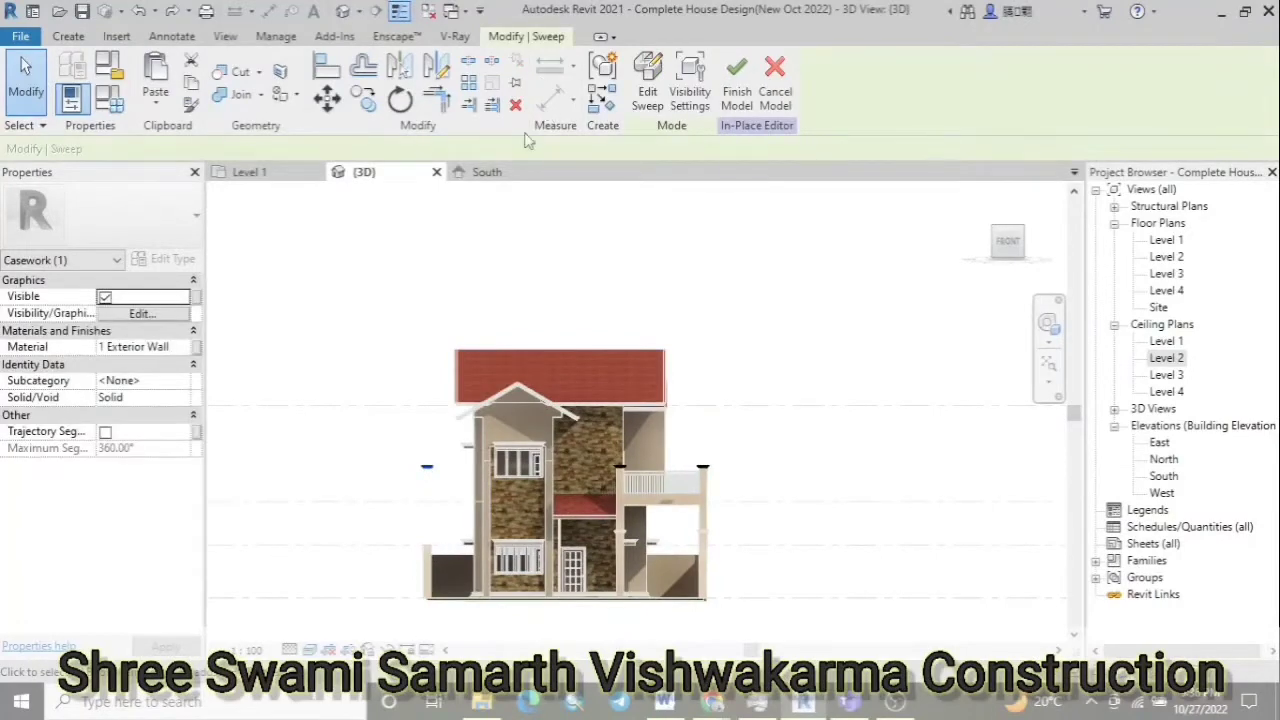
key(Escape)
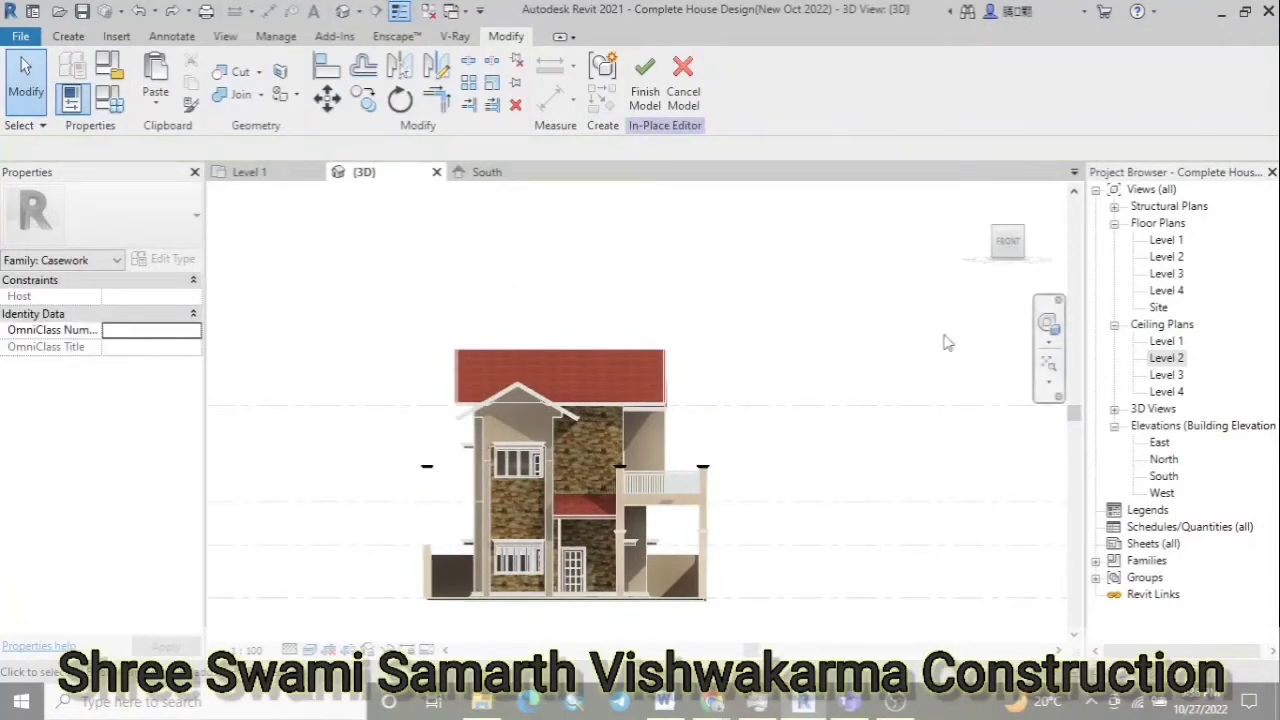
click(686, 104)
click(683, 369)
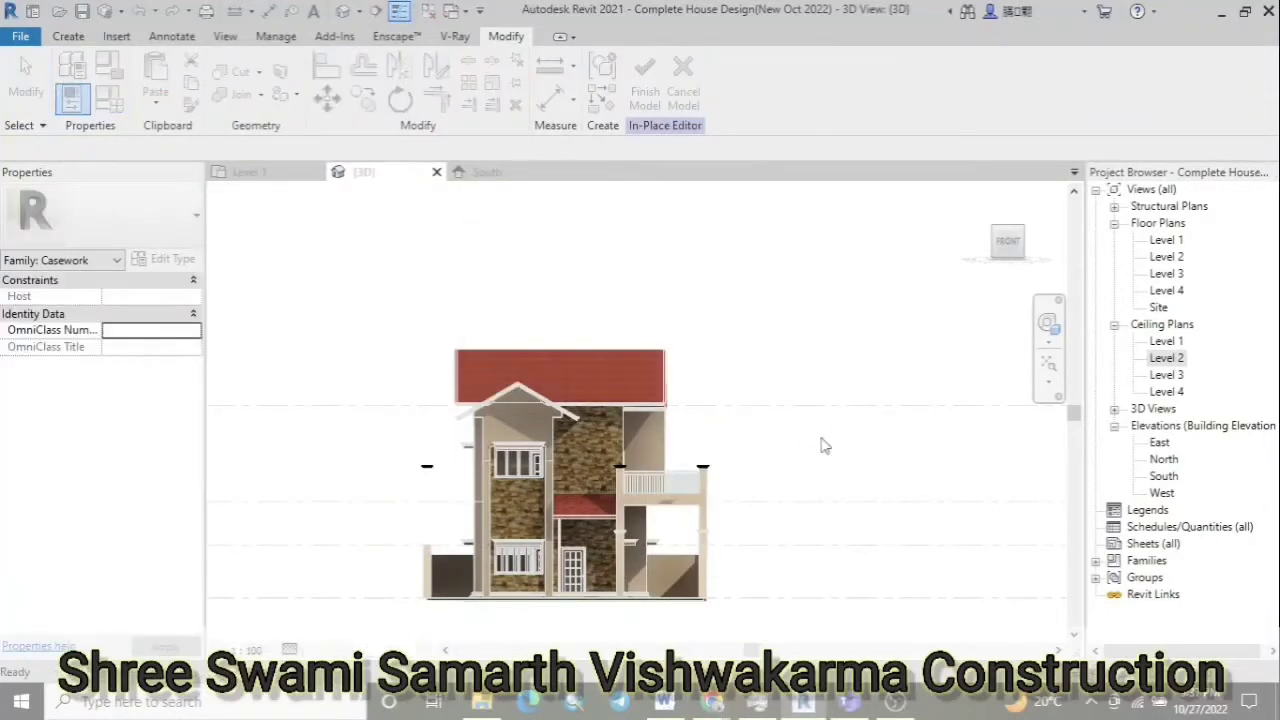
scroll(823, 446, up, 3)
scroll(680, 410, down, 3)
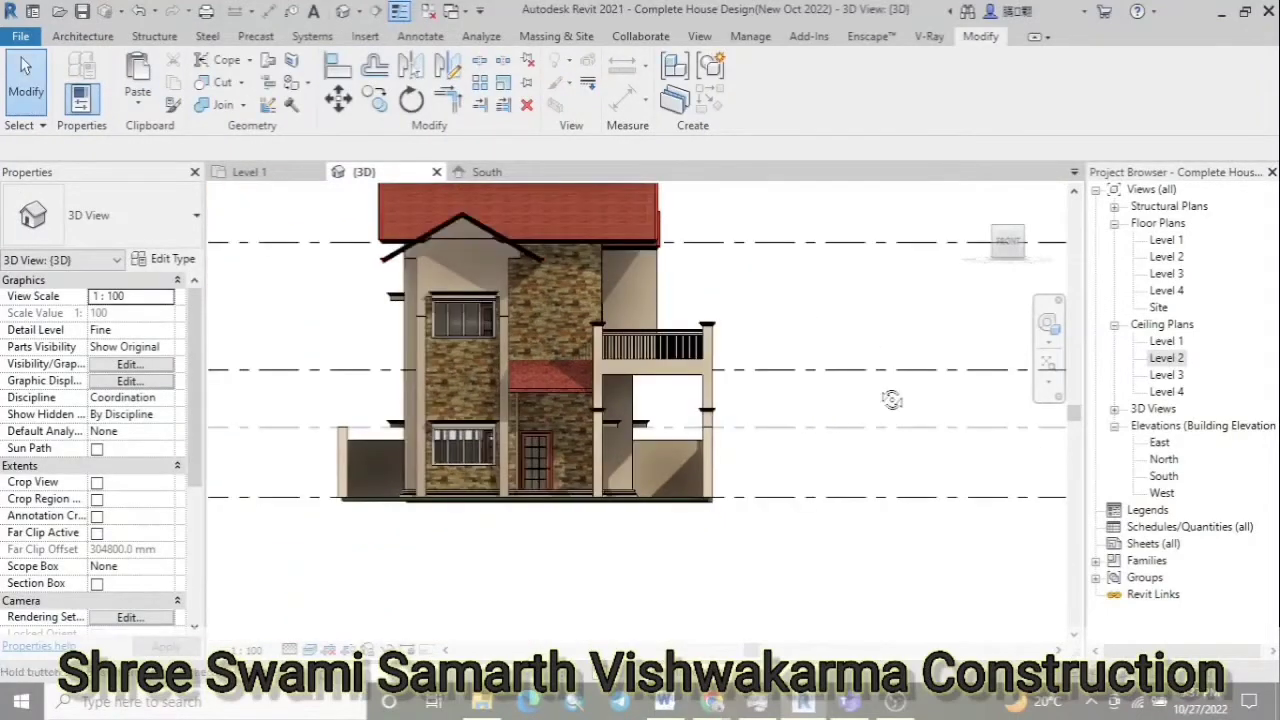
Orbit to a corner perspective and inspect the column at the wall's front corner
shift+middle_drag(891, 400, 869, 465)
click(735, 460)
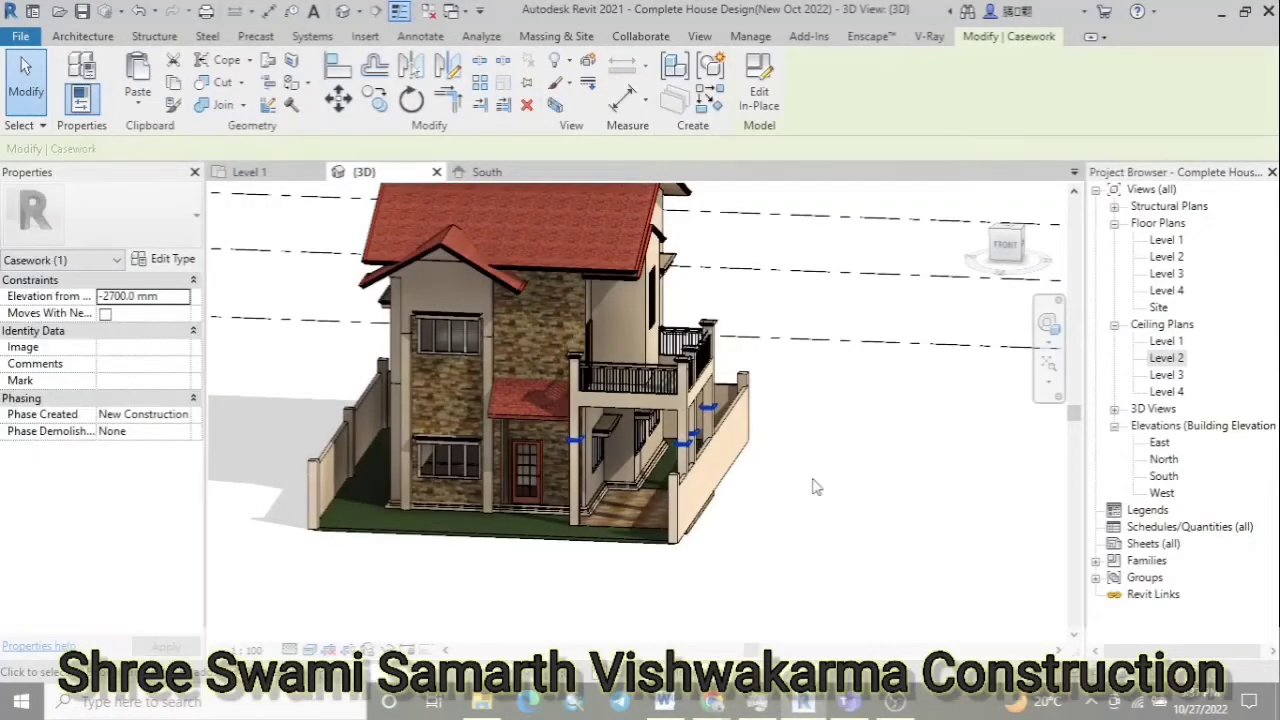
click(676, 505)
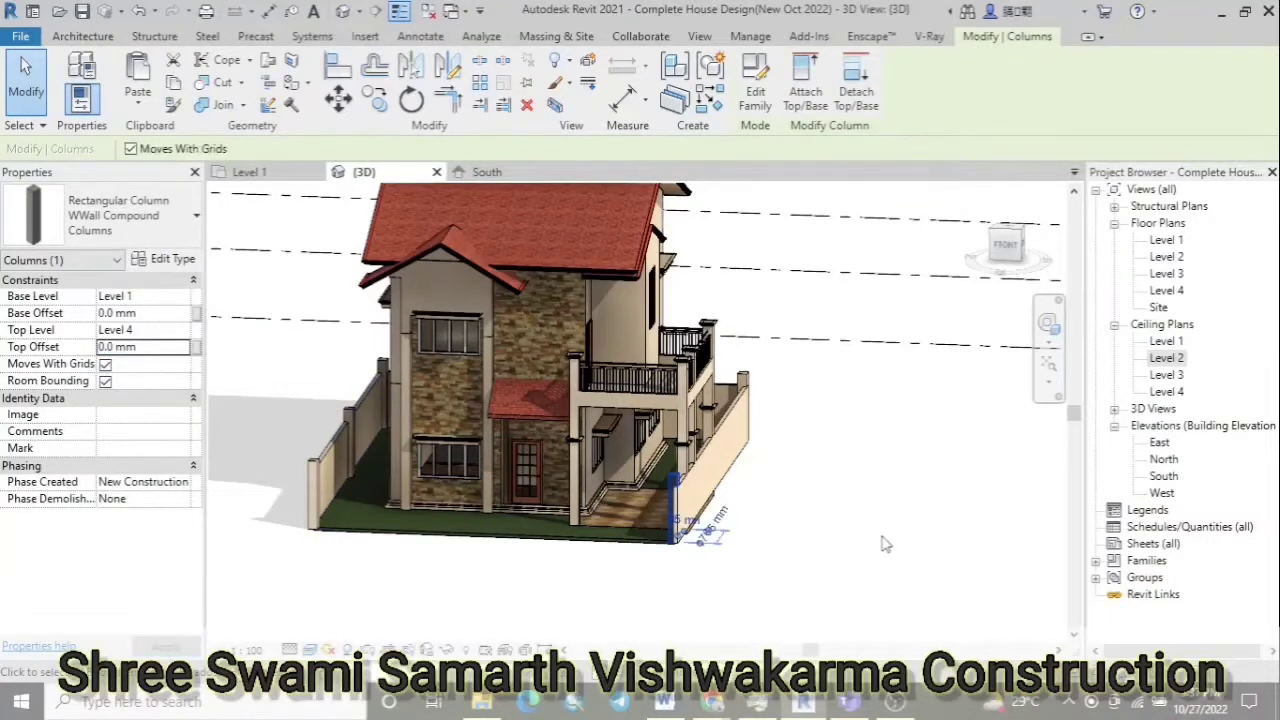
key(Escape)
Select all six instances of the boundary-wall column to check them
click(437, 497)
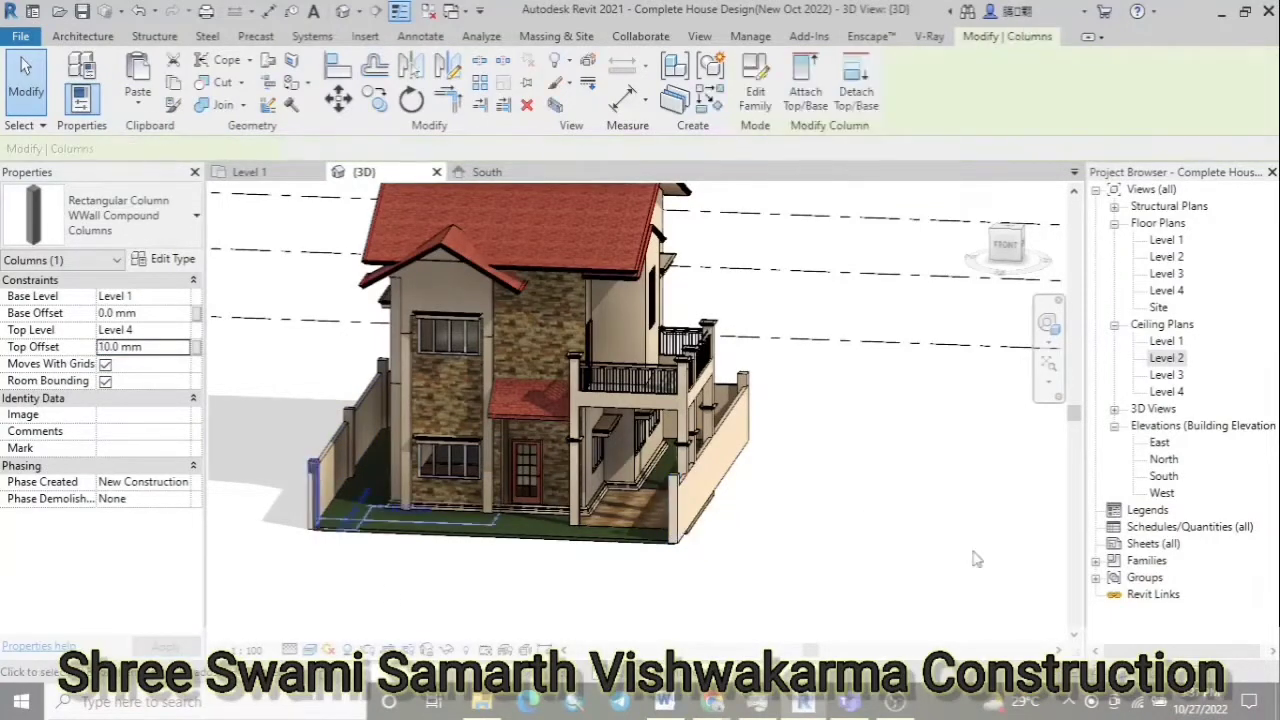
right_click(365, 510)
click(590, 521)
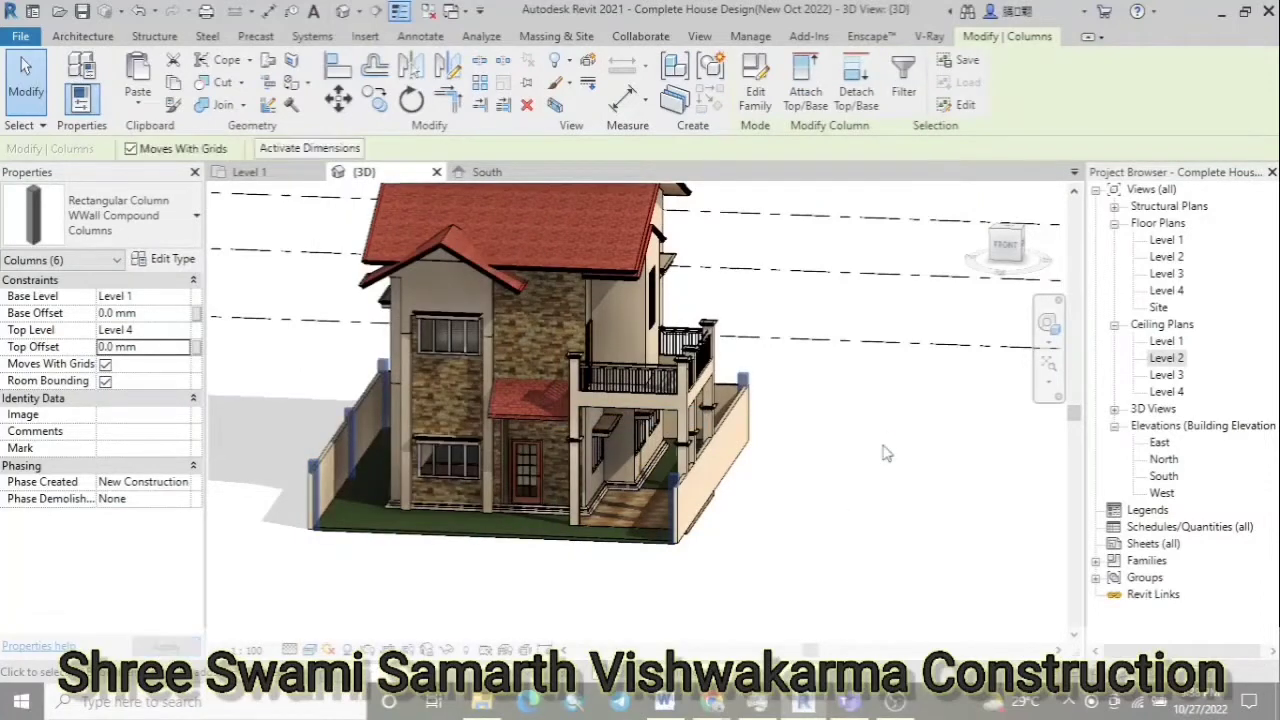
key(Escape)
click(675, 490)
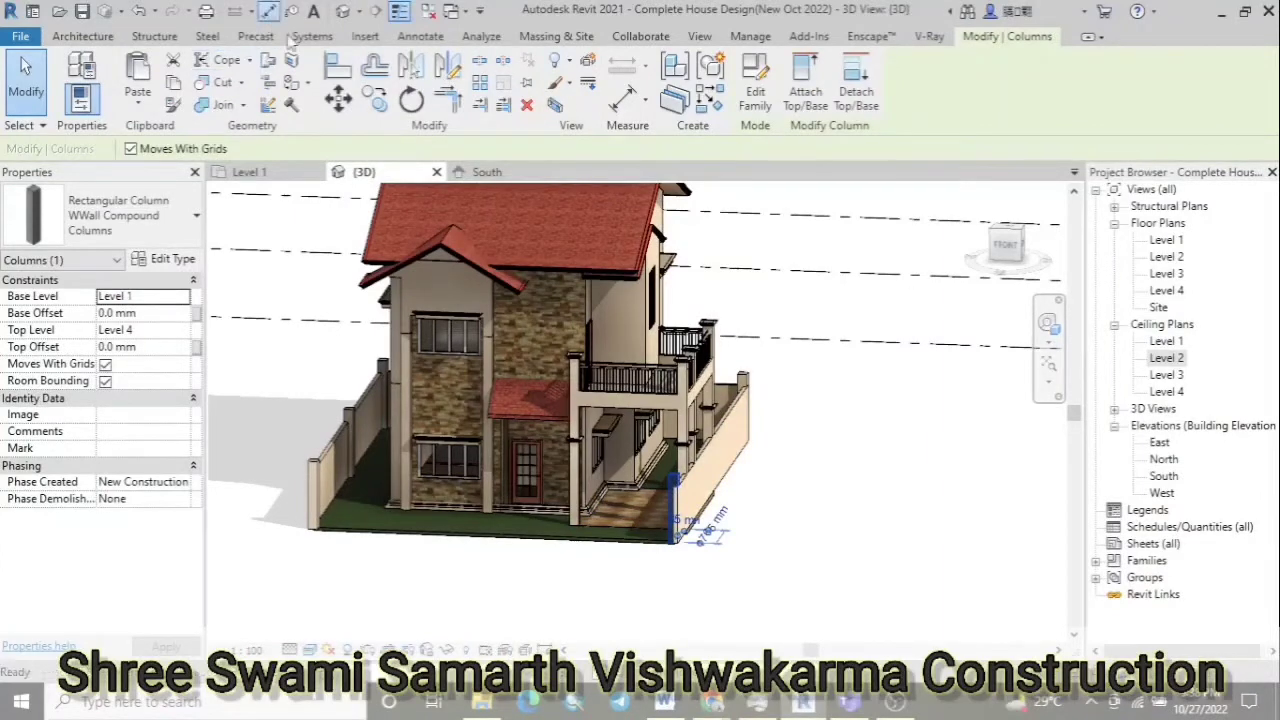
Start an aligned dimension (DI) and switch to the South elevation
key(d)
key(i)
key(ctrl+Tab)
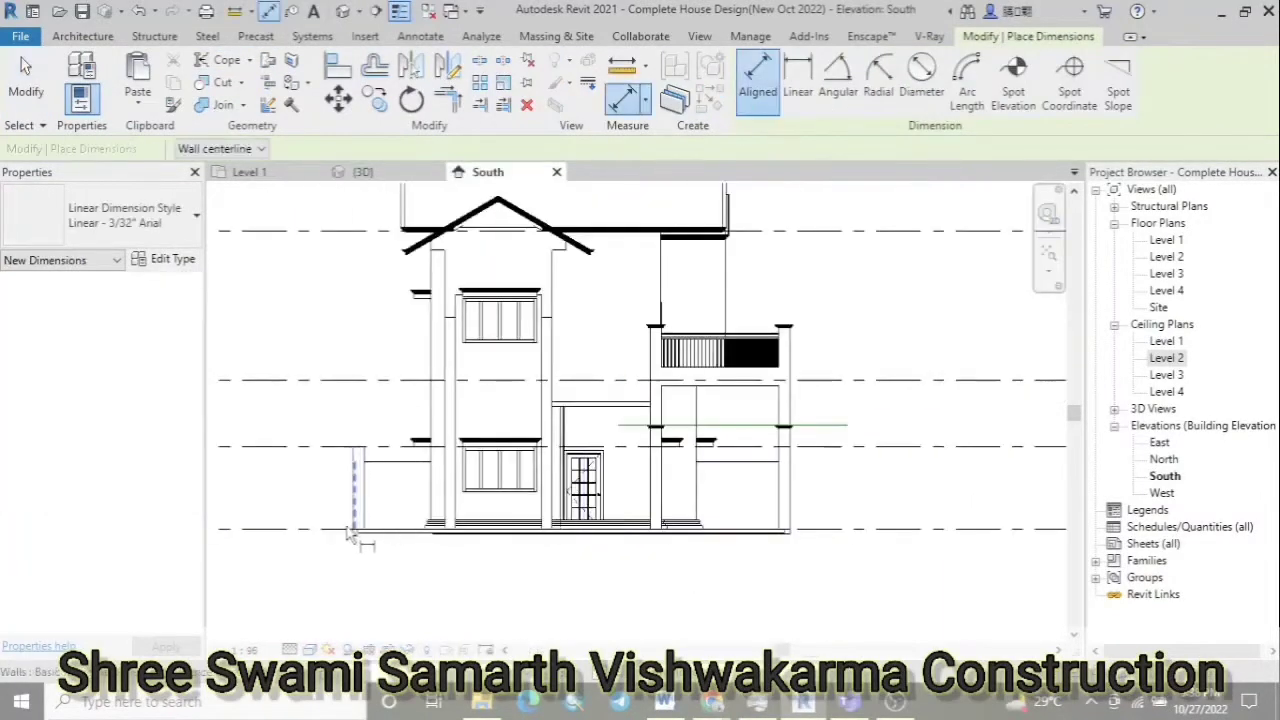
Dimension the boundary wall from ground to top (2200 mm), cancel it, and return to {3D}
click(345, 532)
click(425, 446)
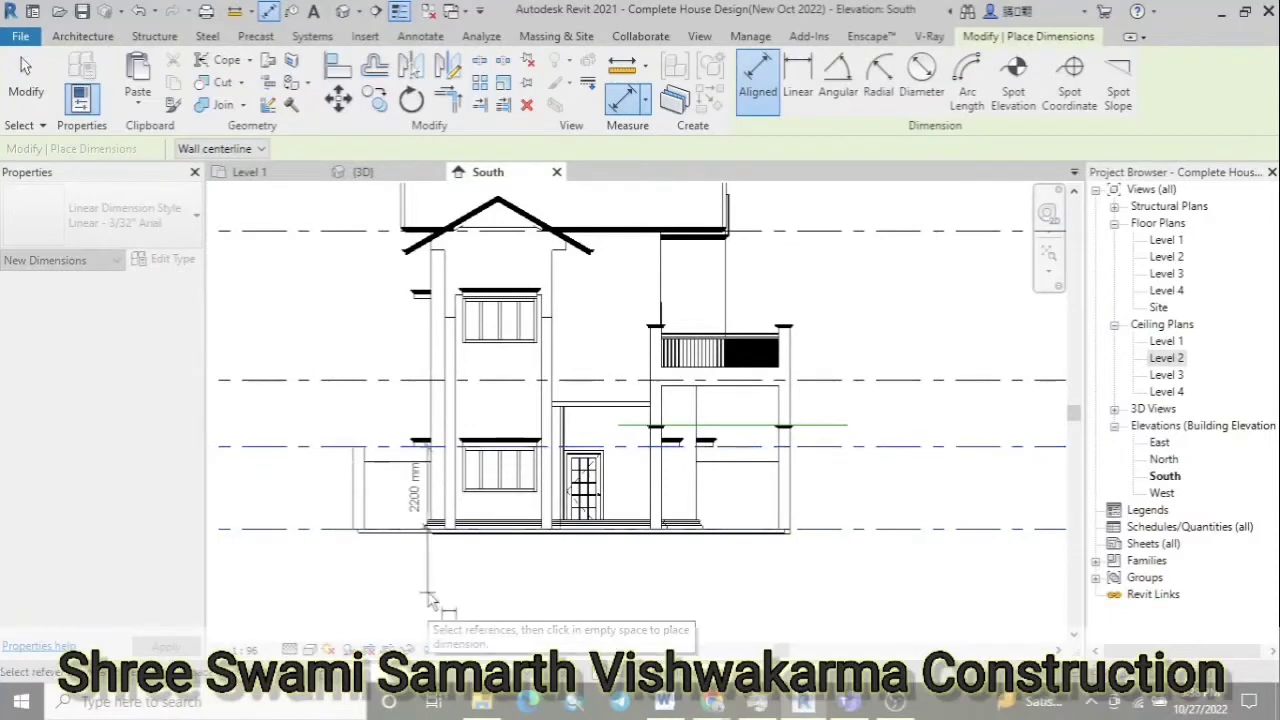
key(Escape)
key(Escape)
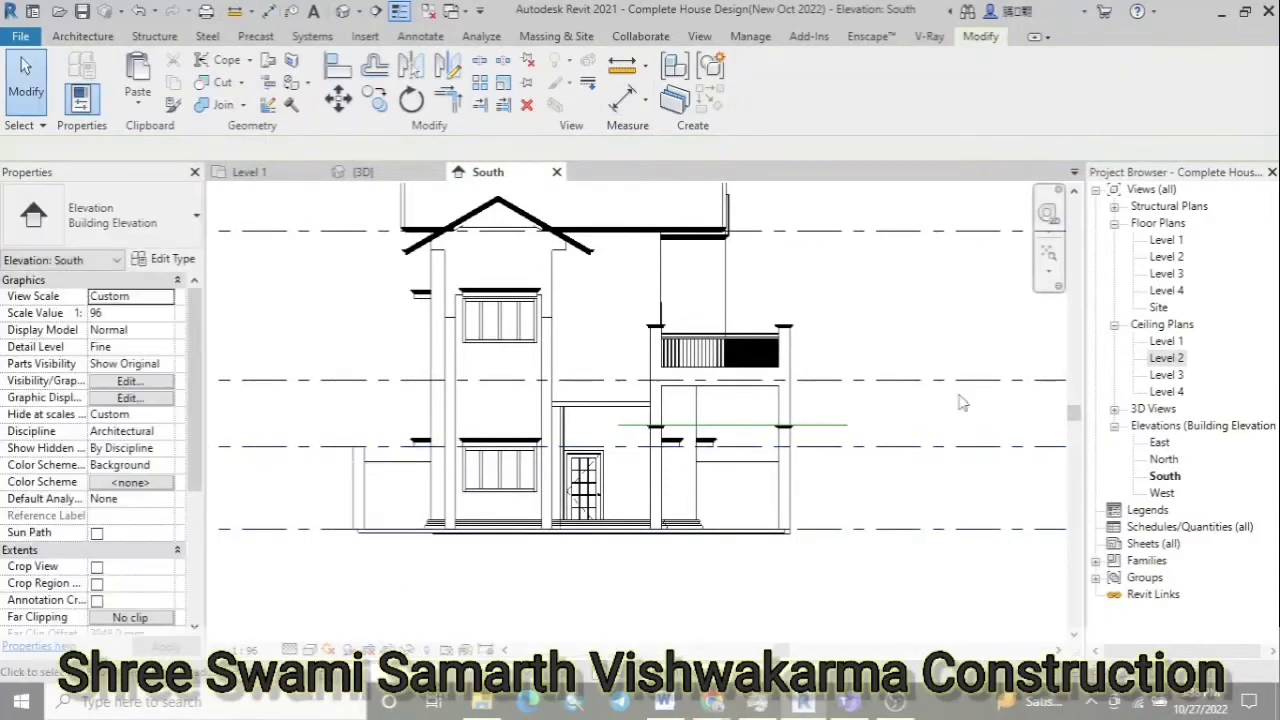
click(362, 172)
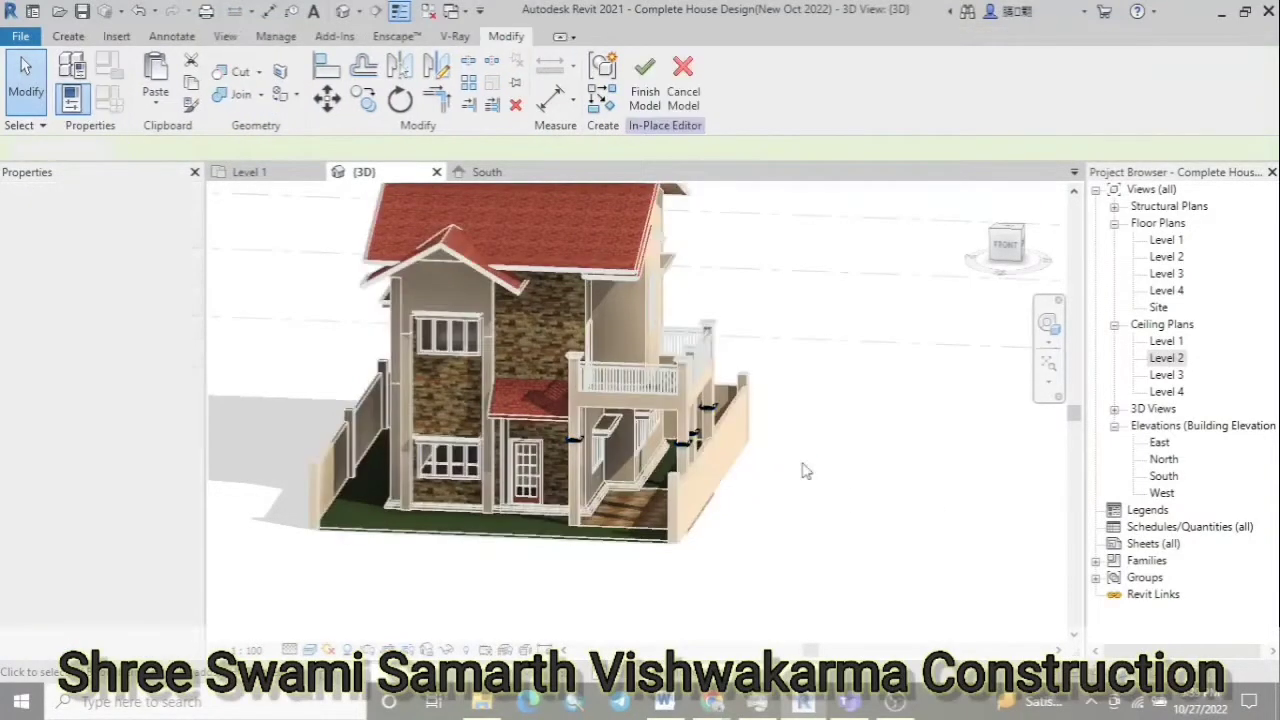
Select the fascia sweep, start a copy (CO) and orbit to check it in isometric
click(693, 450)
key(c)
key(o)
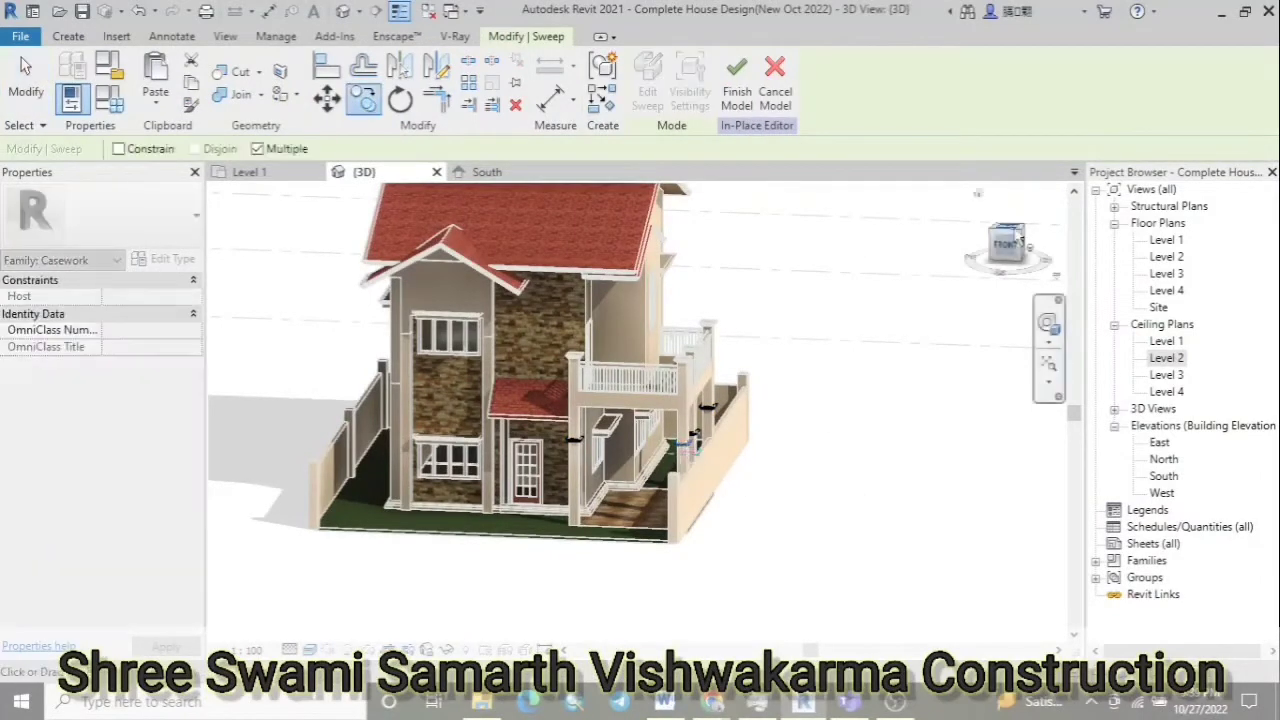
scroll(700, 510, up, 2)
scroll(650, 458, up, 5)
scroll(712, 380, up, 2)
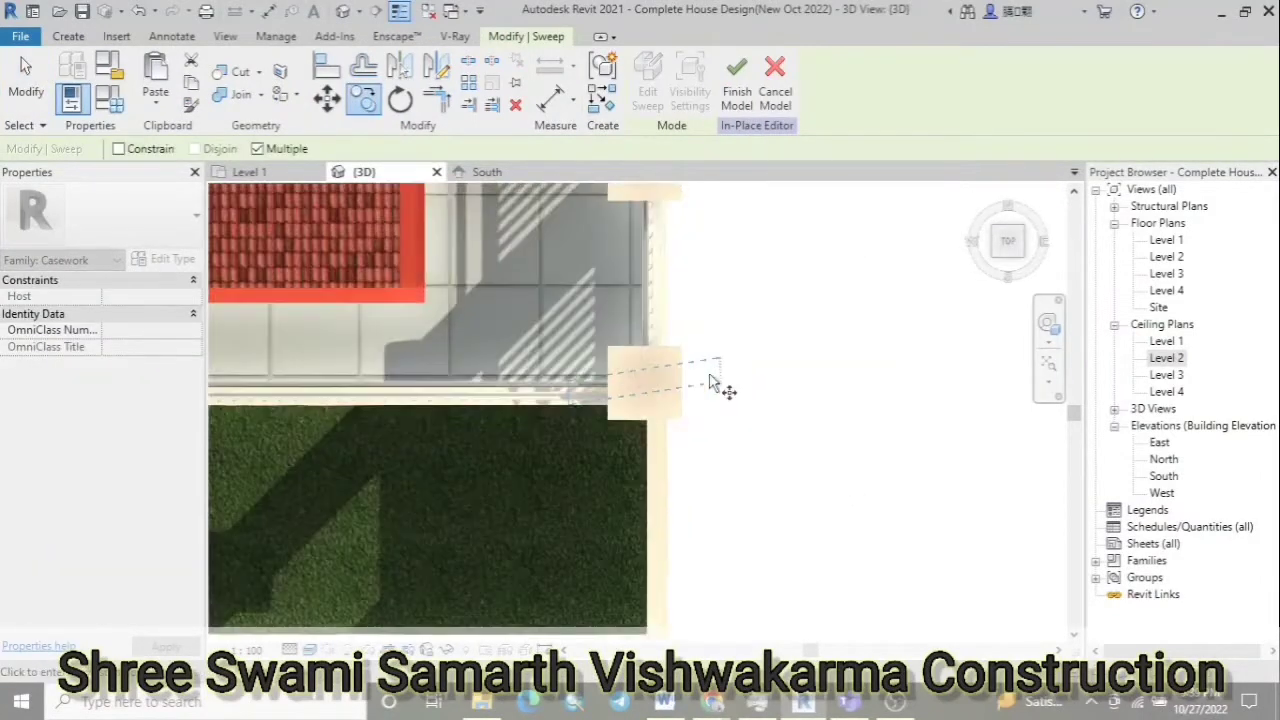
scroll(700, 370, up, 2)
scroll(700, 330, down, 3)
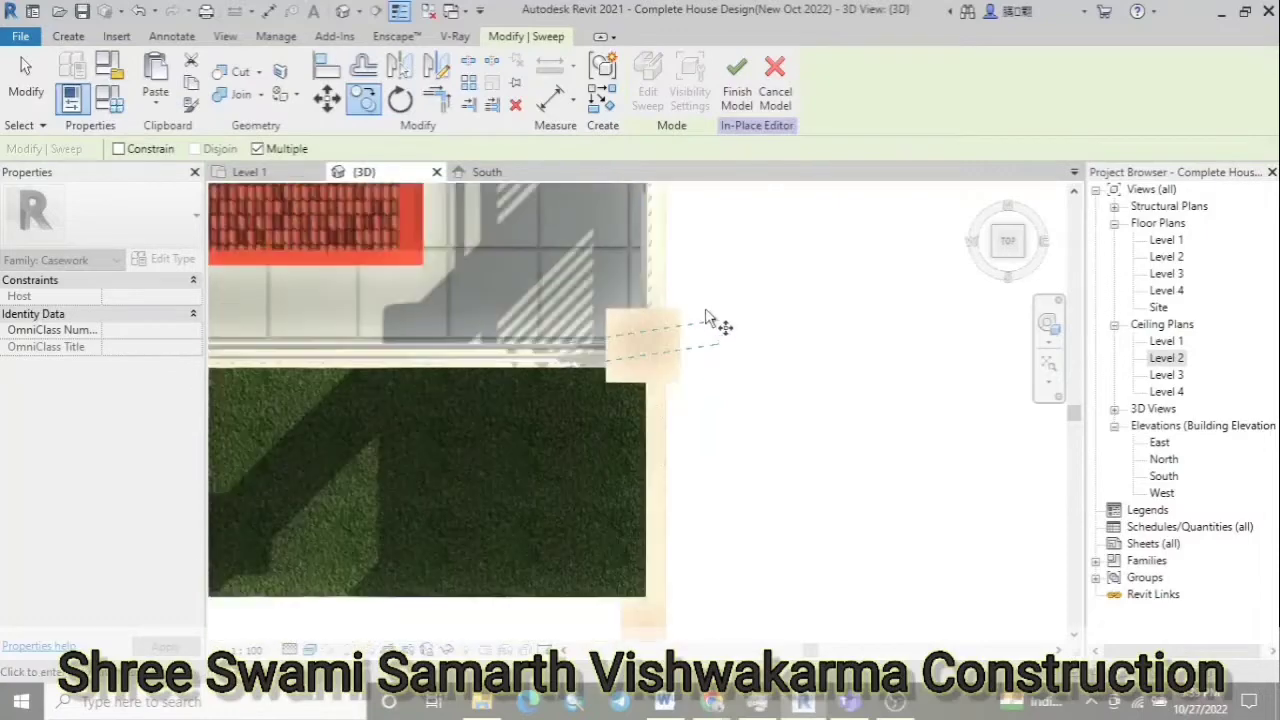
scroll(672, 493, down, 3)
mouse_move(657, 463)
shift+middle_down()
mouse_move(594, 289)
mouse_move(343, 443)
shift+middle_up()
scroll(672, 478, up, 5)
scroll(672, 478, up, 5)
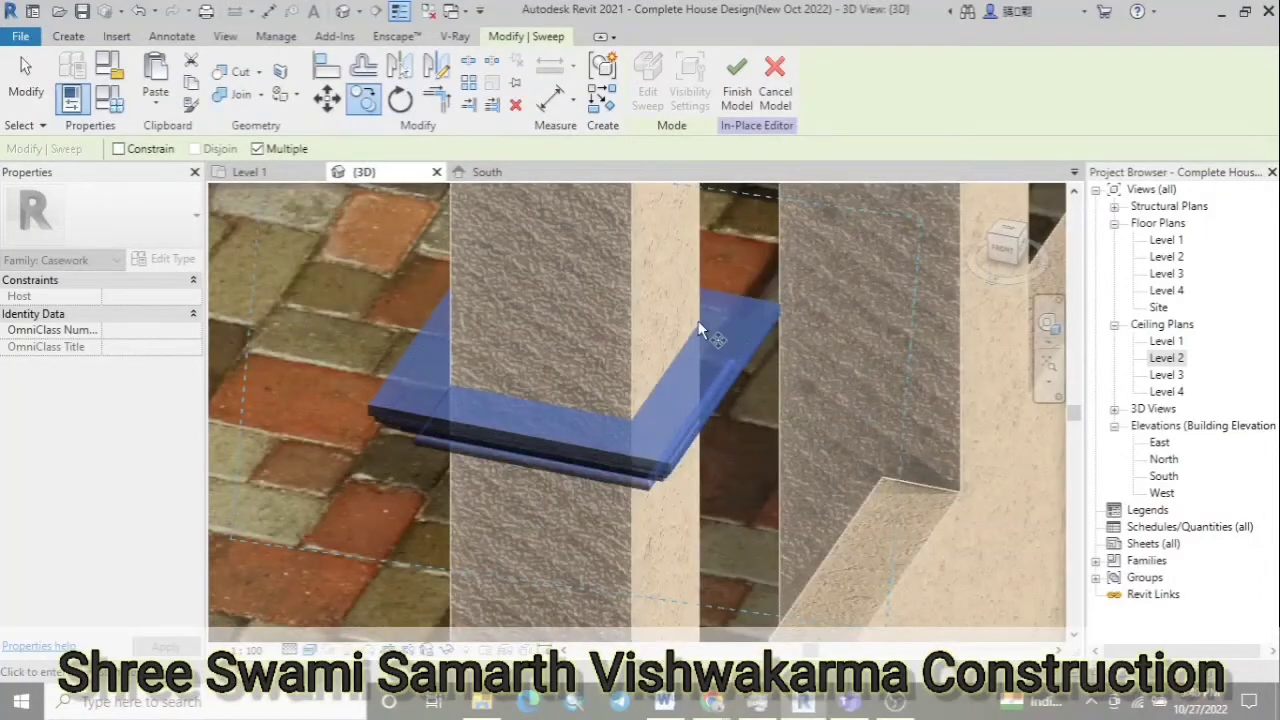
scroll(700, 330, down, 5)
scroll(749, 428, down, 5)
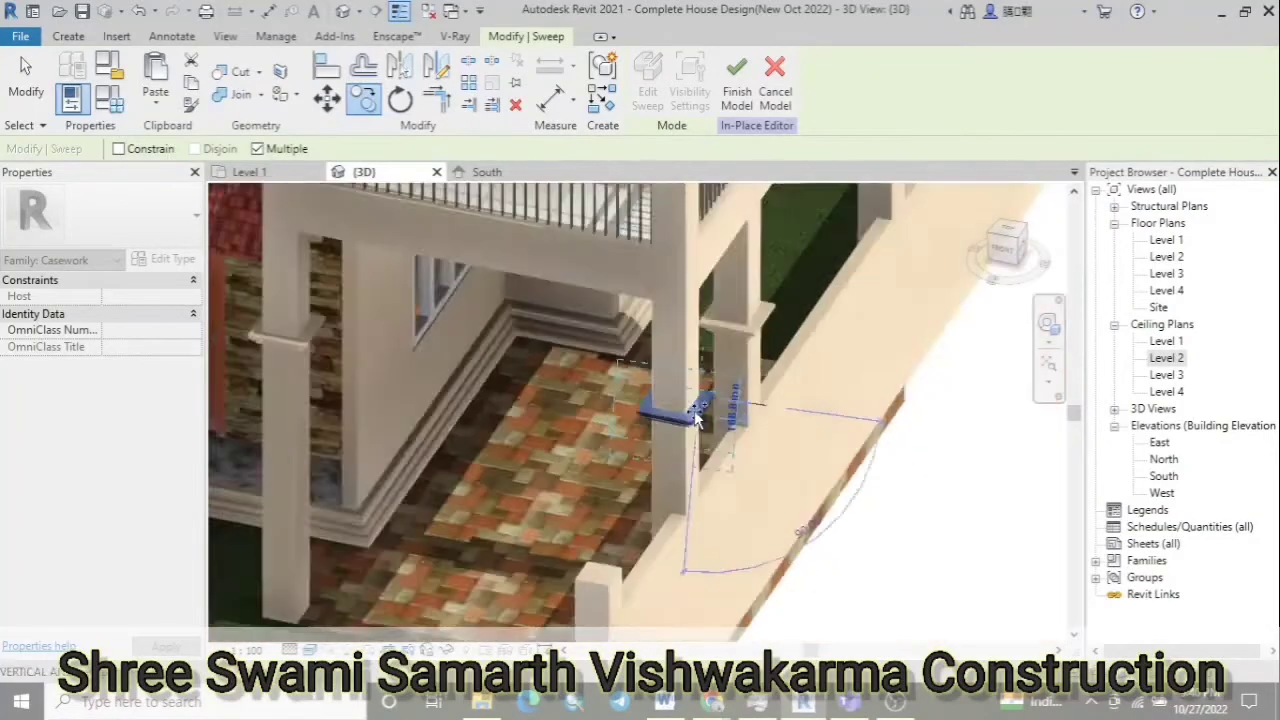
Return to the top view, pick a start point, then cancel the command
click(1010, 237)
scroll(651, 414, up, 5)
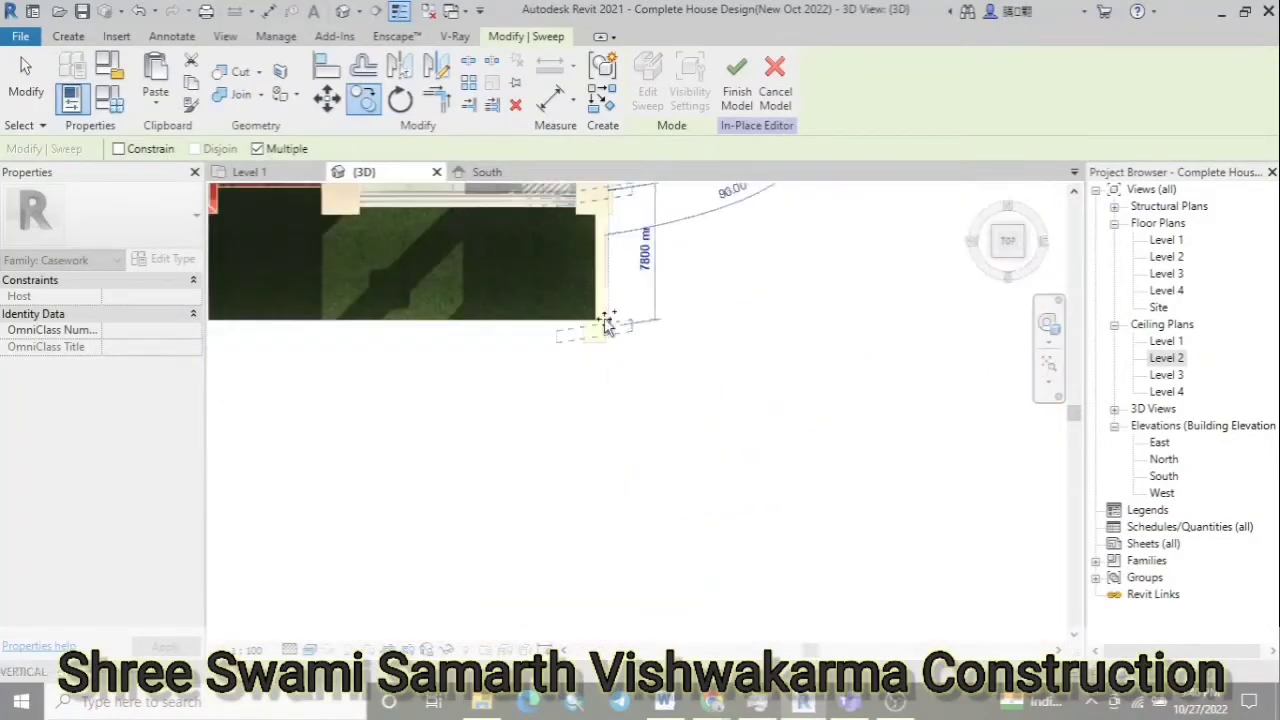
click(607, 325)
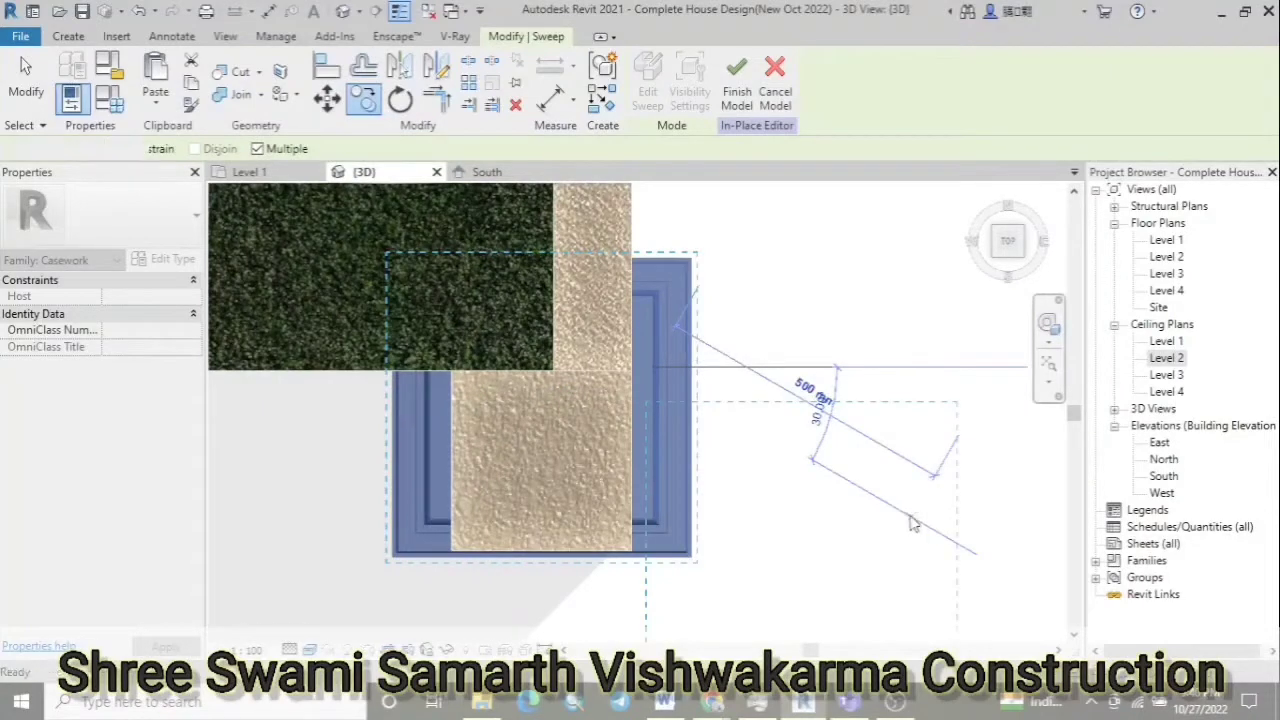
key(Escape)
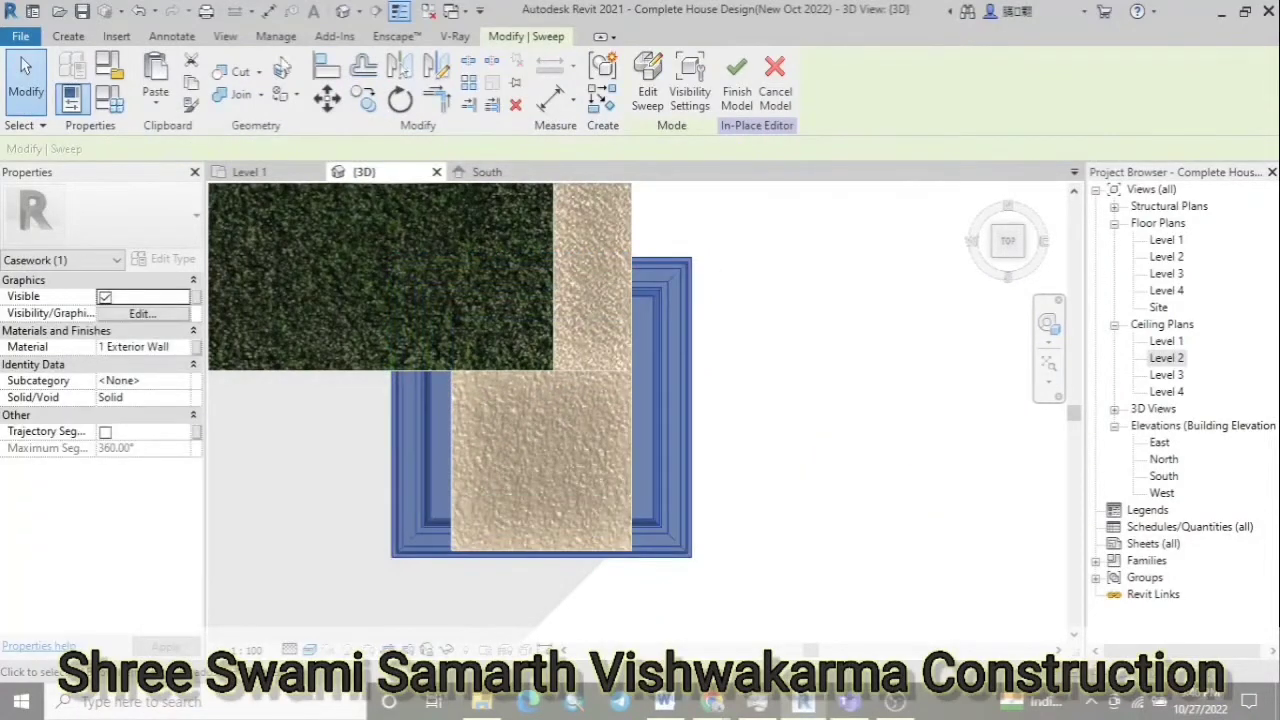
key(Escape)
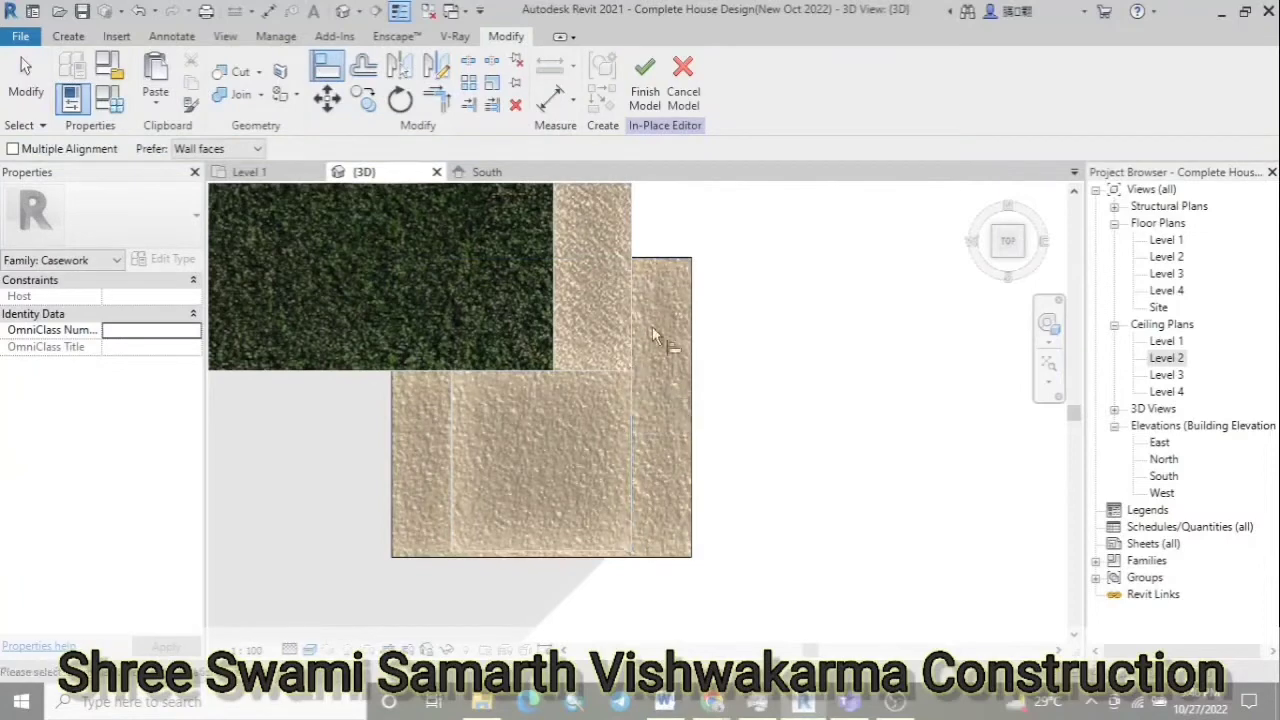
key(Escape)
Move the square sweep (MV) from a corner base point to surround the pillar
click(691, 405)
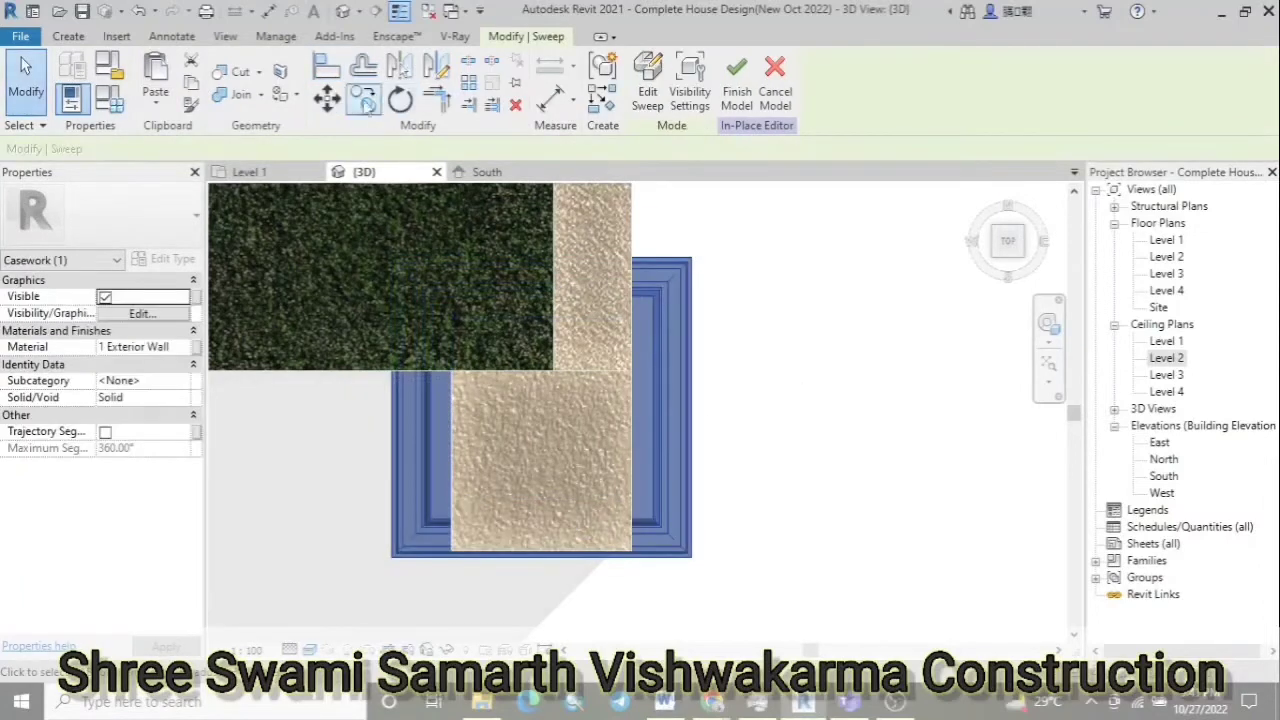
key(m)
key(v)
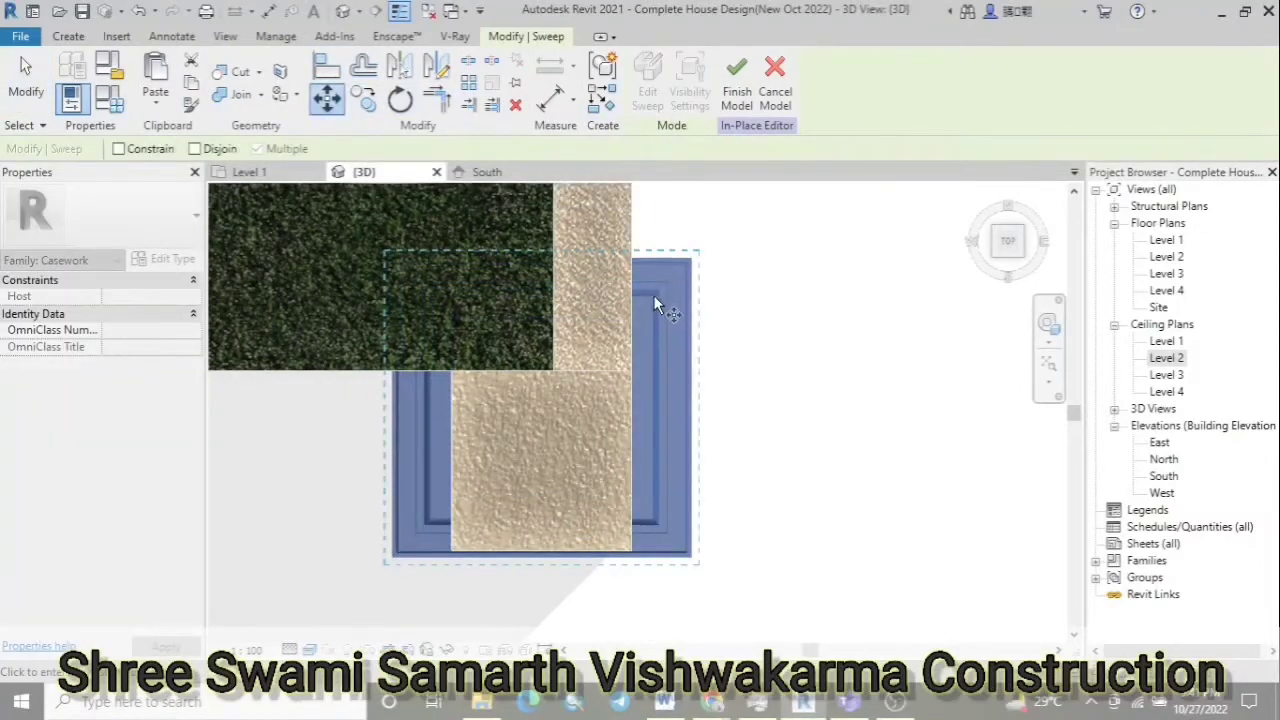
click(653, 297)
click(630, 370)
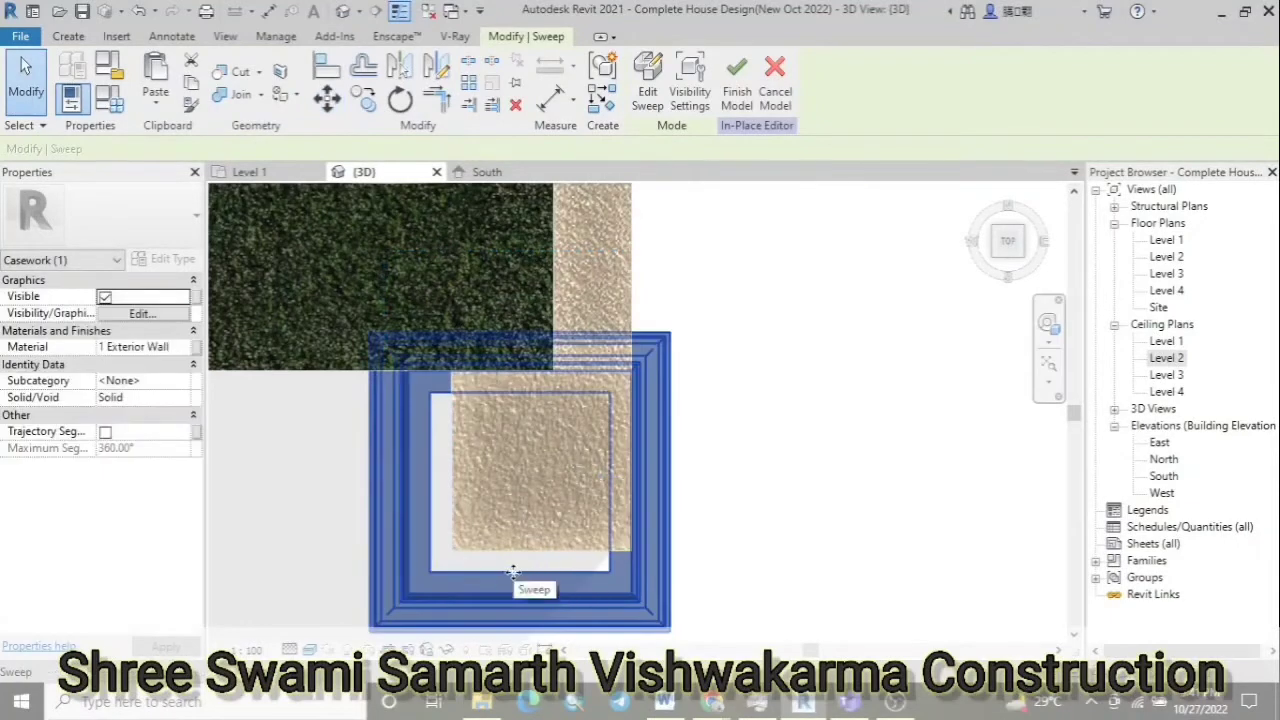
key(Escape)
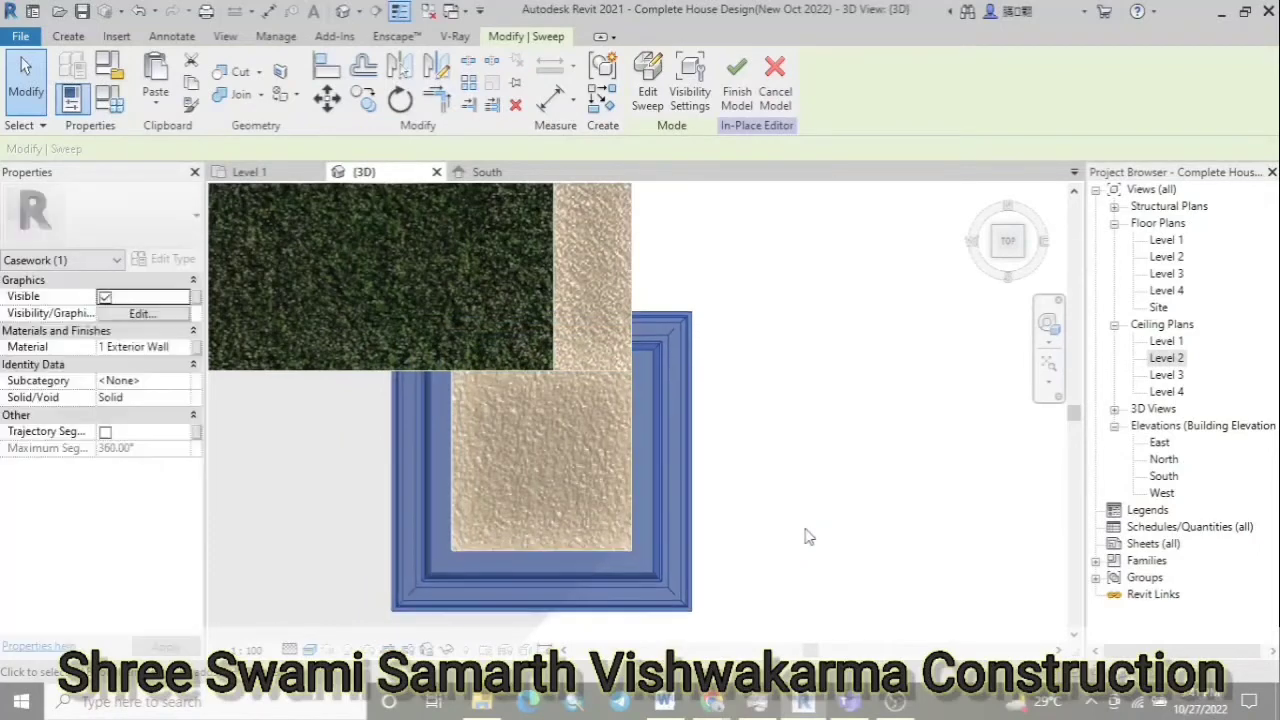
Switch to the Front view and move the sweep up to the pillar top
shift+middle_drag(766, 386, 608, 432)
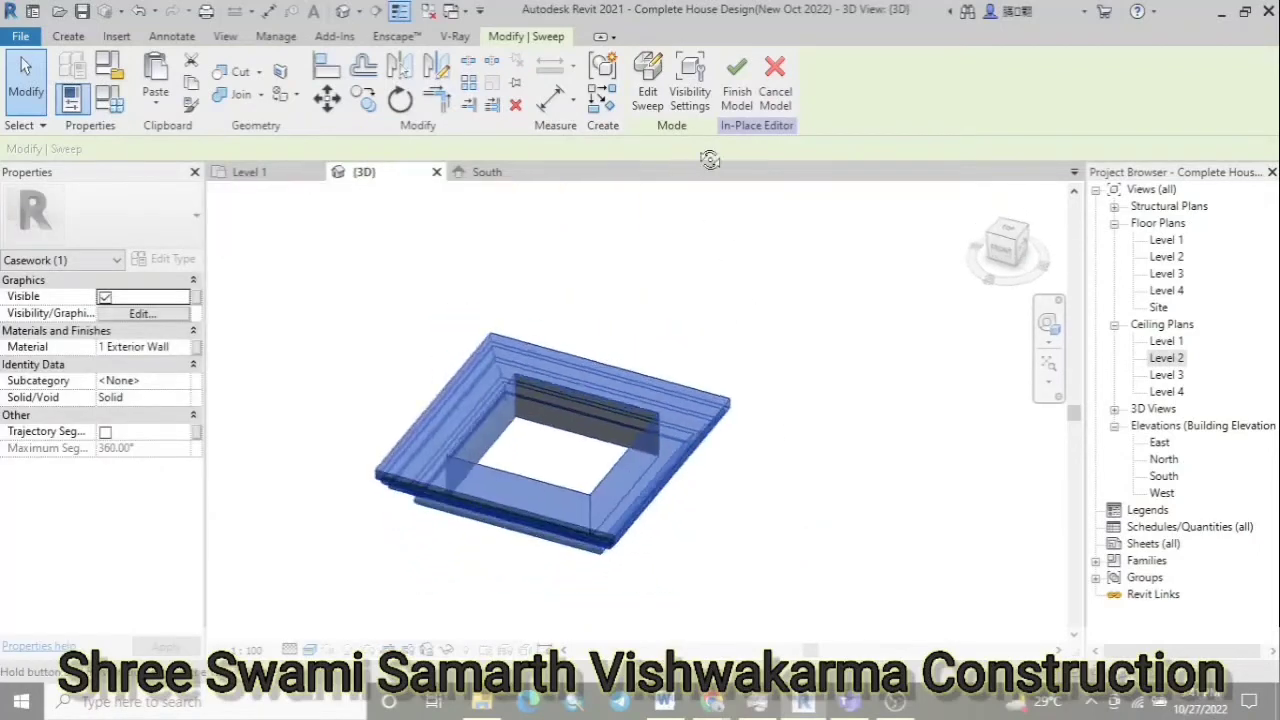
scroll(608, 432, down, 4)
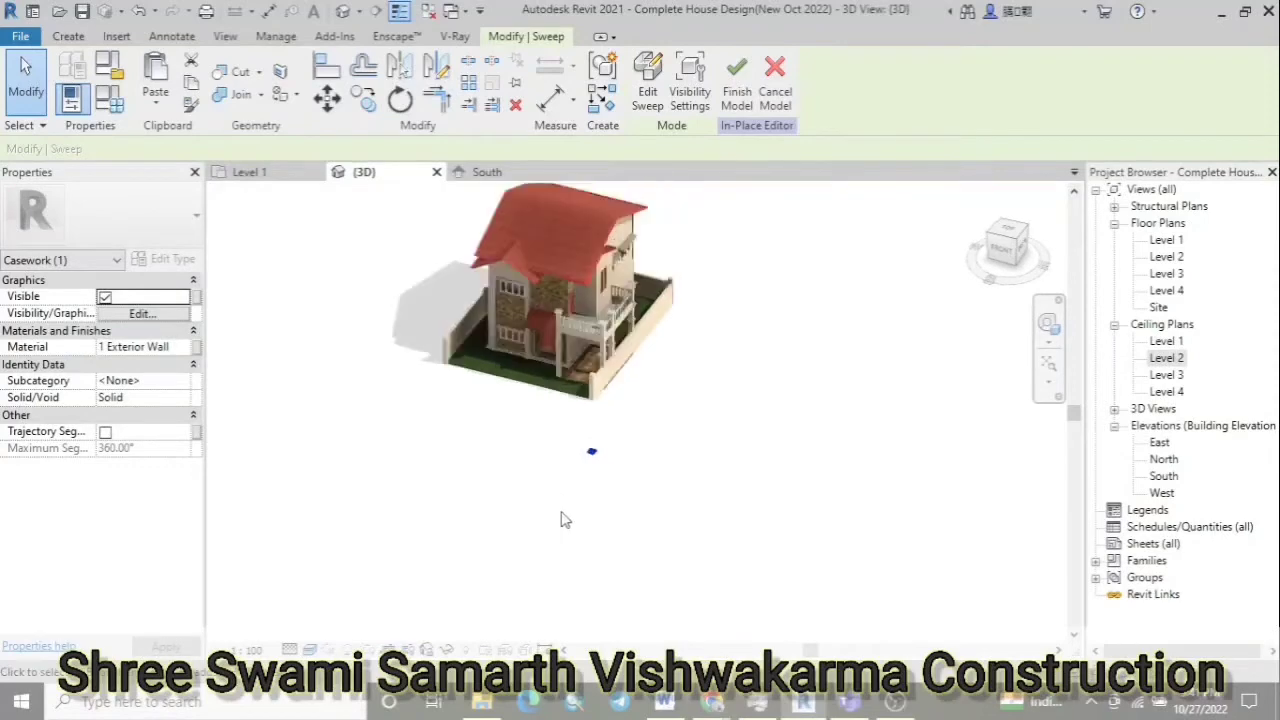
scroll(606, 378, up, 3)
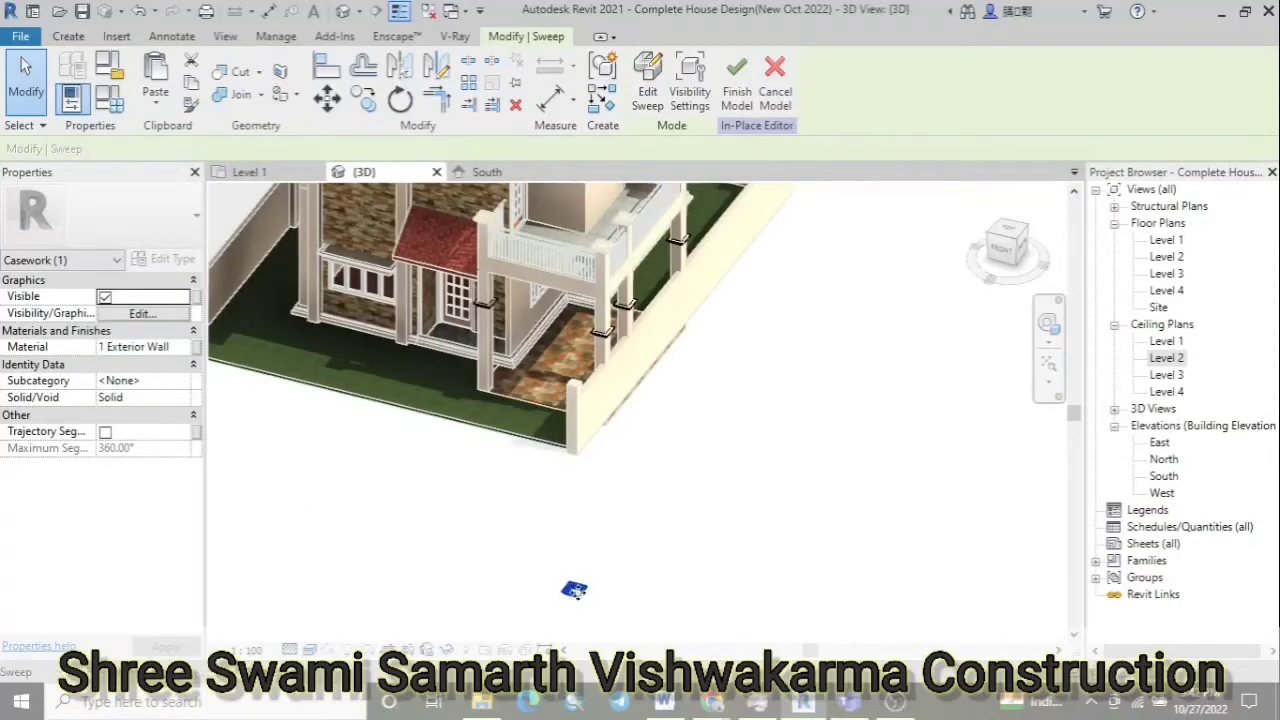
click(1005, 248)
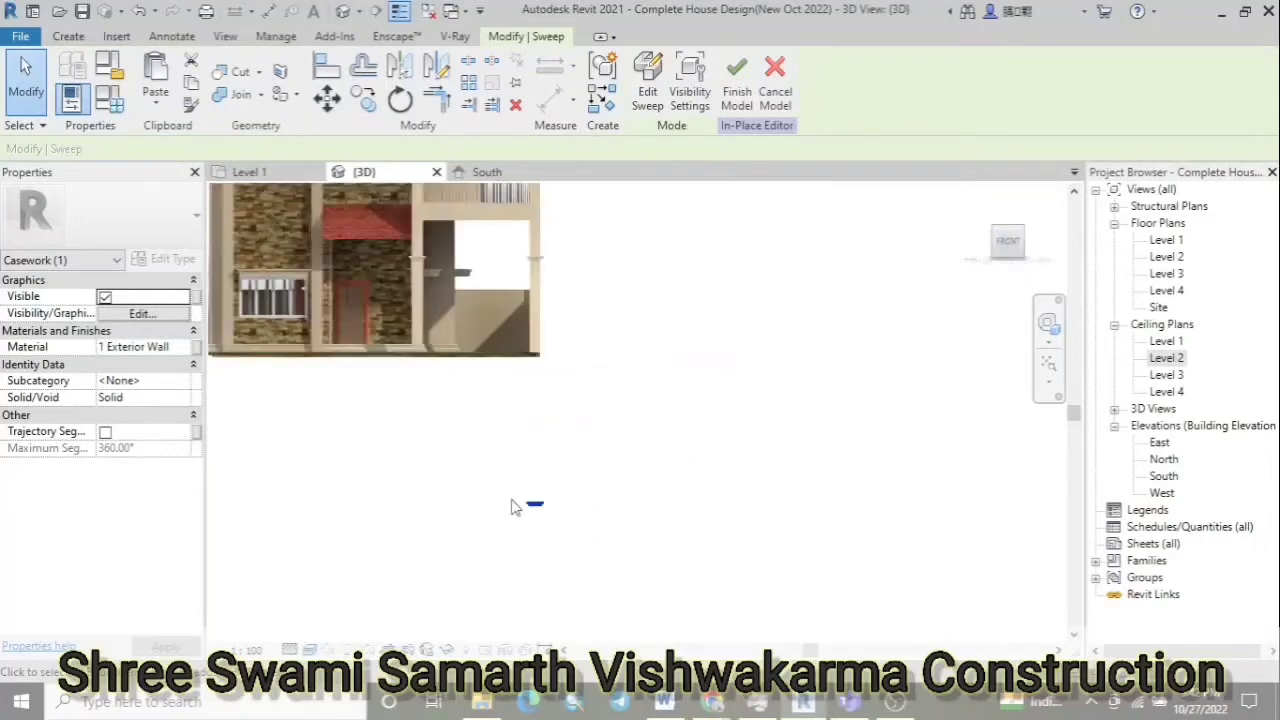
key(m)
key(v)
click(607, 518)
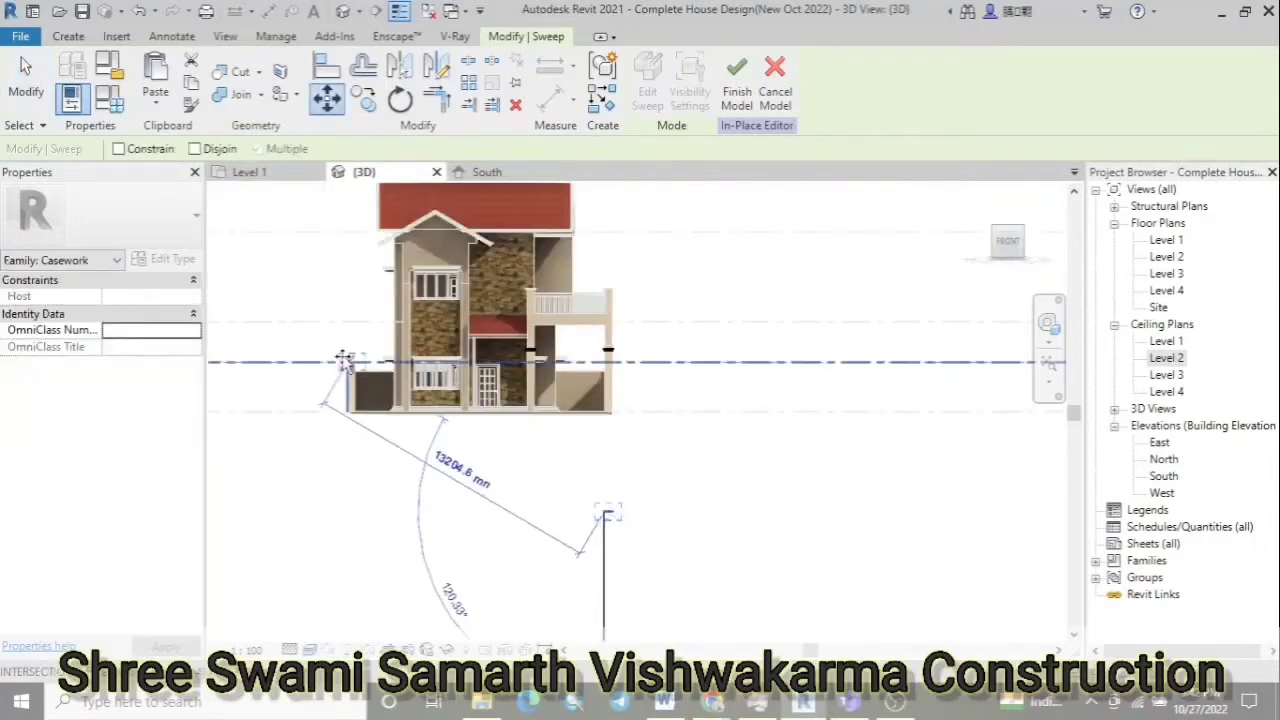
key(Escape)
scroll(320, 366, up, 3)
scroll(386, 363, up, 3)
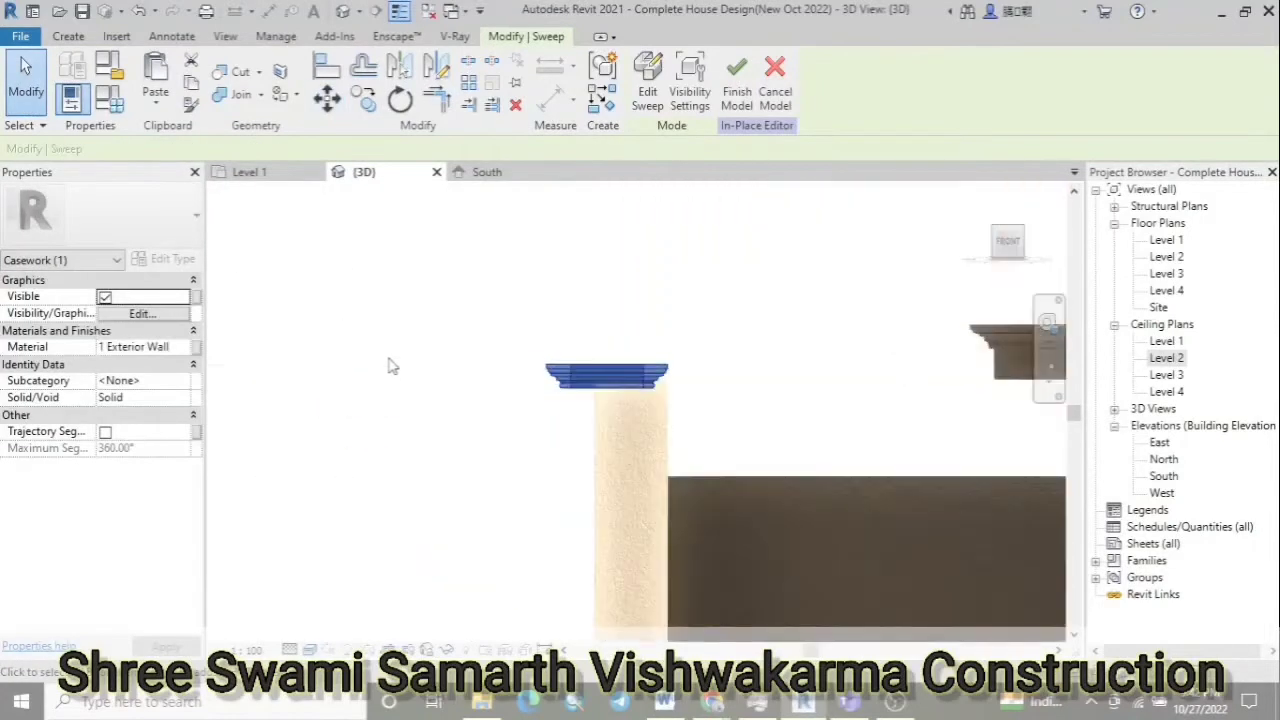
From a top-down angle, align the cap's inner opening edge to the pillar face (AL)
mouse_move(857, 349)
shift+middle_down()
mouse_move(792, 558)
mouse_move(785, 484)
shift+middle_up()
key(Escape)
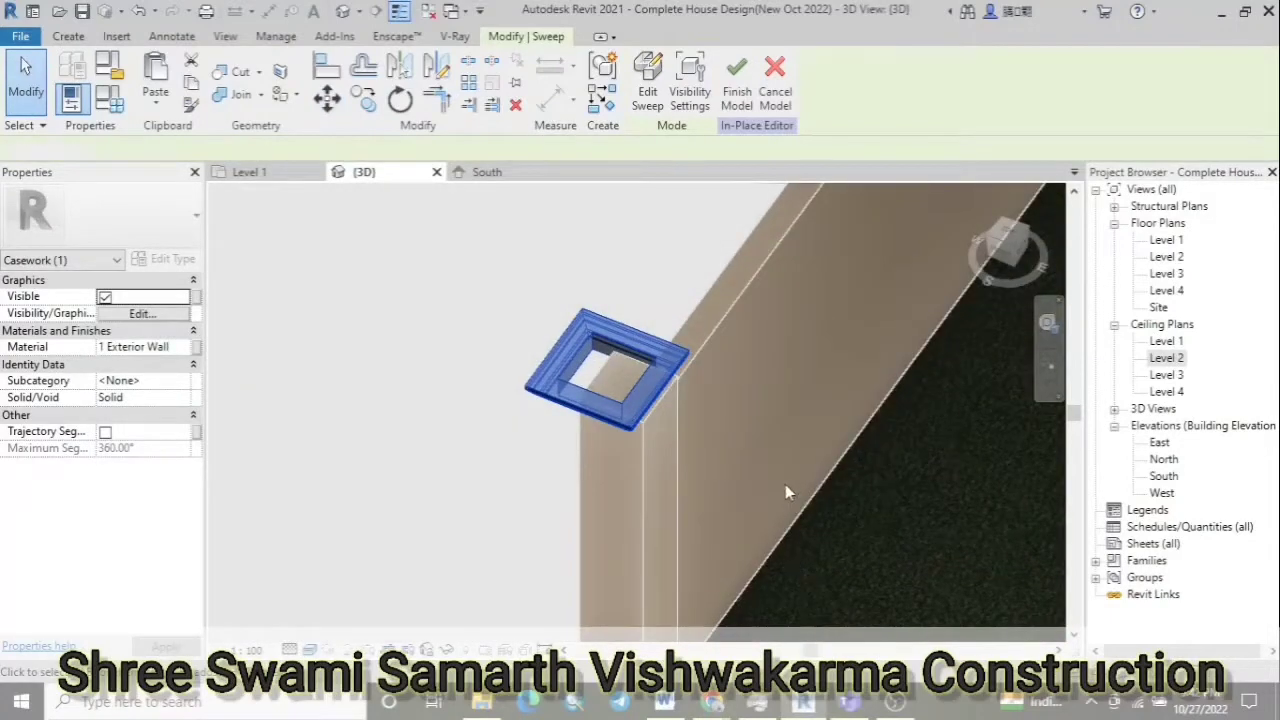
scroll(642, 395, up, 3)
shift+middle_drag(642, 397, 560, 360)
key(a)
key(l)
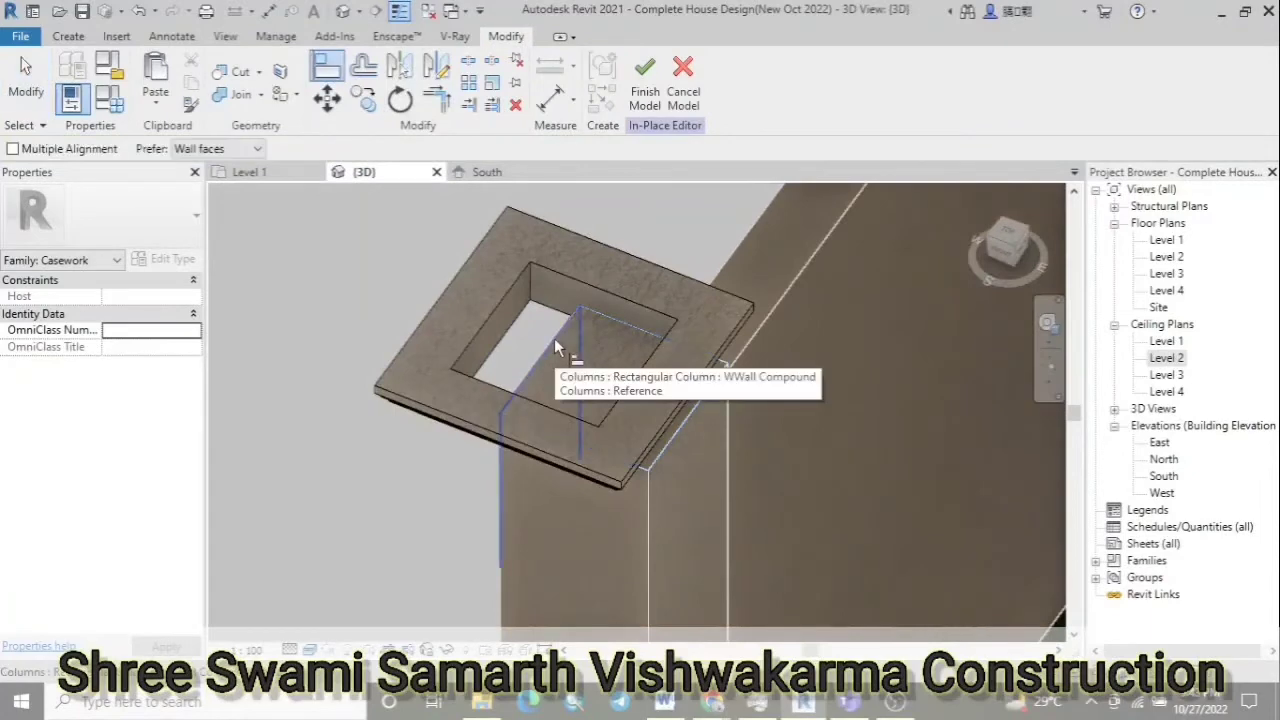
click(497, 315)
click(798, 418)
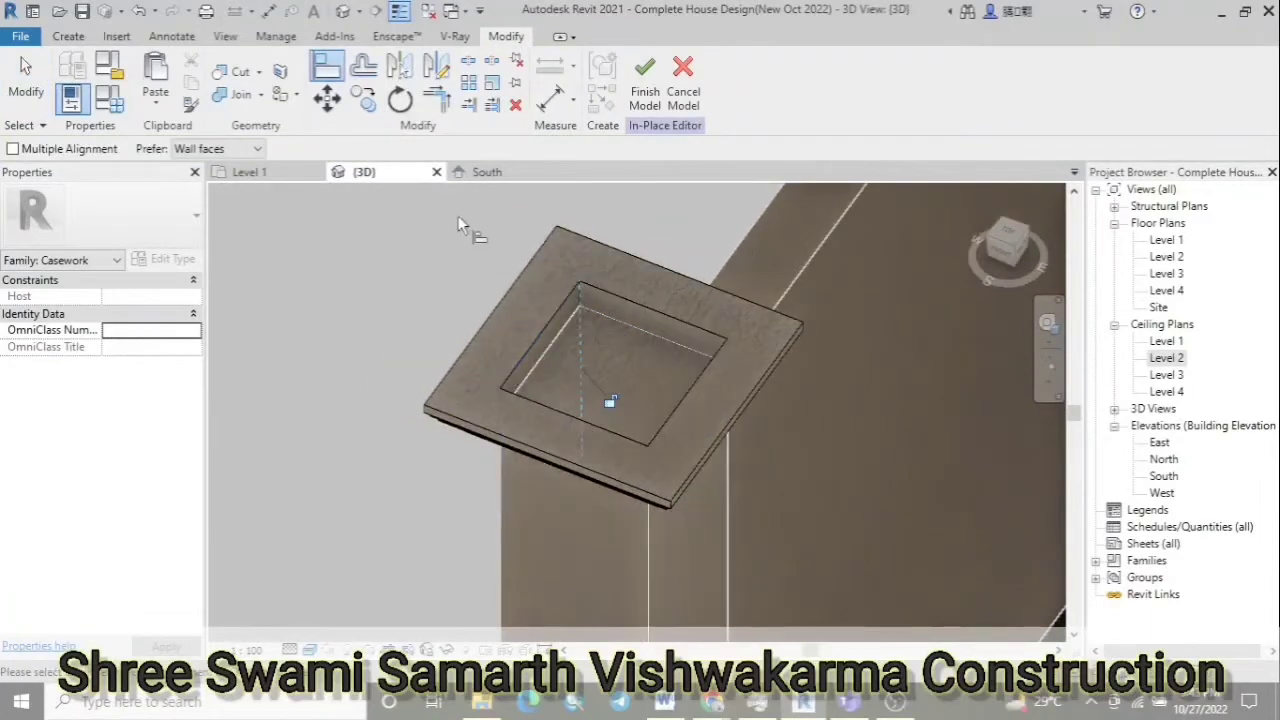
scroll(546, 297, down, 2)
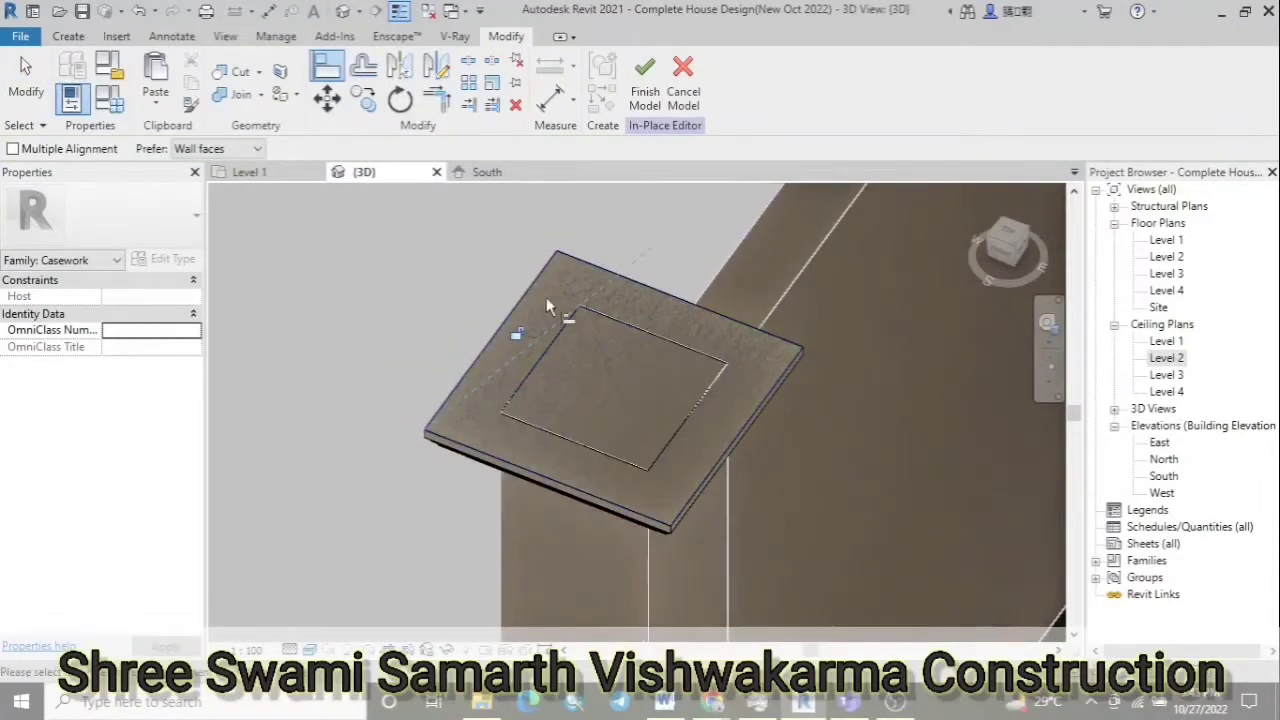
scroll(520, 400, down, 3)
scroll(527, 540, down, 2)
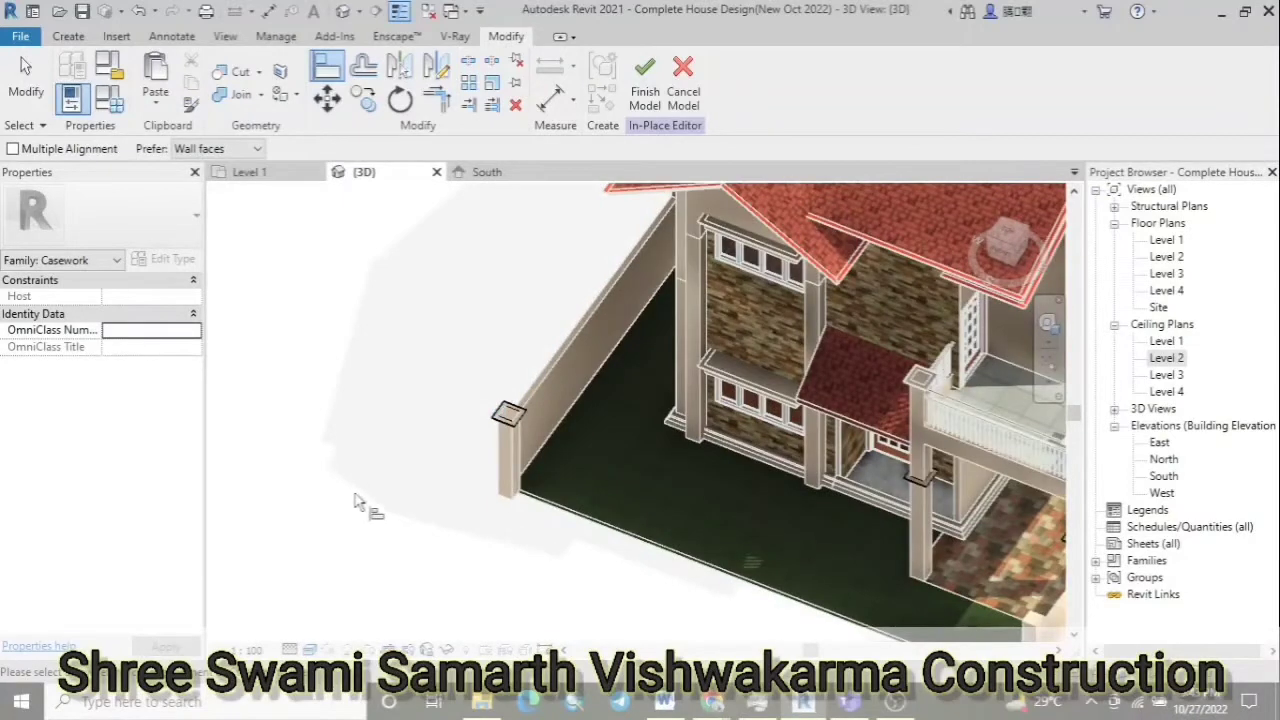
key(Escape)
scroll(467, 561, up, 3)
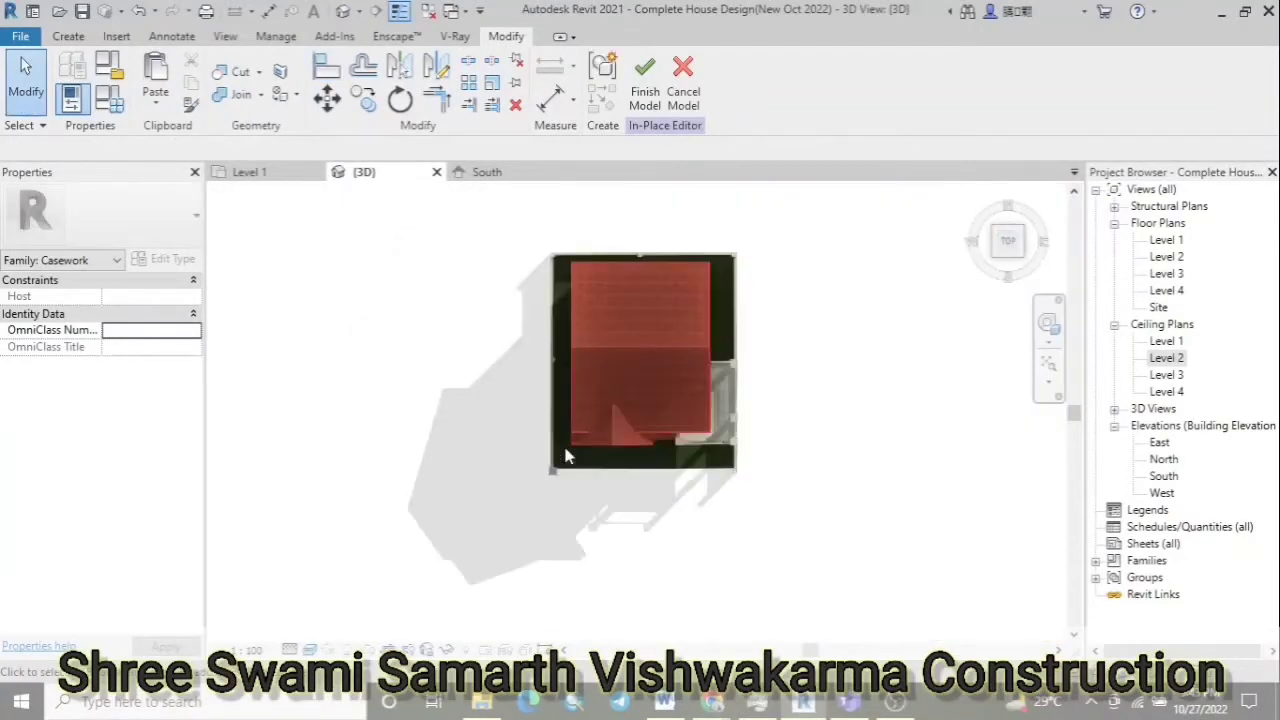
scroll(500, 500, up, 4)
Copy the square cap onto the remaining pillar corners, then finish the in-place model
scroll(527, 463, up, 3)
click(450, 567)
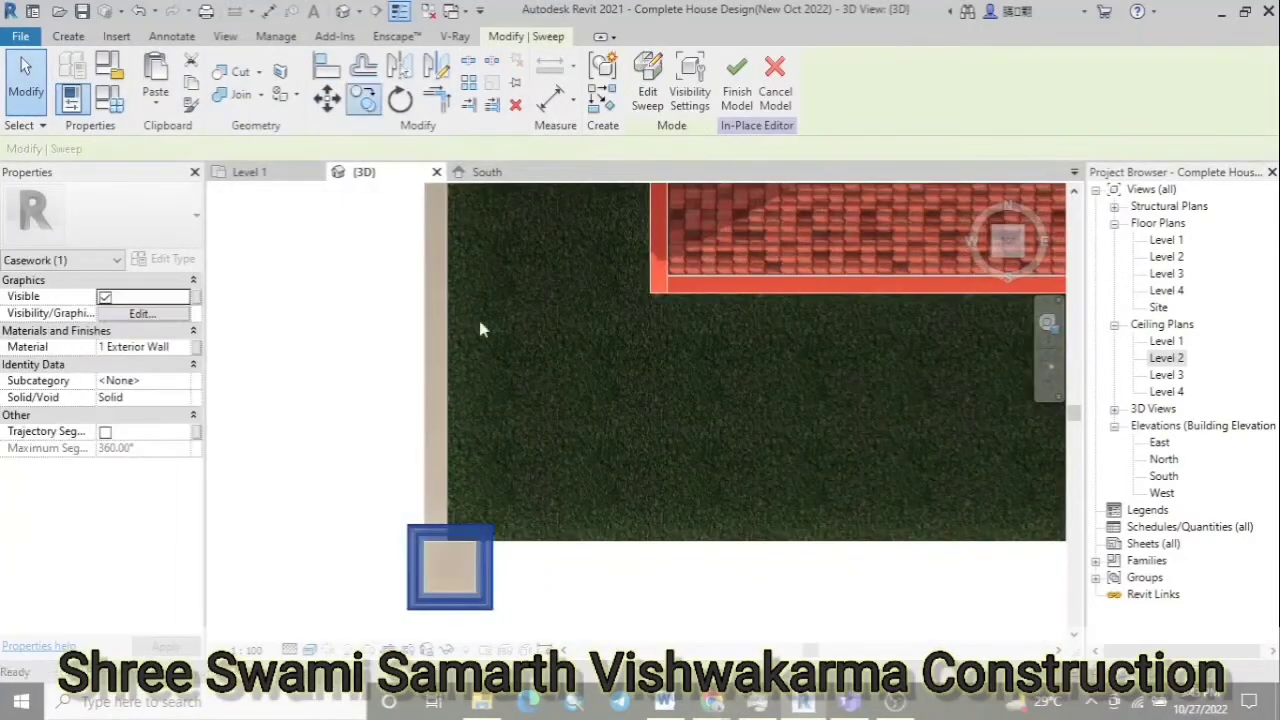
key(c)
key(c)
scroll(400, 480, down, 3)
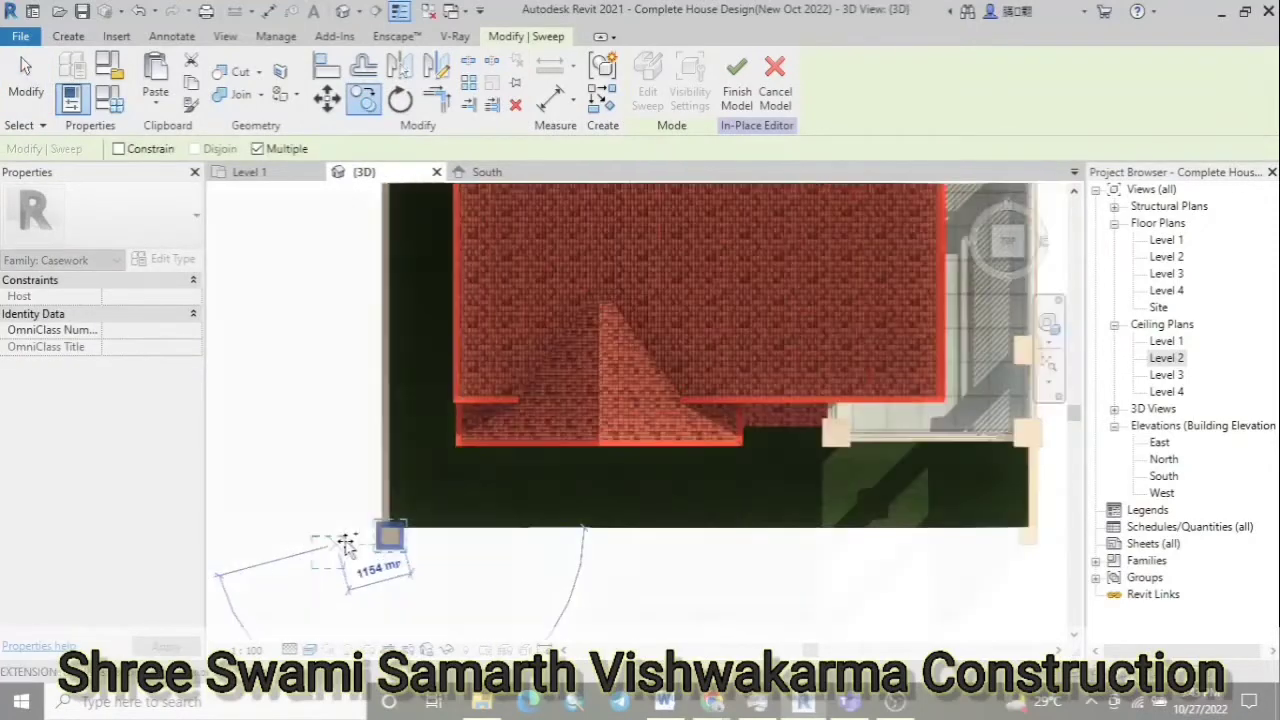
scroll(360, 420, down, 2)
scroll(371, 340, up, 4)
scroll(373, 380, up, 2)
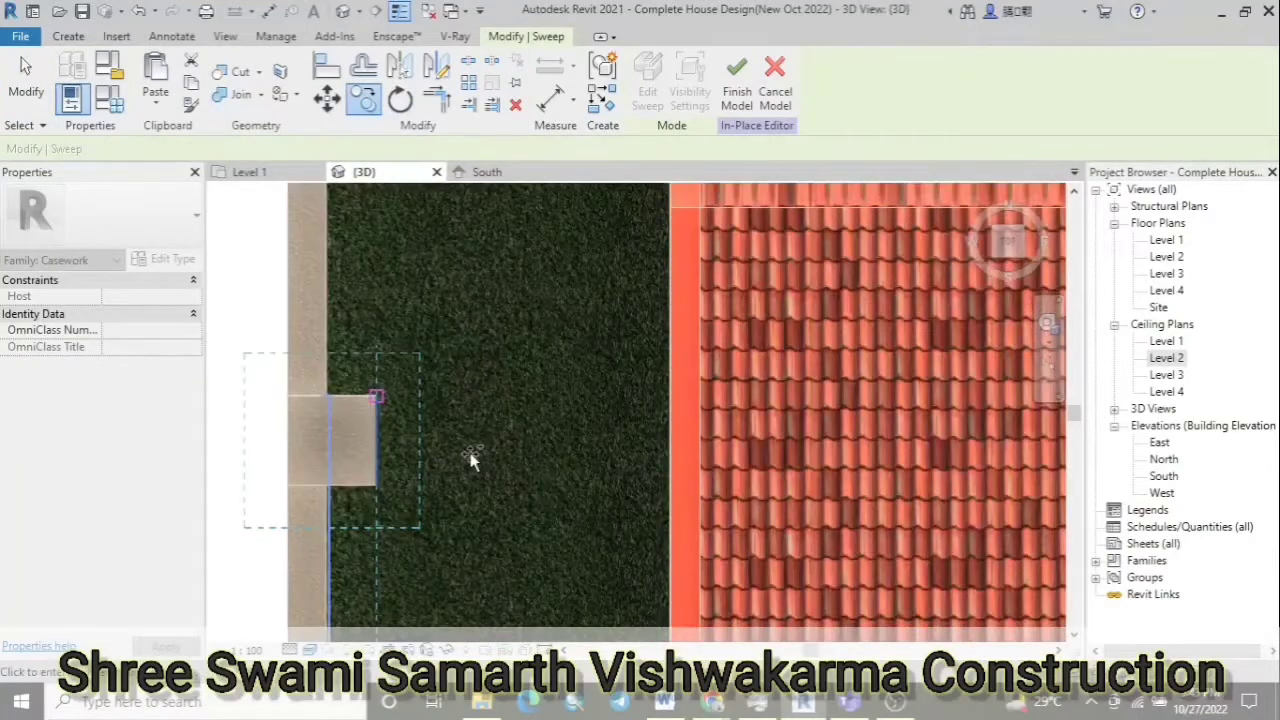
scroll(343, 523, down, 2)
scroll(337, 457, down, 2)
scroll(358, 260, up, 4)
scroll(358, 260, up, 2)
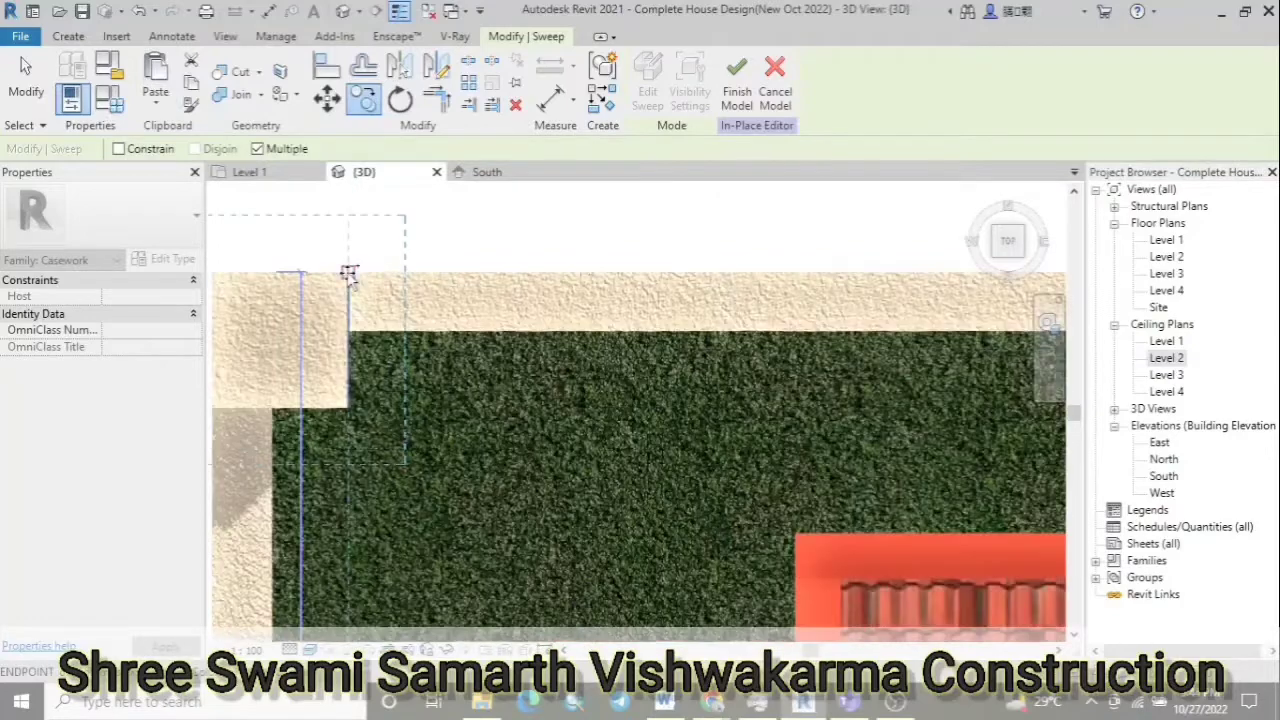
scroll(500, 295, down, 3)
scroll(740, 305, up, 3)
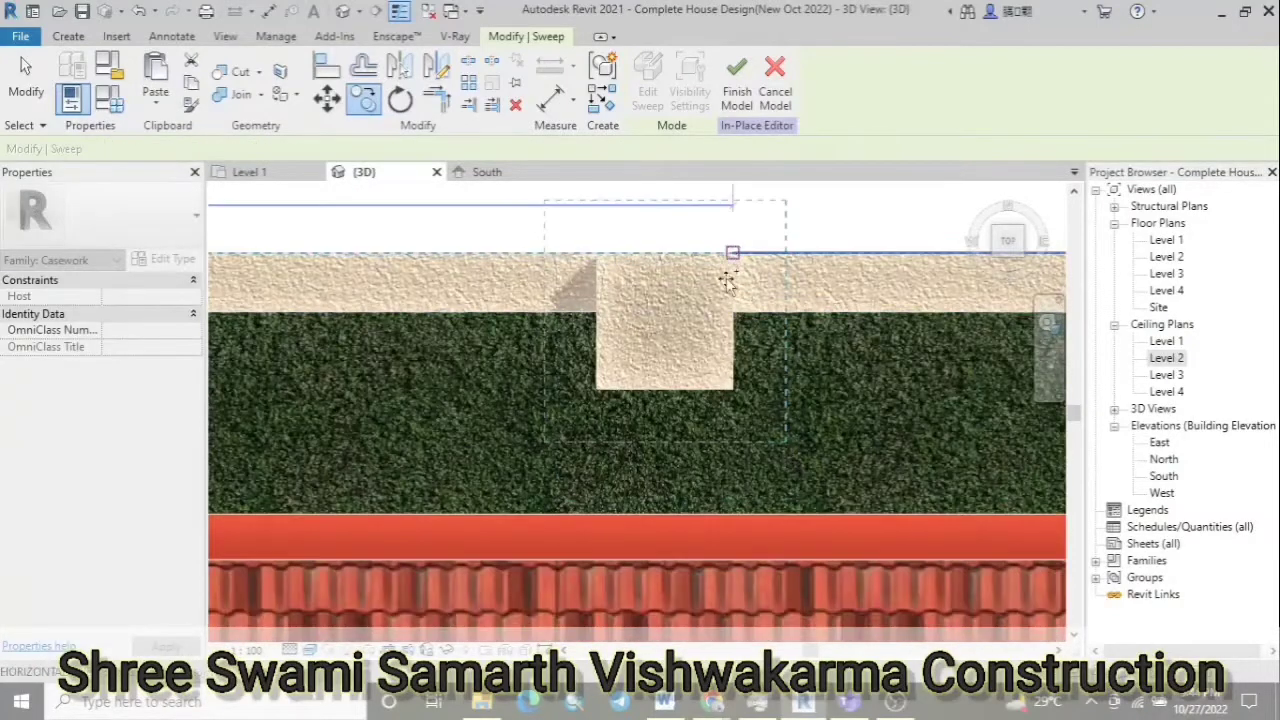
scroll(393, 308, down, 1)
scroll(677, 300, up, 3)
scroll(635, 278, up, 2)
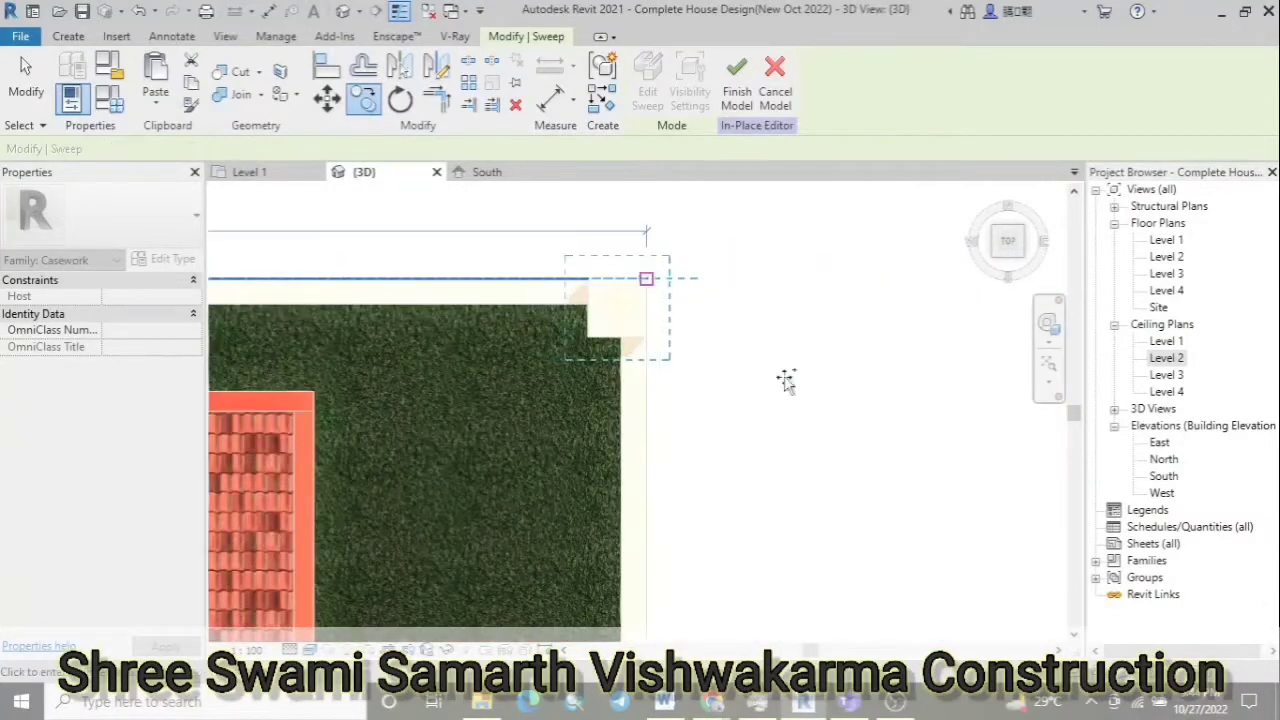
scroll(700, 350, down, 2)
scroll(608, 400, down, 2)
scroll(642, 545, up, 4)
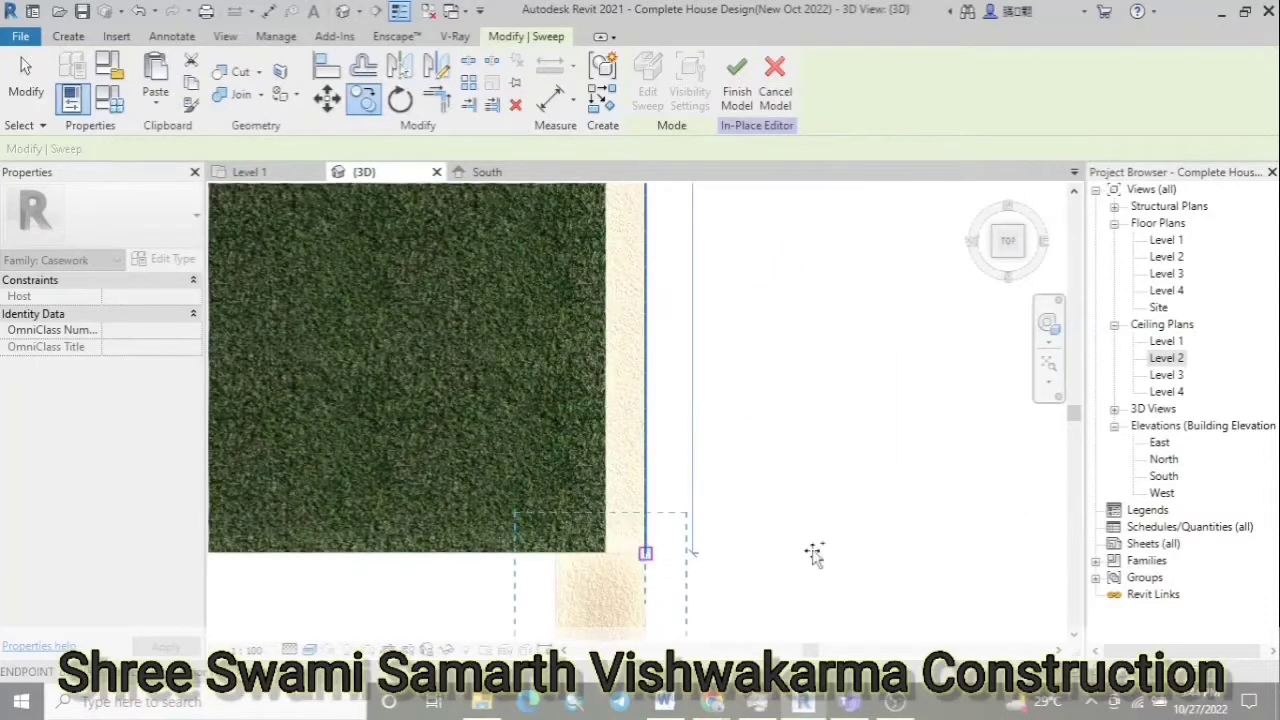
scroll(790, 470, down, 5)
key(Escape)
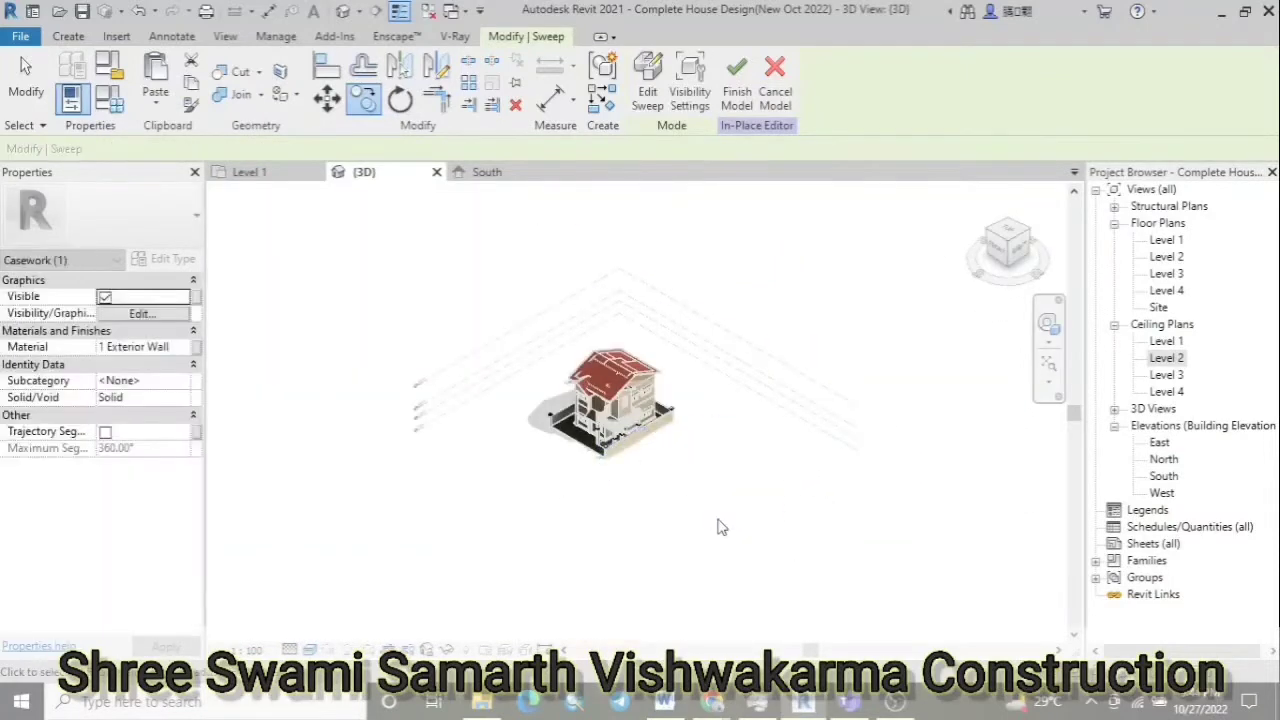
key(Escape)
Move the rectangular column onto the front boundary edge
scroll(560, 430, up, 3)
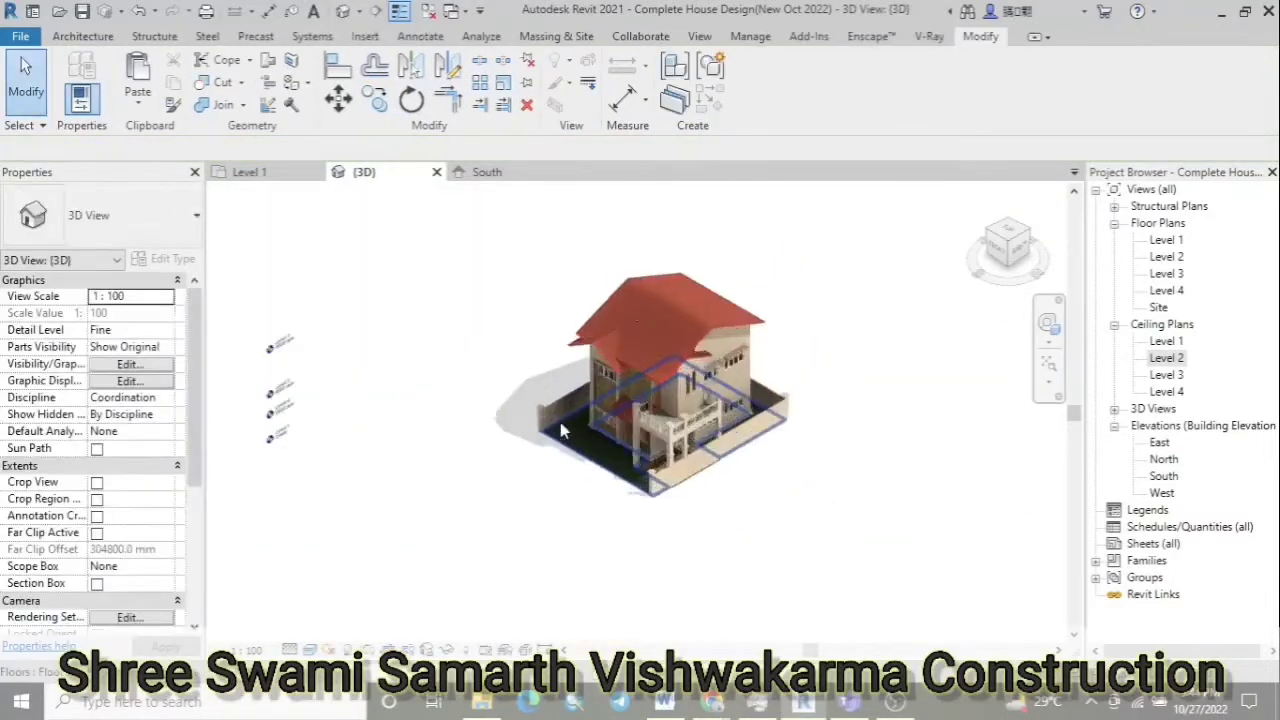
scroll(560, 430, up, 3)
shift+middle_drag(957, 502, 1021, 387)
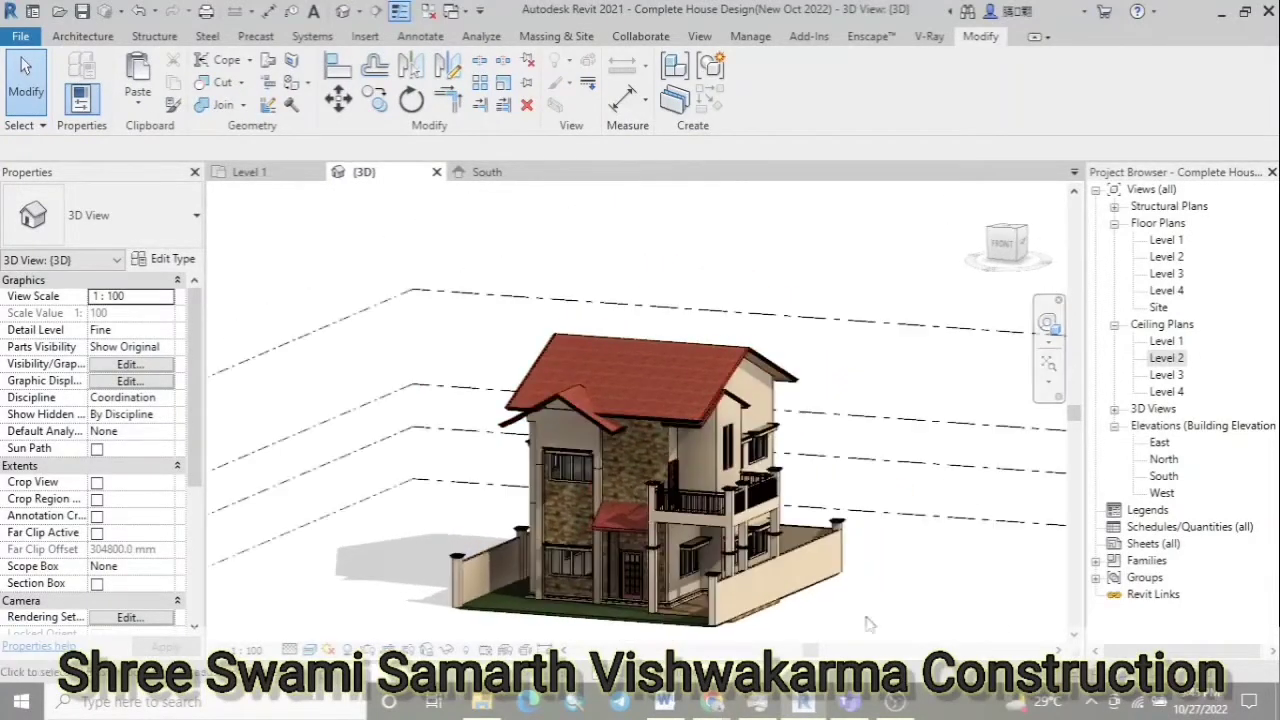
scroll(795, 630, up, 3)
scroll(797, 637, up, 2)
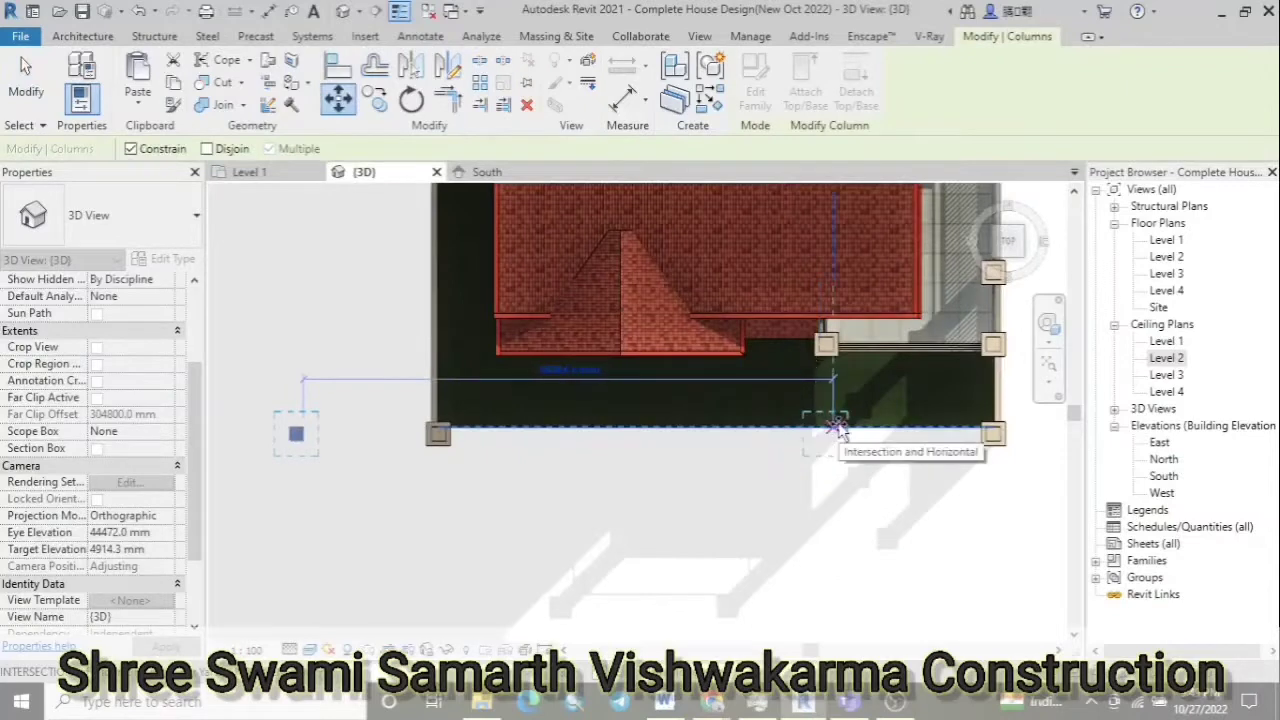
key(Escape)
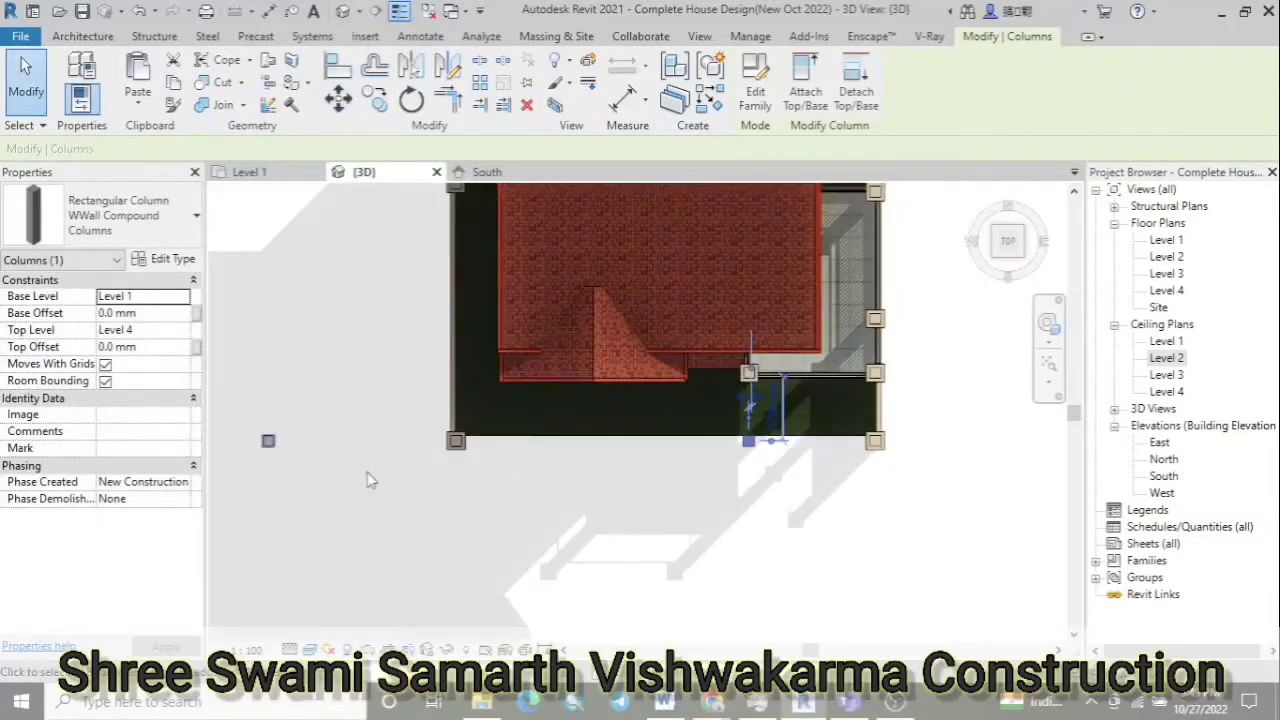
click(338, 97)
click(268, 440)
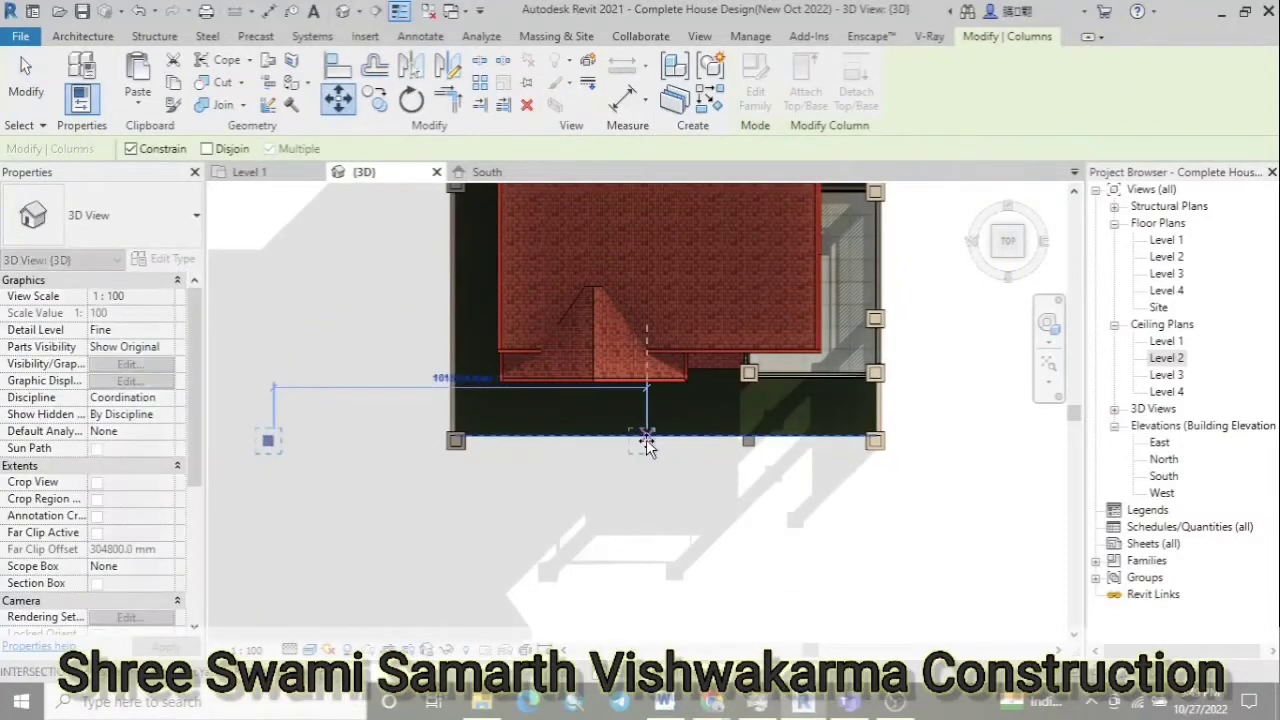
click(649, 500)
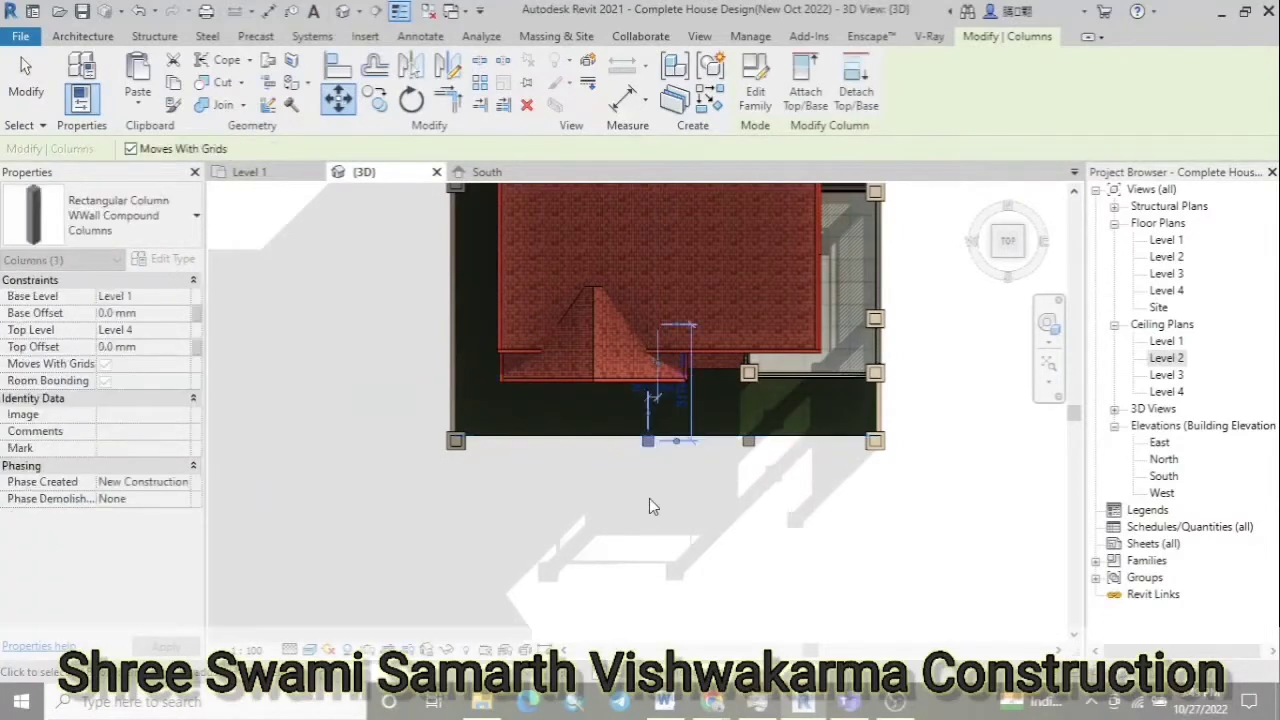
scroll(513, 470, down, 5)
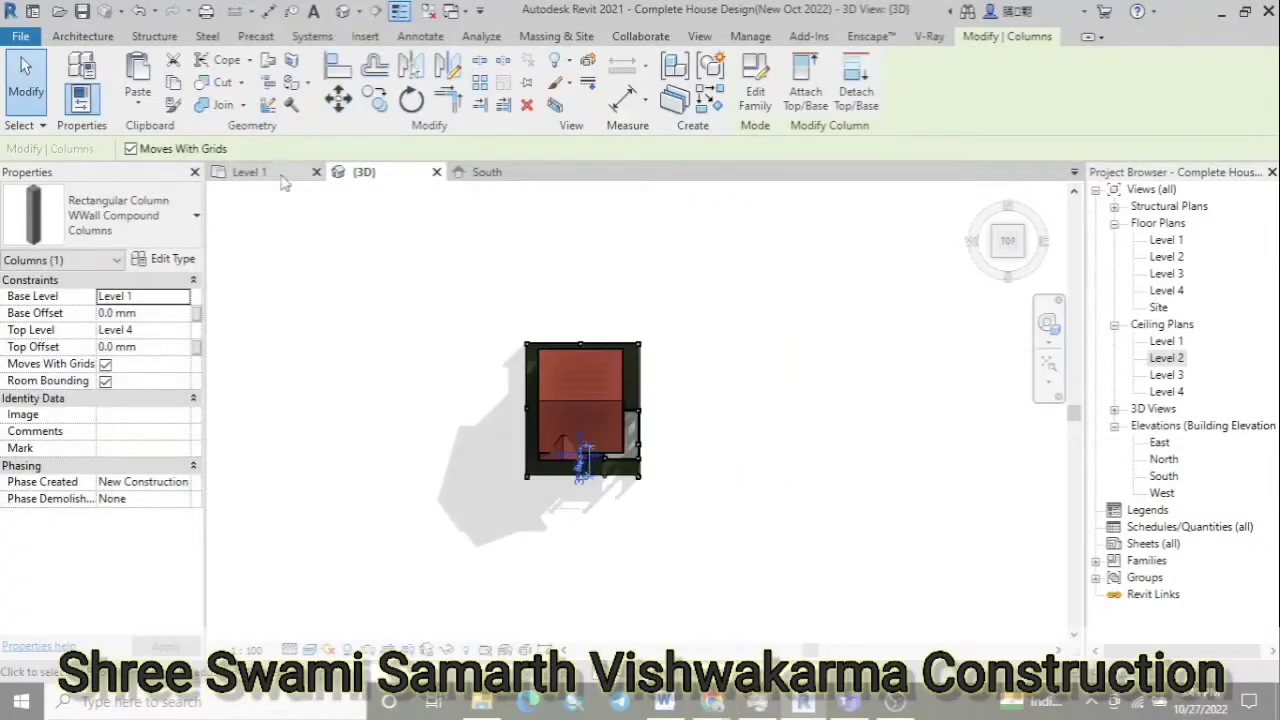
scroll(501, 484, up, 5)
Copy the column about 2480 mm along the front boundary edge
key(c)
key(o)
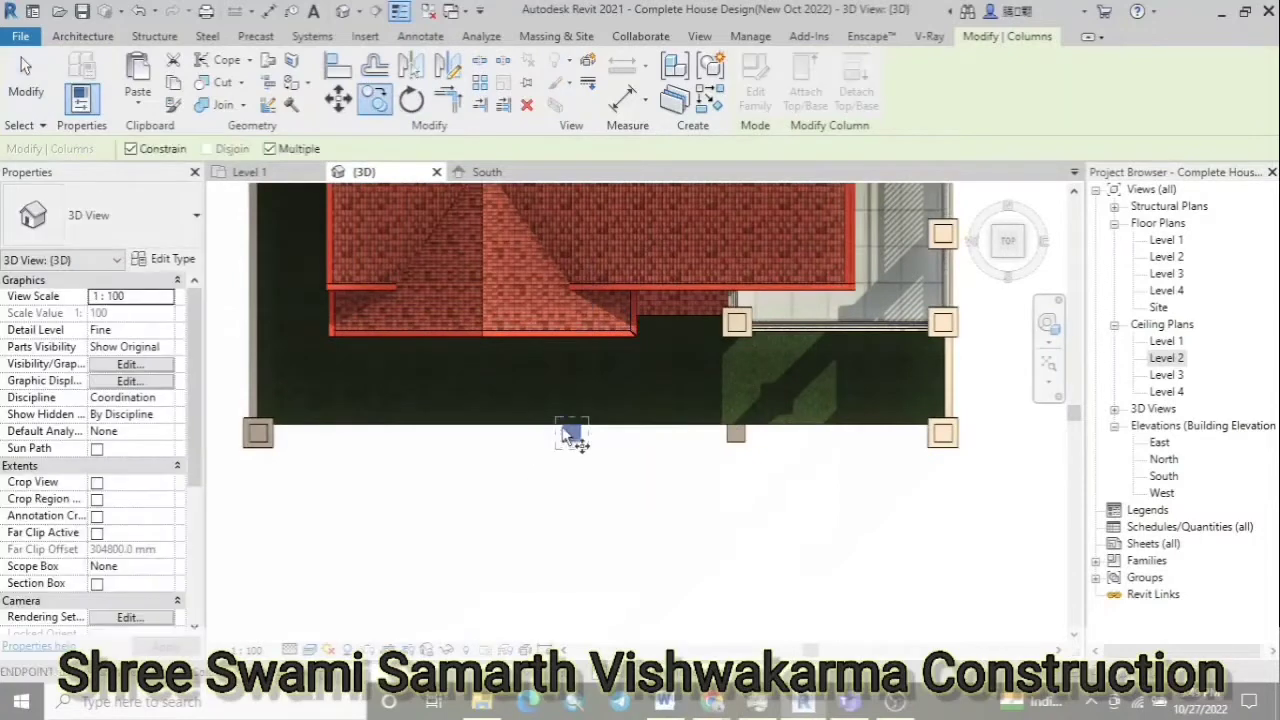
click(568, 434)
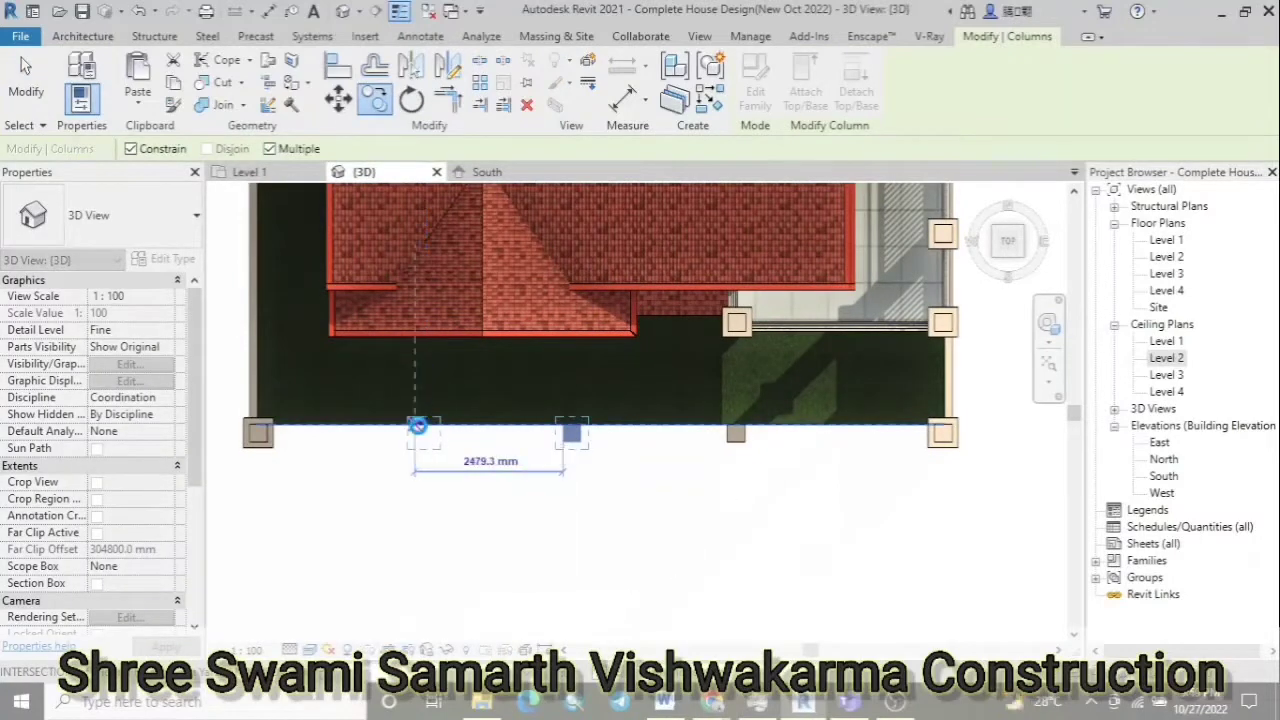
key(Escape)
key(Escape)
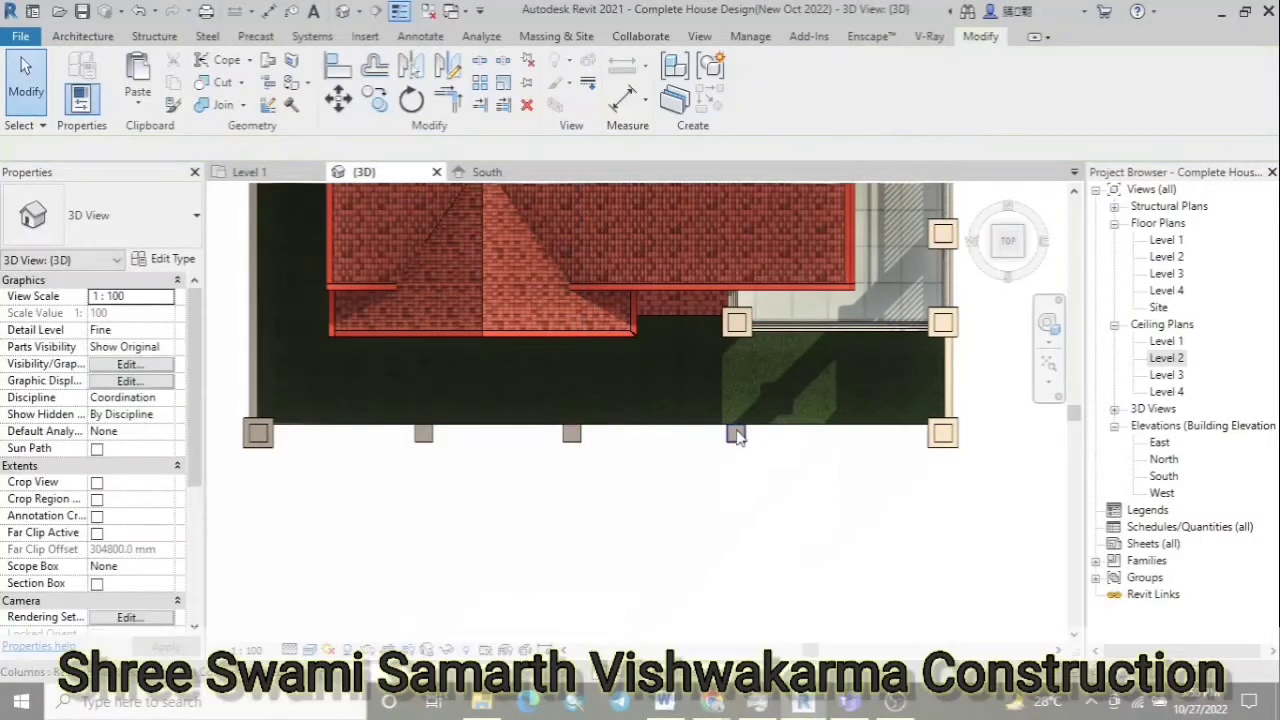
mouse_move(840, 548)
shift+middle_down()
mouse_move(452, 433)
mouse_move(944, 456)
mouse_move(457, 395)
shift+middle_up()
Check the column's type properties without changes, restore the isometric view, and go to Level 1
scroll(461, 392, down, 2)
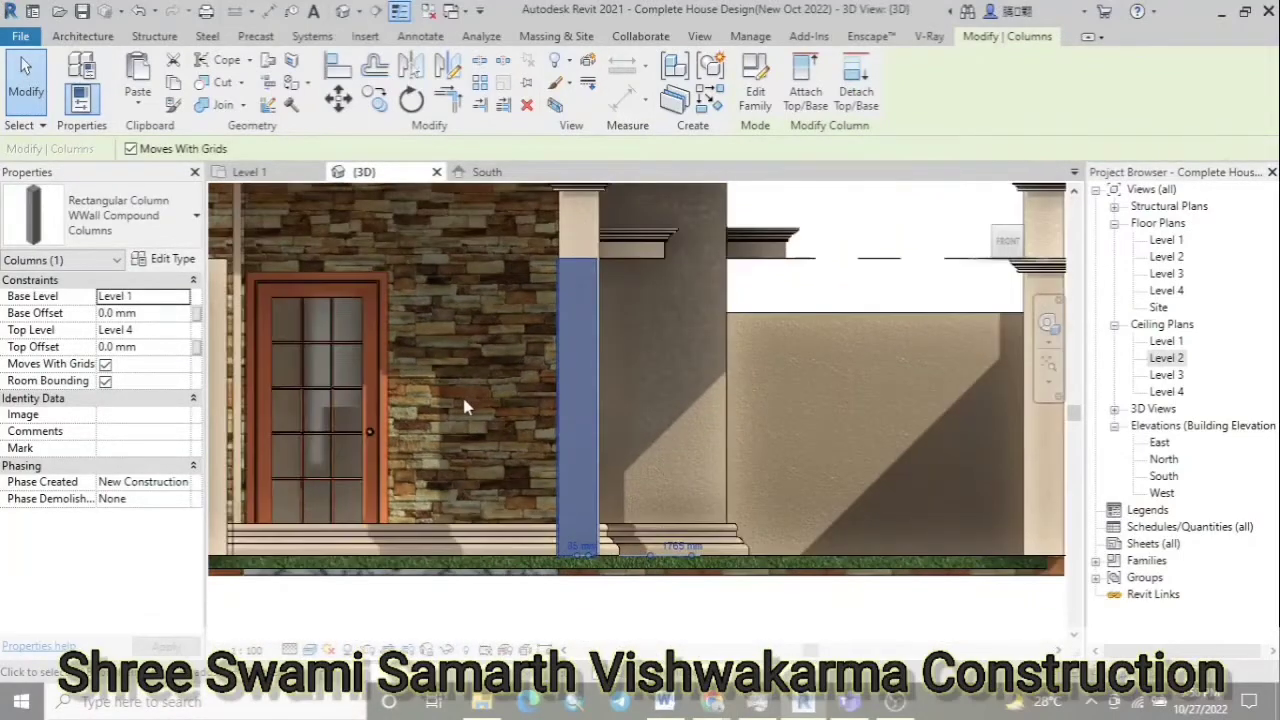
scroll(504, 486, down, 2)
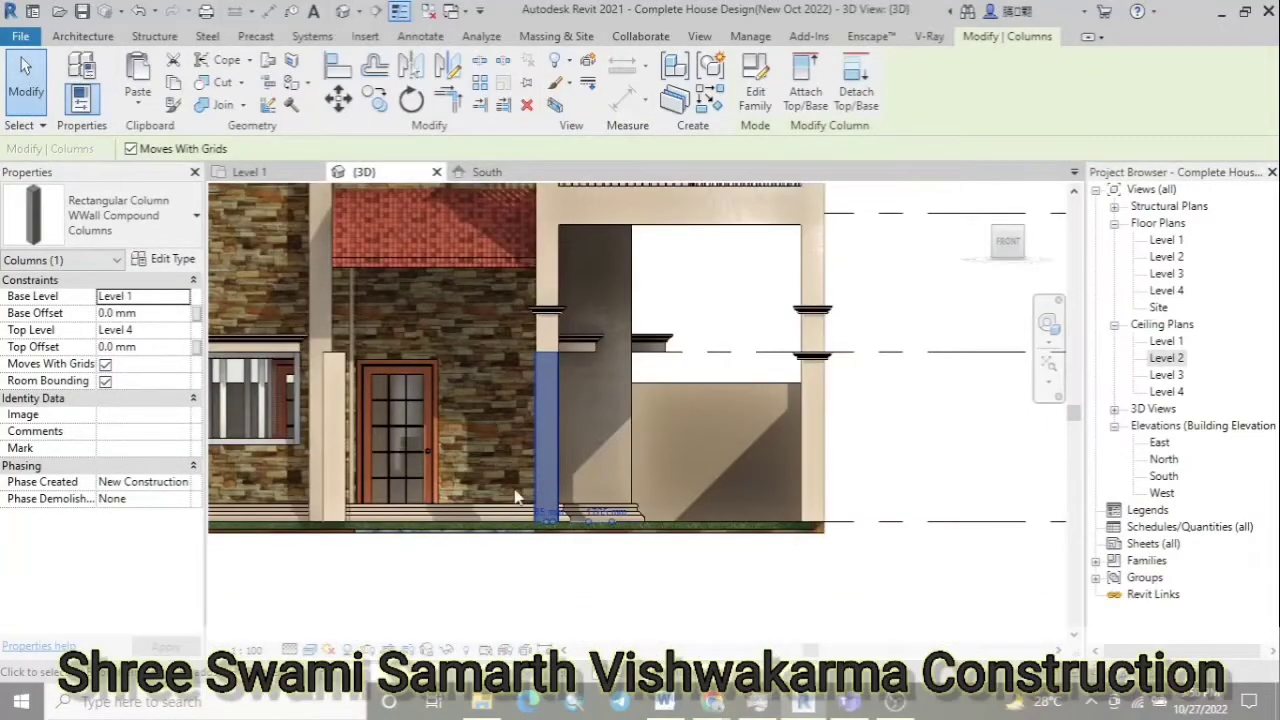
click(170, 261)
key(Escape)
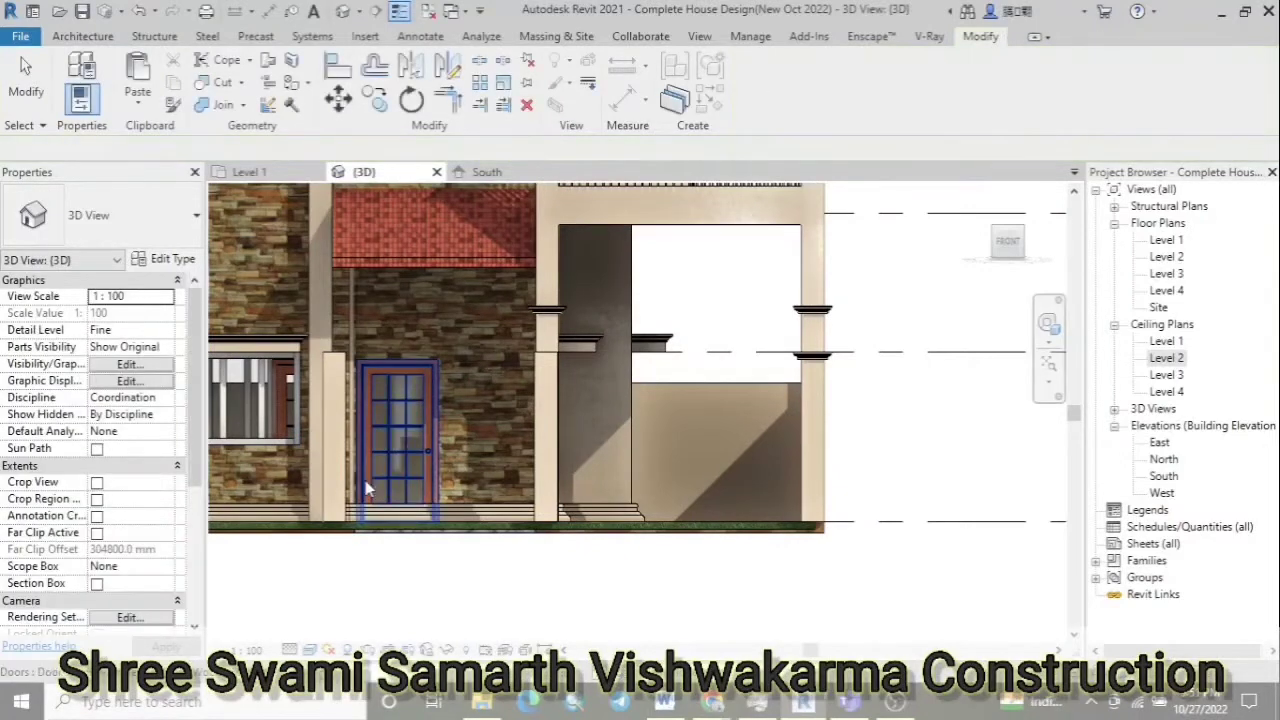
key(Escape)
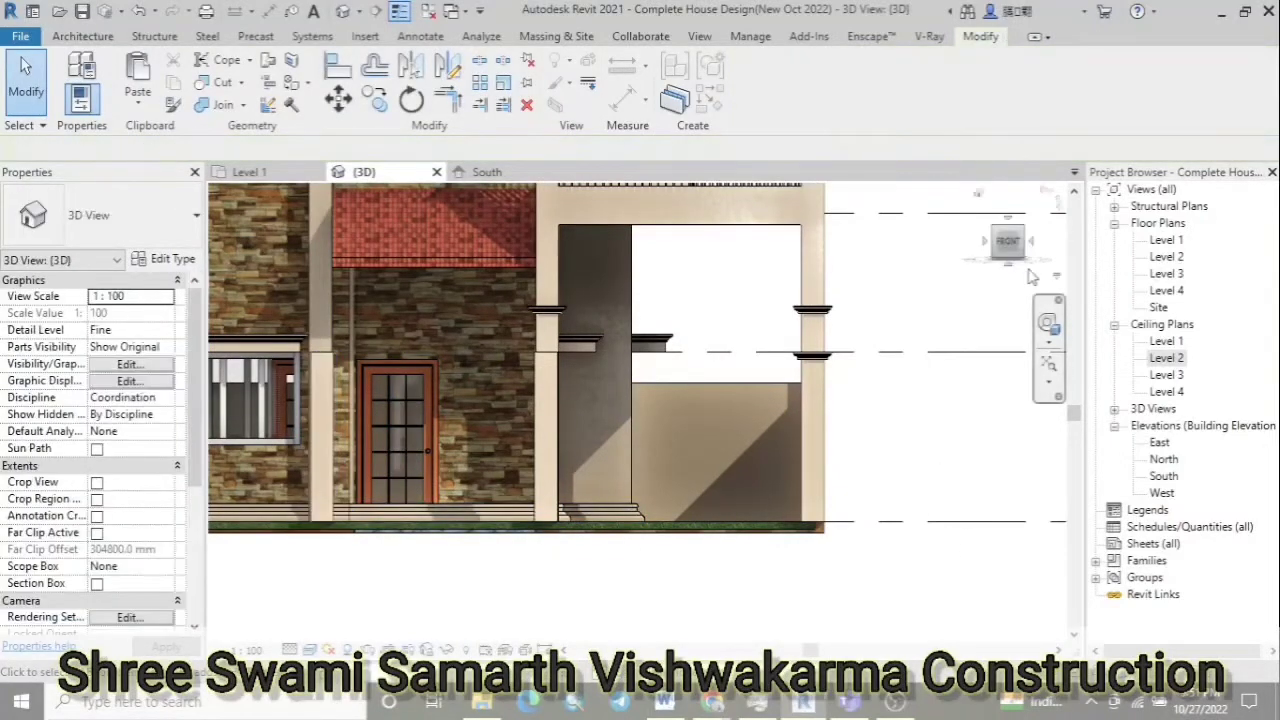
click(1030, 240)
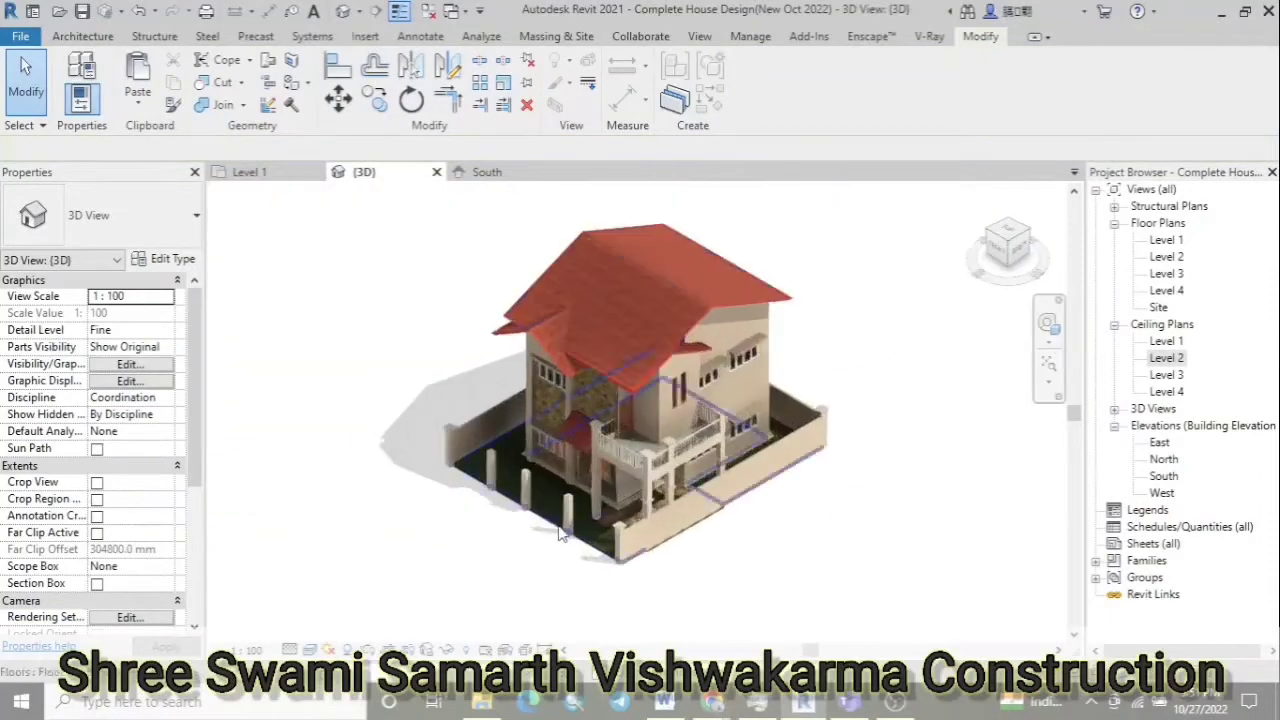
key(ctrl+Tab)
Draw a 1000 mm Basic Wall: Exterior Wall segment on the front boundary line
scroll(640, 565, up, 3)
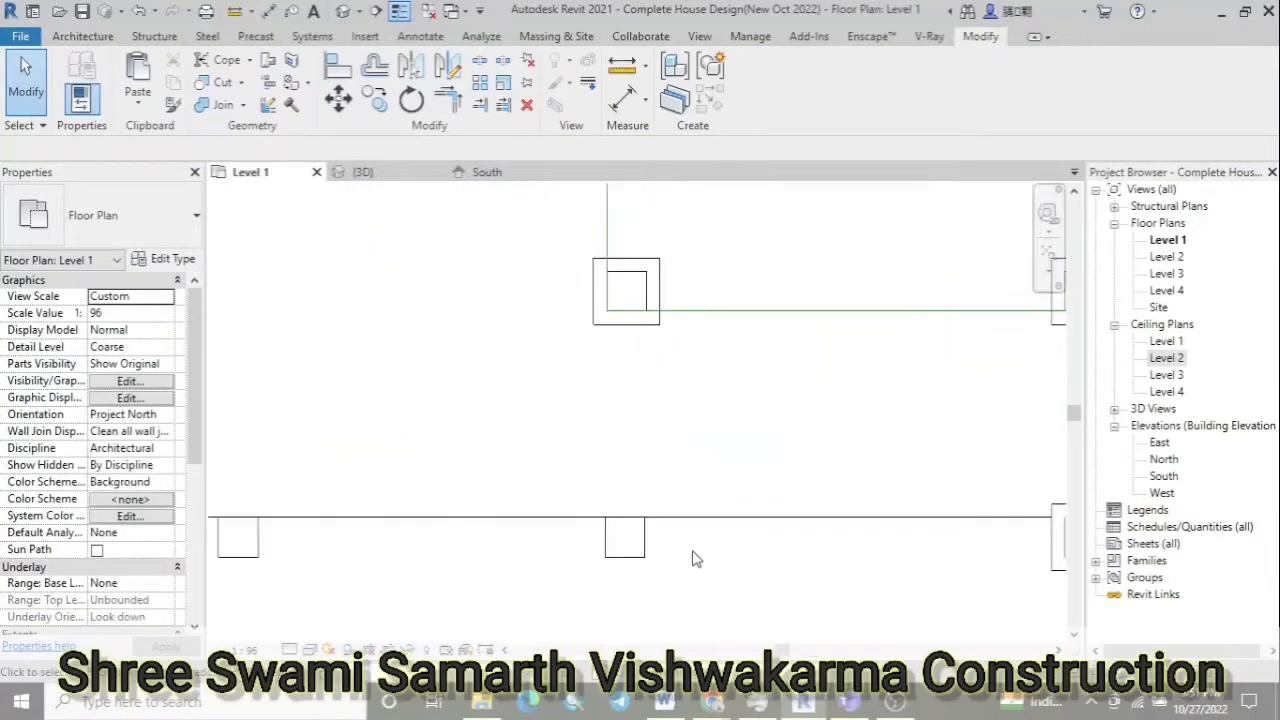
click(83, 36)
click(88, 85)
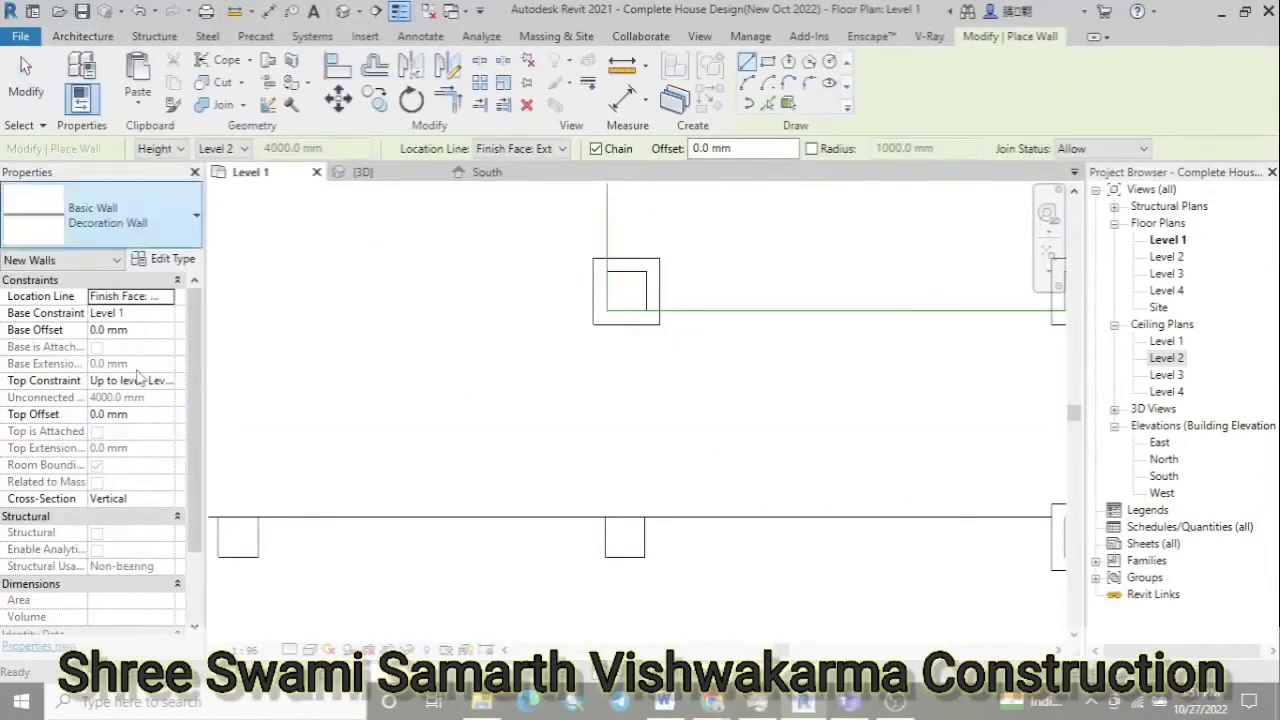
click(110, 215)
click(122, 556)
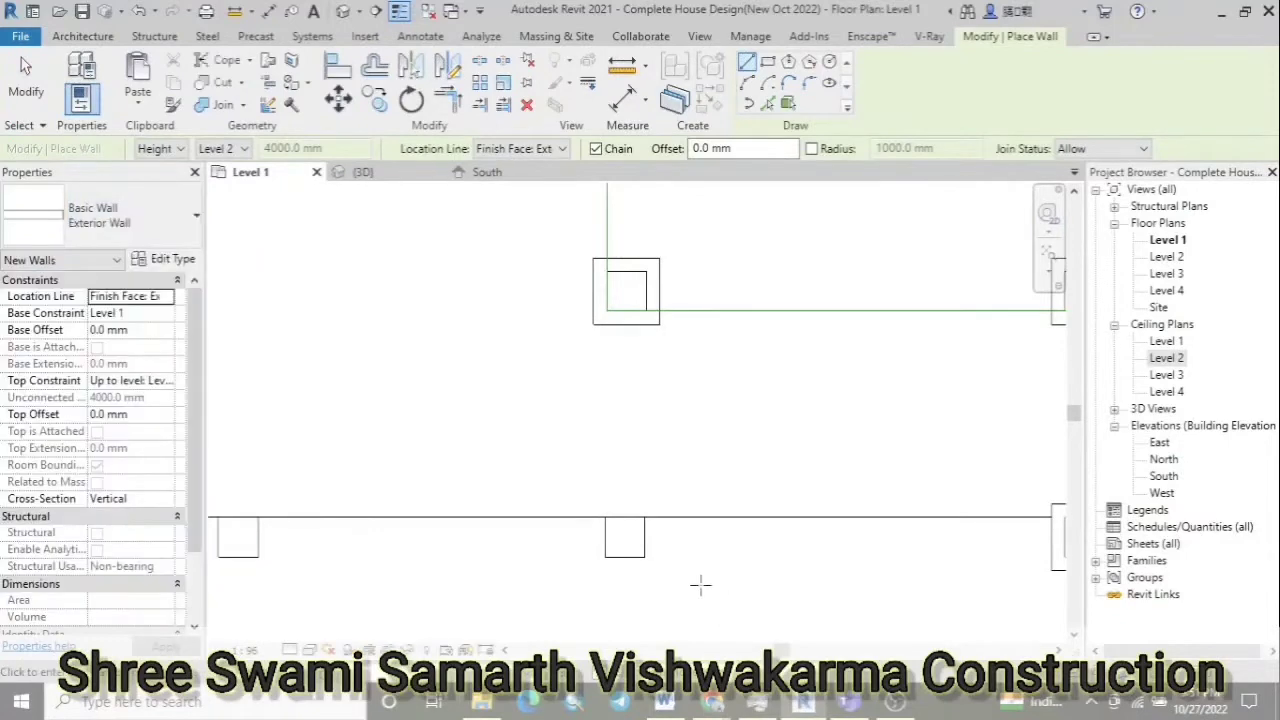
click(529, 517)
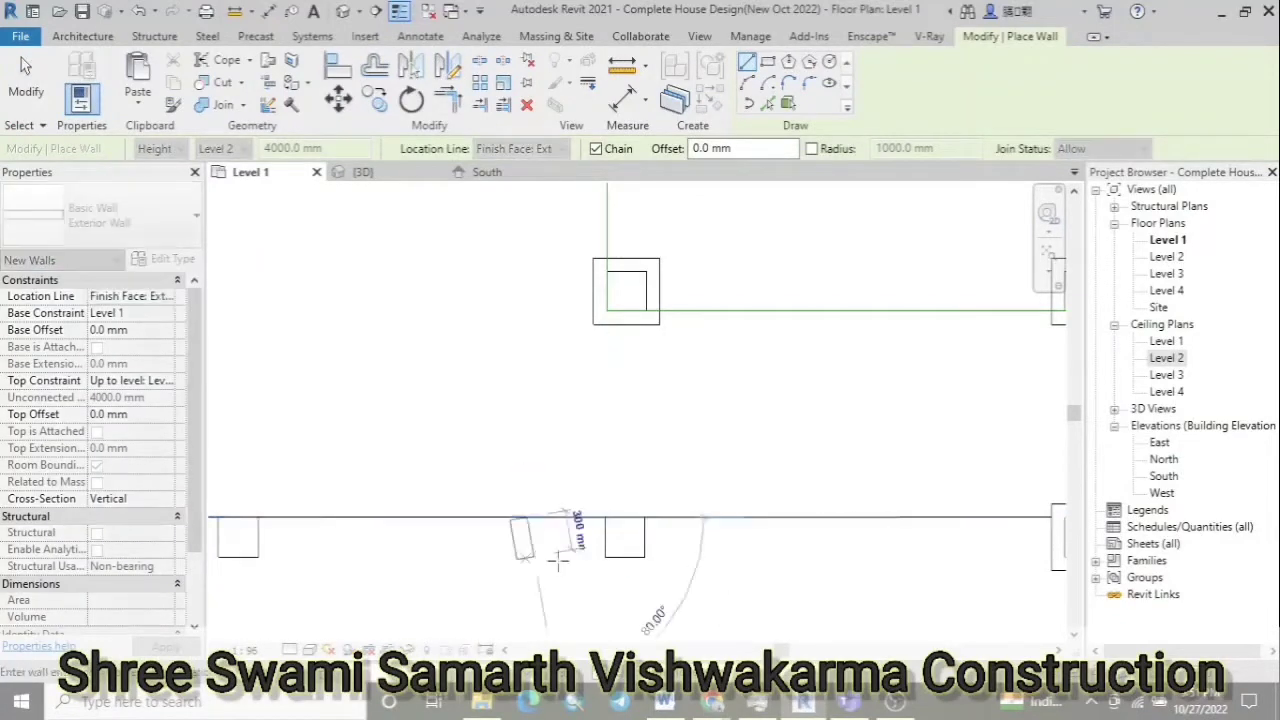
click(660, 522)
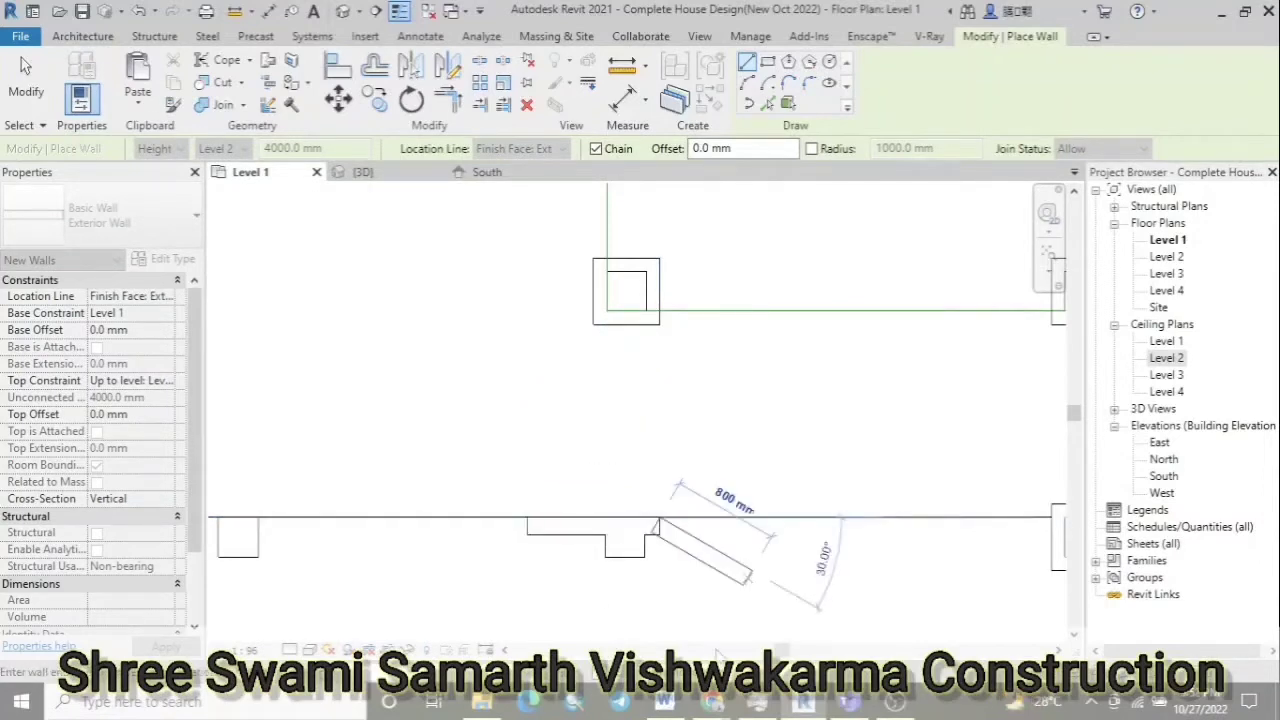
key(Escape)
key(Escape)
click(625, 545)
Attempt to move the short wall, then start Join Geometry and return to the 3D view
click(774, 563)
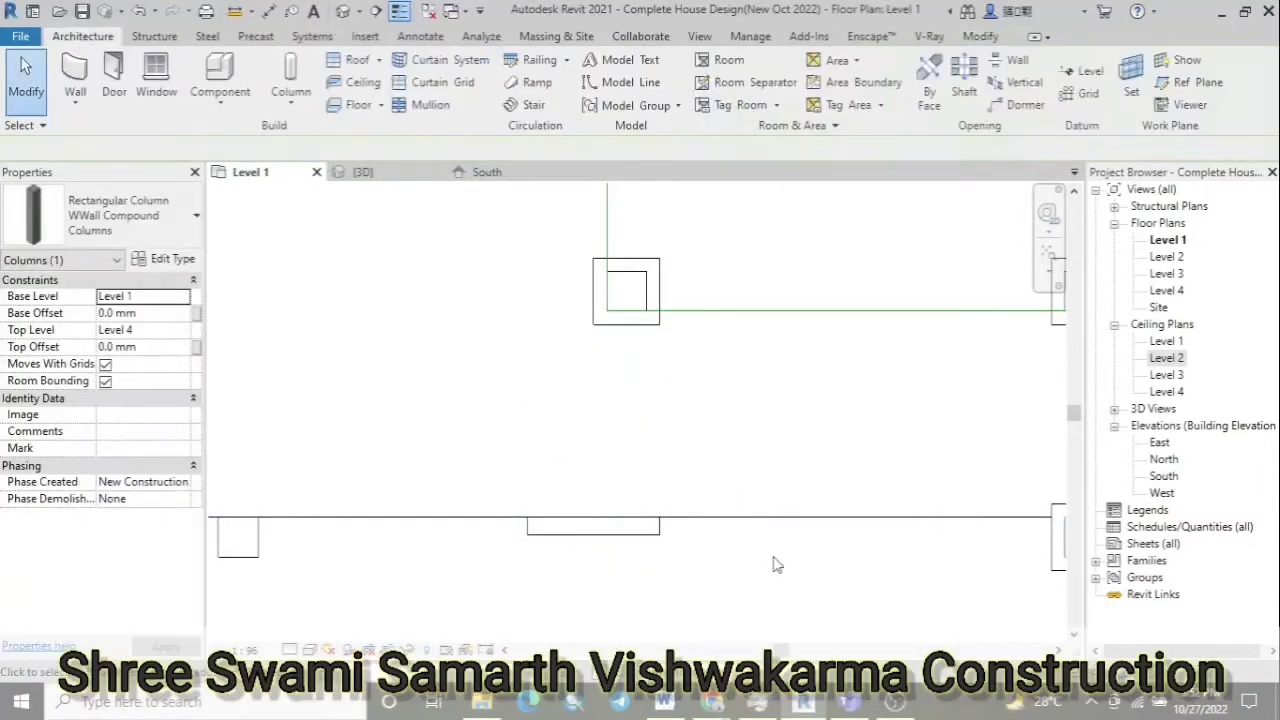
click(598, 526)
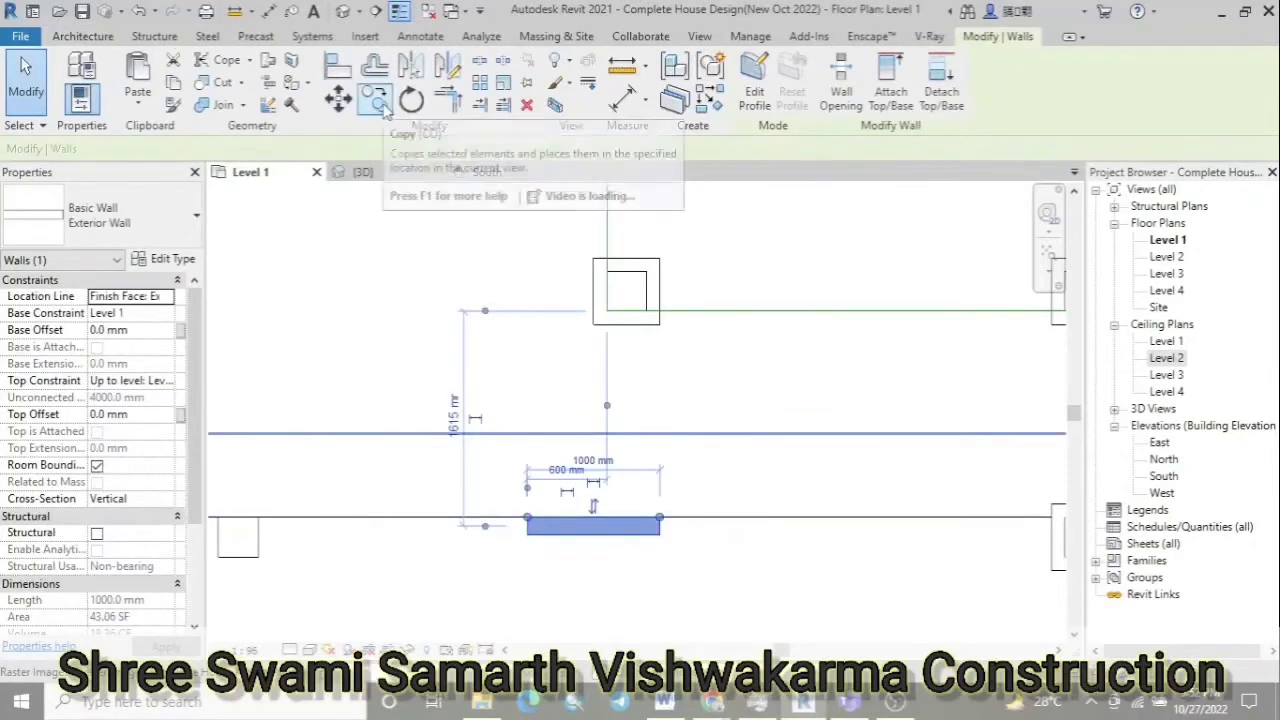
click(375, 100)
click(527, 521)
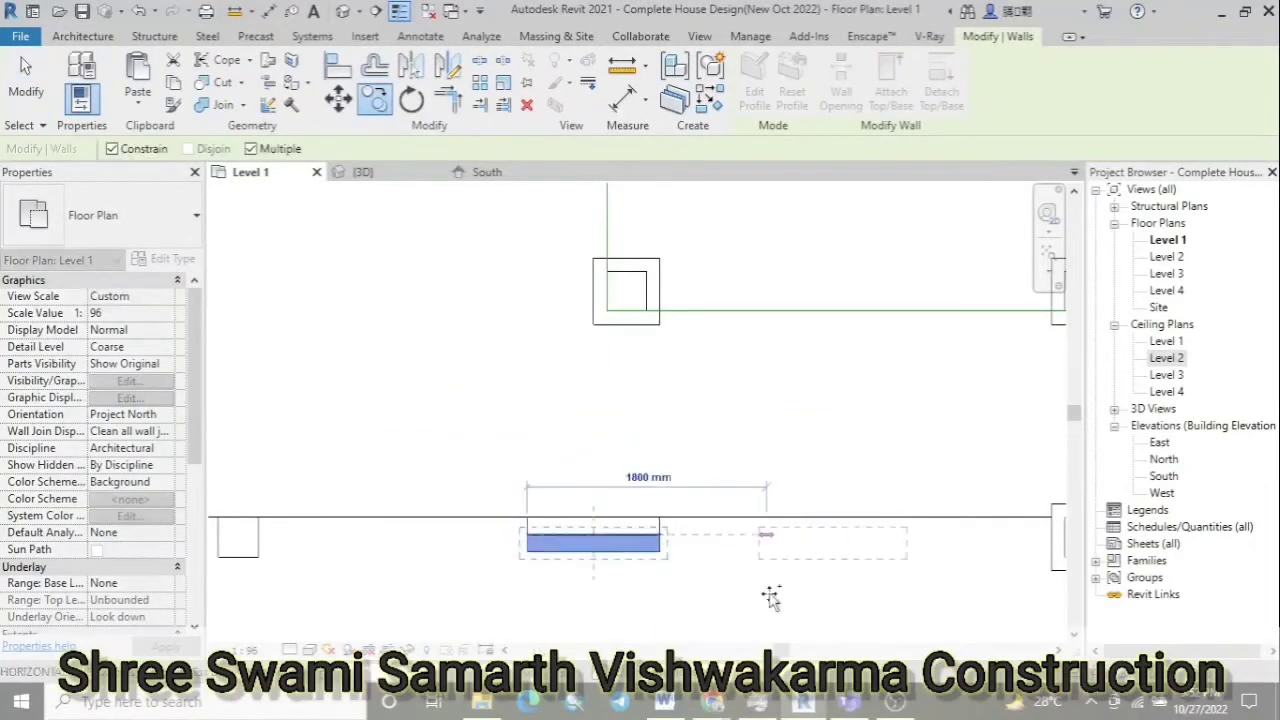
key(Escape)
key(Escape)
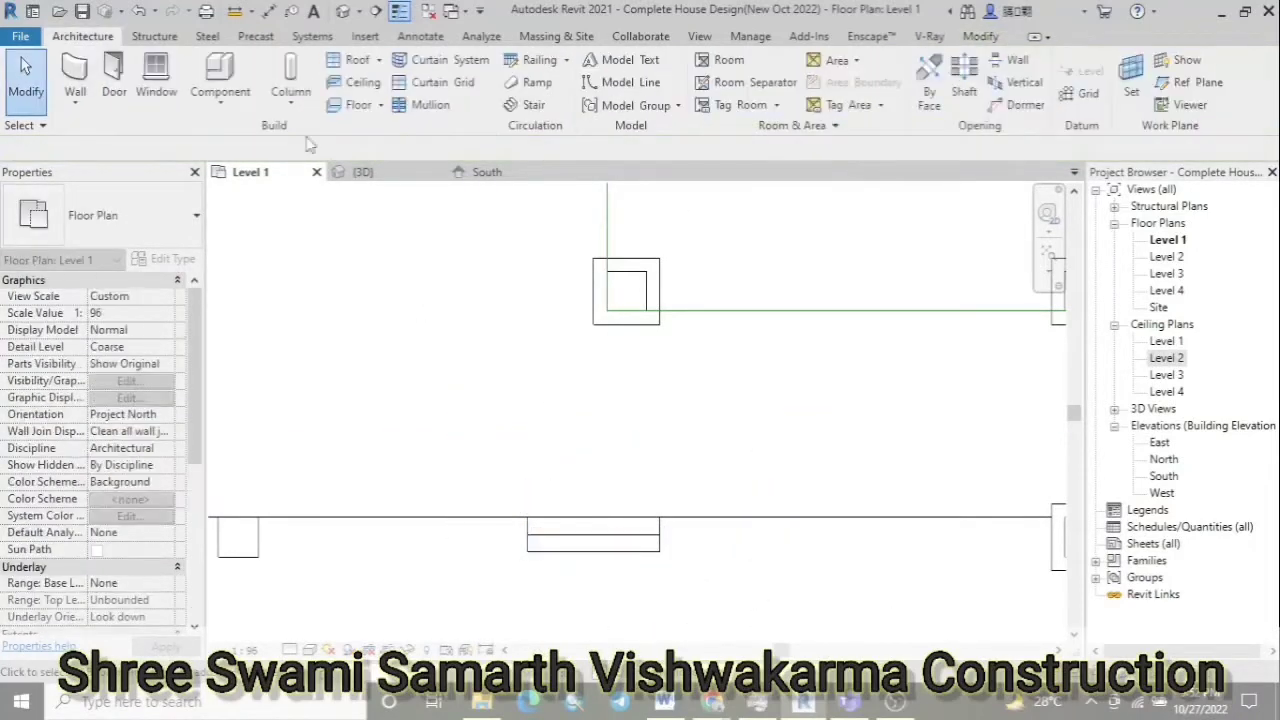
click(218, 105)
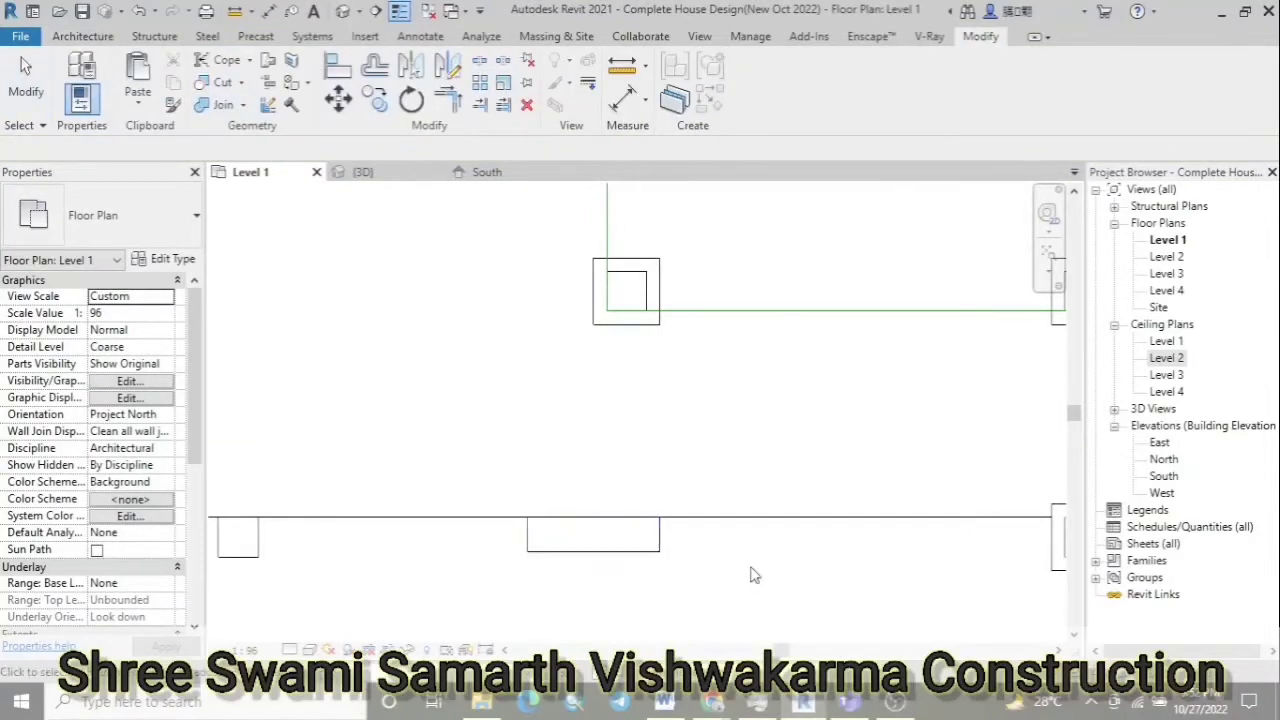
key(ctrl+Tab)
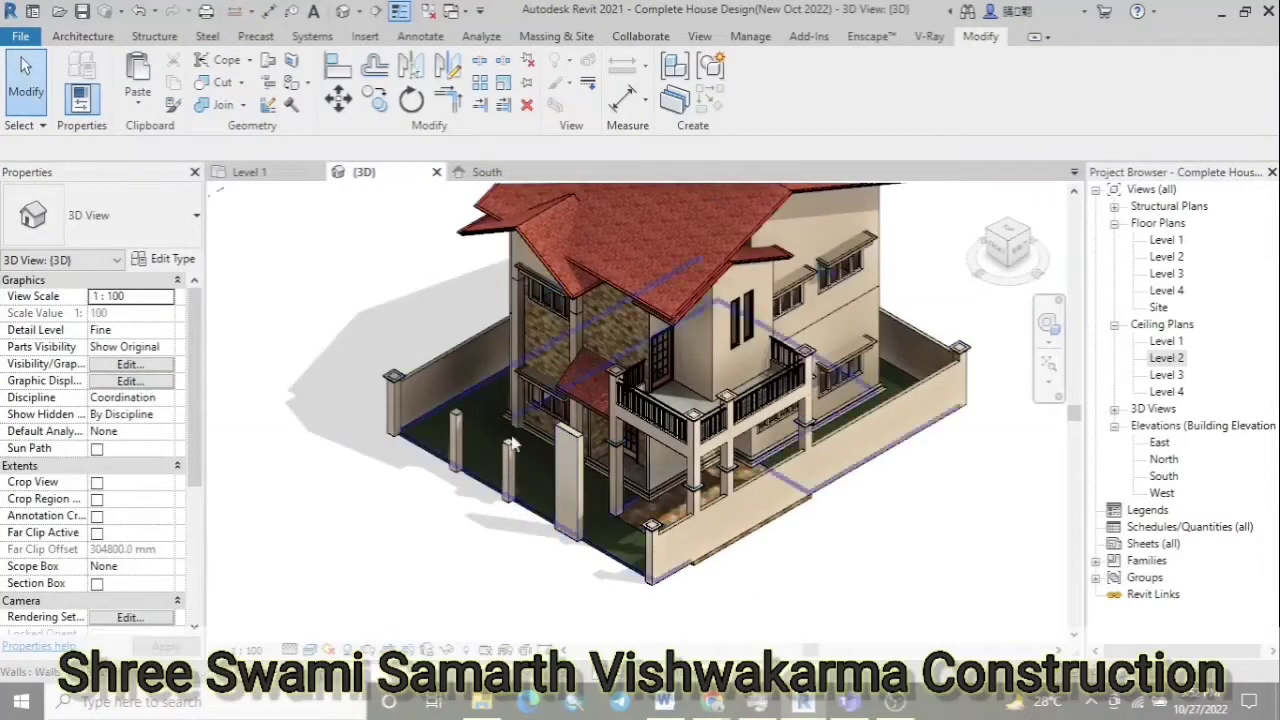
Try the Align (AL) command twice, then cancel it
key(a)
key(l)
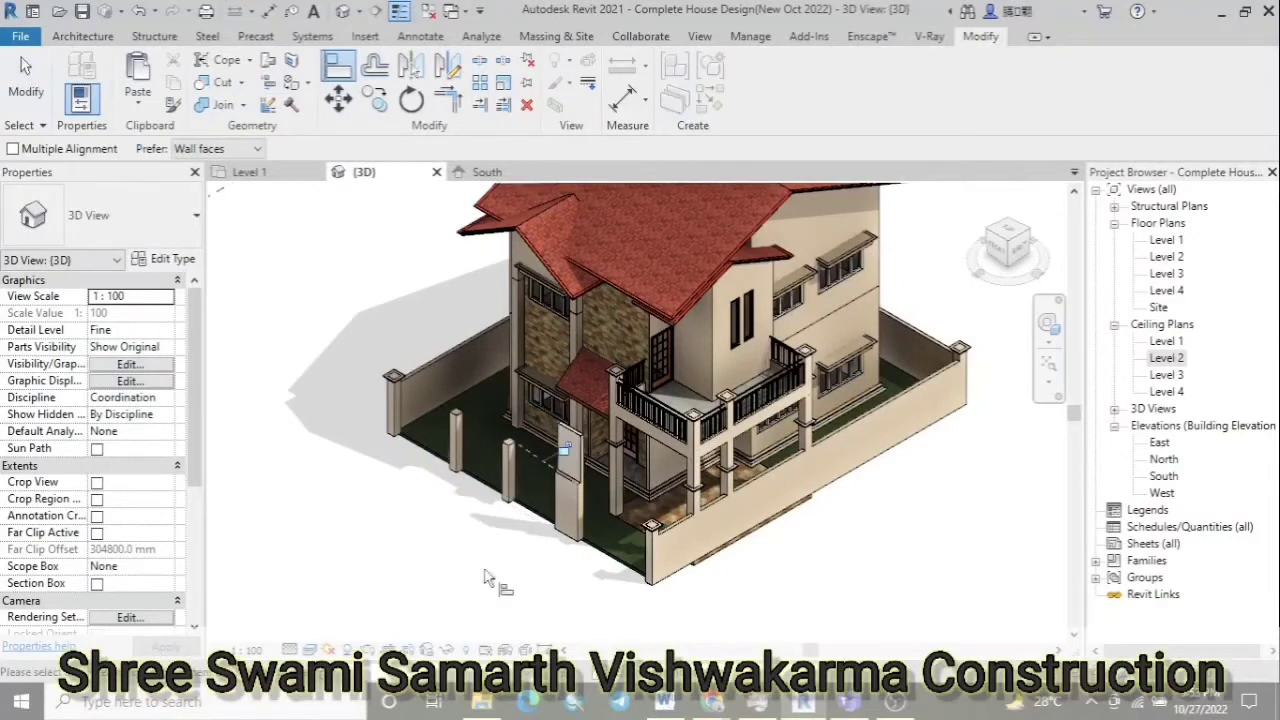
scroll(575, 440, up, 3)
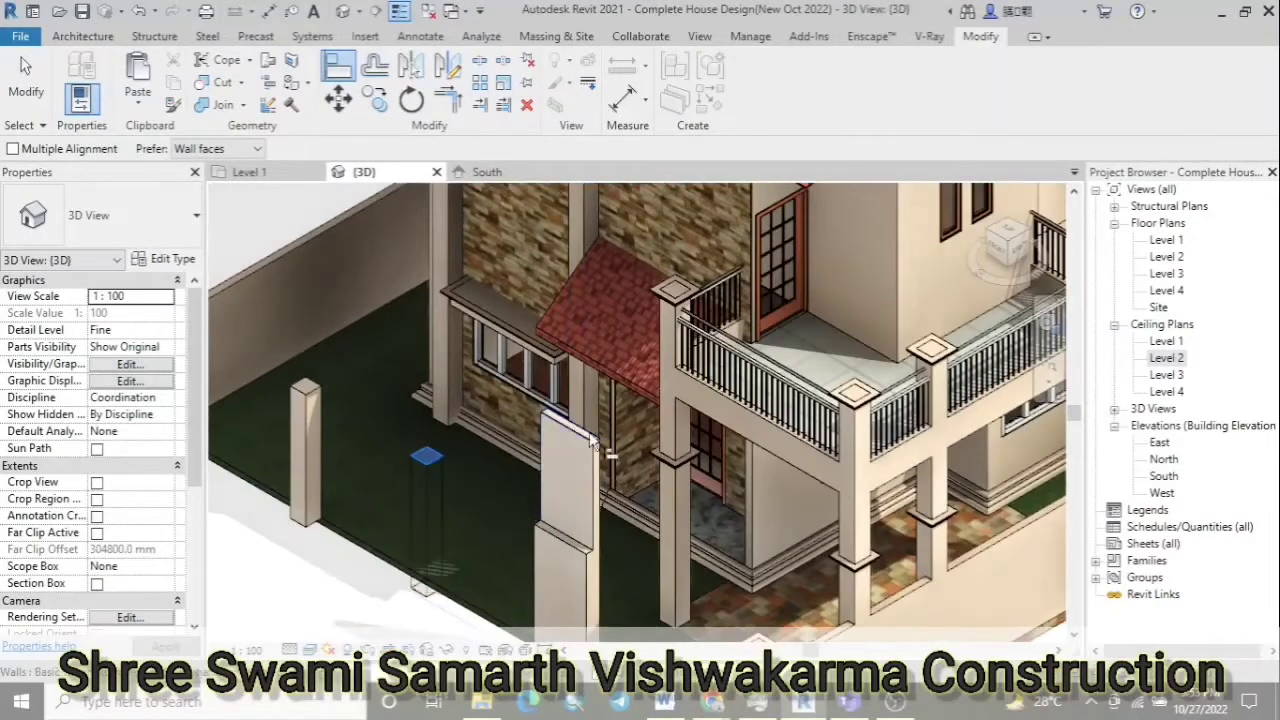
scroll(590, 440, down, 5)
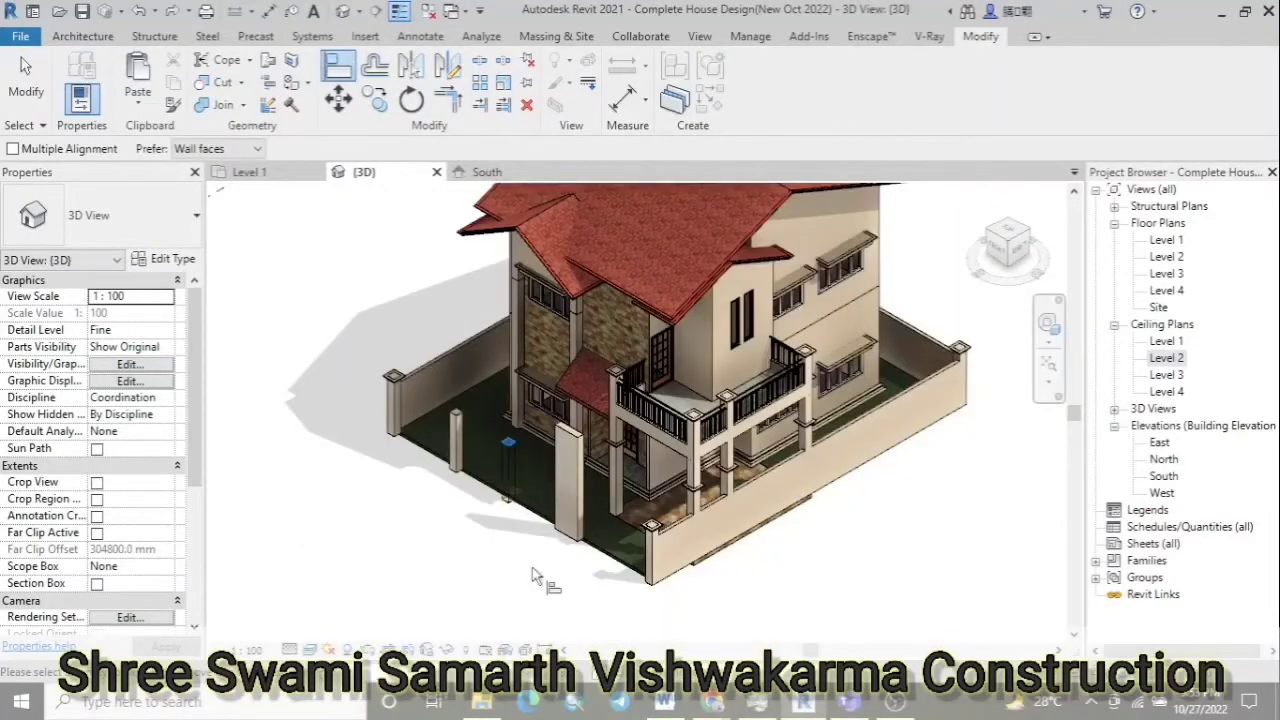
scroll(577, 428, up, 4)
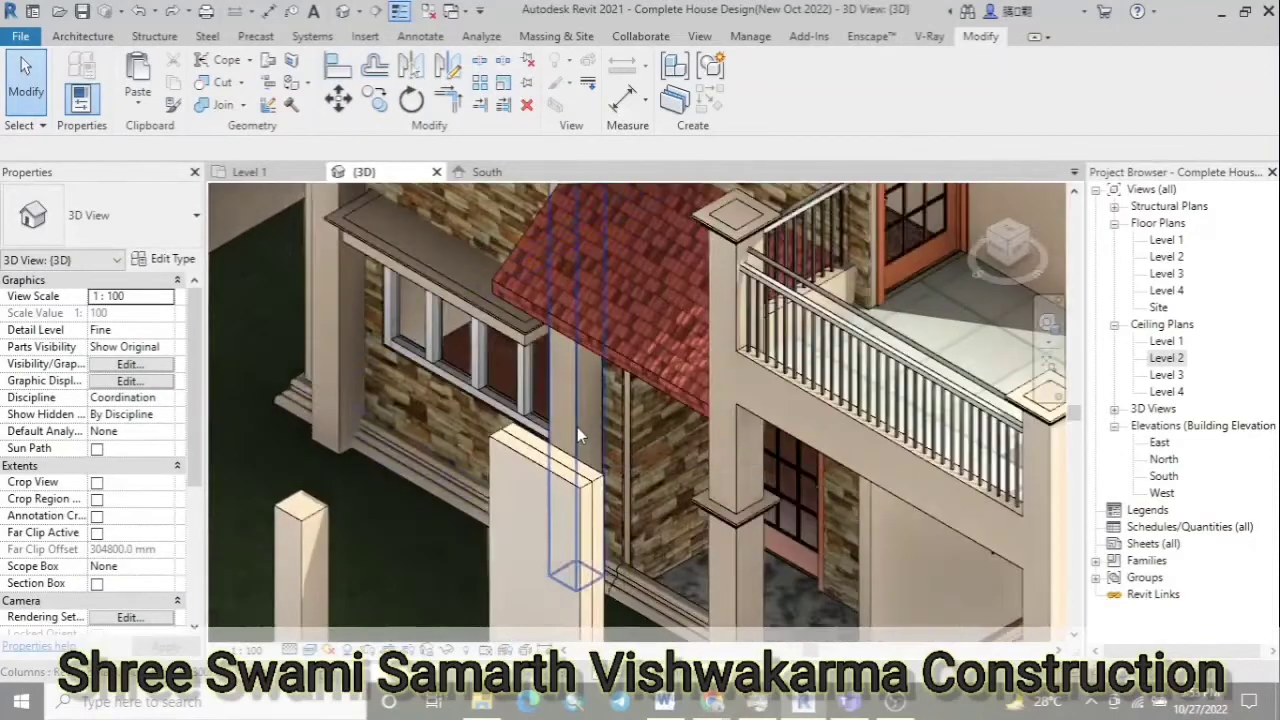
key(a)
key(l)
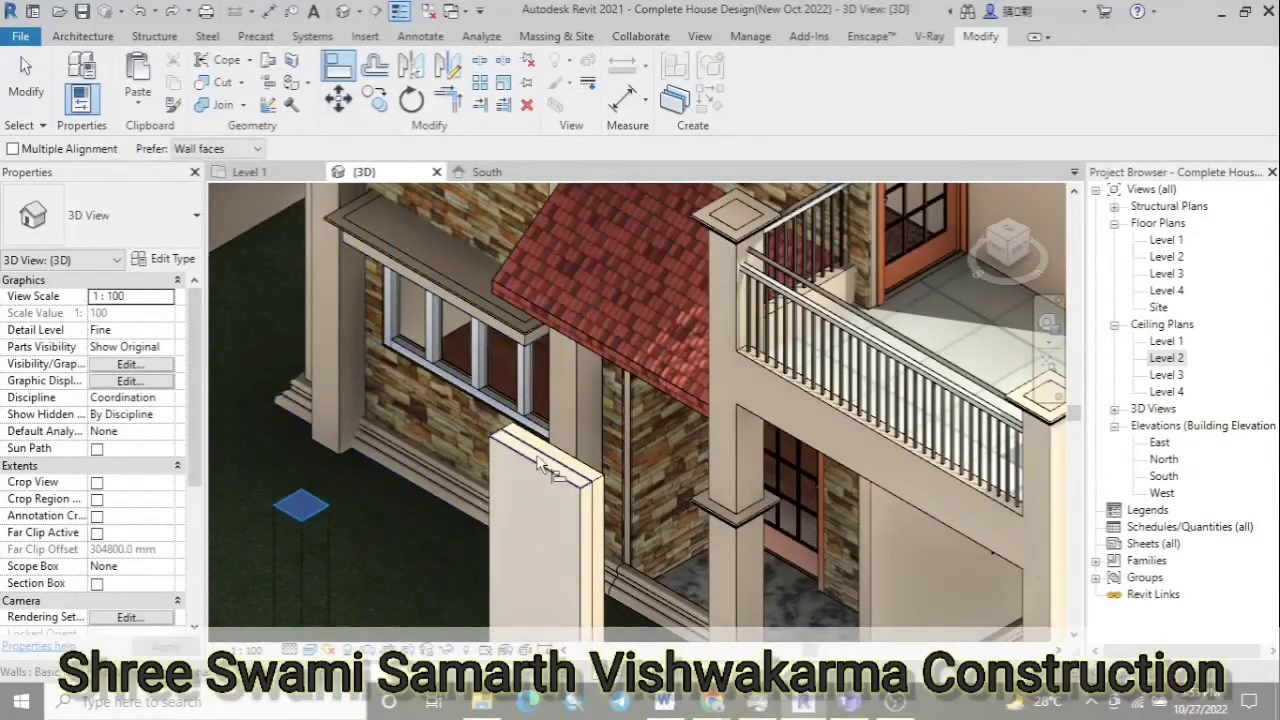
scroll(555, 457, down, 3)
key(Escape)
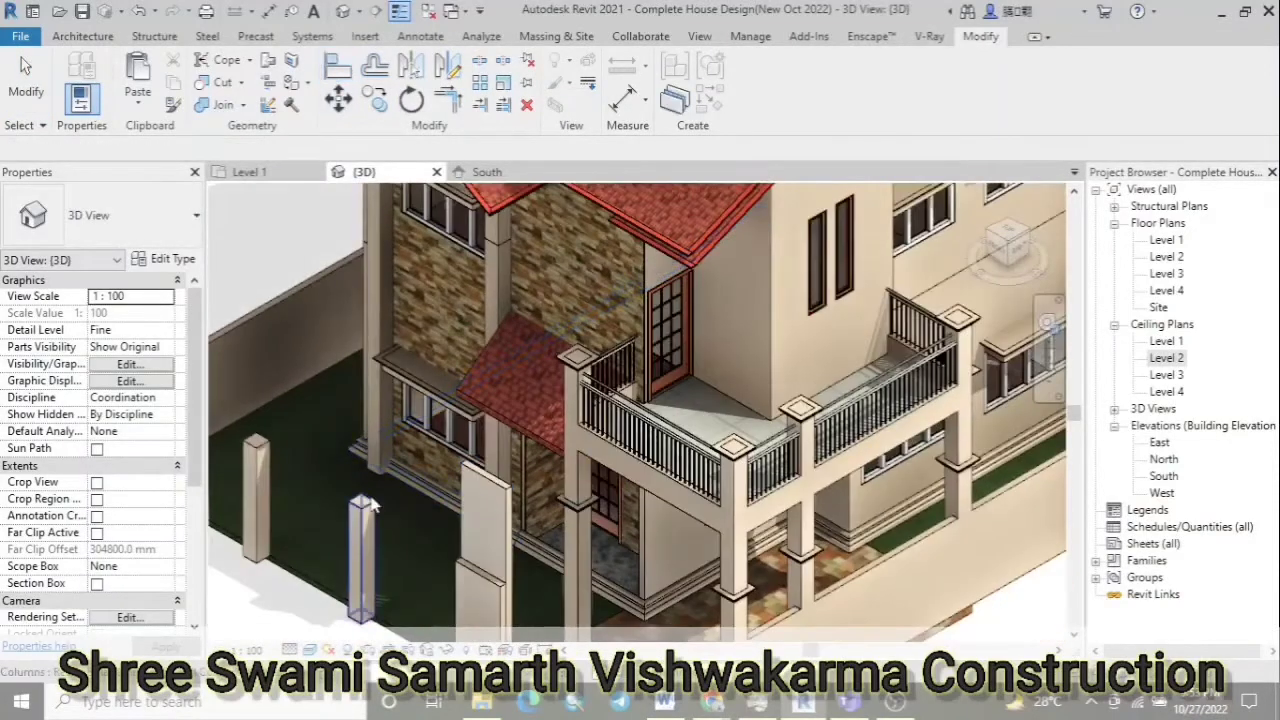
Run Join Geometry (JG), end it, and switch to the Level 1 floor plan
scroll(495, 485, down, 3)
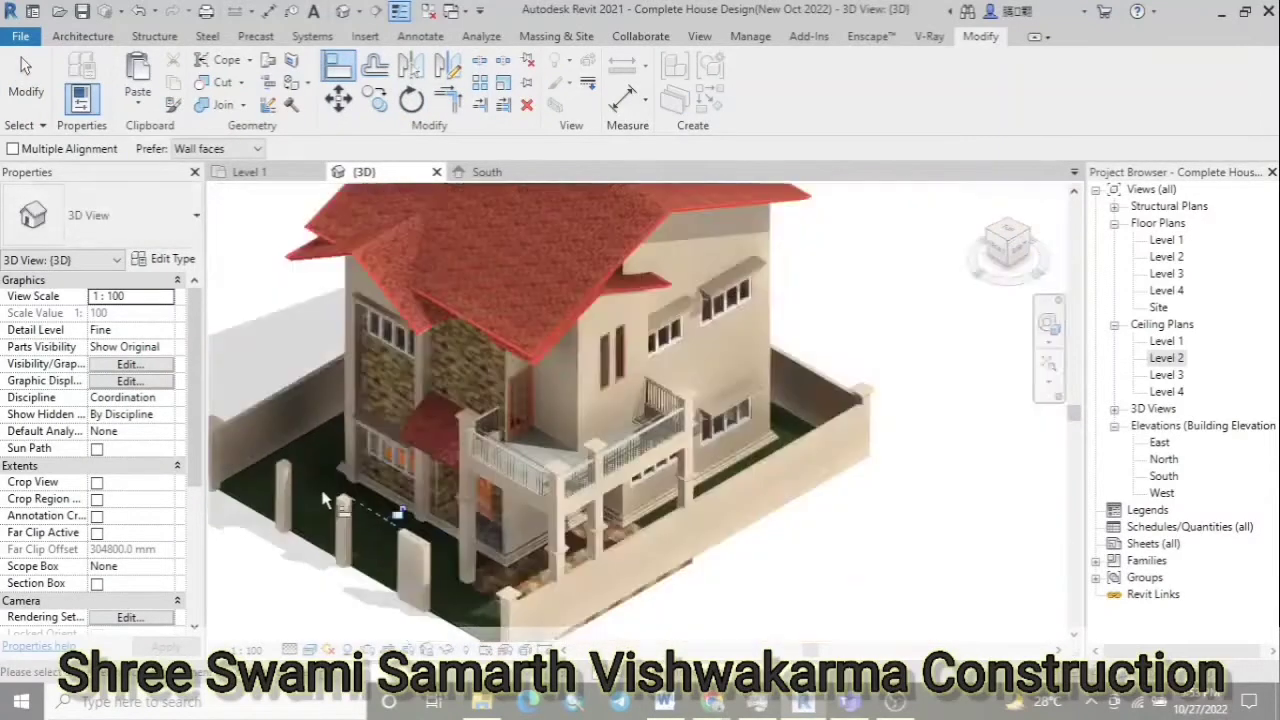
scroll(360, 460, up, 3)
scroll(350, 453, up, 2)
key(j)
key(g)
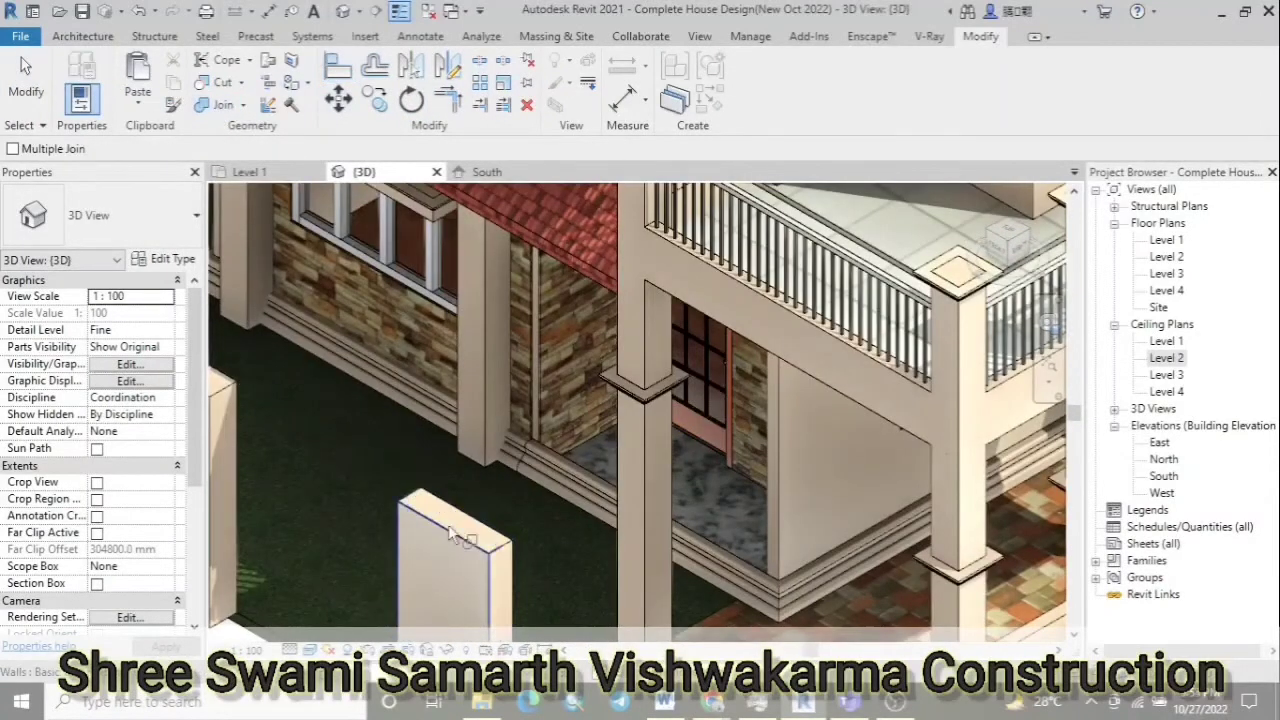
scroll(452, 533, down, 5)
scroll(452, 533, down, 3)
key(Escape)
key(ctrl+Tab)
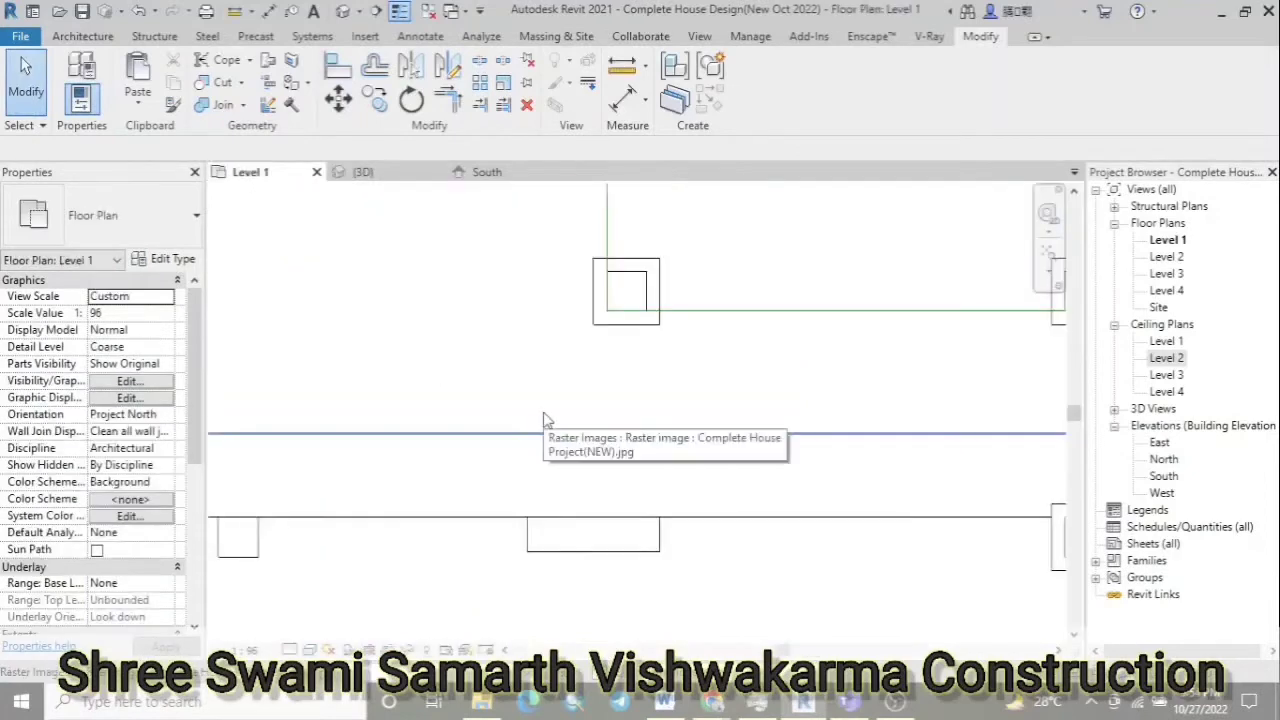
scroll(545, 420, down, 2)
Draw a Decoration Wall across the pier box's front edge on Level 1
click(95, 36)
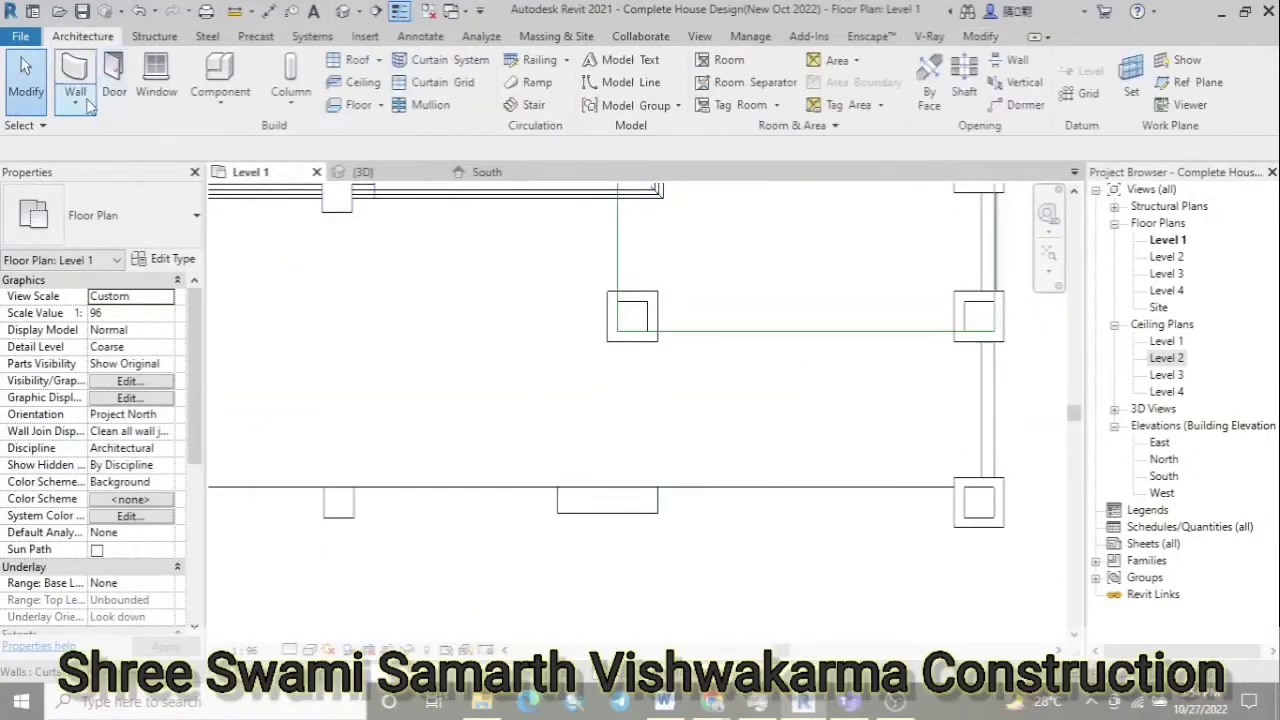
click(77, 80)
click(100, 215)
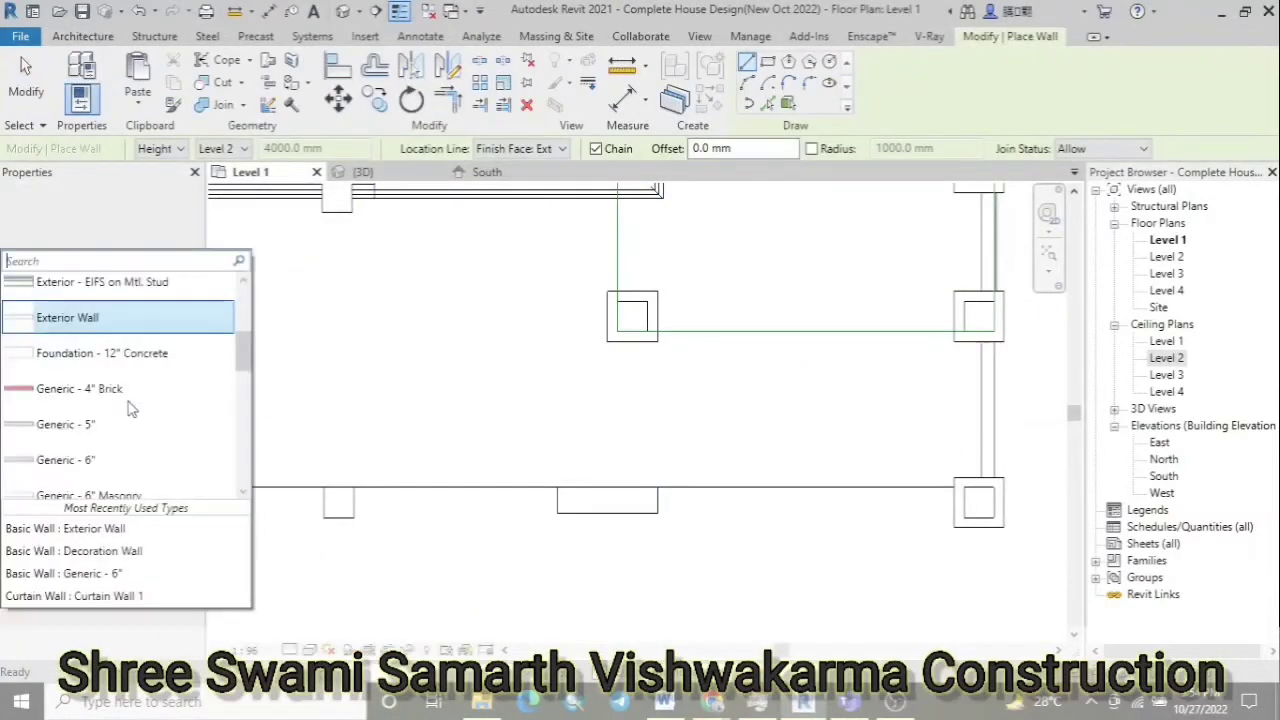
click(60, 608)
scroll(603, 521, up, 5)
click(460, 497)
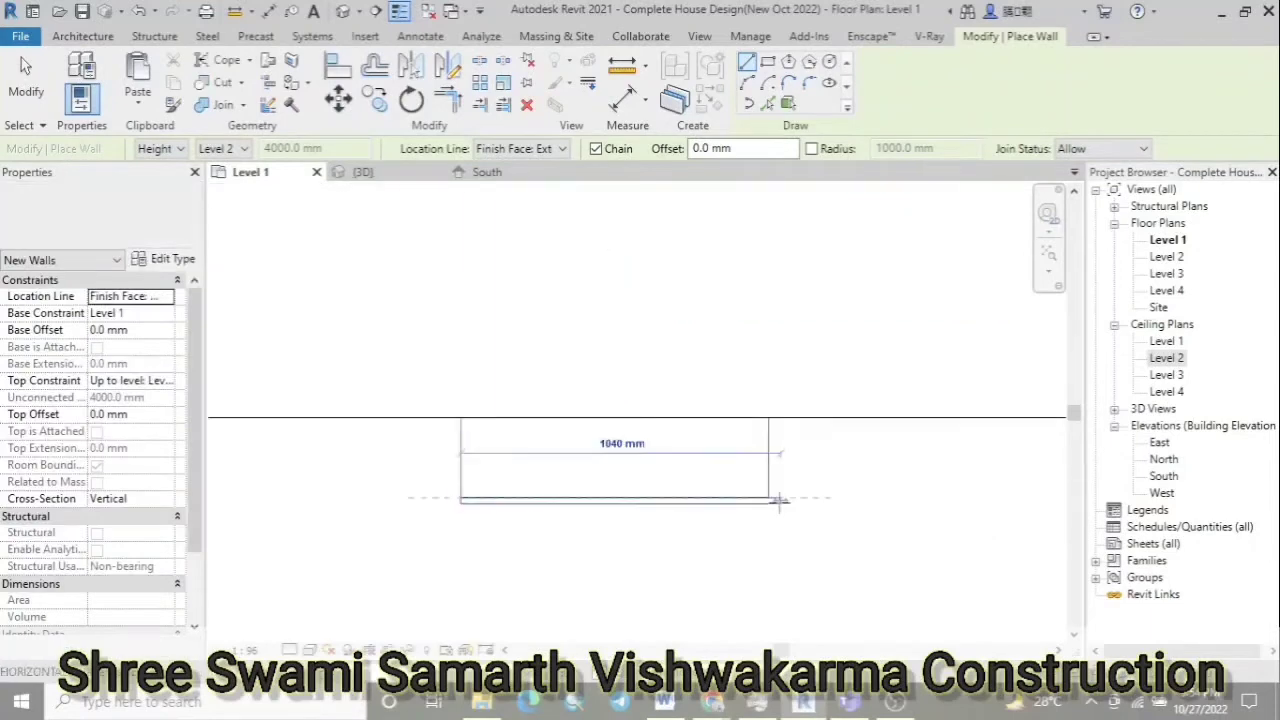
click(768, 497)
scroll(573, 570, down, 2)
Inspect the new stone pier wall in 3D and select it
click(363, 172)
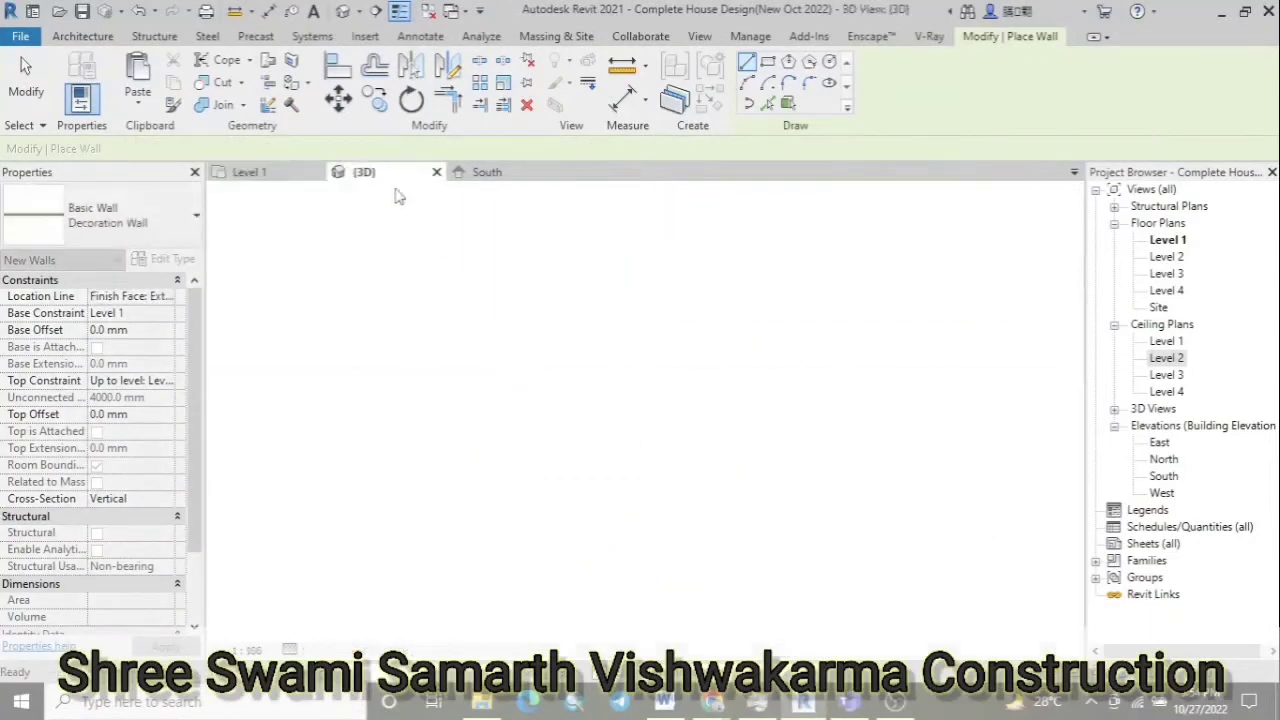
key(a)
key(l)
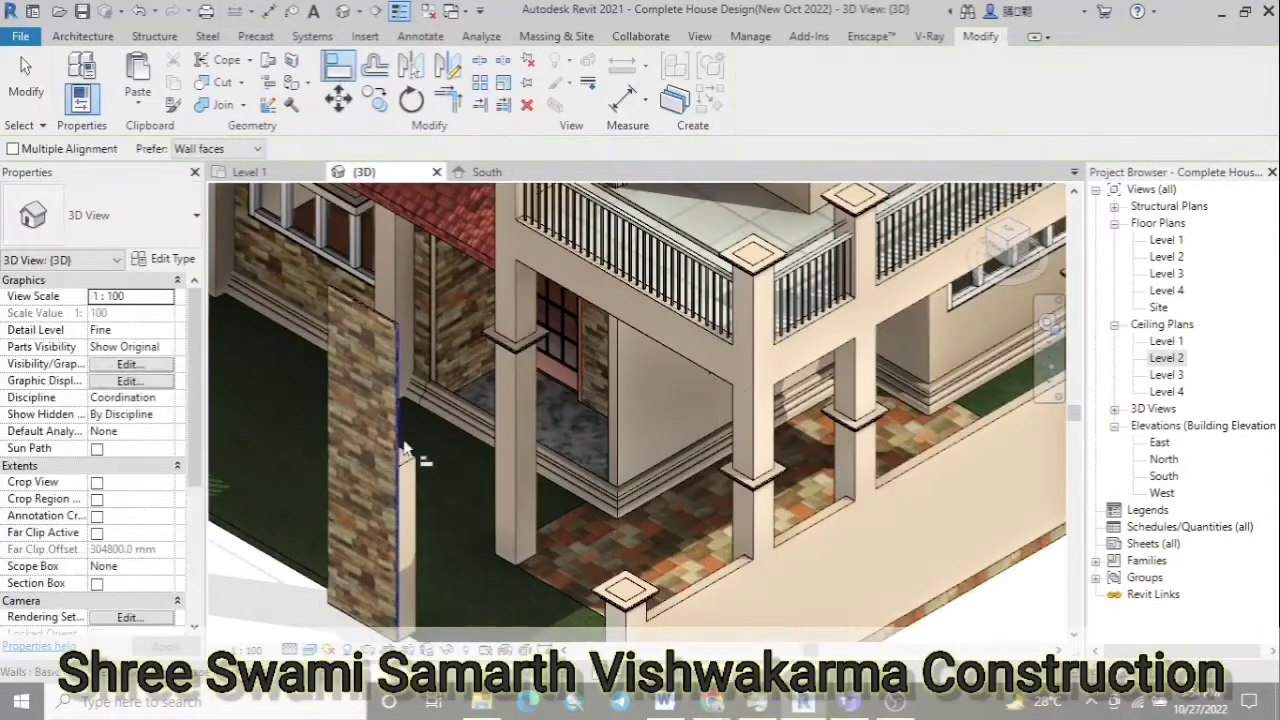
scroll(407, 462, up, 3)
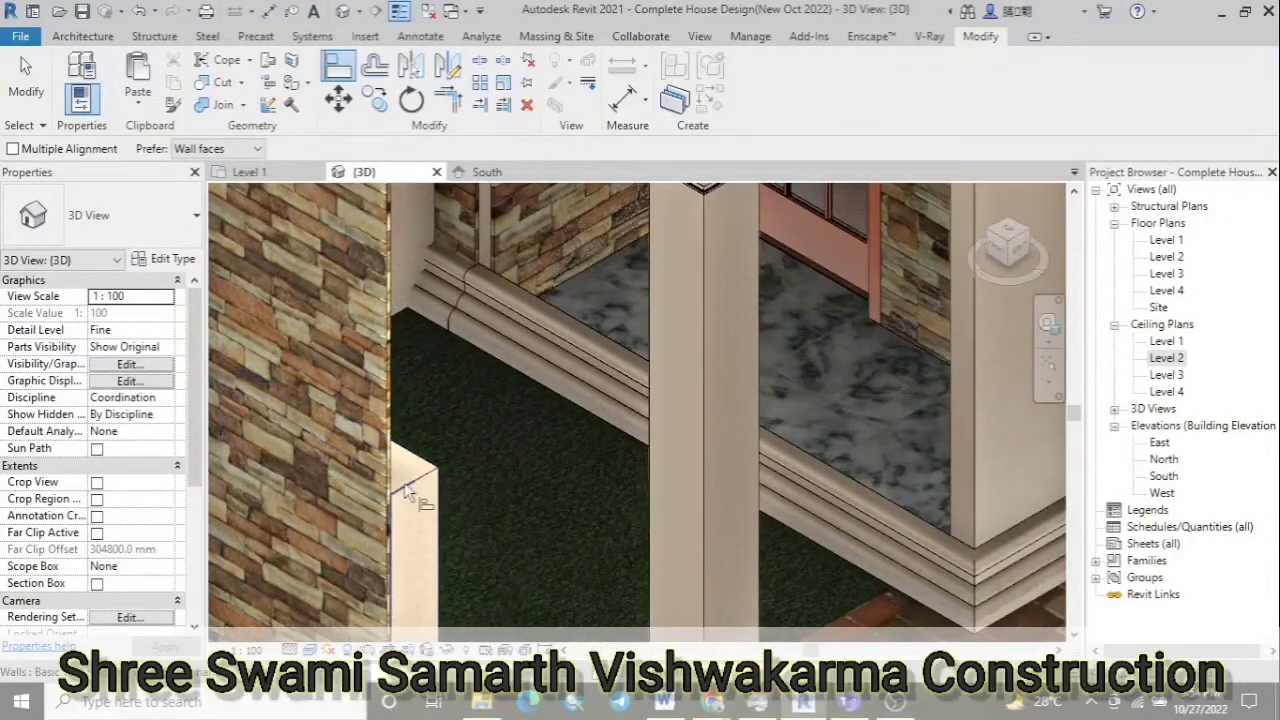
scroll(407, 462, down, 3)
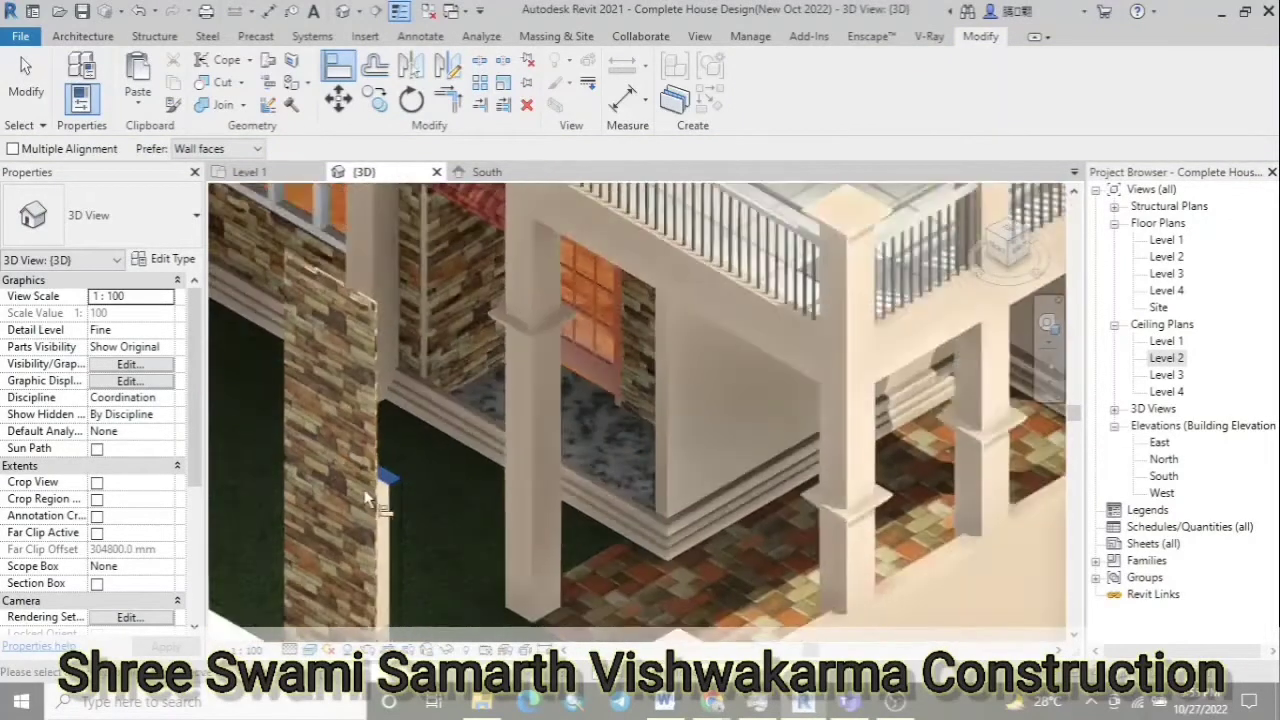
scroll(407, 462, down, 3)
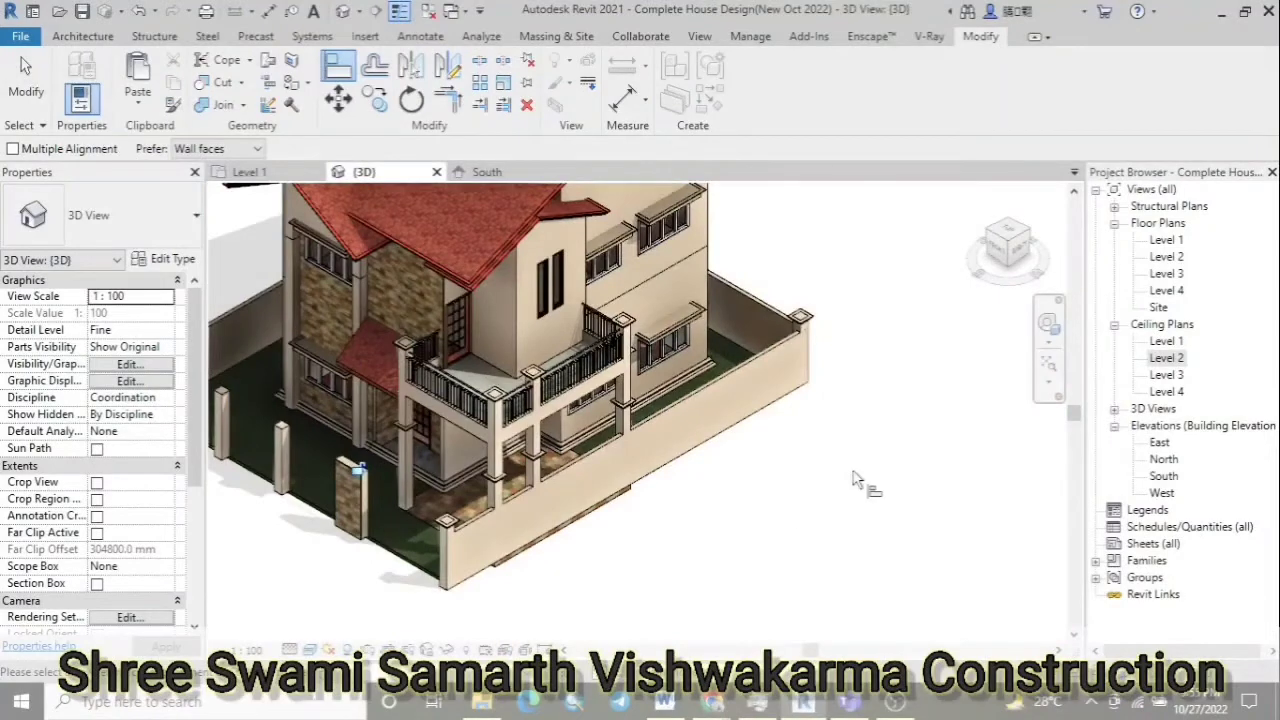
key(Escape)
click(352, 488)
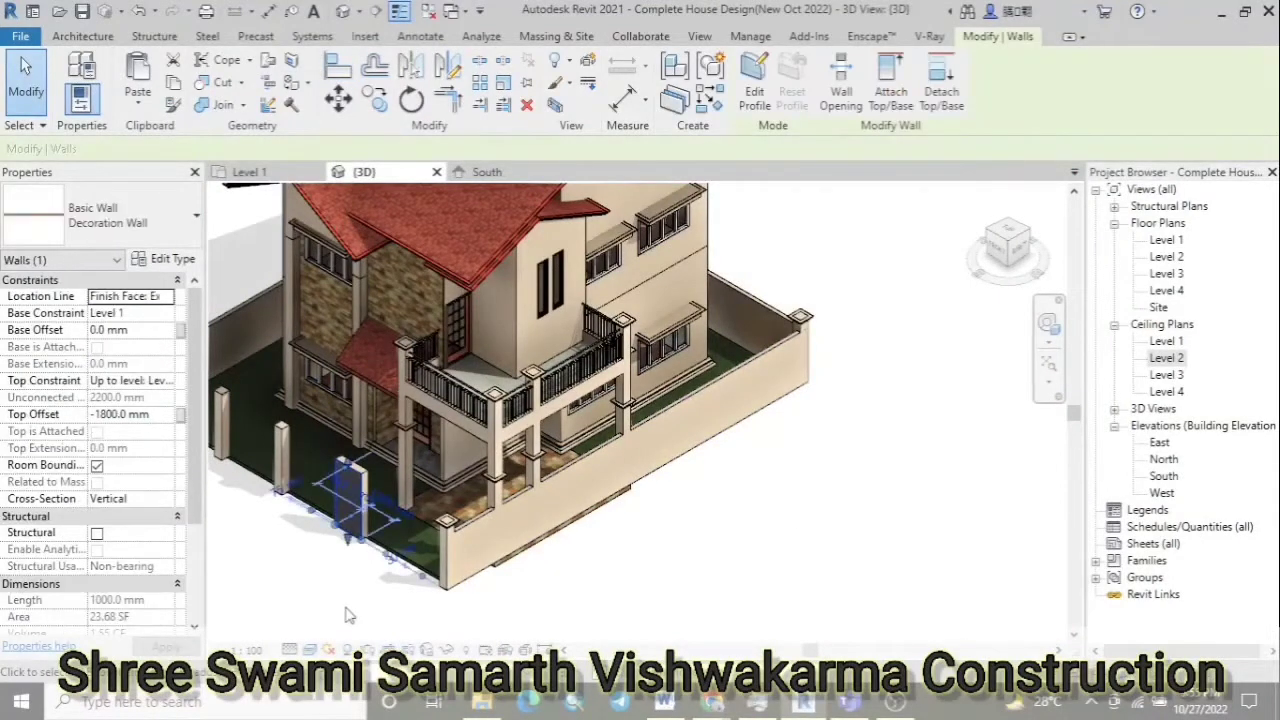
Try a similar wall along the box's lower edge, dismissing the joining error
click(260, 172)
key(c)
key(s)
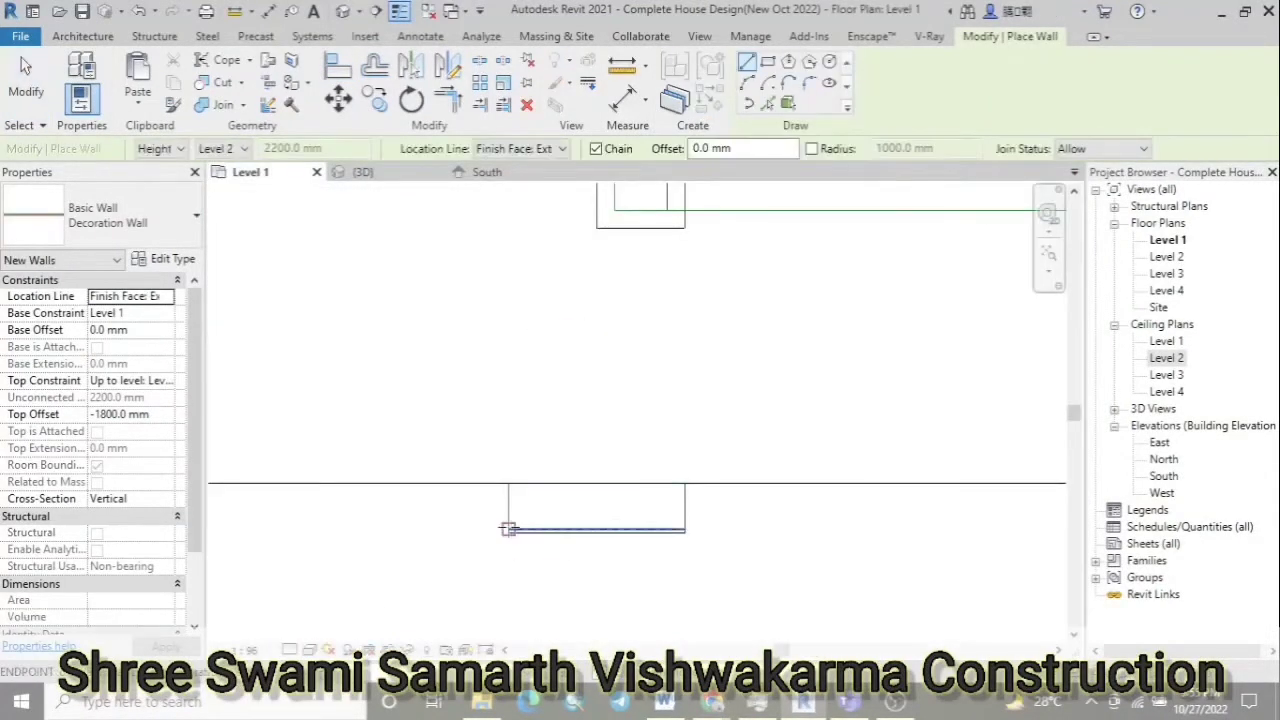
click(508, 483)
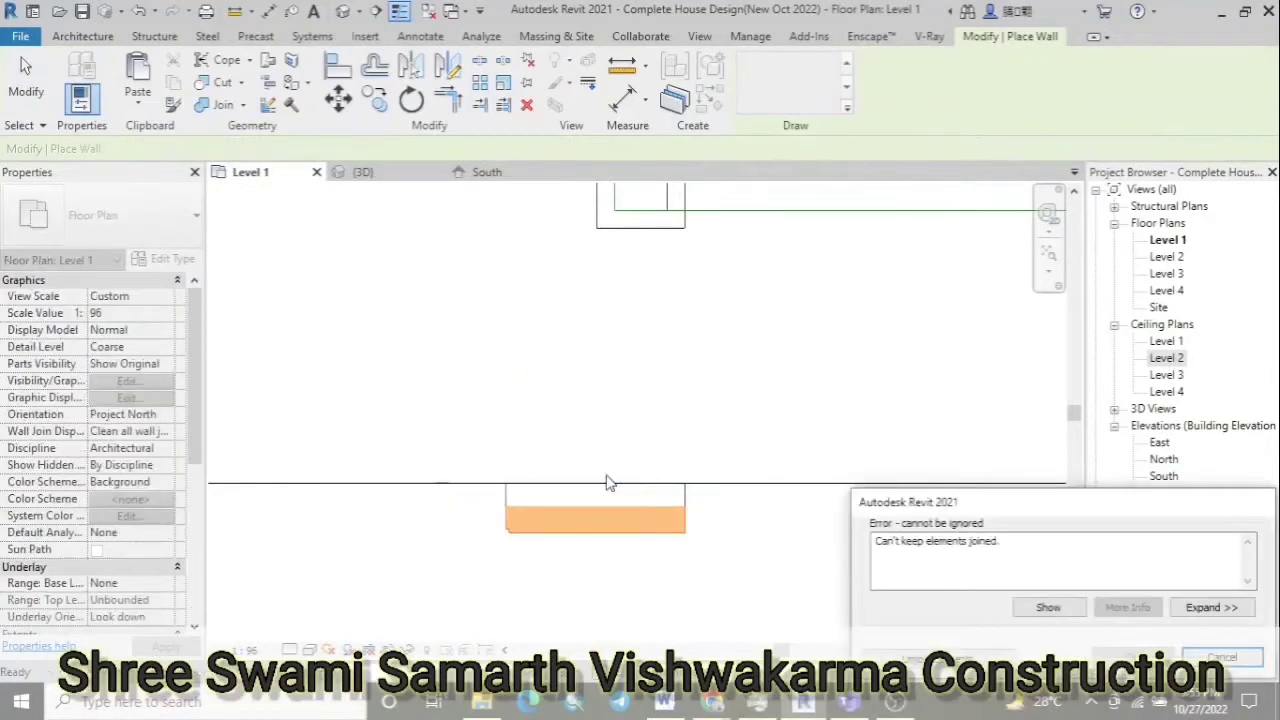
click(1253, 657)
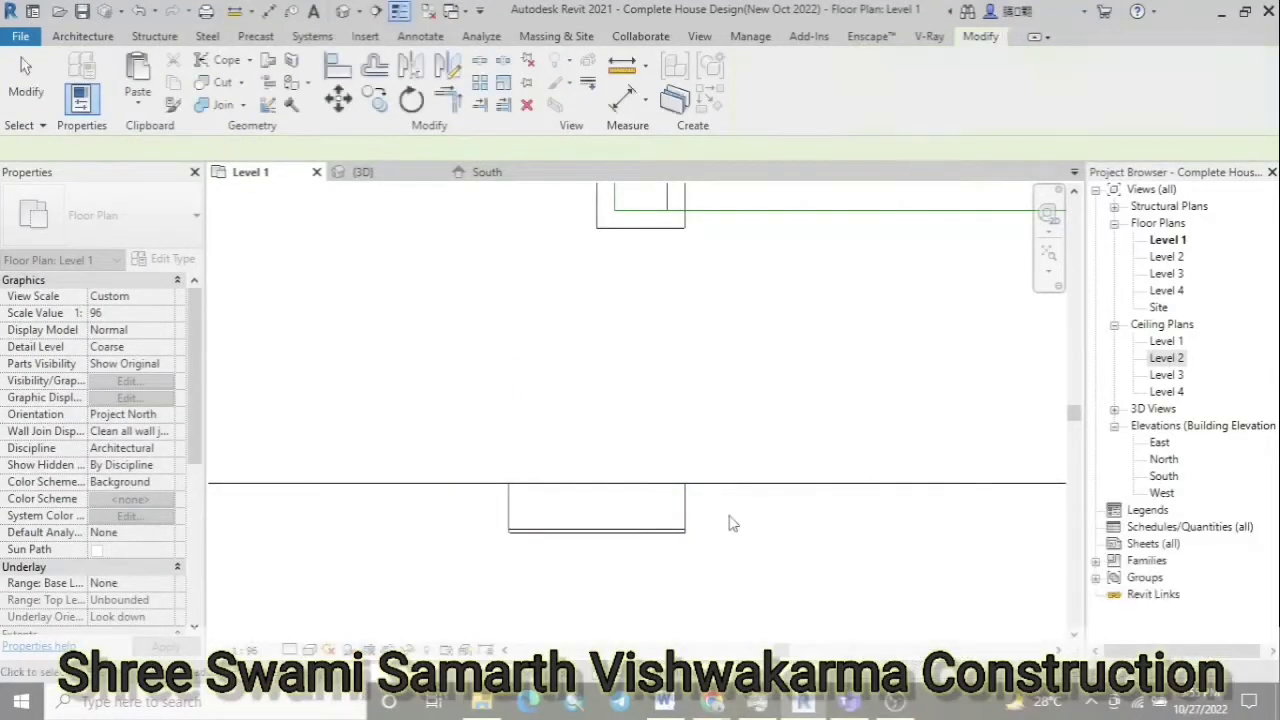
scroll(523, 520, up, 3)
click(530, 579)
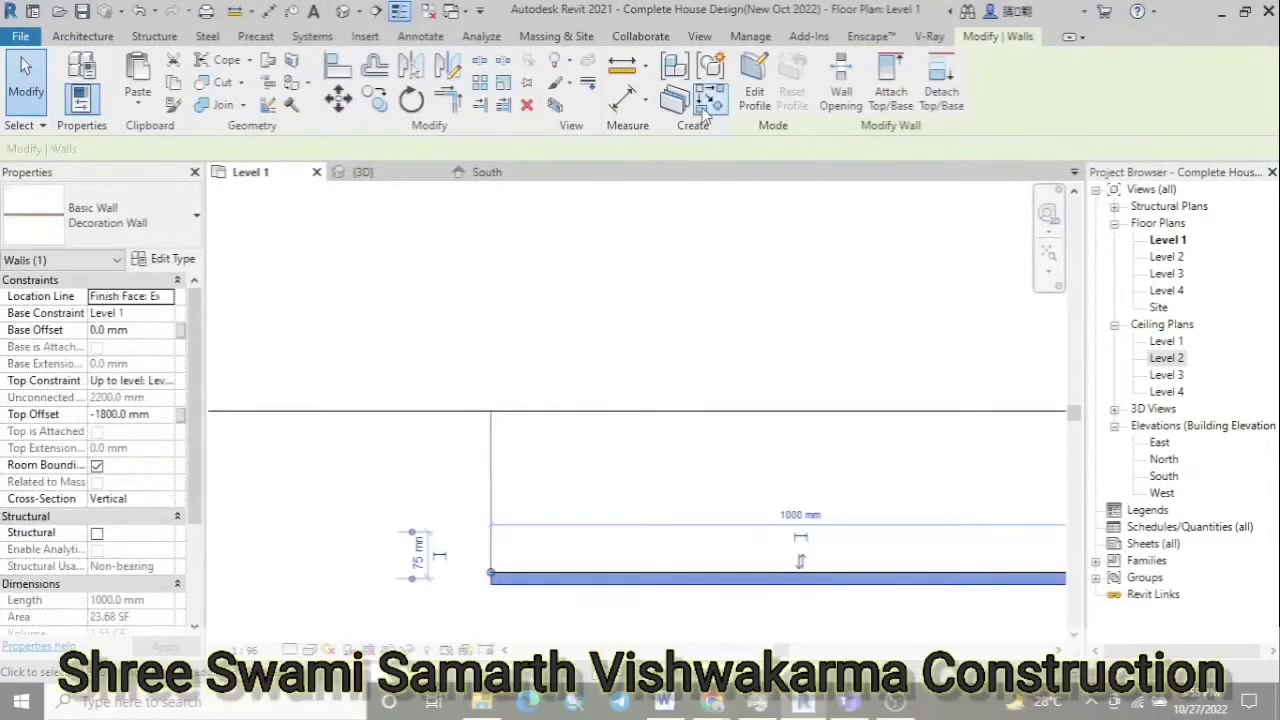
Add a similar Decoration Wall along the pier edge and check it in 3D
key(c)
key(s)
click(516, 560)
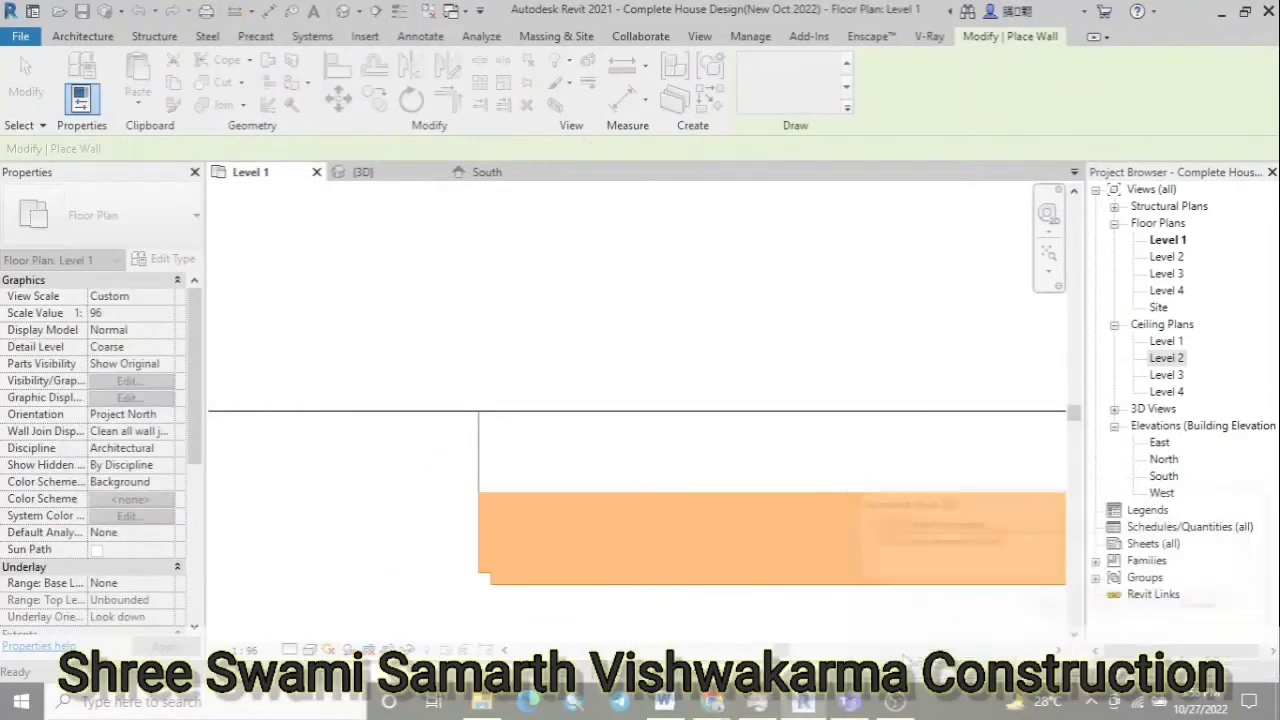
key(Escape)
click(391, 178)
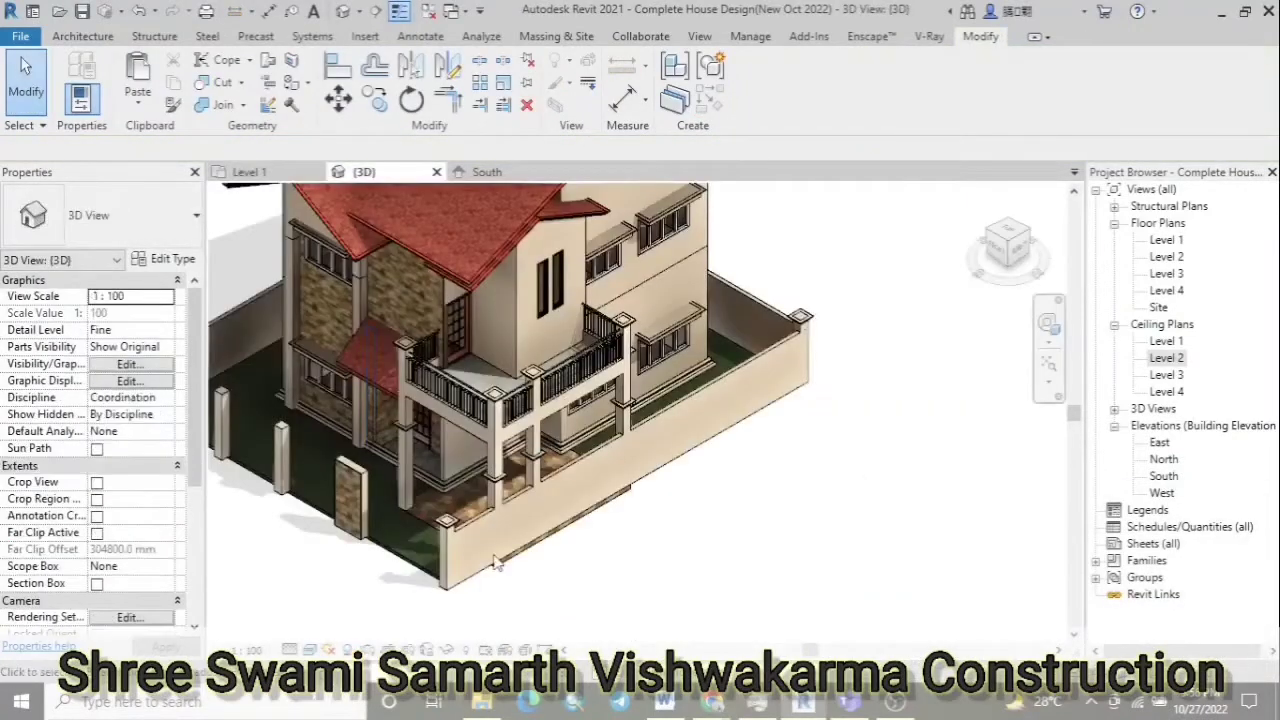
click(301, 180)
Draw another similar Decoration Wall between the pier's upper corners on Level 1
click(481, 515)
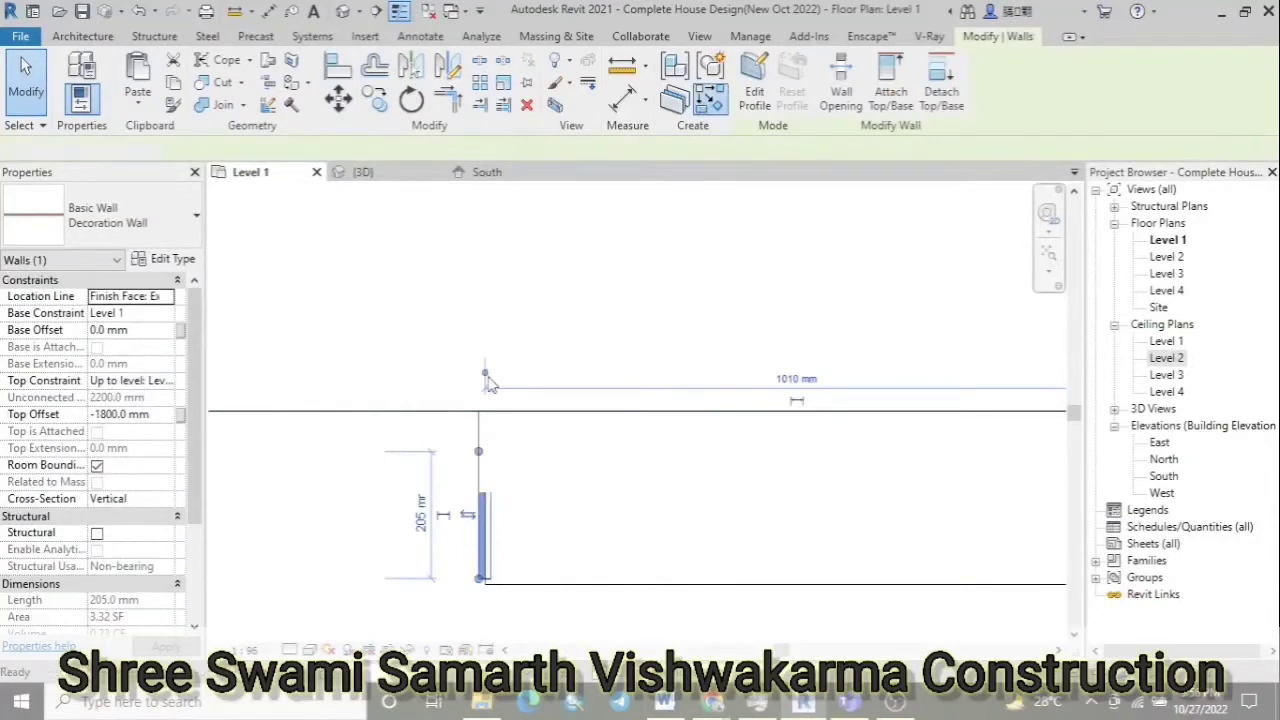
key(c)
key(s)
click(485, 408)
click(727, 408)
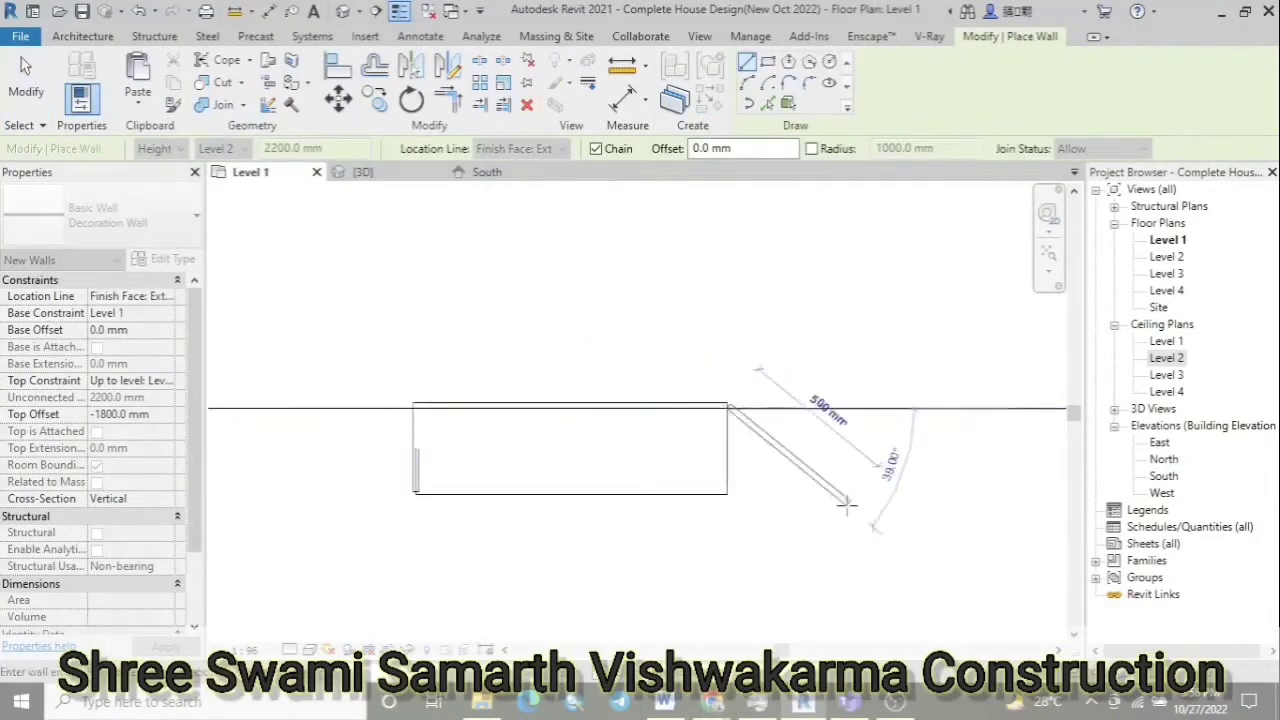
key(Escape)
Zoom around the 3D pier and select the casework post caps
click(400, 176)
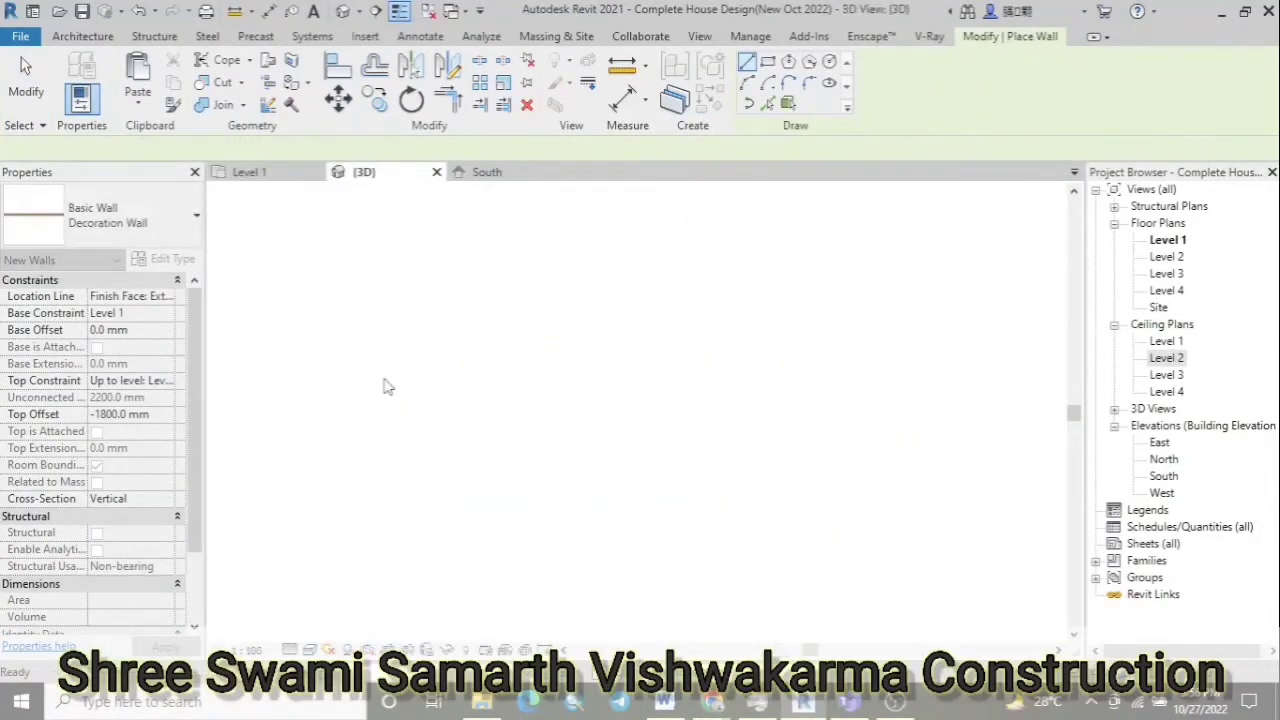
scroll(388, 386, up, 5)
scroll(388, 386, up, 2)
scroll(388, 386, up, 5)
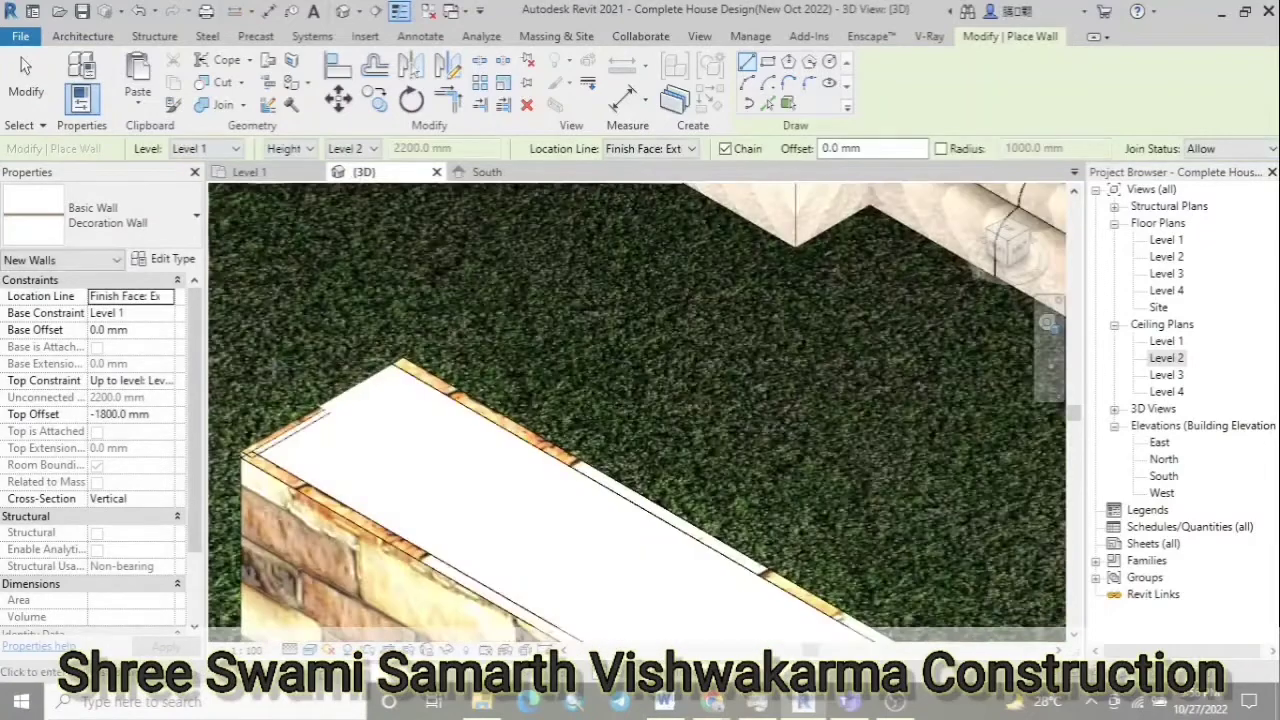
scroll(545, 545, down, 3)
scroll(545, 545, down, 3)
scroll(545, 545, down, 2)
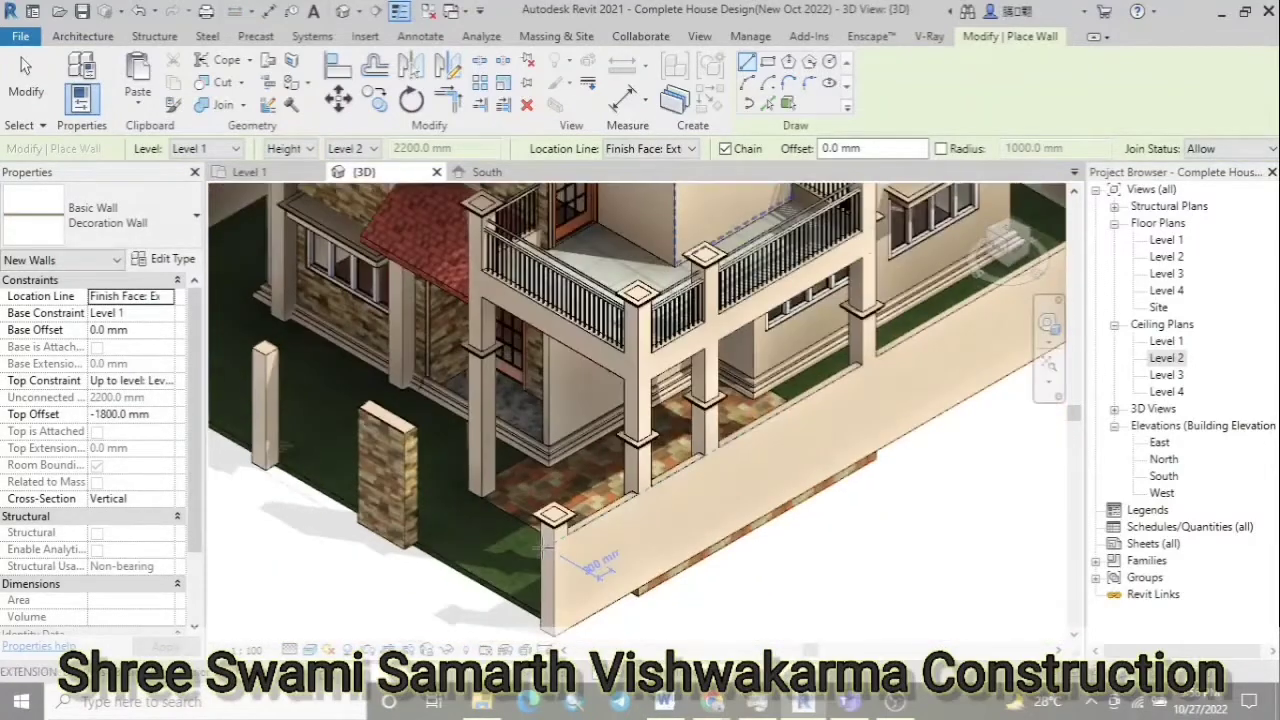
scroll(545, 545, down, 2)
key(Escape)
key(Escape)
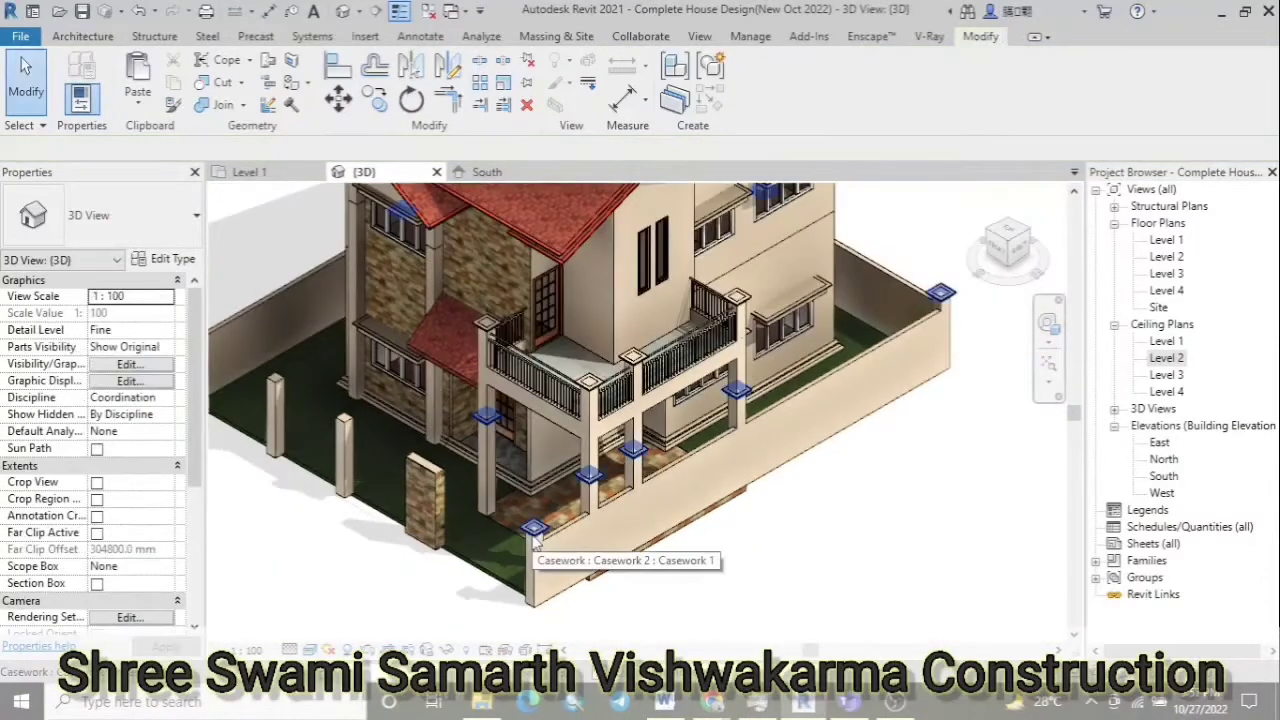
click(535, 527)
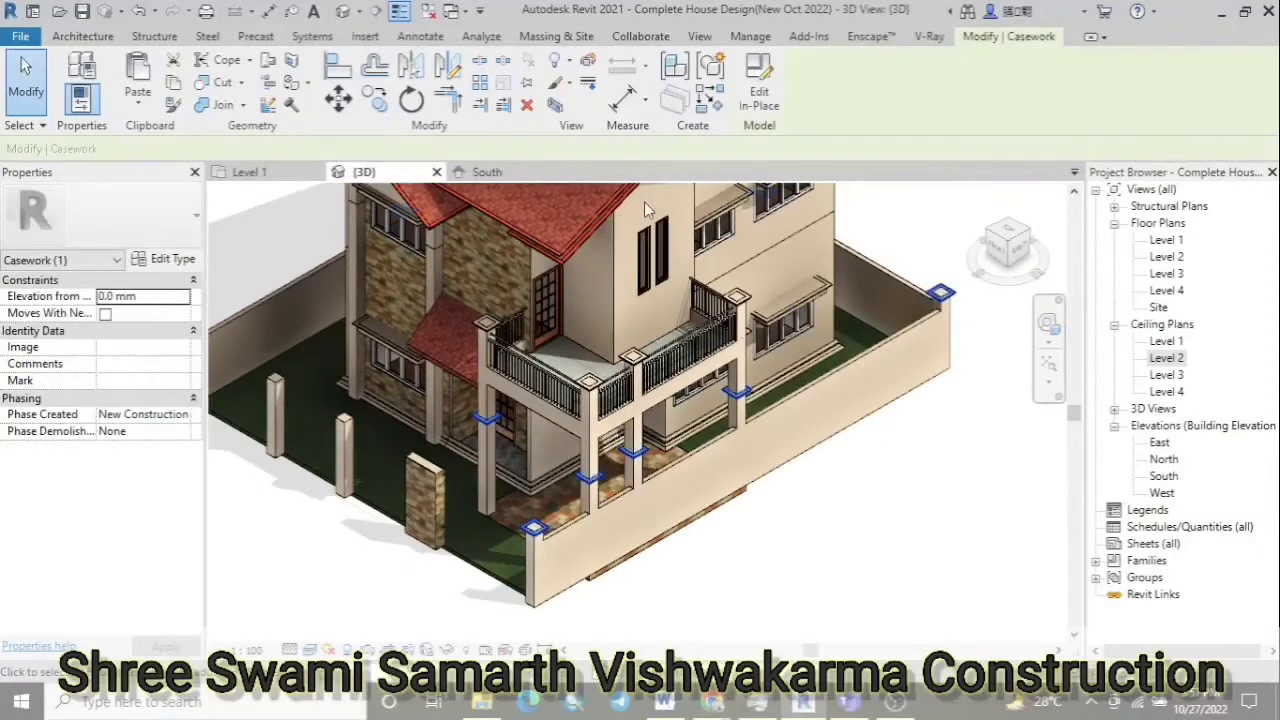
Open the post caps for in-place editing and zoom in on the pillar
double_click(884, 457)
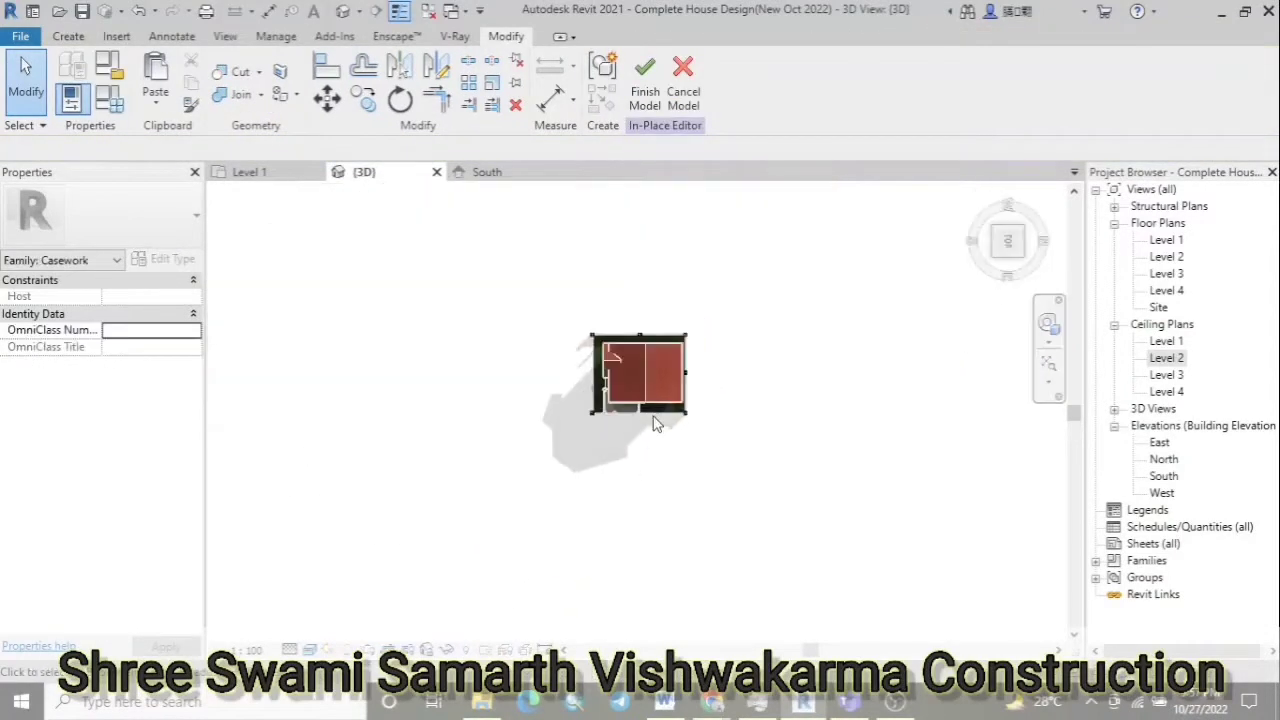
scroll(655, 421, up, 1)
scroll(655, 420, up, 3)
scroll(655, 412, up, 2)
scroll(620, 395, up, 2)
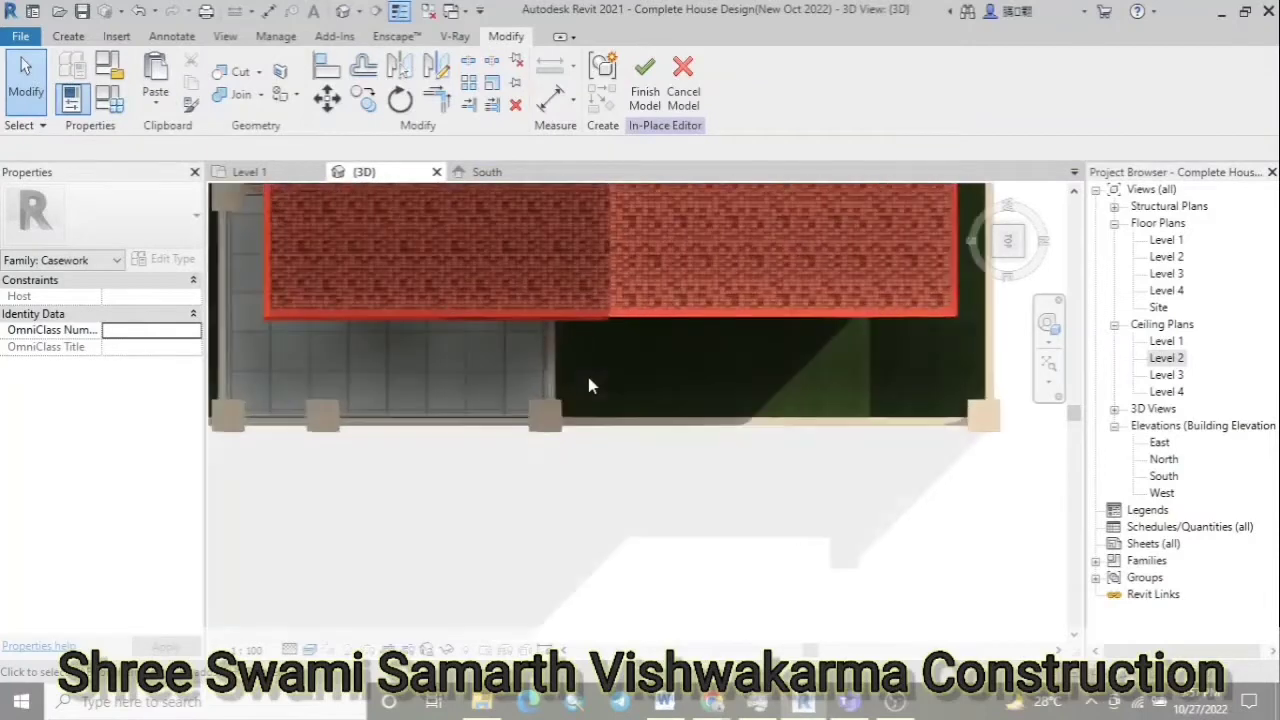
scroll(559, 509, down, 4)
scroll(559, 509, down, 2)
scroll(445, 395, up, 3)
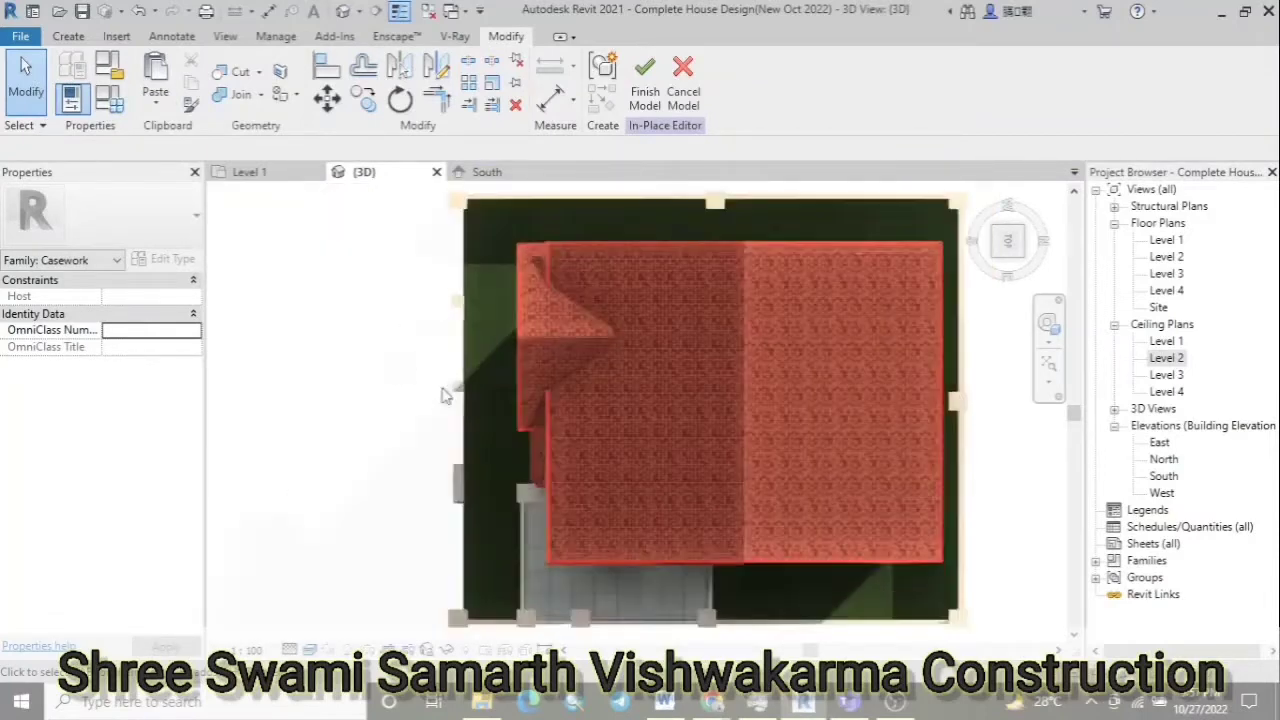
scroll(458, 600, up, 3)
scroll(458, 605, up, 2)
Select the sweep at the house's corner and start a copy, then cancel it
click(457, 606)
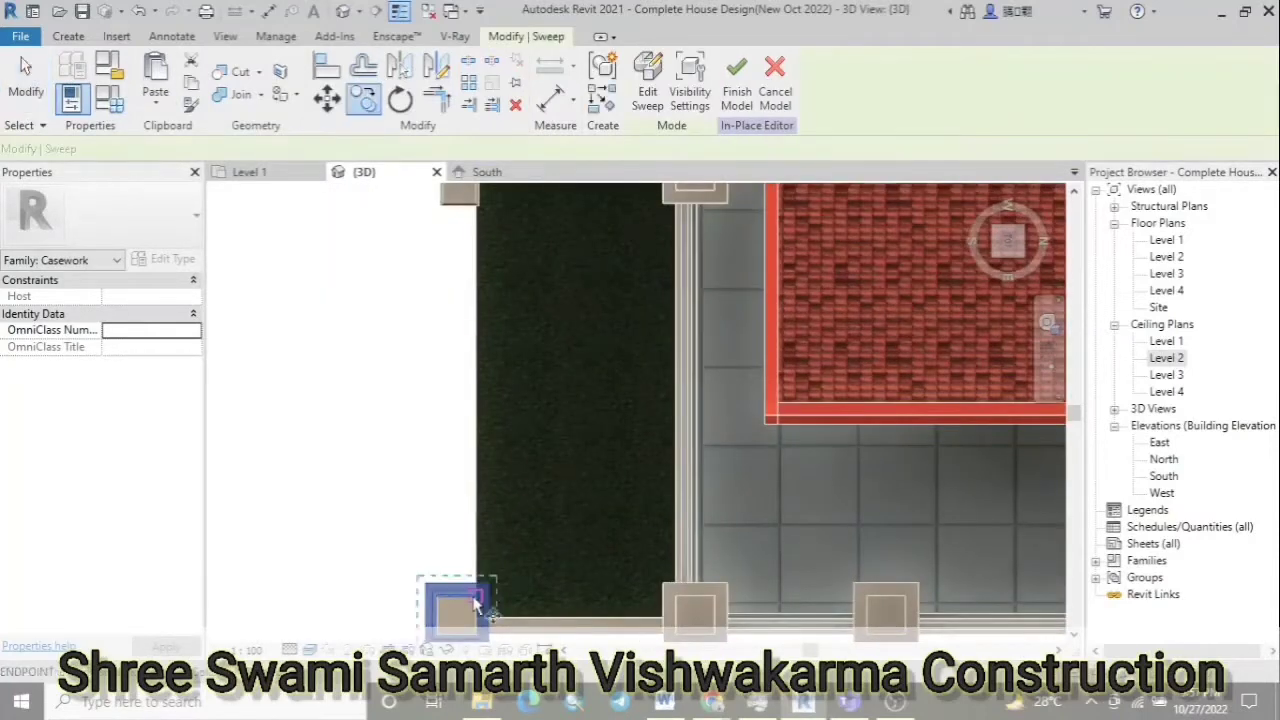
key(c)
key(o)
scroll(384, 558, down, 2)
scroll(405, 350, up, 3)
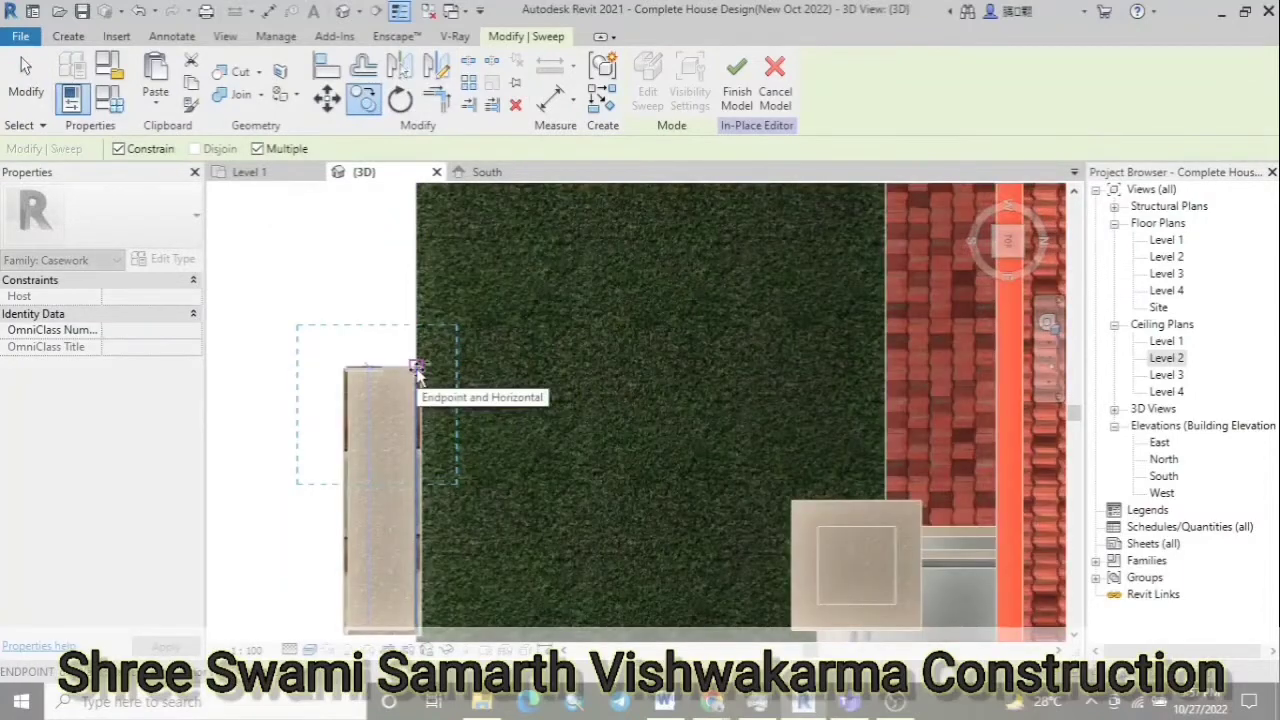
scroll(383, 500, down, 2)
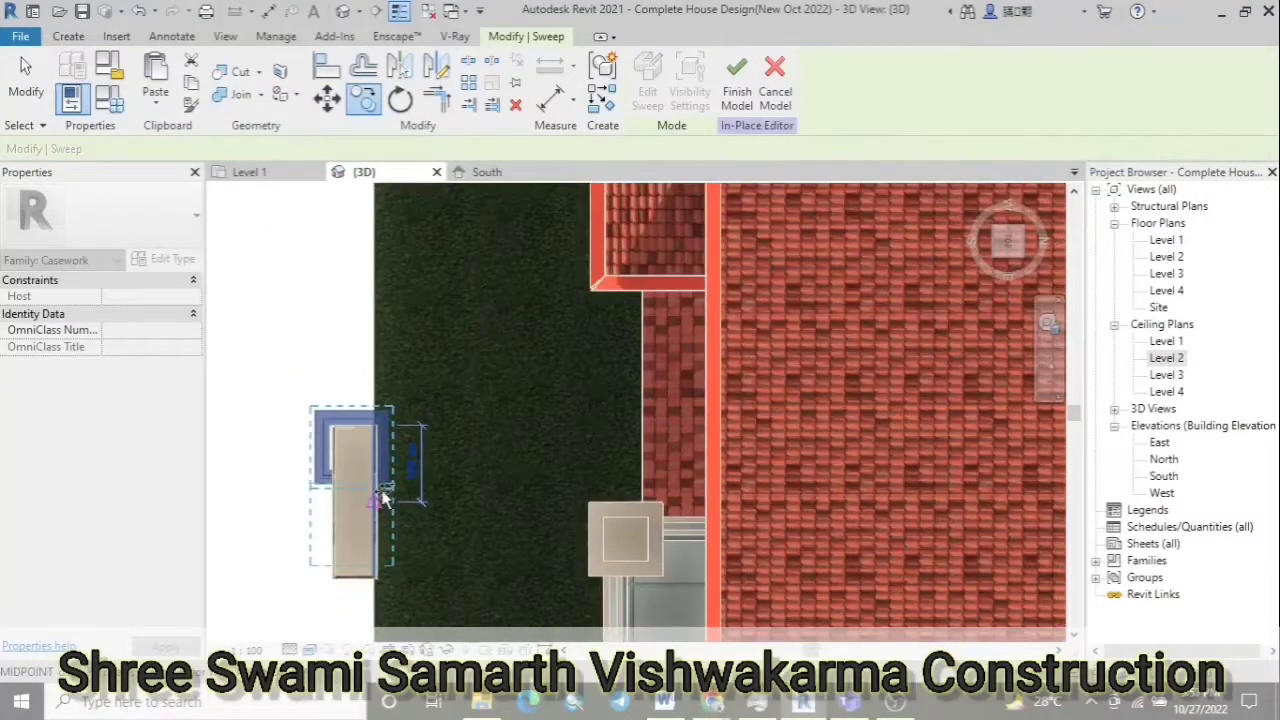
scroll(386, 363, up, 2)
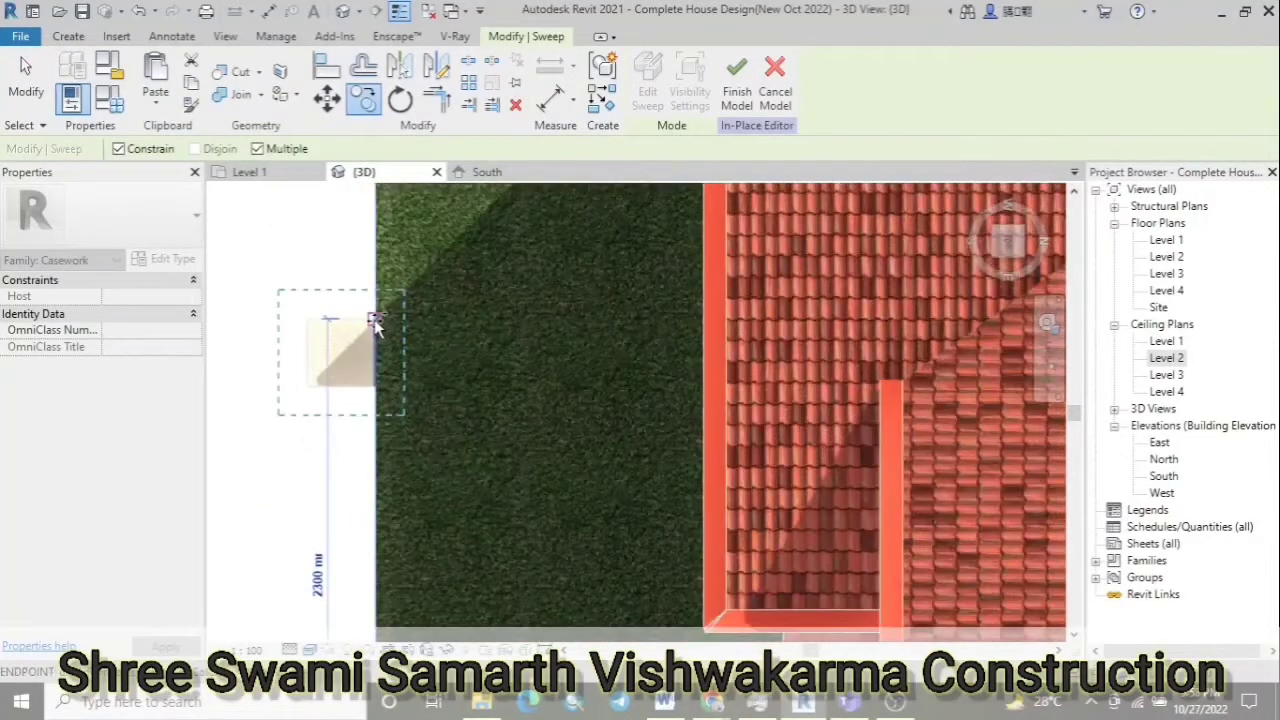
scroll(341, 447, down, 2)
scroll(340, 430, up, 1)
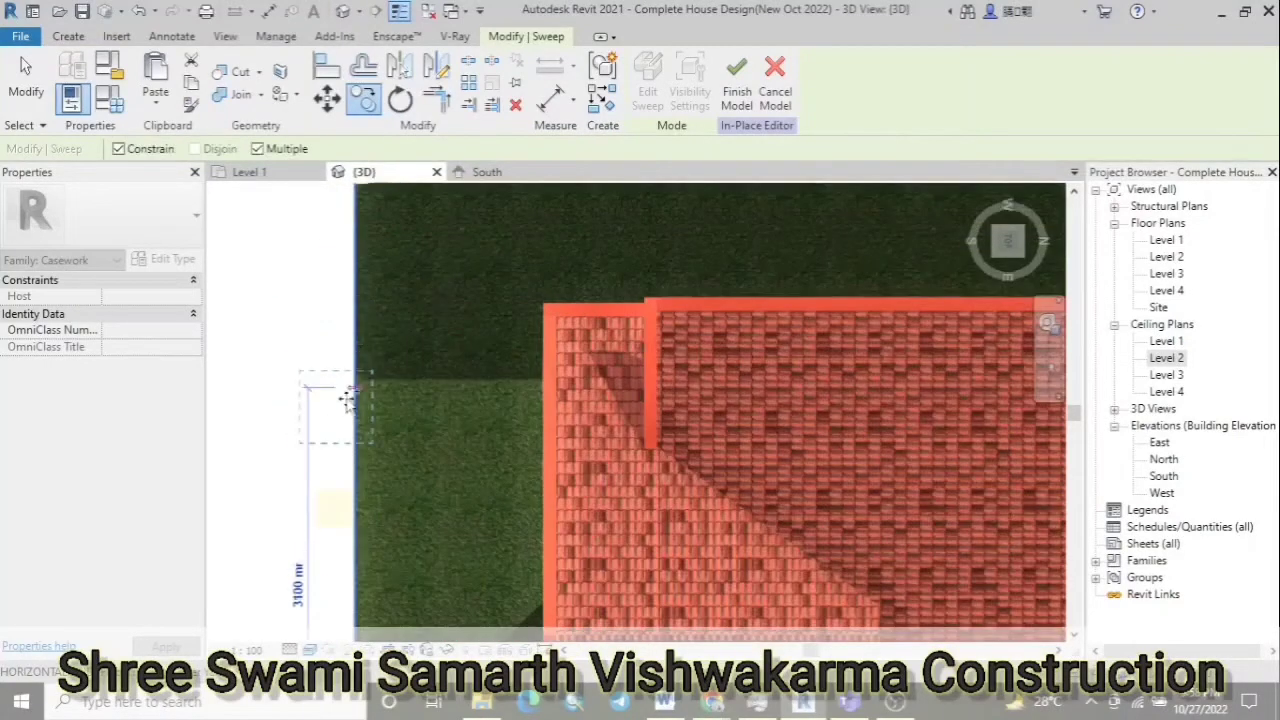
scroll(350, 485, down, 1)
scroll(300, 380, down, 1)
scroll(329, 334, down, 1)
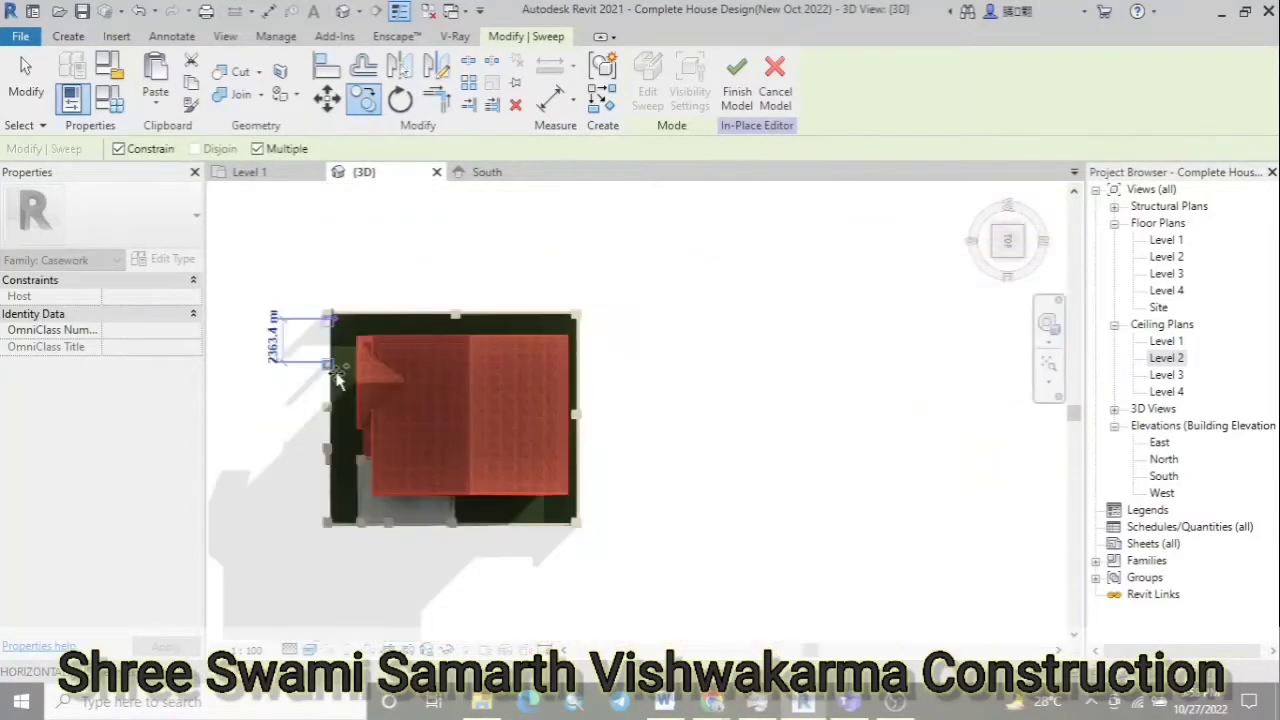
scroll(329, 323, up, 5)
key(Escape)
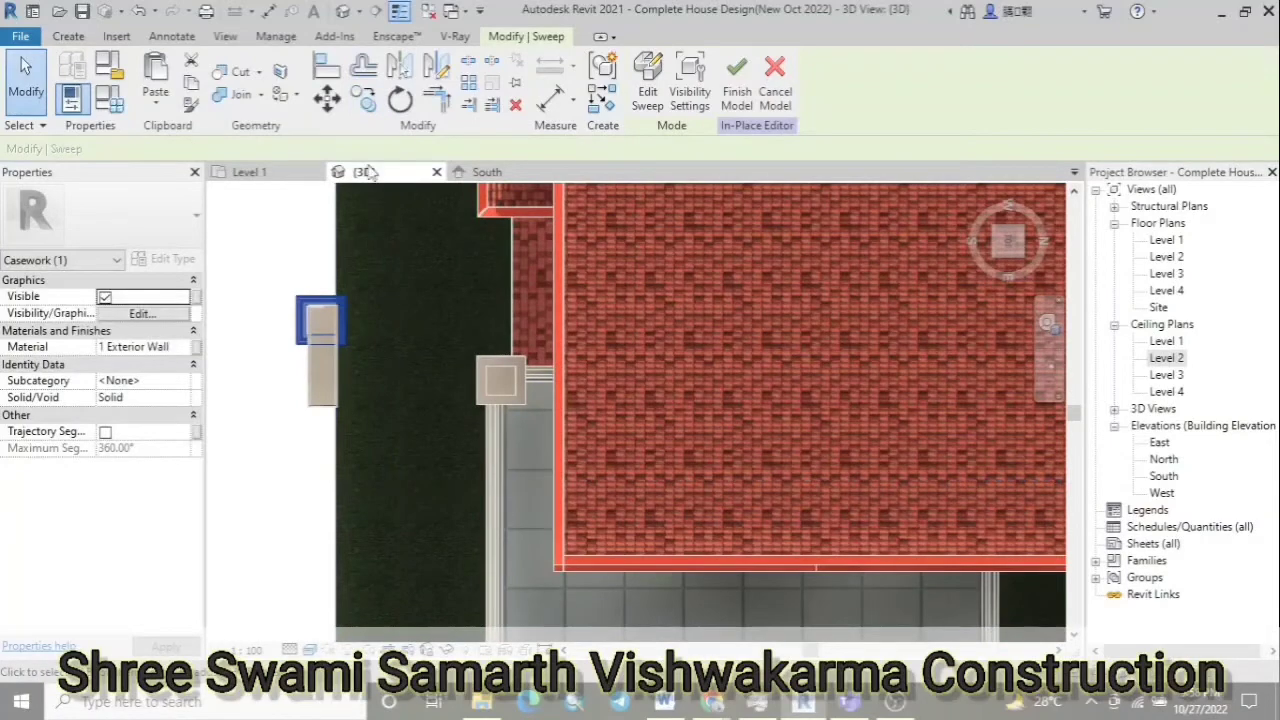
Select the corner gate pillar and rotate it, abandoning the pending copy
key(c)
key(o)
scroll(343, 420, down, 2)
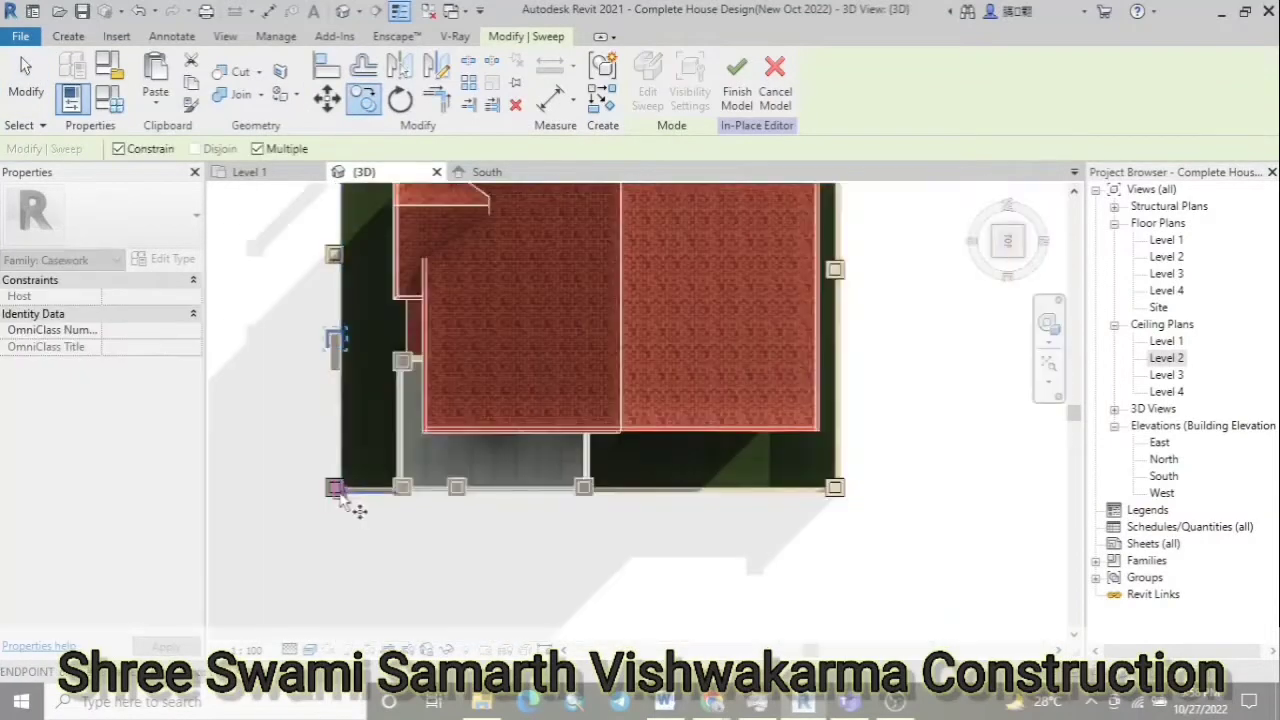
scroll(345, 495, up, 3)
click(363, 97)
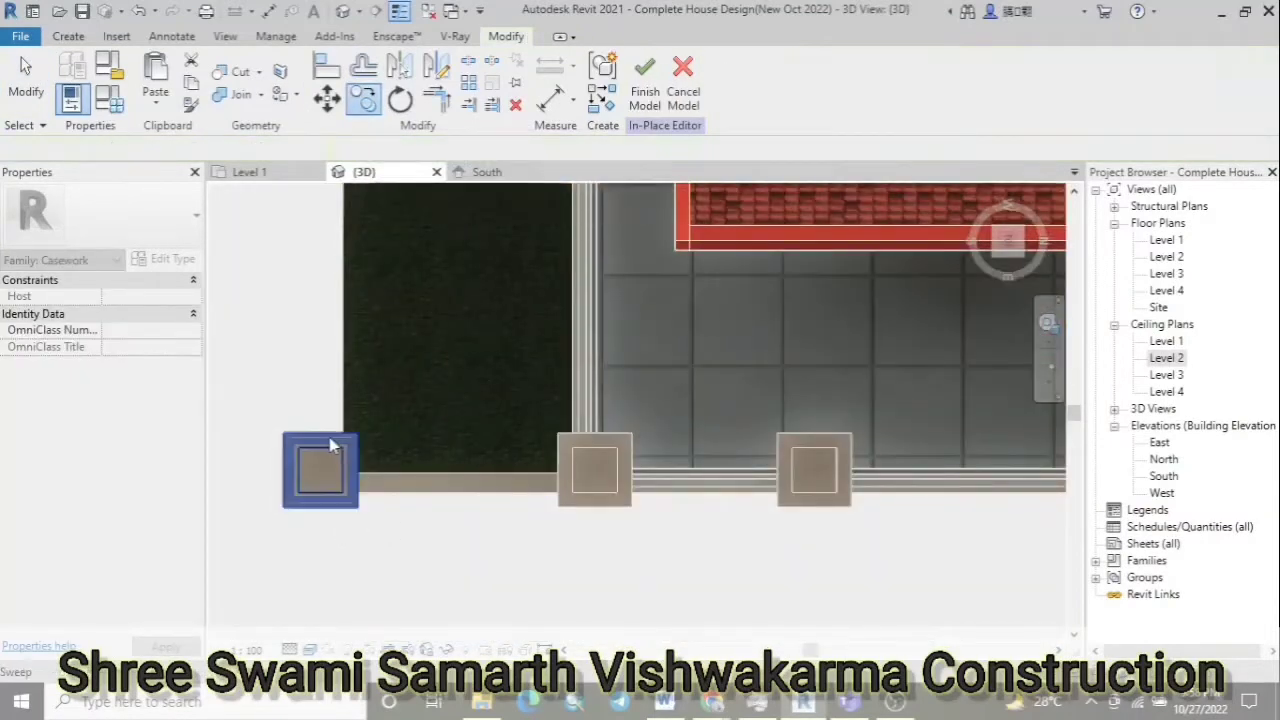
click(343, 508)
scroll(333, 483, down, 2)
scroll(305, 388, up, 3)
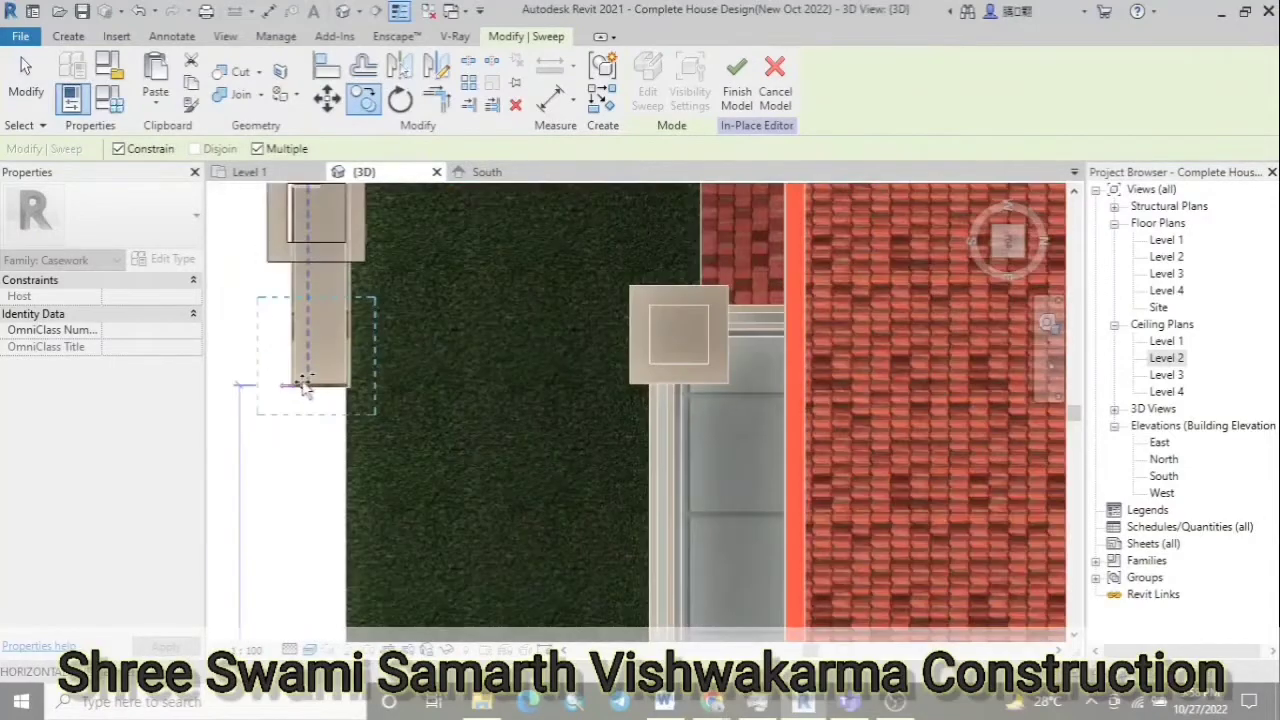
key(c)
key(o)
scroll(400, 383, down, 1)
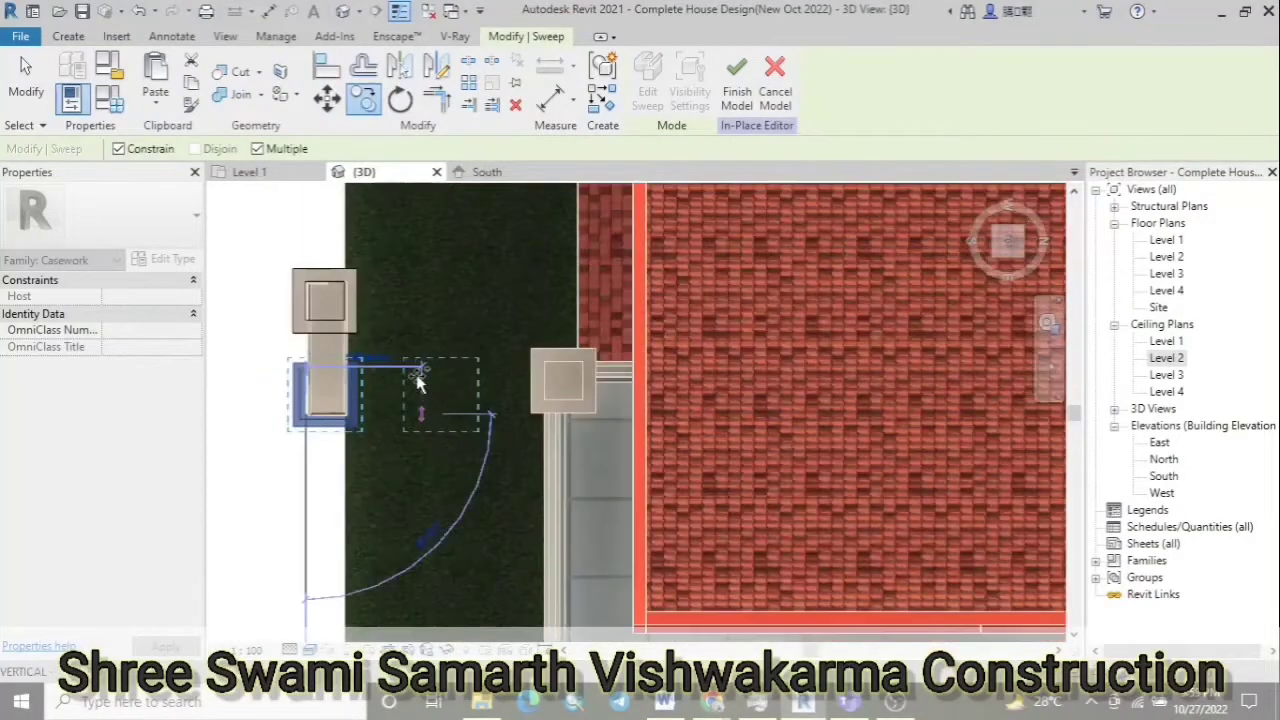
scroll(447, 540, down, 2)
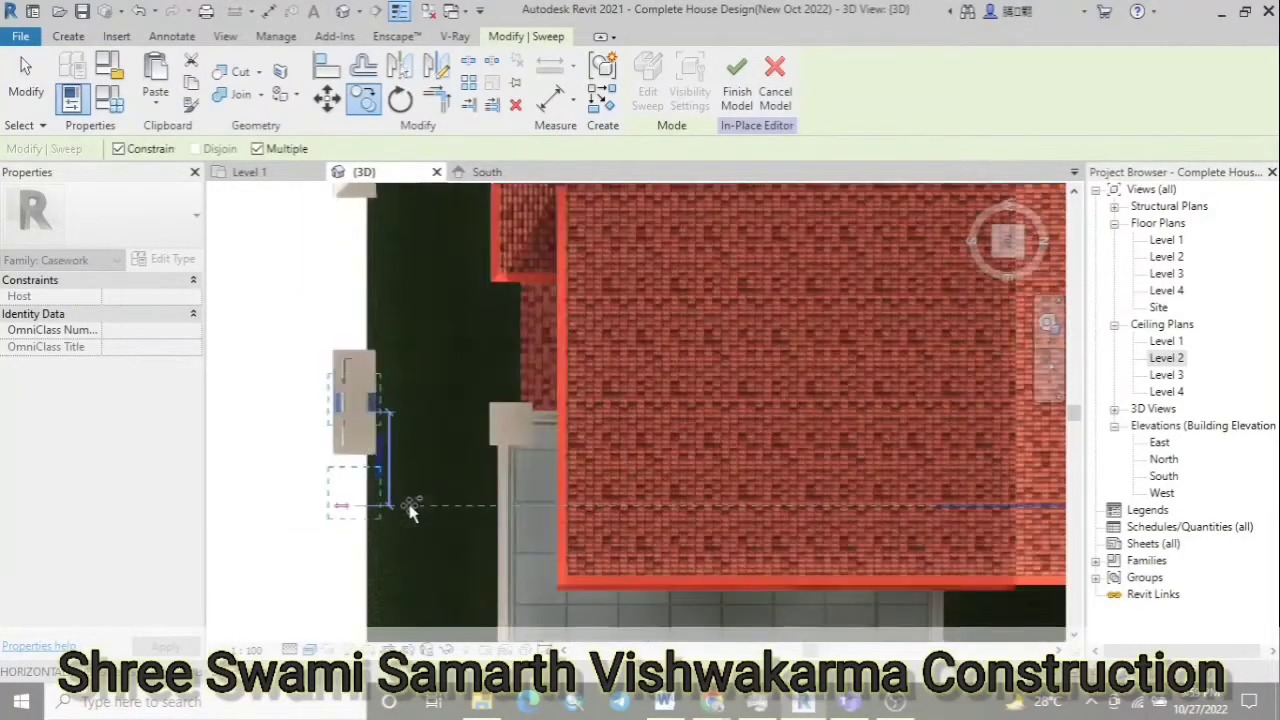
scroll(408, 508, down, 2)
key(Escape)
key(Escape)
scroll(400, 500, down, 1)
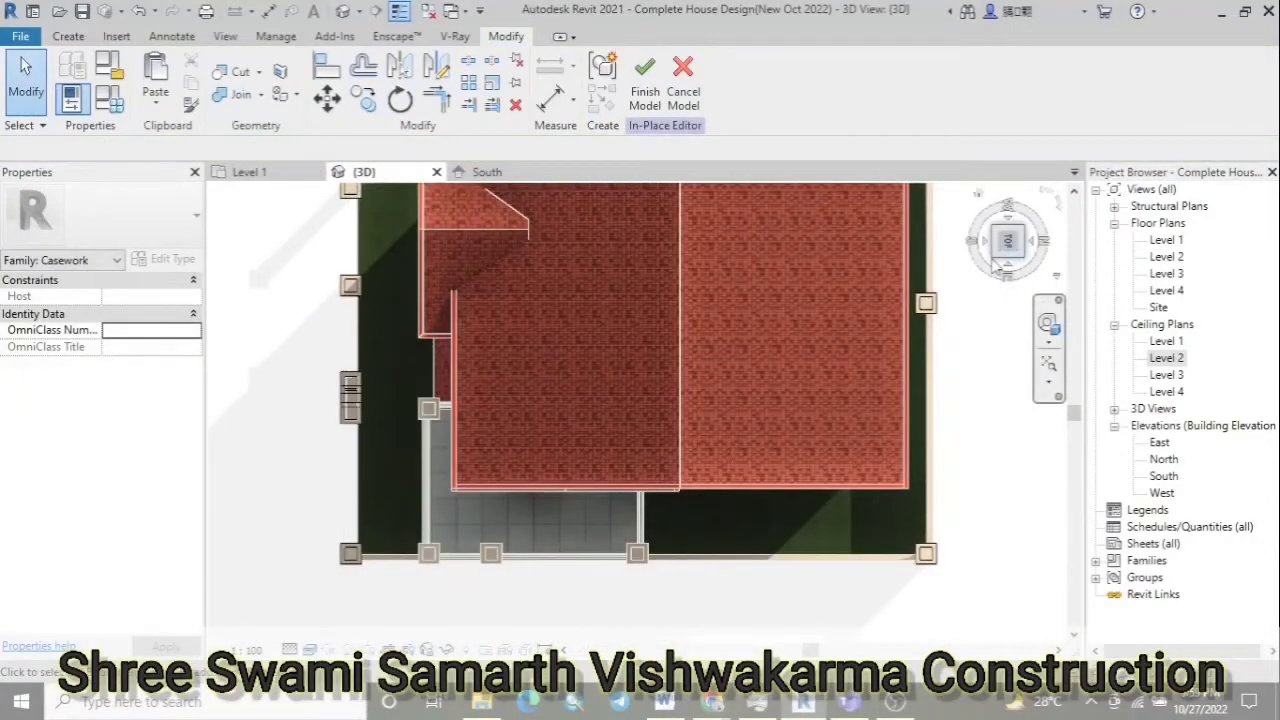
Finish the in-place pillar model and view the house from the front-right in 3D
click(997, 262)
scroll(443, 423, up, 2)
scroll(520, 450, up, 2)
scroll(594, 484, up, 3)
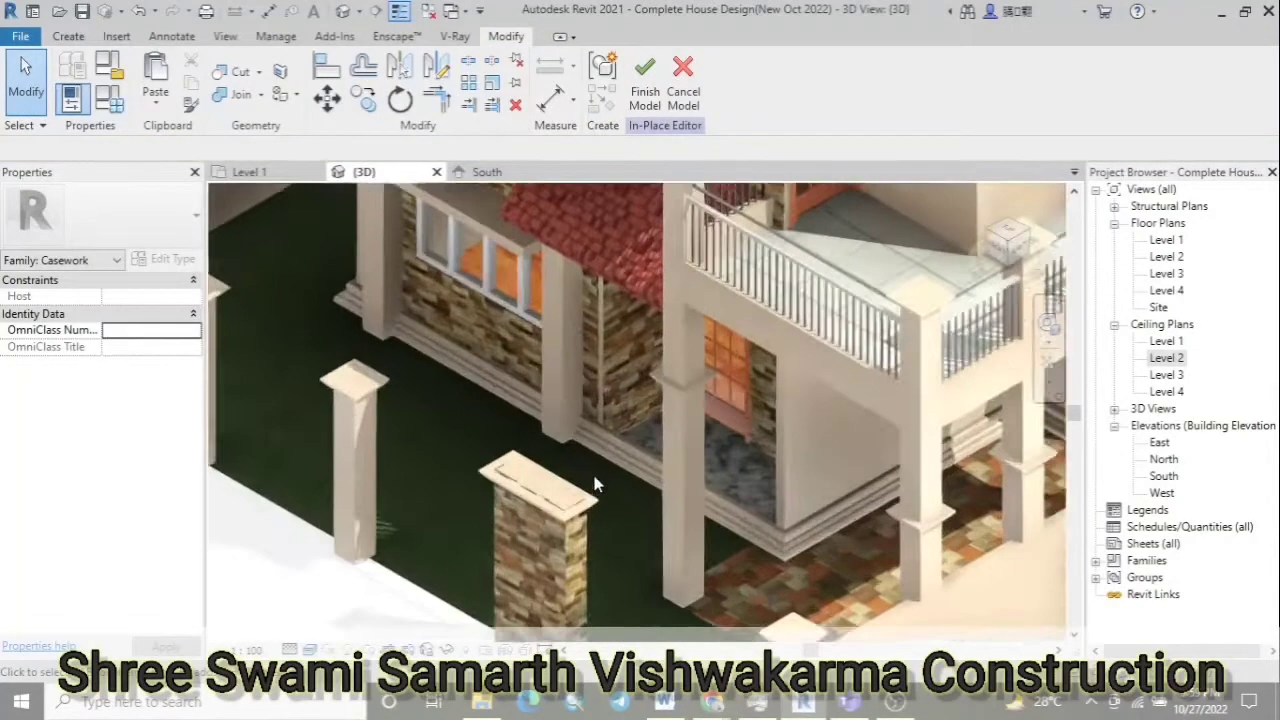
scroll(594, 484, up, 1)
scroll(568, 508, up, 1)
click(645, 75)
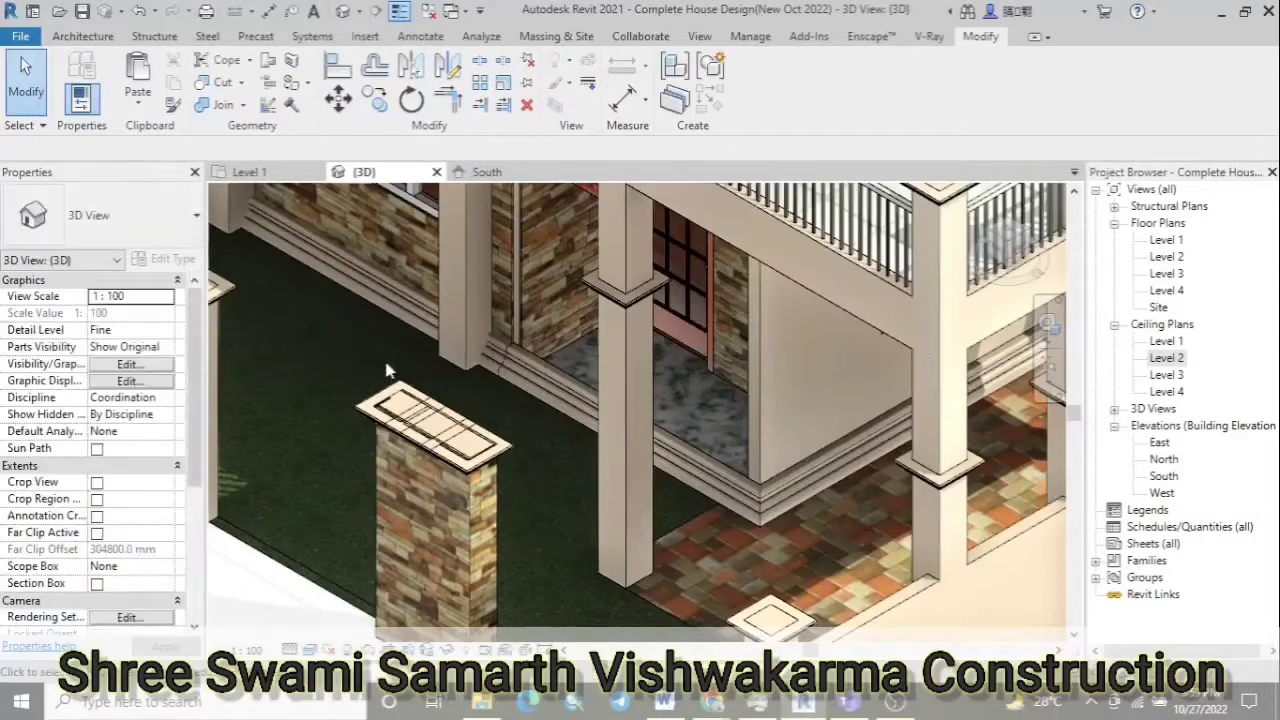
scroll(390, 370, down, 2)
scroll(414, 391, down, 2)
scroll(344, 316, down, 1)
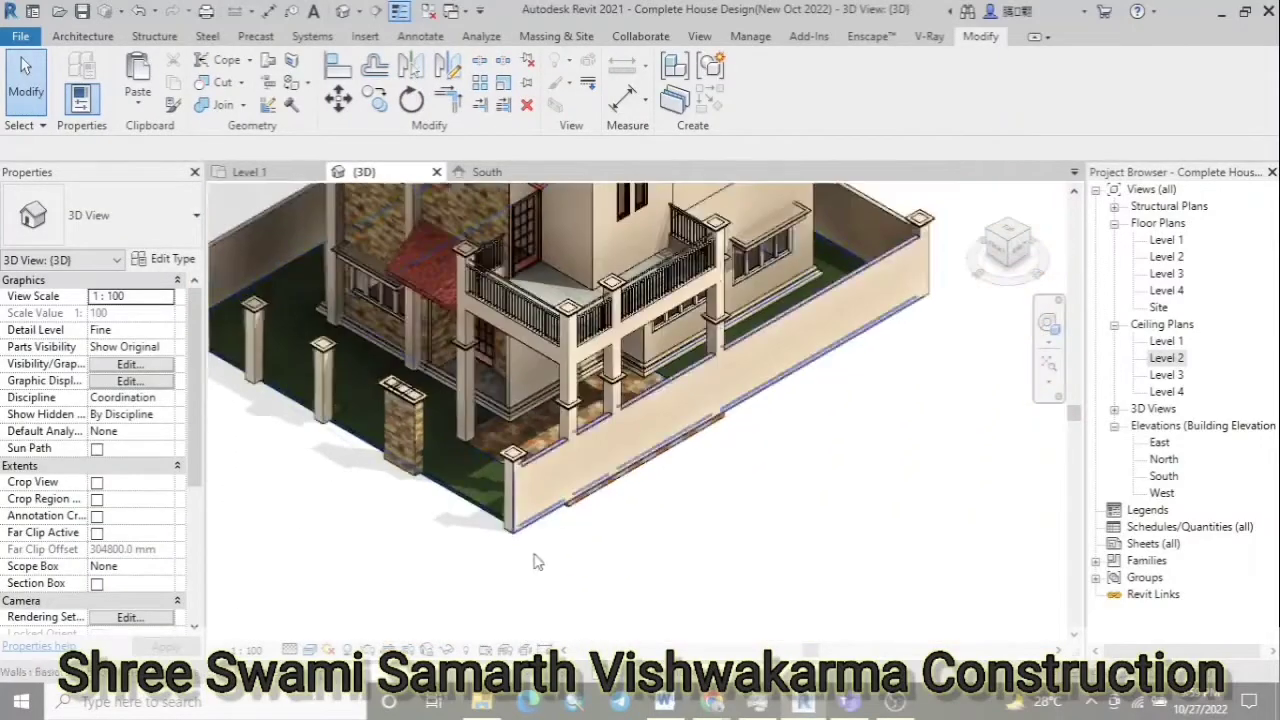
scroll(535, 562, down, 3)
mouse_move(535, 562)
shift+middle_down()
mouse_move(737, 387)
mouse_move(730, 410)
shift+middle_up()
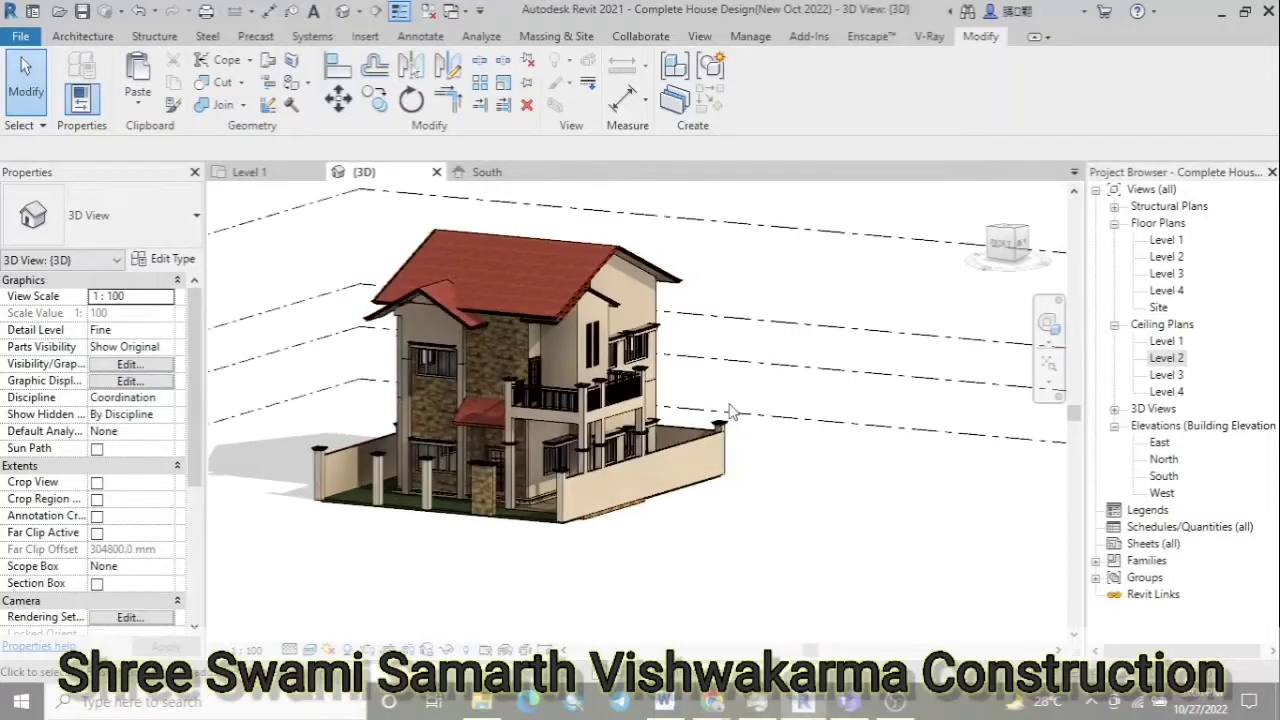
Pick the upper gable roof edge for a Fascia For Chajja roof fascia, then end placement
click(83, 36)
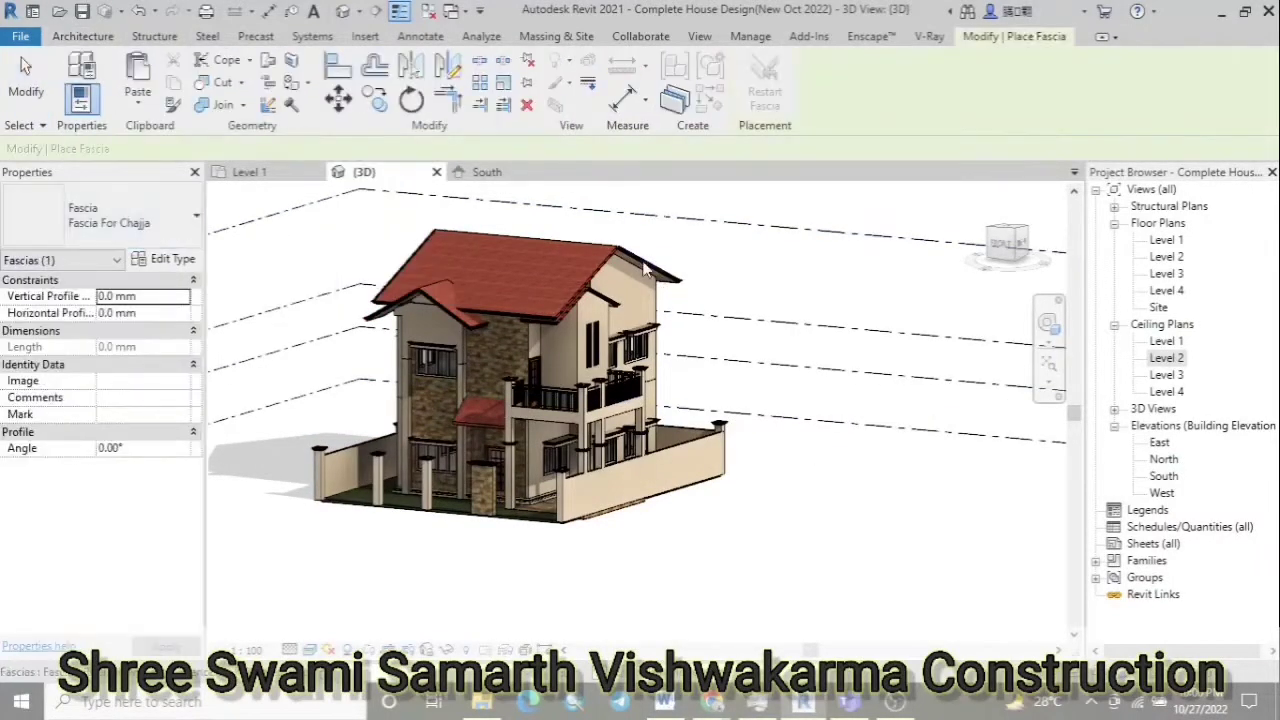
scroll(645, 261, up, 5)
scroll(840, 408, up, 3)
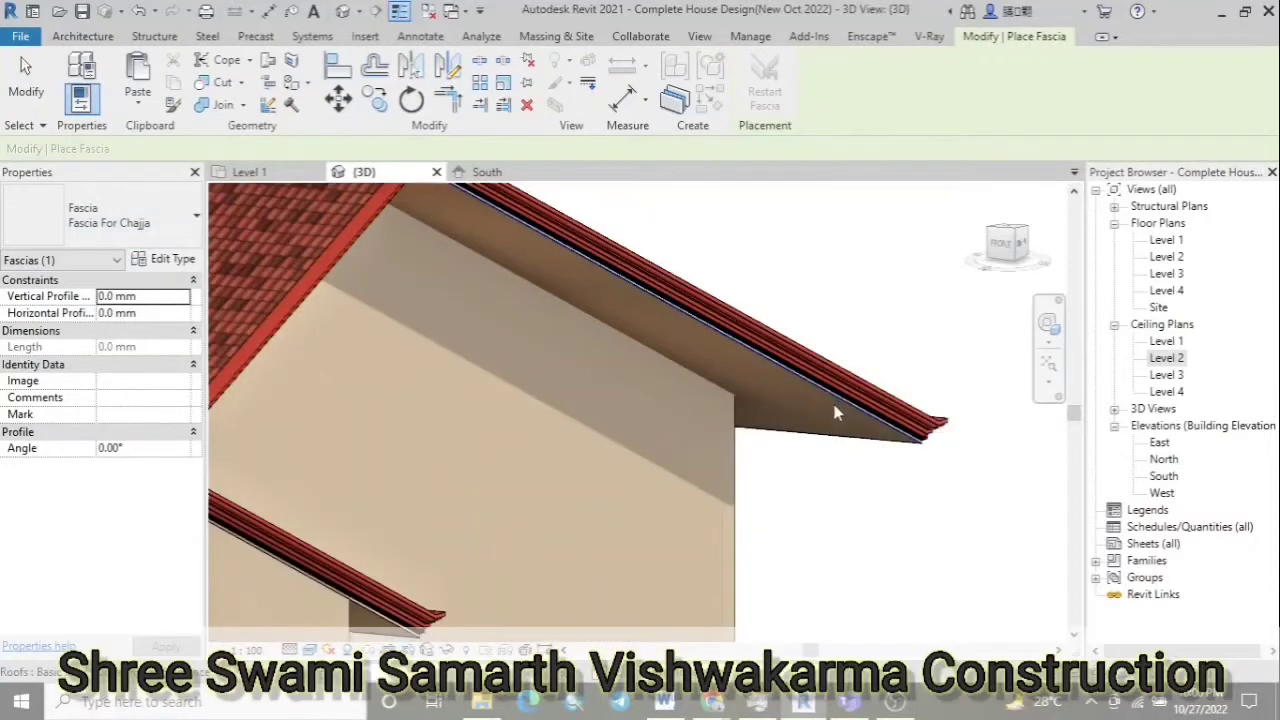
scroll(883, 535, down, 2)
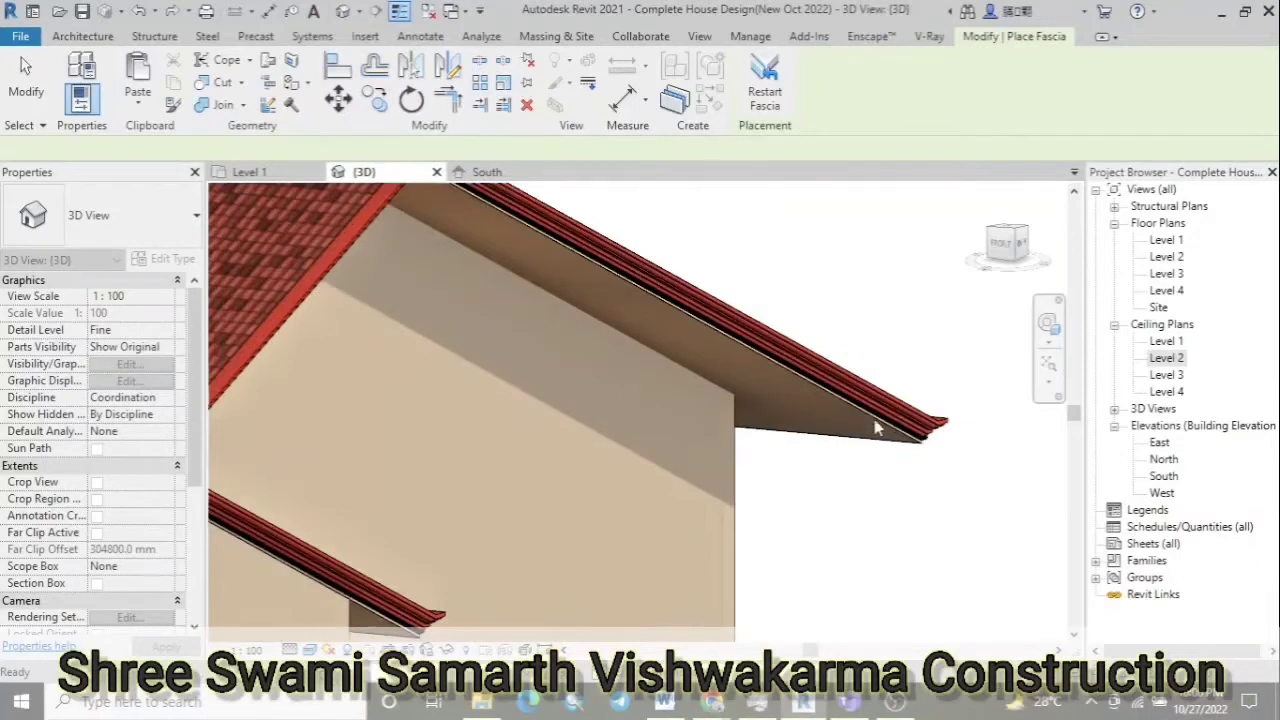
click(875, 428)
scroll(875, 428, up, 2)
scroll(877, 415, up, 2)
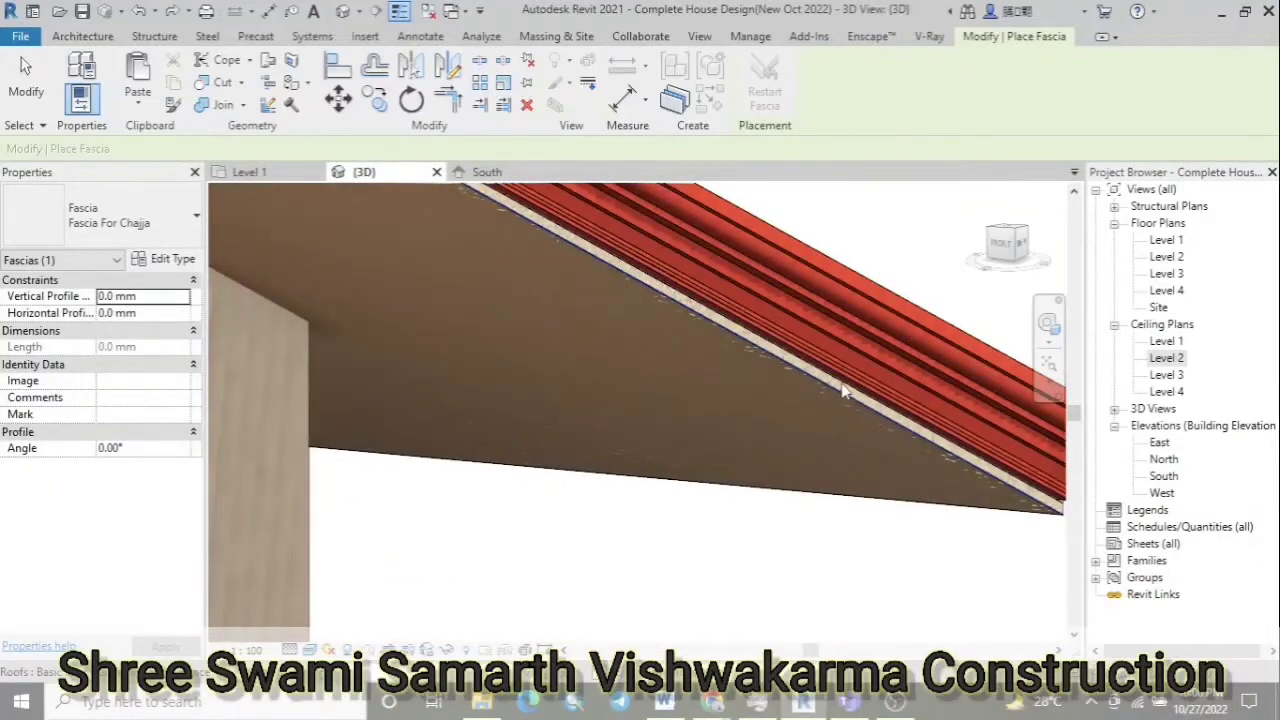
scroll(1063, 510, up, 2)
scroll(1024, 490, down, 2)
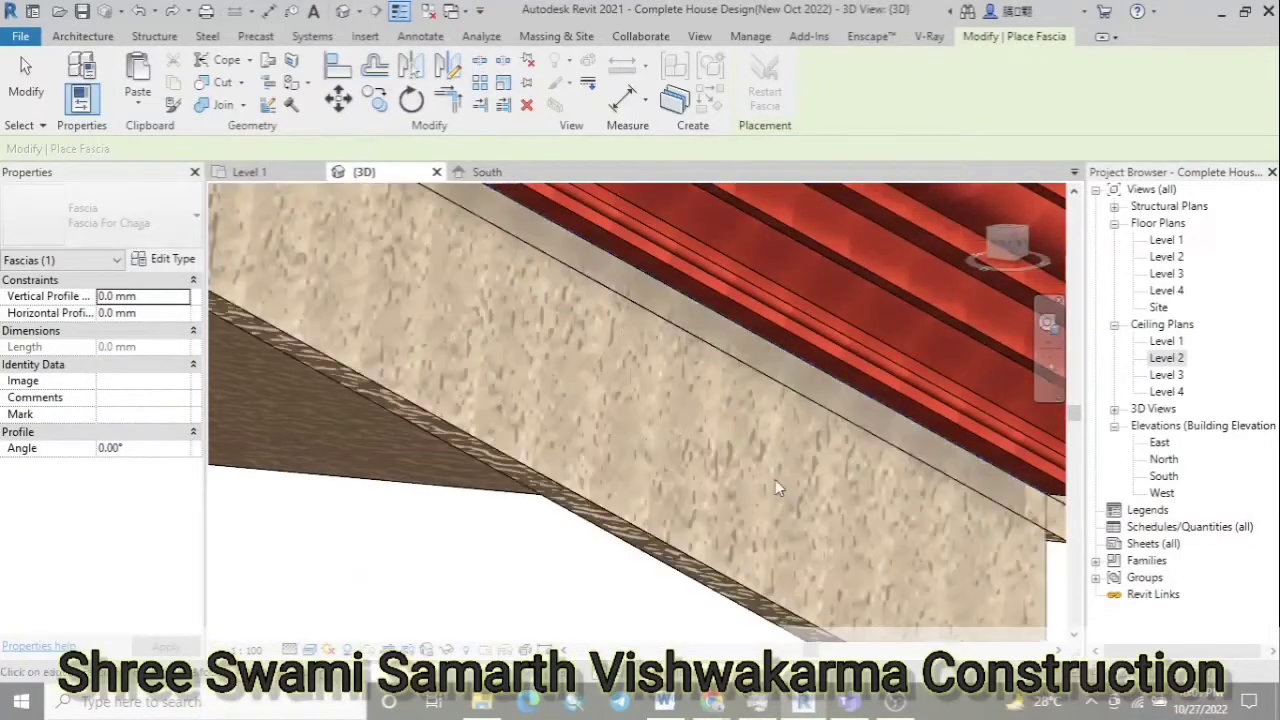
scroll(775, 479, down, 3)
scroll(863, 503, down, 2)
scroll(866, 511, down, 1)
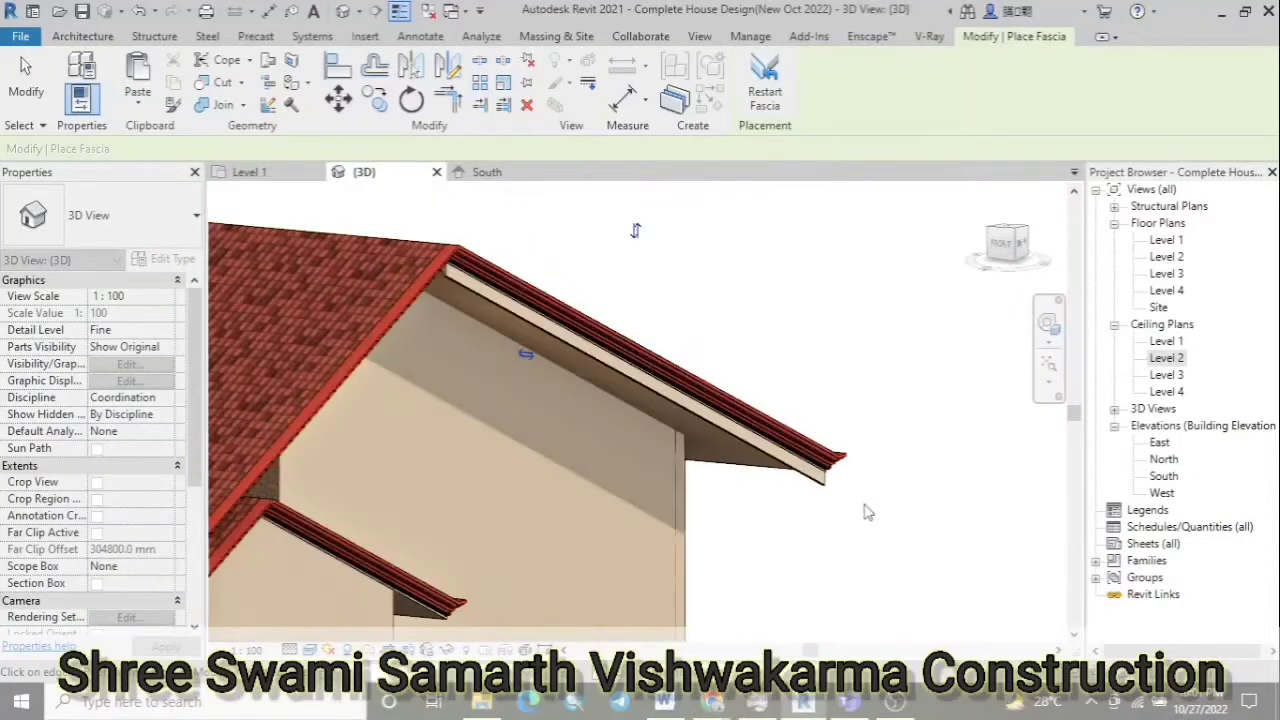
key(Escape)
key(Escape)
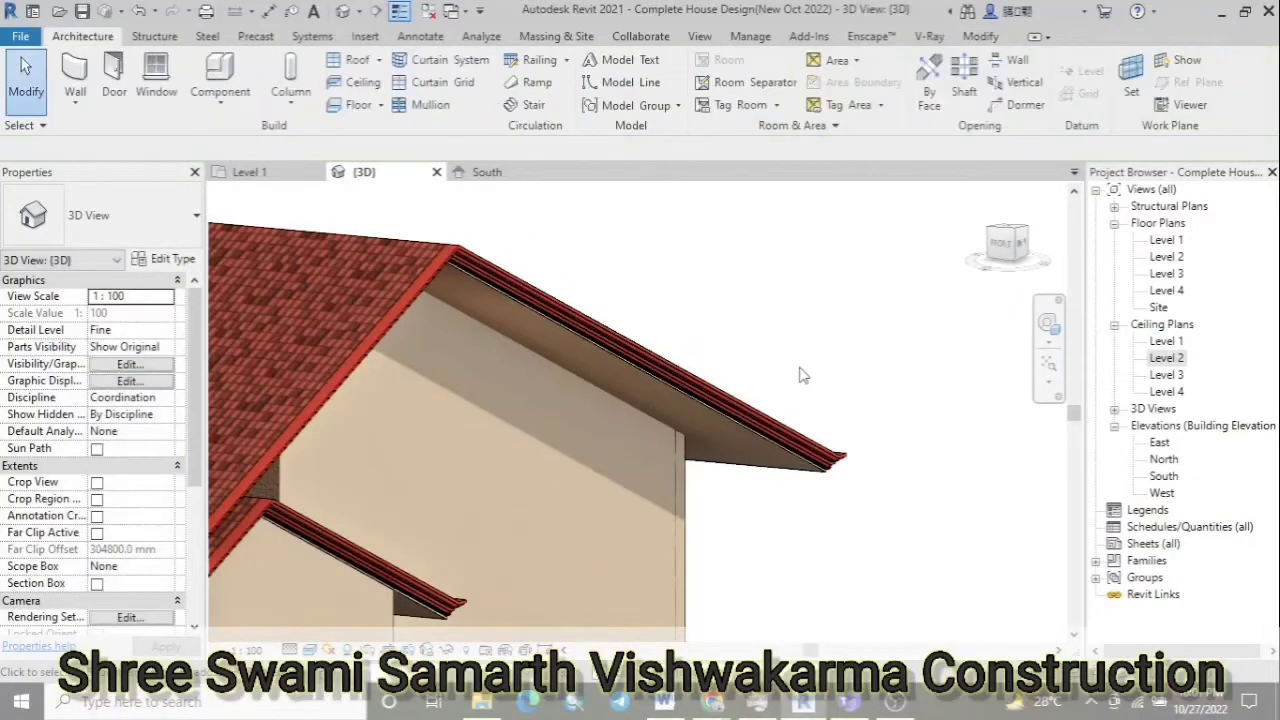
Orbit above the tiled roof to inspect the fascia from above
scroll(801, 367, up, 5)
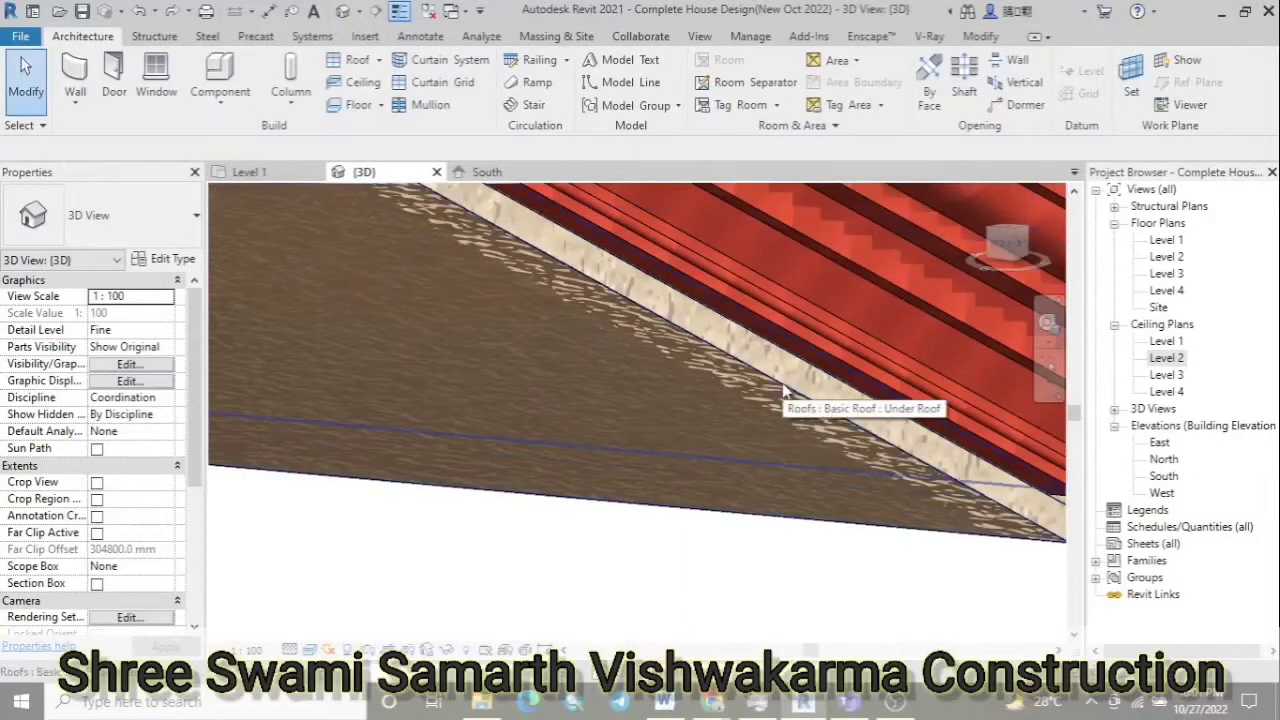
scroll(785, 392, down, 2)
scroll(812, 505, down, 2)
scroll(875, 530, down, 1)
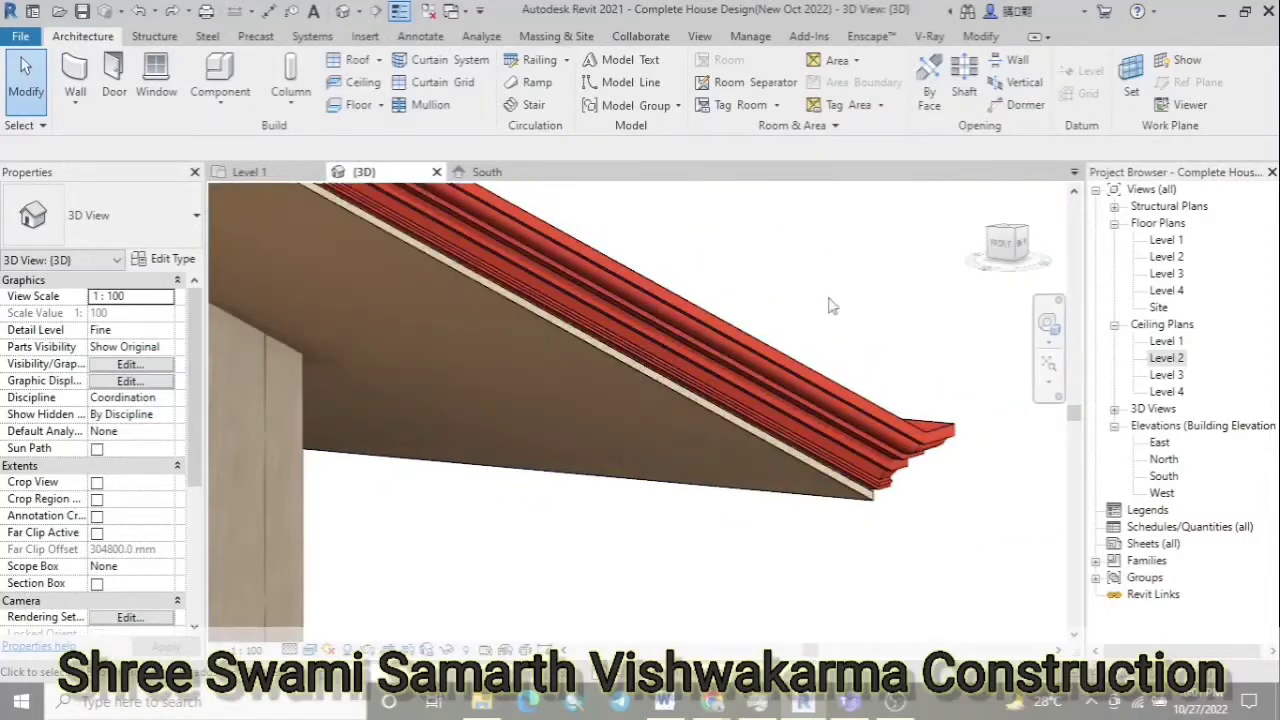
shift+middle_drag(829, 305, 820, 370)
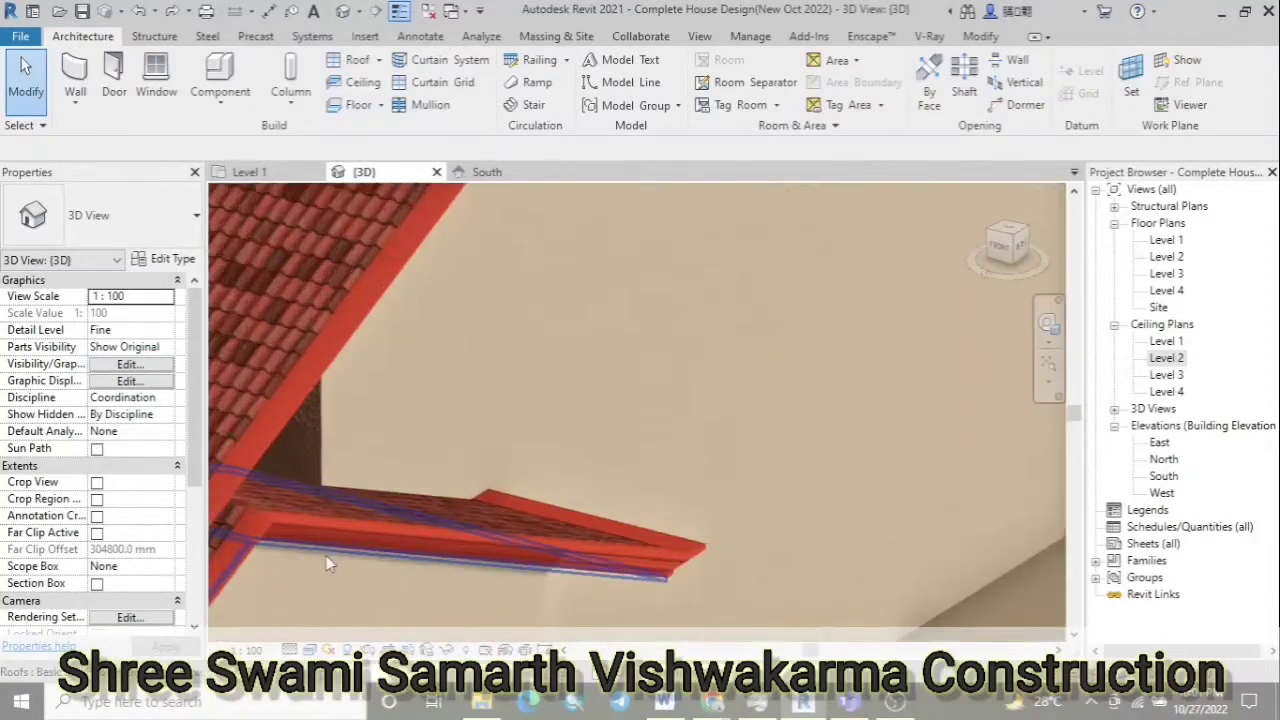
scroll(330, 563, up, 3)
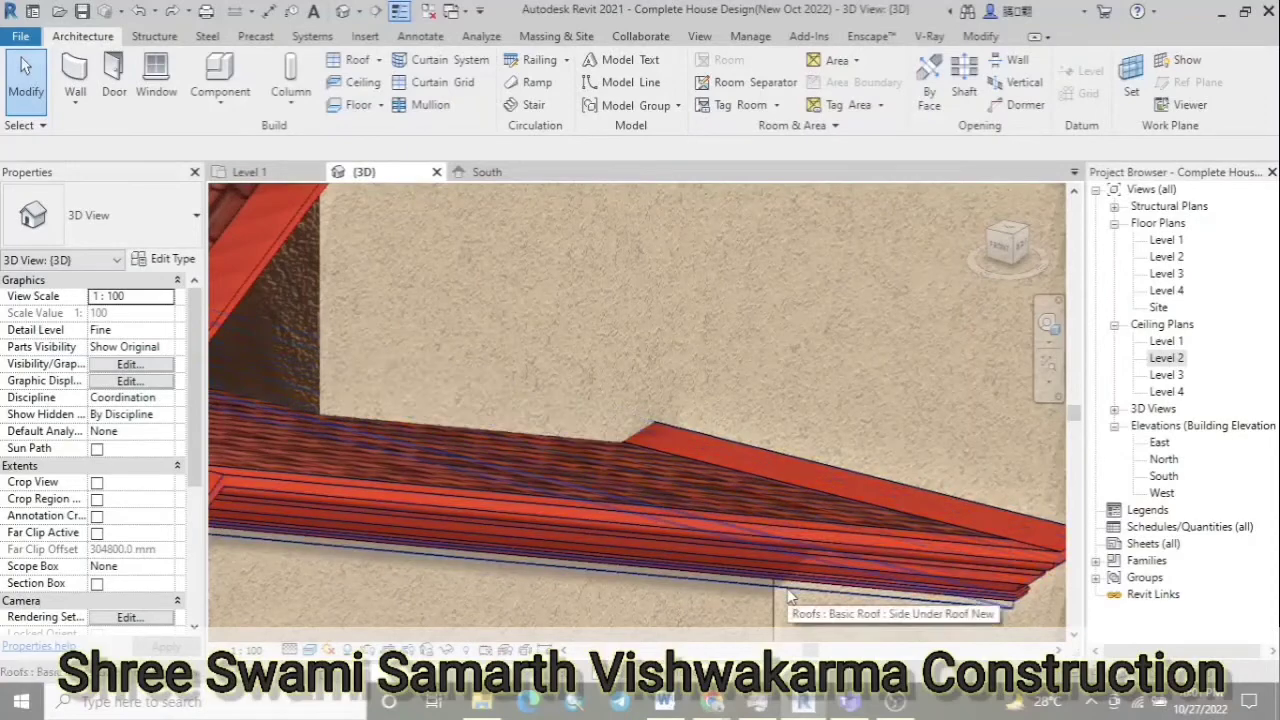
mouse_move(793, 590)
shift+middle_down()
mouse_move(927, 532)
mouse_move(770, 360)
shift+middle_up()
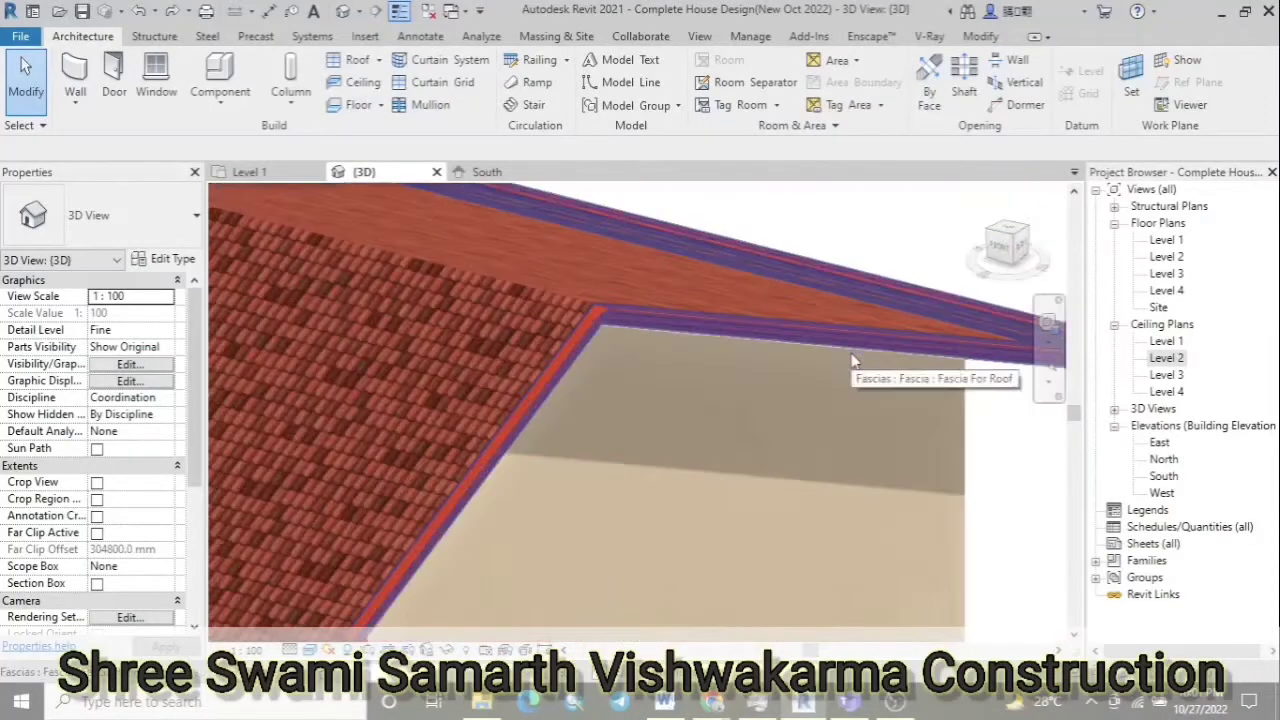
scroll(831, 338, up, 3)
Add Fascia For Chajja roof fascia along the first roof eave
click(379, 60)
click(400, 247)
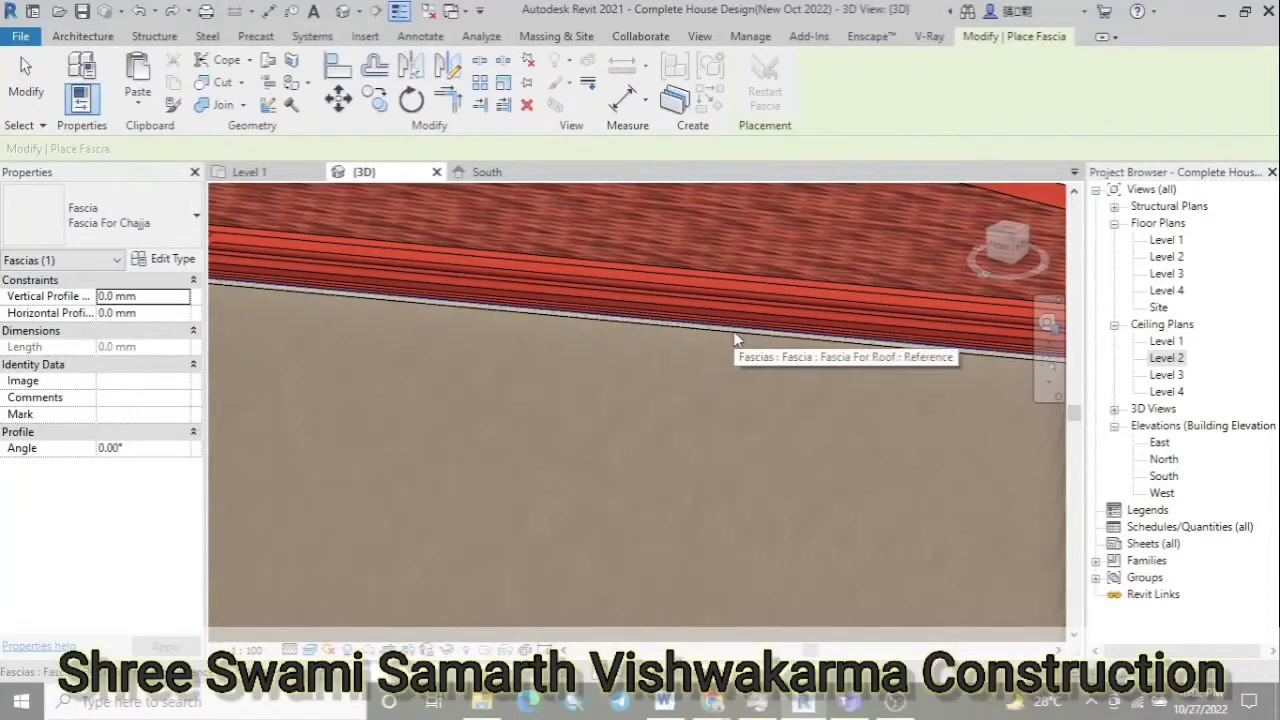
scroll(730, 347, down, 3)
click(795, 476)
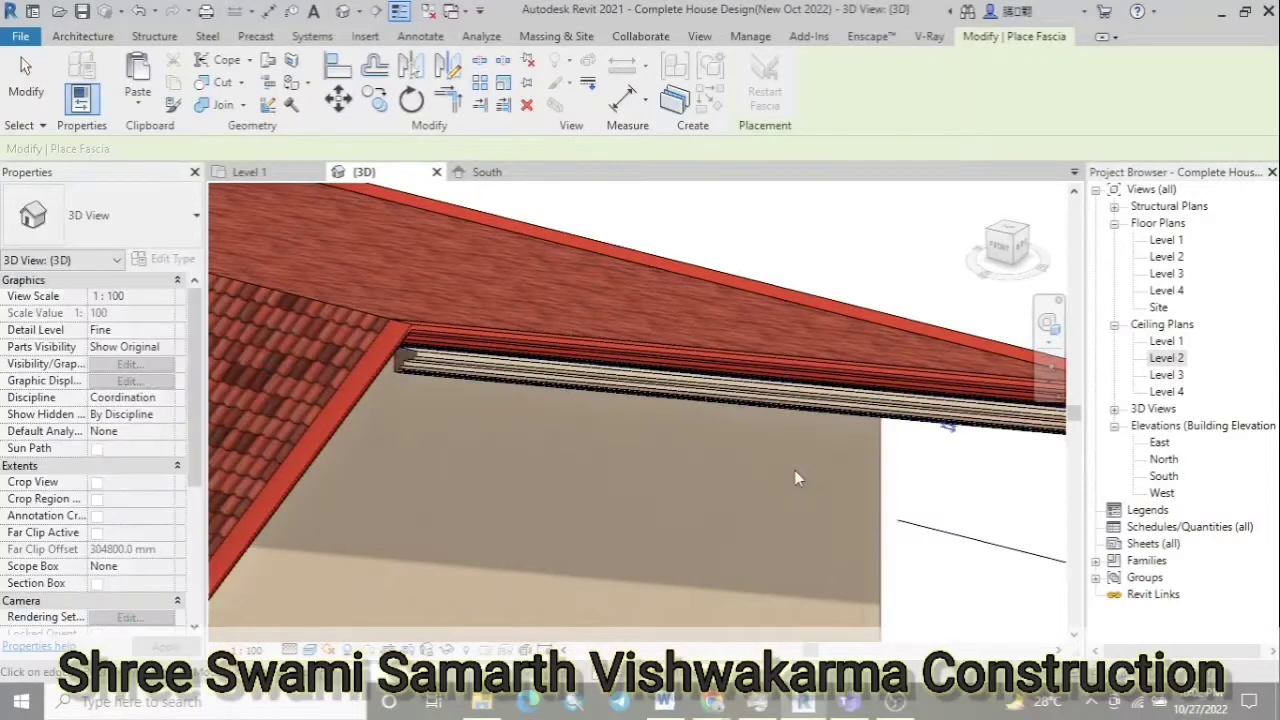
scroll(591, 468, down, 2)
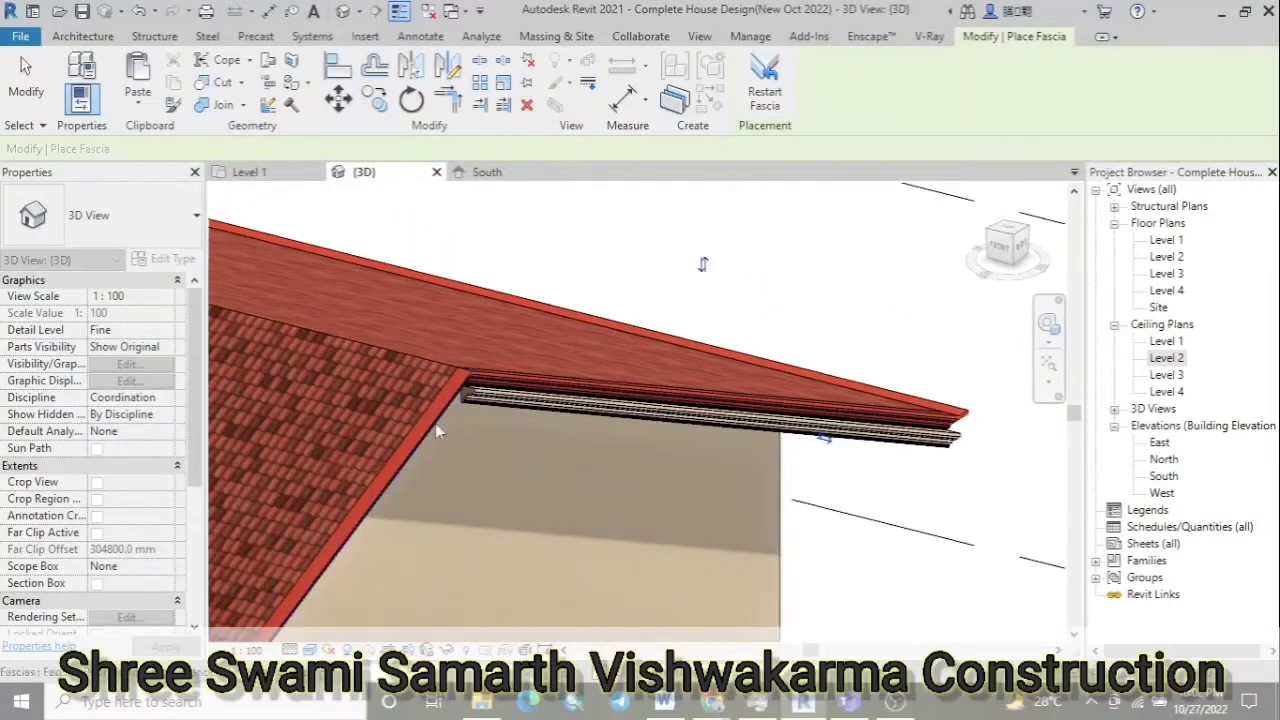
mouse_move(437, 425)
shift+middle_down()
mouse_move(756, 447)
mouse_move(657, 403)
shift+middle_up()
scroll(725, 427, down, 5)
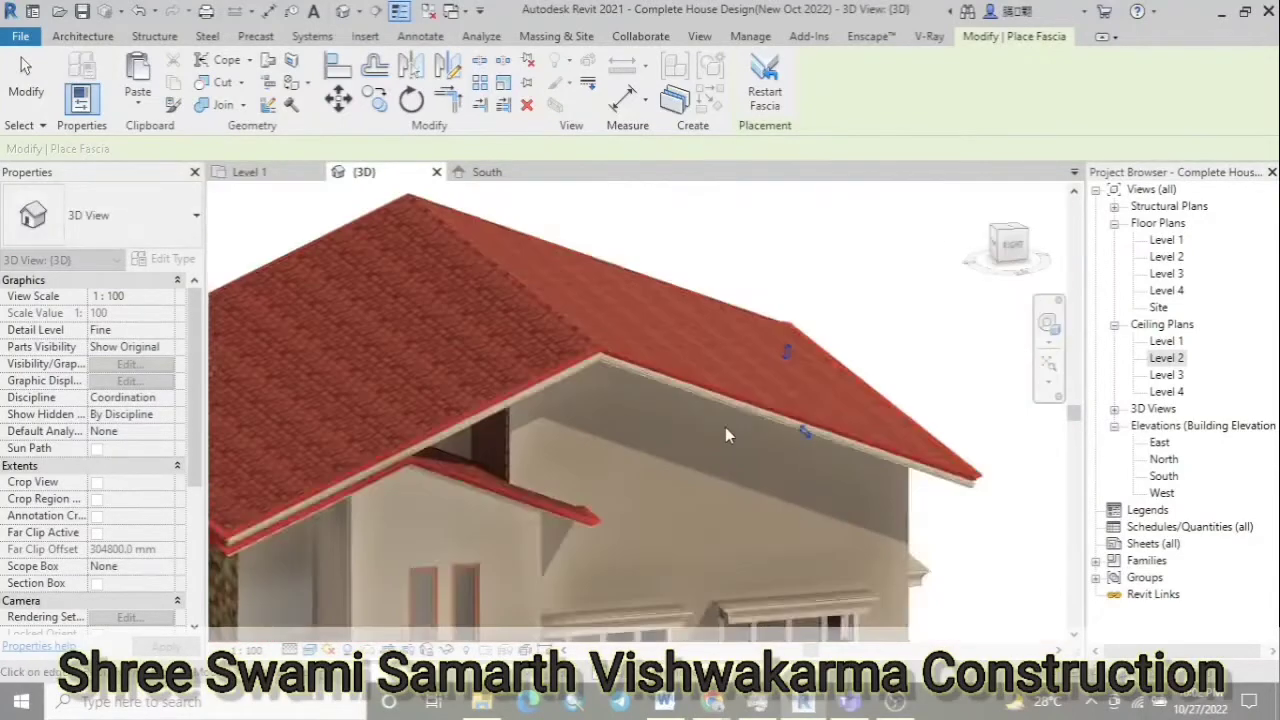
scroll(311, 454, up, 5)
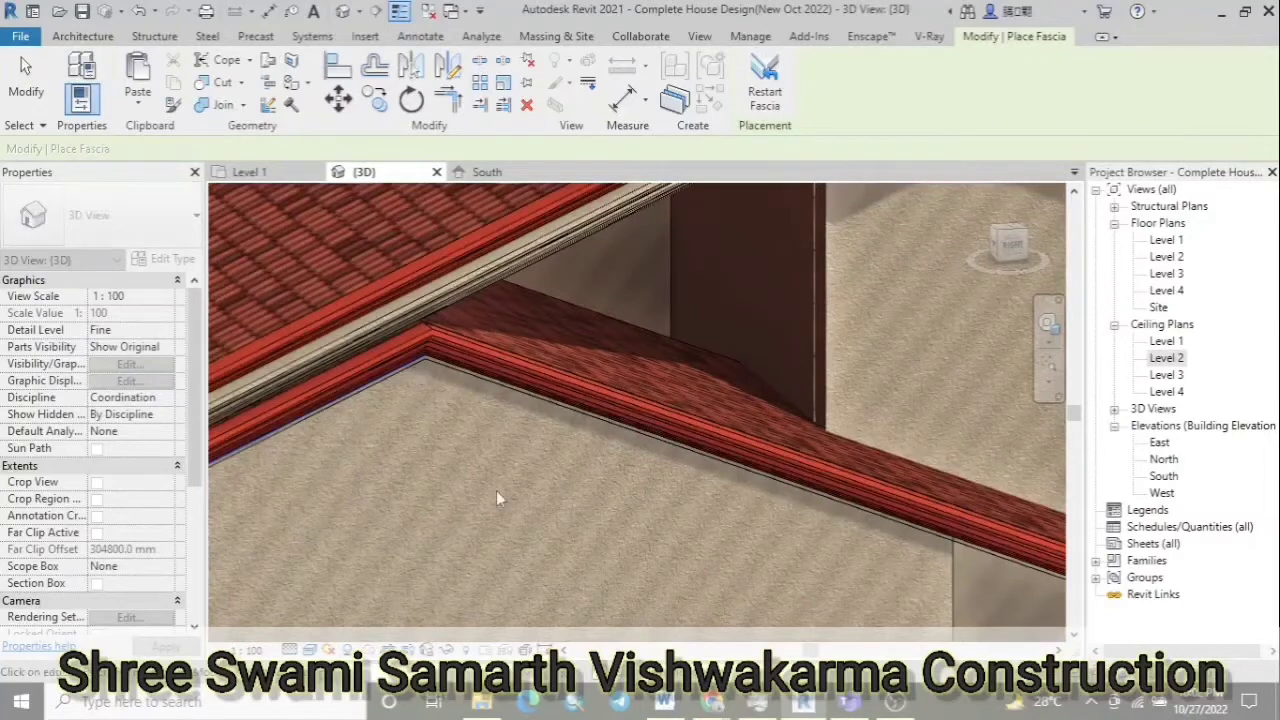
mouse_move(496, 490)
shift+middle_down()
mouse_move(623, 475)
mouse_move(420, 576)
shift+middle_up()
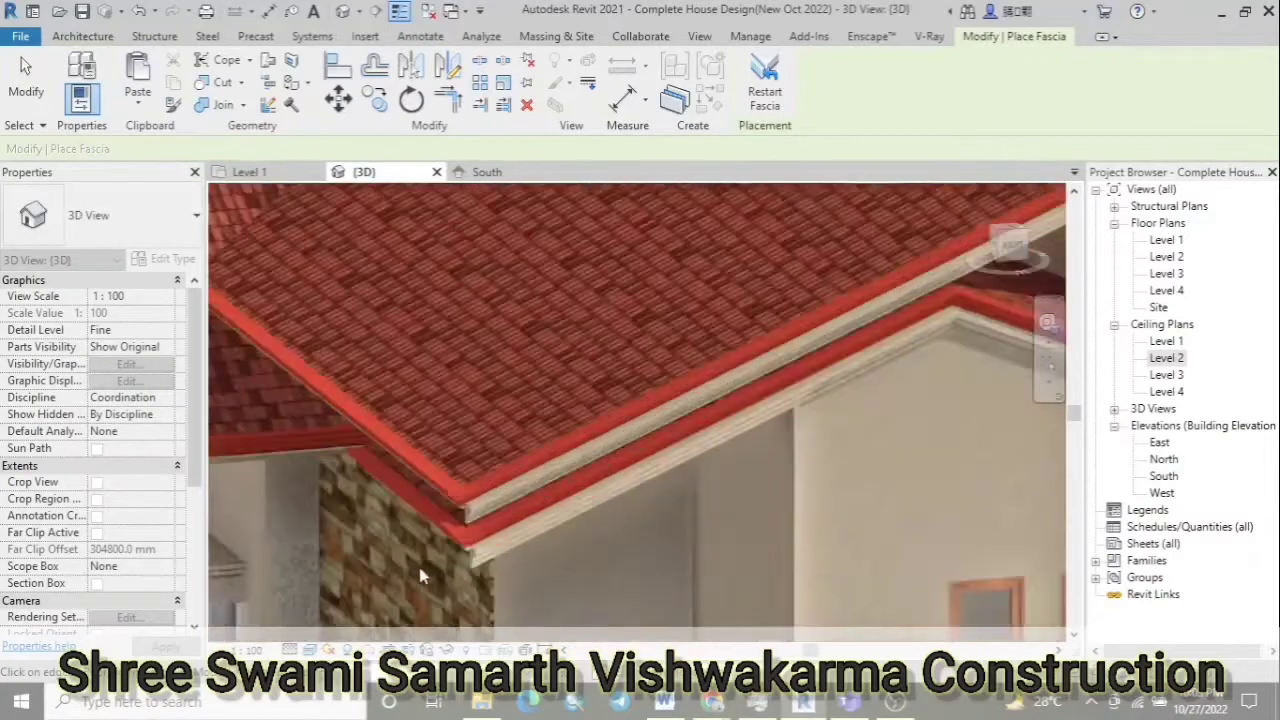
scroll(420, 576, up, 2)
scroll(492, 440, up, 2)
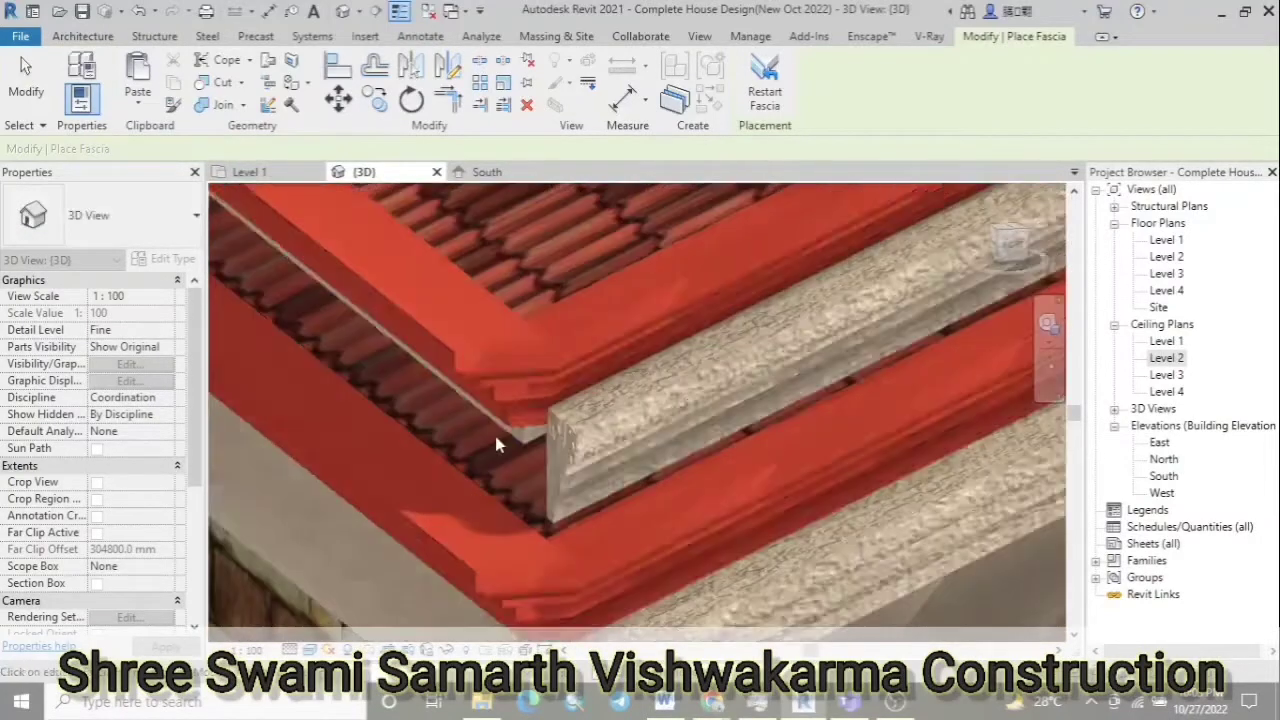
Add fascia along the left roof edge, its underside edge and the next edge
click(496, 438)
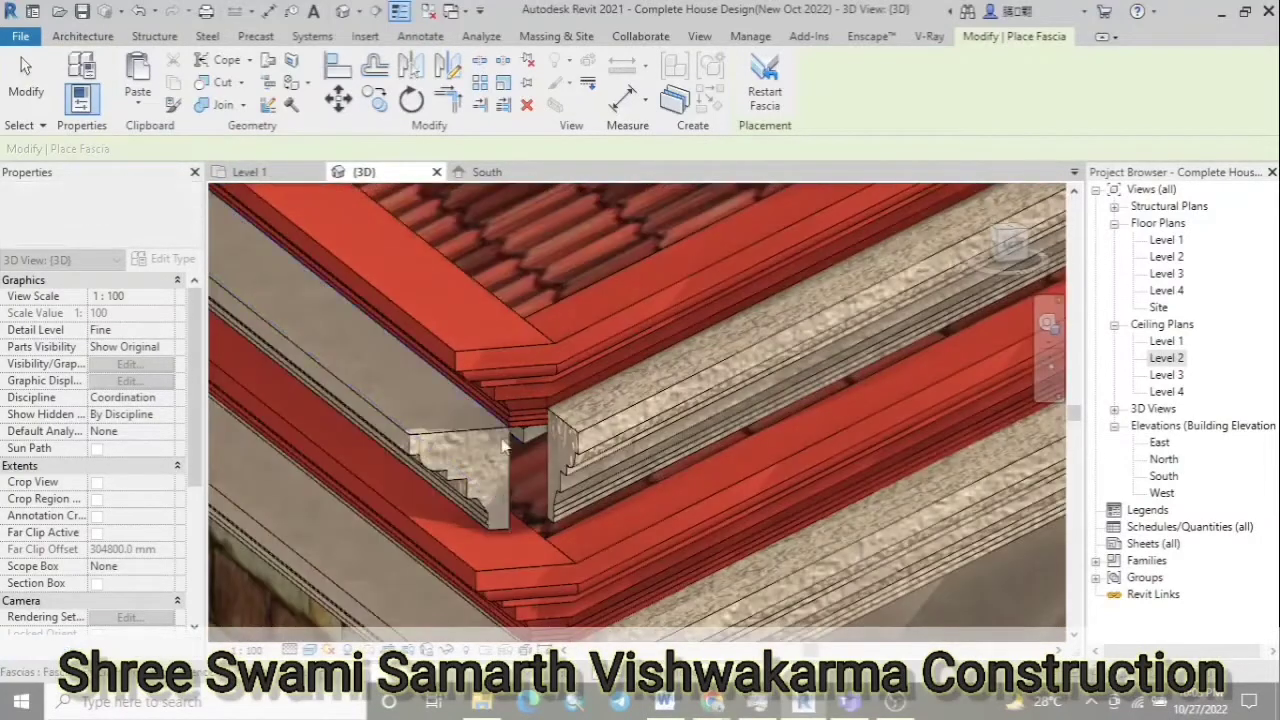
click(509, 517)
scroll(535, 527, down, 5)
scroll(456, 479, up, 5)
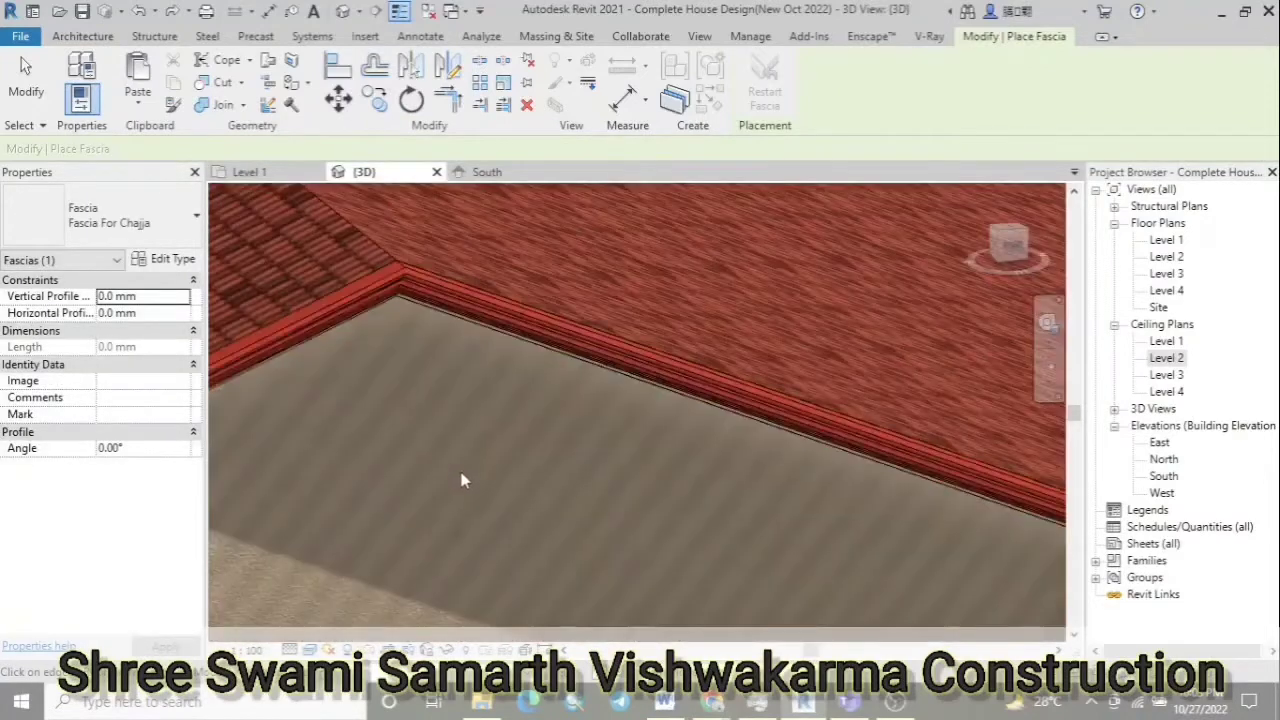
scroll(380, 316, up, 1)
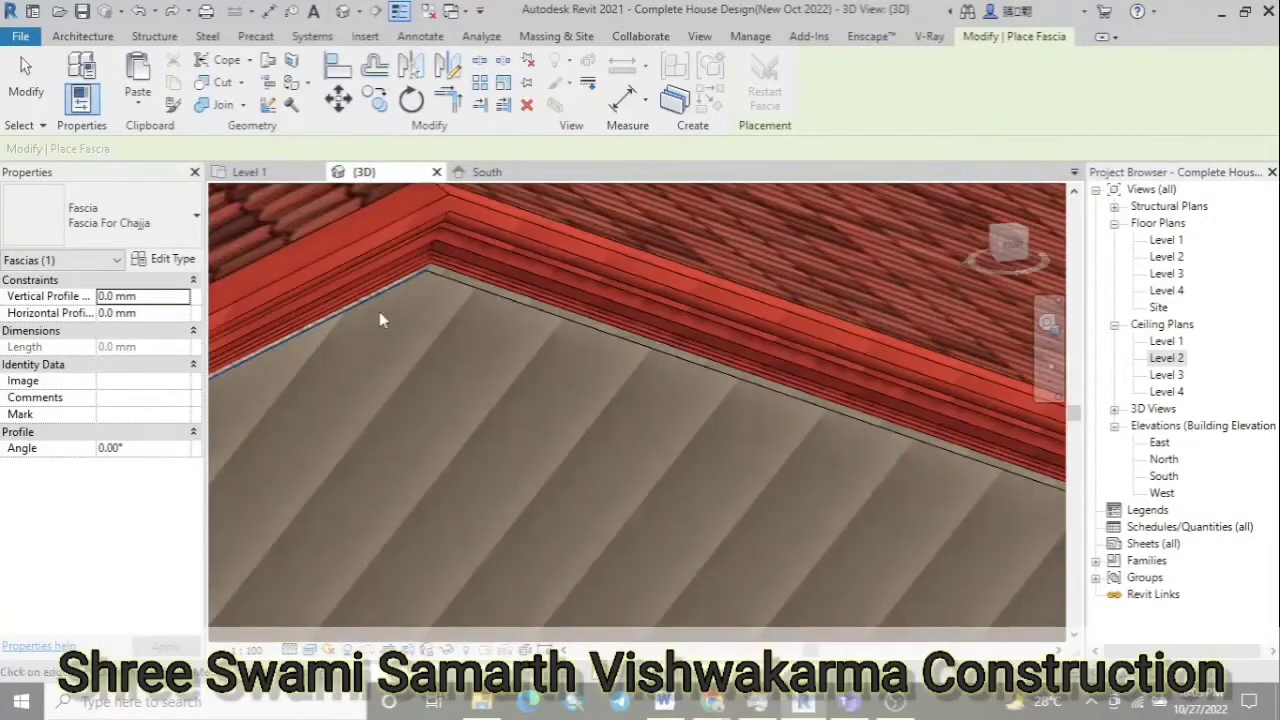
click(378, 308)
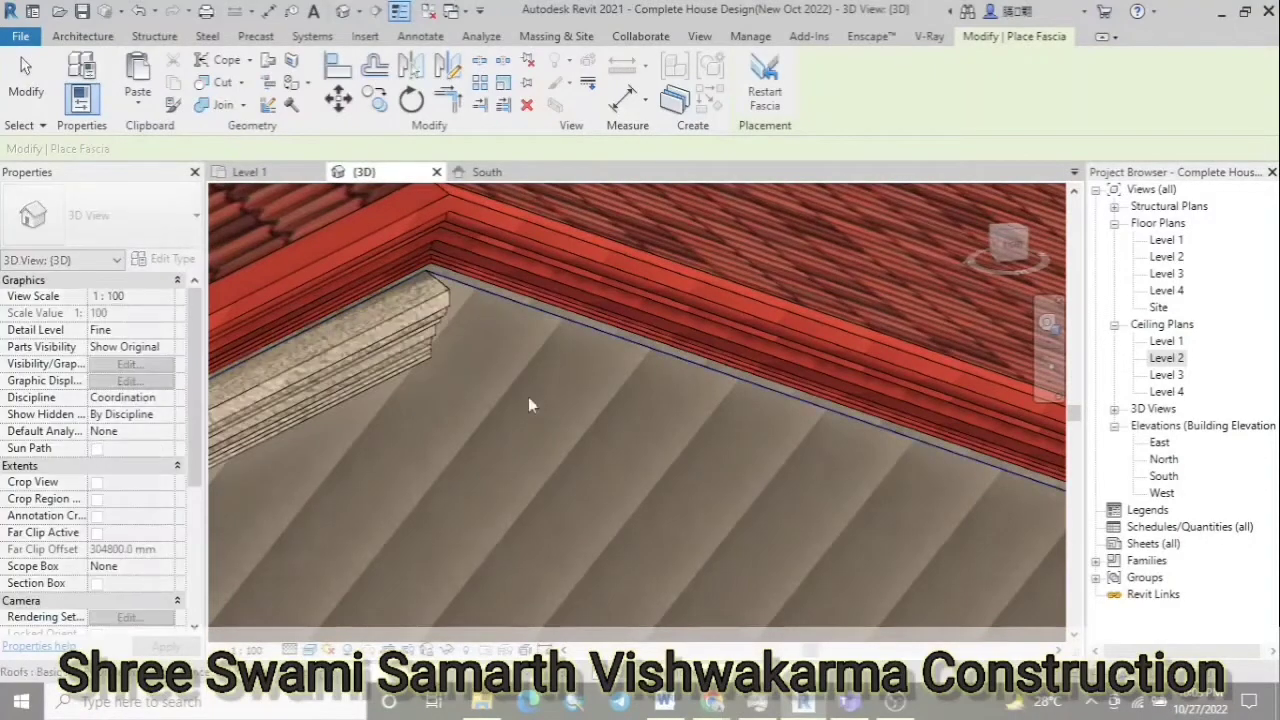
scroll(672, 394, down, 3)
scroll(674, 400, down, 2)
scroll(422, 514, up, 4)
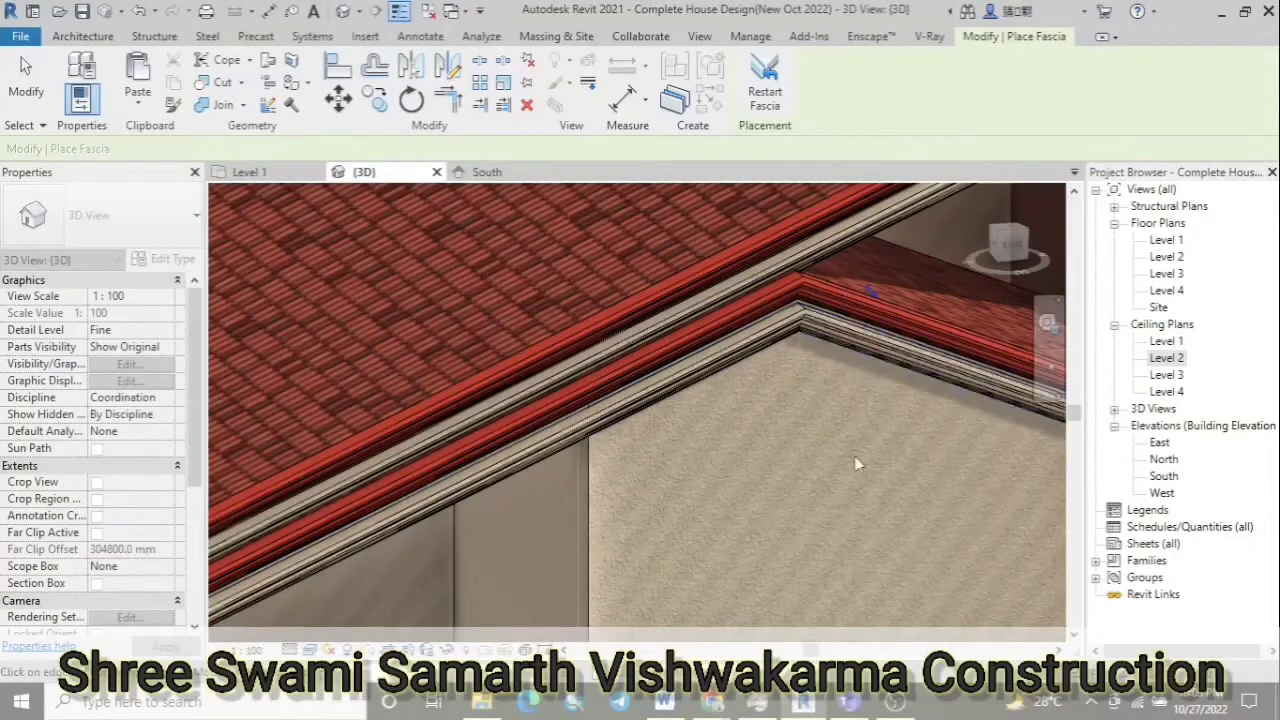
Run the fascia along the side under-roof edge and another roof edge
shift+middle_drag(854, 456, 388, 545)
scroll(388, 545, up, 3)
scroll(608, 510, up, 3)
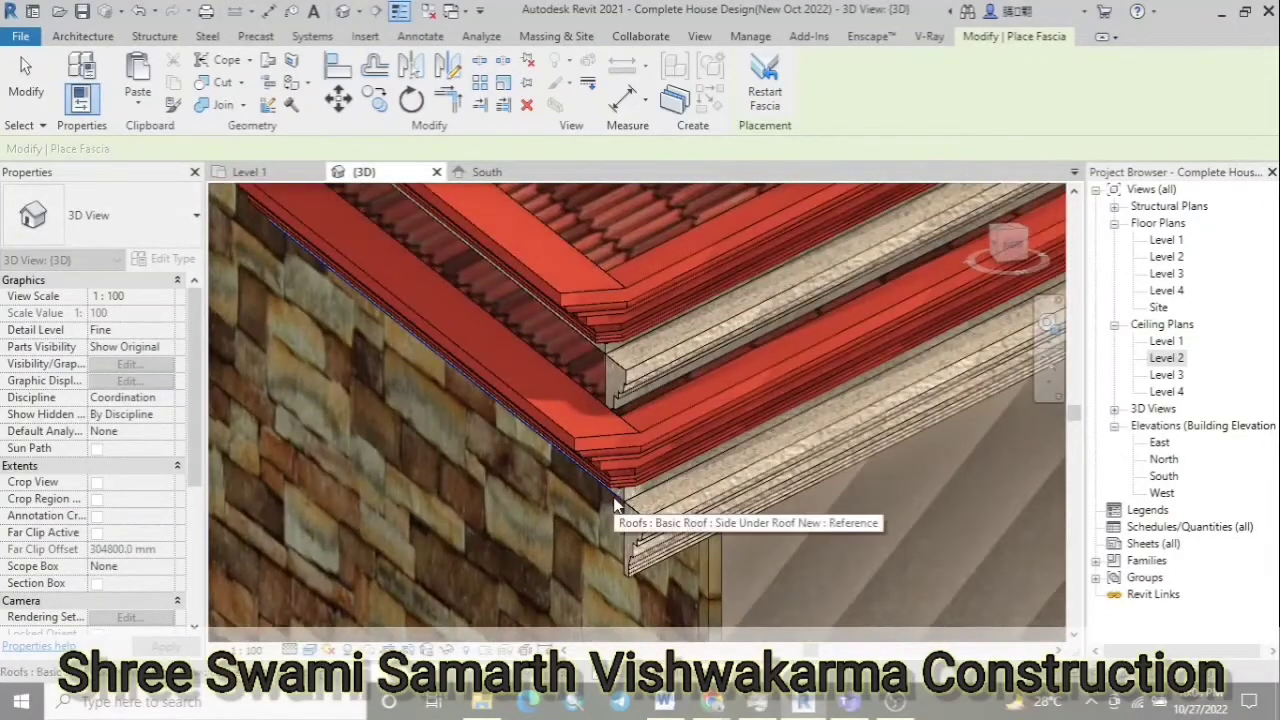
click(613, 497)
scroll(529, 484, down, 2)
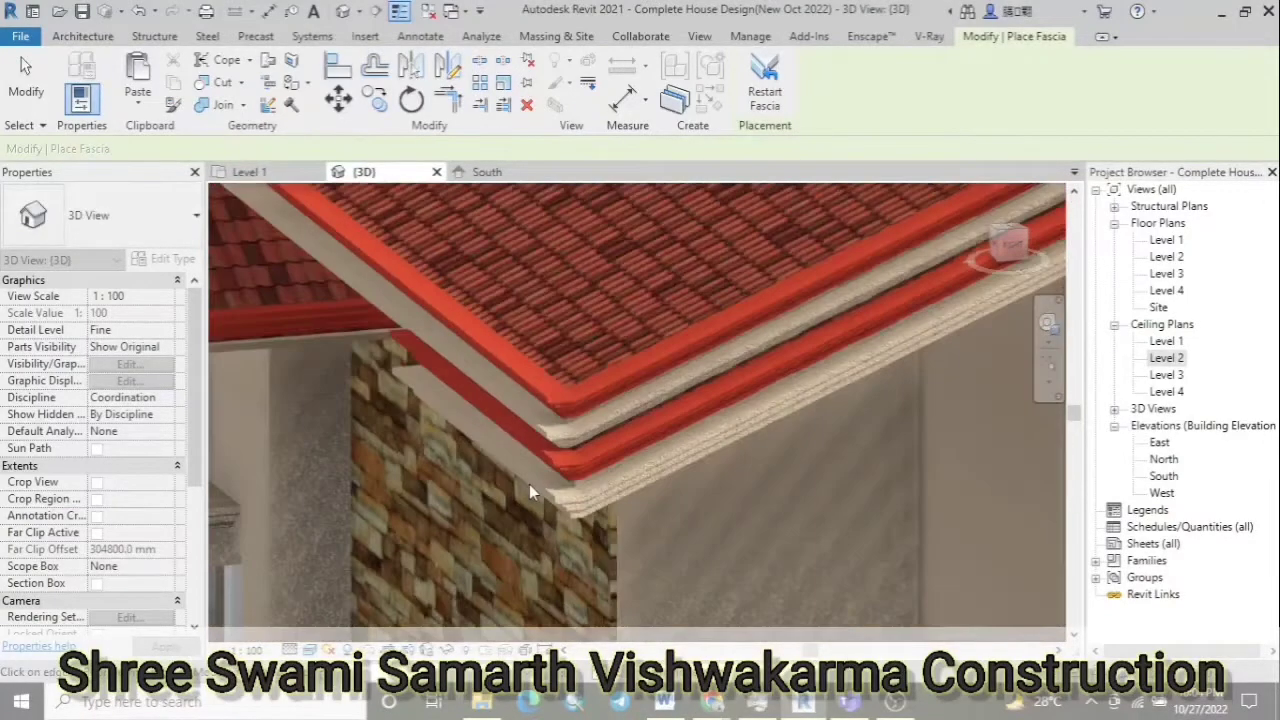
scroll(566, 546, down, 3)
mouse_move(566, 546)
shift+middle_down()
mouse_move(401, 467)
mouse_move(510, 528)
mouse_move(385, 521)
mouse_move(489, 528)
shift+middle_up()
scroll(401, 467, up, 3)
click(399, 455)
scroll(489, 528, up, 3)
scroll(277, 320, up, 2)
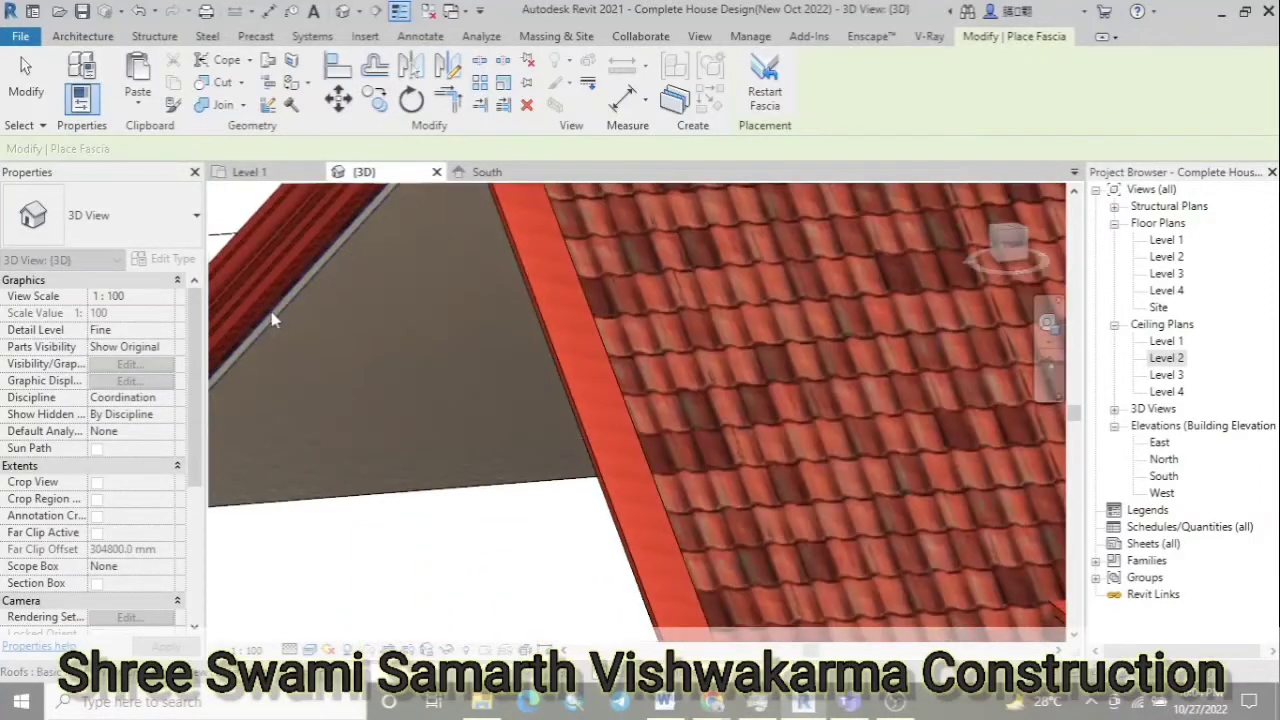
Add fascia along the eave beneath the gable and along the sloping gable edge
shift+middle_drag(272, 320, 306, 434)
scroll(343, 434, down, 2)
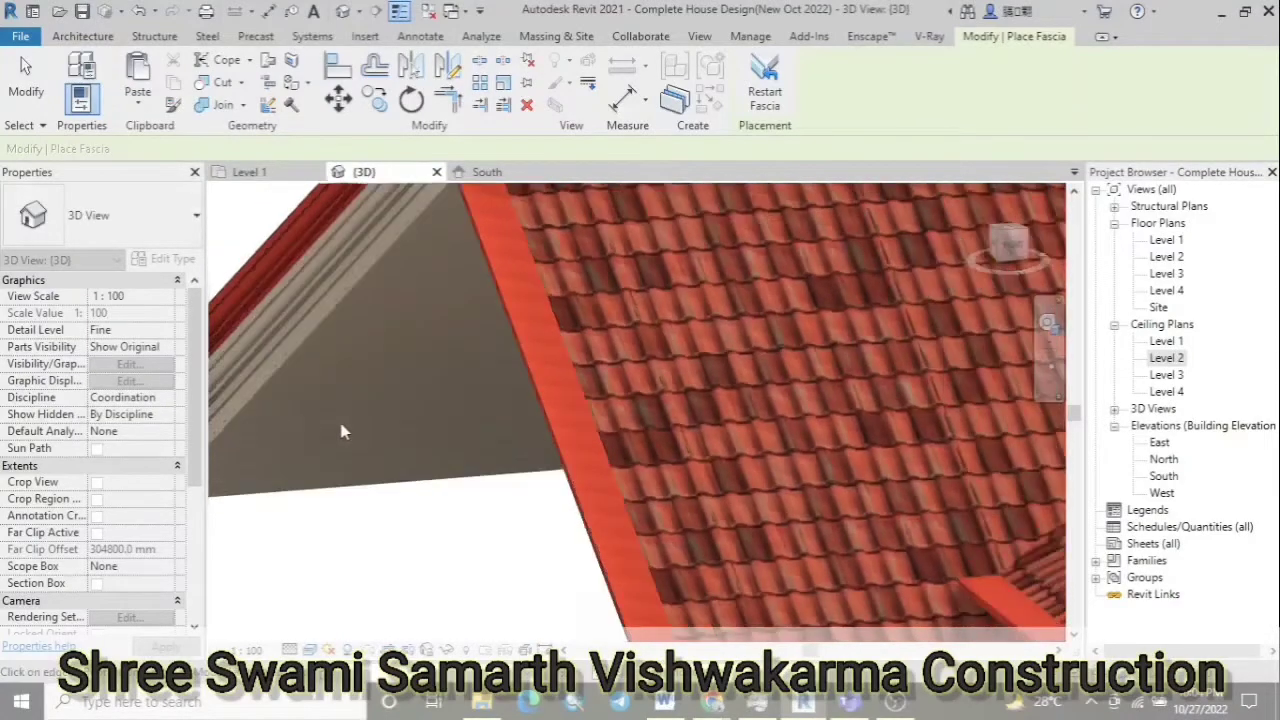
scroll(296, 498, down, 3)
scroll(303, 498, down, 5)
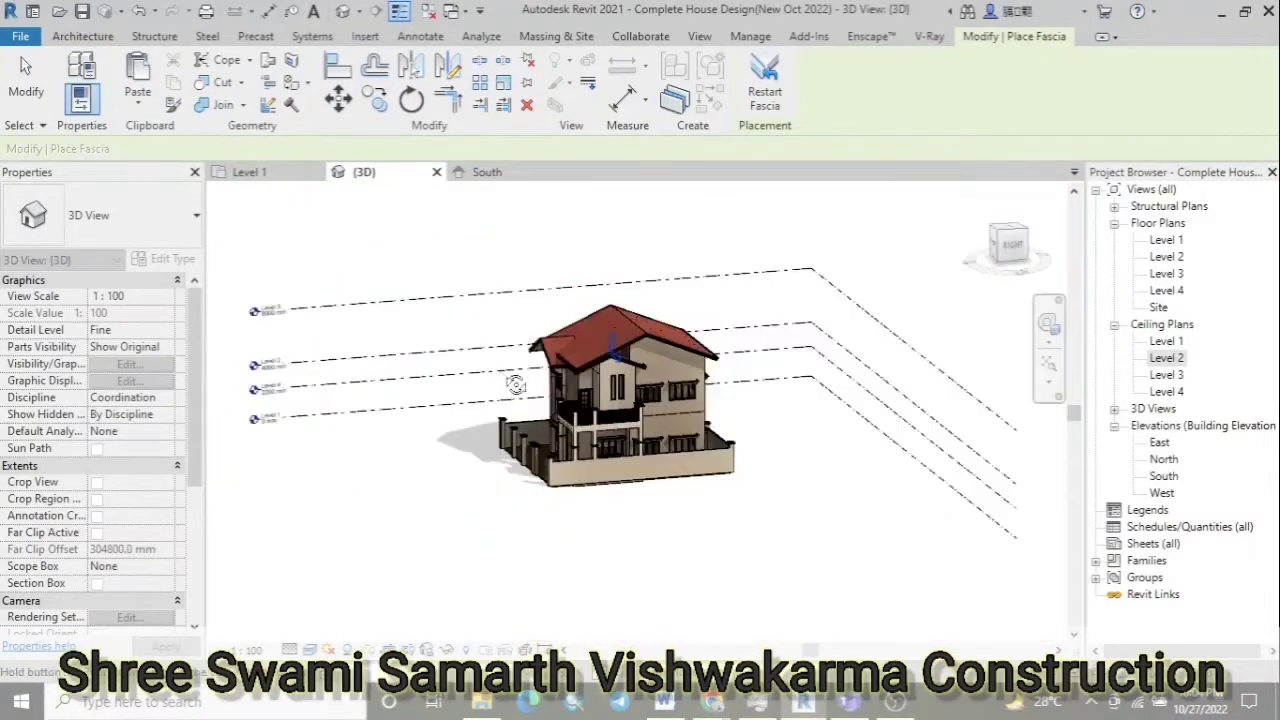
scroll(520, 384, up, 2)
scroll(567, 377, up, 3)
scroll(600, 372, up, 3)
scroll(631, 366, up, 2)
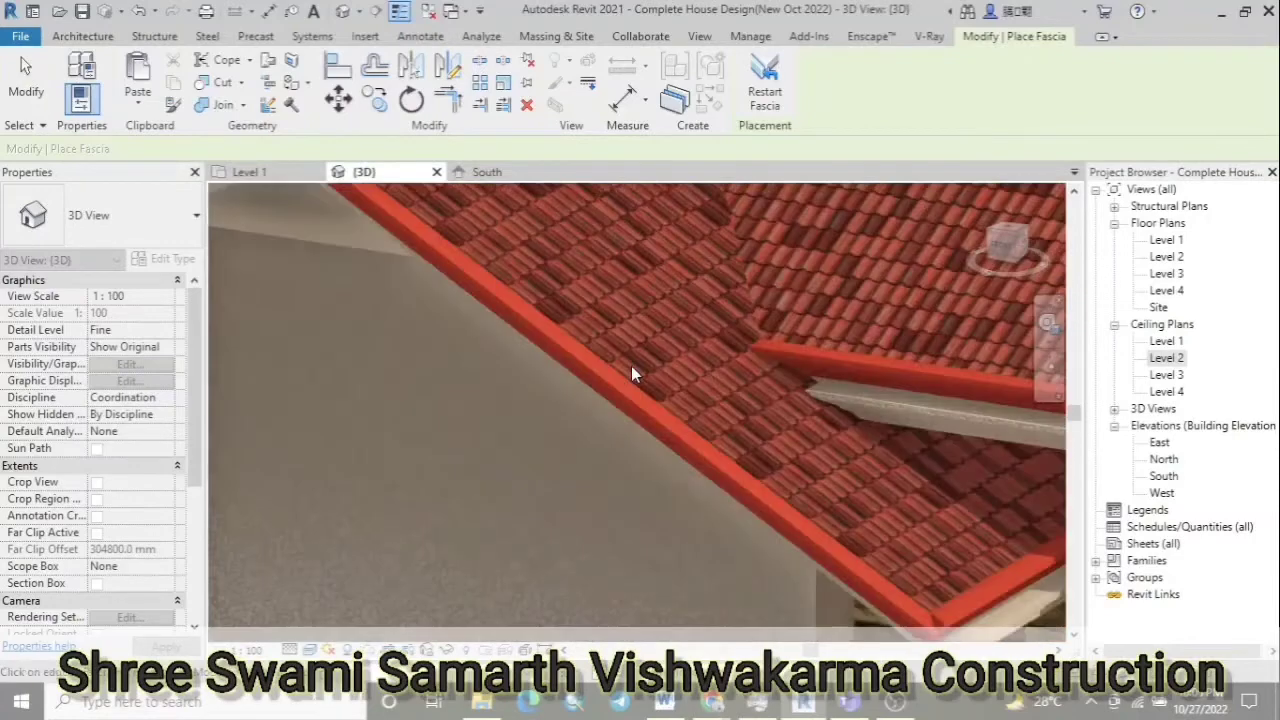
mouse_move(610, 400)
shift+middle_down()
mouse_move(568, 457)
mouse_move(370, 255)
shift+middle_up()
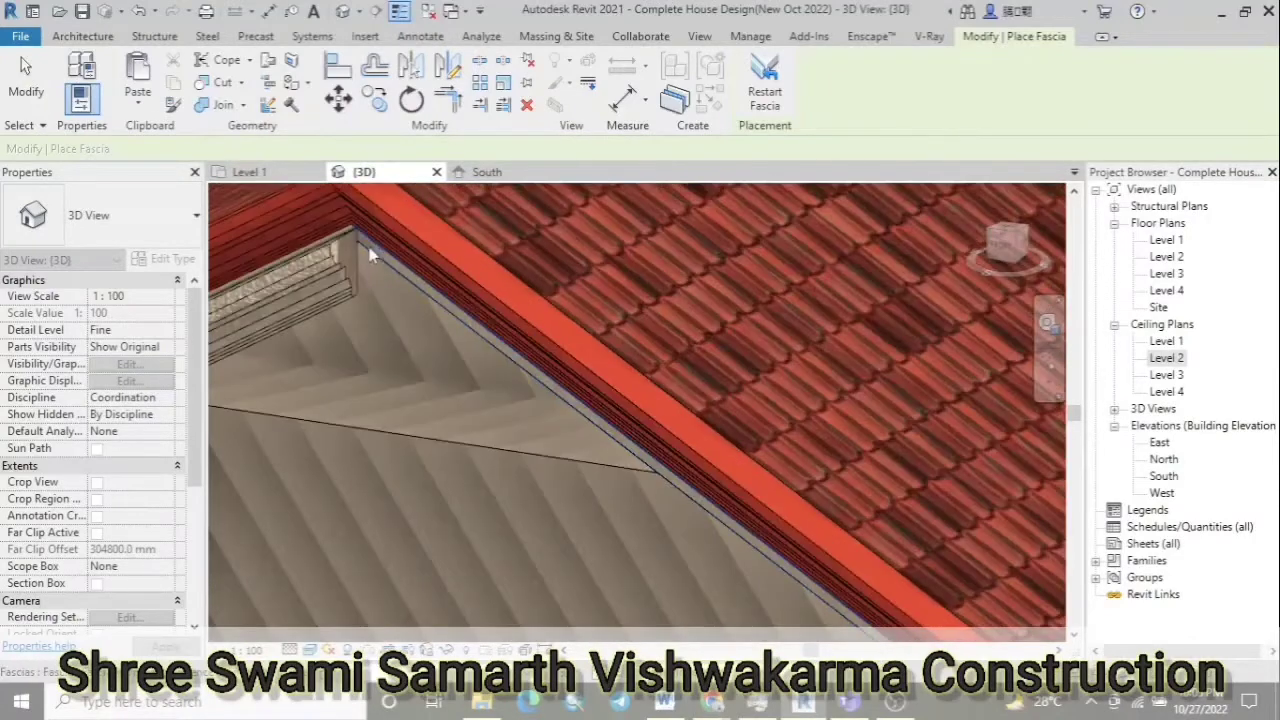
click(400, 280)
mouse_move(447, 372)
shift+middle_down()
mouse_move(381, 284)
mouse_move(403, 306)
mouse_move(416, 391)
mouse_move(1045, 535)
shift+middle_up()
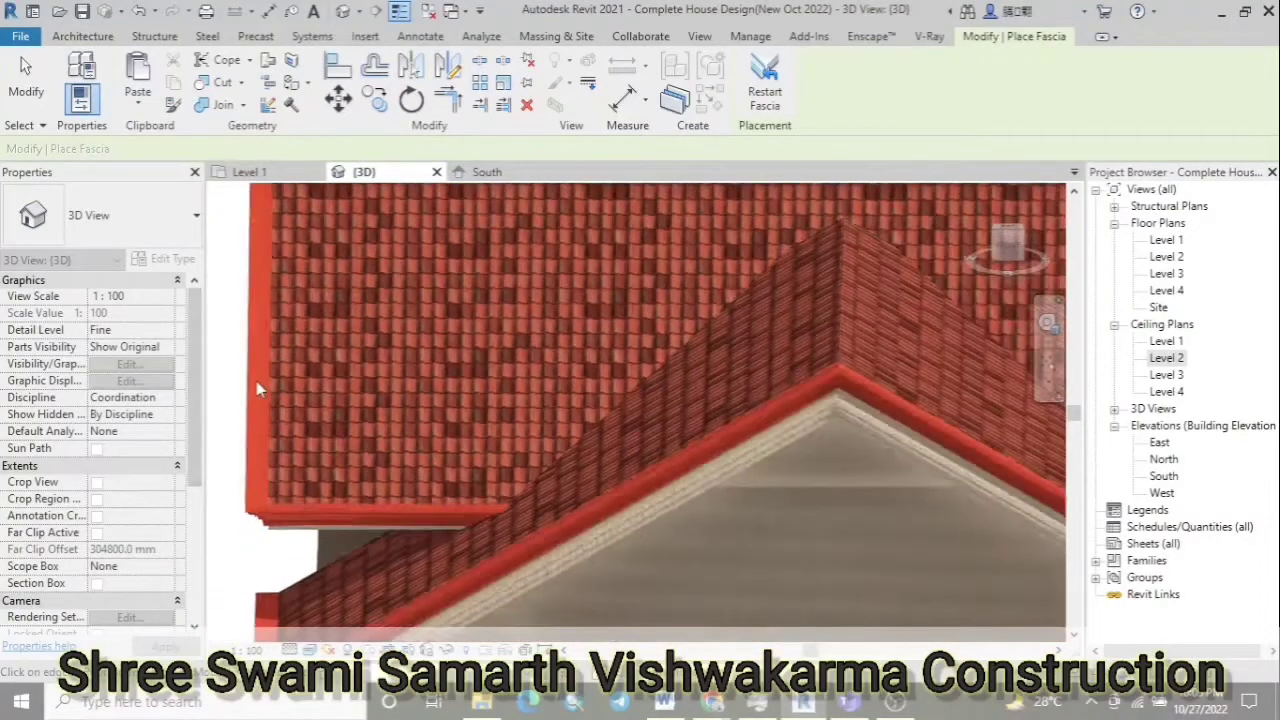
scroll(985, 476, up, 3)
click(985, 476)
Align the fascia edge to the reference line with AL
key(a)
key(l)
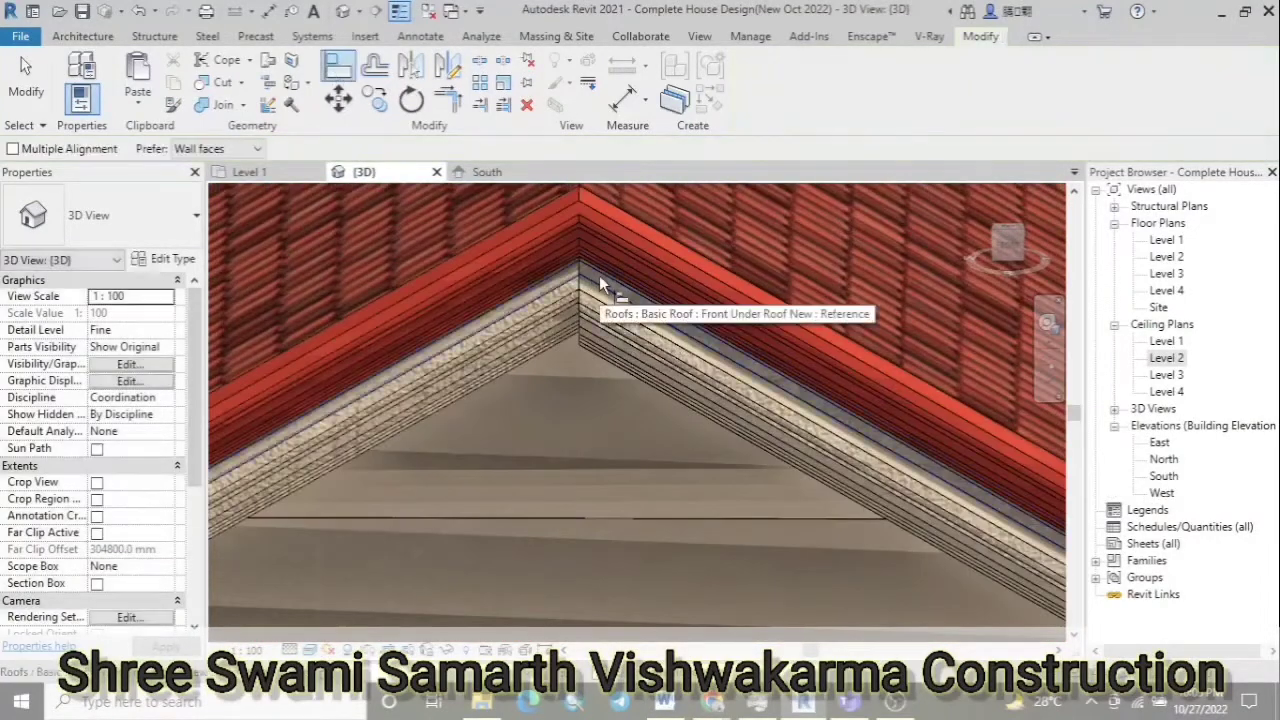
click(594, 286)
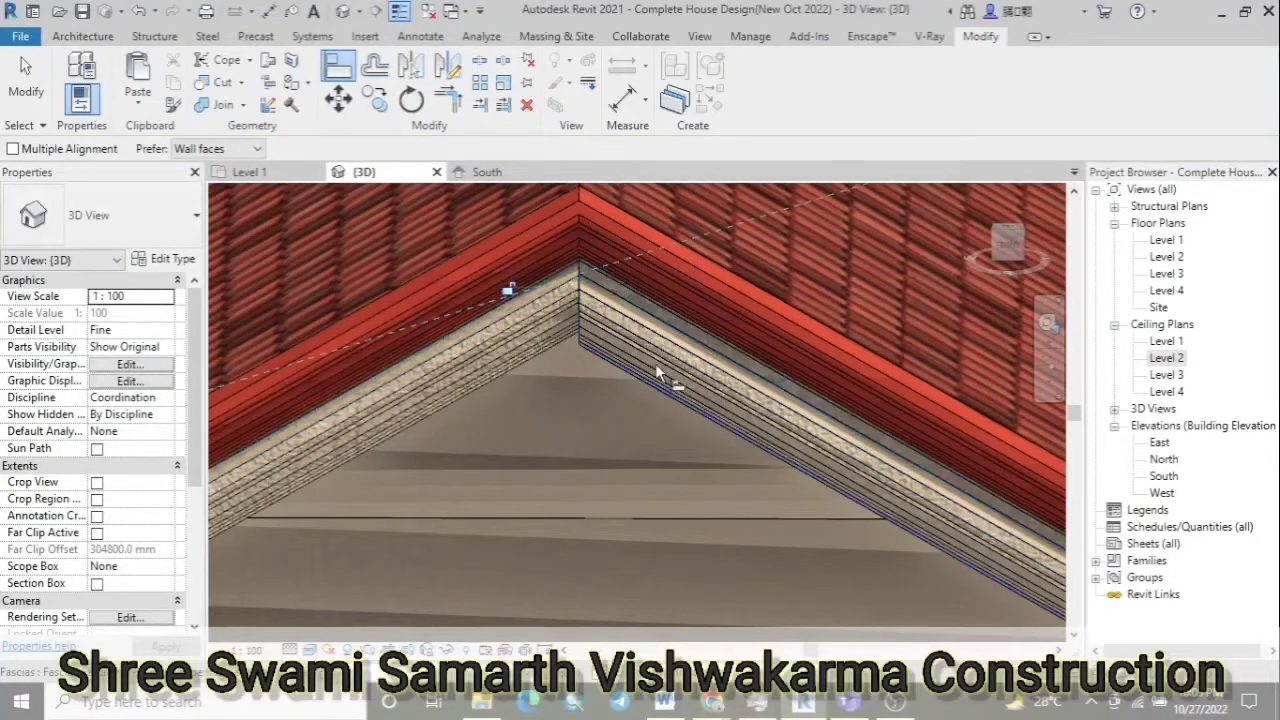
scroll(655, 363, up, 2)
click(571, 300)
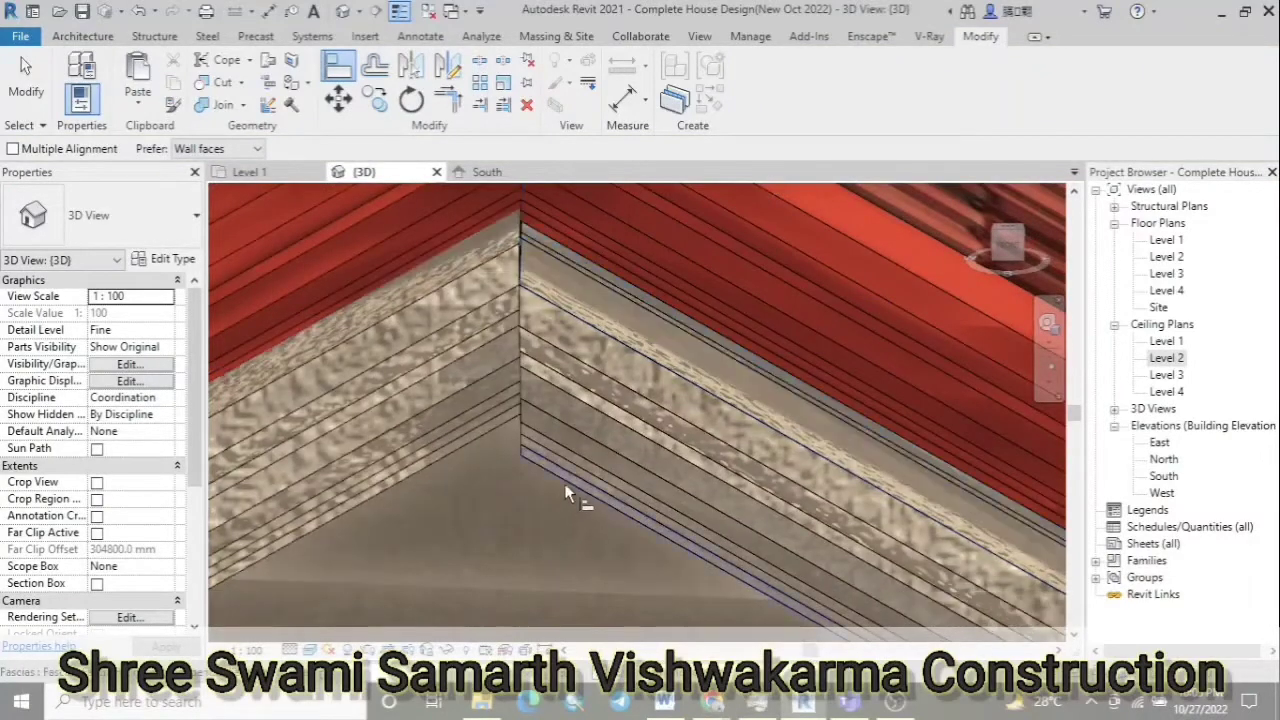
scroll(564, 483, down, 2)
key(Escape)
Edit the gable fascia's segments and drag its end to the ridge, leaving it 28782.6 mm long
click(613, 473)
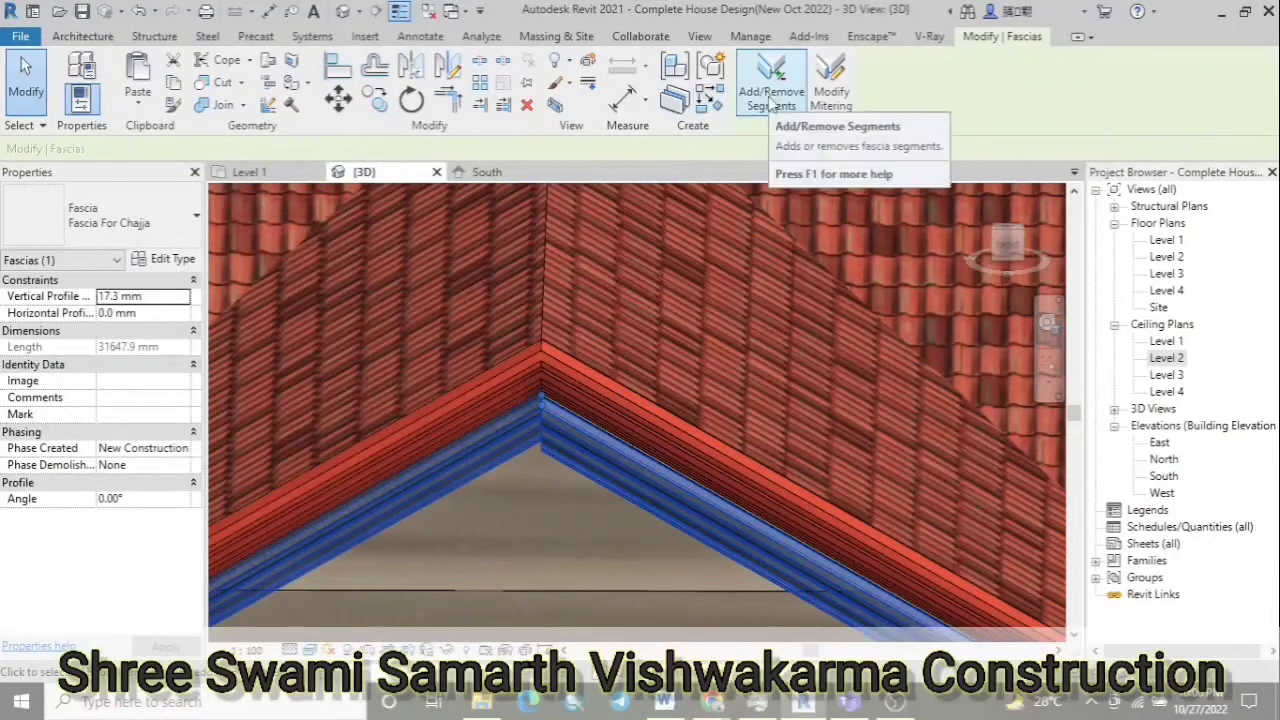
click(771, 88)
click(593, 486)
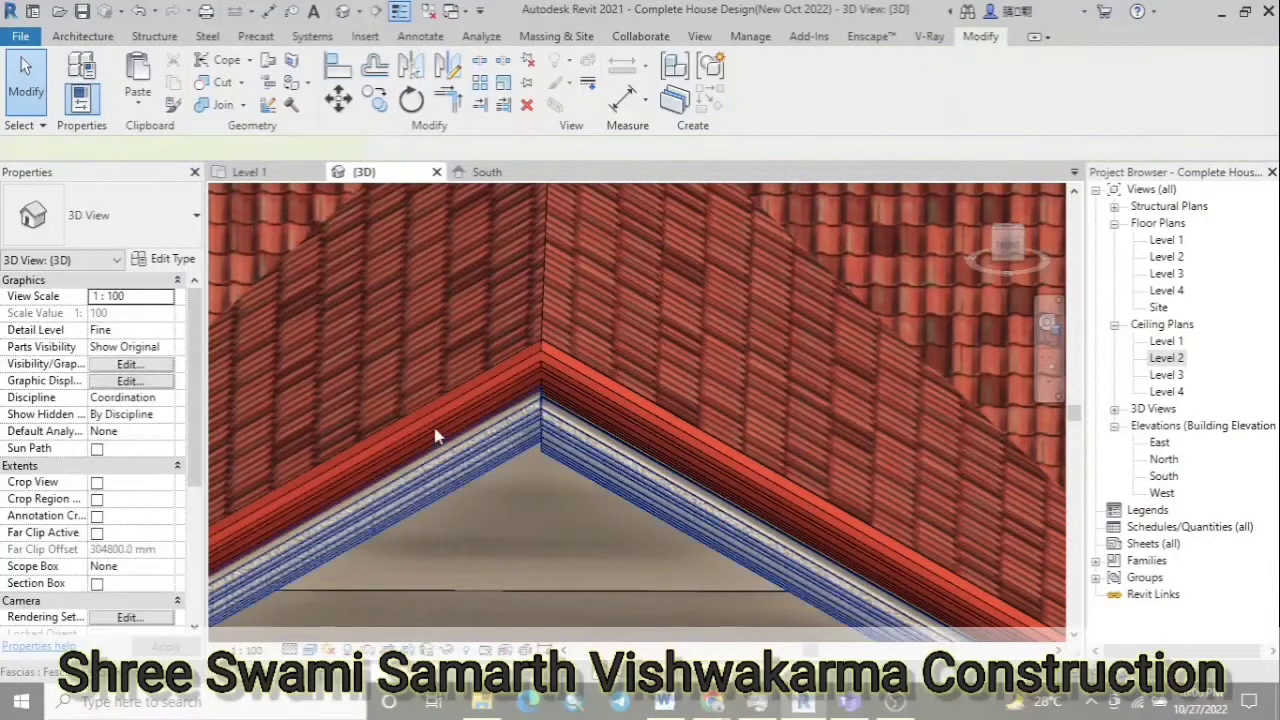
click(555, 432)
drag(543, 413, 548, 400)
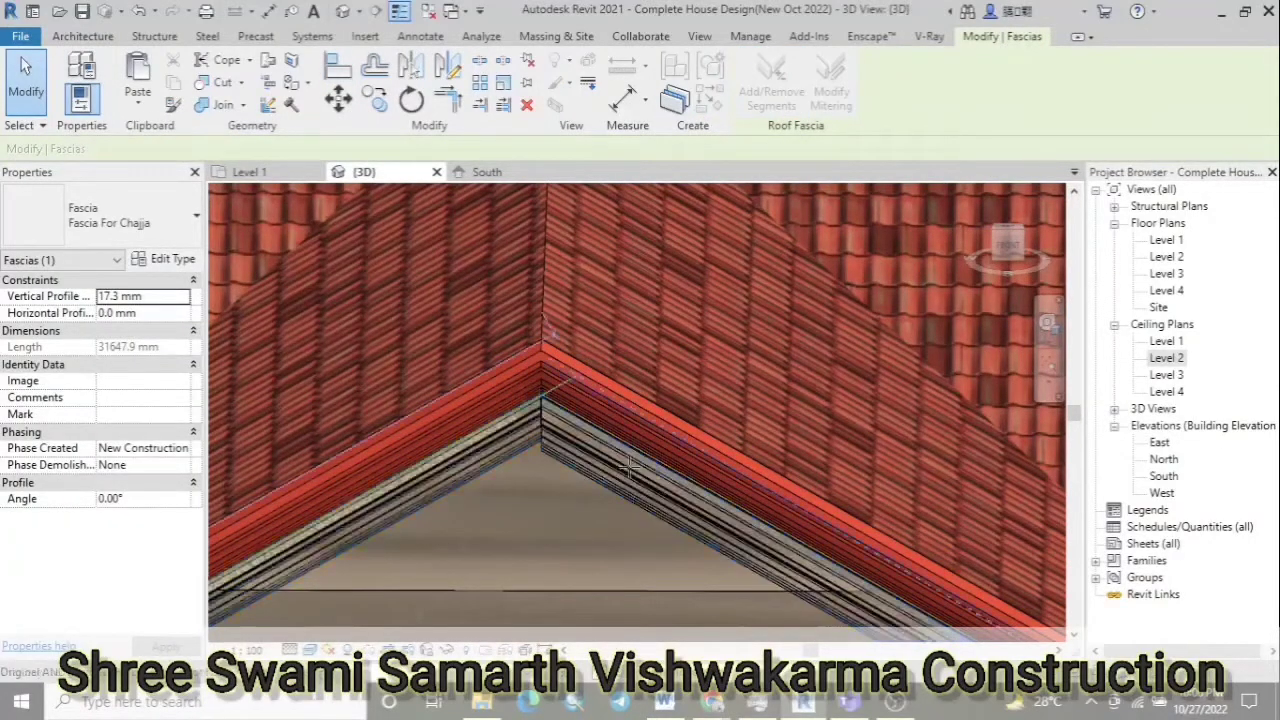
click(628, 472)
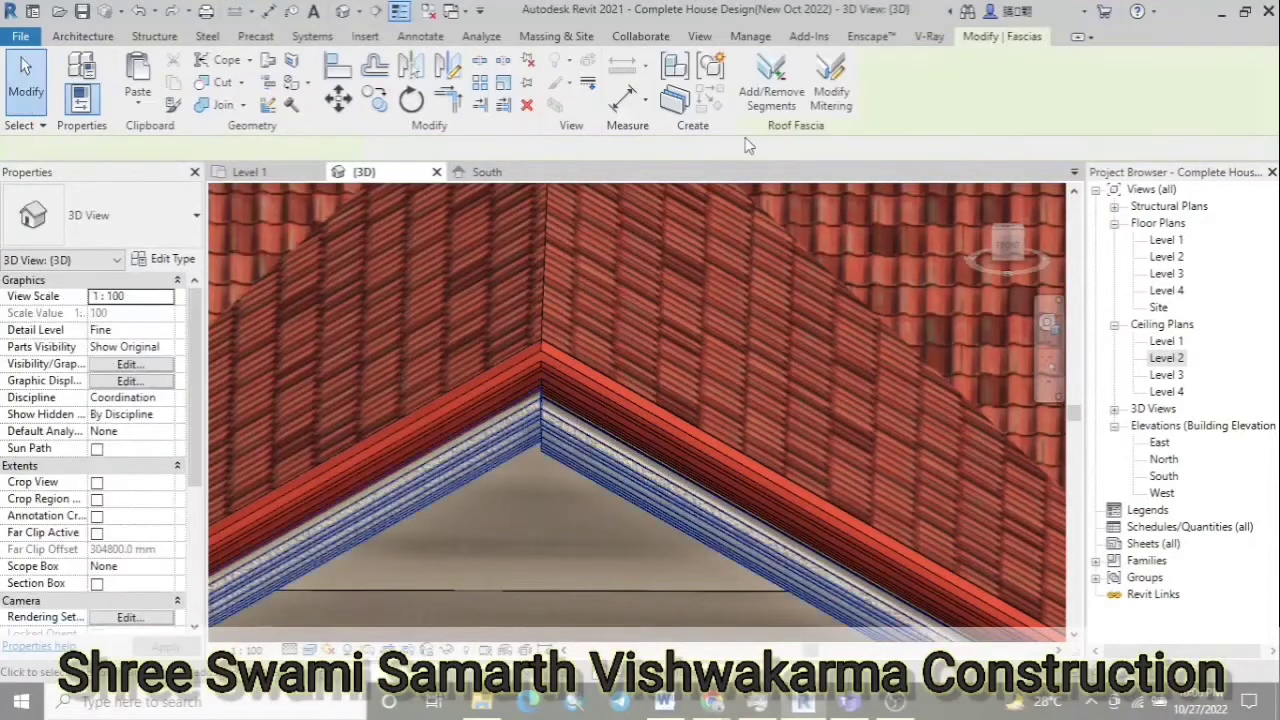
scroll(555, 433, up, 3)
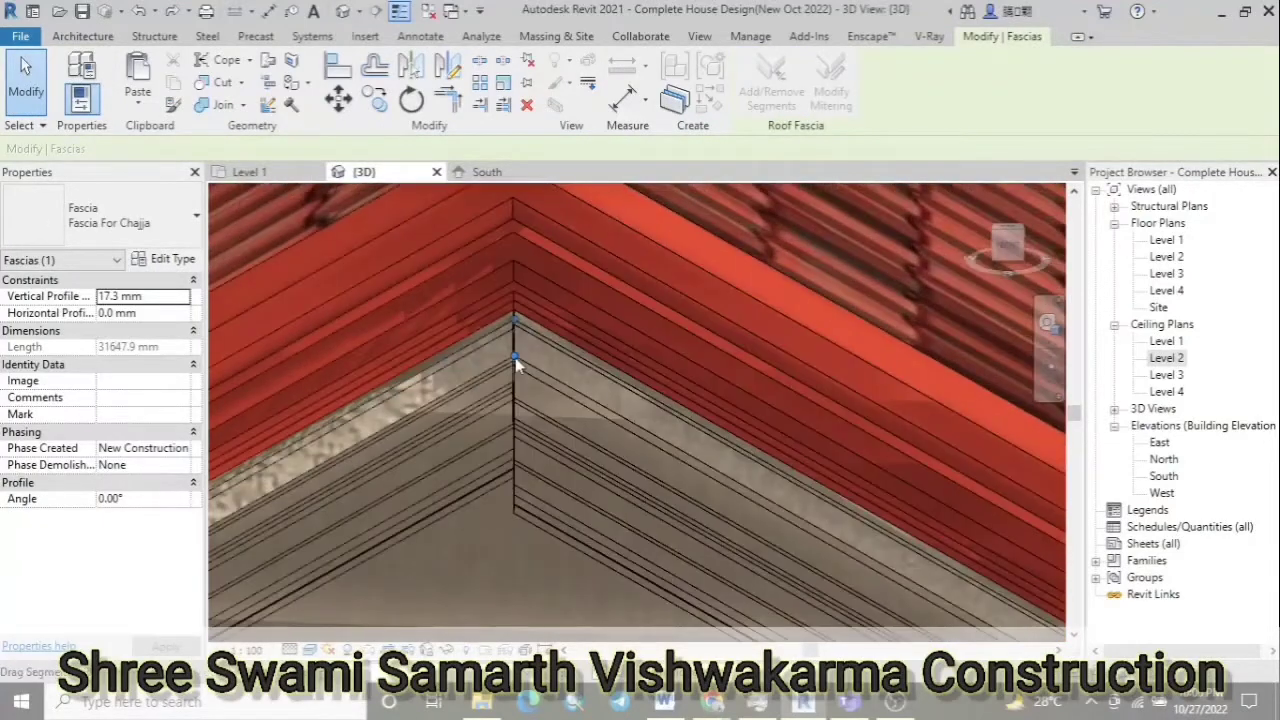
scroll(513, 396, down, 3)
scroll(504, 394, down, 2)
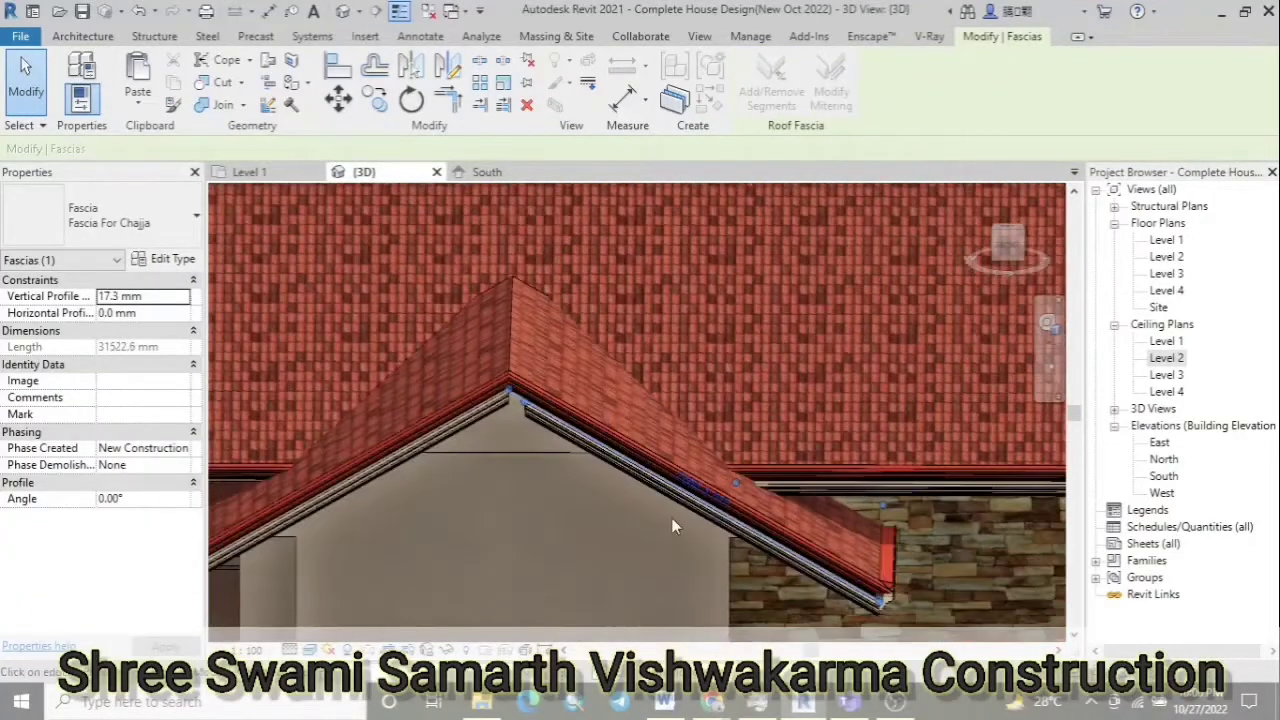
scroll(533, 418, up, 3)
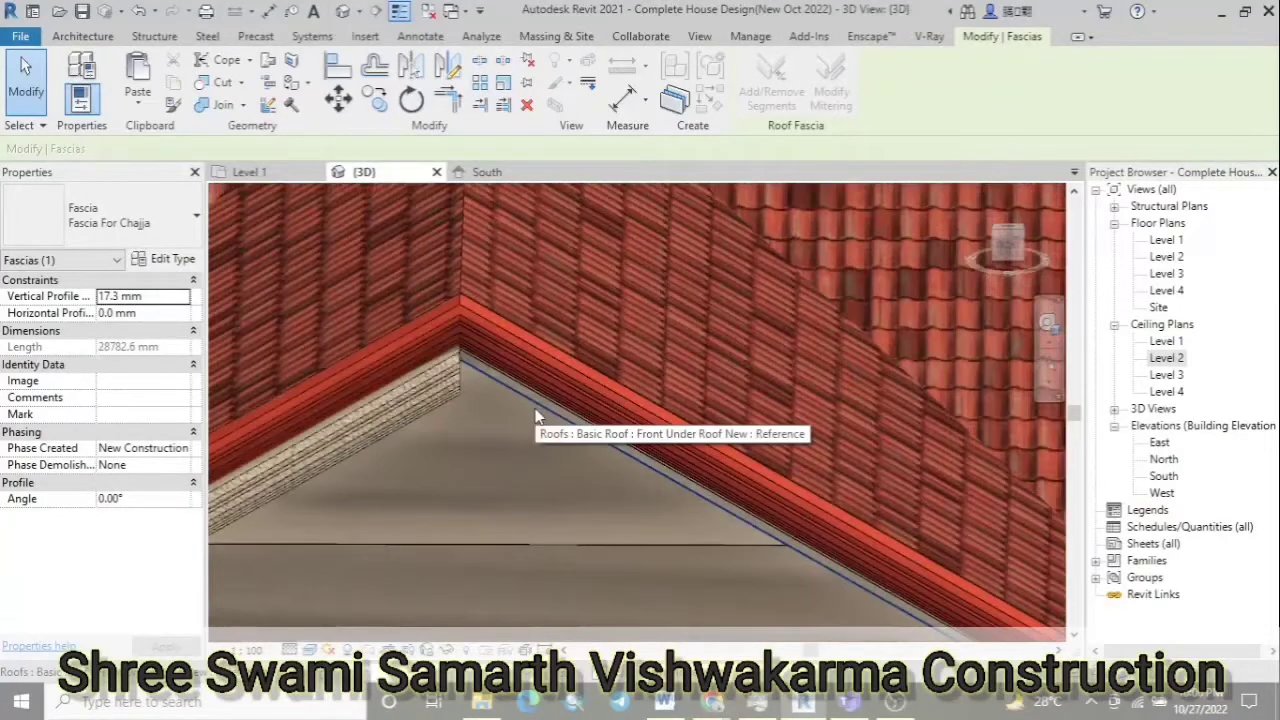
key(Escape)
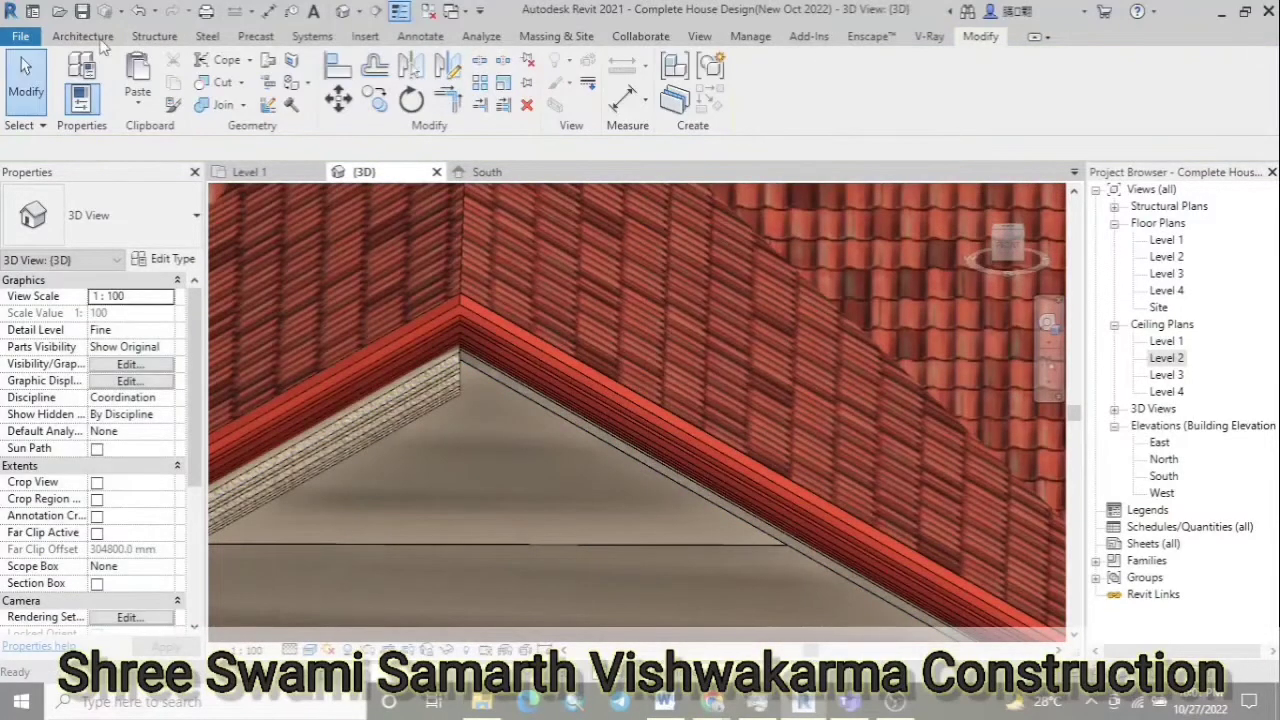
click(83, 36)
click(357, 57)
Add fascia along the roof's gable edge
click(395, 246)
scroll(476, 370, up, 2)
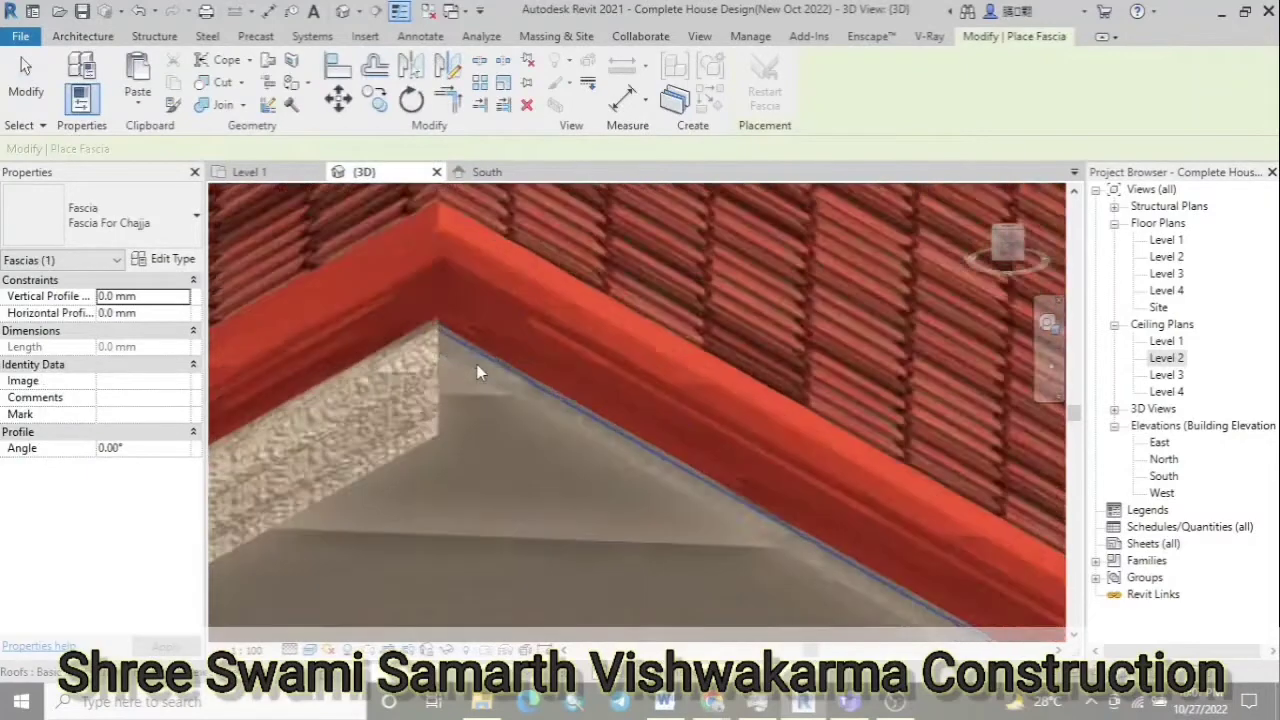
scroll(476, 370, down, 2)
scroll(560, 400, down, 1)
scroll(572, 408, down, 2)
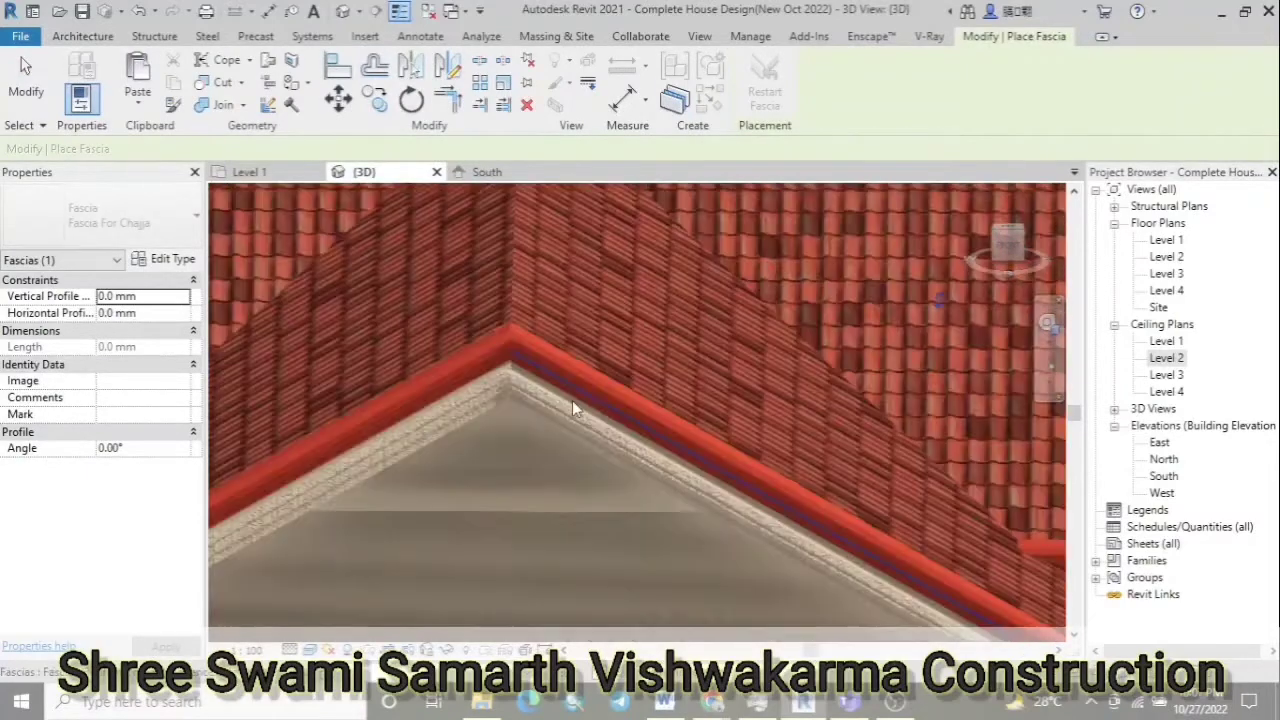
click(572, 408)
scroll(572, 408, down, 4)
scroll(378, 432, up, 2)
scroll(378, 432, down, 2)
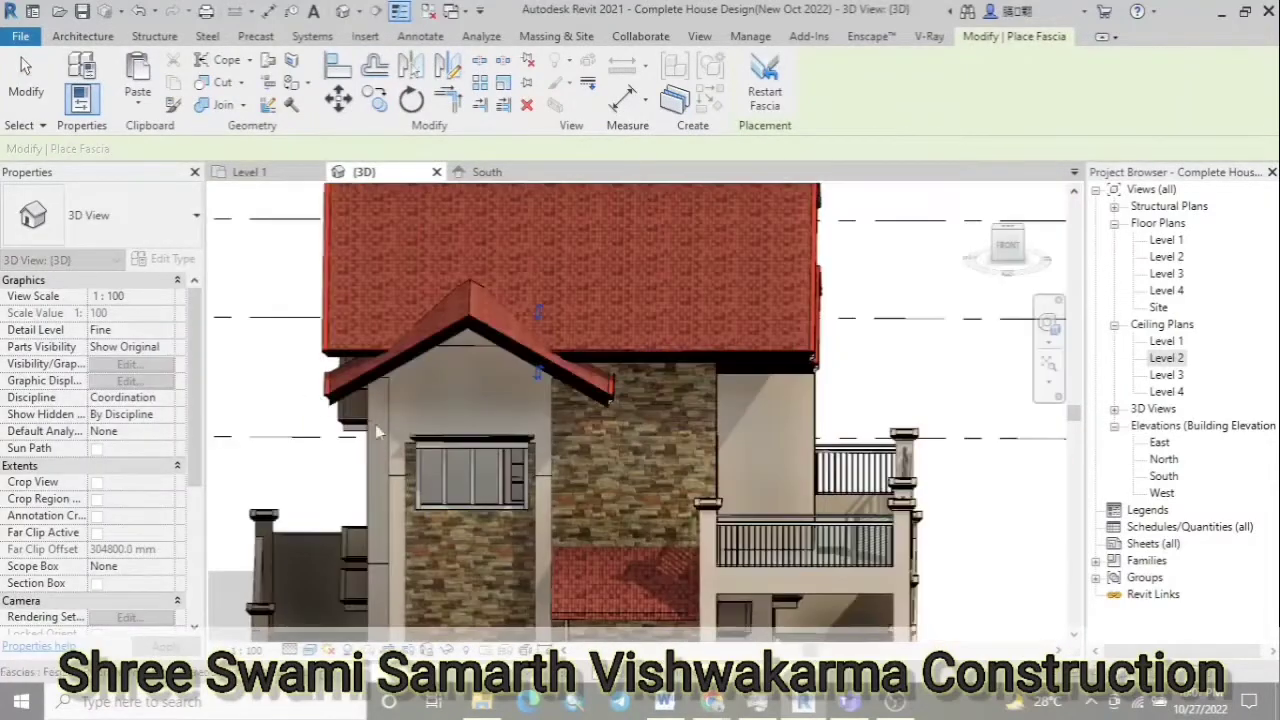
scroll(884, 386, up, 3)
scroll(940, 351, down, 4)
Orbit to the left-front and above the tiled roof to inspect the fascia
mouse_move(940, 351)
shift+middle_down()
mouse_move(880, 360)
mouse_move(985, 337)
shift+middle_up()
scroll(985, 337, up, 4)
scroll(613, 433, up, 3)
scroll(613, 432, up, 2)
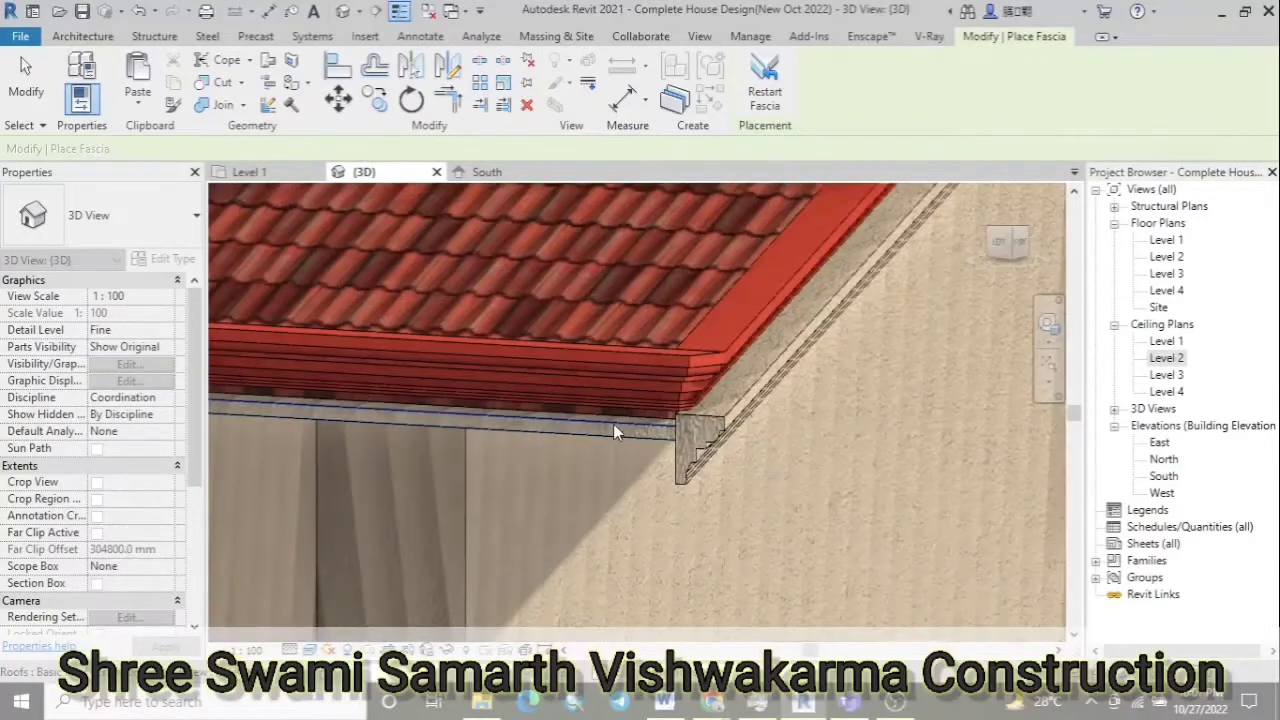
shift+middle_drag(749, 510, 527, 237)
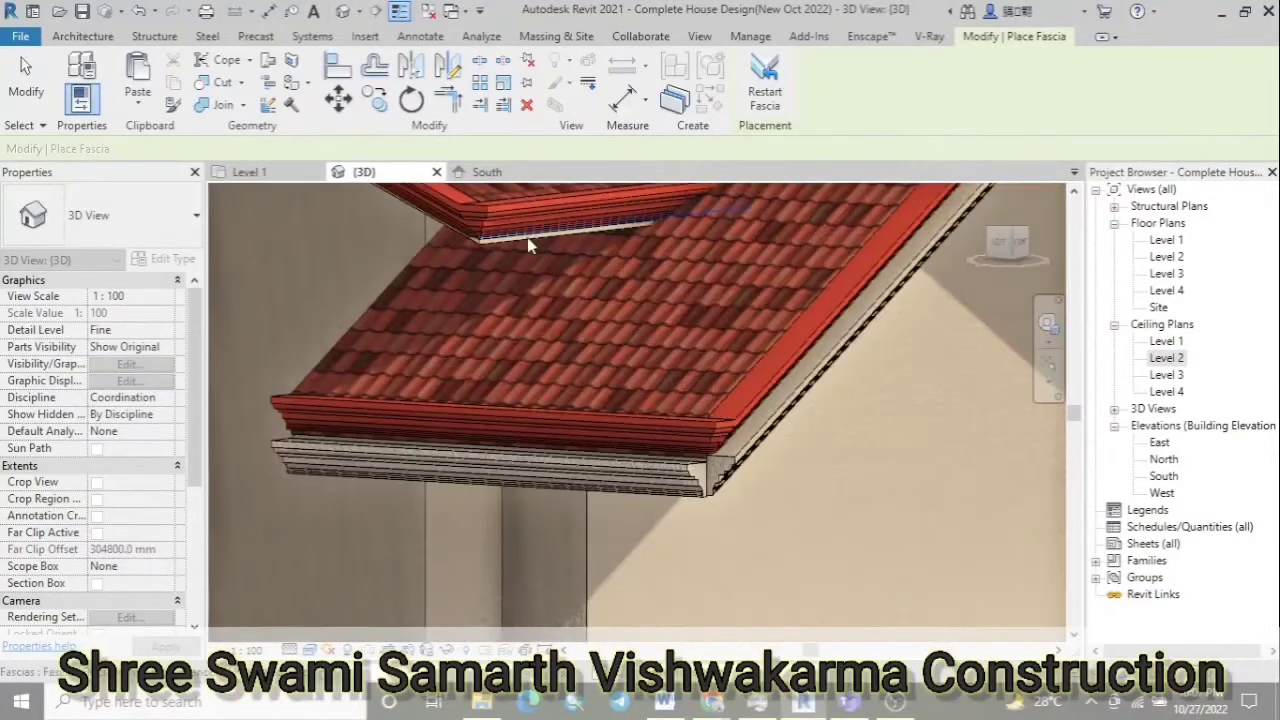
scroll(527, 237, up, 3)
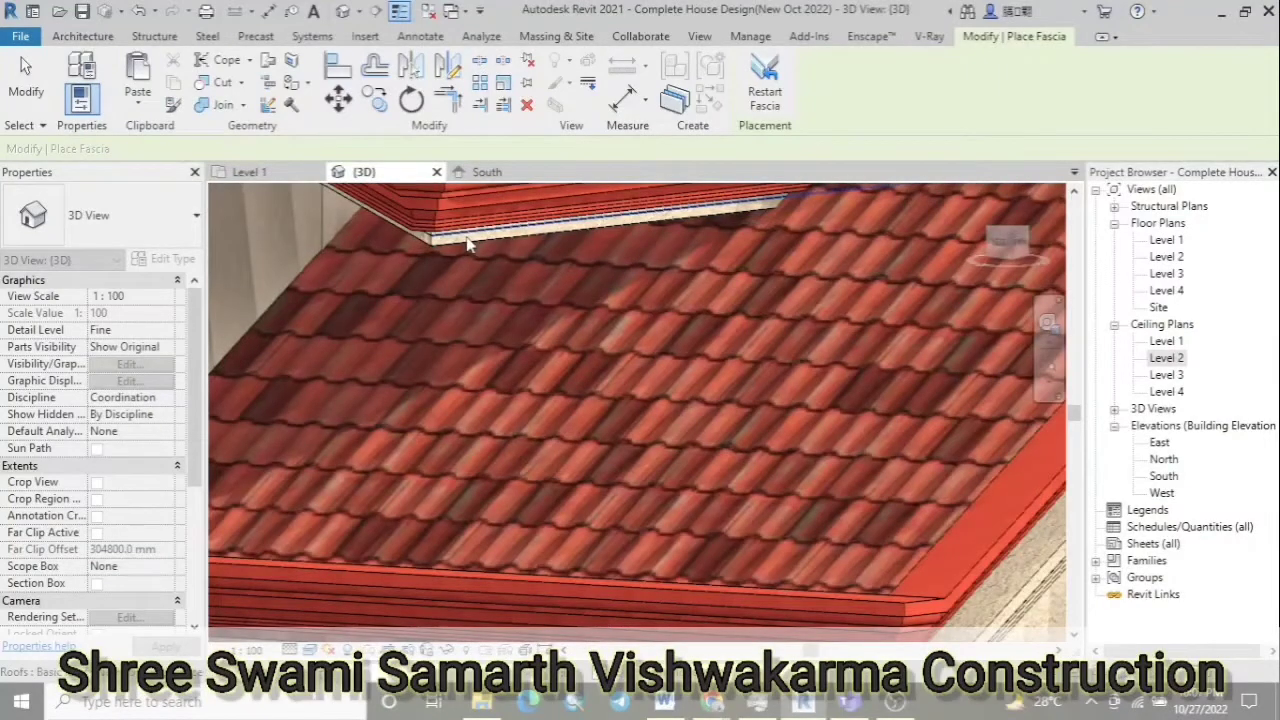
scroll(468, 243, down, 3)
scroll(600, 392, up, 4)
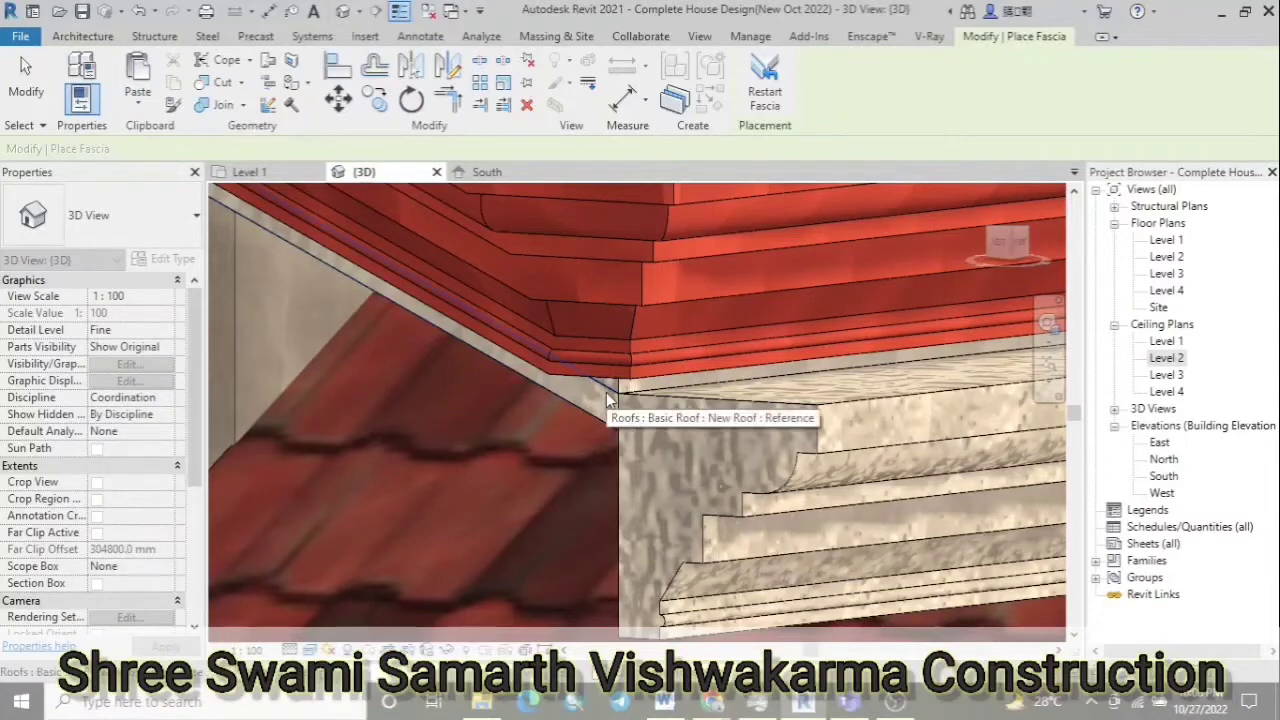
mouse_move(590, 410)
shift+middle_down()
mouse_move(722, 537)
mouse_move(600, 400)
shift+middle_up()
scroll(722, 537, down, 3)
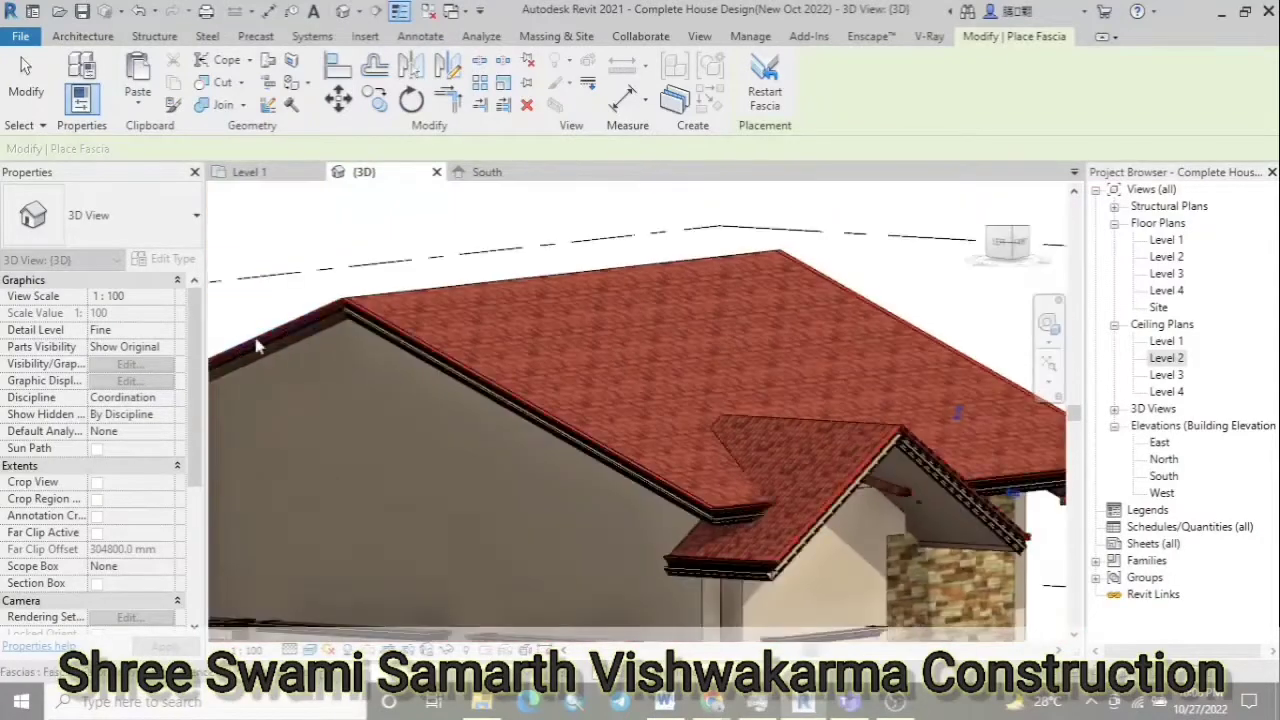
scroll(517, 290, up, 4)
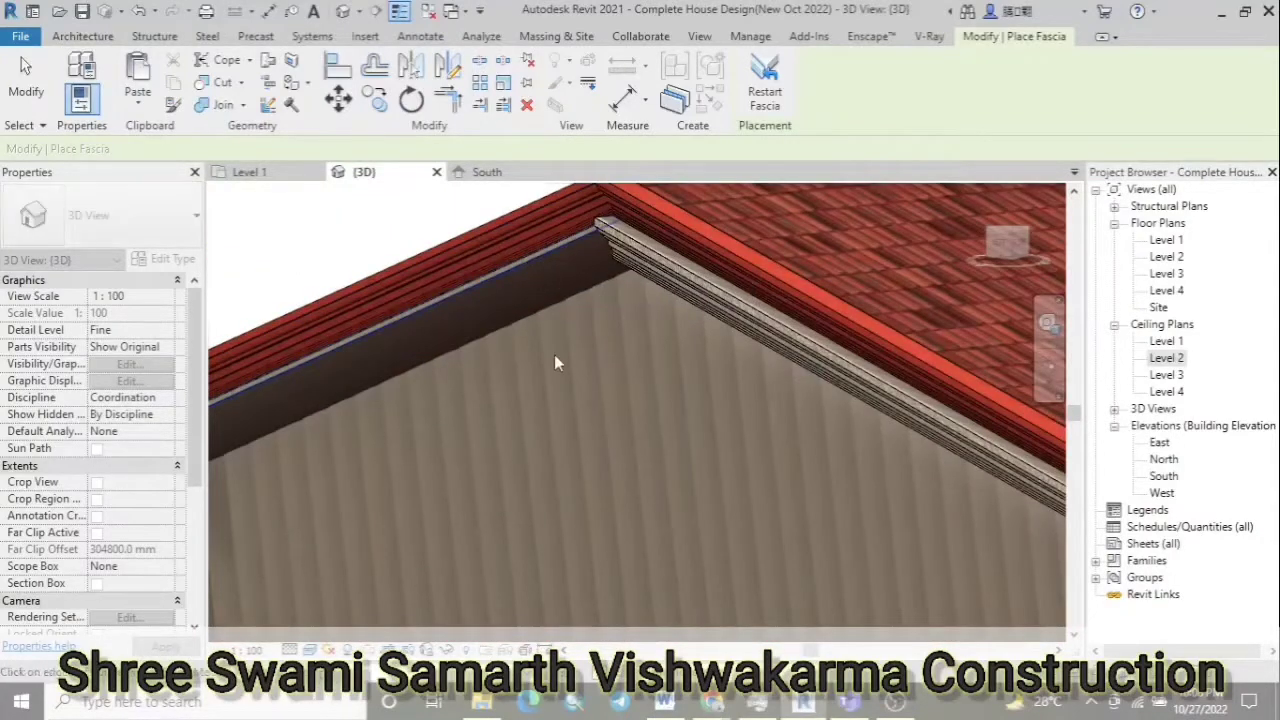
scroll(554, 354, down, 5)
scroll(550, 365, down, 2)
Check the fascia from the front and side, then end fascia placement
shift+middle_drag(313, 365, 896, 414)
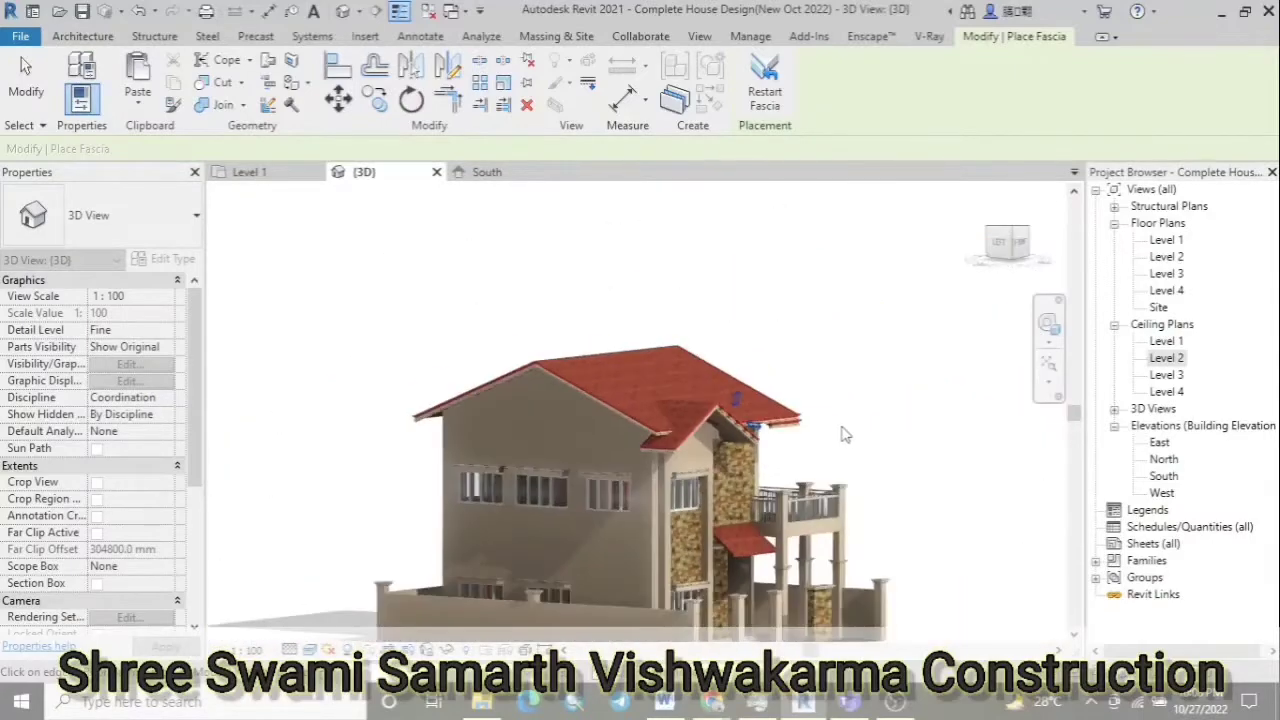
mouse_move(315, 407)
shift+middle_down()
mouse_move(554, 367)
mouse_move(532, 402)
shift+middle_up()
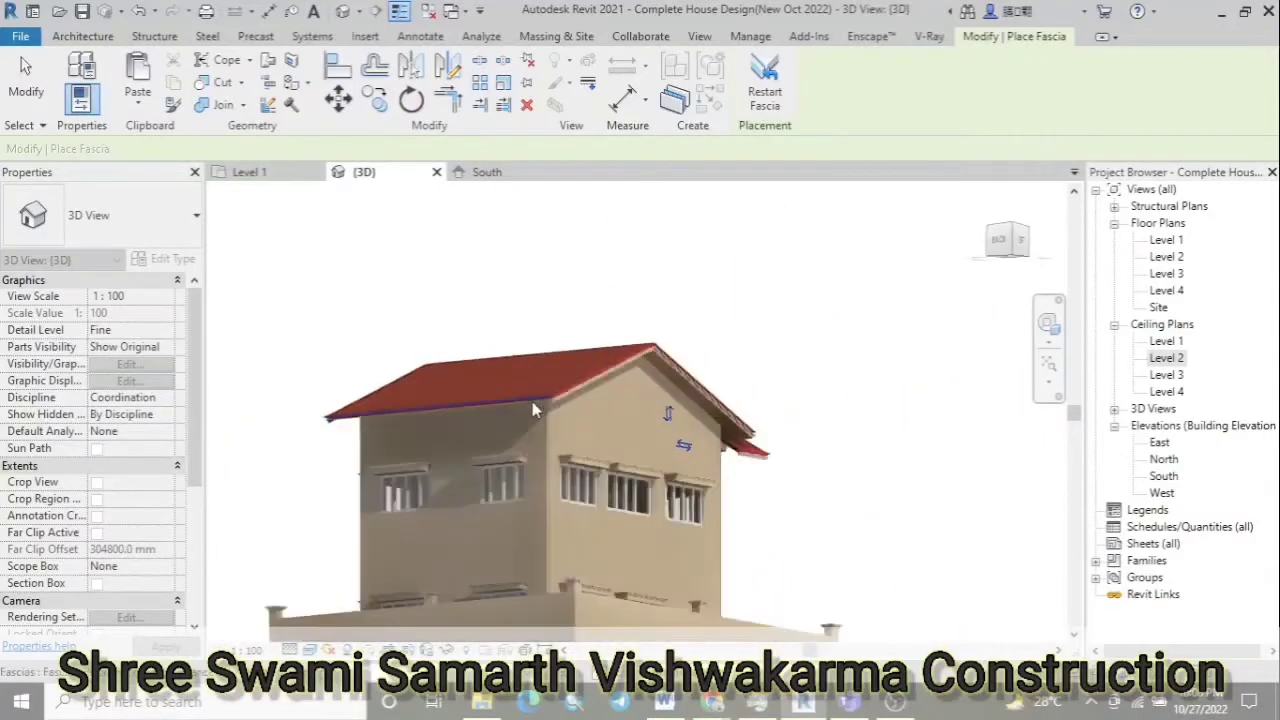
scroll(532, 402, up, 5)
scroll(884, 436, down, 5)
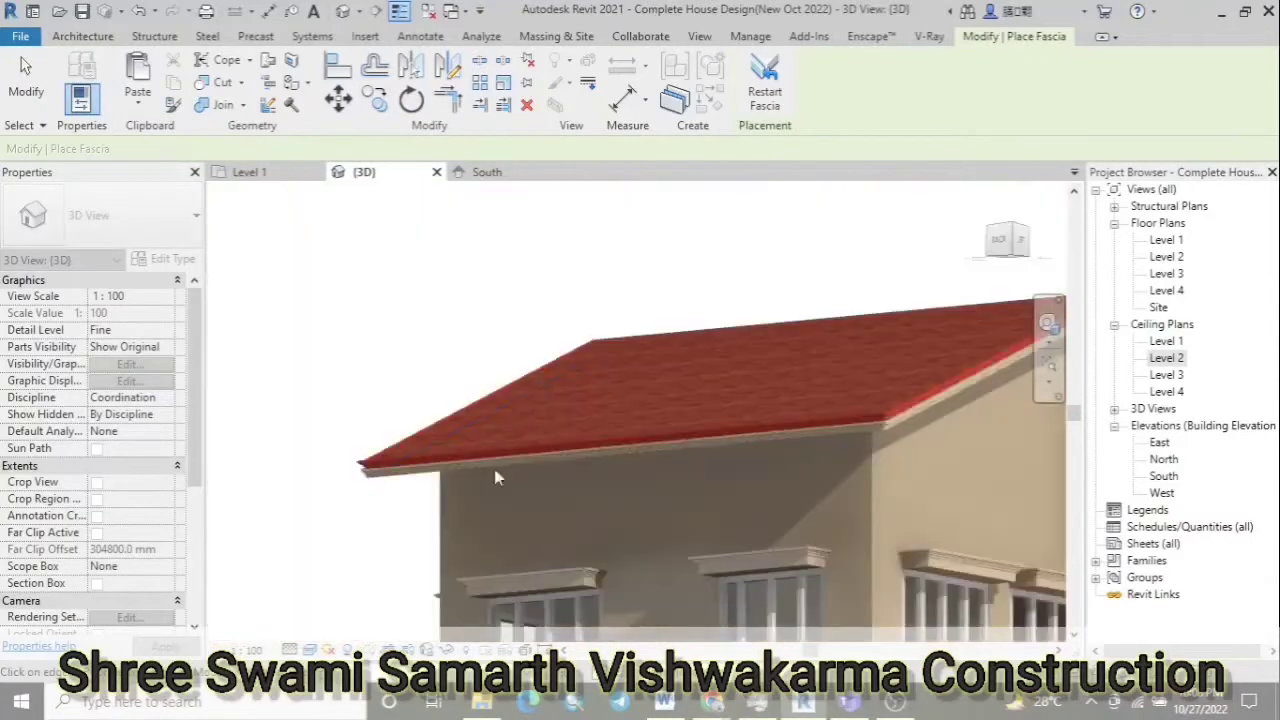
mouse_move(371, 484)
shift+middle_down()
mouse_move(421, 585)
mouse_move(305, 511)
mouse_move(534, 604)
mouse_move(681, 520)
mouse_move(545, 405)
shift+middle_up()
scroll(421, 585, up, 5)
scroll(421, 580, up, 3)
scroll(534, 604, down, 3)
scroll(681, 520, down, 3)
scroll(681, 520, down, 5)
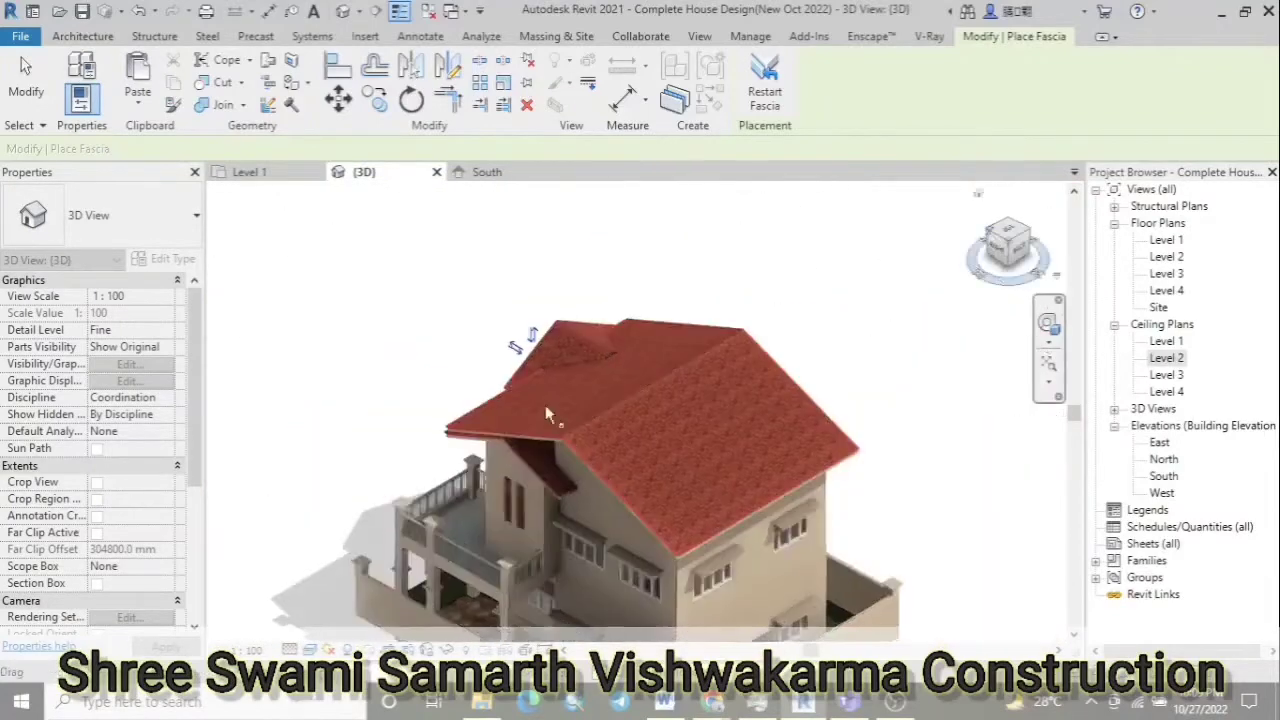
scroll(545, 405, down, 3)
shift+middle_drag(677, 214, 600, 300)
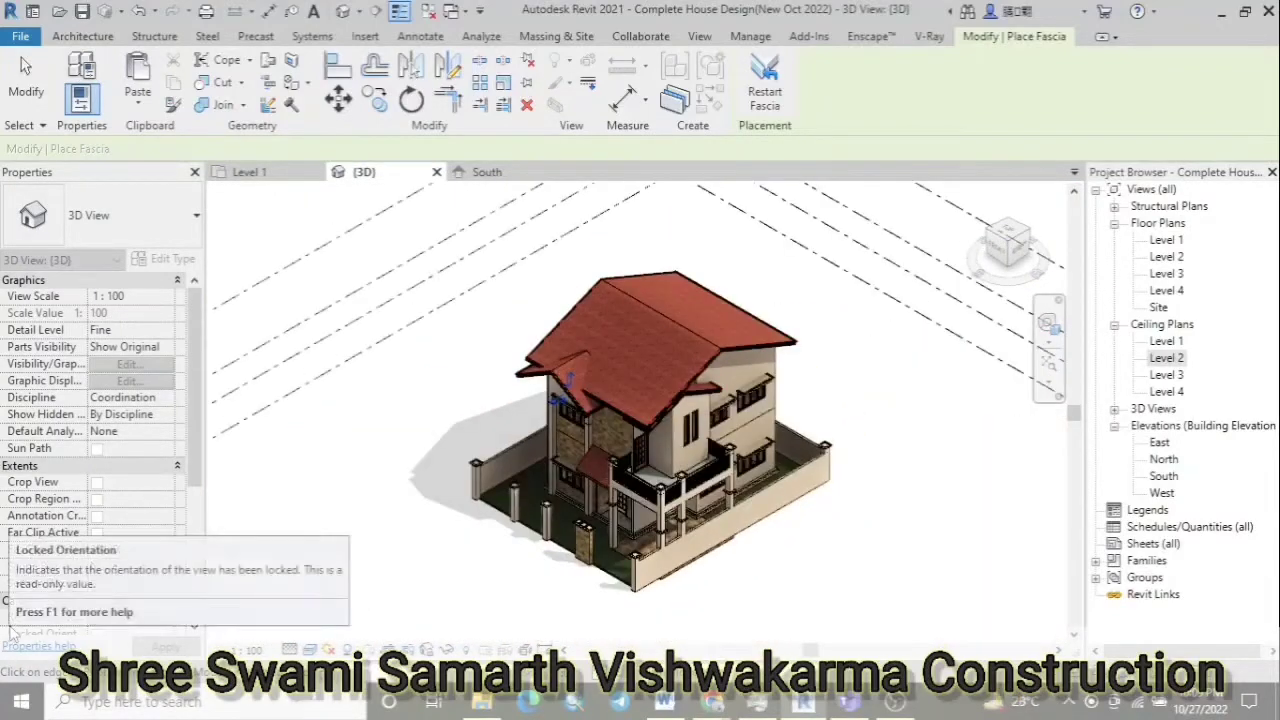
key(Escape)
mouse_move(836, 557)
shift+middle_down()
mouse_move(842, 400)
mouse_move(878, 410)
mouse_move(866, 413)
shift+middle_up()
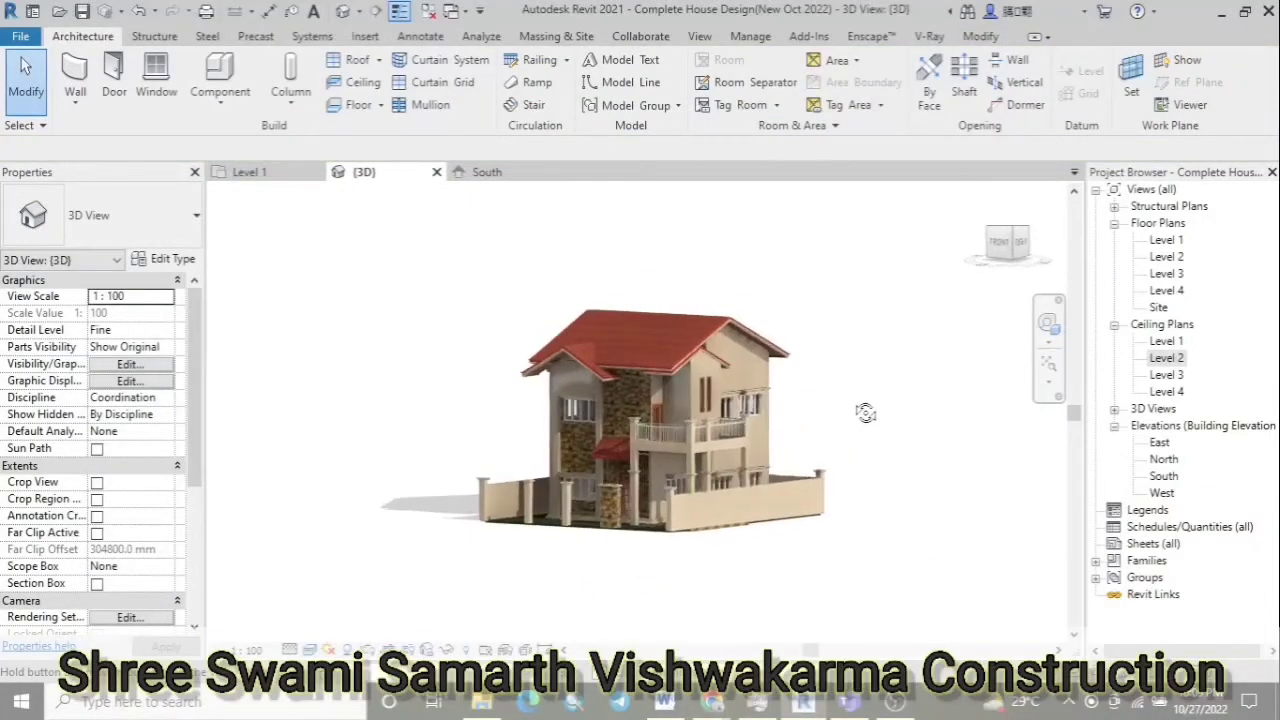
In the Level 1 plan, place a perspective camera below right, aimed at the house
click(250, 172)
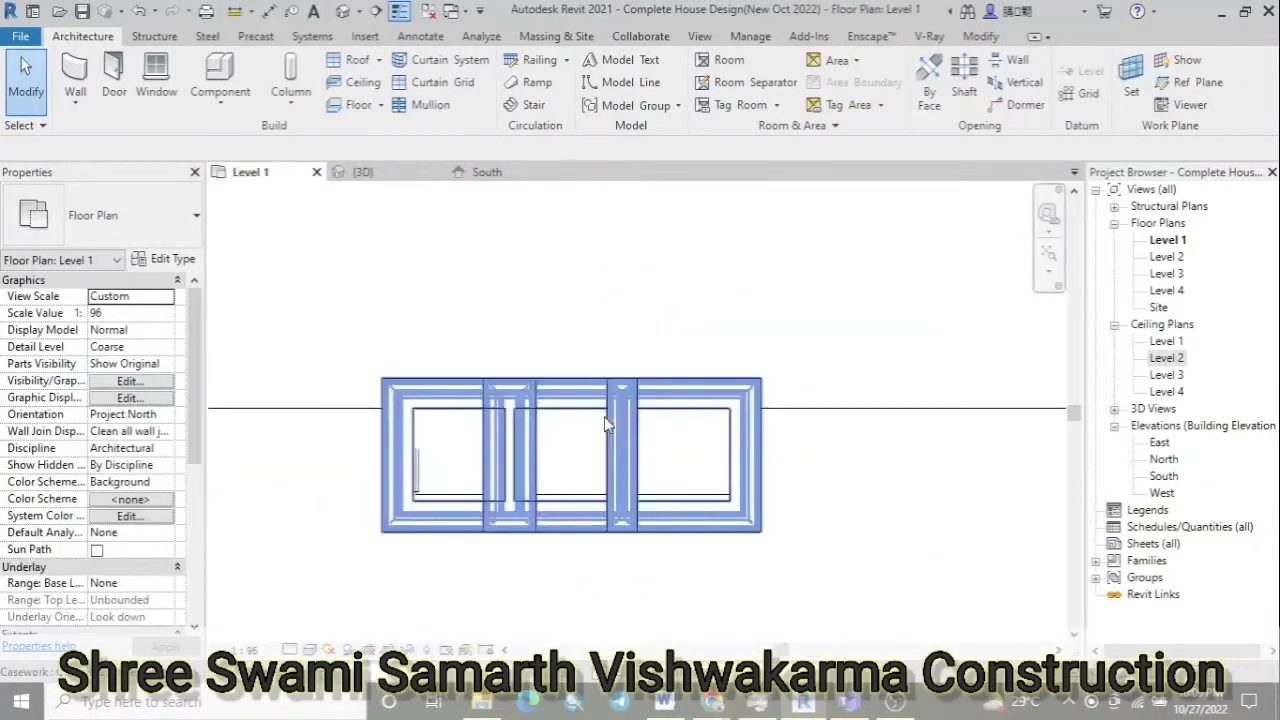
click(358, 14)
click(371, 54)
click(763, 598)
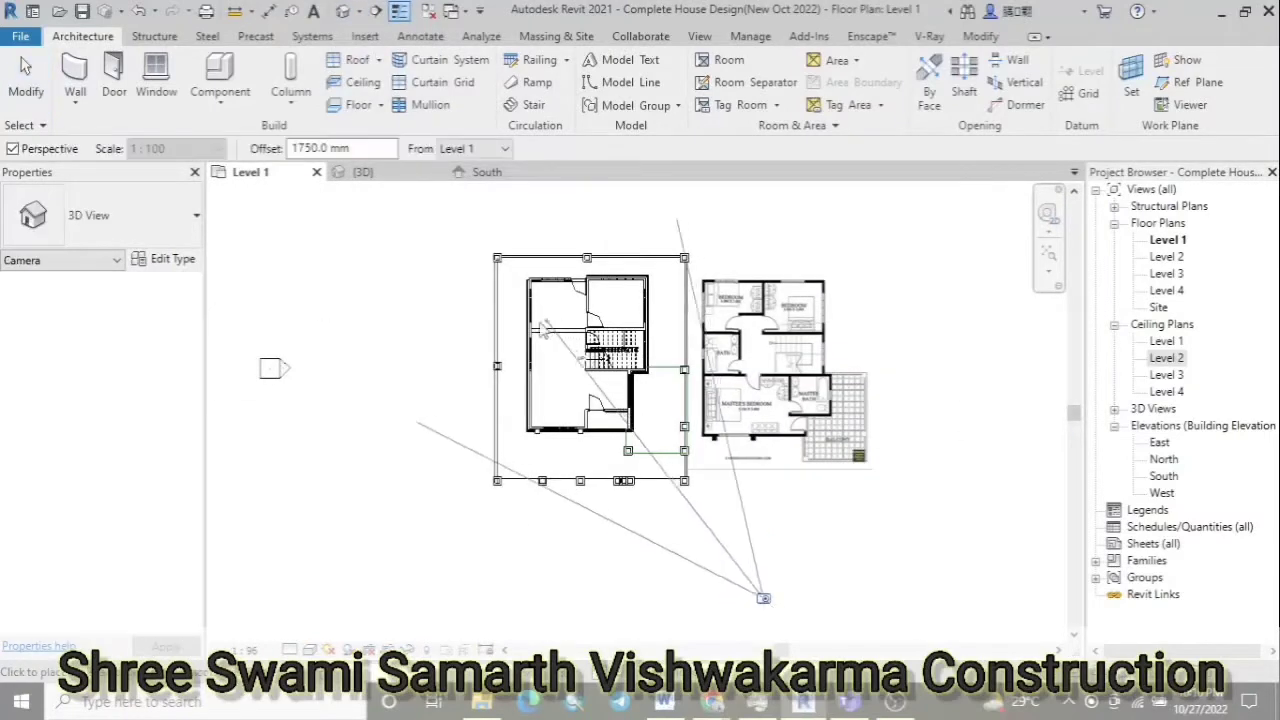
click(521, 328)
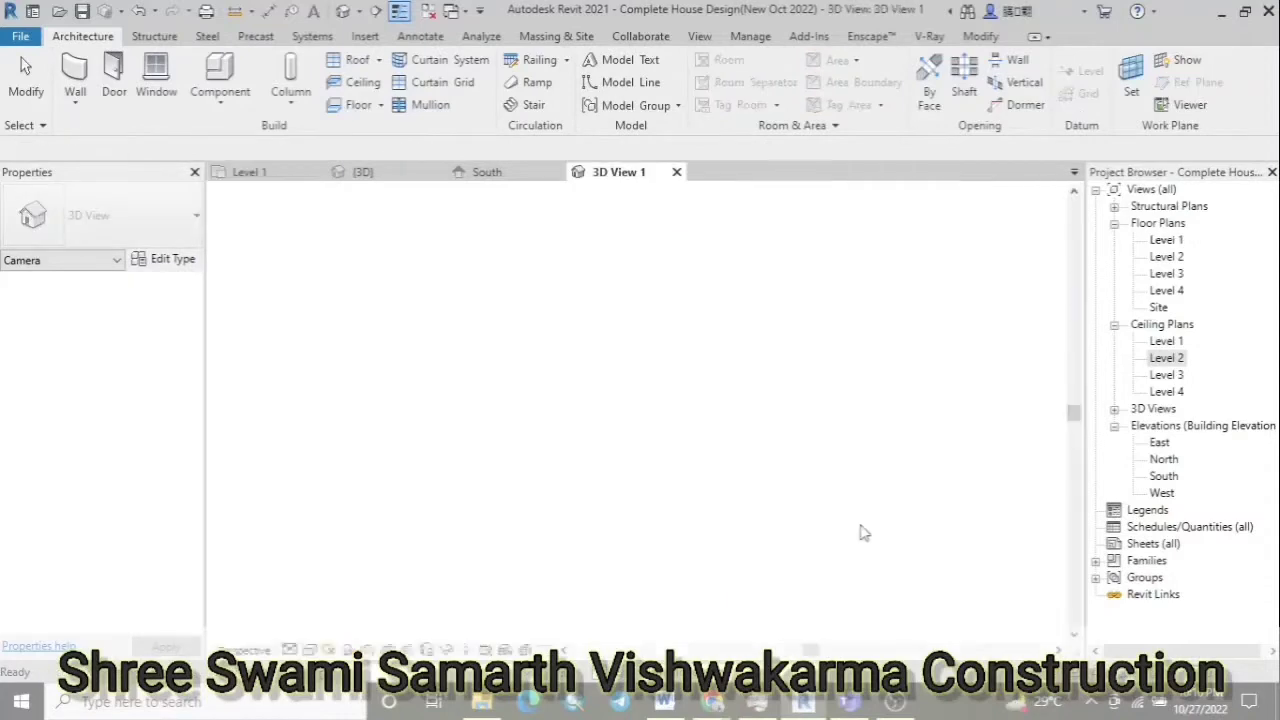
Enlarge the camera view's crop region on all sides to frame the house
click(612, 556)
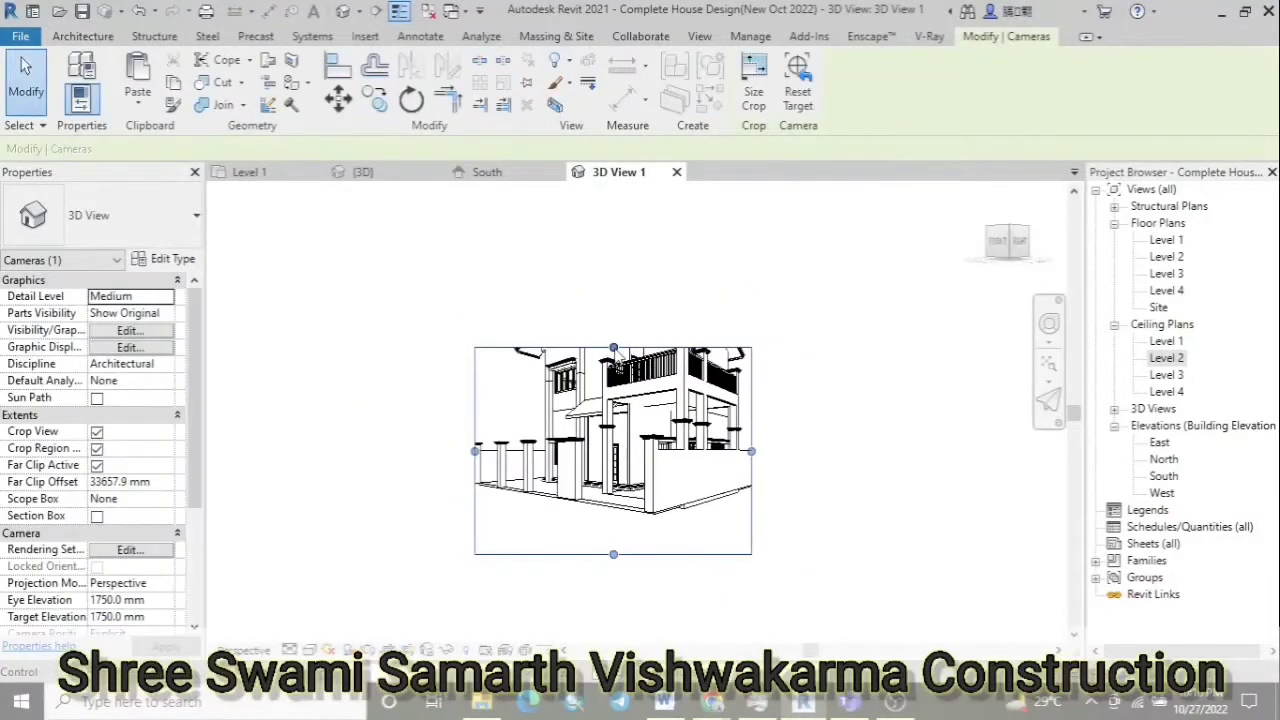
drag(613, 348, 629, 282)
drag(751, 418, 783, 418)
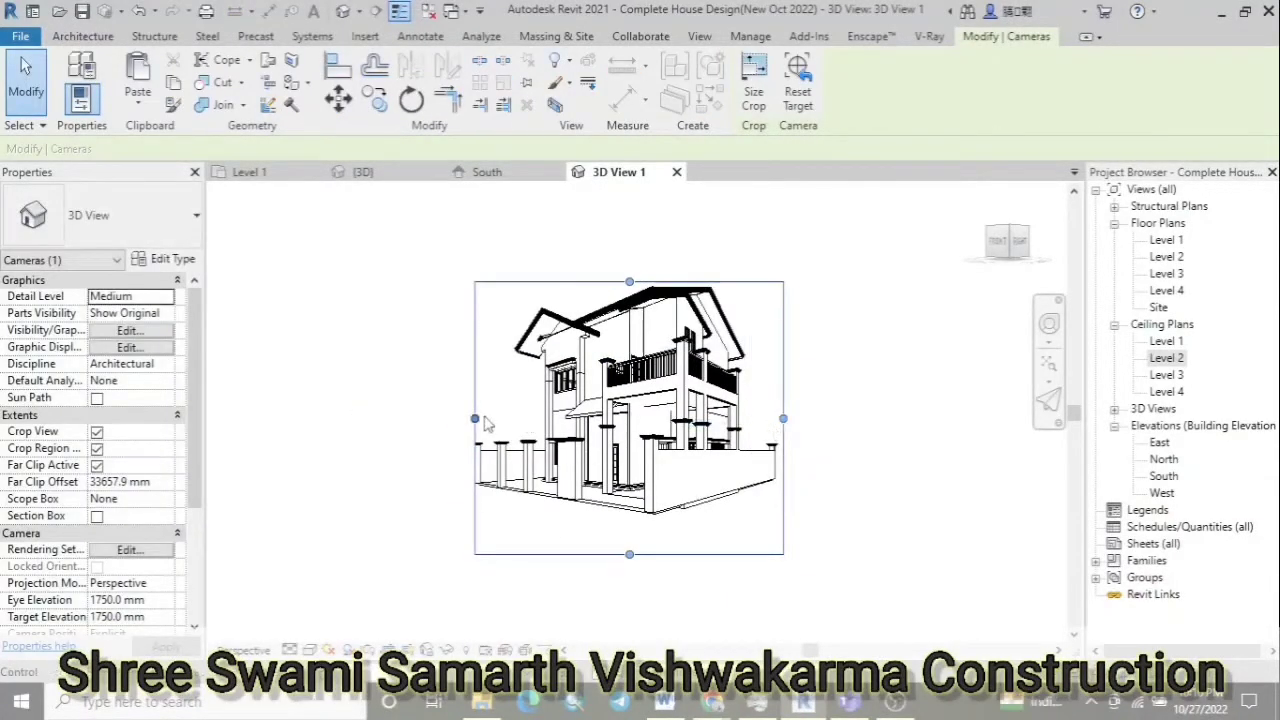
drag(484, 420, 432, 424)
drag(607, 554, 607, 538)
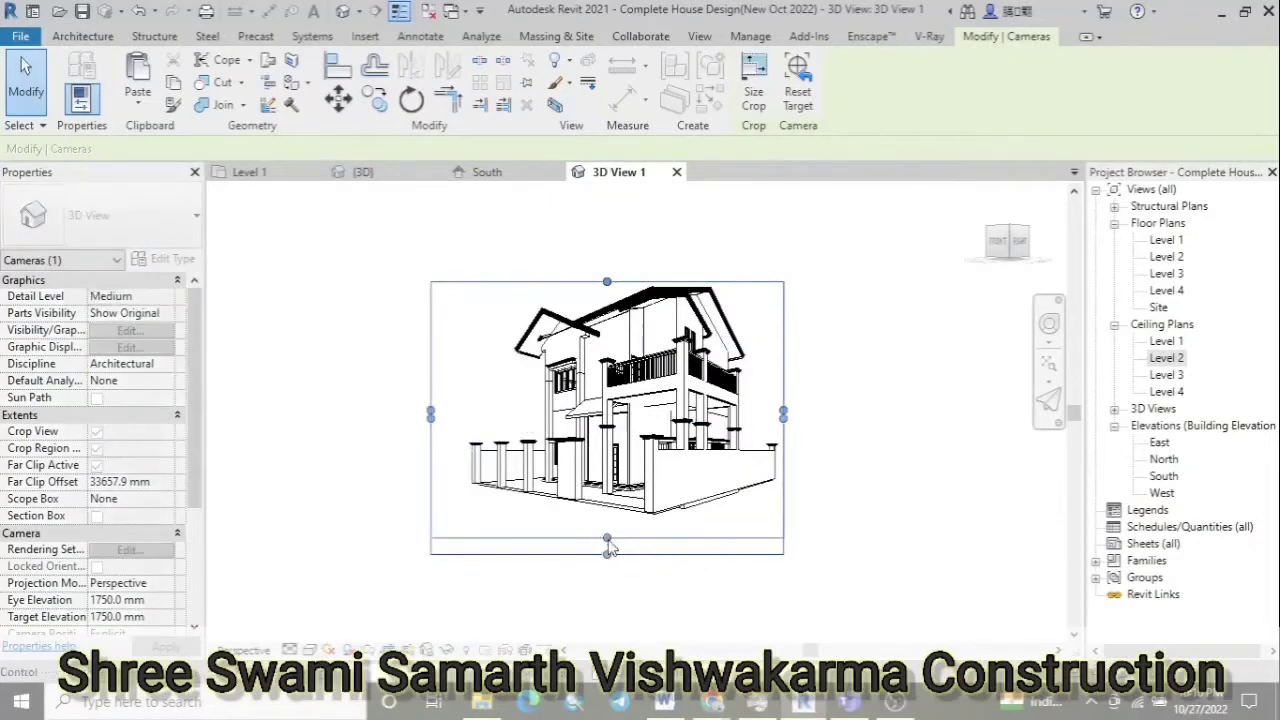
scroll(750, 392, up, 3)
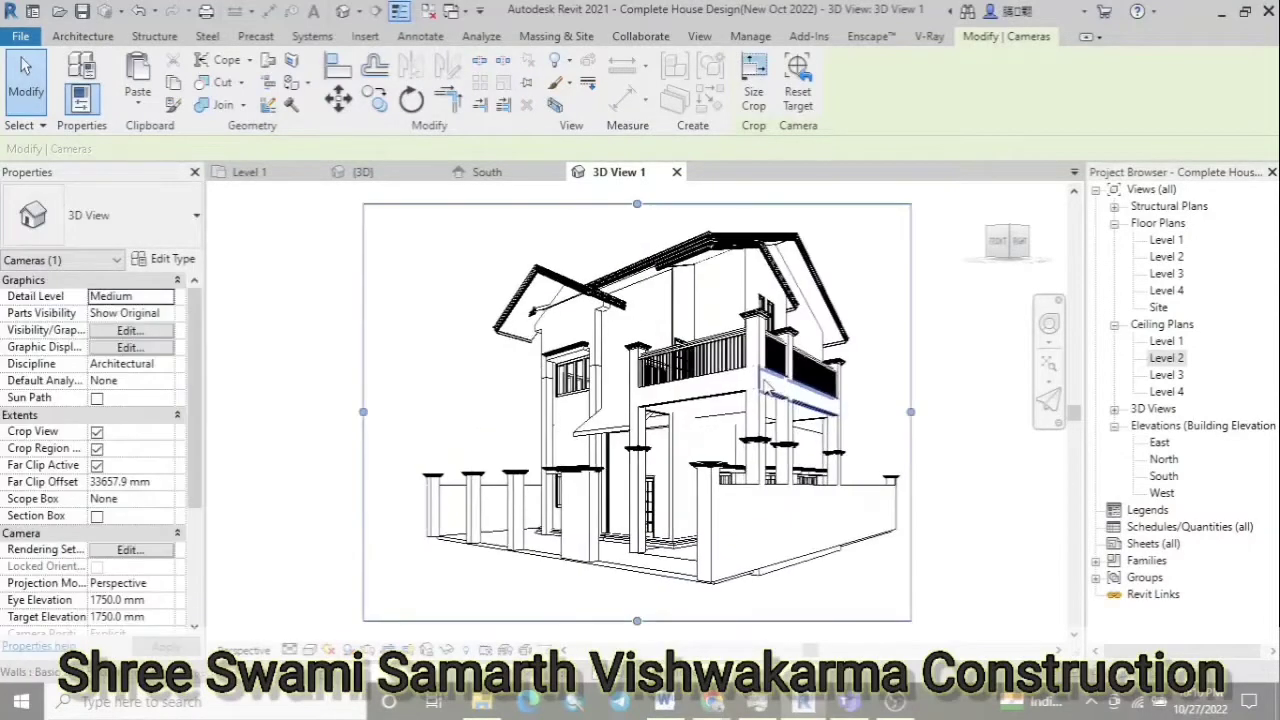
shift+middle_drag(888, 388, 892, 446)
scroll(892, 446, down, 3)
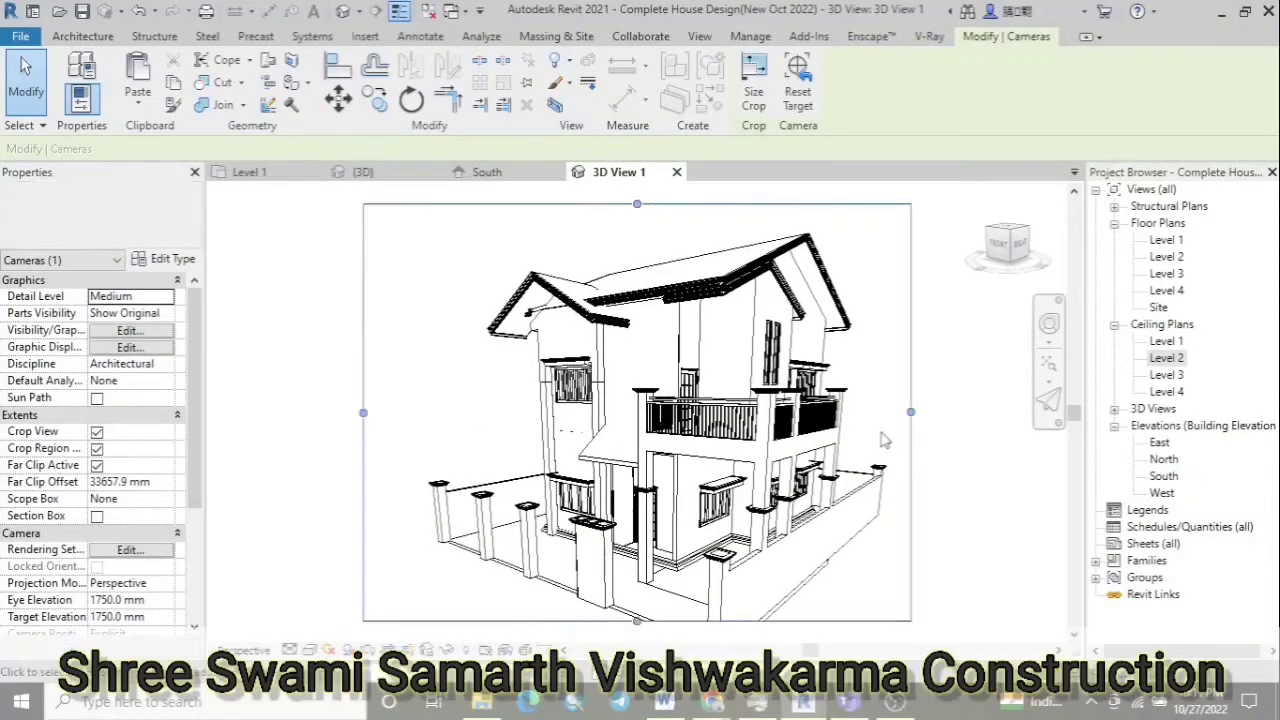
drag(647, 572, 647, 620)
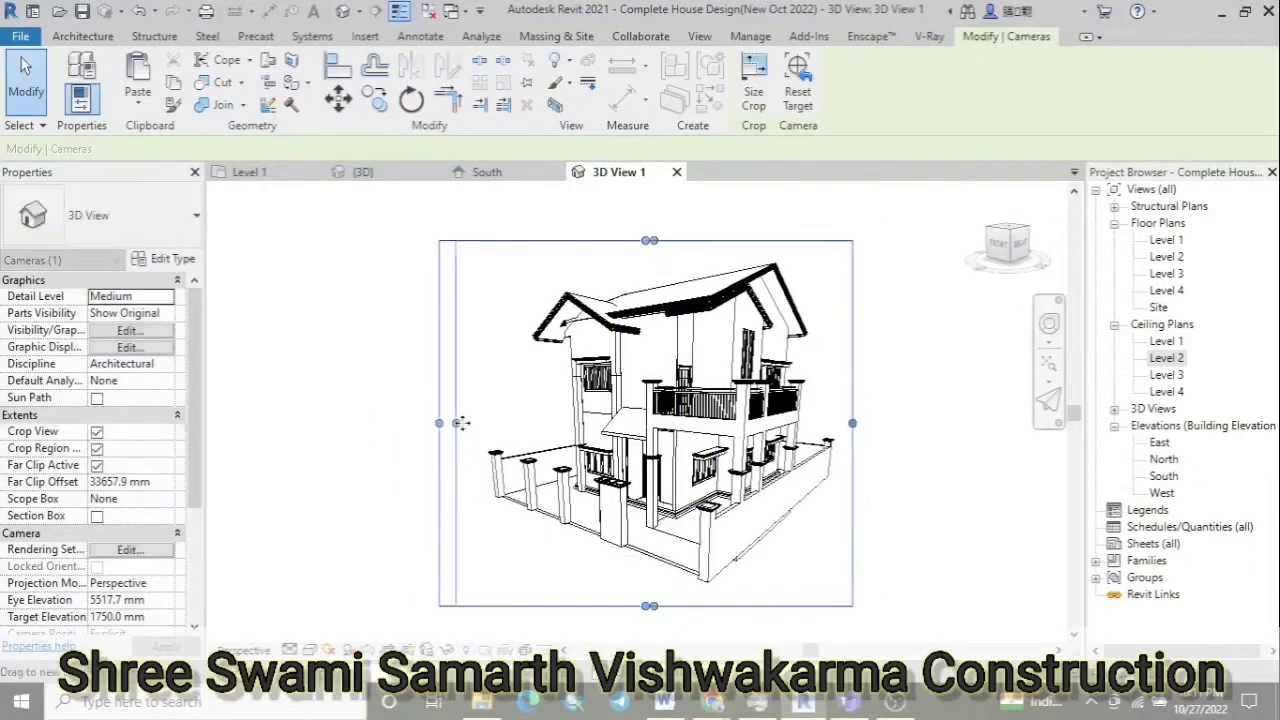
drag(440, 423, 476, 423)
mouse_move(820, 544)
shift+middle_down()
mouse_move(834, 526)
mouse_move(858, 547)
shift+middle_up()
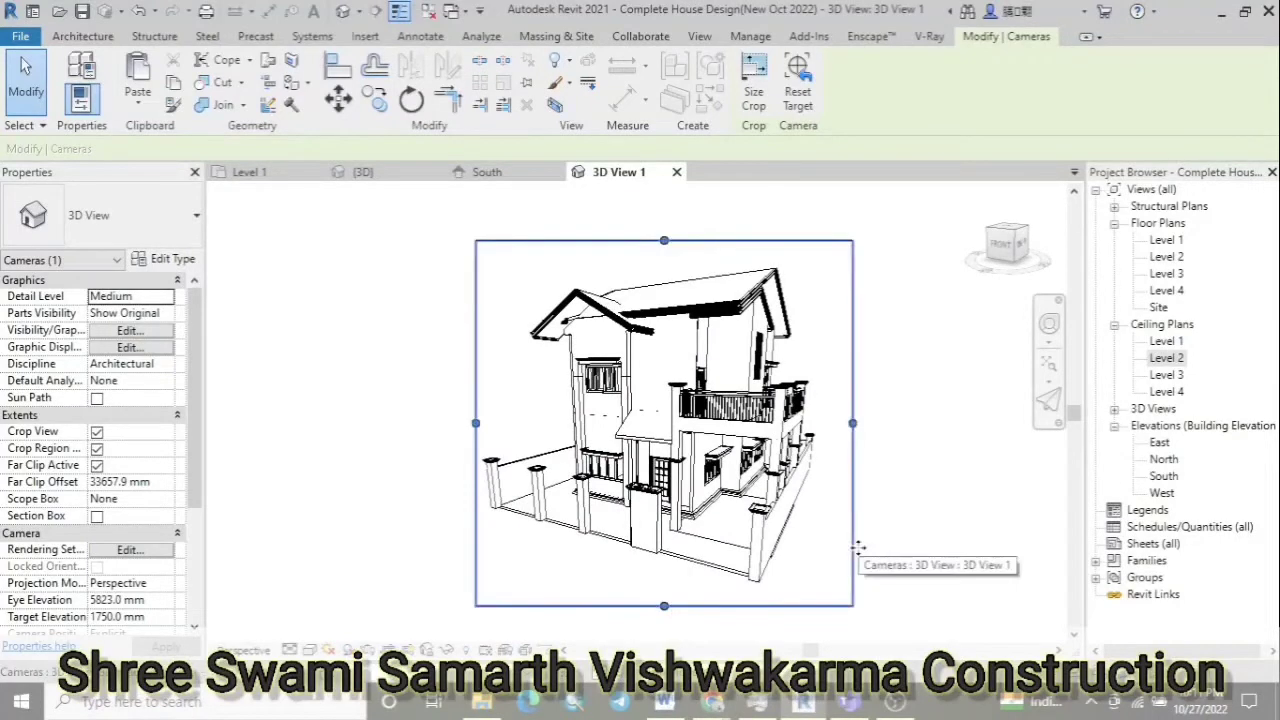
Lower the camera eye to 4031.5 mm in the South elevation and return to 3D View 1
click(488, 172)
drag(855, 320, 866, 457)
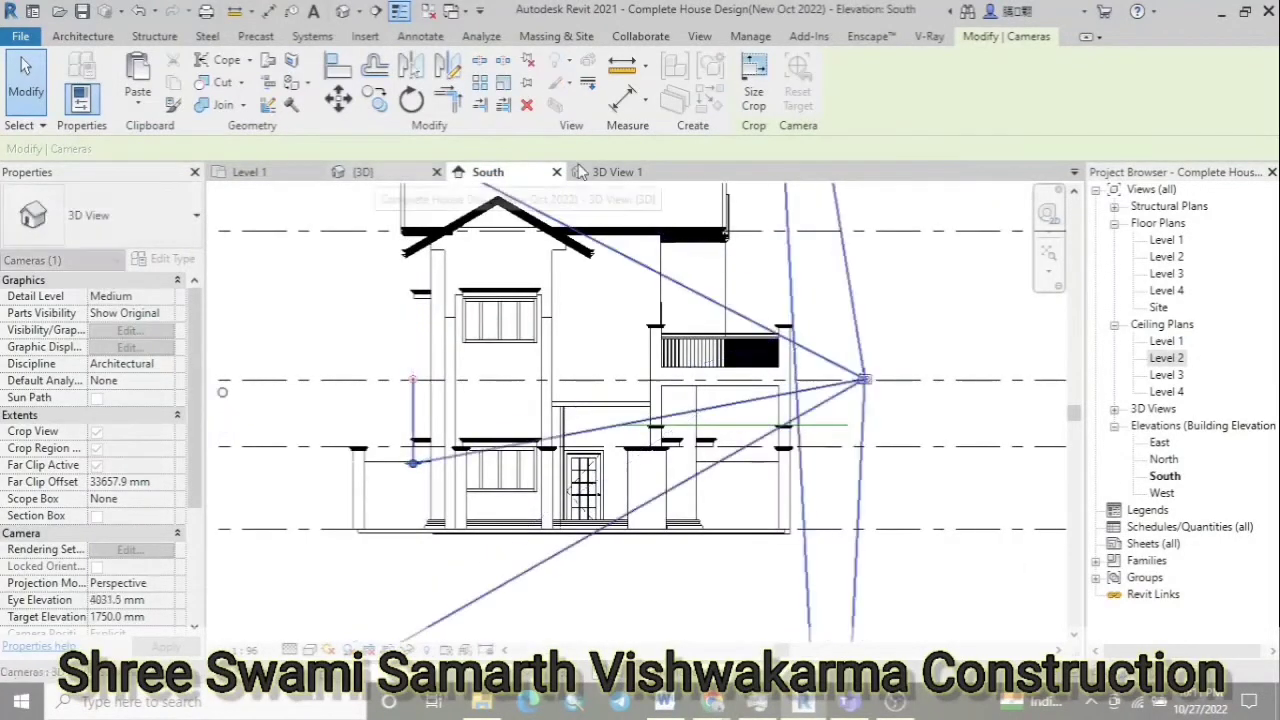
click(618, 172)
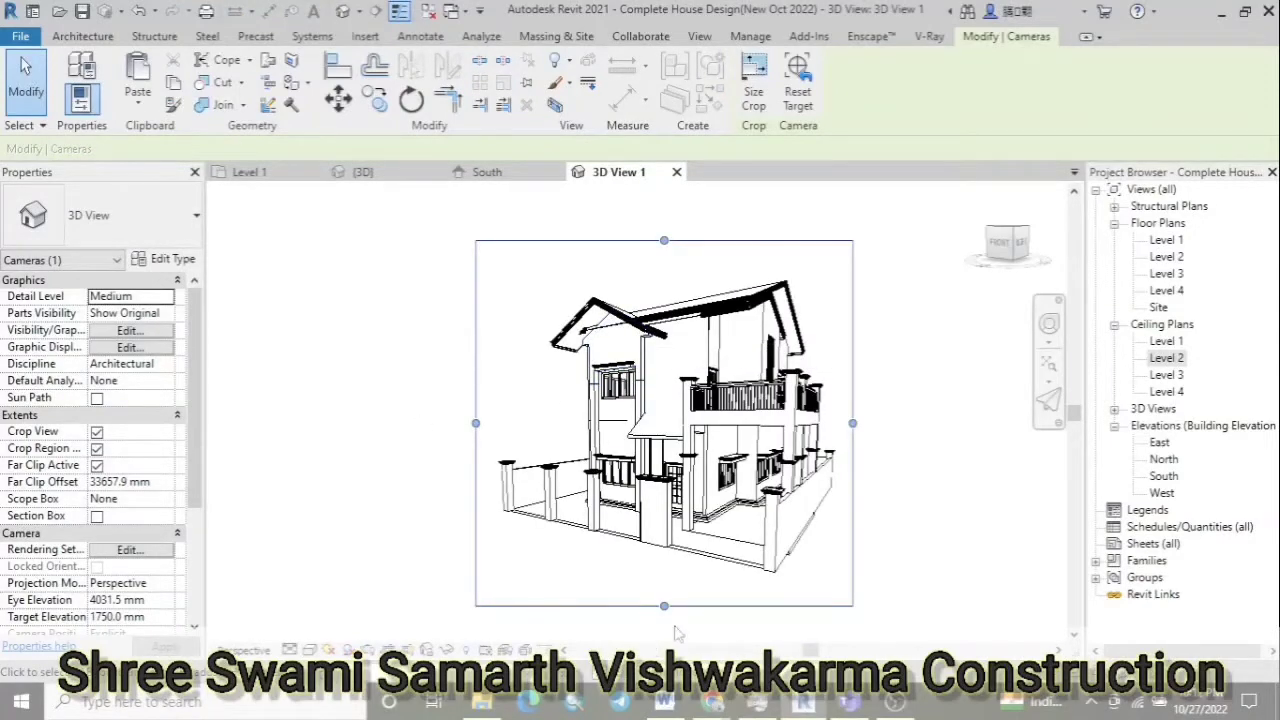
Set the 3D View 1 visual style to Realistic in Graphic Display Options
key(Escape)
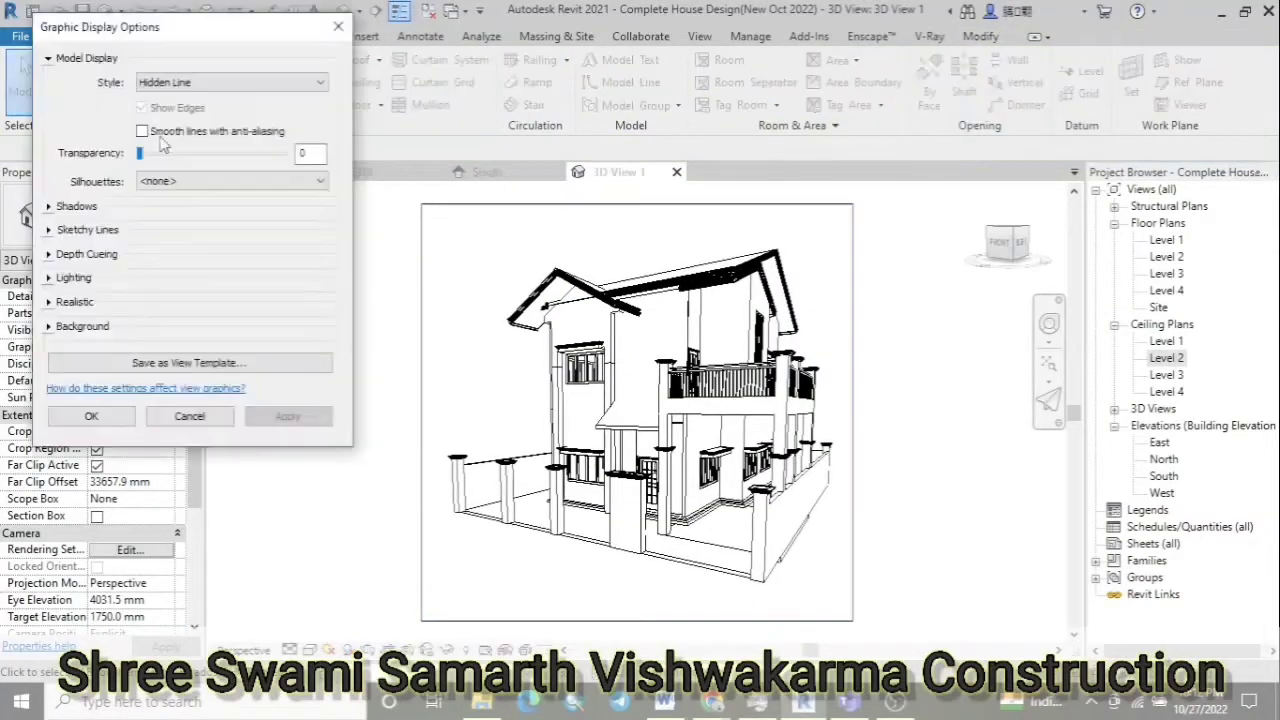
click(230, 82)
click(160, 137)
click(76, 206)
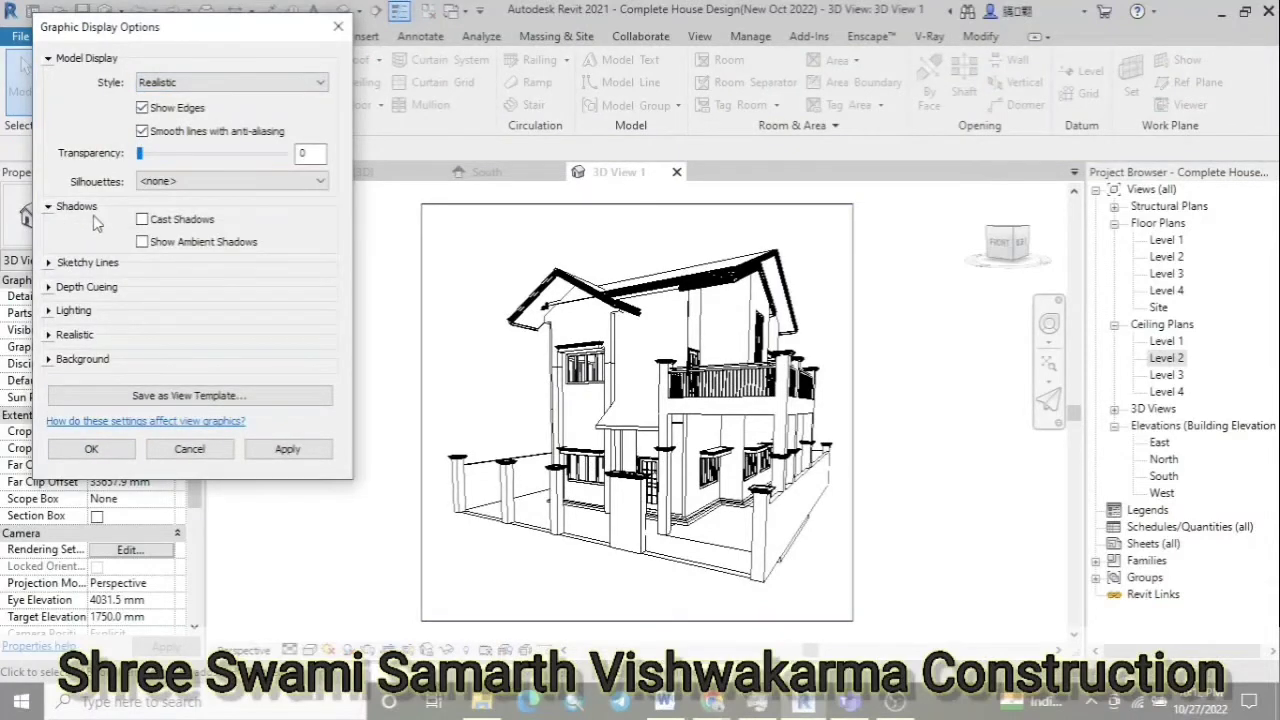
click(48, 311)
click(48, 311)
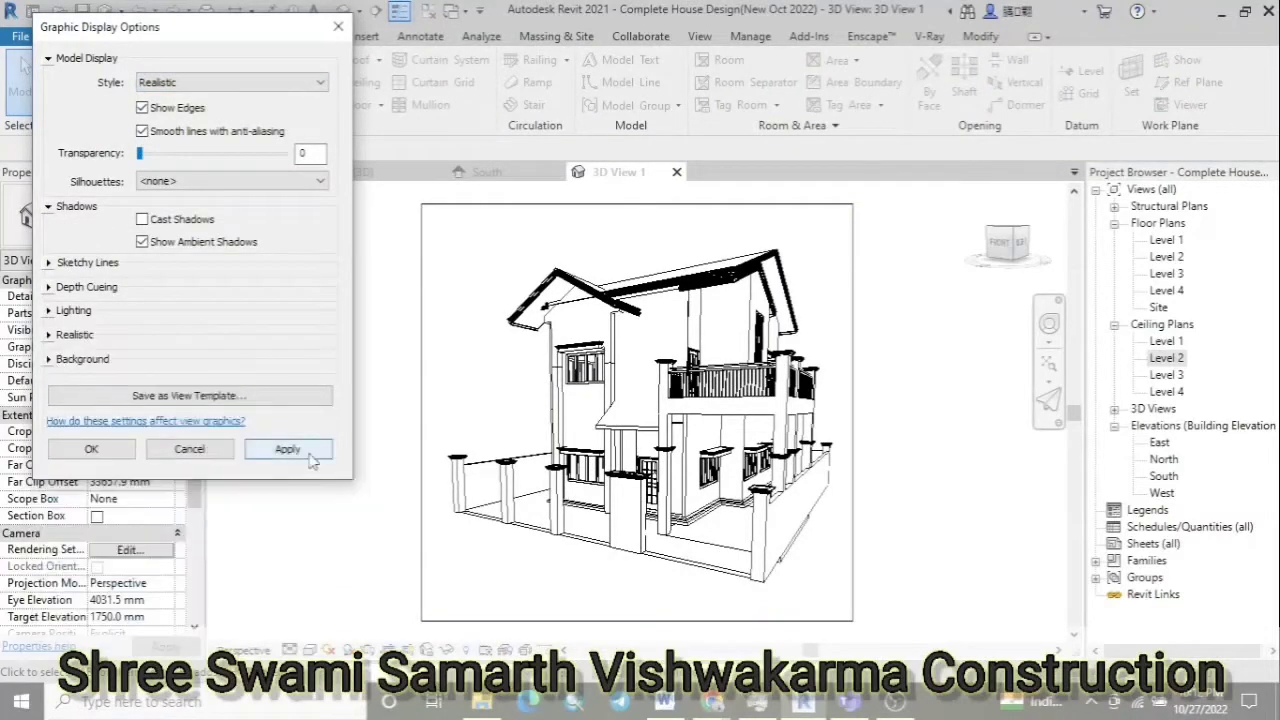
click(108, 450)
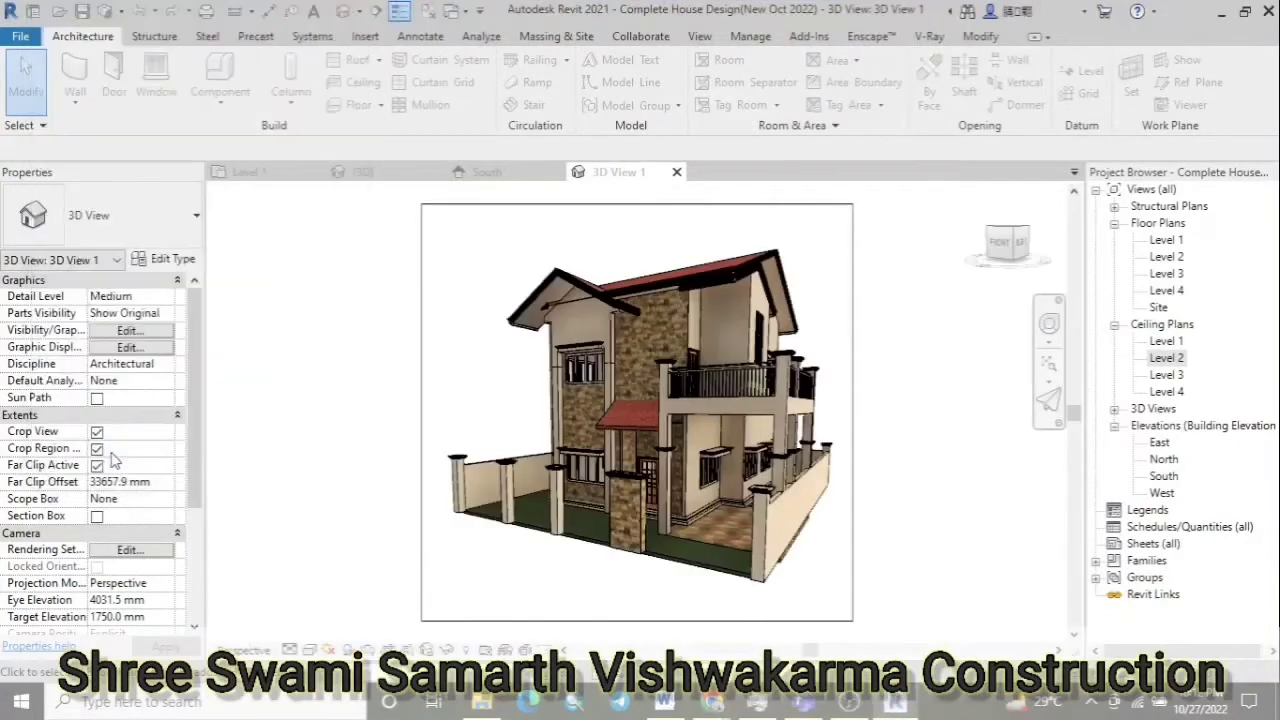
Turn on Cast Shadows and set the rendering quality to Best
click(130, 347)
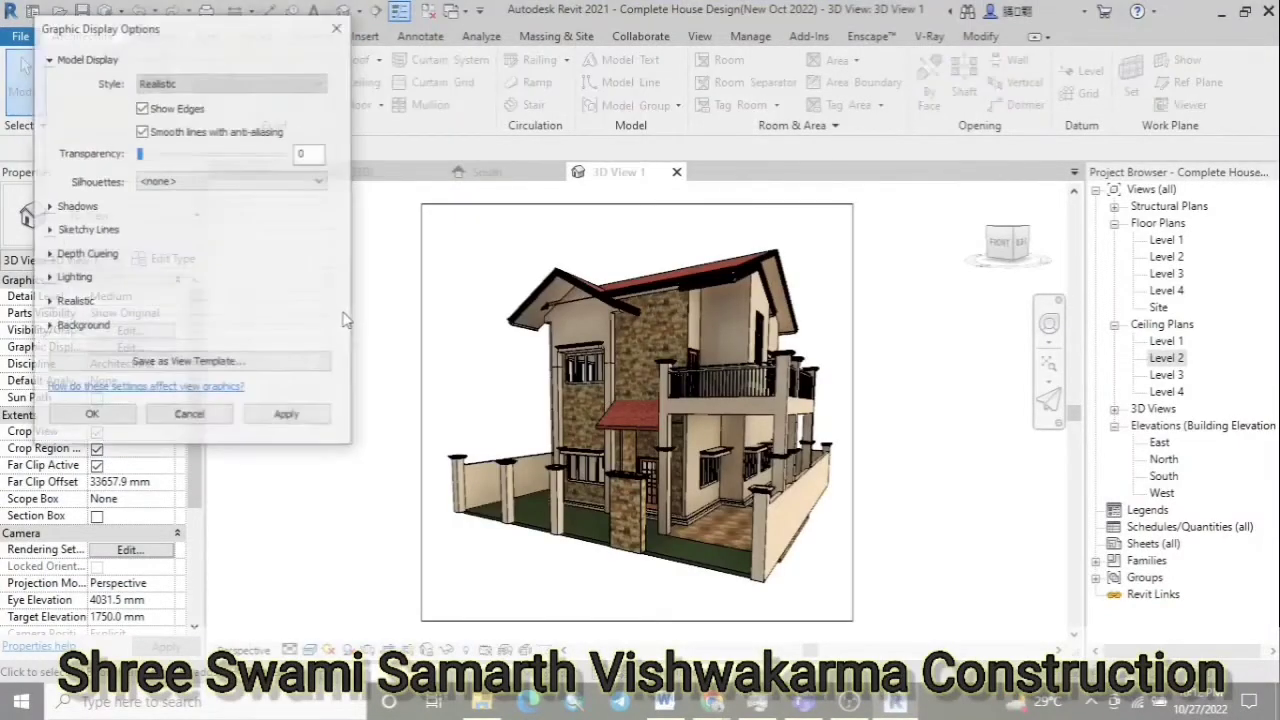
click(48, 207)
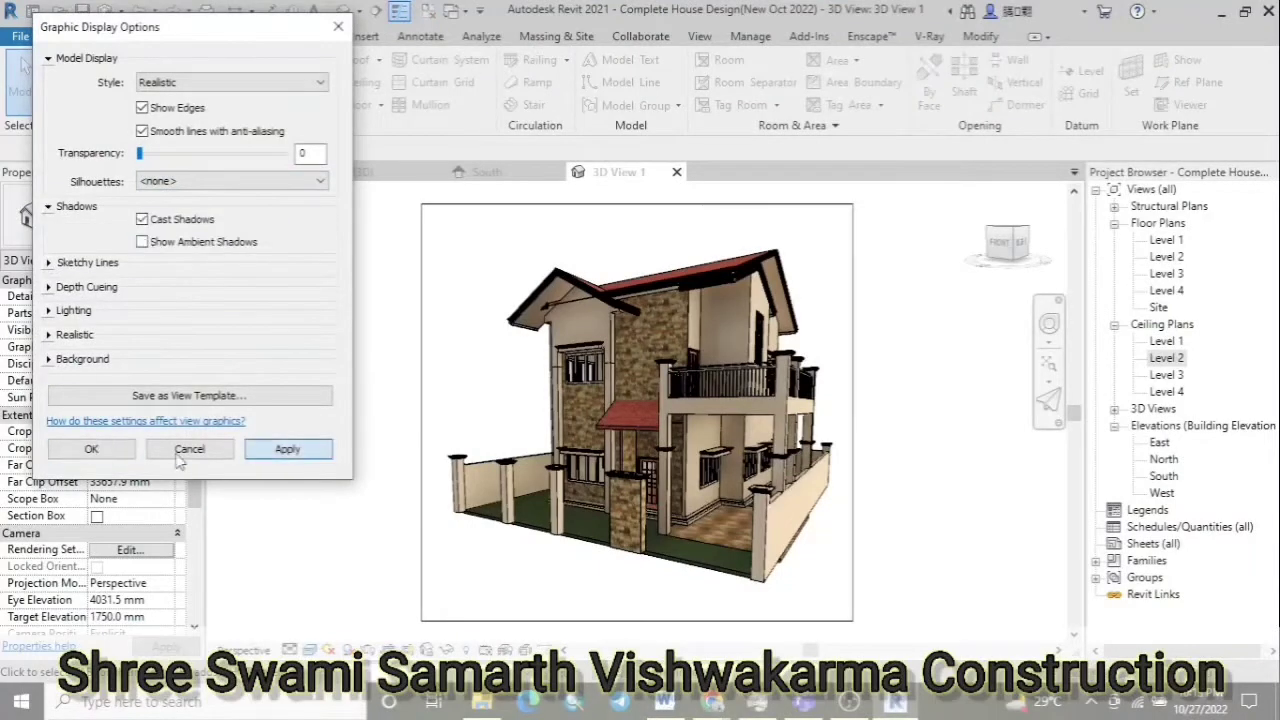
click(127, 463)
click(130, 549)
click(318, 157)
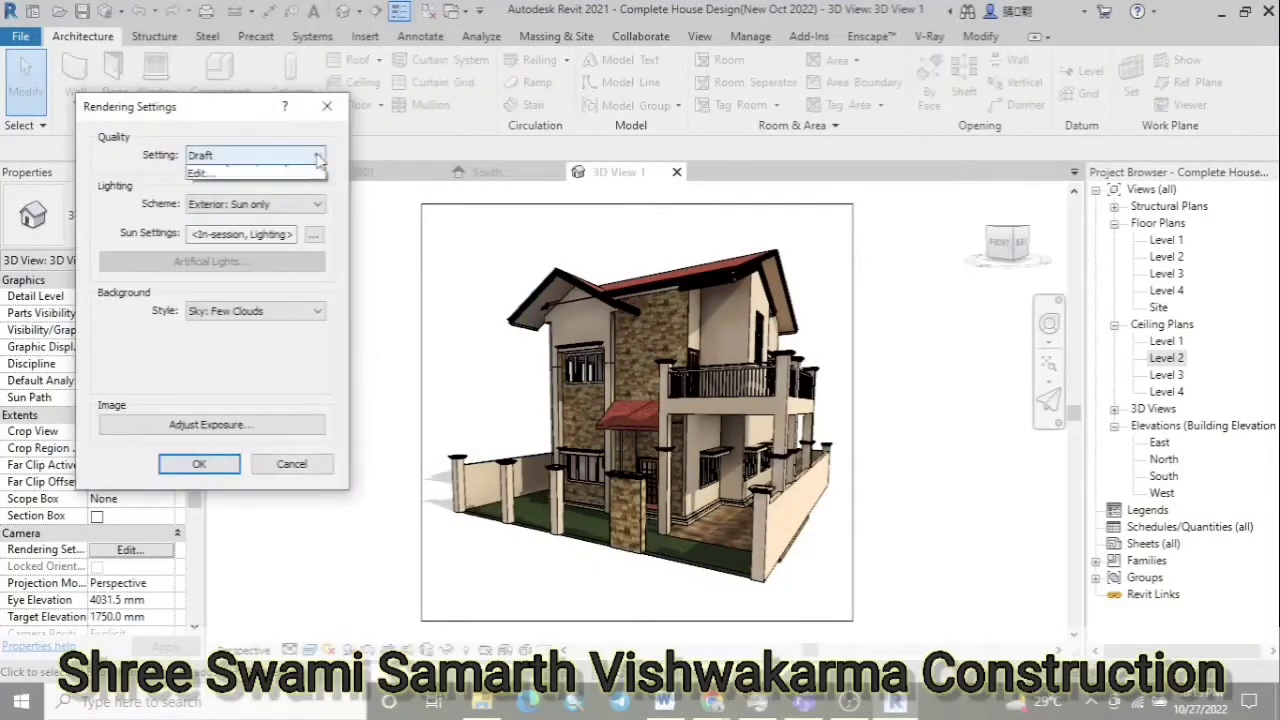
click(200, 209)
click(199, 463)
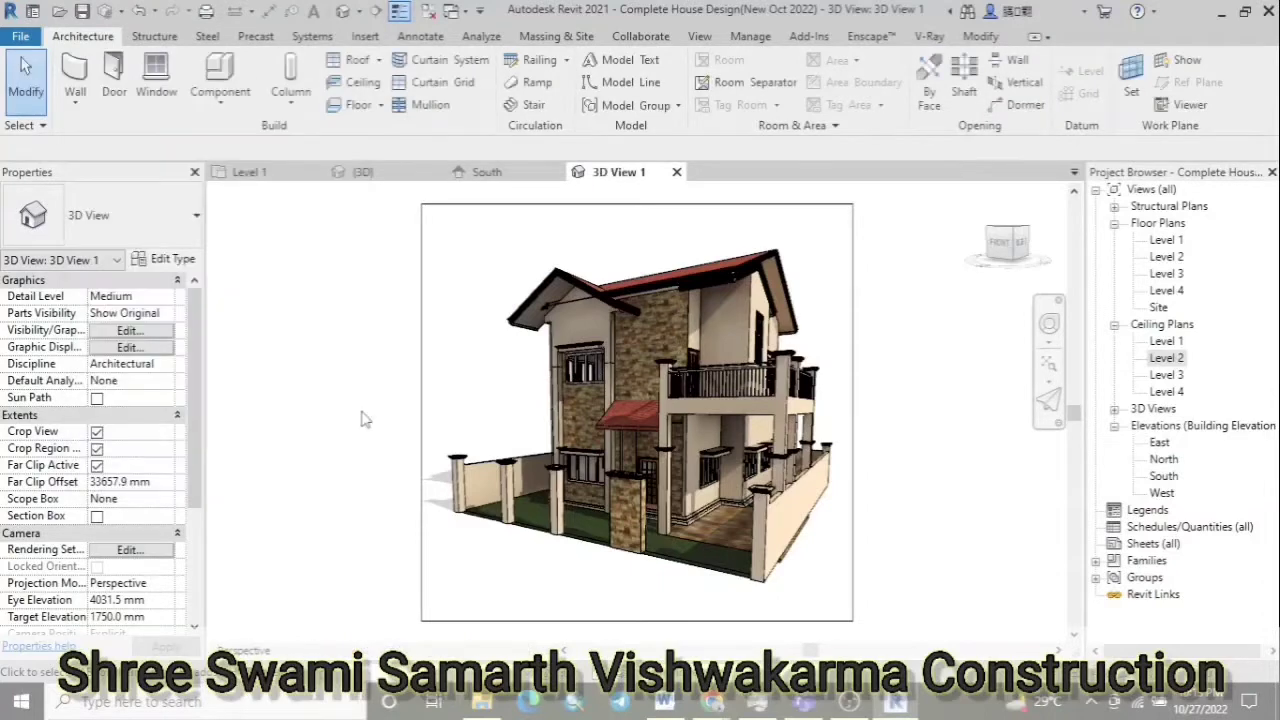
Adjust the crop region's right and top edges so the house fills the view
click(855, 413)
drag(853, 412, 840, 410)
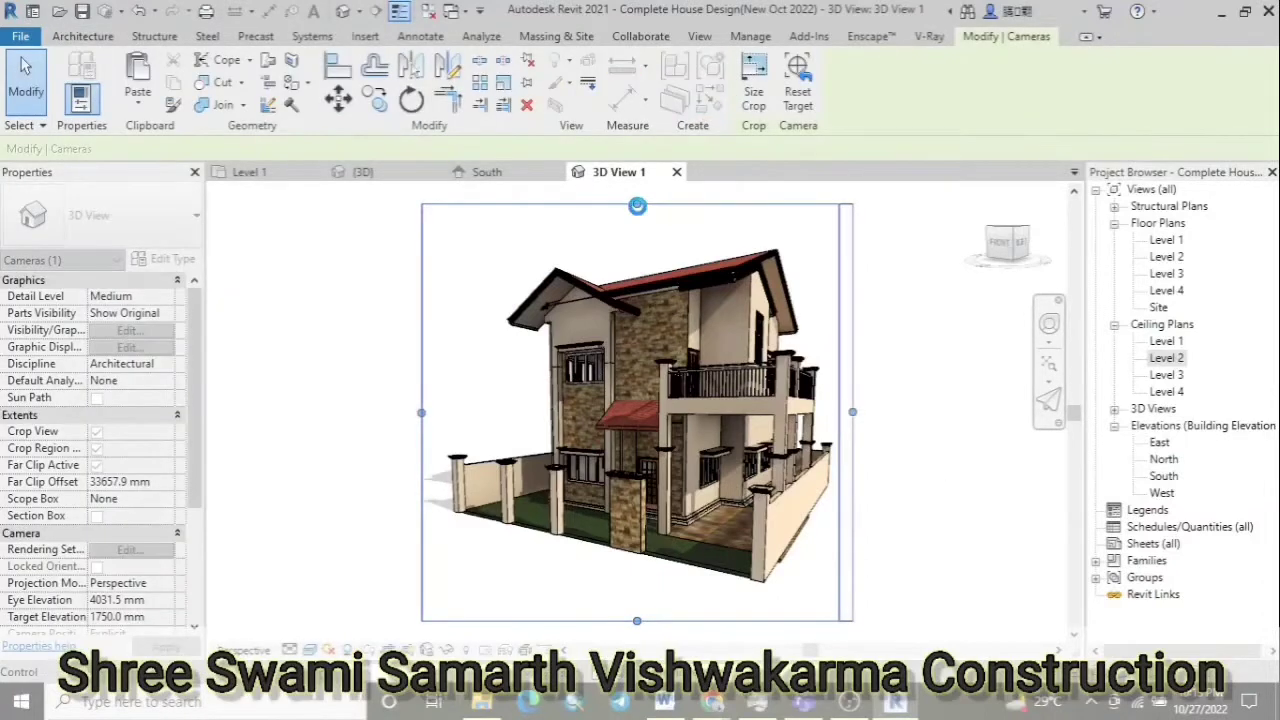
drag(637, 205, 634, 243)
mouse_move(423, 434)
mouse_down()
mouse_move(515, 530)
mouse_move(641, 625)
mouse_move(643, 588)
mouse_up()
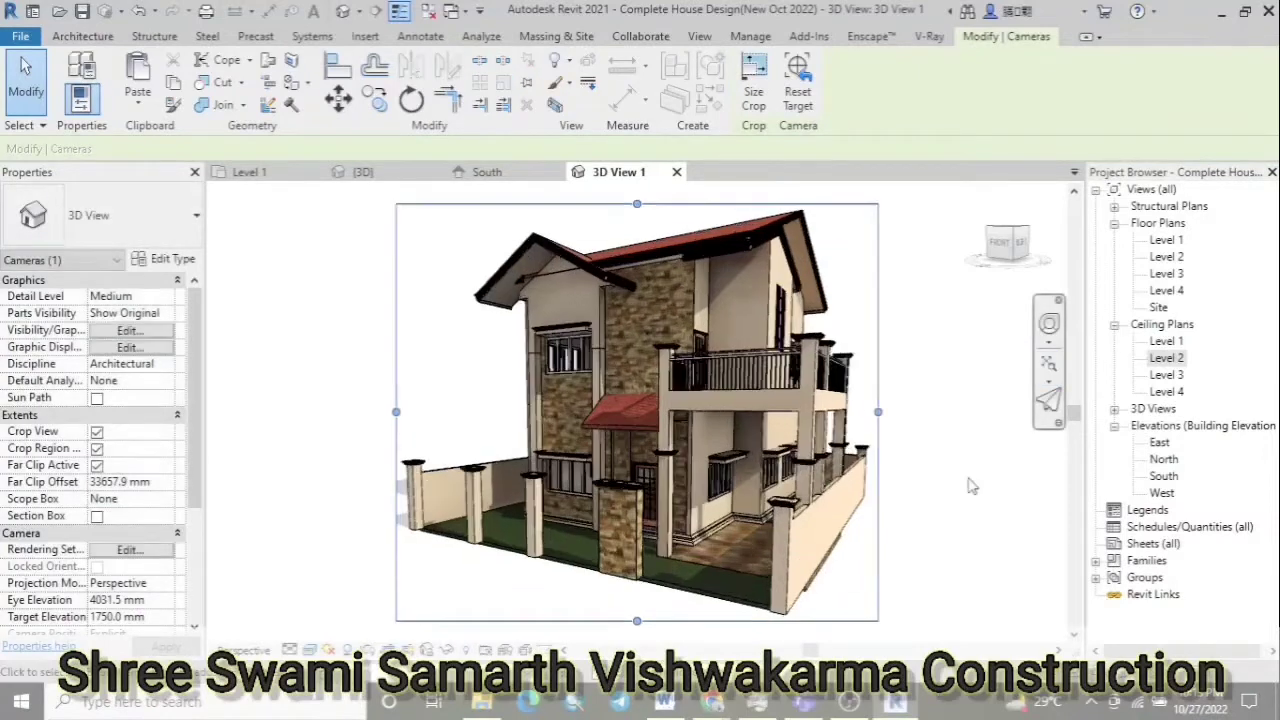
click(971, 486)
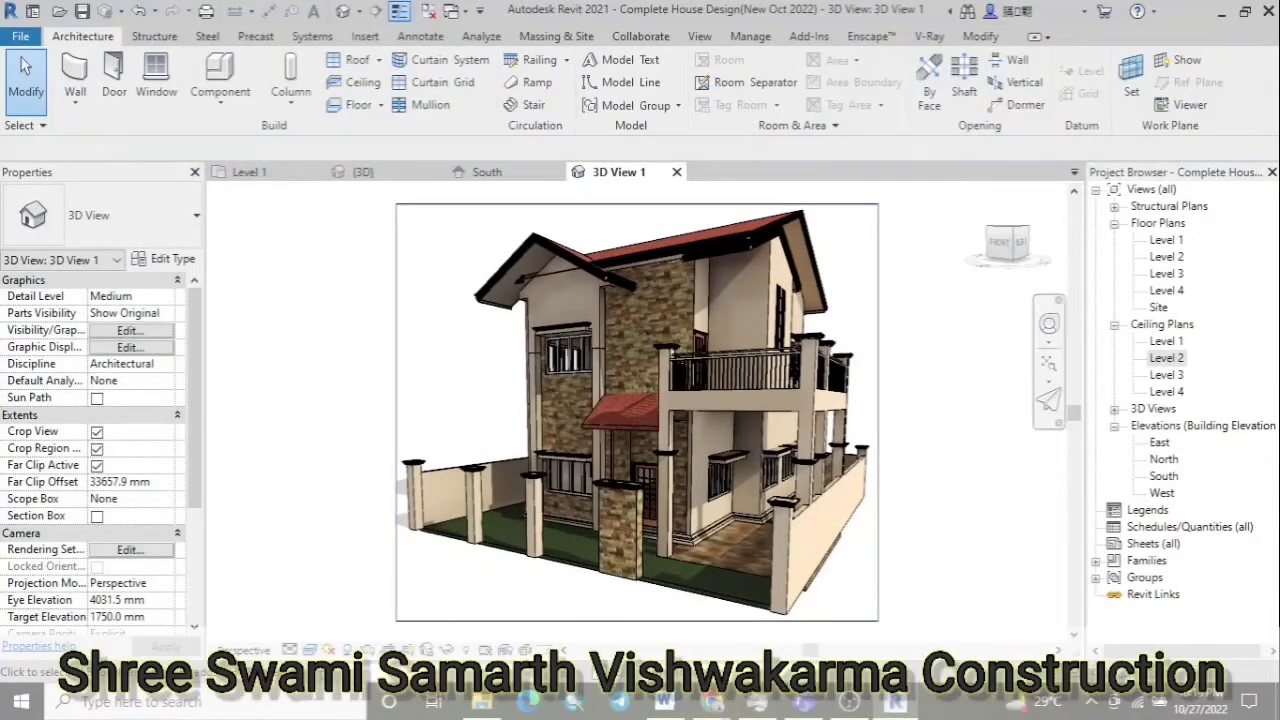
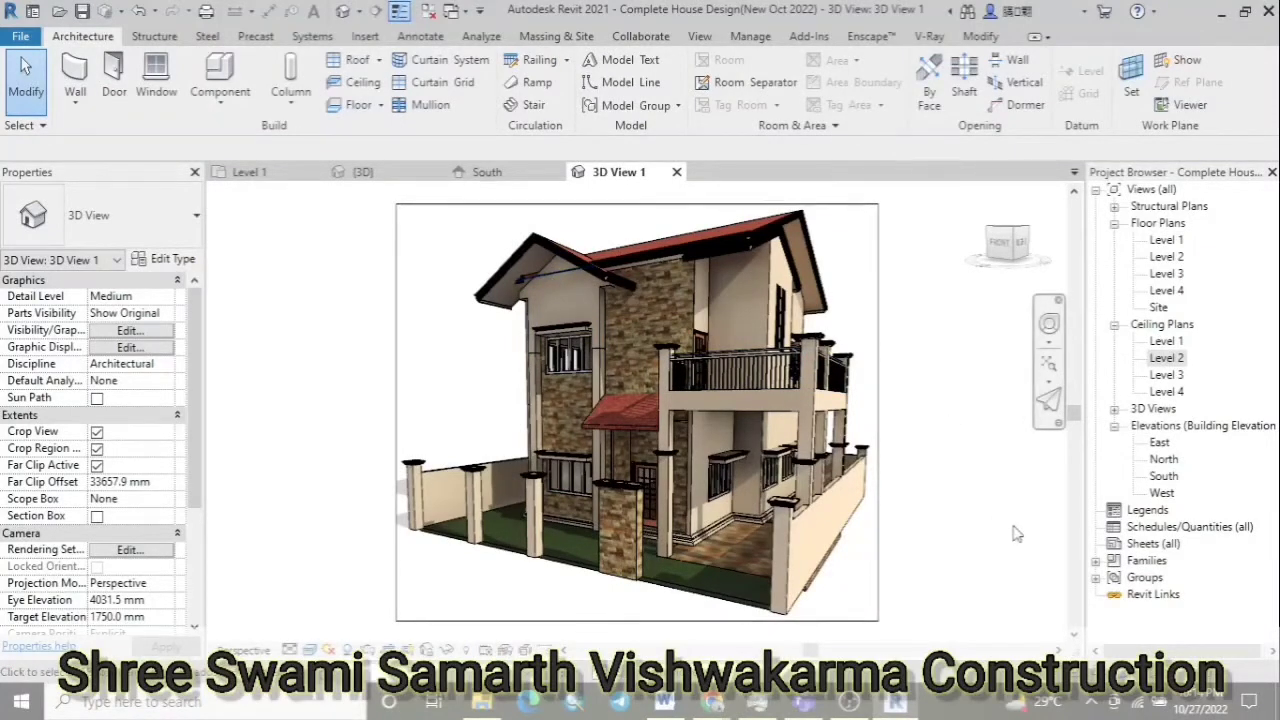
From the South elevation, adjust the 3D View 1 camera eye height, settling on a raised viewpoint
click(487, 172)
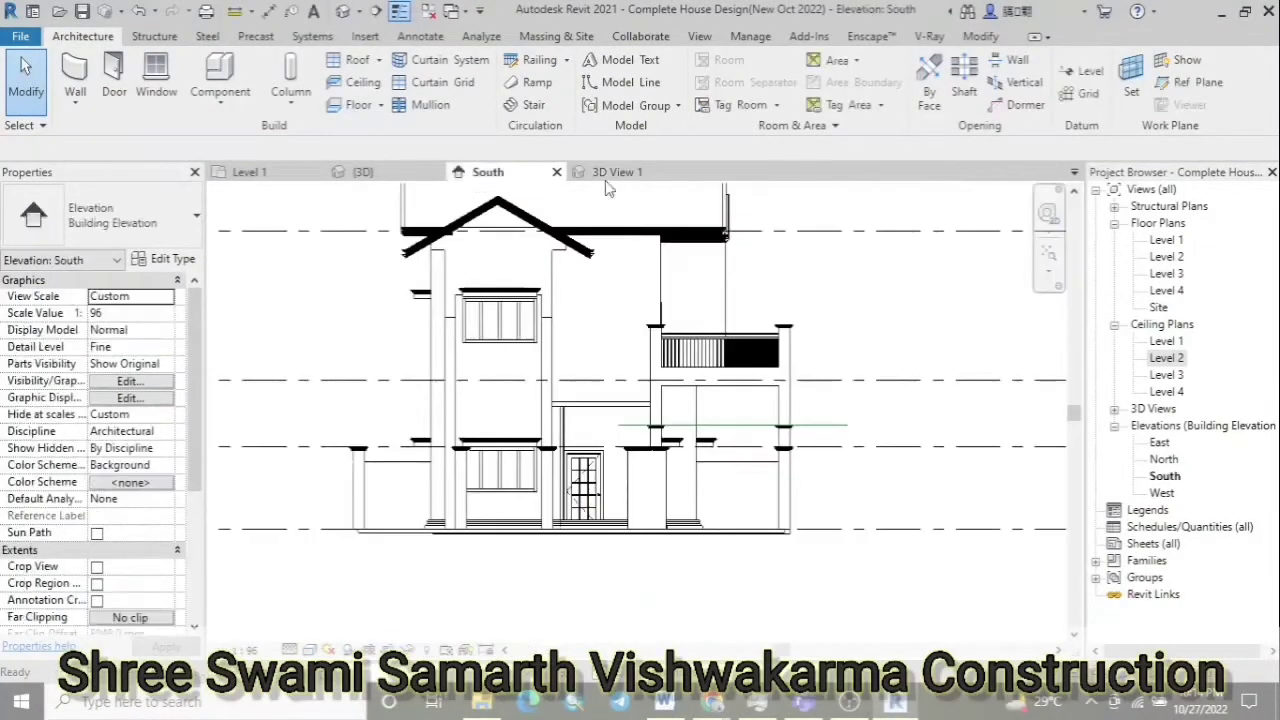
click(610, 173)
click(858, 205)
click(487, 172)
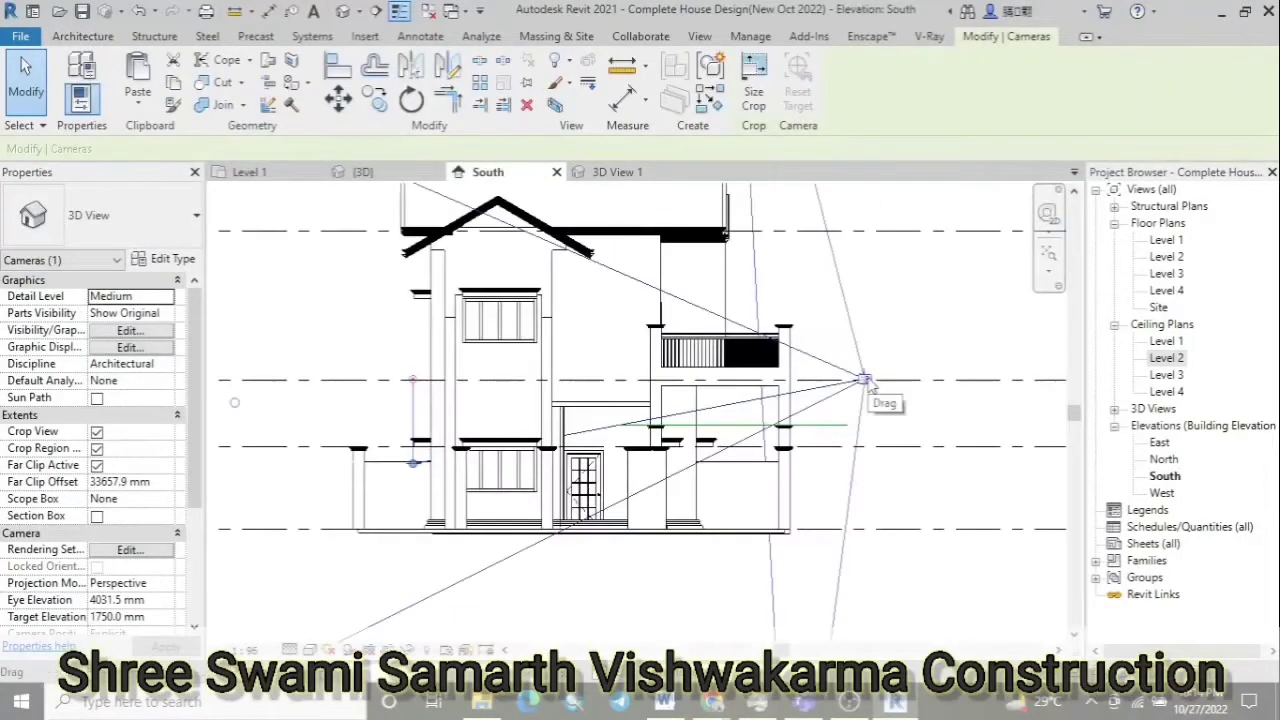
drag(865, 380, 865, 411)
click(618, 172)
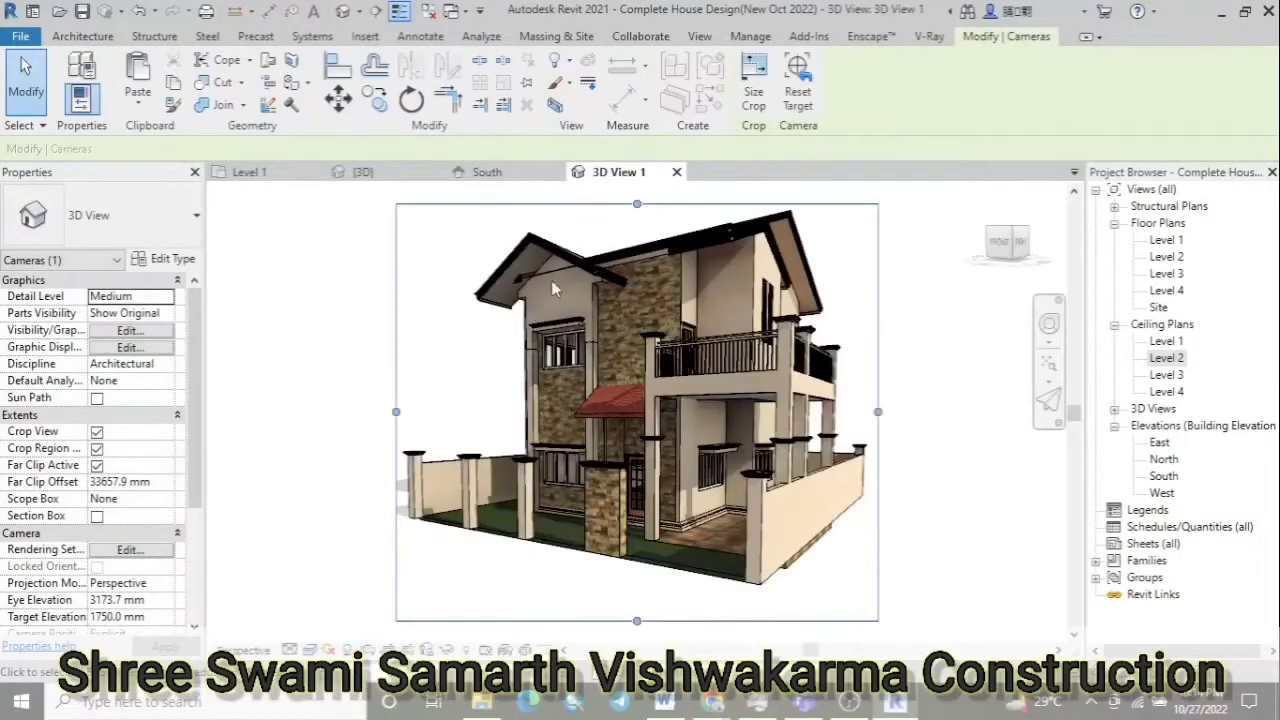
click(487, 172)
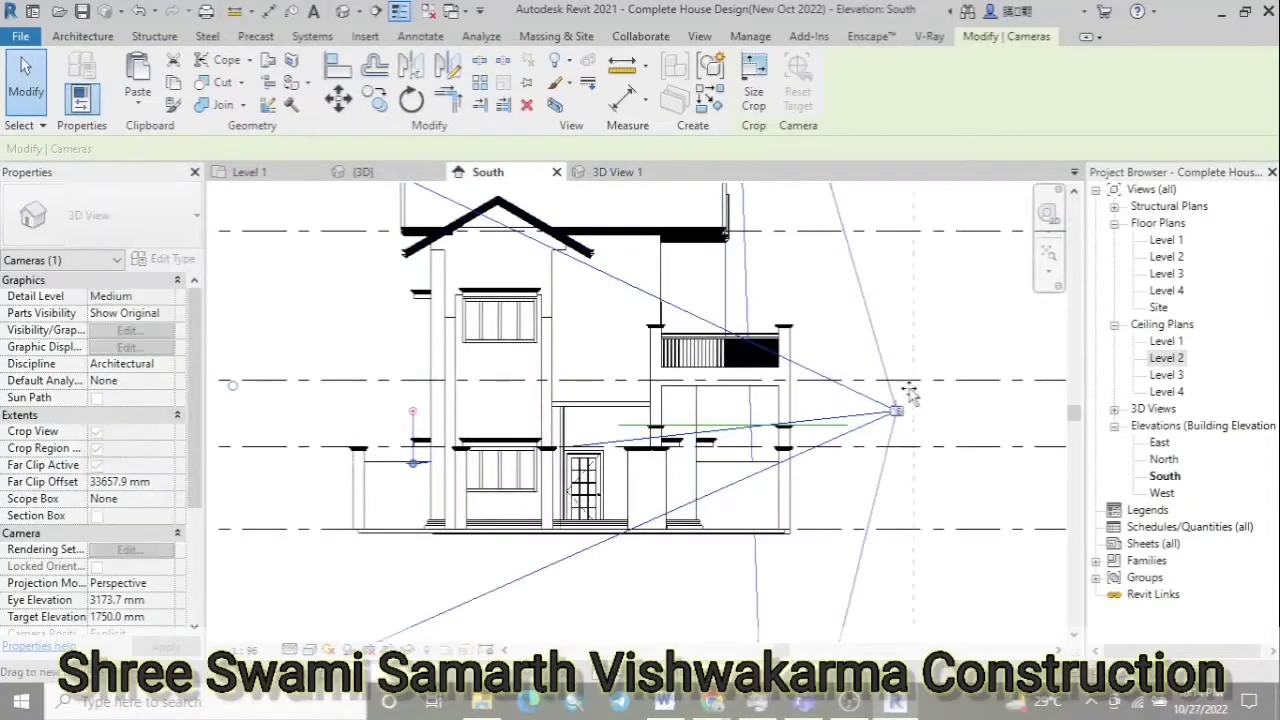
drag(897, 410, 898, 383)
click(614, 172)
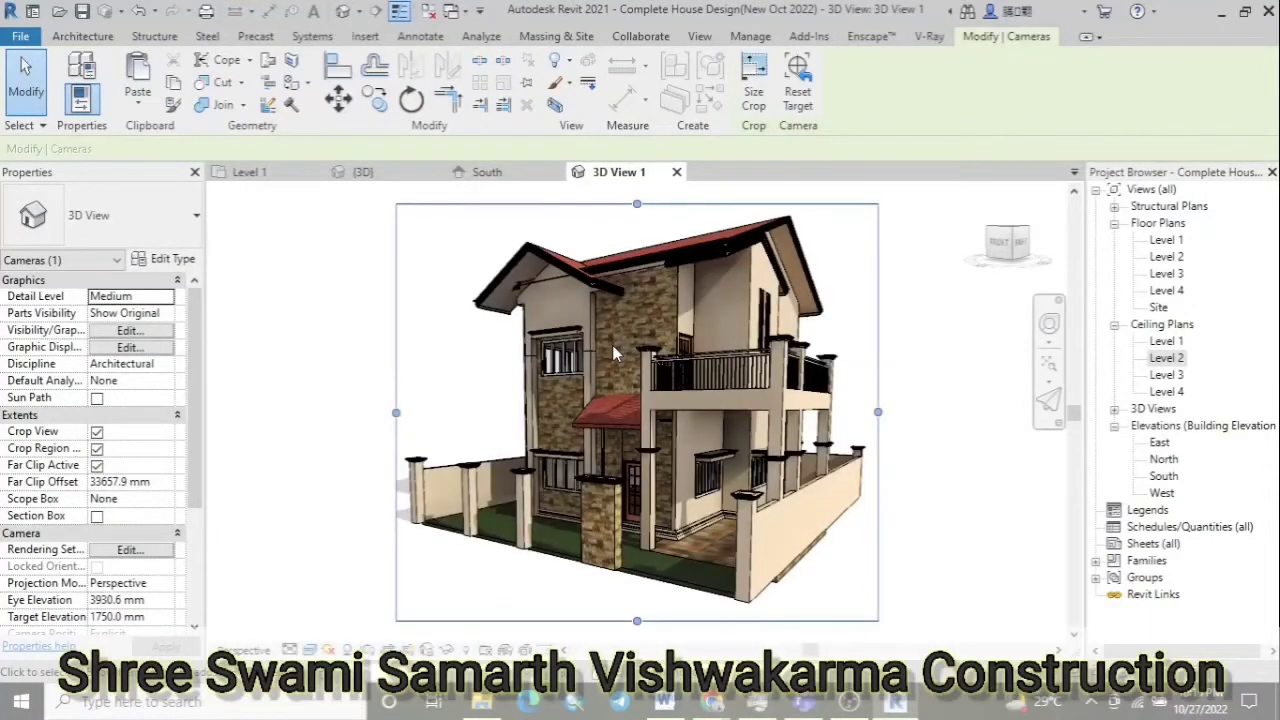
Pull the camera further back from the house and orbit 3D View 1 to the front-left side
click(500, 174)
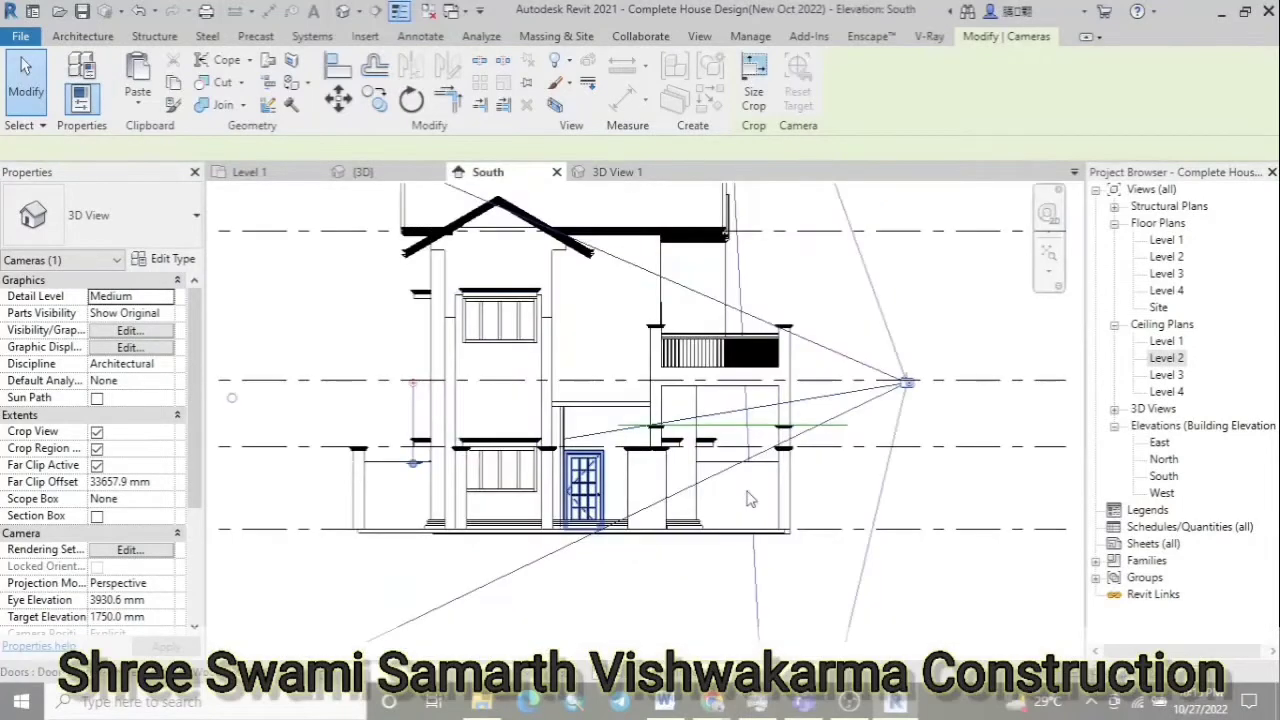
drag(715, 428, 840, 428)
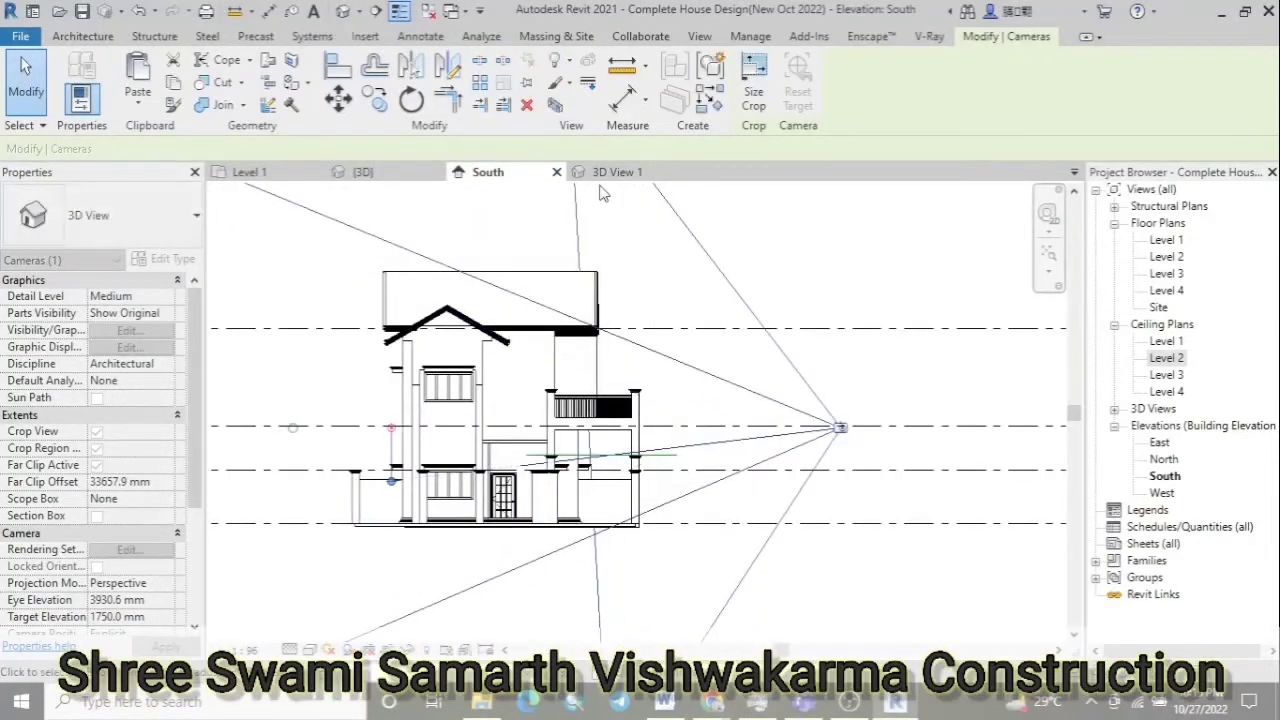
key(ctrl+Tab)
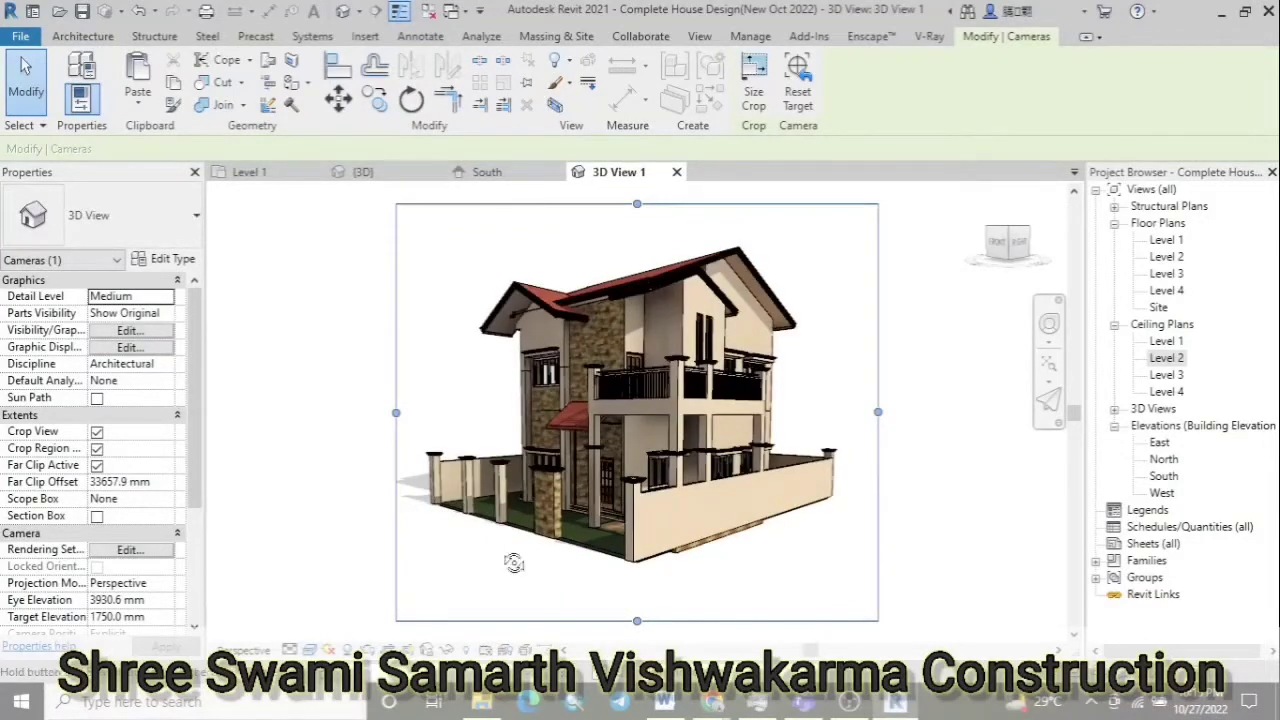
mouse_move(505, 562)
shift+middle_down()
mouse_move(528, 582)
mouse_move(553, 580)
shift+middle_up()
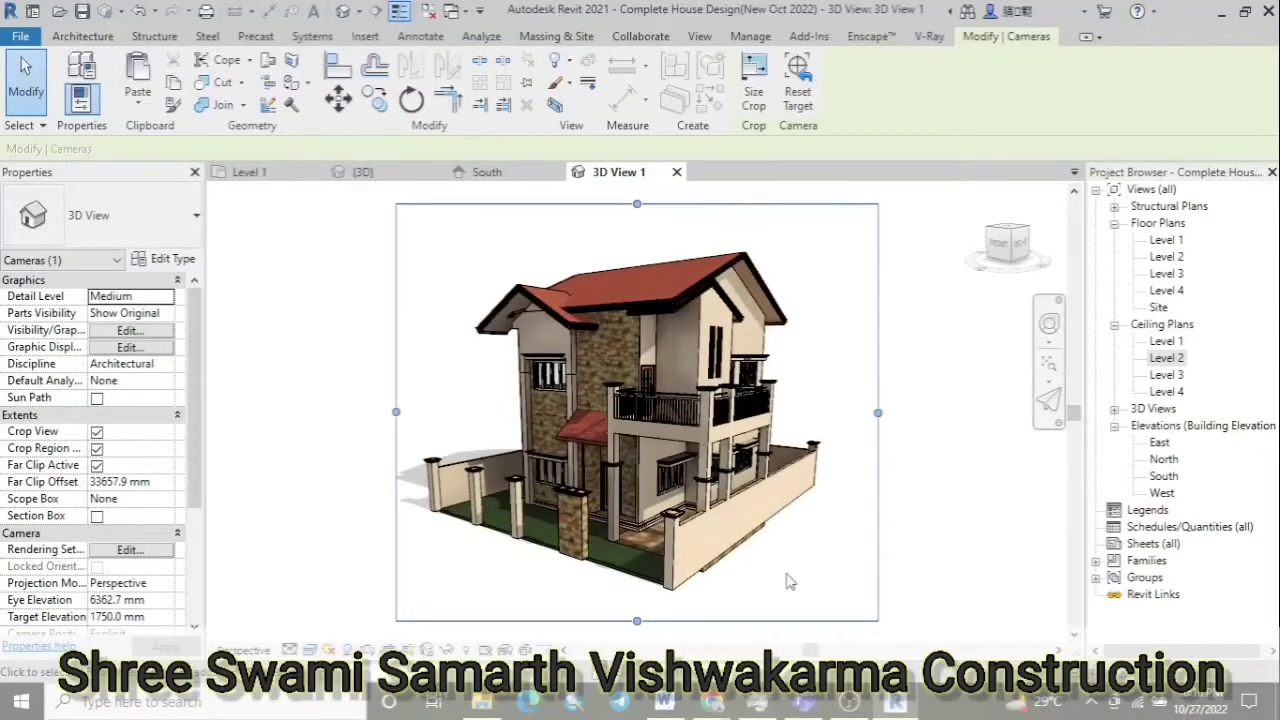
shift+middle_drag(790, 582, 839, 565)
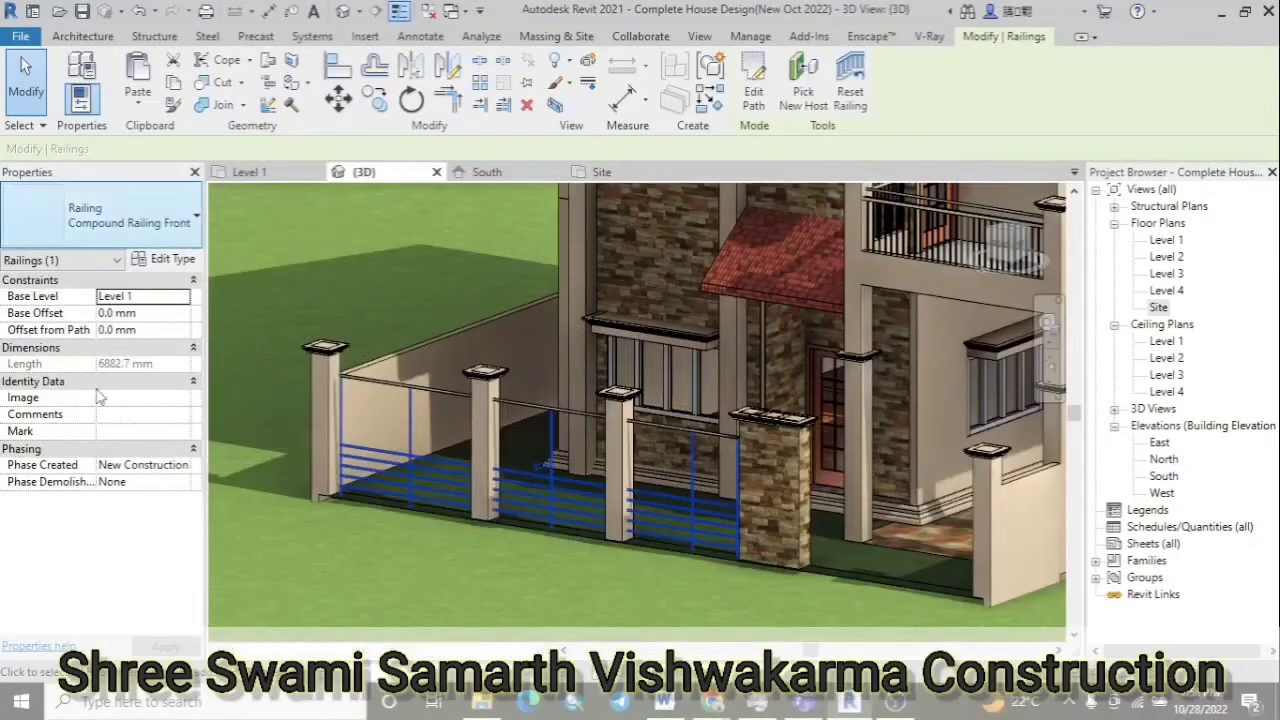
Try the front railing as Handrail - Rectangular and Handrail - Pipe and review its type properties
click(120, 215)
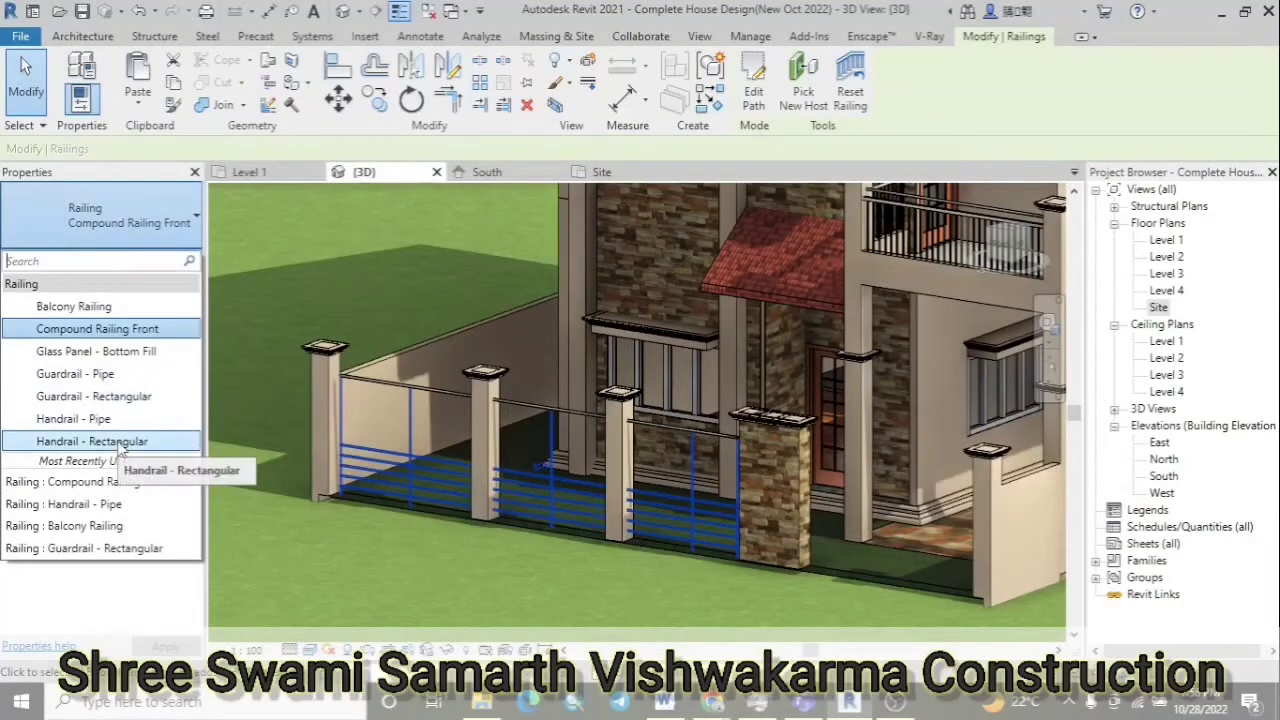
click(118, 442)
click(150, 215)
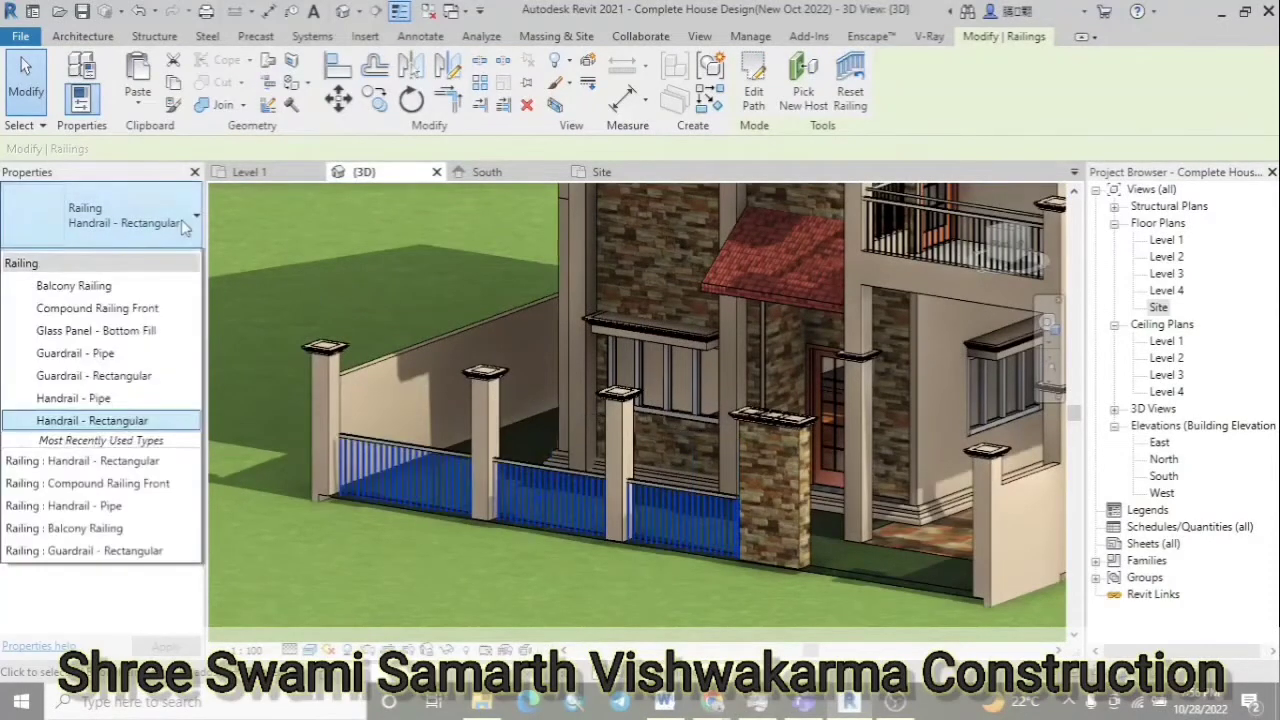
click(90, 529)
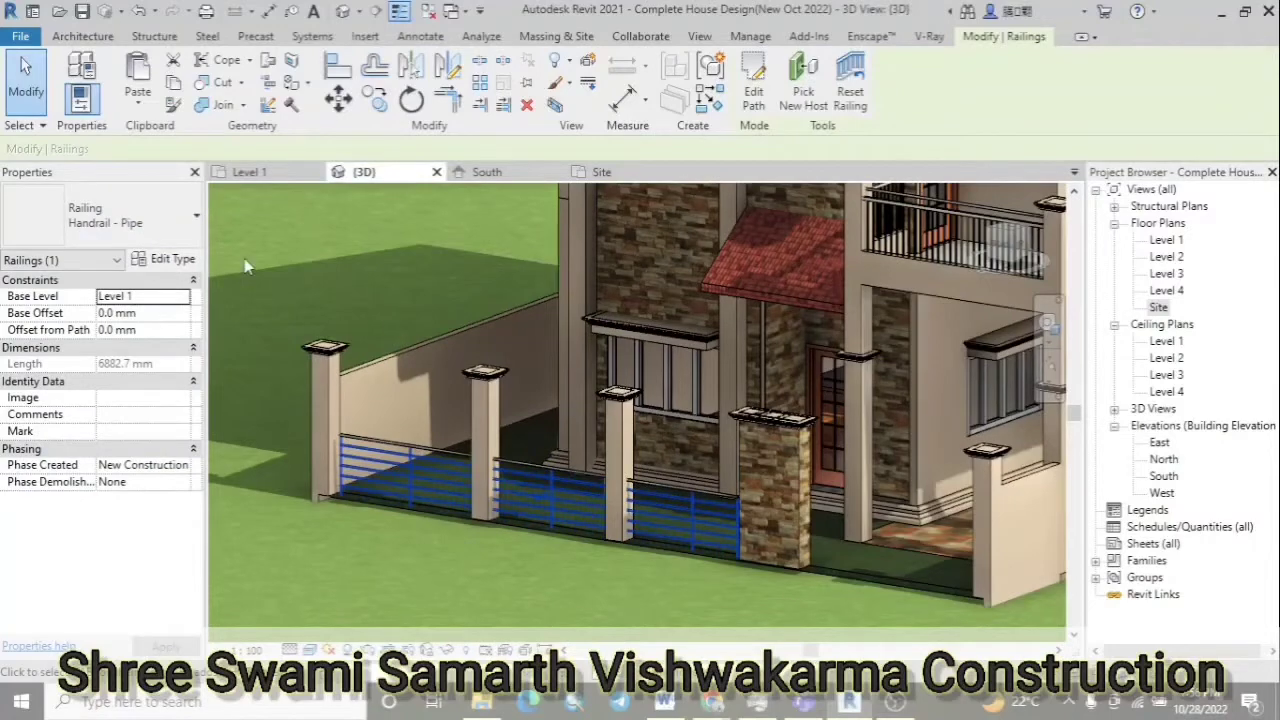
click(165, 259)
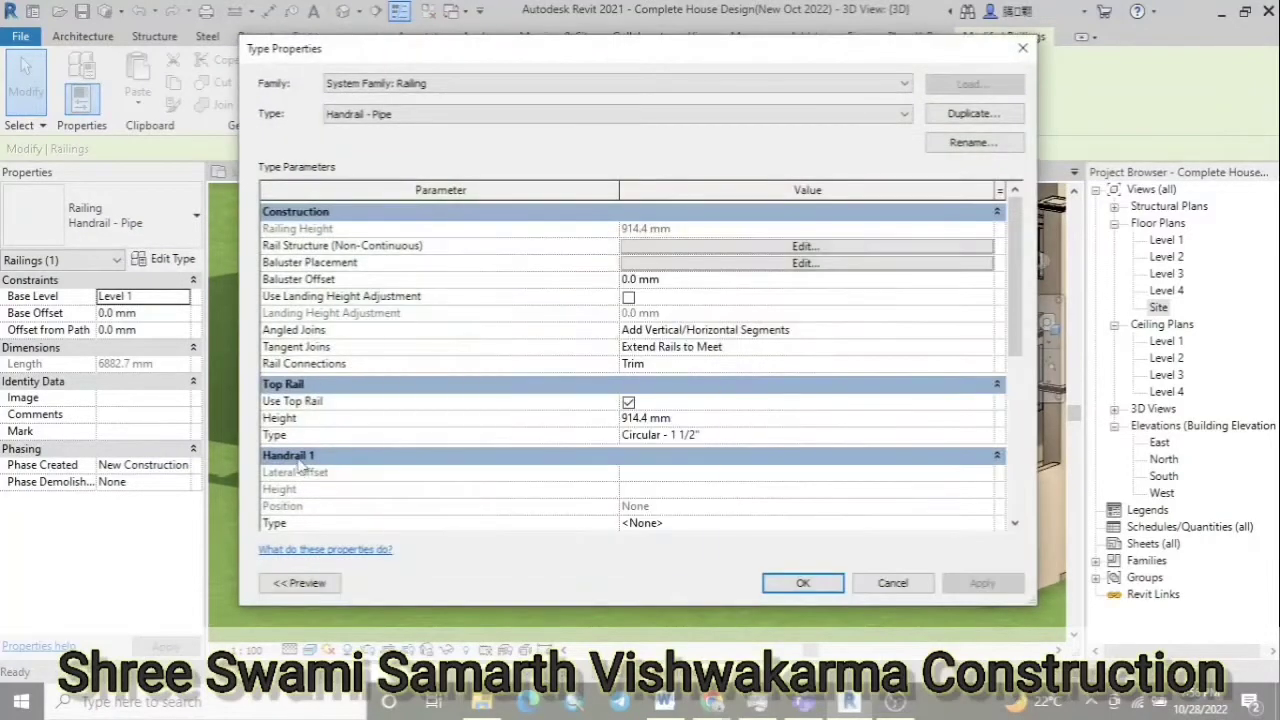
scroll(776, 443, down, 3)
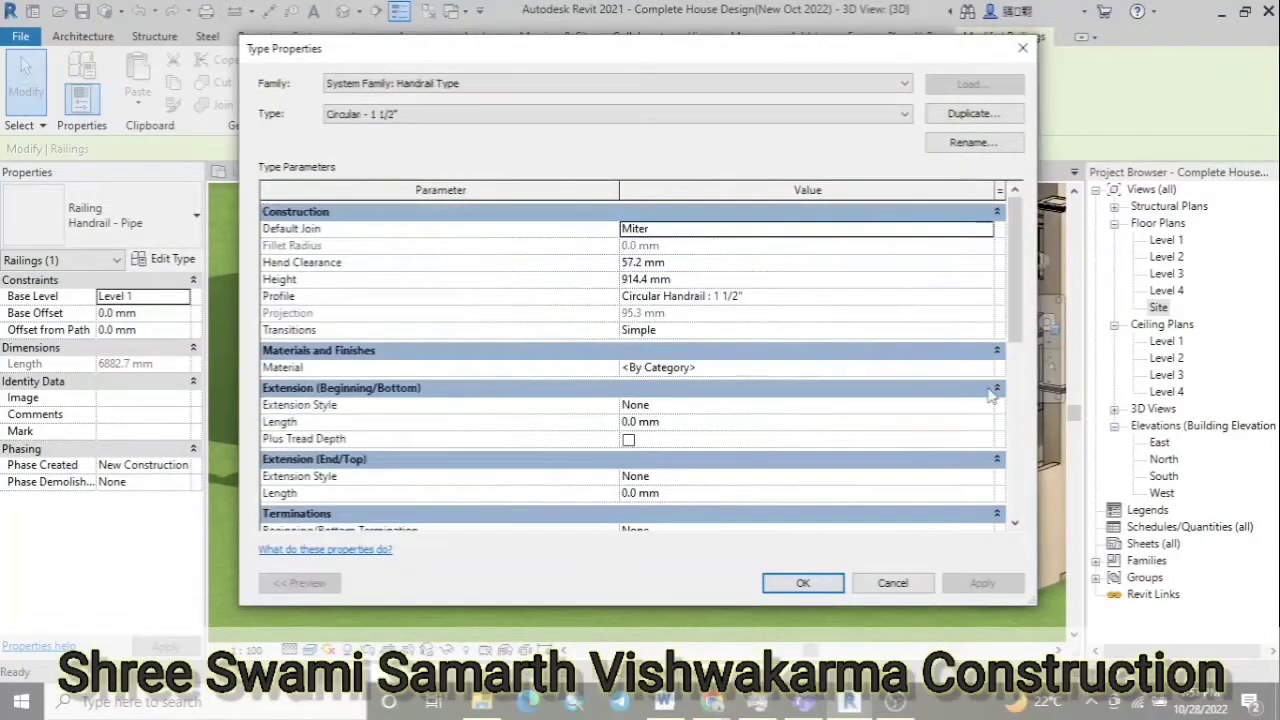
click(803, 583)
click(803, 660)
Return the railing to Compound Railing Front, enable landing height adjustment, and keep Trim rail connections
click(100, 215)
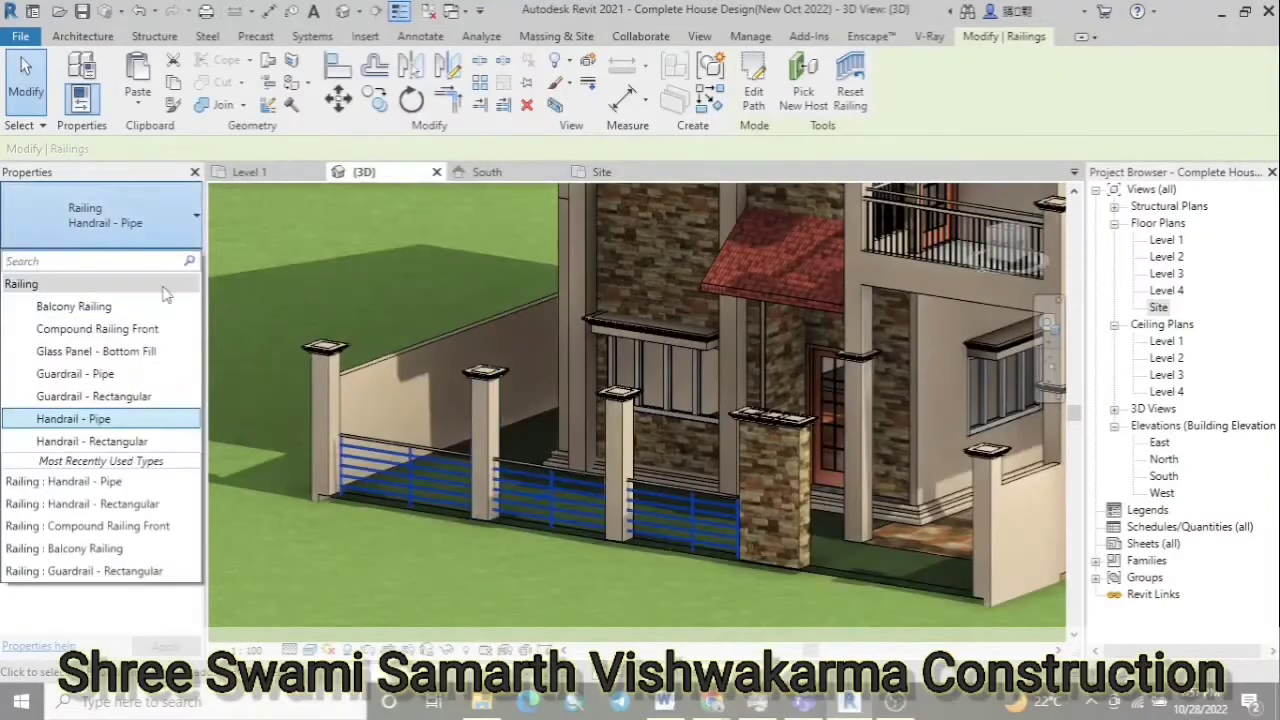
click(60, 300)
click(167, 259)
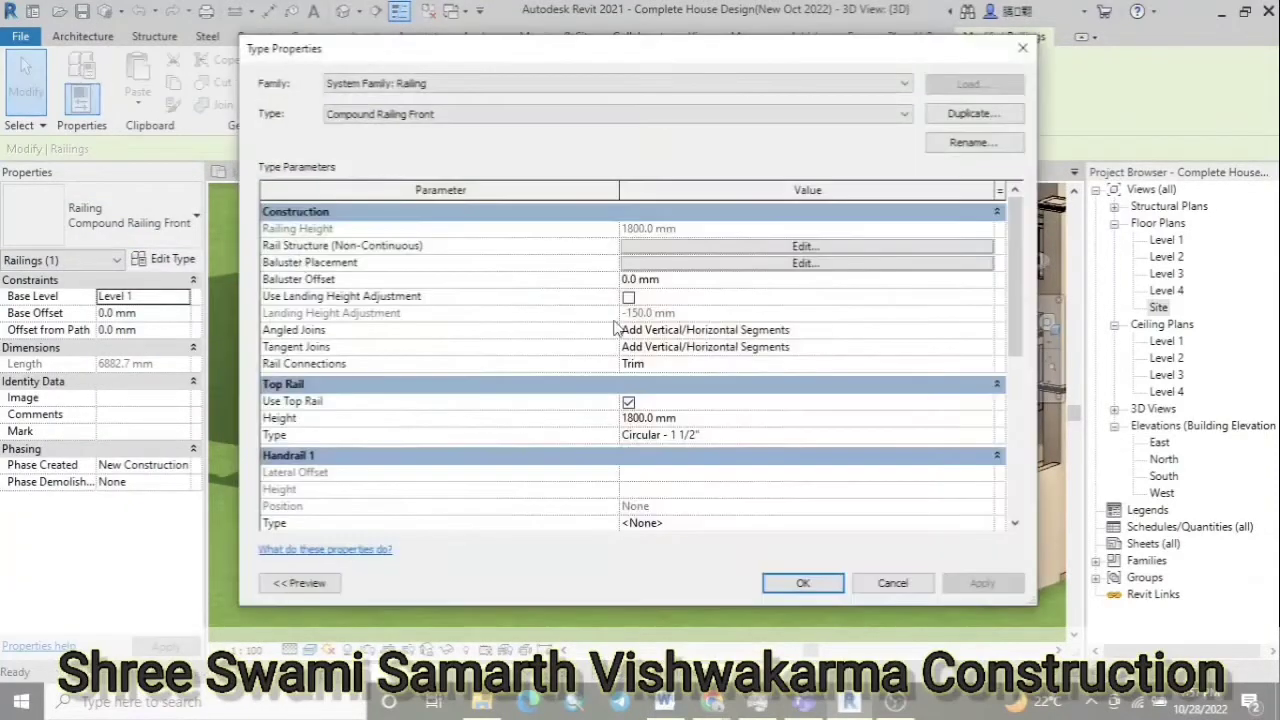
click(628, 297)
click(985, 366)
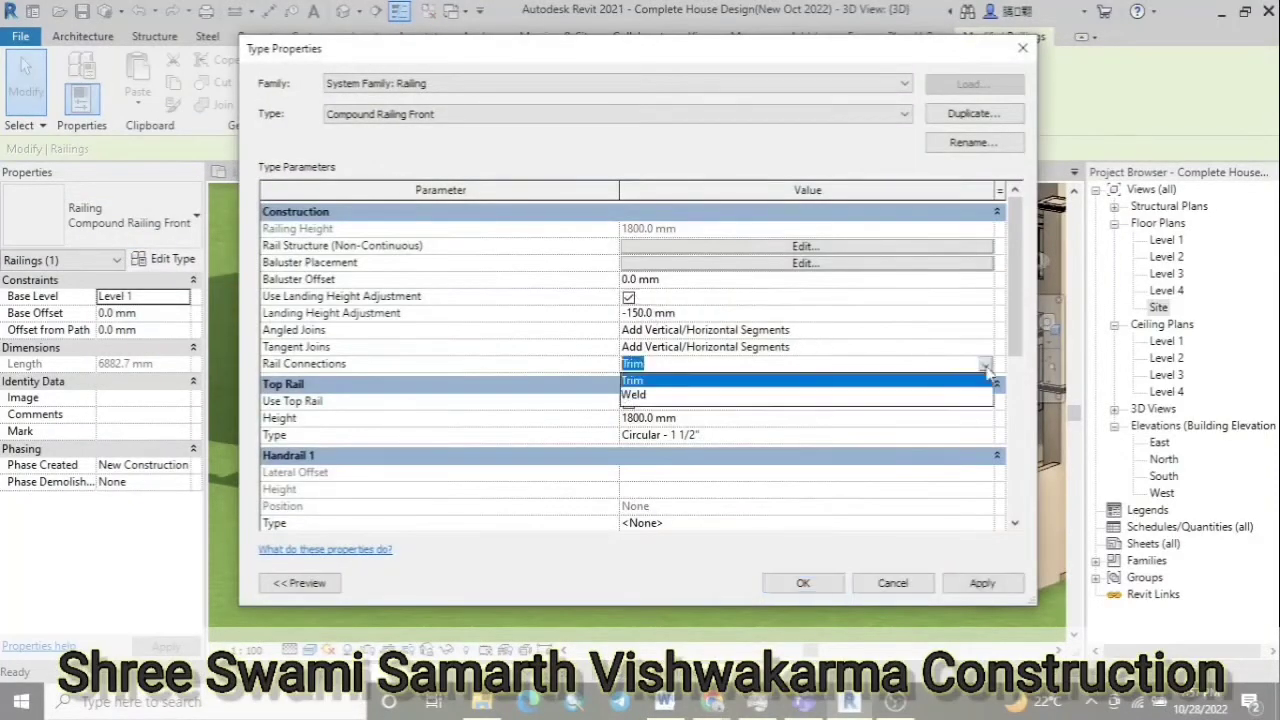
click(985, 370)
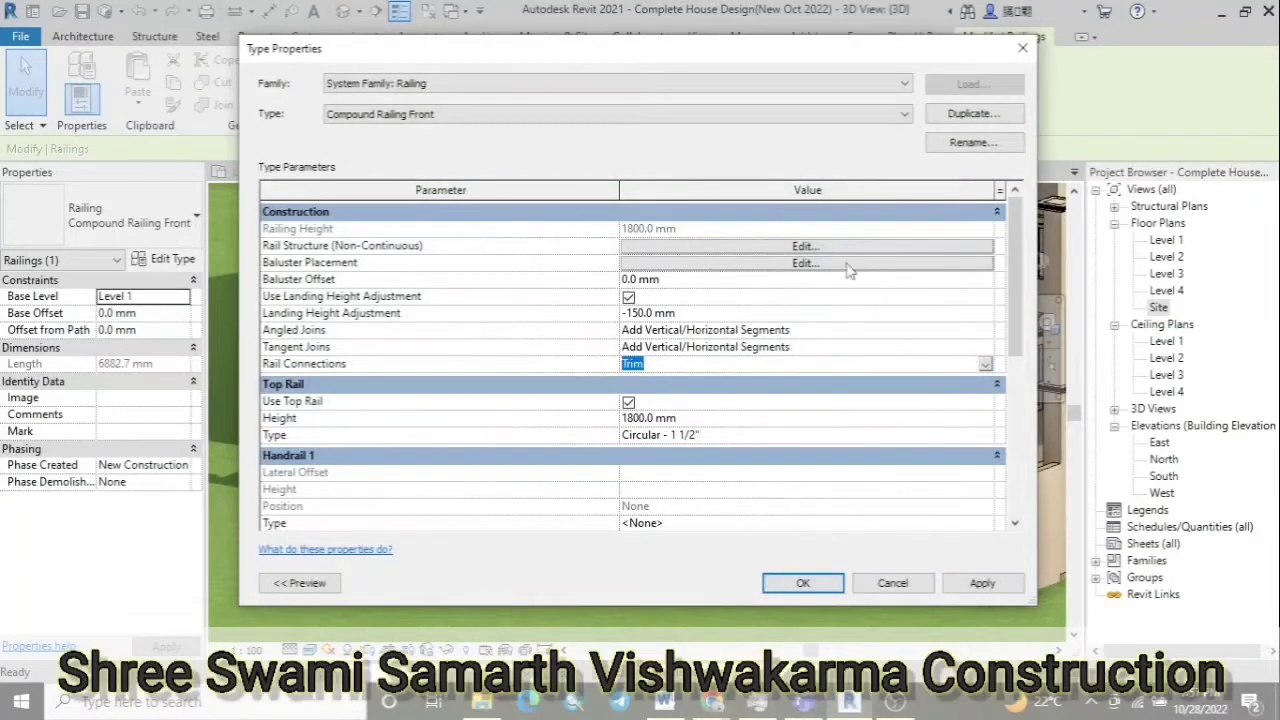
click(806, 263)
click(1022, 36)
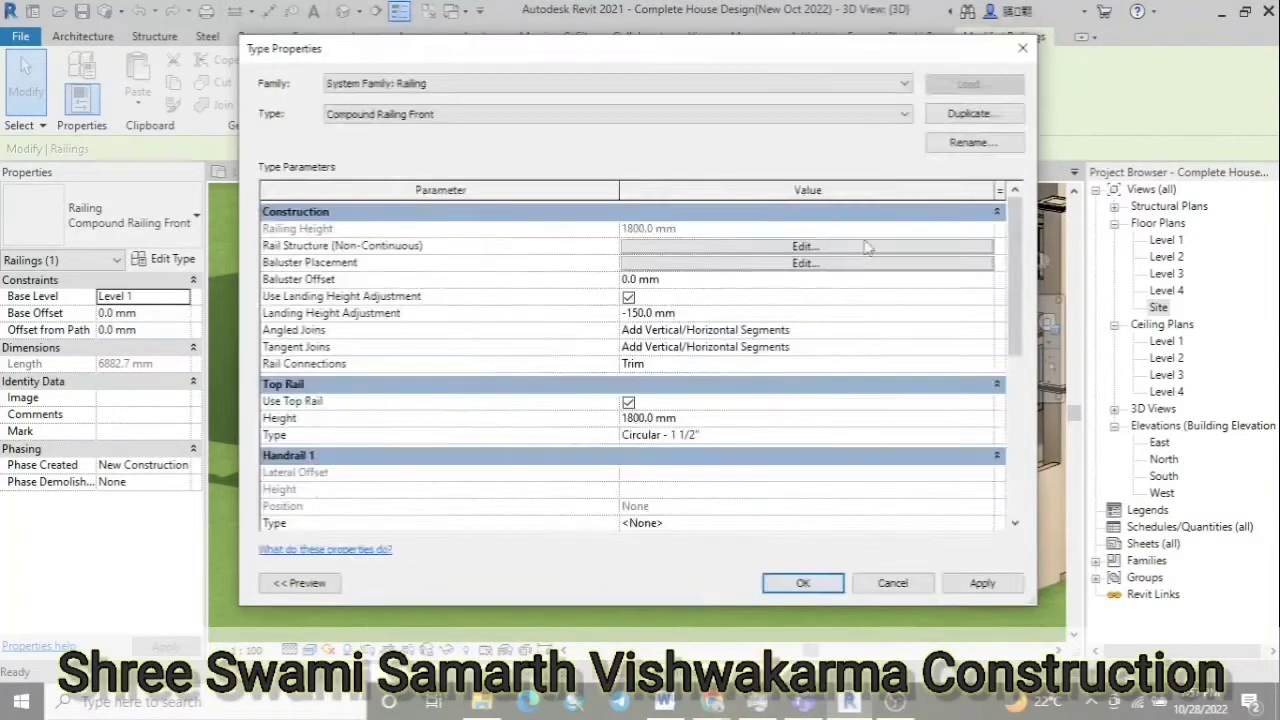
click(806, 246)
Insert a top rail named 'Rail' at 914.4 mm with the Circular Handrail : 1" profile
click(322, 371)
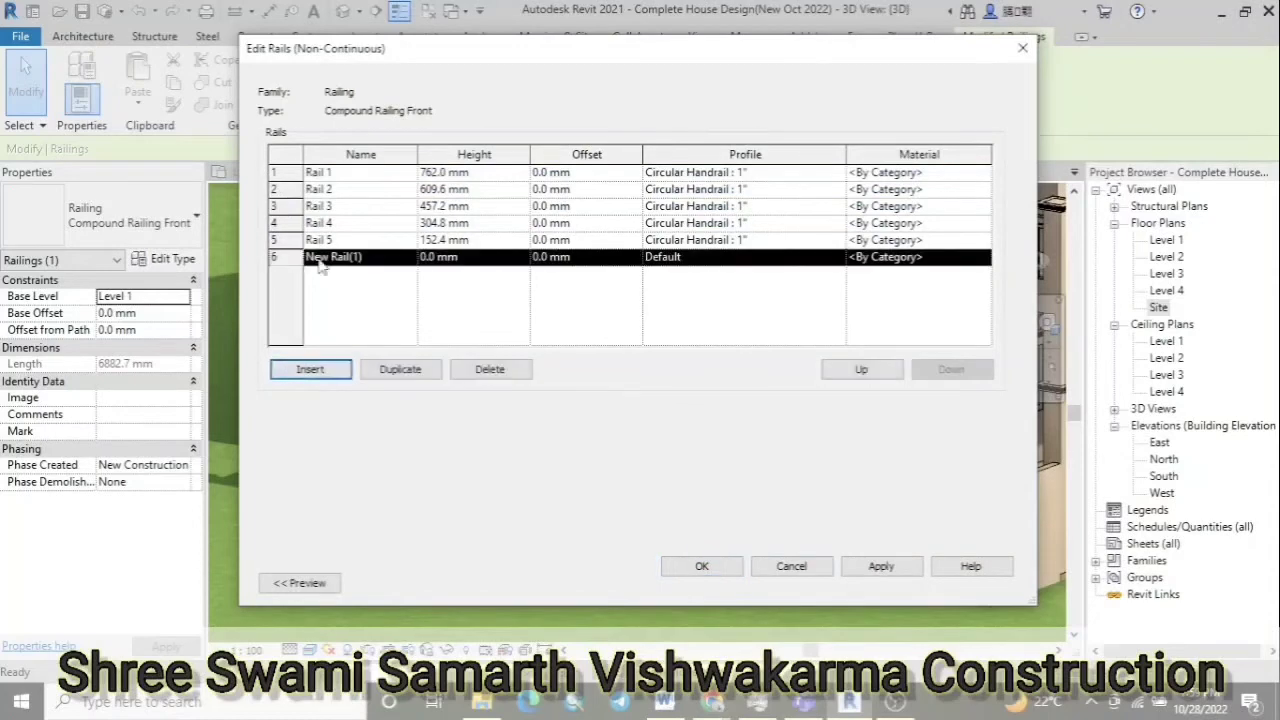
click(340, 258)
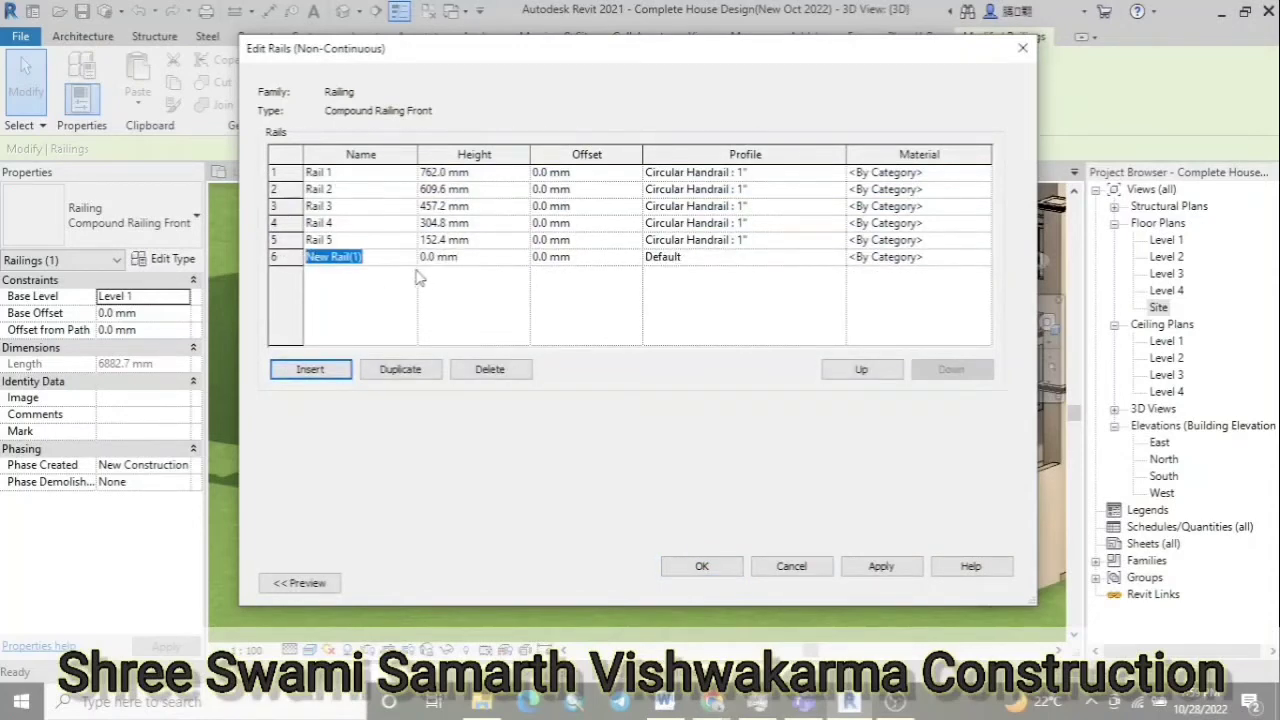
click(861, 369)
click(861, 369)
click(861, 369)
click(861, 369)
click(861, 369)
click(372, 175)
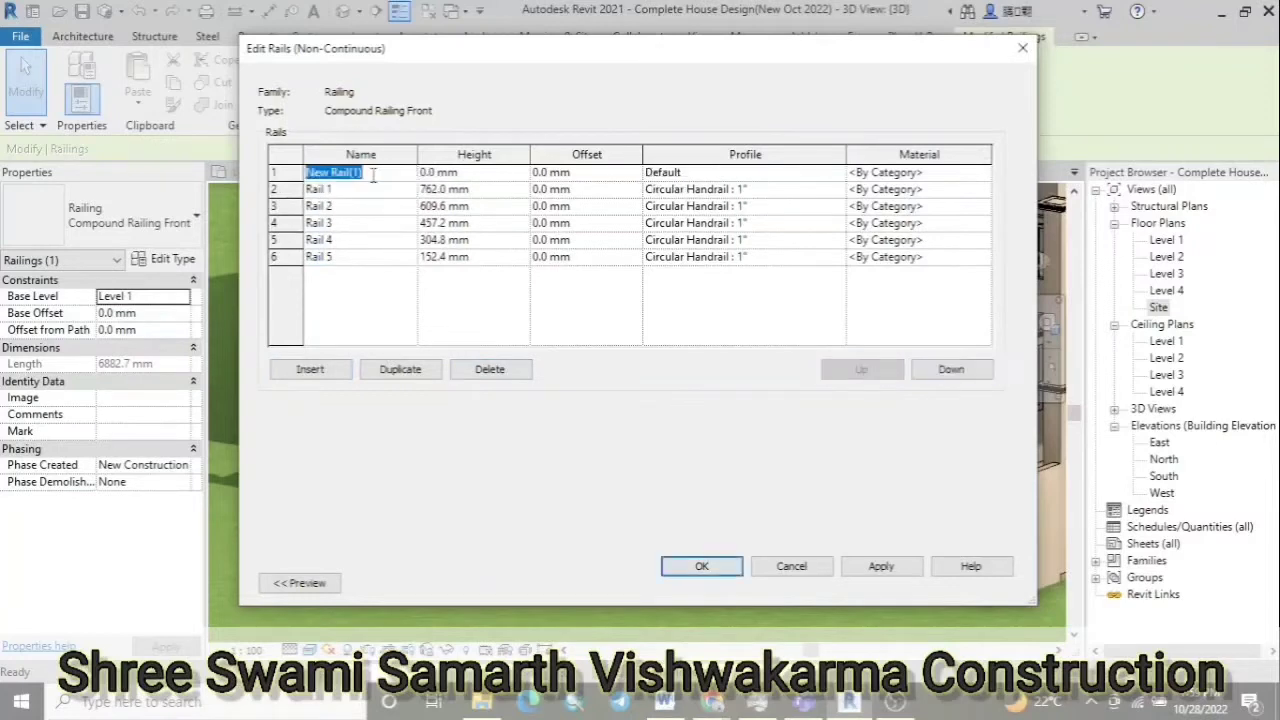
text(Rail)
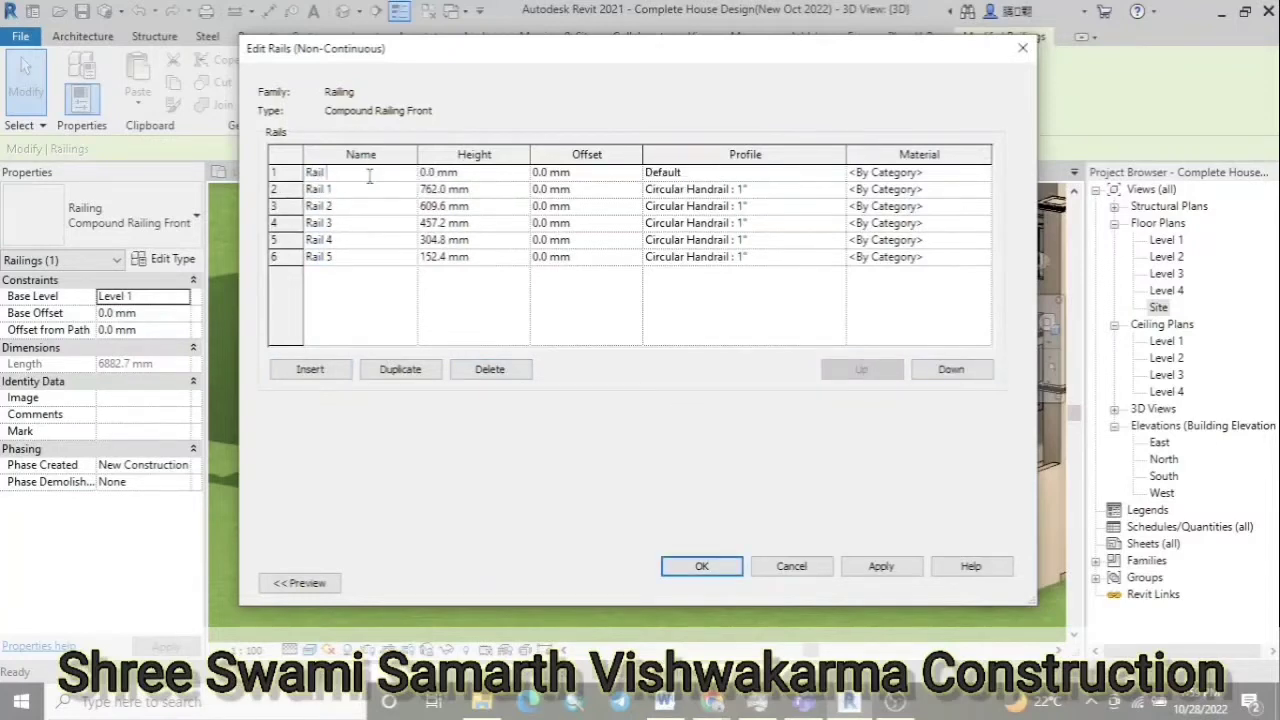
key(Tab)
text(914.4)
key(Tab)
key(Tab)
click(837, 172)
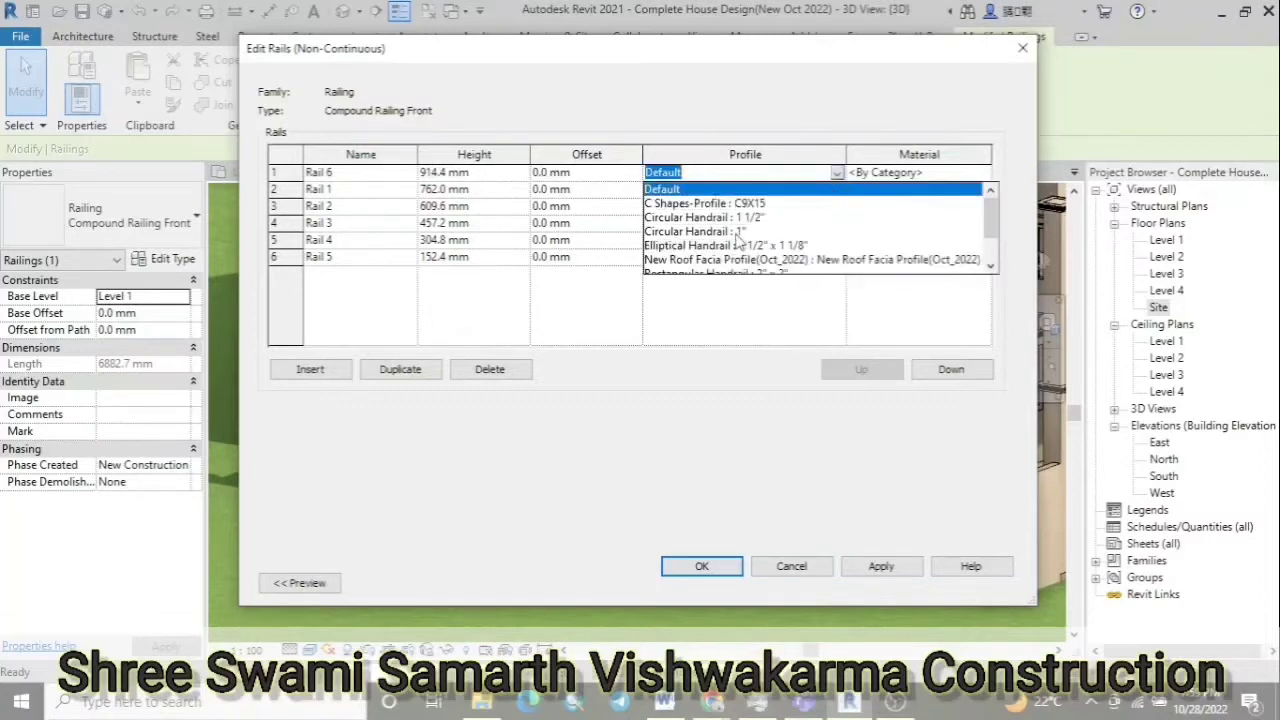
click(738, 224)
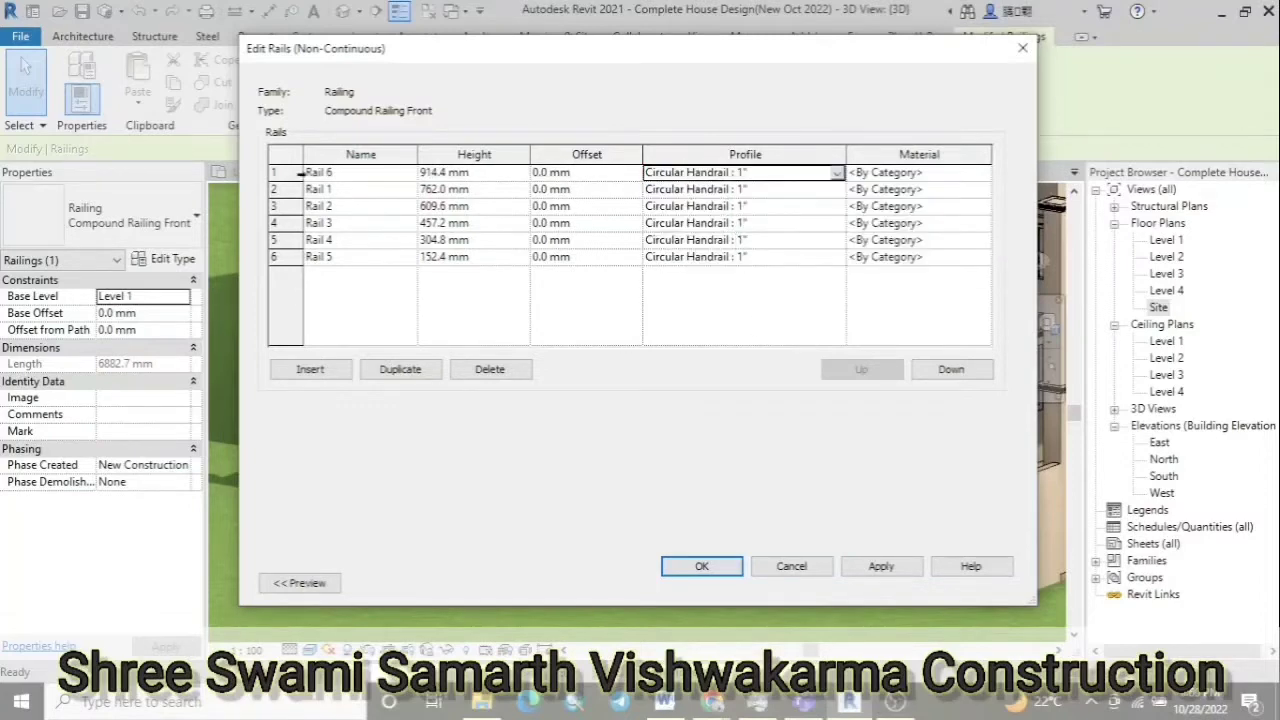
Duplicate the top rail as 'Rail 7' at 1066.8 mm height
click(400, 369)
click(330, 172)
text(Rail 7)
key(Tab)
text(1)
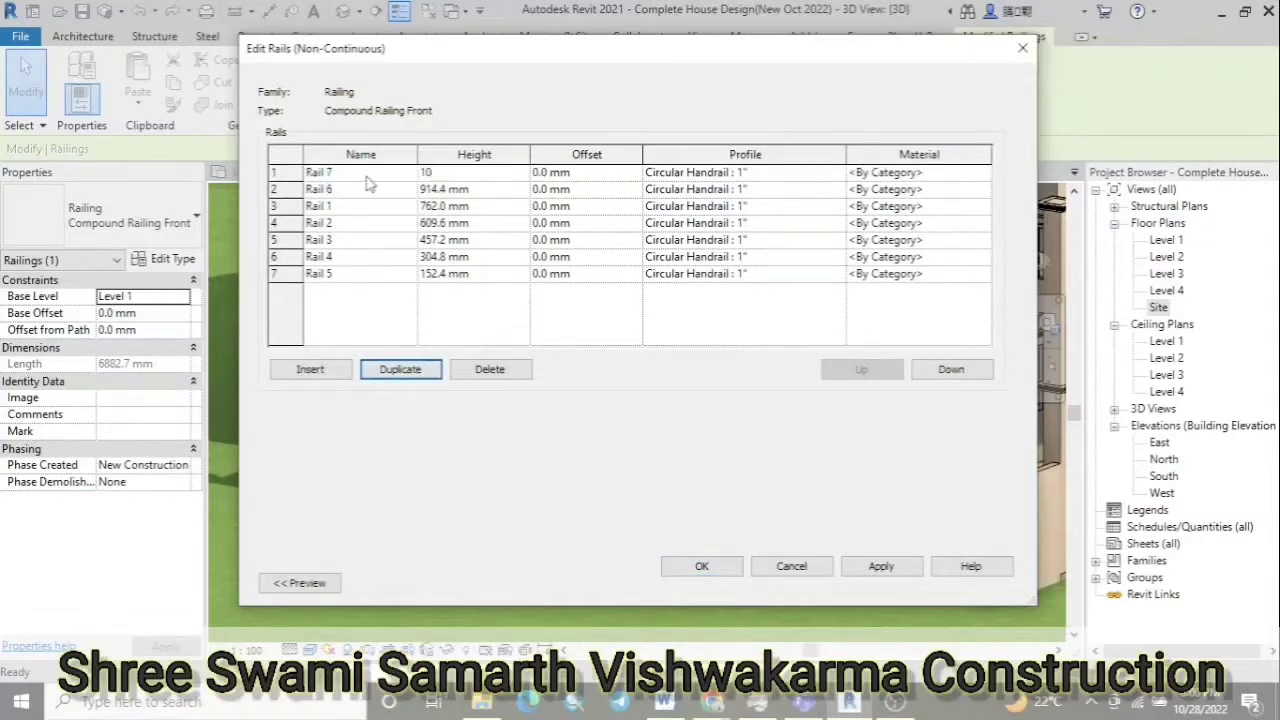
text(066.8)
key(Tab)
Duplicate Rail 7 as 'Rail 8' at 1219.2 mm and apply the railing type changes
click(283, 172)
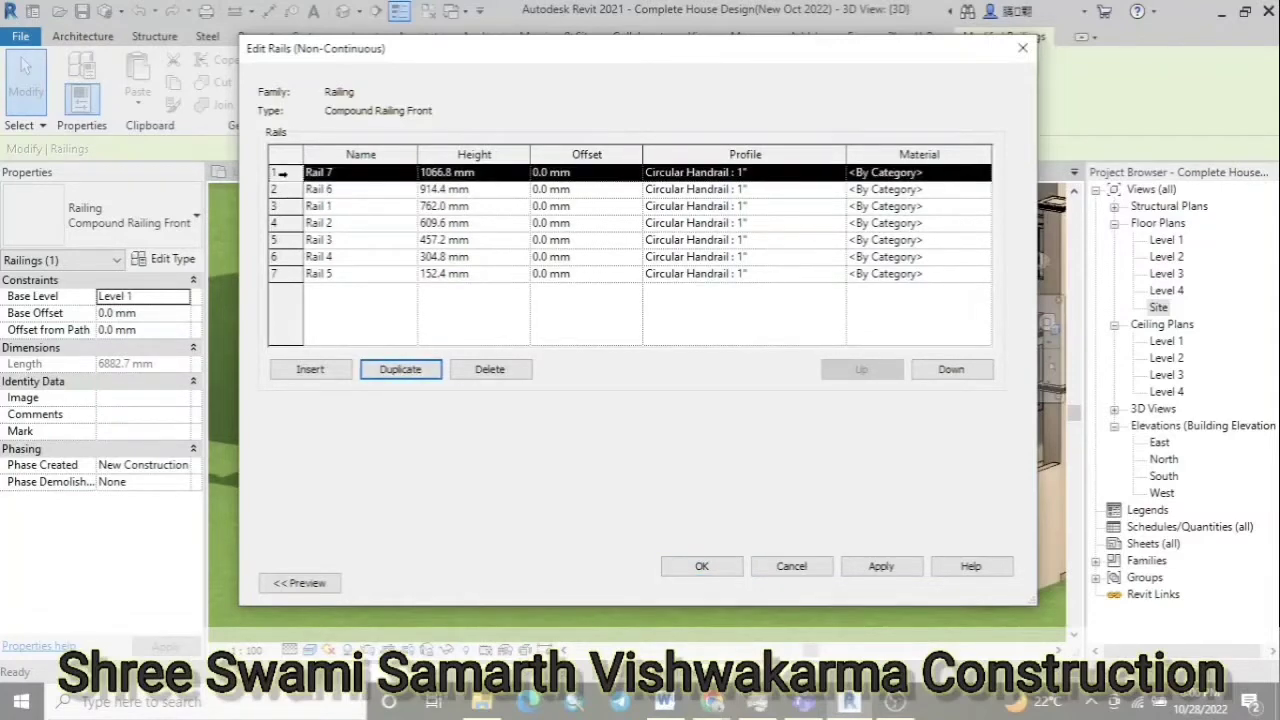
click(400, 369)
drag(346, 172, 328, 172)
text(8)
key(Tab)
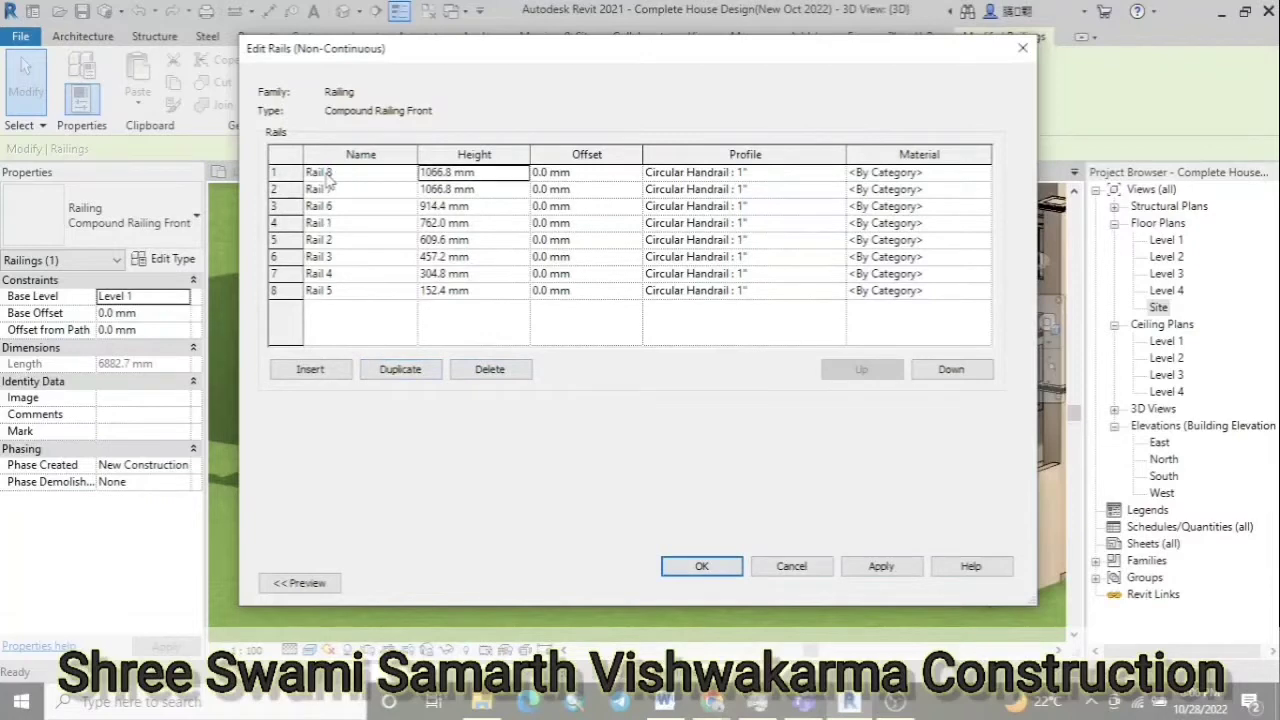
text(1219.2)
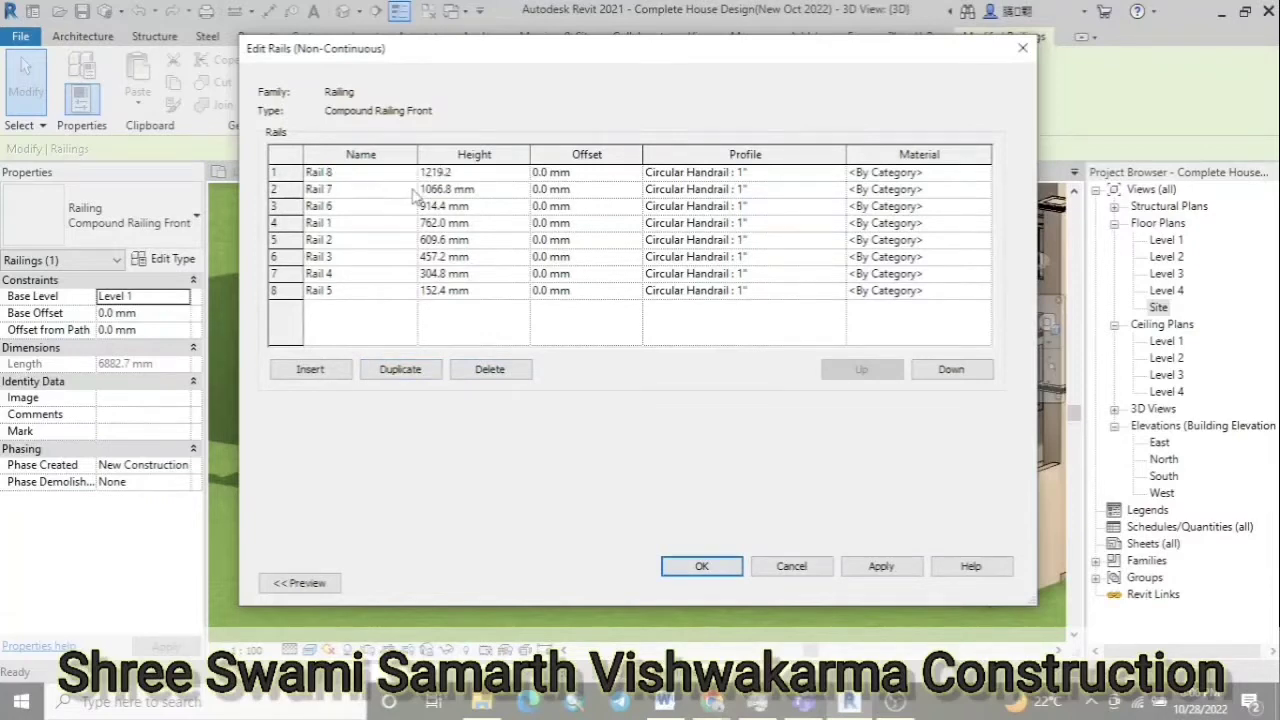
key(Tab)
click(703, 566)
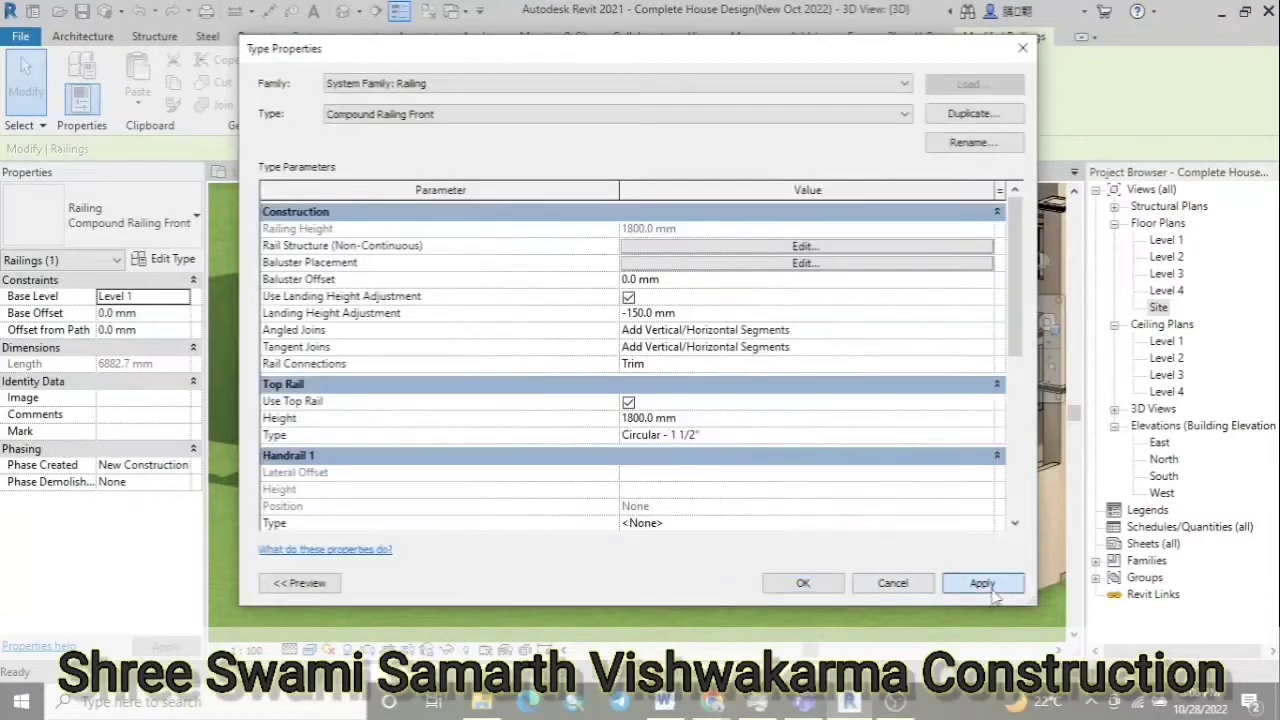
click(803, 583)
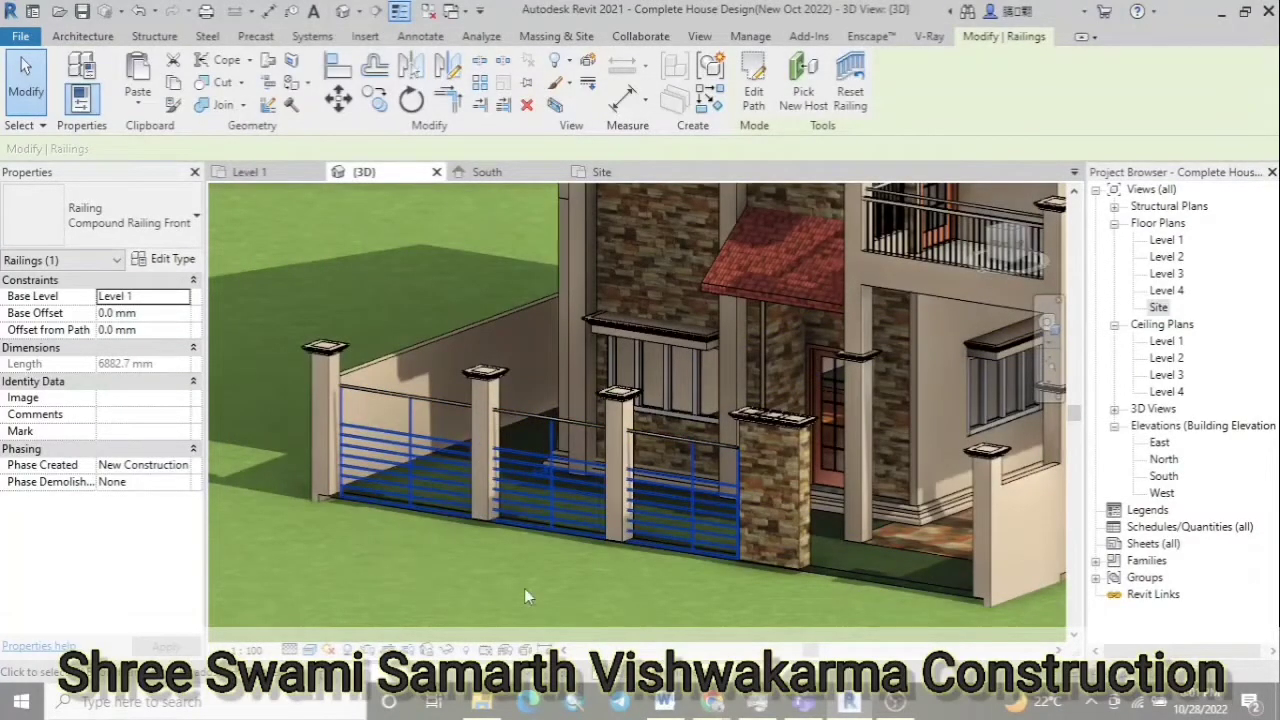
Reopen the rail structure, add three copies of Rail 8, and set Rail 9 to 1371.6 mm
click(165, 259)
click(809, 246)
click(285, 172)
click(400, 369)
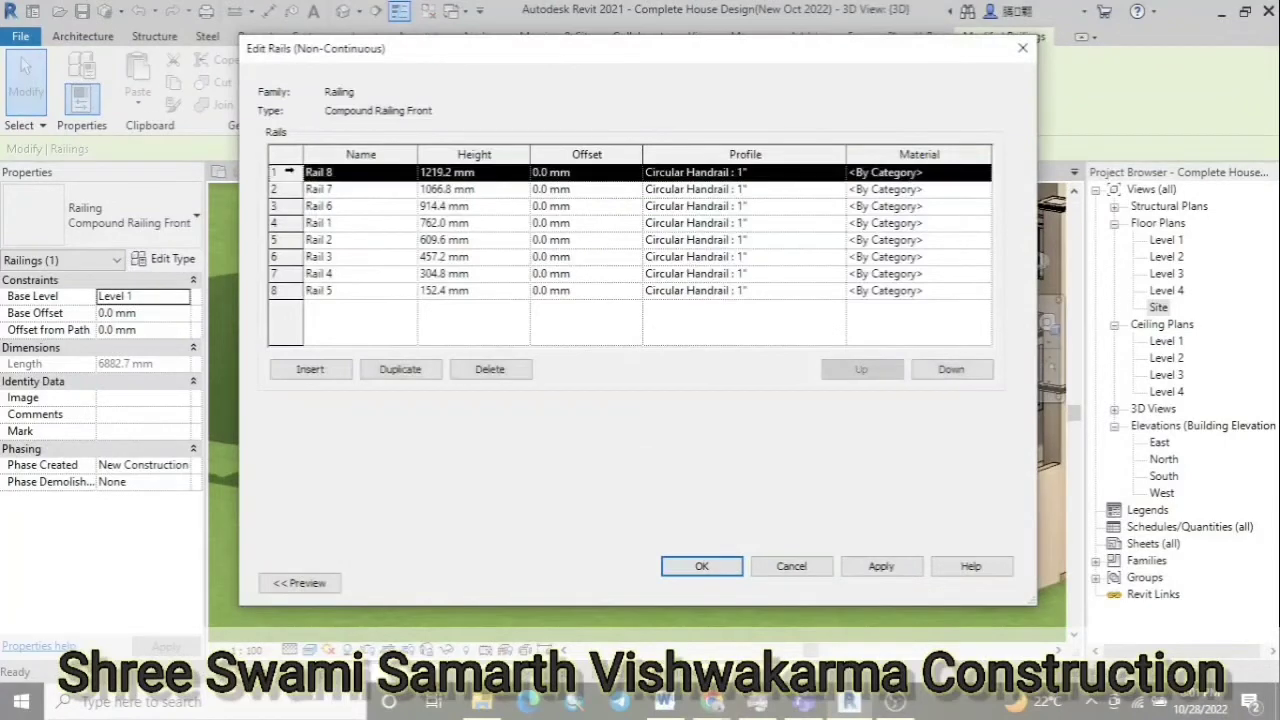
click(400, 369)
click(400, 369)
click(400, 369)
double_click(332, 222)
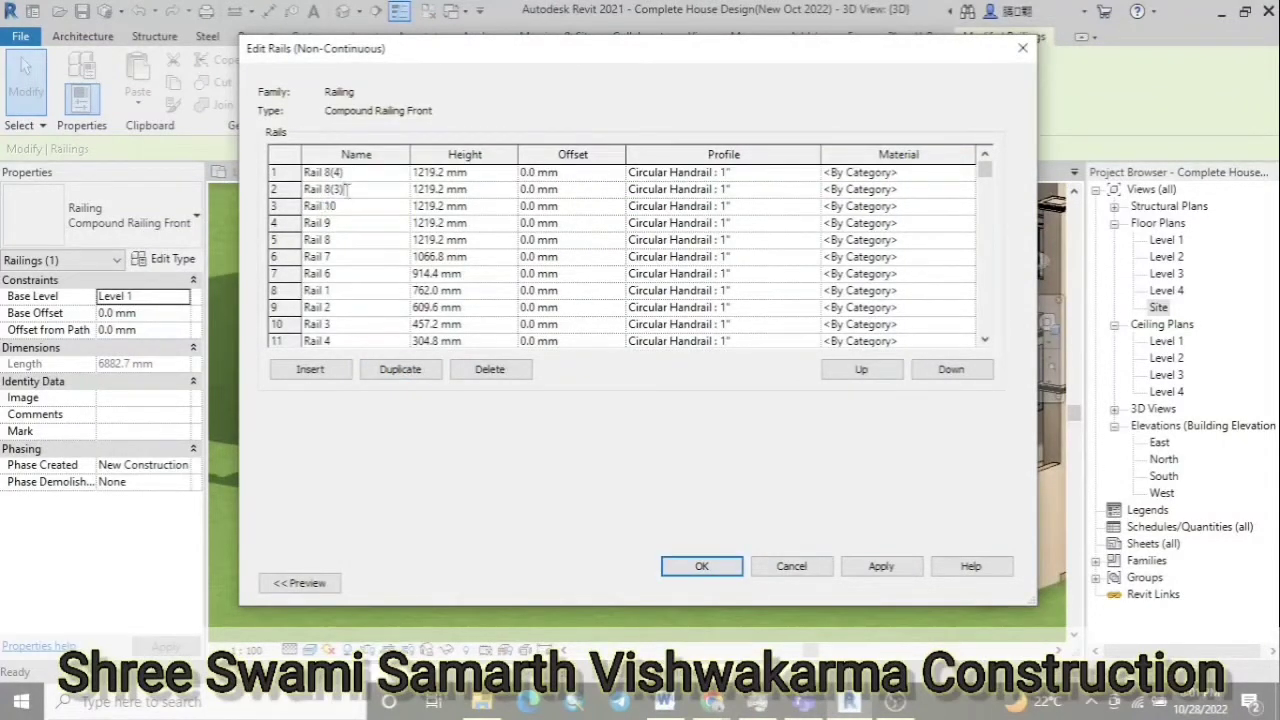
text(11)
click(349, 172)
text(12)
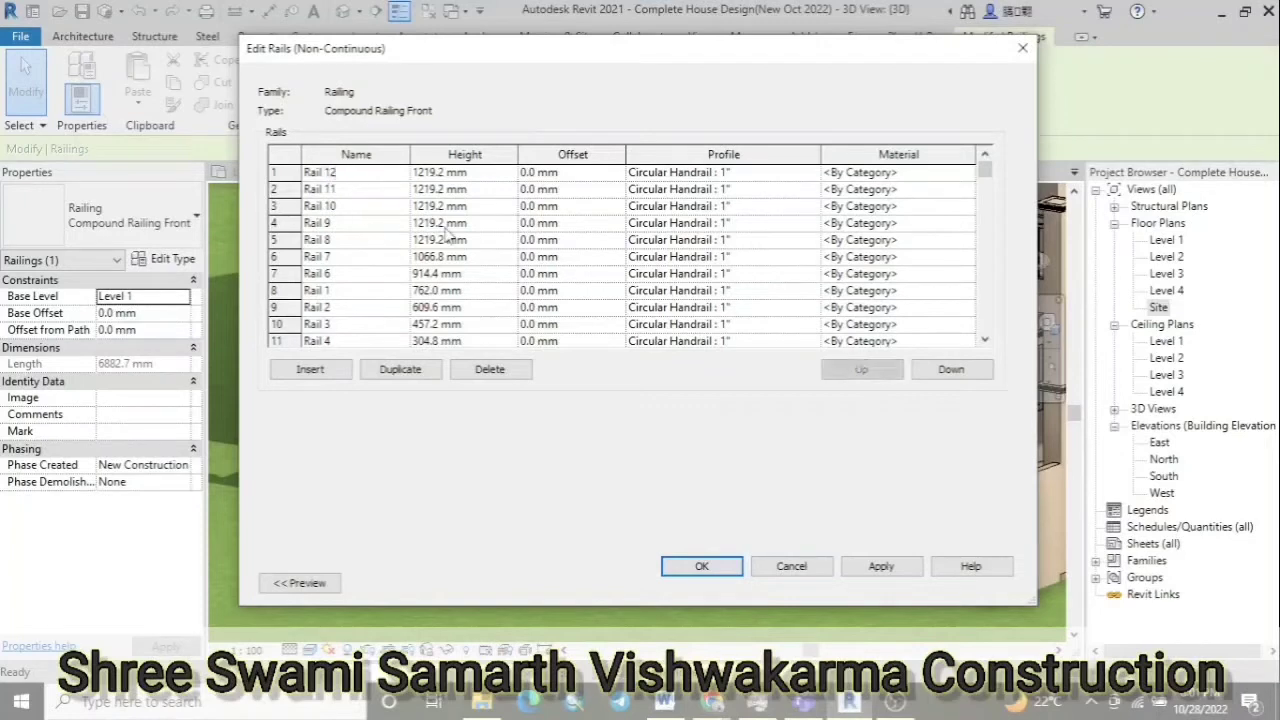
click(450, 223)
click(450, 223)
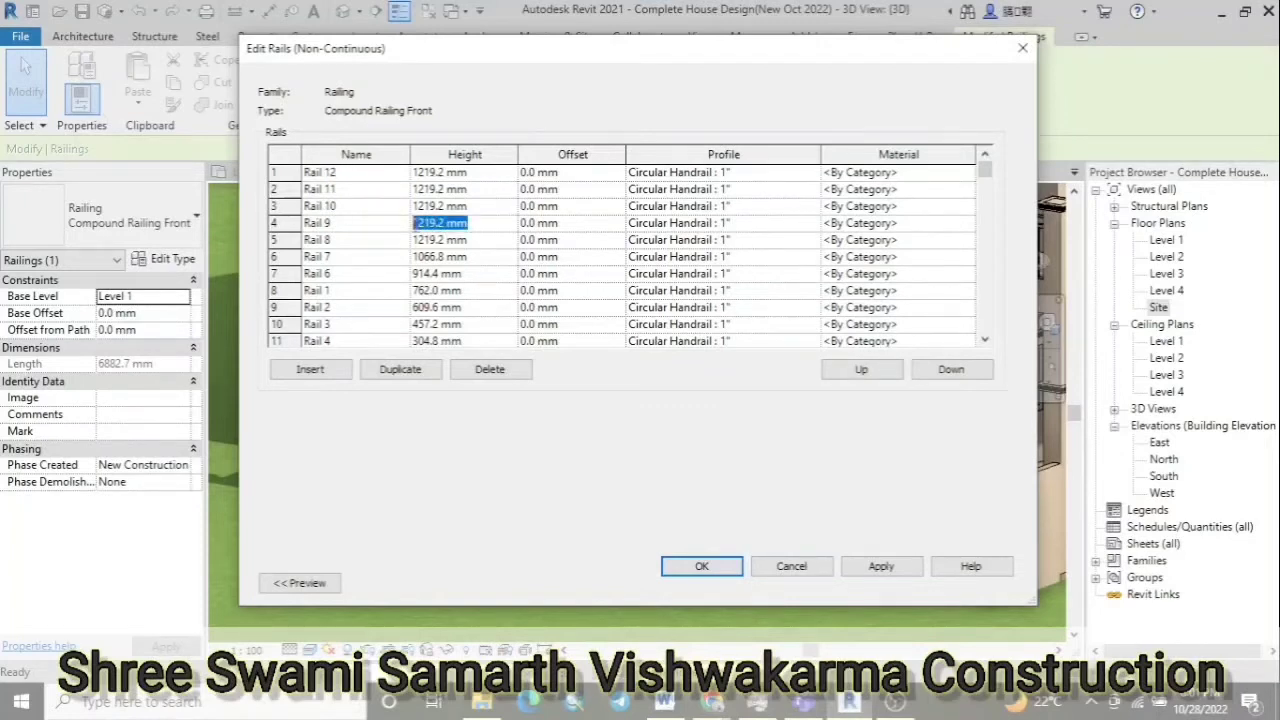
key(BackSpace)
key(Tab)
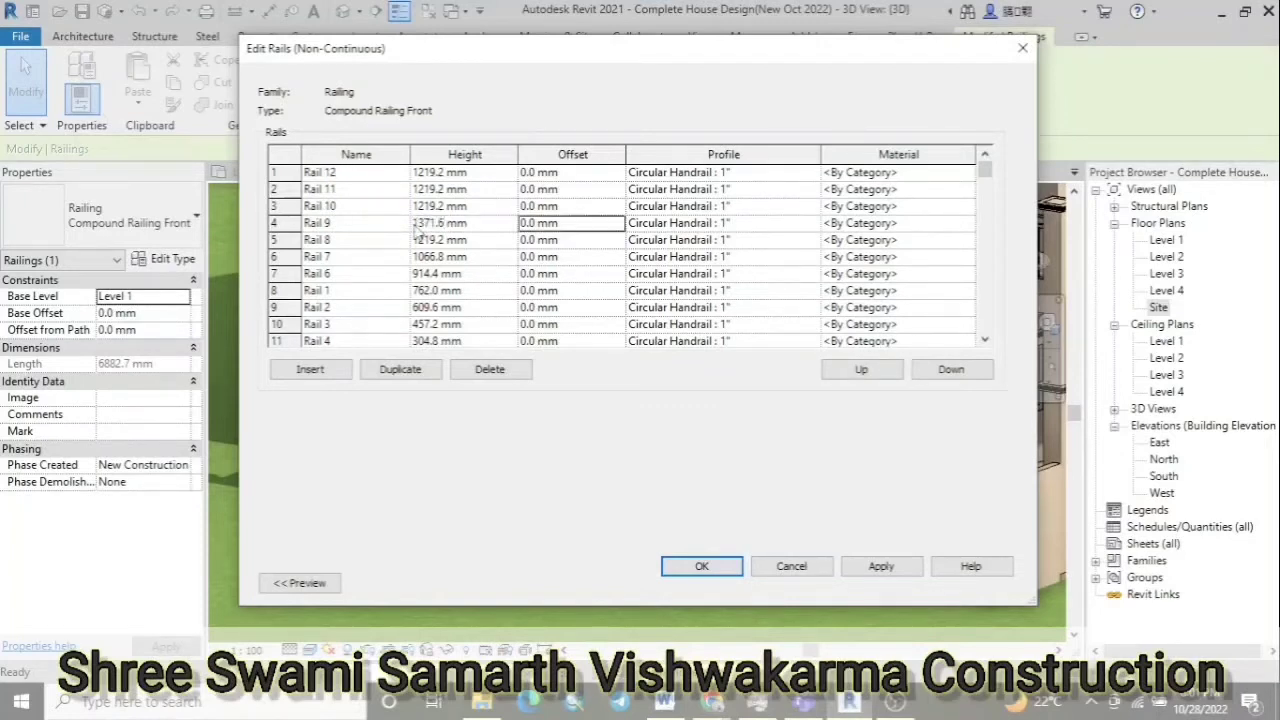
Set Rail 10 to 1524 mm, Rail 11 to 1676.4 mm, and Rail 12 to 1828.8 mm
click(368, 206)
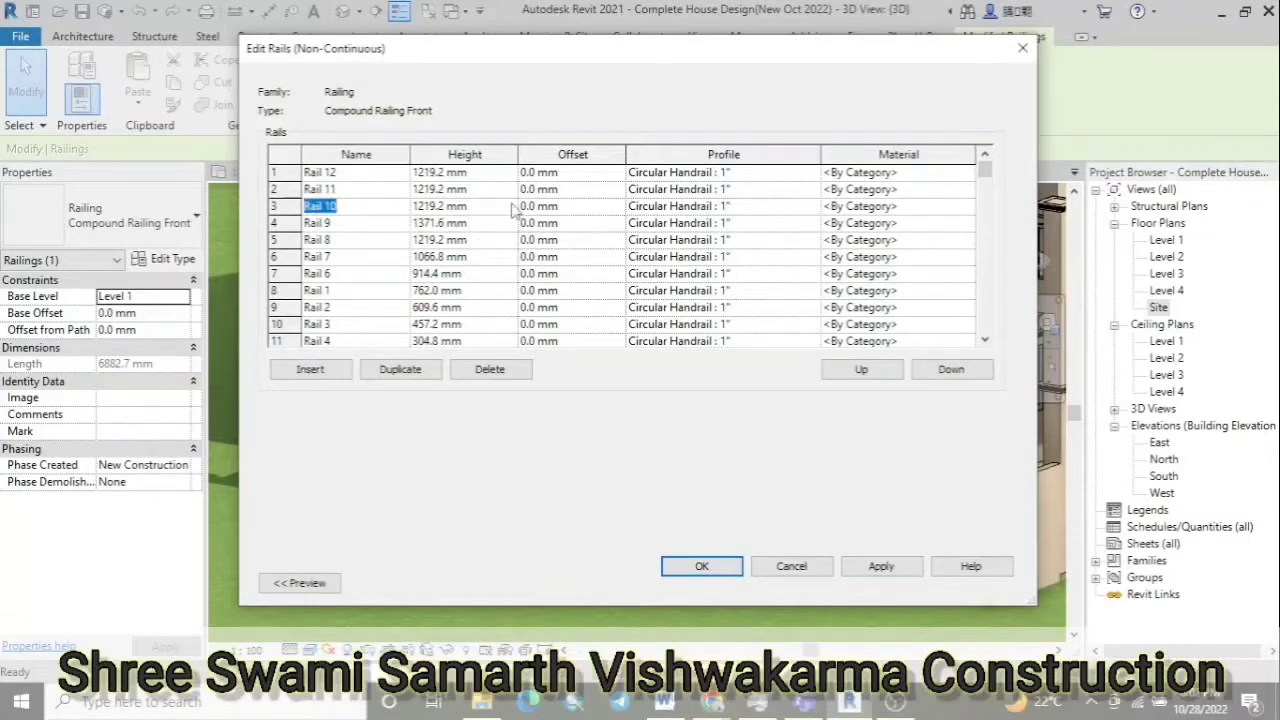
key(Tab)
text(1524)
key(Tab)
click(390, 189)
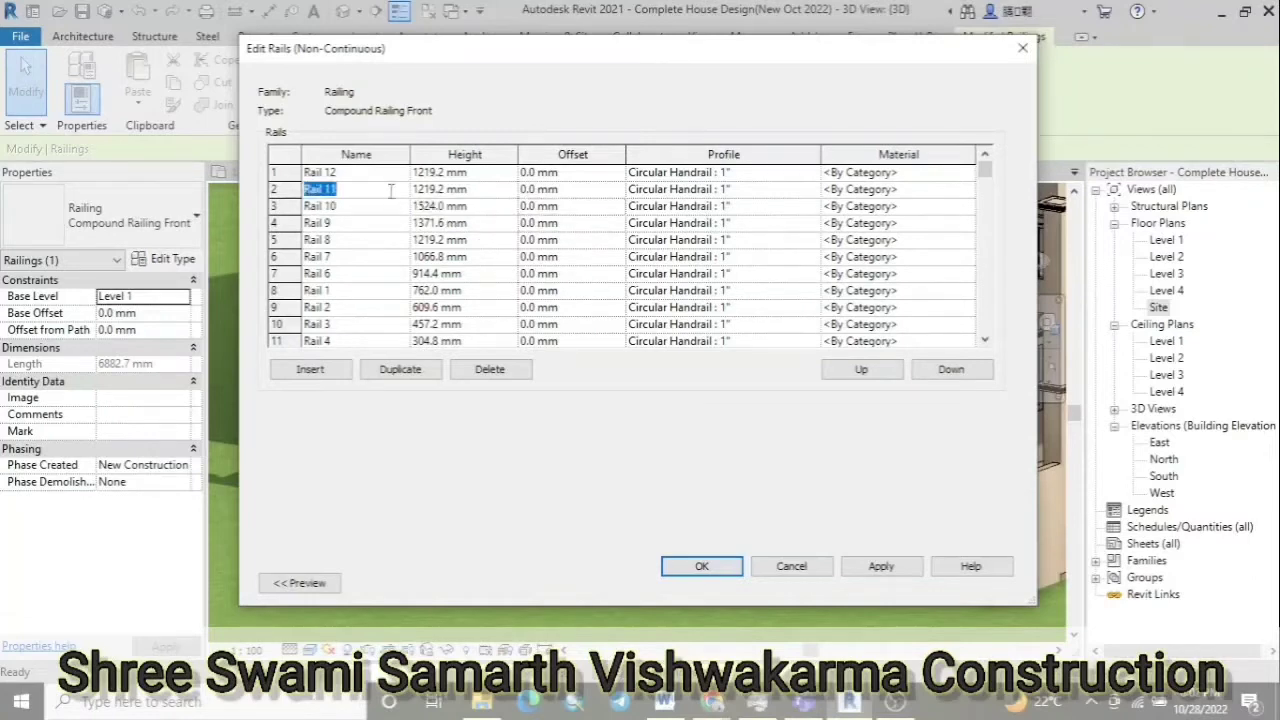
key(Tab)
text(1676.4)
key(Tab)
click(361, 171)
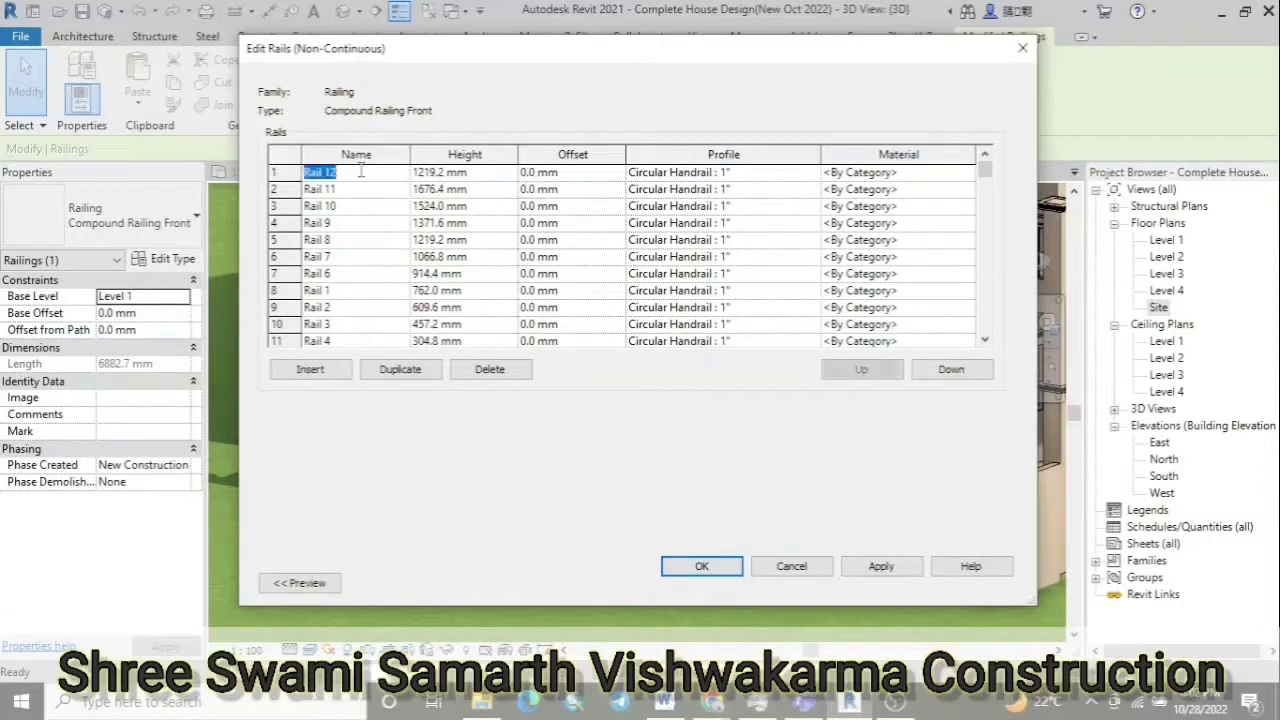
key(Tab)
text(1828.8)
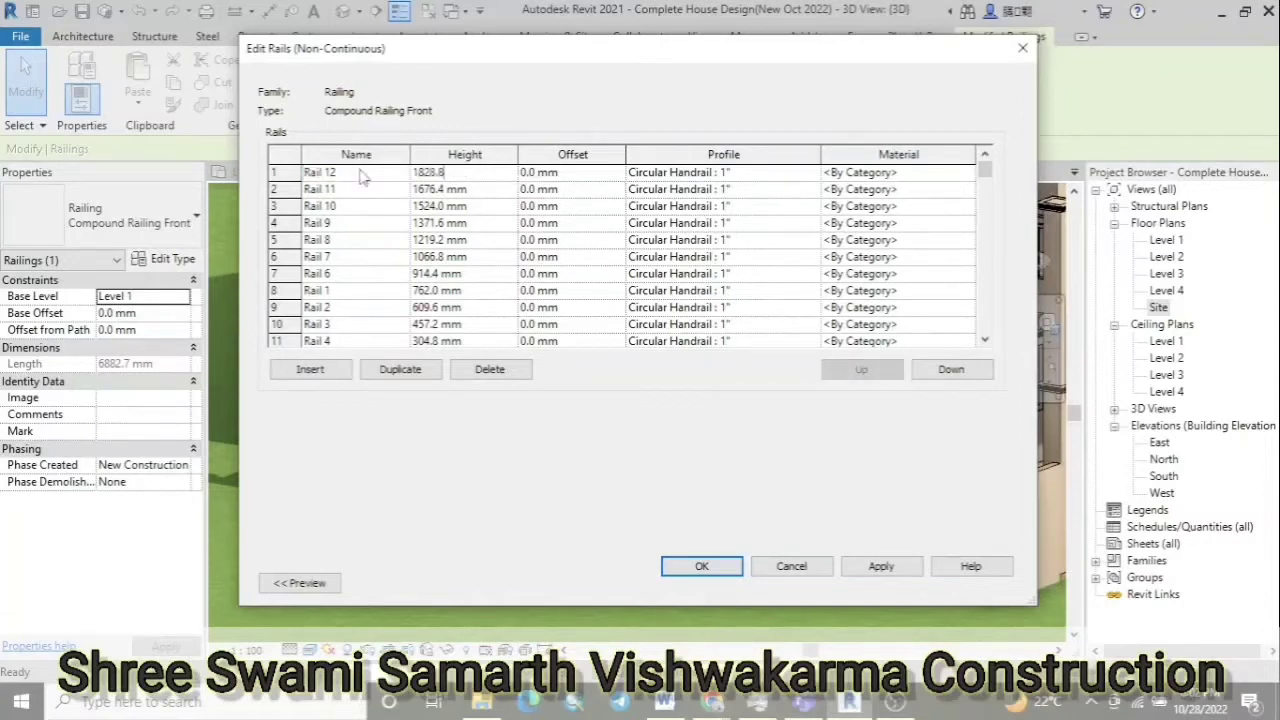
key(Tab)
Dismiss the height error, delete the too-tall Rail 12, apply the type, and open Level 1
click(754, 361)
click(757, 346)
click(274, 172)
click(489, 369)
click(702, 566)
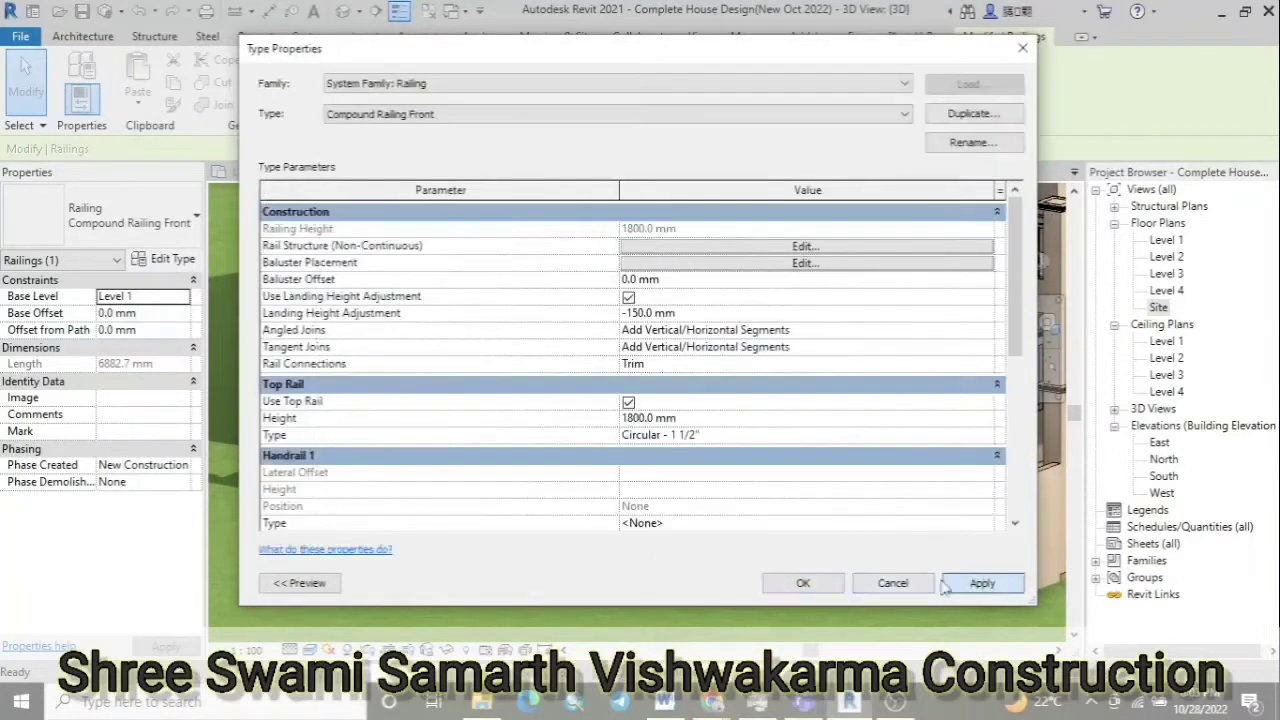
click(803, 583)
click(270, 422)
scroll(270, 430, up, 2)
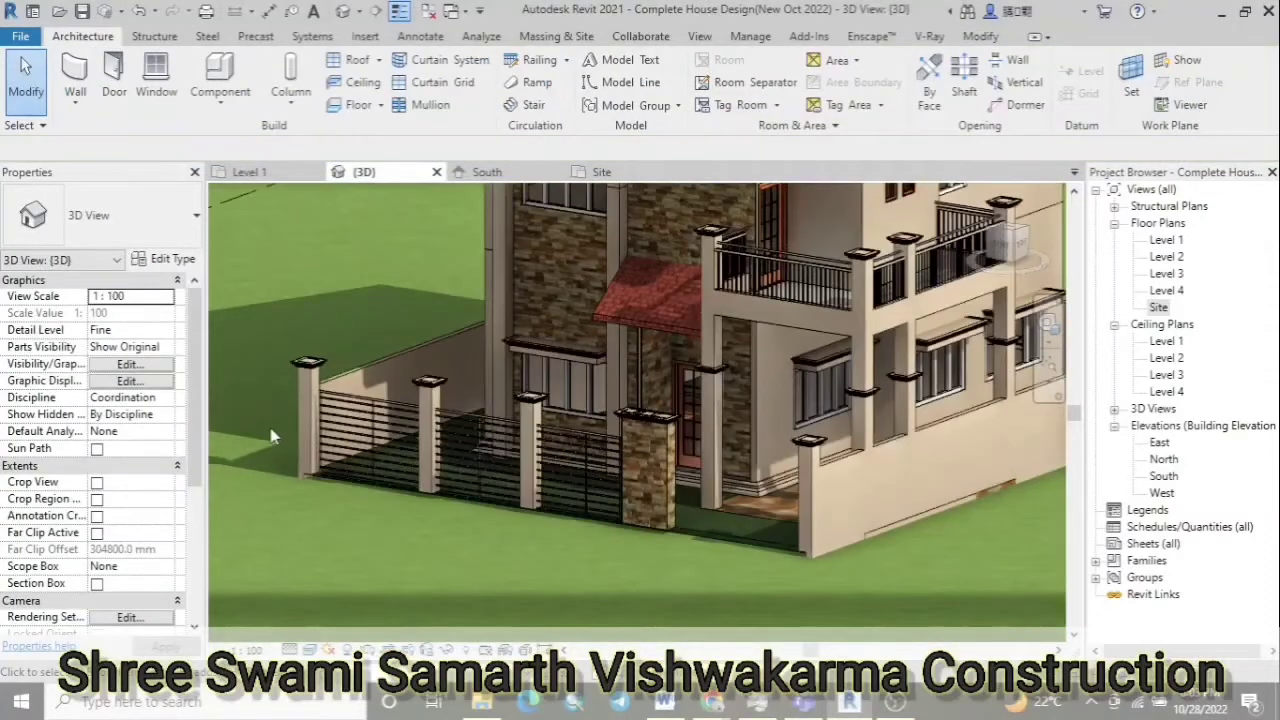
scroll(530, 550, up, 2)
scroll(912, 571, up, 2)
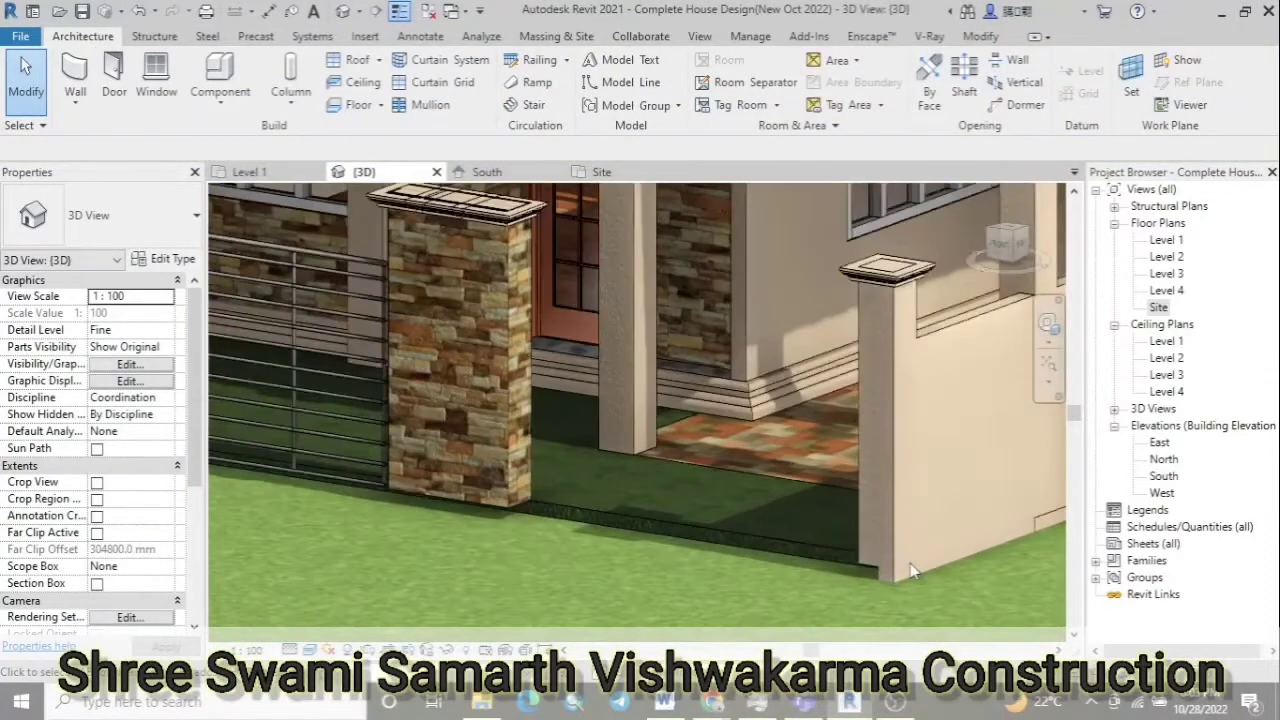
scroll(912, 571, down, 2)
scroll(912, 571, down, 2)
scroll(640, 400, down, 2)
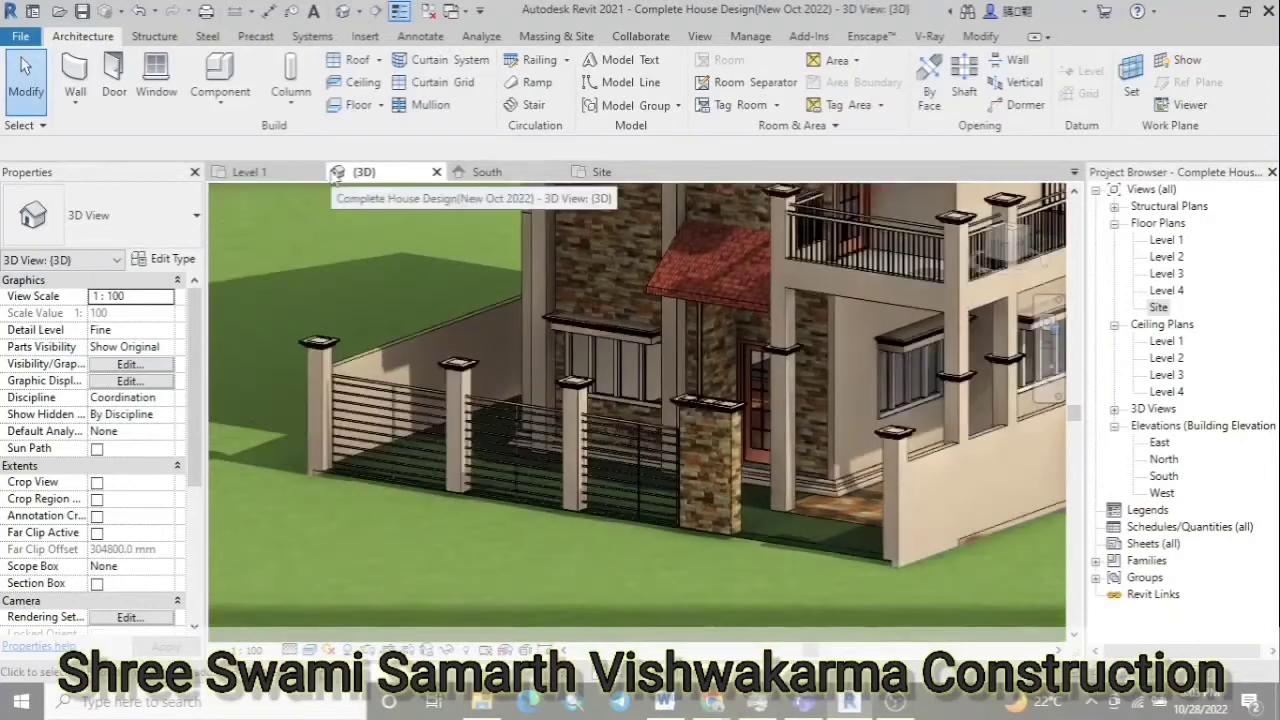
click(249, 172)
Start a new ramp with its Top Level set to None
scroll(677, 366, down, 2)
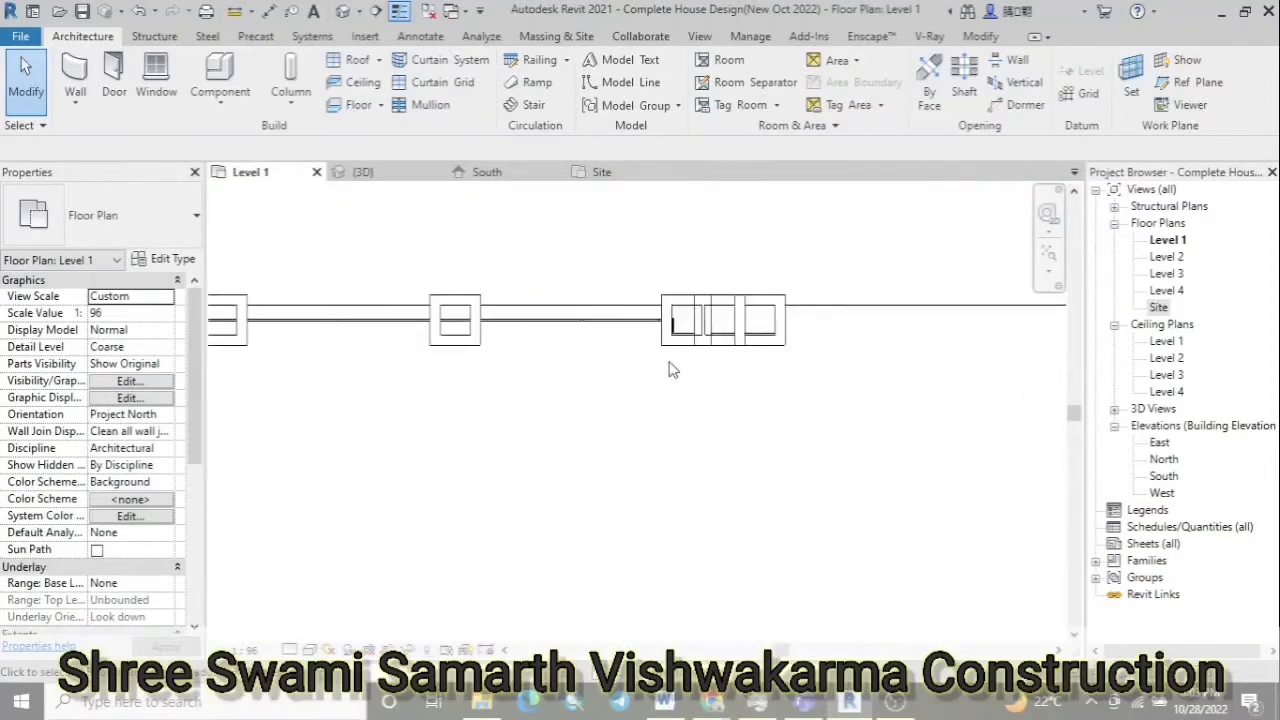
scroll(778, 376, down, 1)
scroll(778, 376, down, 2)
click(537, 82)
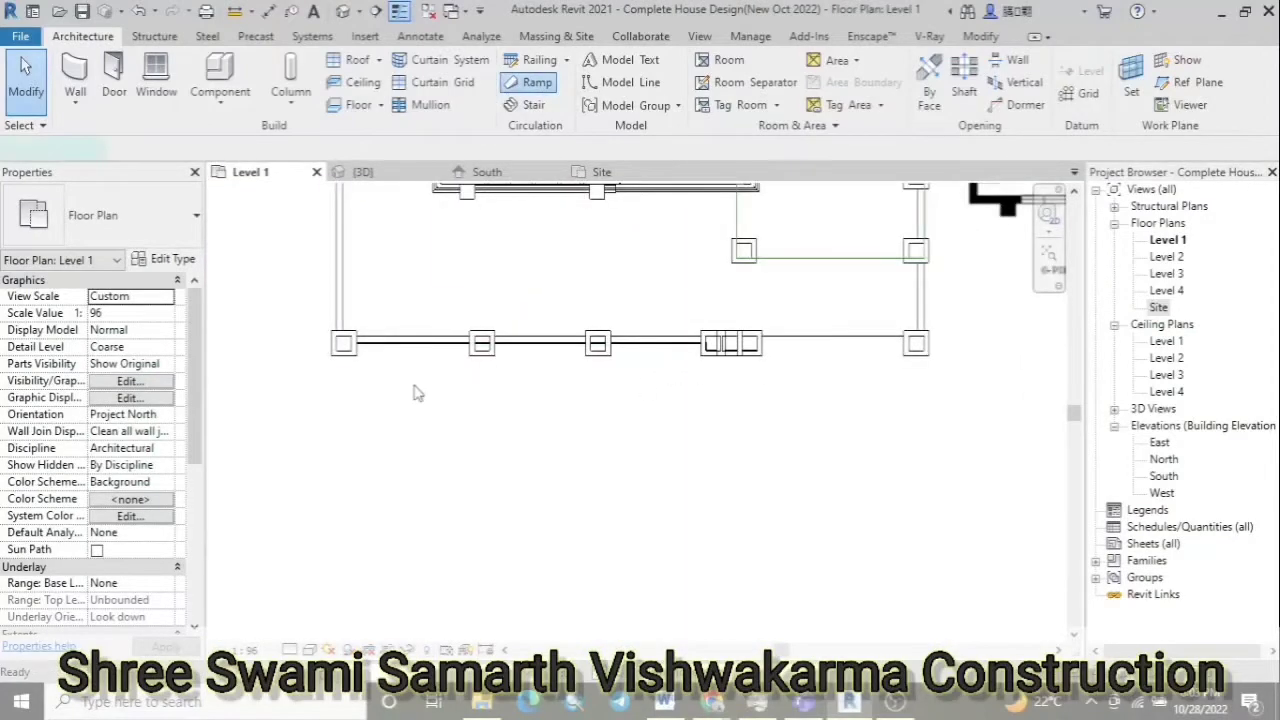
click(130, 330)
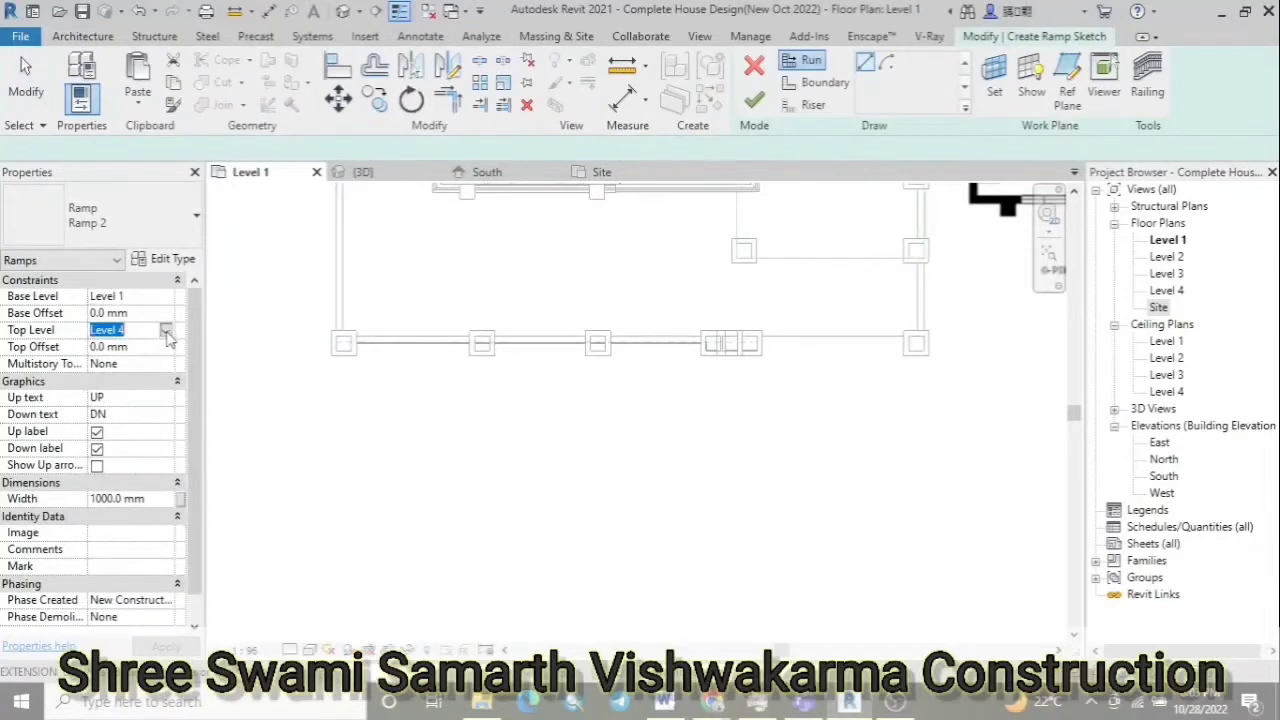
click(166, 330)
click(135, 350)
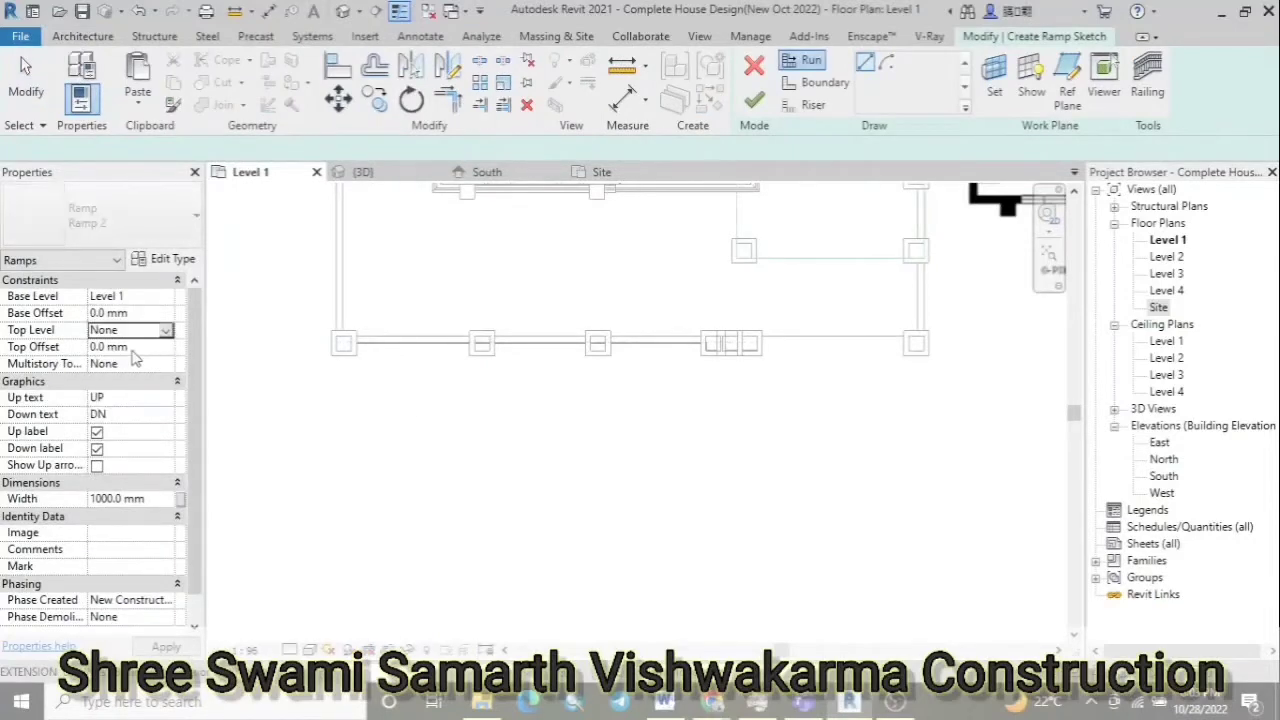
Sketch a 1000 mm ramp run from the wall corner, stretch it along the front wall, and finish
scroll(342, 346, up, 3)
click(327, 338)
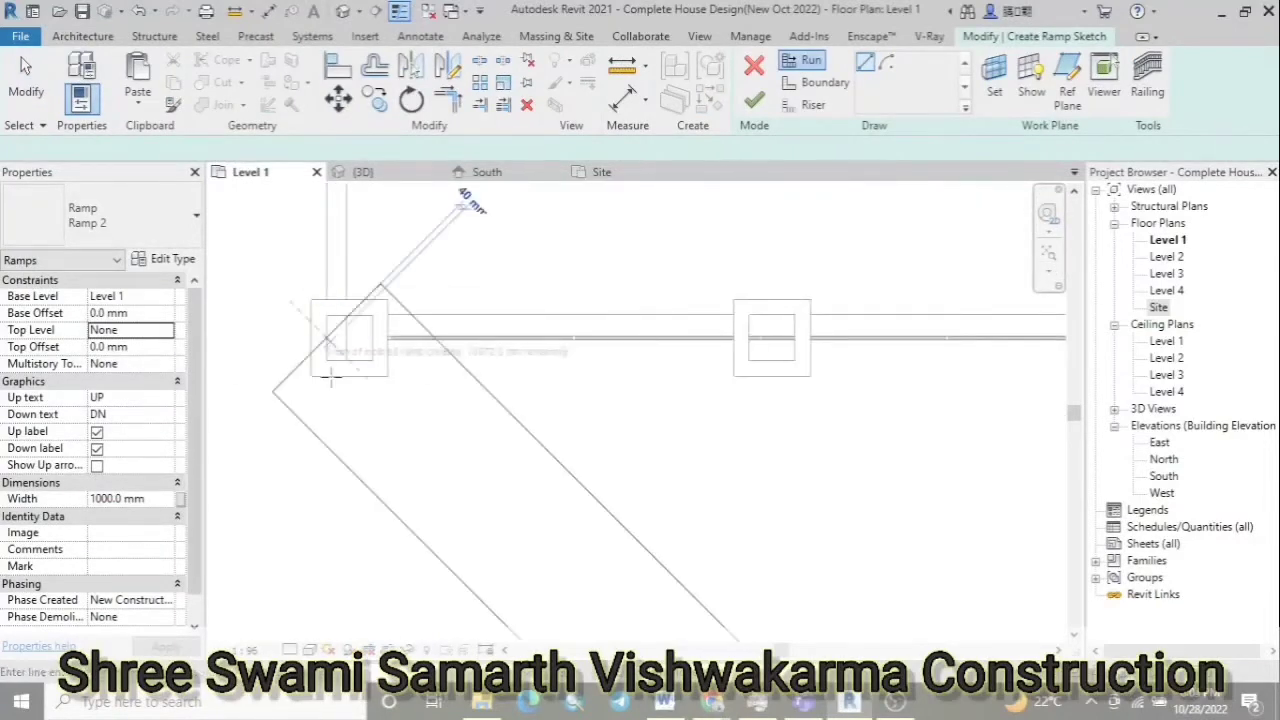
scroll(308, 396, down, 3)
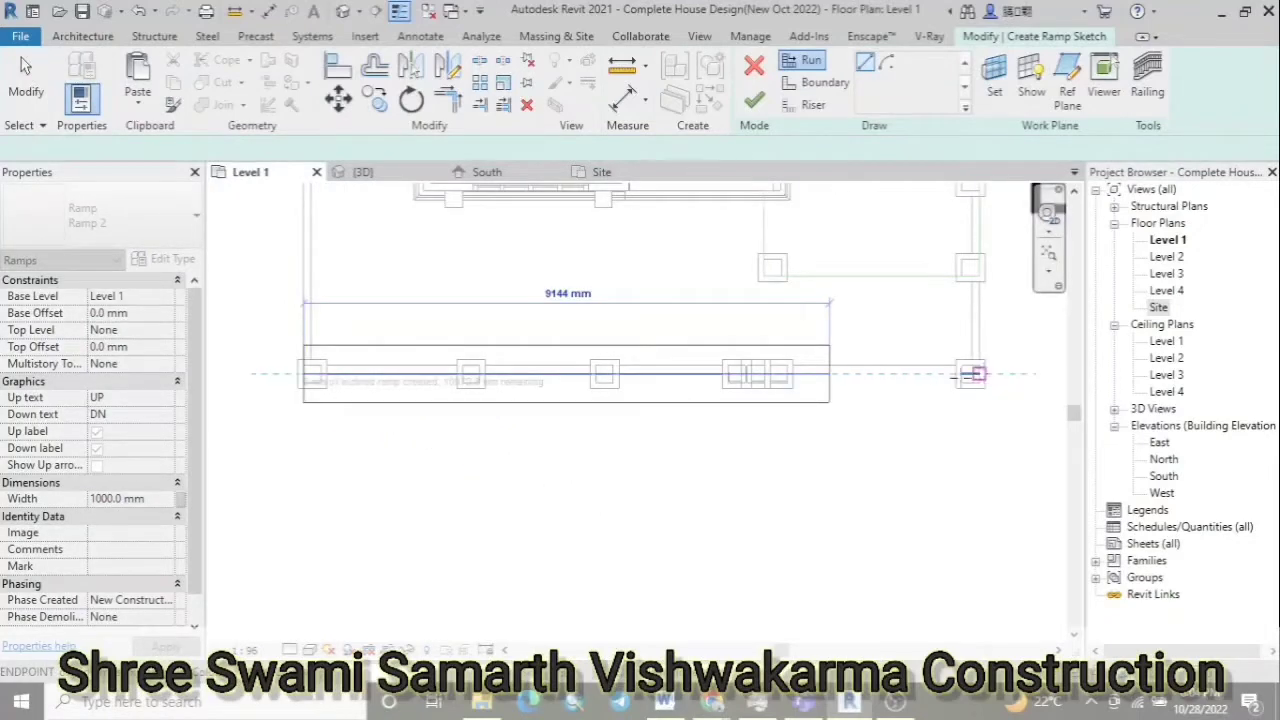
click(303, 430)
key(Escape)
key(Escape)
drag(333, 402, 979, 380)
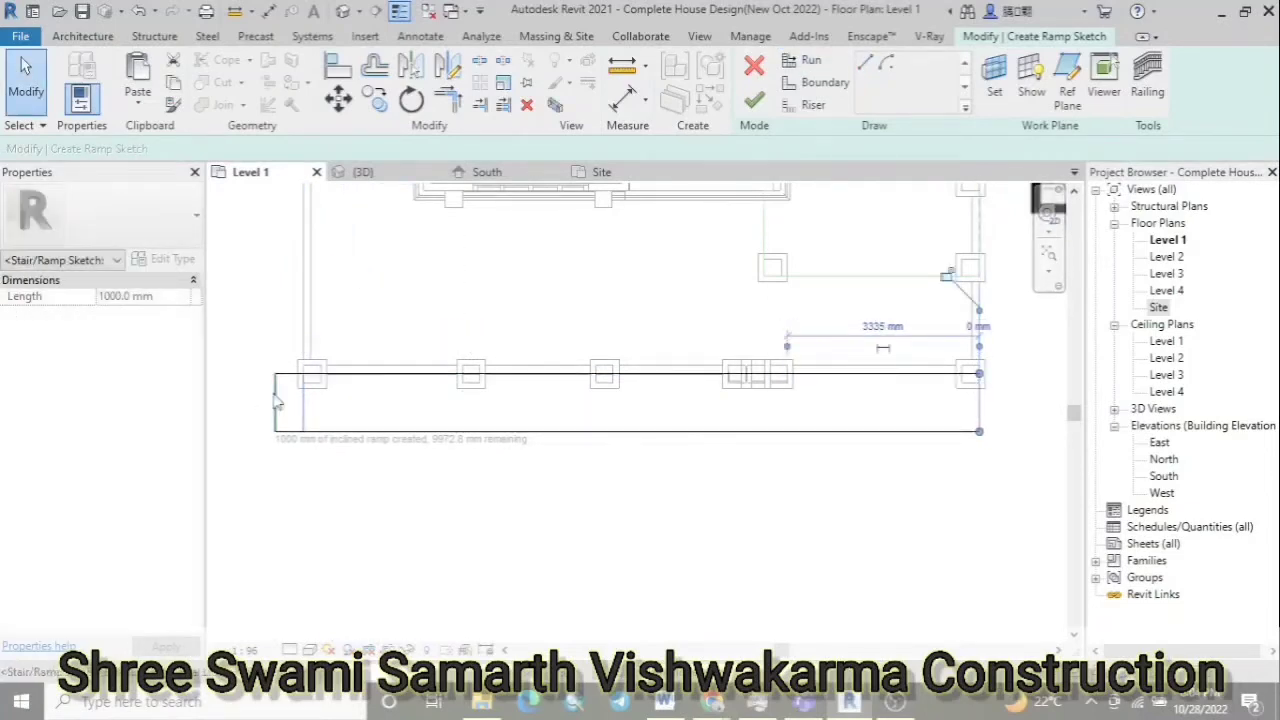
click(360, 172)
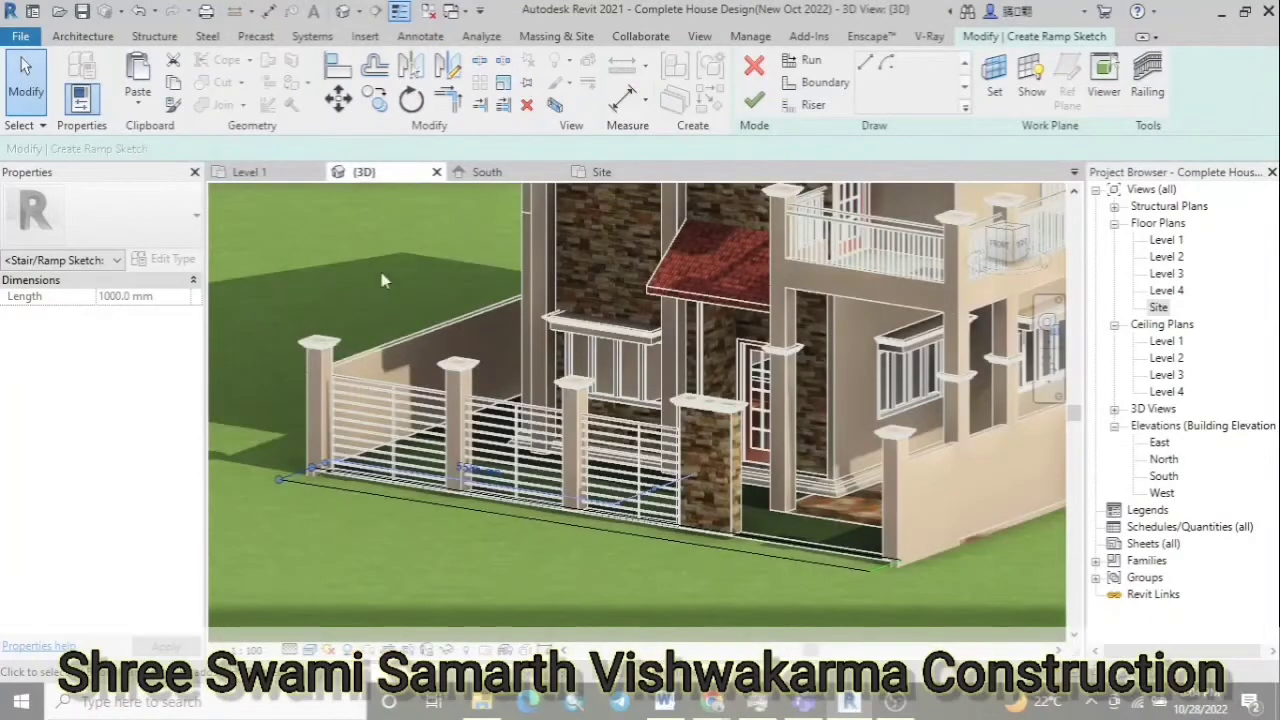
click(754, 100)
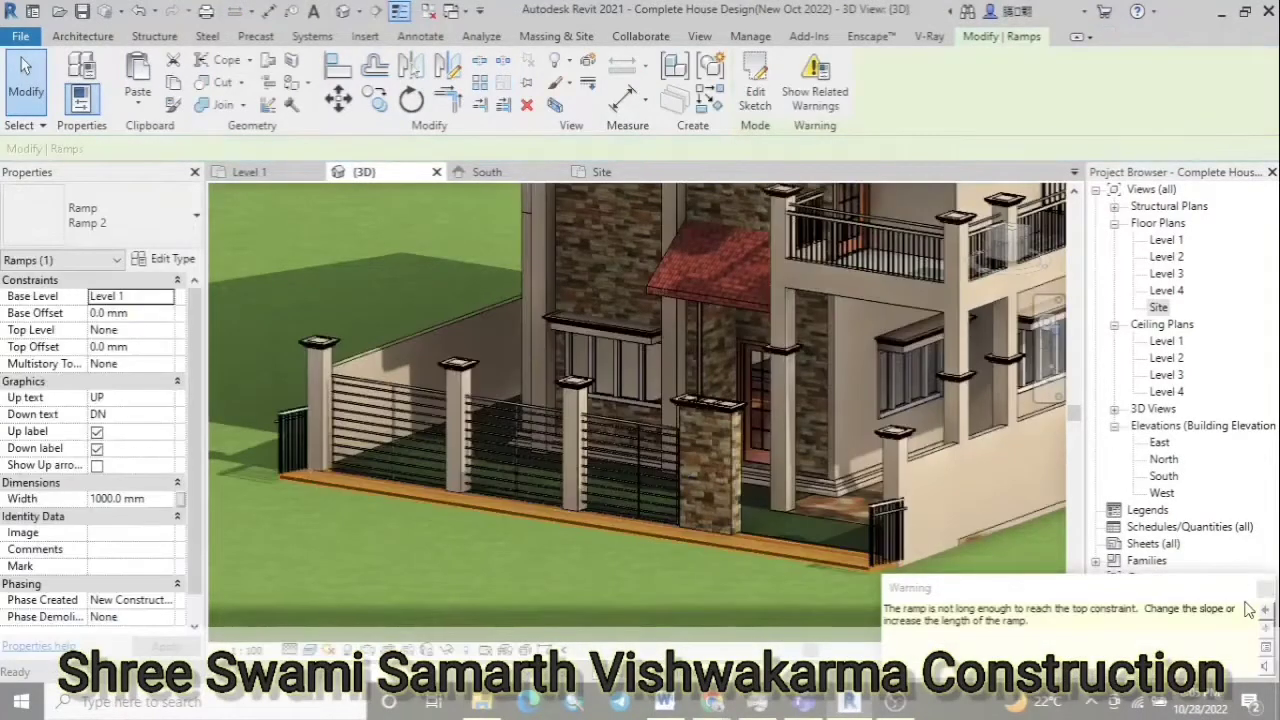
Edit Ramp 2's sketch to set base offset 150 mm and top offset -150 mm, then return to Level 1
shift+middle_drag(920, 604, 565, 324)
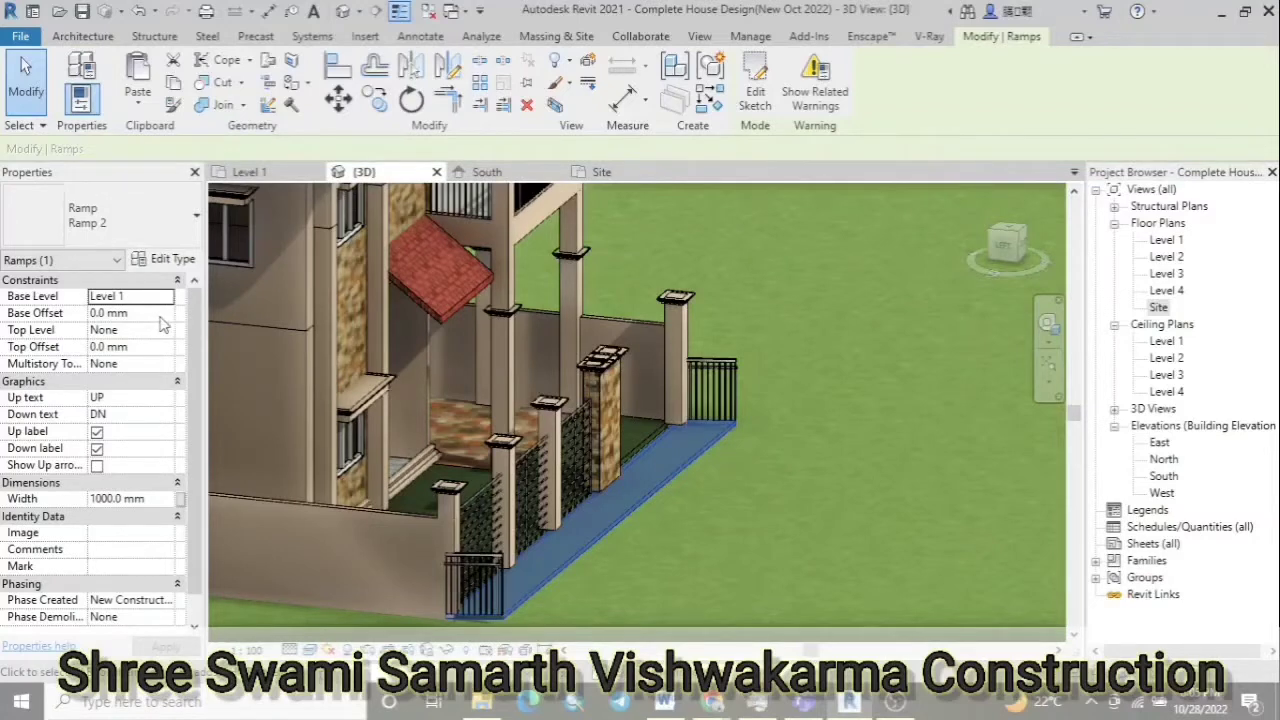
click(755, 92)
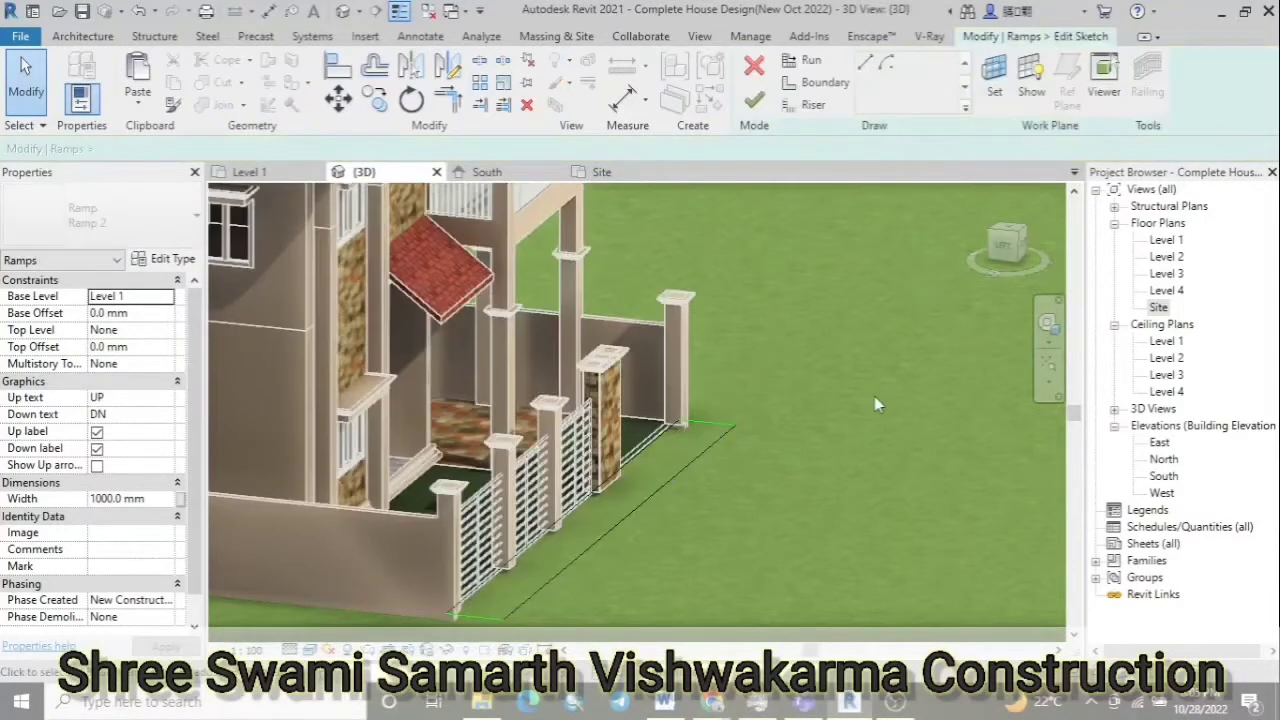
drag(766, 376, 560, 570)
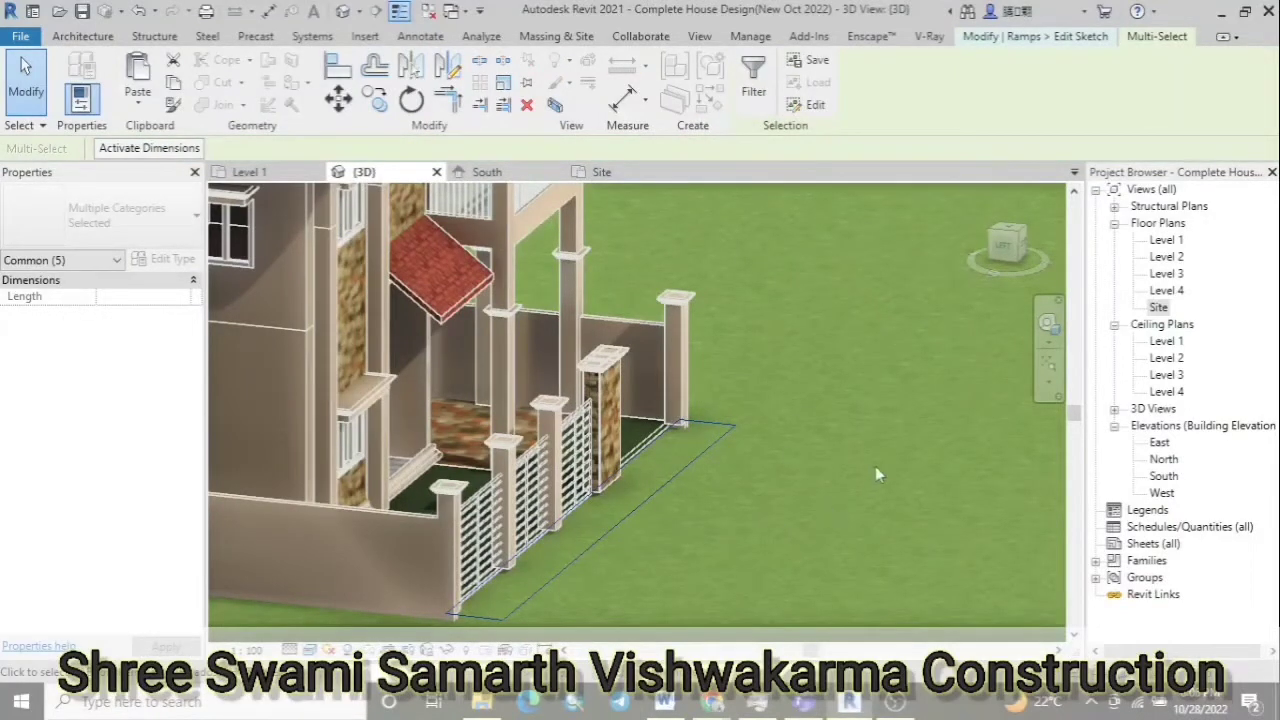
click(821, 455)
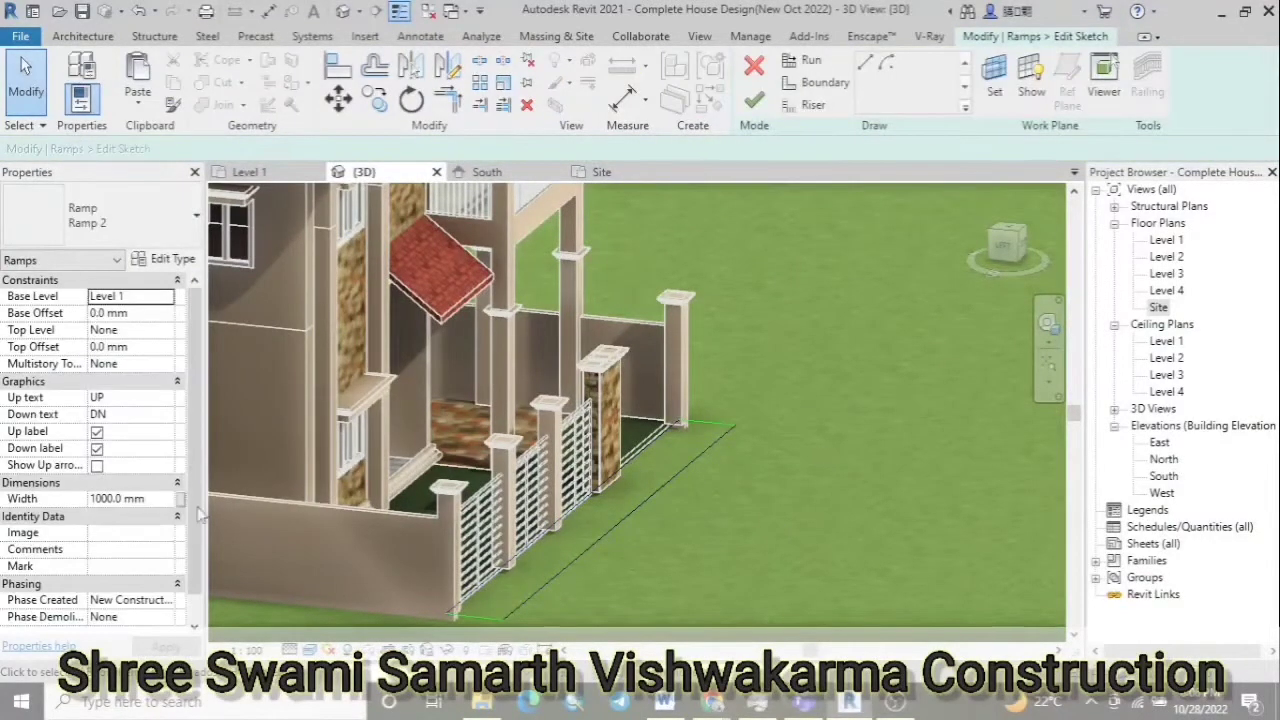
key(Tab)
text(150)
key(Tab)
key(Tab)
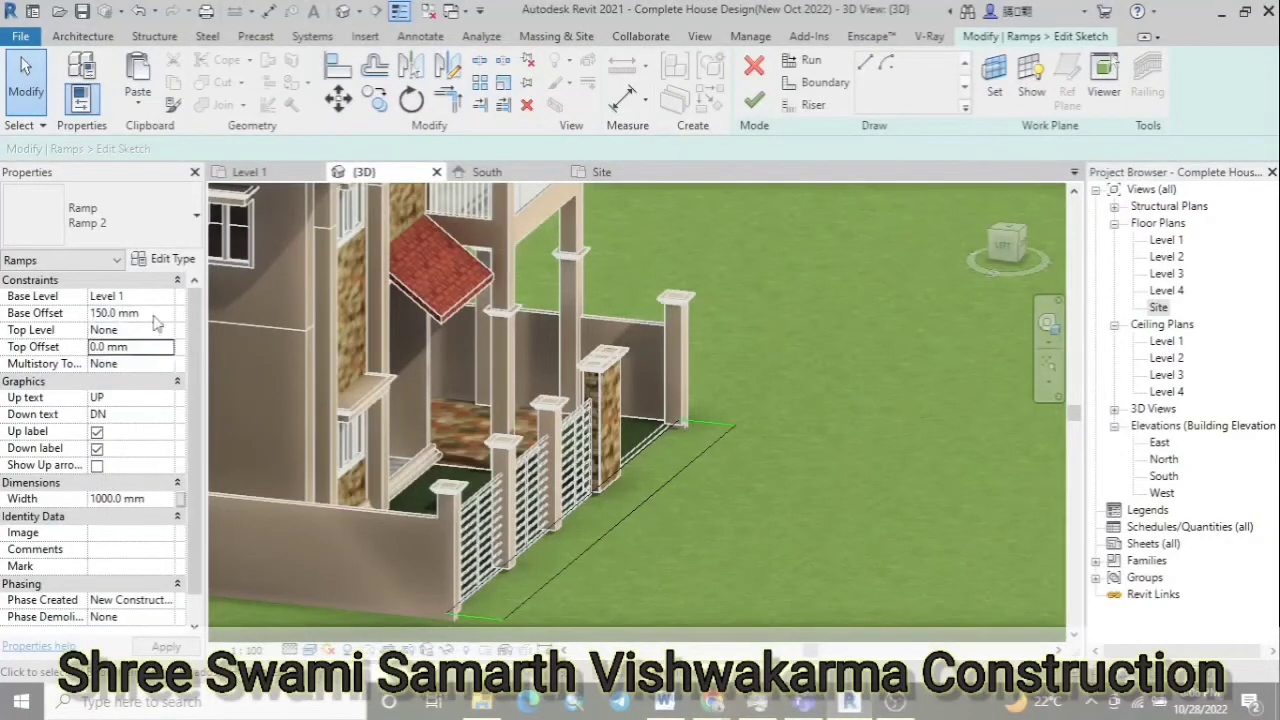
text(-150)
key(Return)
click(754, 100)
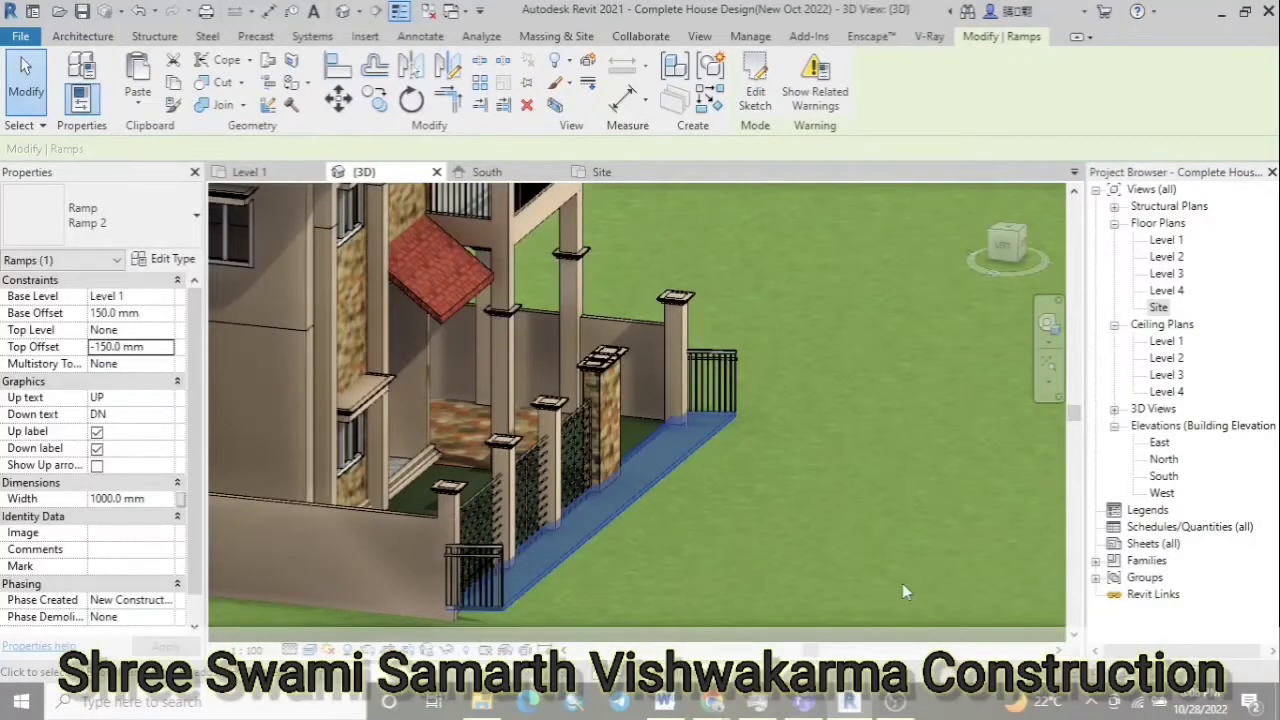
key(ctrl+Tab)
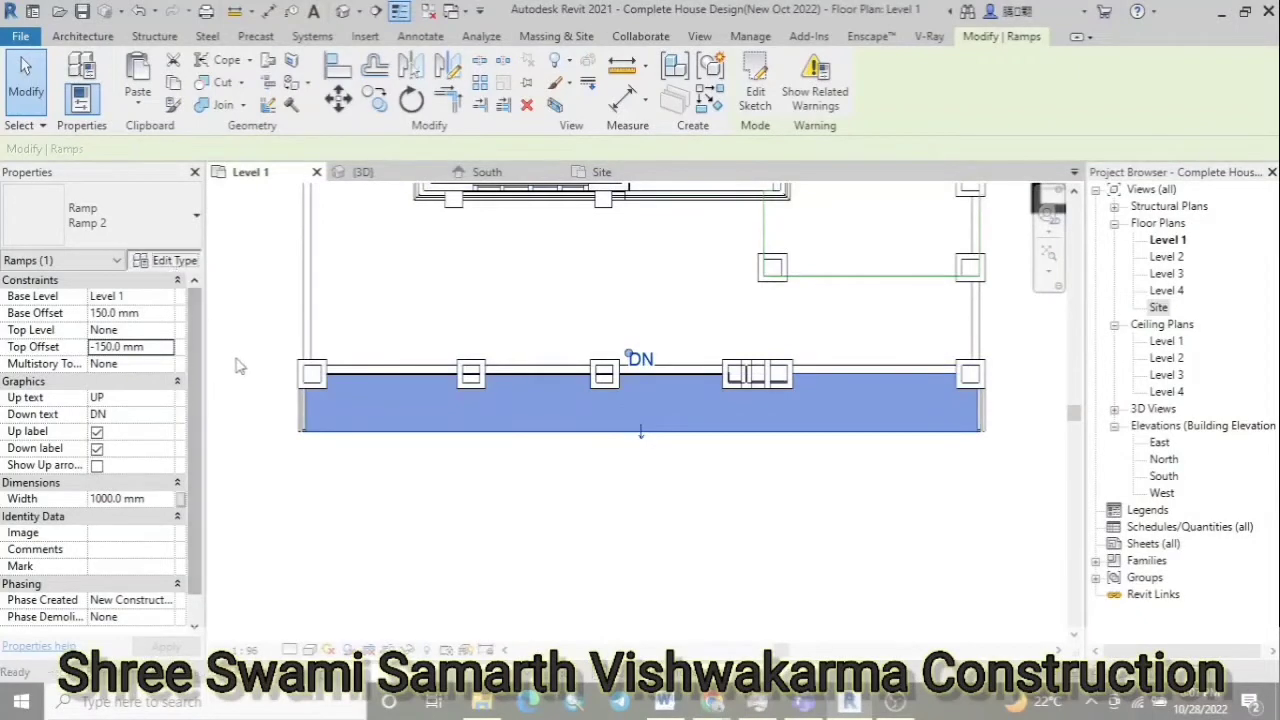
Review the ramp type's Function setting, then uncheck Ramp 2's Up and Down labels and view it in 3D
click(165, 258)
click(958, 265)
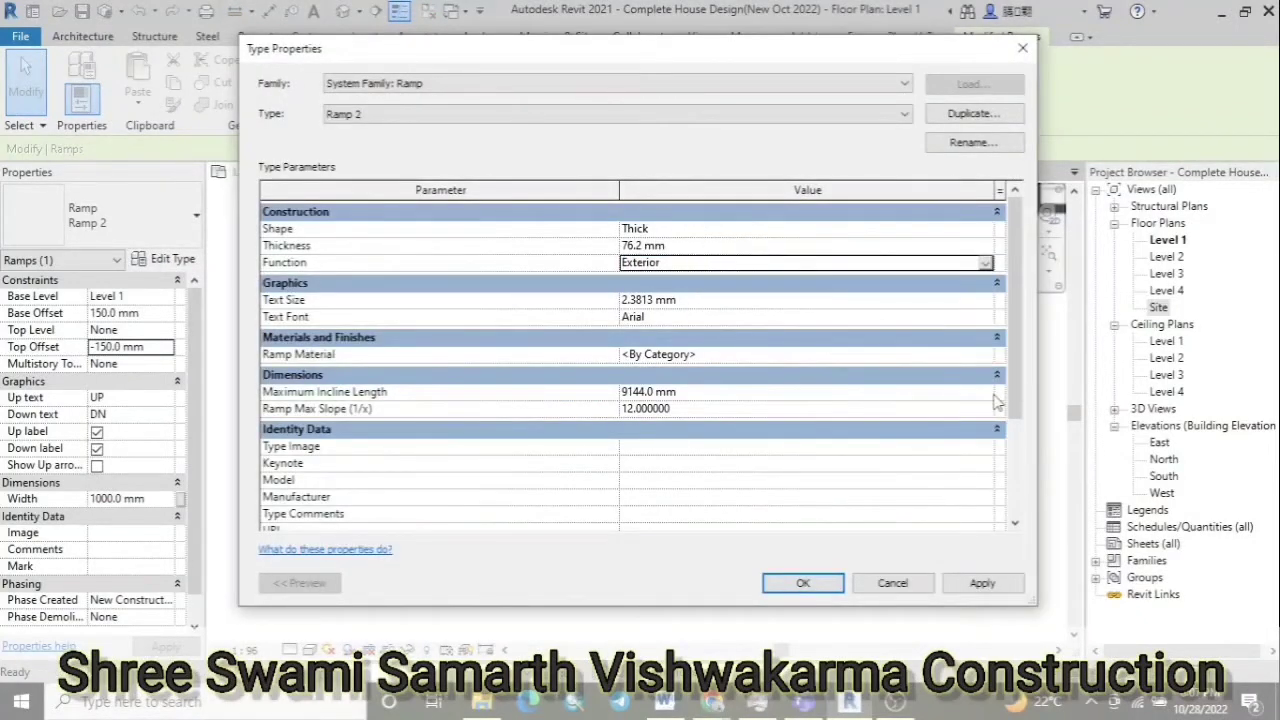
scroll(995, 400, down, 3)
scroll(995, 400, up, 3)
click(982, 583)
click(803, 583)
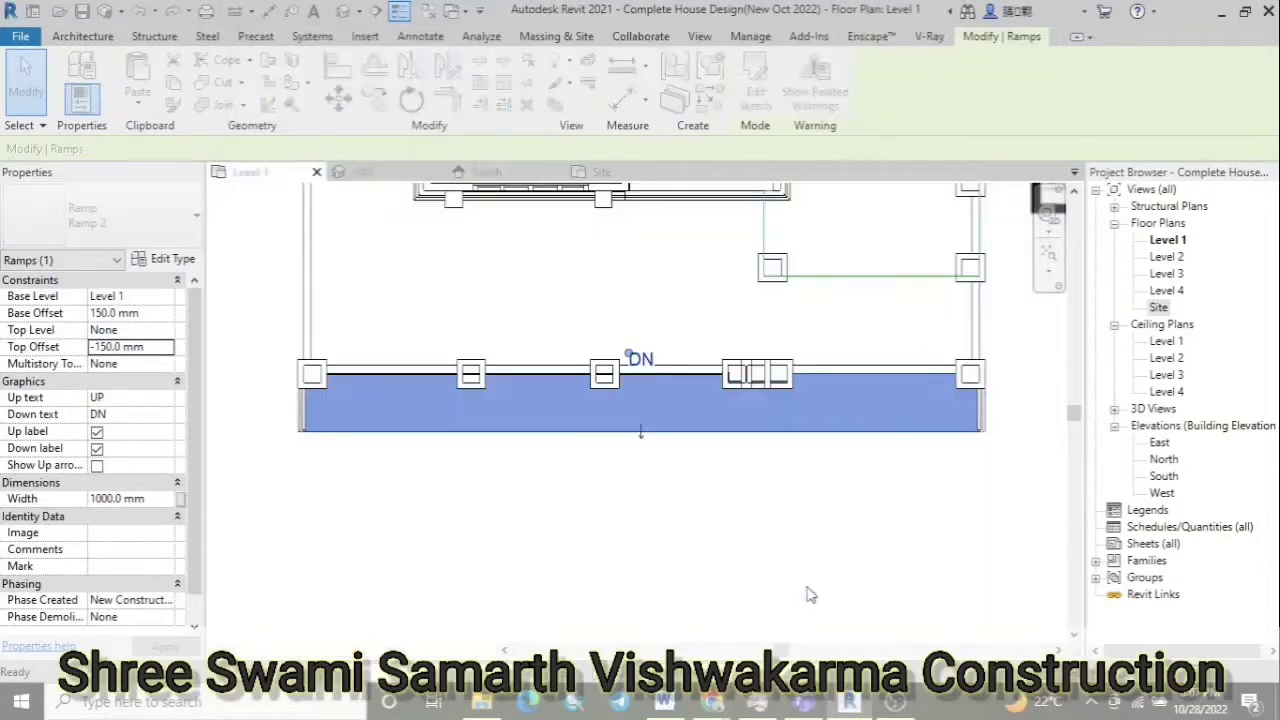
click(97, 431)
click(97, 448)
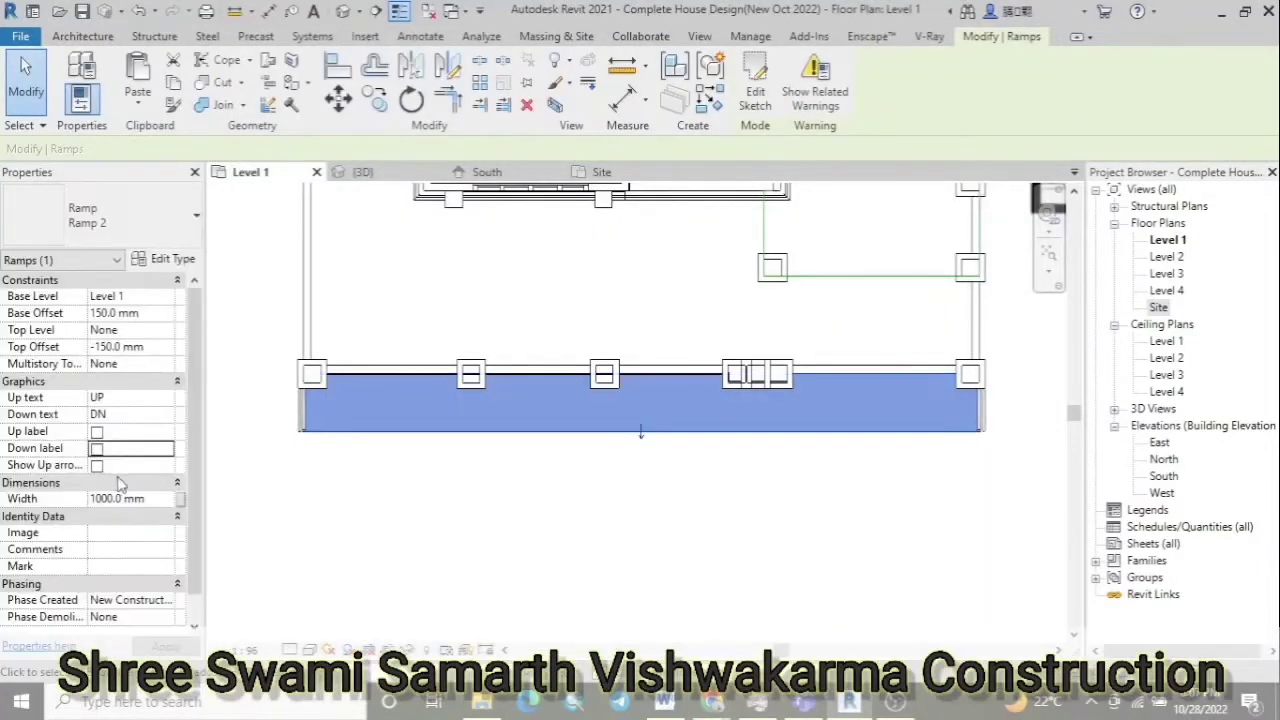
click(400, 505)
click(984, 432)
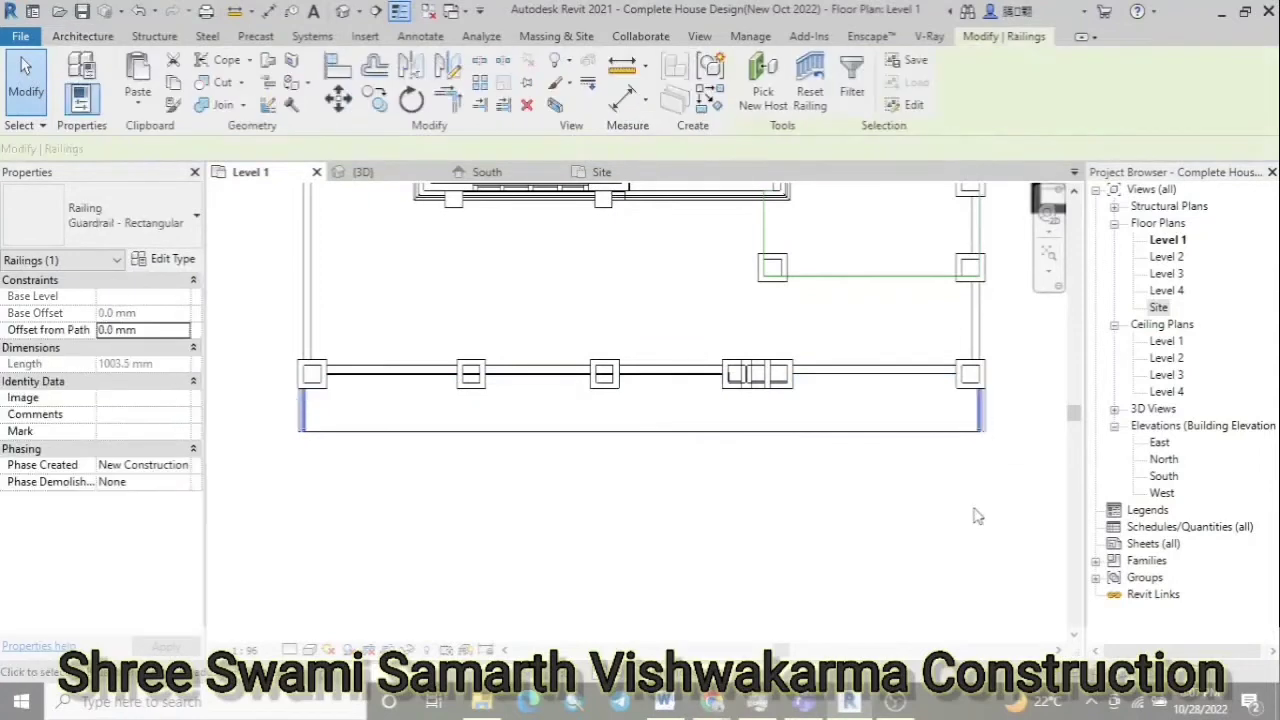
click(360, 172)
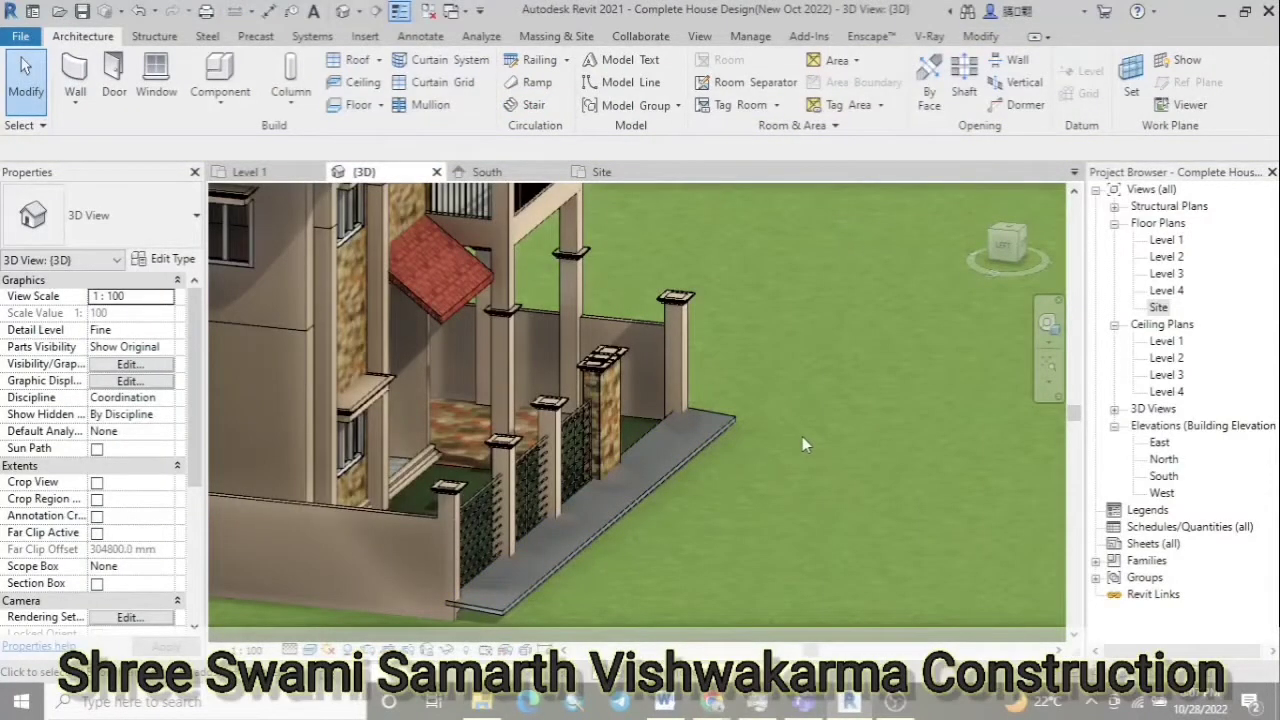
Give Ramp 2 0 mm base and top offsets and an 1800 mm width, checking from the left side
click(553, 586)
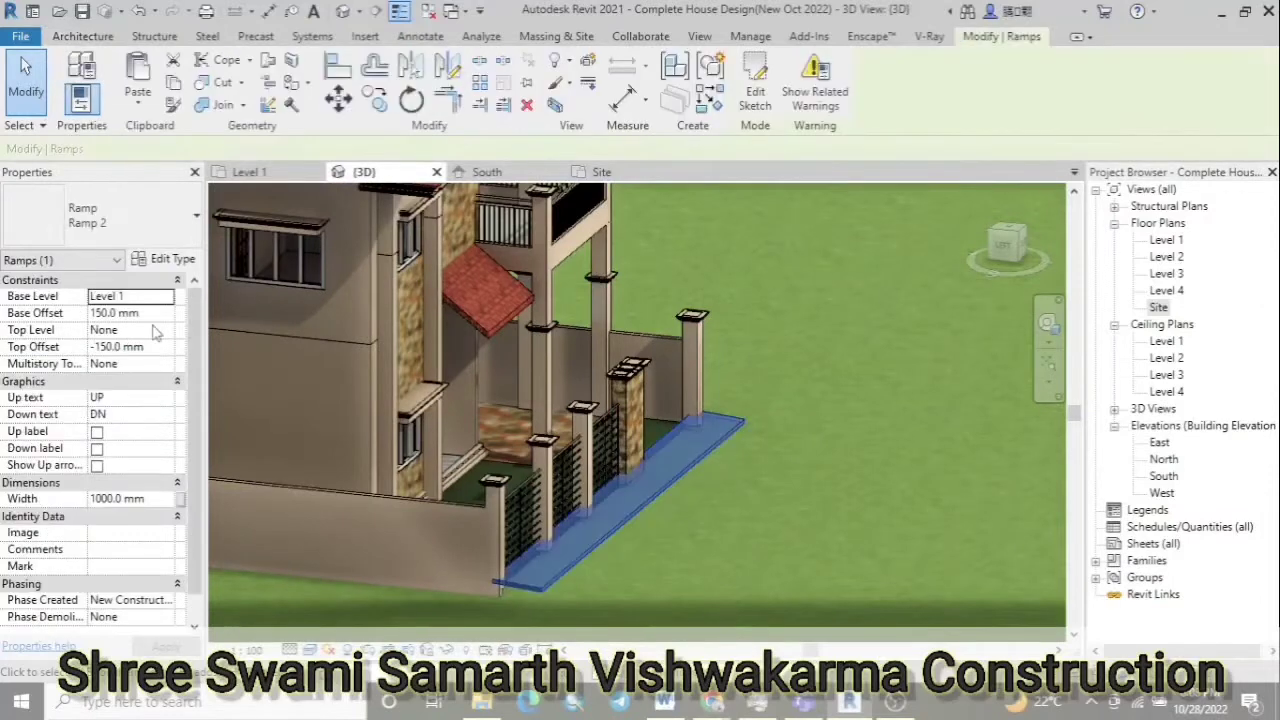
key(Tab)
text(0)
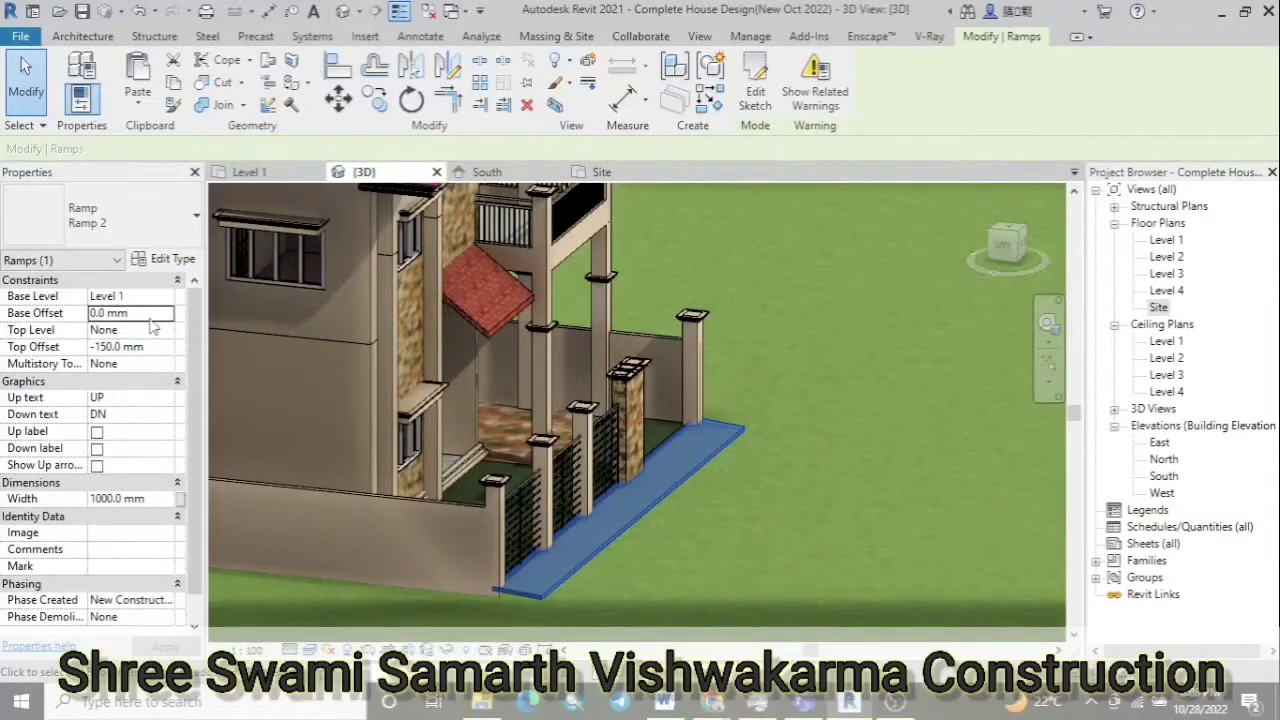
click(1007, 245)
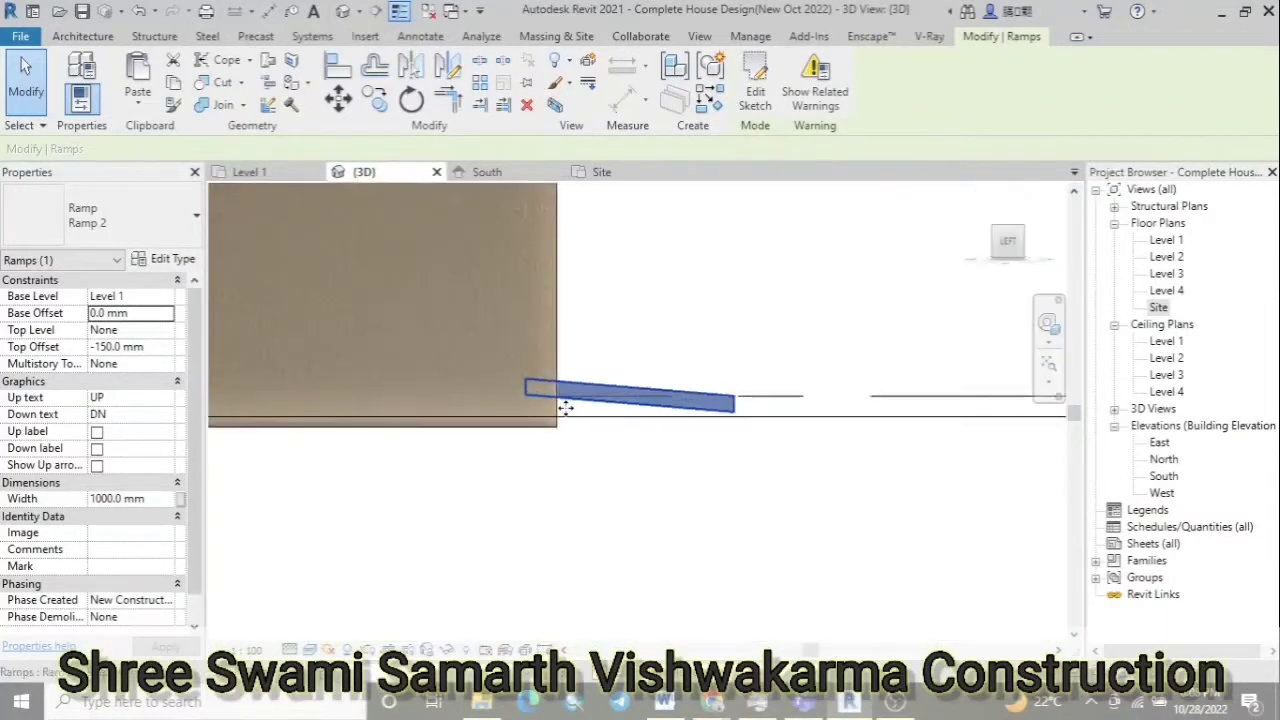
click(678, 355)
click(524, 390)
scroll(530, 385, up, 1)
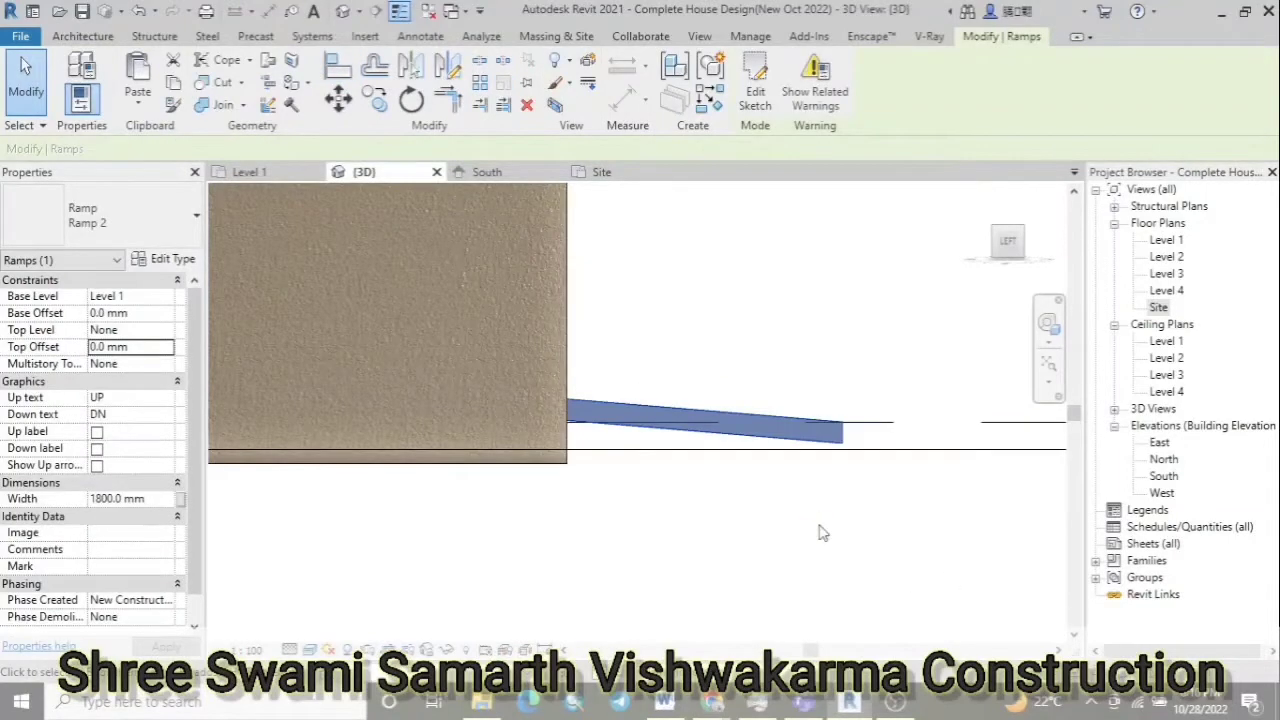
click(490, 172)
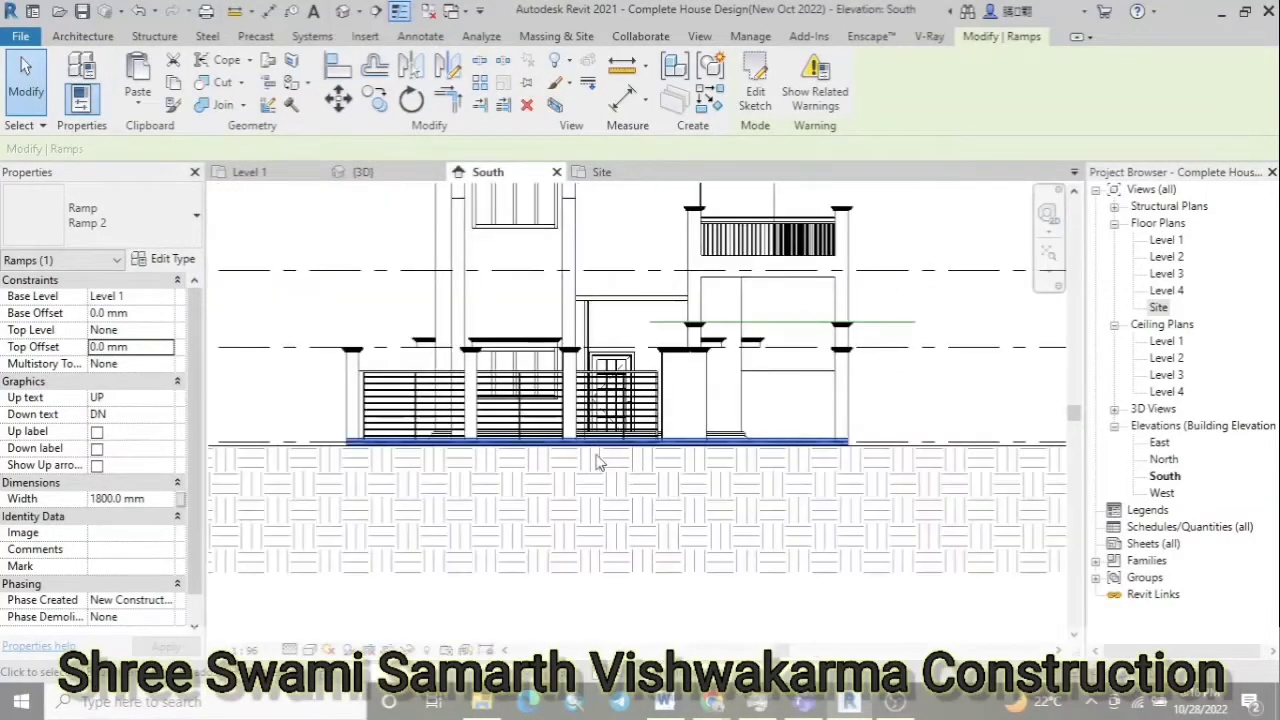
scroll(566, 453, up, 3)
click(549, 445)
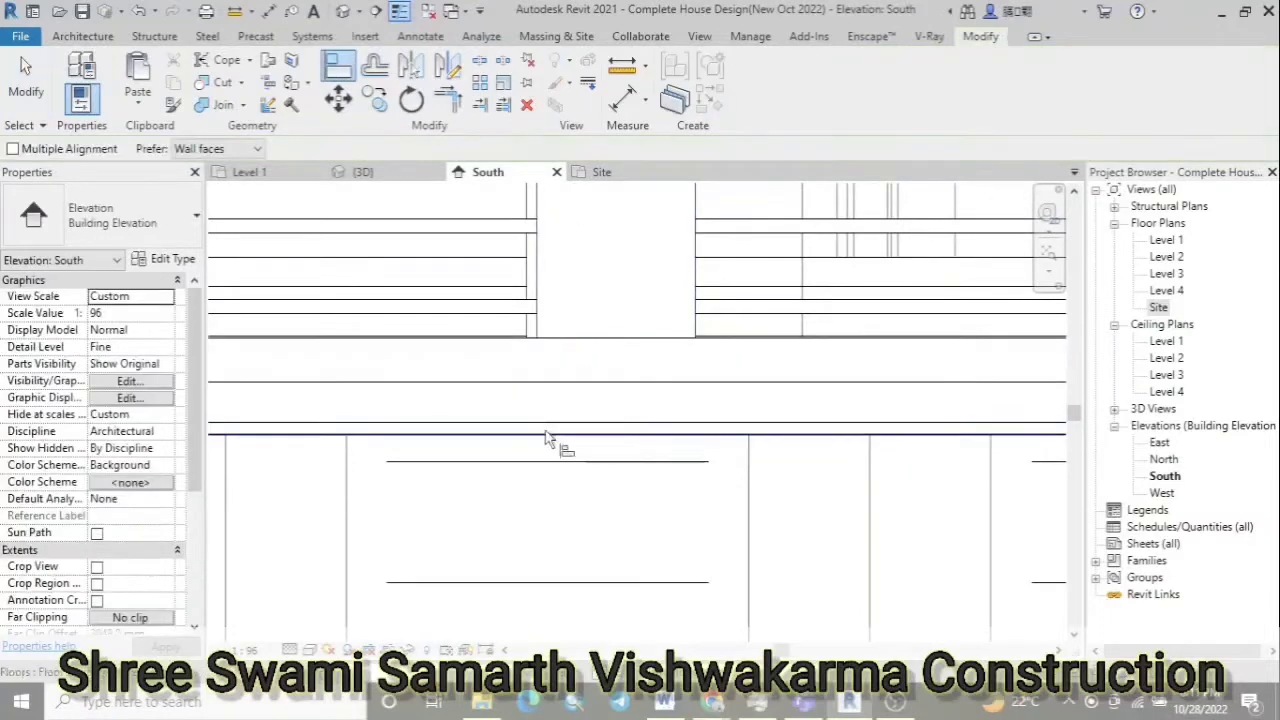
click(1265, 591)
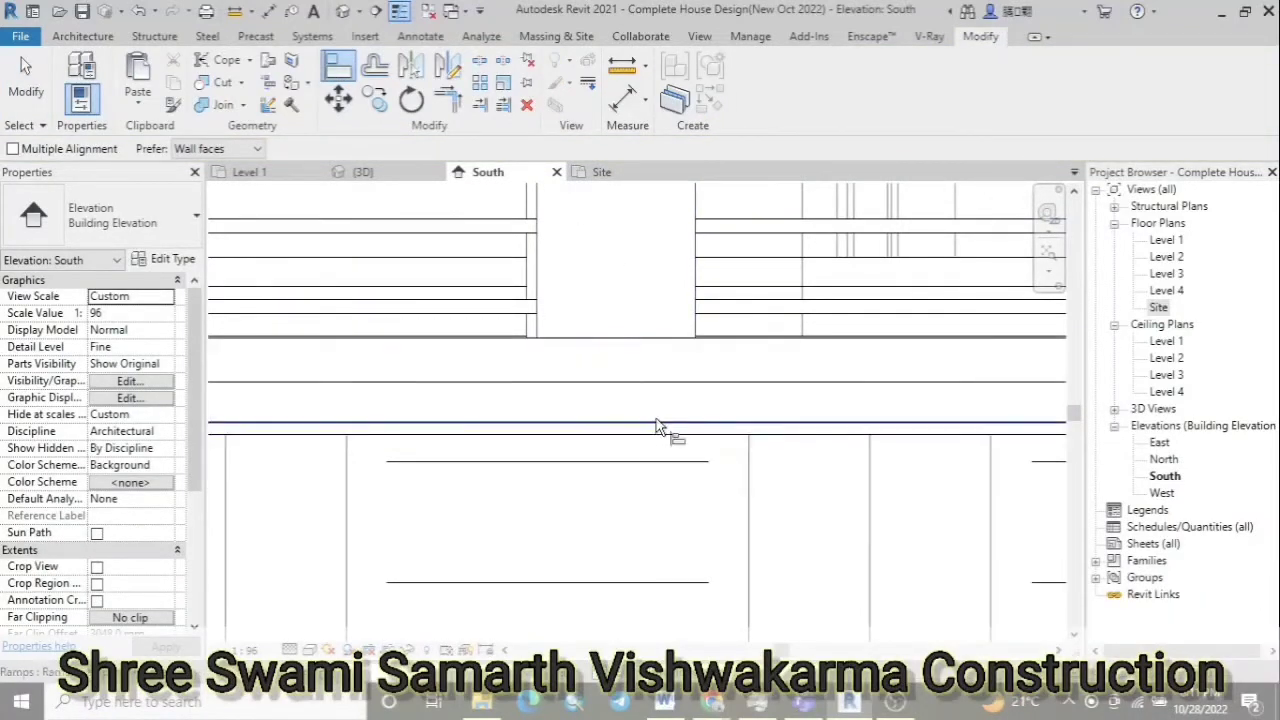
scroll(619, 470, down, 3)
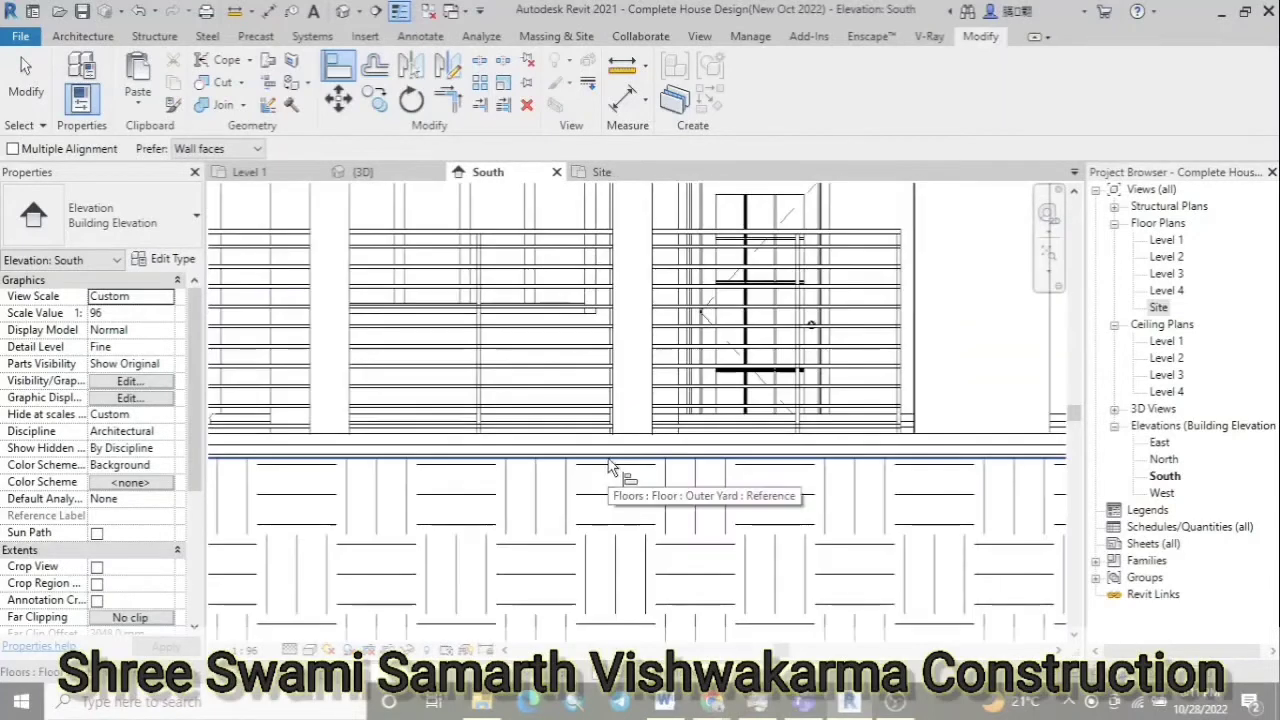
scroll(619, 470, down, 2)
scroll(297, 462, up, 2)
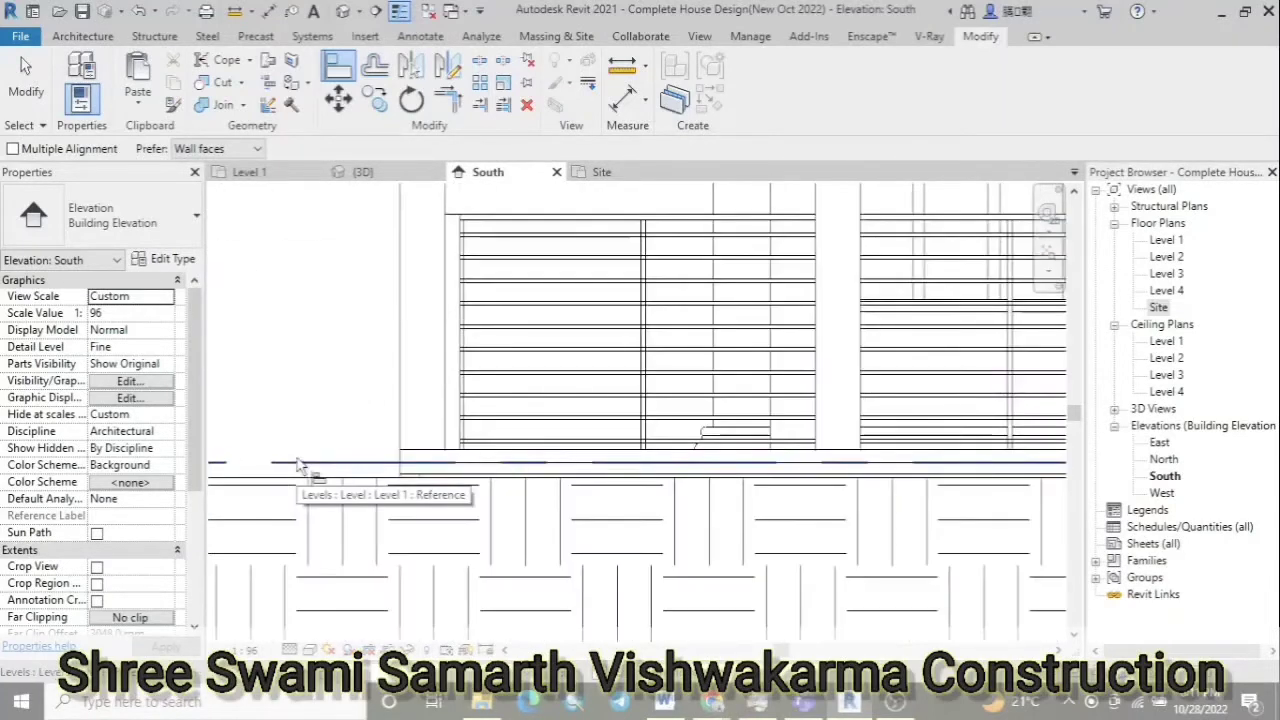
scroll(357, 486, up, 2)
Give the ramp type a 1:13 maximum slope and set the ramp width to 2000 mm
scroll(540, 476, up, 1)
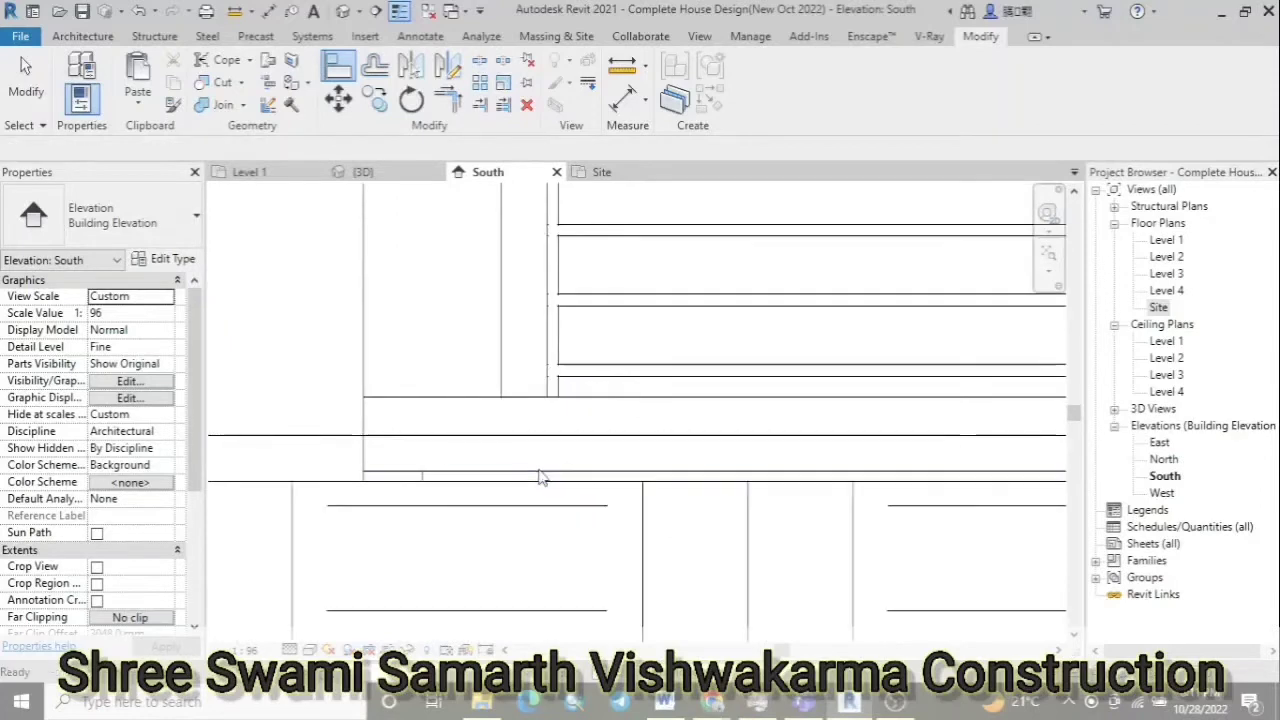
key(Escape)
click(393, 400)
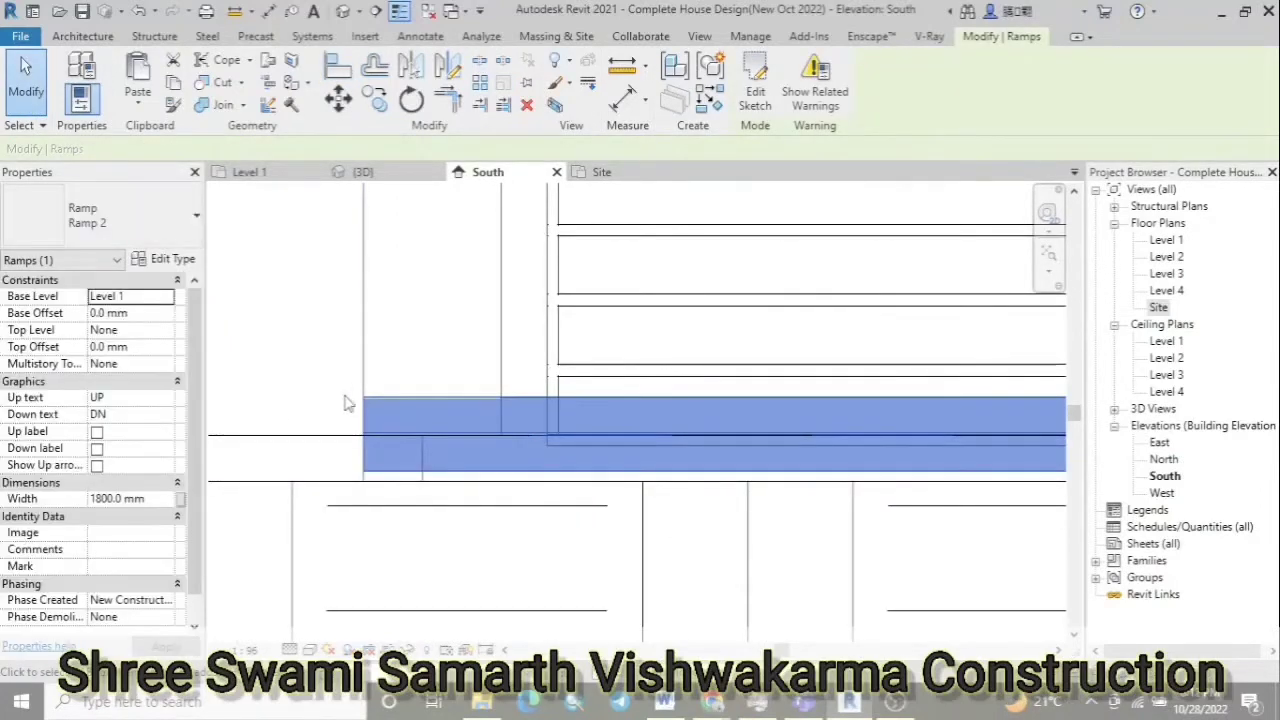
click(172, 259)
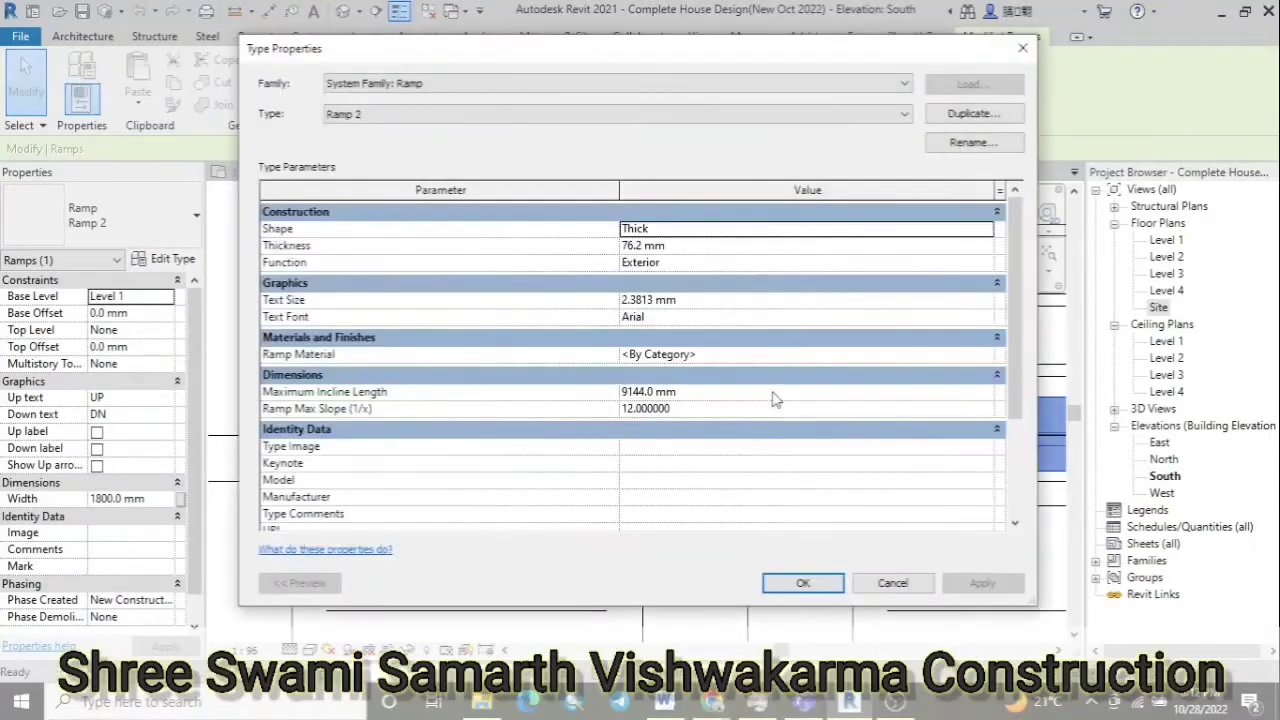
click(677, 408)
text(13)
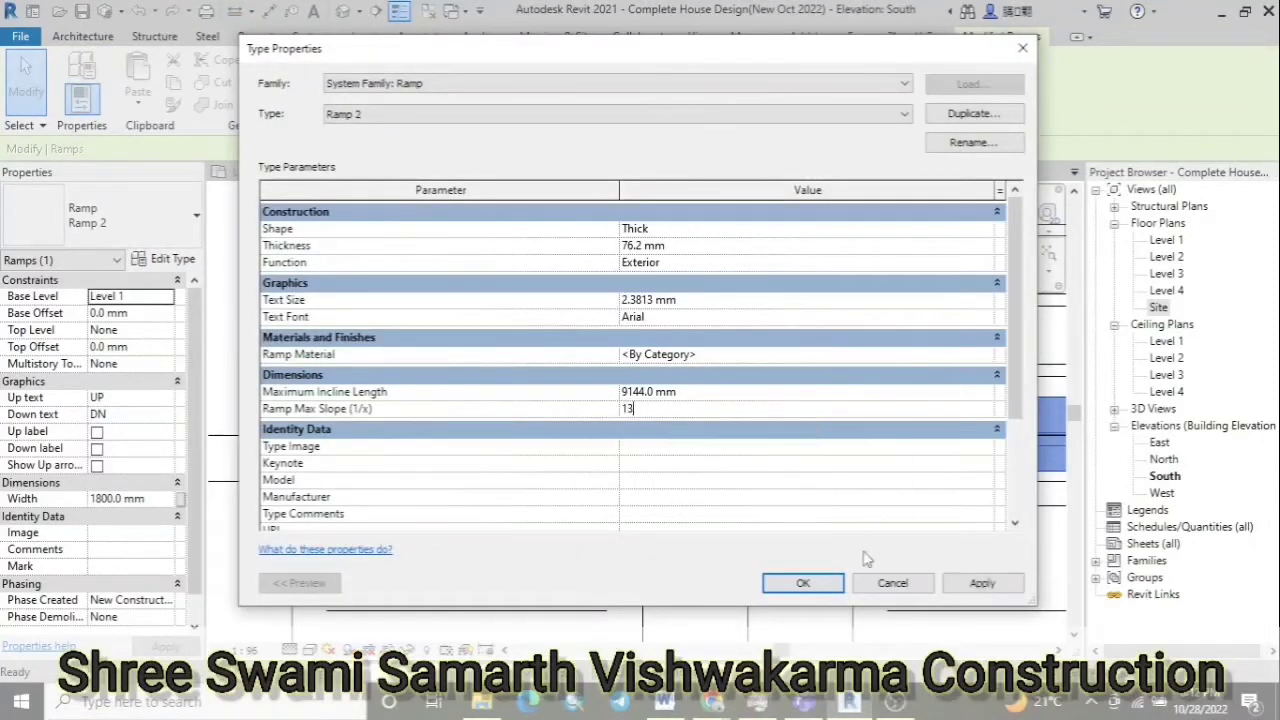
click(803, 583)
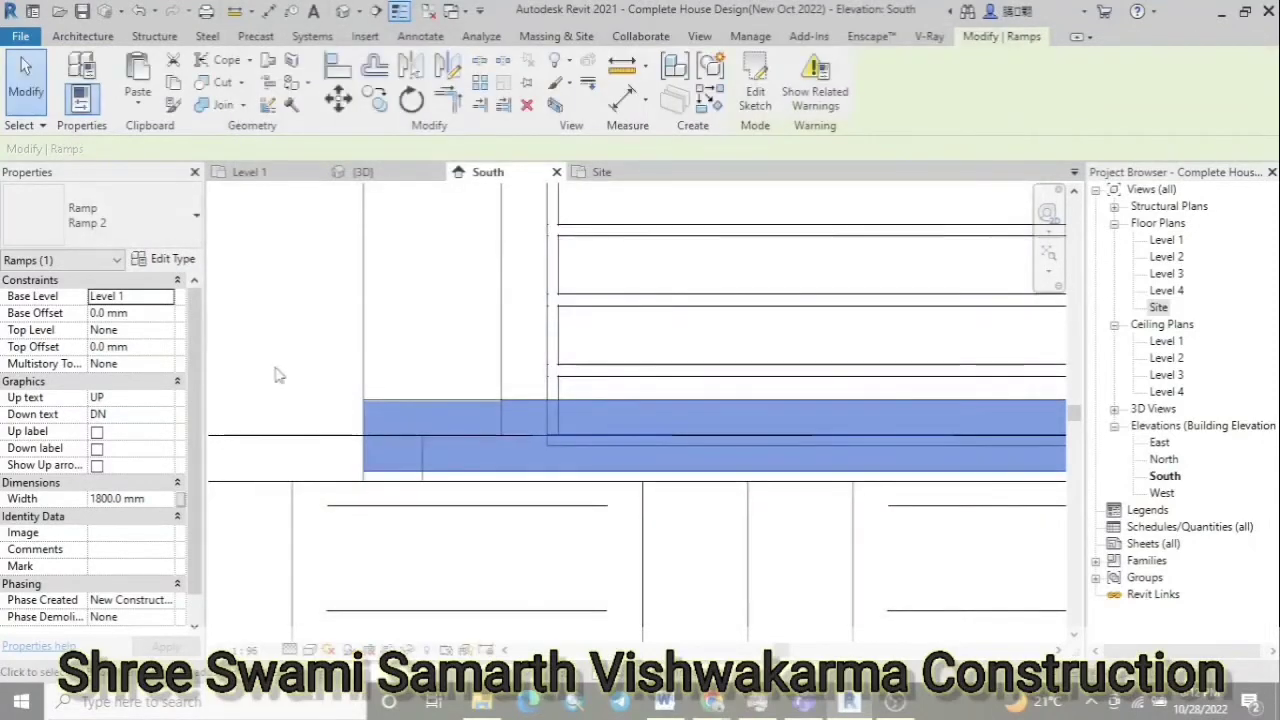
key(ctrl+Tab)
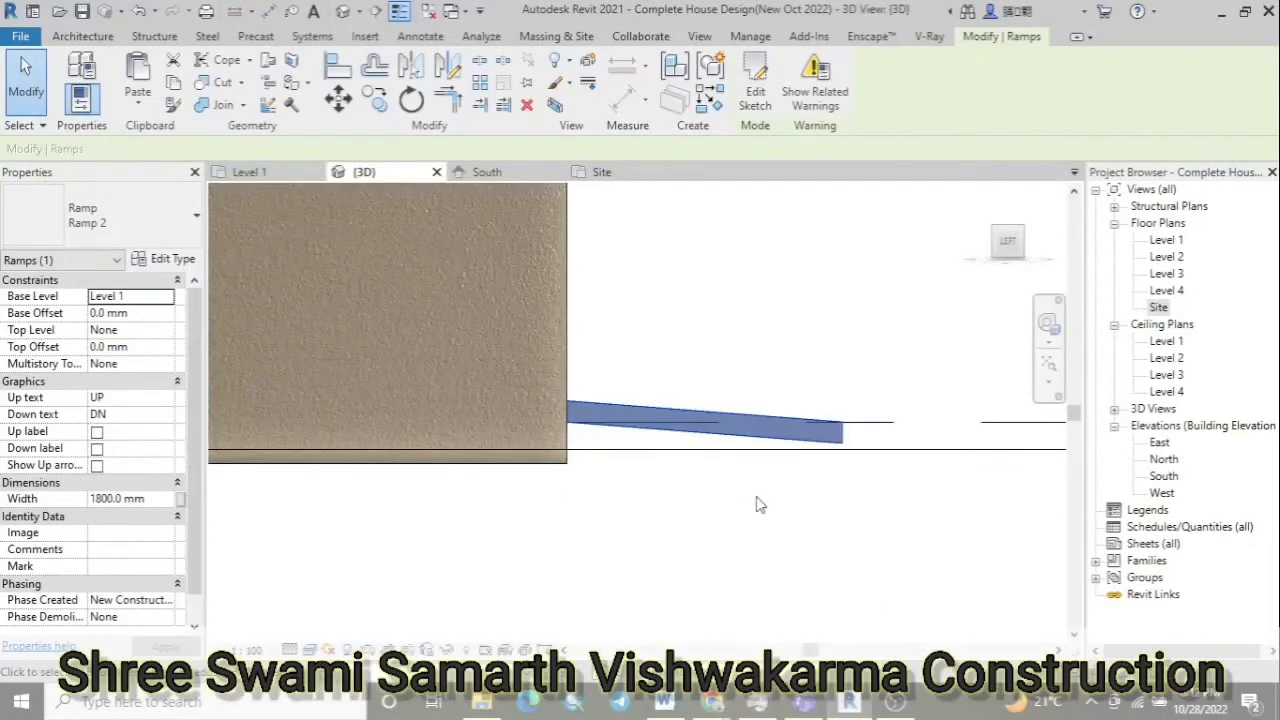
text(2000)
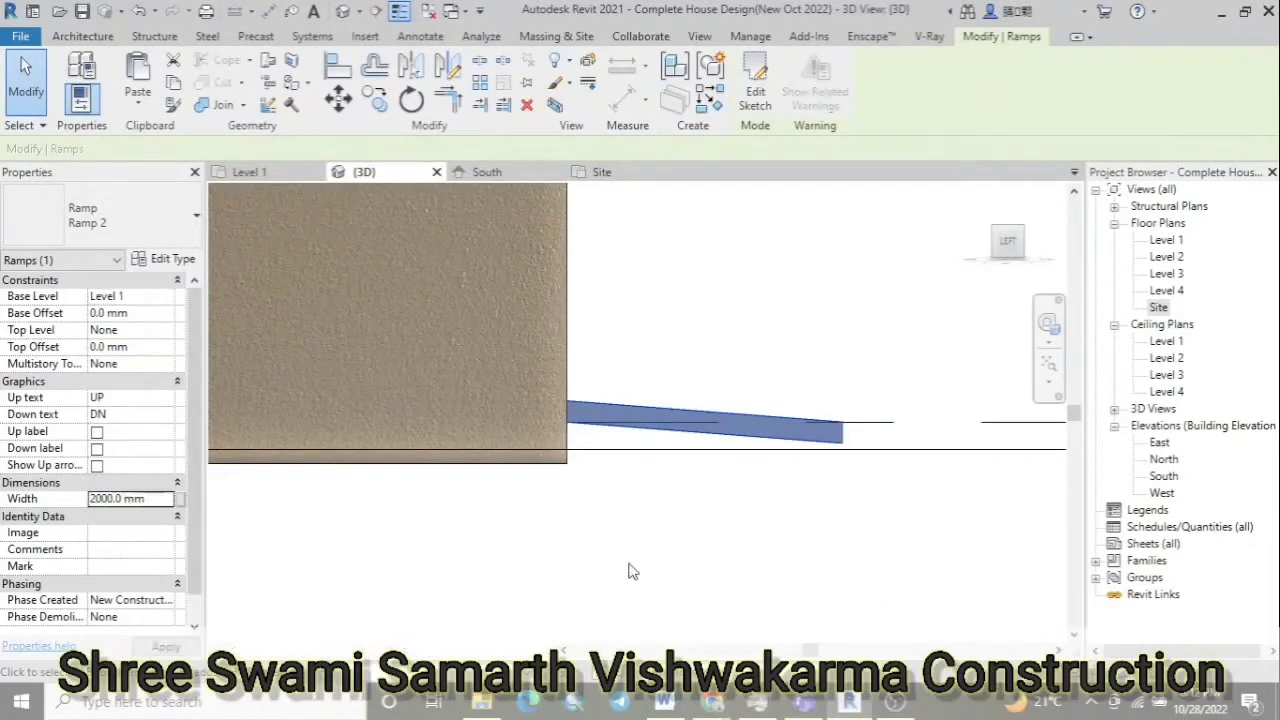
Change the ramp sketch's boundary distance to 2000 mm, finish the sketch and view it in 3D
key(ctrl+Tab)
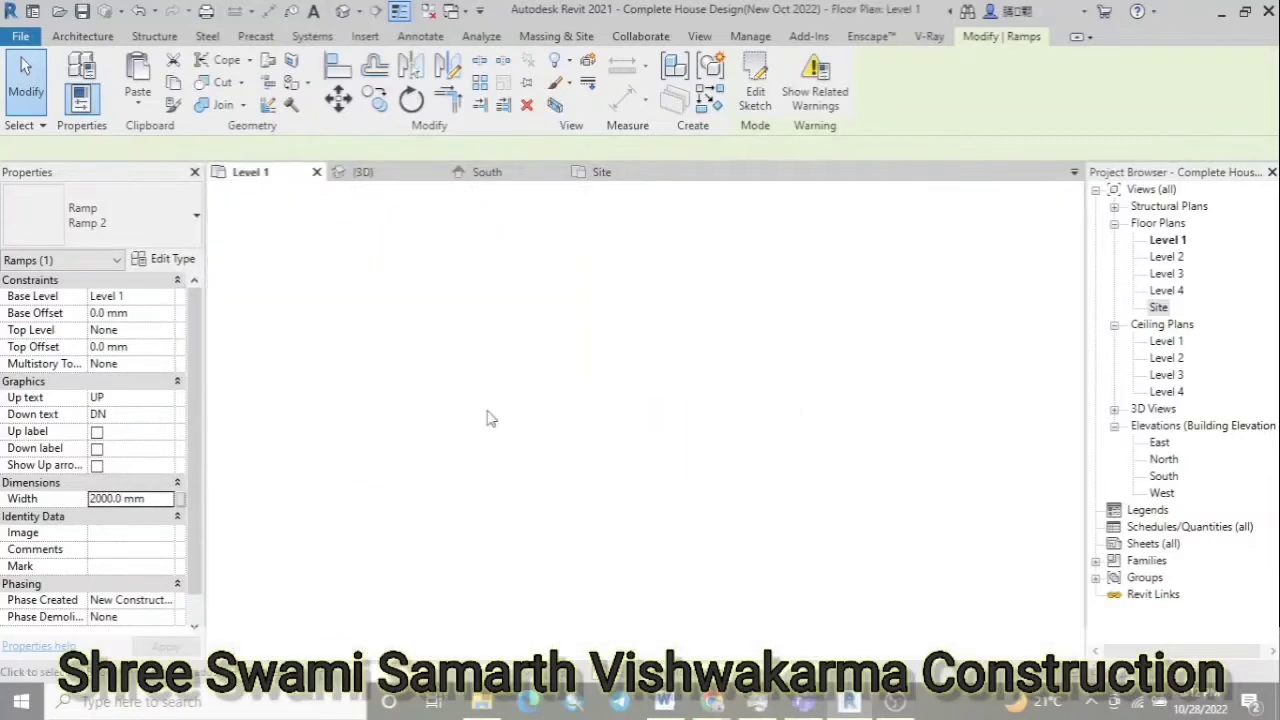
double_click(563, 434)
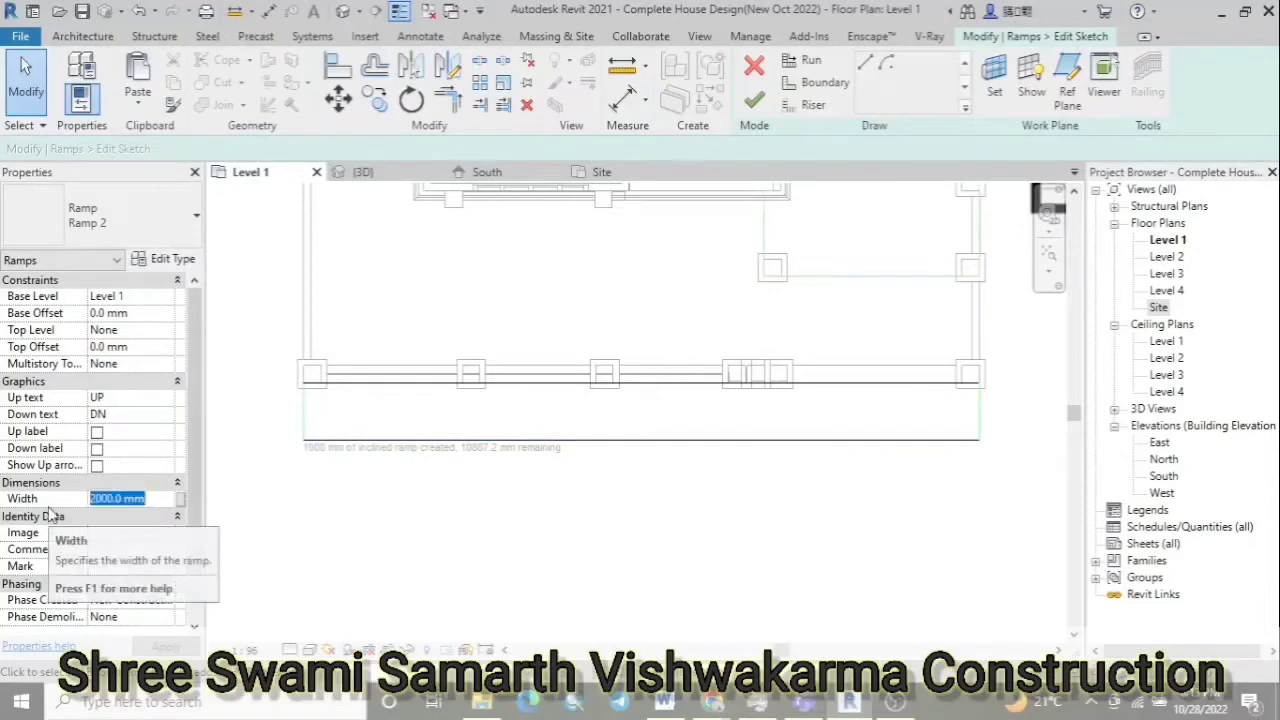
click(471, 439)
click(257, 412)
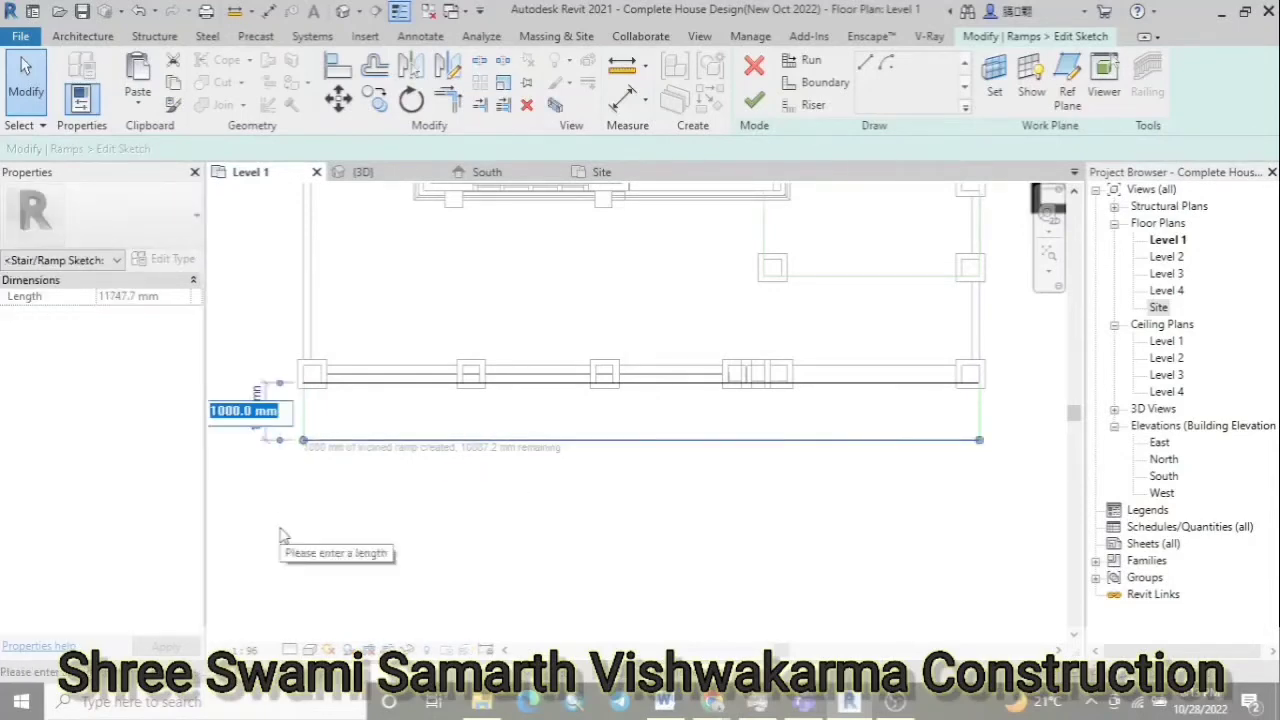
text(2000)
key(Return)
click(1010, 473)
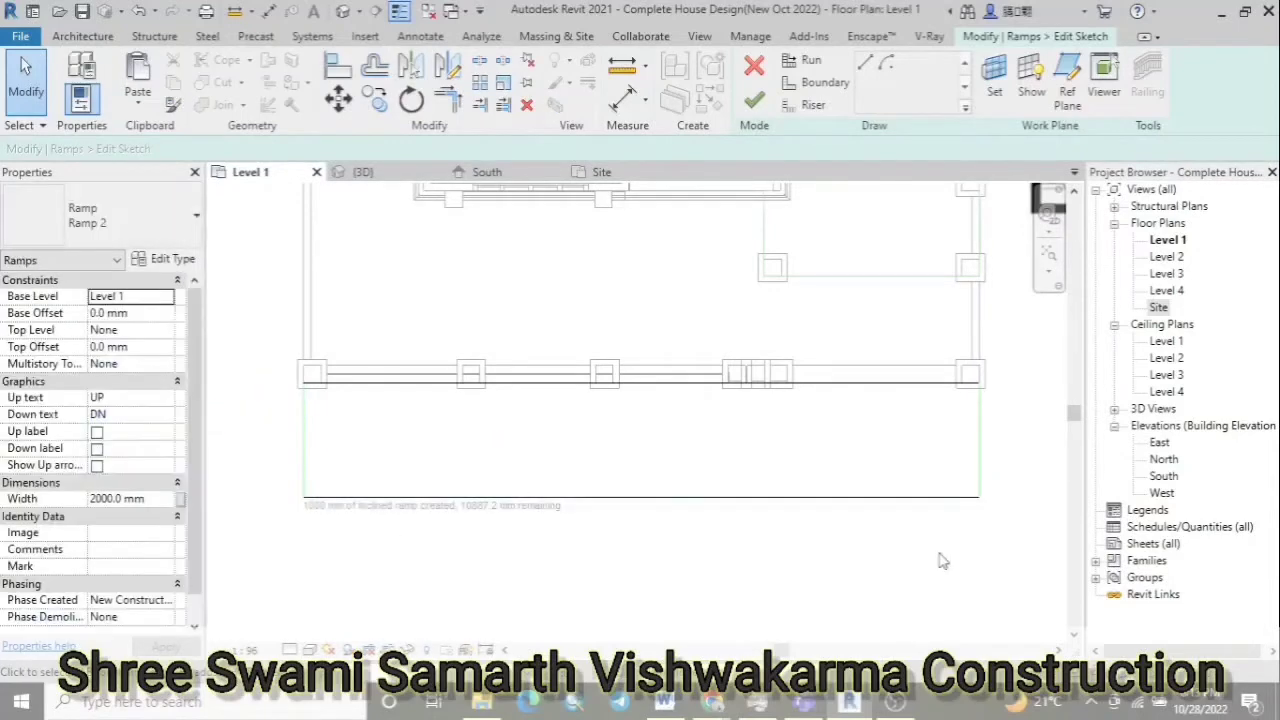
click(754, 101)
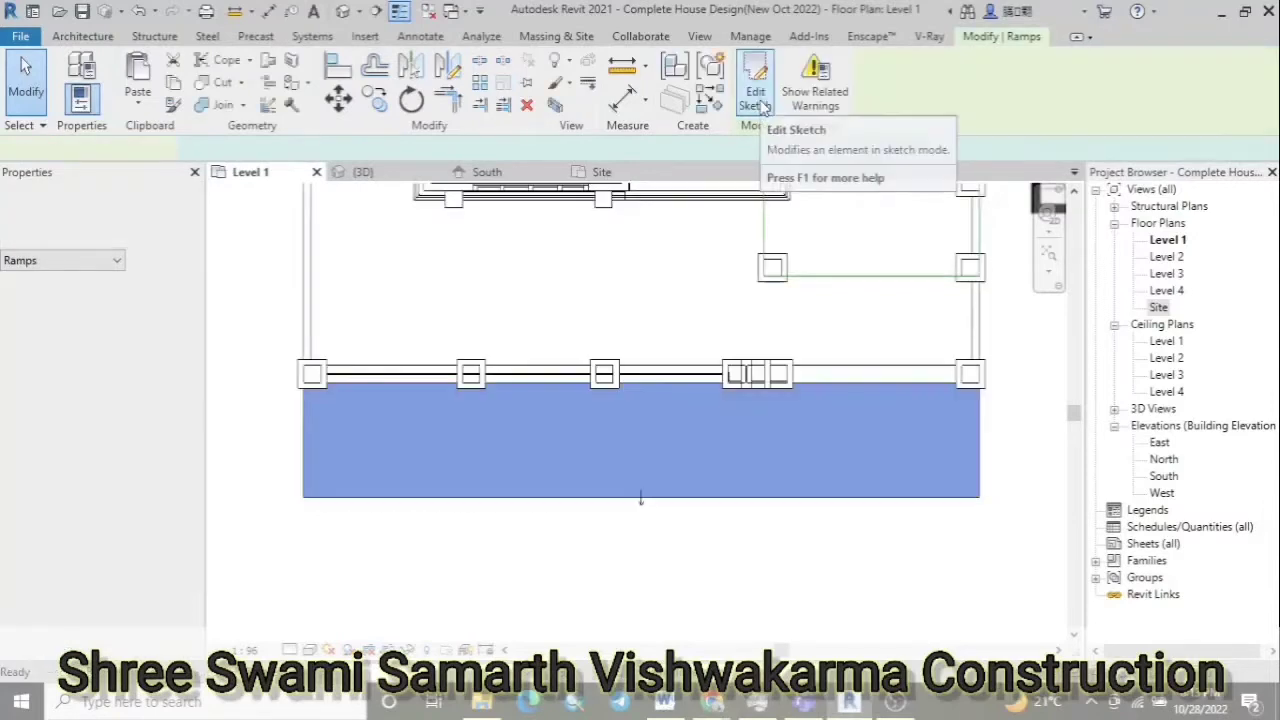
click(777, 558)
click(363, 172)
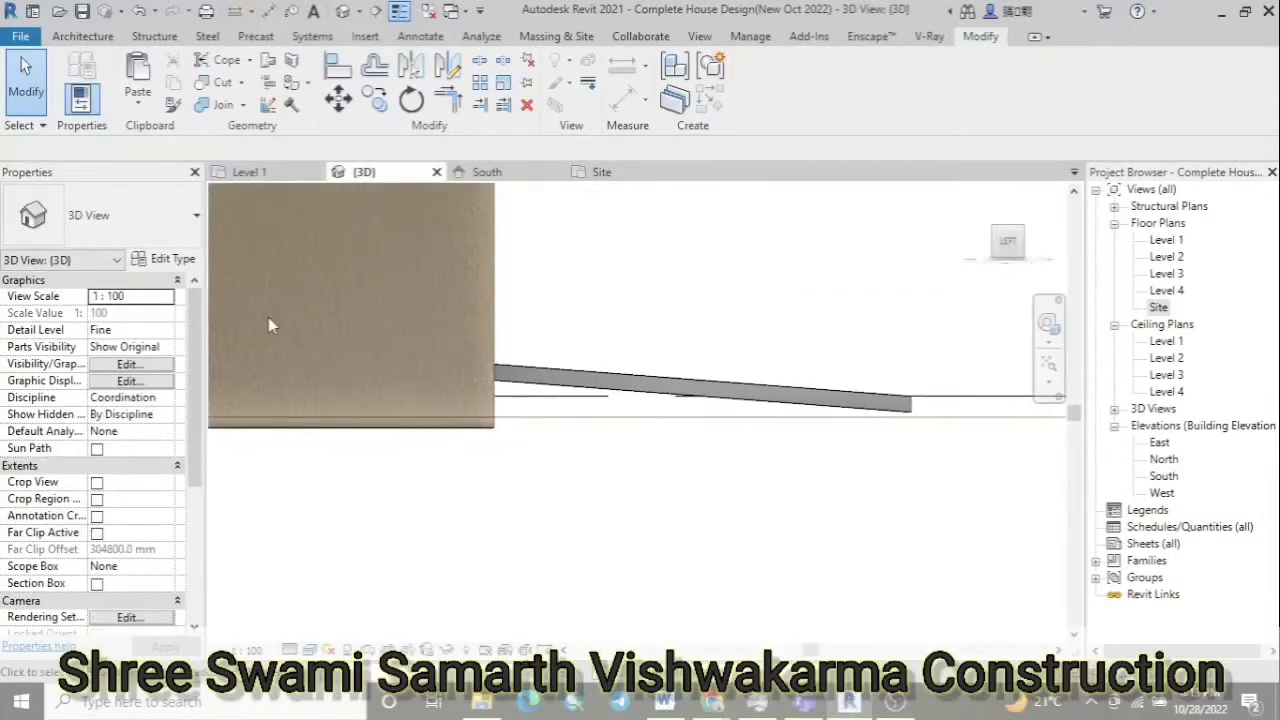
Reset the ramp's maximum slope to 1:12 and give Ramp 2 a -150 mm base offset
click(530, 388)
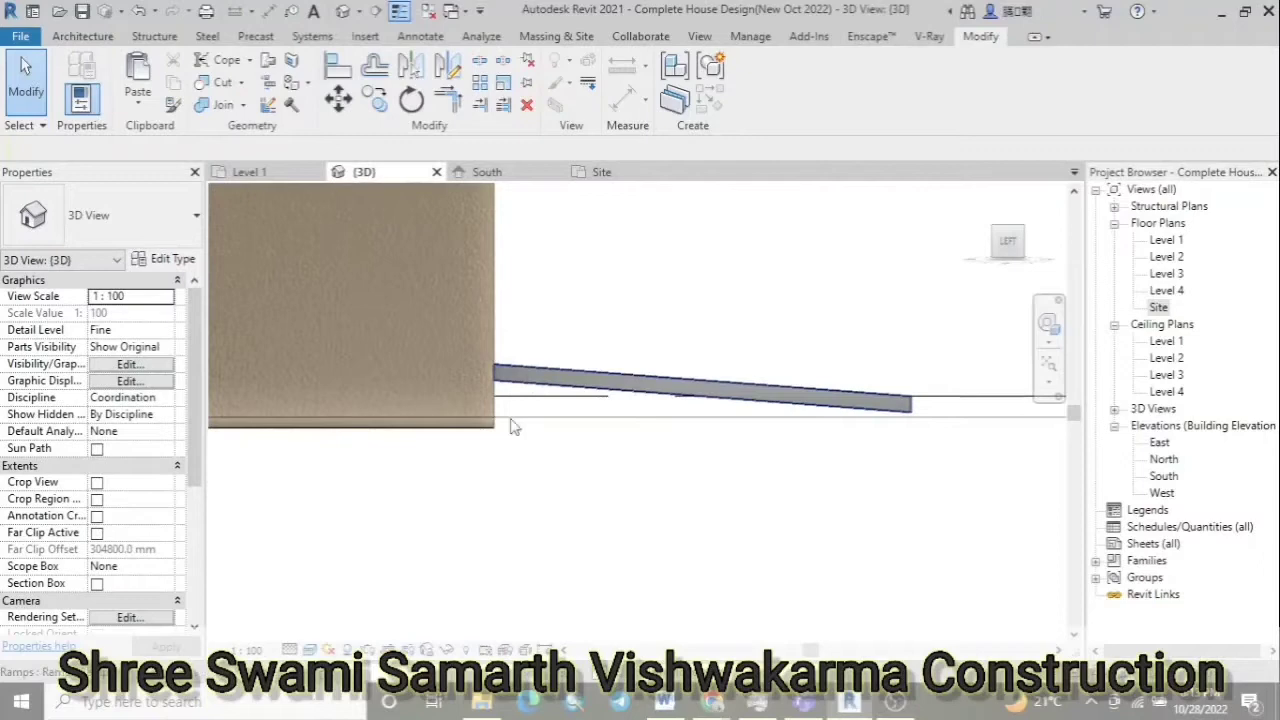
click(168, 259)
click(713, 408)
text(12)
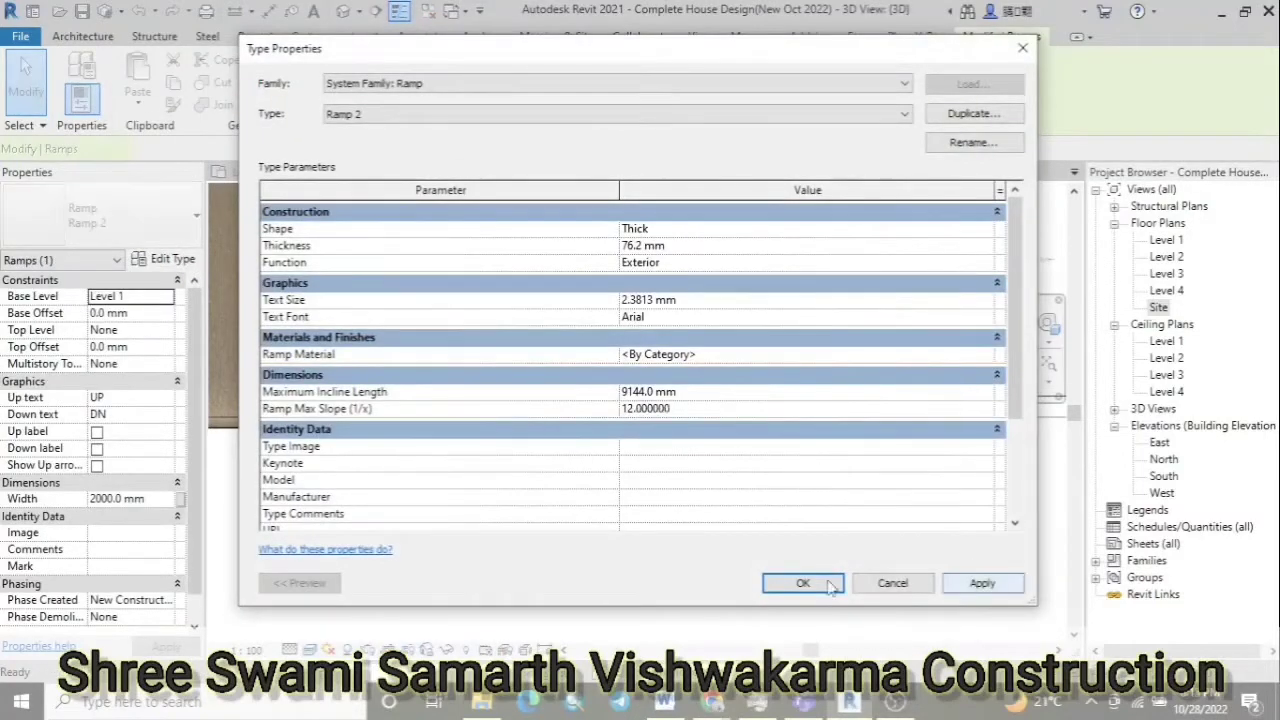
click(830, 587)
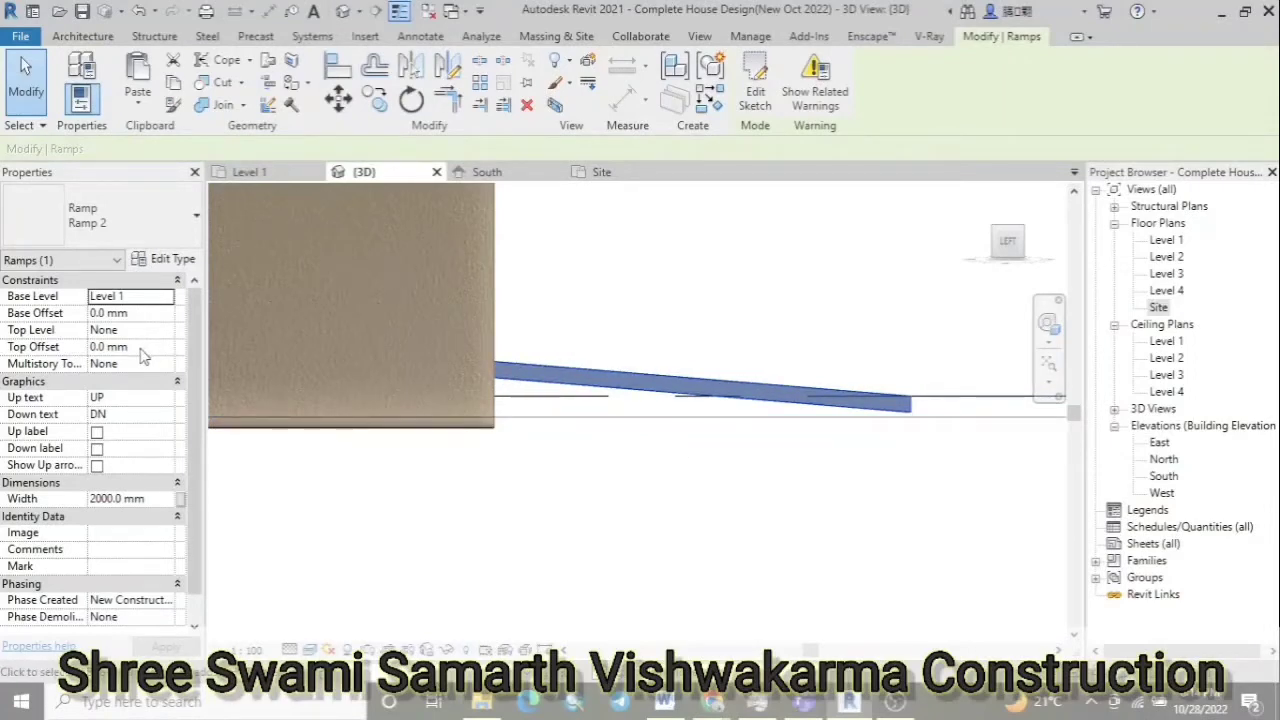
click(130, 313)
text(-150)
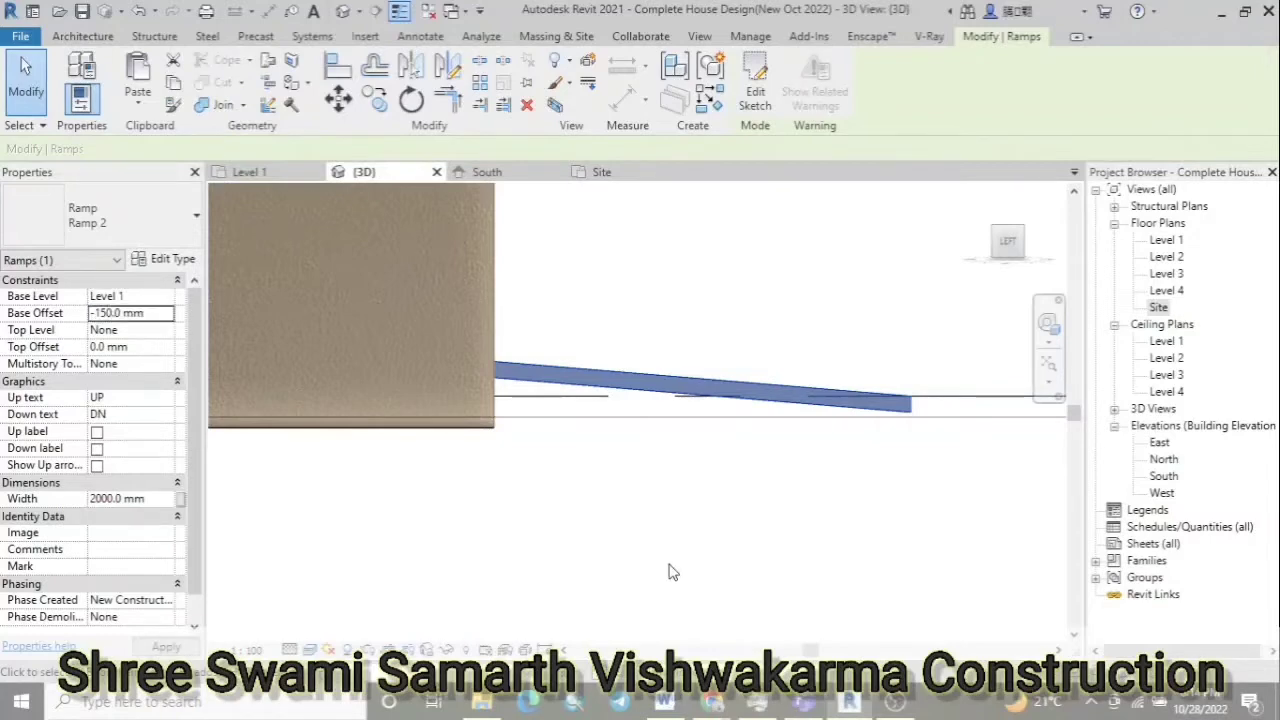
key(Return)
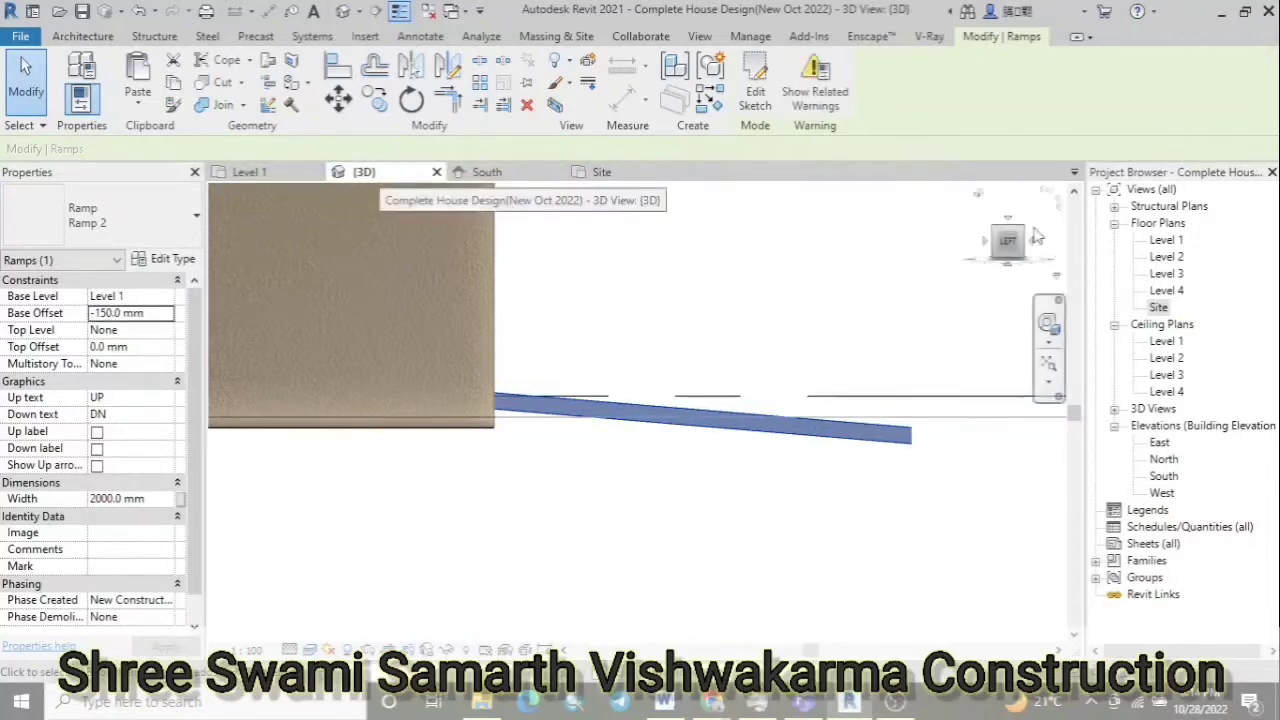
scroll(573, 413, up, 3)
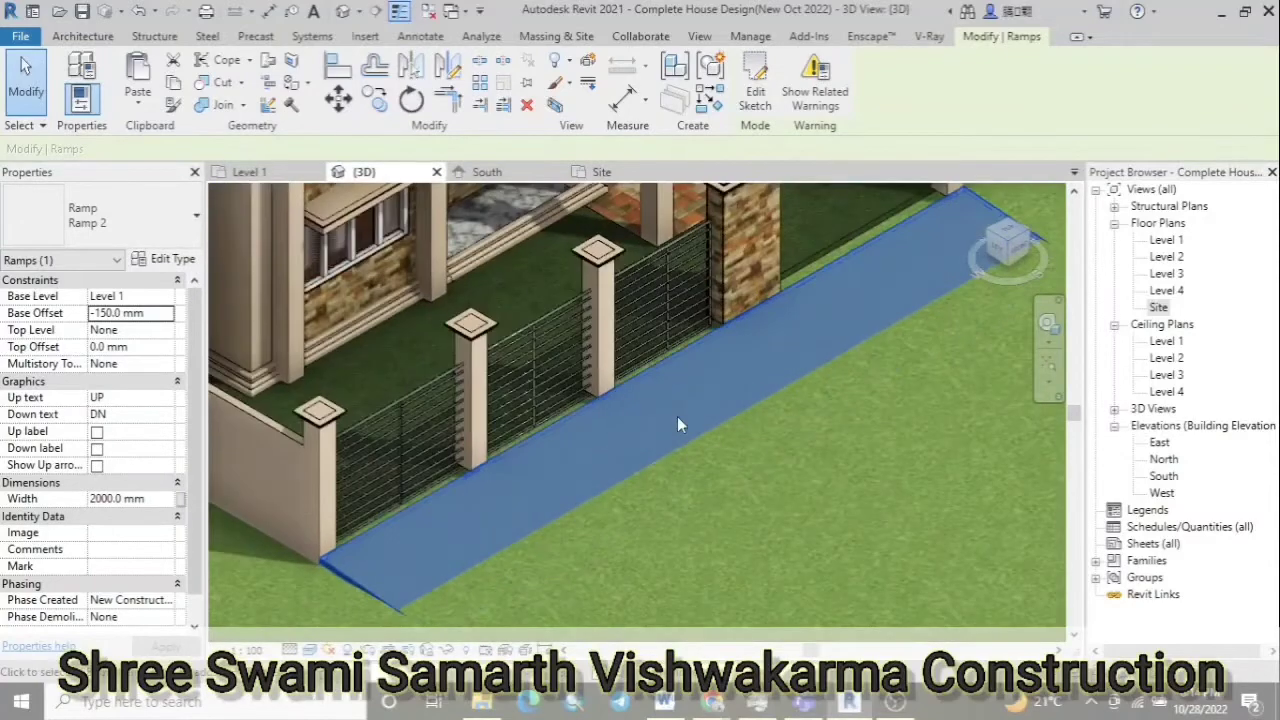
scroll(774, 328, up, 2)
key(a)
key(l)
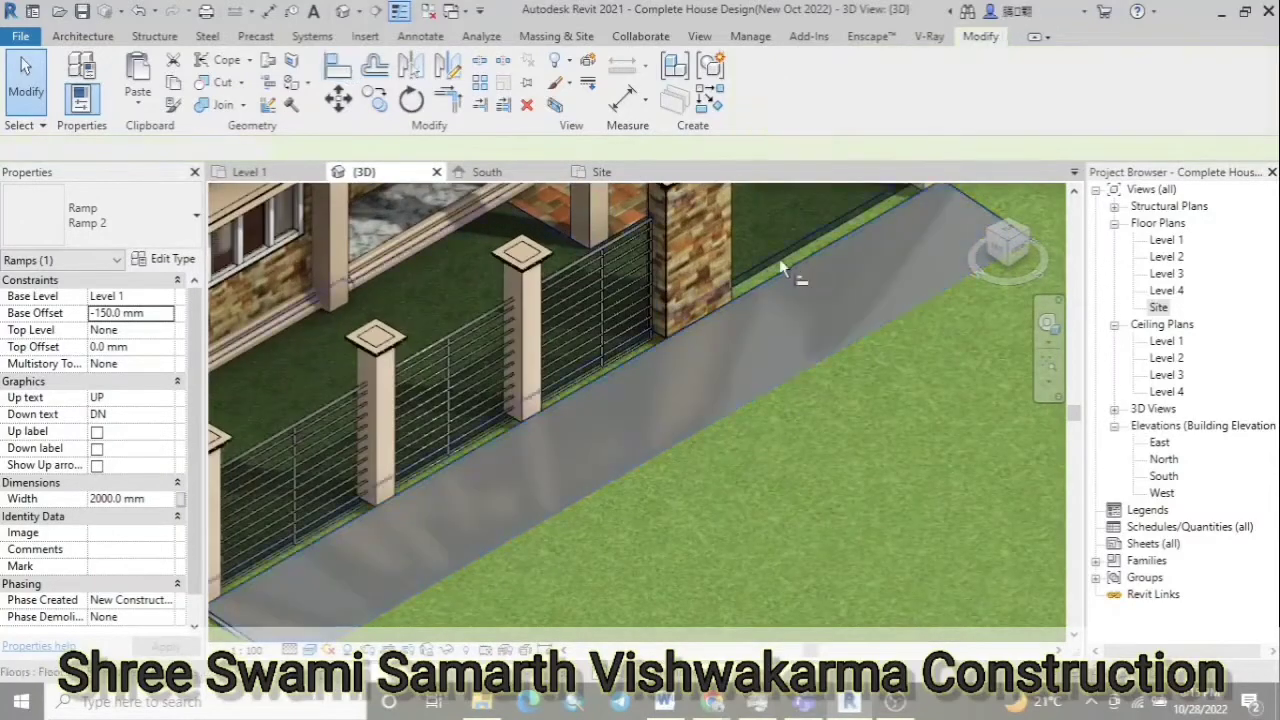
scroll(779, 275, up, 3)
click(779, 290)
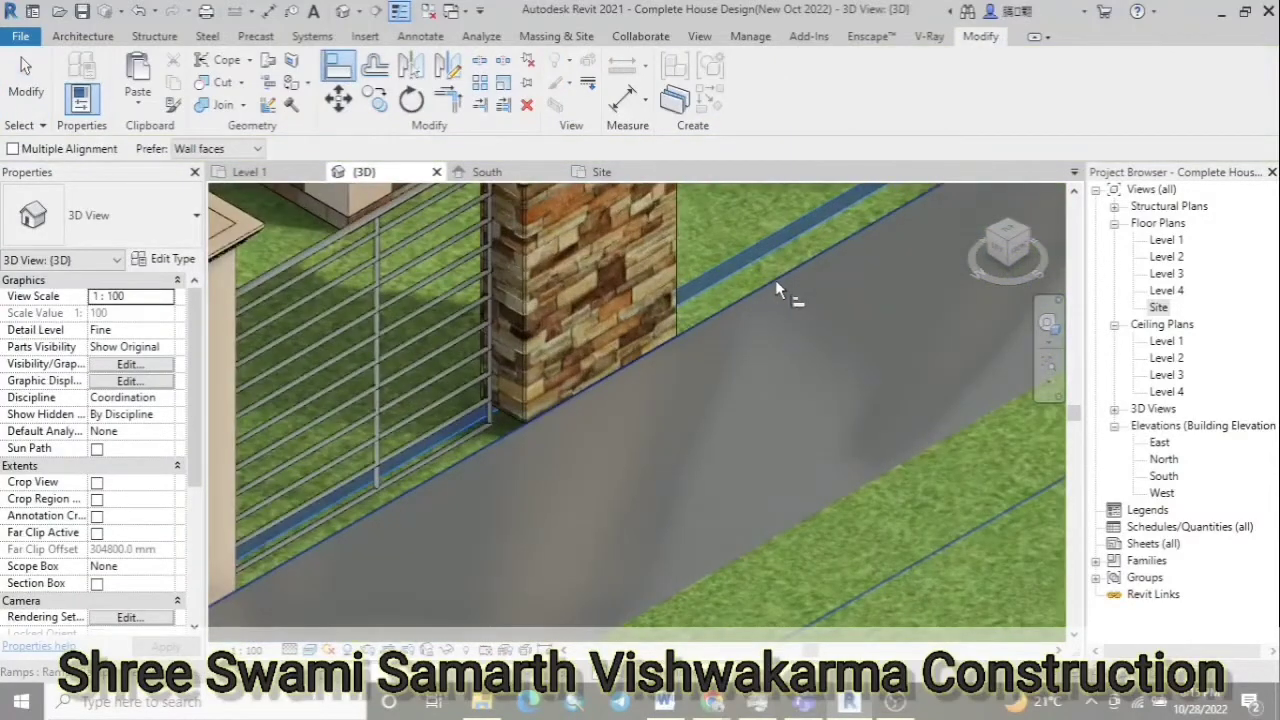
key(Escape)
scroll(930, 523, down, 5)
key(a)
key(l)
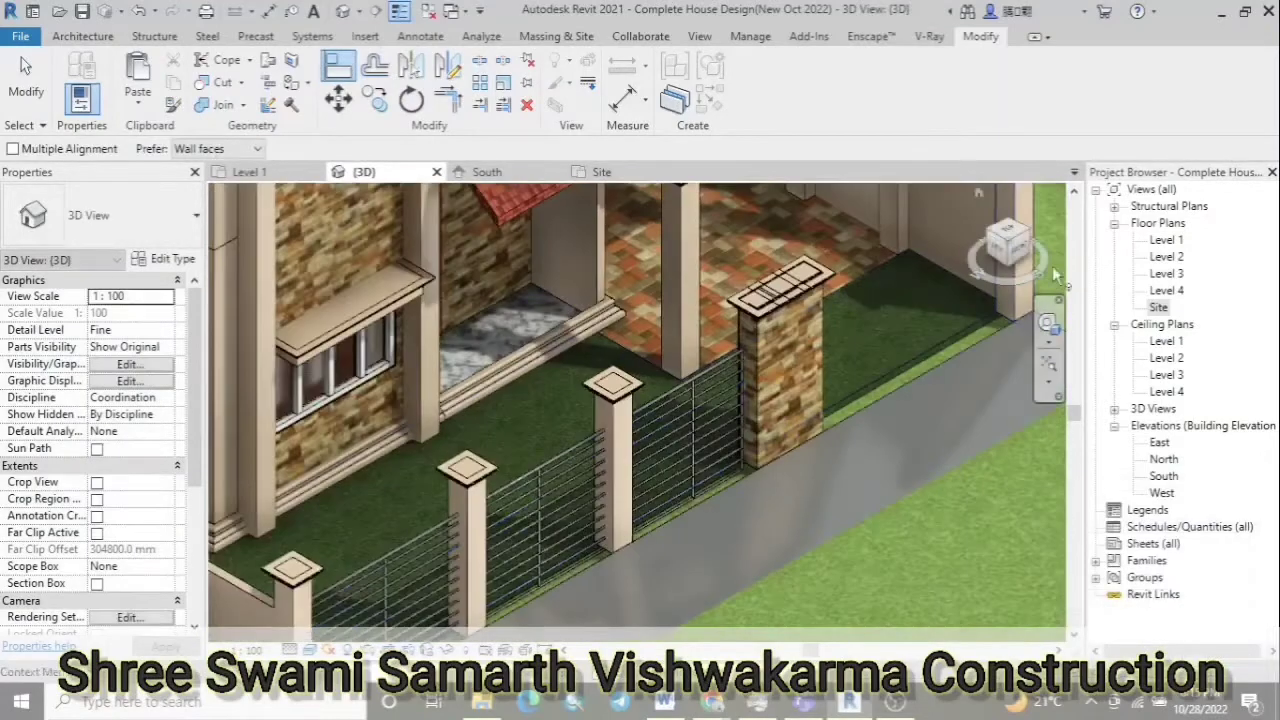
scroll(600, 380, up, 2)
scroll(614, 393, up, 2)
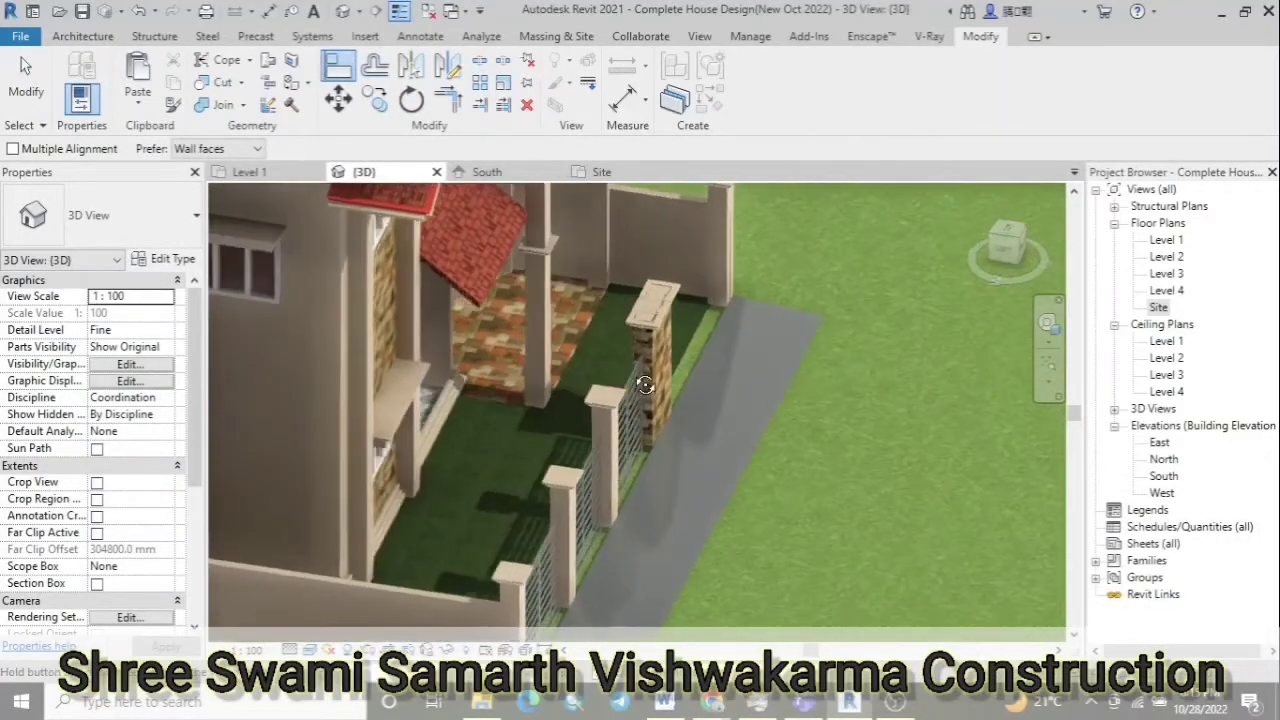
scroll(614, 393, up, 2)
scroll(657, 345, down, 2)
scroll(700, 345, up, 2)
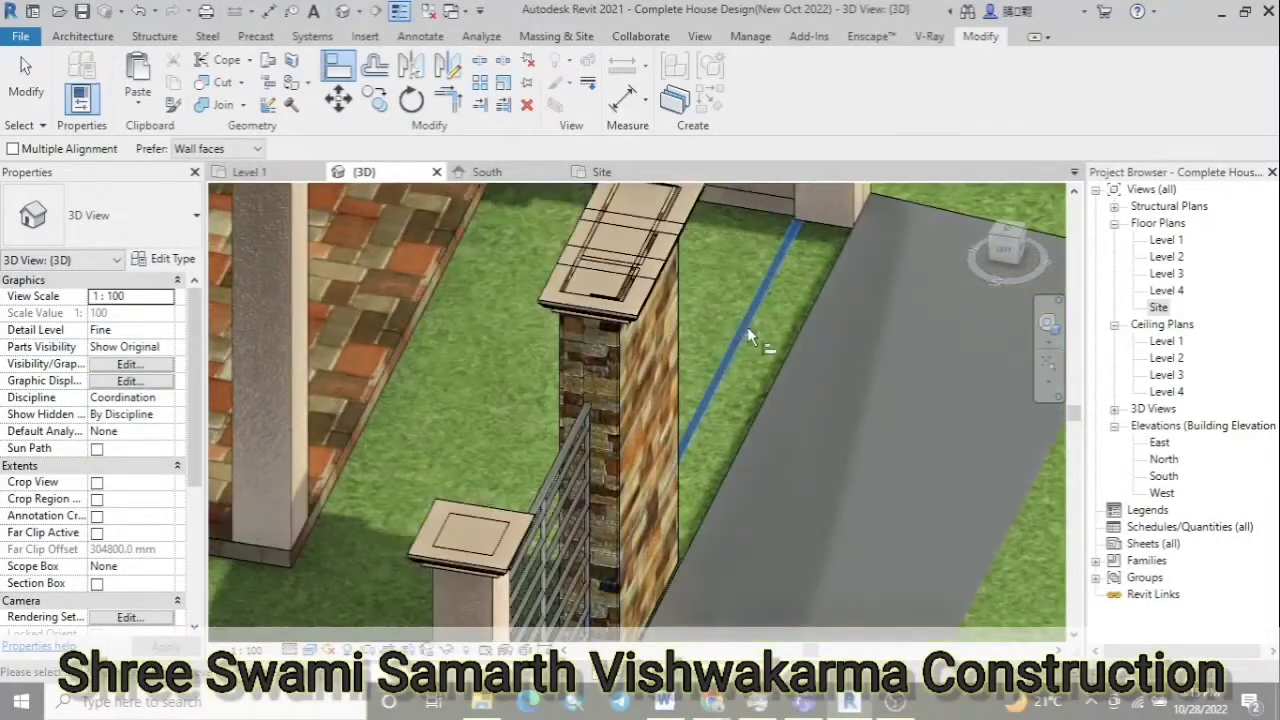
shift+middle_drag(727, 280, 278, 418)
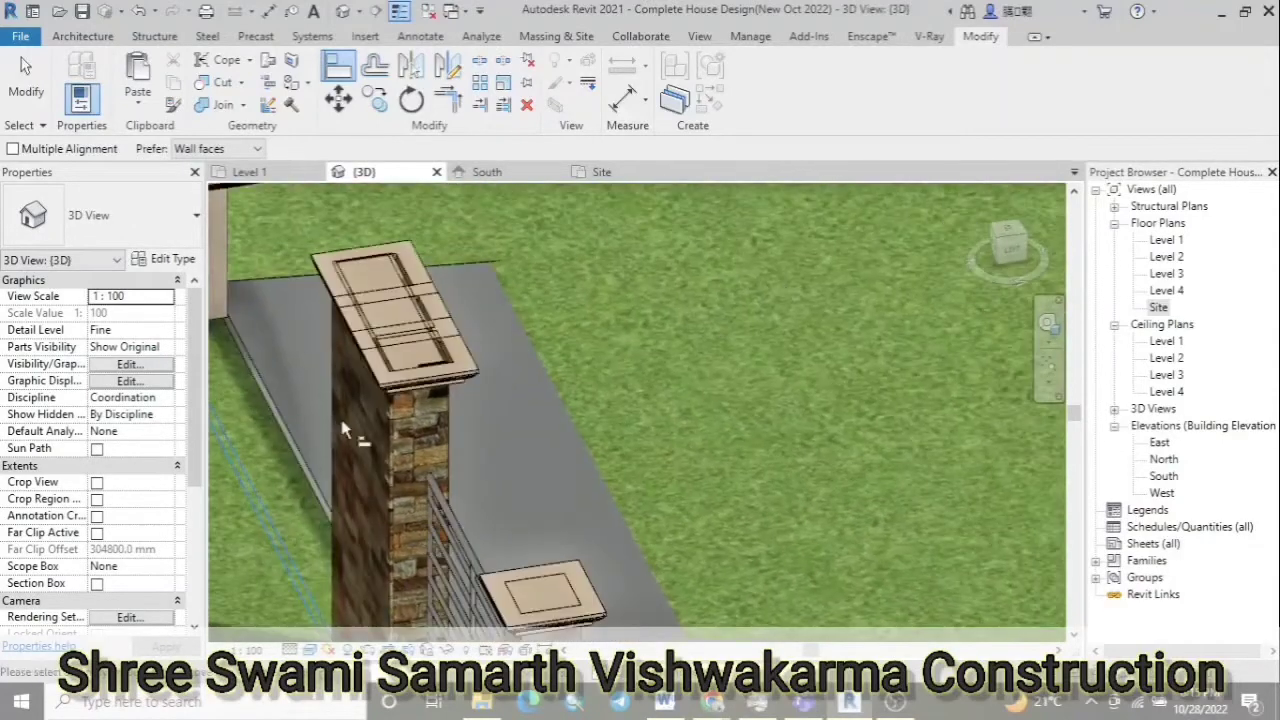
scroll(564, 296, down, 1)
scroll(564, 296, down, 2)
scroll(550, 280, down, 2)
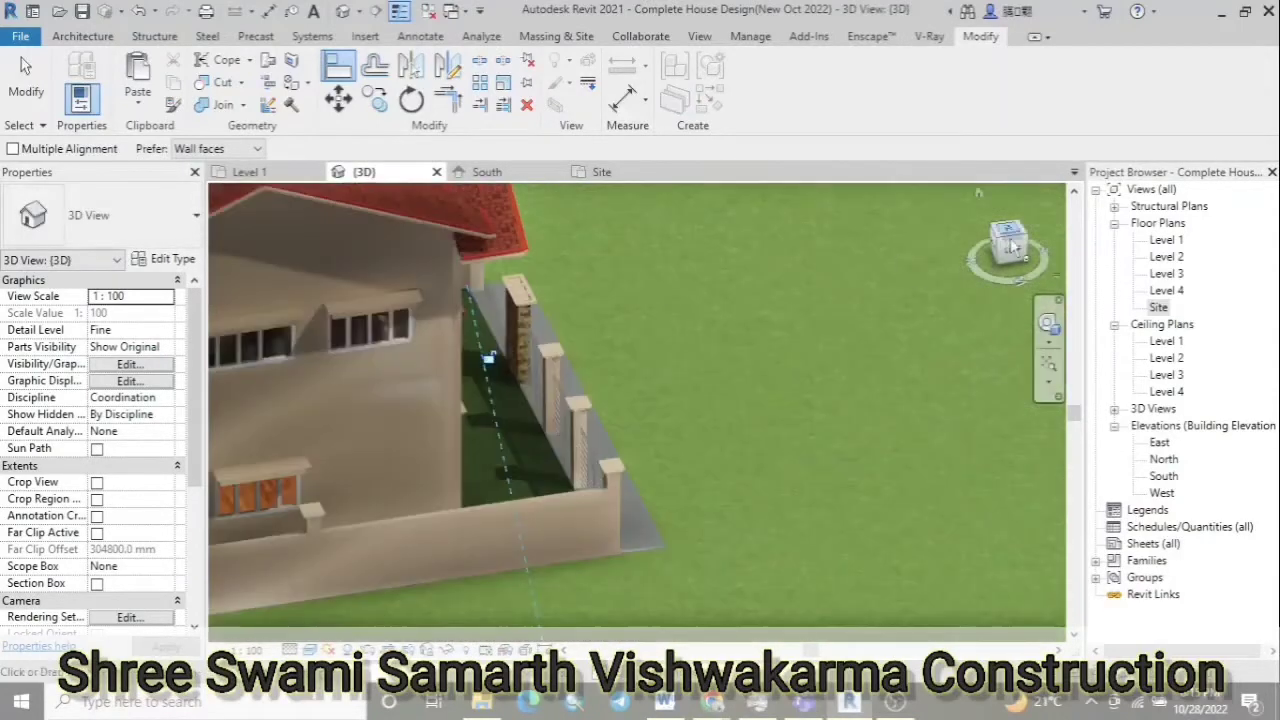
mouse_move(867, 382)
shift+middle_down()
mouse_move(708, 466)
mouse_move(652, 286)
mouse_move(540, 308)
shift+middle_up()
key(Escape)
scroll(695, 480, down, 1)
scroll(698, 483, down, 1)
scroll(540, 308, up, 3)
scroll(540, 308, up, 1)
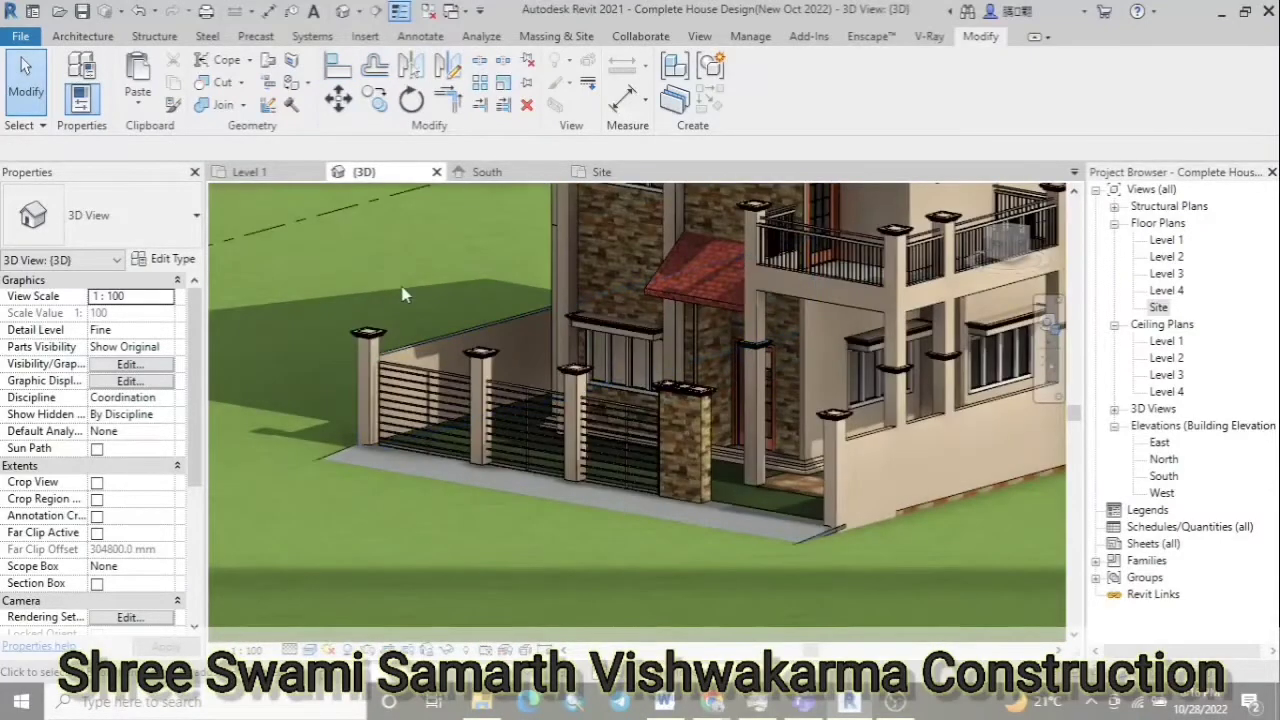
scroll(525, 485, down, 2)
scroll(525, 485, down, 2)
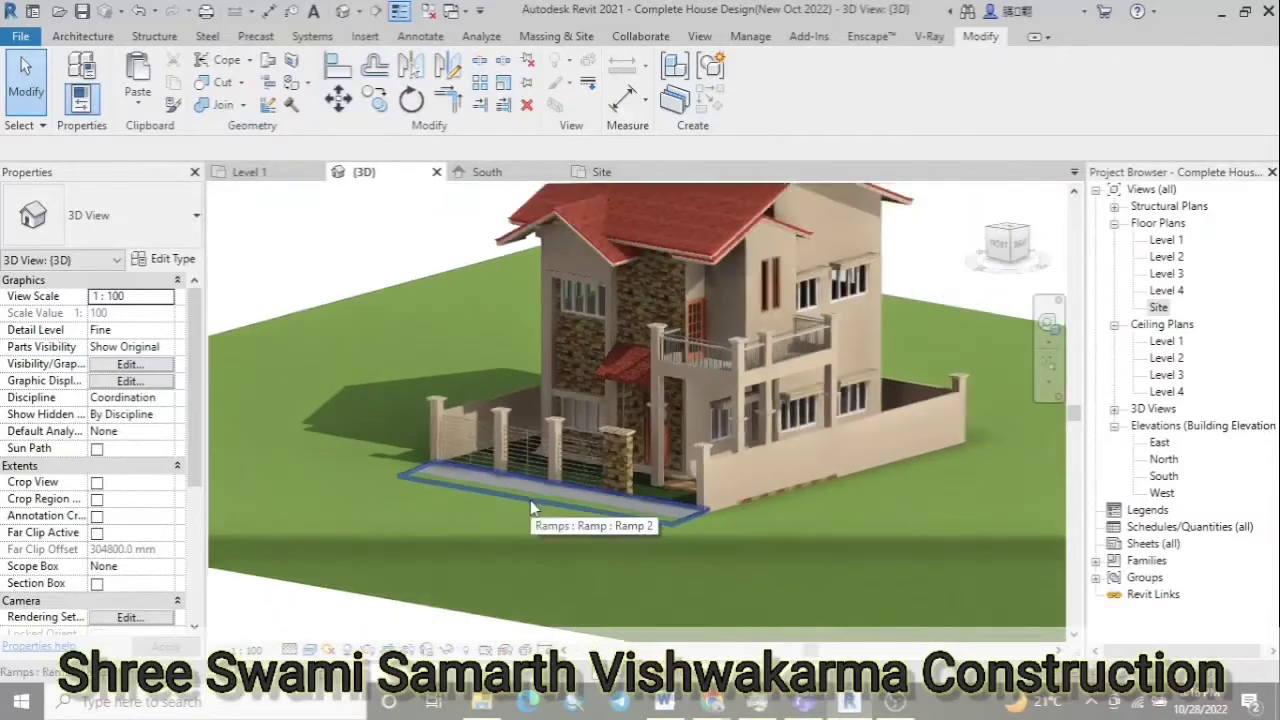
From the Level 1 plan, load the Land Rover family from E:\REVIT FAMILIES\Vehicles Family
click(250, 172)
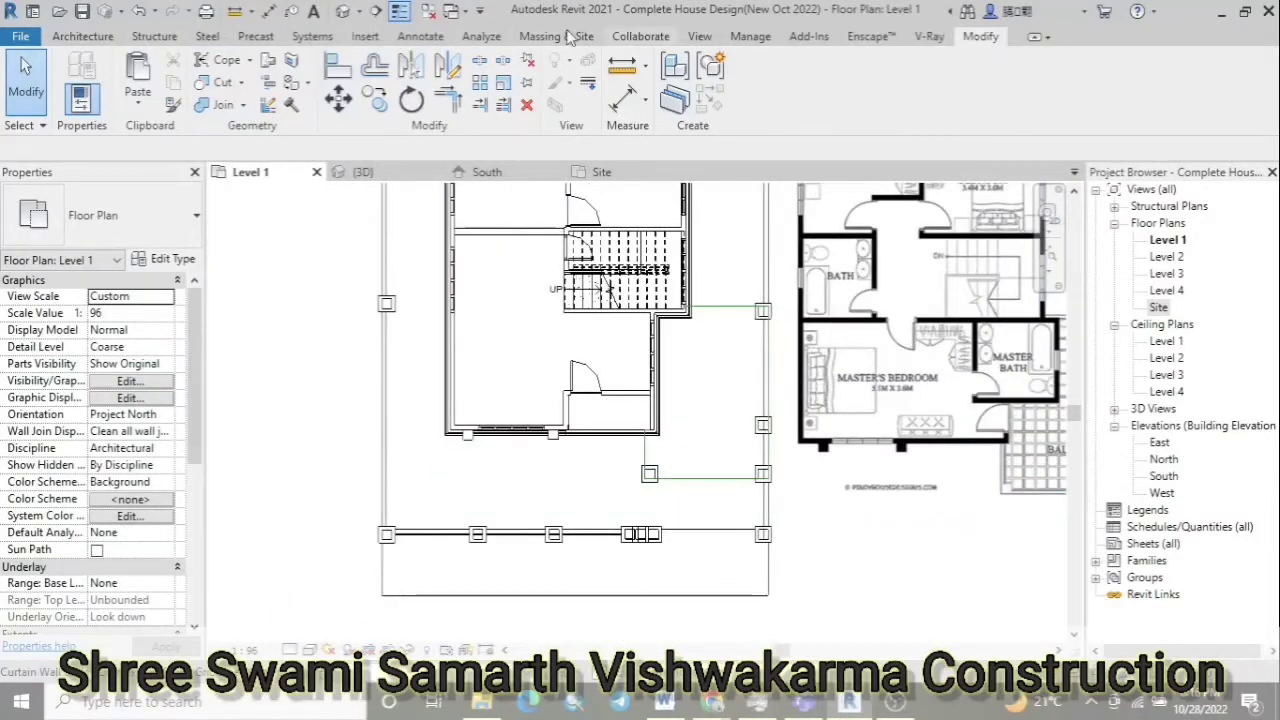
click(556, 36)
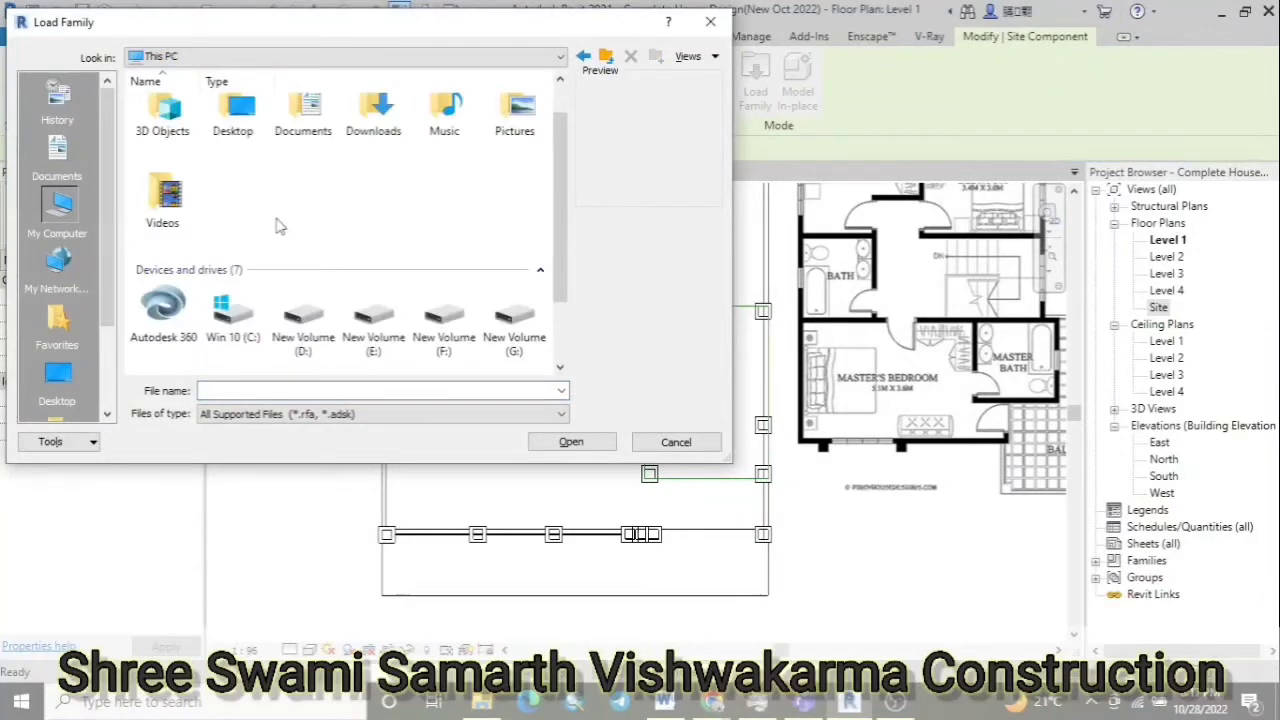
double_click(373, 315)
double_click(233, 220)
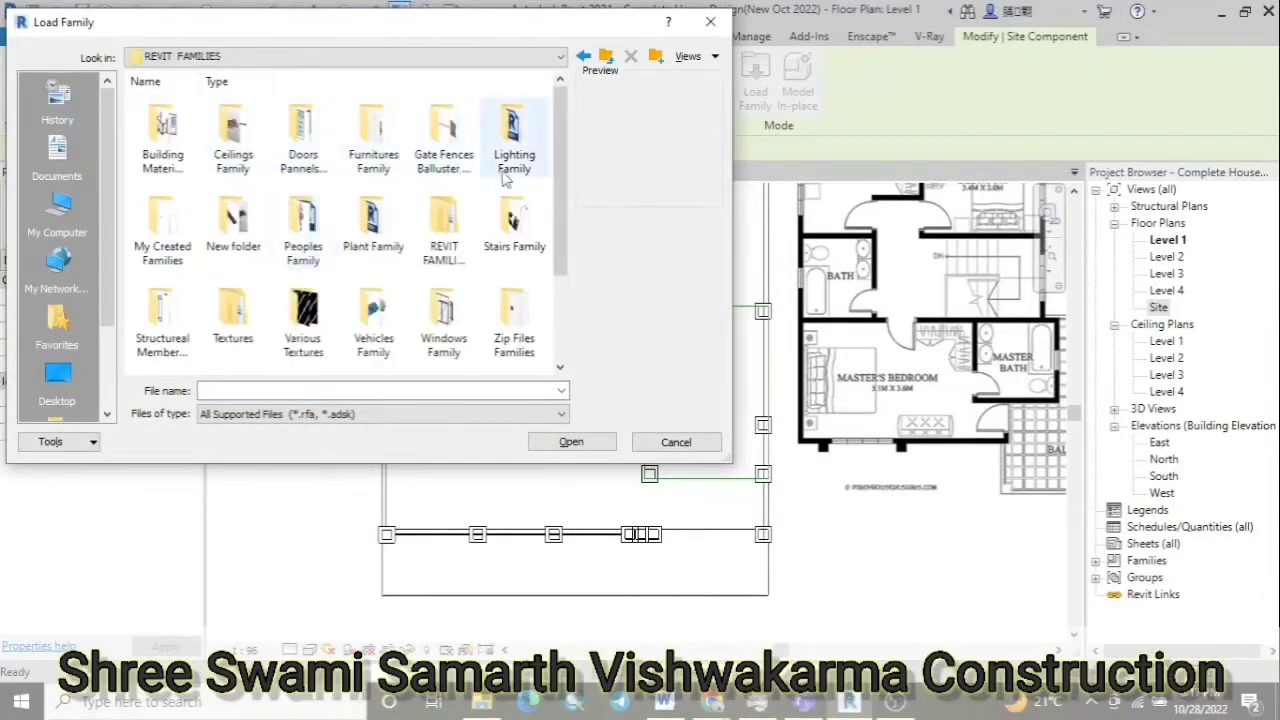
double_click(373, 320)
mouse_move(560, 156)
mouse_down()
mouse_move(560, 205)
mouse_move(562, 184)
mouse_up()
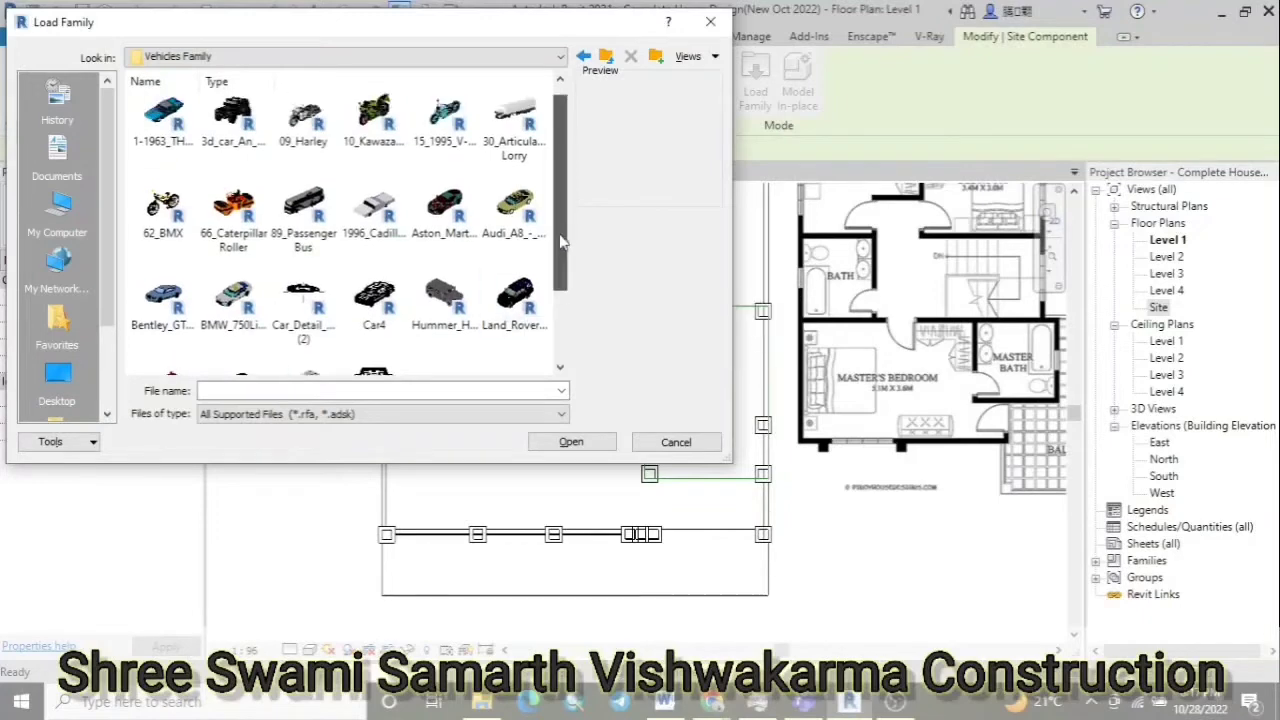
scroll(515, 275, down, 1)
click(575, 442)
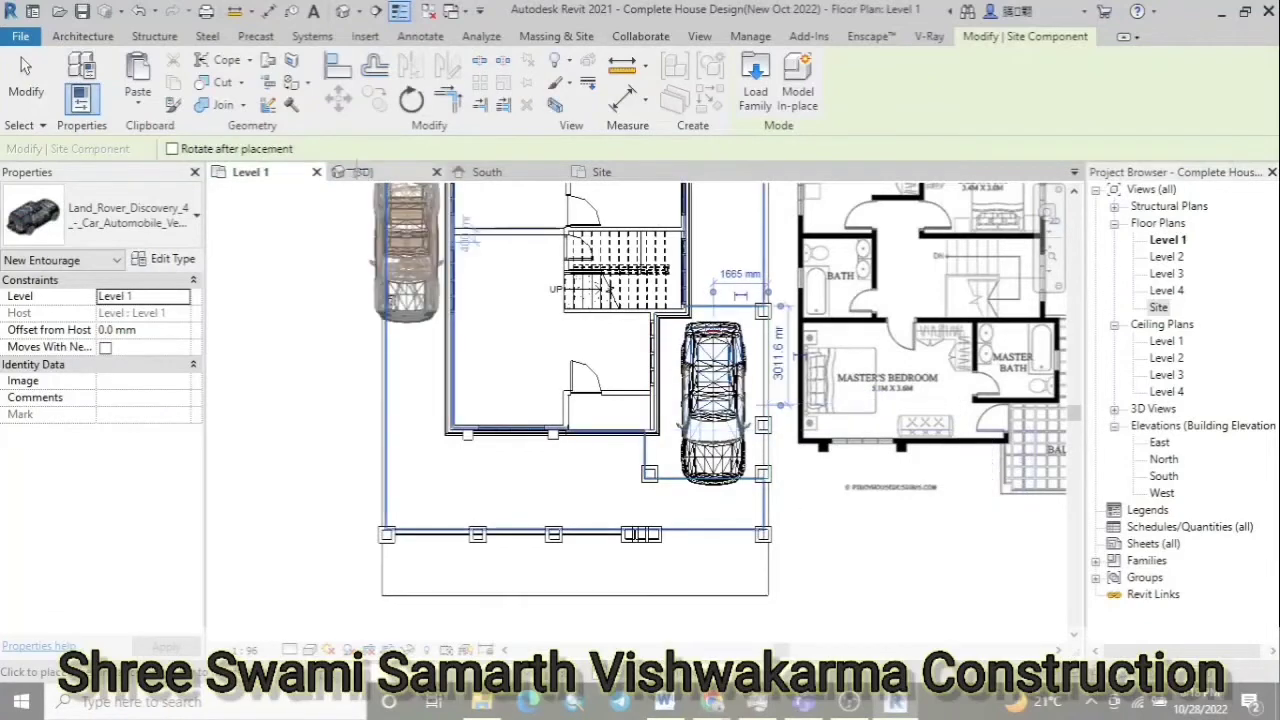
Inspect the parked Land Rover in 3D, then return to Level 1 and start Site Component
click(361, 175)
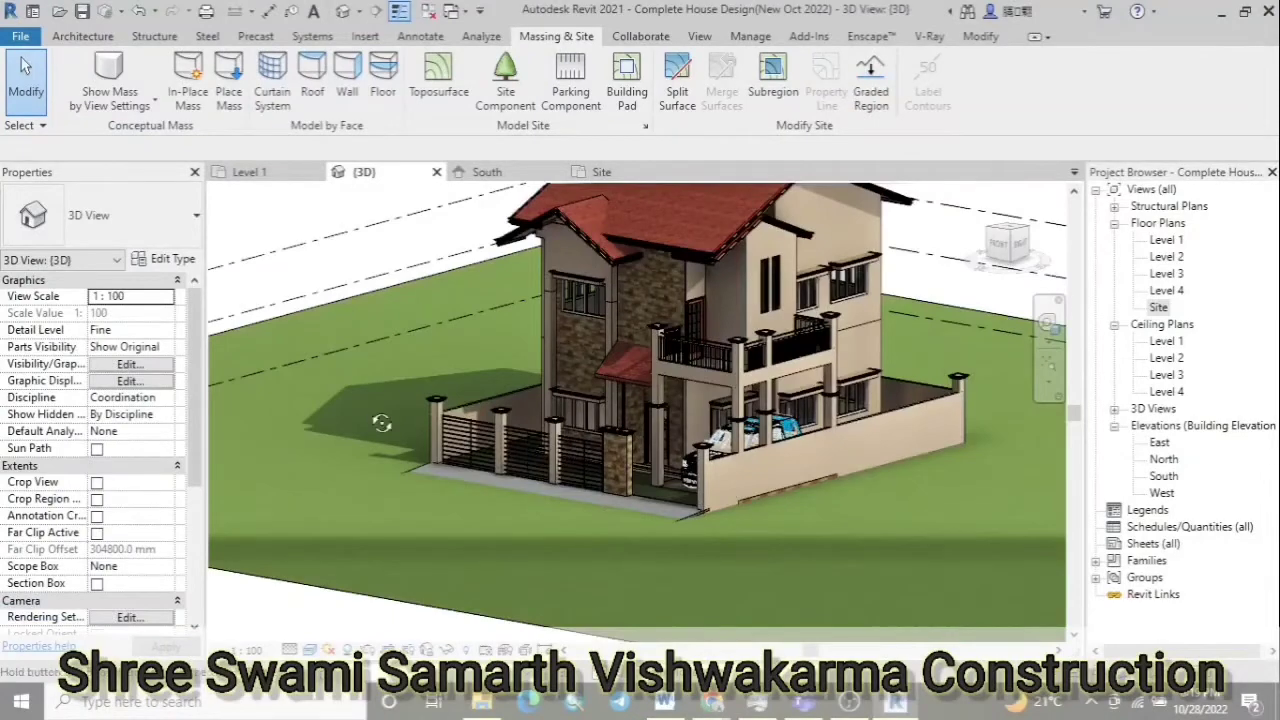
mouse_move(382, 423)
shift+middle_down()
mouse_move(692, 405)
mouse_move(627, 393)
shift+middle_up()
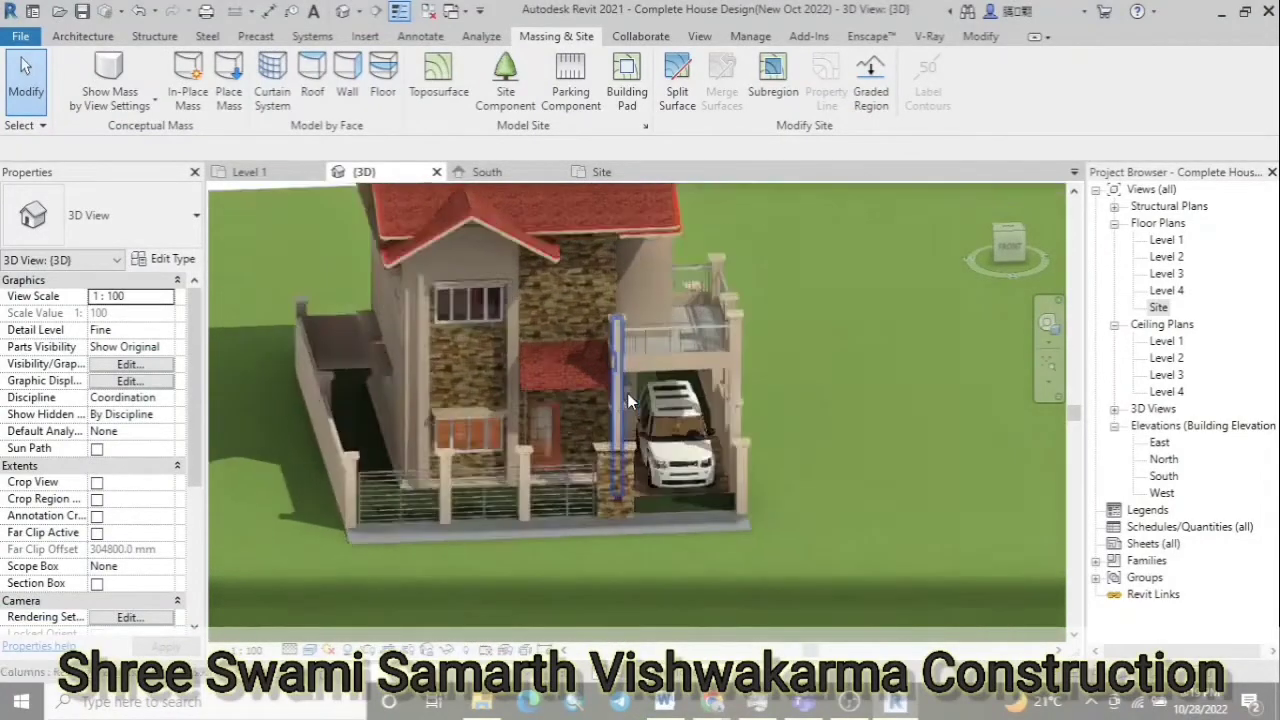
scroll(627, 393, up, 3)
click(740, 480)
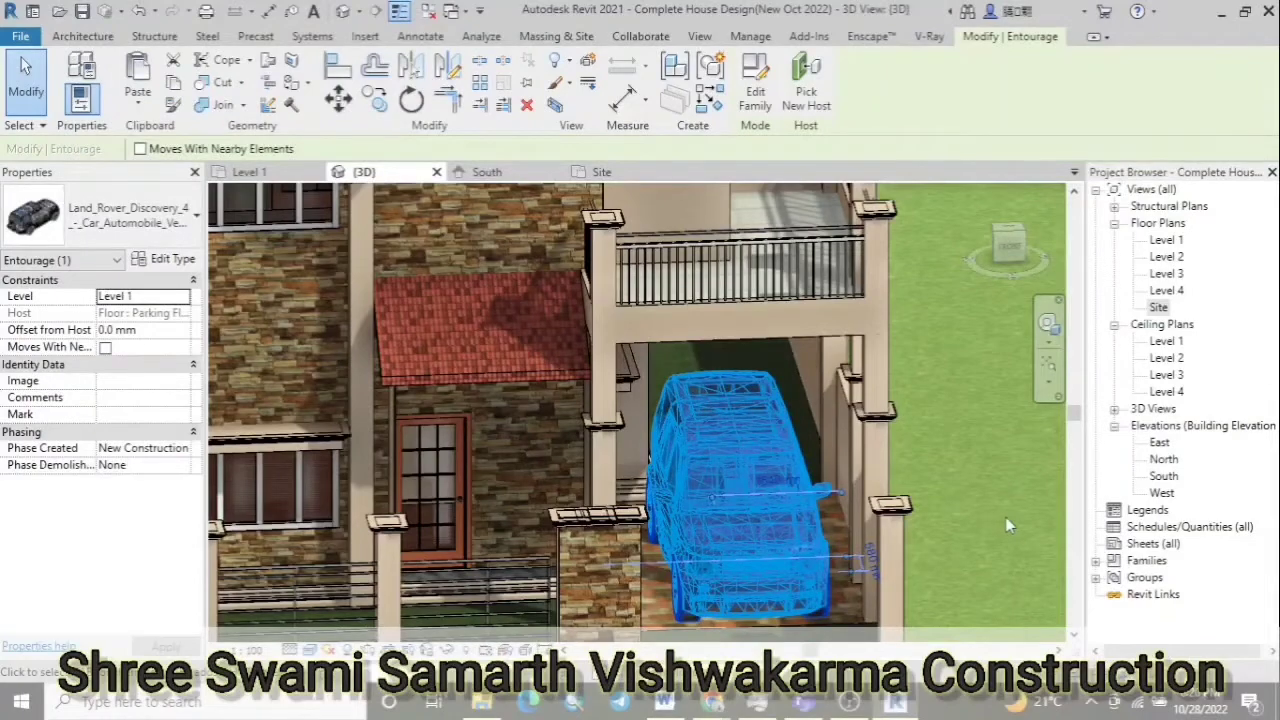
key(Escape)
scroll(972, 391, down, 5)
mouse_move(972, 391)
shift+middle_down()
mouse_move(845, 478)
mouse_move(897, 401)
shift+middle_up()
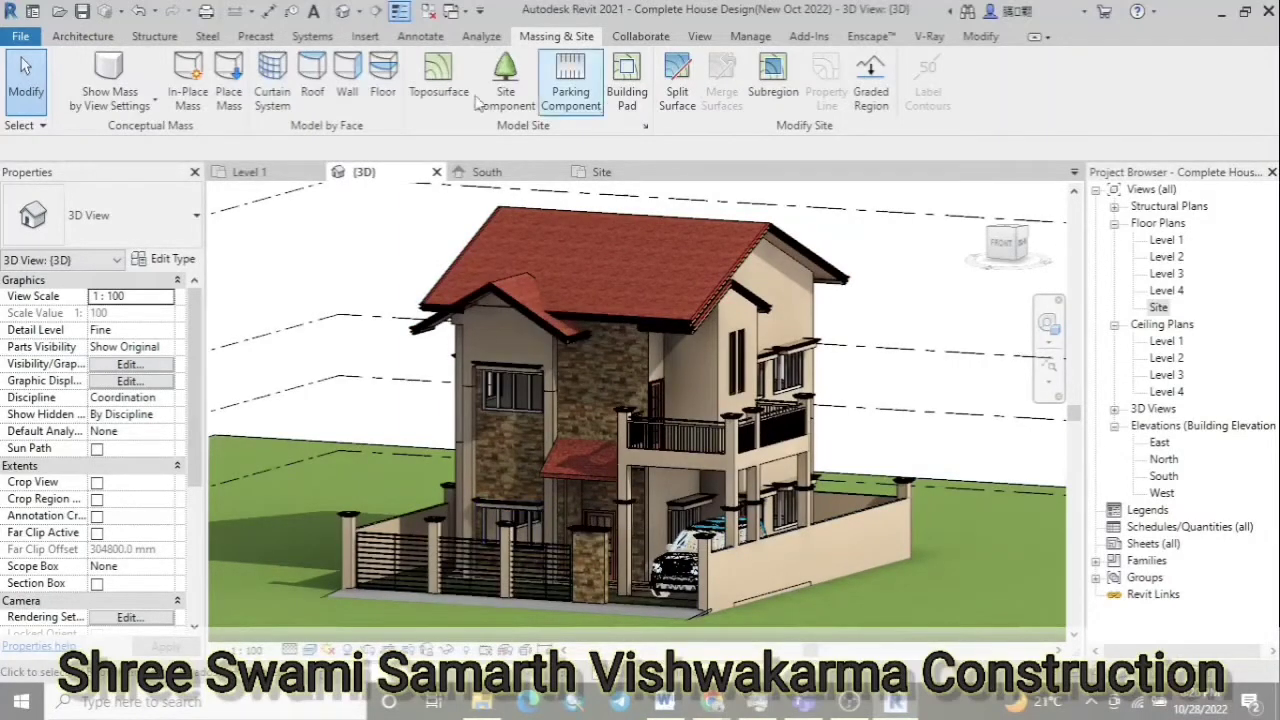
click(249, 172)
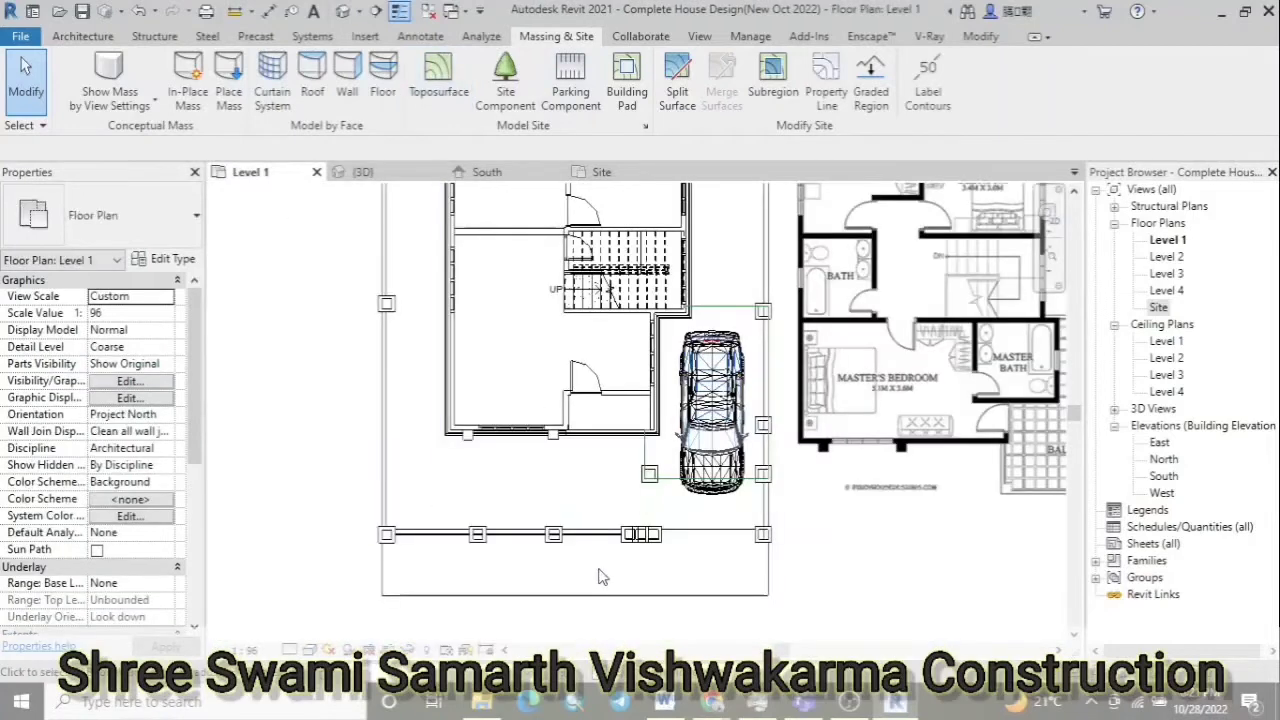
click(505, 78)
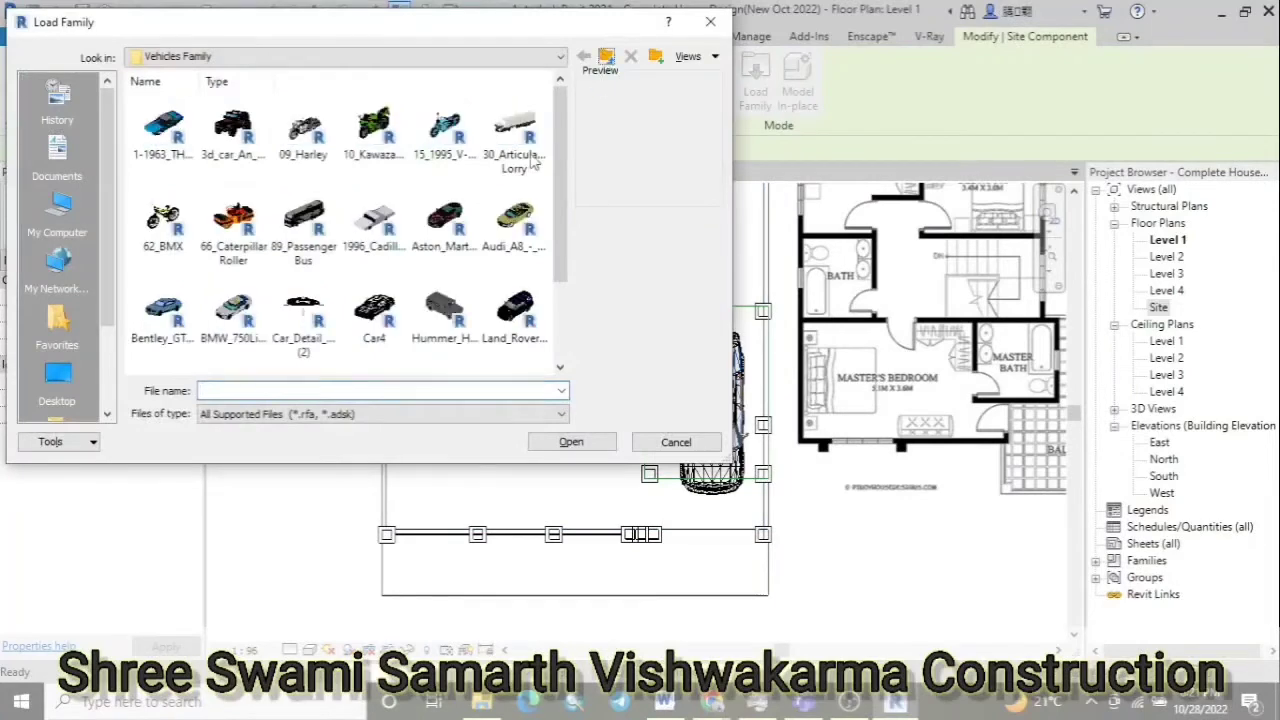
Load the Grass_8406 planting family from the Plant Family folder
click(606, 56)
double_click(373, 220)
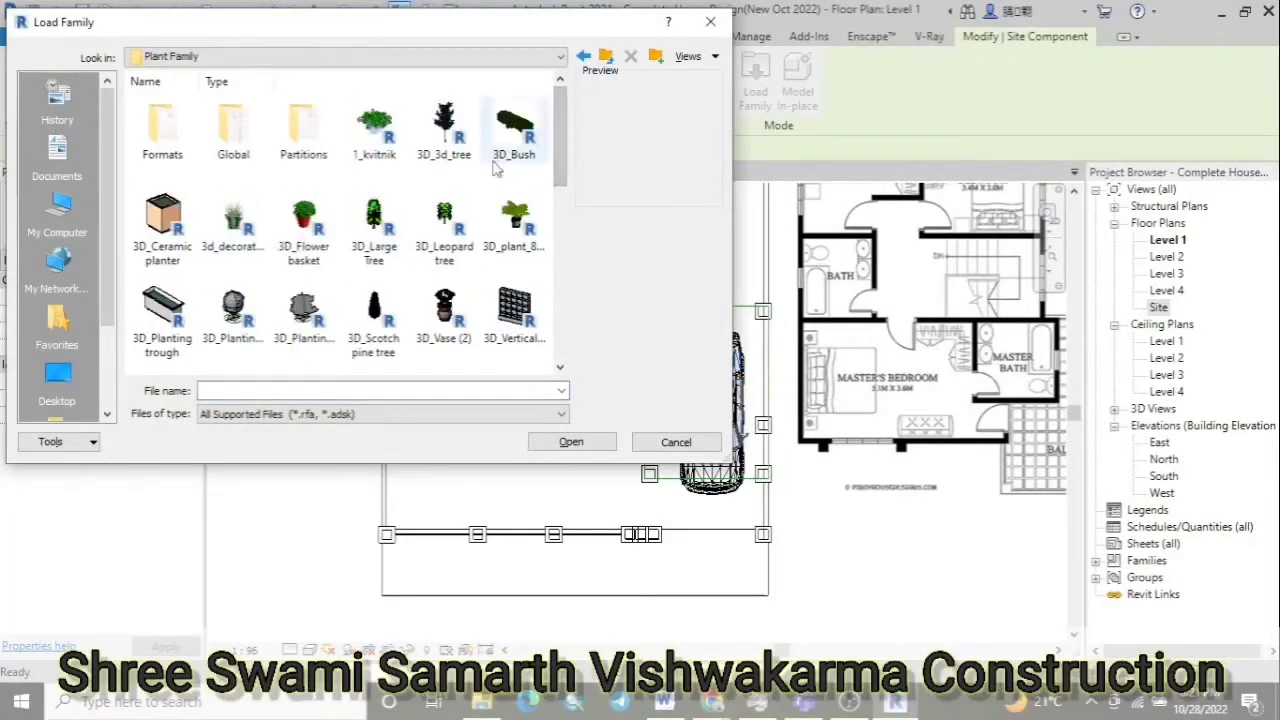
mouse_move(563, 152)
mouse_down()
mouse_move(573, 293)
mouse_move(590, 178)
mouse_up()
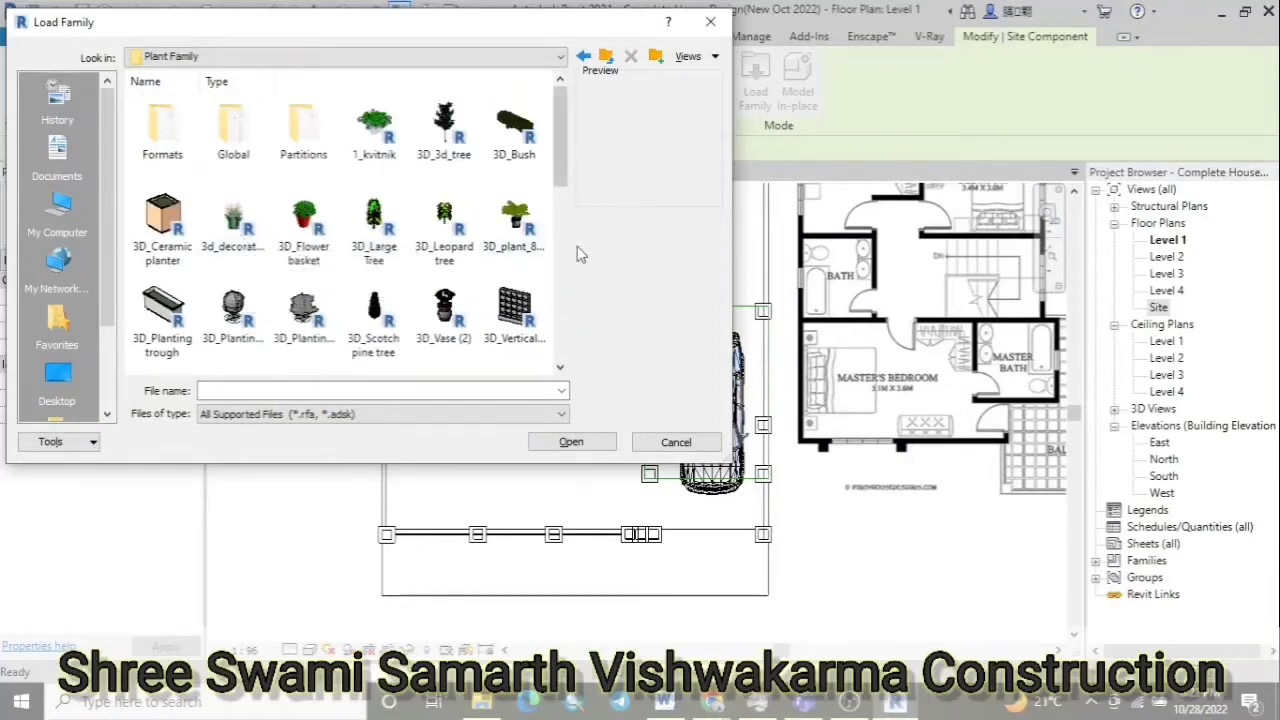
scroll(445, 255, down, 2)
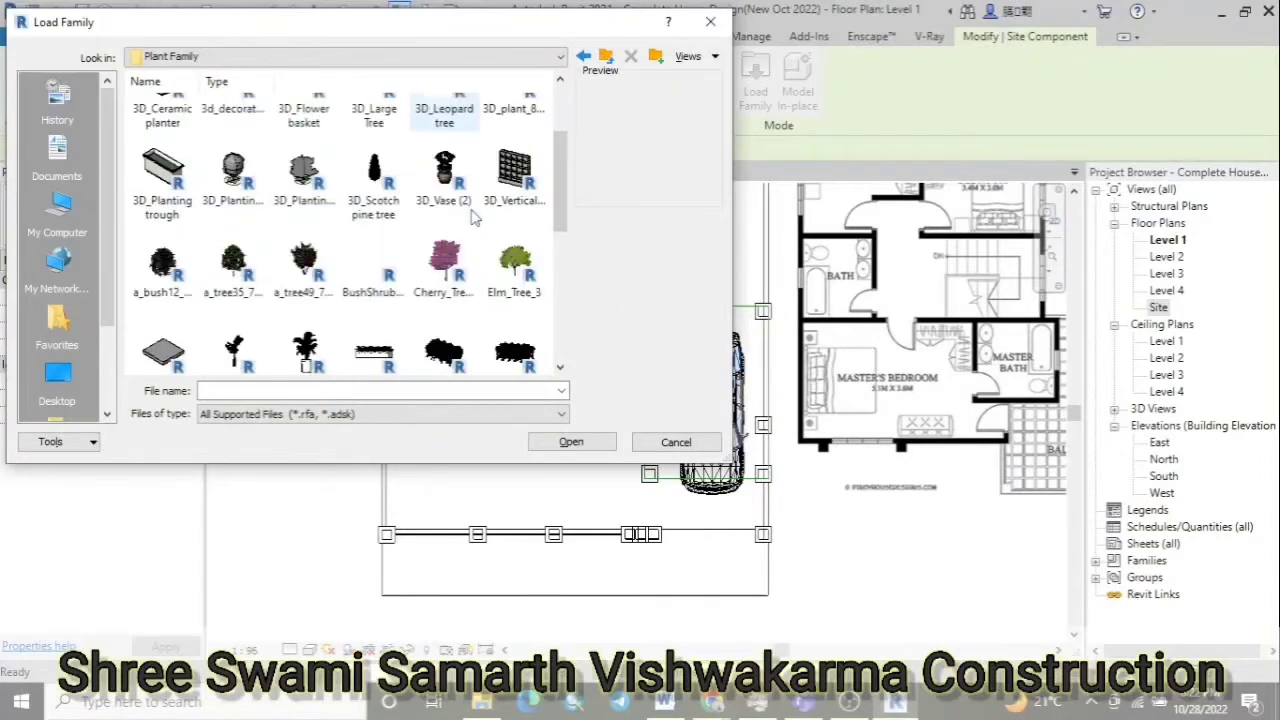
scroll(455, 225, down, 2)
click(233, 305)
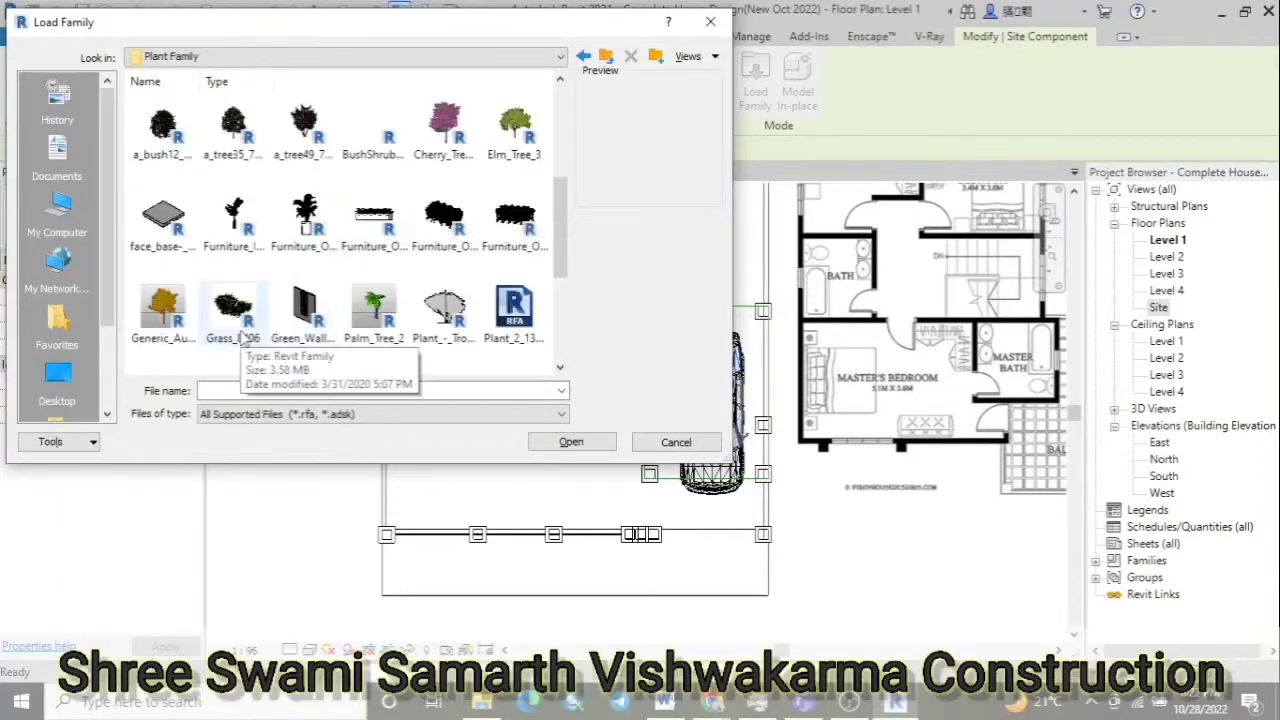
click(580, 444)
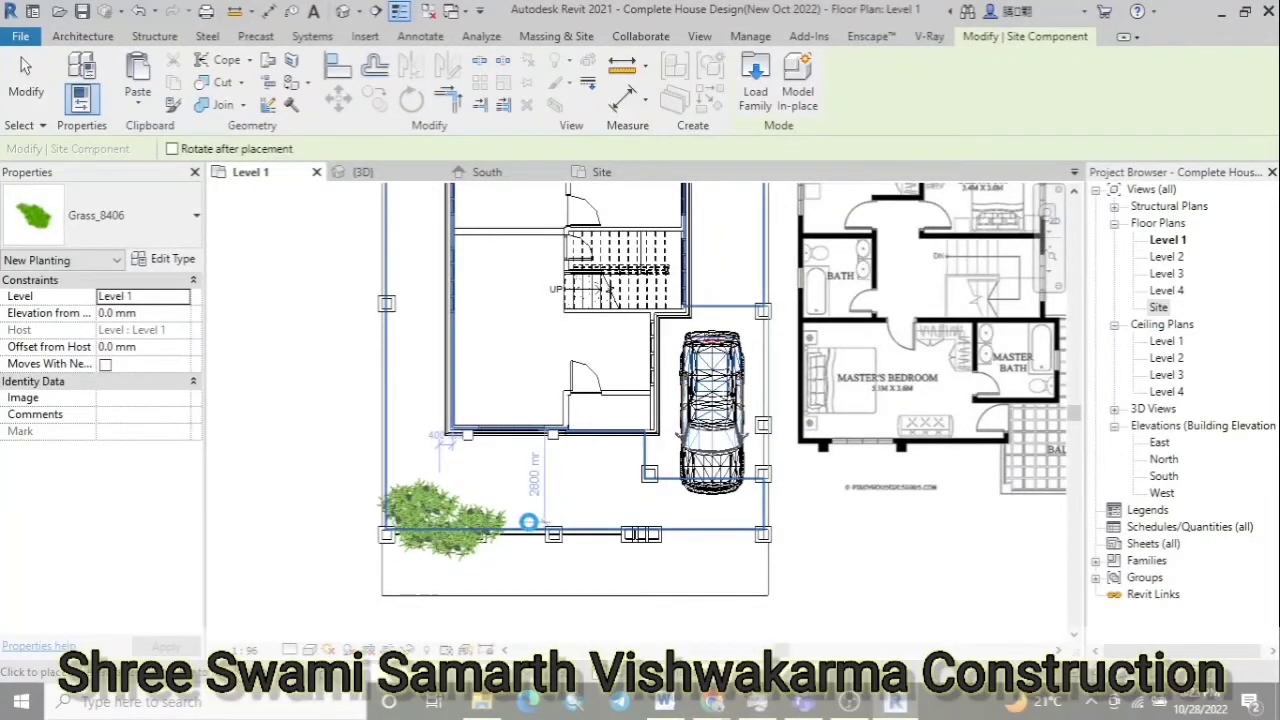
Place a grass clump along the front wall and rotate the next clump by 90 degrees
click(528, 521)
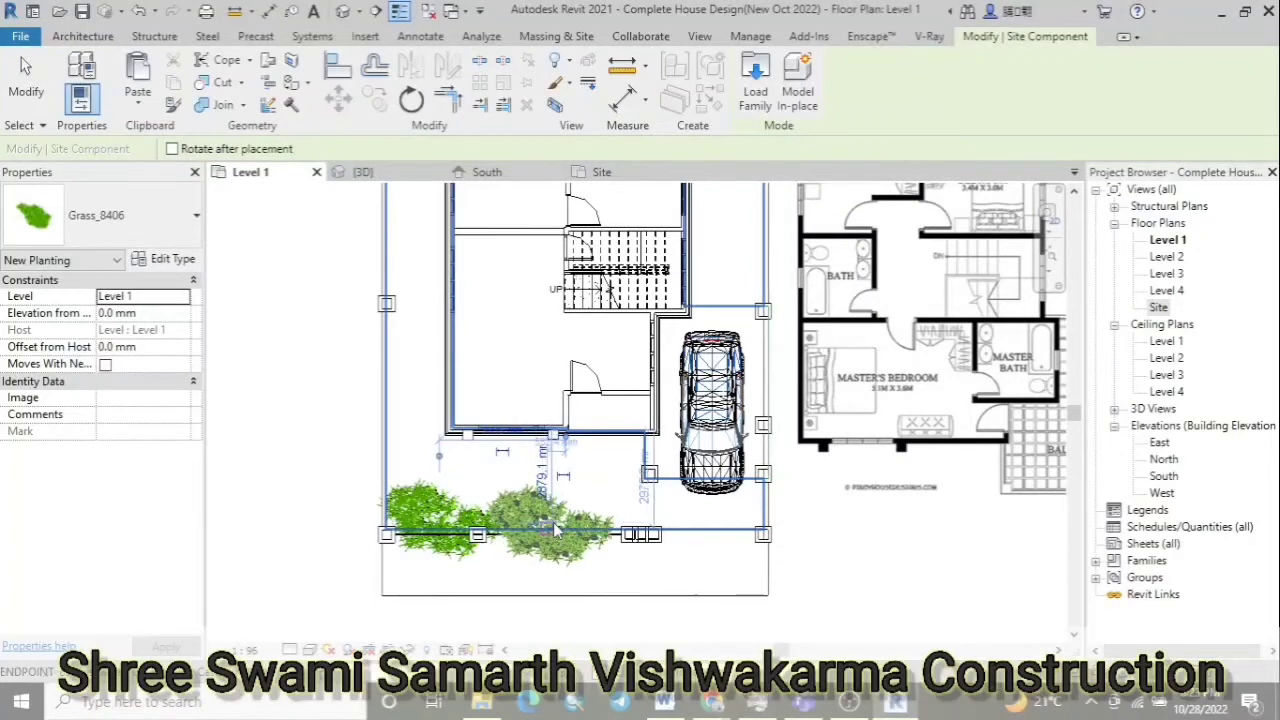
key(space)
key(space)
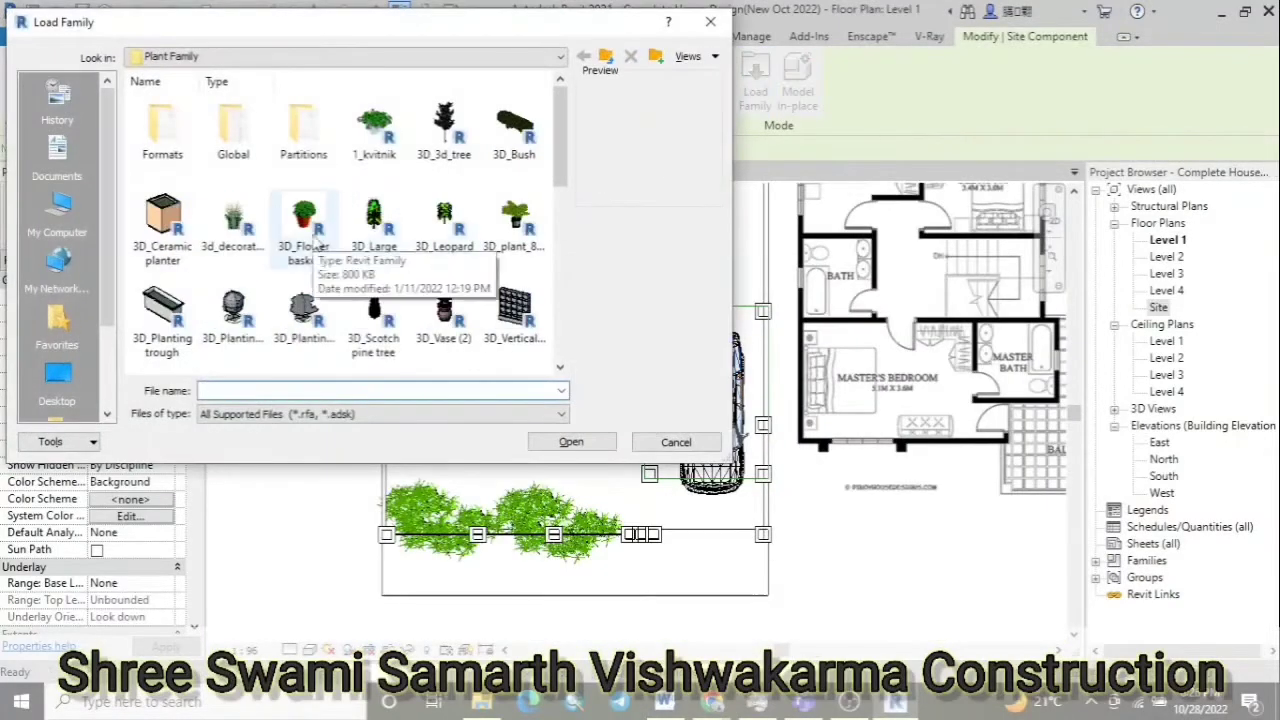
Load the 3D_plant potted plant family and place it in front of the grass row
click(312, 228)
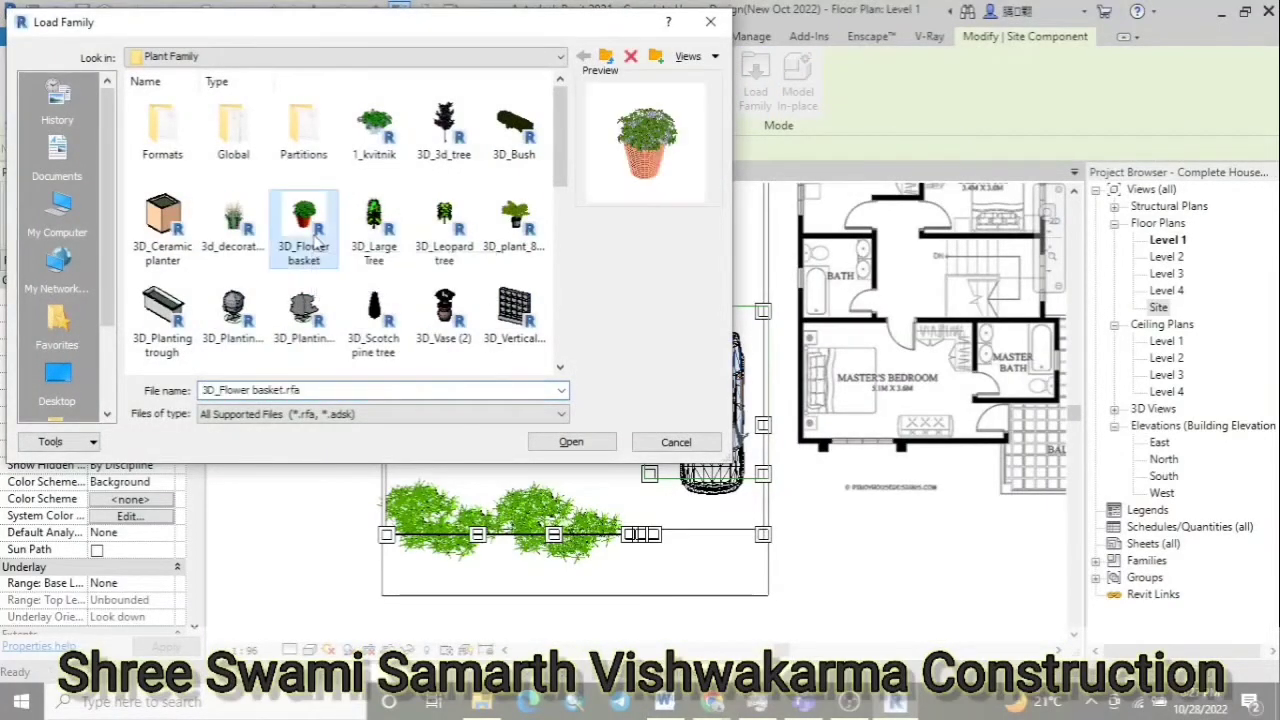
click(514, 218)
click(598, 444)
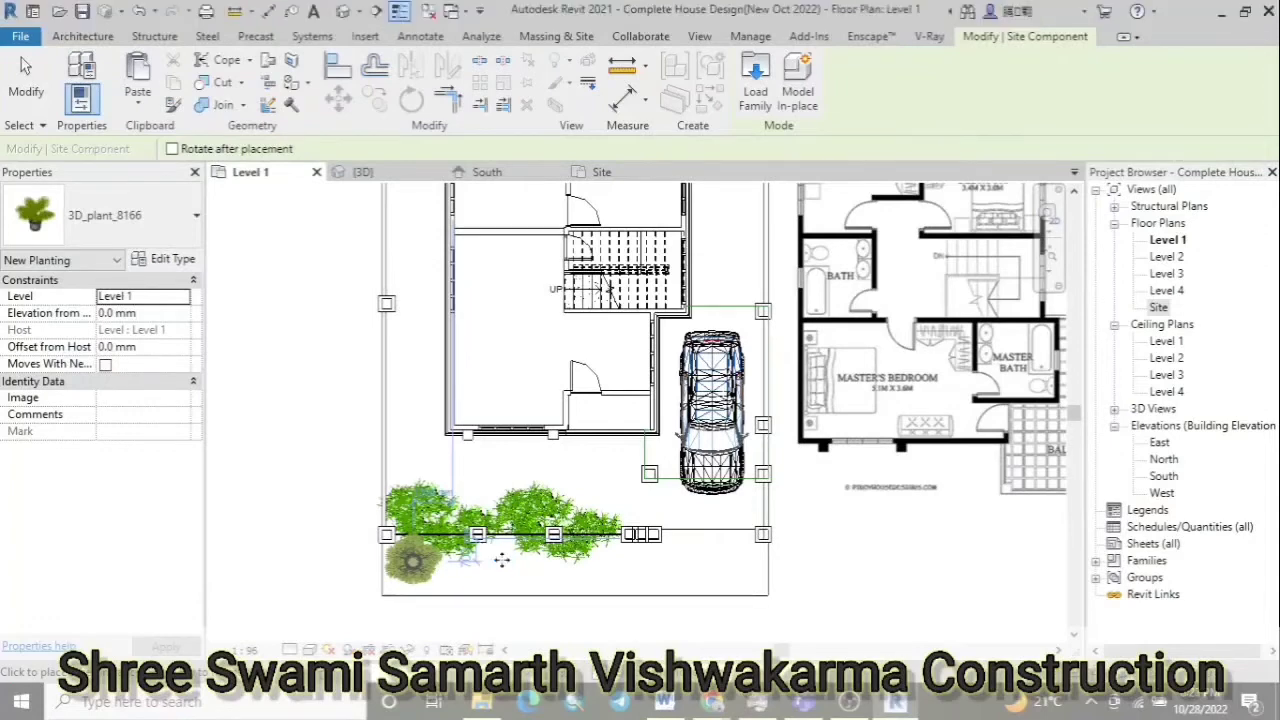
click(502, 558)
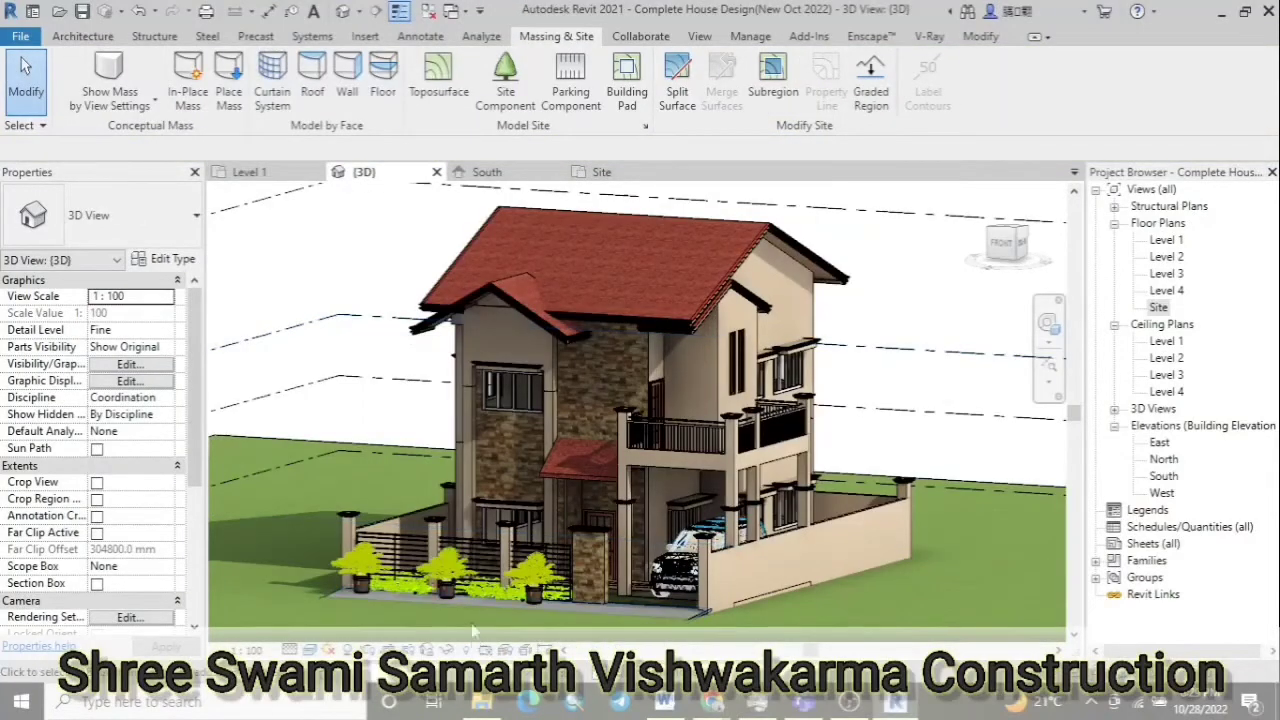
Try loading Green_Wall_-_Living_Plant_Wall_19151 as a site component and accept retrying after rejection
scroll(480, 610, up, 3)
scroll(415, 600, down, 3)
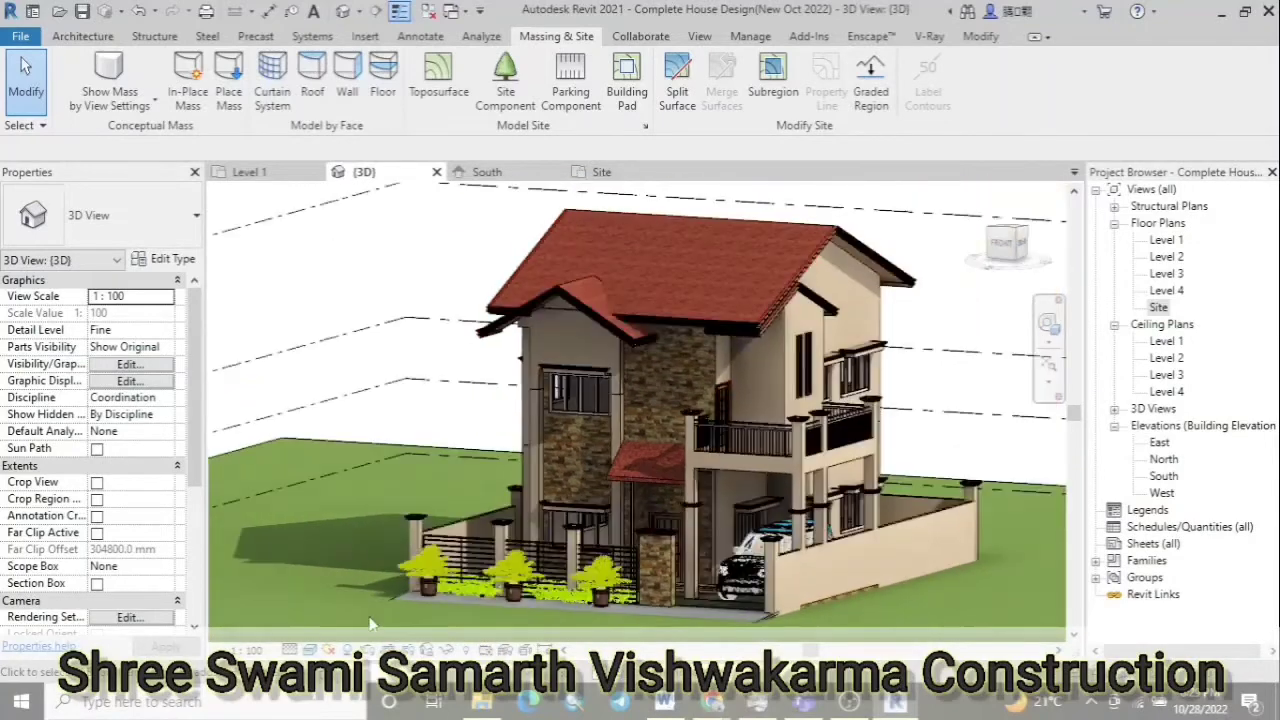
click(505, 78)
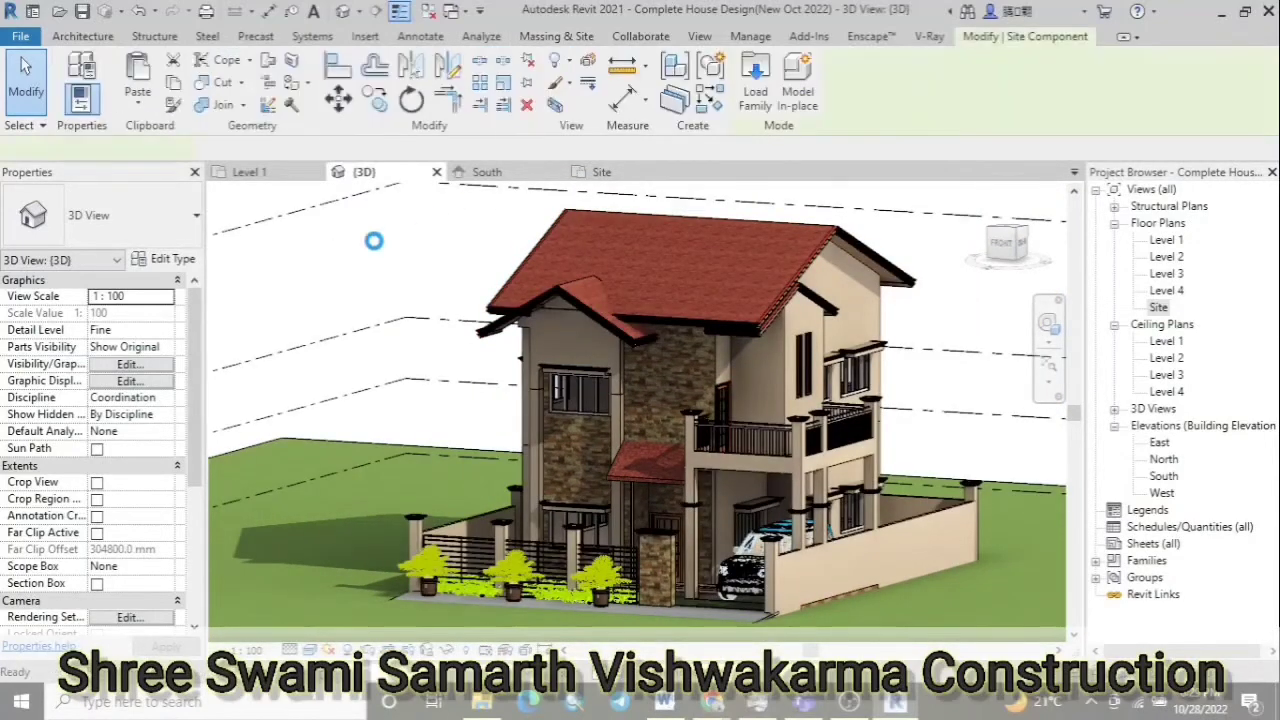
click(758, 78)
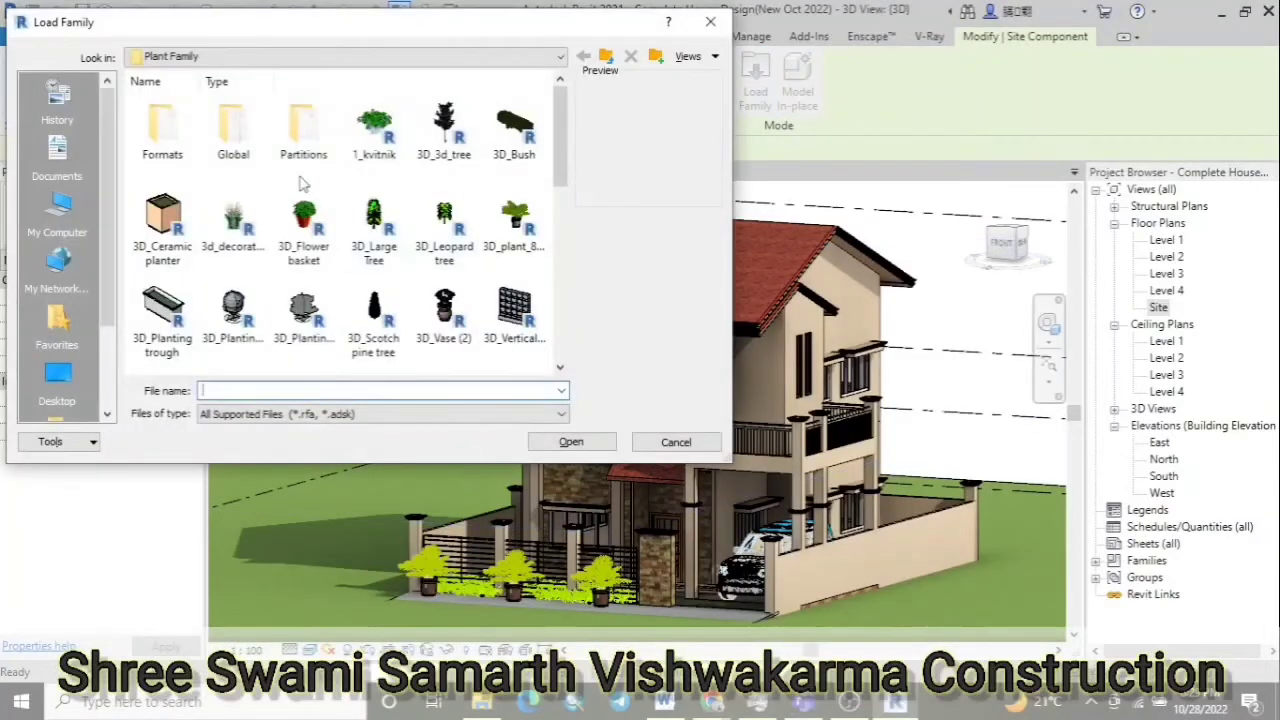
click(304, 310)
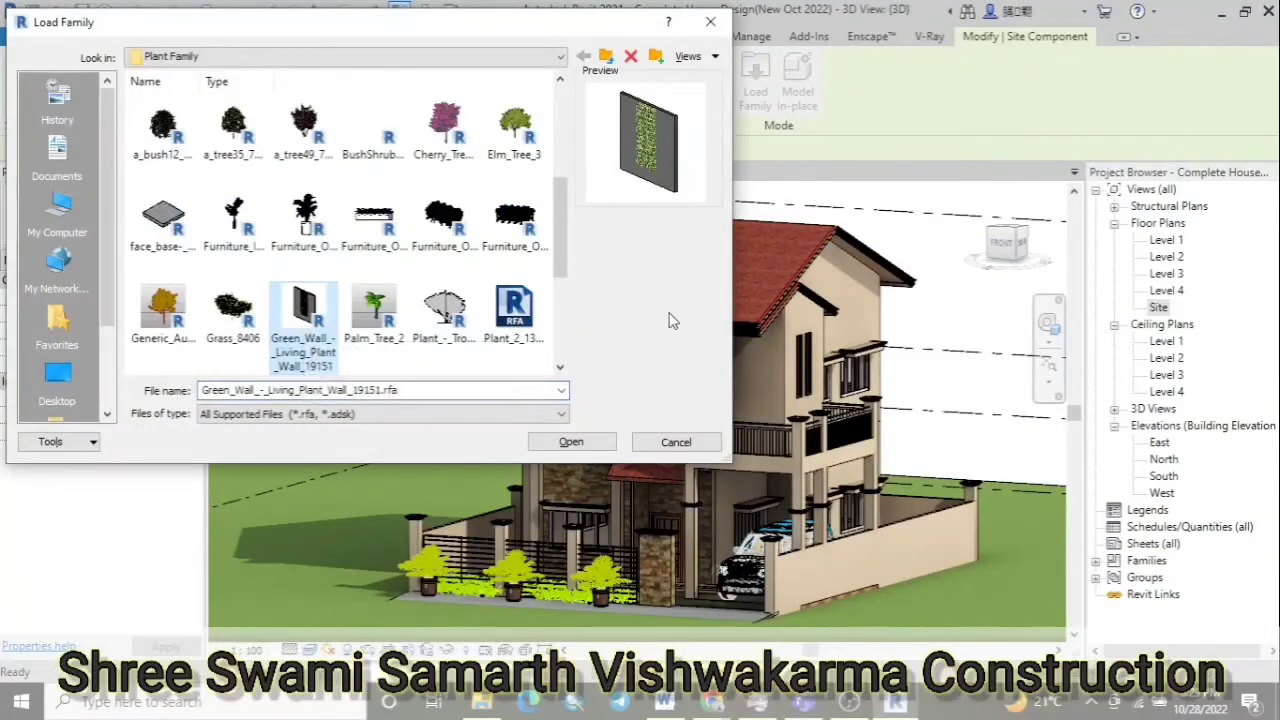
scroll(440, 197, down, 5)
scroll(440, 300, up, 3)
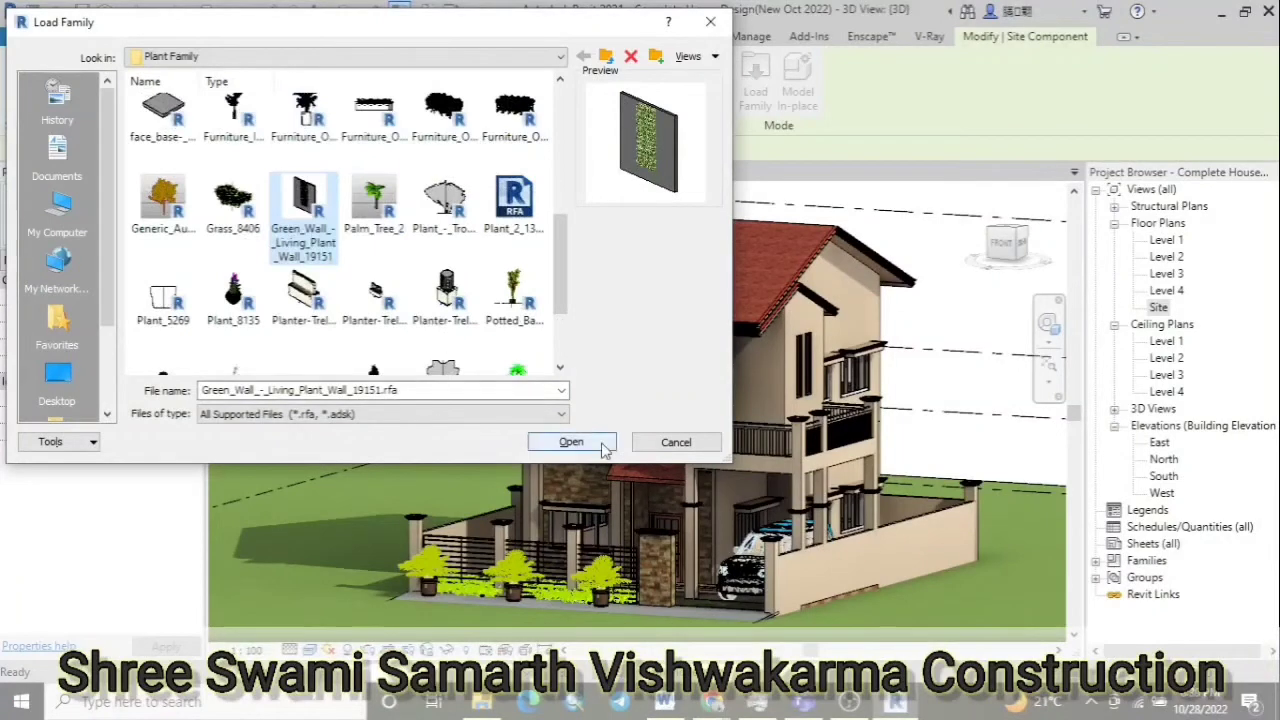
click(571, 442)
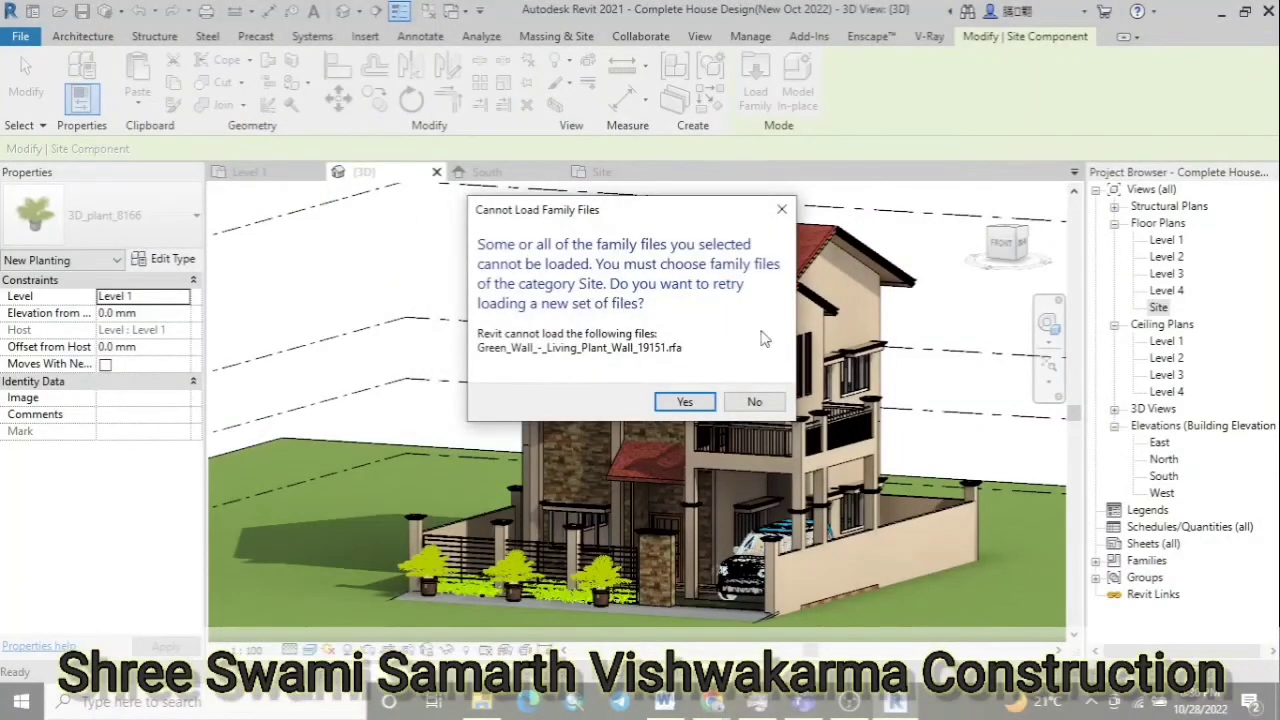
click(684, 401)
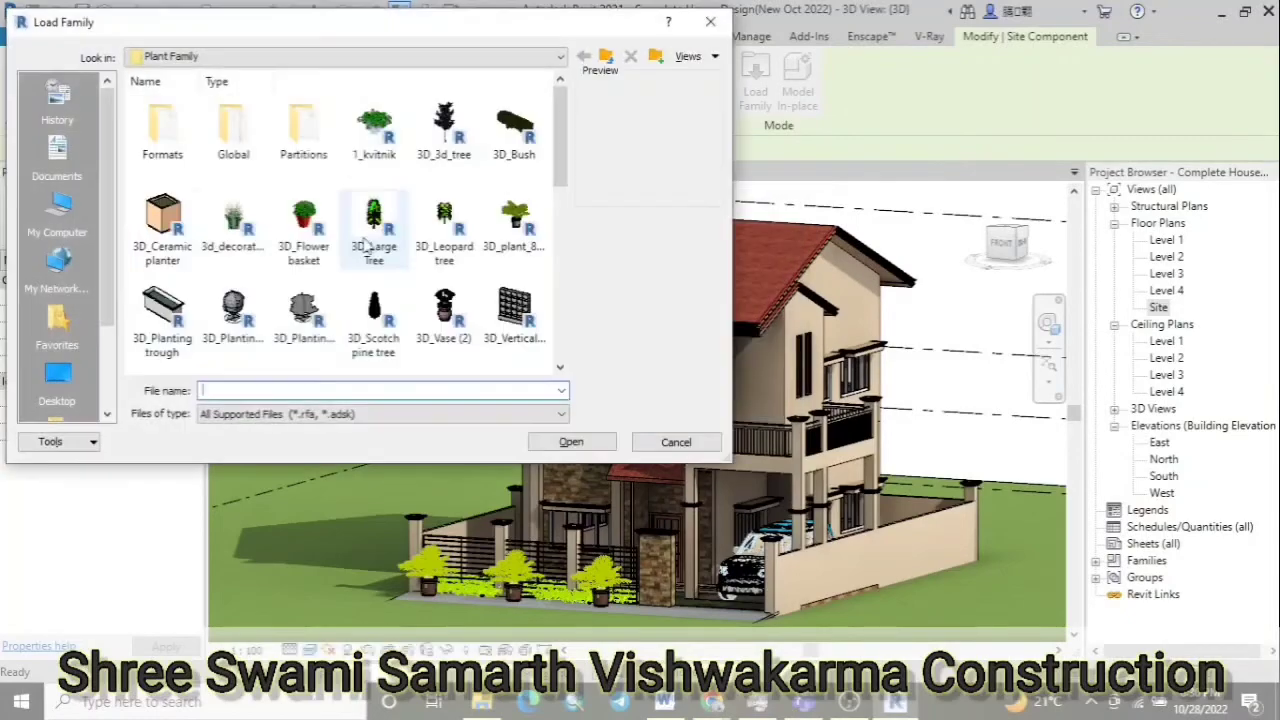
Browse the New folder and Gate Fences Balluster Railings Family folders for a suitable family
click(606, 57)
double_click(233, 225)
scroll(470, 330, down, 5)
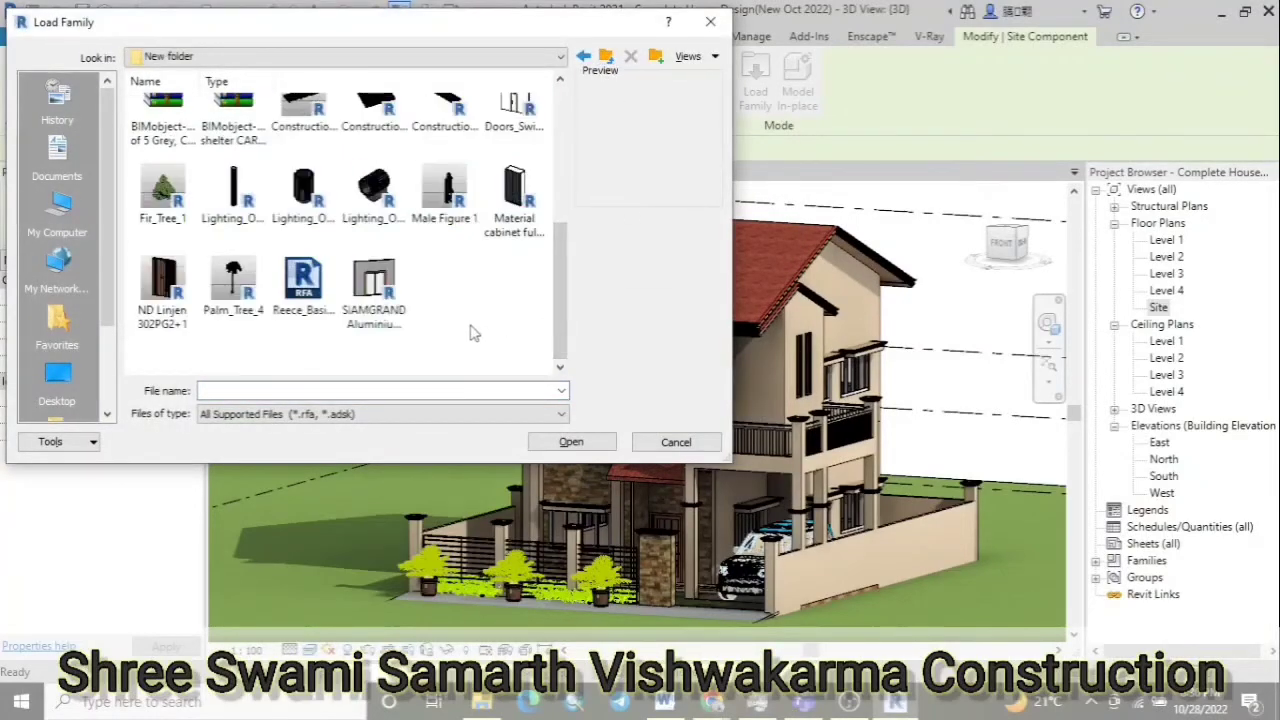
scroll(470, 330, up, 2)
mouse_move(444, 240)
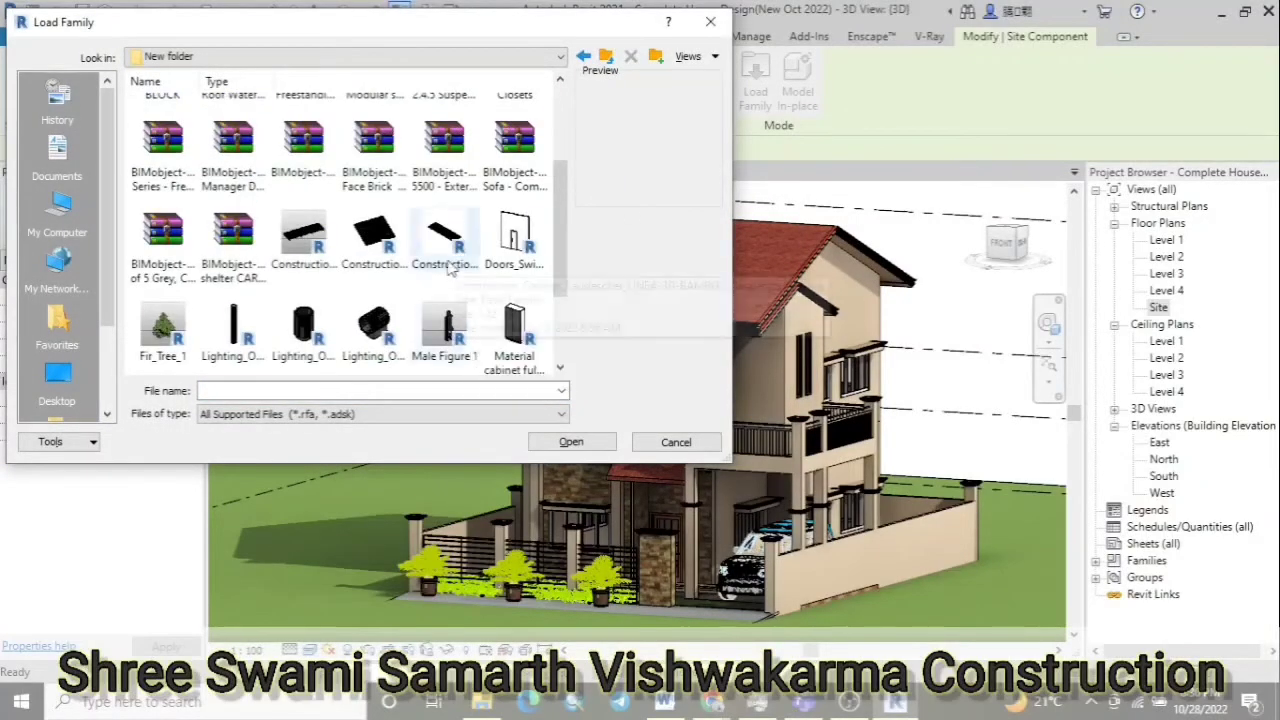
scroll(470, 330, up, 3)
click(606, 57)
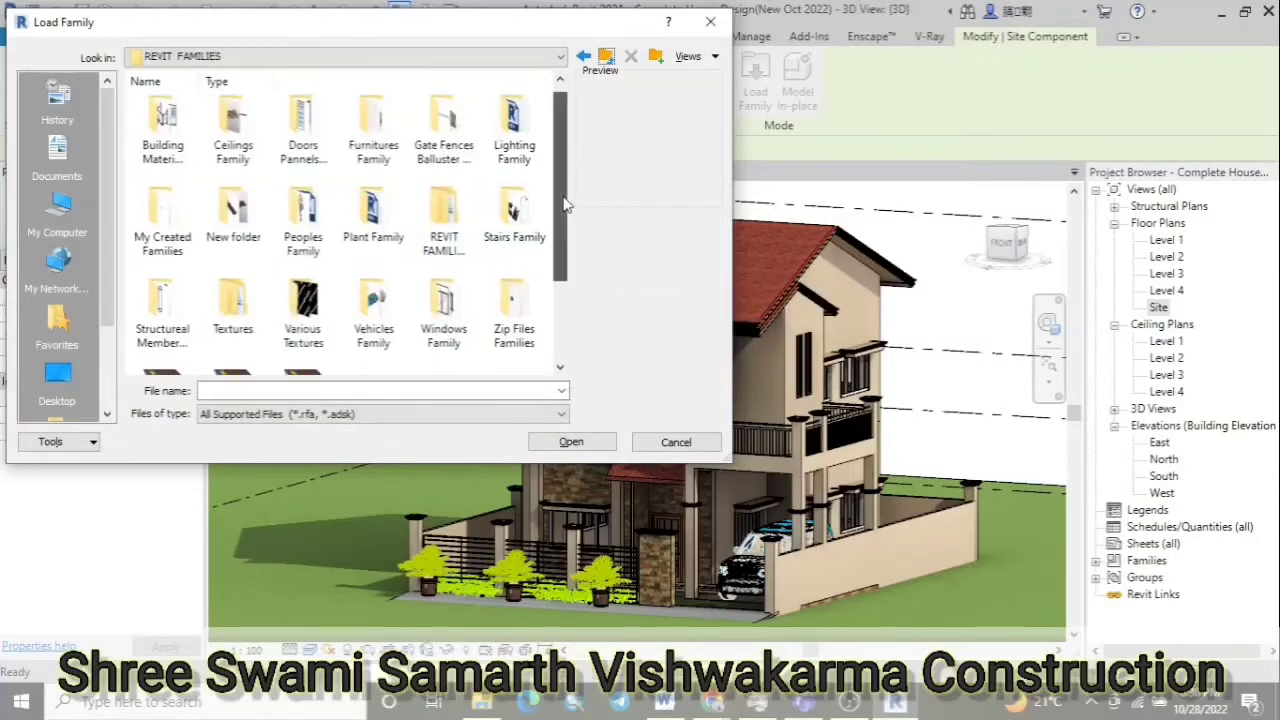
double_click(444, 135)
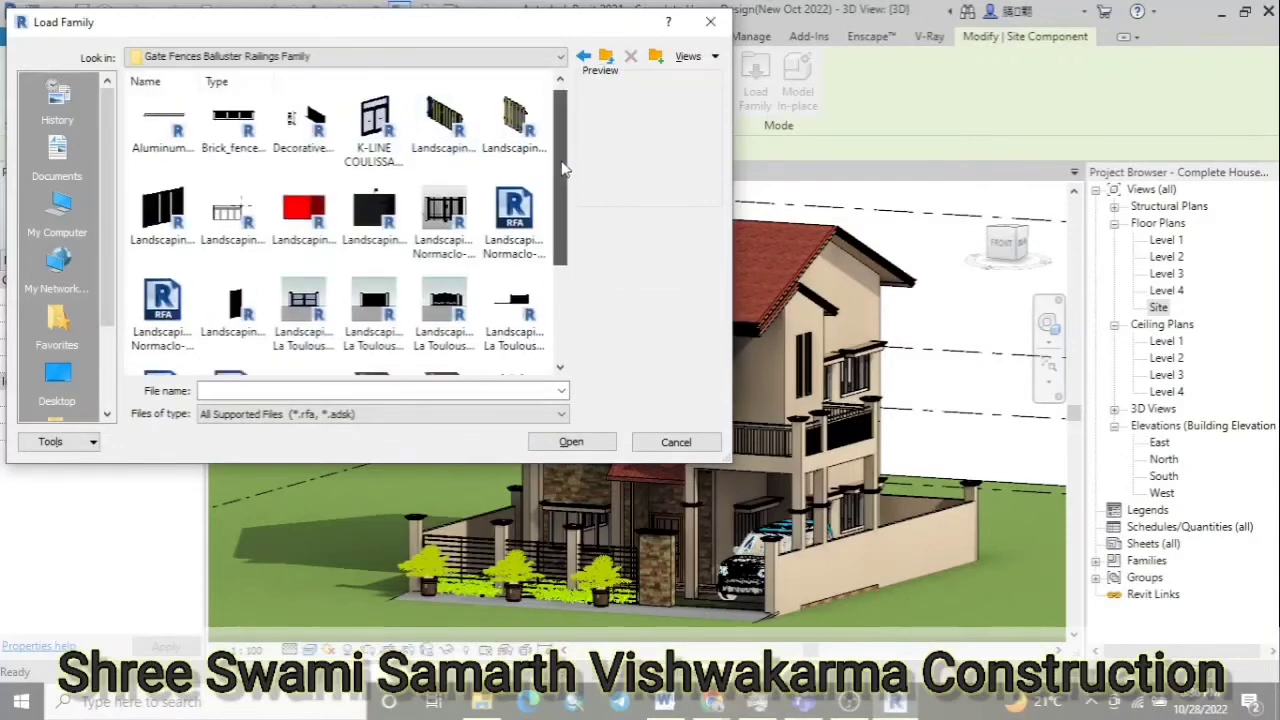
scroll(561, 230, down, 2)
drag(561, 255, 568, 162)
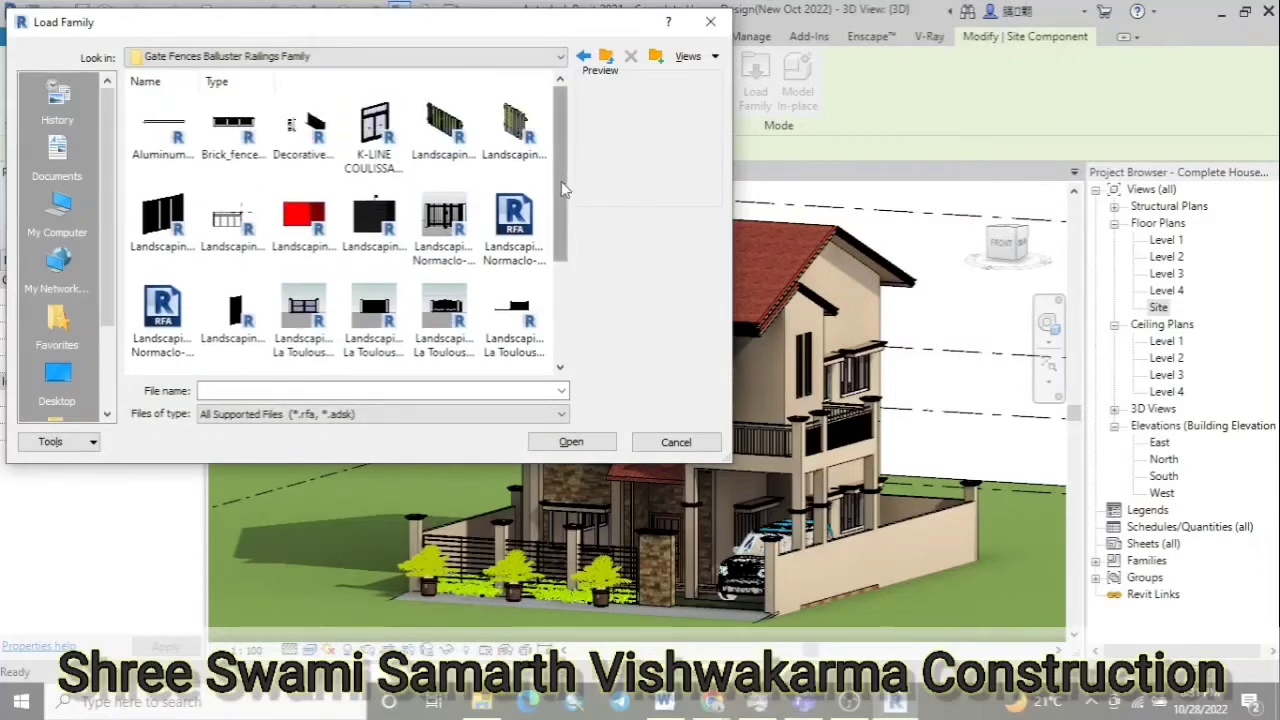
Open the Building Materials Family folder and load the VerdeProfilo_MW02 family
key(BackSpace)
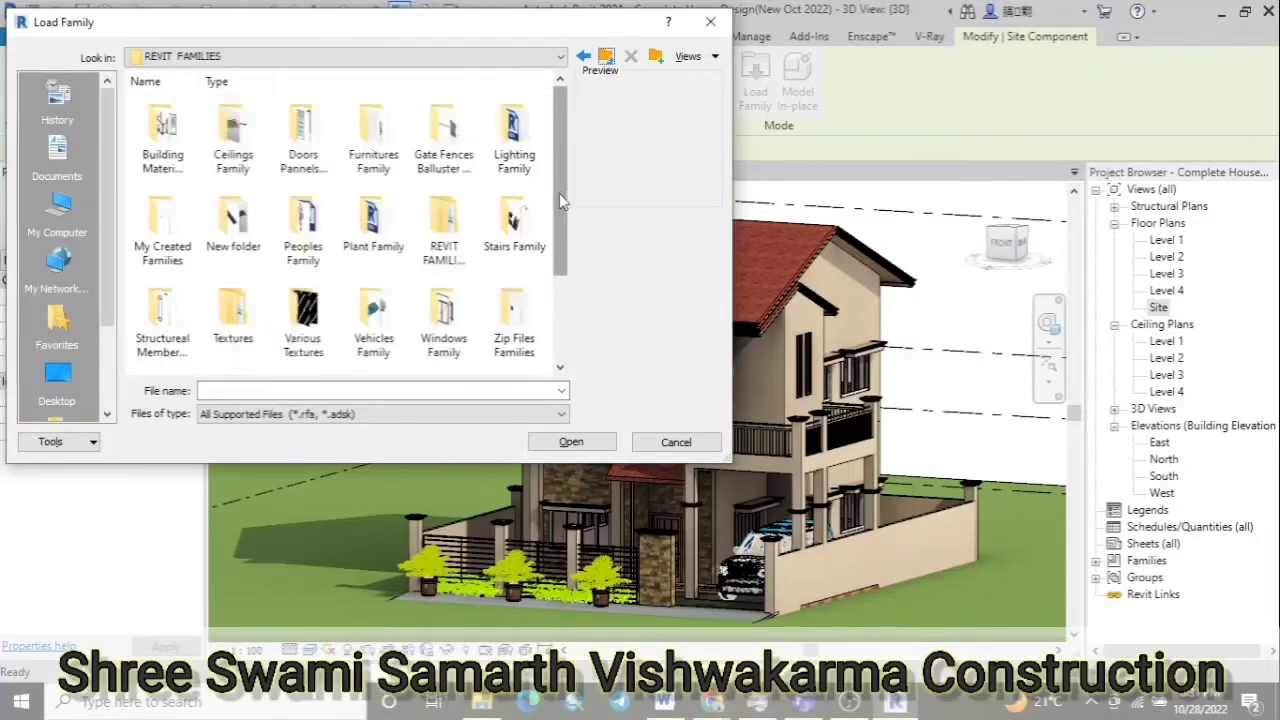
key(Home)
key(Return)
scroll(557, 180, down, 5)
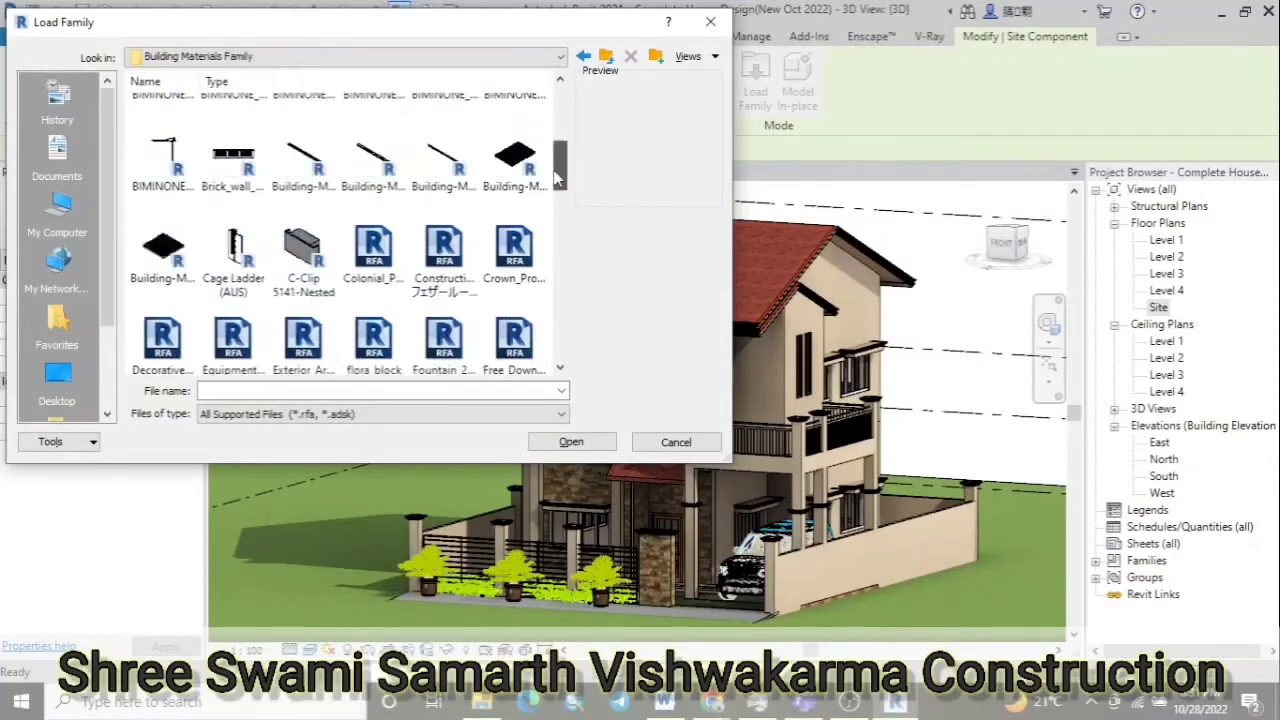
scroll(557, 180, down, 2)
scroll(557, 180, down, 3)
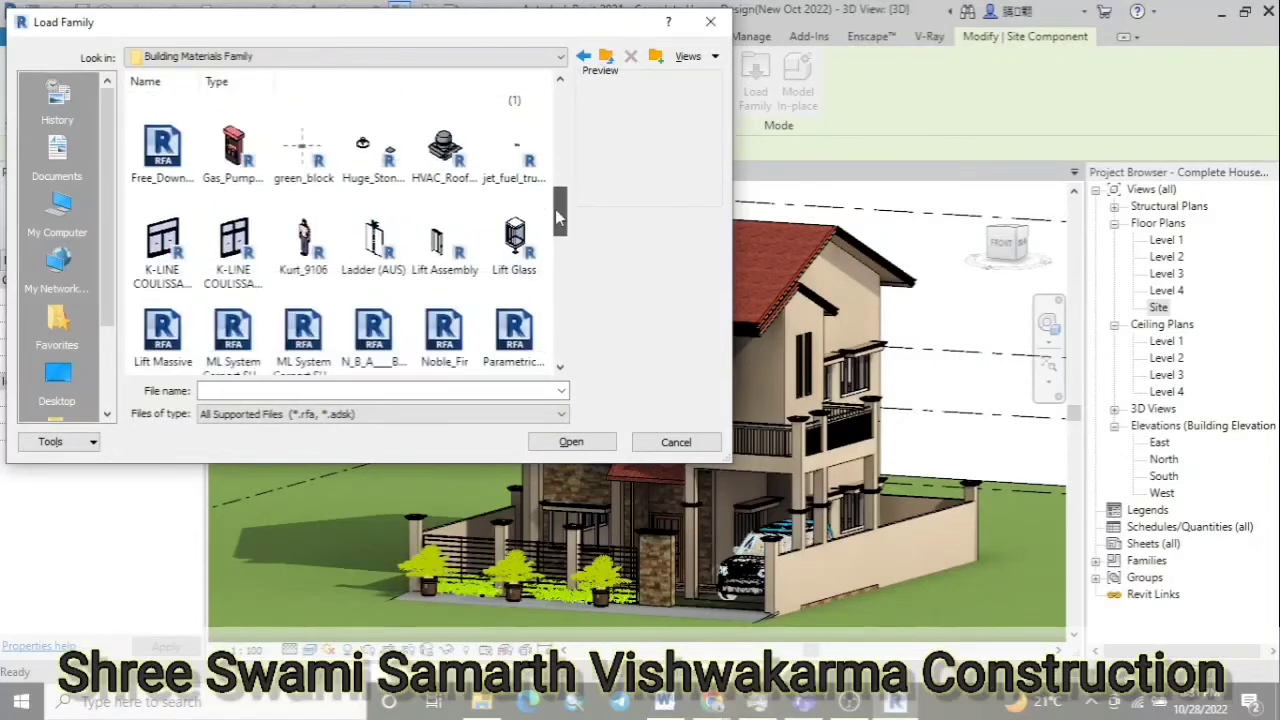
scroll(560, 240, down, 2)
drag(560, 240, 560, 260)
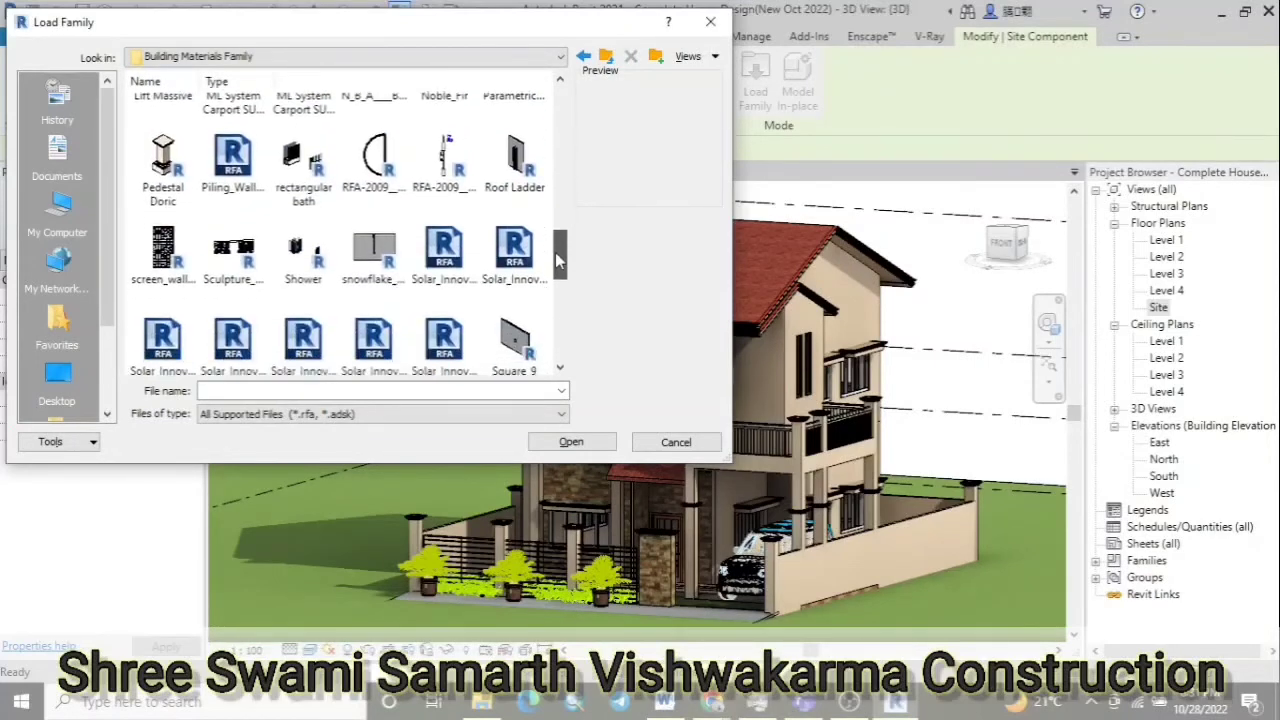
scroll(427, 252, down, 2)
scroll(427, 252, down, 2)
scroll(427, 252, down, 1)
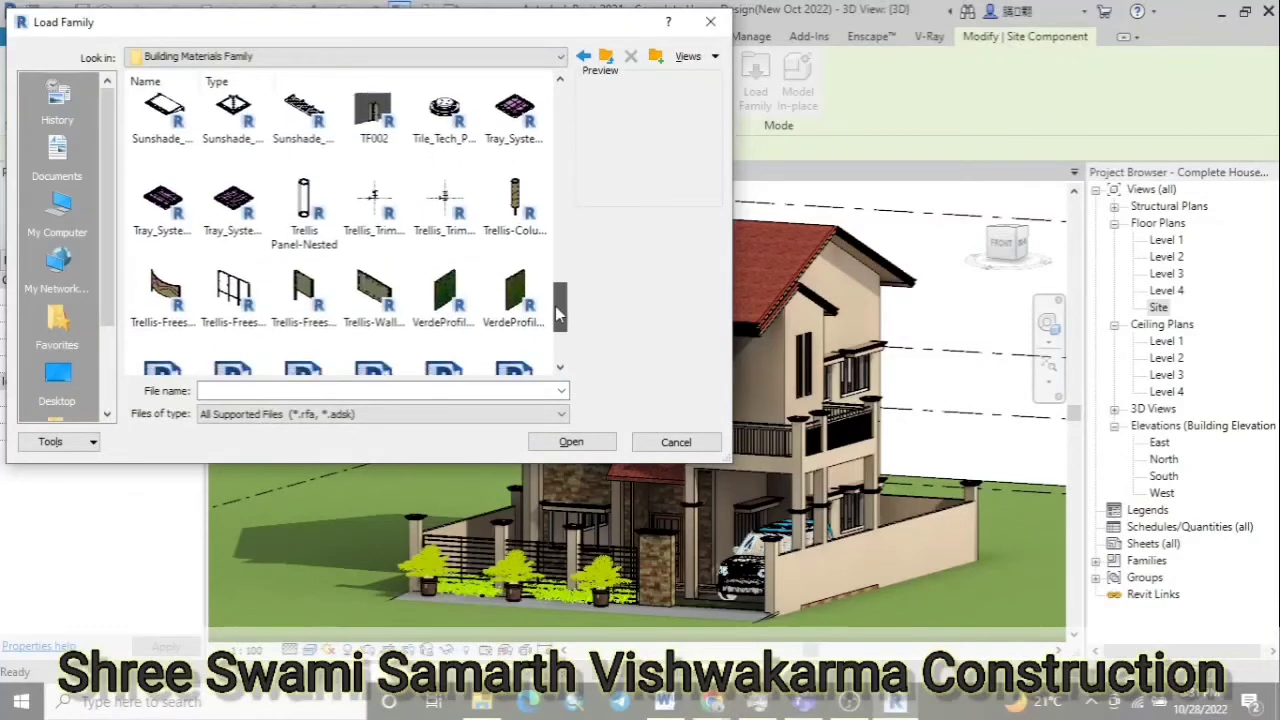
scroll(427, 252, down, 1)
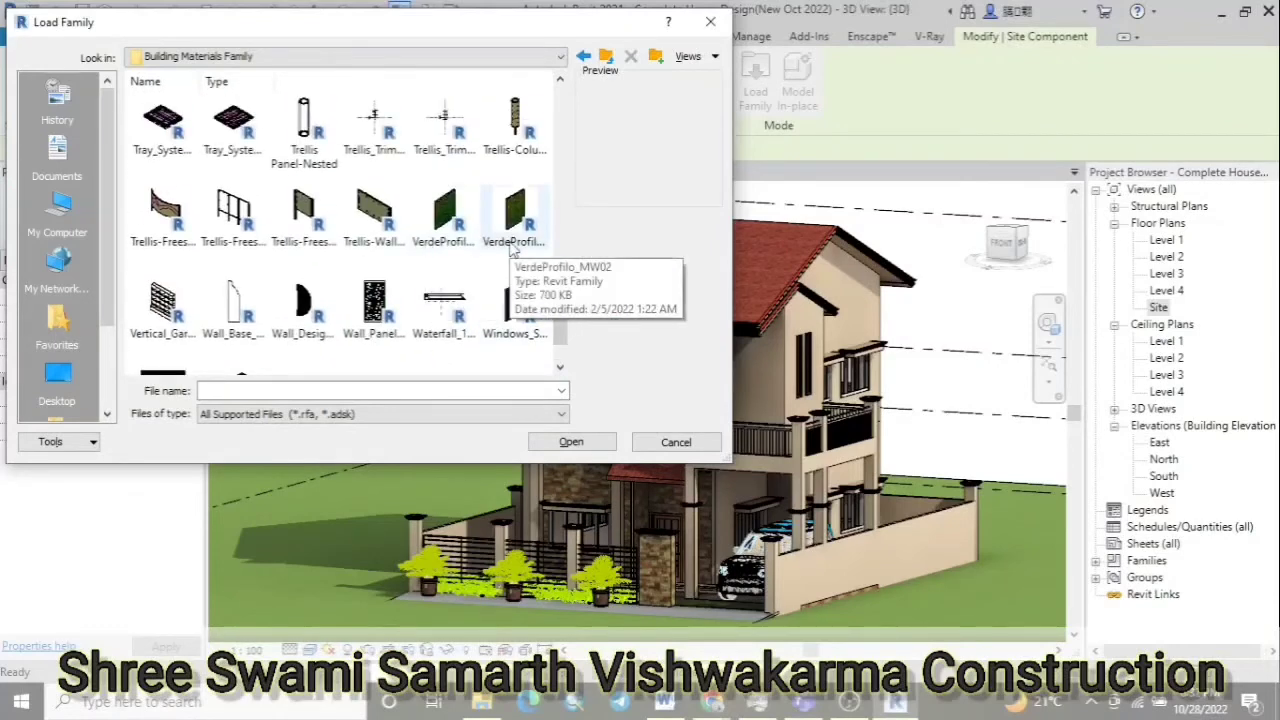
double_click(513, 215)
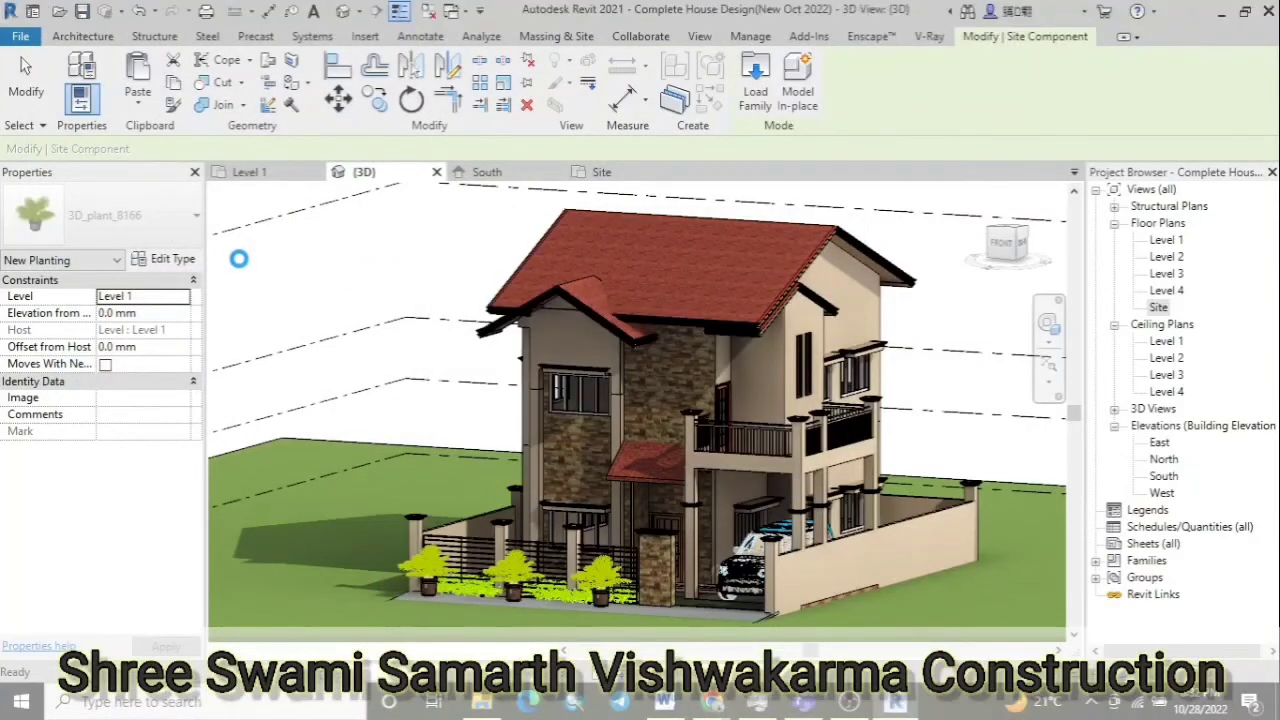
Accept the Cannot Load retry prompt and return to the Plant Family folder
click(686, 400)
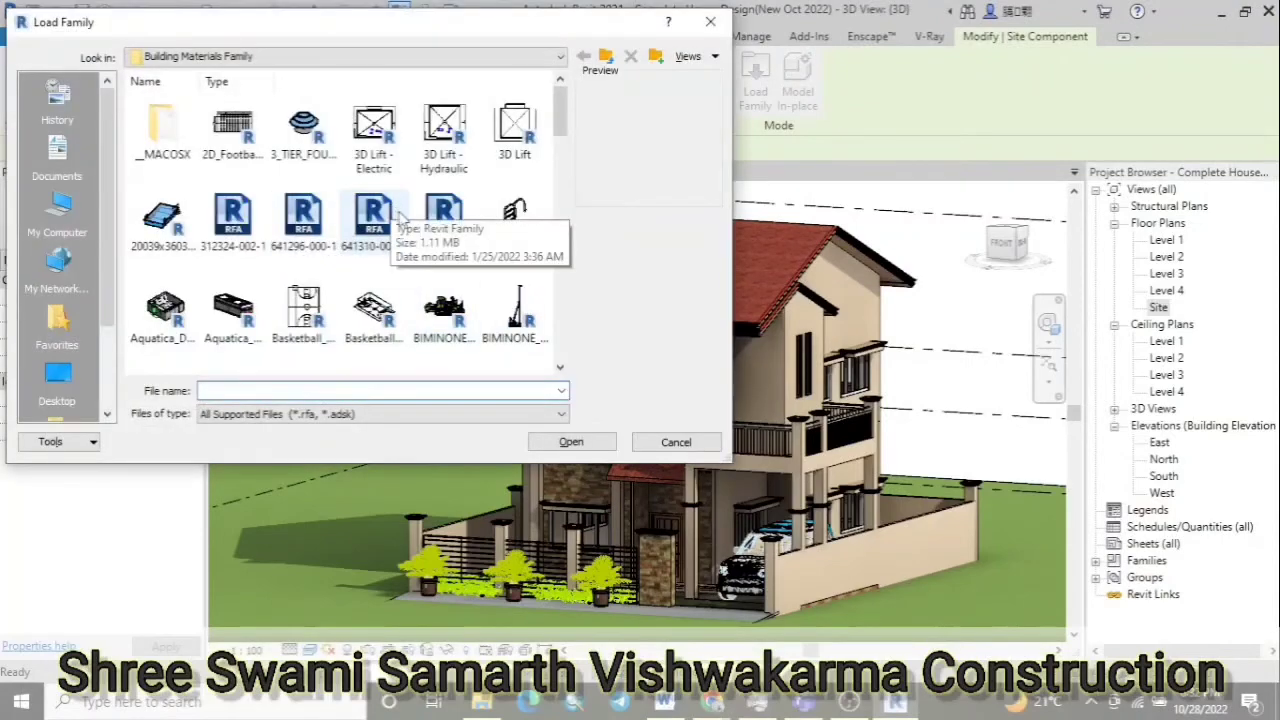
key(BackSpace)
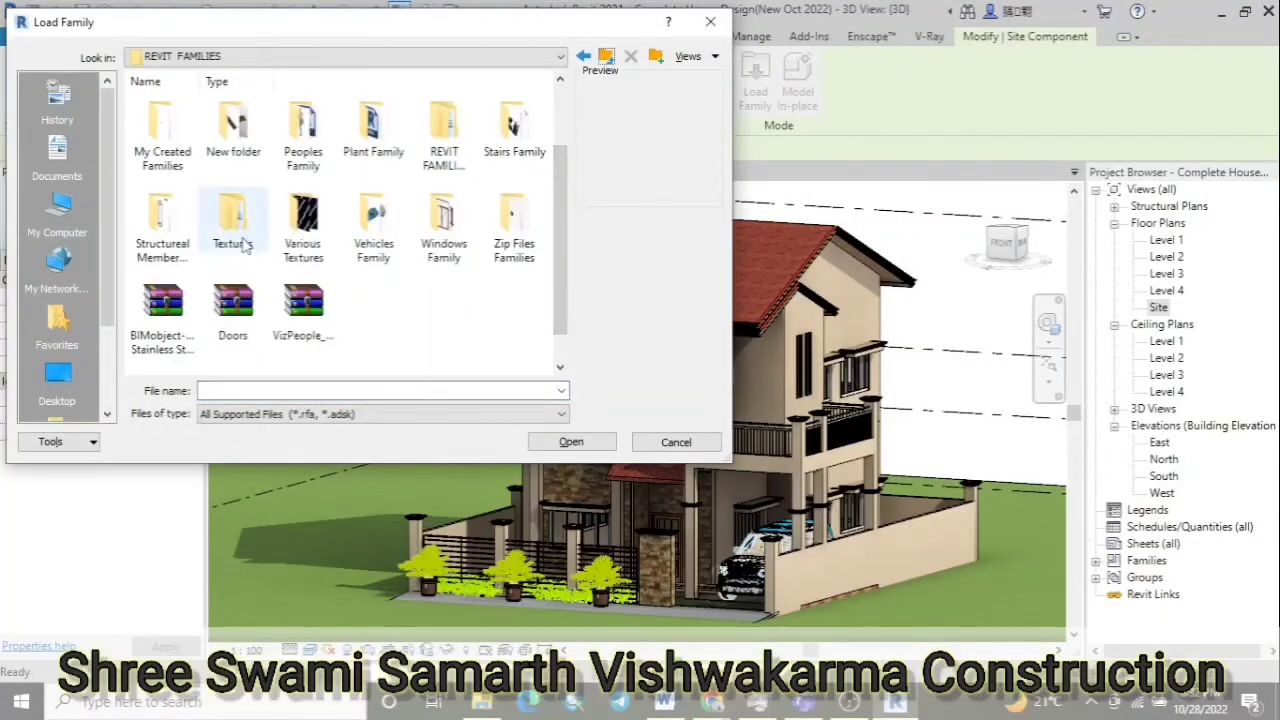
scroll(383, 330, up, 1)
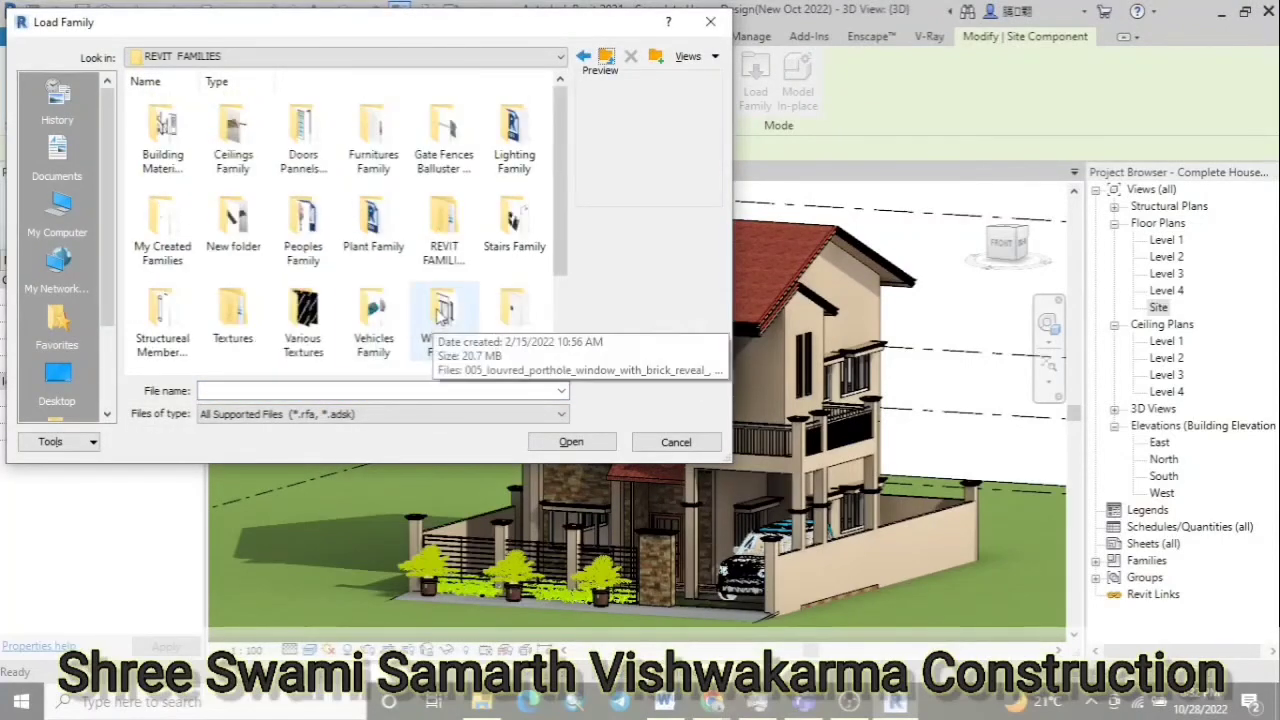
double_click(373, 222)
drag(560, 200, 567, 175)
scroll(567, 175, down, 1)
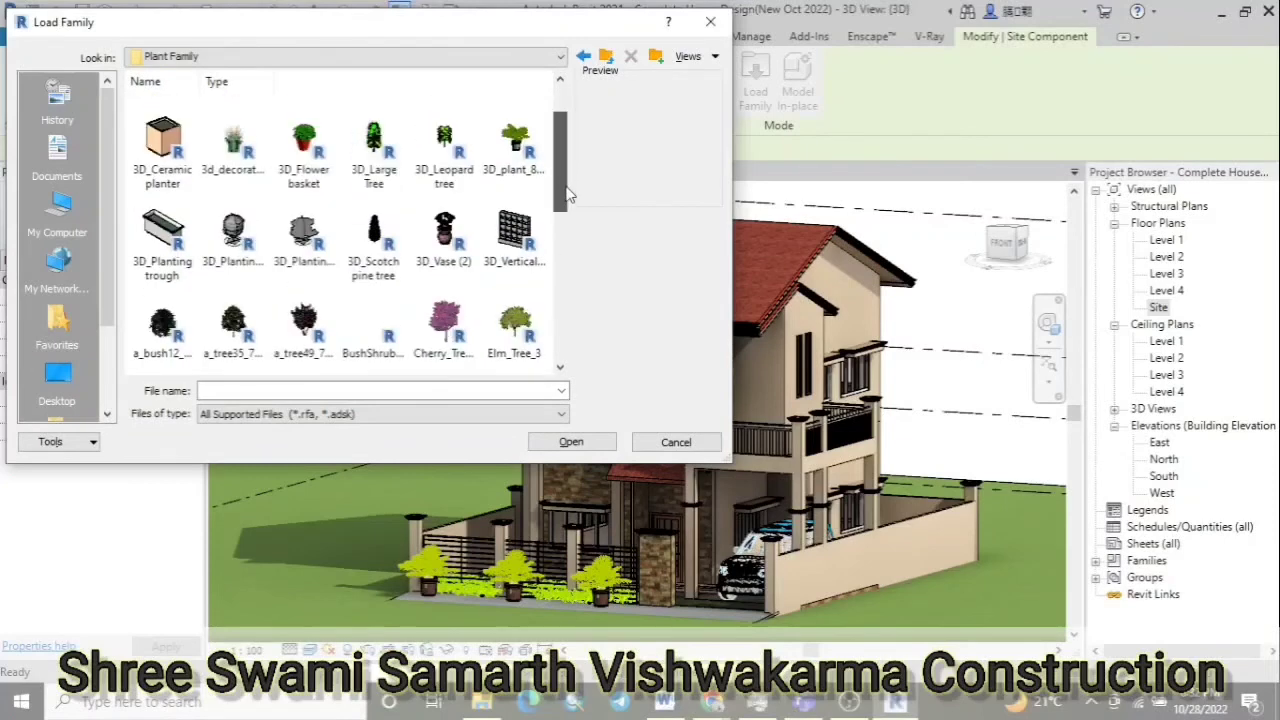
scroll(560, 178, up, 1)
Preview the plant families, then load 3D_Flower basket.rfa
click(374, 128)
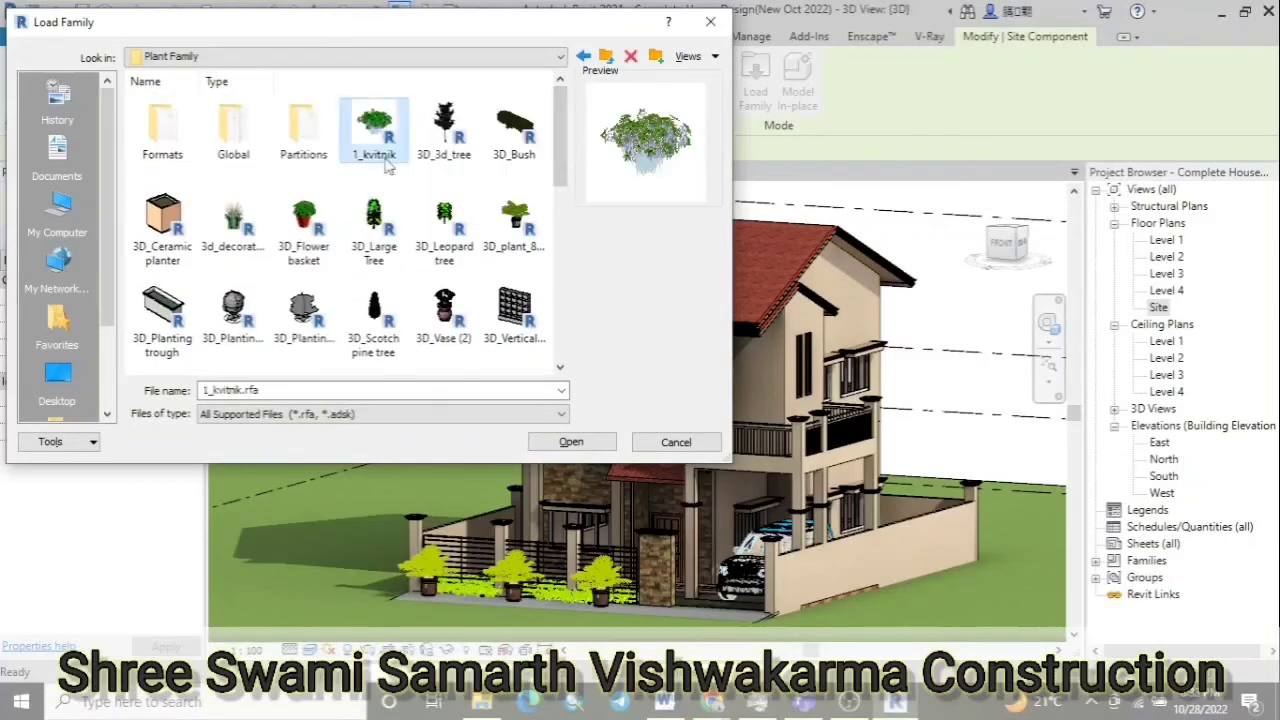
click(304, 222)
click(233, 235)
click(304, 250)
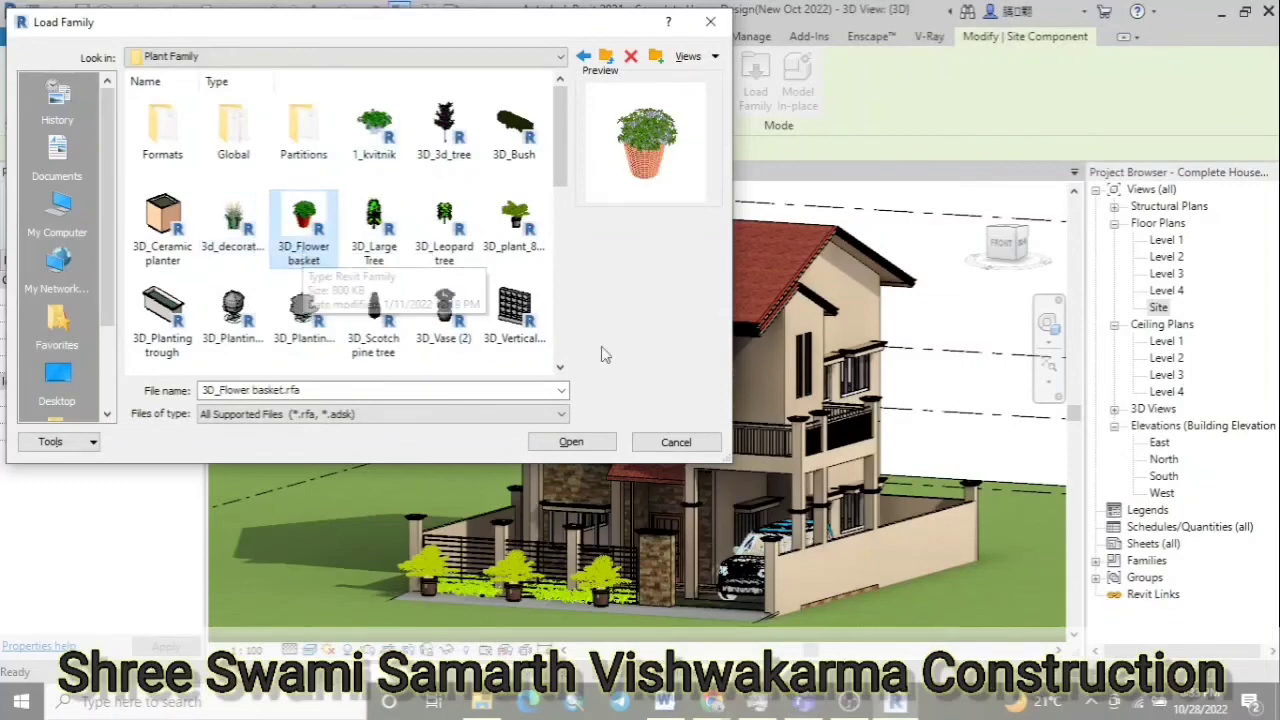
click(602, 445)
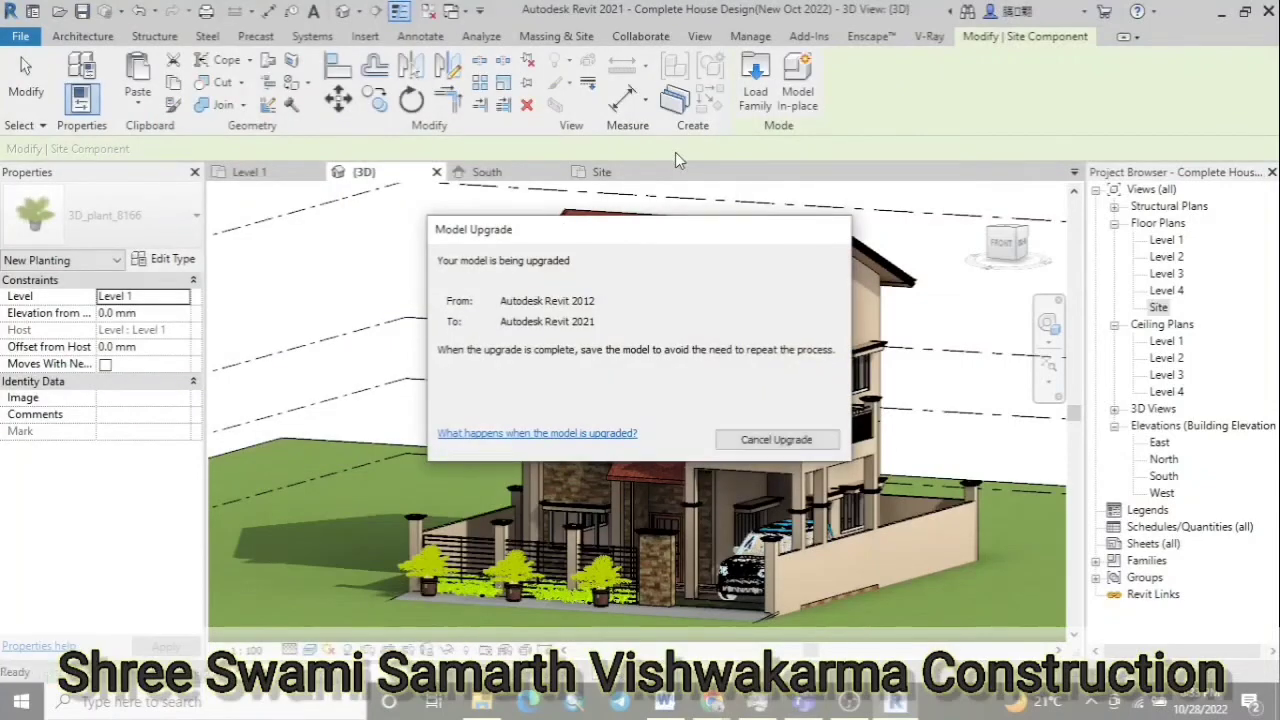